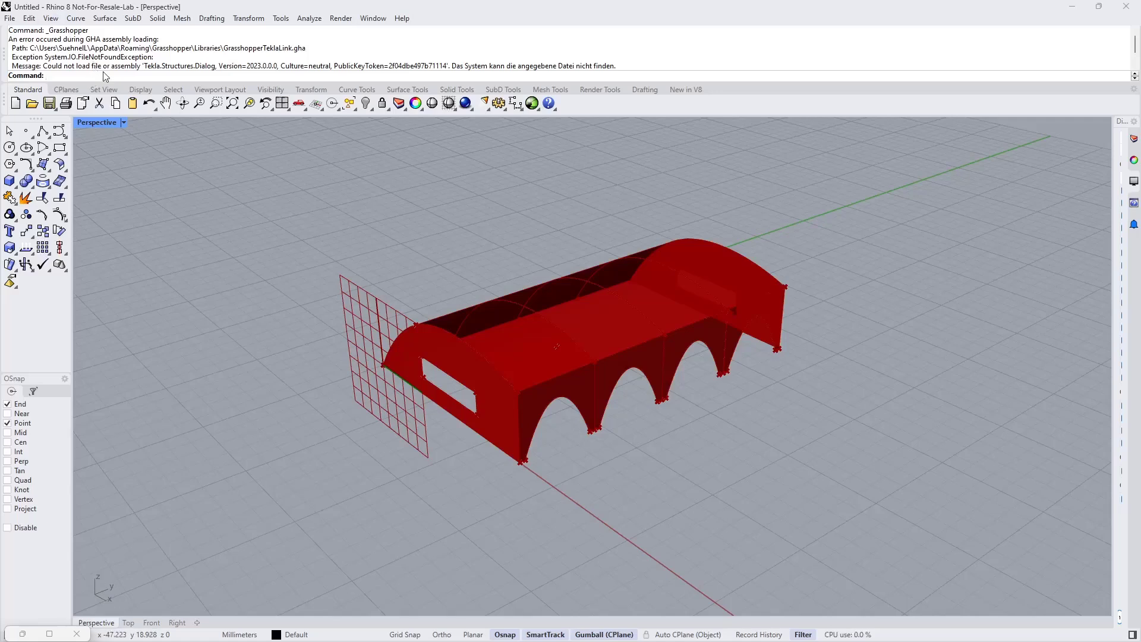
Step: Open the Package Manager, search for the Dlubal plugin and review its available versions before closing the dialog
text(PackageManager)
key(Return)
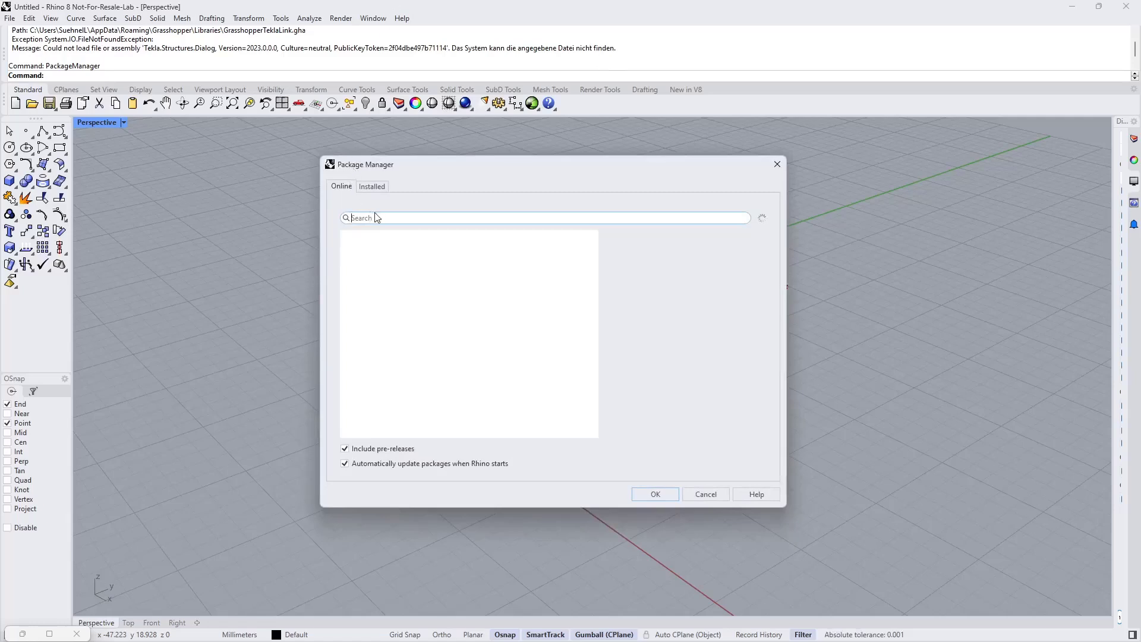
text(dlubal)
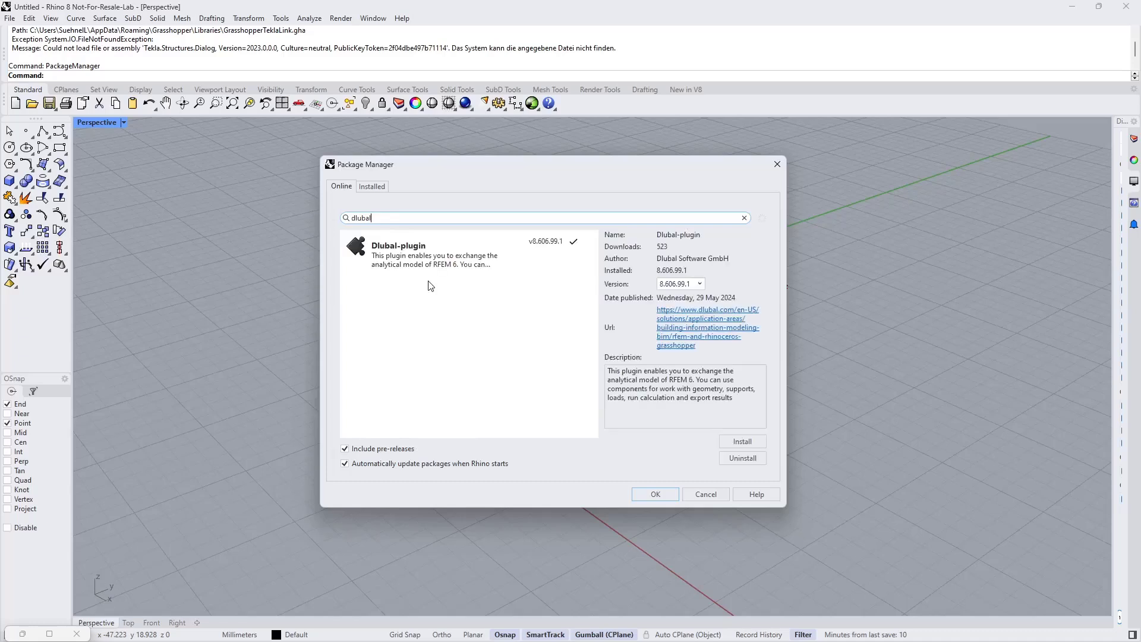
click(444, 260)
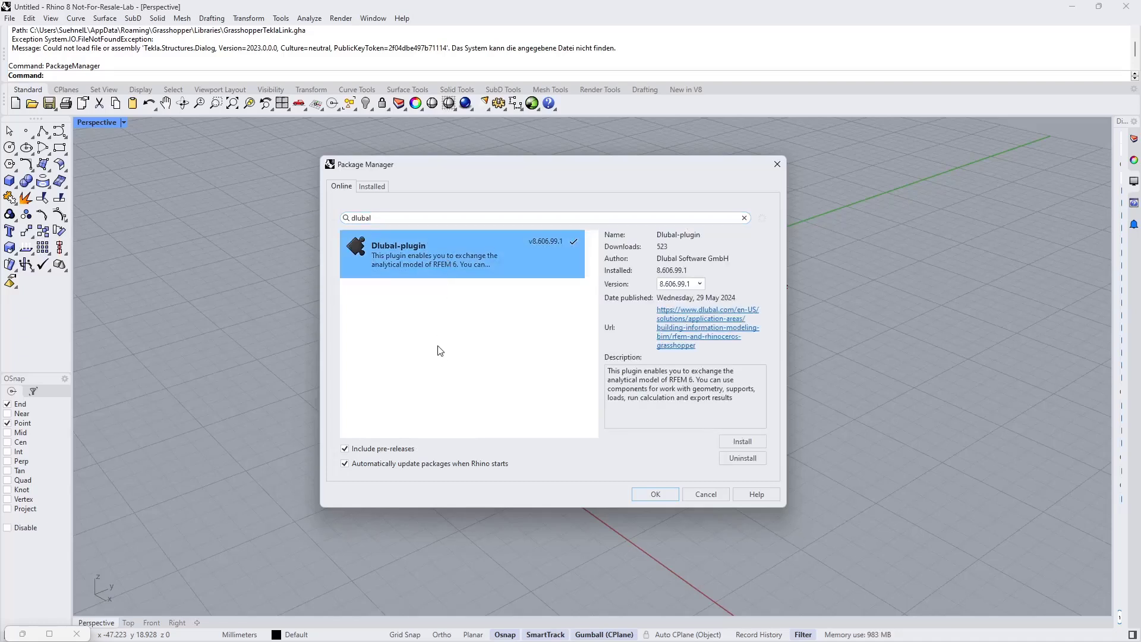
click(682, 284)
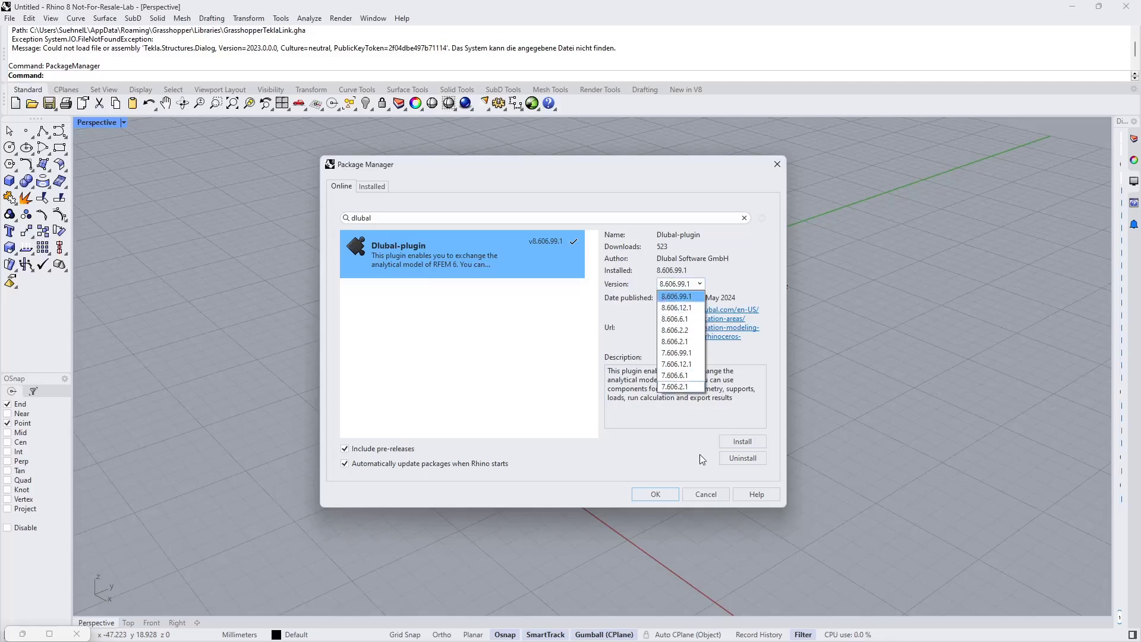
click(702, 495)
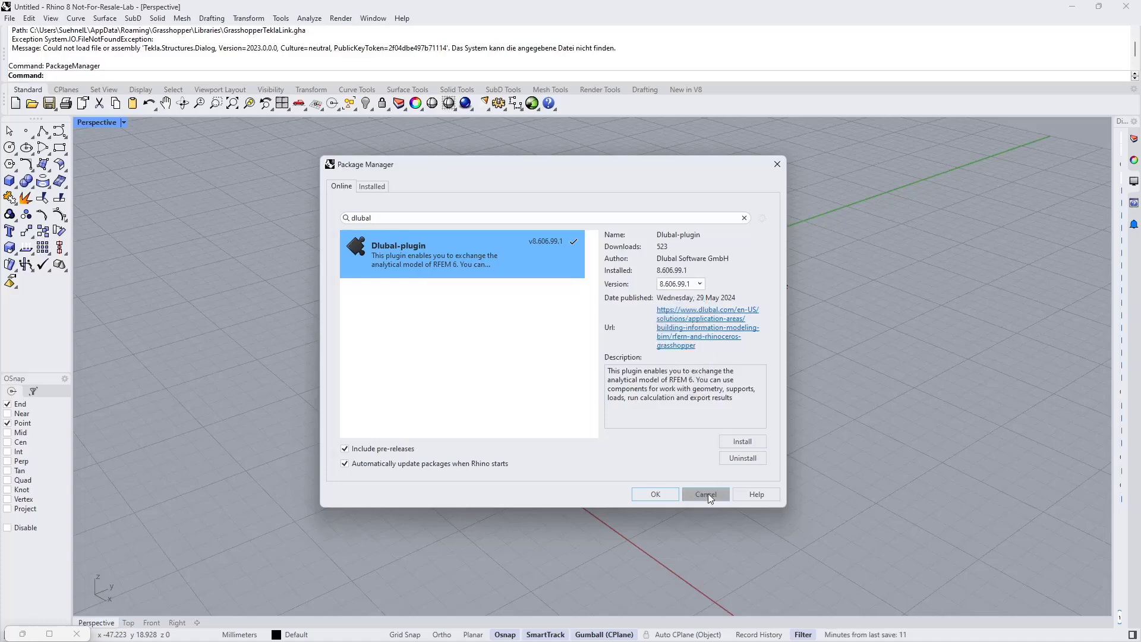
click(706, 494)
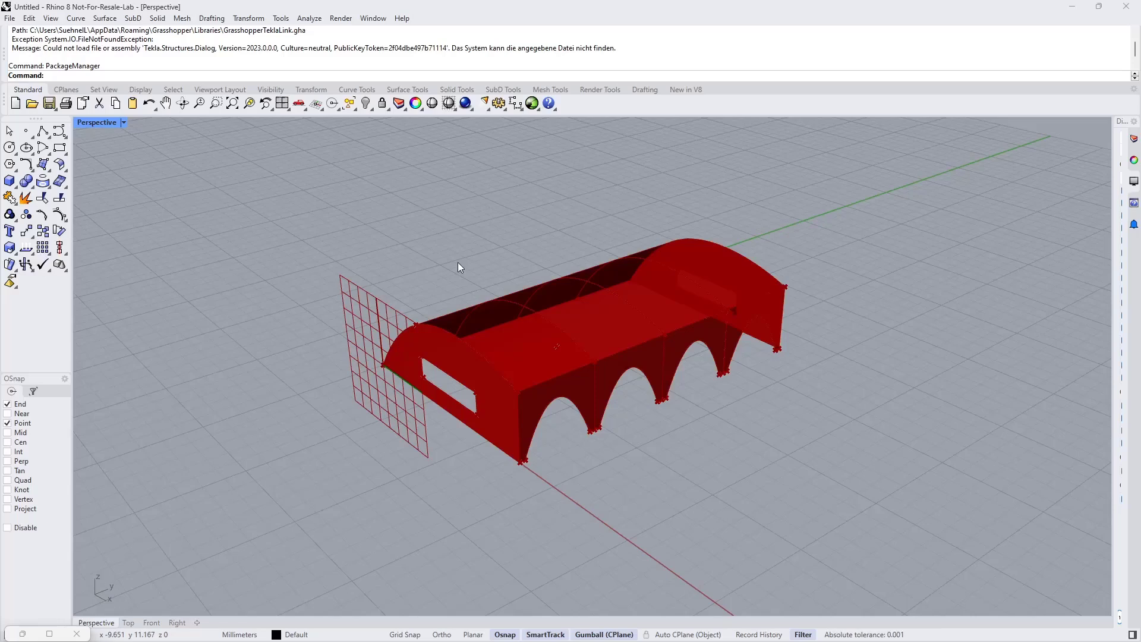
Step: Switch to RFEM and orbit around the Haltestelle timber shell model to view it from several sides
key(alt+Tab)
key(alt+Tab)
key(alt+Tab)
key(alt+Tab)
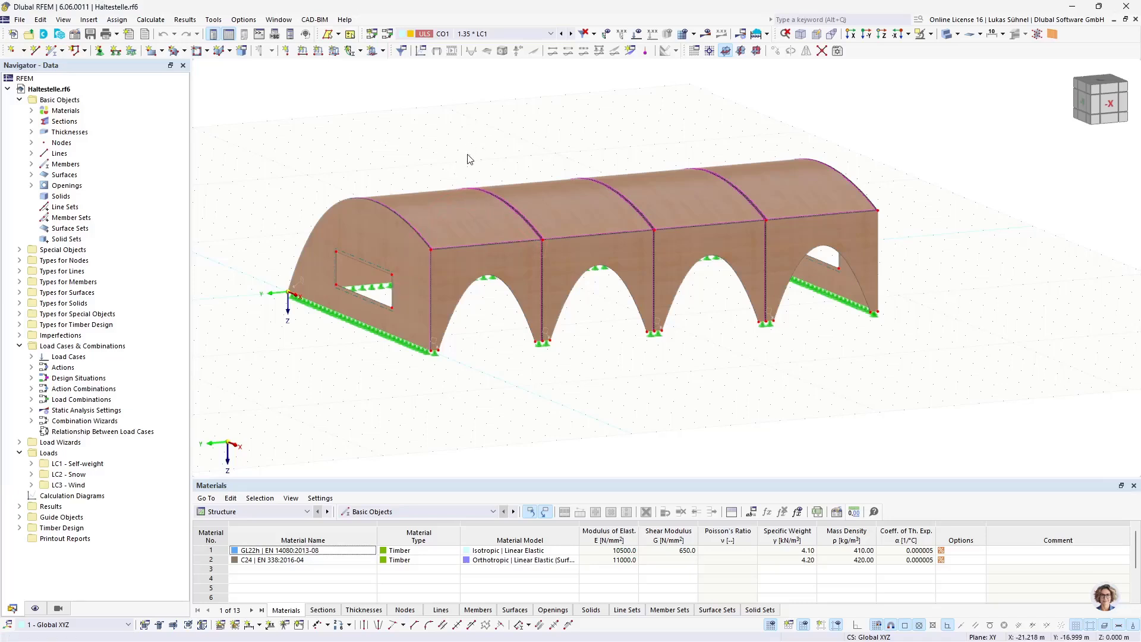
middle_drag(472, 149, 500, 195)
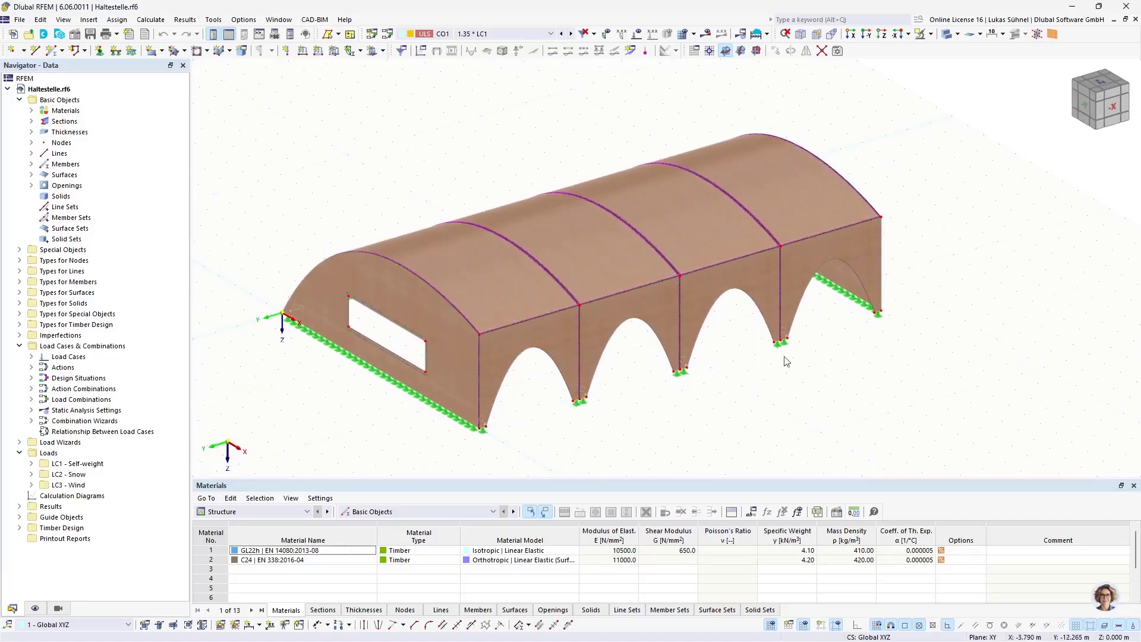
ctrl+middle_drag(787, 409, 794, 368)
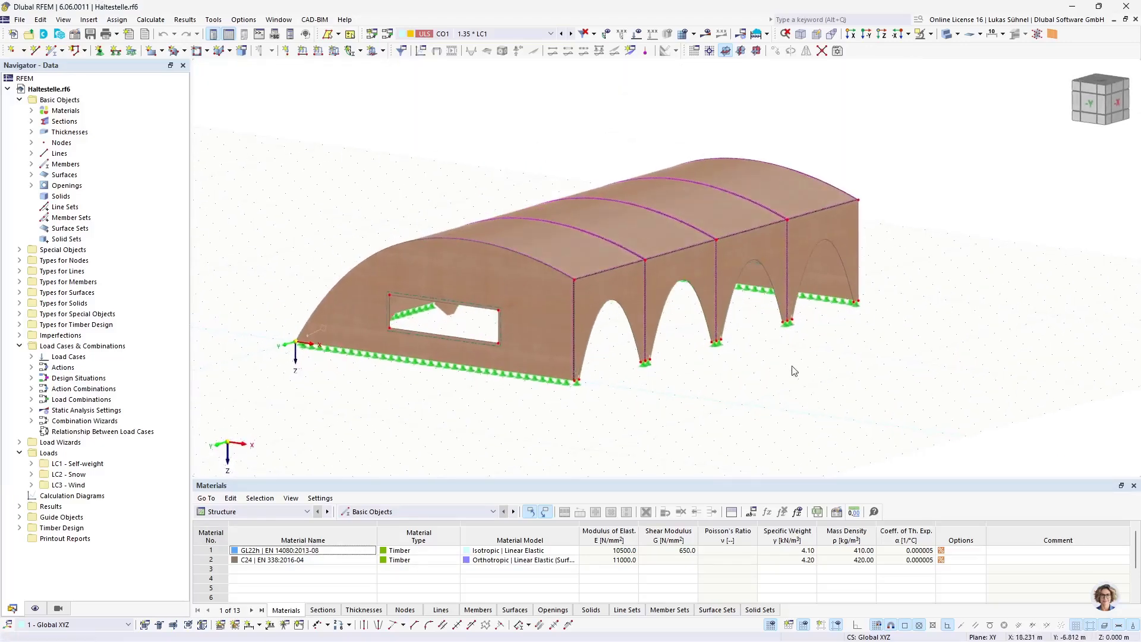
ctrl+middle_drag(618, 387, 583, 408)
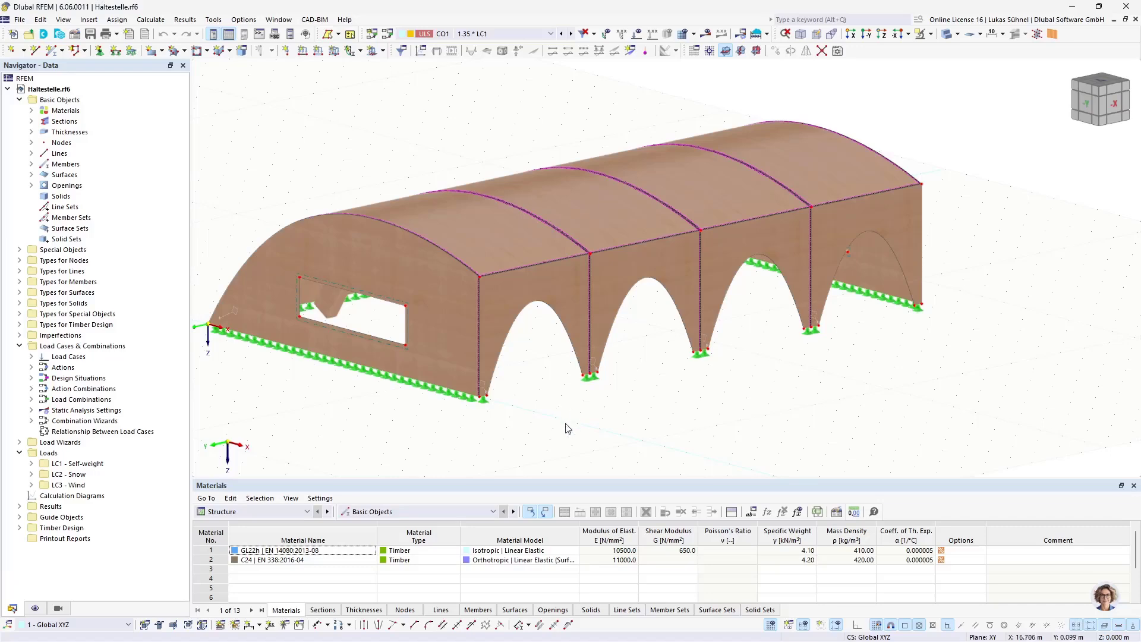
mouse_move(544, 399)
ctrl+middle_down()
mouse_move(513, 411)
mouse_move(535, 400)
ctrl+middle_up()
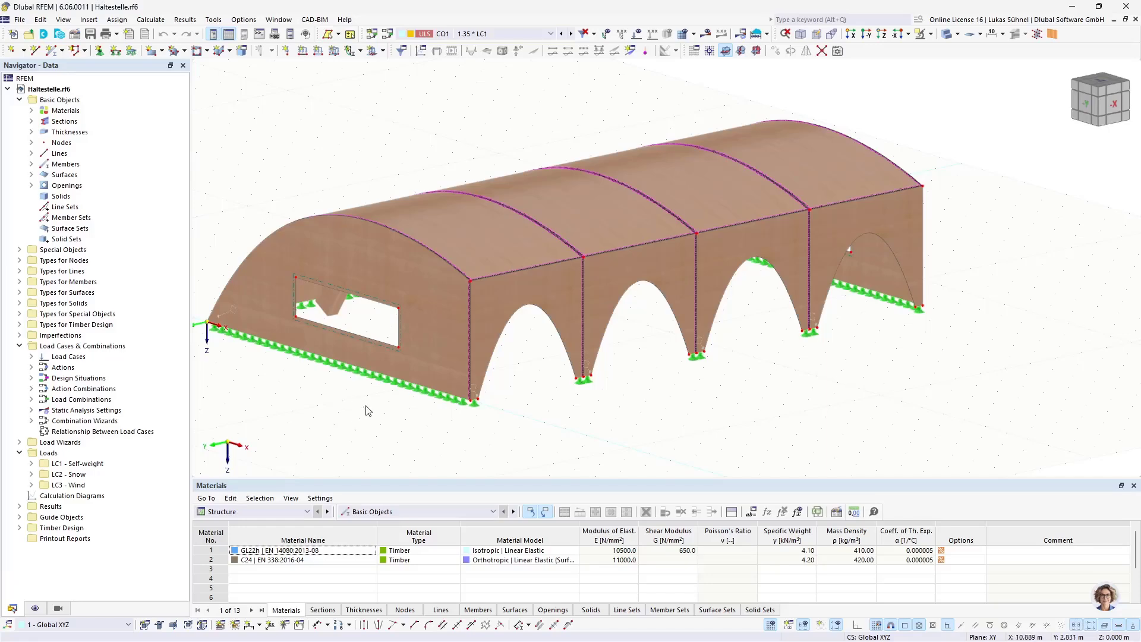
ctrl+middle_drag(365, 407, 373, 371)
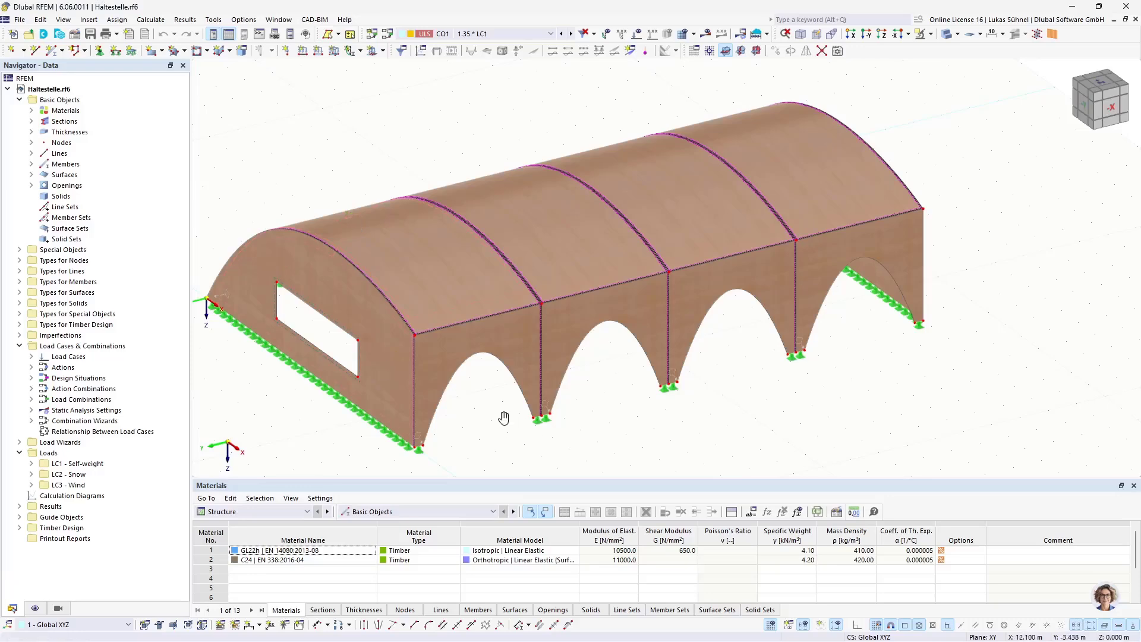
ctrl+middle_drag(510, 415, 517, 317)
scroll(401, 274, up, 5)
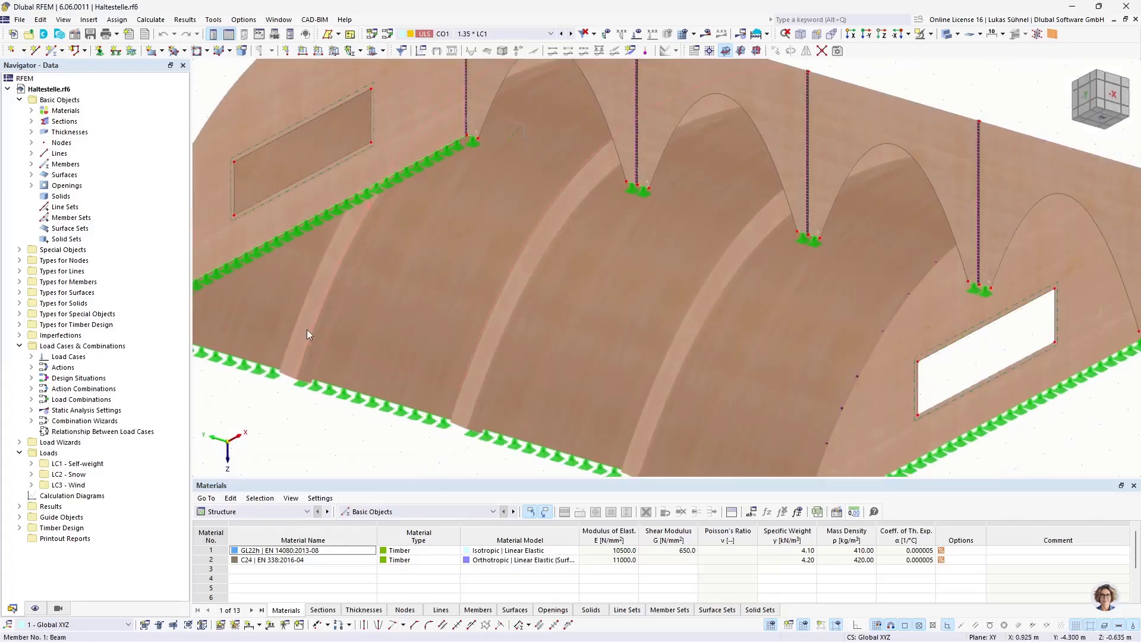
click(312, 327)
scroll(711, 315, down, 3)
scroll(623, 278, down, 3)
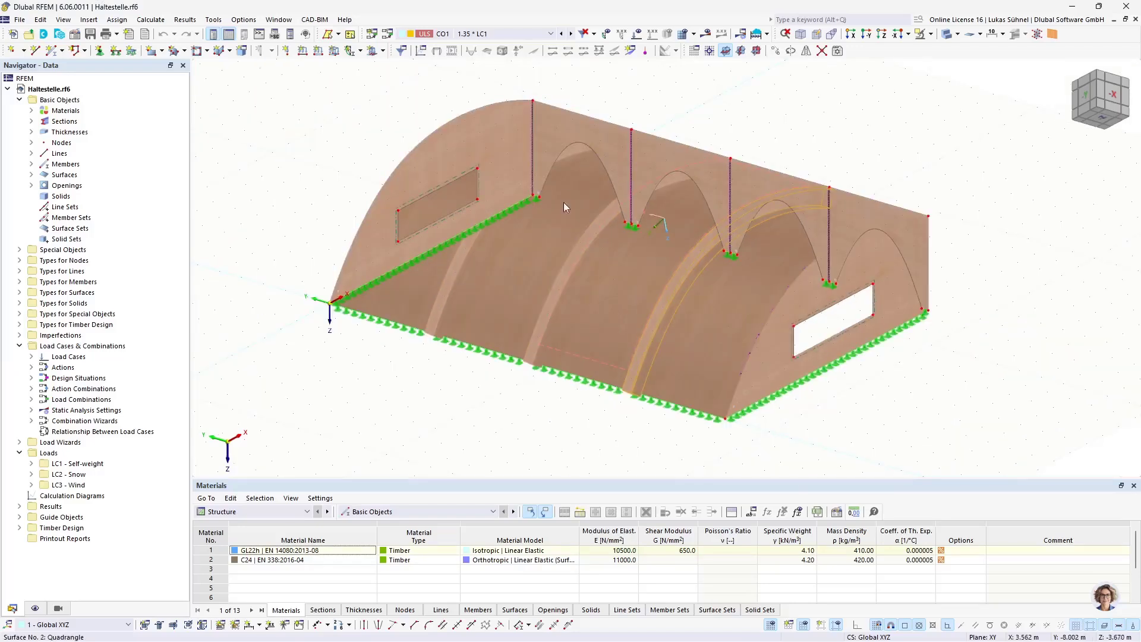
ctrl+middle_drag(563, 203, 548, 291)
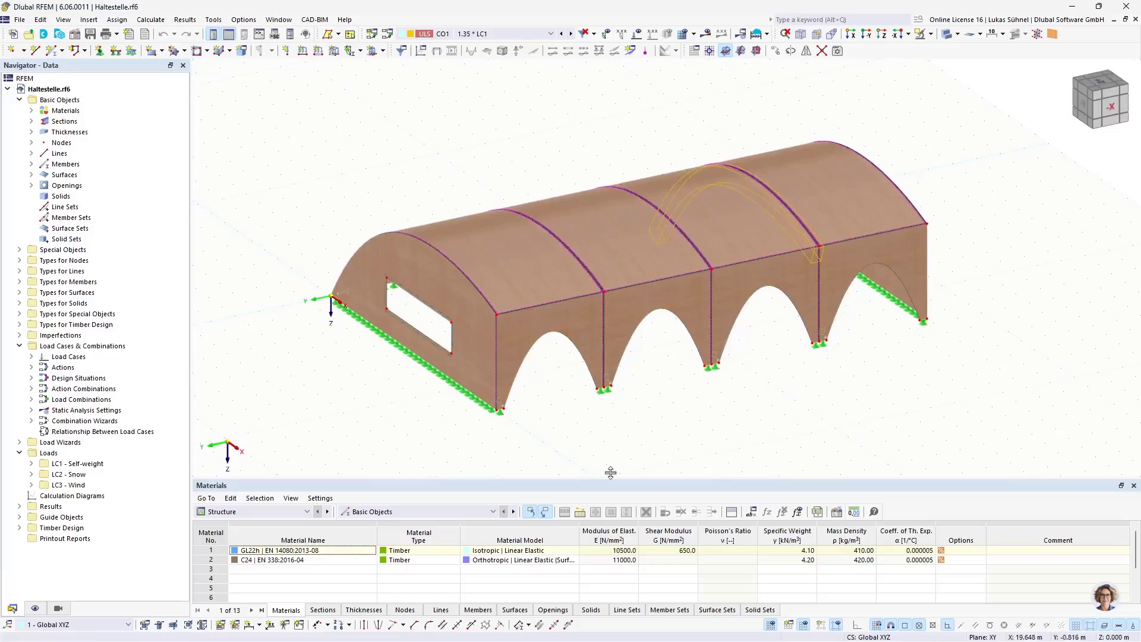
mouse_move(399, 414)
ctrl+middle_down()
mouse_move(541, 374)
mouse_move(357, 438)
mouse_move(372, 442)
mouse_move(349, 426)
mouse_move(380, 413)
ctrl+middle_up()
scroll(343, 431, down, 1)
ctrl+middle_drag(380, 413, 372, 422)
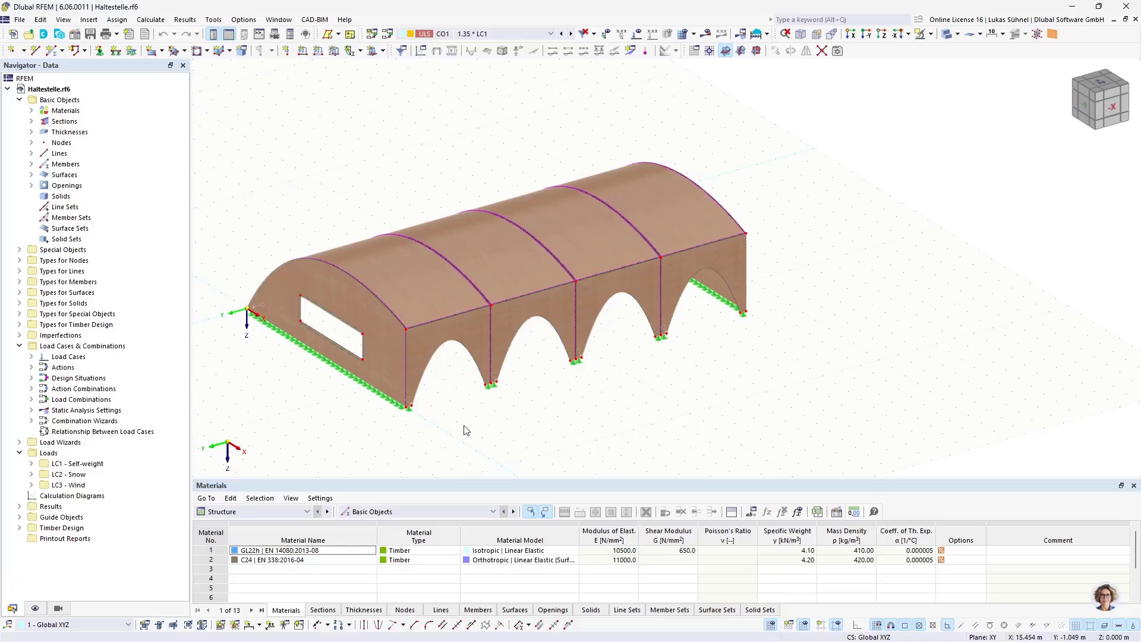
Step: Zoom into the shell edges and arch junctions to inspect the line hinges and member connections
scroll(377, 418, up, 5)
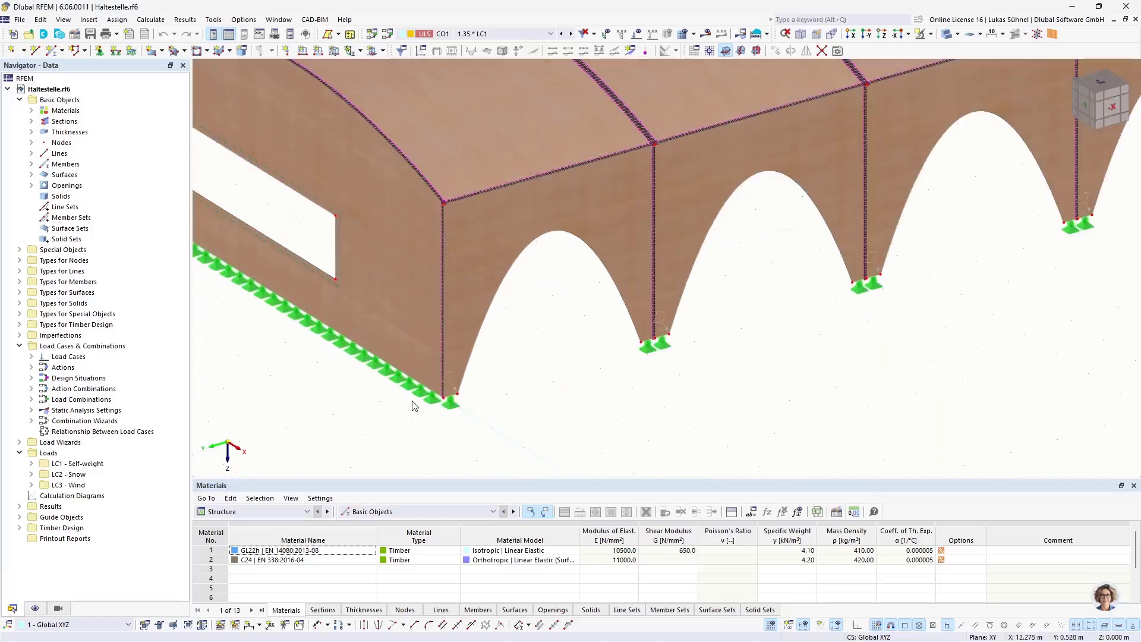
middle_drag(497, 395, 498, 387)
scroll(480, 399, down, 6)
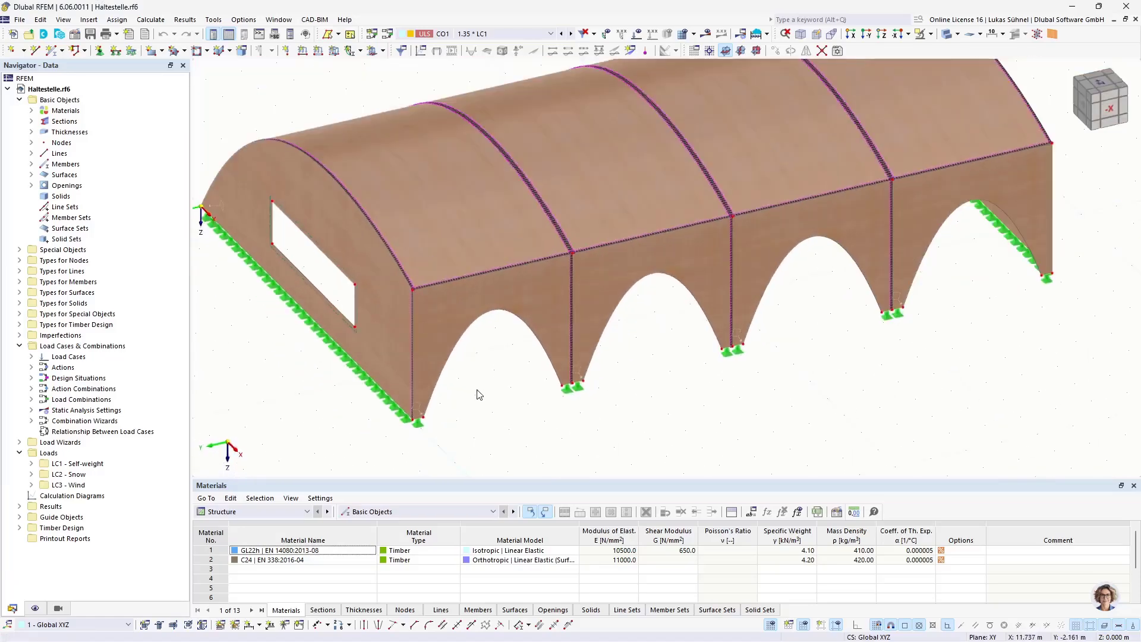
scroll(391, 296, up, 8)
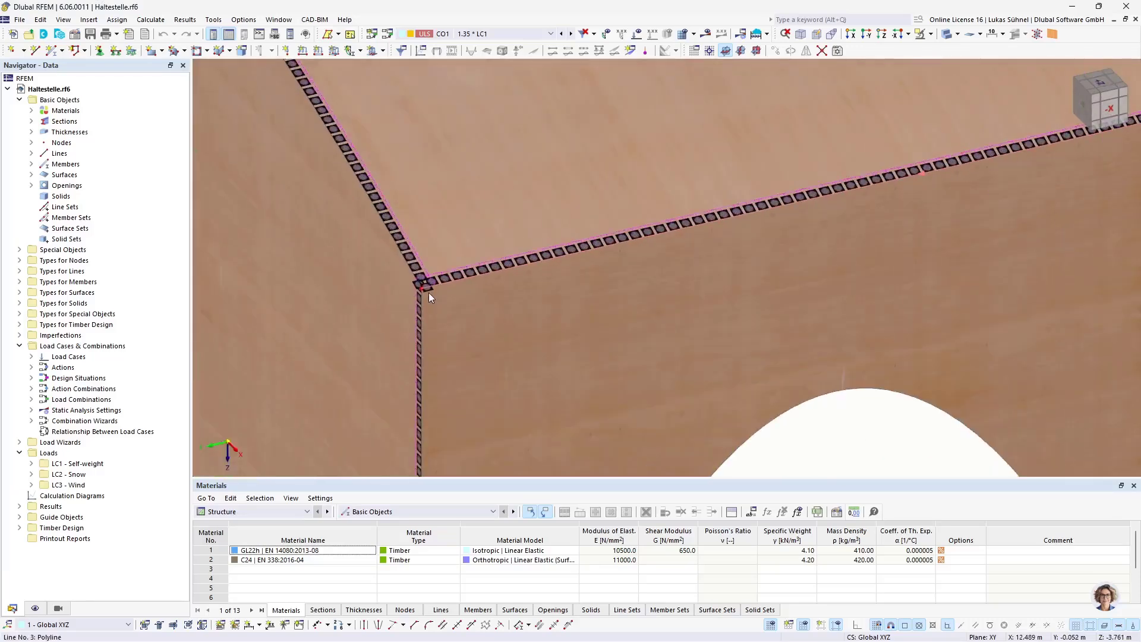
scroll(429, 292, down, 4)
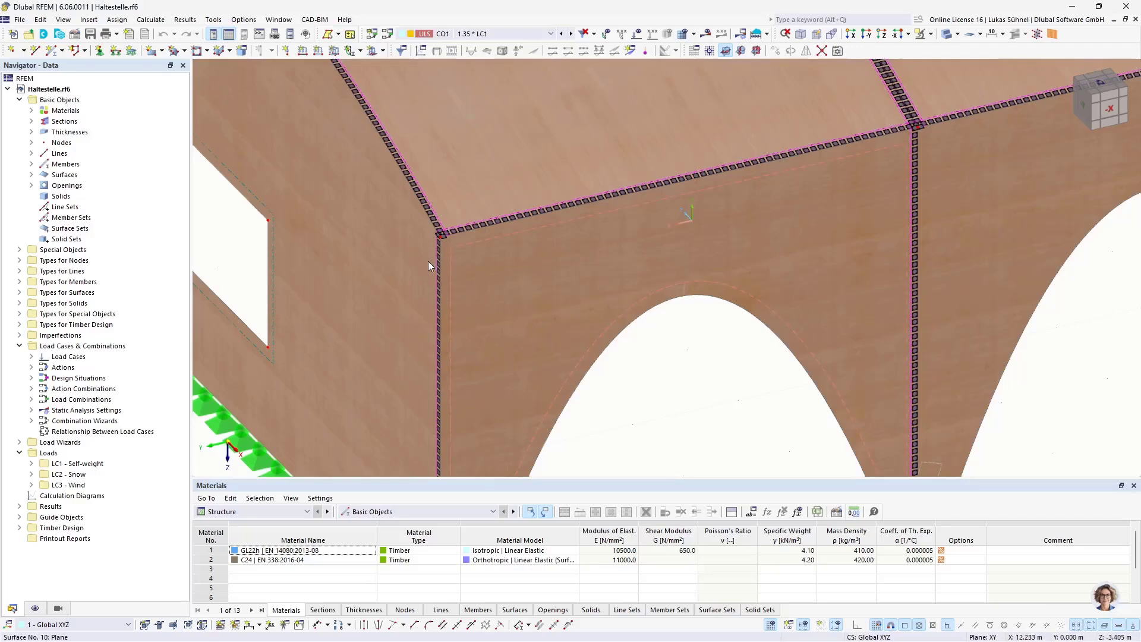
scroll(437, 213, up, 5)
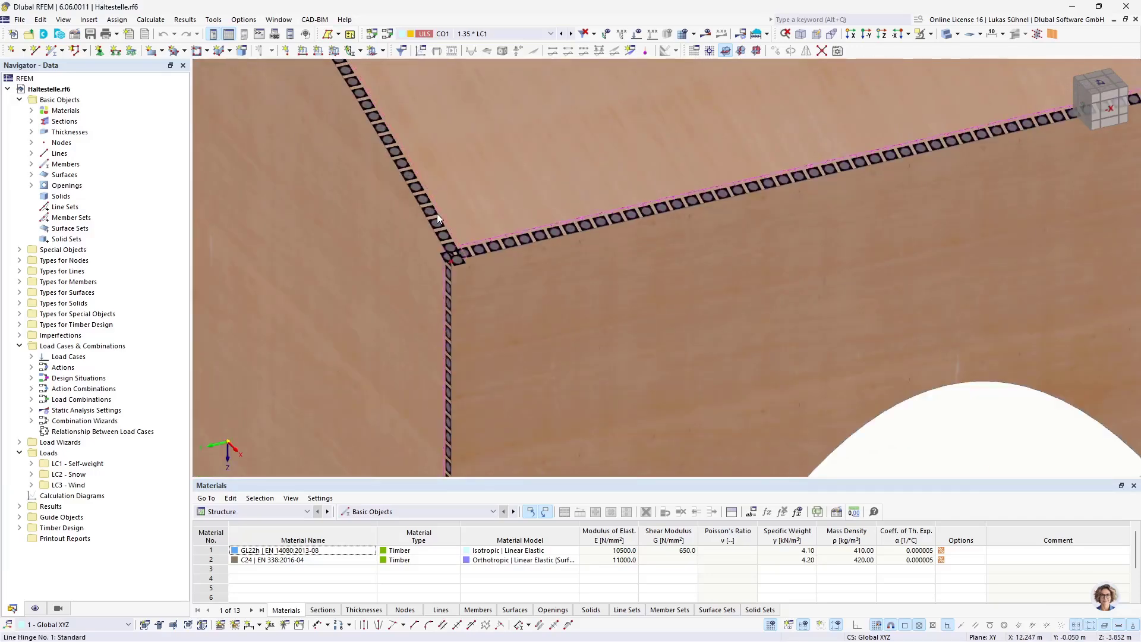
scroll(483, 223, down, 3)
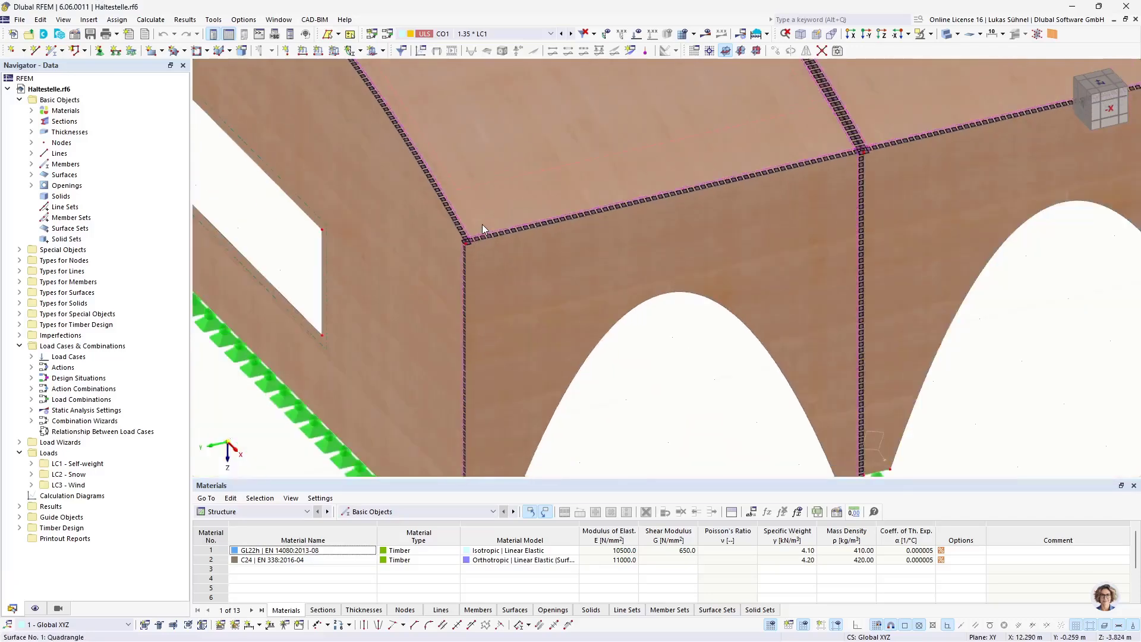
scroll(482, 223, down, 1)
scroll(434, 255, down, 2)
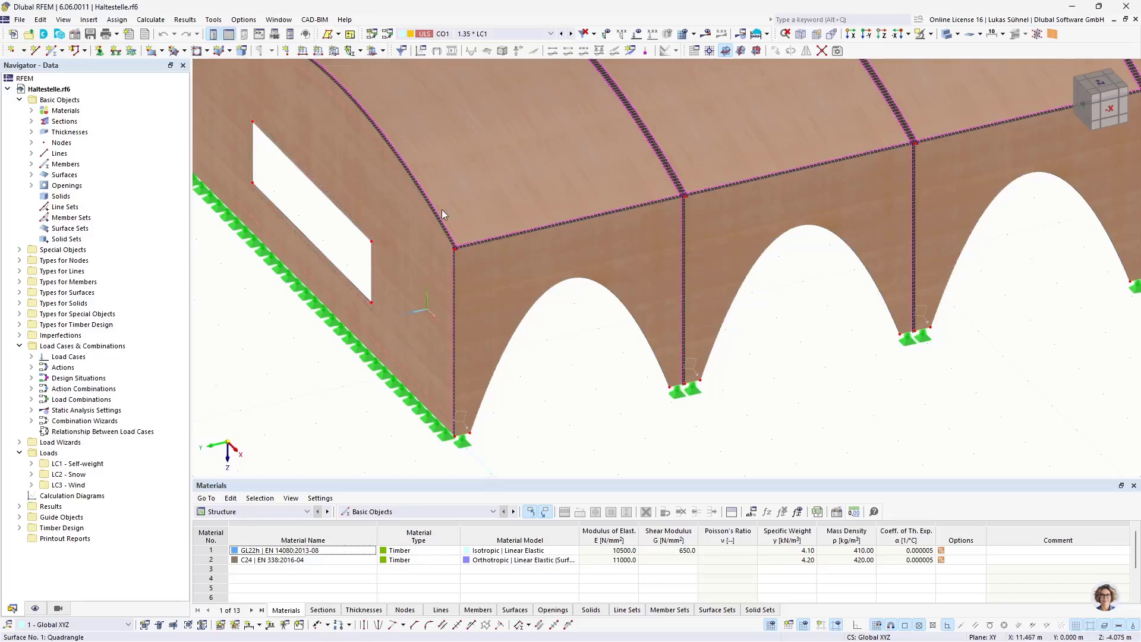
scroll(428, 253, up, 3)
scroll(484, 257, down, 3)
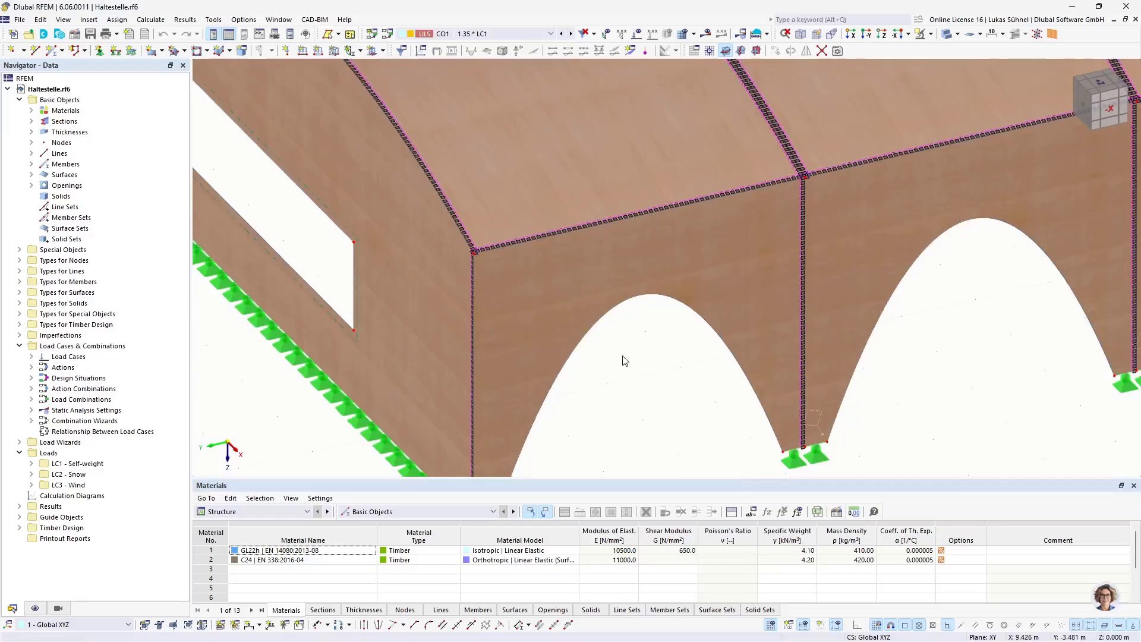
scroll(618, 368, down, 2)
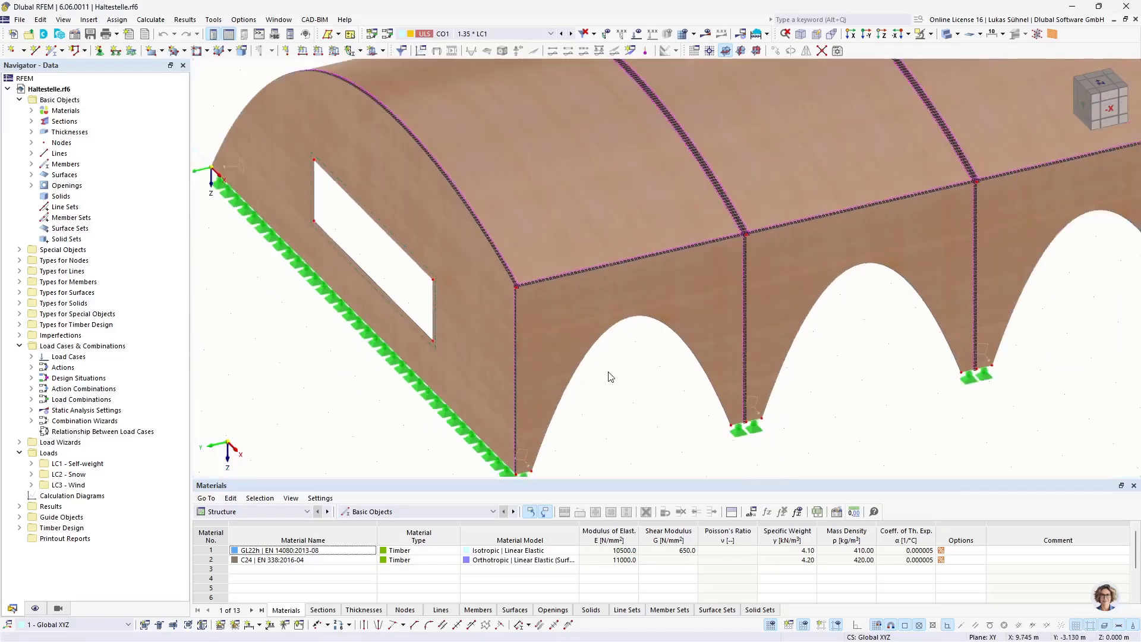
Step: Open the thickness definitions and review the layer build-ups of both layered thicknesses without changing them
click(31, 132)
click(92, 143)
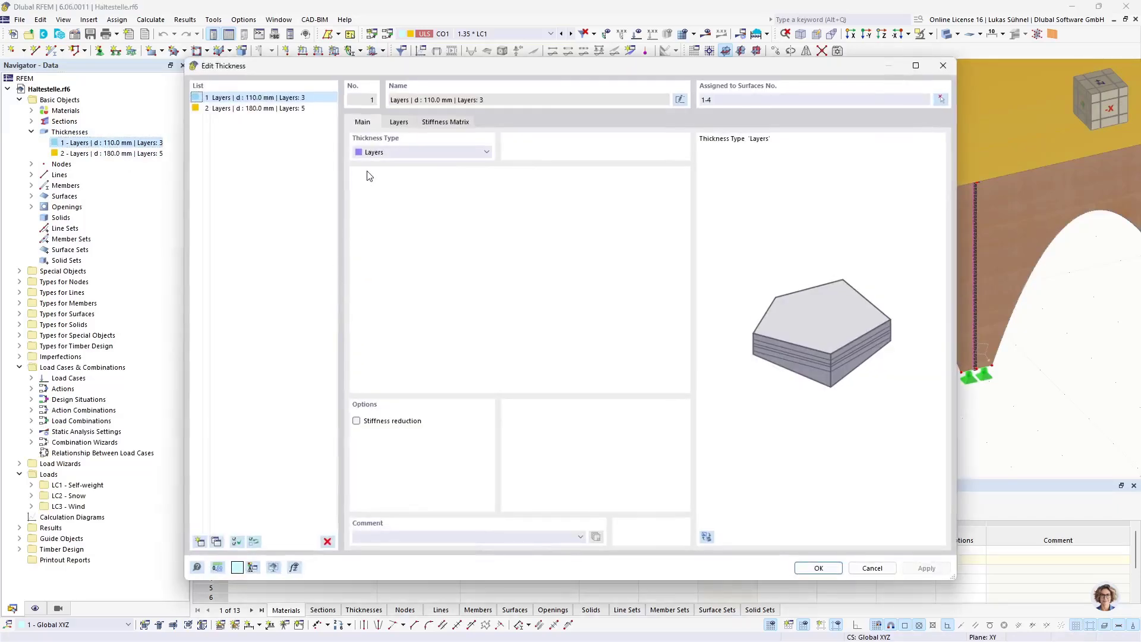
click(399, 123)
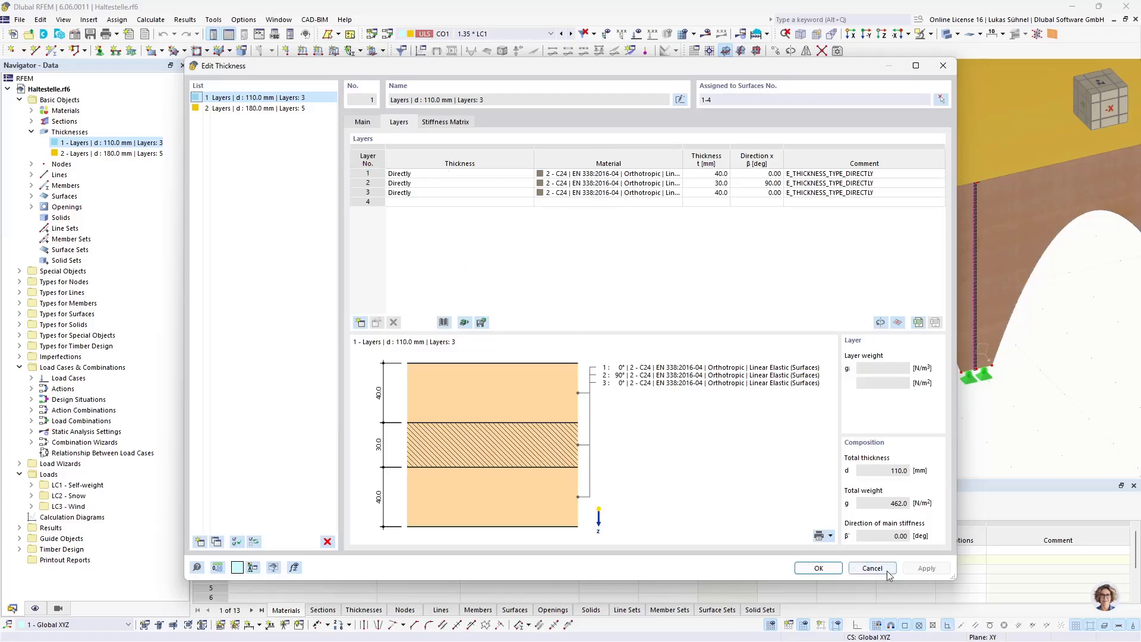
click(286, 108)
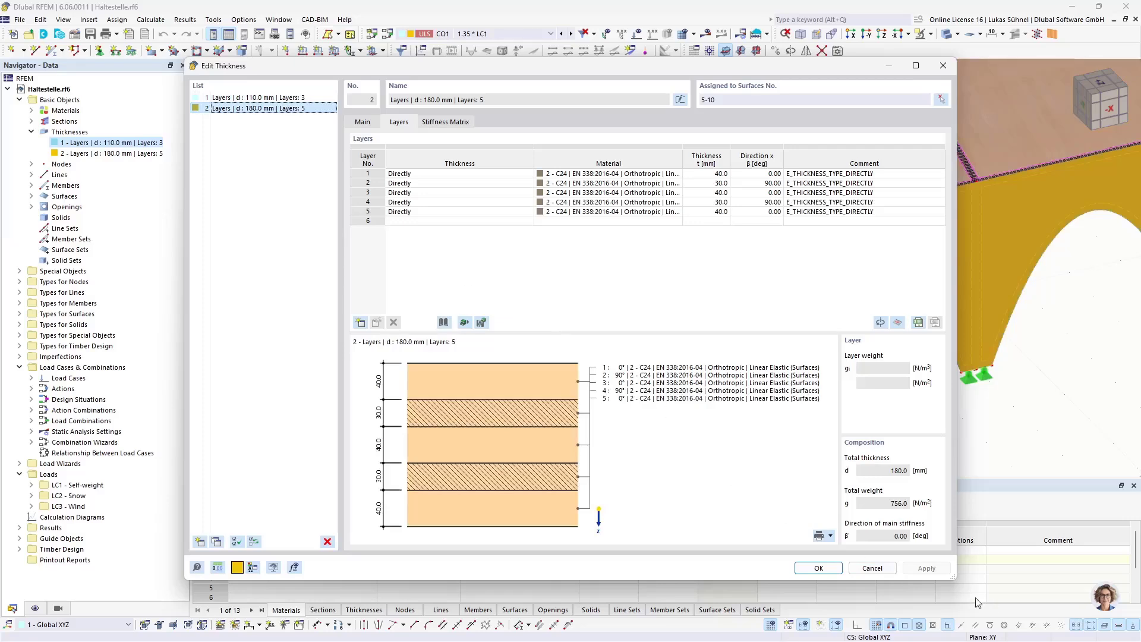
click(874, 569)
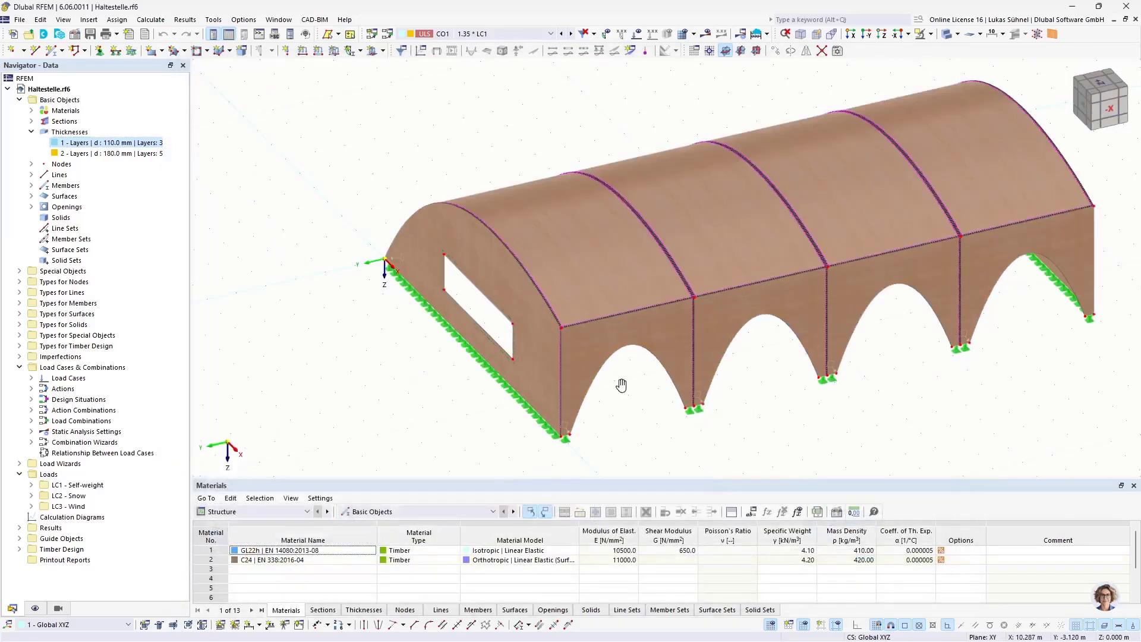
Step: Return to Rhino and bring the Grasshopper definition BSH_Struktur_EN into view on the canvas
middle_drag(621, 386, 491, 374)
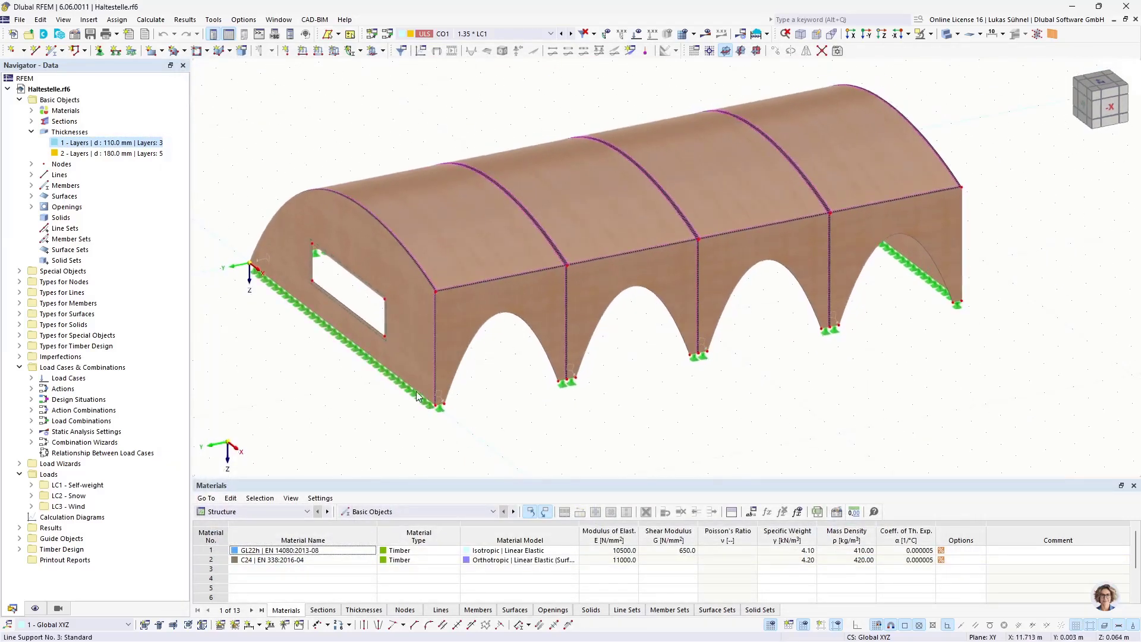
mouse_move(298, 626)
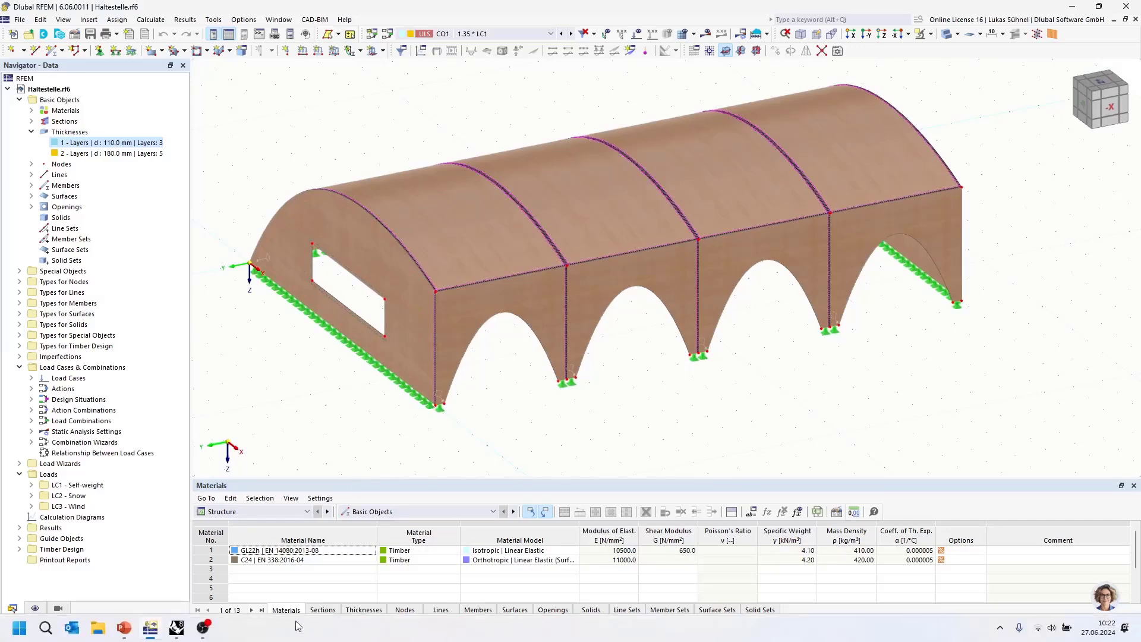
click(176, 627)
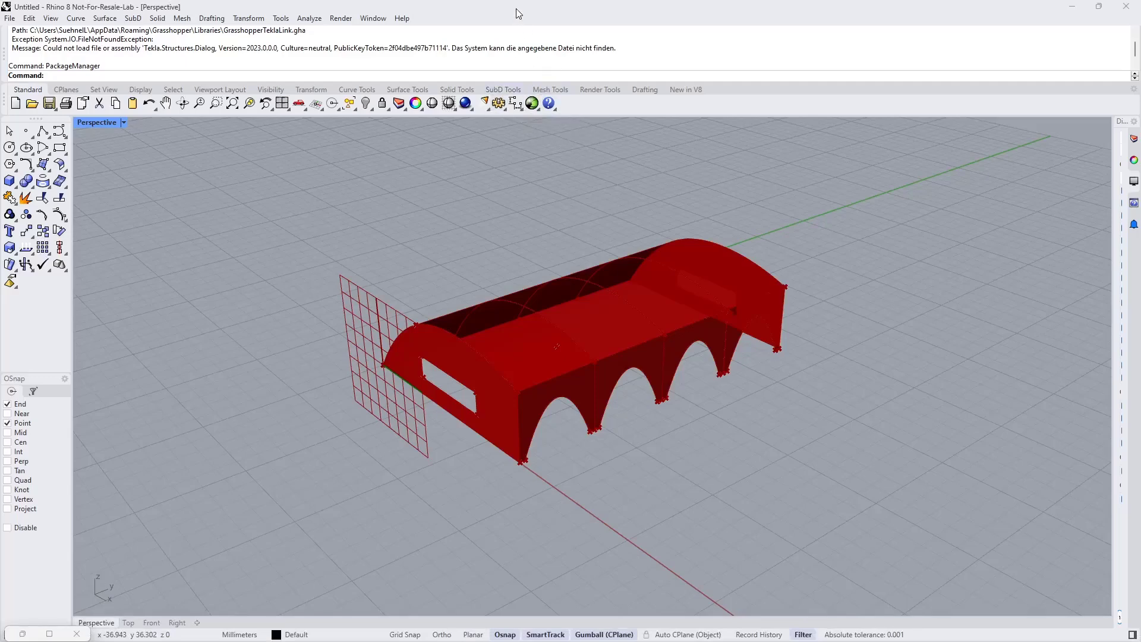
drag(519, 13, 1, 142)
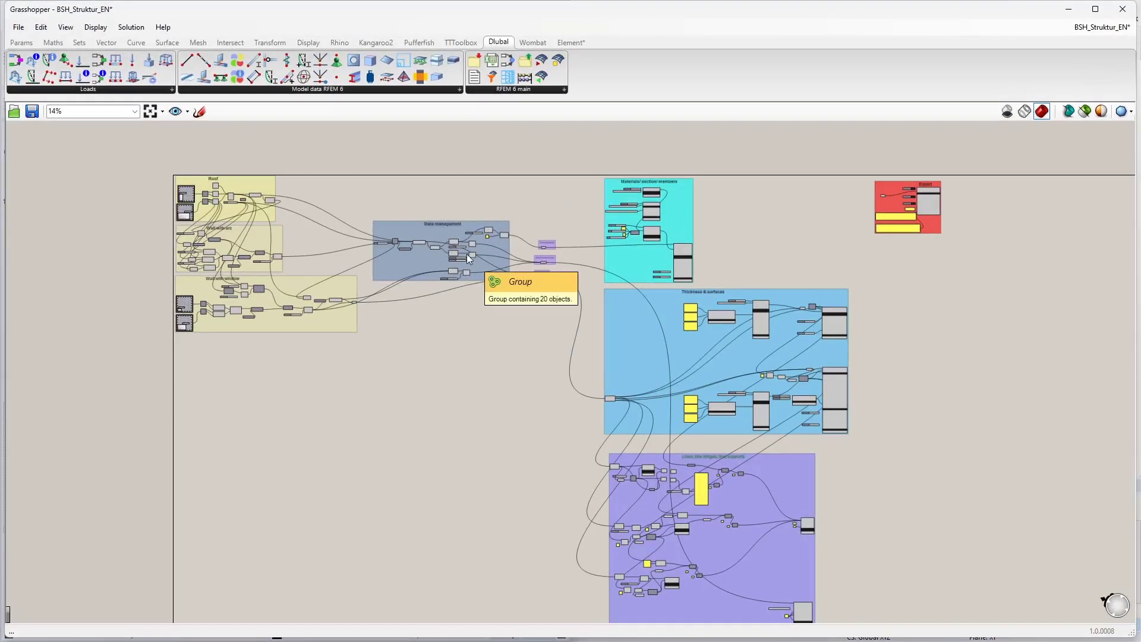
right_drag(488, 466, 469, 434)
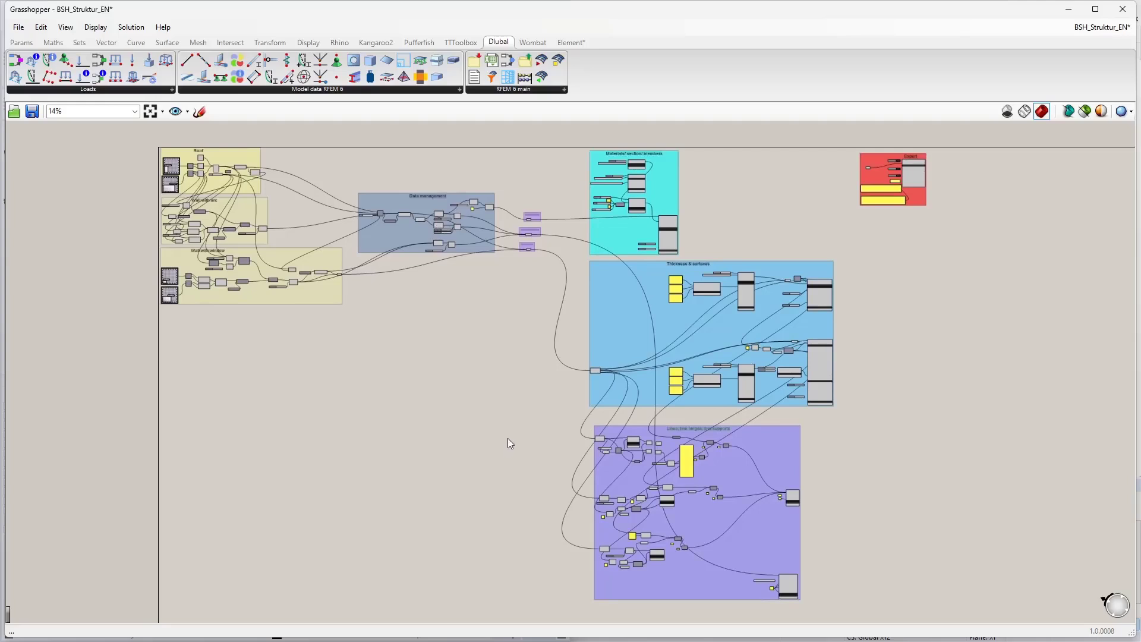
mouse_move(217, 304)
right_down()
mouse_move(221, 320)
mouse_move(227, 297)
mouse_move(220, 315)
right_up()
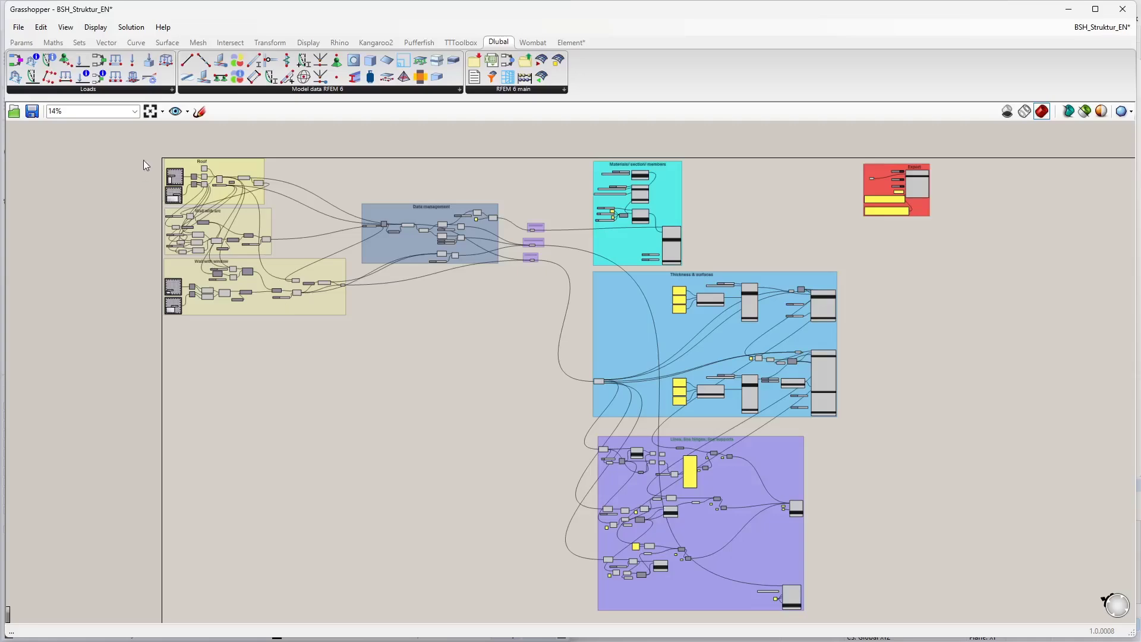
Step: Pan and zoom across the Grasshopper canvas to examine the Roof, Wall with arc, Wall with window and Data management groups
scroll(144, 160, up, 5)
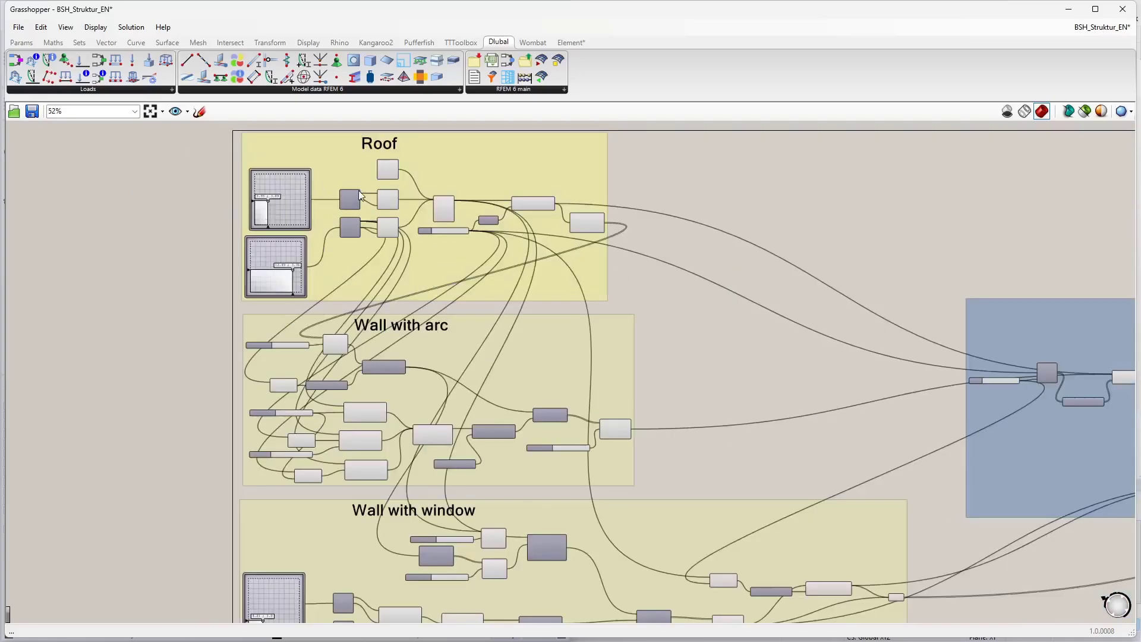
scroll(380, 163, up, 1)
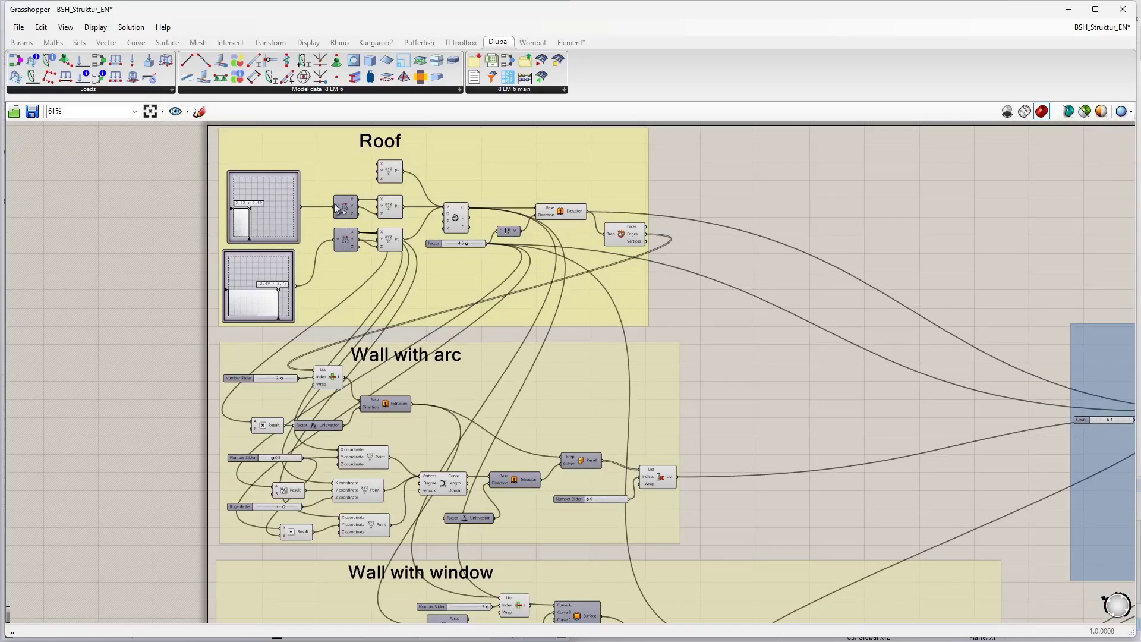
right_drag(393, 347, 358, 242)
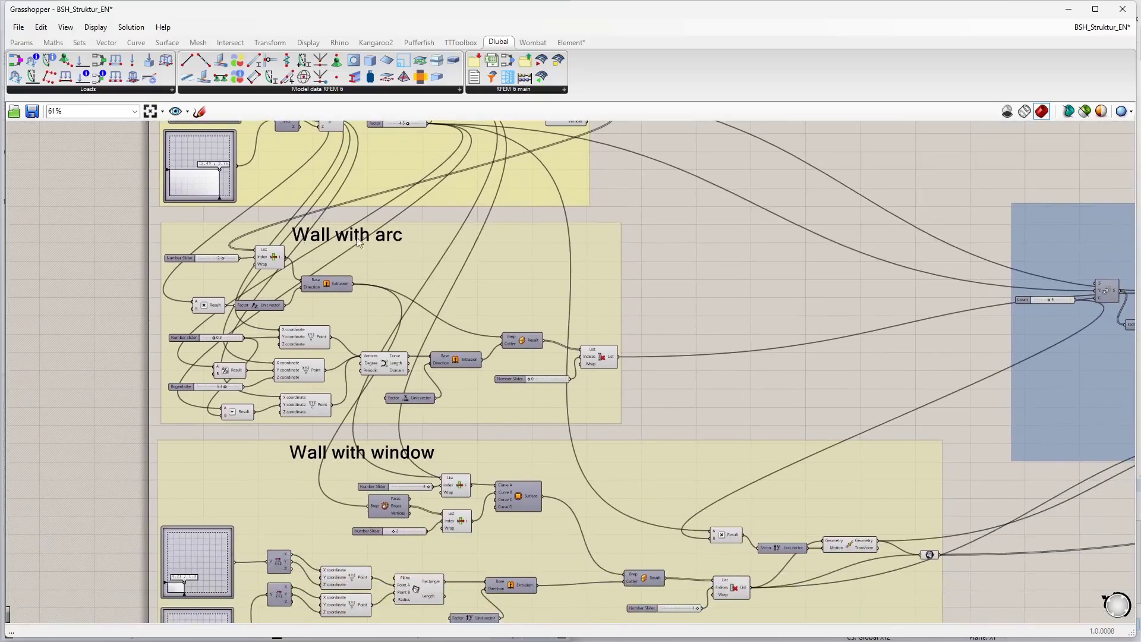
right_drag(305, 485, 213, 290)
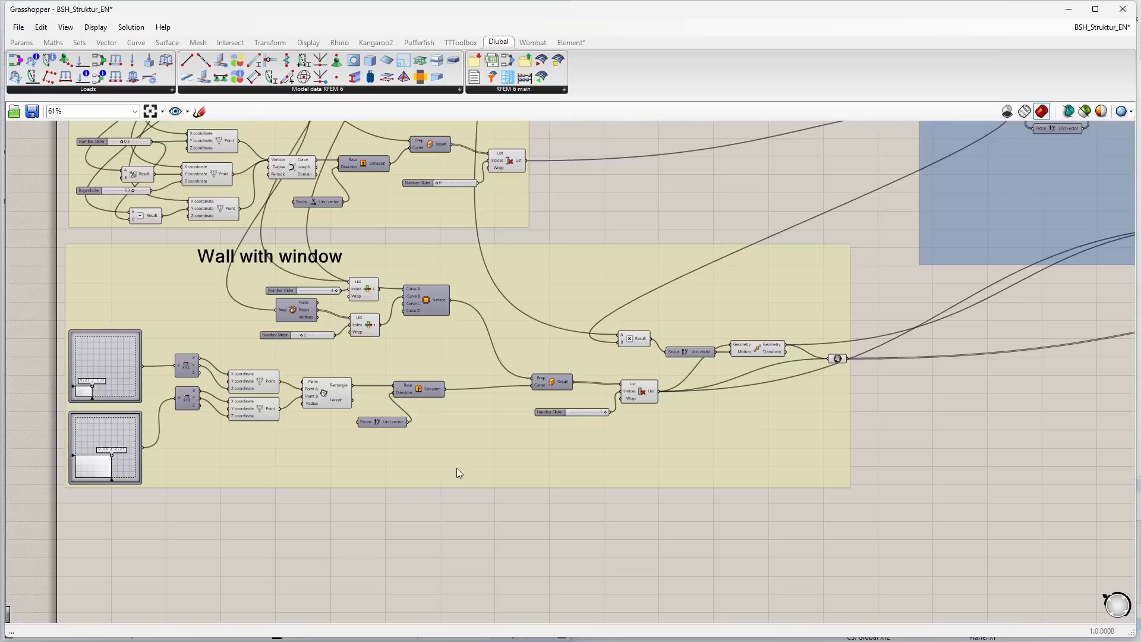
scroll(570, 410, down, 1)
right_drag(819, 339, 351, 448)
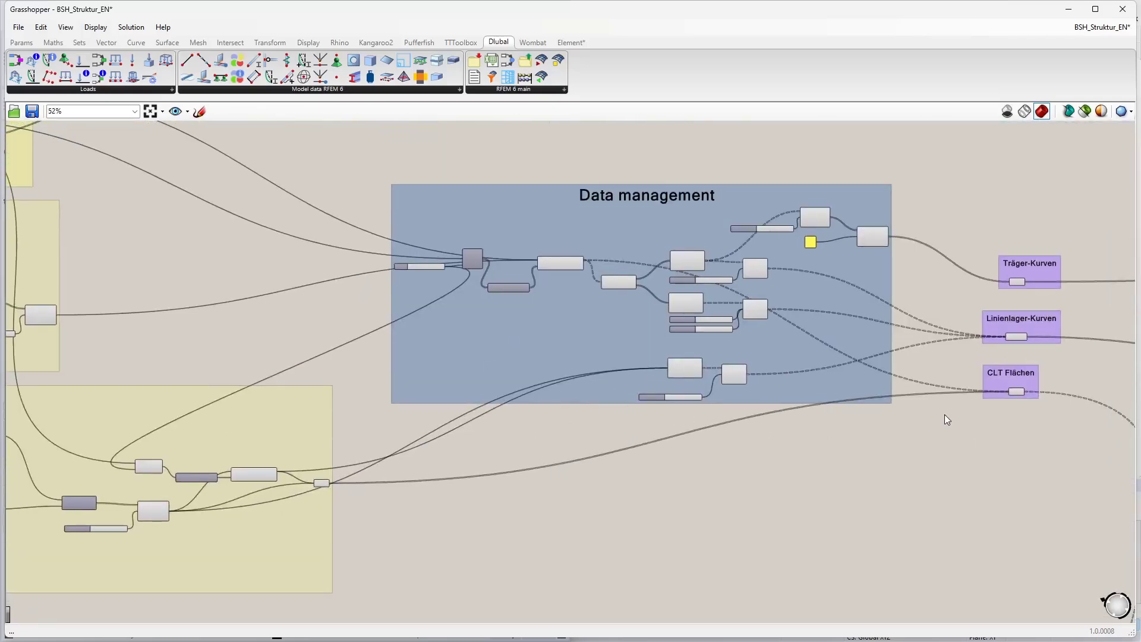
right_drag(947, 420, 459, 440)
drag(459, 225, 654, 453)
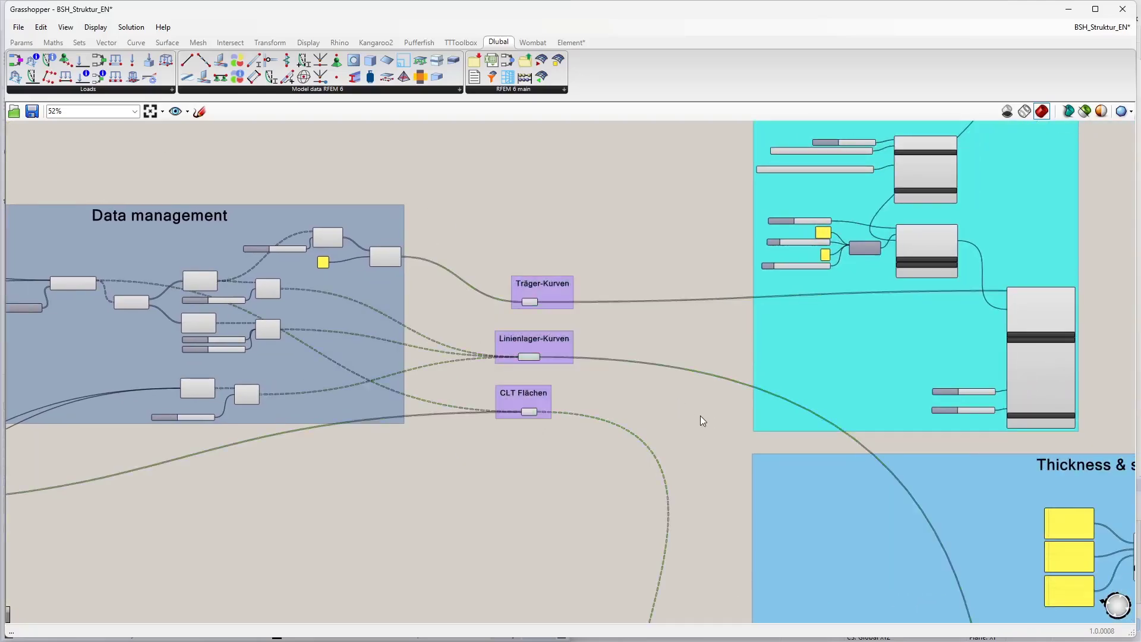
right_drag(700, 415, 551, 415)
right_drag(492, 295, 253, 343)
Step: Examine the Materials/section/members, Thickness & surfaces, Lines/line hinges/line supports and Export groups of the definition
scroll(443, 227, up, 1)
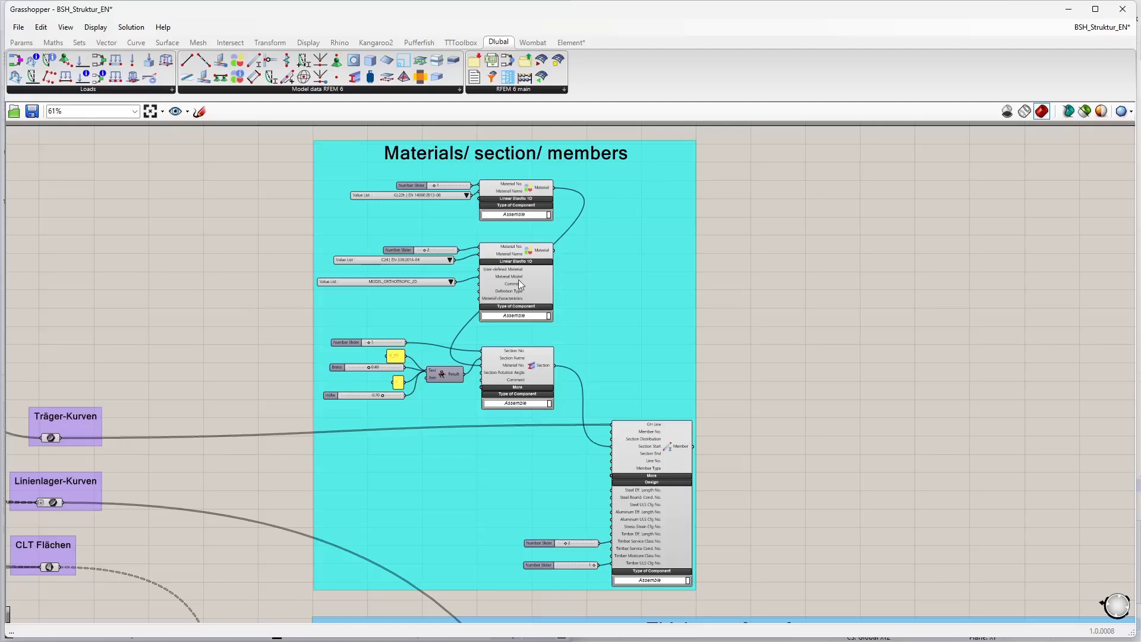
scroll(429, 229, down, 2)
right_drag(693, 398, 580, 222)
scroll(580, 221, down, 2)
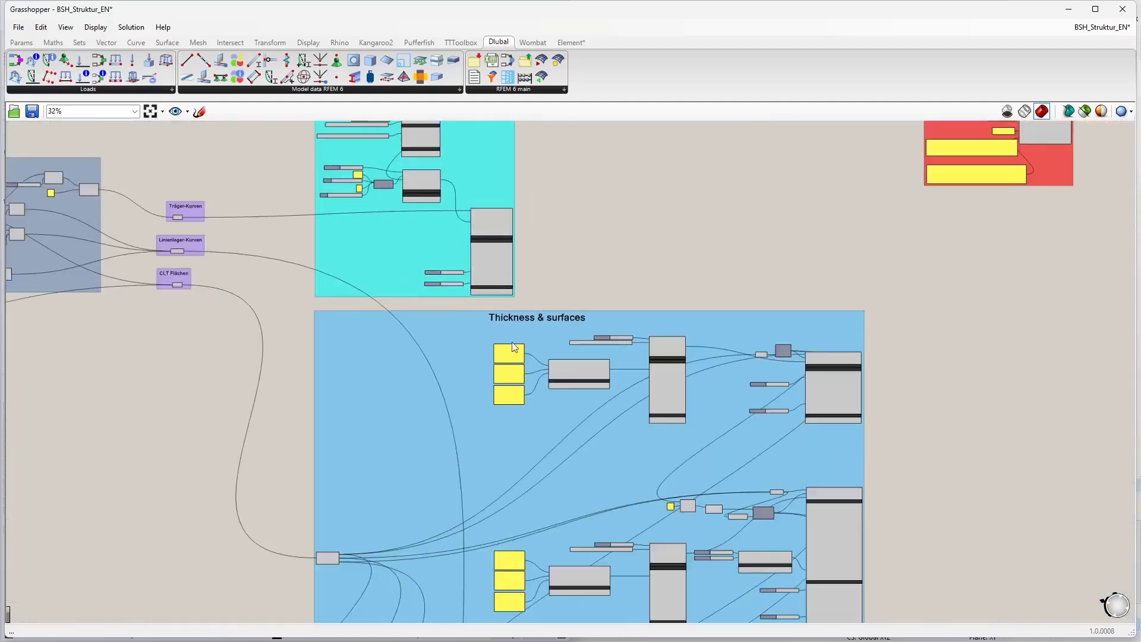
right_drag(587, 453, 519, 98)
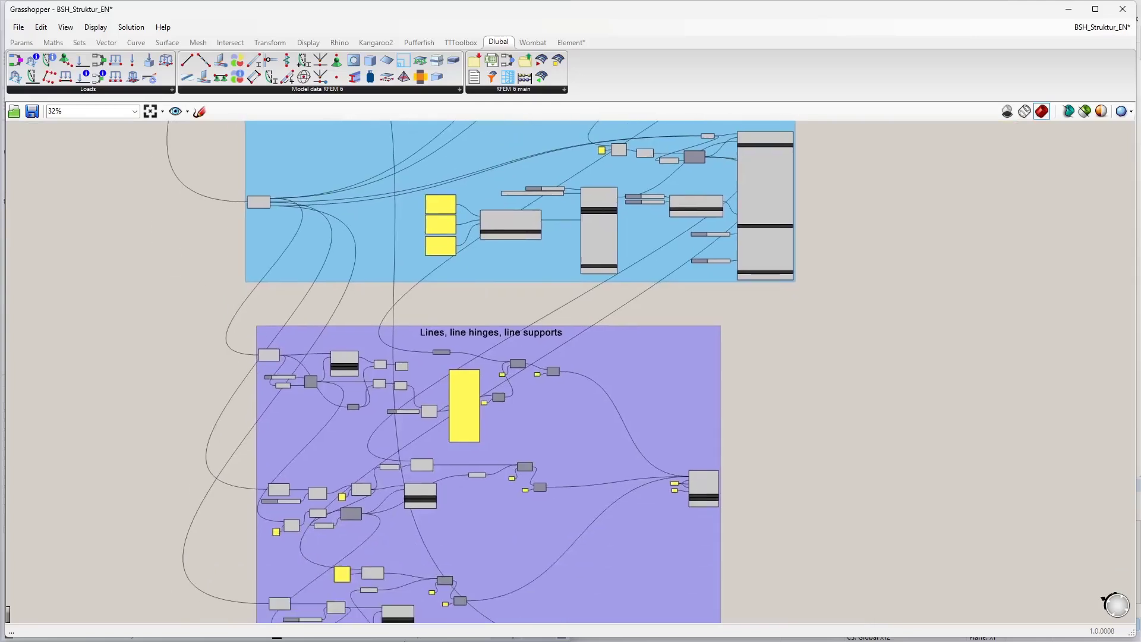
right_click(429, 406)
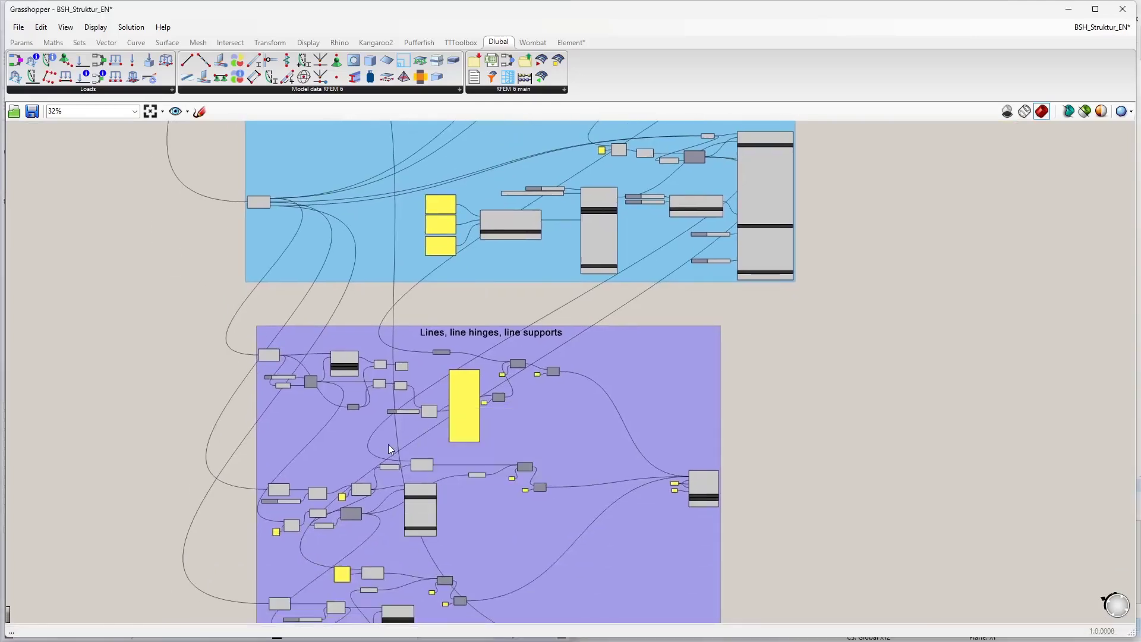
right_drag(388, 444, 390, 404)
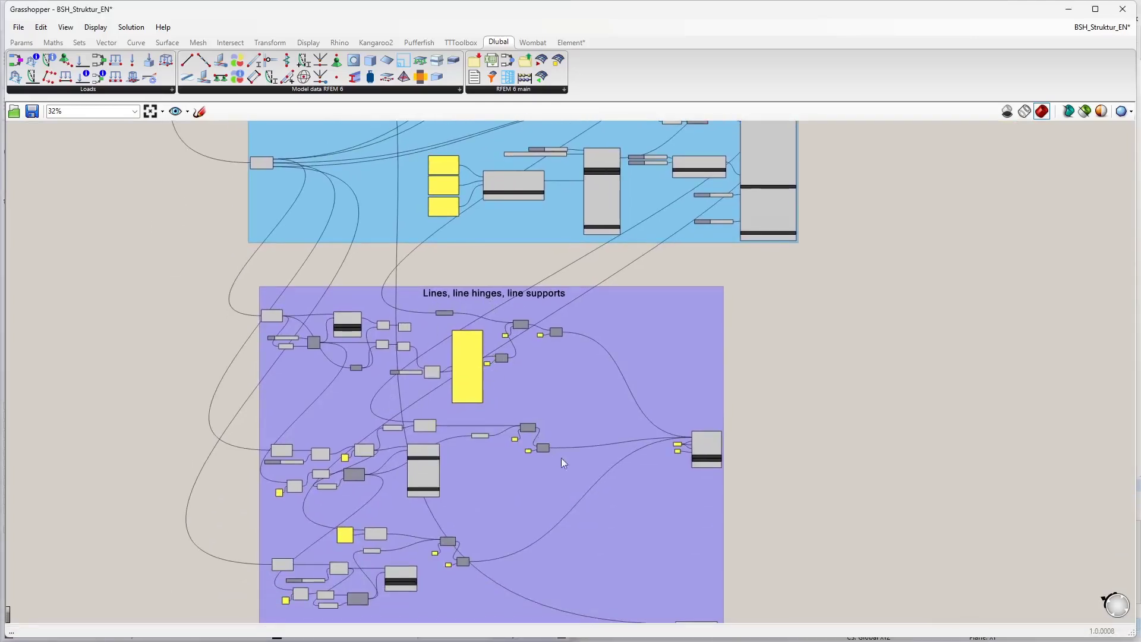
right_drag(884, 227, 688, 500)
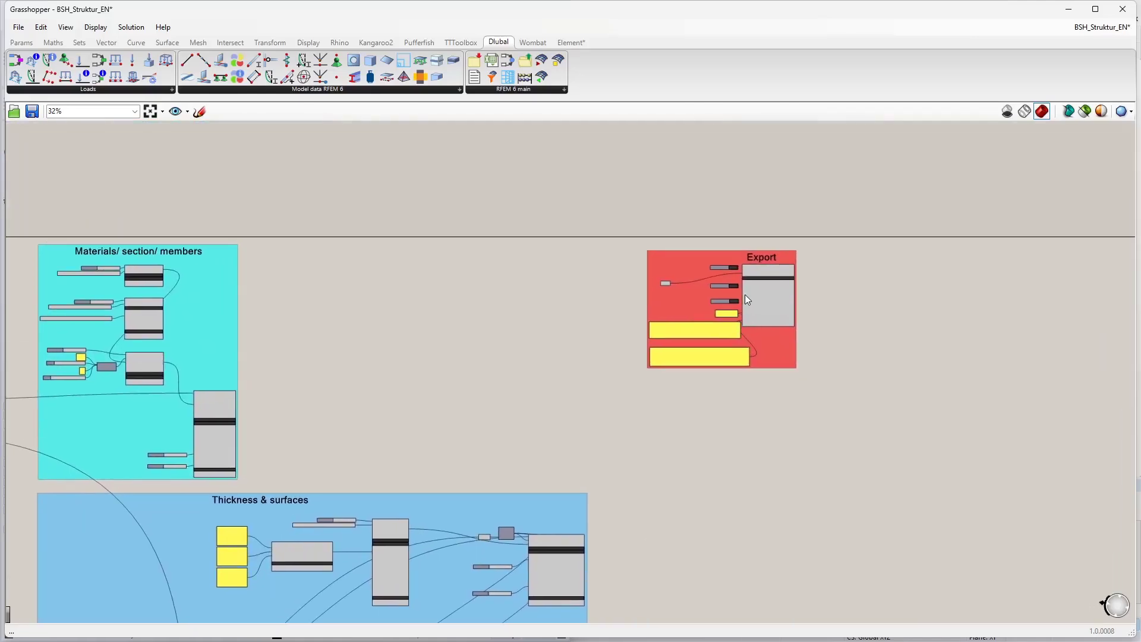
scroll(786, 294, up, 4)
scroll(700, 345, down, 2)
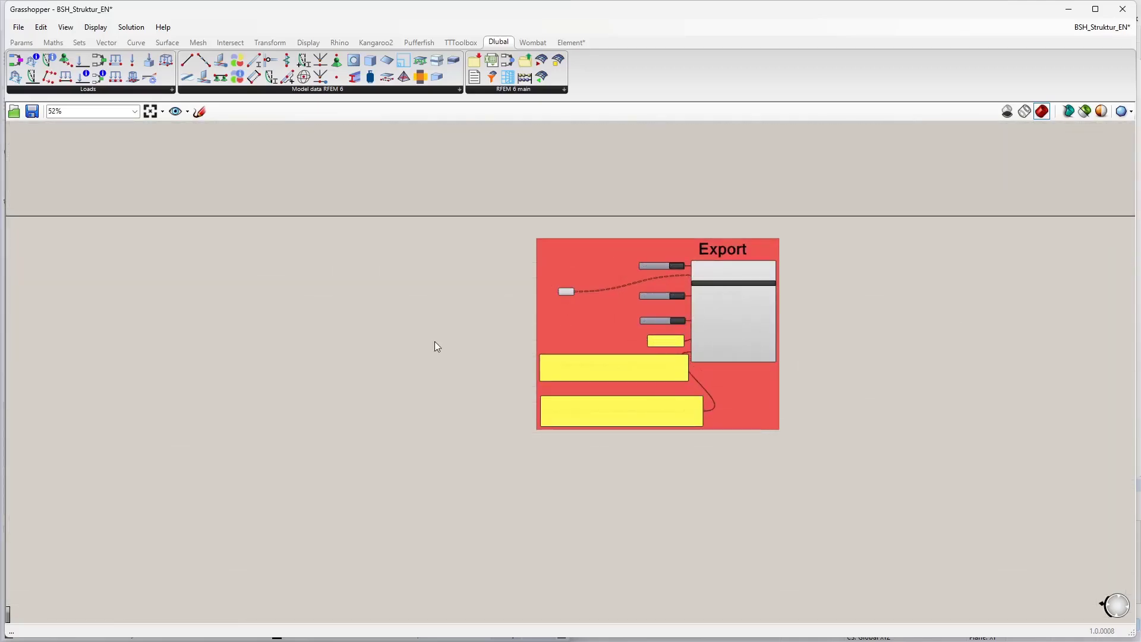
scroll(434, 341, down, 2)
scroll(295, 387, down, 2)
right_drag(313, 386, 595, 321)
scroll(425, 391, down, 1)
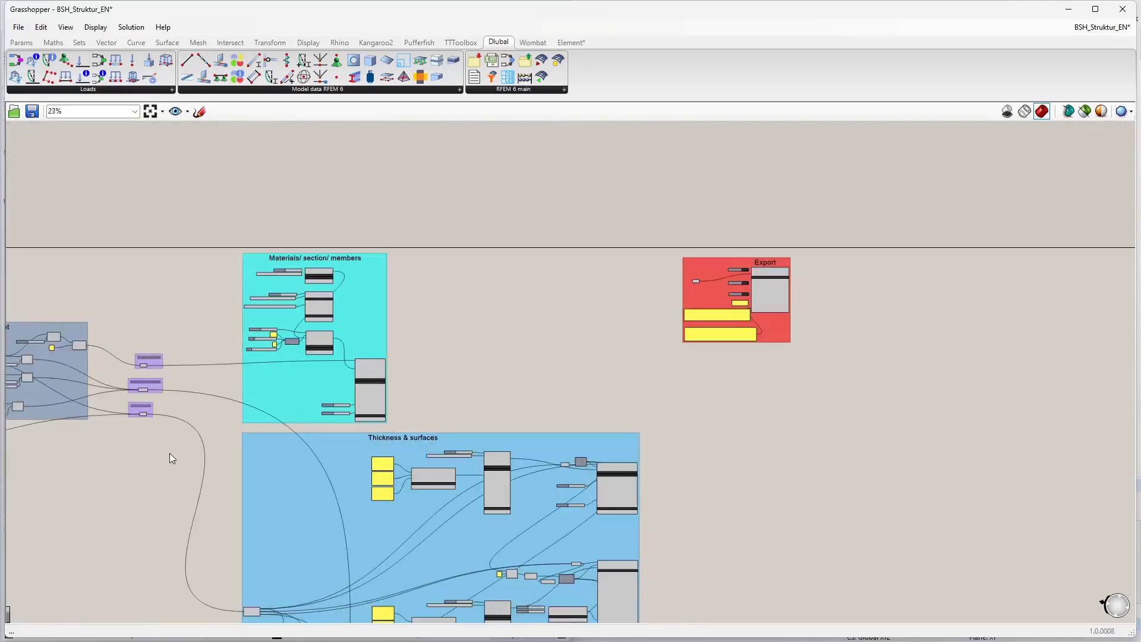
right_drag(170, 456, 459, 331)
scroll(458, 331, down, 2)
right_drag(400, 364, 484, 329)
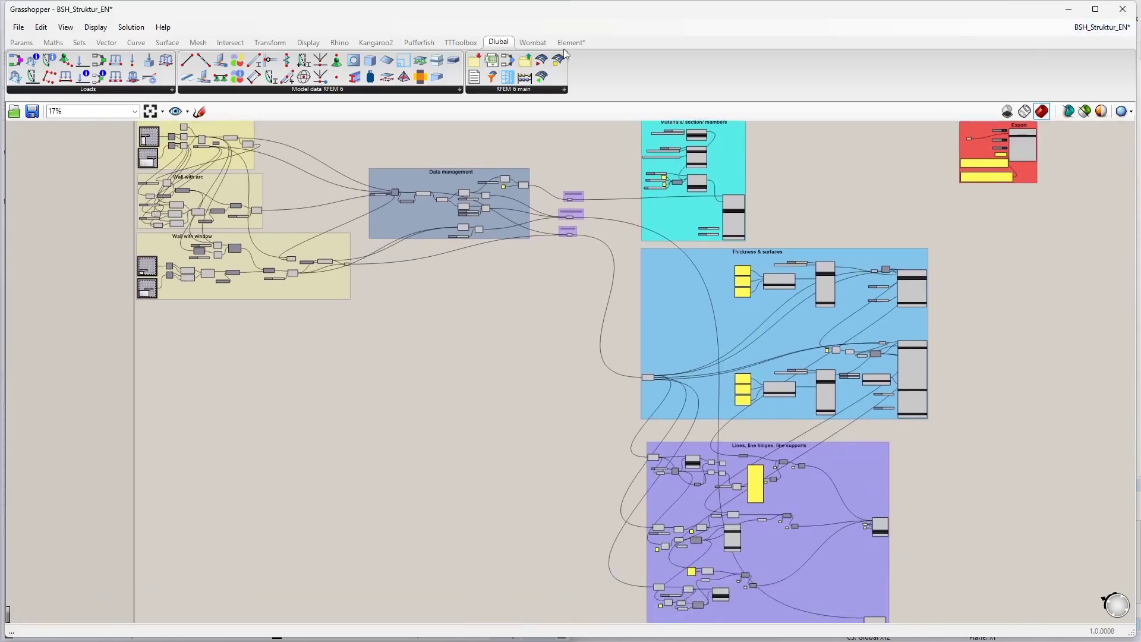
Step: Create a new Grasshopper document and arrange its window beside the Rhino viewport
click(18, 27)
click(43, 39)
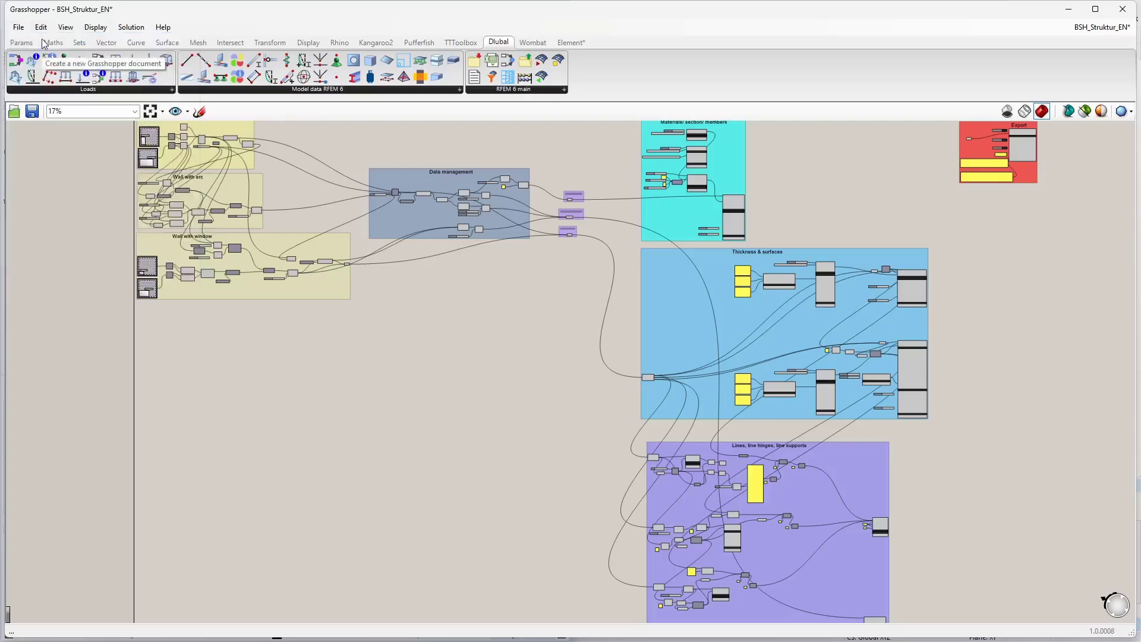
drag(250, 16, 1139, 164)
right_drag(692, 216, 745, 301)
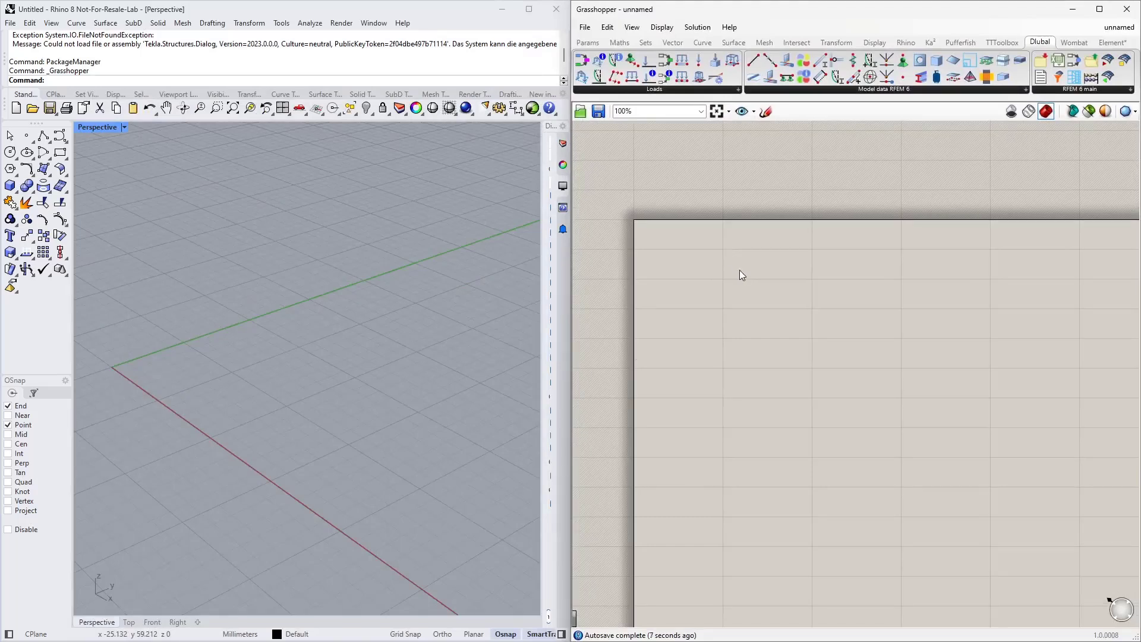
right_drag(800, 273, 770, 211)
scroll(357, 326, down, 2)
right_drag(235, 367, 310, 369)
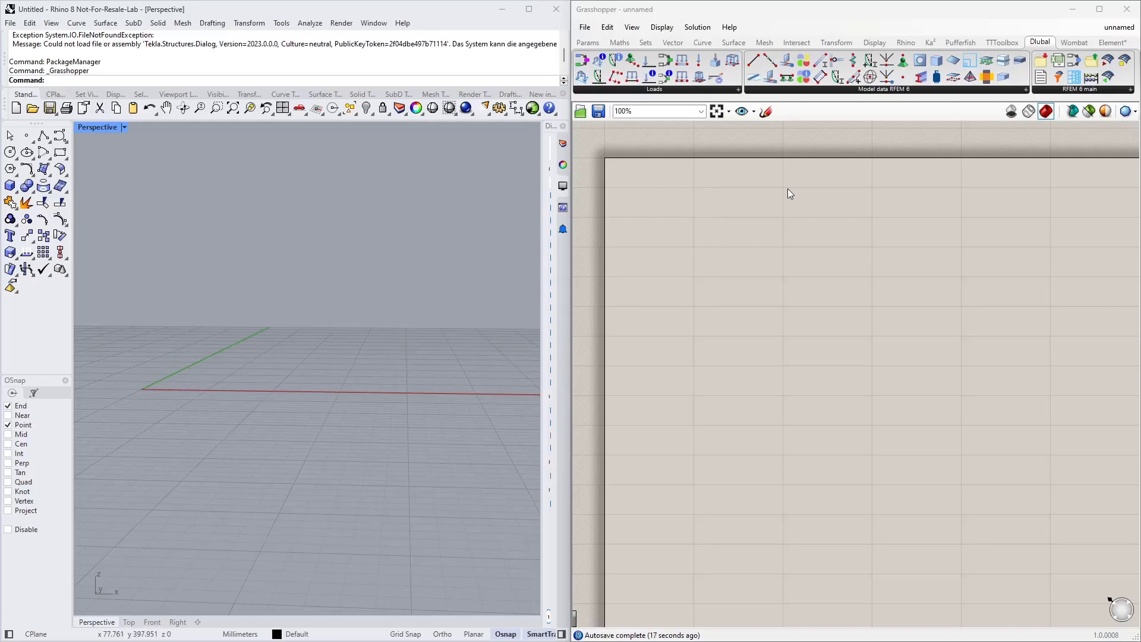
Step: Add an Interpolate curve component to the empty canvas by searching for interpolate
double_click(765, 225)
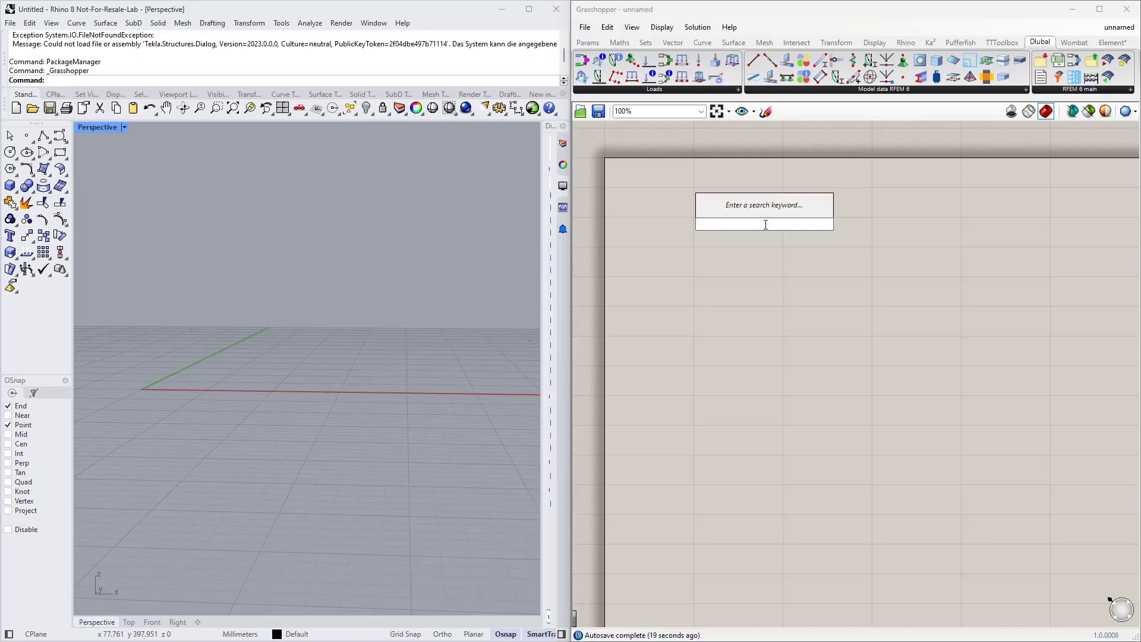
text(interpolat)
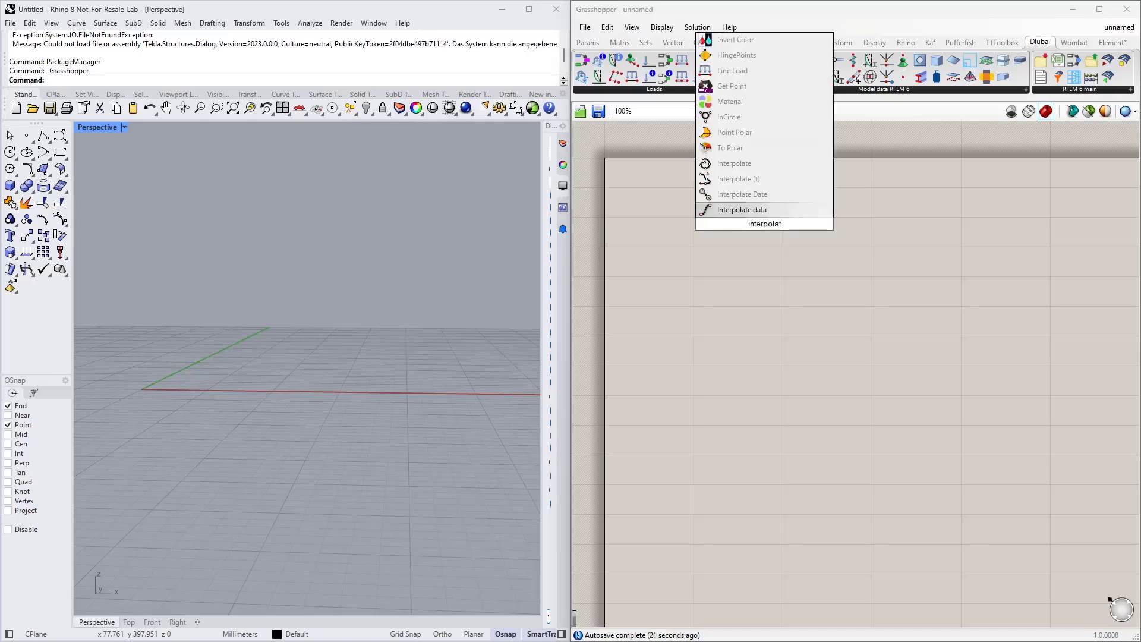
text(e)
key(Return)
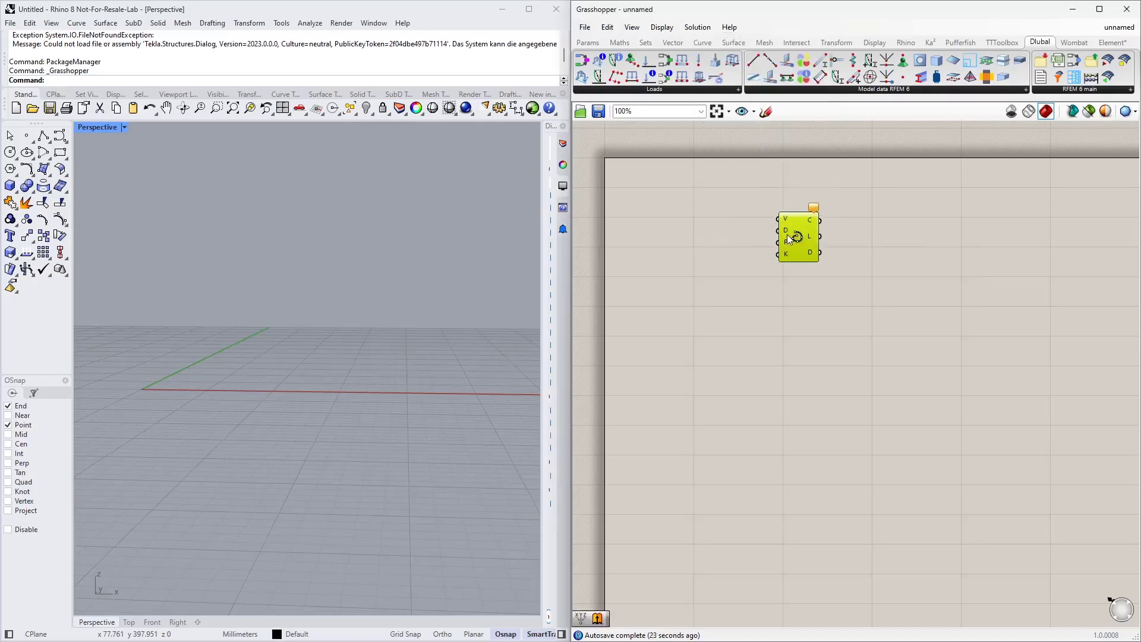
Step: Add a Construct Point component next to the Interpolate component
scroll(805, 244, up, 2)
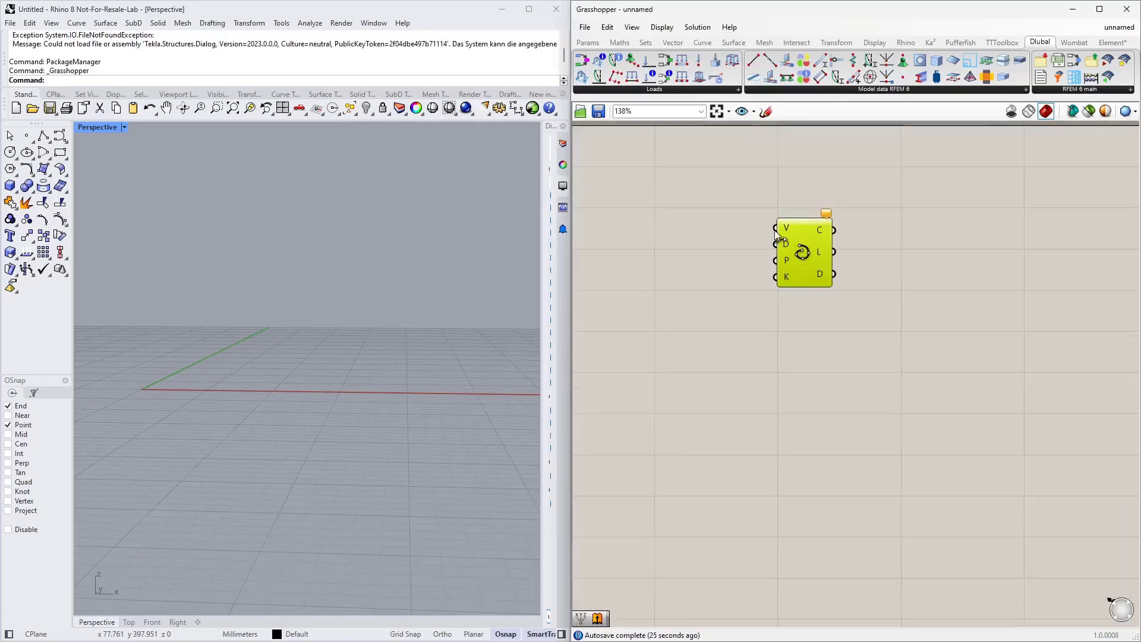
scroll(802, 254, up, 5)
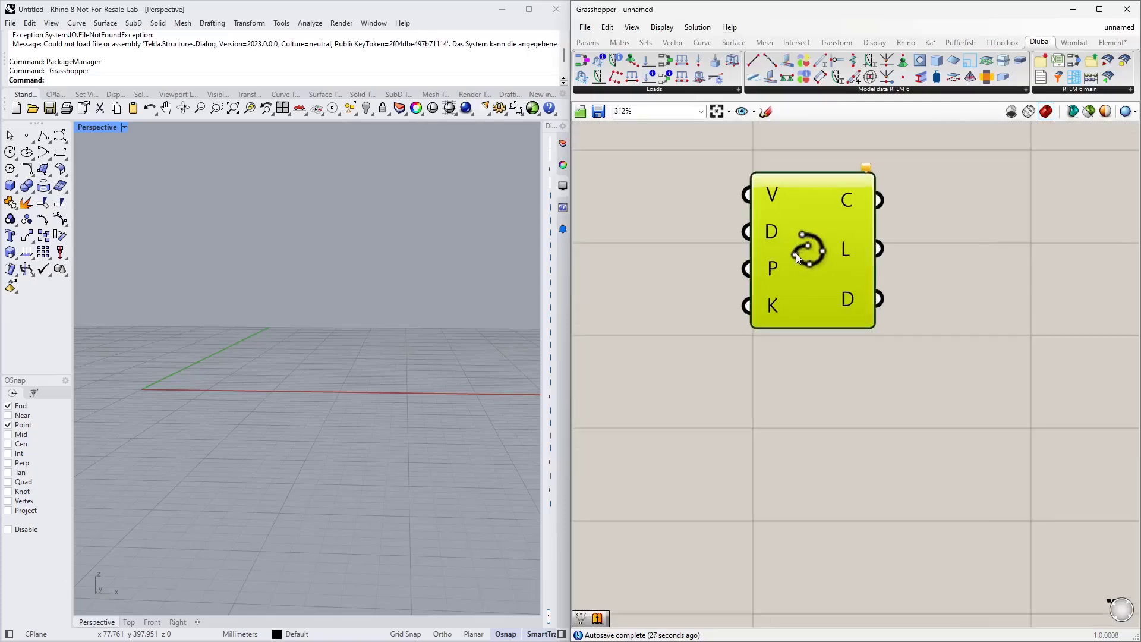
scroll(796, 253, up, 3)
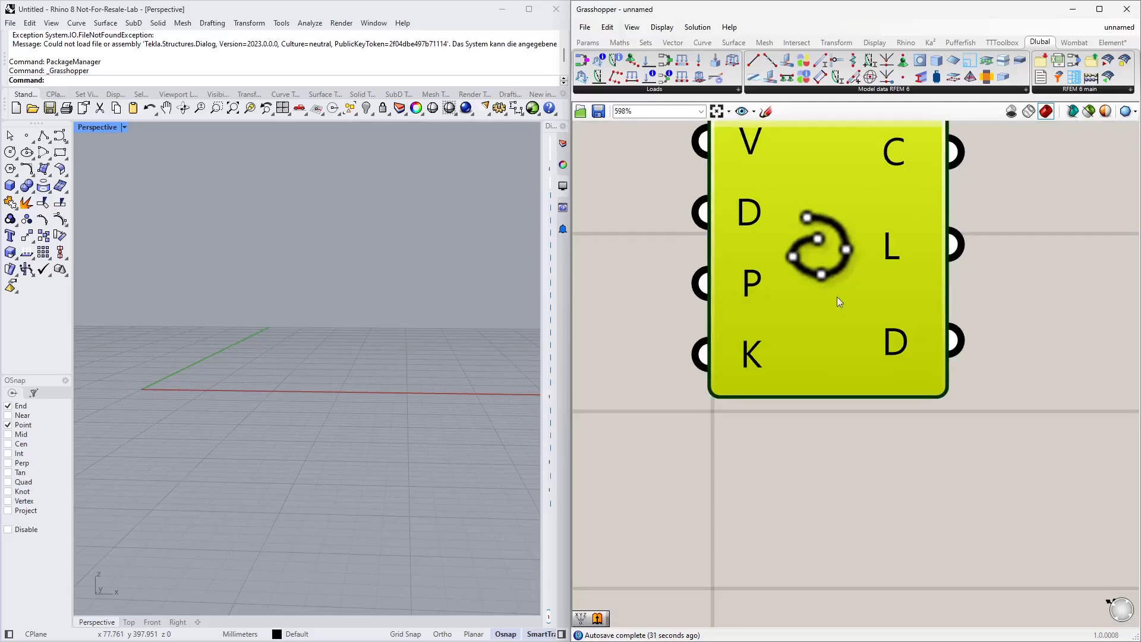
scroll(851, 318, down, 8)
right_drag(853, 317, 794, 298)
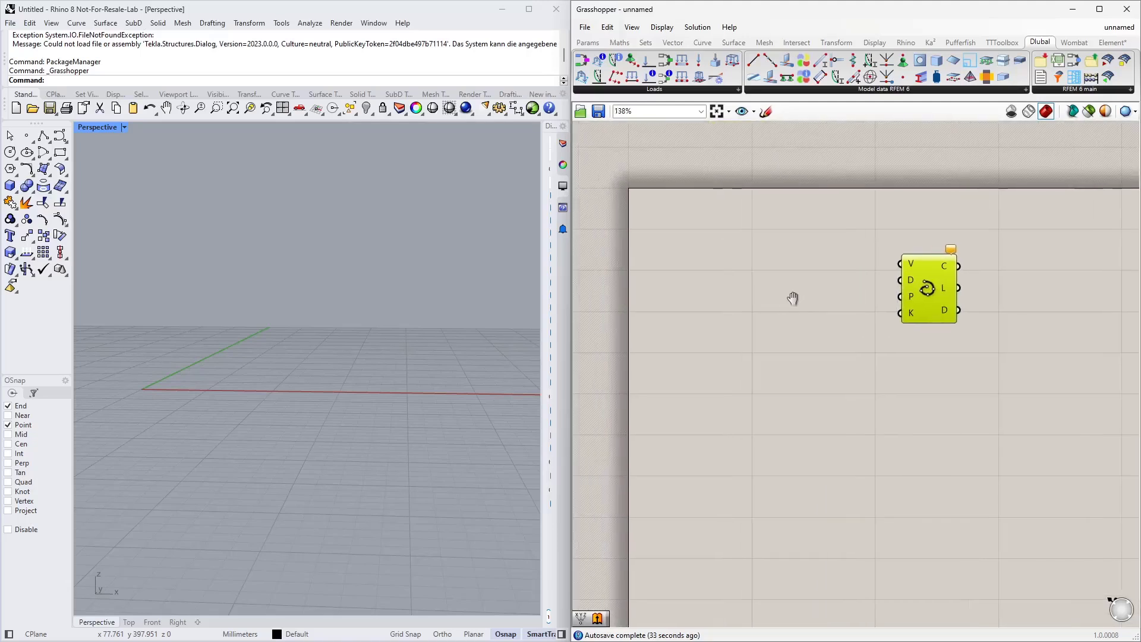
double_click(753, 256)
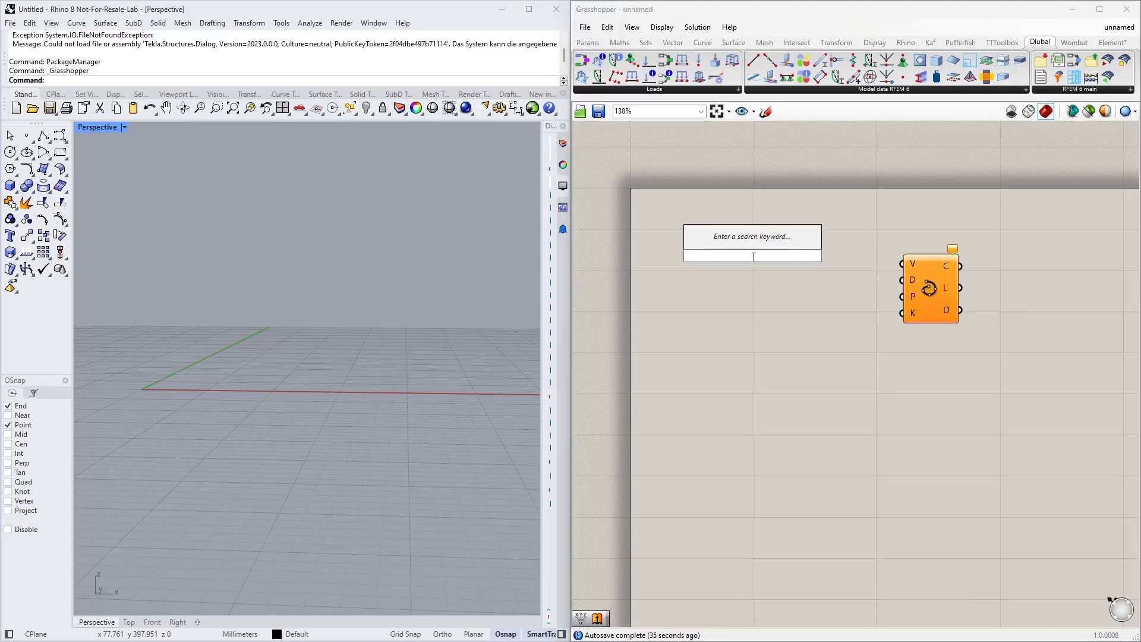
text(construc poin)
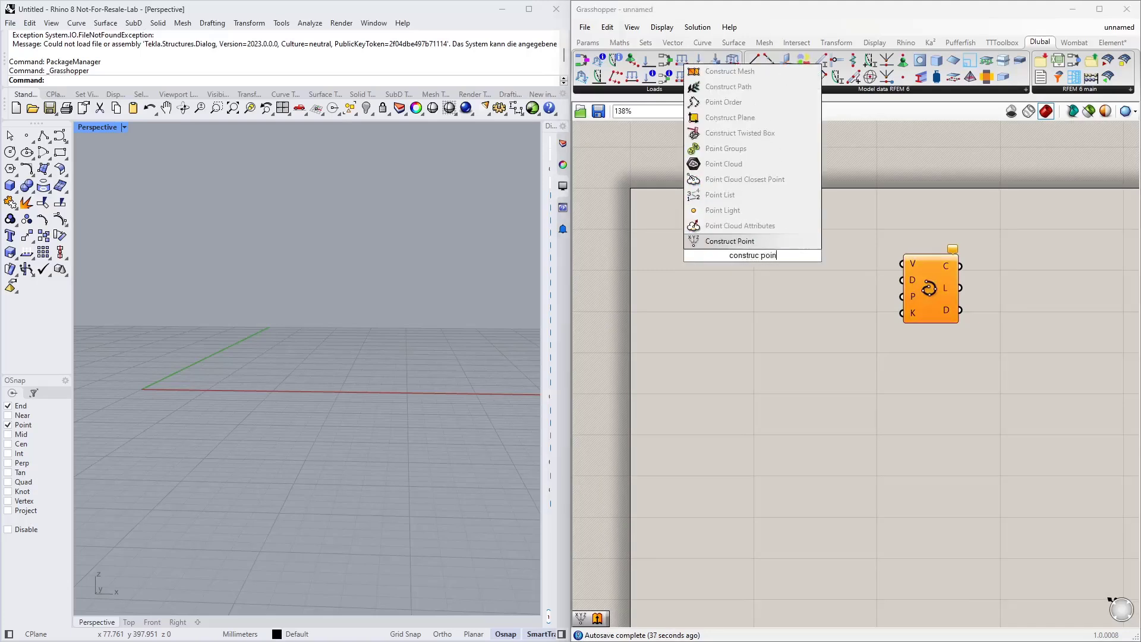
key(Return)
scroll(875, 302, down, 2)
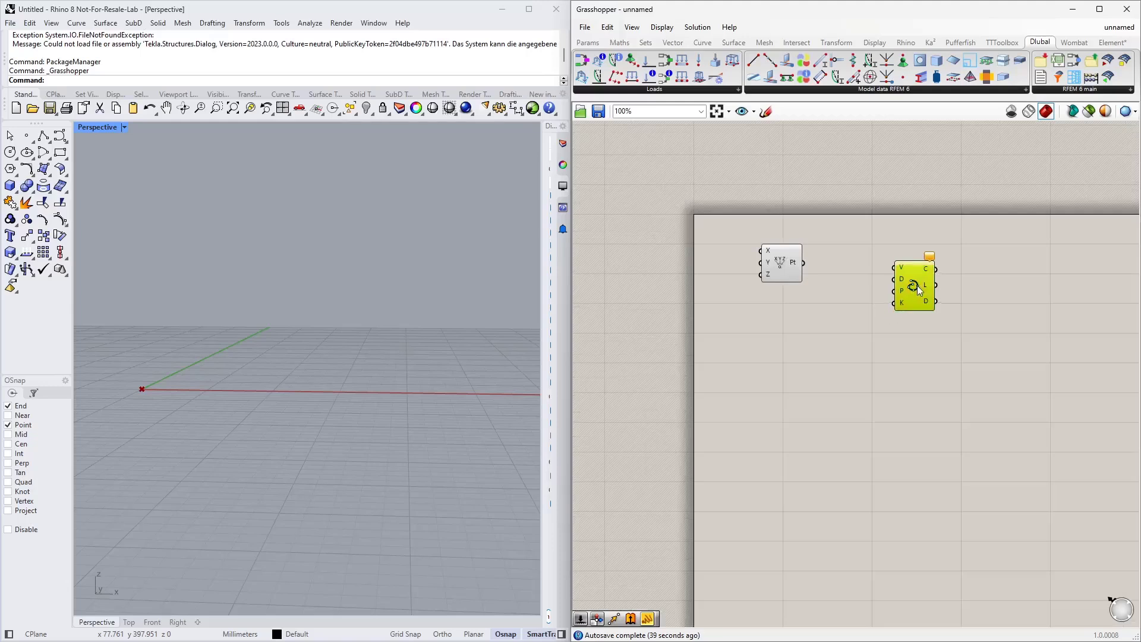
Step: Duplicate the Construct Point component into three copies and arrange them in a column left of the Interpolate component
drag(918, 285, 964, 286)
drag(780, 261, 828, 295)
key(ctrl+c)
key(ctrl+v)
key(ctrl+v)
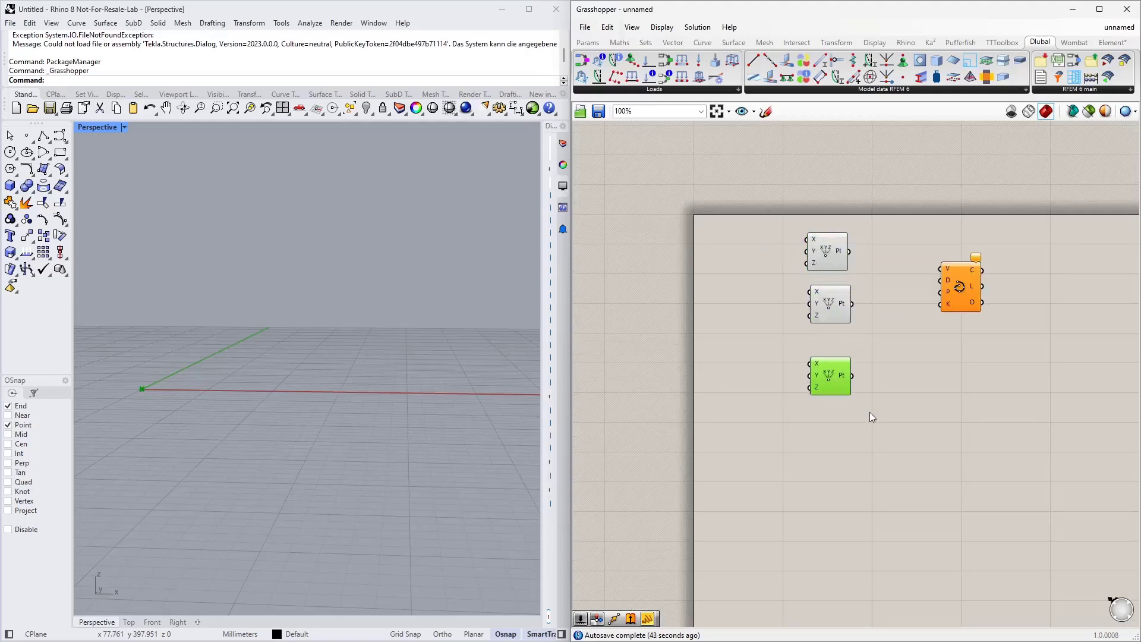
click(871, 415)
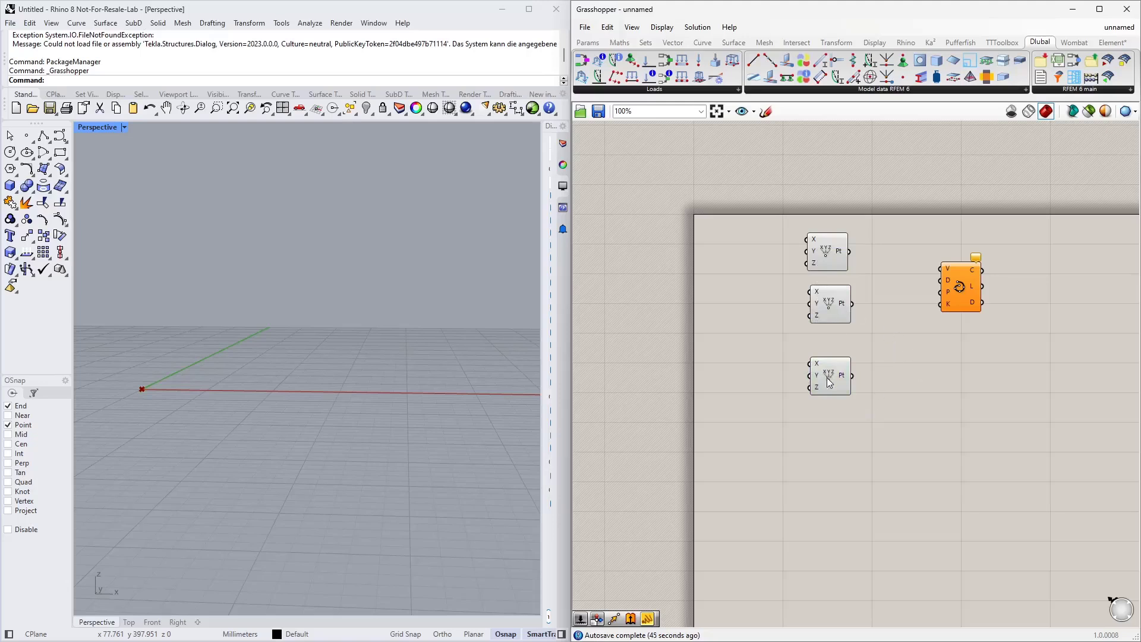
drag(829, 380, 835, 408)
drag(831, 304, 835, 327)
drag(840, 254, 847, 271)
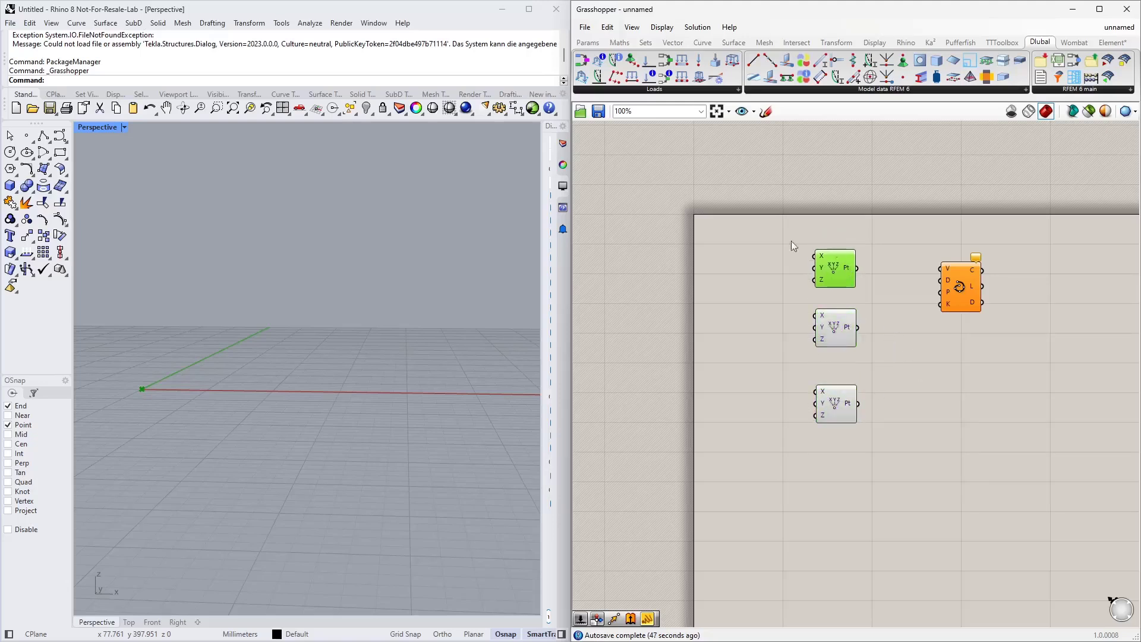
Step: Add an MD Slider component to the canvas left of the points
double_click(622, 245)
text(md slid)
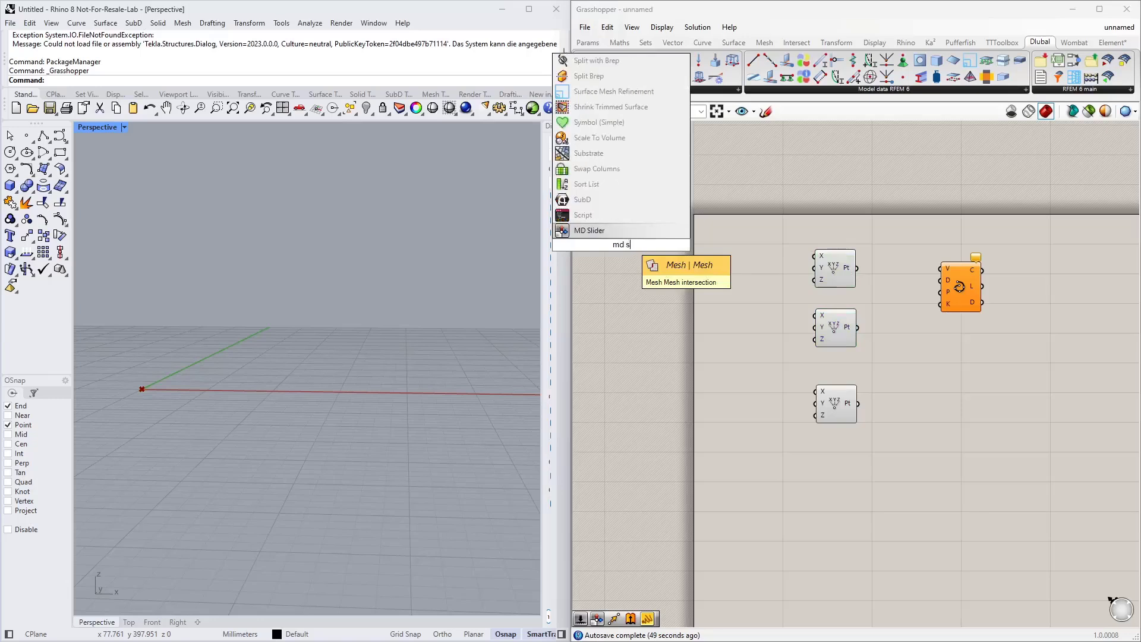
key(Return)
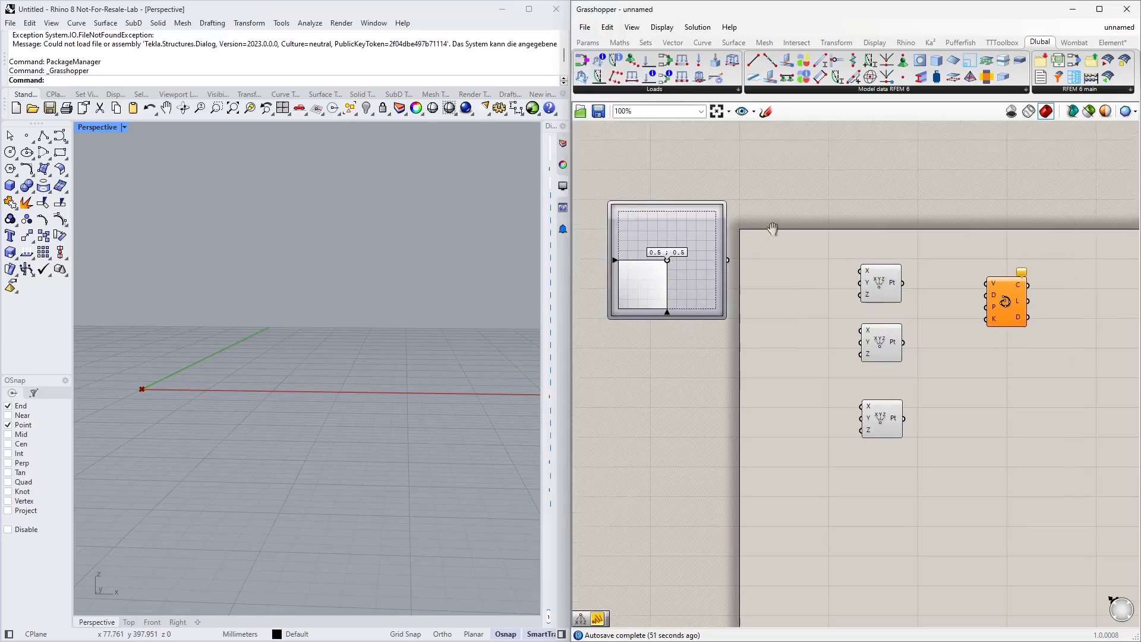
Step: Set the MD Slider's X-Domain and Y-Domain to 0 To 10 in its properties
double_click(732, 237)
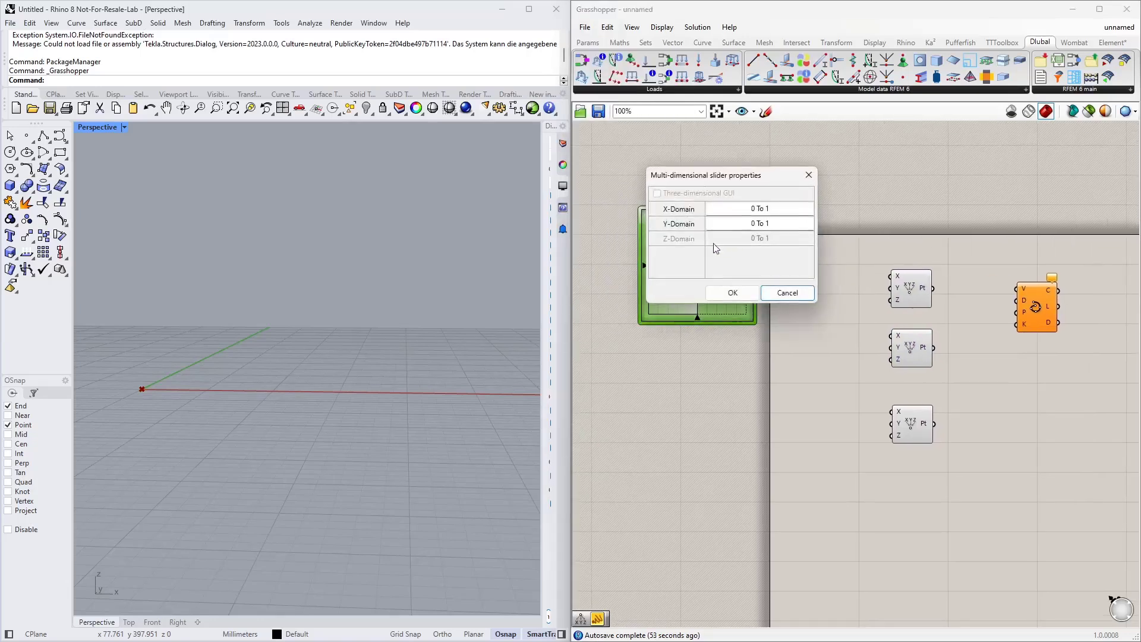
click(777, 208)
text(0)
click(772, 228)
text(0)
click(741, 294)
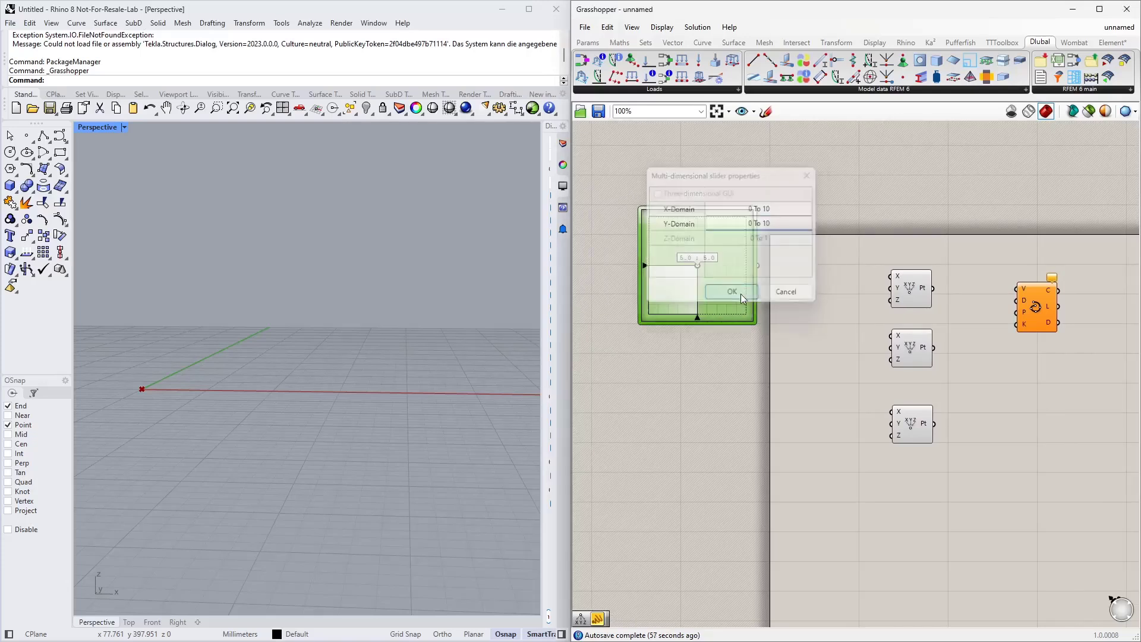
Step: Enlarge the MD Slider component and reposition it left of the Construct Point components
scroll(743, 321, up, 2)
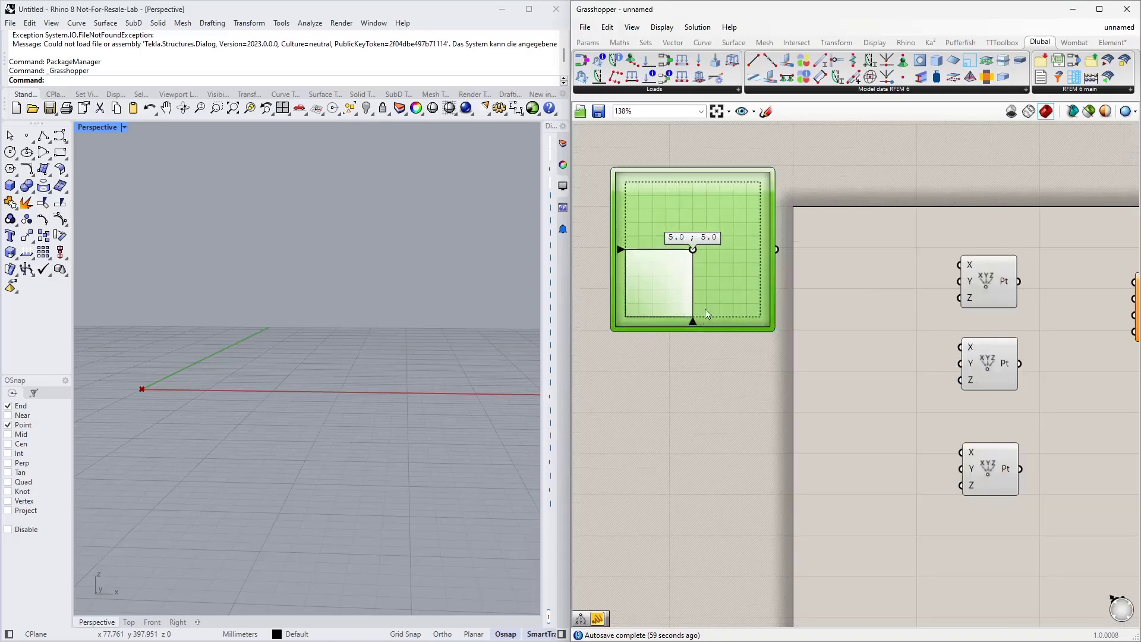
right_drag(748, 326, 762, 292)
drag(757, 279, 745, 322)
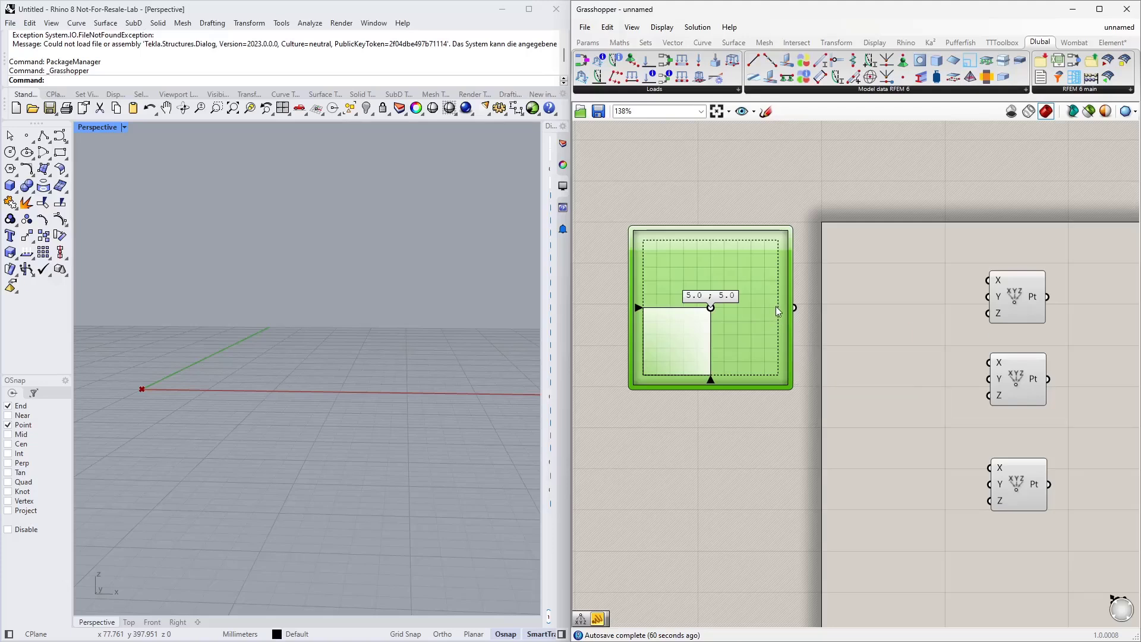
mouse_move(711, 308)
mouse_down()
mouse_move(674, 324)
mouse_move(742, 343)
mouse_move(734, 293)
mouse_move(680, 330)
mouse_move(732, 315)
mouse_move(697, 305)
mouse_up()
right_drag(806, 326, 786, 267)
scroll(784, 314, down, 2)
drag(689, 255, 718, 235)
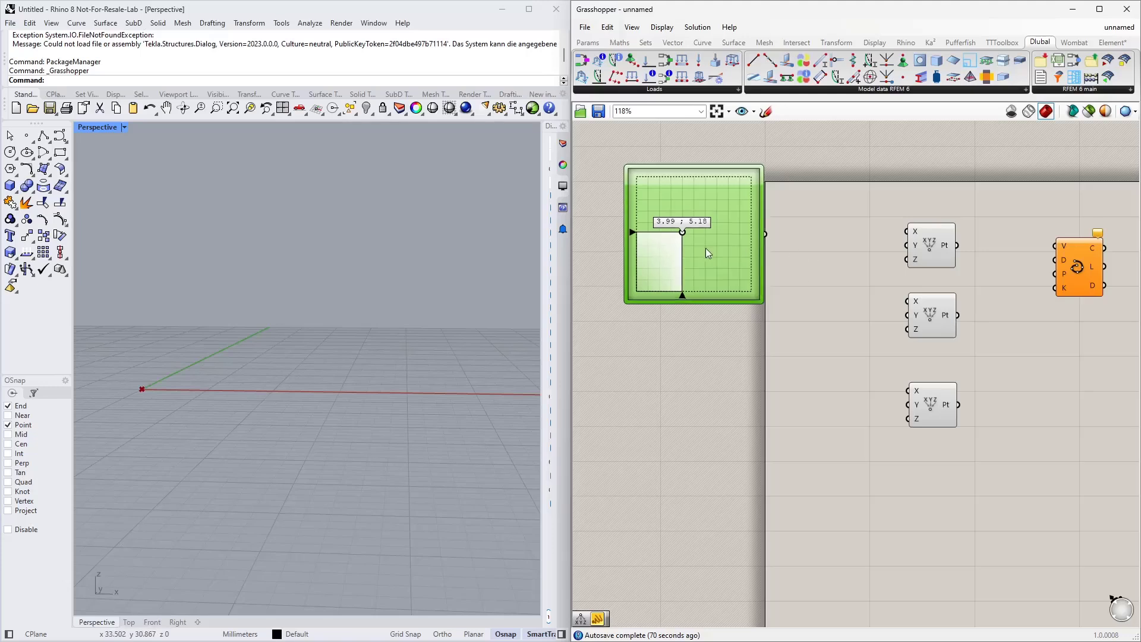
drag(705, 248, 663, 265)
Step: Add a Deconstruct Point component and connect the MD Slider's output to its point input
double_click(791, 247)
text(decons)
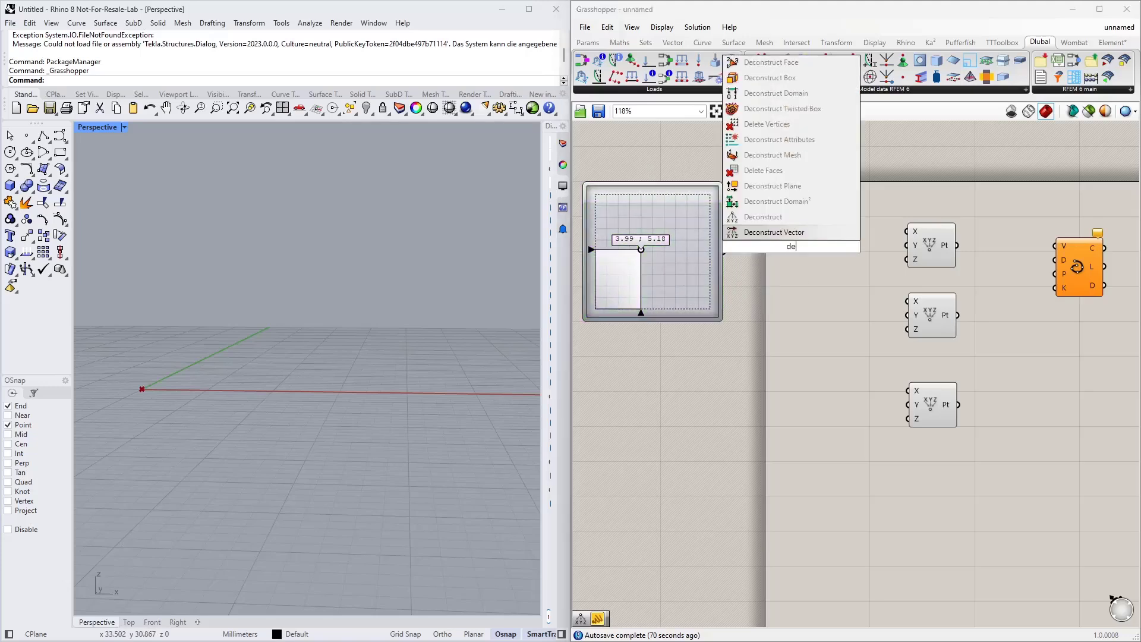
key(Return)
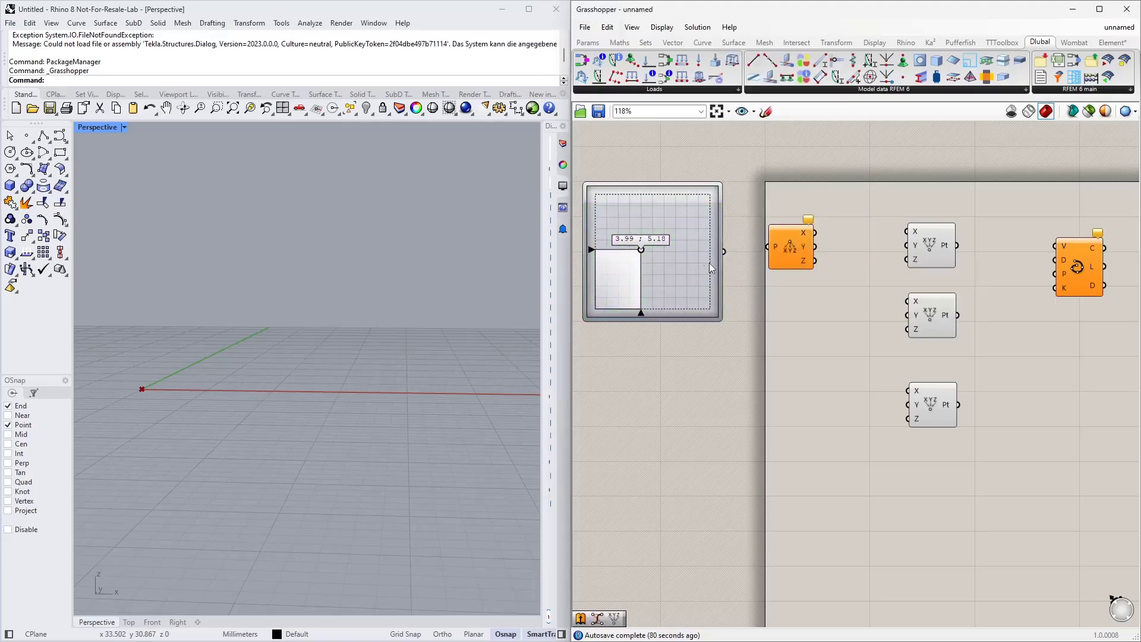
drag(724, 251, 771, 247)
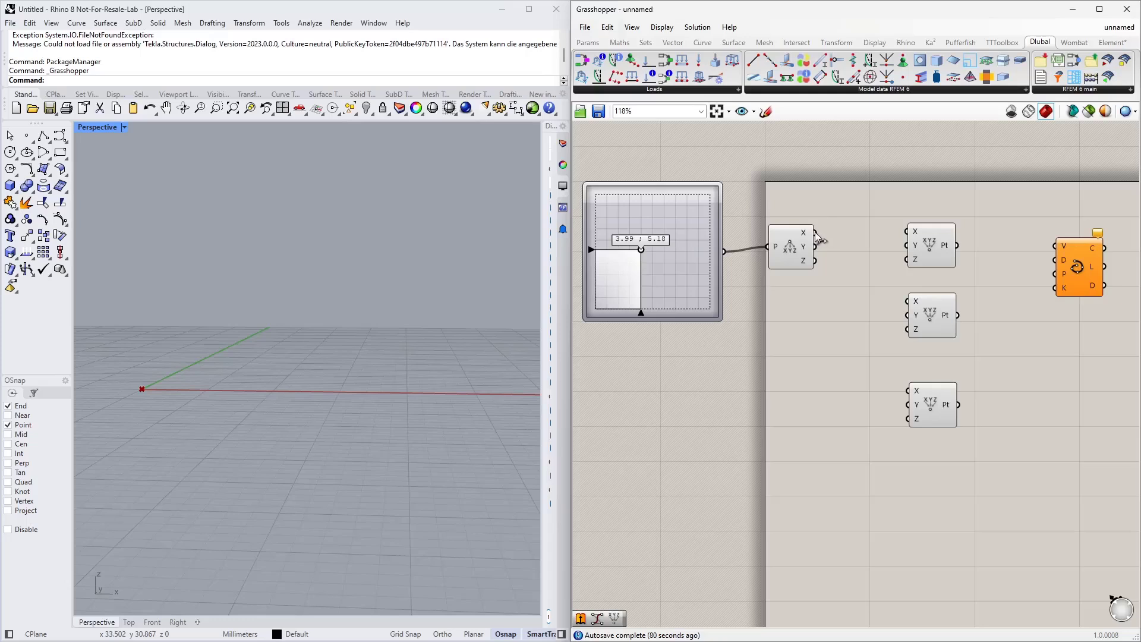
Step: Wire the Deconstruct Point's X to the first Construct Point's X and its Y to that point's Z
drag(816, 233, 911, 233)
drag(648, 250, 657, 265)
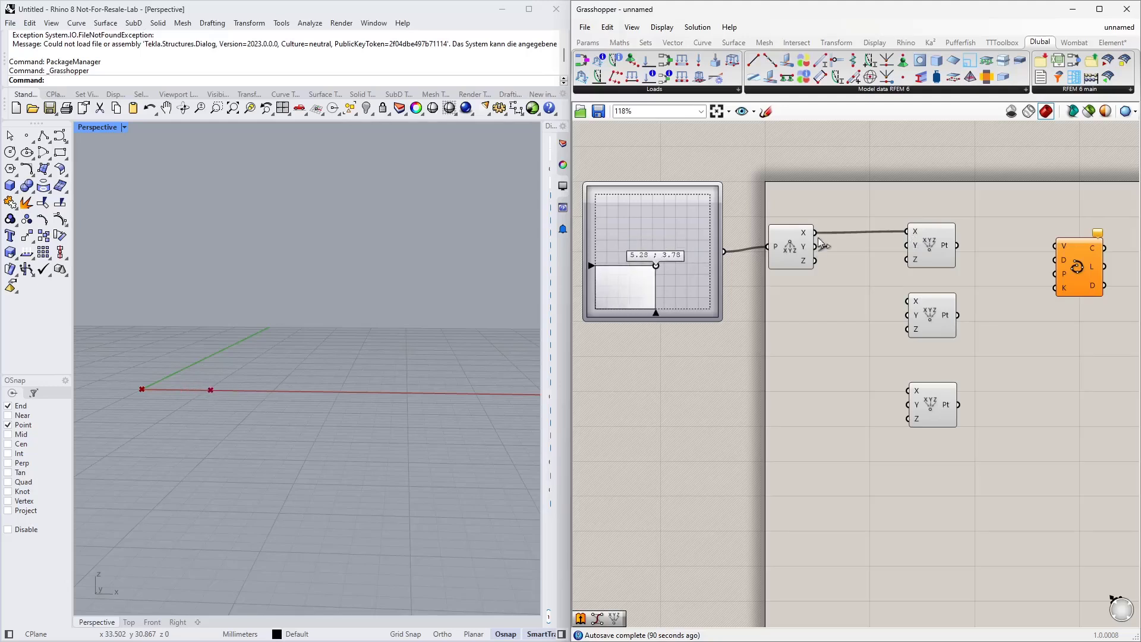
drag(816, 249, 908, 259)
drag(771, 253, 813, 253)
right_drag(622, 244, 670, 239)
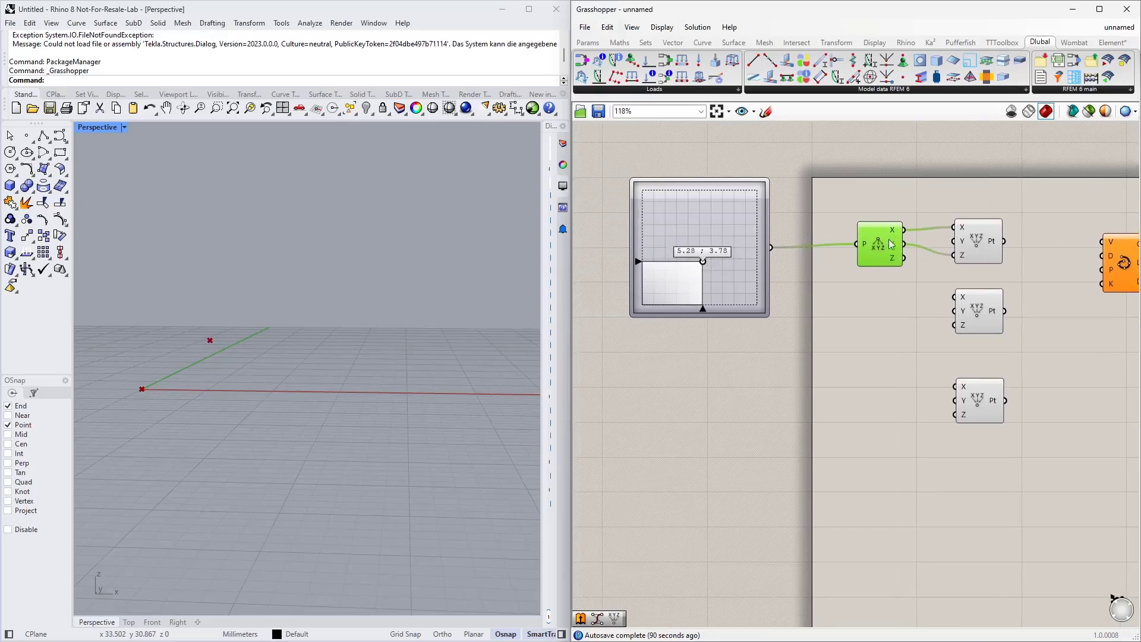
Step: Reconnect the Deconstruct Point outputs to the second Construct Point and move the slider to about 2.74; 2.17
shift+click(972, 254)
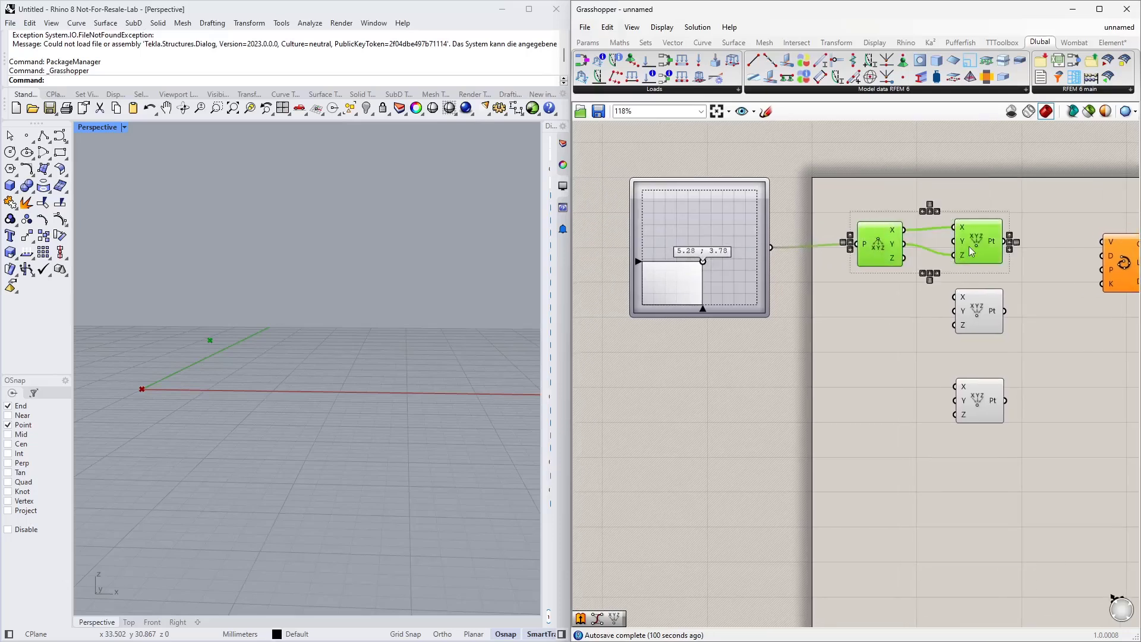
drag(978, 243, 982, 354)
drag(981, 312, 981, 231)
drag(1026, 360, 867, 306)
drag(990, 338, 988, 302)
click(970, 240)
scroll(154, 390, up, 2)
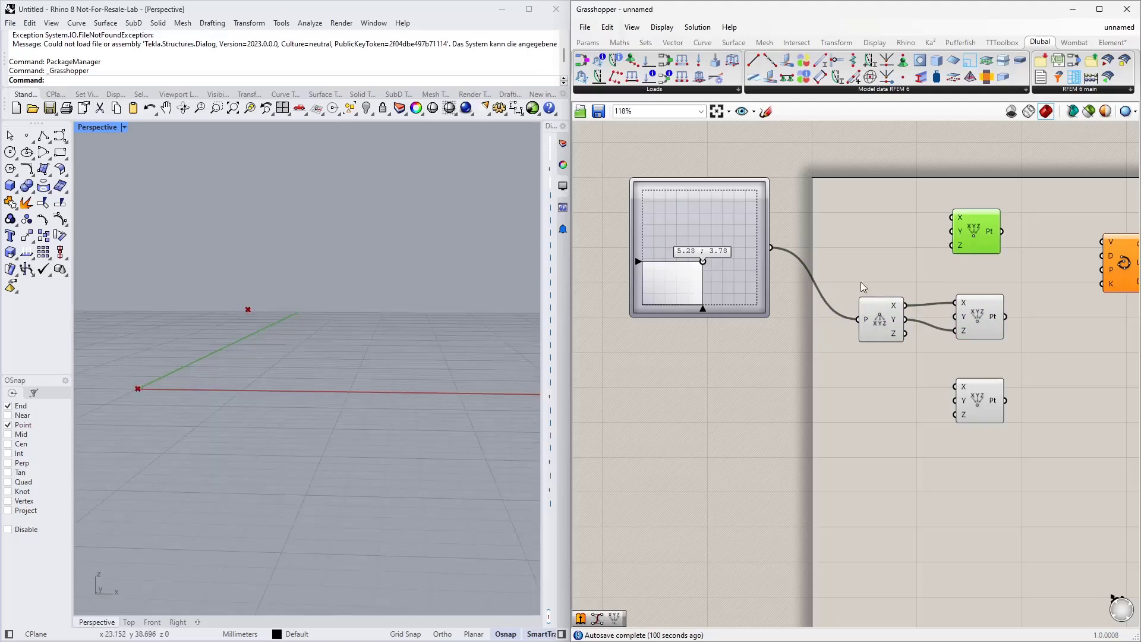
click(993, 316)
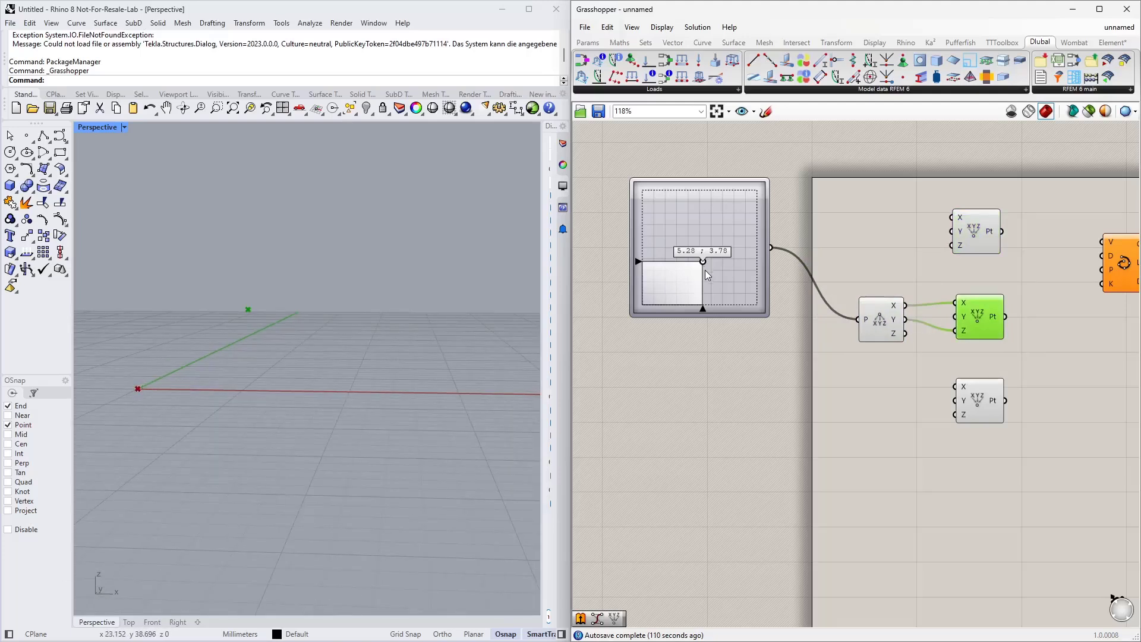
drag(708, 264, 681, 276)
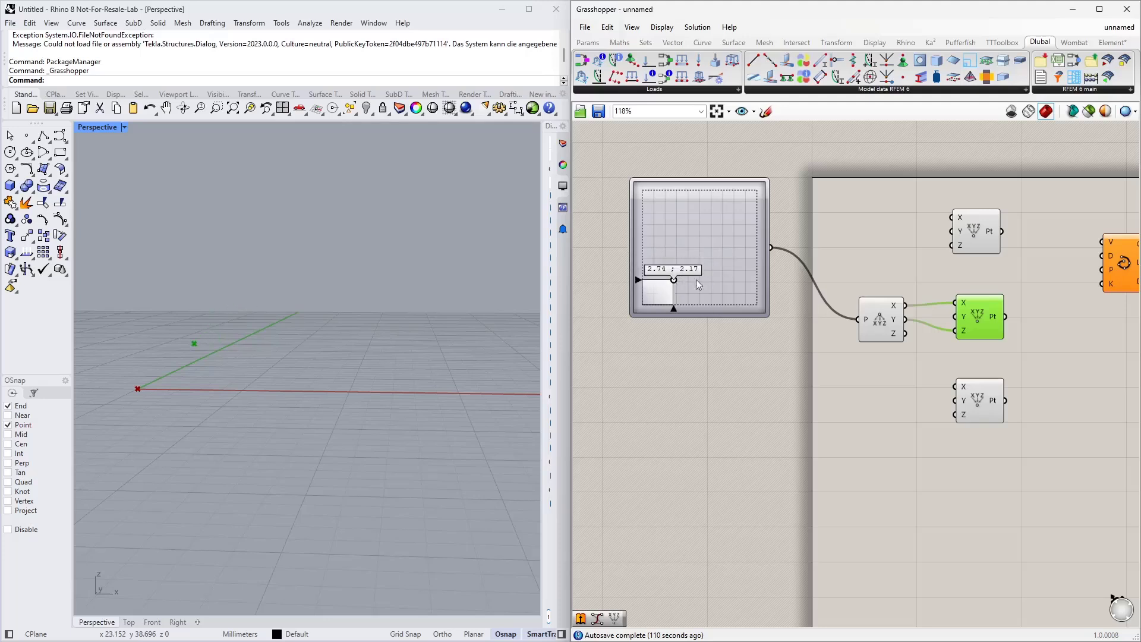
Step: Duplicate the MD Slider and Deconstruct Point, wire the copy to the third Construct Point, and adjust both sliders
drag(868, 372, 690, 255)
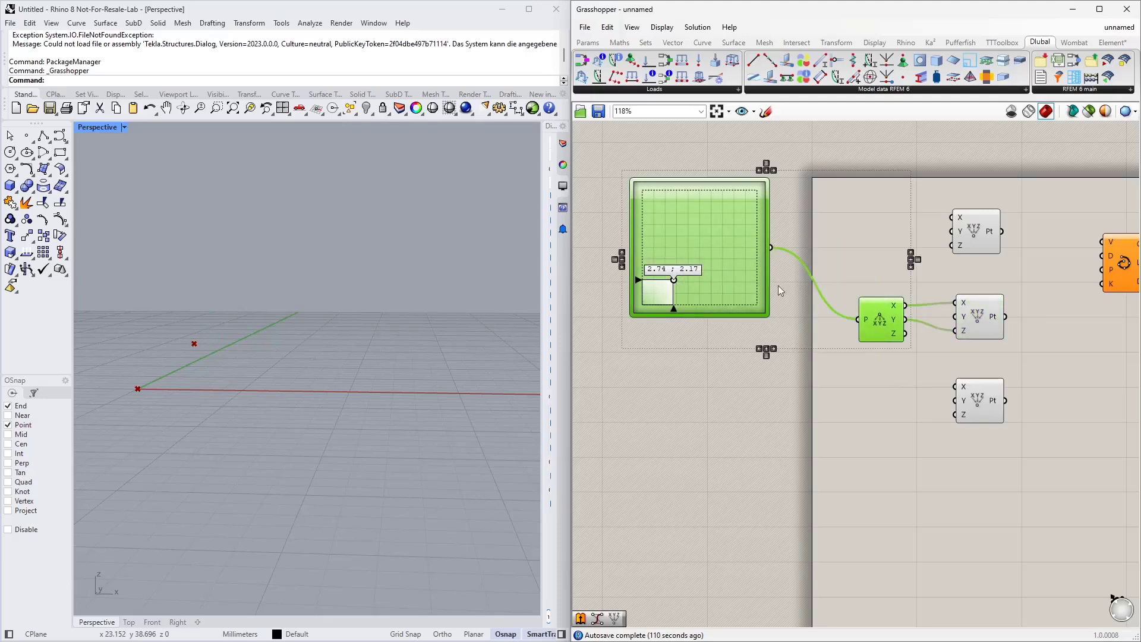
alt+drag(887, 326, 957, 387)
click(933, 503)
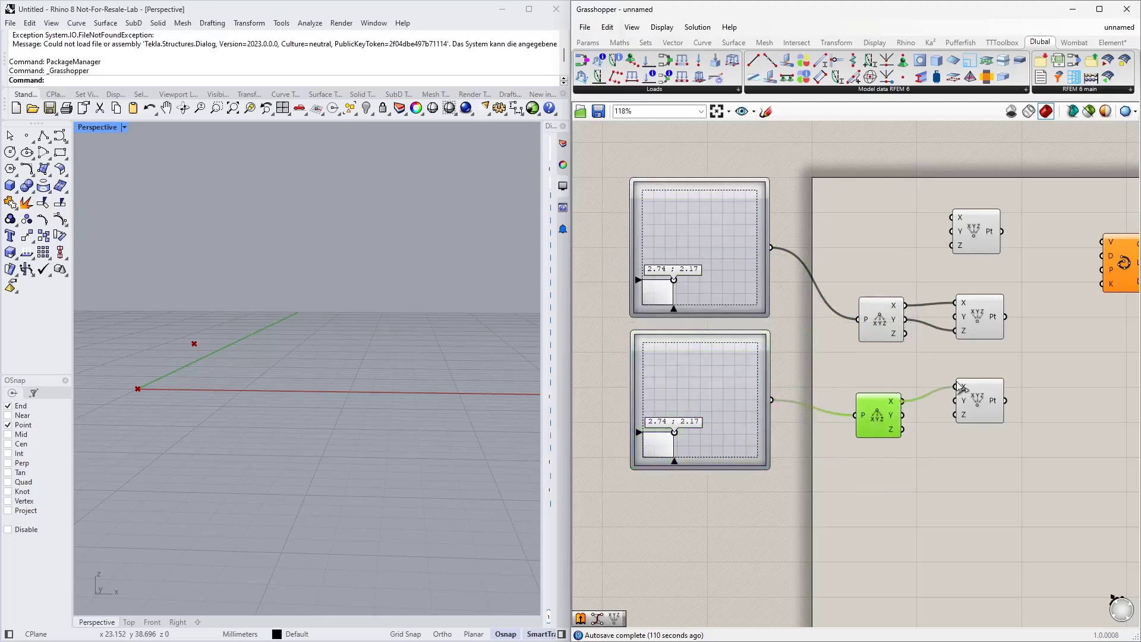
drag(903, 417, 957, 415)
click(850, 459)
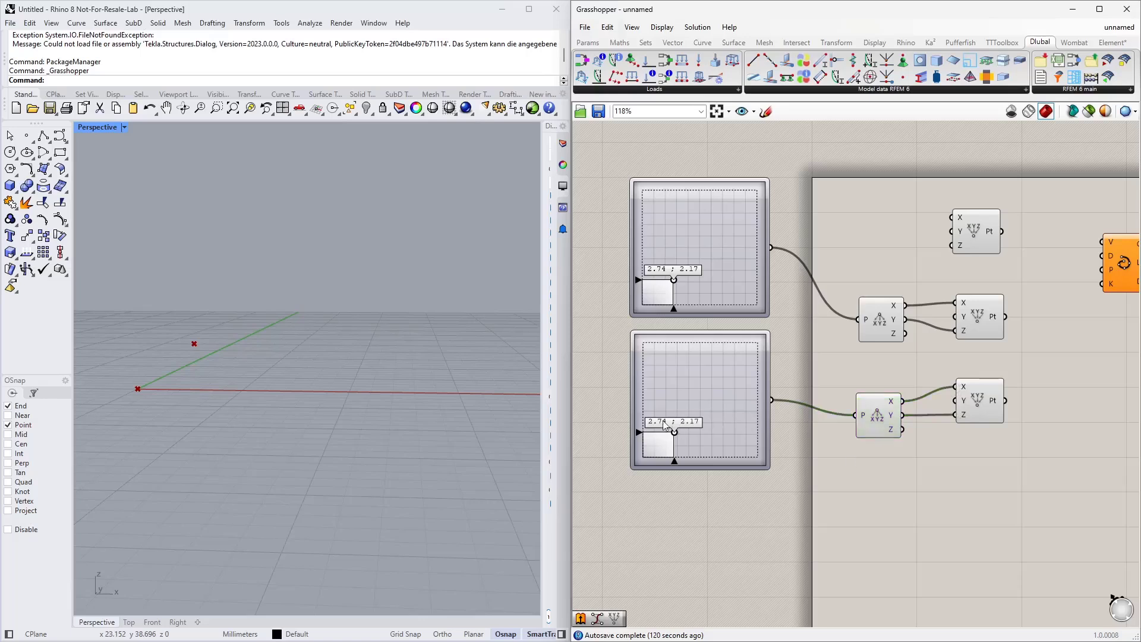
drag(674, 433, 739, 430)
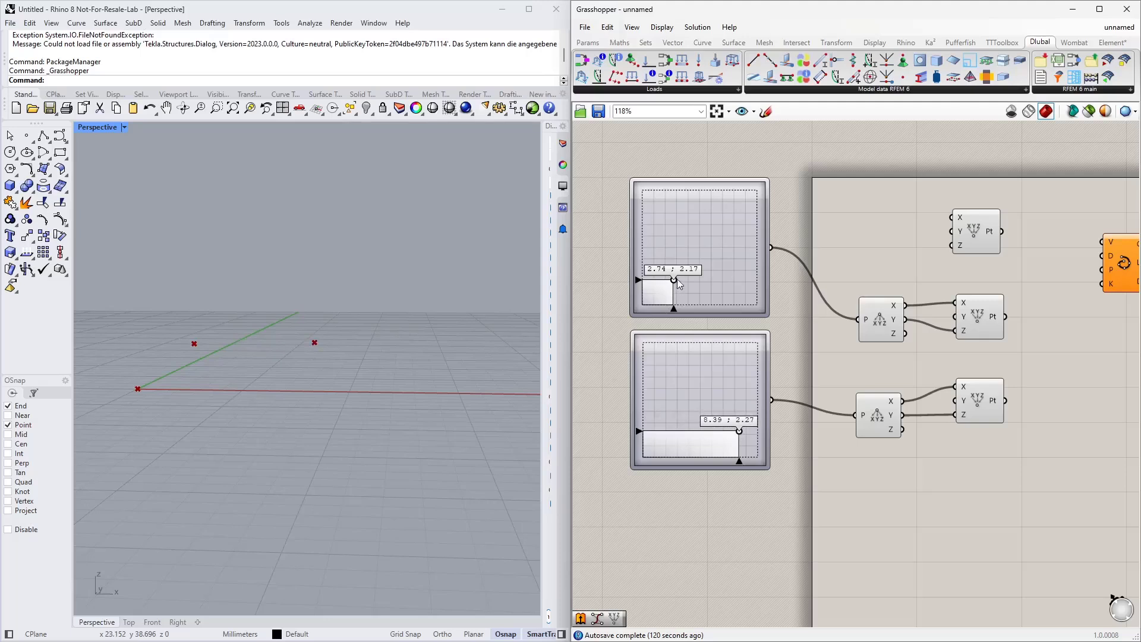
mouse_move(676, 280)
mouse_down()
mouse_move(686, 279)
mouse_move(673, 269)
mouse_up()
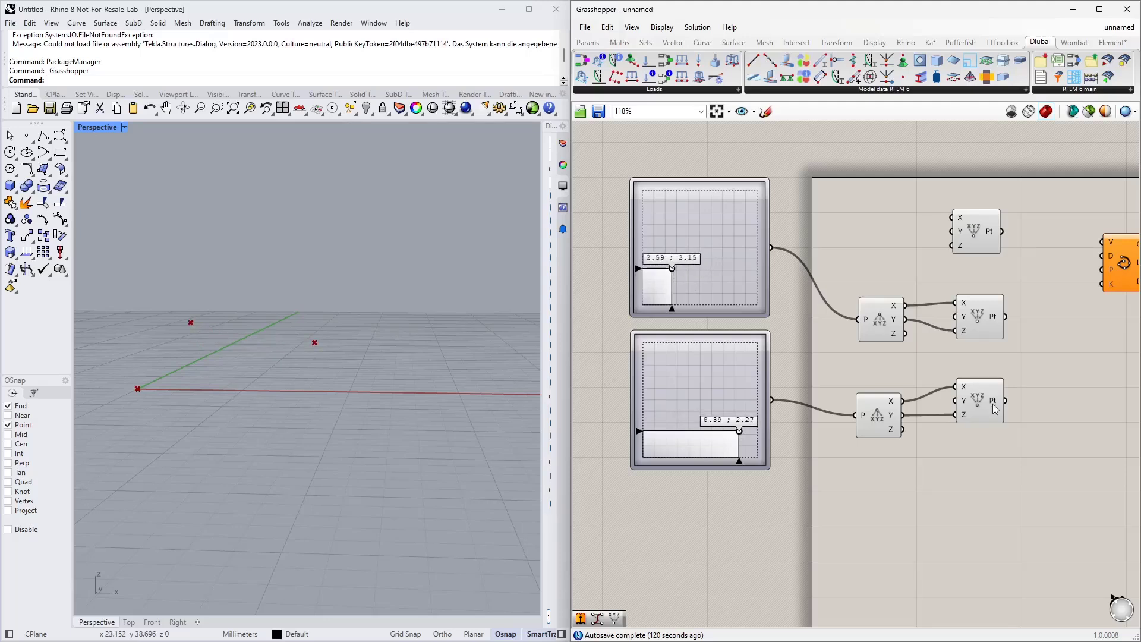
Step: Connect all three Construct Point outputs to the Interpolate component's vertices input
right_drag(1030, 459, 778, 491)
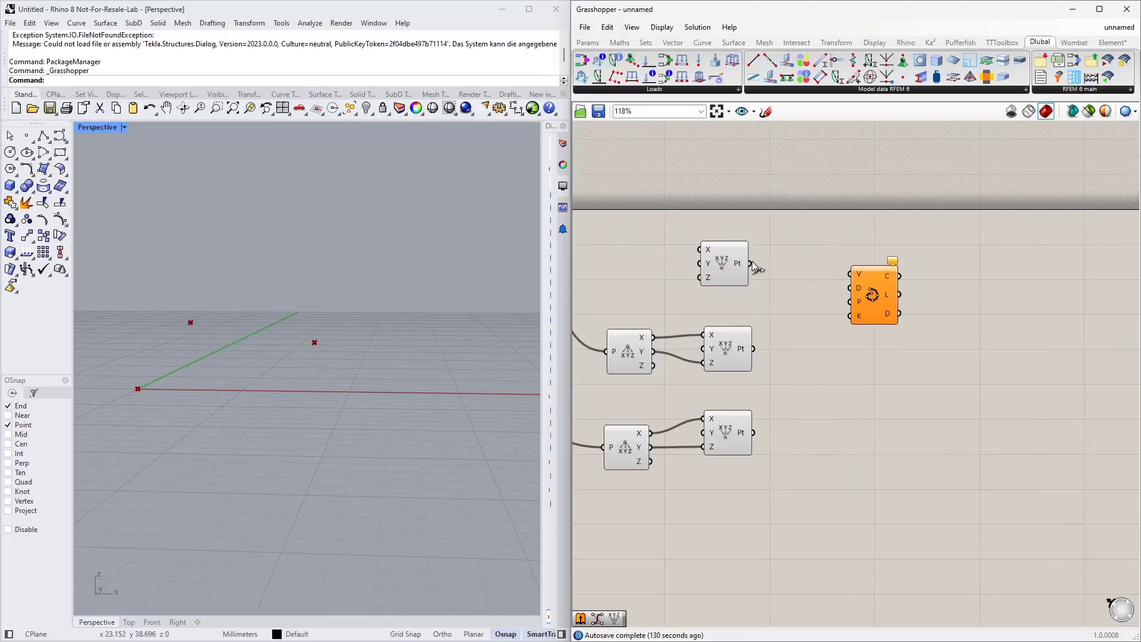
drag(750, 263, 851, 275)
shift+drag(750, 348, 850, 275)
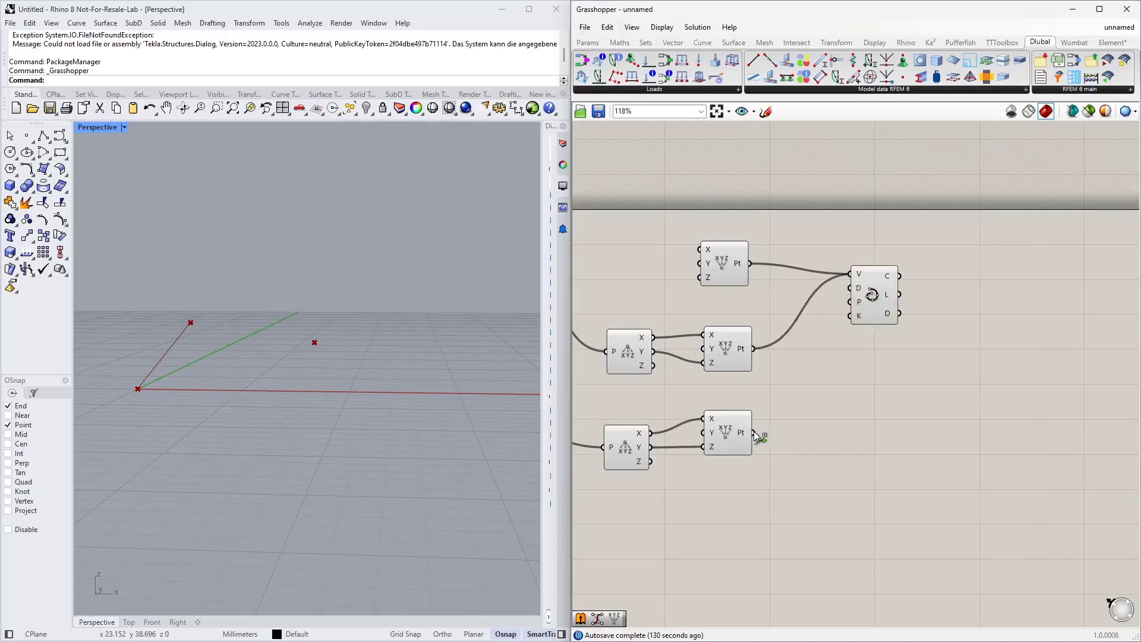
shift+drag(755, 433, 850, 275)
drag(874, 308, 897, 314)
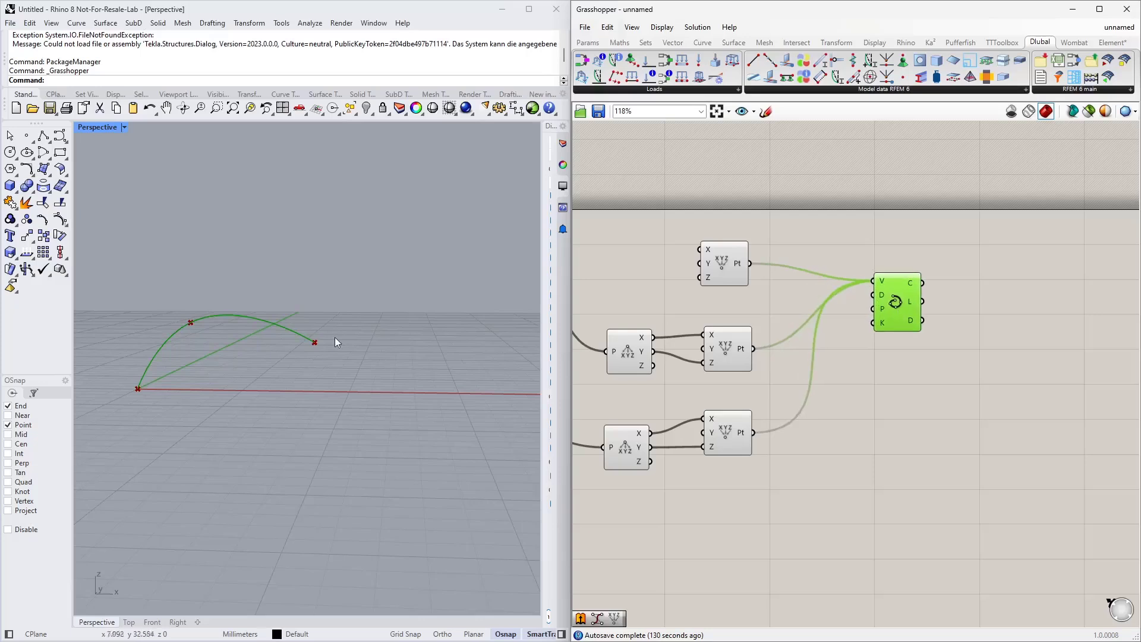
Step: Add an Extrude component and connect the interpolated curve to its base input
right_drag(334, 337, 408, 346)
scroll(1050, 371, down, 2)
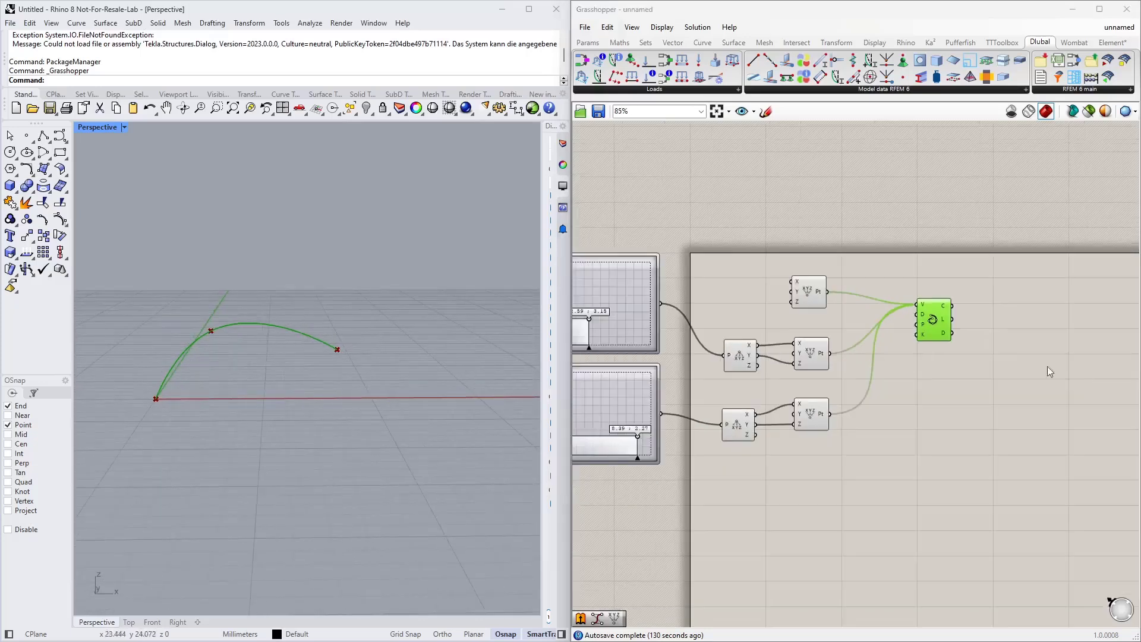
right_drag(625, 408, 684, 387)
scroll(688, 408, up, 2)
scroll(698, 409, down, 1)
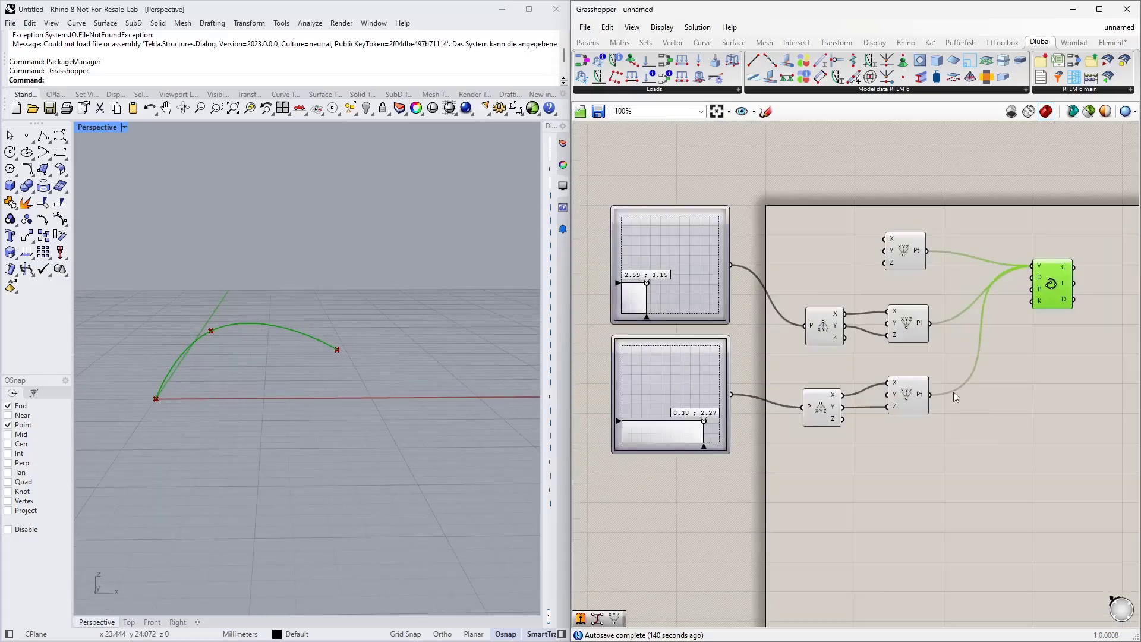
right_drag(968, 390, 840, 389)
scroll(841, 389, down, 2)
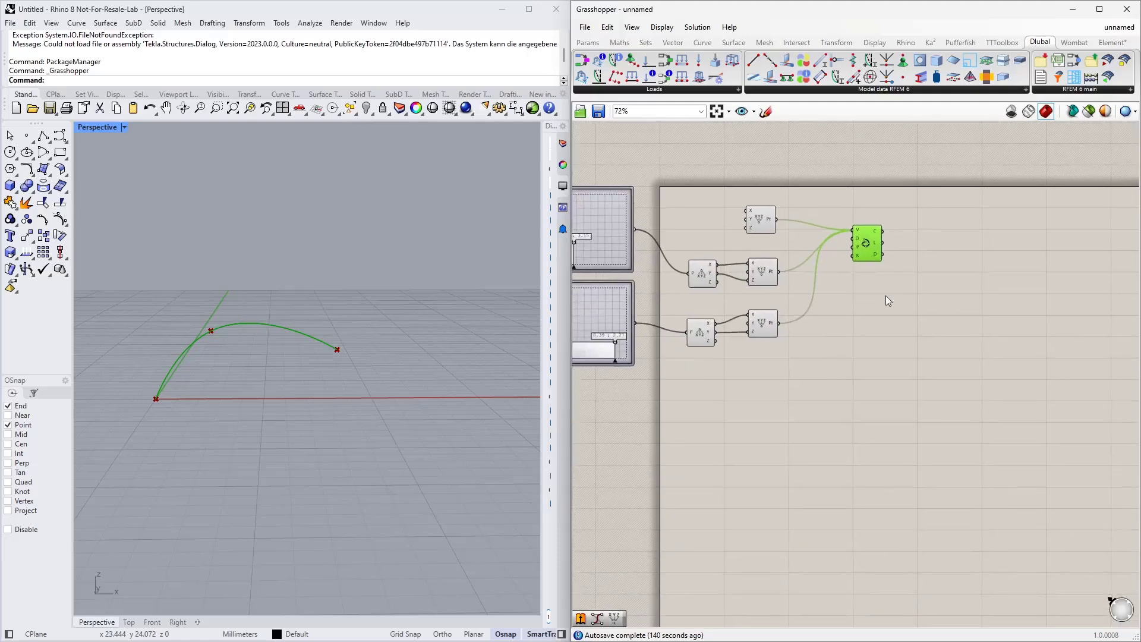
right_drag(901, 295, 828, 350)
scroll(832, 345, up, 2)
click(898, 344)
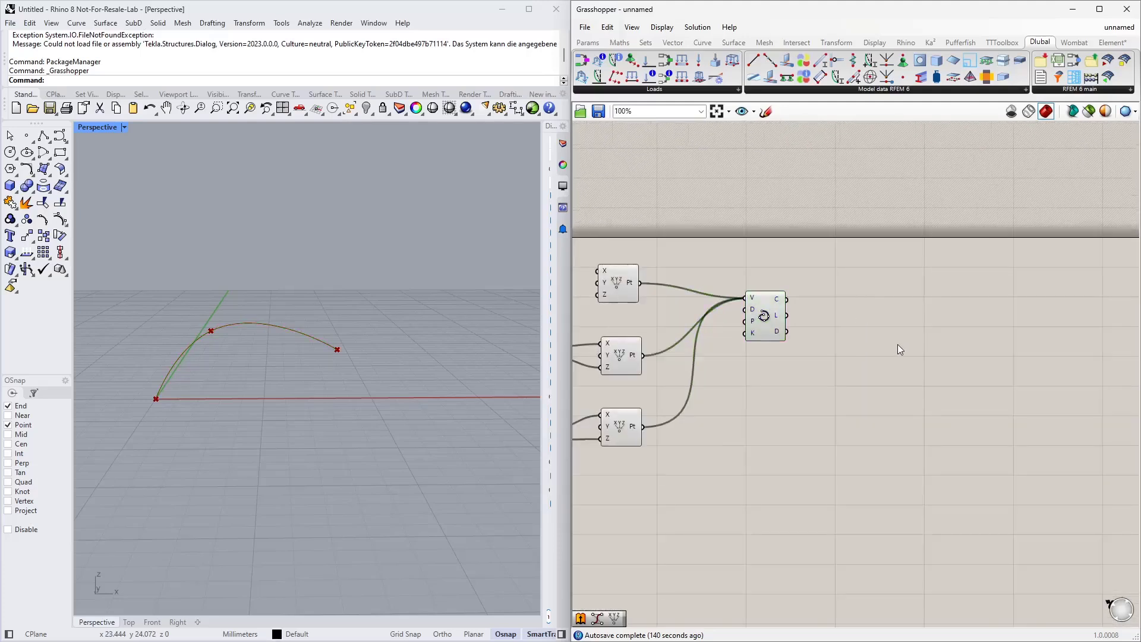
double_click(898, 344)
text(extr)
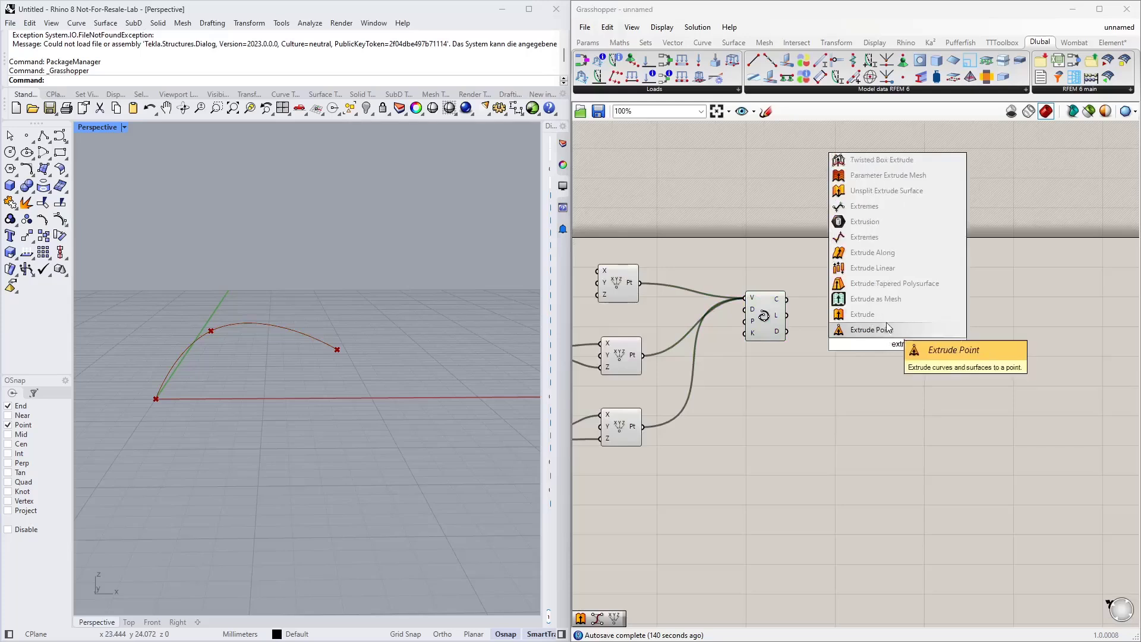
click(880, 315)
scroll(779, 302, up, 2)
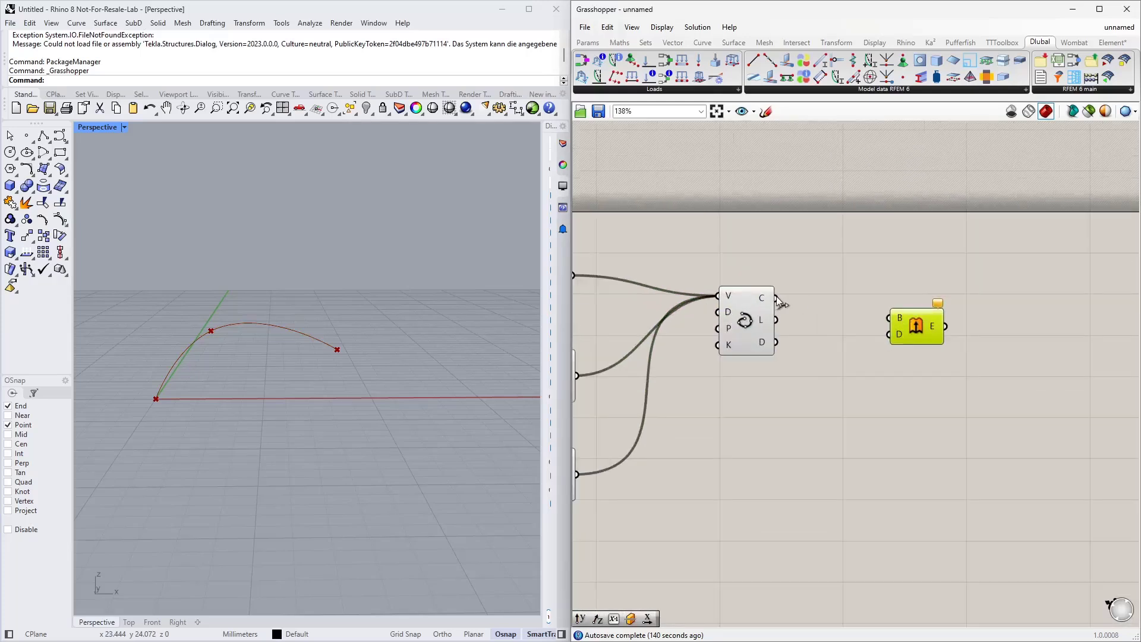
drag(777, 298, 930, 350)
scroll(935, 301, down, 2)
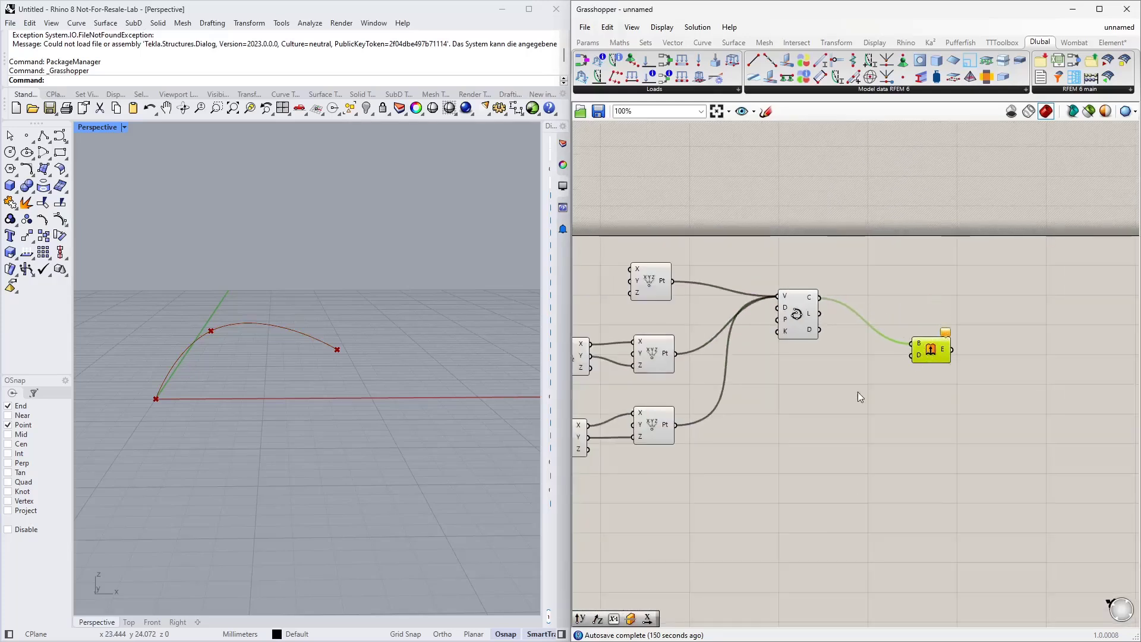
Step: Add a Unit Y vector component and connect it to the Extrude direction input
double_click(852, 394)
text(y)
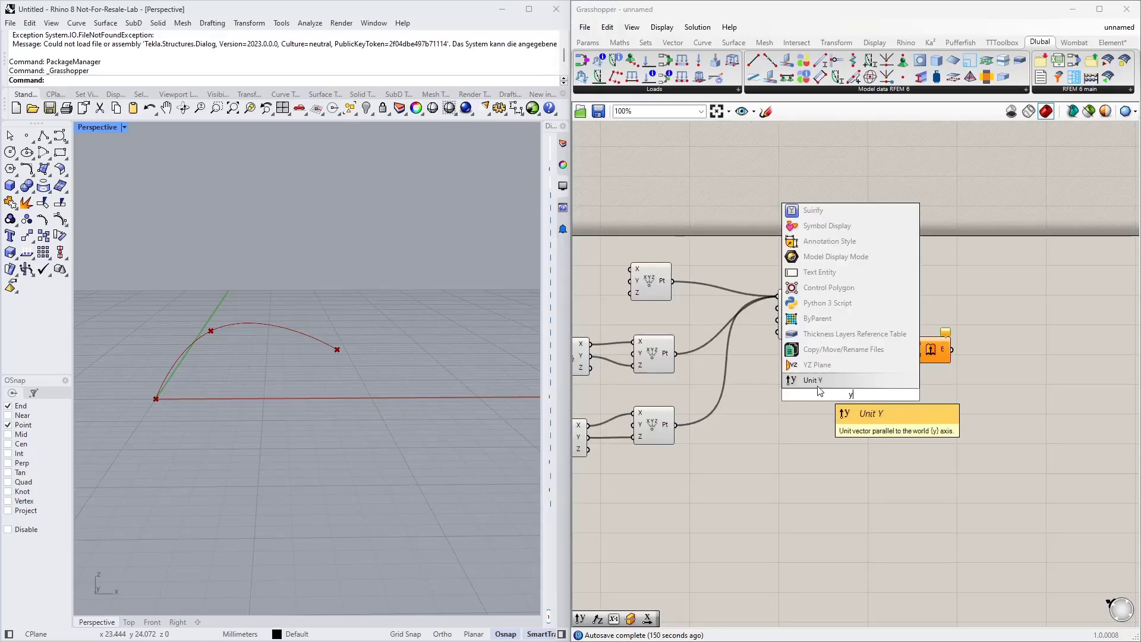
key(Return)
drag(872, 395, 911, 383)
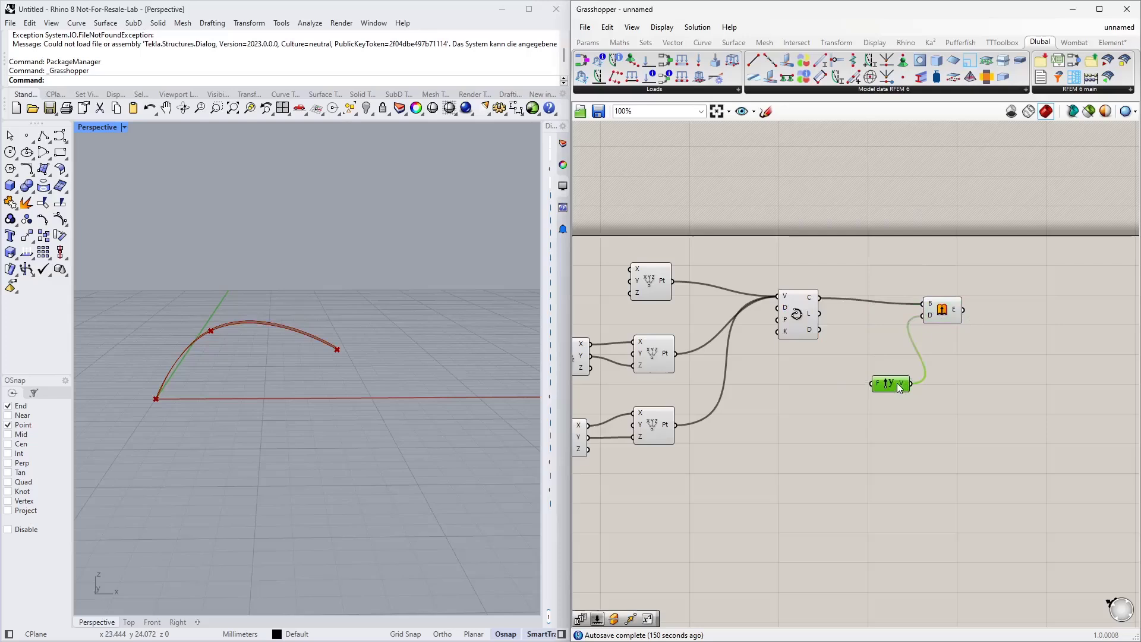
Step: Add a number slider set to 1 and connect it to the Unit Y factor input
double_click(795, 394)
text(1<5)
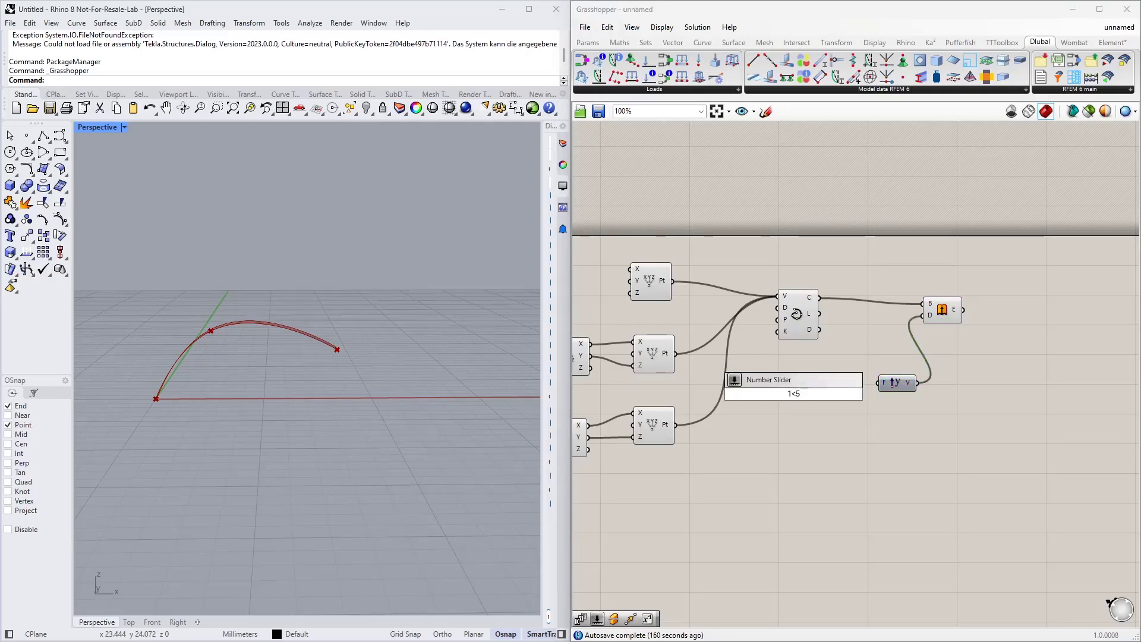
key(Return)
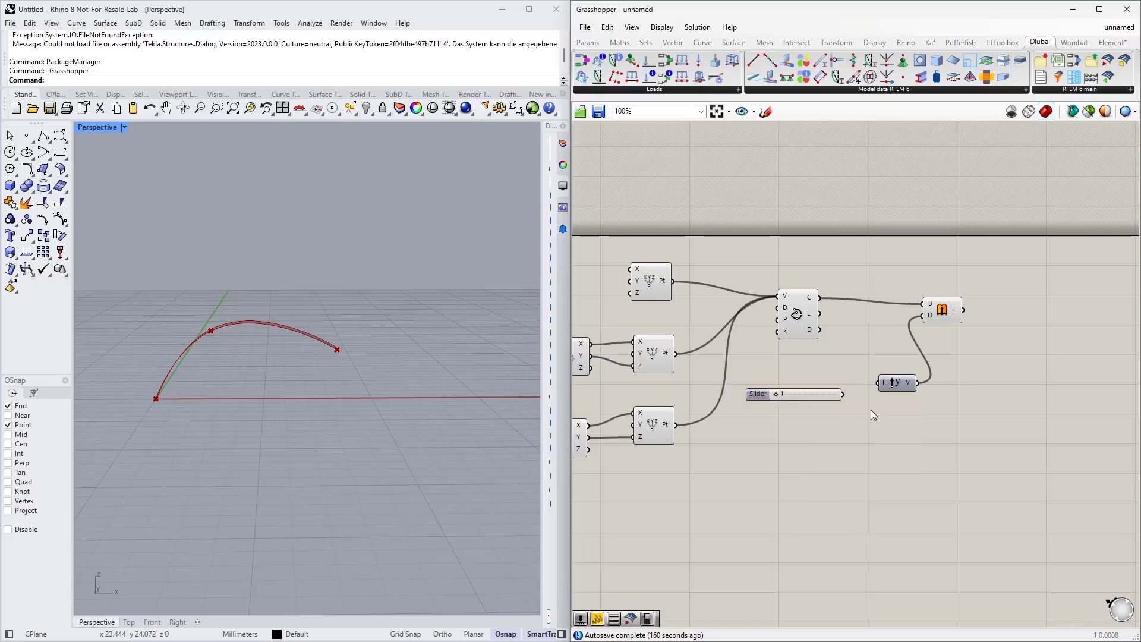
scroll(869, 409, up, 2)
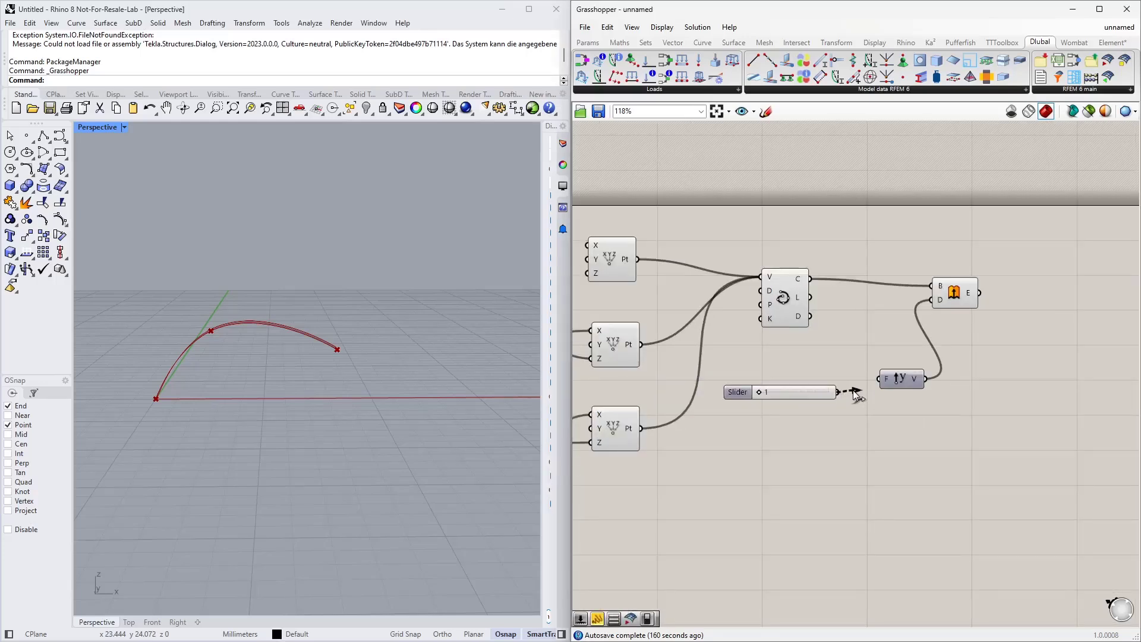
drag(838, 392, 880, 379)
click(814, 394)
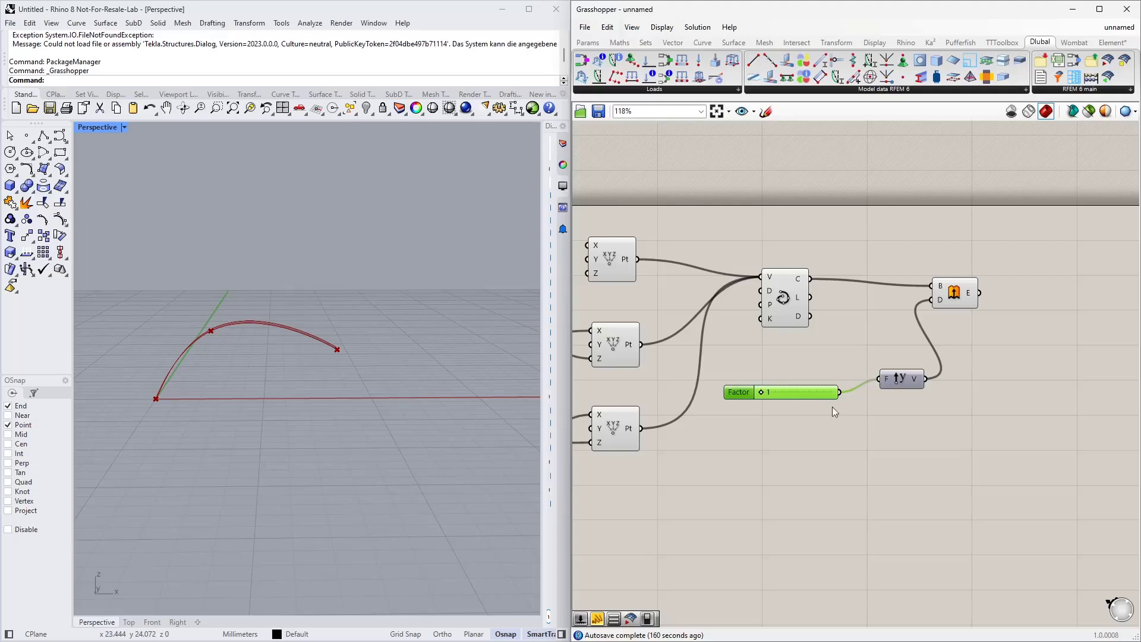
Step: Set the factor slider to 3 to lengthen the extruded arch surface
right_drag(960, 396, 919, 415)
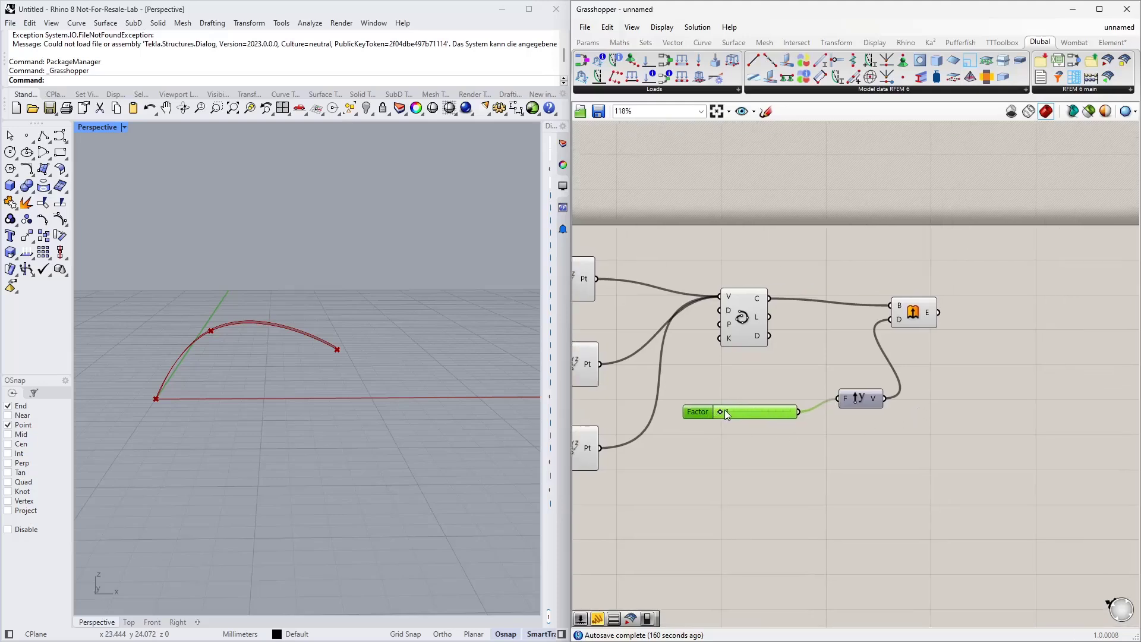
mouse_move(725, 409)
mouse_down()
mouse_move(755, 413)
mouse_move(715, 414)
mouse_move(745, 419)
mouse_up()
right_drag(718, 386, 690, 410)
mouse_move(345, 419)
right_down()
mouse_move(311, 420)
mouse_move(334, 416)
right_up()
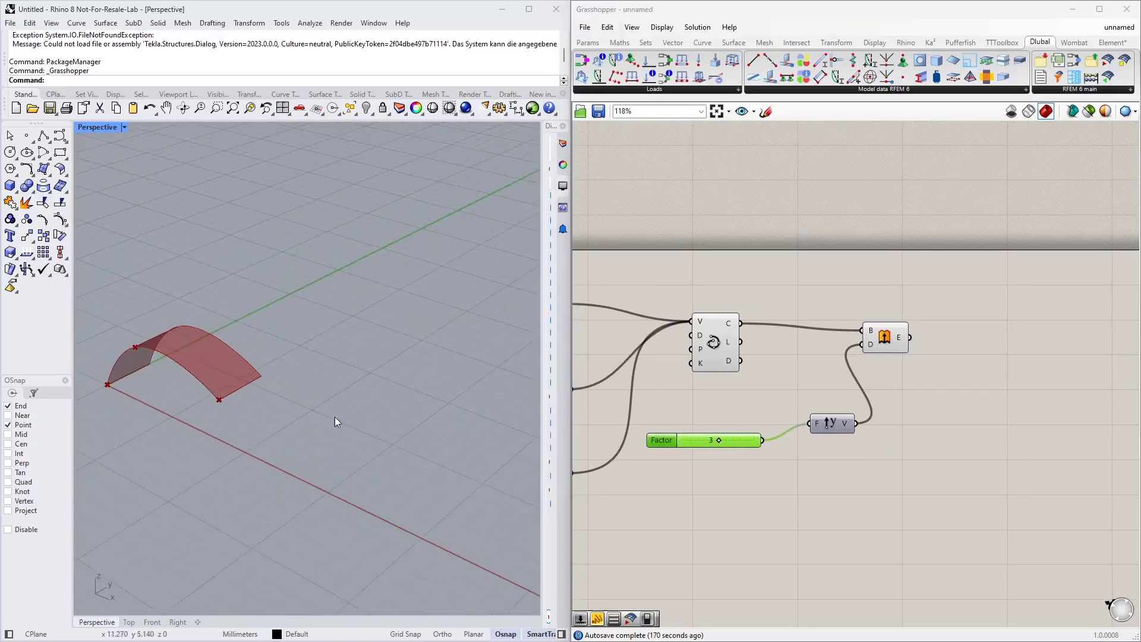
Step: Select all components of the roof surface definition and group them
click(971, 390)
scroll(951, 392, down, 2)
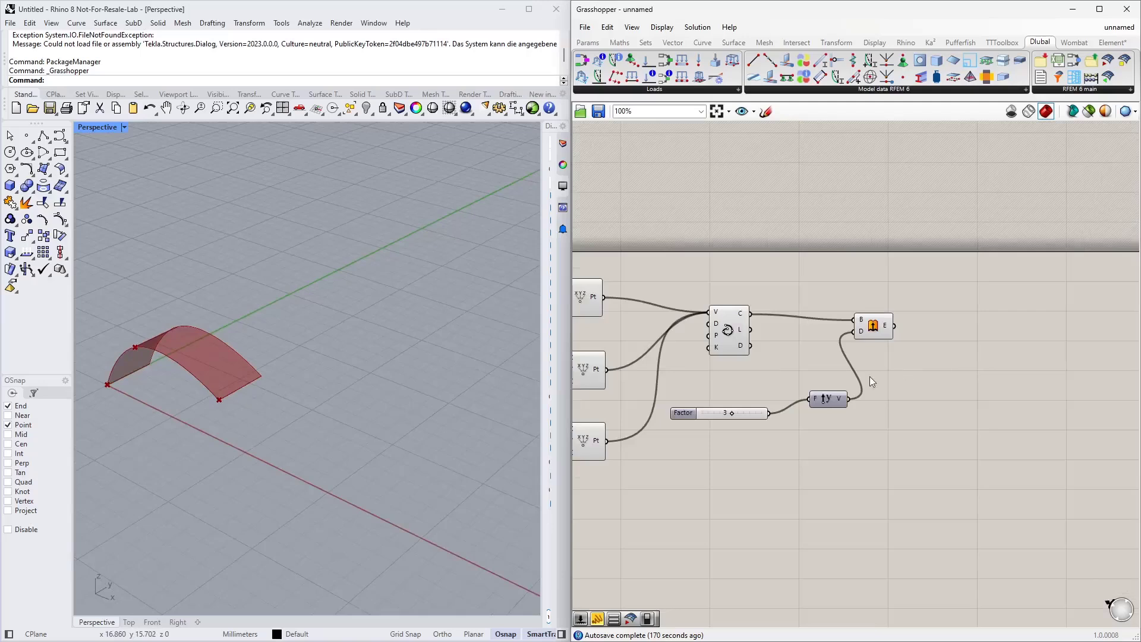
scroll(872, 380, down, 5)
drag(981, 439, 707, 285)
drag(701, 308, 783, 322)
click(847, 448)
right_drag(848, 449, 781, 426)
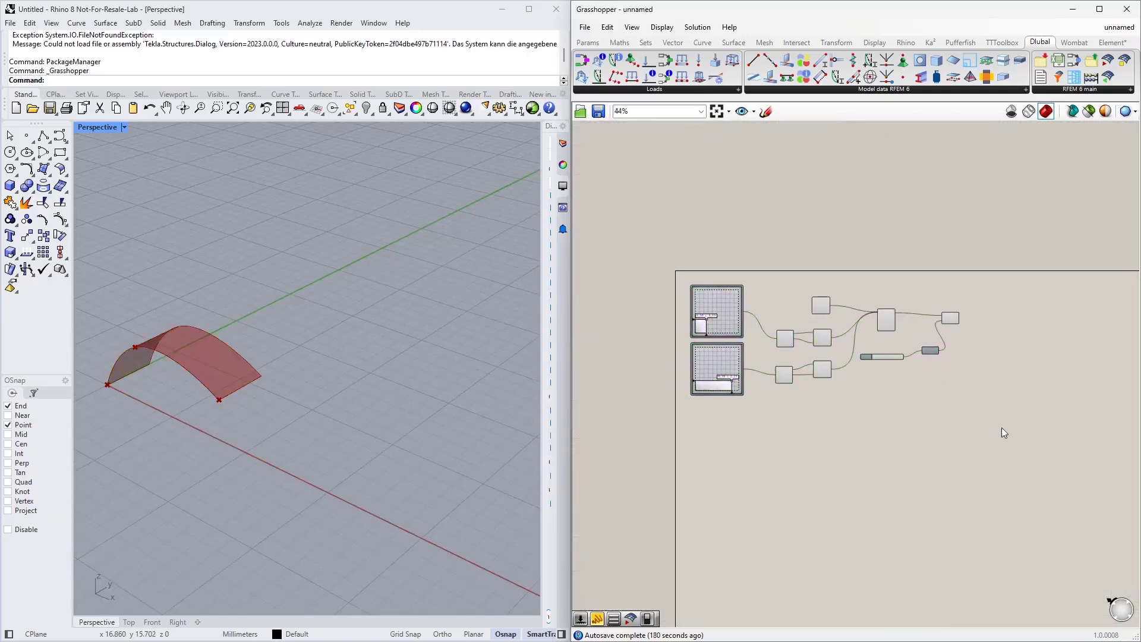
drag(1002, 433, 678, 240)
right_click(775, 260)
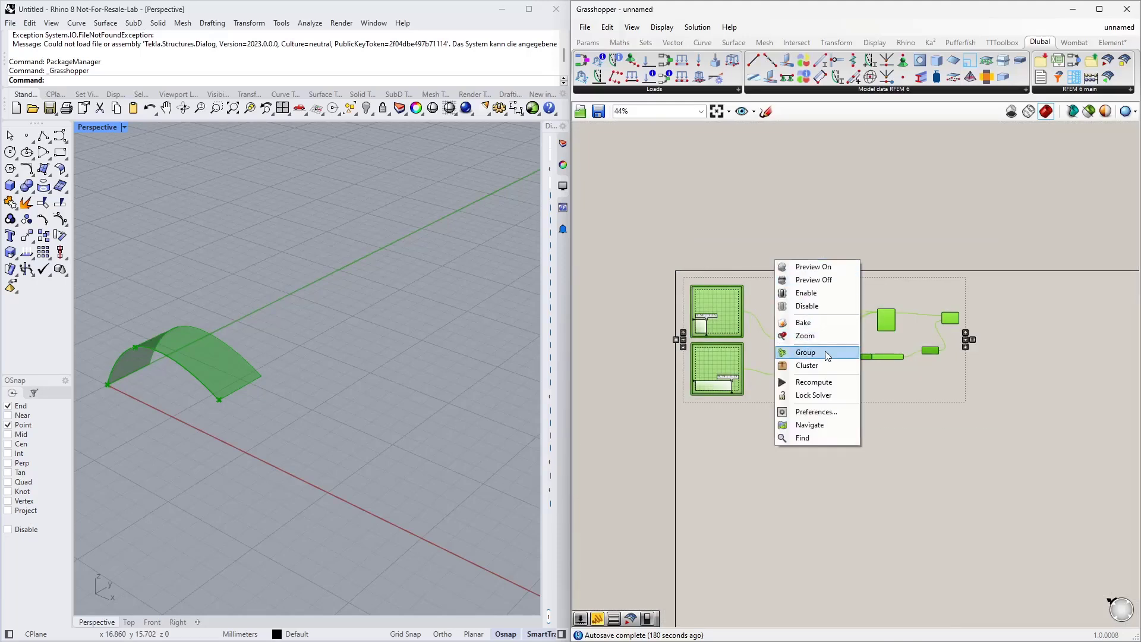
click(826, 355)
Step: Add a scribble titled "Rood surface" and add it to the roof components group
click(779, 280)
double_click(794, 248)
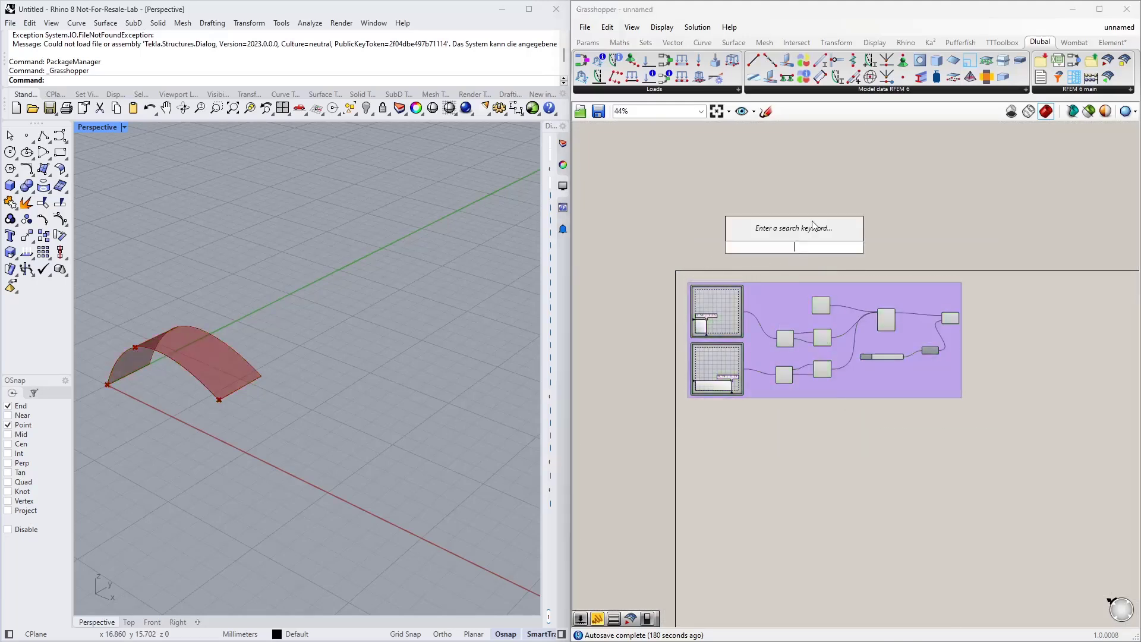
text(sc)
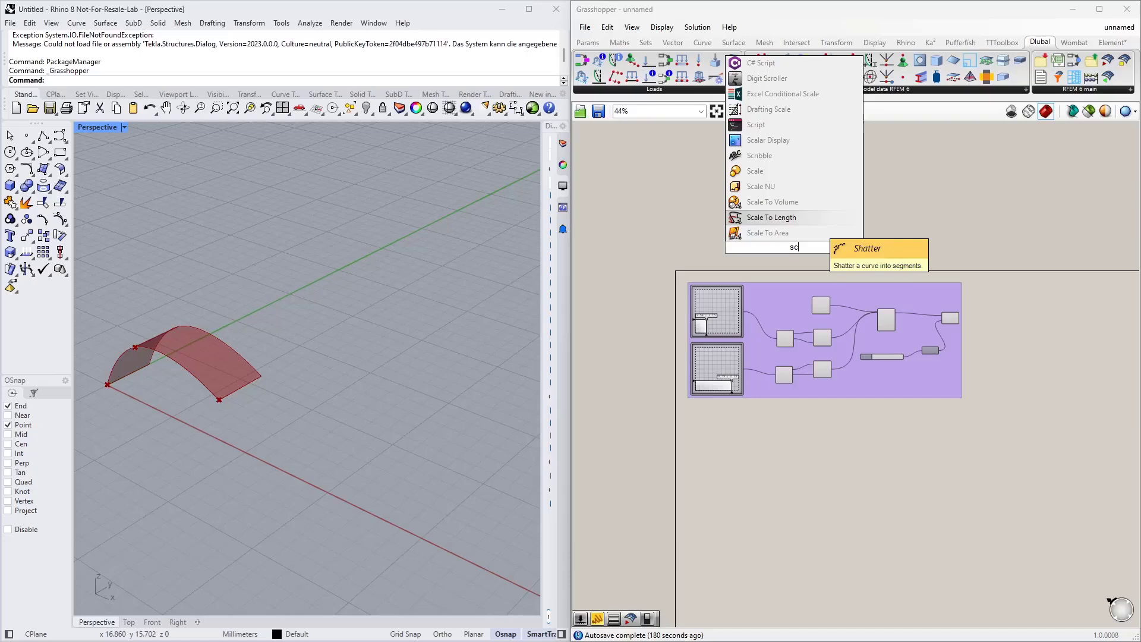
text(r)
click(805, 229)
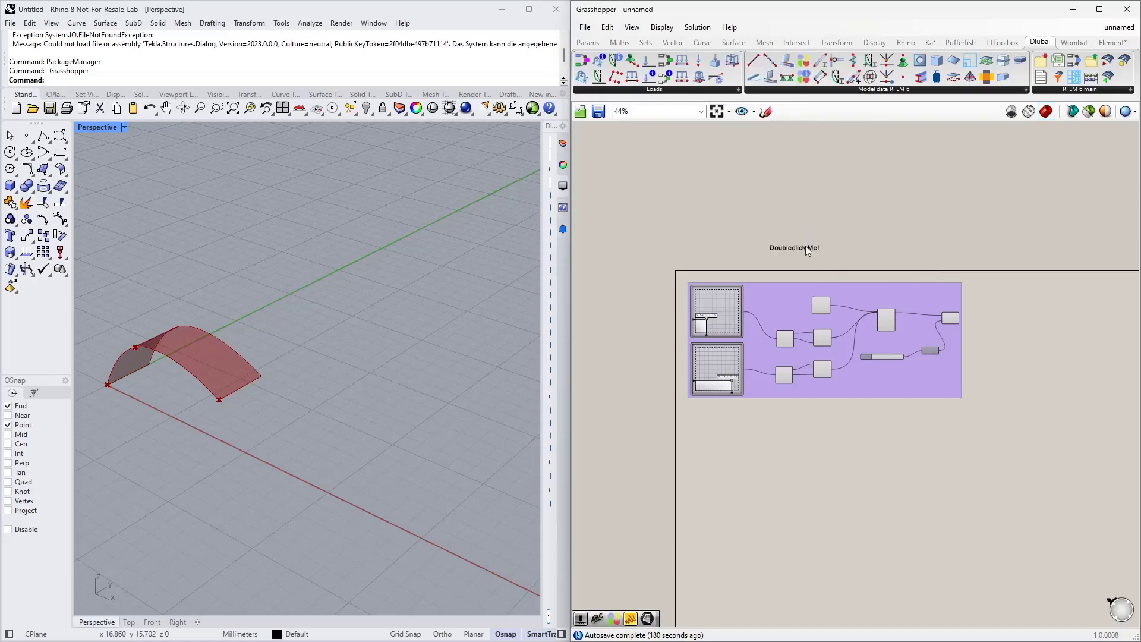
double_click(804, 245)
text(Rood surface)
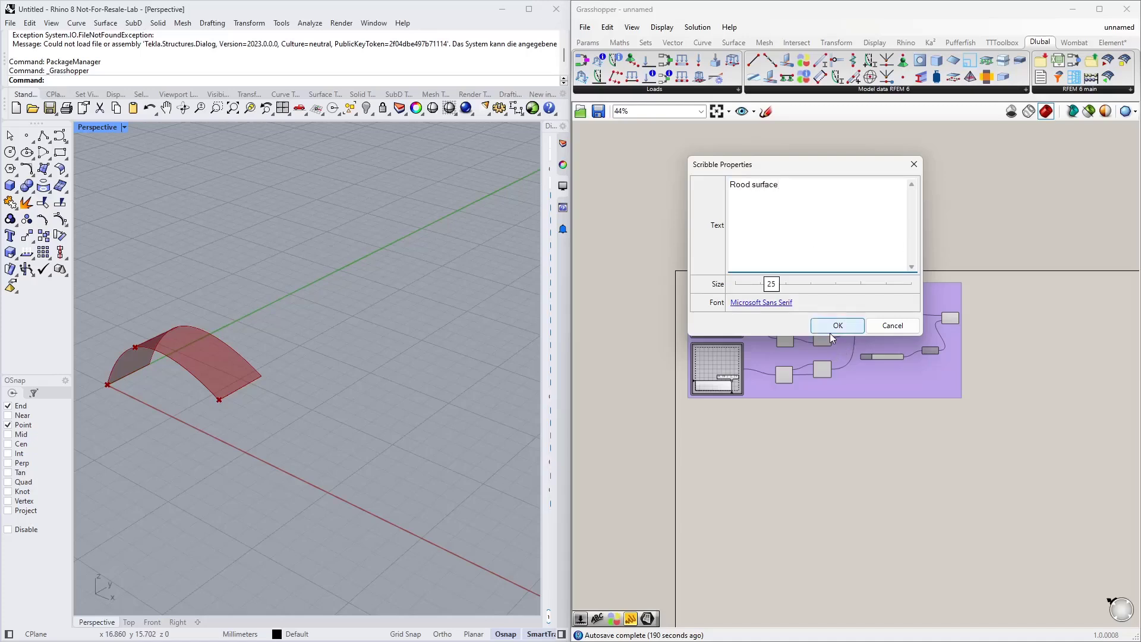
click(838, 326)
right_click(771, 299)
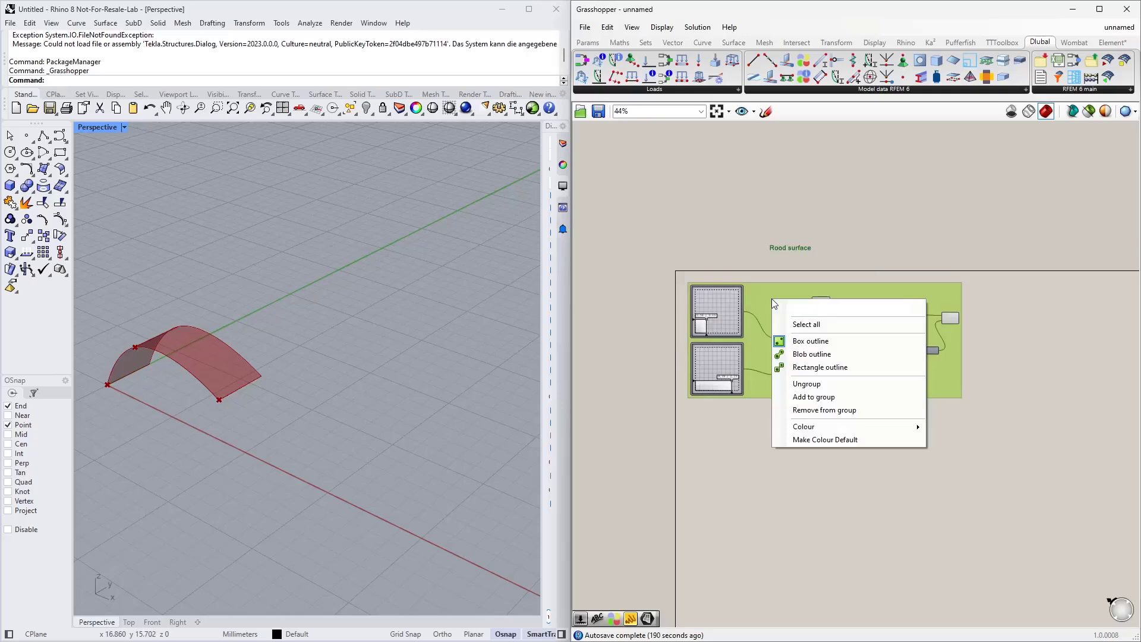
click(817, 397)
mouse_move(777, 263)
mouse_down()
mouse_move(800, 323)
mouse_move(785, 311)
mouse_up()
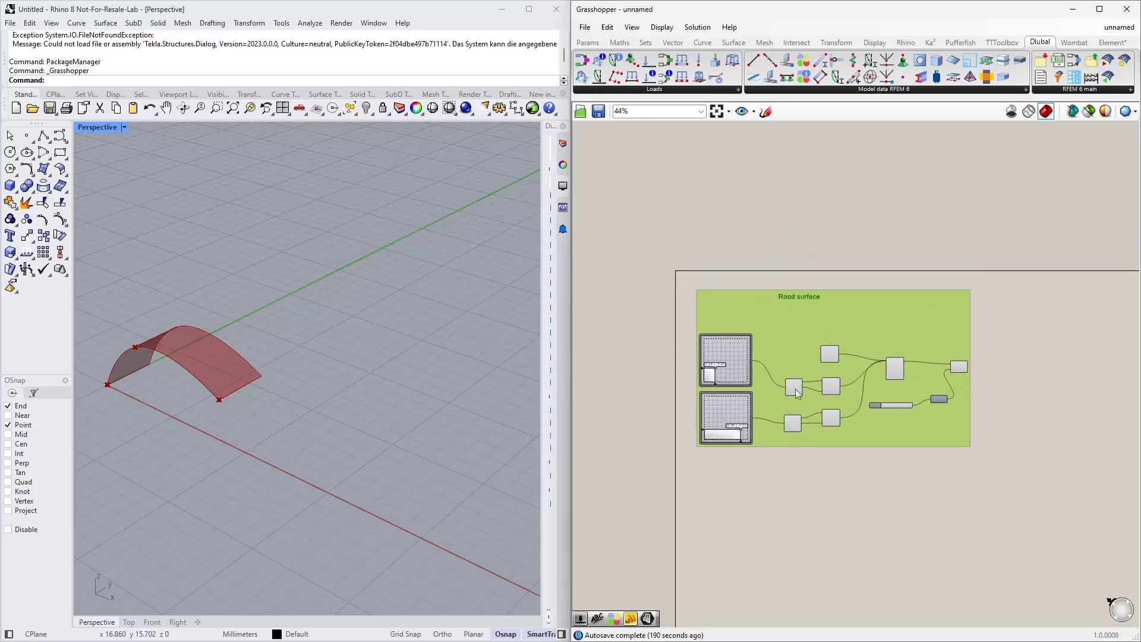
Step: Compare the arch surface with the reference bus stop model open in RFEM
click(810, 504)
right_drag(809, 506, 762, 375)
right_drag(221, 424, 206, 363)
key(alt+Tab)
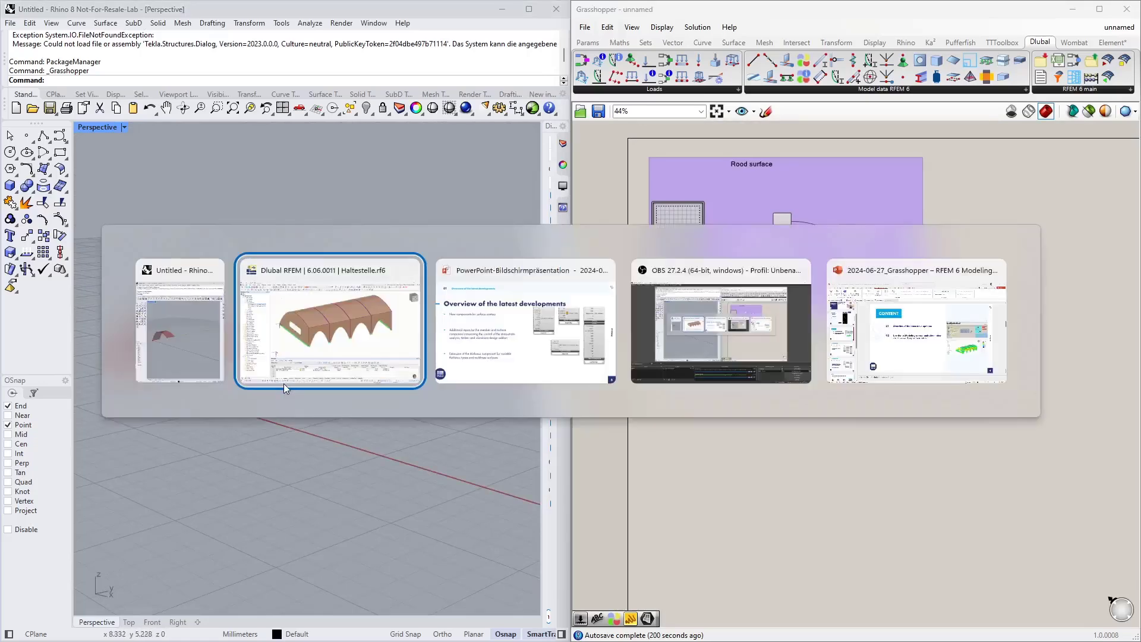
key(alt+Tab)
key(alt+Tab)
key(alt+Tab)
key(alt+Tab)
key(alt+Tab)
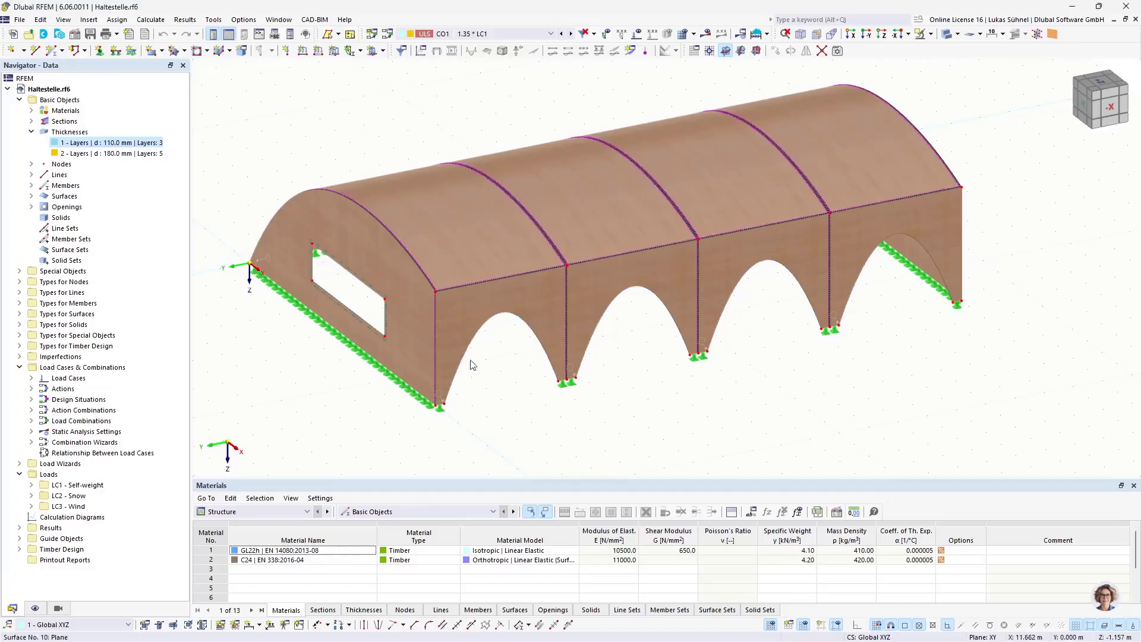
click(462, 299)
key(alt+Tab)
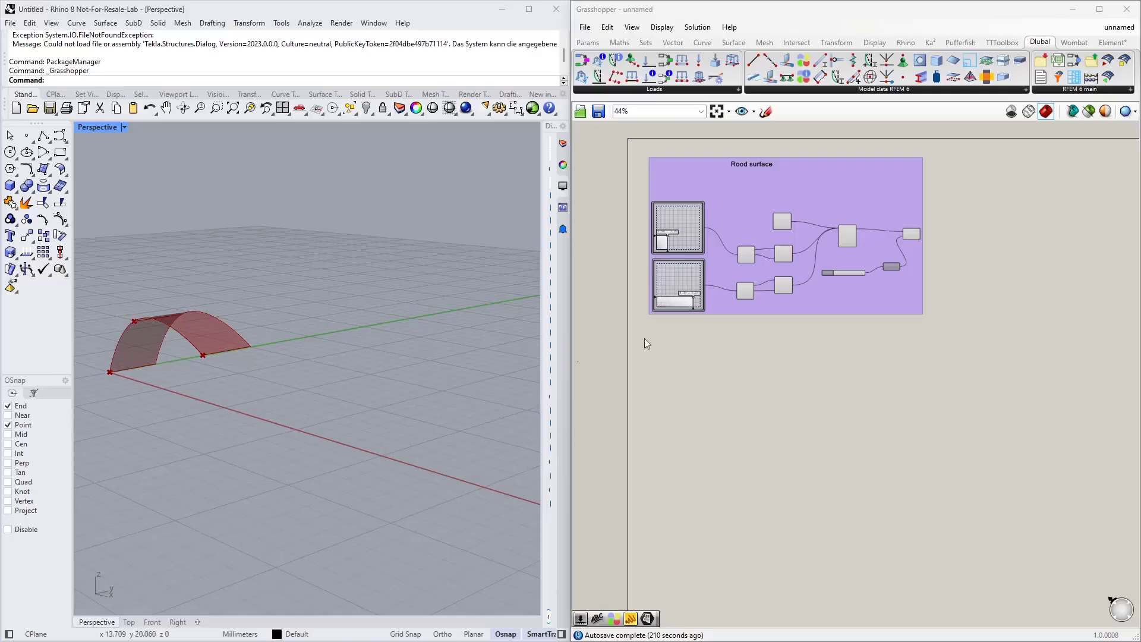
scroll(205, 356, up, 2)
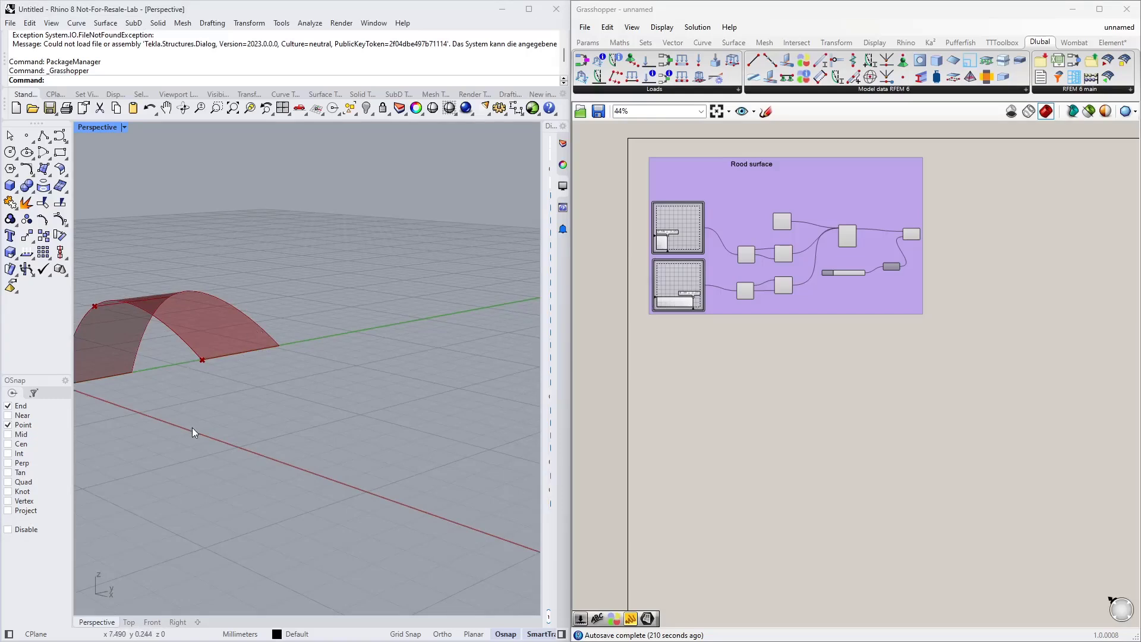
right_drag(192, 427, 368, 390)
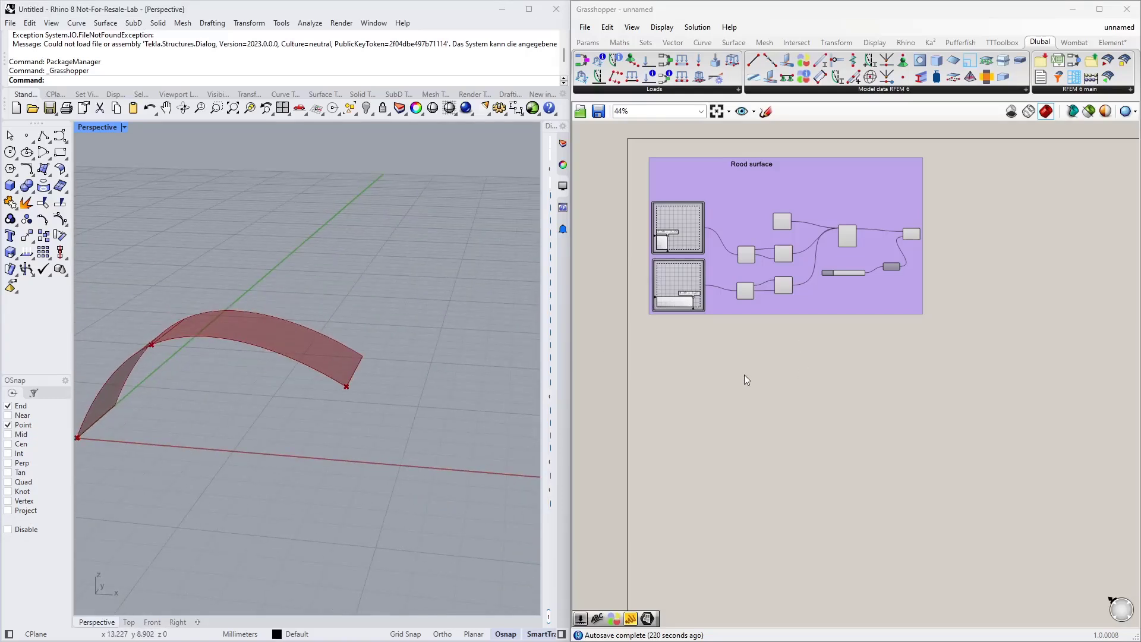
scroll(752, 354, up, 3)
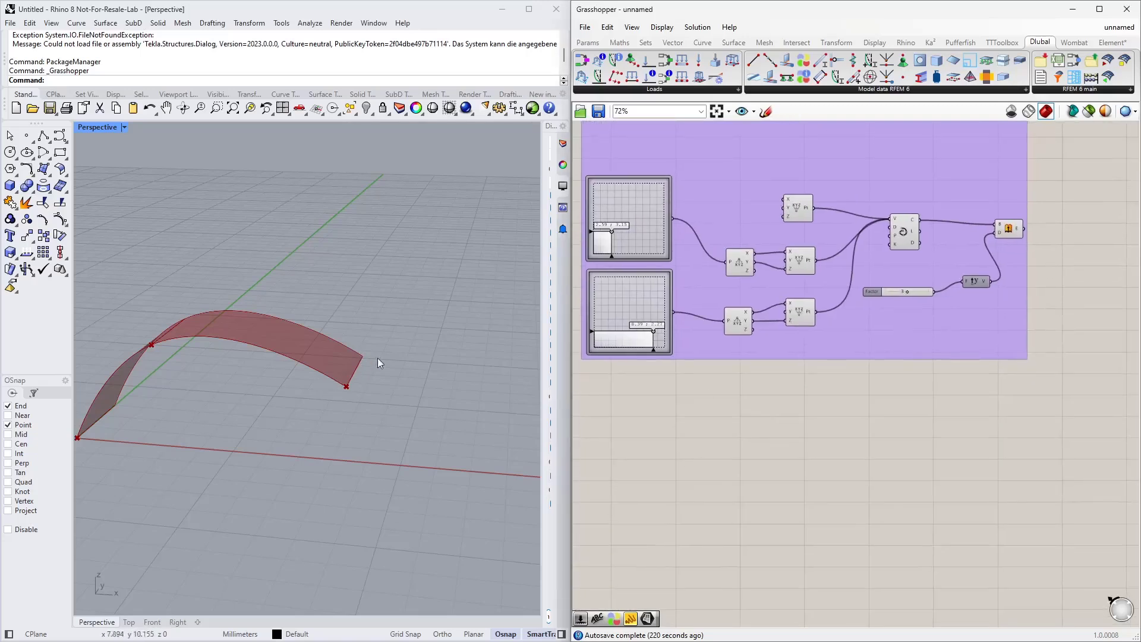
Step: Add a Deconstruct Brep component and connect the extruded arch surface to its brep input
click(1008, 230)
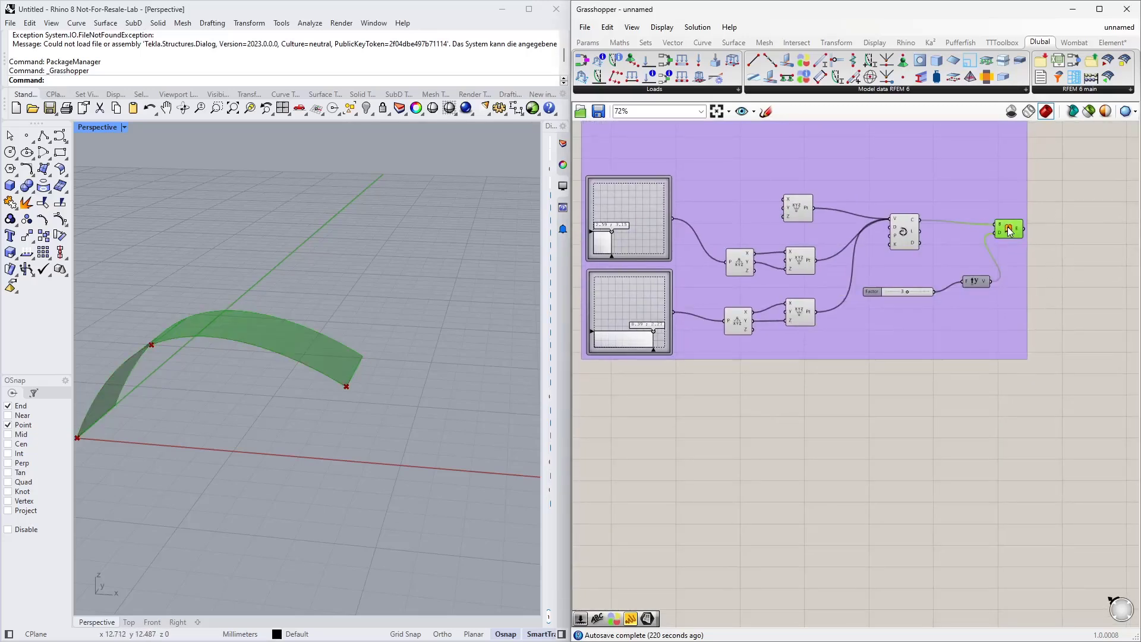
click(704, 453)
double_click(678, 447)
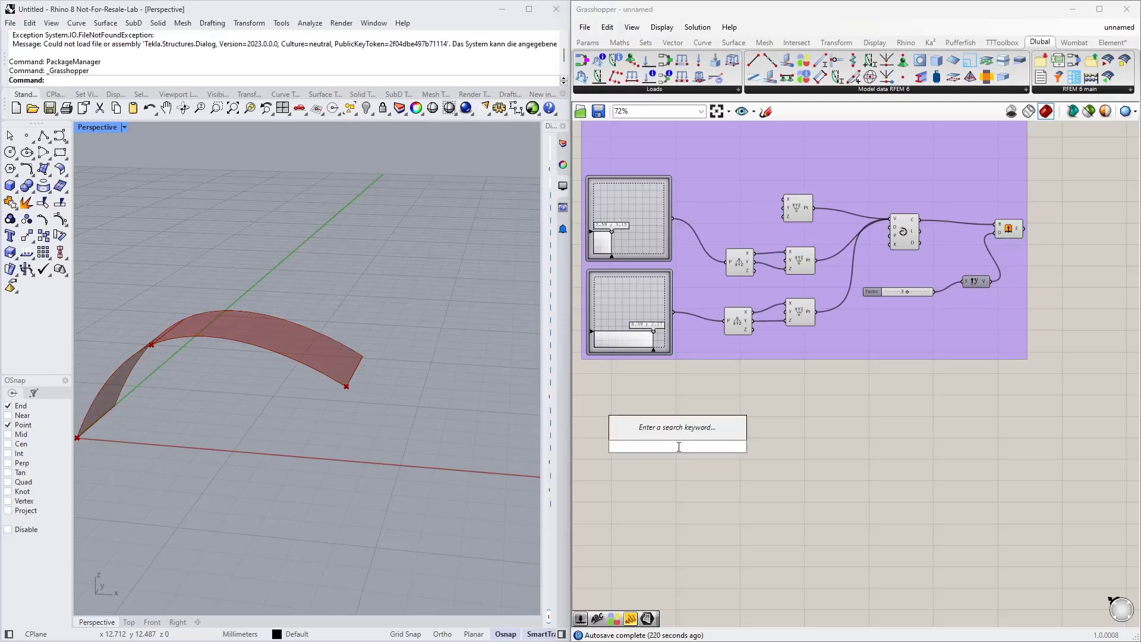
text(dec br)
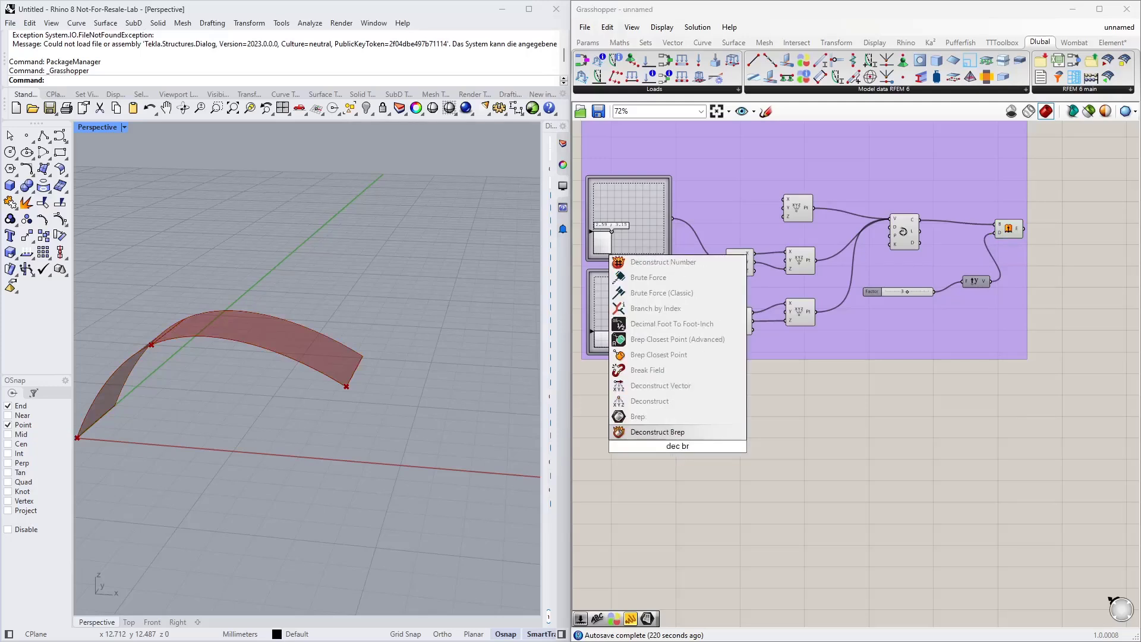
key(Return)
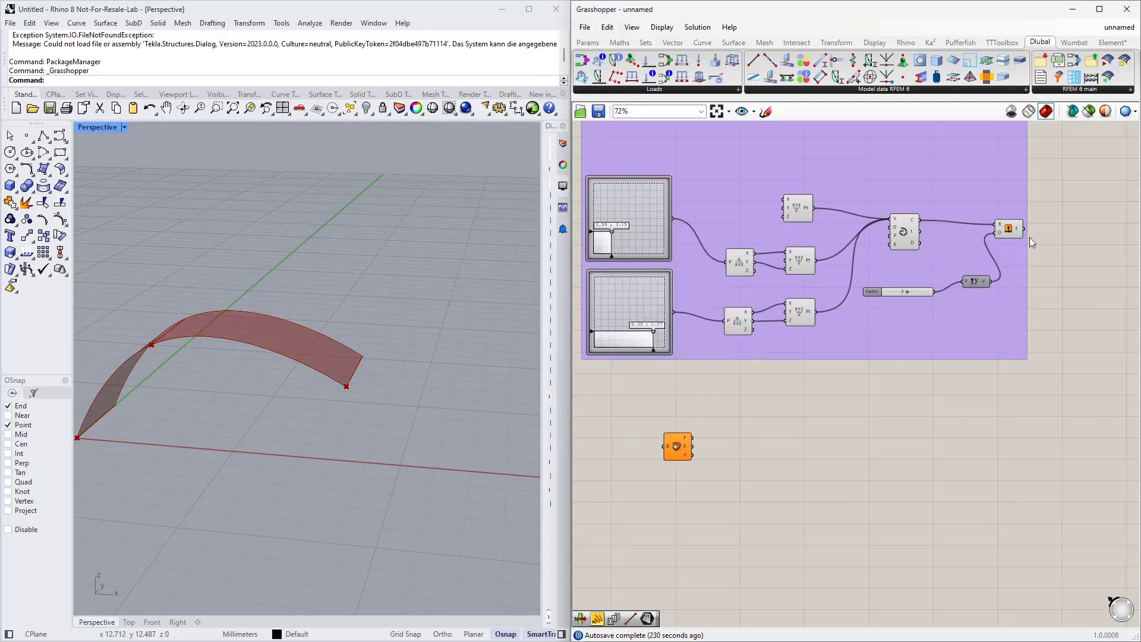
drag(1025, 228, 681, 432)
scroll(709, 446, up, 3)
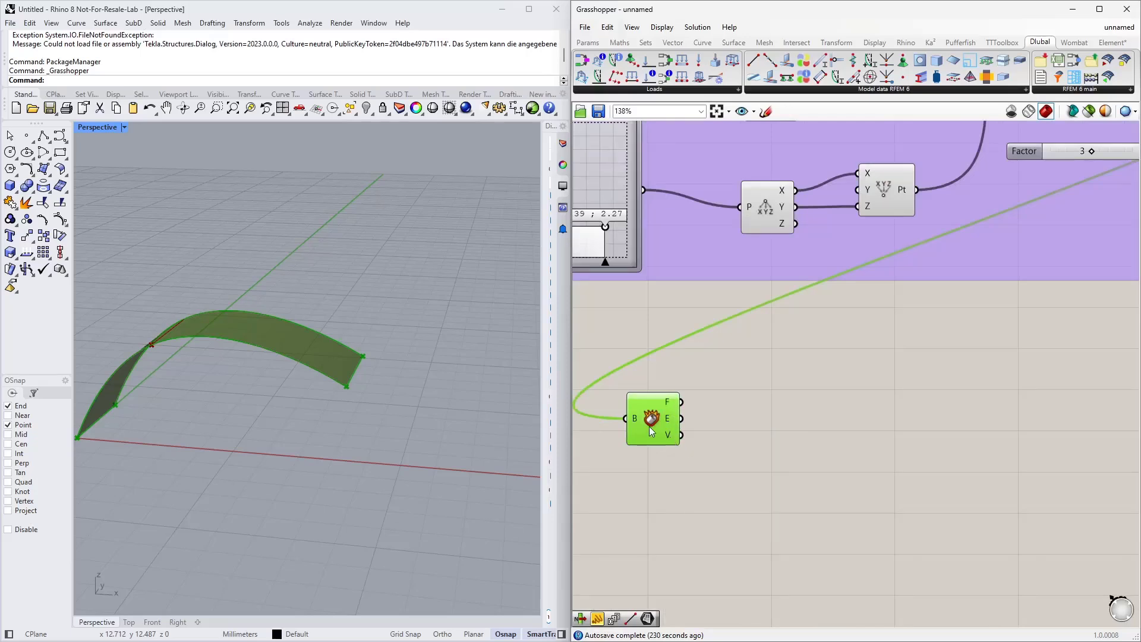
Step: Add a List Item component and connect the Deconstruct Brep edges output to its list input
drag(649, 426, 631, 413)
right_drag(744, 454, 804, 373)
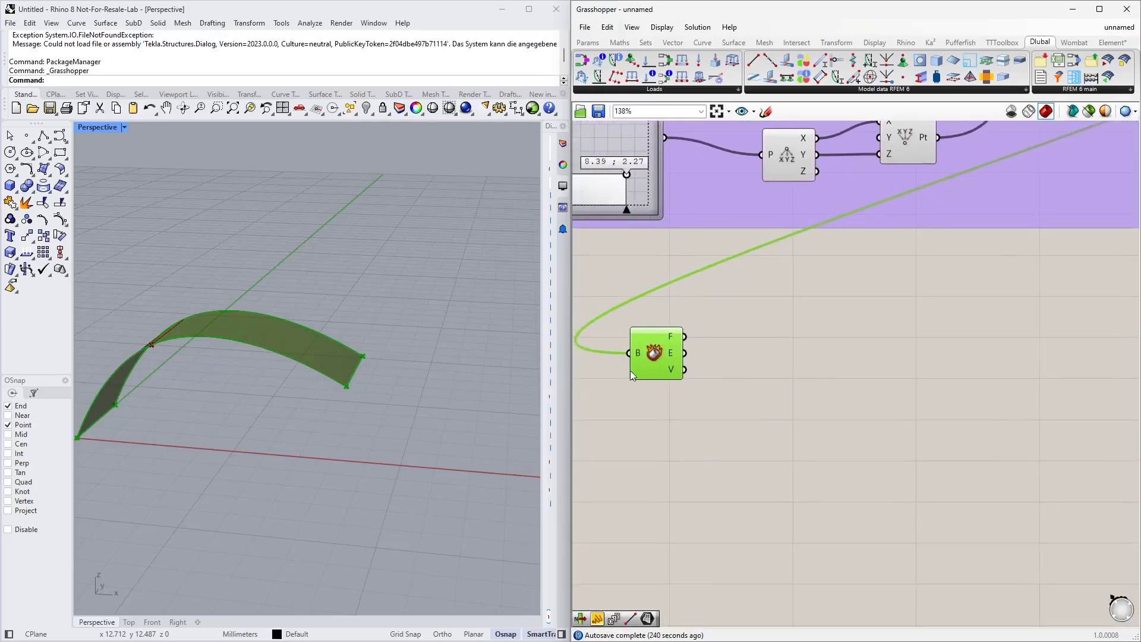
double_click(827, 359)
text(list item)
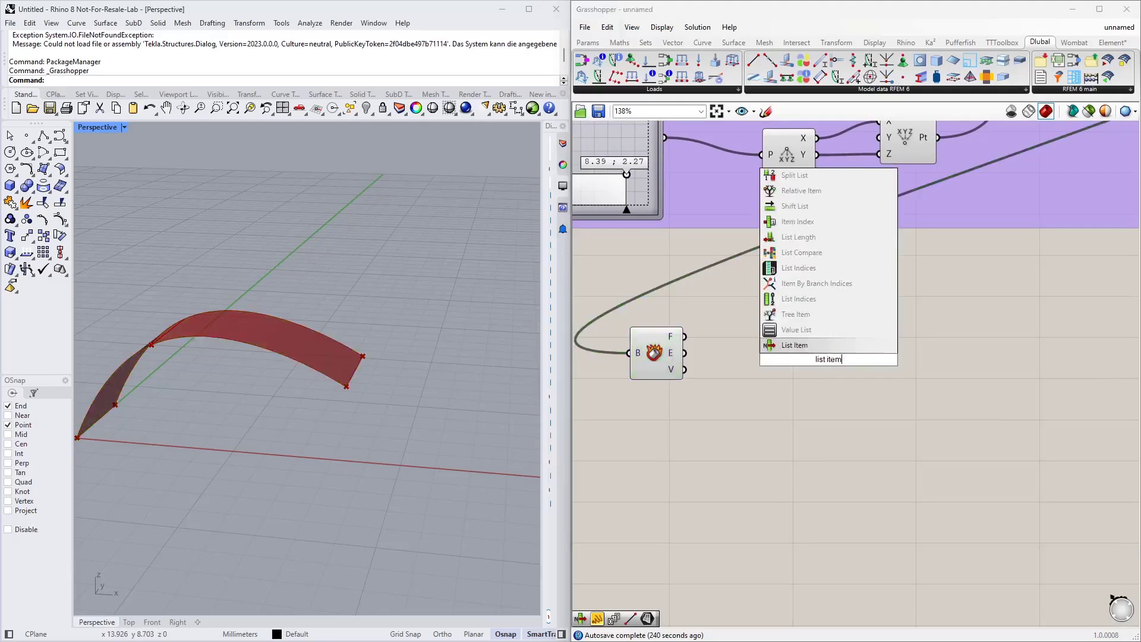
key(Return)
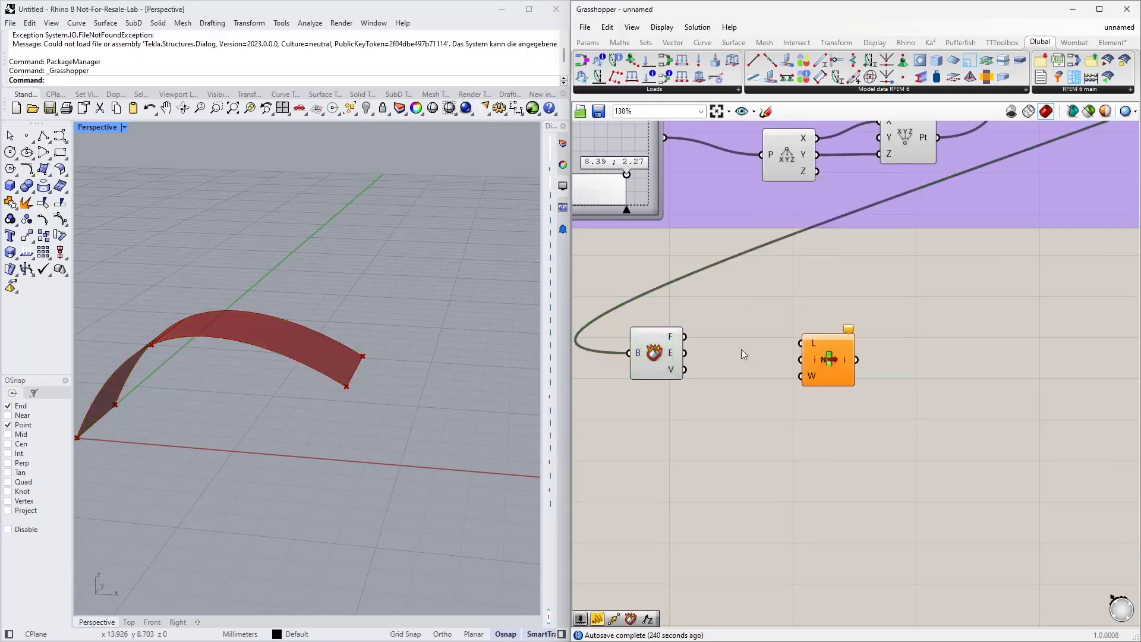
drag(686, 353, 813, 417)
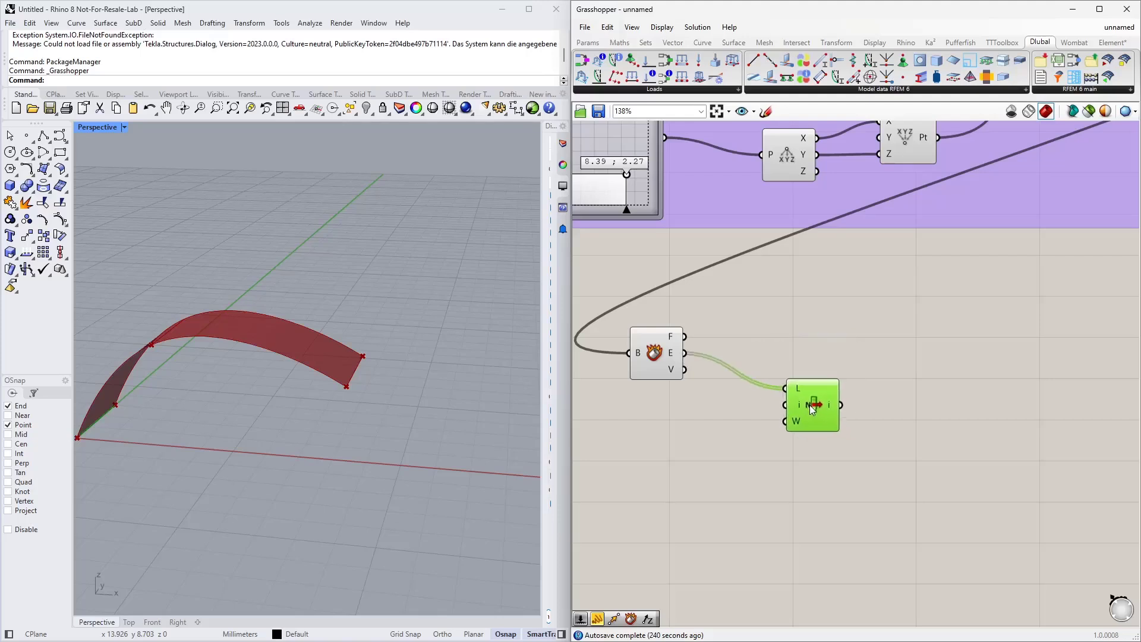
Step: Add an Index slider connected to the List Item index input and set it to 2 to pick the end edge
double_click(664, 440)
text(0<3)
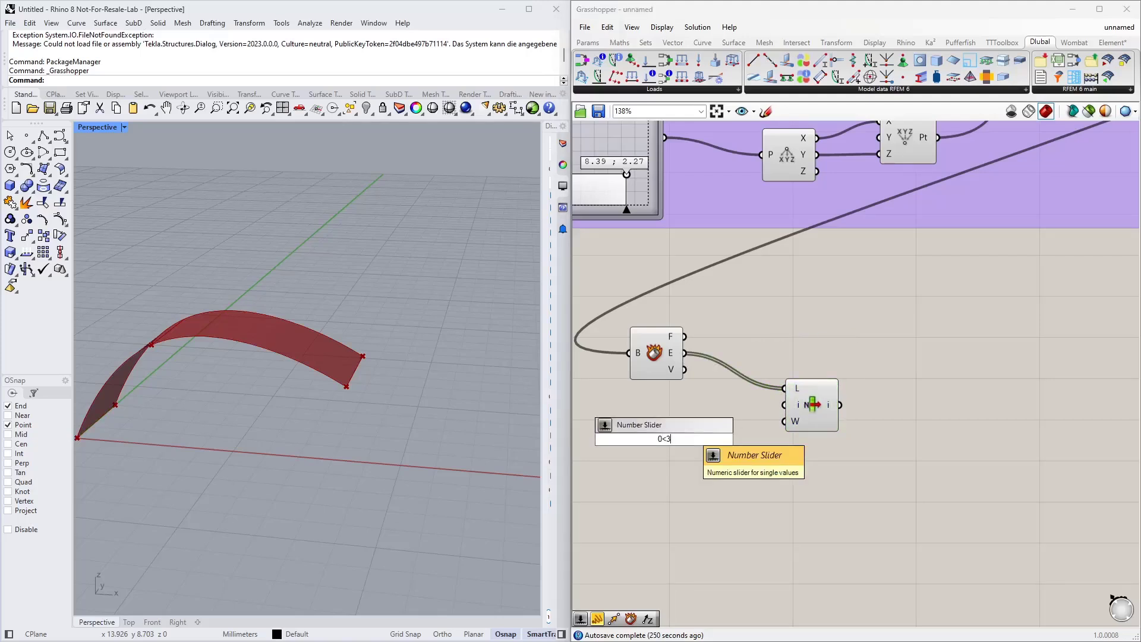
key(Return)
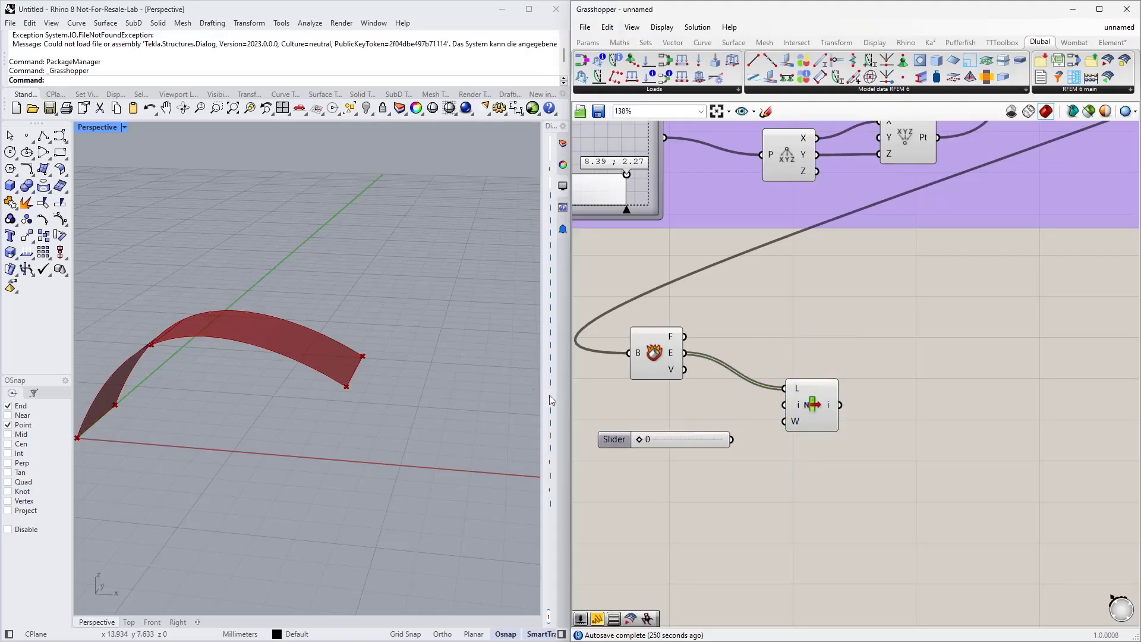
drag(731, 440, 785, 405)
click(806, 406)
right_drag(451, 368, 262, 450)
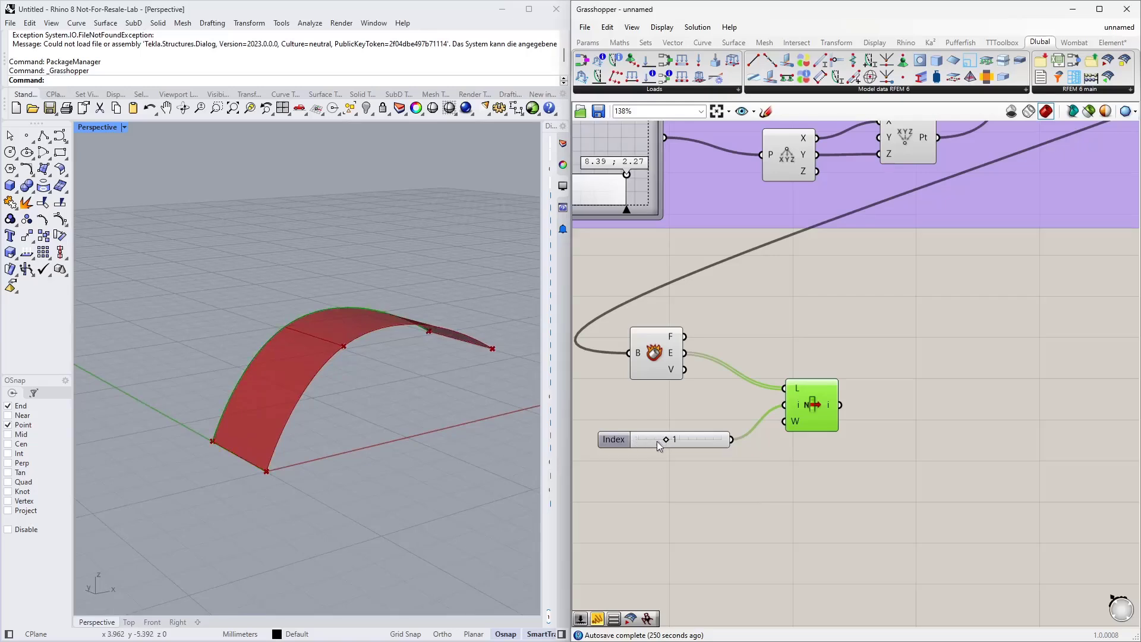
right_drag(275, 387, 290, 434)
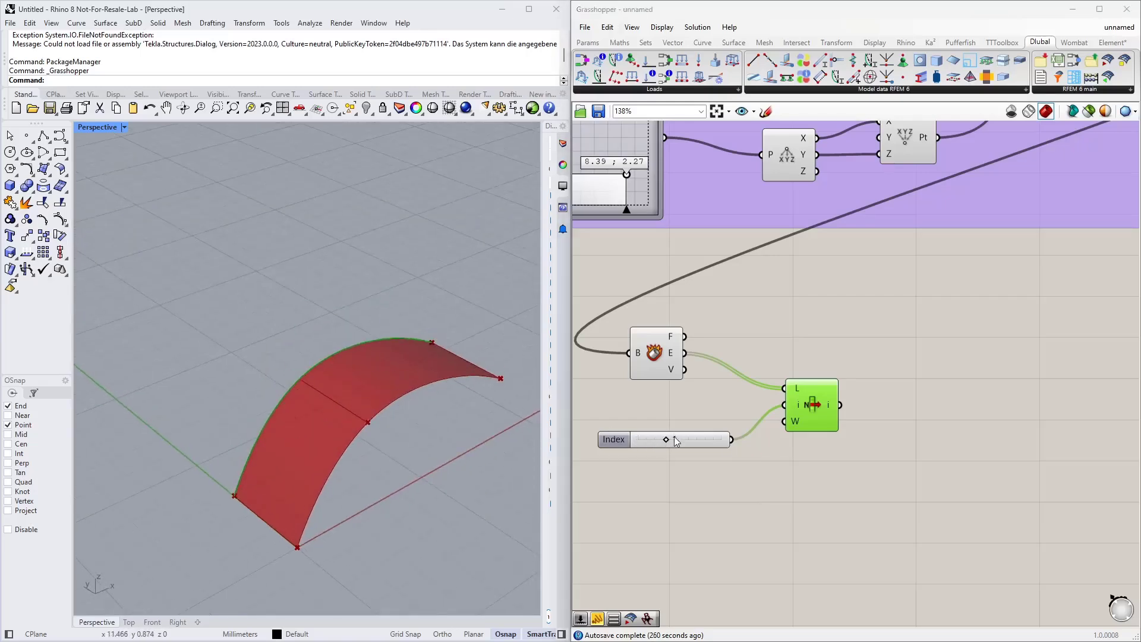
drag(666, 442, 692, 444)
right_drag(443, 396, 273, 419)
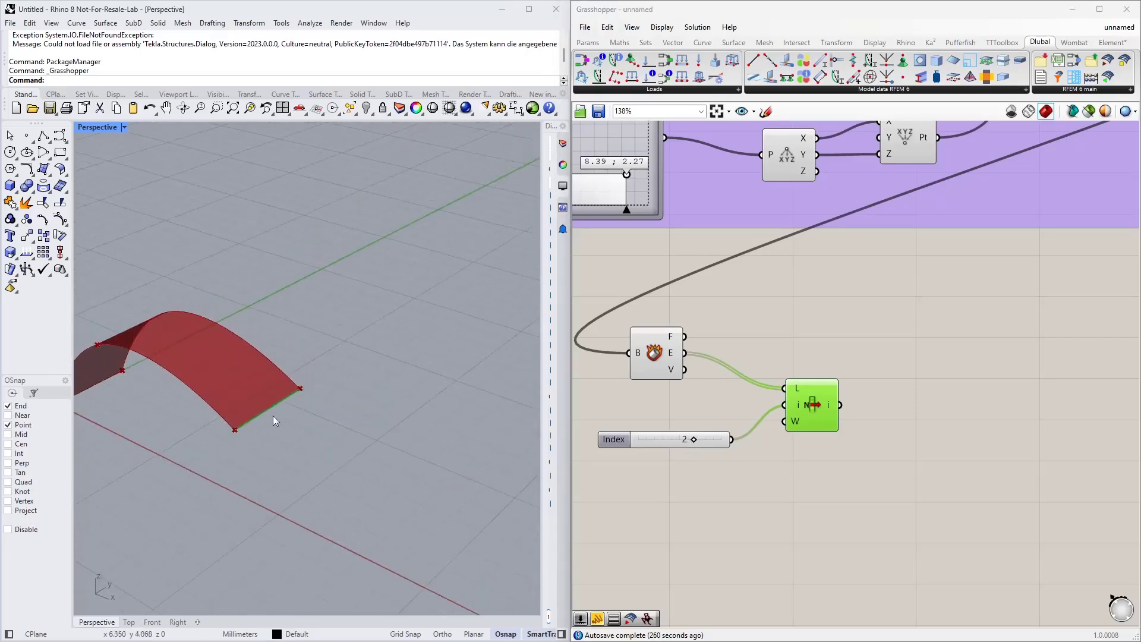
drag(707, 438, 724, 410)
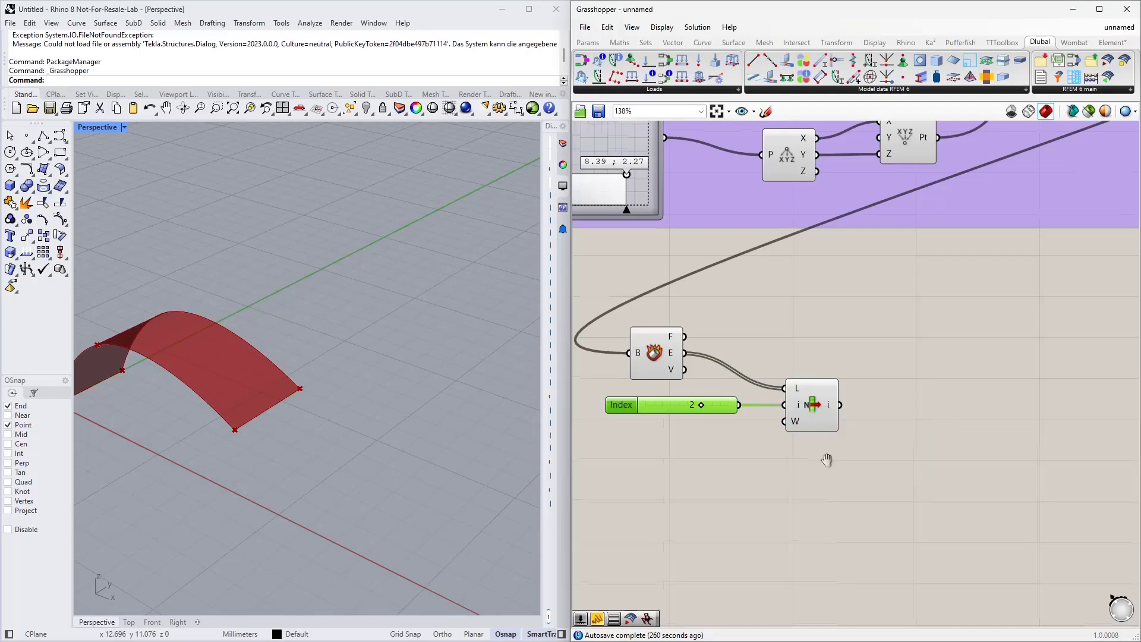
Step: Add an Extrude component with a Unit Z direction and connect the selected edge as its base
scroll(780, 387, down, 2)
double_click(858, 364)
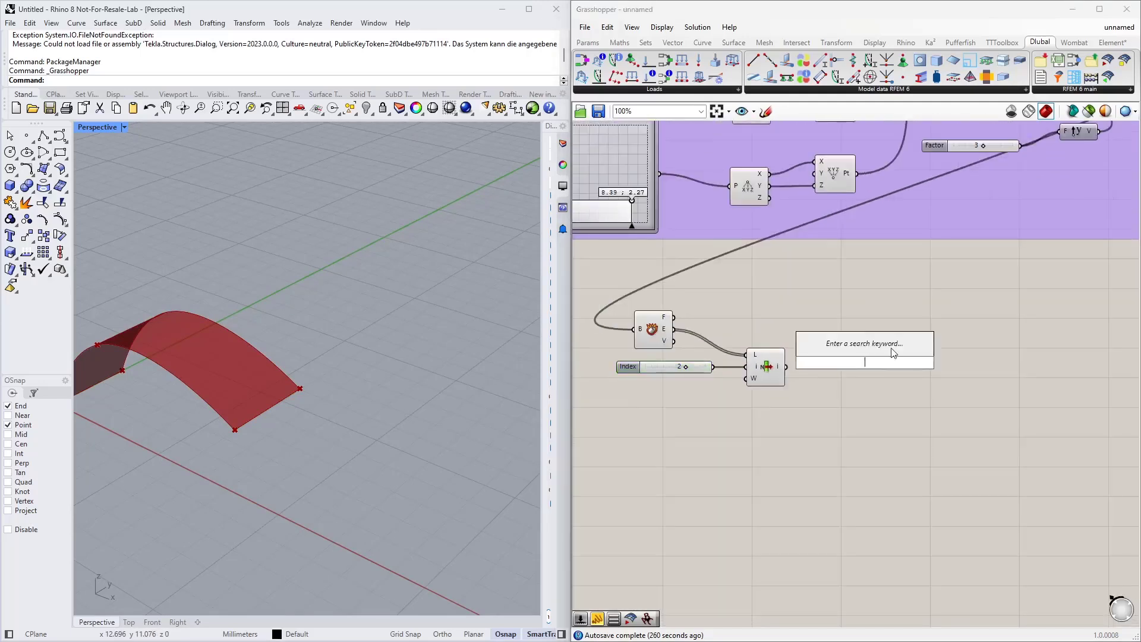
text(extrude)
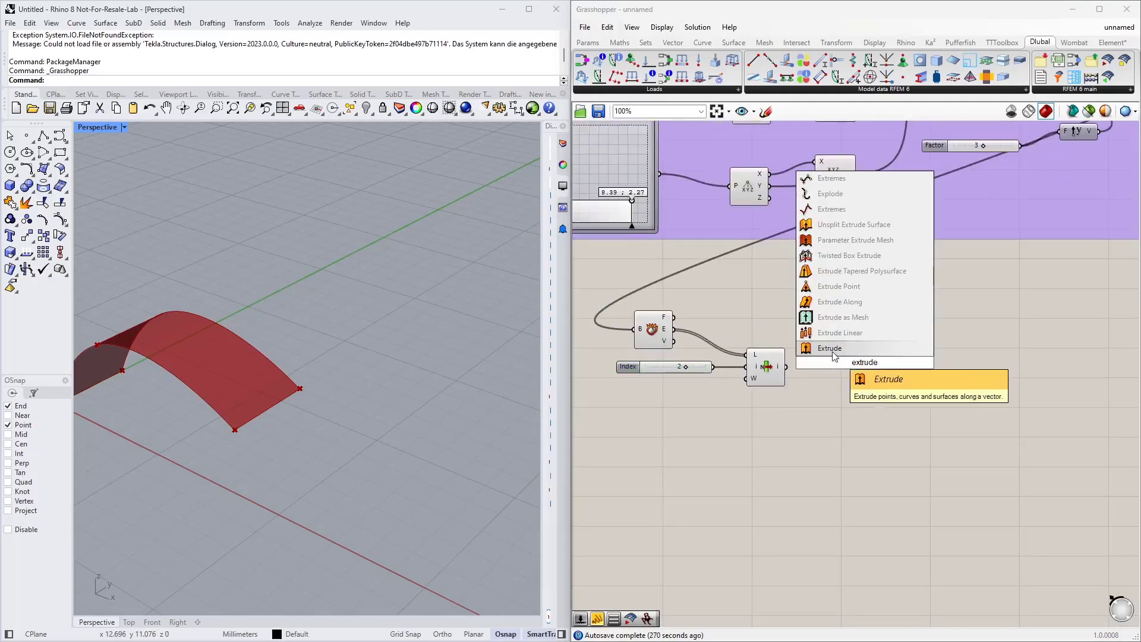
click(834, 355)
double_click(740, 441)
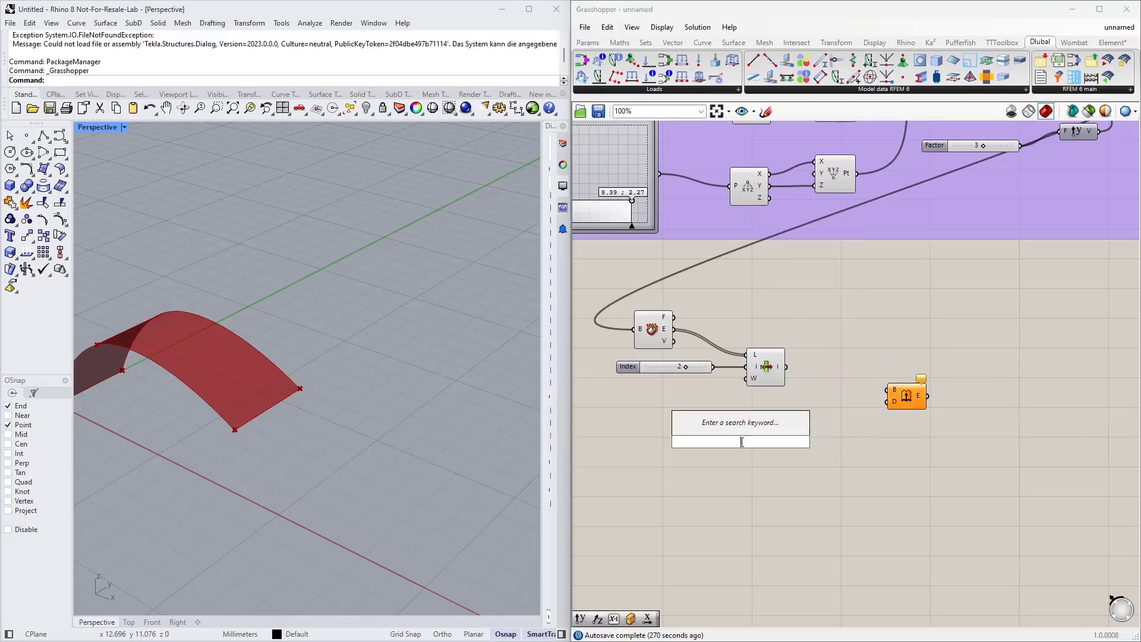
text(z)
key(Return)
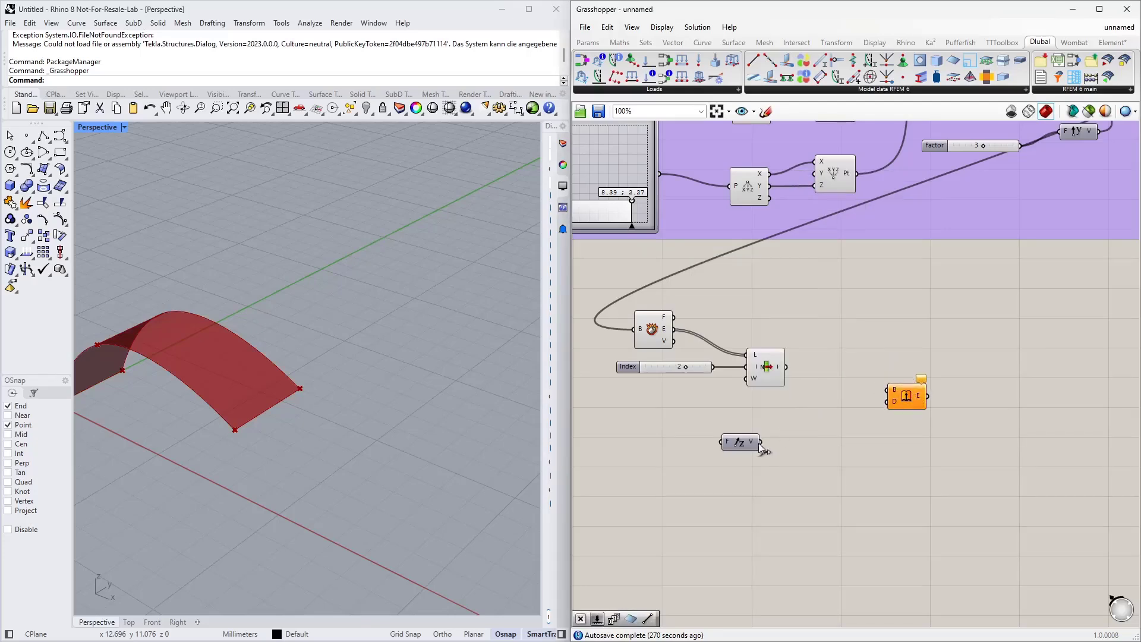
drag(760, 442, 890, 402)
drag(786, 367, 887, 389)
drag(906, 395, 866, 377)
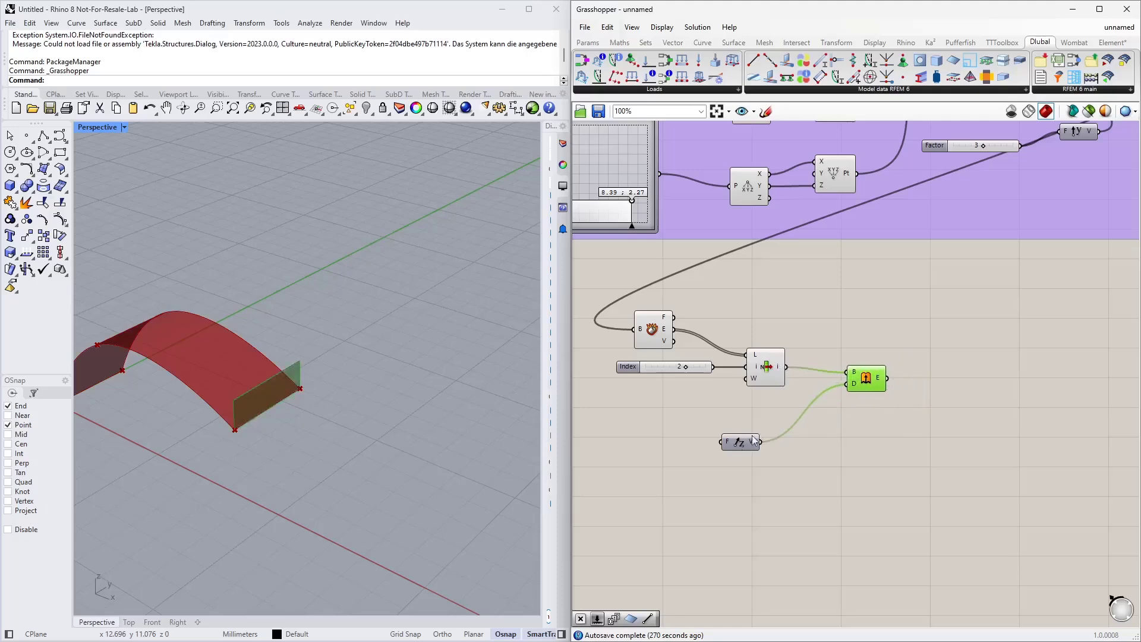
Step: Multiply the arch's Z coordinate by -1 and feed the result into the Unit Z factor so the end edge extrudes downward
drag(739, 443, 803, 420)
right_drag(285, 407, 331, 325)
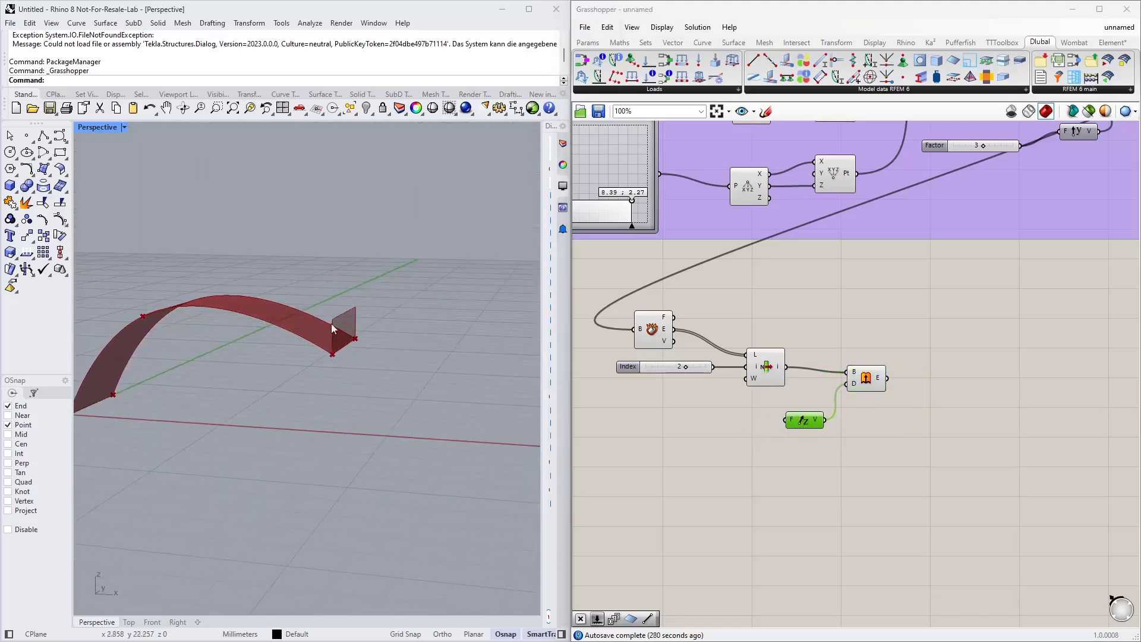
scroll(872, 309, down, 1)
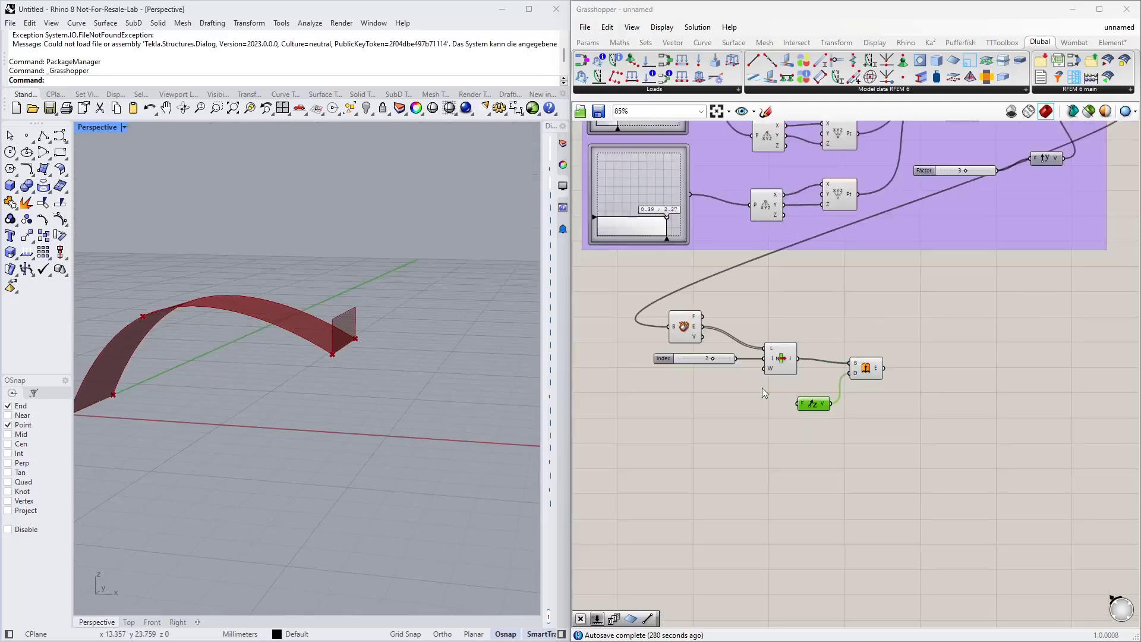
right_drag(751, 398, 757, 434)
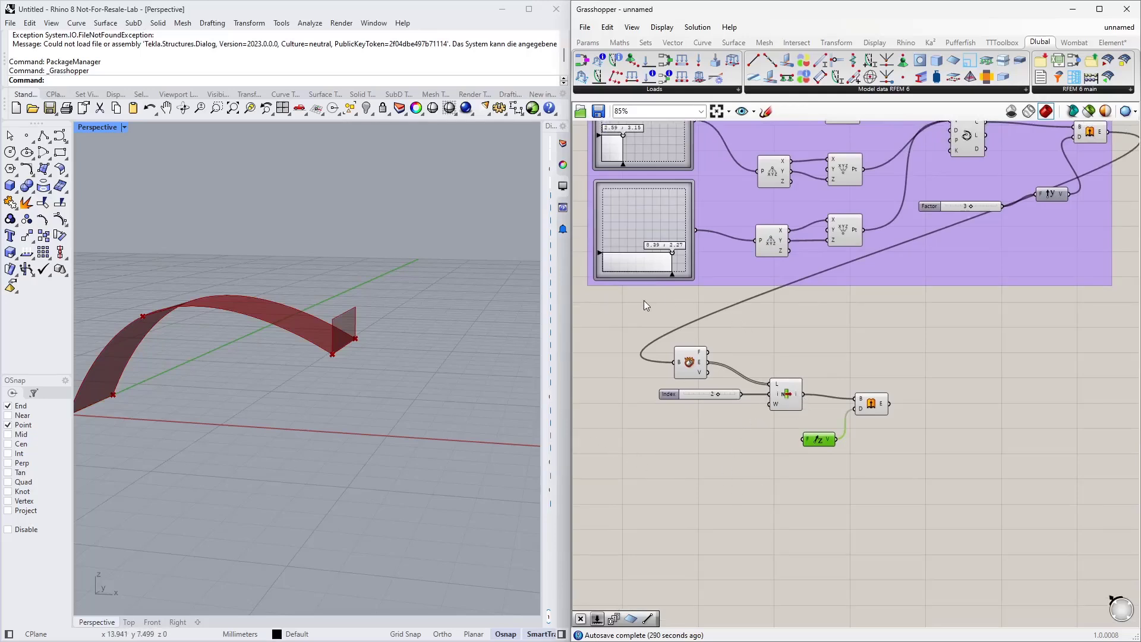
click(625, 214)
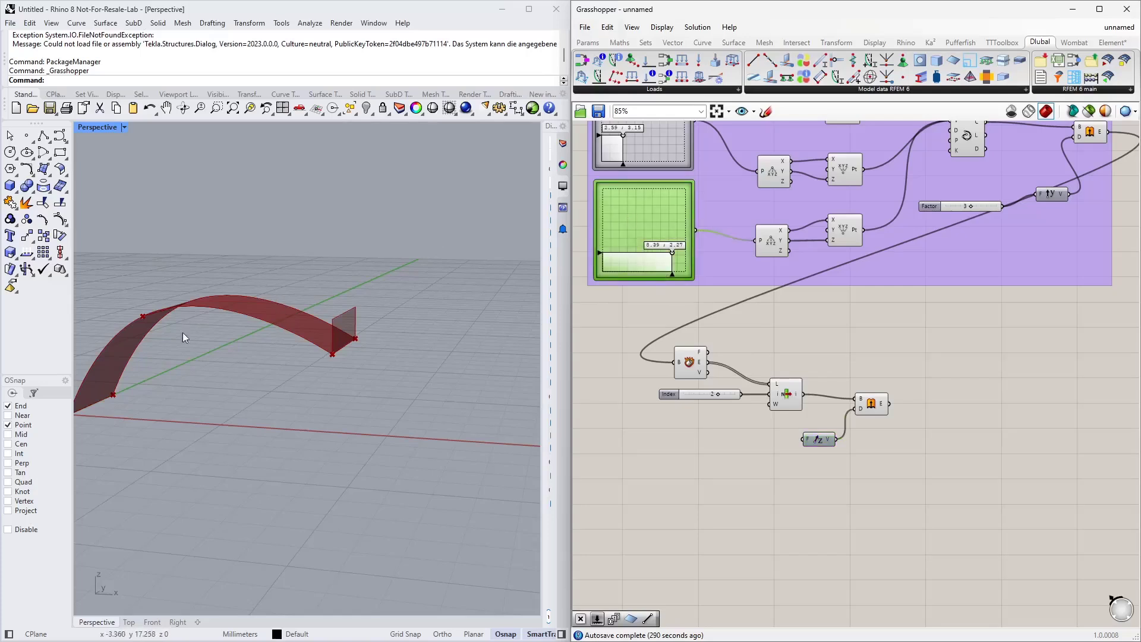
right_drag(183, 333, 110, 445)
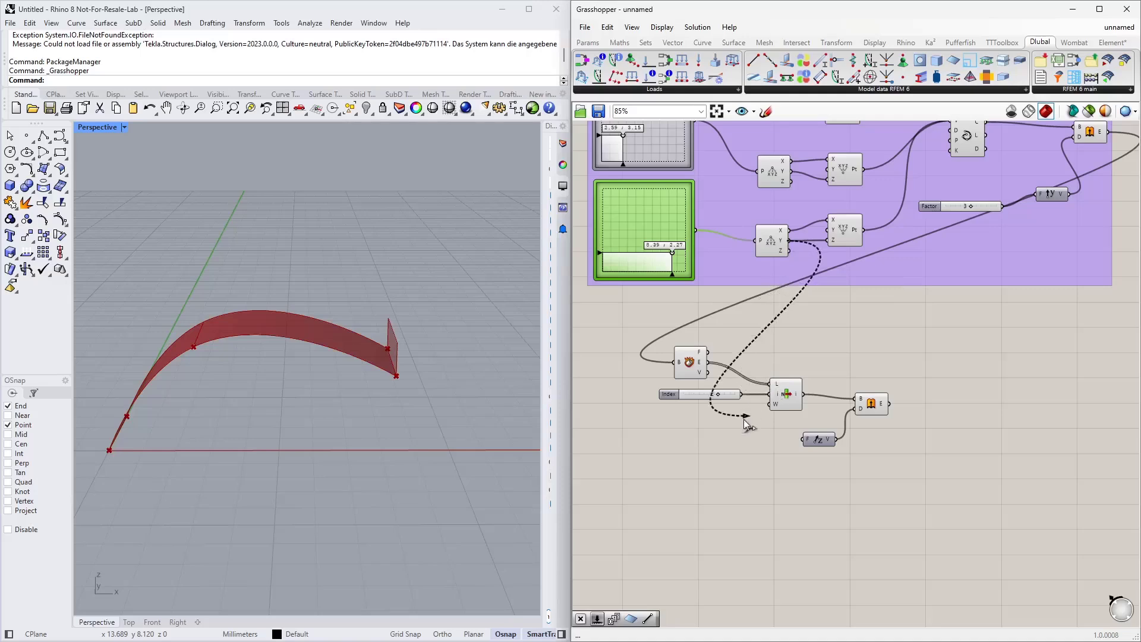
double_click(773, 480)
text(*)
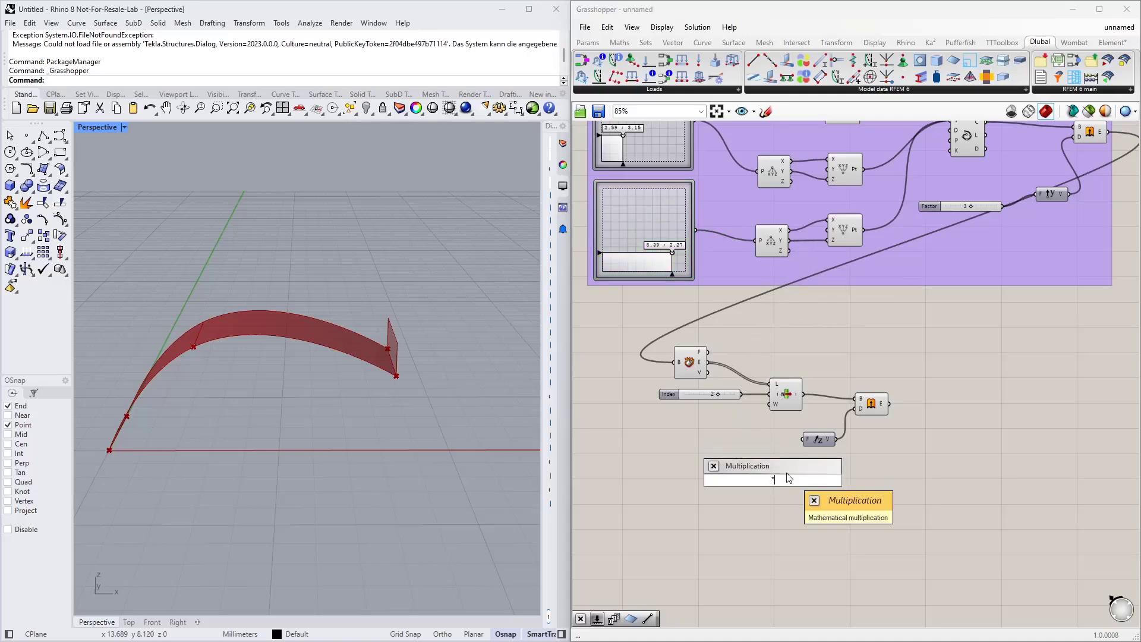
key(Return)
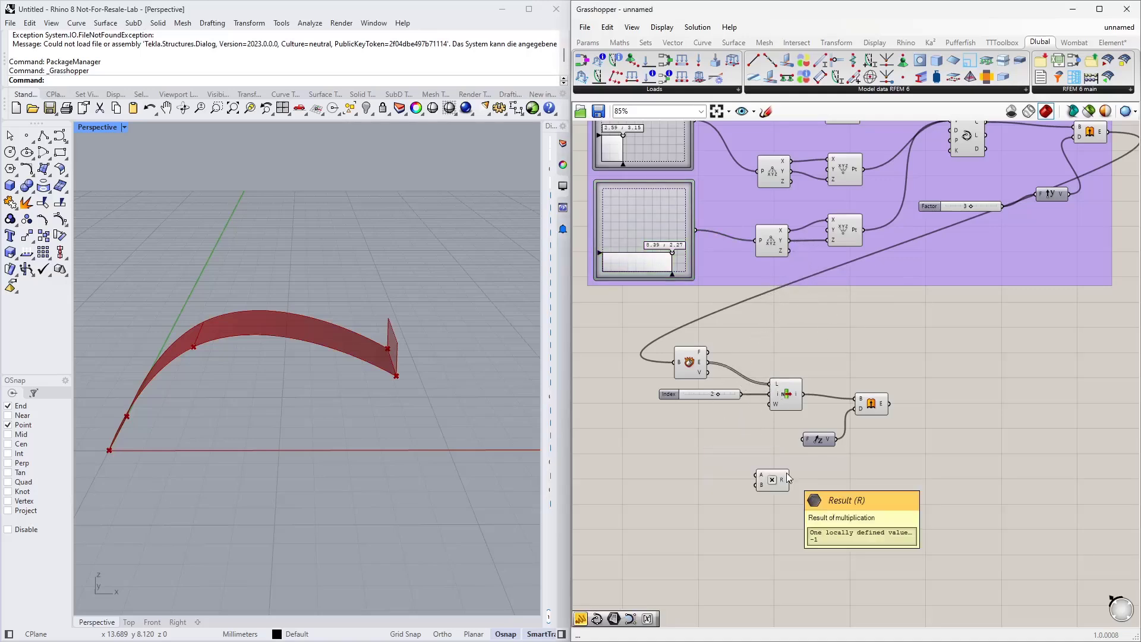
drag(790, 247, 803, 439)
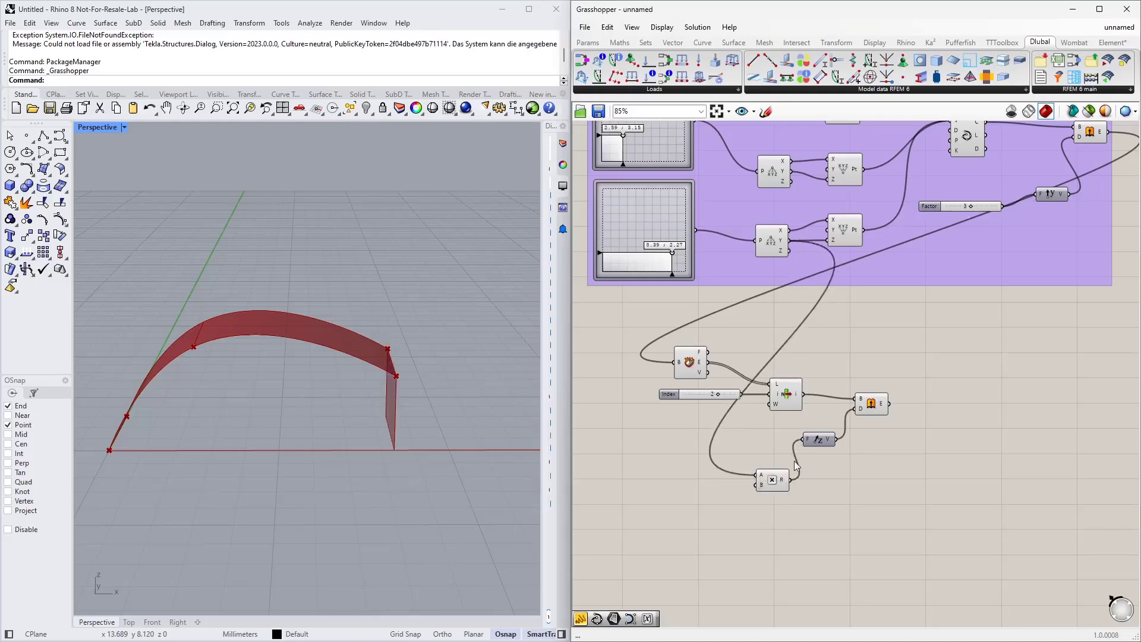
drag(773, 480, 760, 444)
Step: Add an Interpolate curve component to the canvas below the extrusion components
right_drag(371, 464, 288, 419)
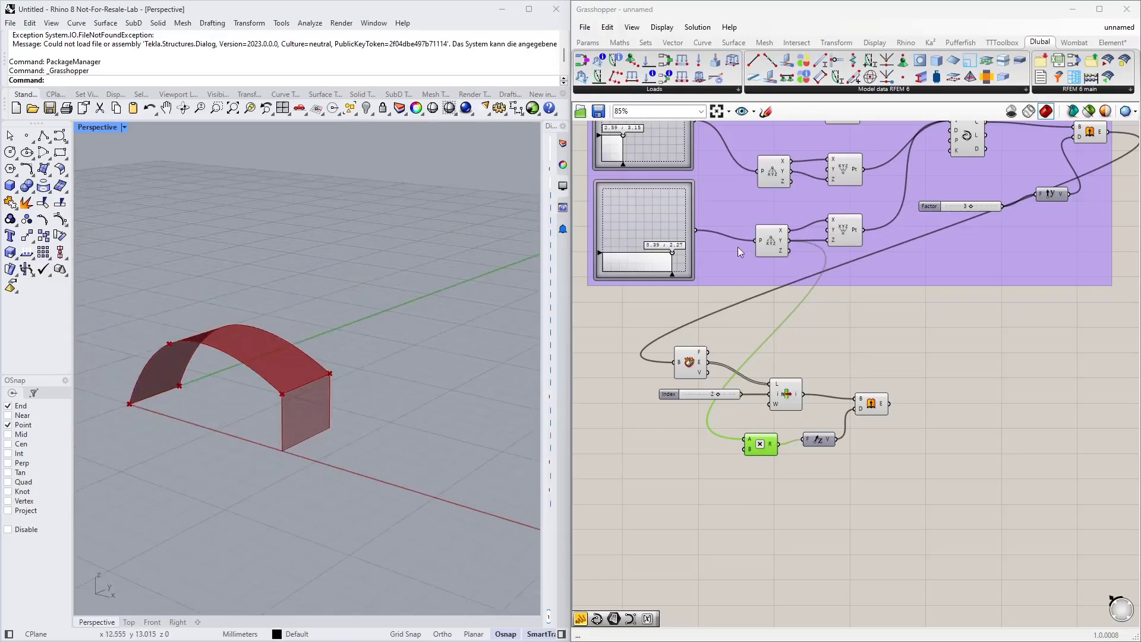
drag(672, 252, 677, 253)
click(946, 339)
right_drag(945, 350, 883, 235)
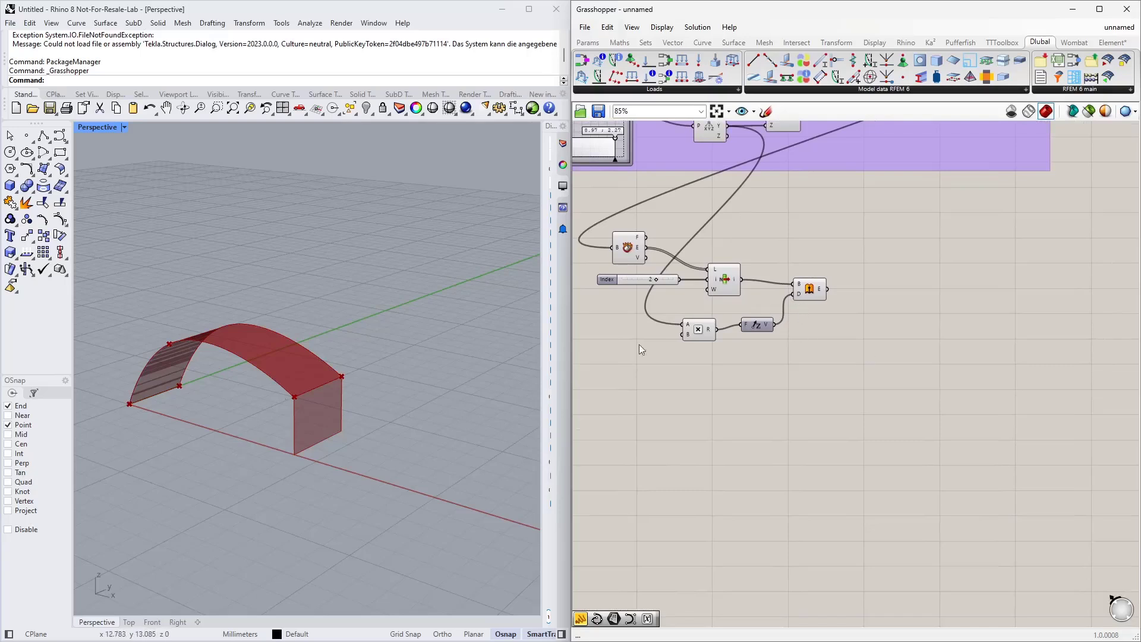
right_drag(750, 389, 784, 359)
double_click(767, 351)
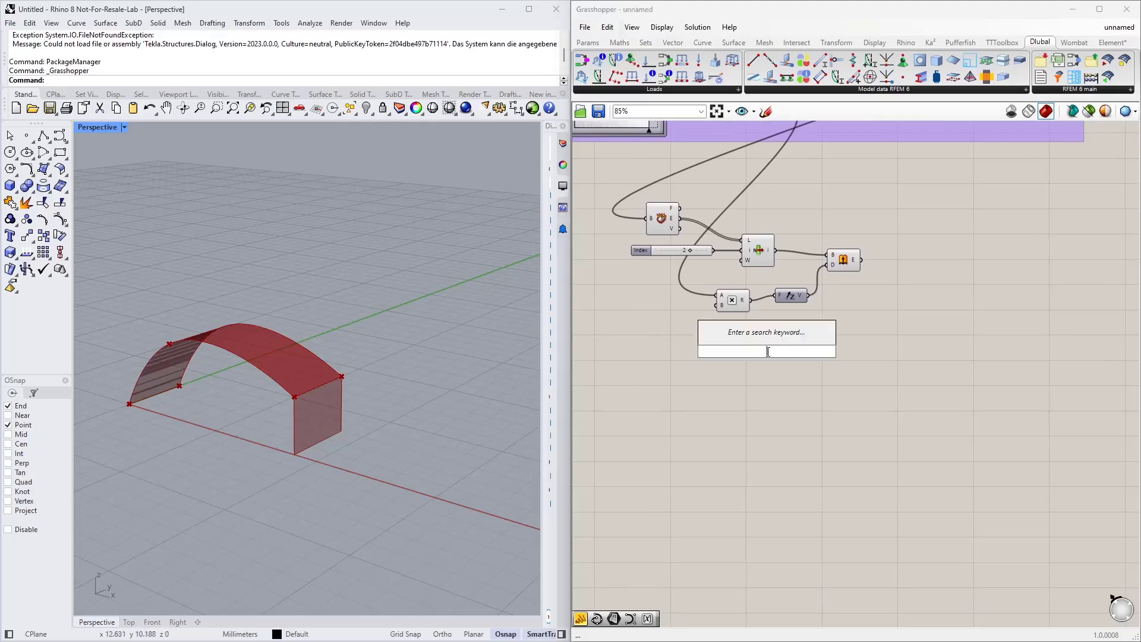
text(interpolate)
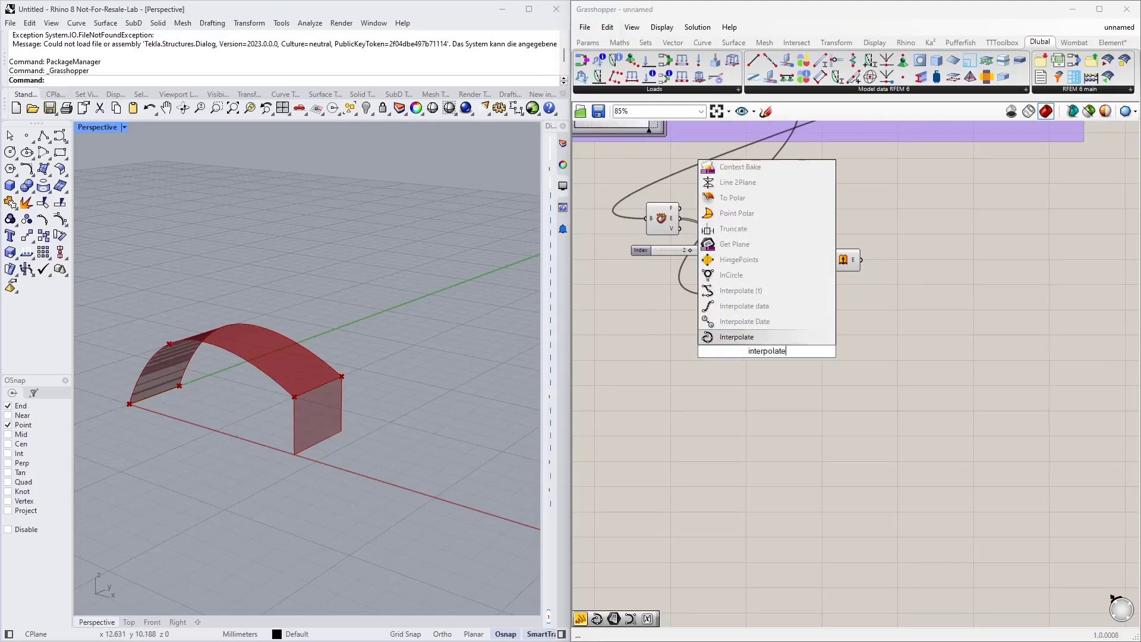
key(Return)
drag(768, 356, 775, 419)
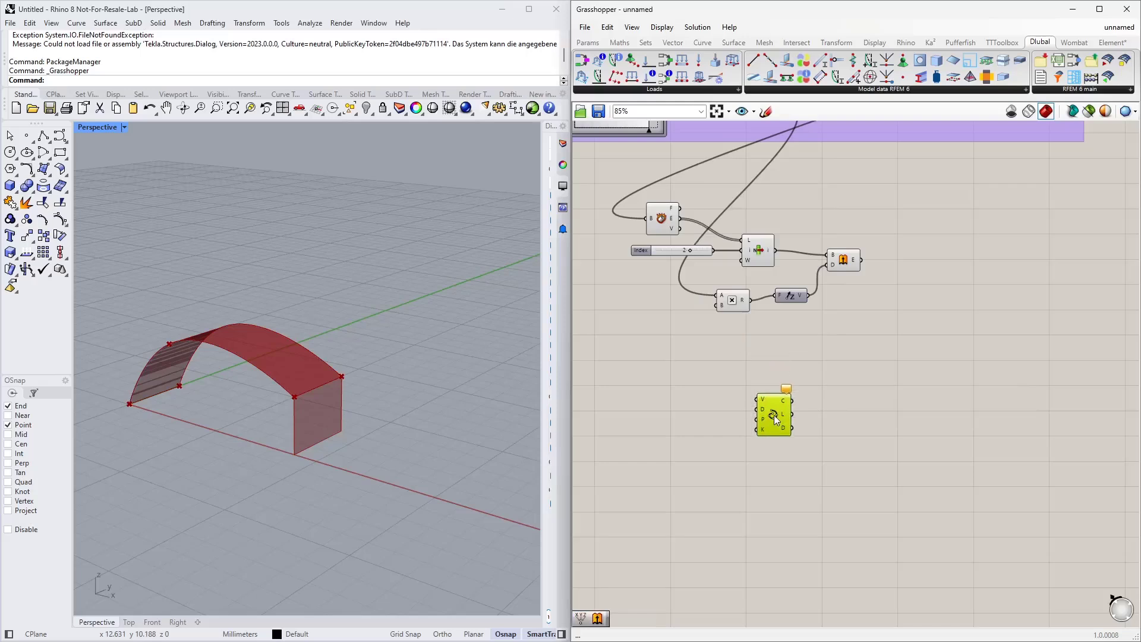
Step: Add a Construct Point component and duplicate it into three stacked copies beside the Interpolate component
double_click(718, 420)
text(construct poi)
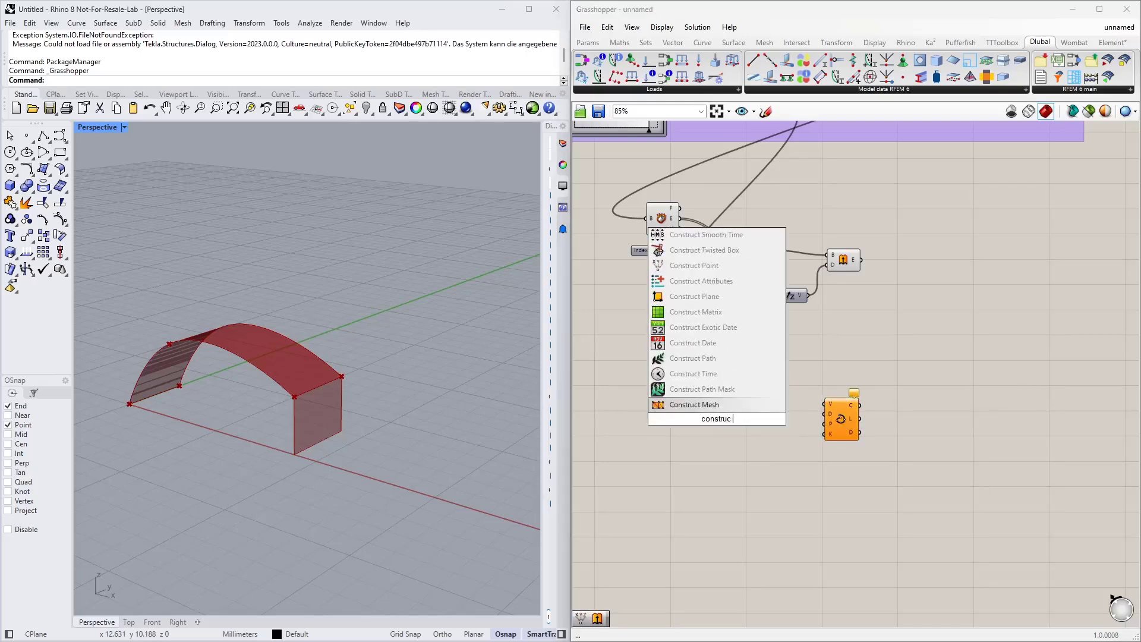
key(Return)
drag(717, 419, 669, 388)
key(ctrl+c)
key(ctrl+v)
key(ctrl+v)
click(699, 387)
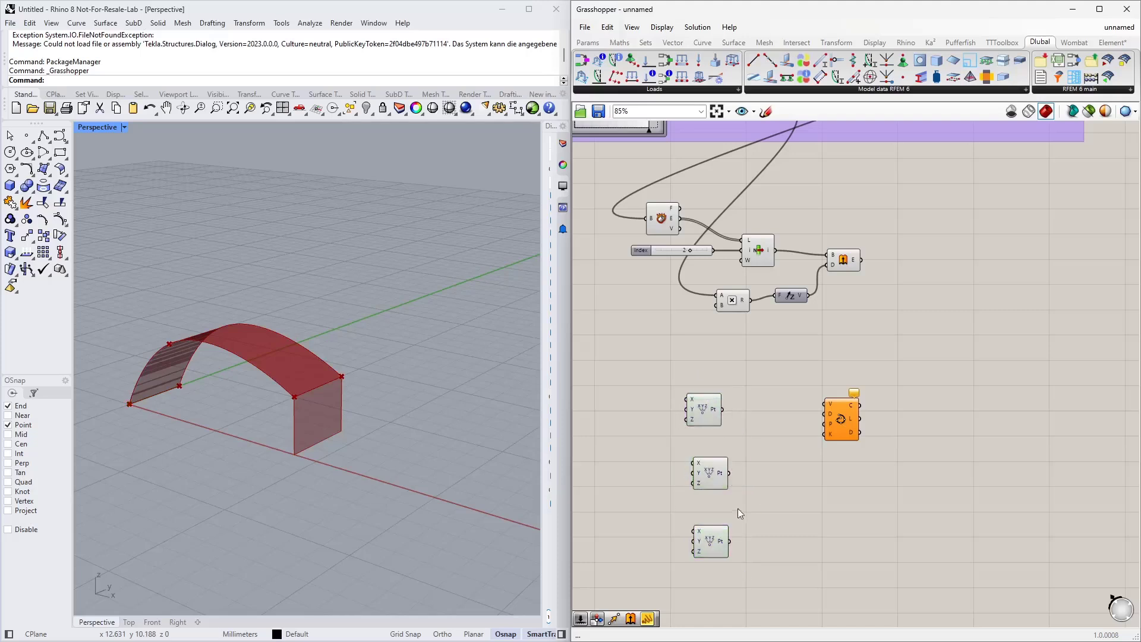
drag(754, 563, 701, 379)
click(707, 387)
click(851, 430)
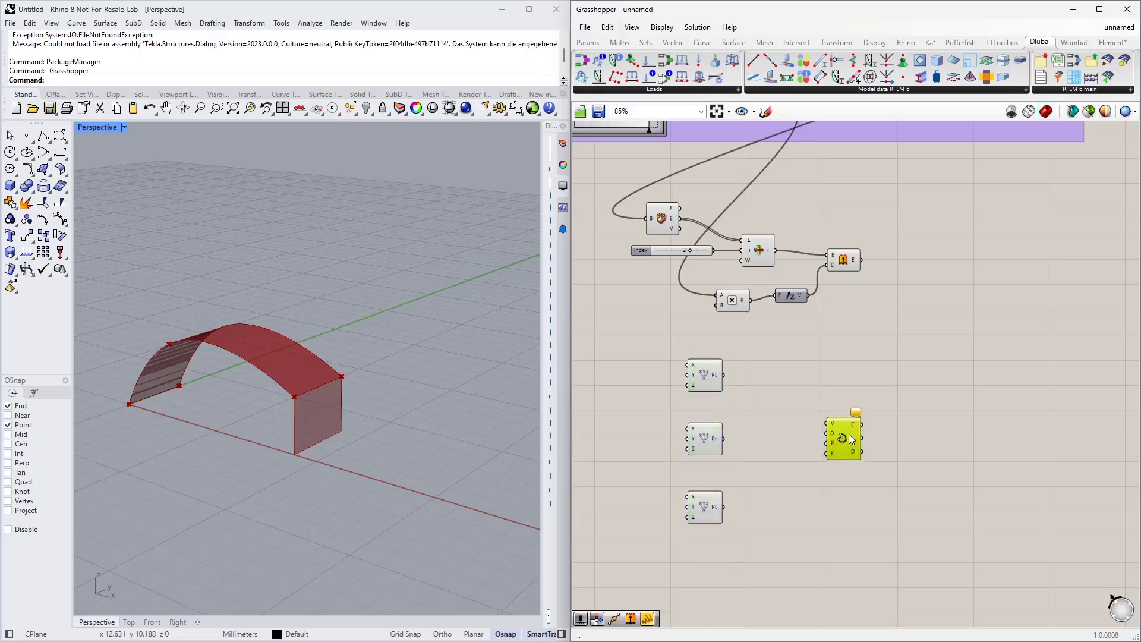
click(779, 434)
Step: Connect the deconstructed arch point's X output to the X inputs of all three Construct Point components
right_drag(632, 413, 692, 400)
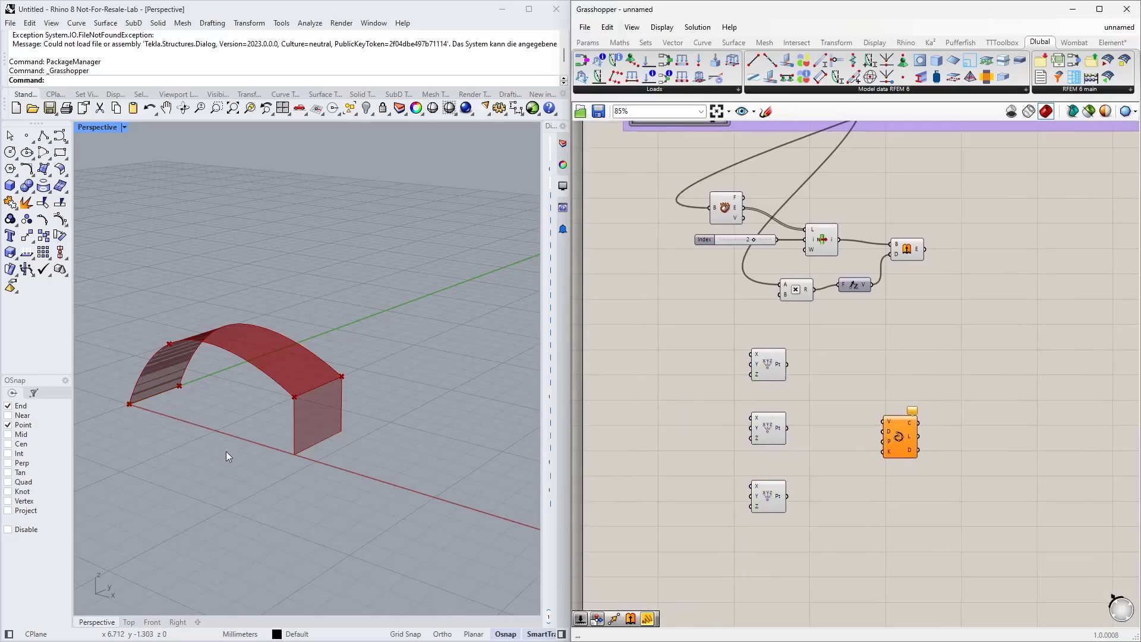
right_drag(226, 451, 268, 445)
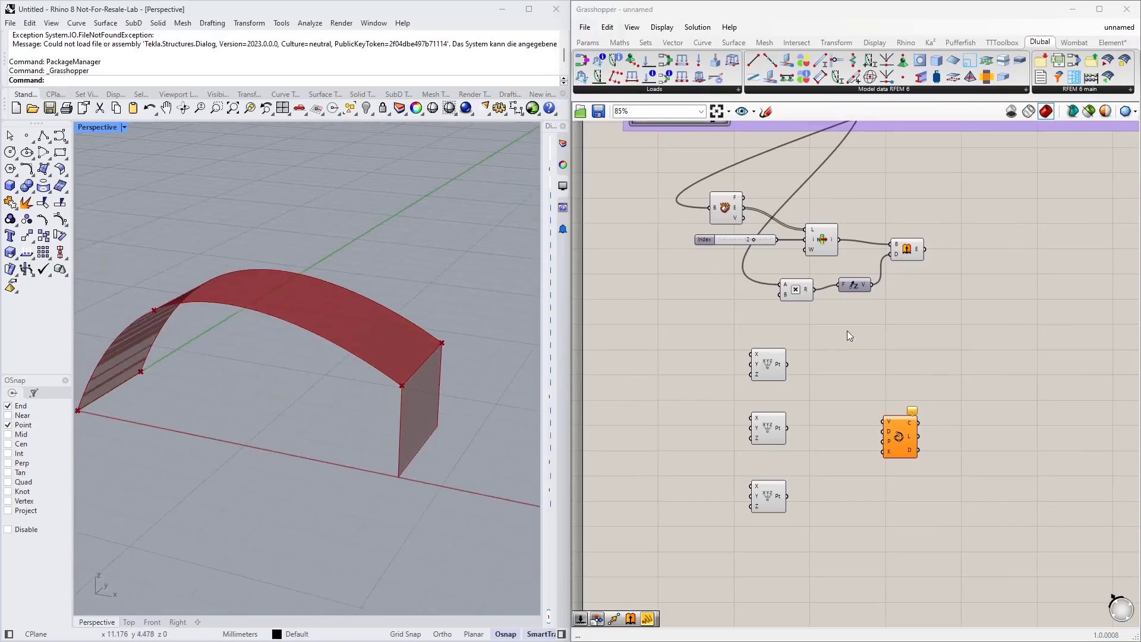
right_drag(847, 330, 812, 363)
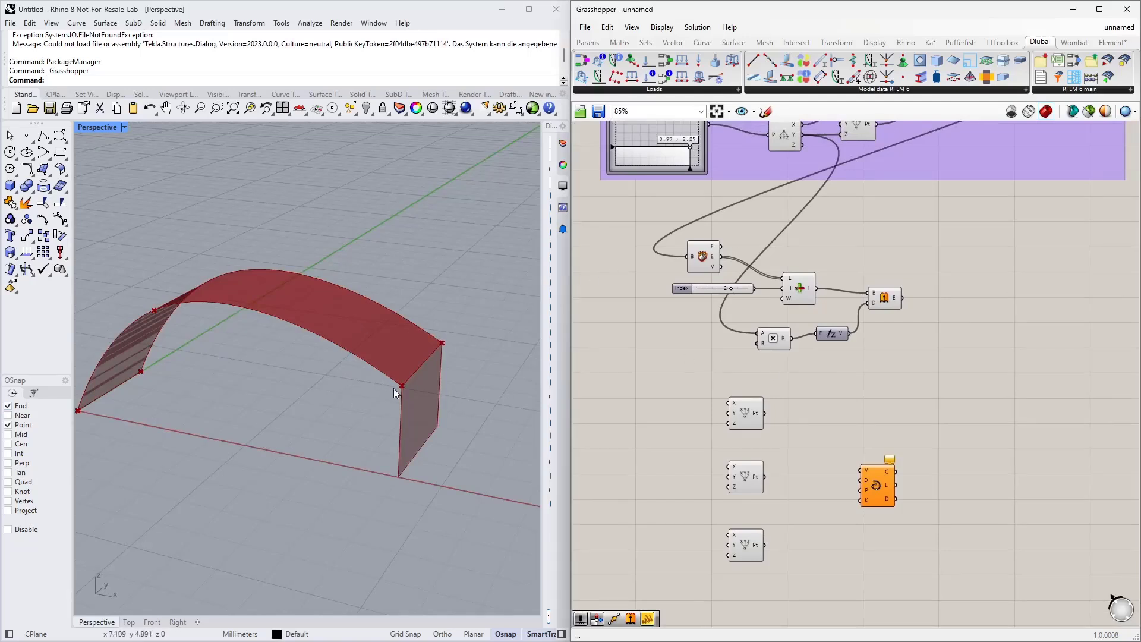
scroll(676, 362, down, 3)
right_drag(673, 284, 704, 283)
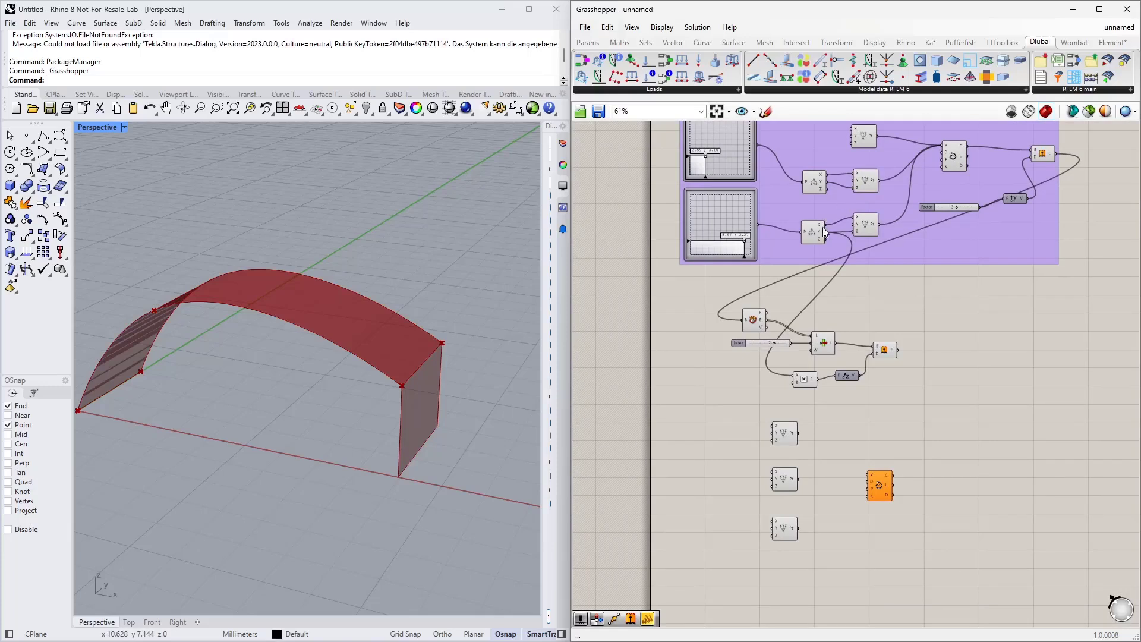
drag(826, 223, 773, 423)
drag(825, 223, 772, 466)
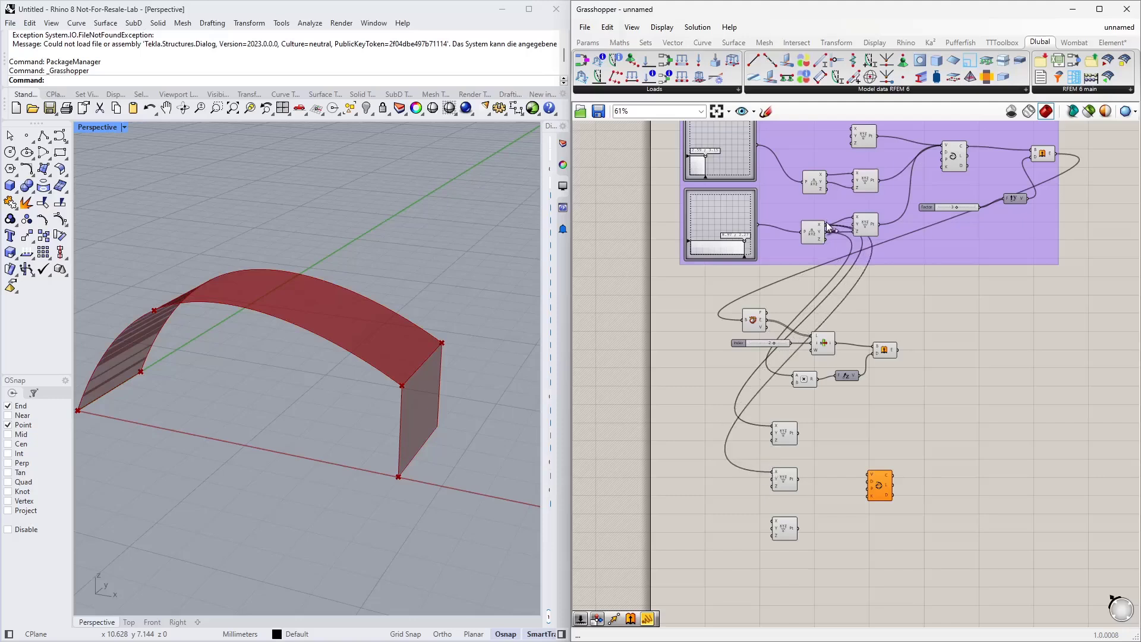
drag(826, 224, 774, 521)
right_drag(774, 519, 768, 447)
Step: Add a number slider ranging from 0 to 2 and switch its type to floating point
right_drag(433, 425, 384, 425)
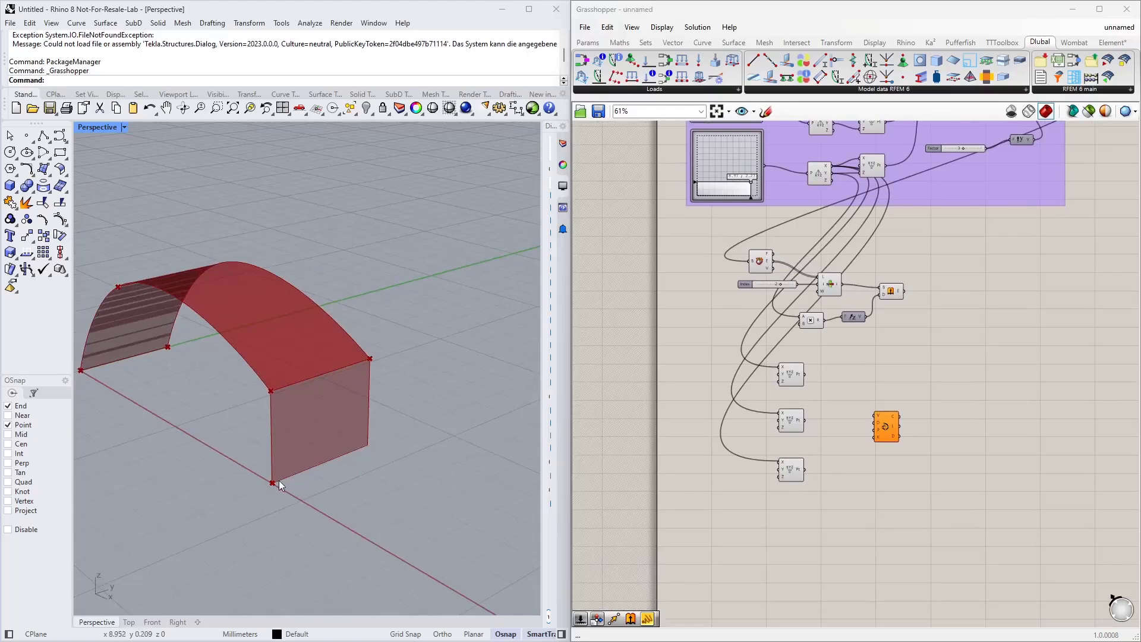
scroll(761, 397, up, 3)
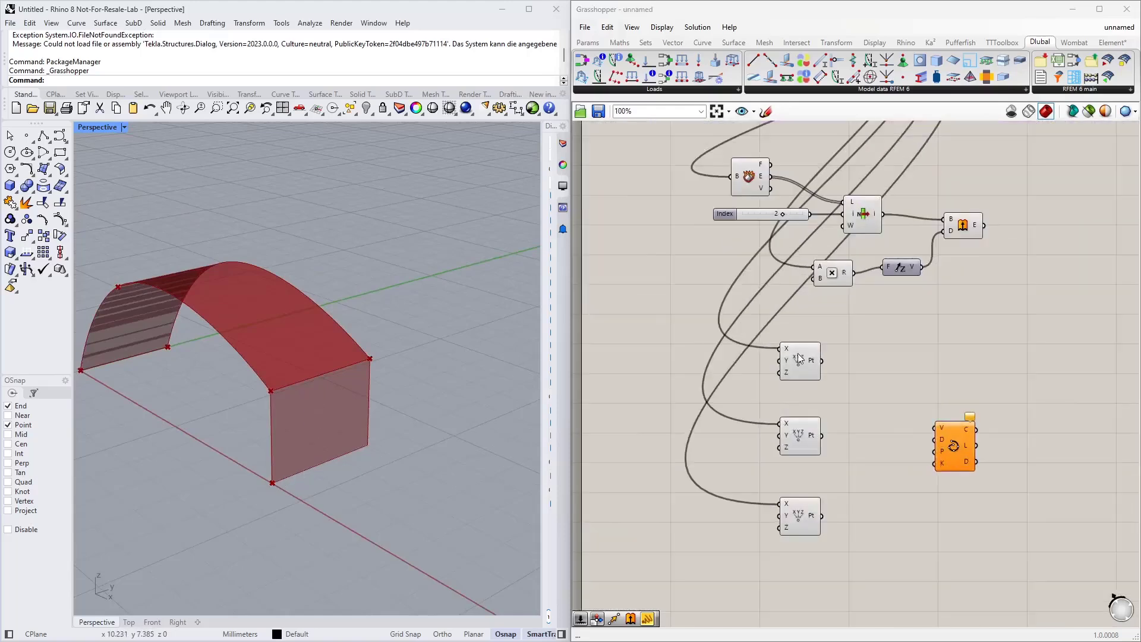
click(800, 360)
scroll(278, 475, up, 5)
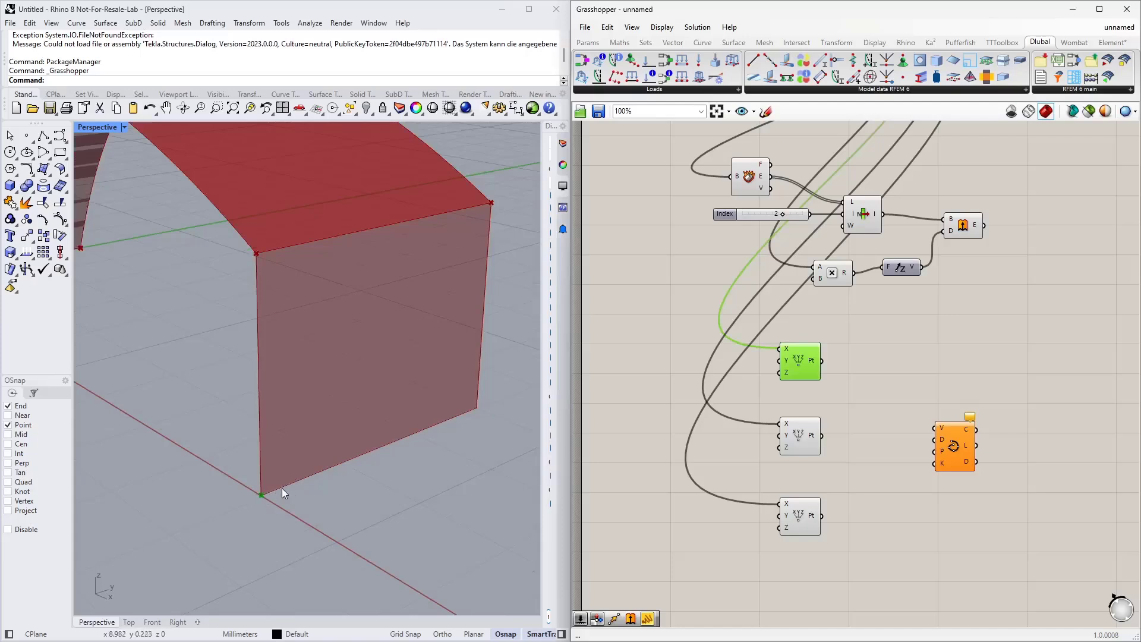
double_click(615, 354)
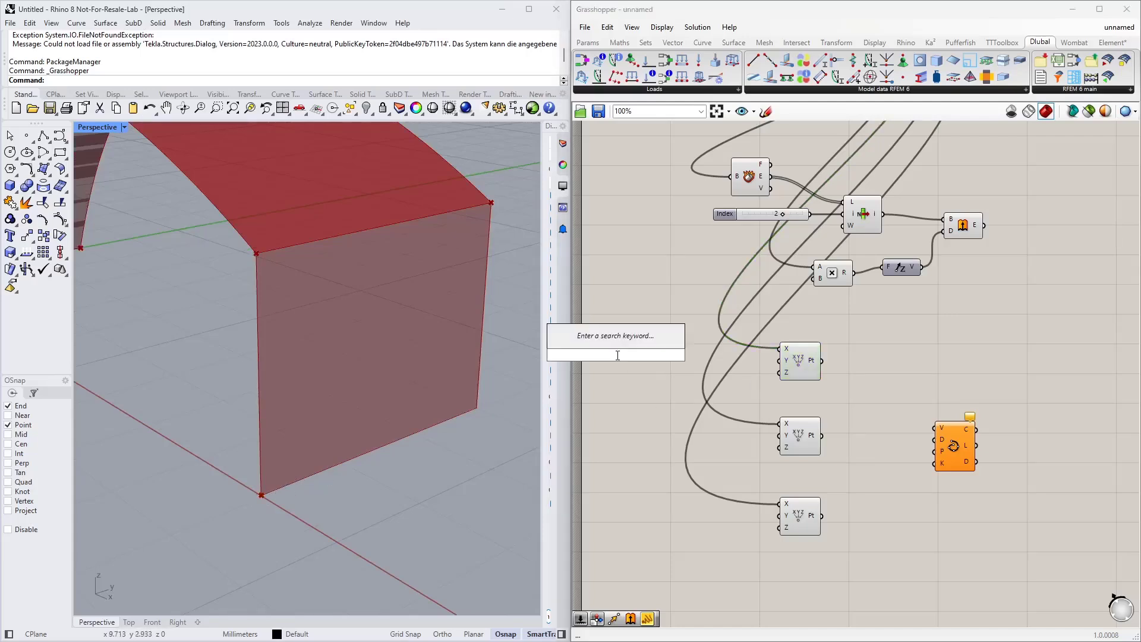
text(0<2)
key(Return)
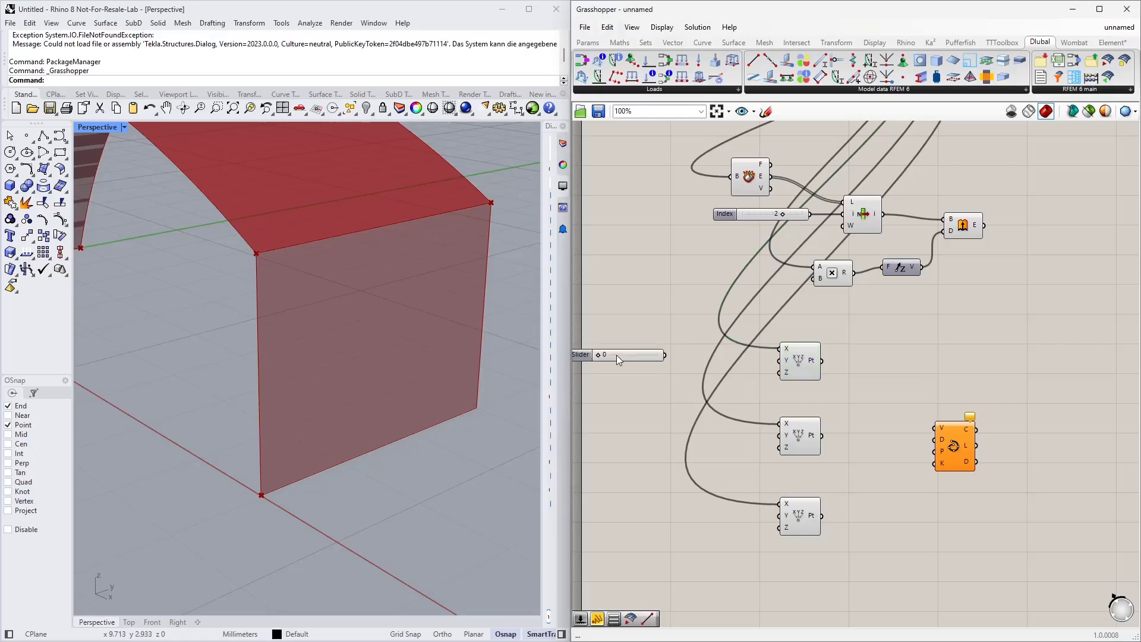
scroll(616, 355, up, 1)
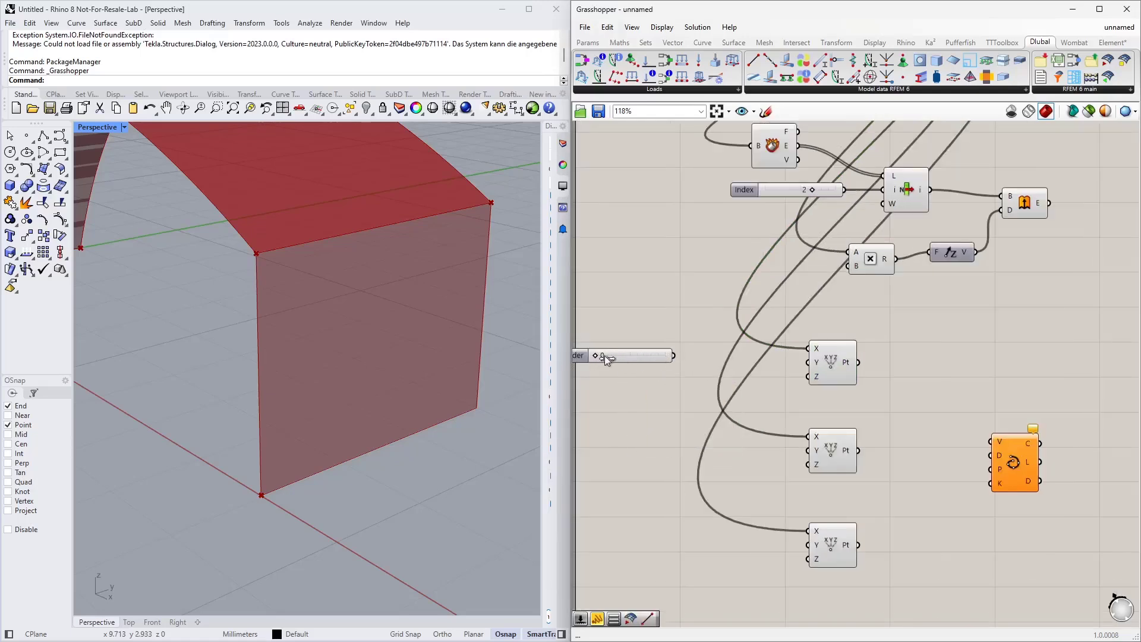
right_click(643, 357)
mouse_move(698, 393)
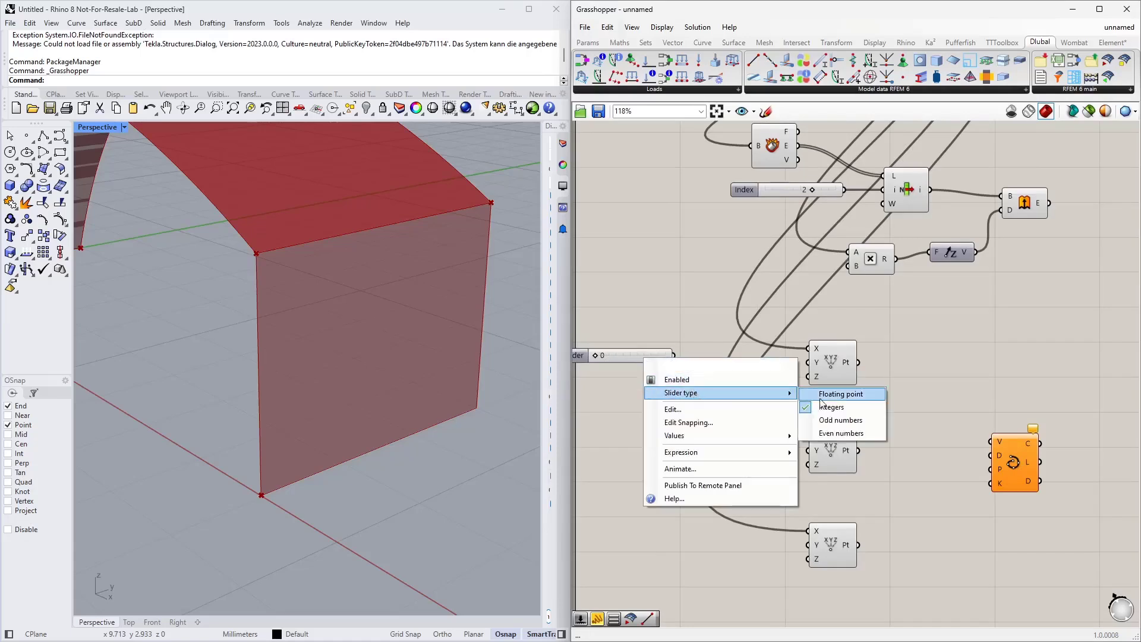
click(840, 394)
Step: Set the Y coordinate slider to about 0.289 and connect it to the first Construct Point's Y input
drag(633, 352, 655, 351)
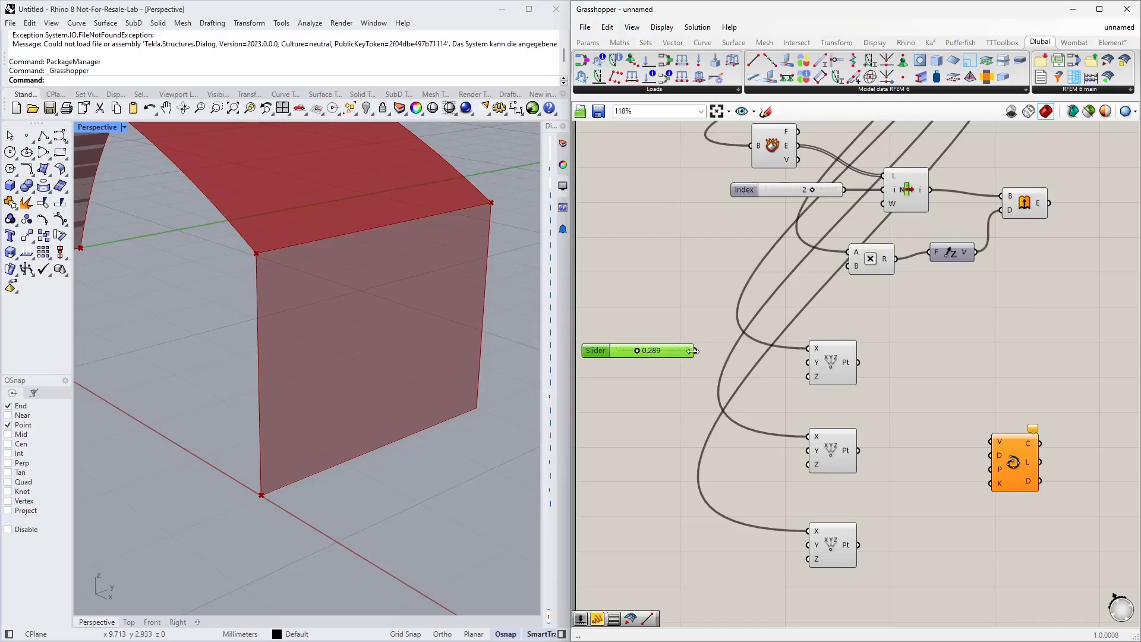
drag(694, 351, 808, 362)
scroll(746, 376, down, 2)
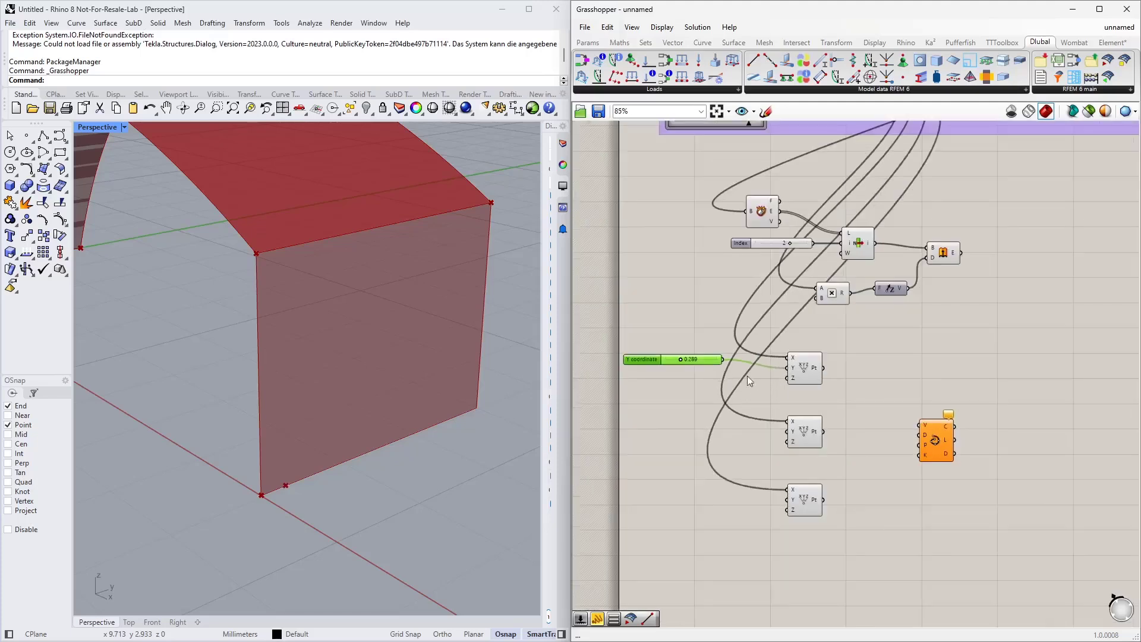
scroll(747, 376, up, 1)
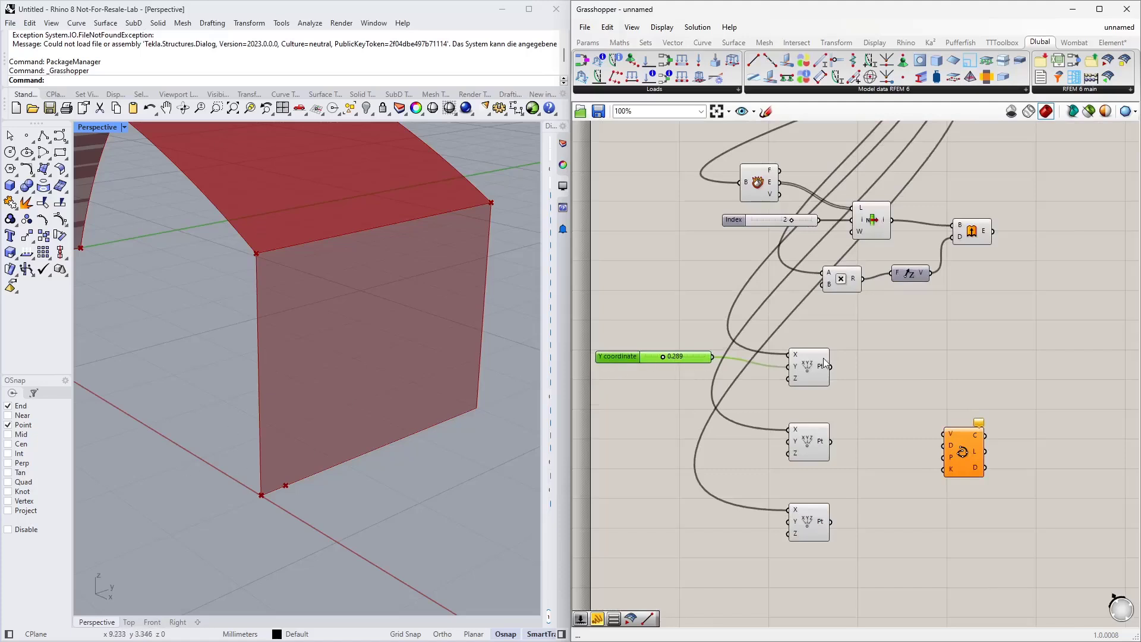
Step: Adjust the Y coordinate slider to about 0.279 and reposition it beside the first Construct Point
click(811, 375)
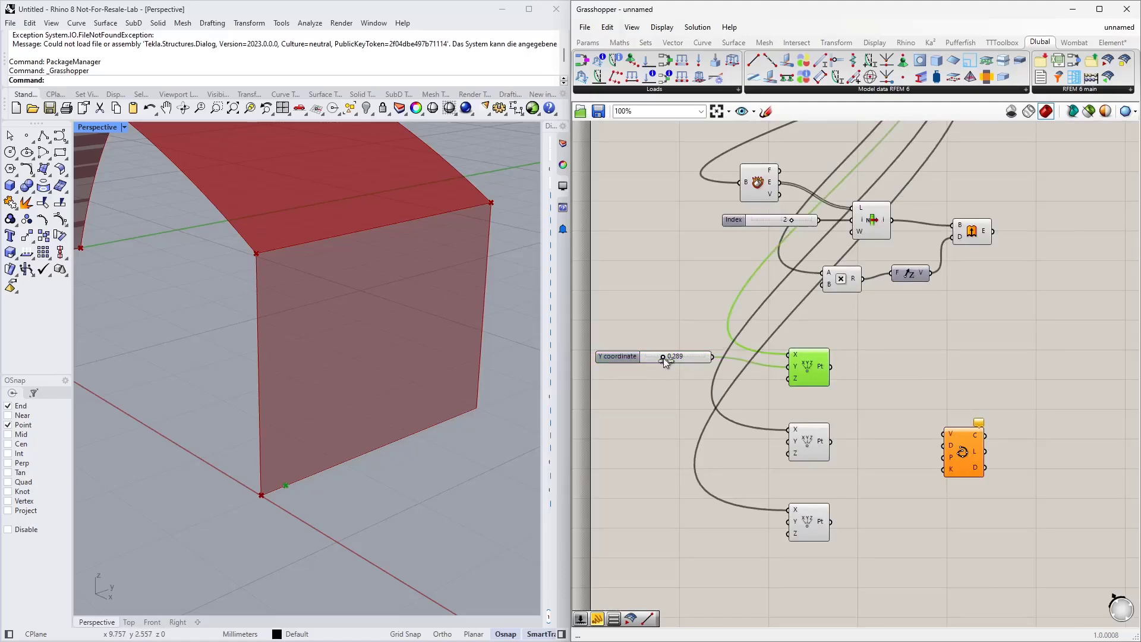
drag(657, 359, 660, 359)
right_drag(636, 411, 693, 303)
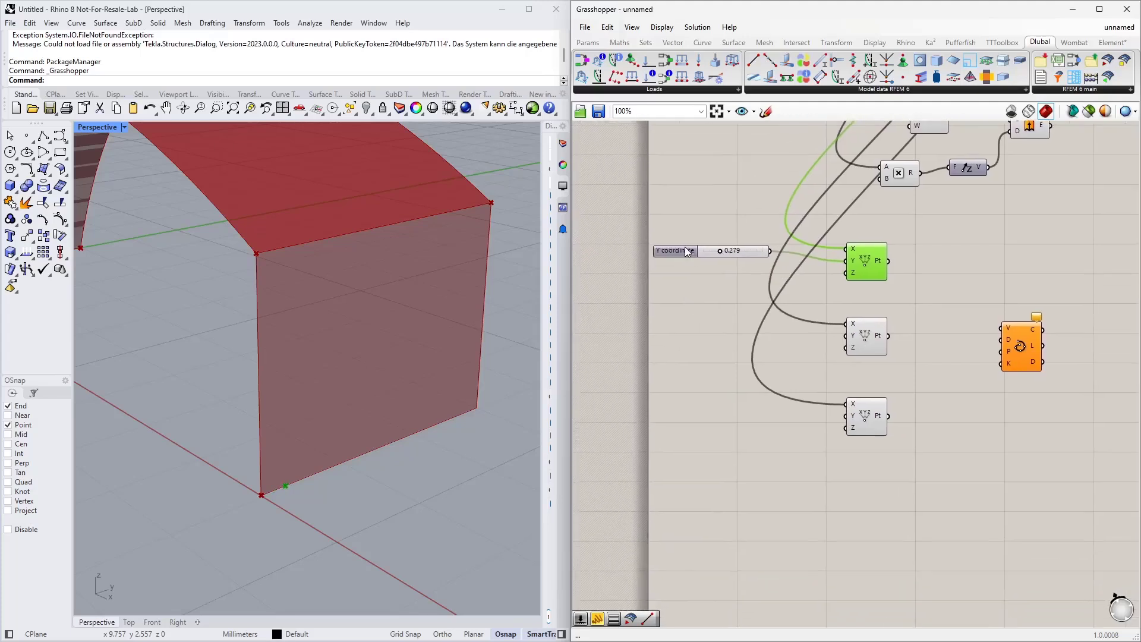
drag(678, 249, 680, 261)
click(734, 340)
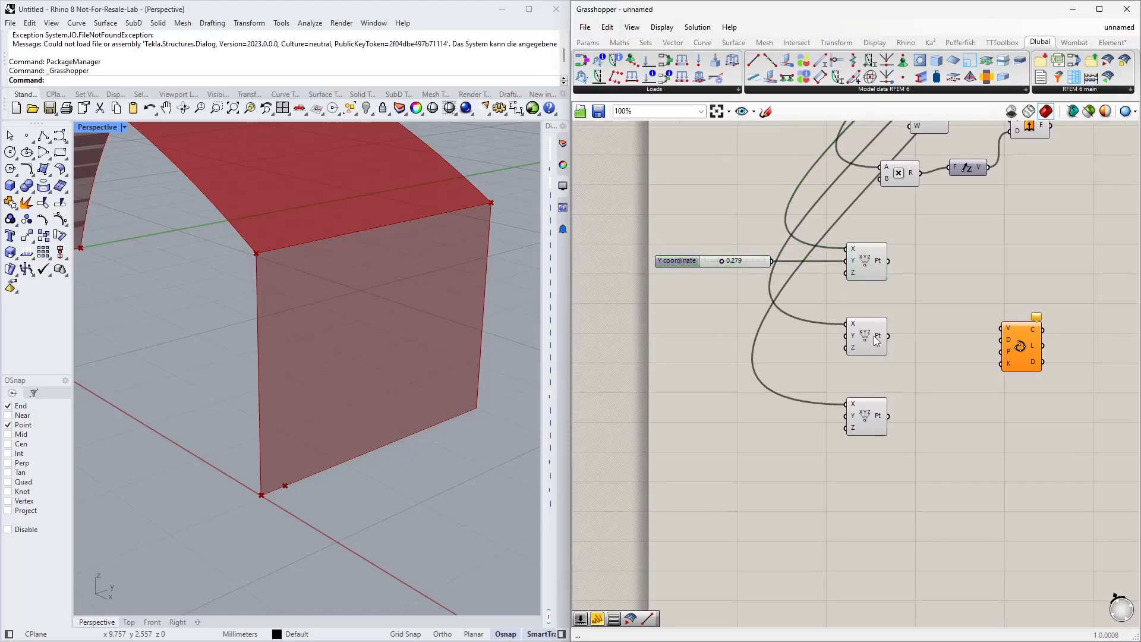
right_drag(921, 278, 827, 361)
scroll(745, 454, down, 1)
scroll(875, 391, down, 2)
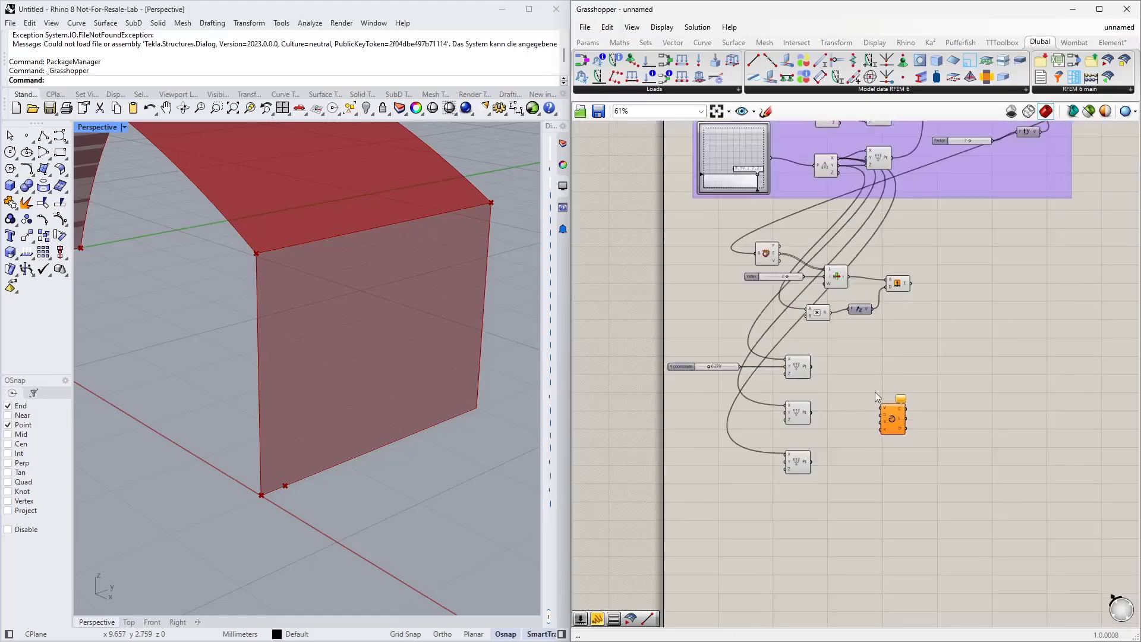
Step: Add a Division component dividing the Factor slider's value by 2 and feed its result into the middle Construct Point's Y input
right_drag(930, 291, 879, 414)
scroll(912, 333, up, 2)
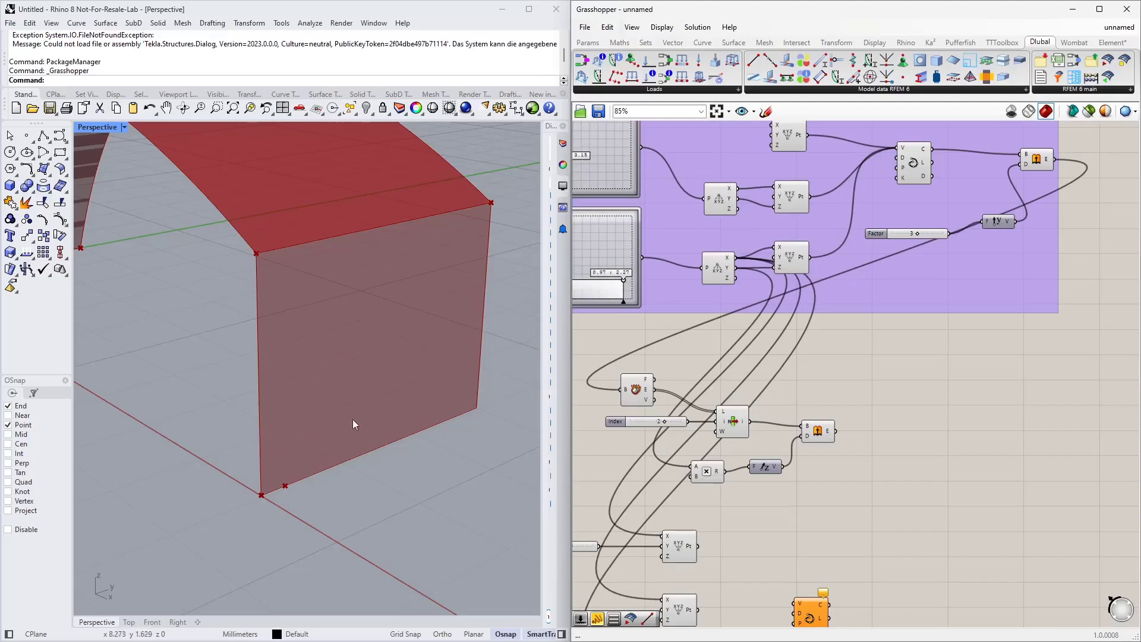
double_click(883, 355)
text(/2)
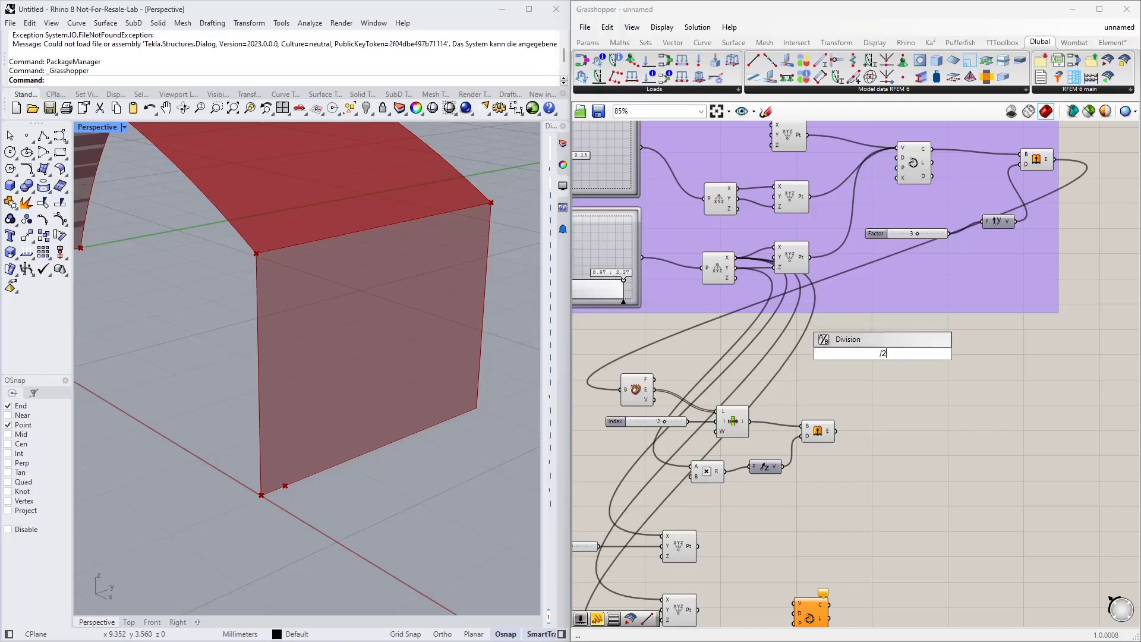
key(Return)
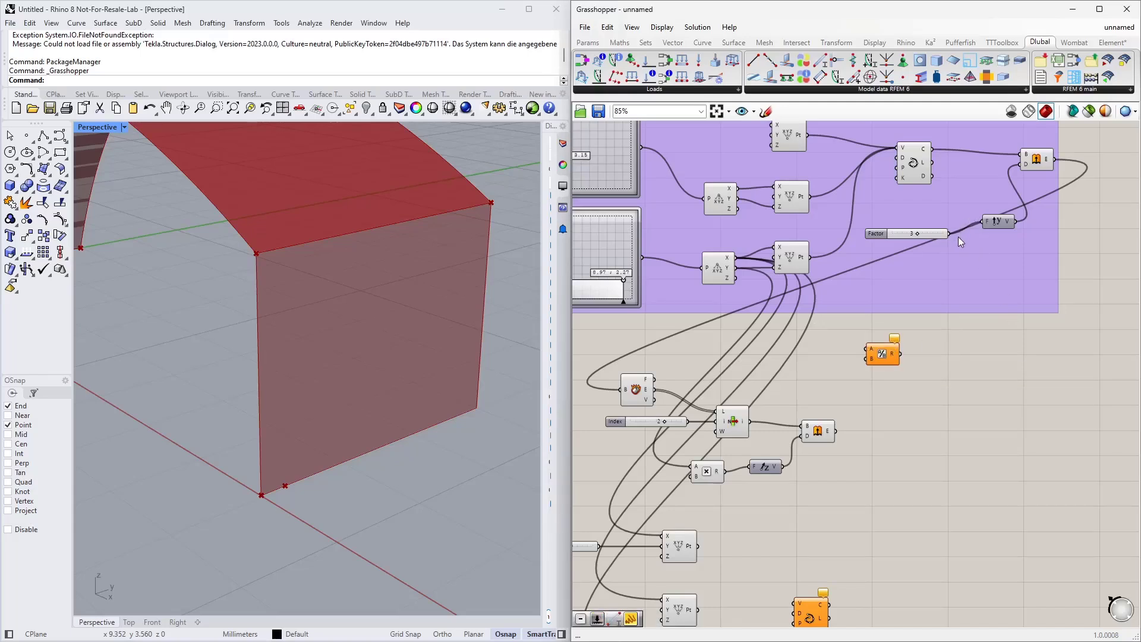
drag(950, 234, 868, 350)
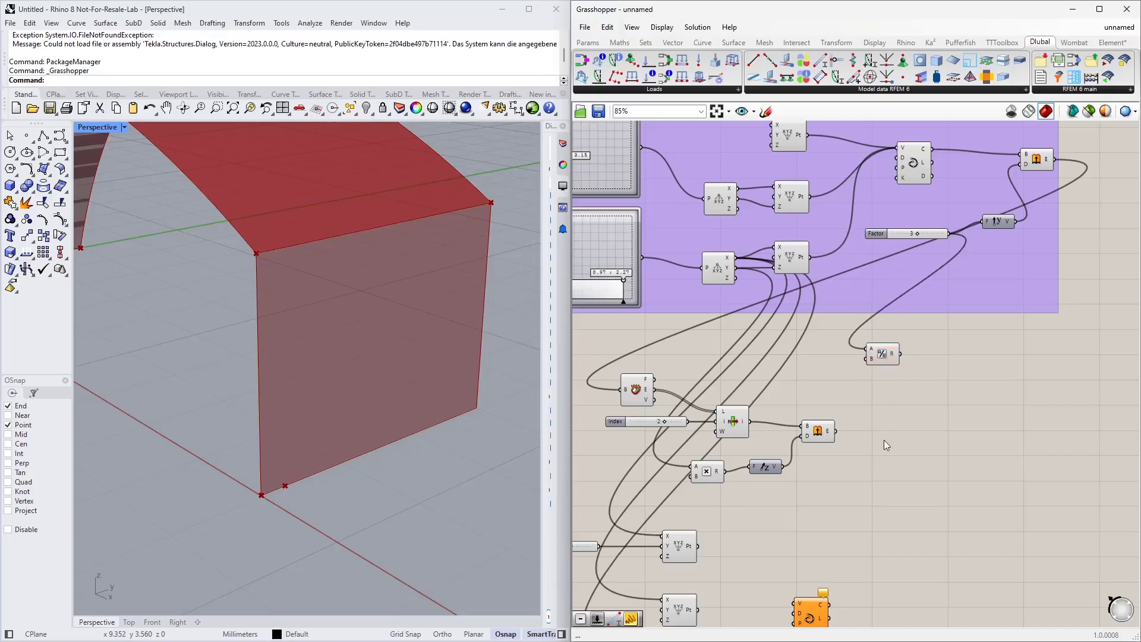
right_drag(884, 361, 944, 227)
drag(944, 227, 722, 476)
right_drag(581, 541, 659, 461)
Step: Add a number slider ranging from 1 to 4 and connect it to the middle Construct Point's Z input
double_click(654, 423)
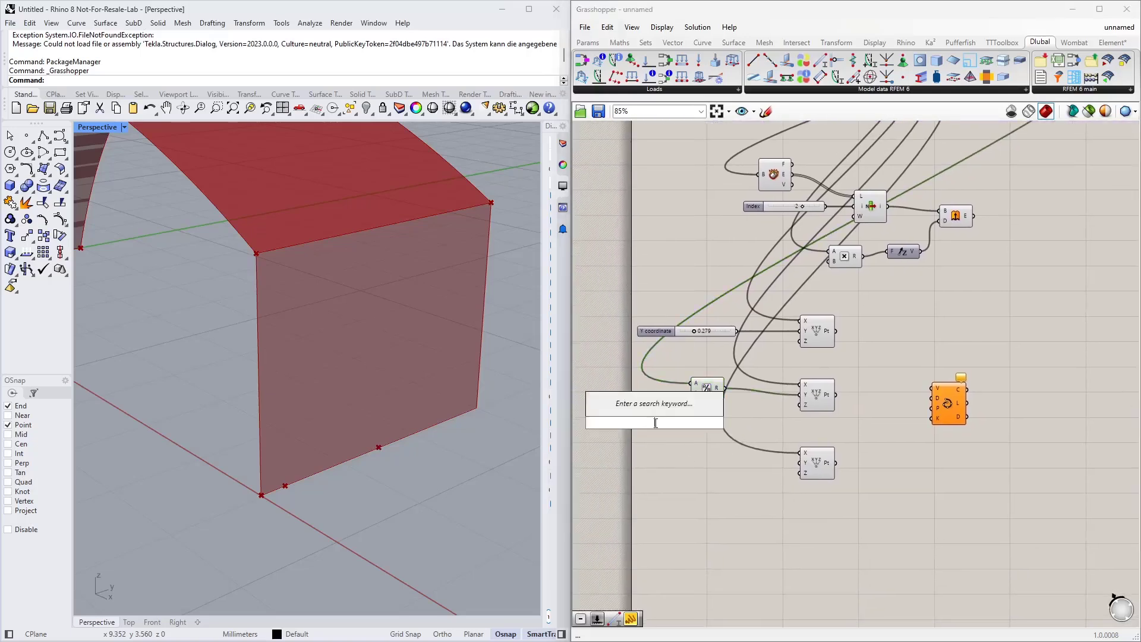
text(1<)
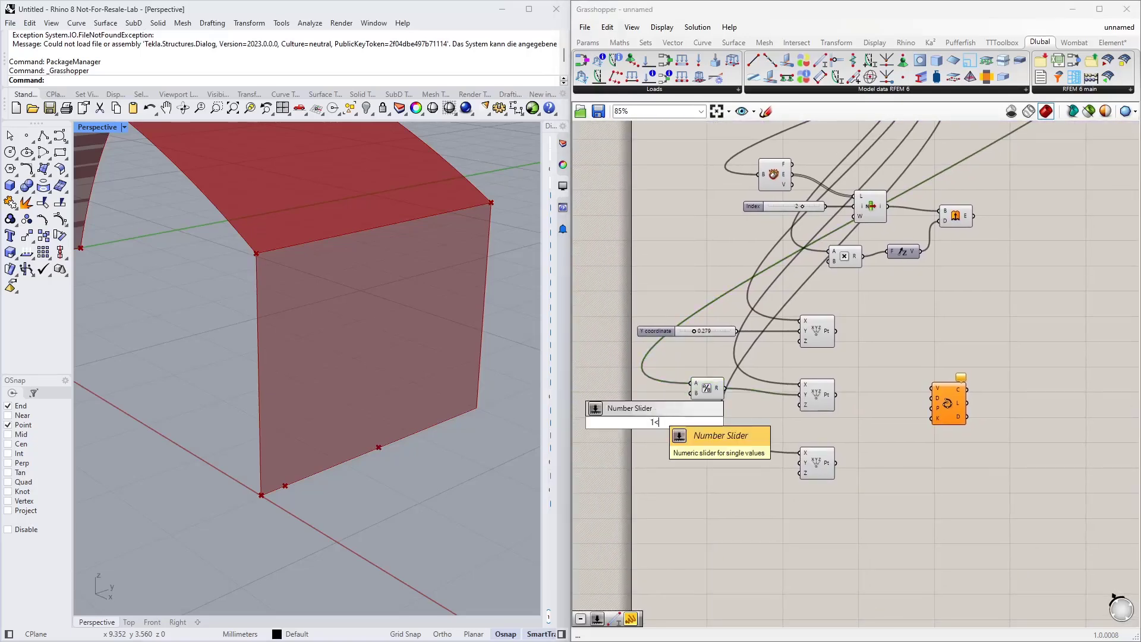
text(4)
key(Return)
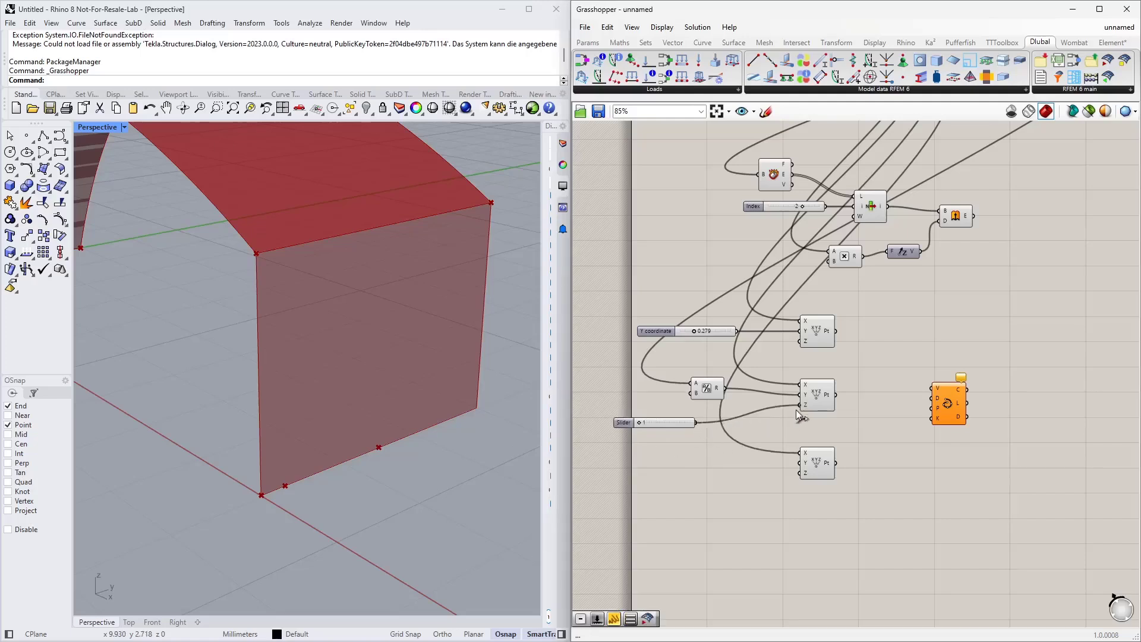
drag(797, 409, 798, 407)
drag(661, 423, 676, 424)
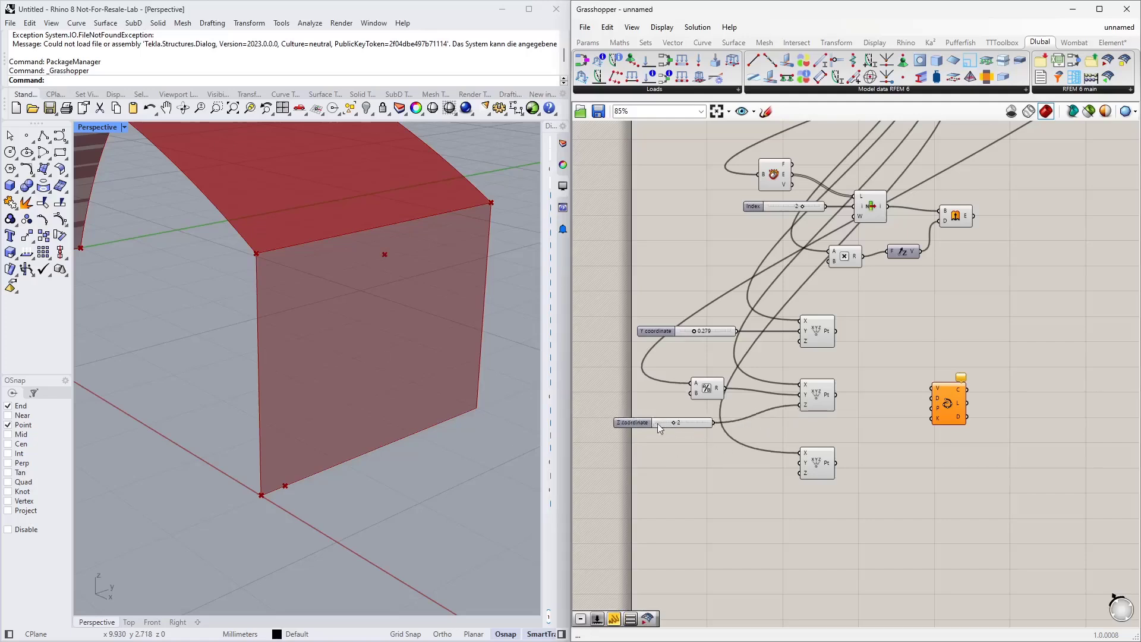
Step: Switch the Z coordinate slider to floating point and set it to about 1.788
right_click(635, 424)
mouse_move(737, 459)
click(811, 460)
drag(698, 425, 704, 416)
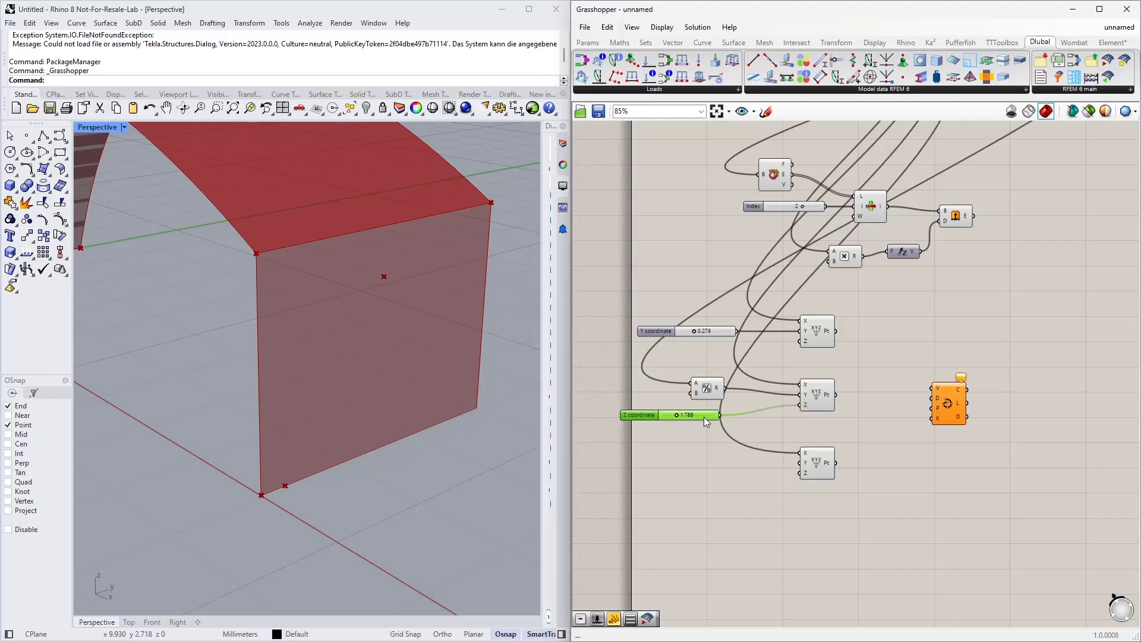
right_drag(795, 412, 775, 349)
right_drag(460, 429, 400, 441)
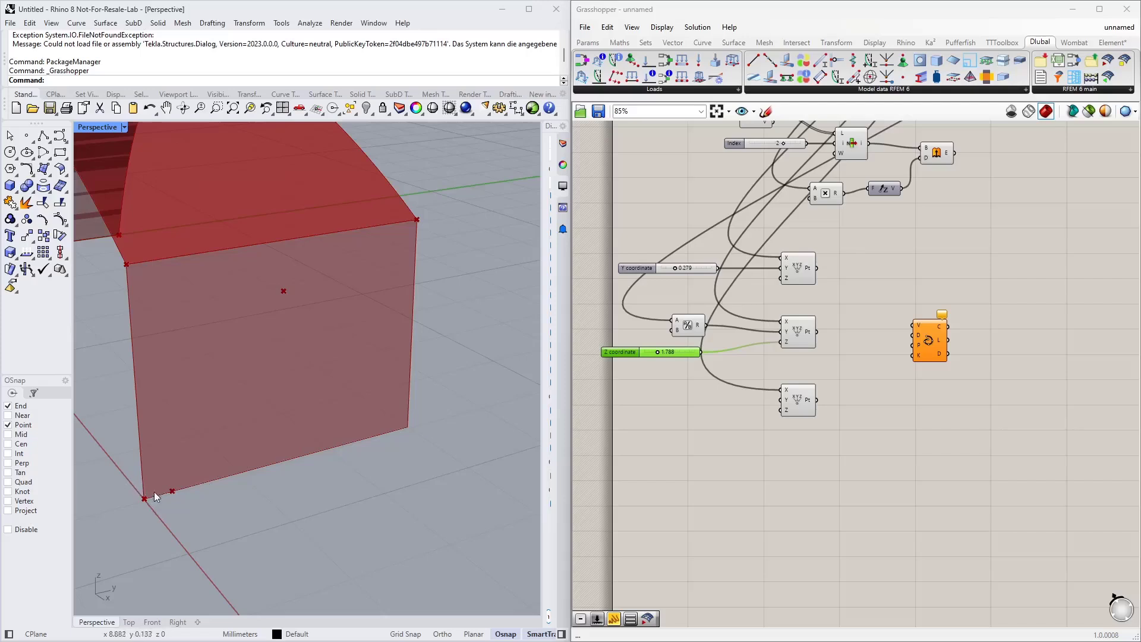
Step: Add a Subtraction component and connect the Factor slider to its A input
right_drag(901, 291, 871, 390)
right_drag(1007, 286, 939, 381)
double_click(939, 382)
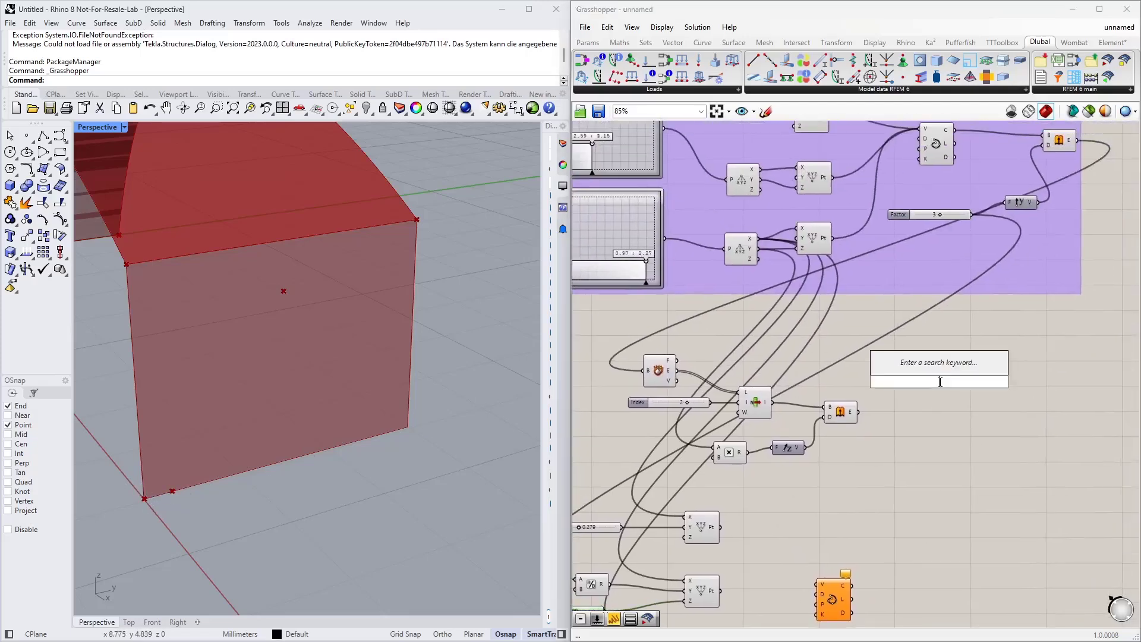
text(-)
key(Return)
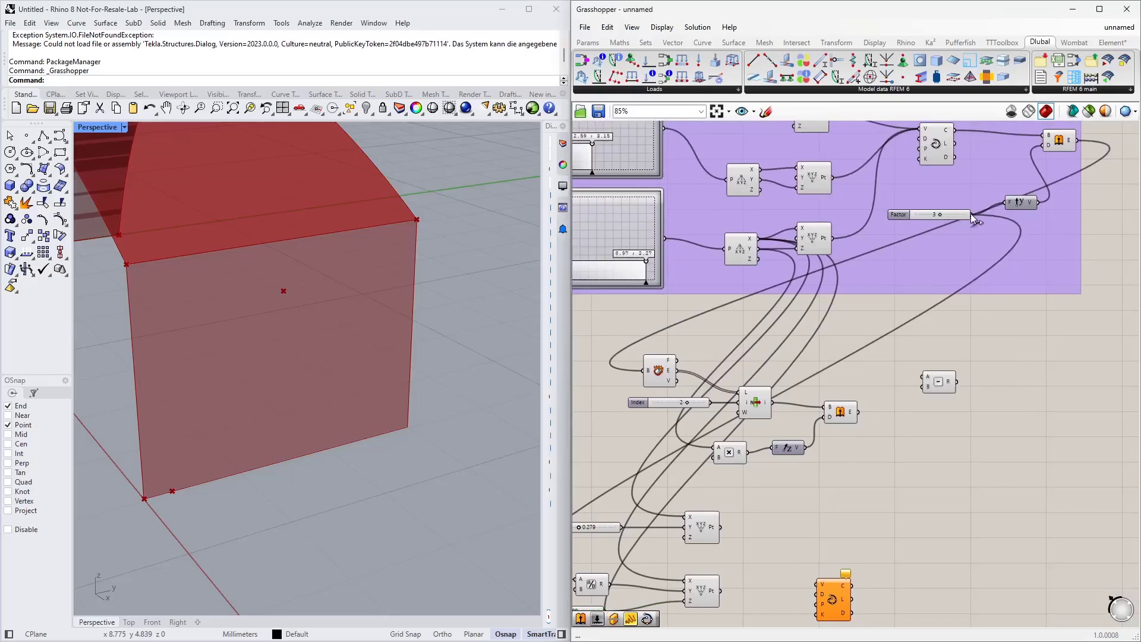
drag(971, 213, 921, 377)
Step: Connect the Y coordinate slider to the Subtraction's B input and its result to the third Construct Point's Y input
right_drag(914, 473, 1039, 245)
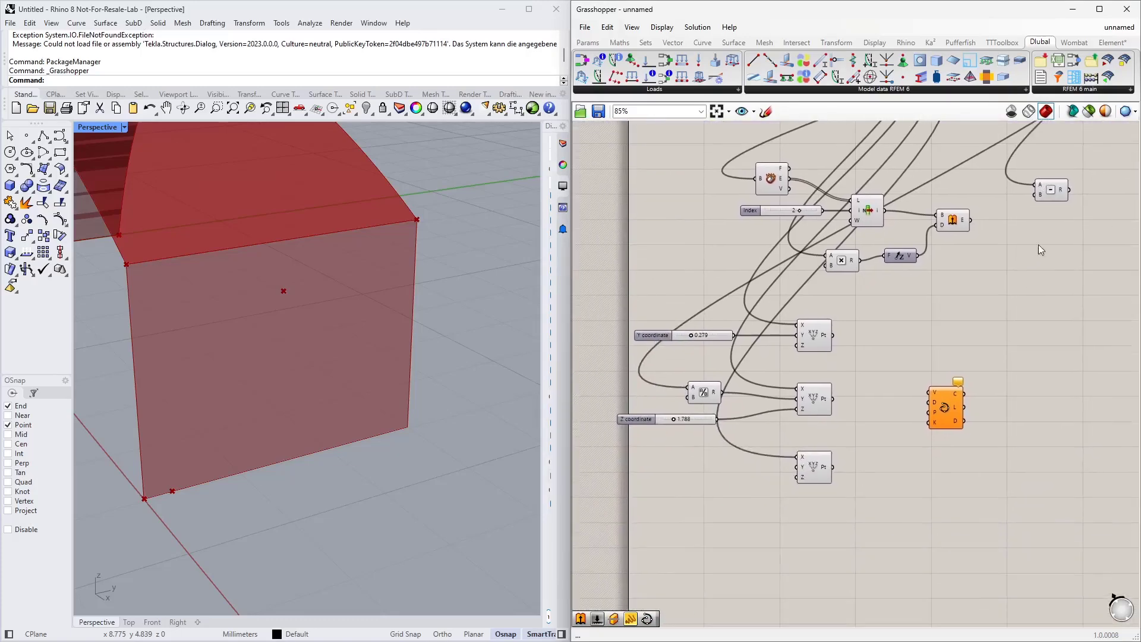
drag(1045, 189, 713, 474)
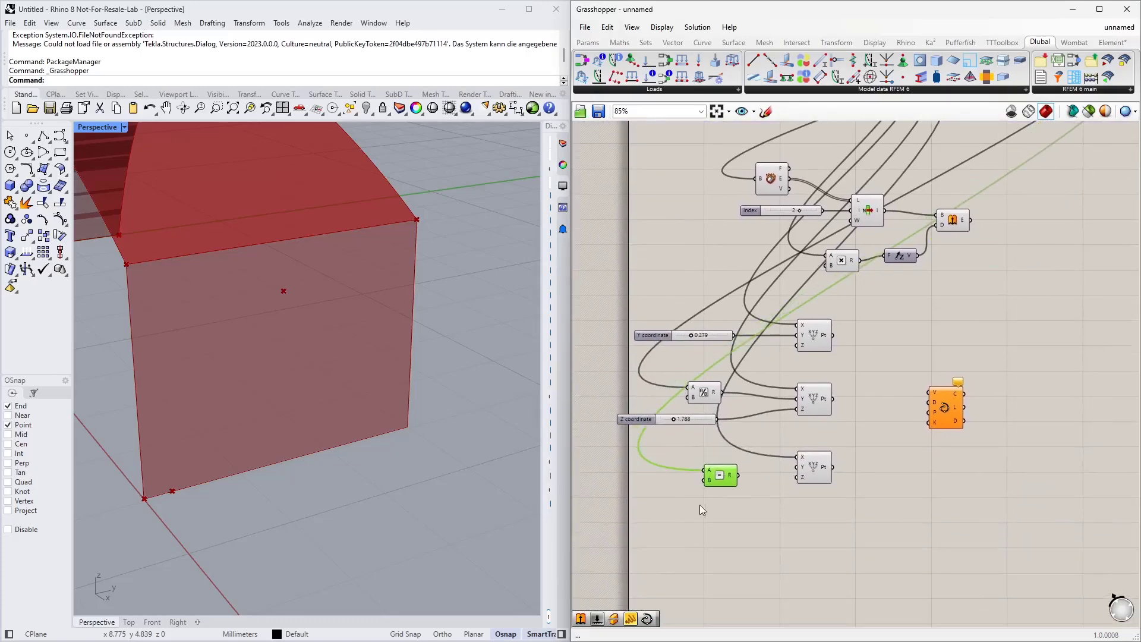
right_drag(700, 505, 755, 464)
scroll(737, 421, up, 3)
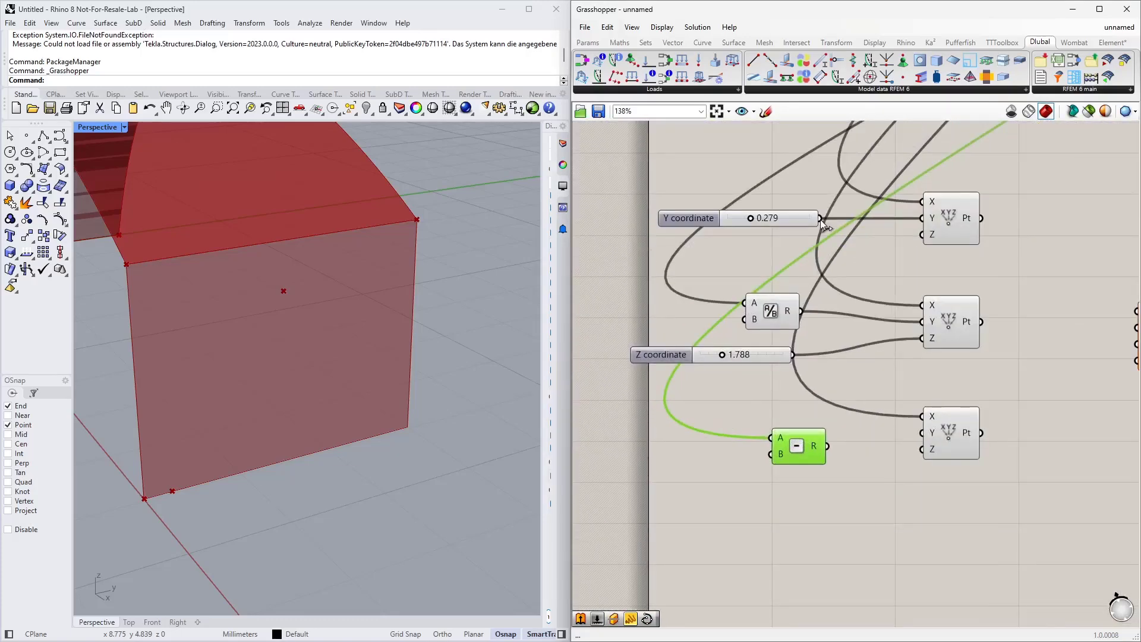
drag(820, 218, 771, 454)
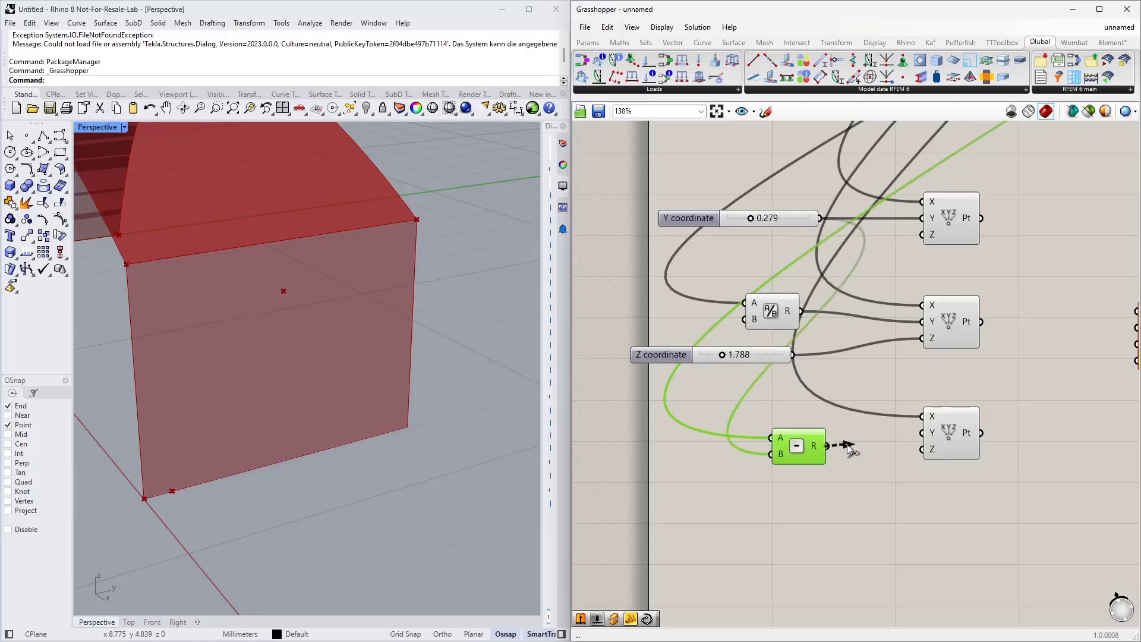
drag(847, 444, 922, 433)
drag(806, 450, 828, 441)
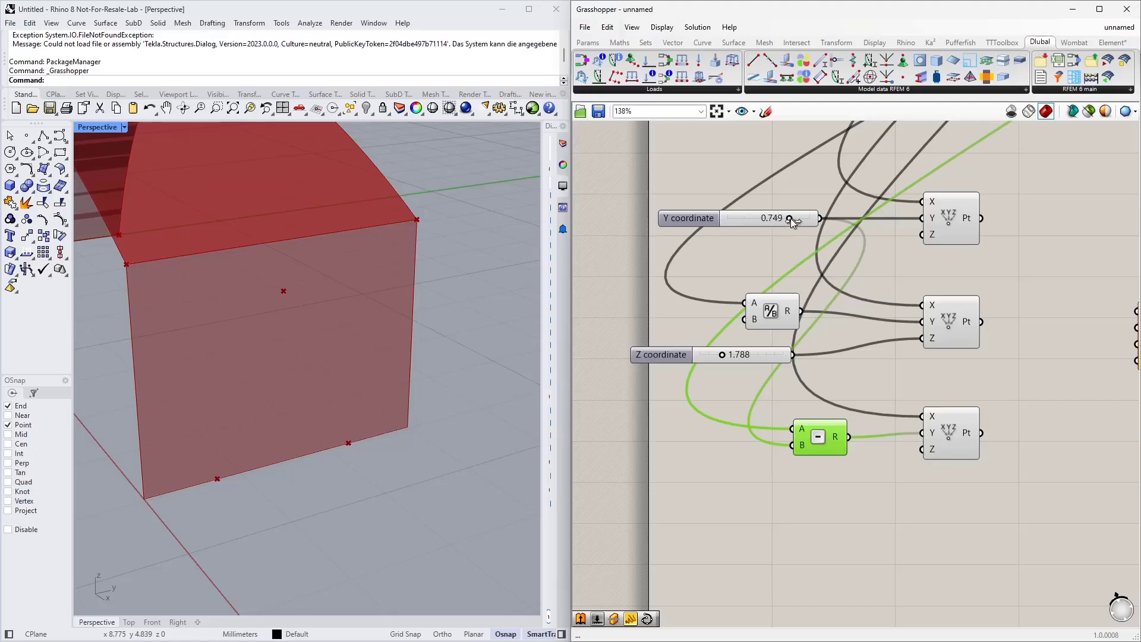
Step: Set the Y coordinate slider to about 0.228
drag(791, 218, 747, 227)
right_drag(744, 434, 731, 377)
right_drag(849, 458, 774, 492)
scroll(774, 493, down, 2)
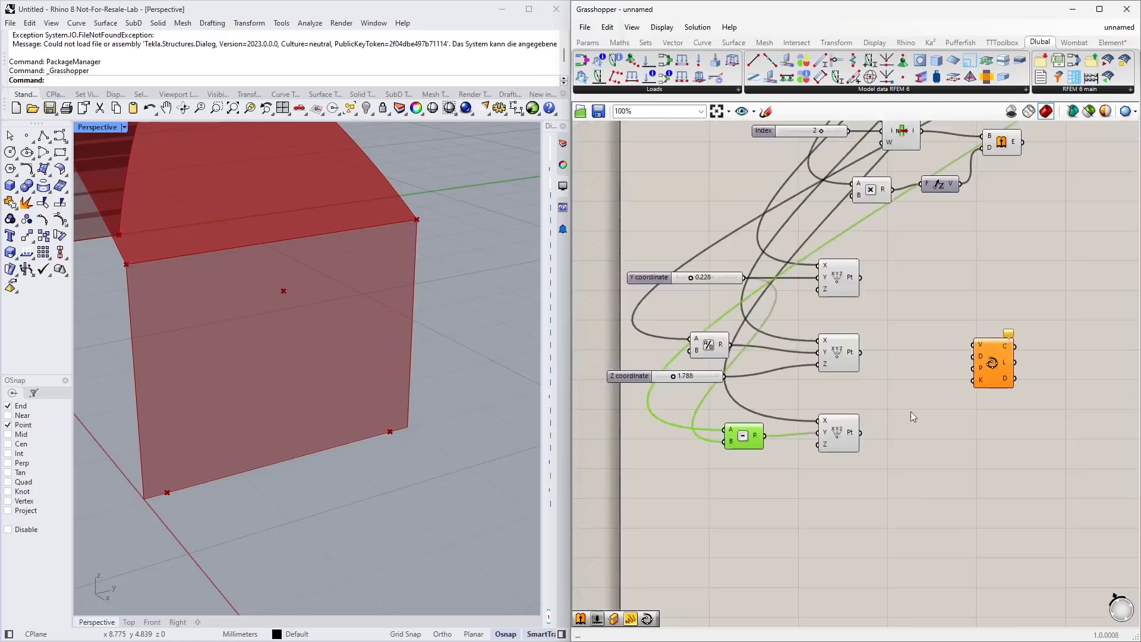
Step: Connect all three constructed points to the Interpolate curve component's vertices input
right_drag(910, 411, 873, 406)
drag(823, 272, 936, 340)
drag(824, 347, 937, 340)
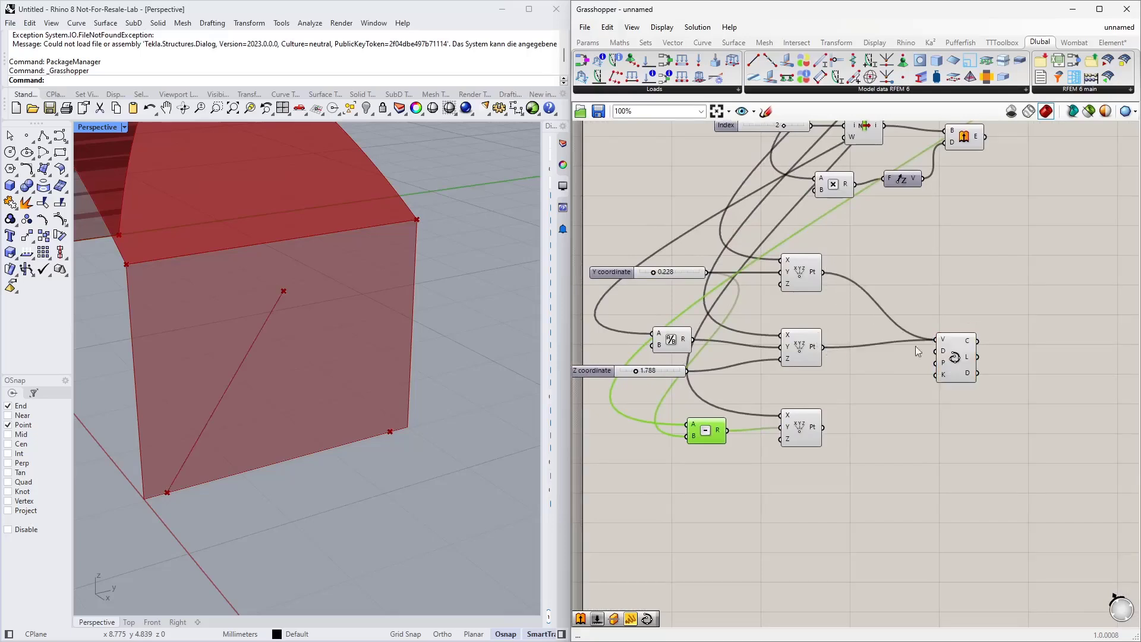
drag(824, 426, 939, 340)
mouse_move(281, 358)
right_down()
mouse_move(314, 342)
mouse_move(283, 354)
right_up()
scroll(283, 354, down, 3)
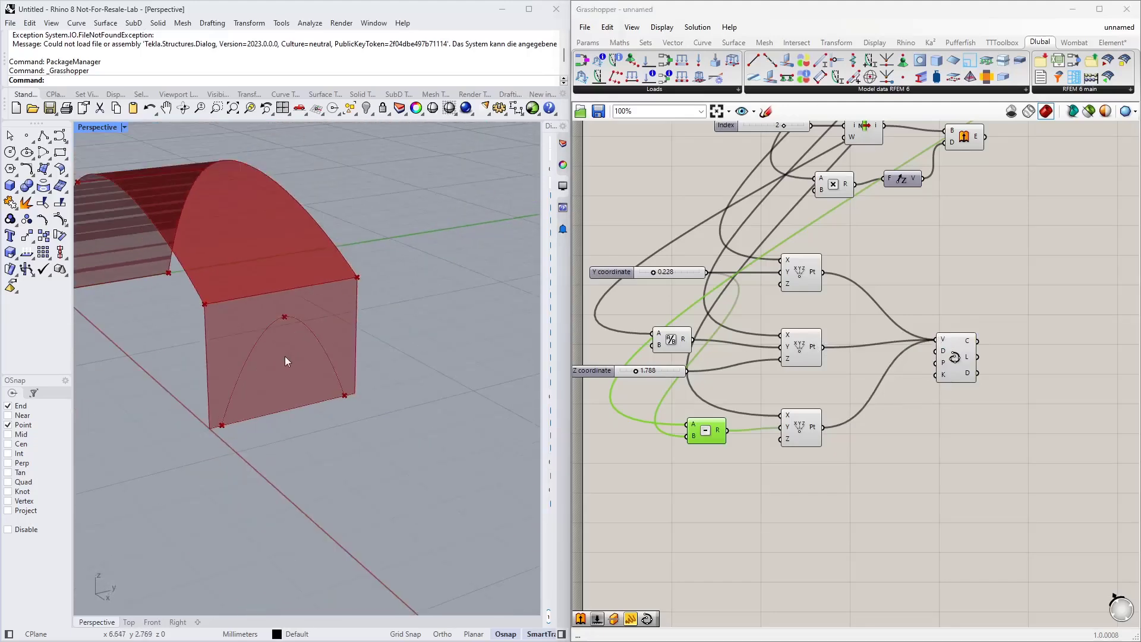
Step: Add a Split Brep component to the canvas
scroll(656, 369, down, 2)
scroll(937, 337, up, 2)
right_drag(937, 337, 836, 409)
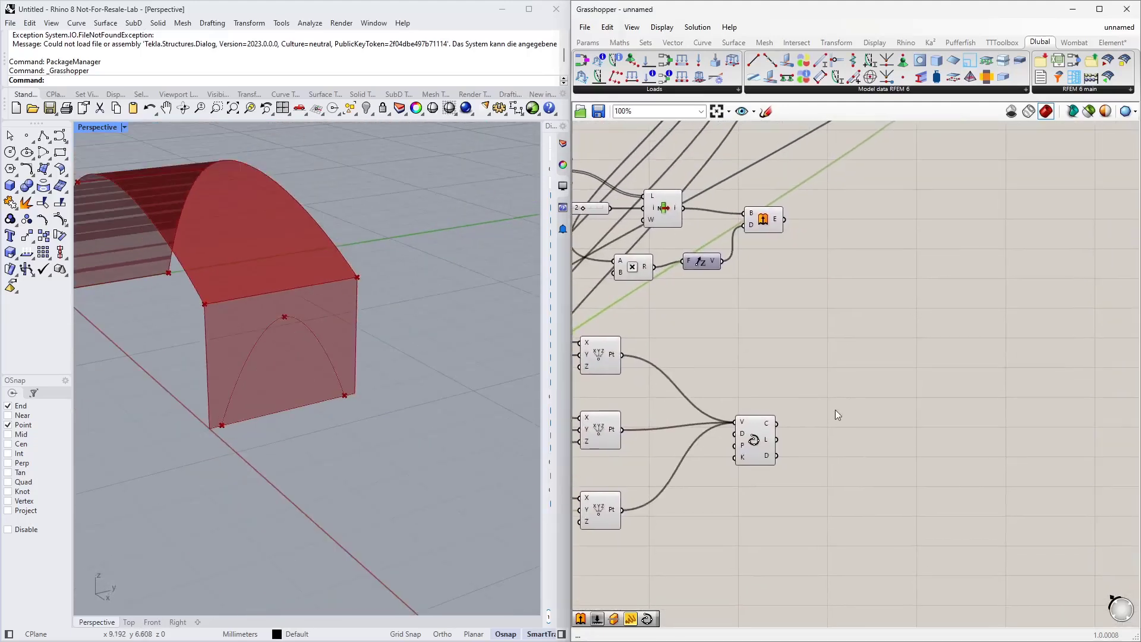
drag(752, 443, 737, 451)
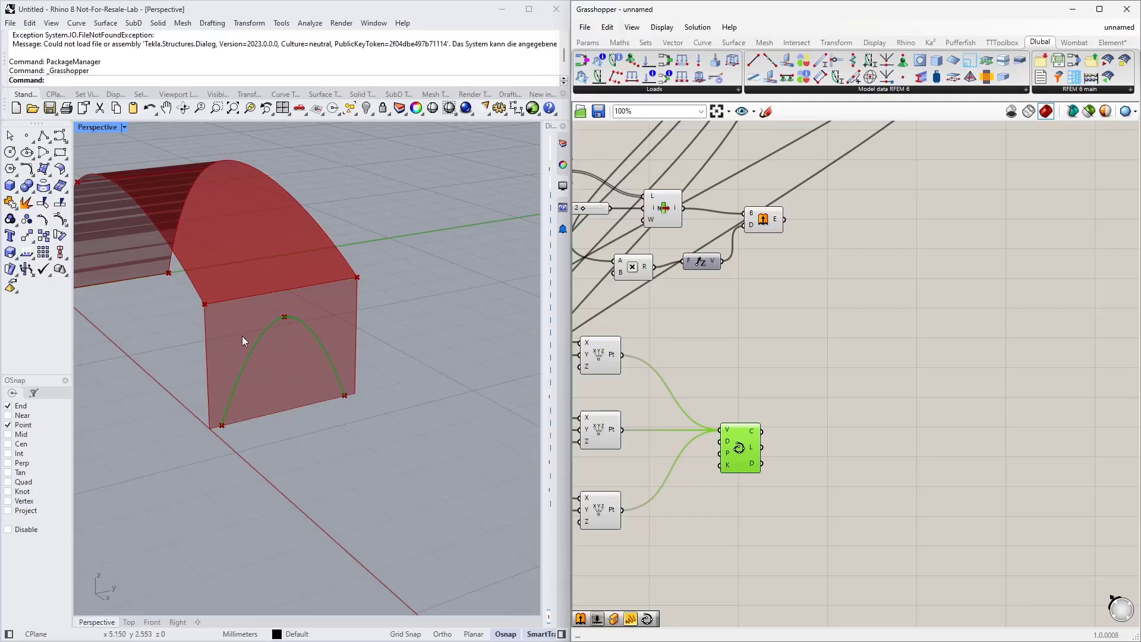
click(847, 326)
double_click(846, 321)
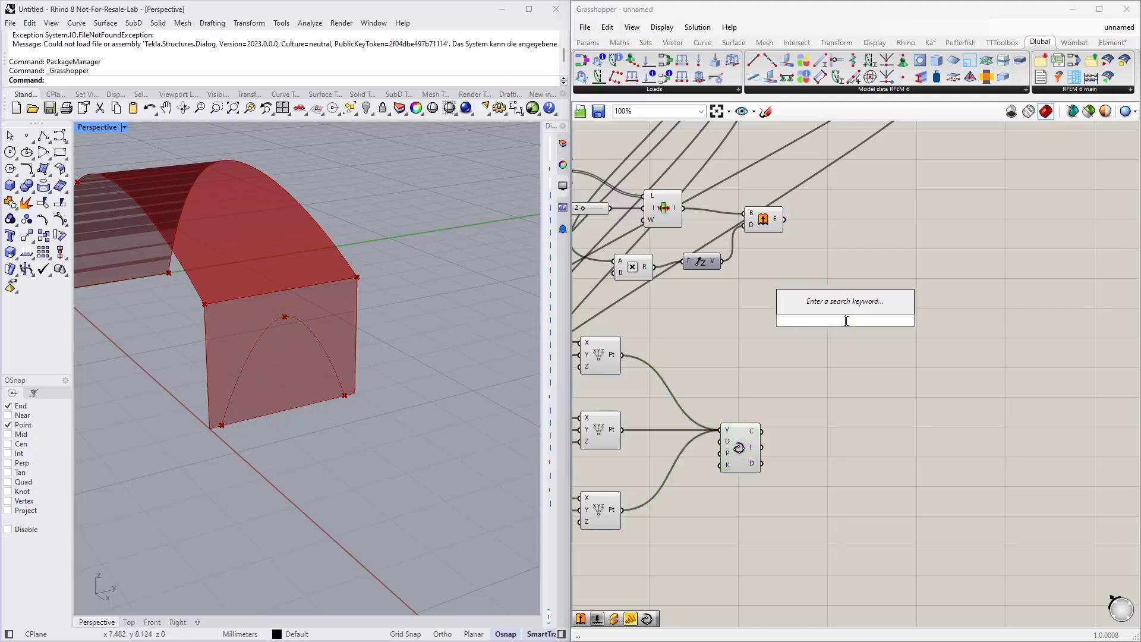
text(plit)
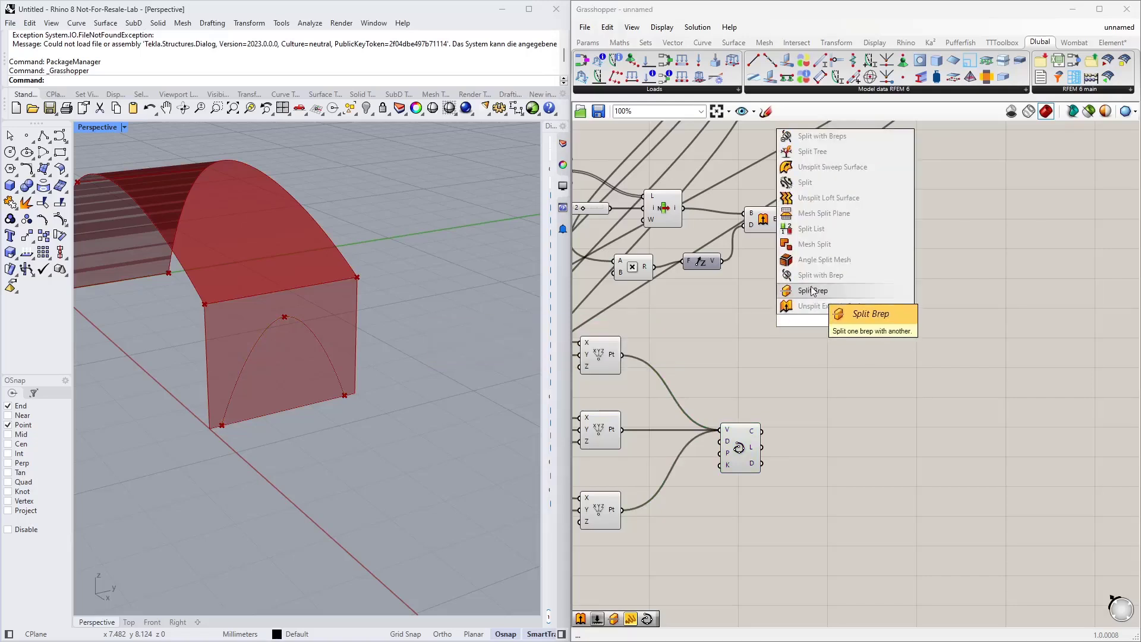
click(790, 291)
Step: Connect the end-wall extrusion's output to the Split Brep's Brep input
click(777, 222)
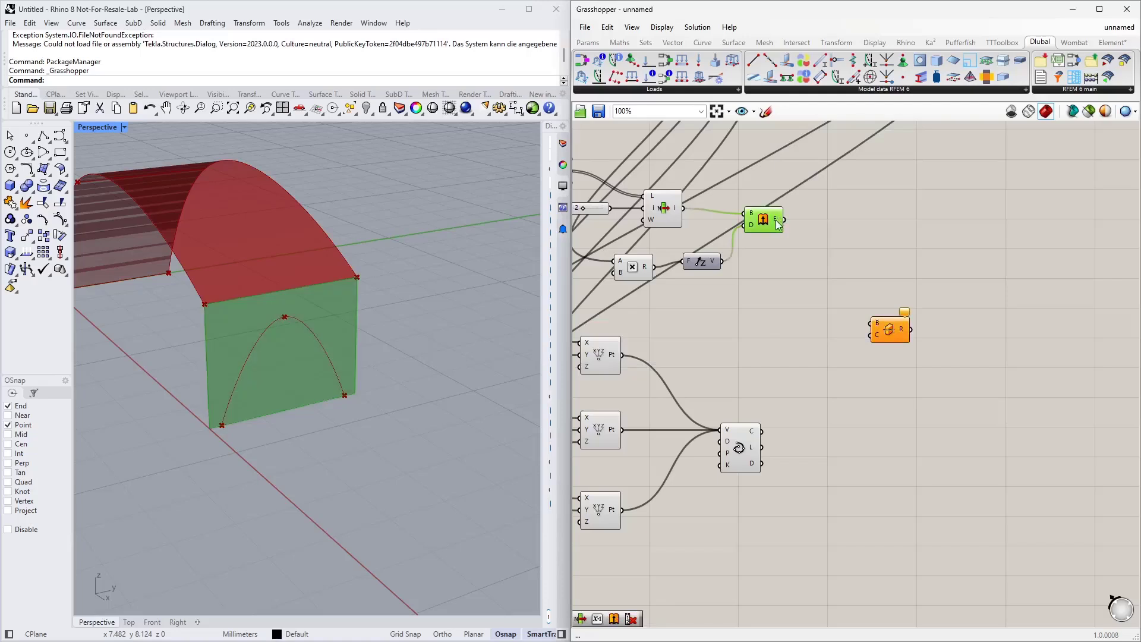
click(782, 242)
click(776, 223)
drag(785, 220, 916, 319)
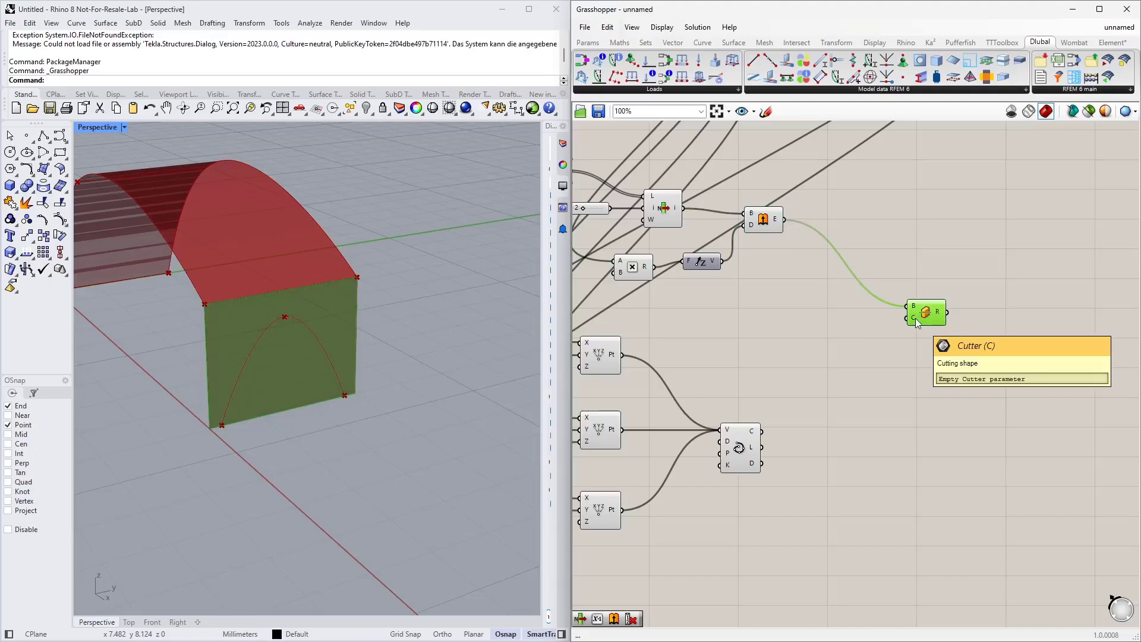
click(754, 447)
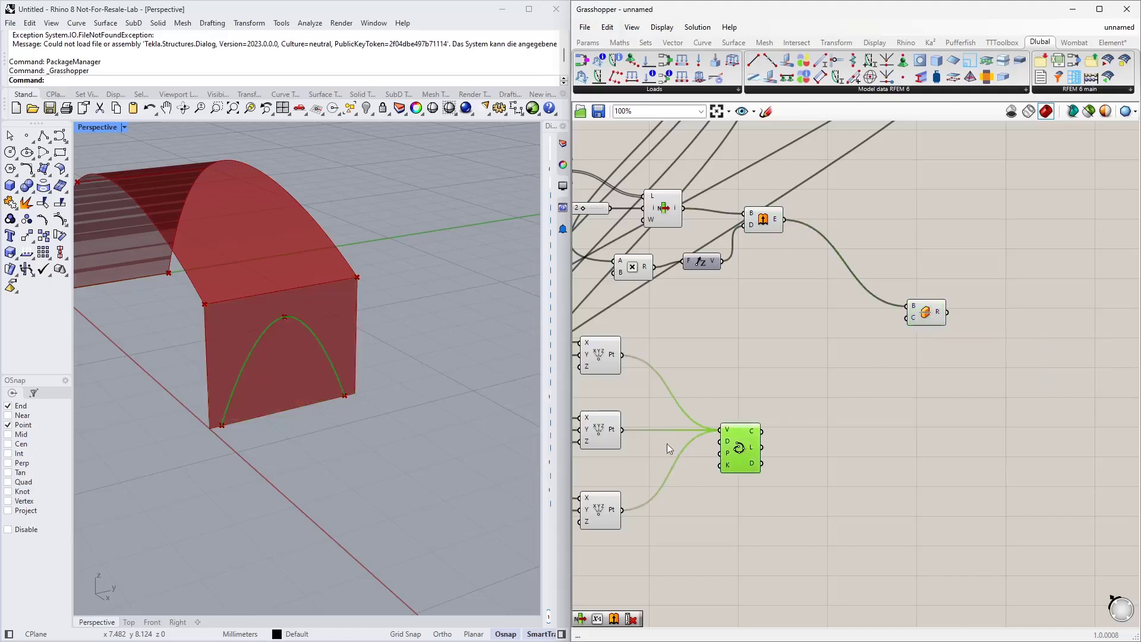
Step: Add a Unit X vector component below the interpolated curve
double_click(841, 447)
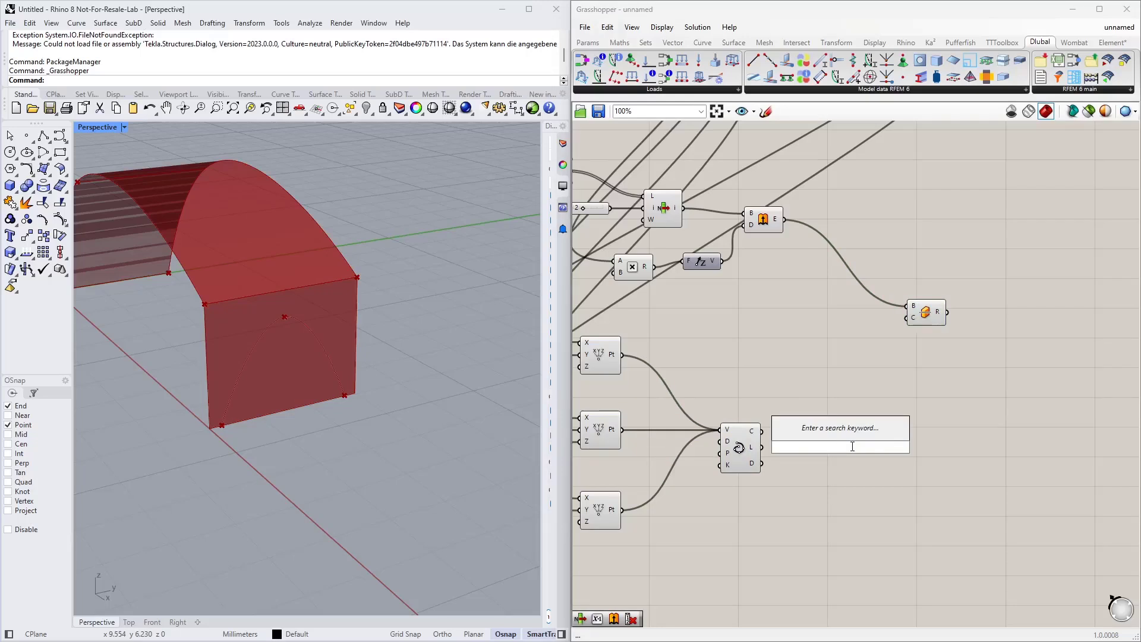
text(x)
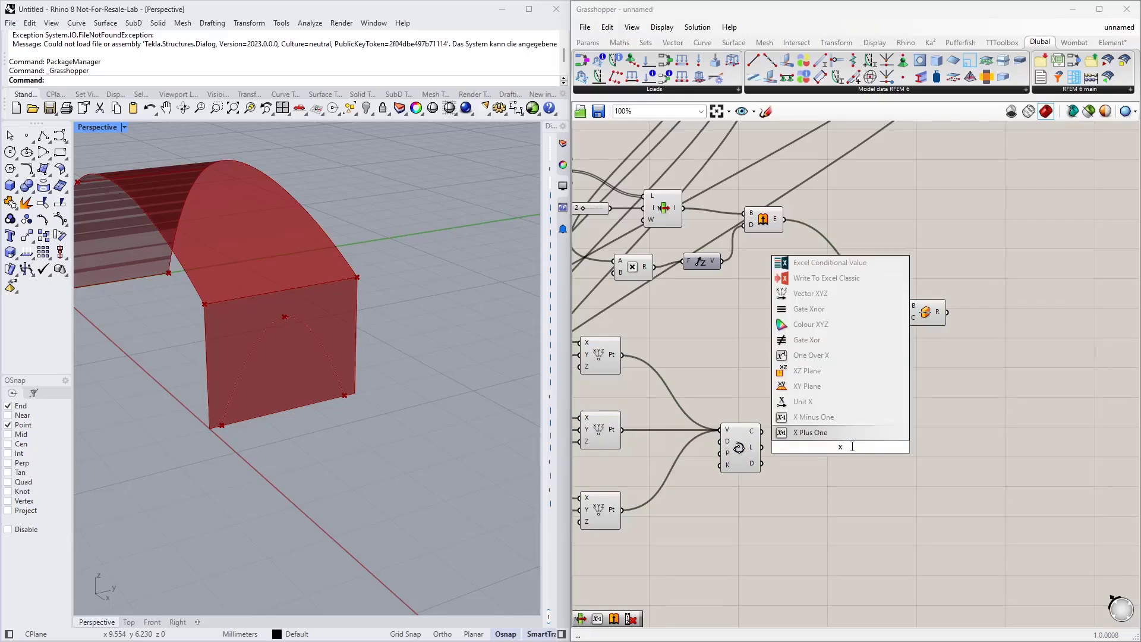
click(836, 407)
drag(841, 455, 836, 523)
Step: Add an Extrude component extruding the interpolated arch curve along the Unit X vector
double_click(837, 466)
text(extr)
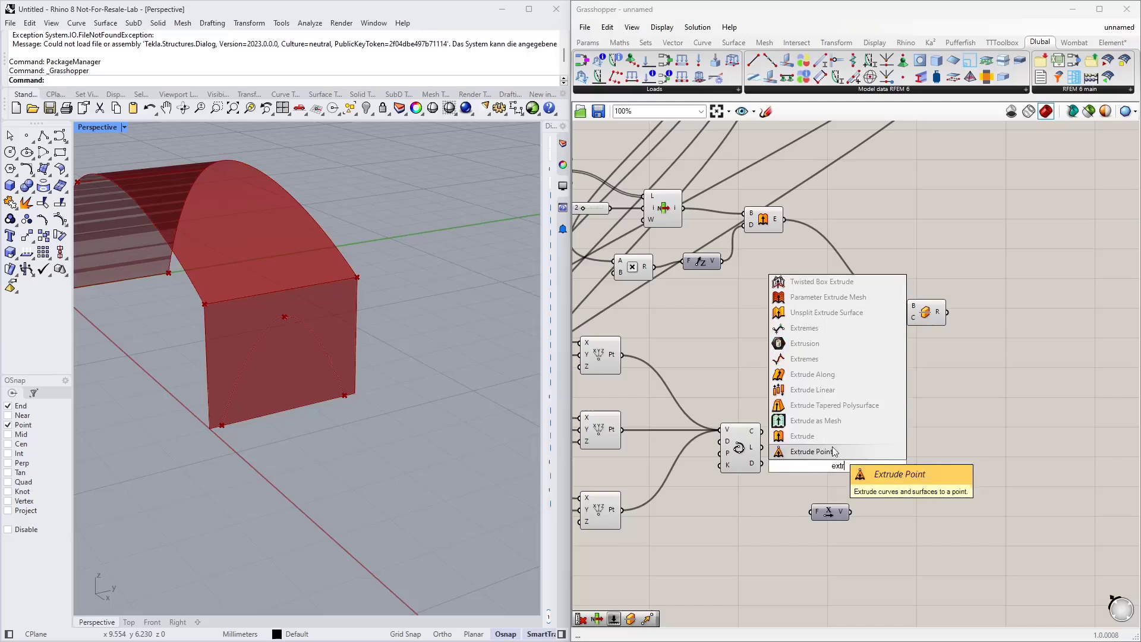
click(802, 436)
drag(762, 431, 822, 461)
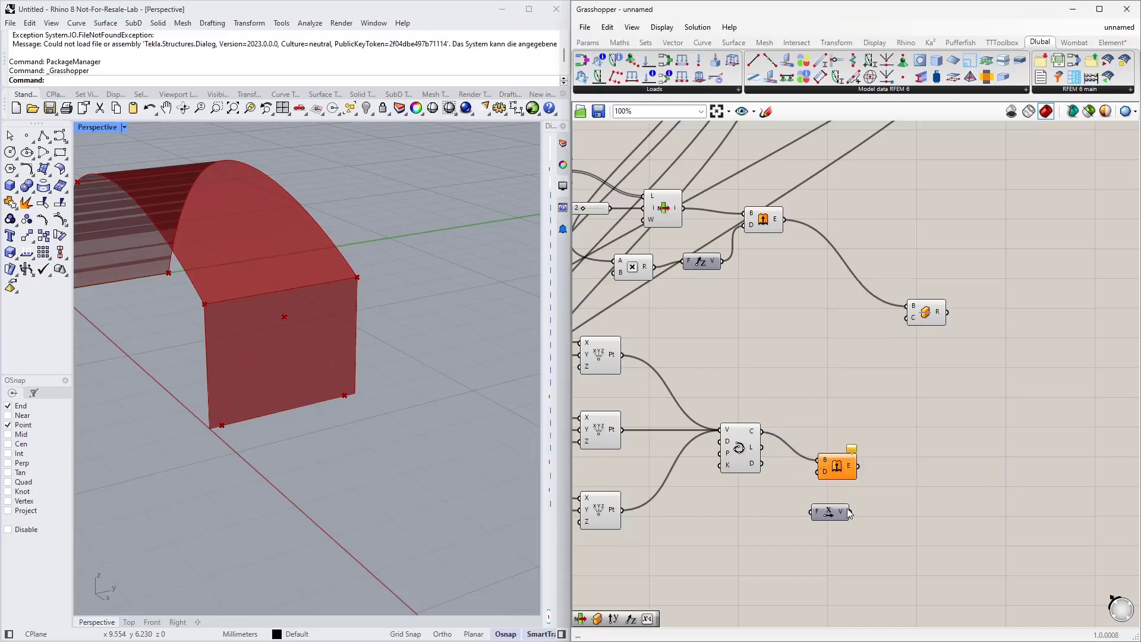
drag(851, 511, 822, 471)
Step: Connect the extruded arch surface to the Split Brep's cutter input
right_drag(218, 417, 336, 402)
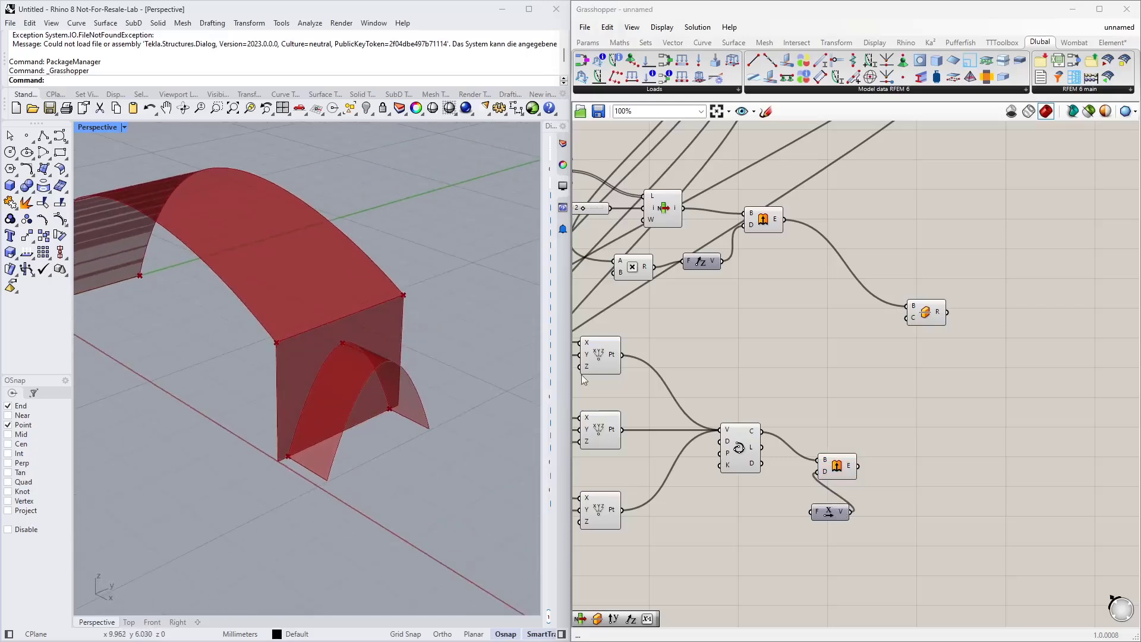
drag(850, 479, 909, 337)
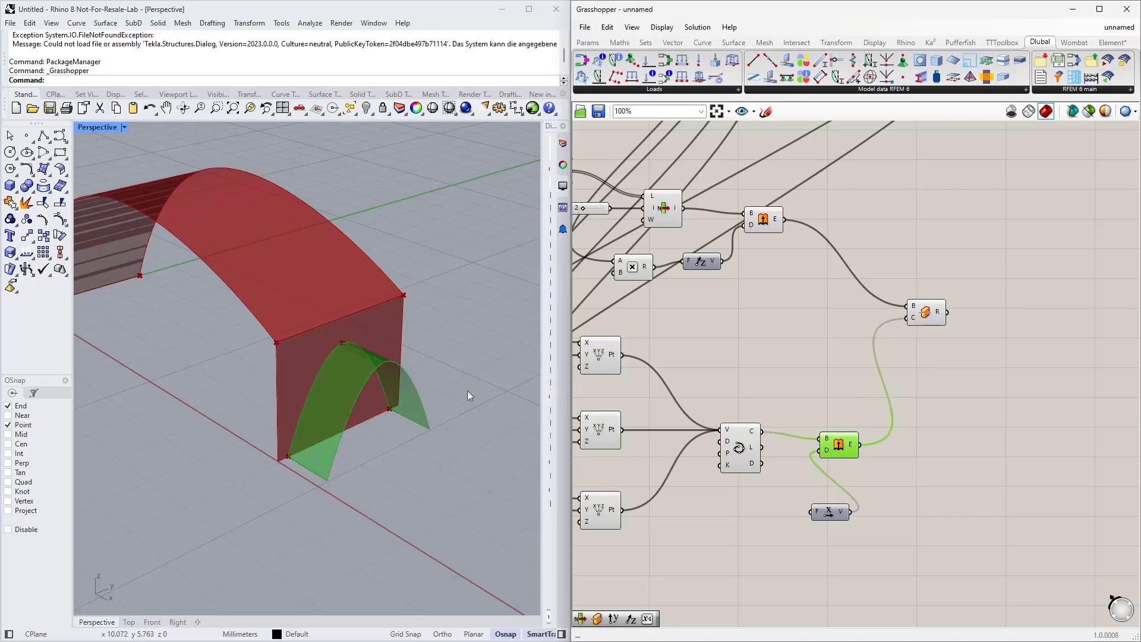
click(973, 351)
right_drag(973, 351, 767, 362)
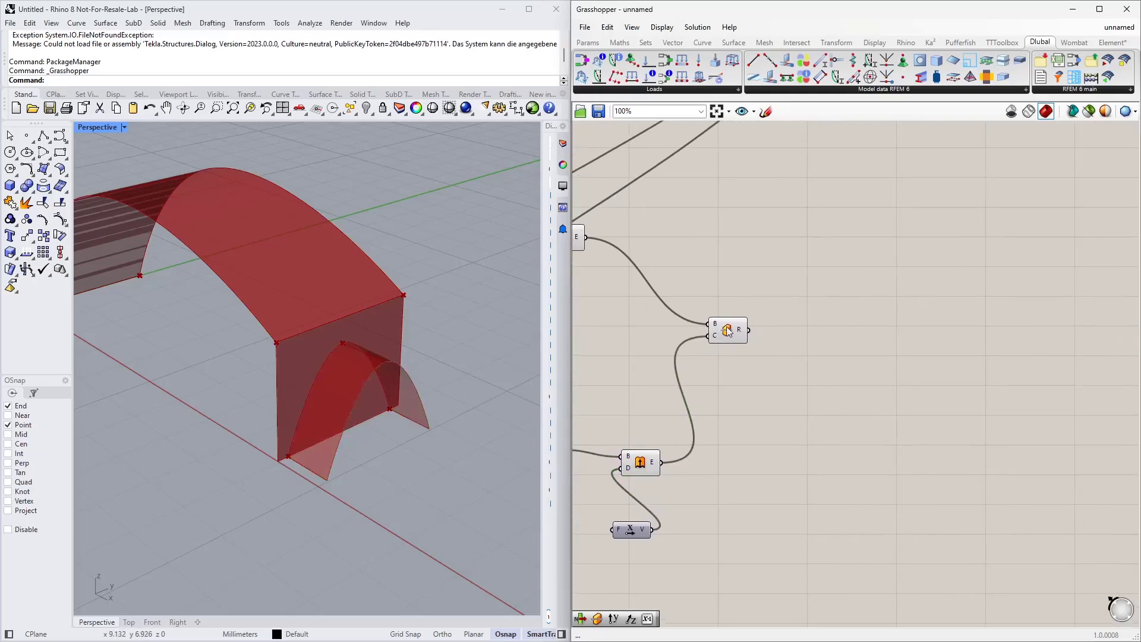
Step: Add a List Item component and connect the Split Brep result to its list input
mouse_move(742, 330)
double_click(800, 326)
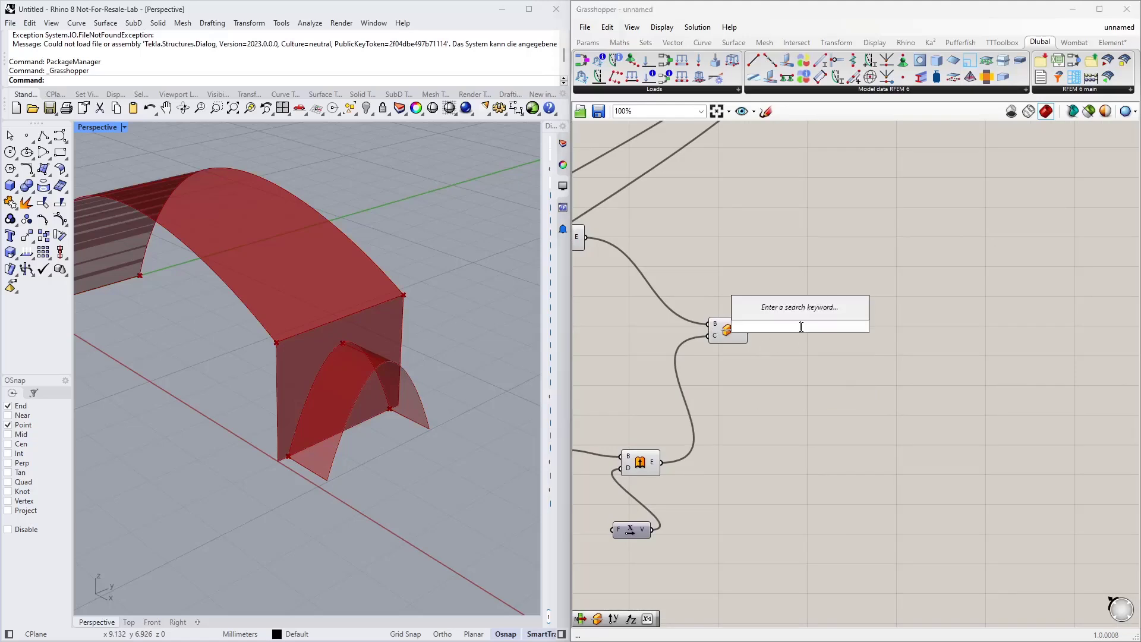
text(list item)
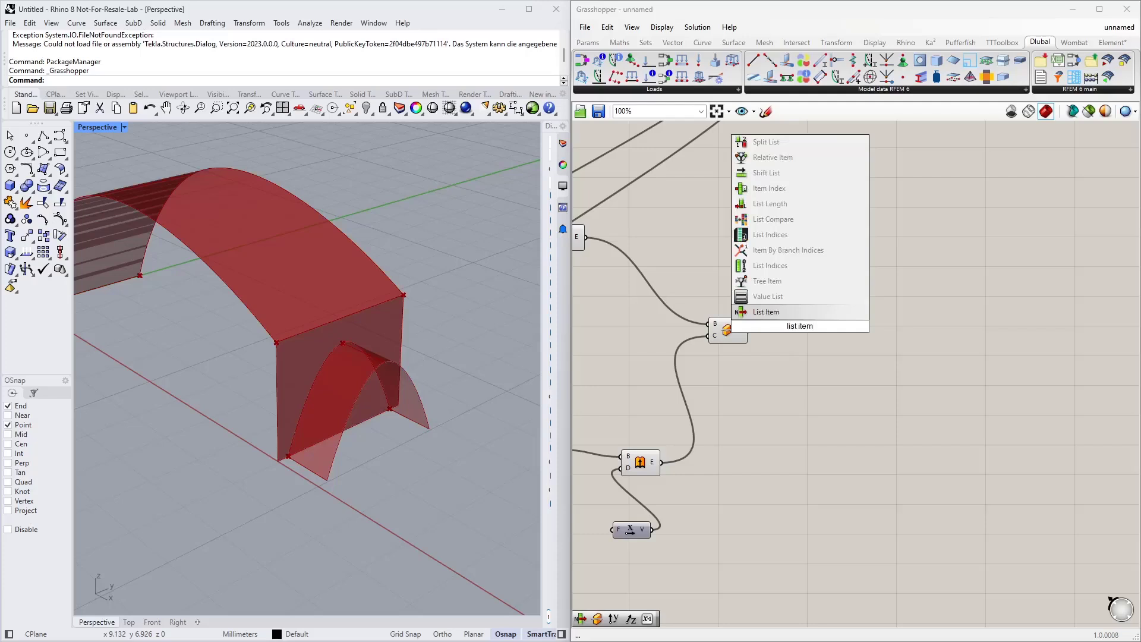
key(Return)
drag(795, 326, 792, 393)
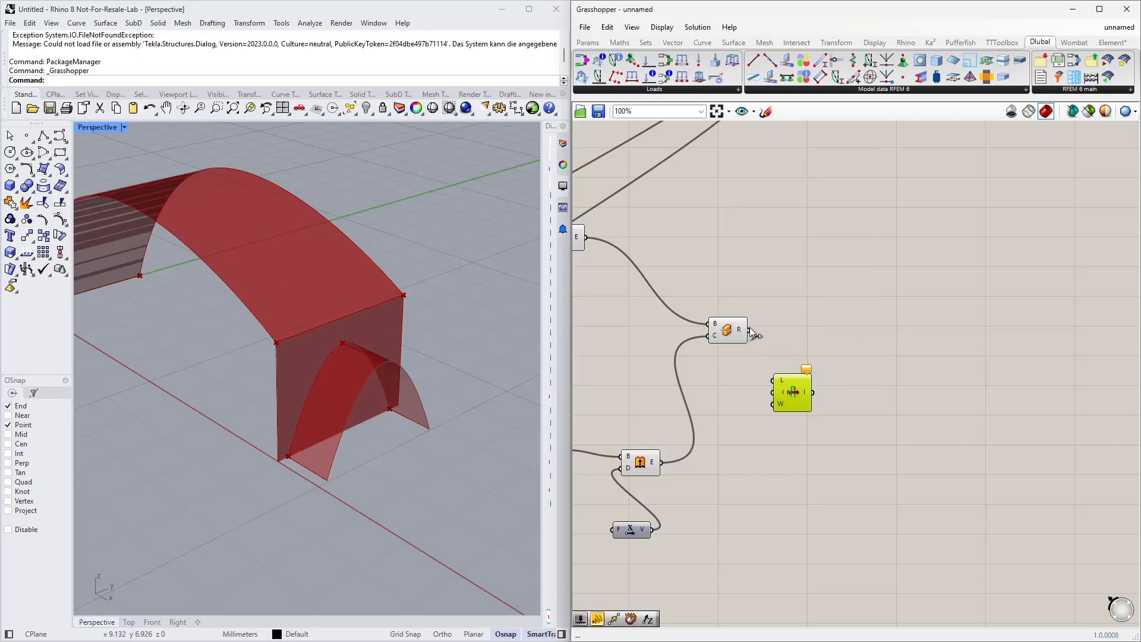
drag(749, 330, 773, 380)
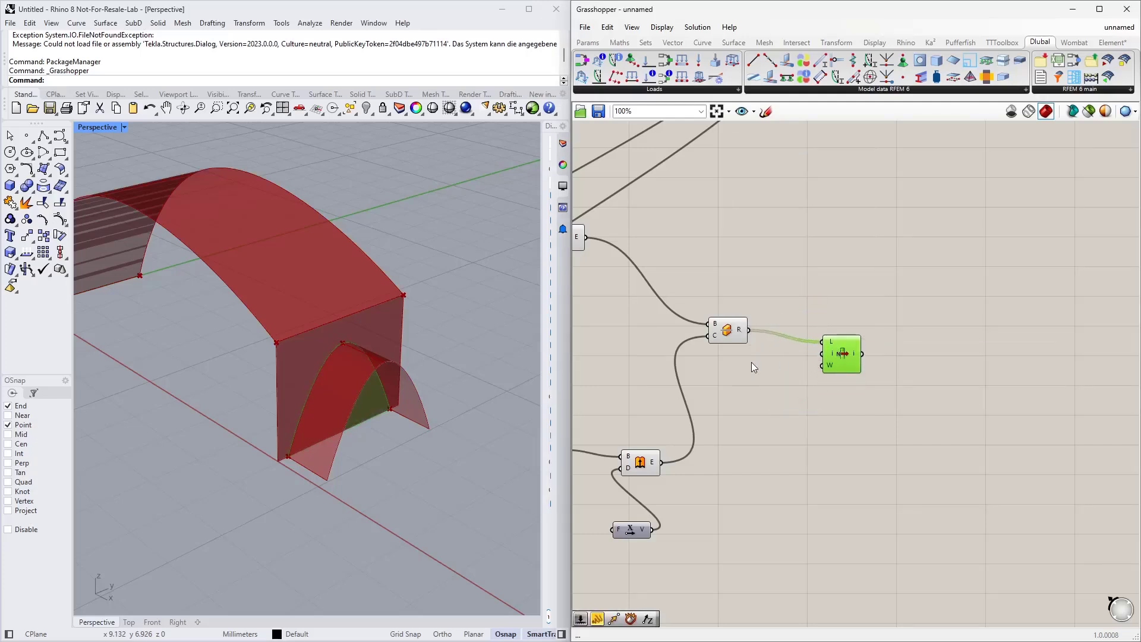
Step: Add a 0 to 1 number slider, wire it to the List Item's index input and set it to 1
click(753, 363)
double_click(728, 382)
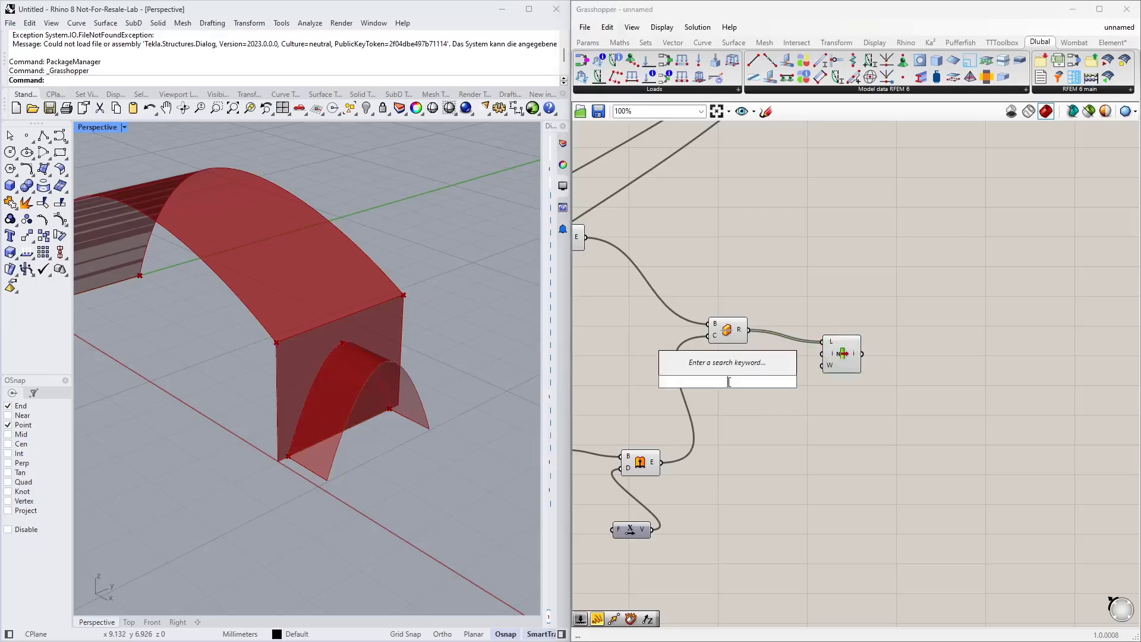
text(0<1)
key(Return)
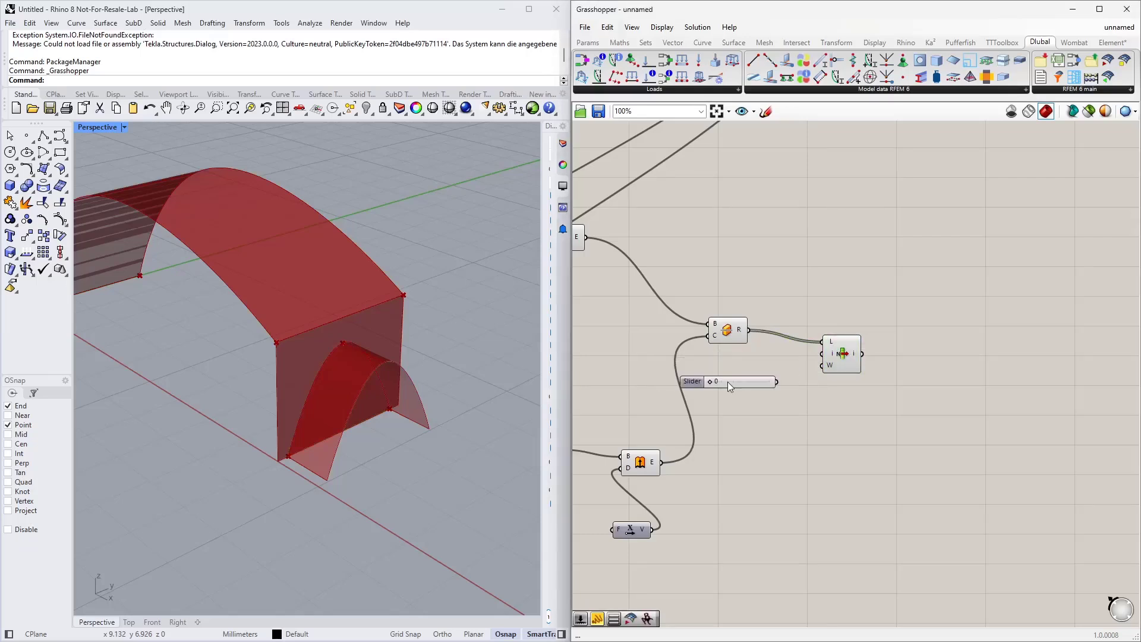
scroll(784, 381, up, 4)
drag(769, 379, 842, 335)
click(850, 356)
right_drag(405, 404, 312, 384)
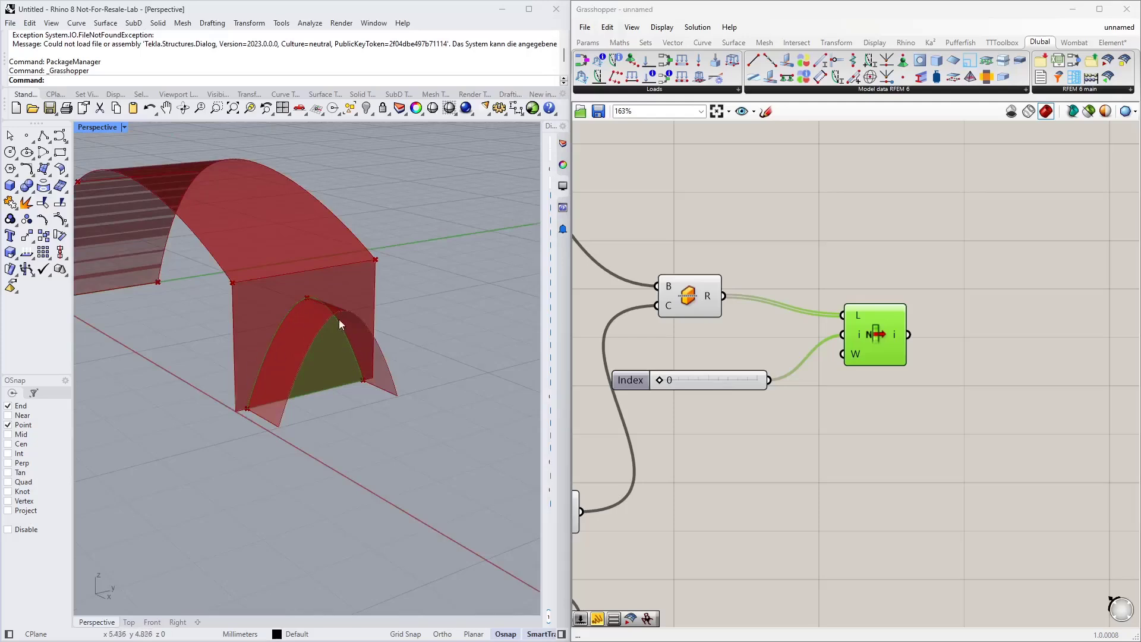
drag(655, 377, 725, 359)
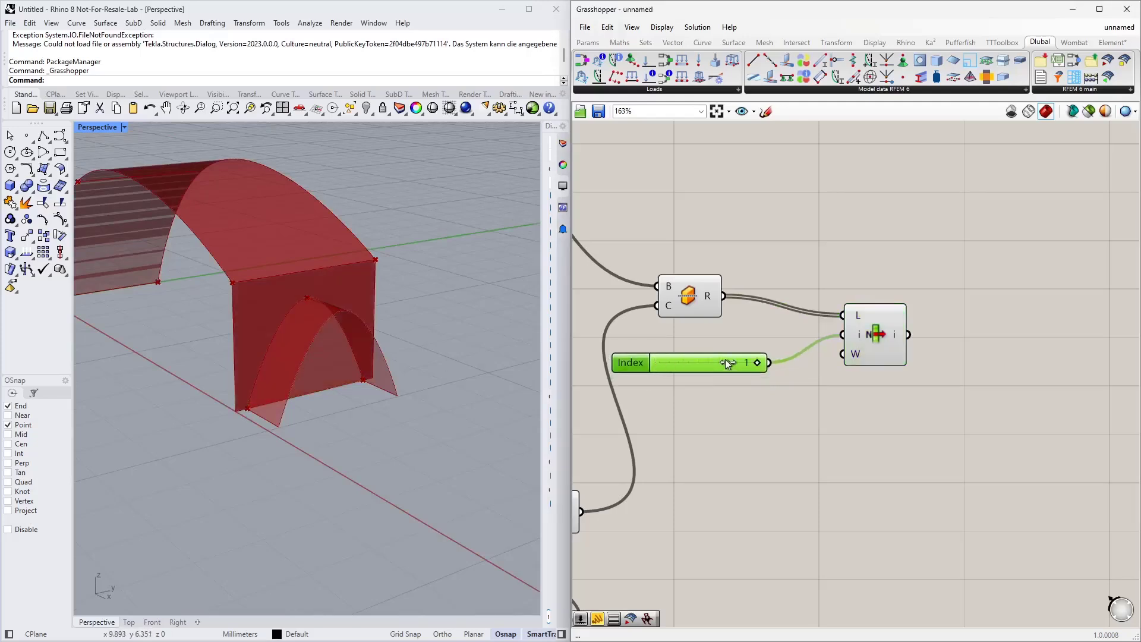
click(888, 339)
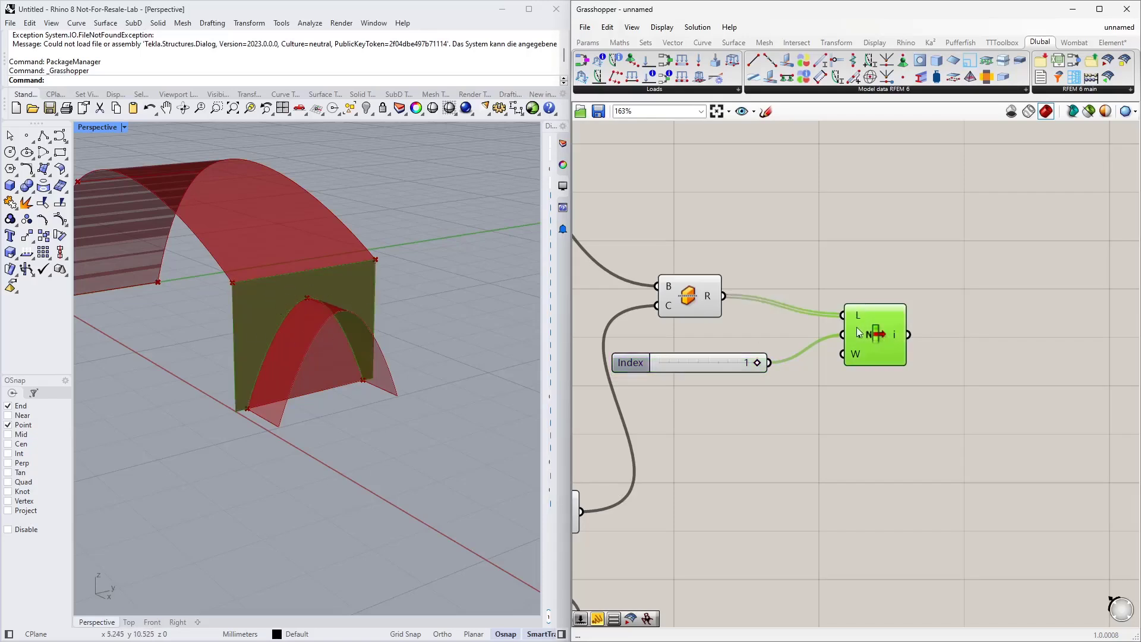
Step: Turn off the previews of the arch Extrude, Split Brep and end-wall extrusion components
scroll(860, 332, down, 3)
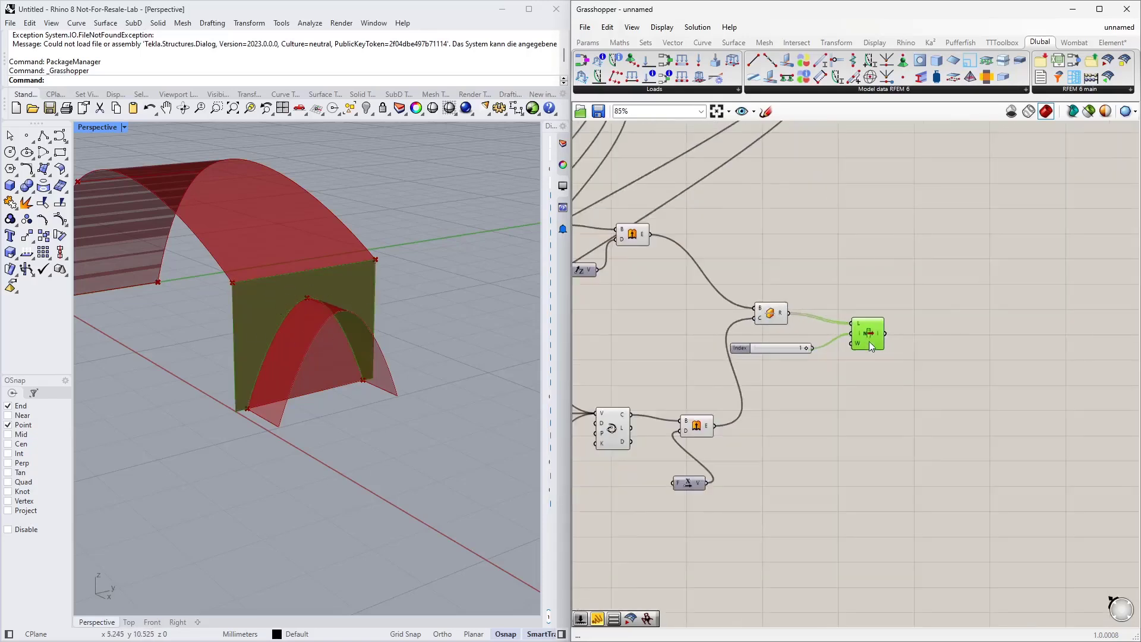
click(697, 426)
middle_click(705, 423)
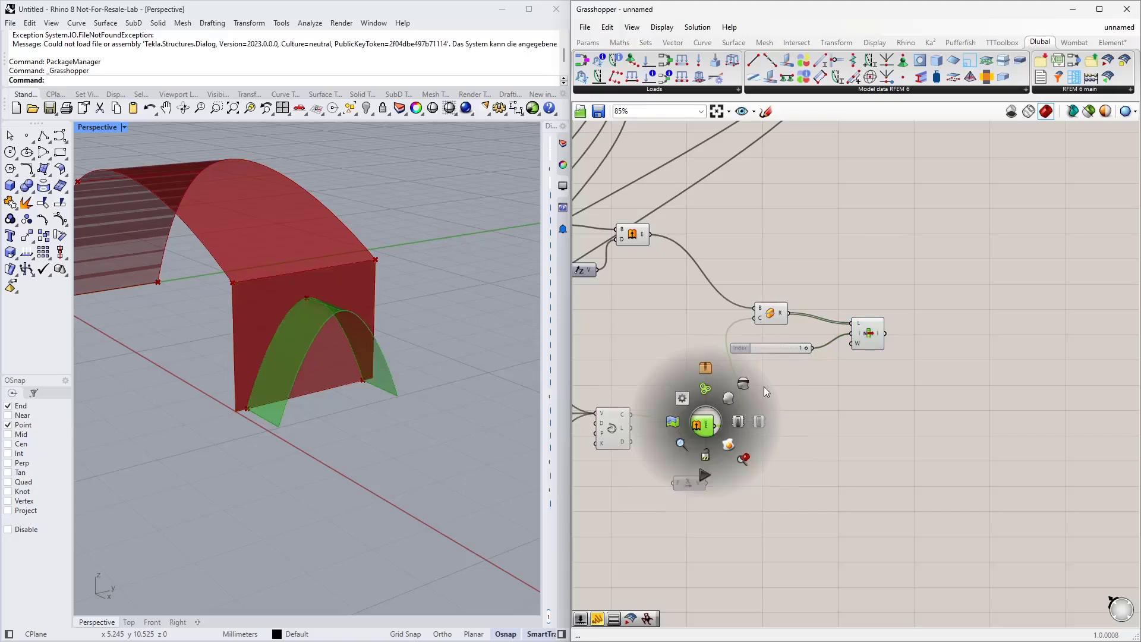
click(773, 313)
middle_click(773, 313)
click(796, 287)
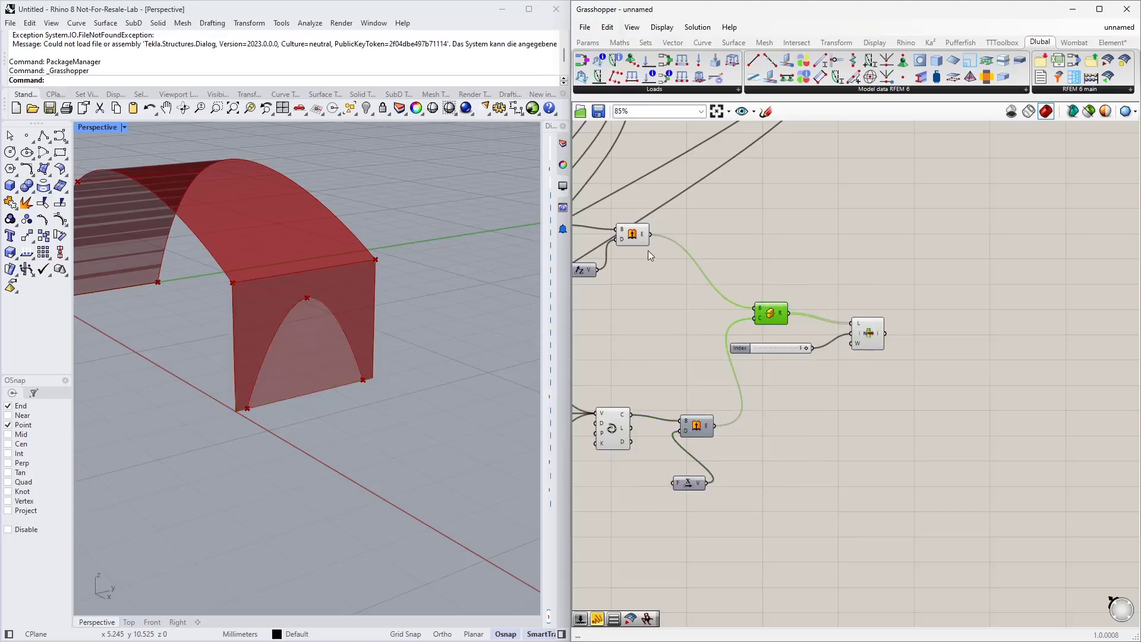
click(633, 233)
middle_click(634, 233)
click(679, 201)
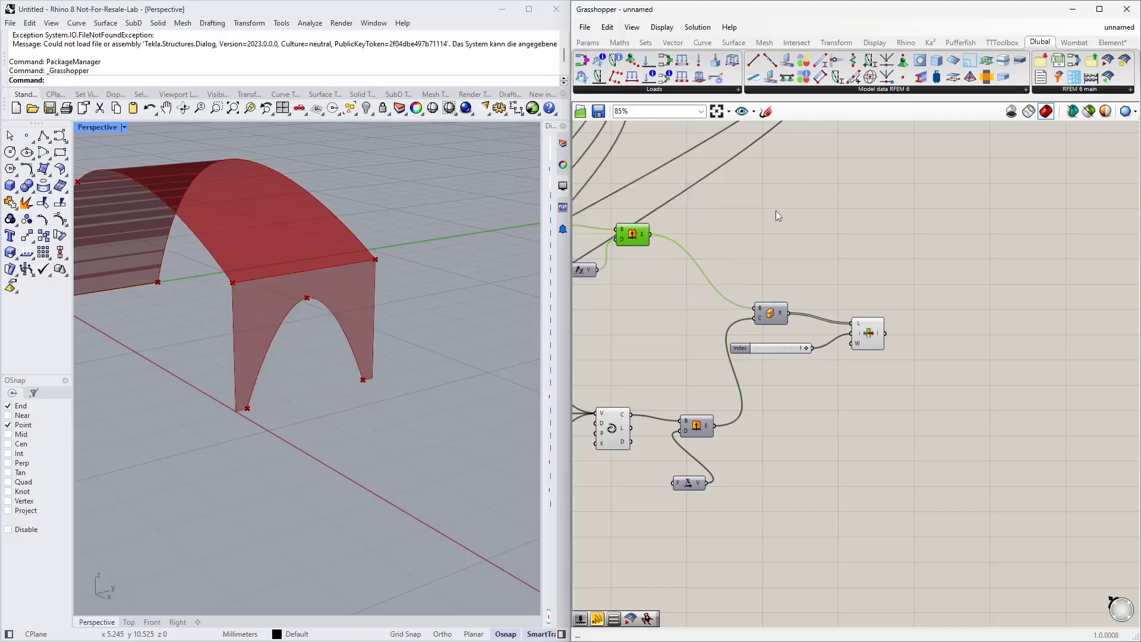
click(776, 211)
scroll(388, 304, down, 5)
click(868, 324)
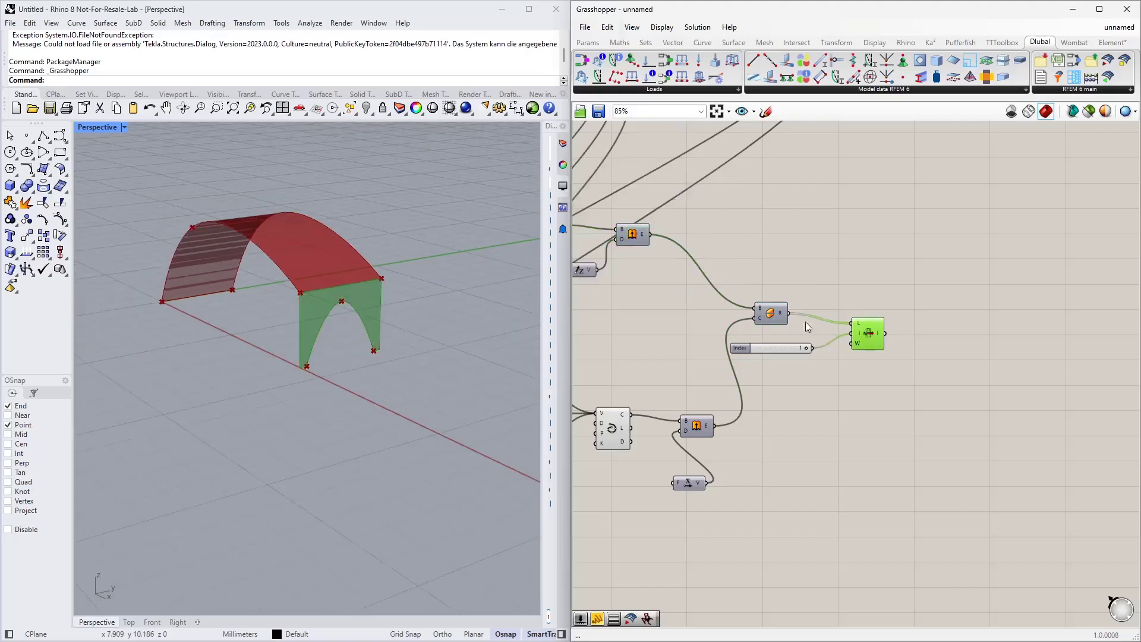
Step: Select all the newly built arch-surface components and group them
scroll(723, 306, down, 5)
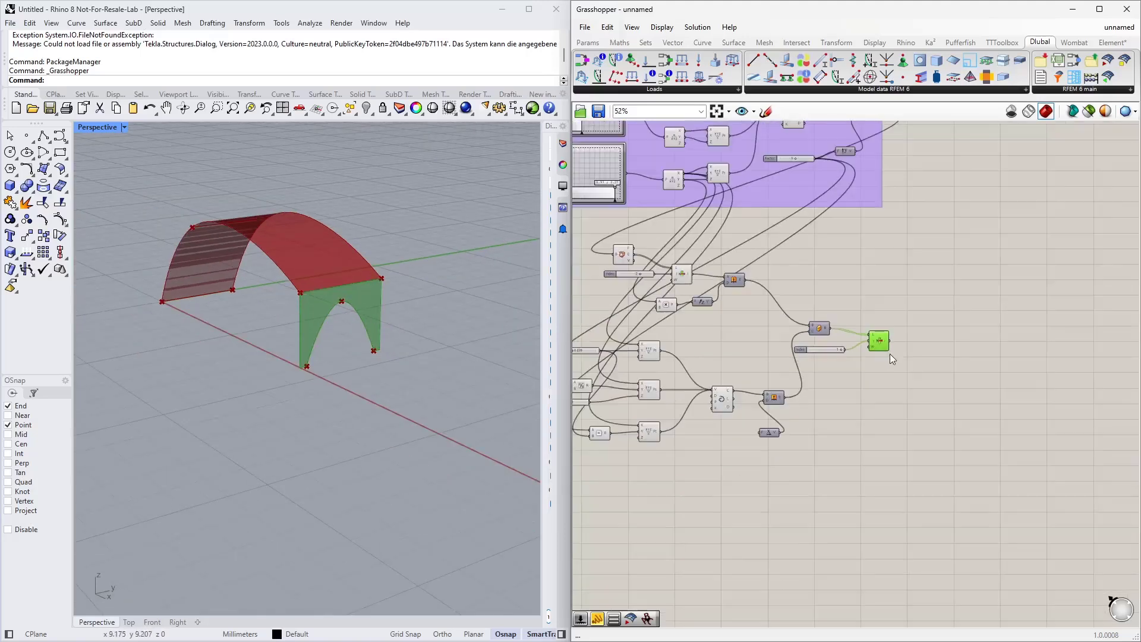
drag(1026, 504, 634, 241)
right_click(687, 299)
click(719, 392)
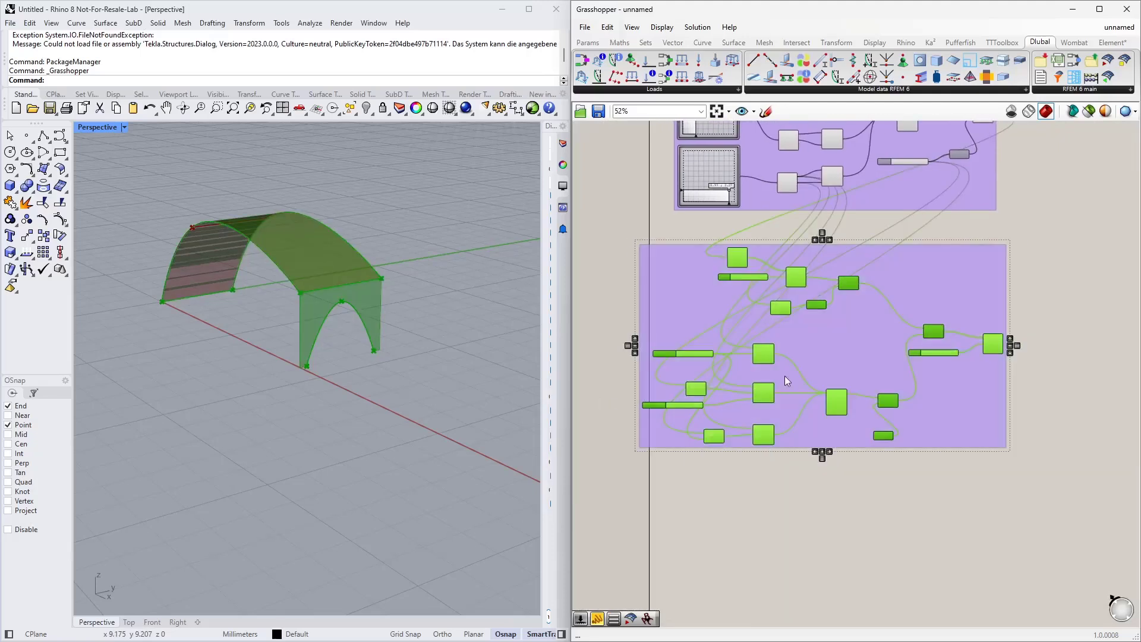
drag(840, 320, 858, 335)
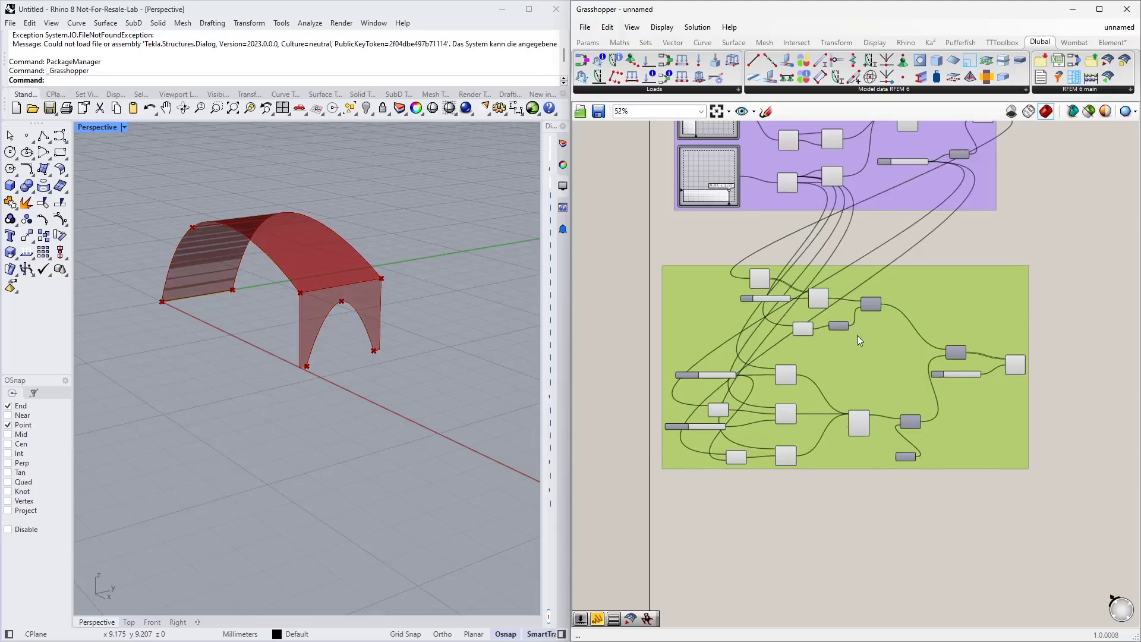
Step: Add a Scribble labelled "Arc Surface" above the new group
double_click(680, 234)
text(sc)
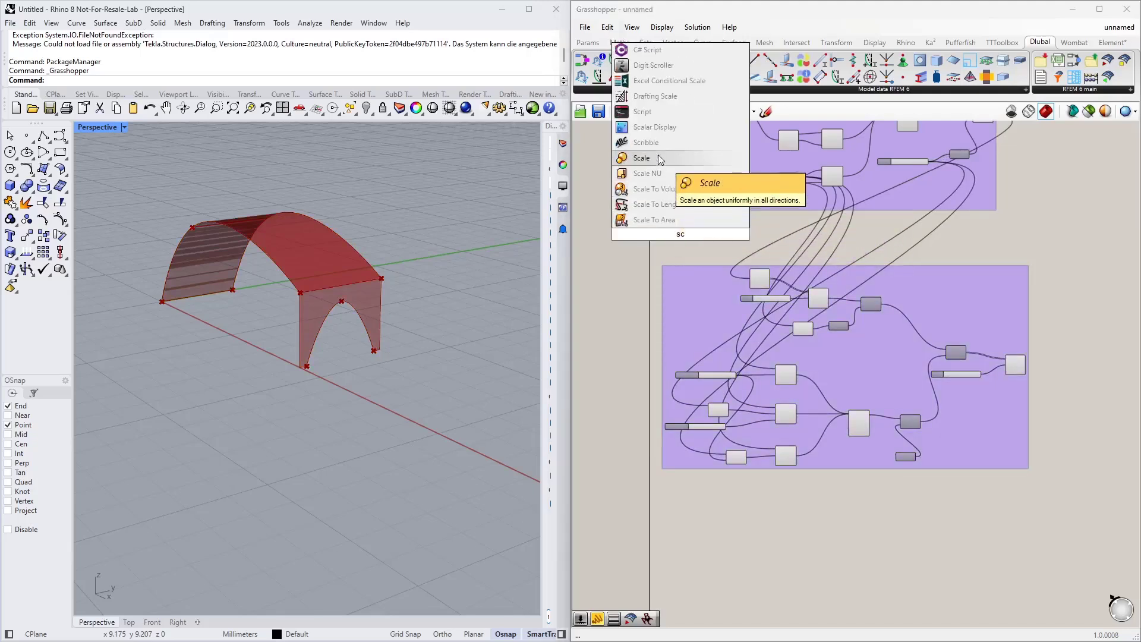
click(659, 142)
double_click(688, 238)
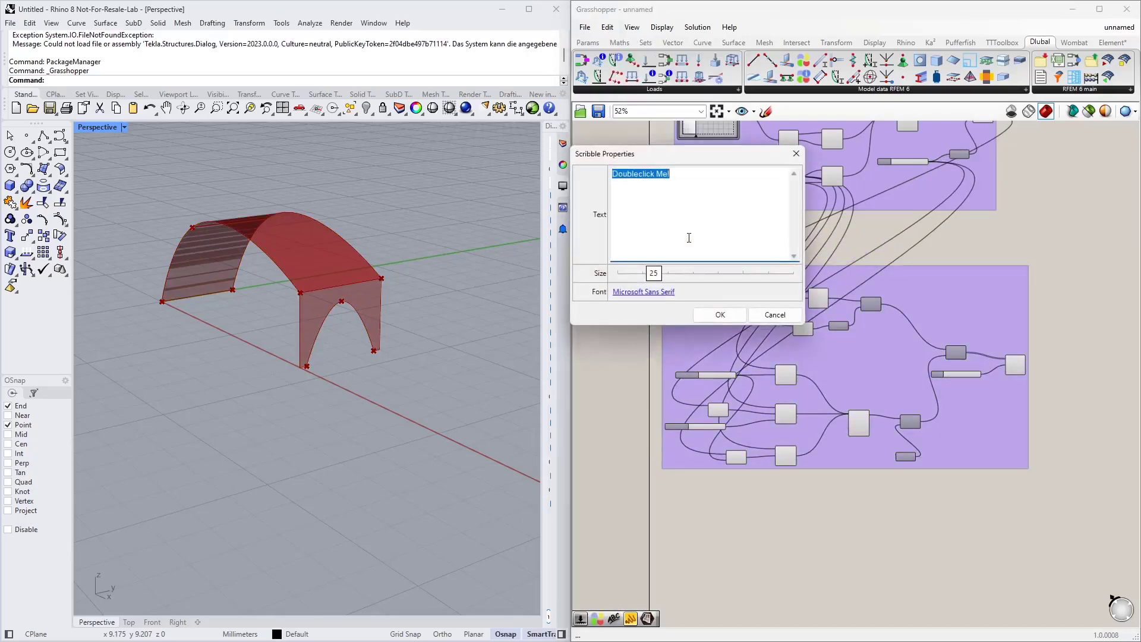
text(Arc Surface)
click(719, 314)
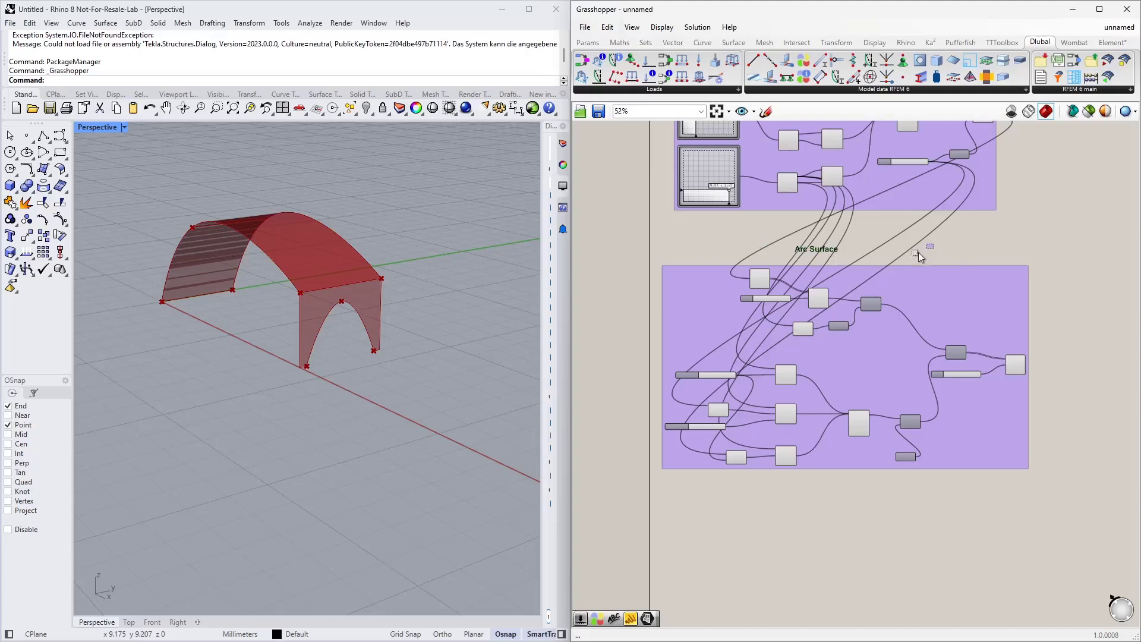
Step: Add the Arc Surface scribble to the group
click(897, 297)
right_click(896, 298)
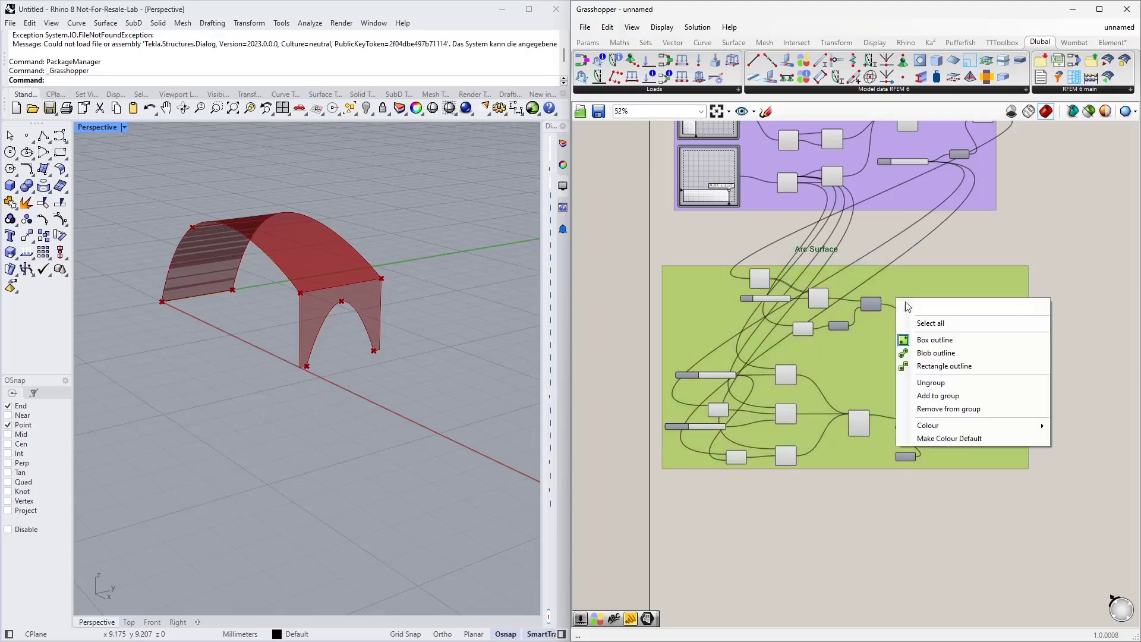
click(950, 395)
click(833, 548)
right_drag(827, 556, 815, 417)
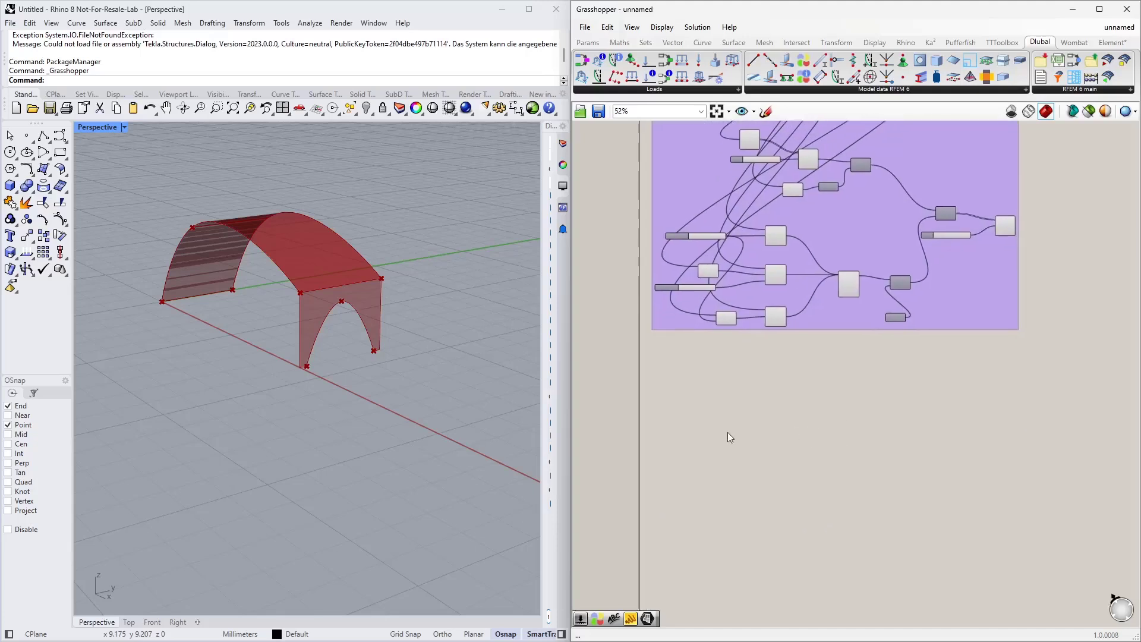
Step: Place a 4Point Surface component below the grouped definition
scroll(726, 404, up, 2)
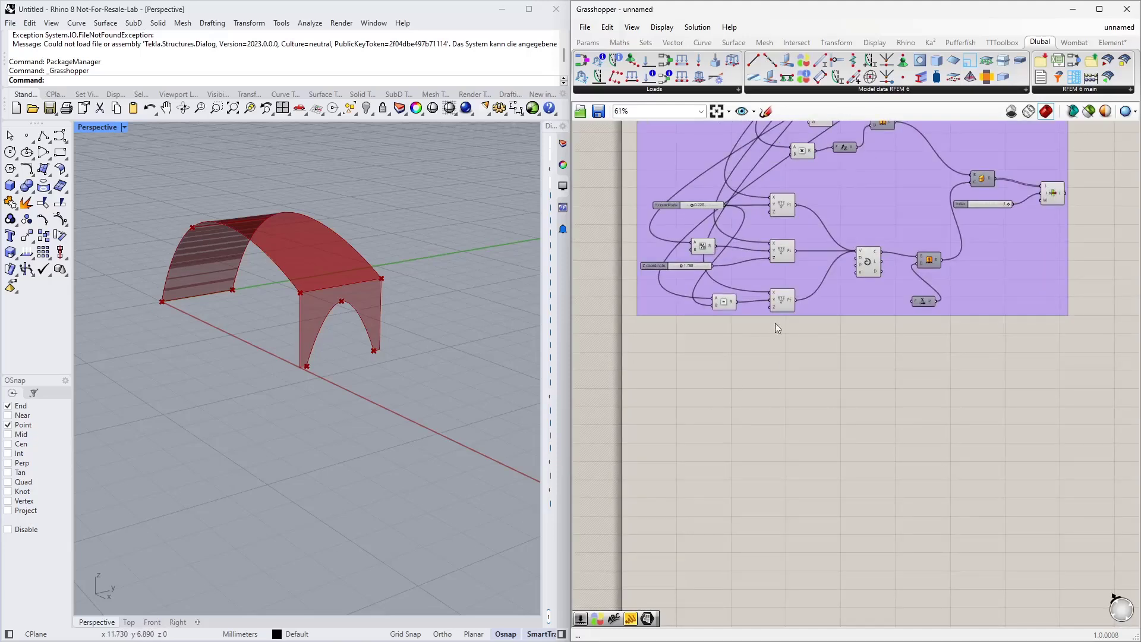
scroll(719, 397, up, 3)
click(734, 42)
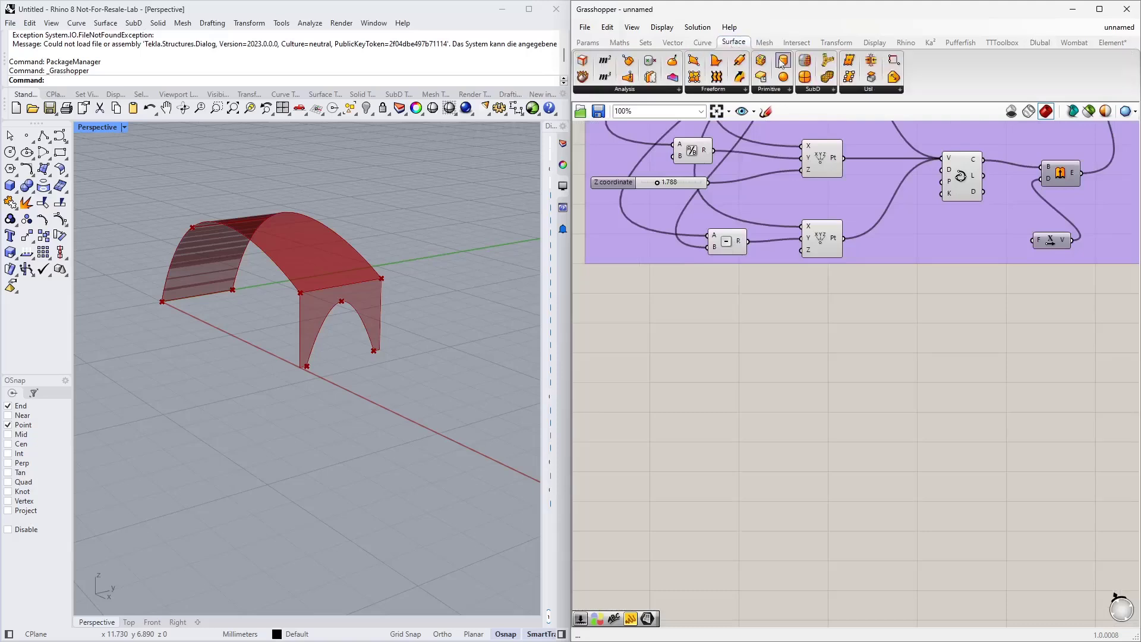
click(716, 89)
drag(722, 168, 752, 181)
drag(865, 397, 865, 399)
scroll(850, 383, up, 3)
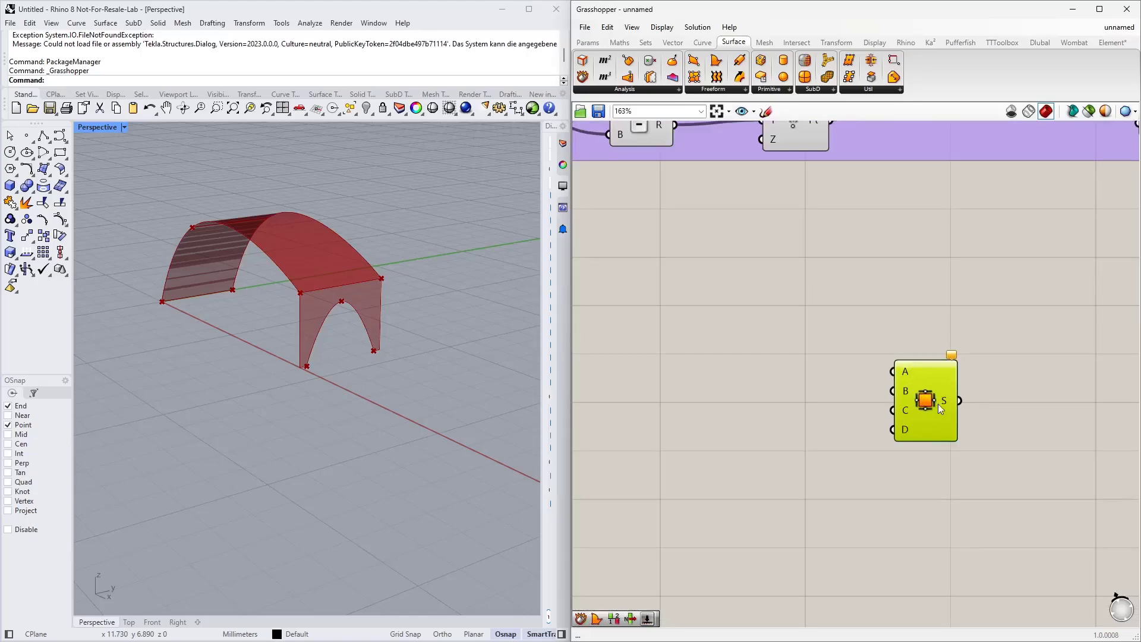
Step: Connect the List Item output to the 4Point Surface's A input and reposition the component
scroll(755, 369, down, 5)
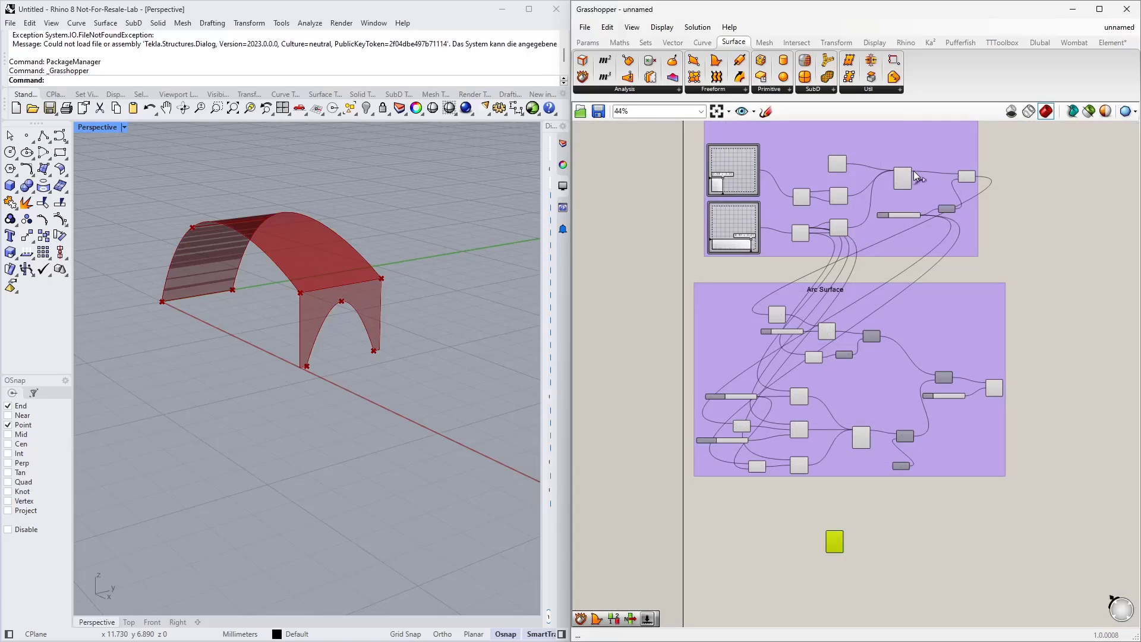
drag(907, 196, 827, 533)
right_drag(831, 539, 827, 438)
scroll(828, 439, up, 1)
scroll(830, 443, up, 5)
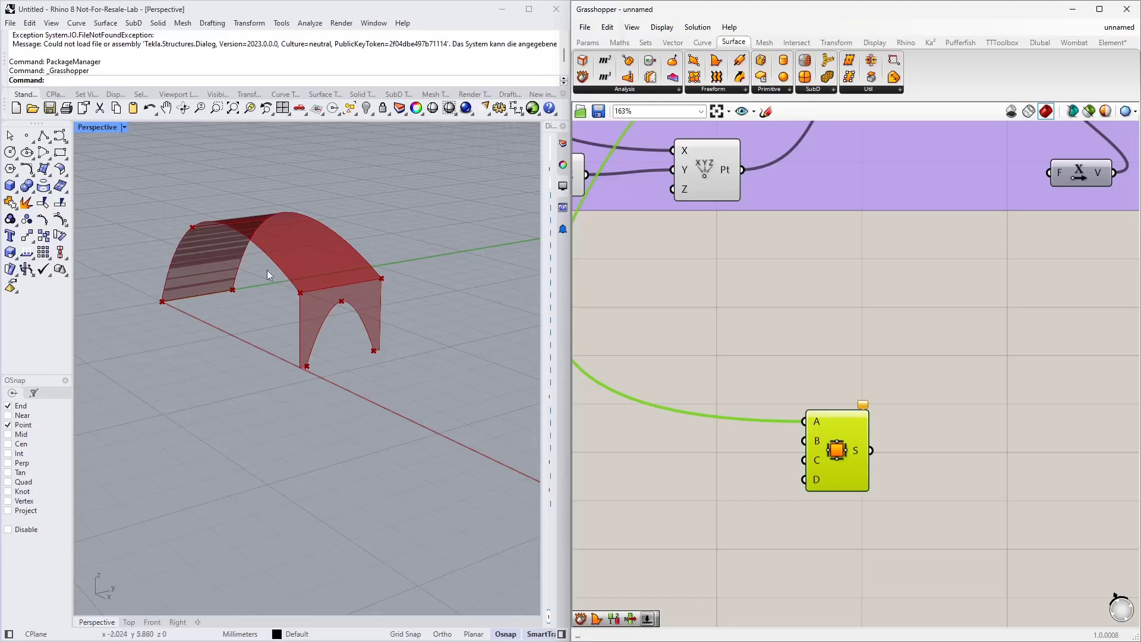
Step: Add a Deconstruct Brep component to the left of the 4Point Surface
scroll(807, 360, down, 3)
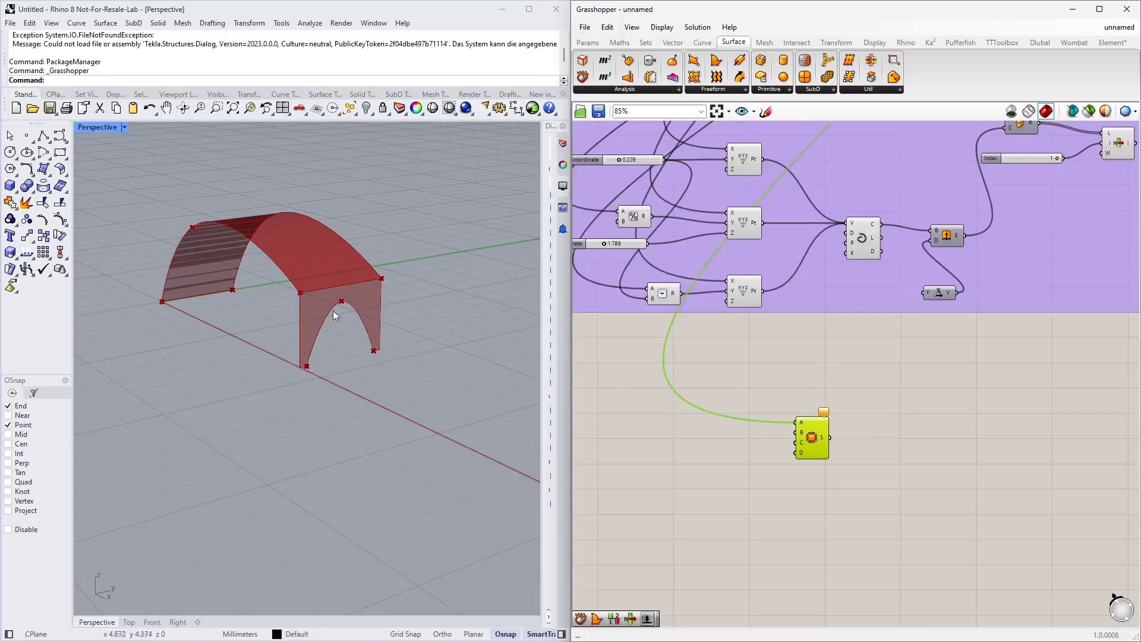
click(933, 383)
scroll(898, 386, down, 2)
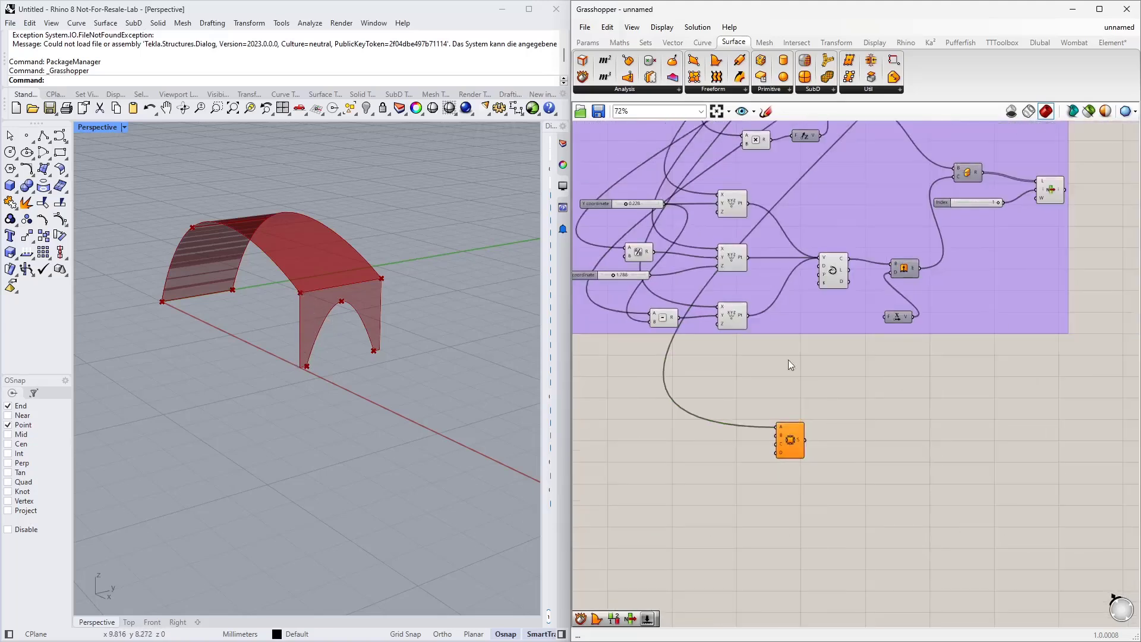
double_click(654, 429)
text(de)
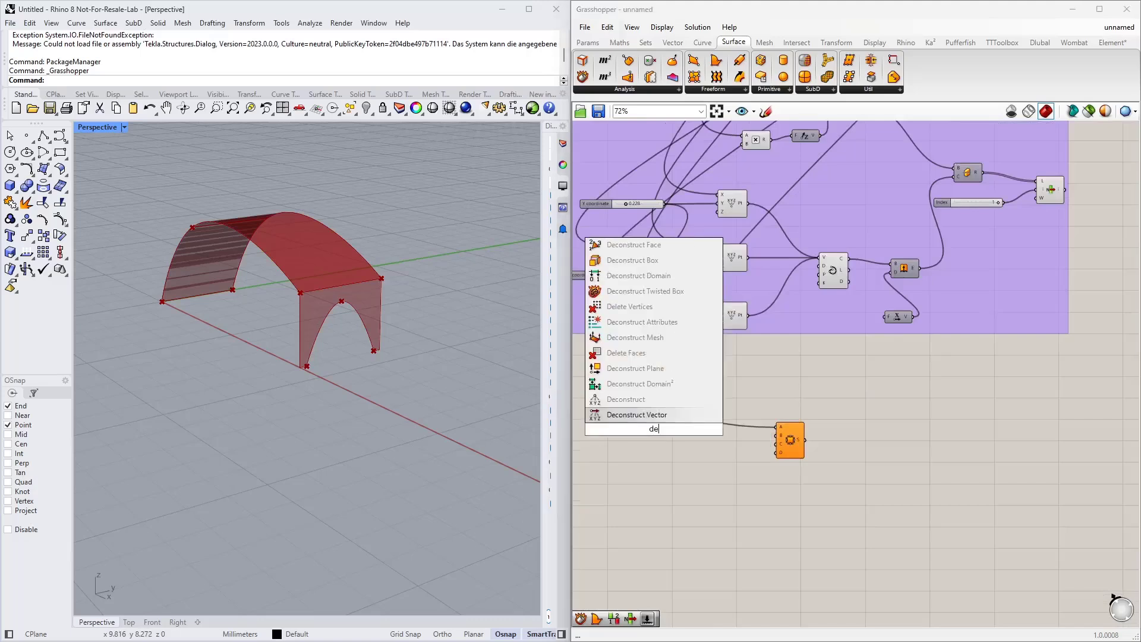
text(c bre)
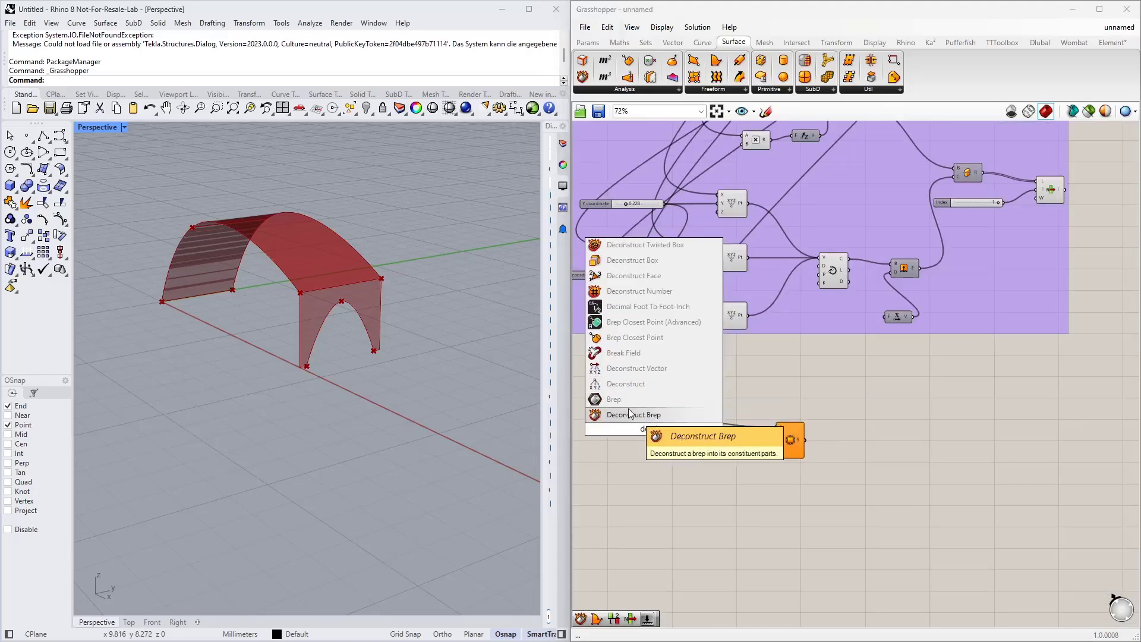
click(631, 415)
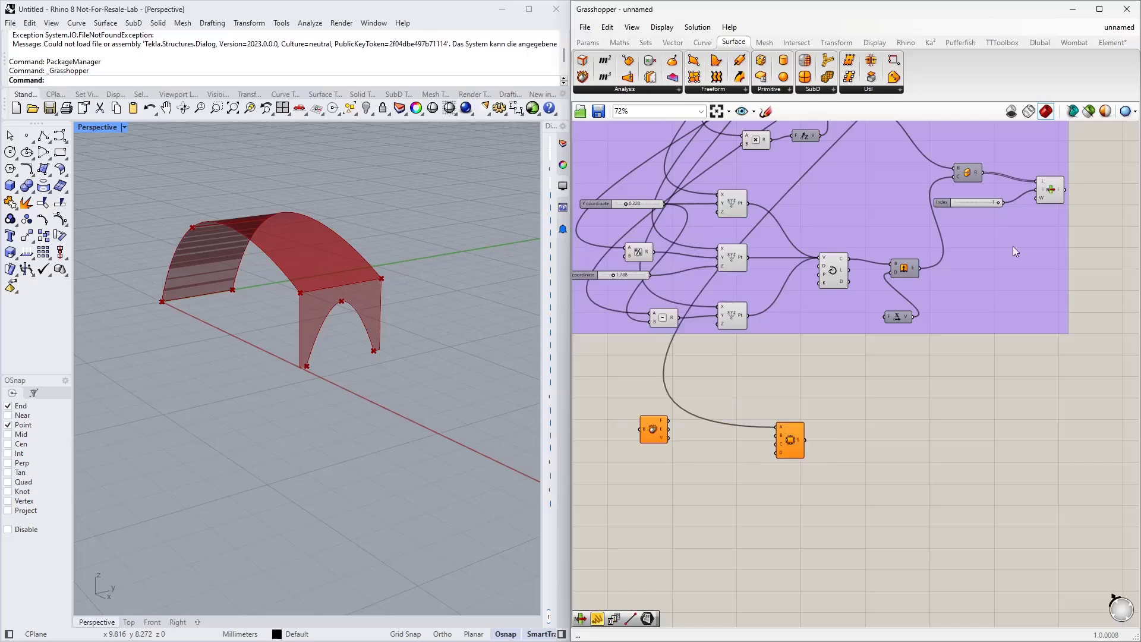
Step: Connect the List Item output to the Deconstruct Brep's B input
click(1047, 188)
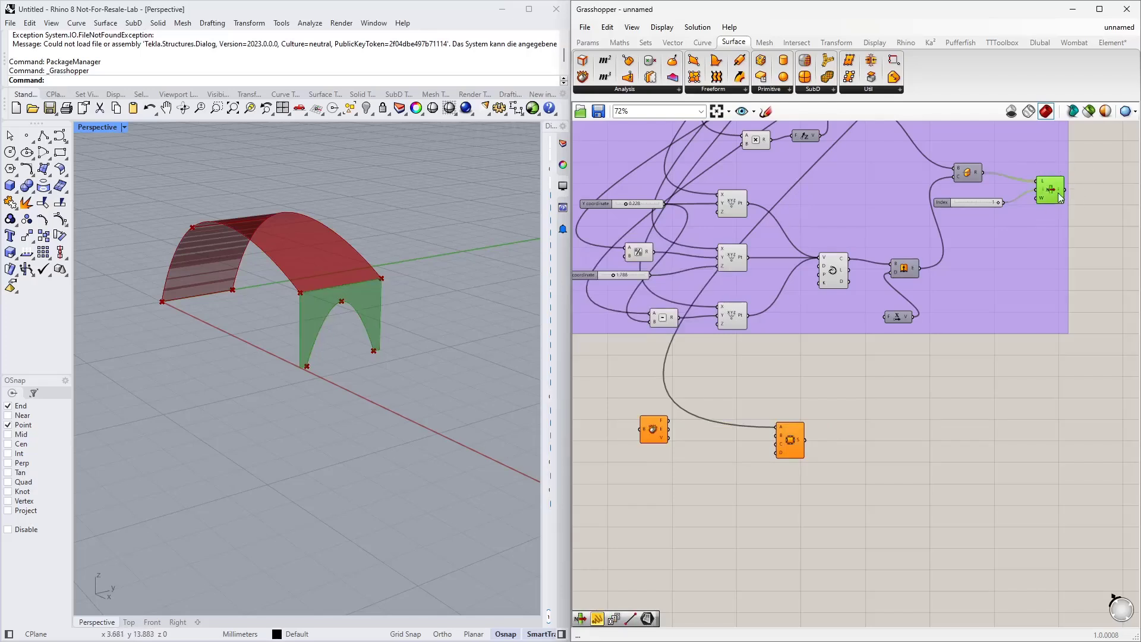
drag(1068, 187, 651, 431)
click(651, 431)
scroll(642, 469, up, 5)
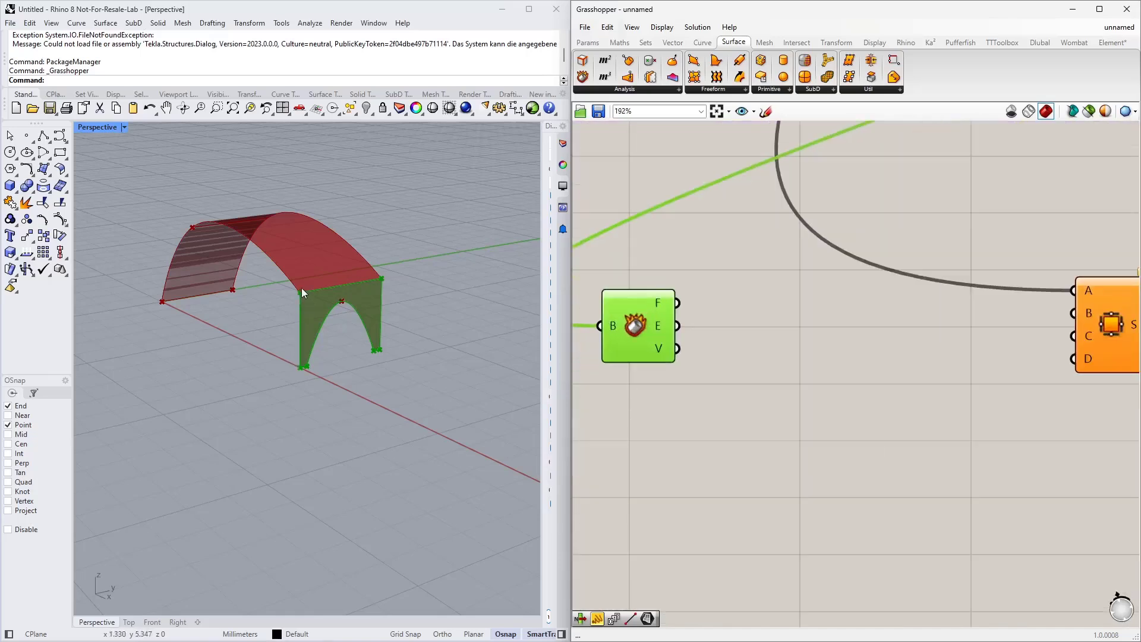
Step: Add a List Item component and feed it the Deconstruct Brep's faces output
click(704, 412)
double_click(703, 407)
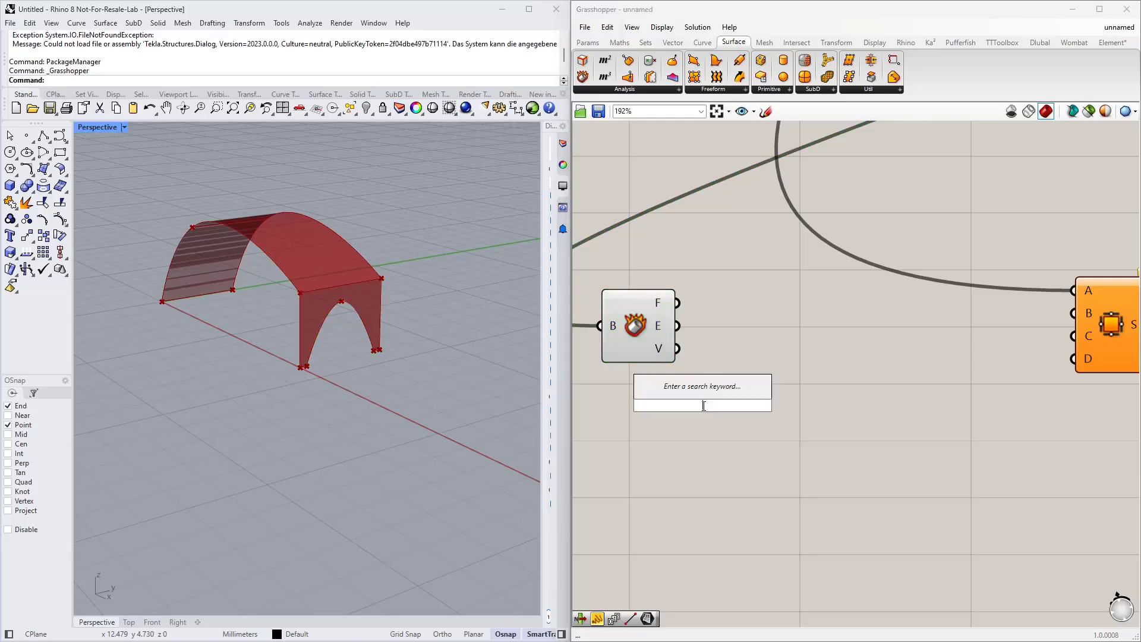
text(list item)
key(Return)
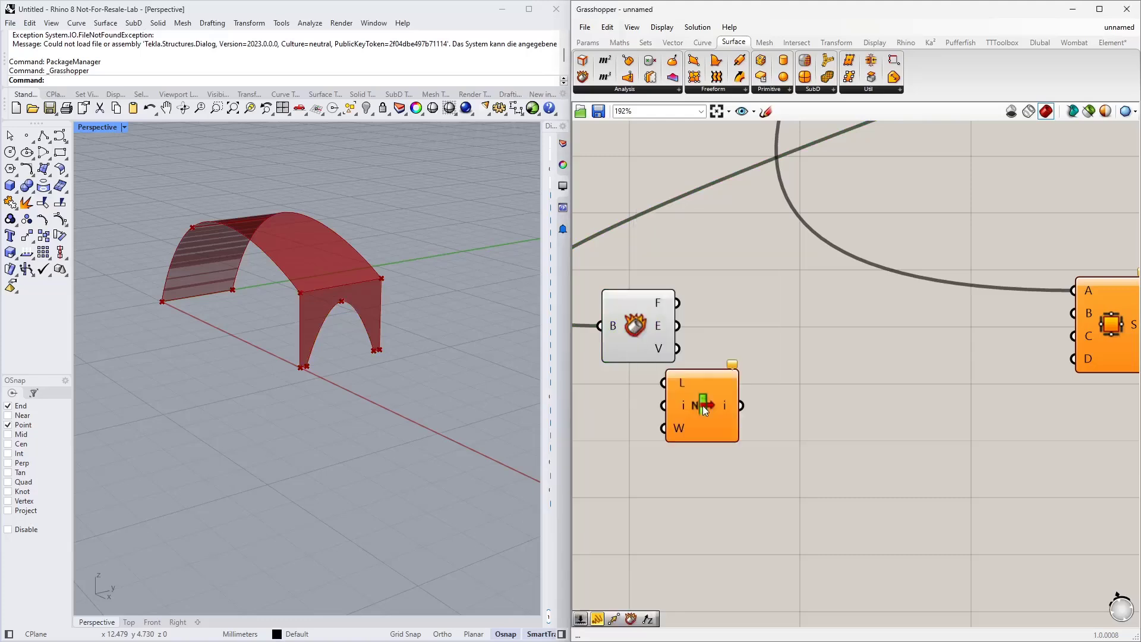
drag(703, 410, 829, 397)
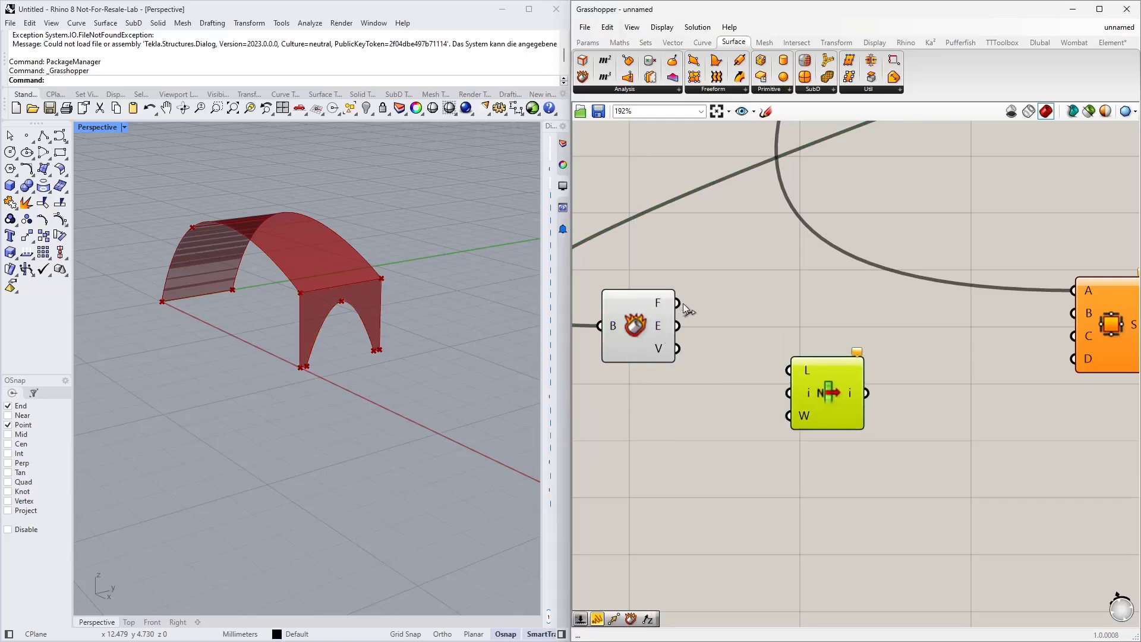
drag(681, 303, 849, 395)
click(711, 408)
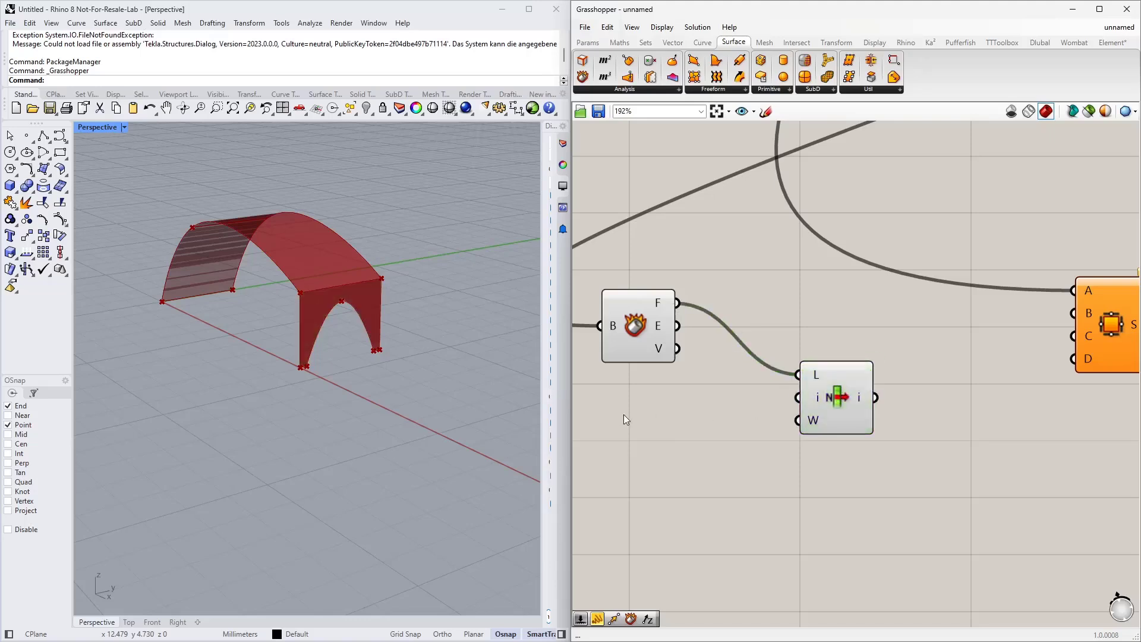
Step: Add a number slider set to 6 and connect it to the List Item's index input
double_click(623, 415)
text(6)
key(Return)
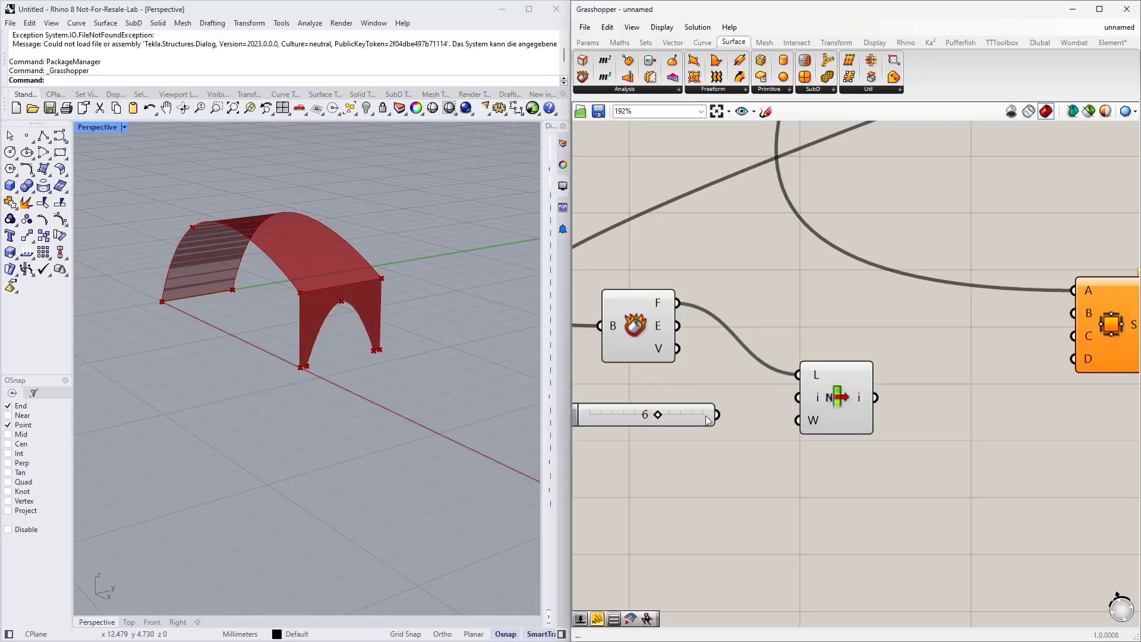
mouse_move(719, 415)
mouse_down()
mouse_move(795, 398)
mouse_move(735, 406)
mouse_up()
click(838, 399)
scroll(342, 323, up, 8)
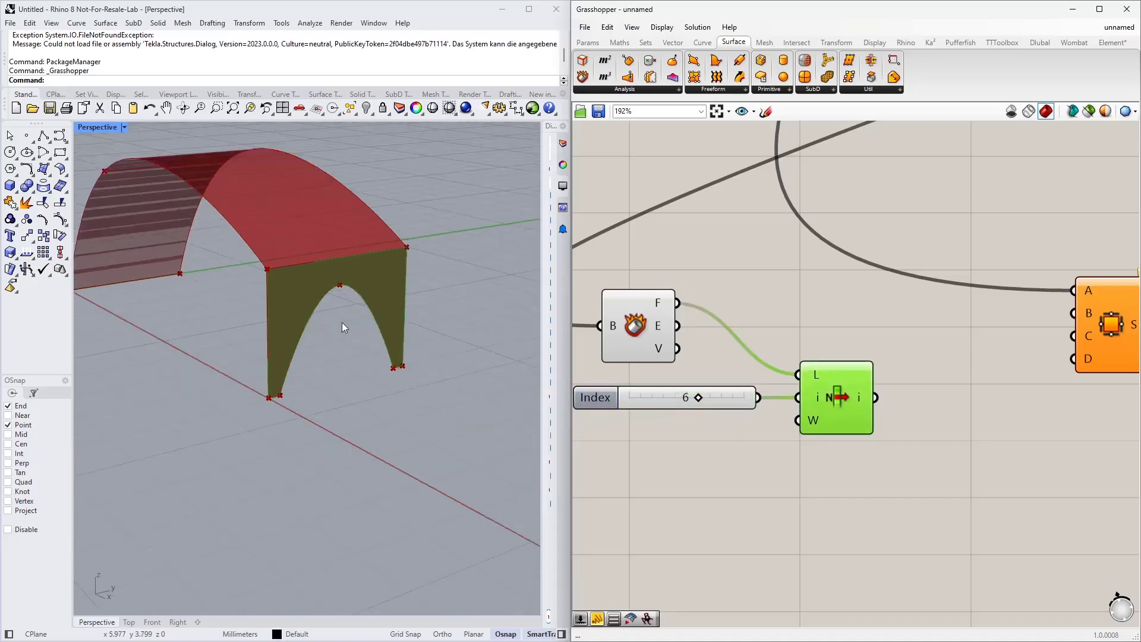
Step: Switch the List Item's list input to the Deconstruct Brep's edges and set the index slider to 2
click(697, 397)
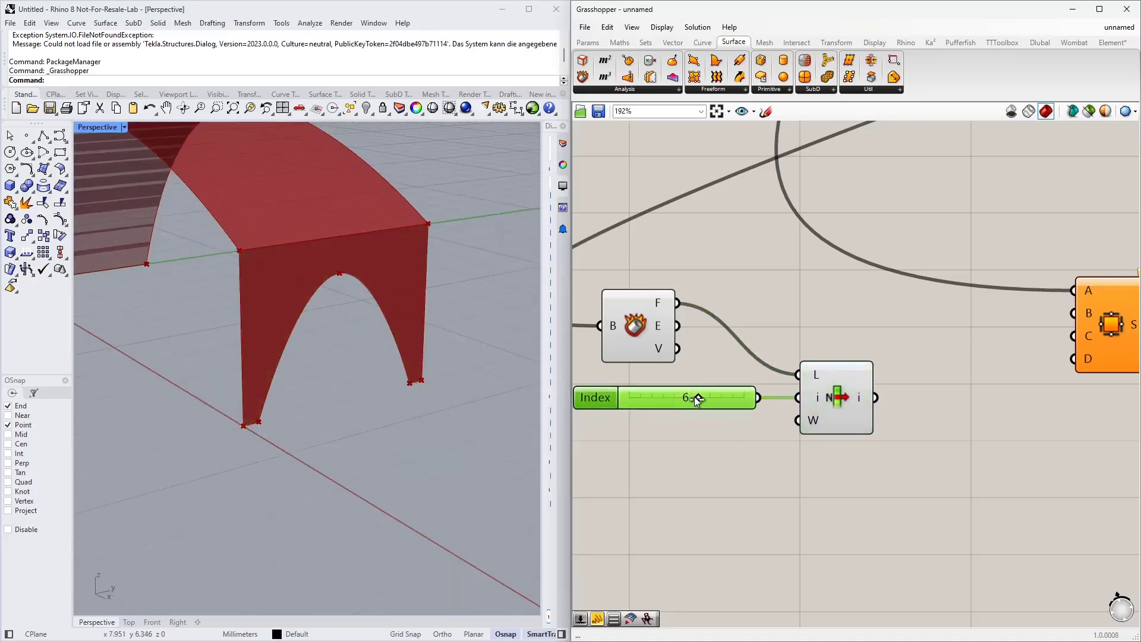
click(842, 399)
drag(704, 400, 632, 399)
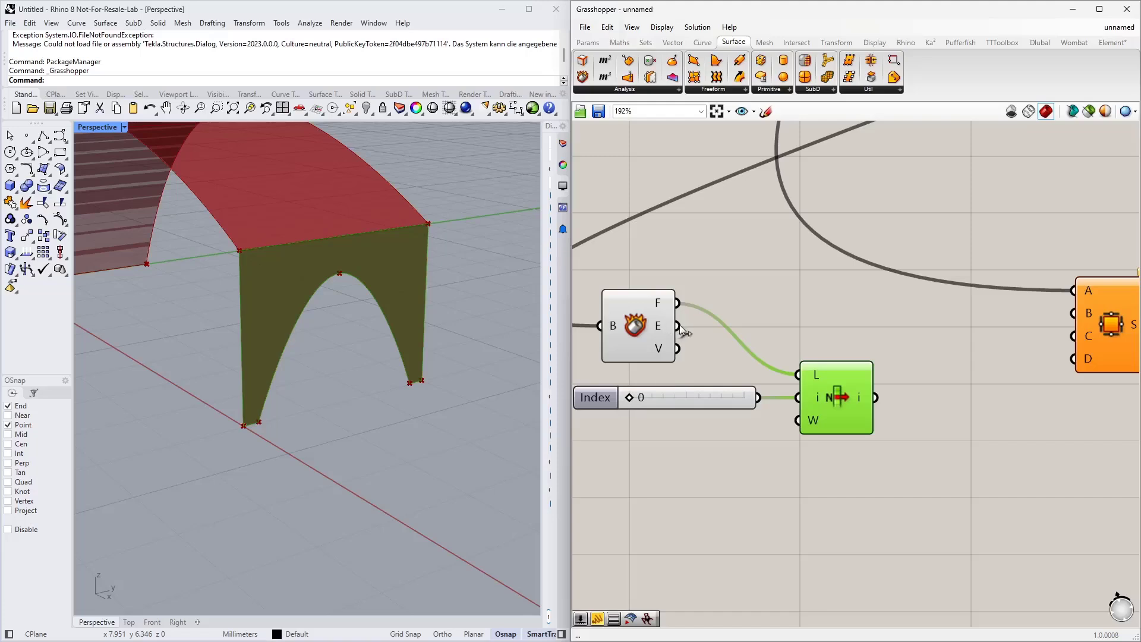
drag(678, 326, 798, 374)
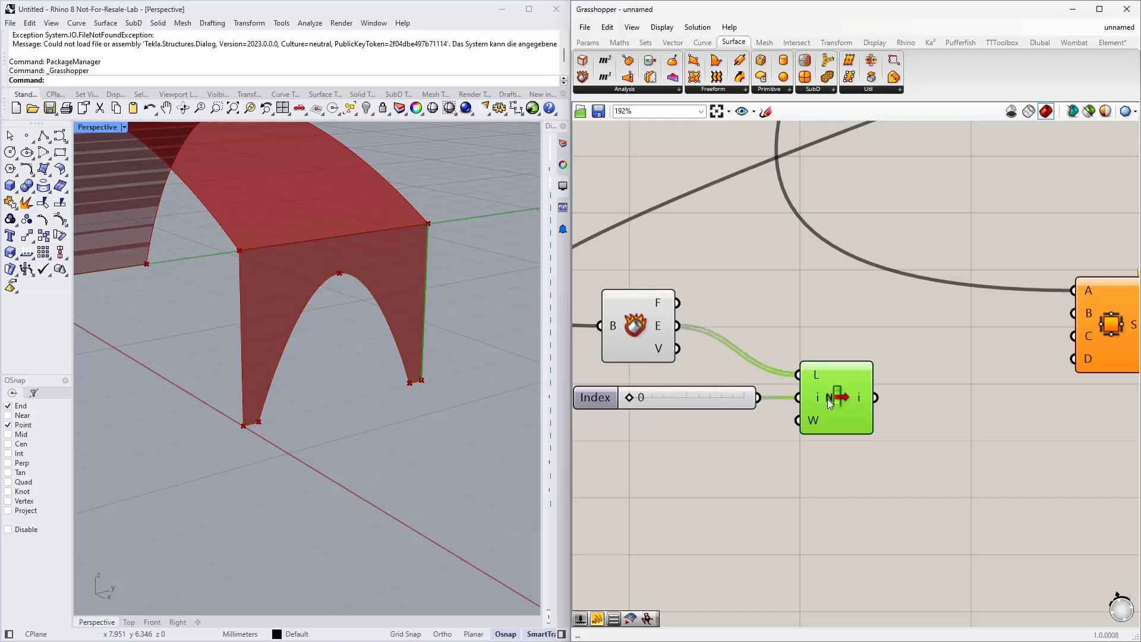
drag(634, 397, 655, 395)
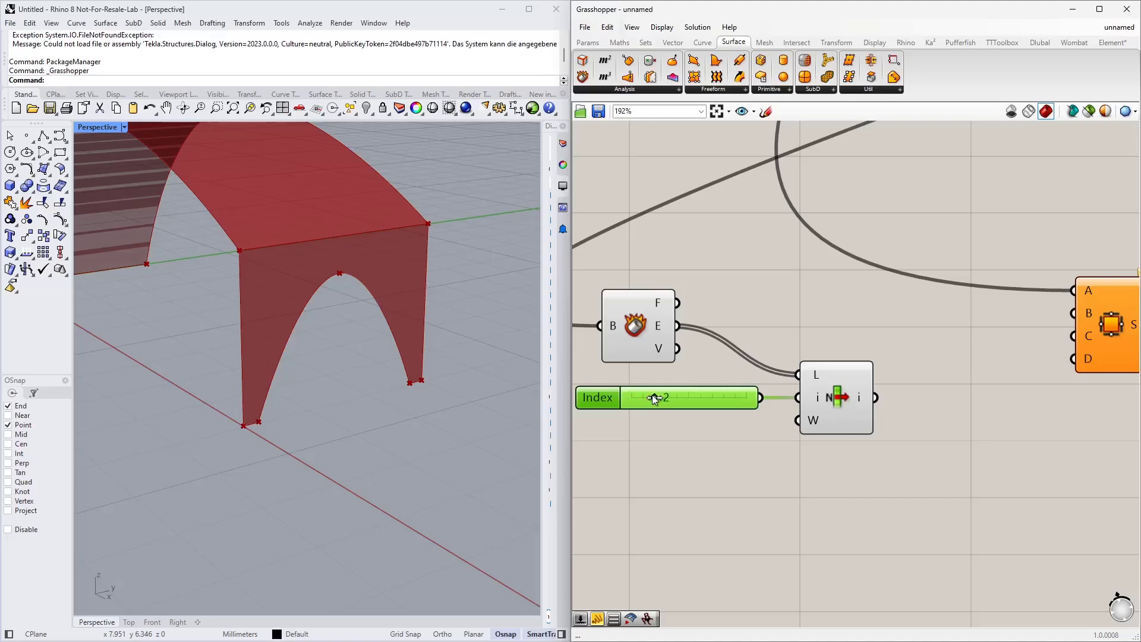
click(827, 394)
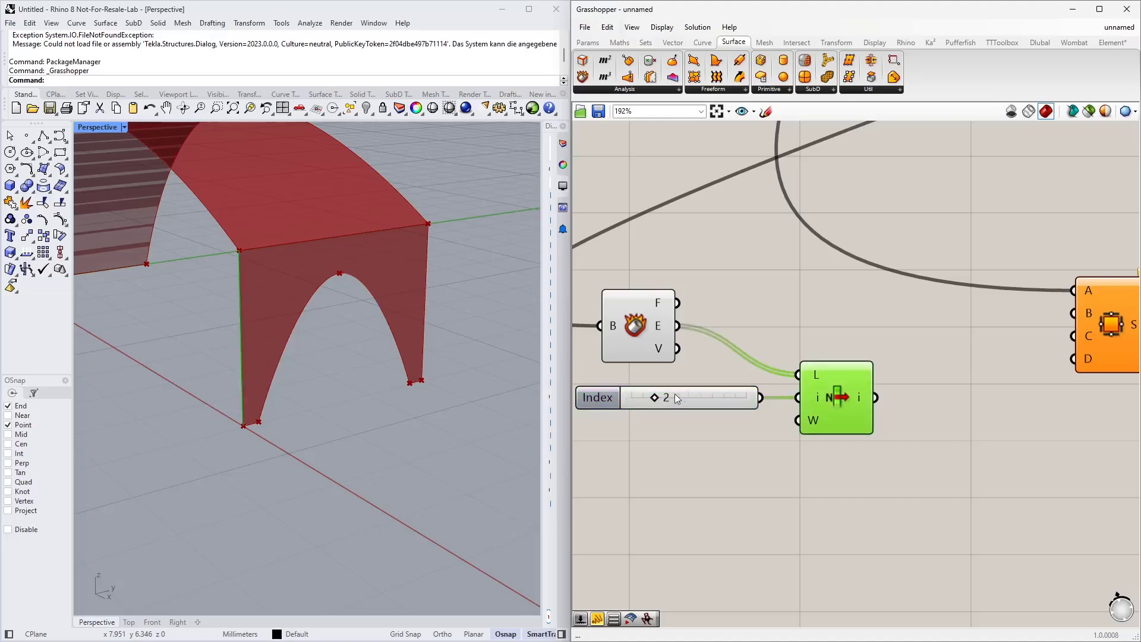
mouse_move(654, 398)
mouse_down()
mouse_move(642, 400)
mouse_move(653, 398)
mouse_up()
scroll(748, 385, down, 3)
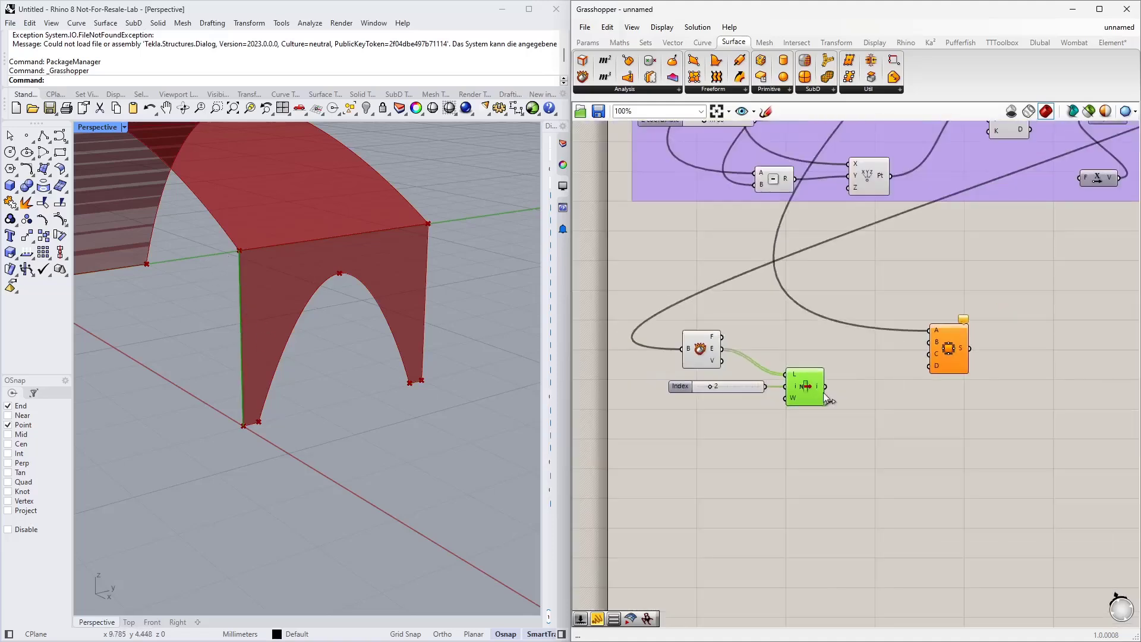
Step: Connect the List Item output to the 4Point Surface's B input
drag(826, 386, 929, 342)
click(949, 352)
right_drag(487, 392, 259, 433)
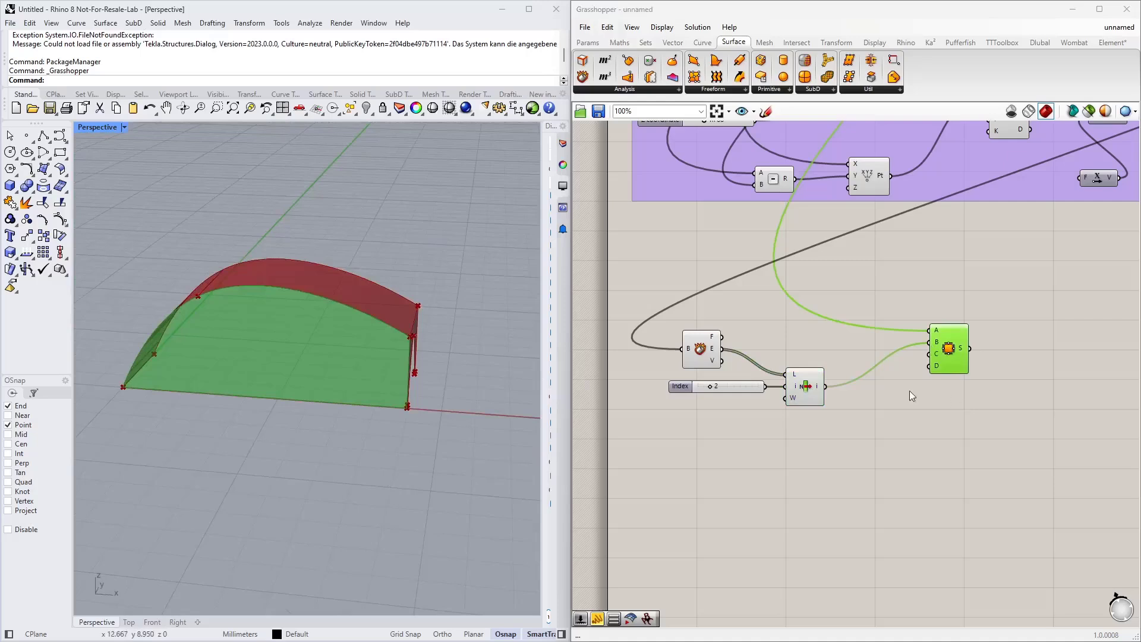
Step: Move the Deconstruct Brep, List Item, slider and 4Point Surface components higher on the canvas
drag(866, 446, 649, 318)
drag(795, 389, 821, 348)
click(796, 406)
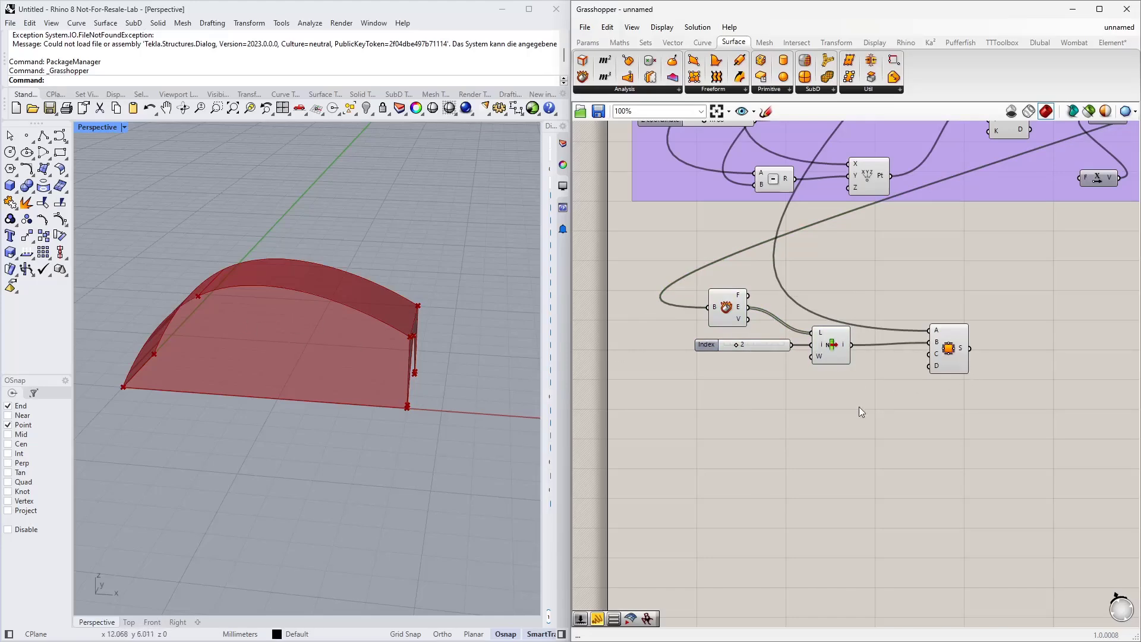
scroll(787, 375, down, 3)
scroll(728, 378, up, 2)
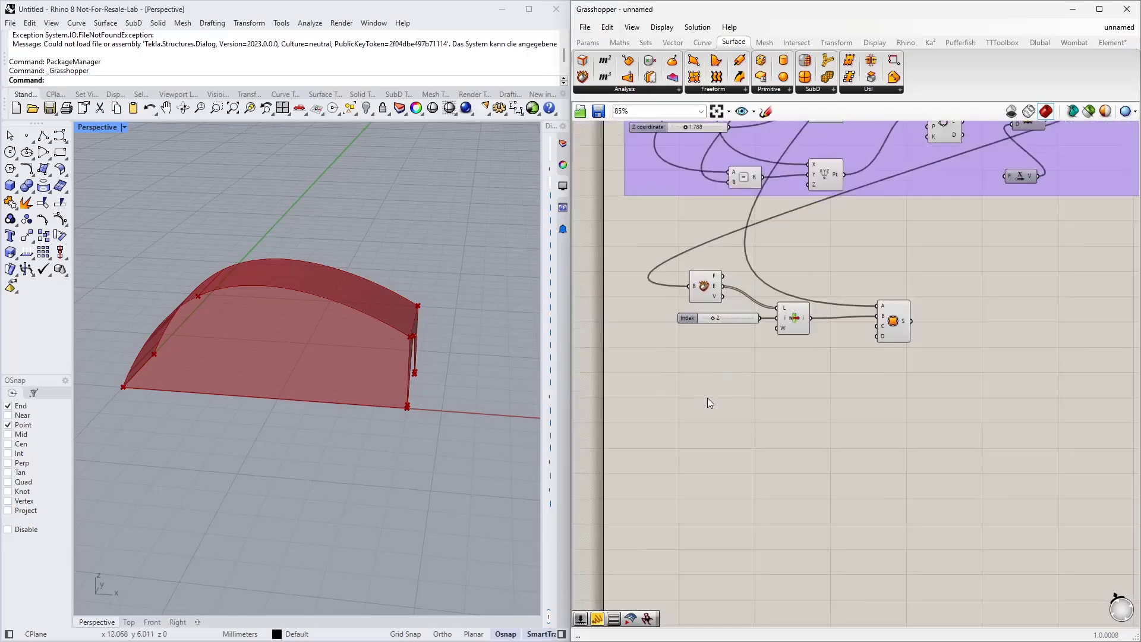
Step: Add a Rectangle 2Pt component below the List Item and reposition it
double_click(803, 438)
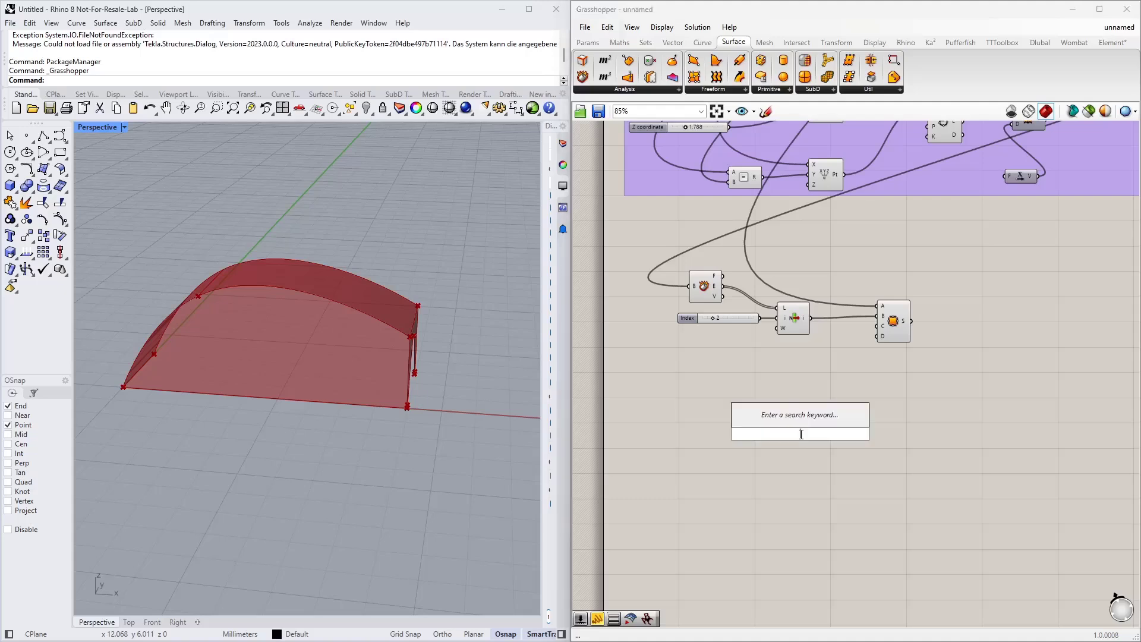
text(rec)
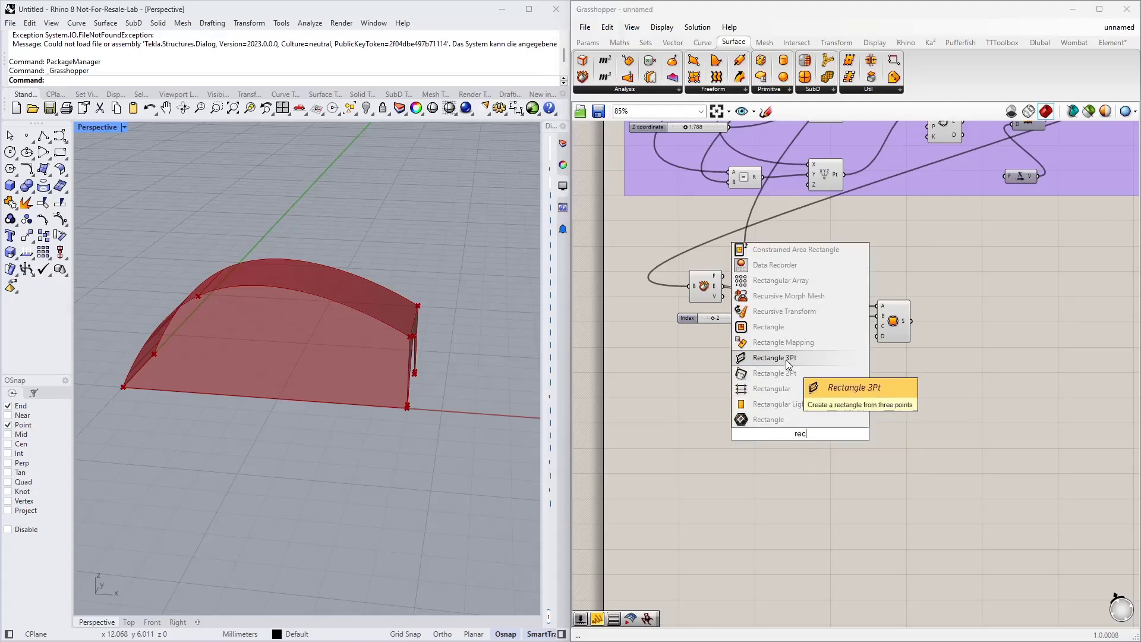
click(800, 374)
click(800, 434)
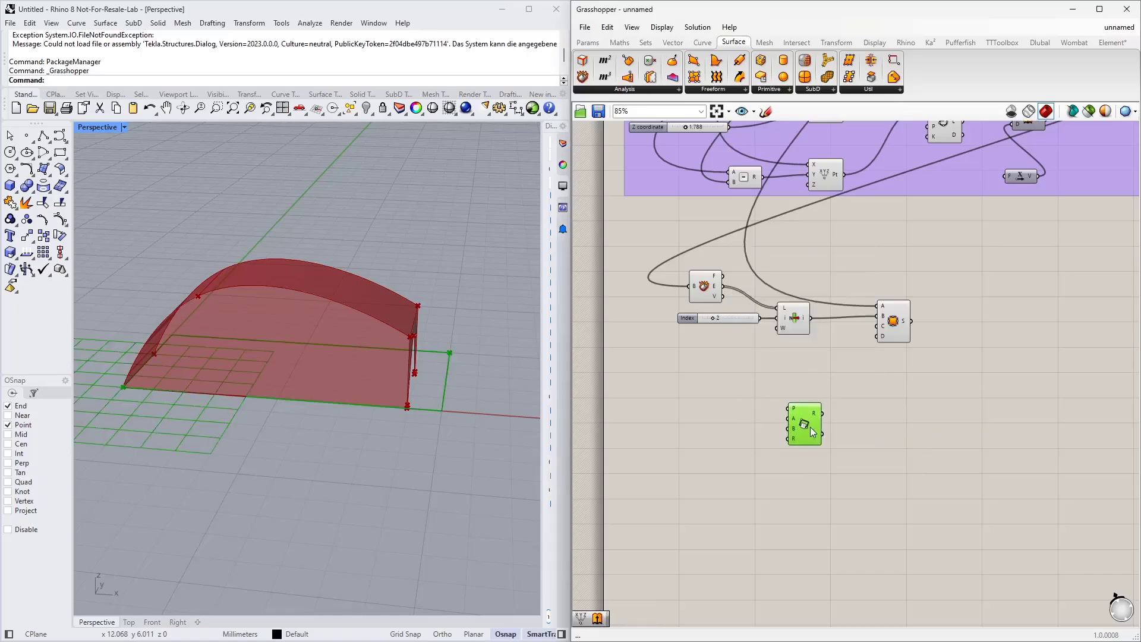
scroll(722, 430, up, 3)
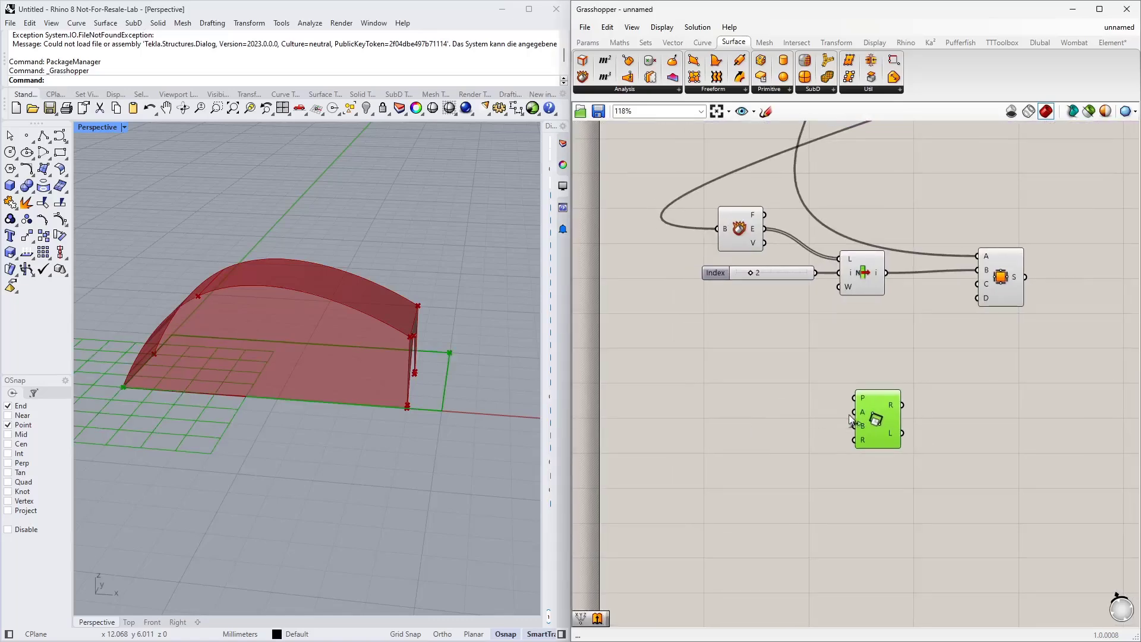
scroll(861, 419, up, 3)
scroll(961, 407, down, 3)
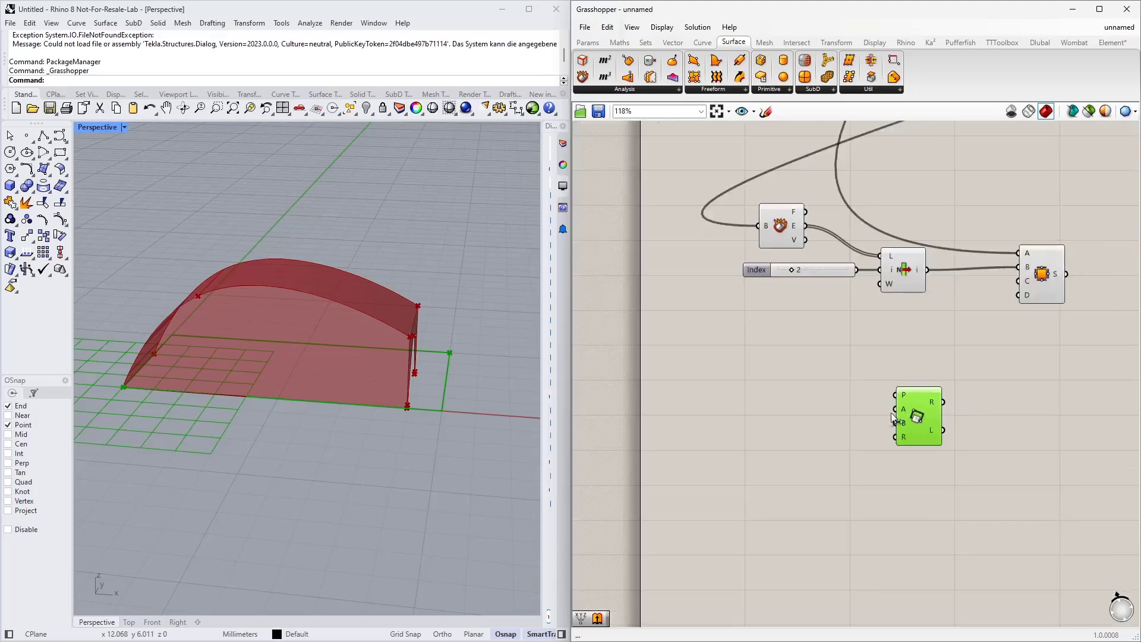
drag(918, 419, 925, 446)
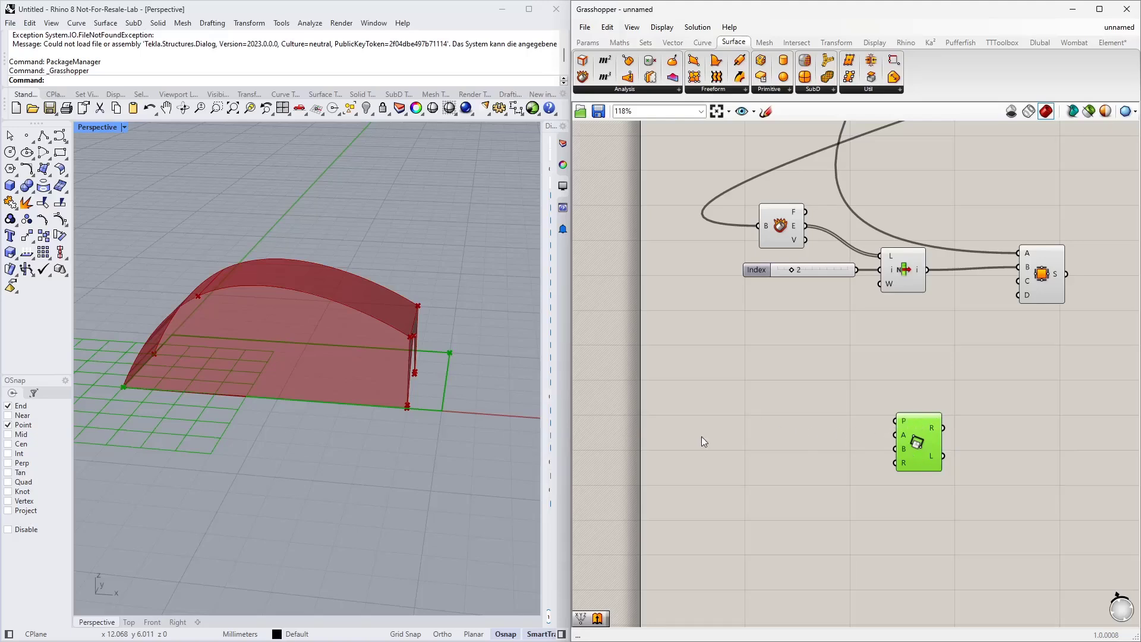
scroll(733, 441, down, 4)
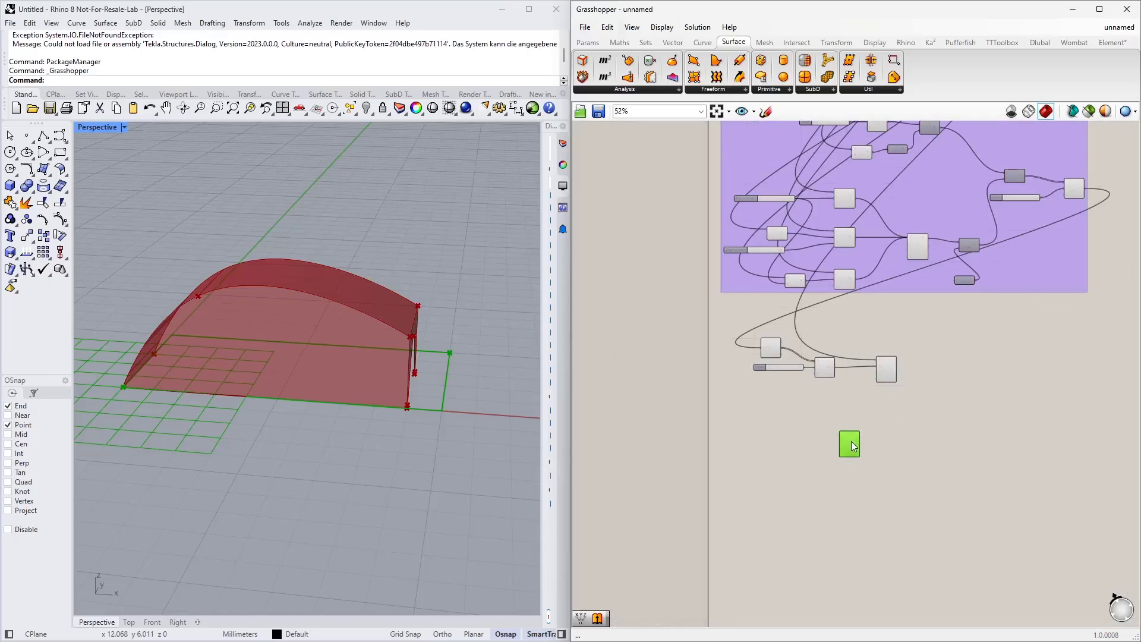
Step: Copy the roof surface group's graph mappers with their point components and paste them below the new definition
scroll(786, 441, up, 3)
right_drag(684, 194, 726, 370)
right_drag(692, 146, 702, 380)
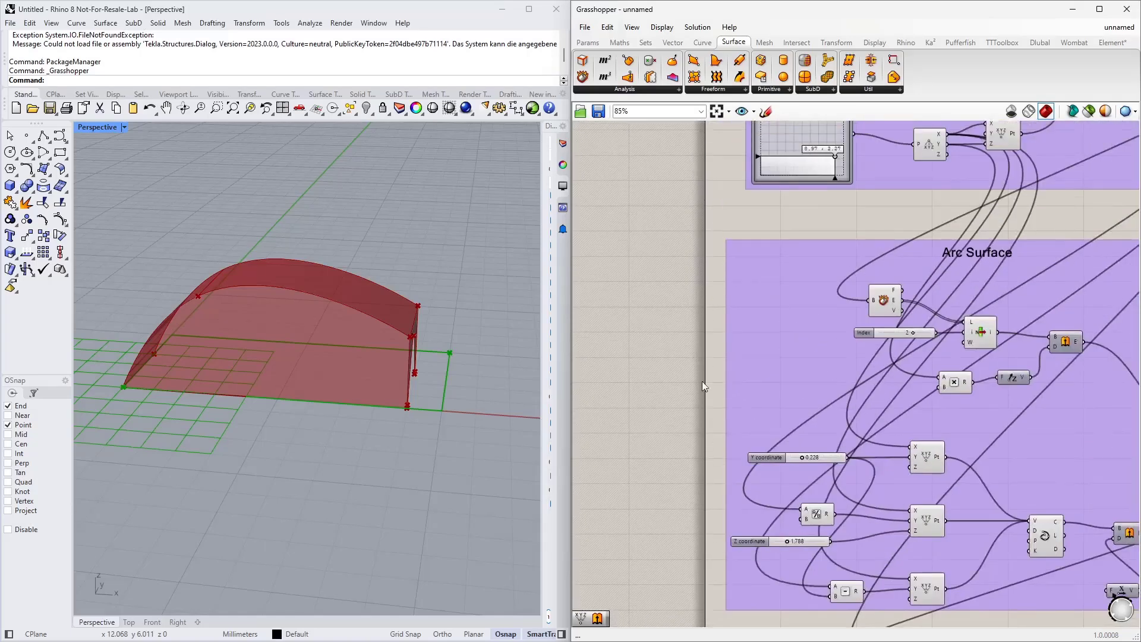
right_drag(698, 295, 660, 523)
drag(640, 167, 919, 426)
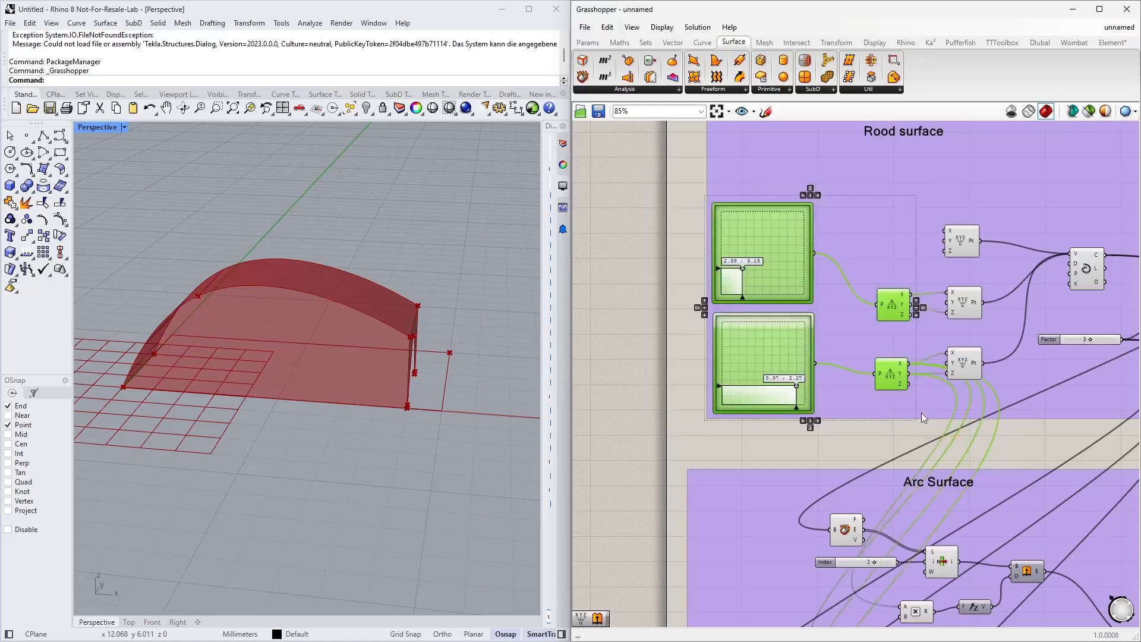
shift+click(966, 309)
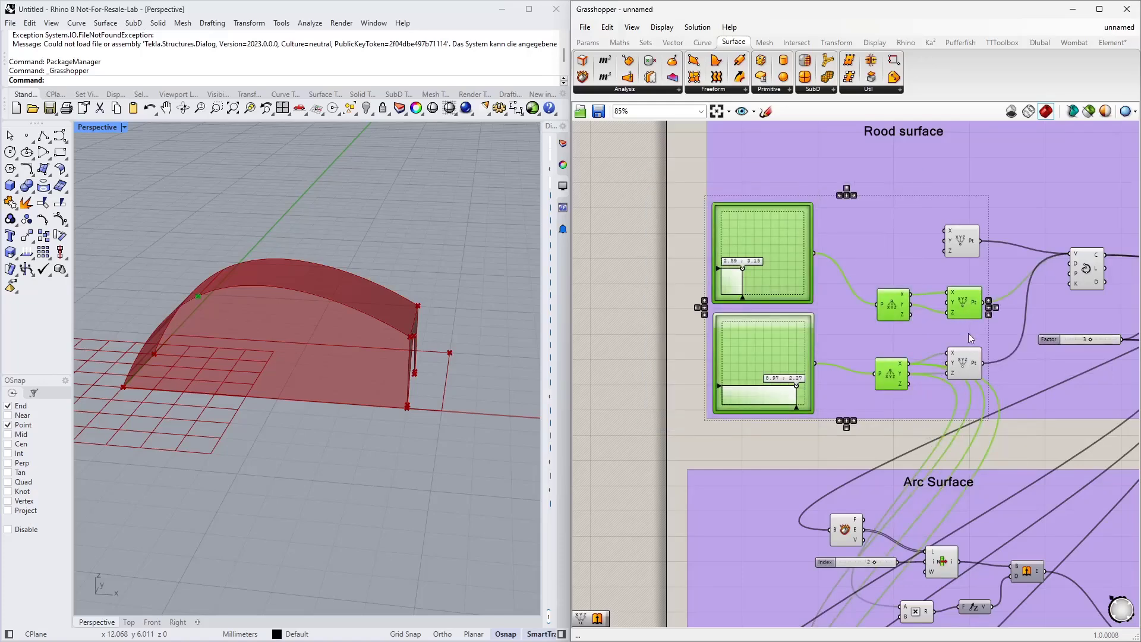
scroll(726, 241, down, 5)
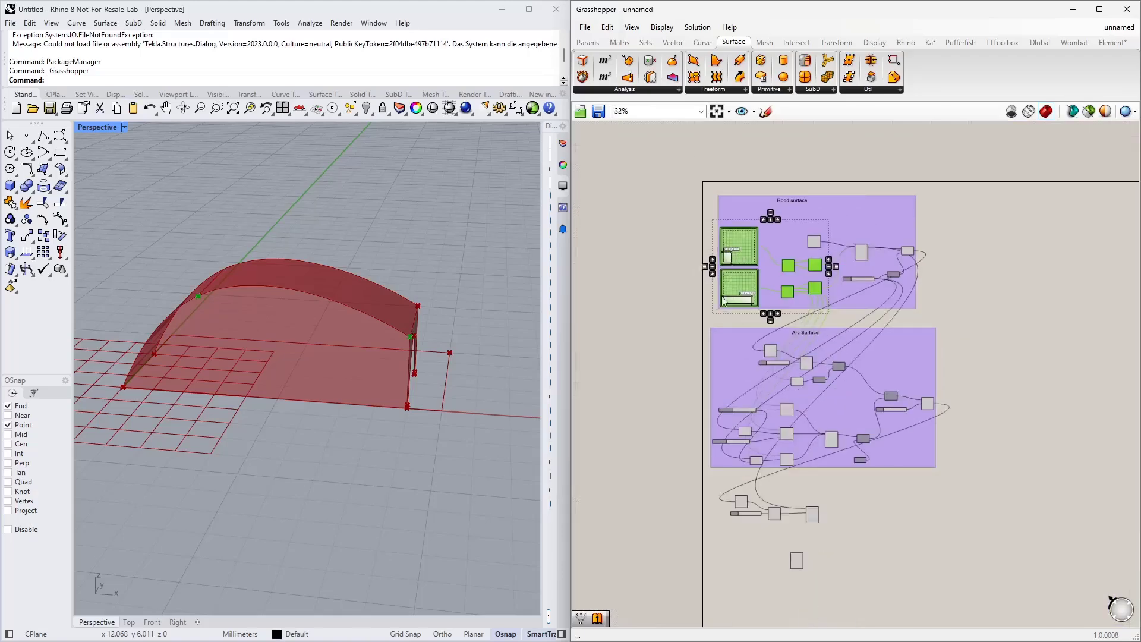
key(ctrl+c)
key(ctrl+v)
drag(748, 283, 695, 563)
scroll(848, 540, up, 5)
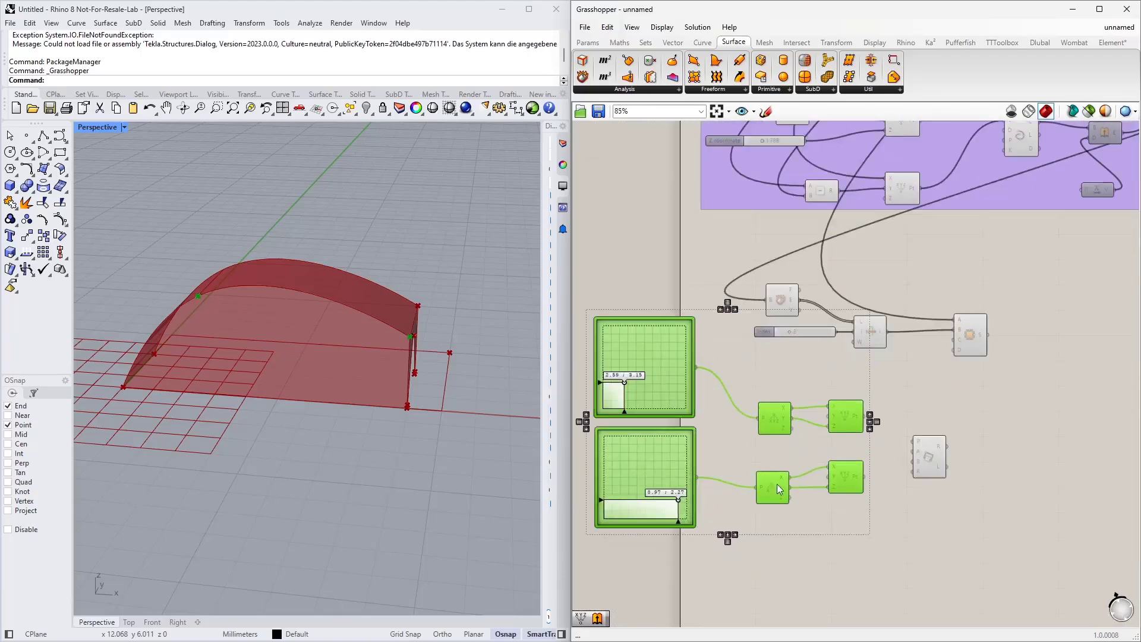
Step: Arrange the pasted graph mappers and point components to the left of the Rectangle 2Pt component
scroll(881, 473, down, 2)
drag(965, 498, 697, 350)
drag(711, 356, 772, 399)
click(1014, 376)
right_drag(942, 442, 931, 367)
scroll(785, 362, up, 4)
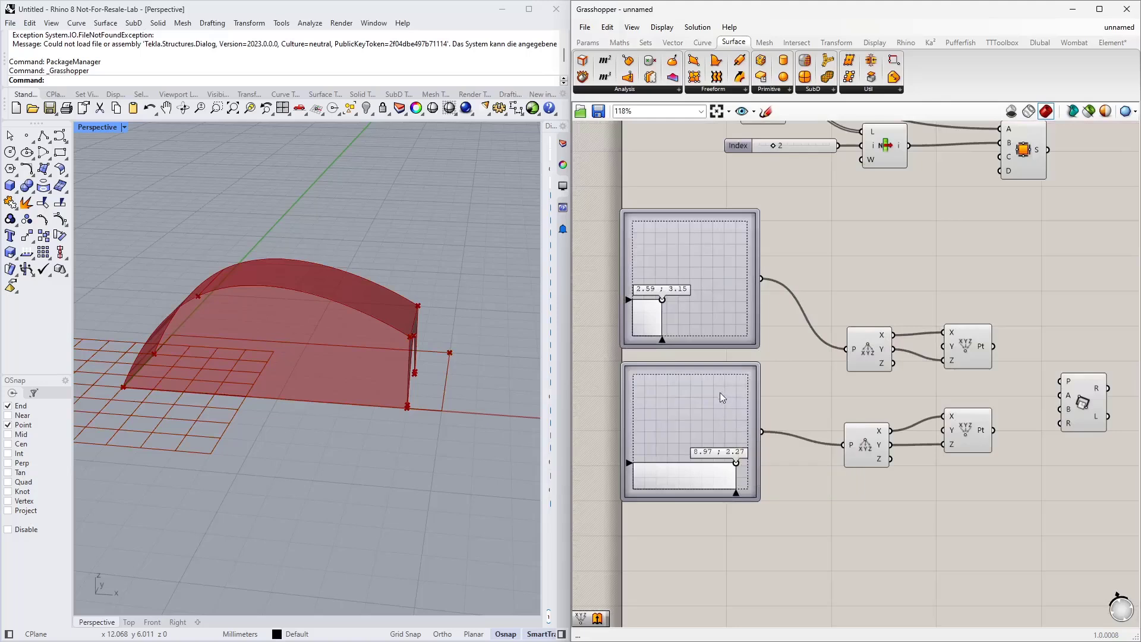
Step: Connect the two Construct Point outputs to the Rectangle 2Pt's A and B inputs
right_drag(903, 508, 811, 469)
click(848, 341)
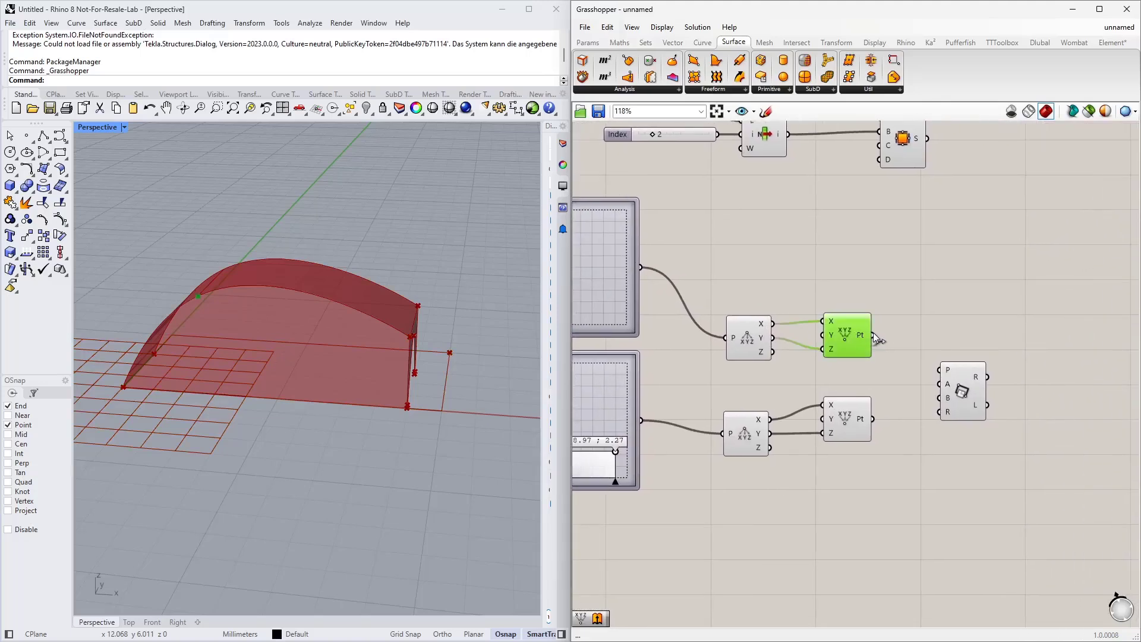
drag(874, 335, 940, 384)
drag(873, 420, 939, 397)
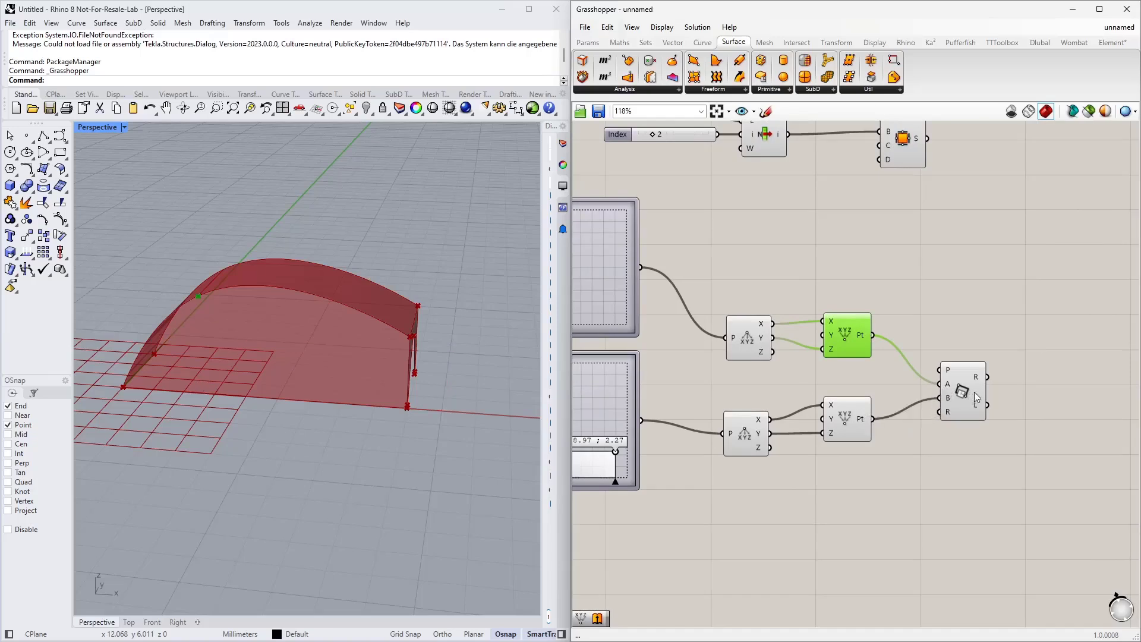
click(963, 391)
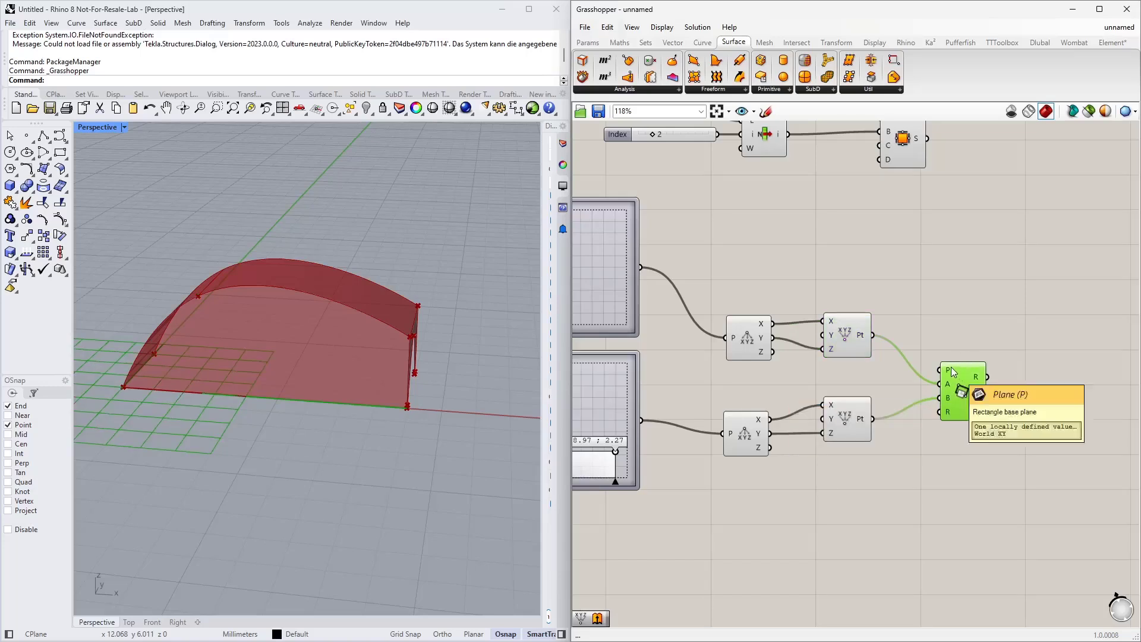
Step: Start setting one plane for the Rectangle 2Pt's P input
right_click(949, 372)
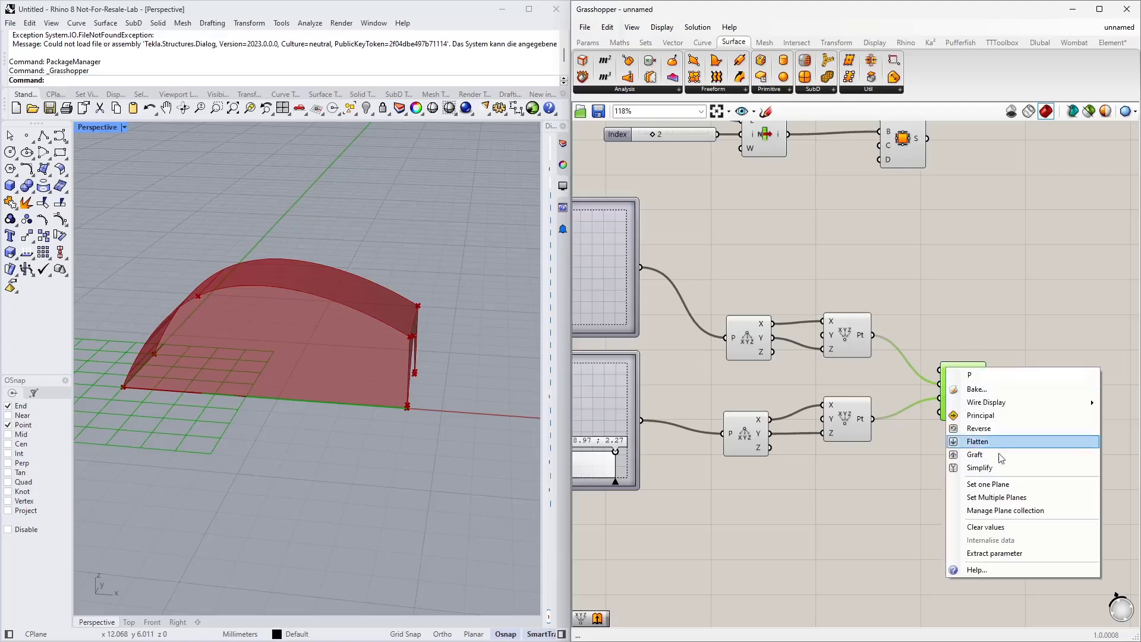
click(989, 486)
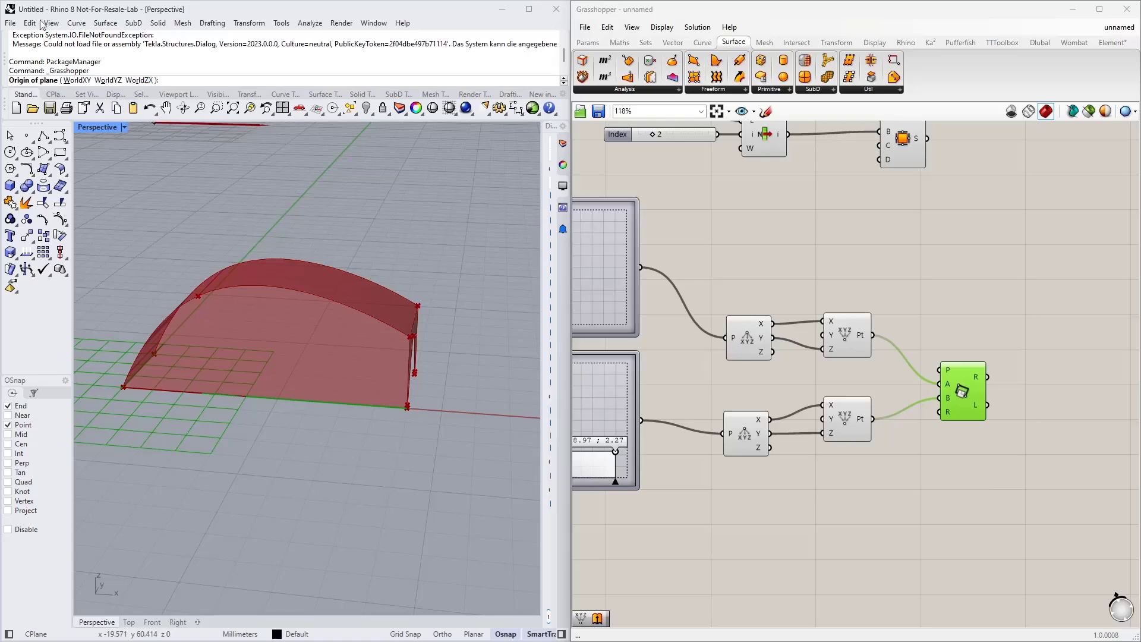
Step: Set the rectangle's plane to WorldZX and adjust the graph mapper points to position the opening rectangle on the side wall
click(137, 80)
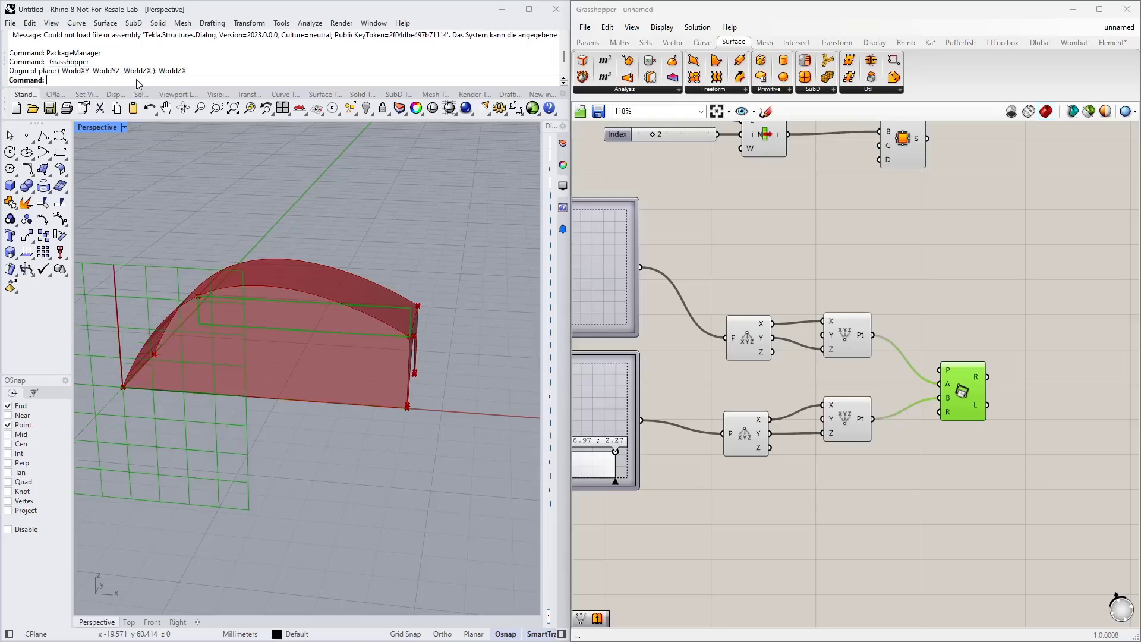
mouse_move(301, 341)
right_down()
mouse_move(362, 342)
mouse_move(217, 310)
mouse_move(313, 326)
right_up()
scroll(313, 327, up, 3)
right_drag(697, 352, 906, 325)
drag(825, 426, 806, 443)
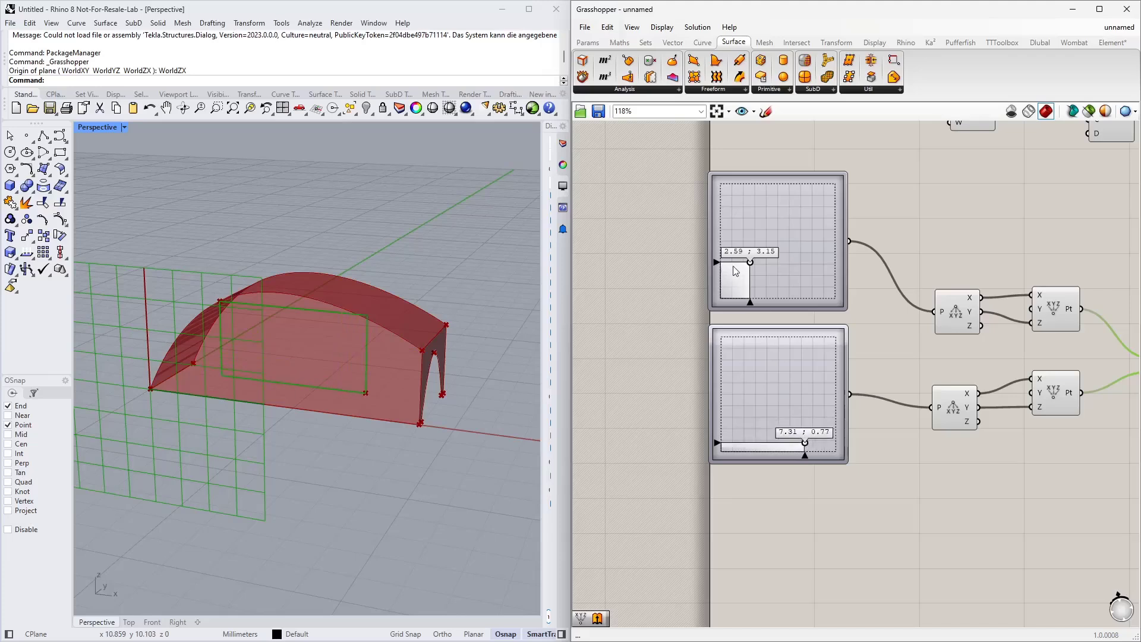
drag(750, 263, 758, 276)
right_drag(397, 304, 420, 290)
scroll(712, 353, down, 4)
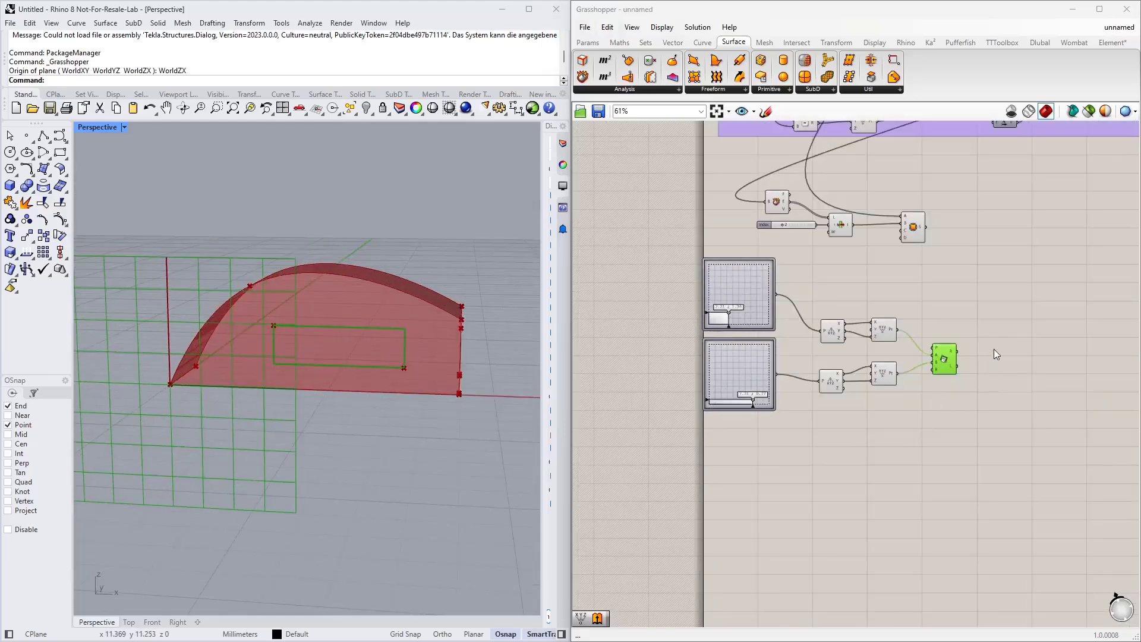
scroll(939, 363, up, 5)
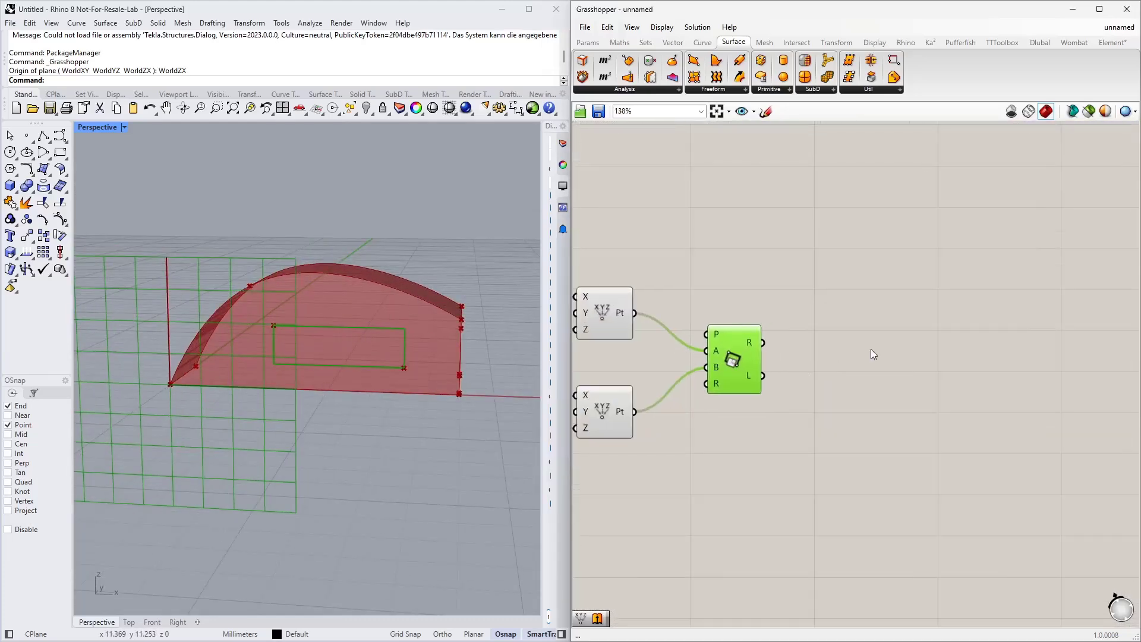
right_click(871, 348)
click(847, 326)
double_click(848, 324)
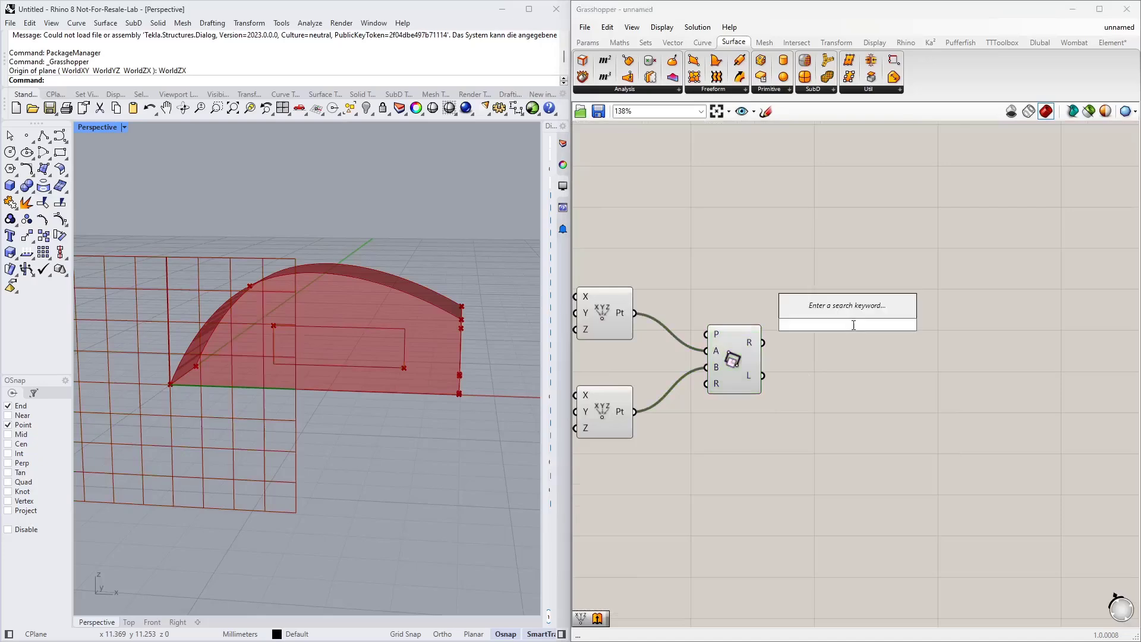
text(extr)
click(847, 309)
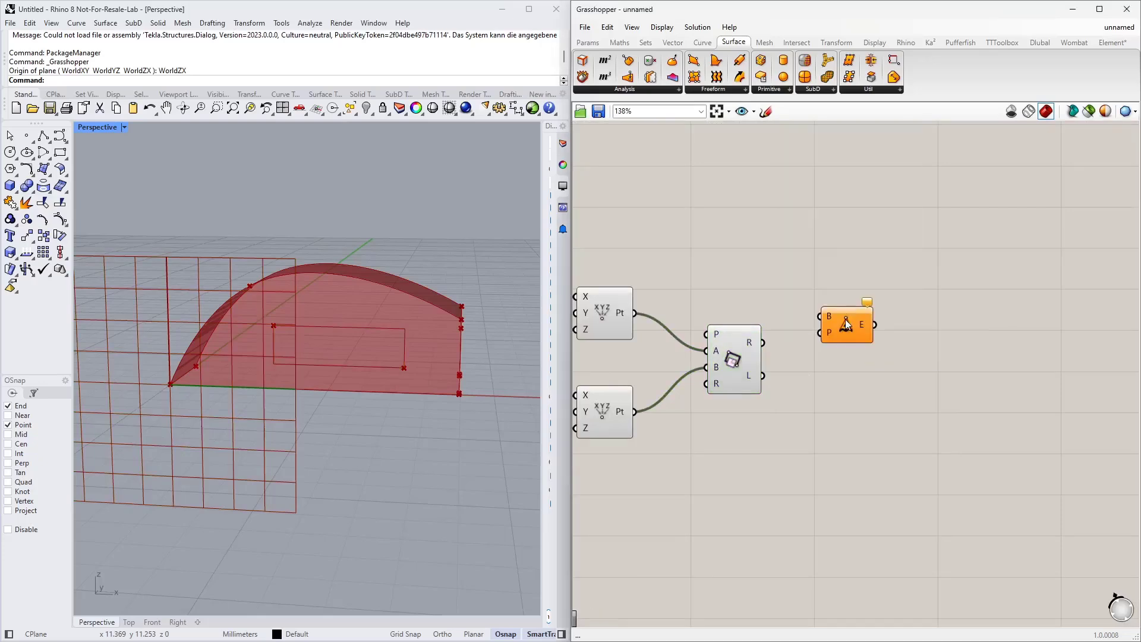
key(ctrl+z)
Step: Add an Extrude component and connect the rectangle to its base input
double_click(846, 320)
text(ex)
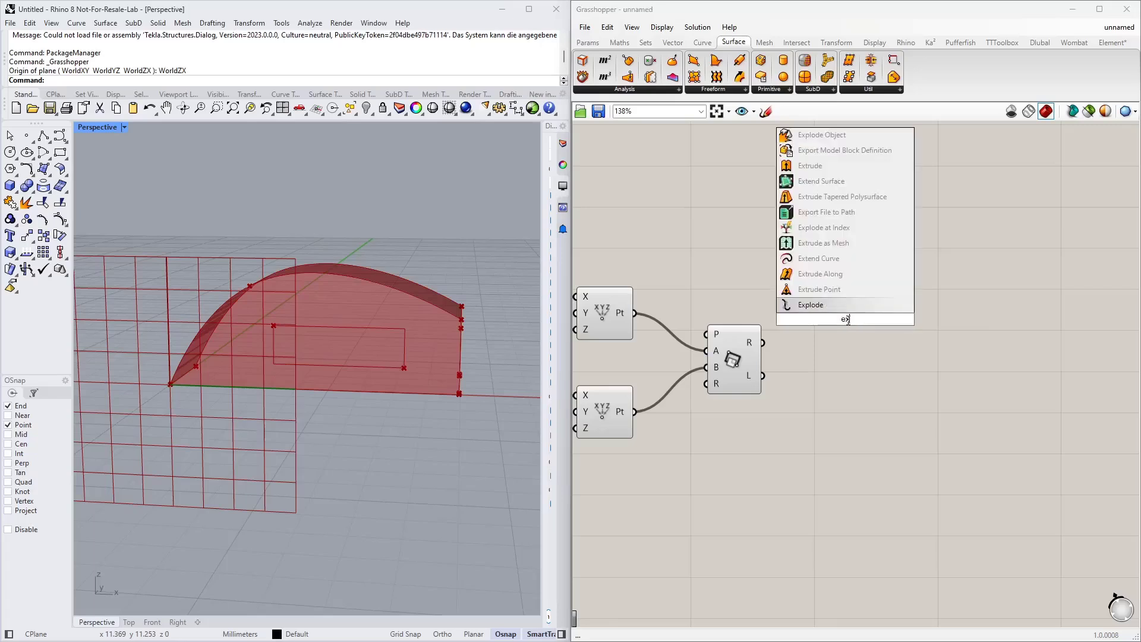
text(tr)
click(843, 297)
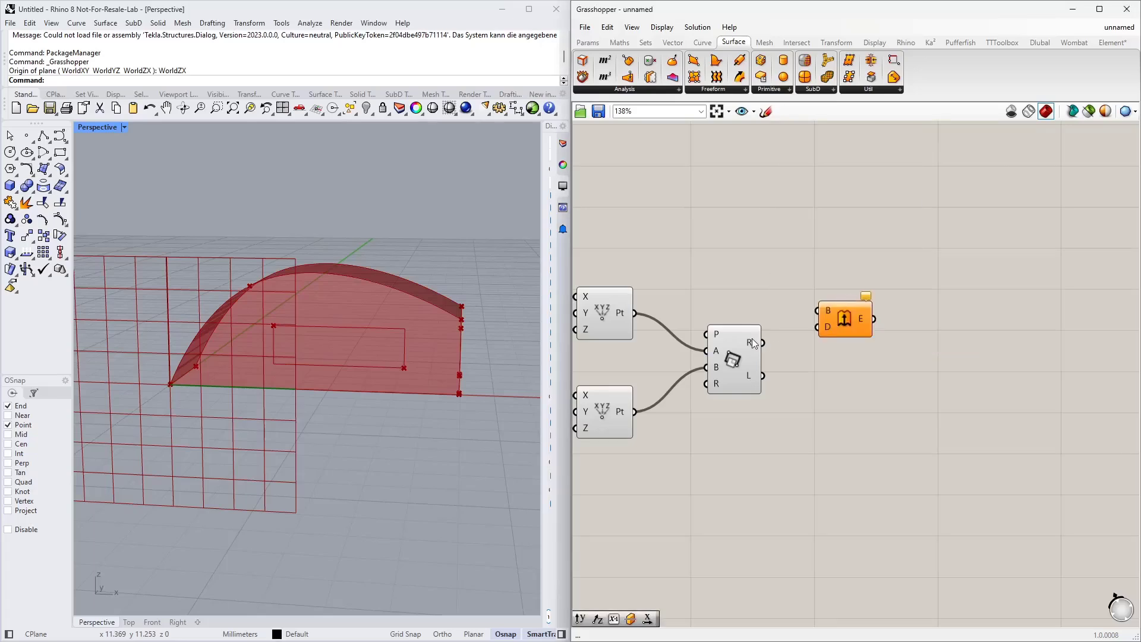
drag(755, 343, 958, 336)
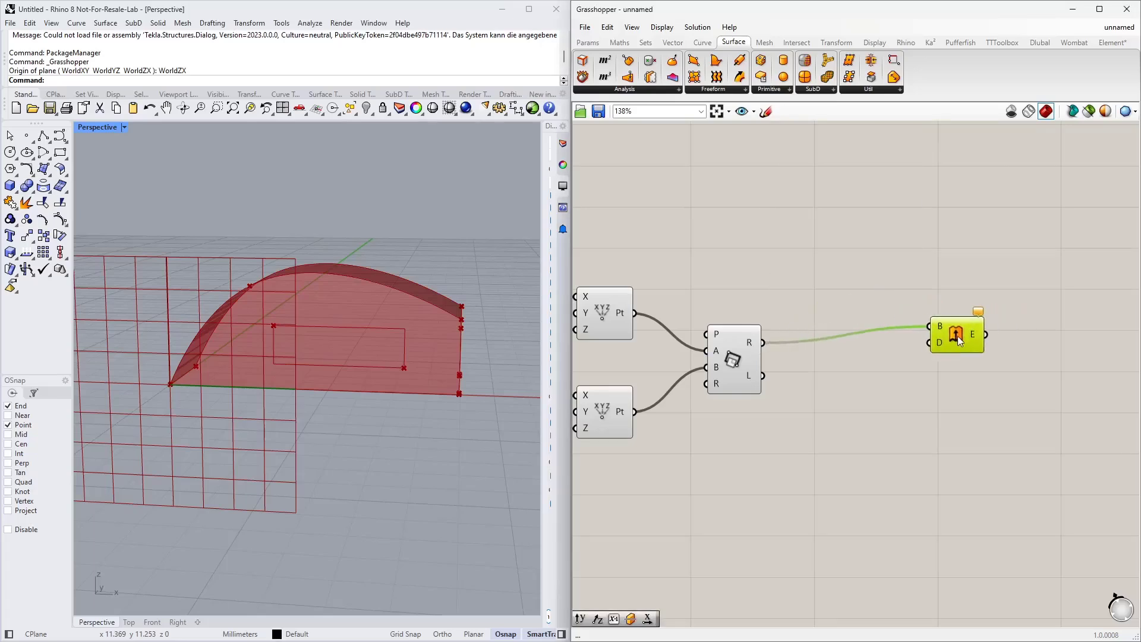
Step: Add a Unit Y vector and connect it as the Extrude direction
double_click(847, 393)
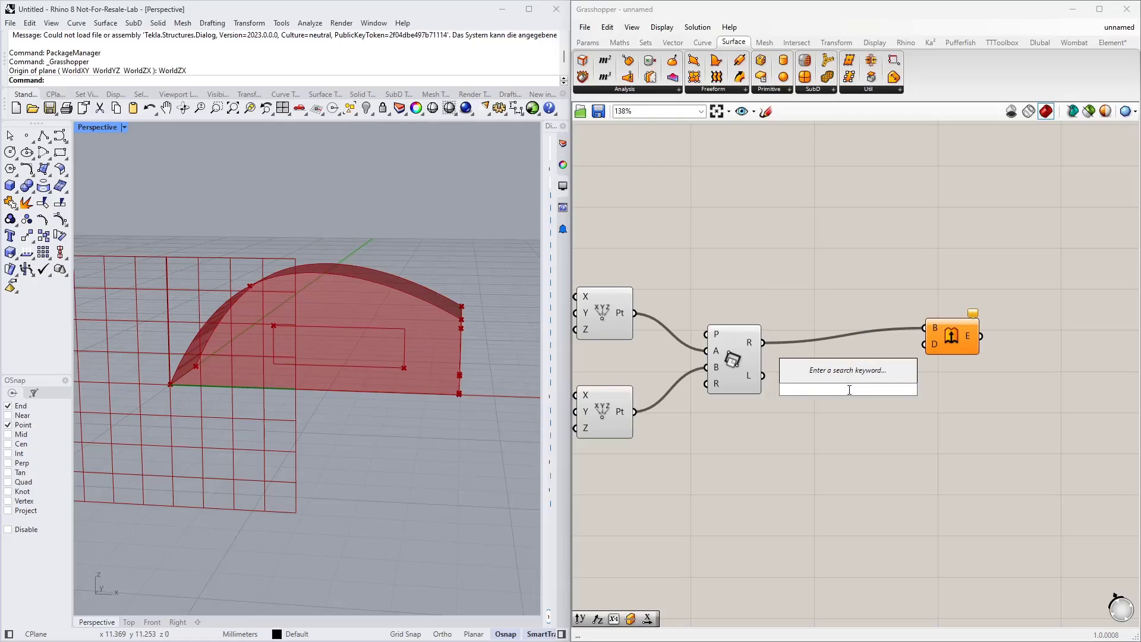
text(y)
click(853, 377)
drag(877, 390, 928, 343)
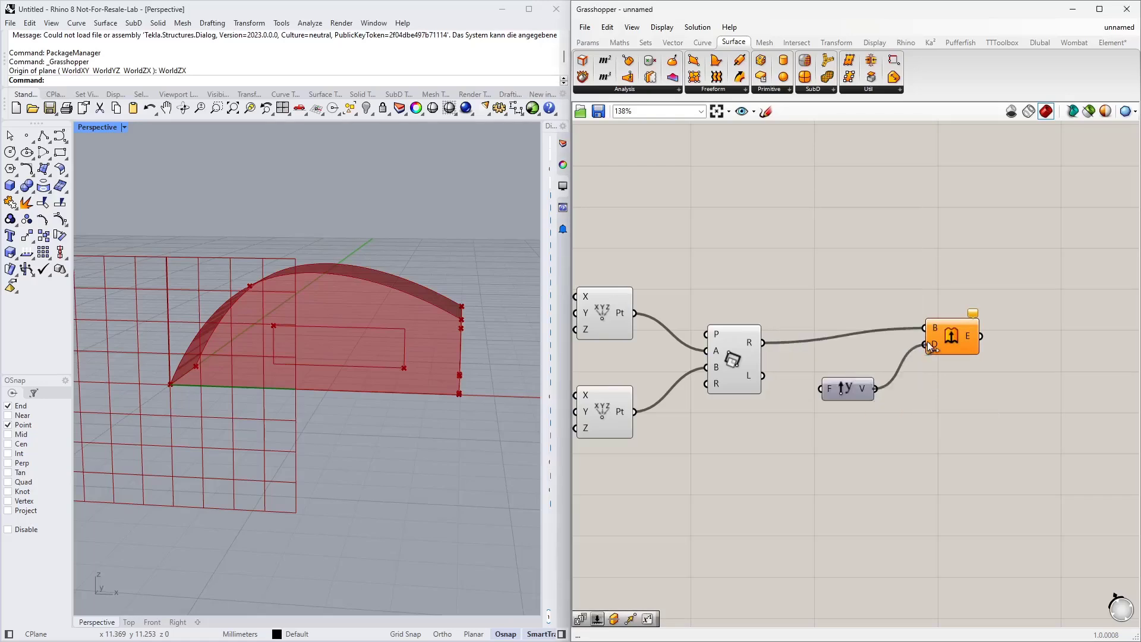
right_drag(913, 390, 832, 423)
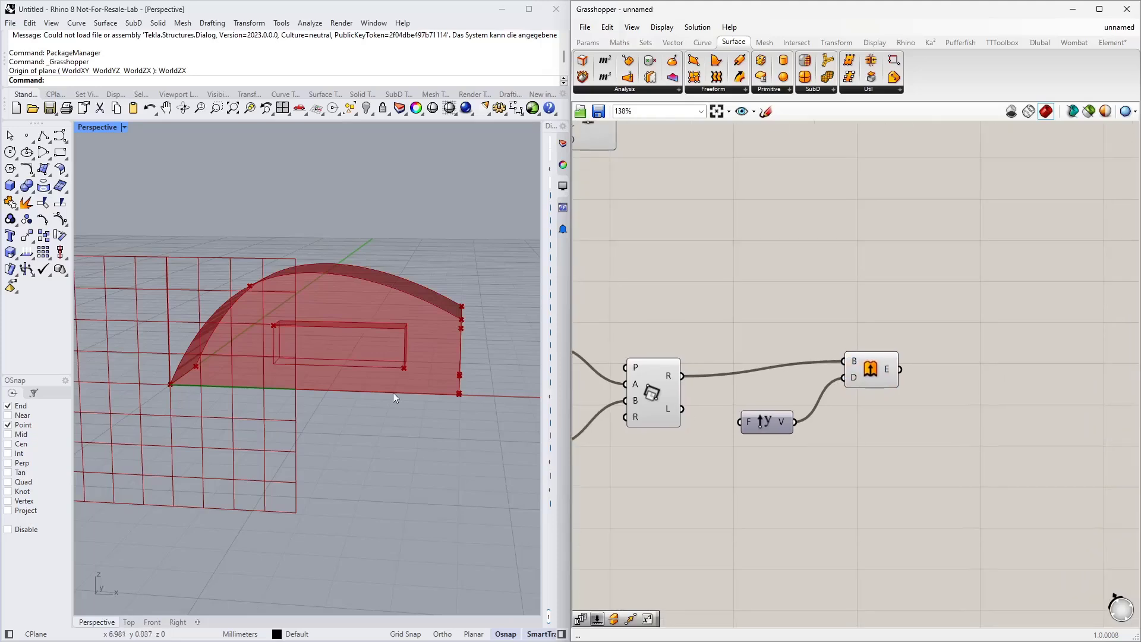
right_drag(391, 395, 416, 405)
scroll(780, 297, down, 3)
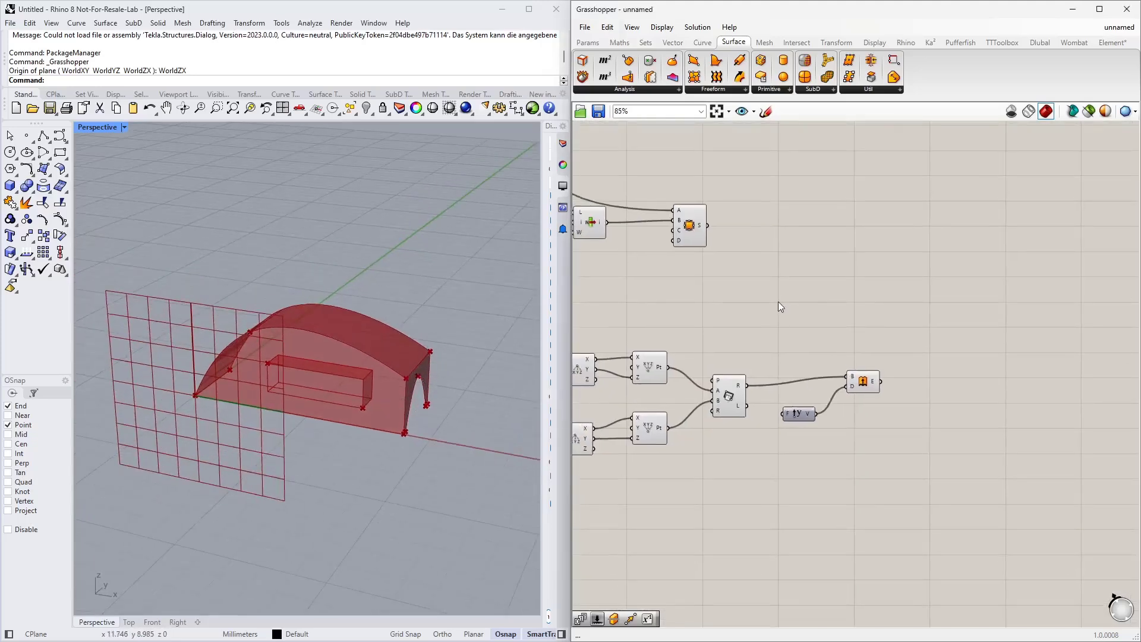
Step: Add a Split Brep component that splits the side wall surface with the extruded rectangle
double_click(779, 302)
text(spl)
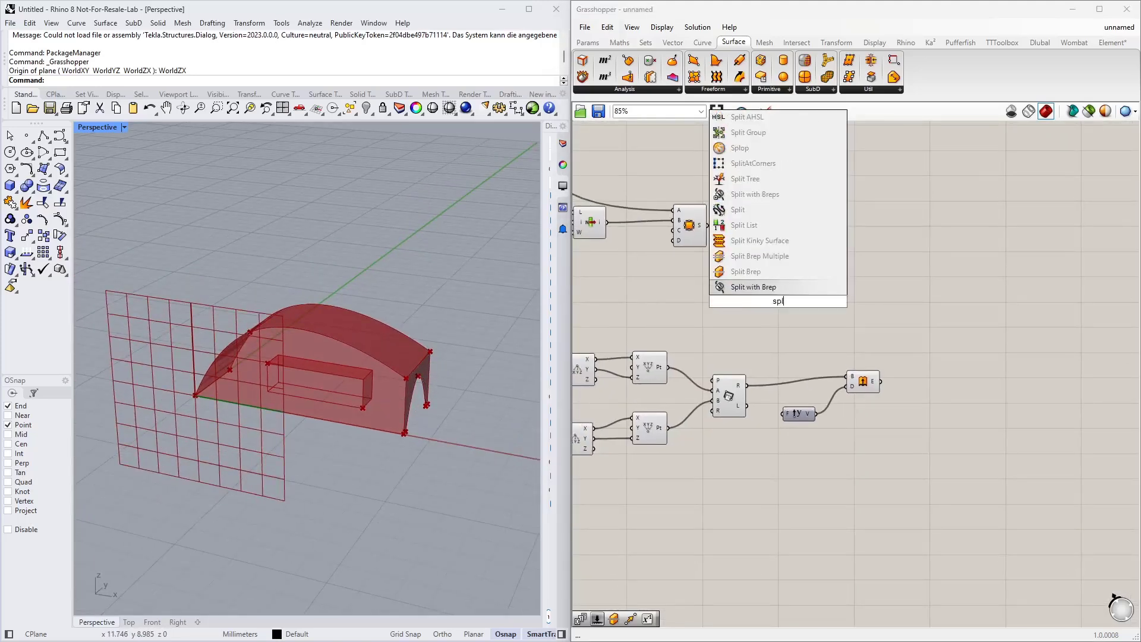
click(760, 272)
drag(779, 302, 783, 271)
drag(707, 226, 766, 265)
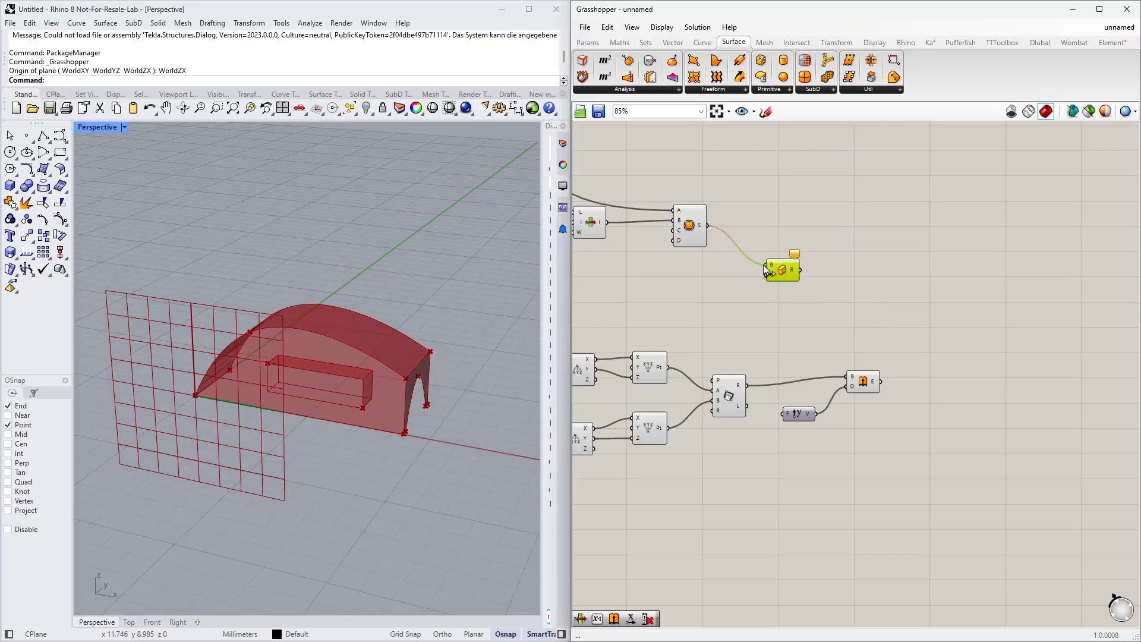
drag(881, 381, 839, 272)
right_drag(888, 256, 879, 388)
scroll(878, 389, down, 3)
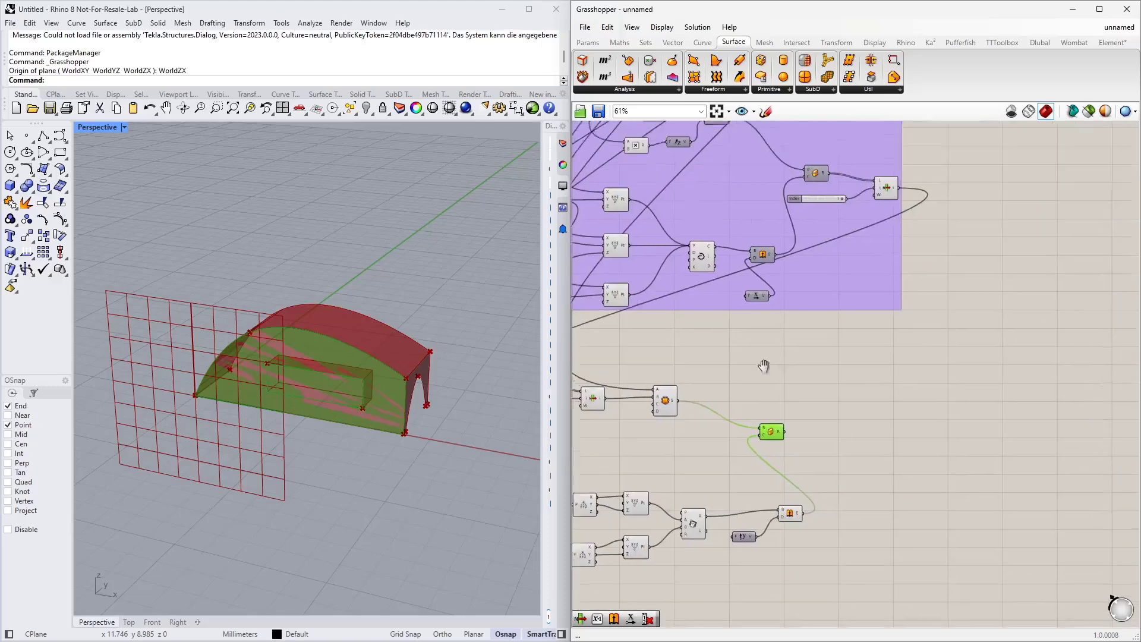
Step: Copy the roof group's List Item with its Index slider down beside the Split Brep
click(808, 232)
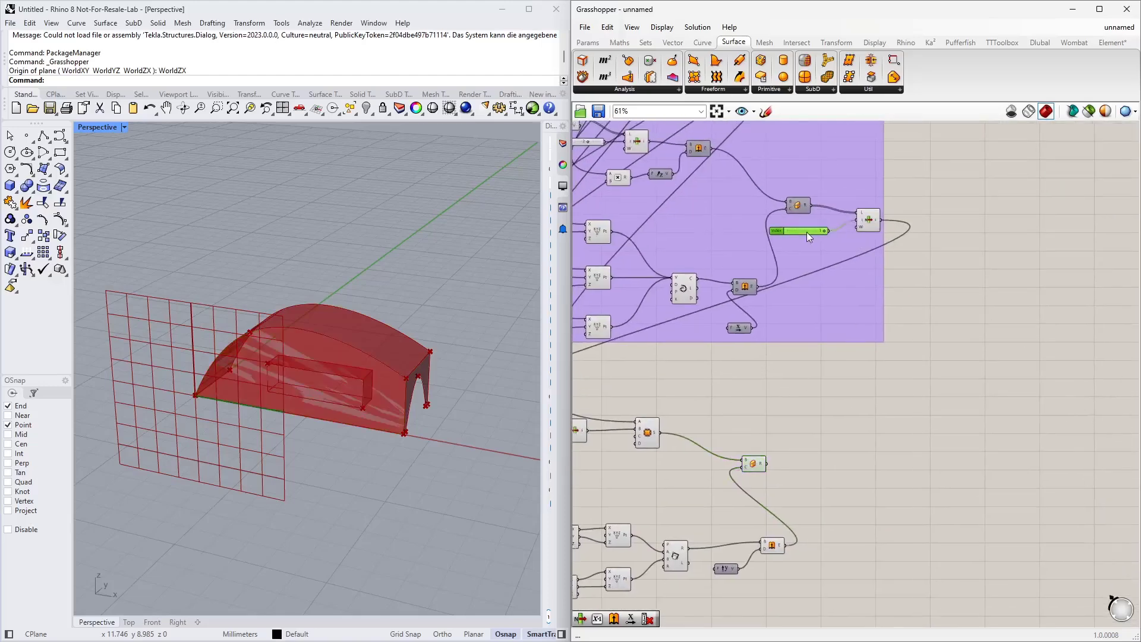
shift+click(871, 224)
drag(872, 223, 838, 440)
scroll(748, 422, up, 3)
scroll(748, 422, up, 2)
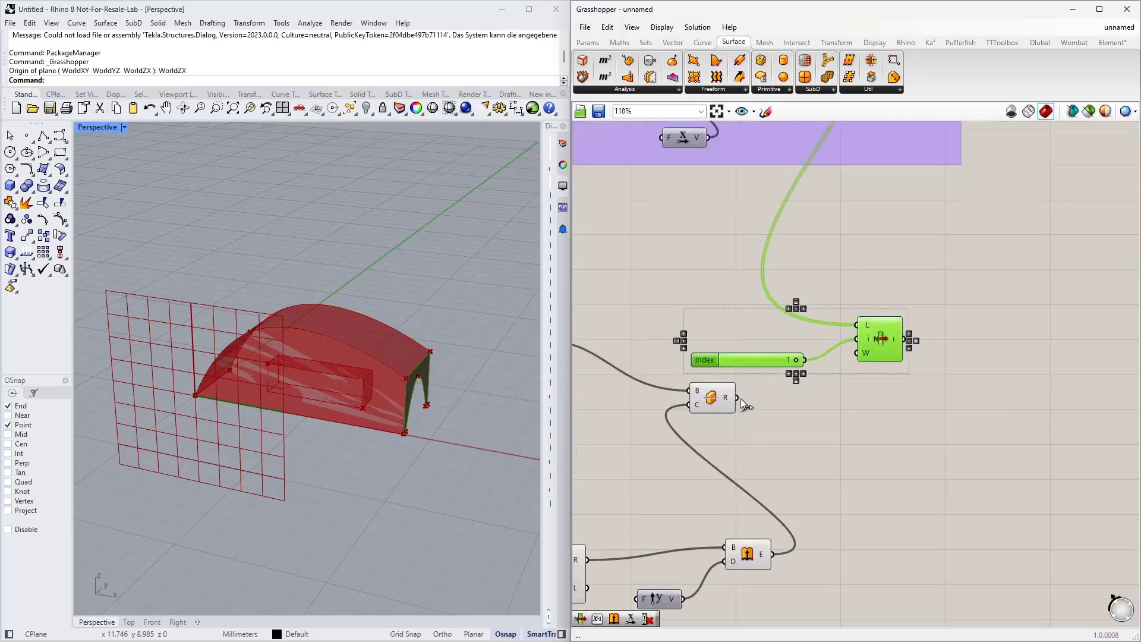
Step: Connect the split result to the copied List Item and set its index to 0
drag(738, 398, 871, 412)
click(944, 452)
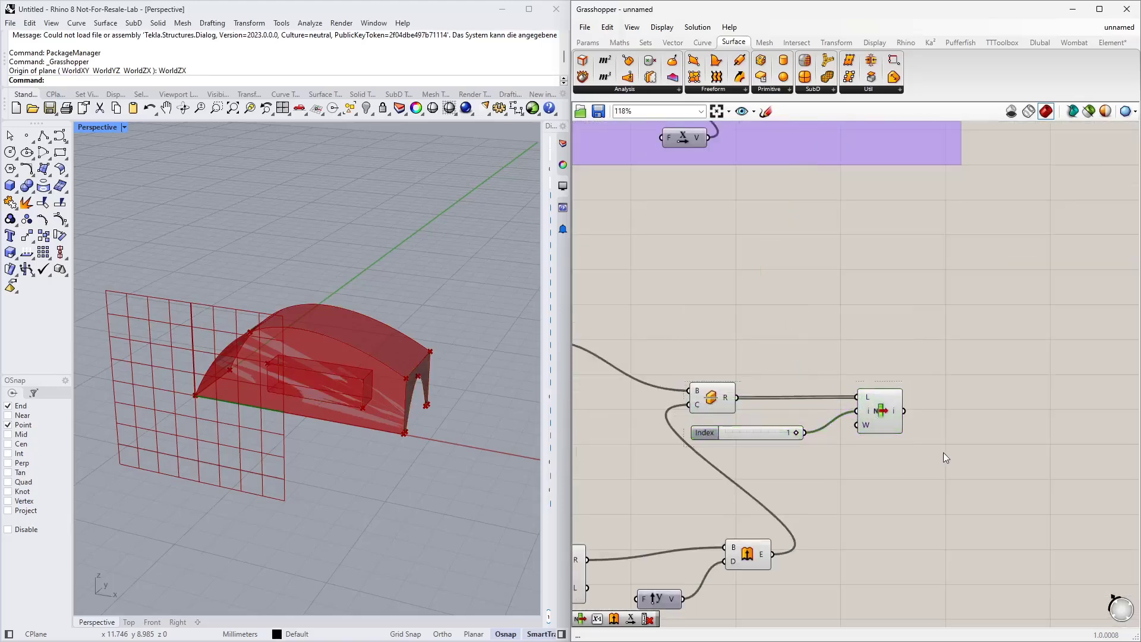
click(872, 415)
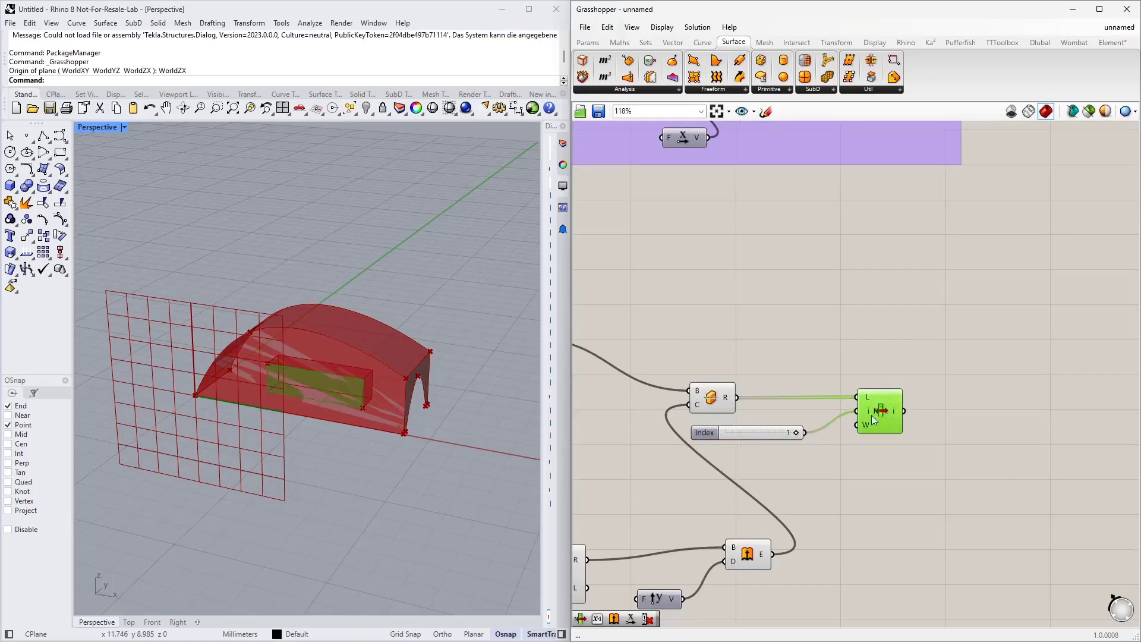
drag(796, 430, 750, 437)
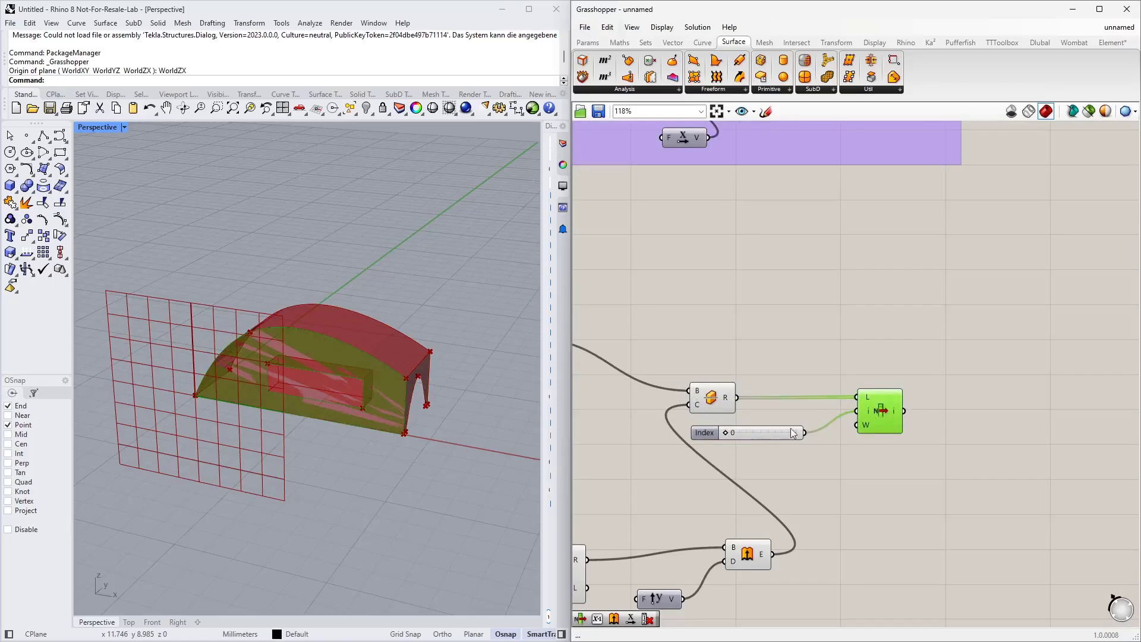
scroll(793, 433, down, 2)
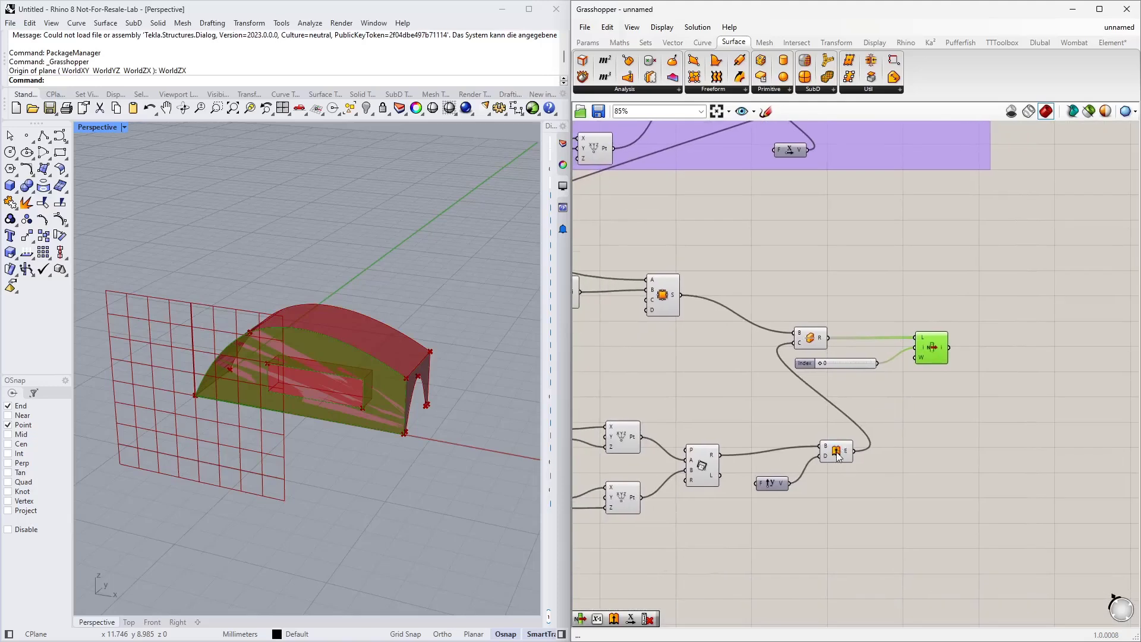
Step: Turn off the previews of the Extrude, the side wall surface and the Split Brep components
click(837, 455)
middle_click(837, 455)
click(863, 423)
right_drag(685, 391, 819, 394)
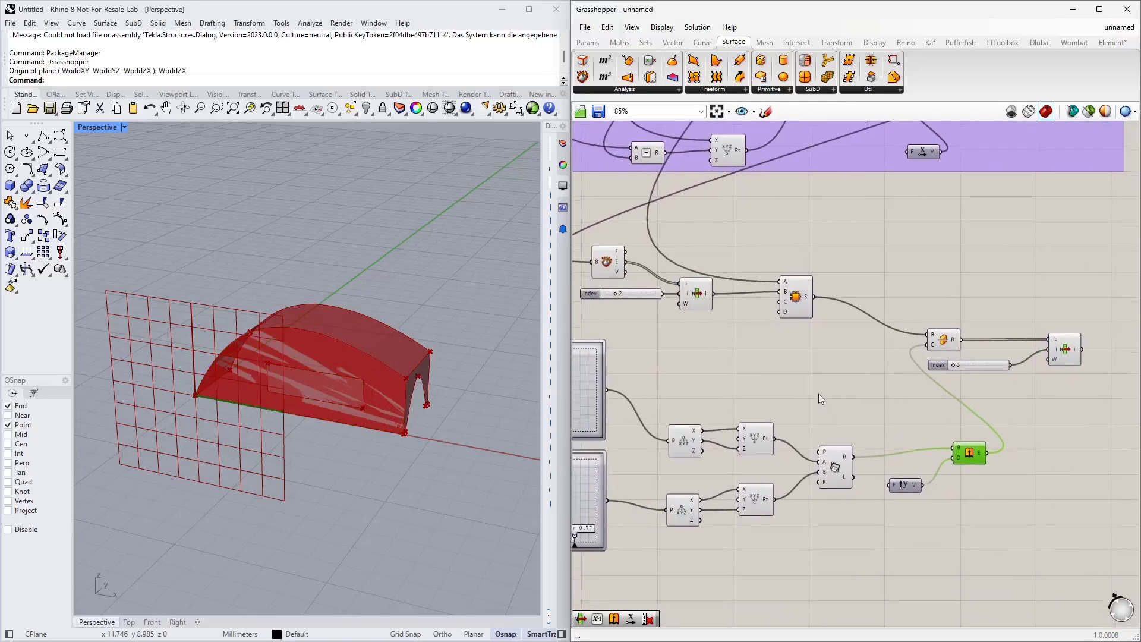
click(798, 304)
middle_click(799, 304)
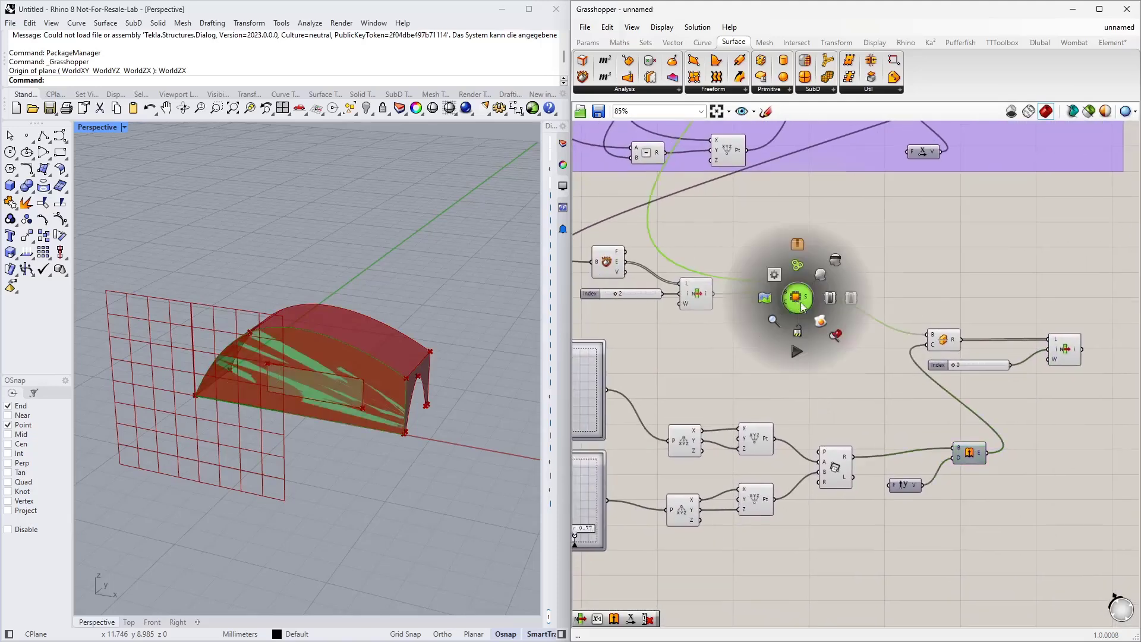
click(826, 275)
click(830, 375)
click(941, 343)
middle_click(941, 343)
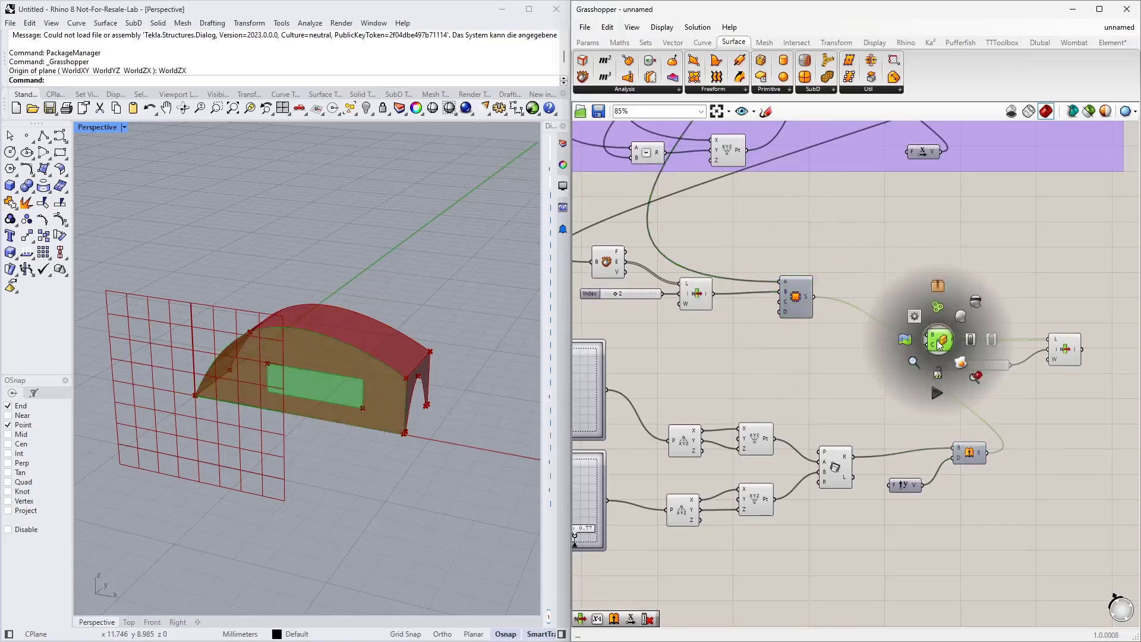
click(974, 302)
click(839, 362)
right_drag(382, 382, 350, 382)
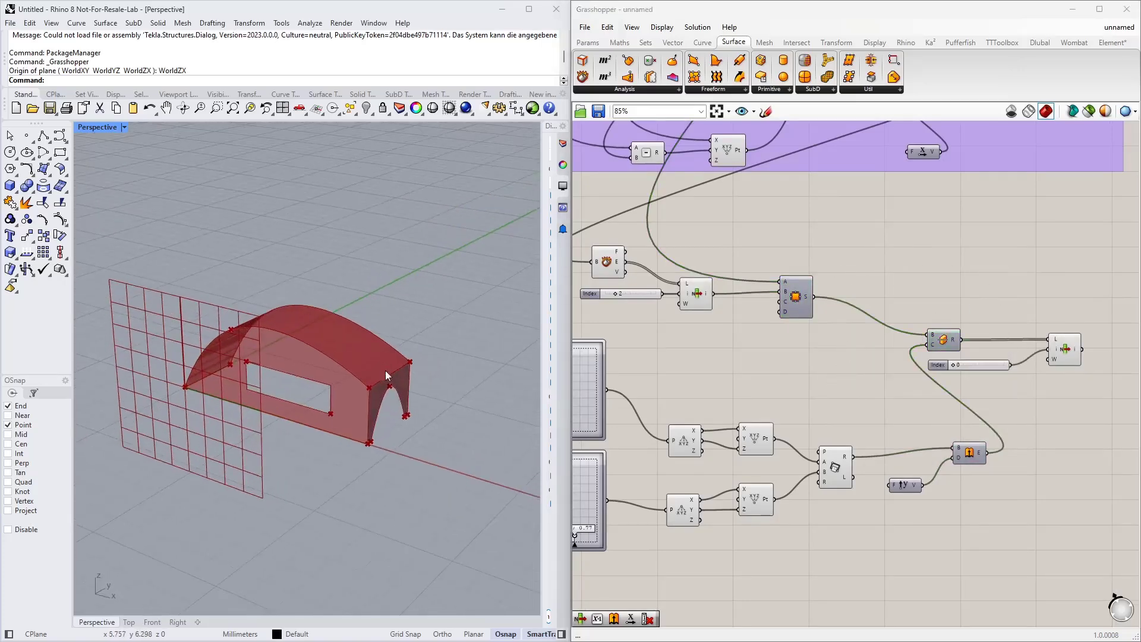
Step: Select the new side wall components and group them
click(1074, 341)
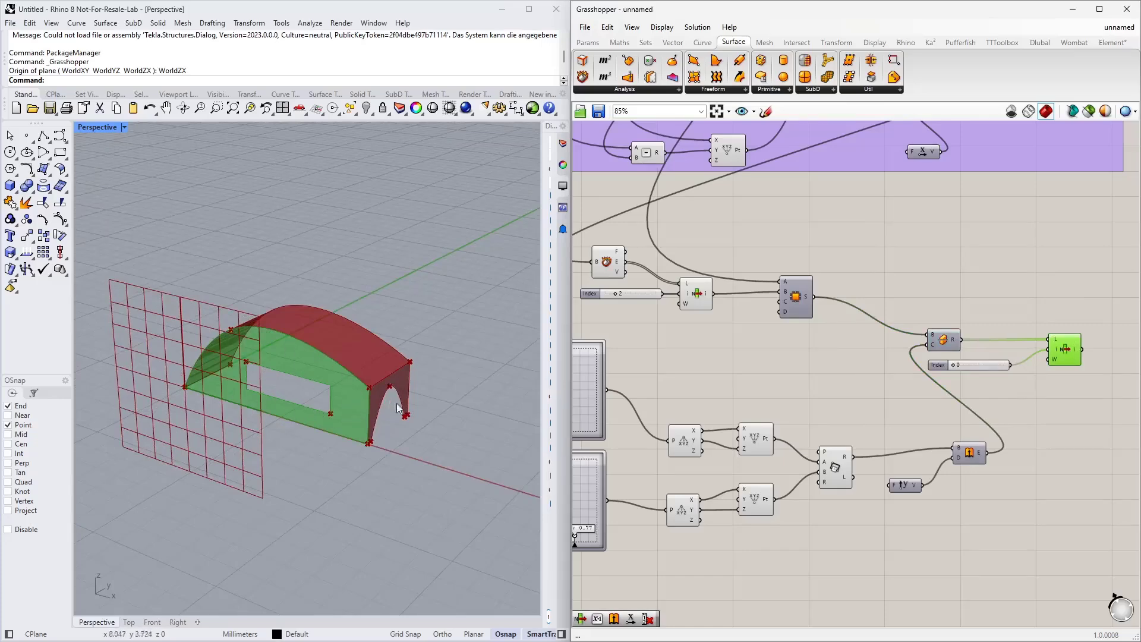
scroll(823, 381, down, 5)
drag(956, 506, 624, 310)
right_click(898, 334)
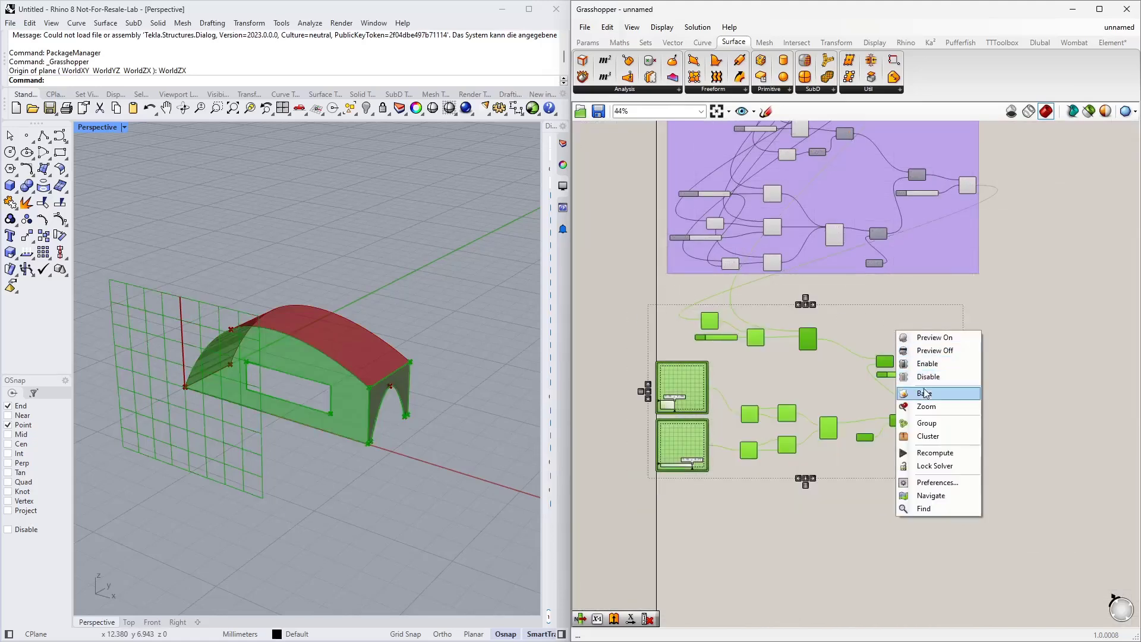
click(928, 423)
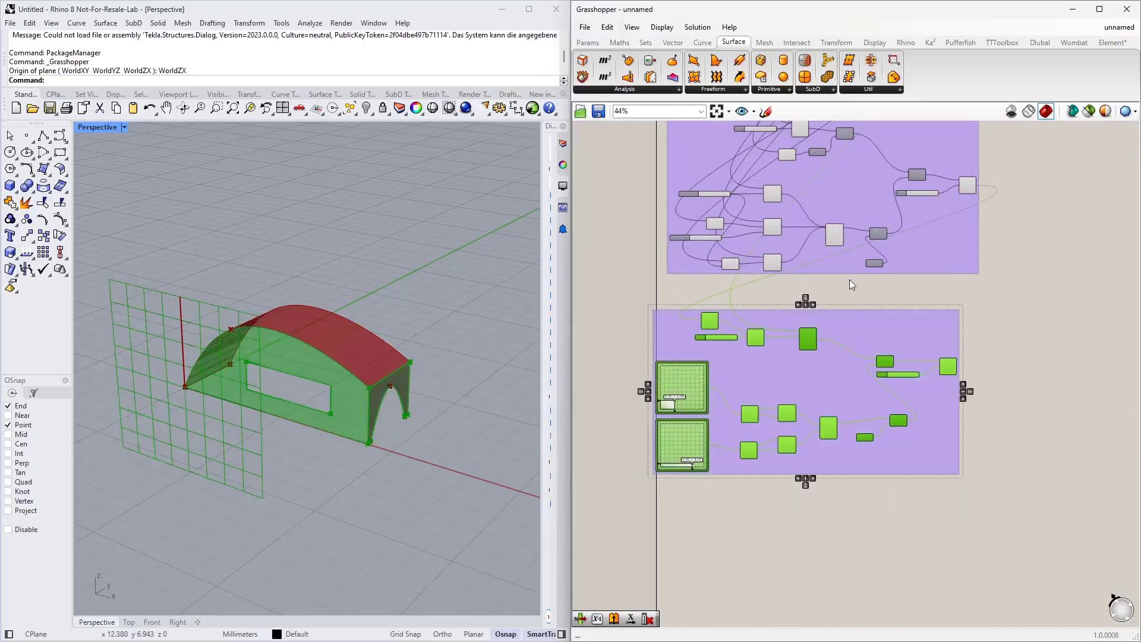
Step: Add a scribble labelled Side Wall above the new group
double_click(836, 290)
text(scribble)
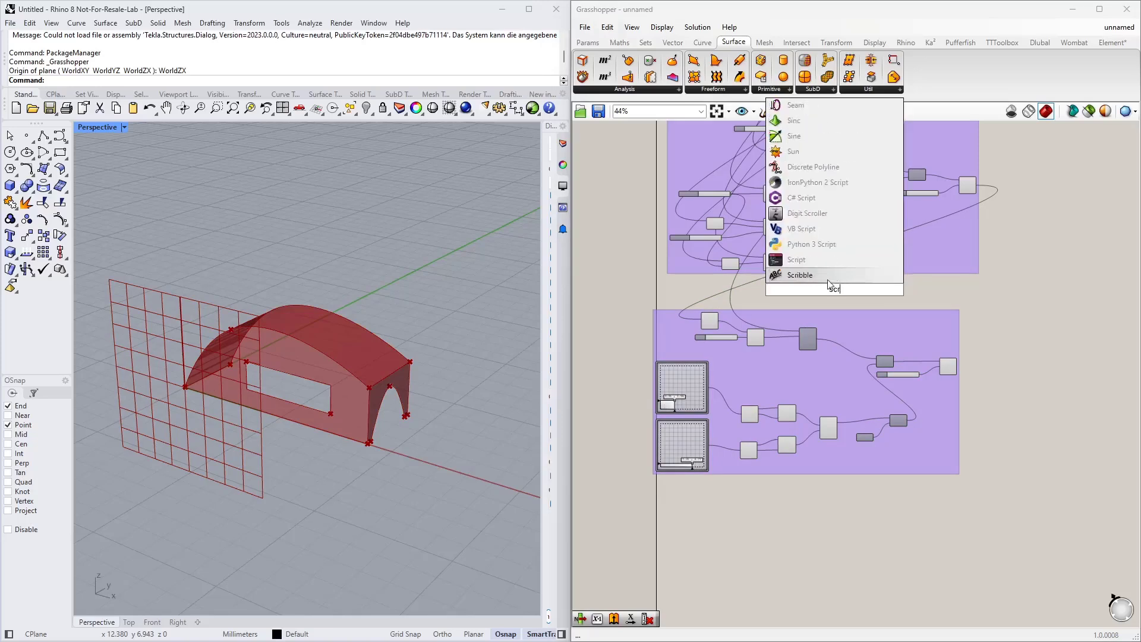
key(Return)
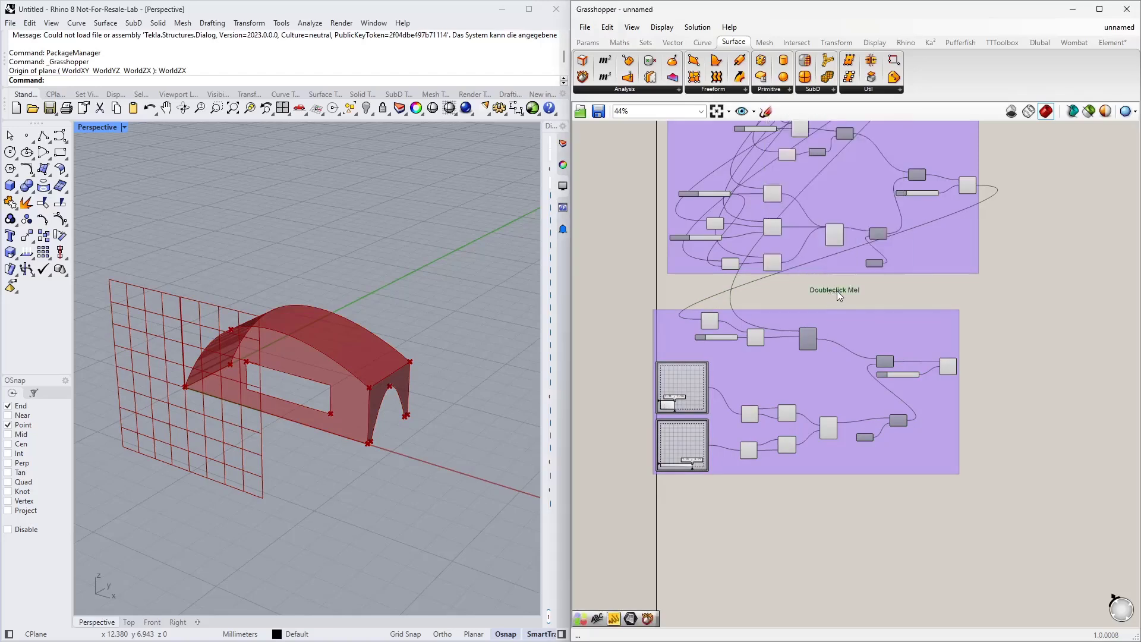
double_click(808, 313)
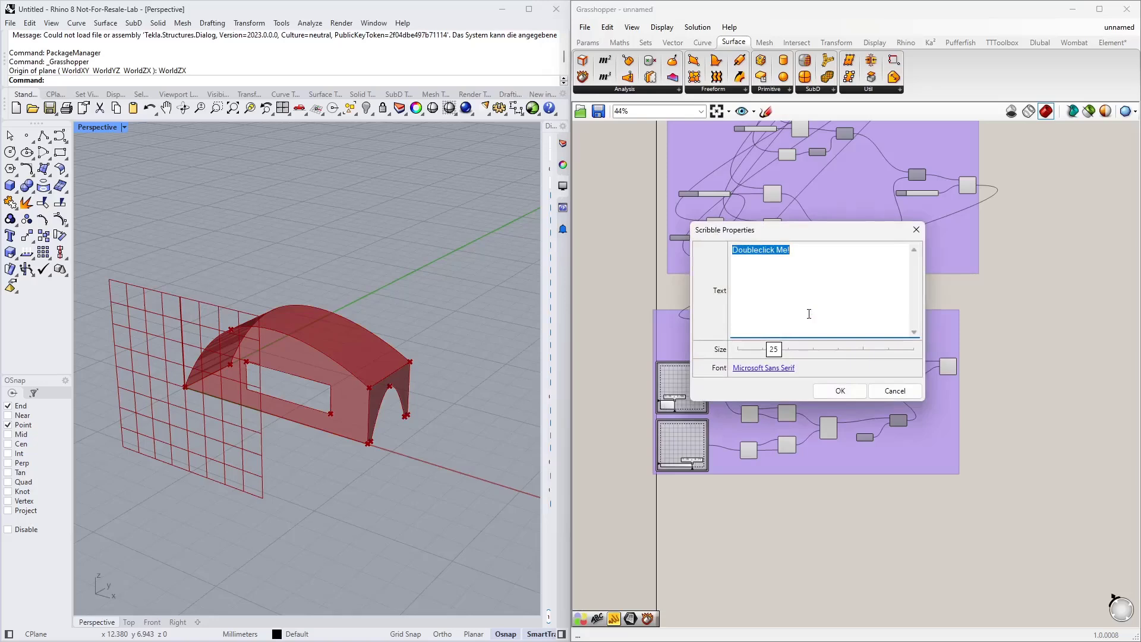
text(Side Wall)
click(844, 392)
Step: Add the Side Wall scribble to the group and place it at the group's top edge
click(837, 334)
right_click(838, 334)
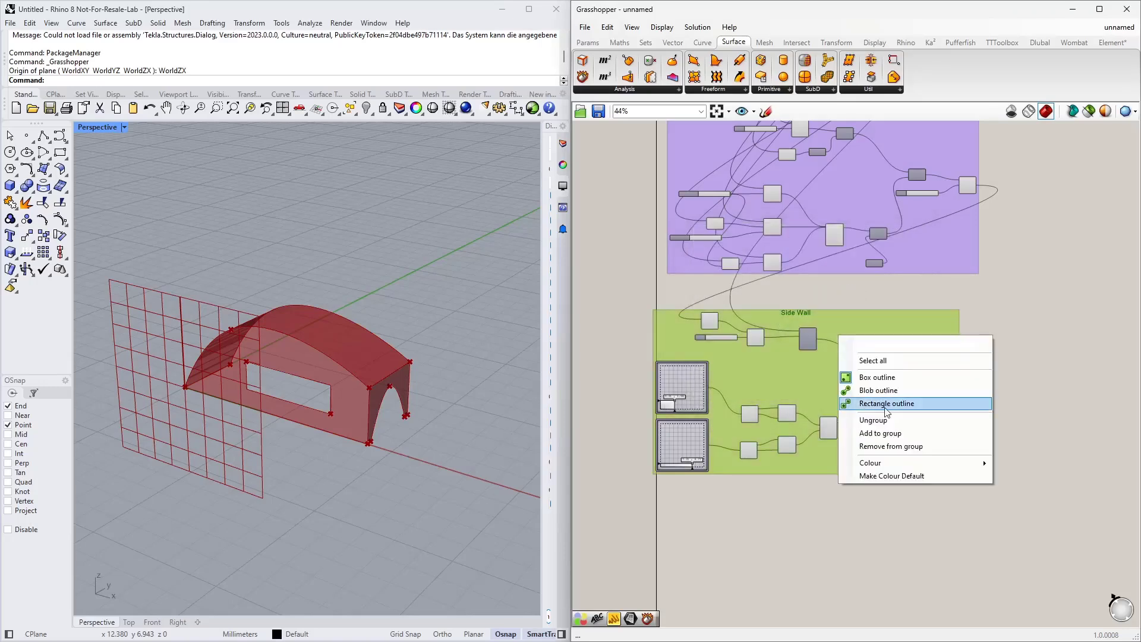
click(881, 432)
drag(786, 310, 788, 301)
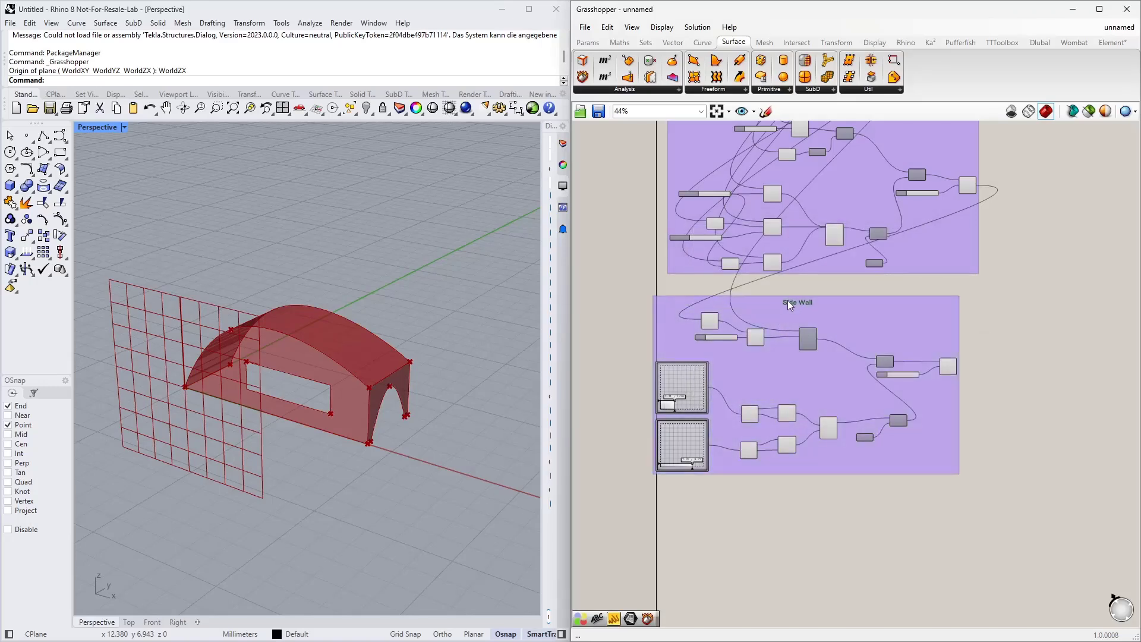
right_drag(1030, 234, 748, 408)
scroll(745, 334, down, 2)
right_drag(745, 334, 829, 377)
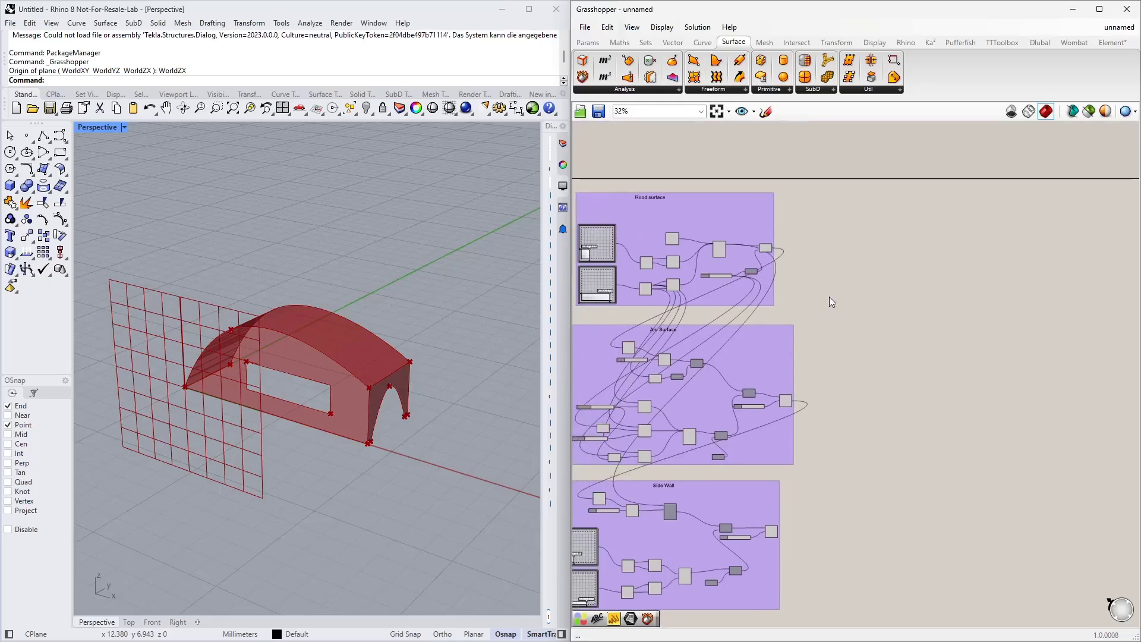
Step: Add a Move component and connect both the roof surface and the arch surface outputs to its geometry input
scroll(868, 350, up, 4)
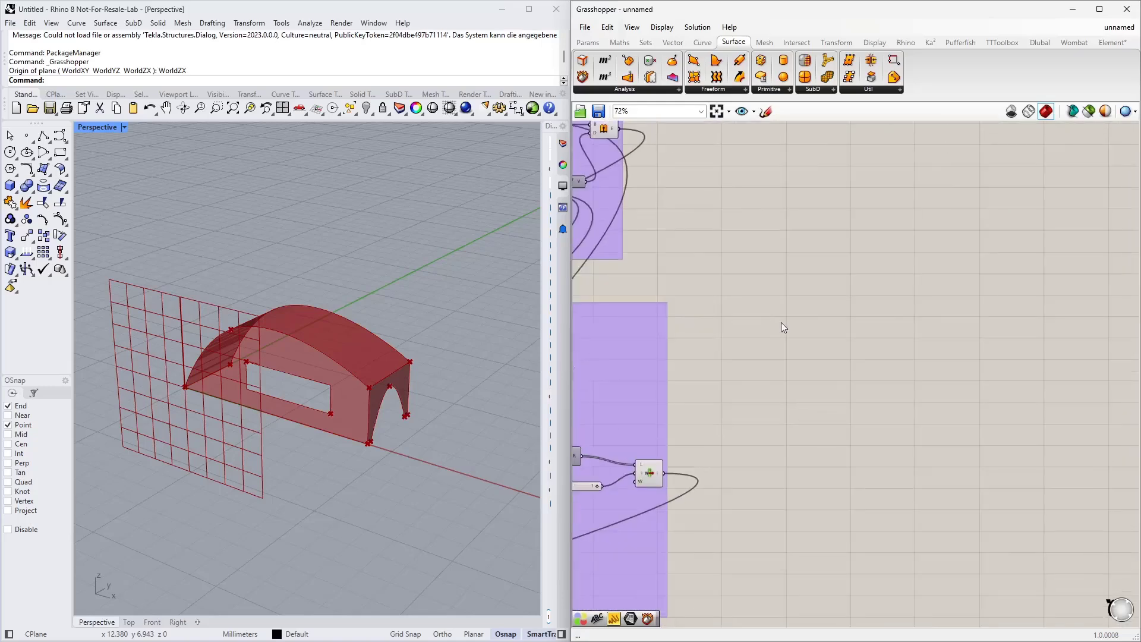
double_click(840, 282)
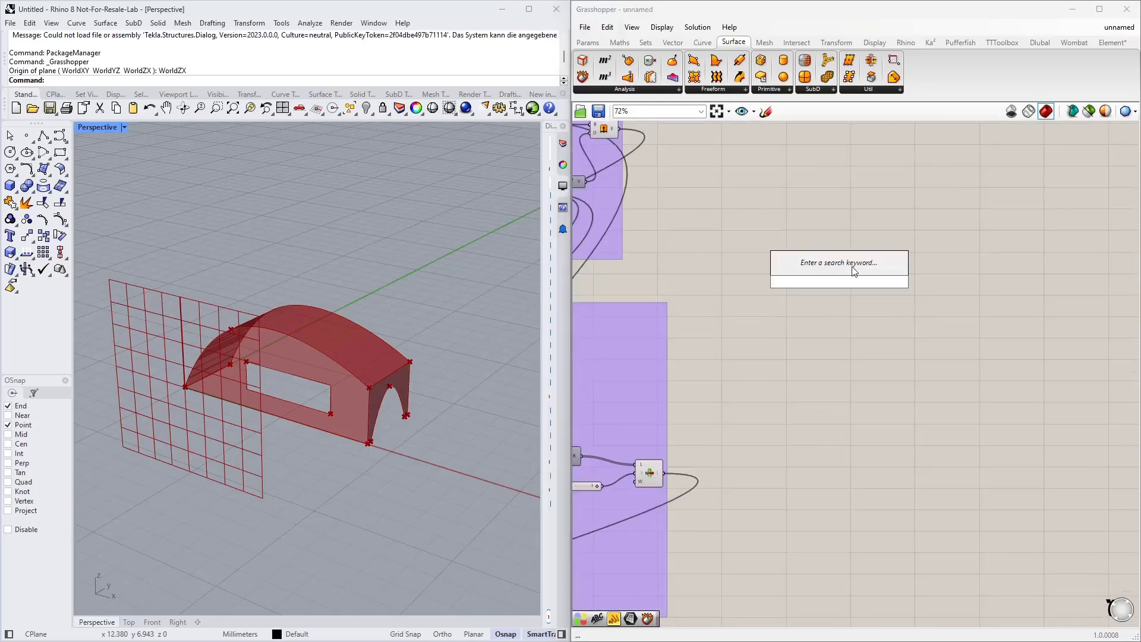
text(move)
click(846, 264)
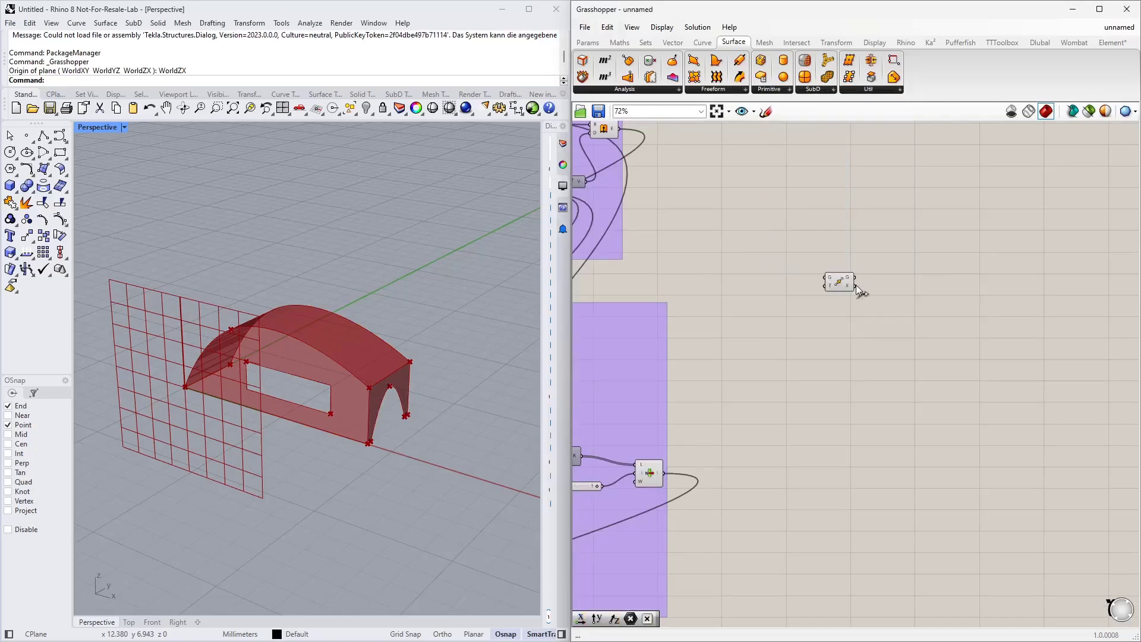
scroll(918, 268, up, 2)
scroll(866, 304, down, 3)
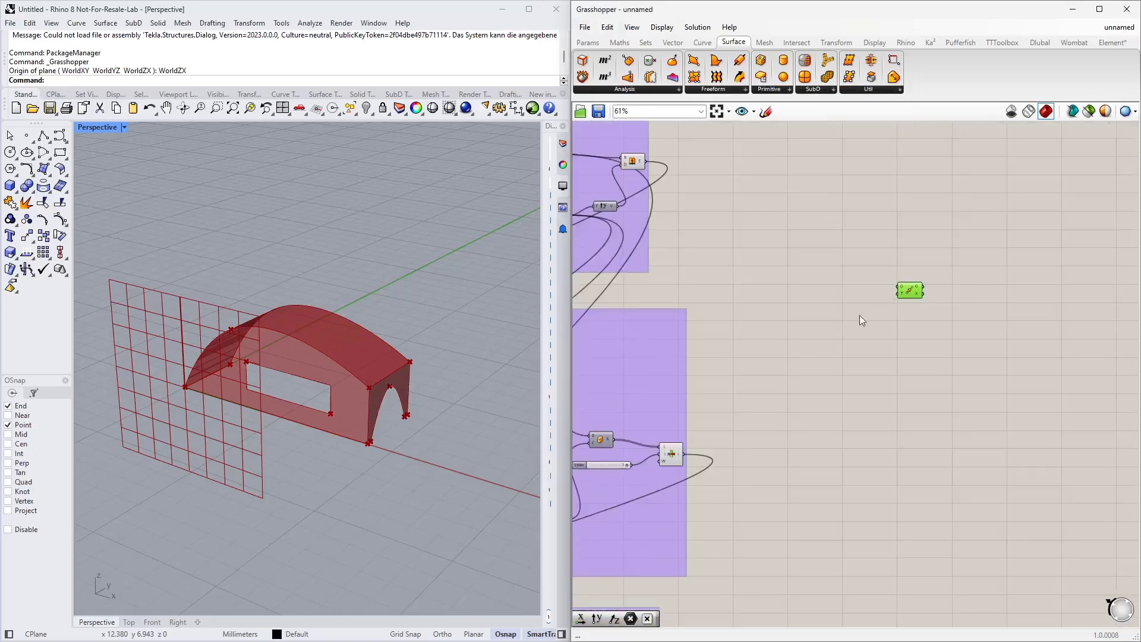
right_drag(819, 338, 917, 361)
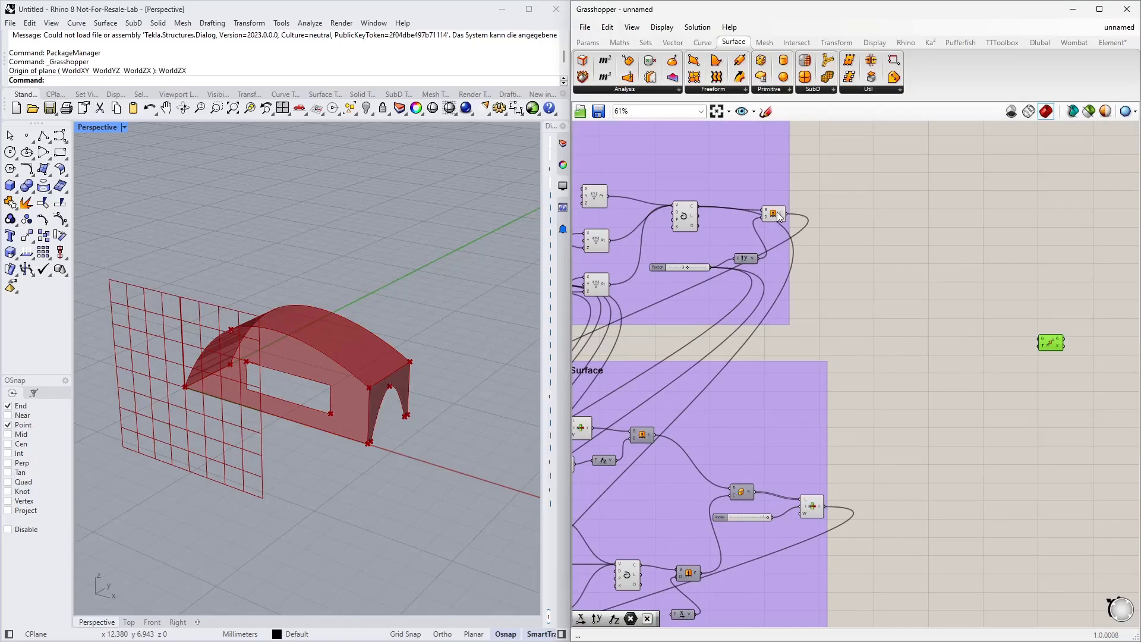
click(775, 213)
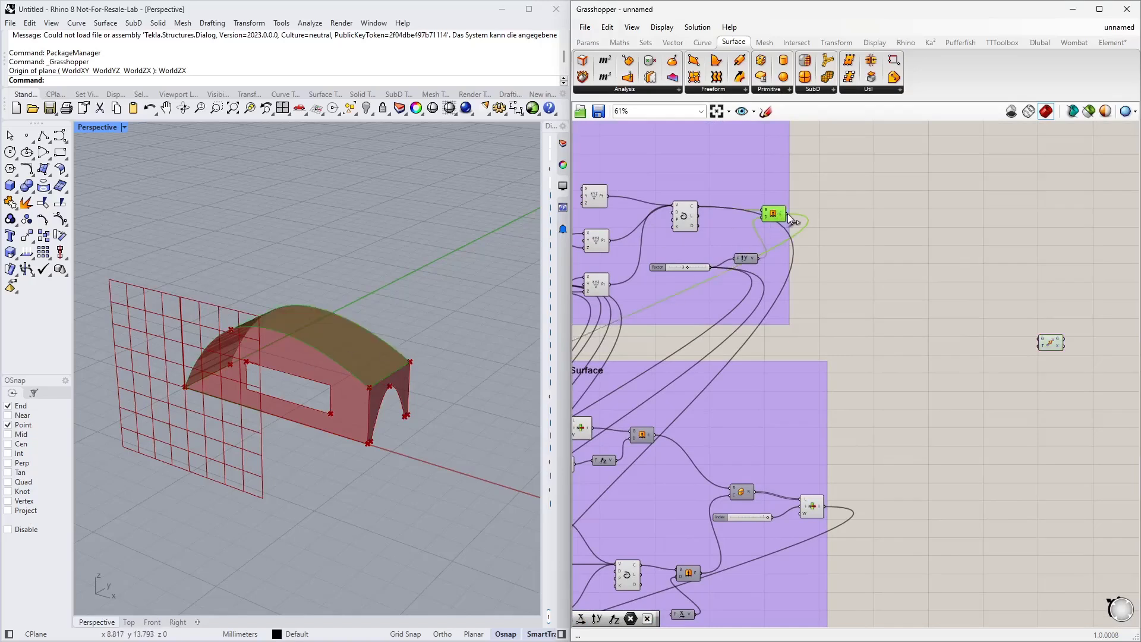
drag(941, 294, 1040, 339)
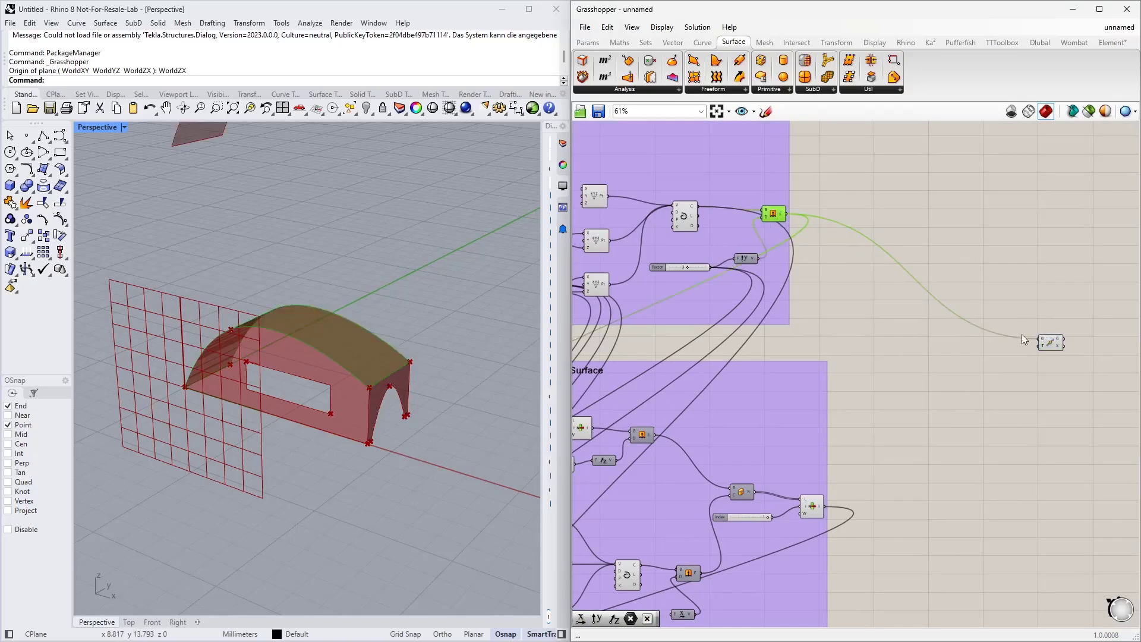
click(814, 511)
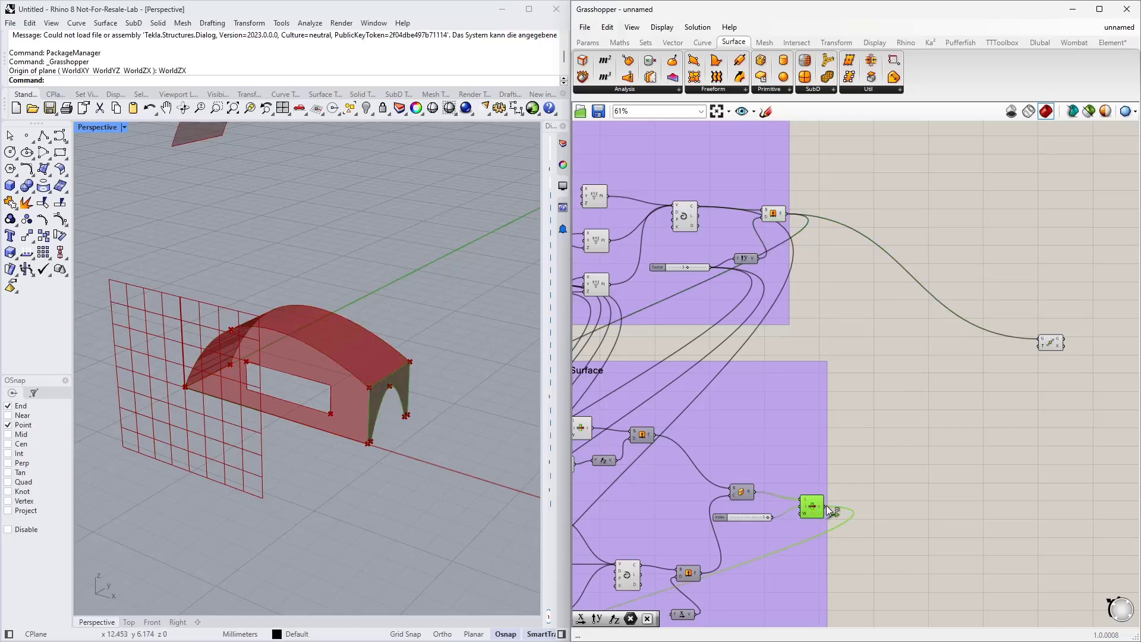
shift+drag(826, 506, 1040, 344)
right_drag(1069, 343, 1057, 284)
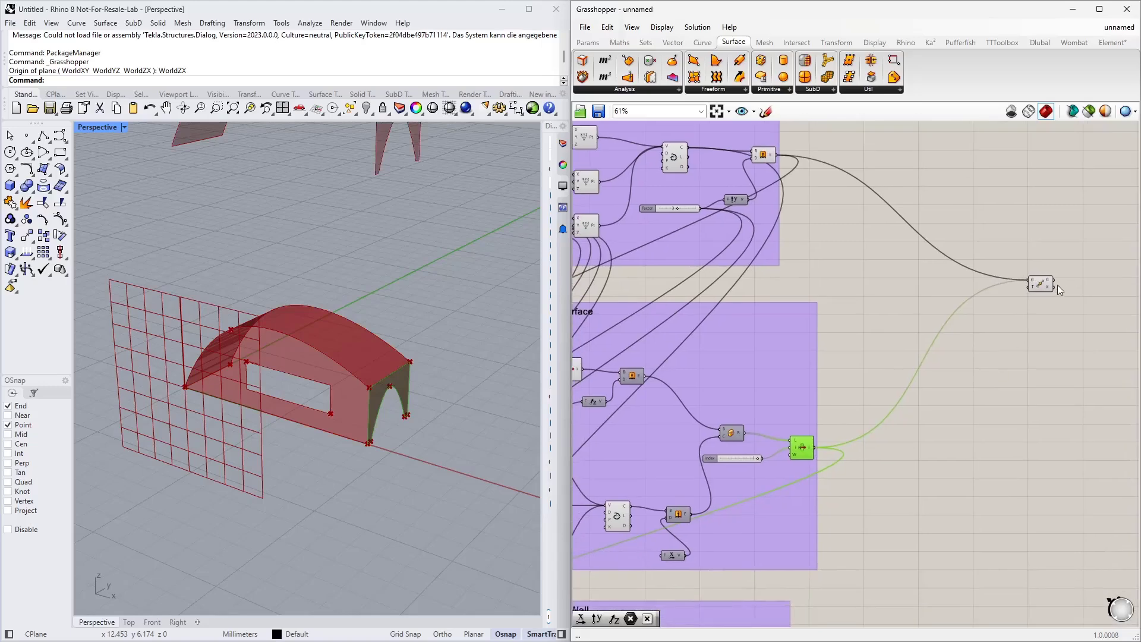
drag(1047, 284, 999, 288)
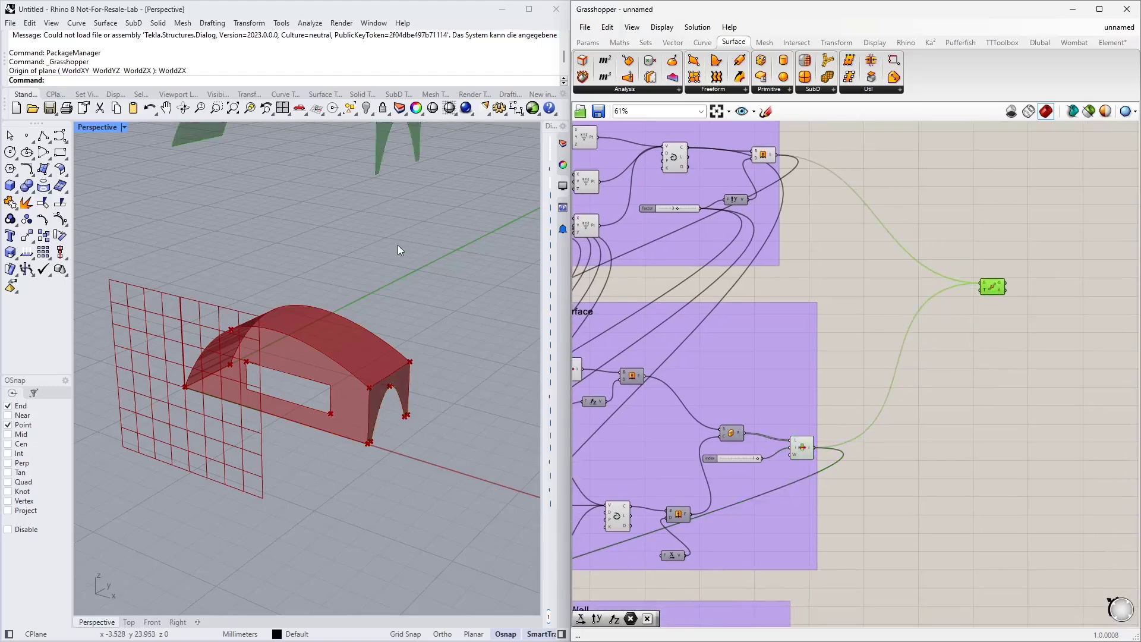
Step: Add a Unit Y vector component and connect its output to the Move component's translation input
right_drag(395, 247, 378, 291)
right_drag(357, 358, 369, 296)
scroll(364, 291, down, 5)
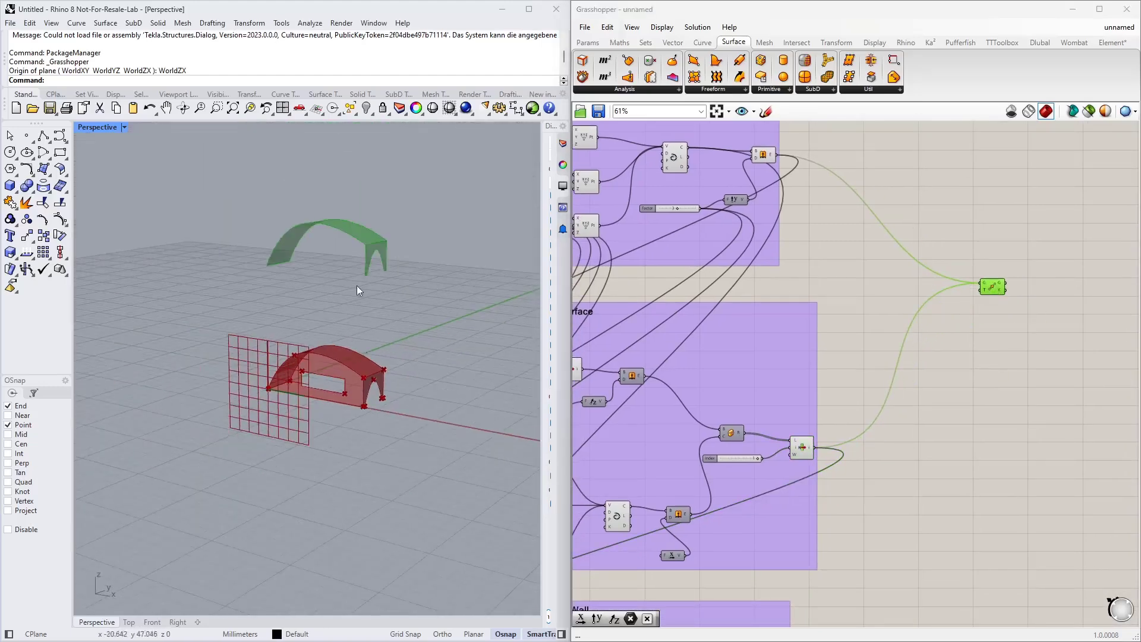
scroll(1005, 272, up, 3)
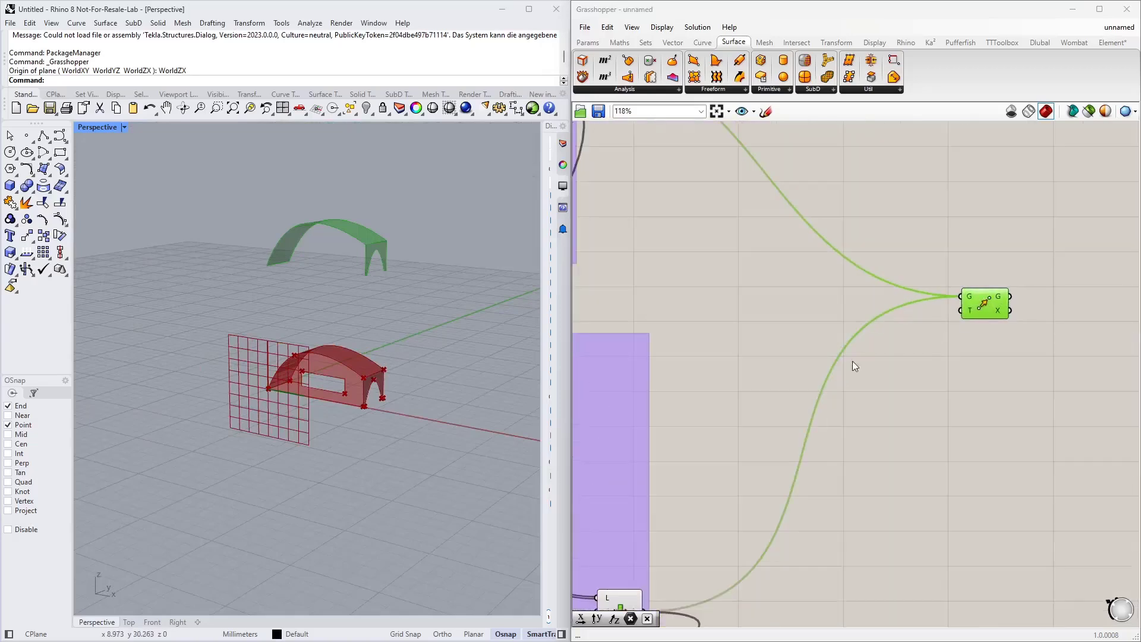
double_click(868, 423)
text(y)
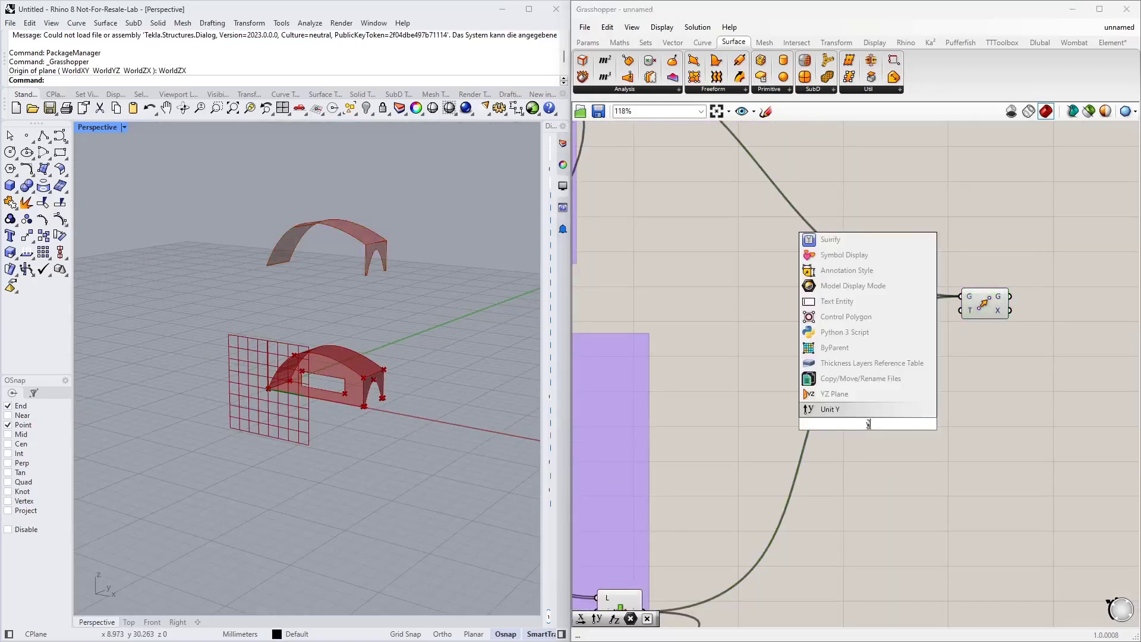
key(Return)
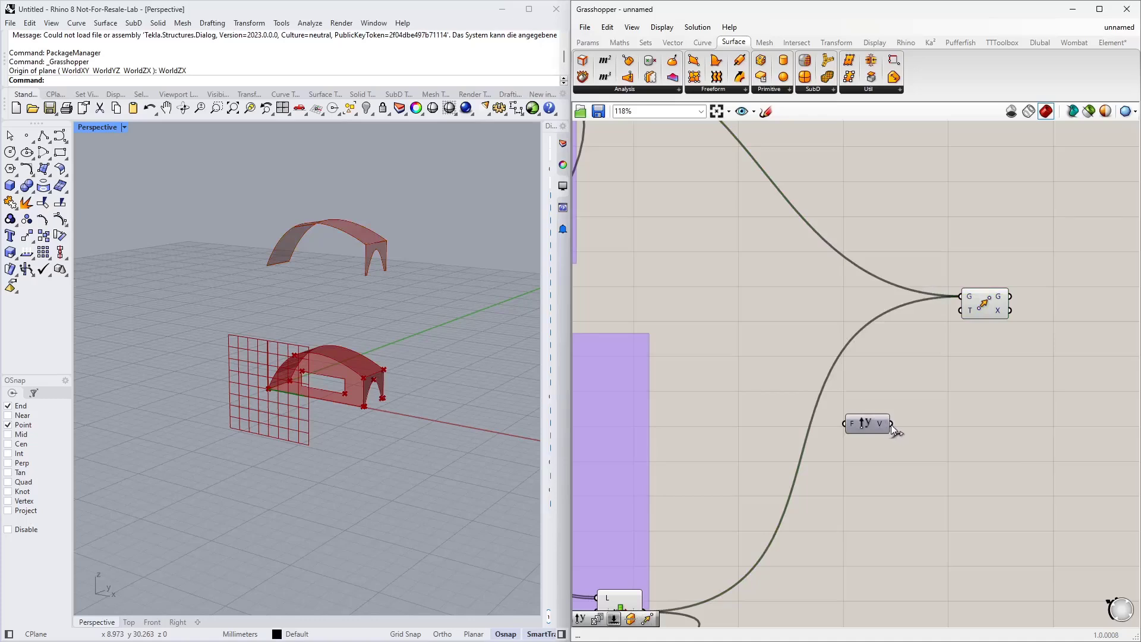
drag(891, 423, 962, 309)
drag(873, 429, 930, 372)
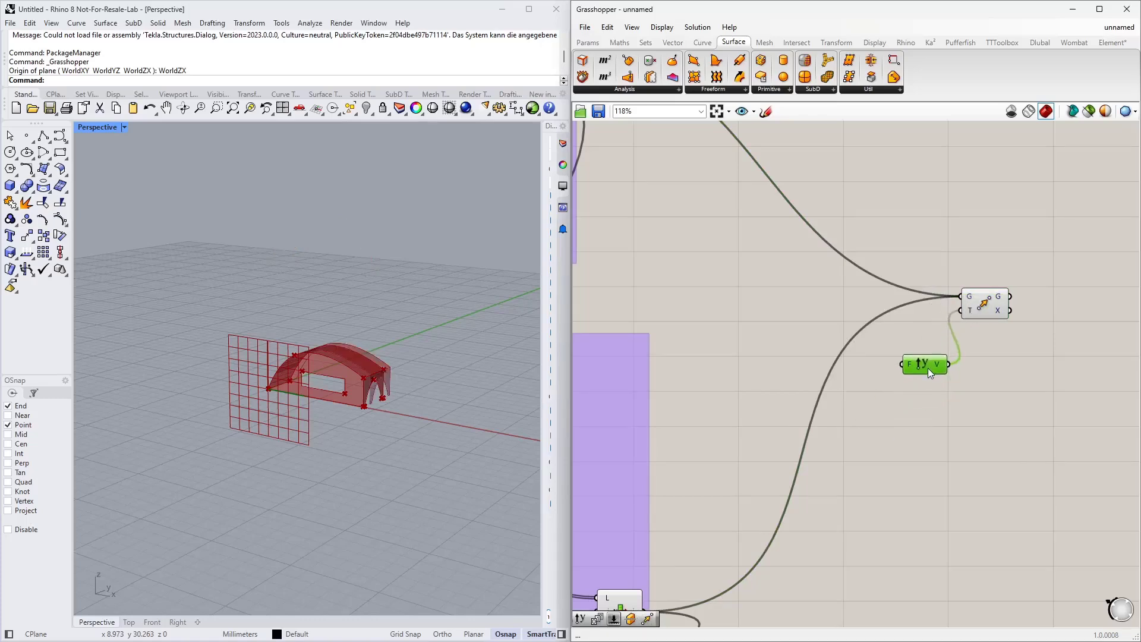
Step: Add a Series component and connect its output to the Unit Y factor input
double_click(868, 463)
text(series)
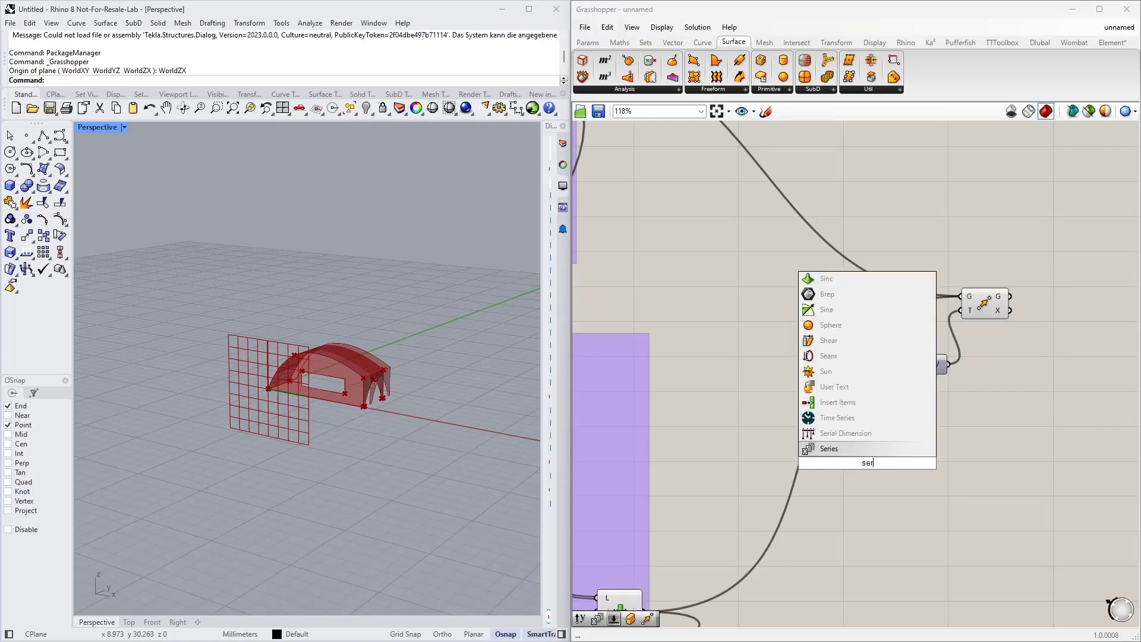
click(871, 450)
drag(872, 465, 790, 401)
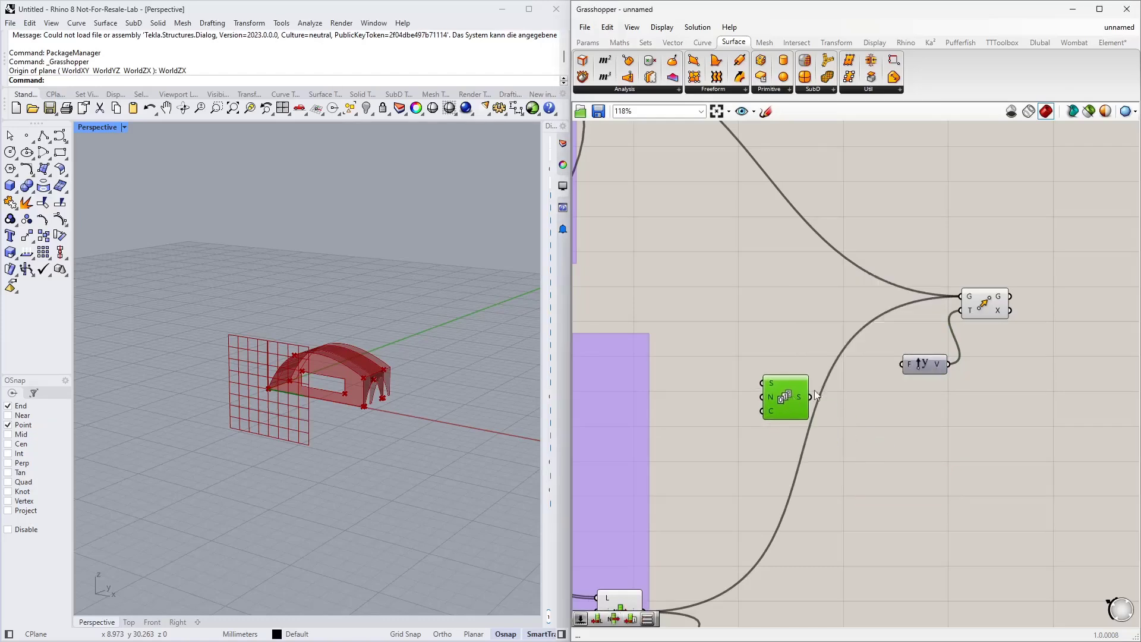
right_drag(917, 424, 936, 441)
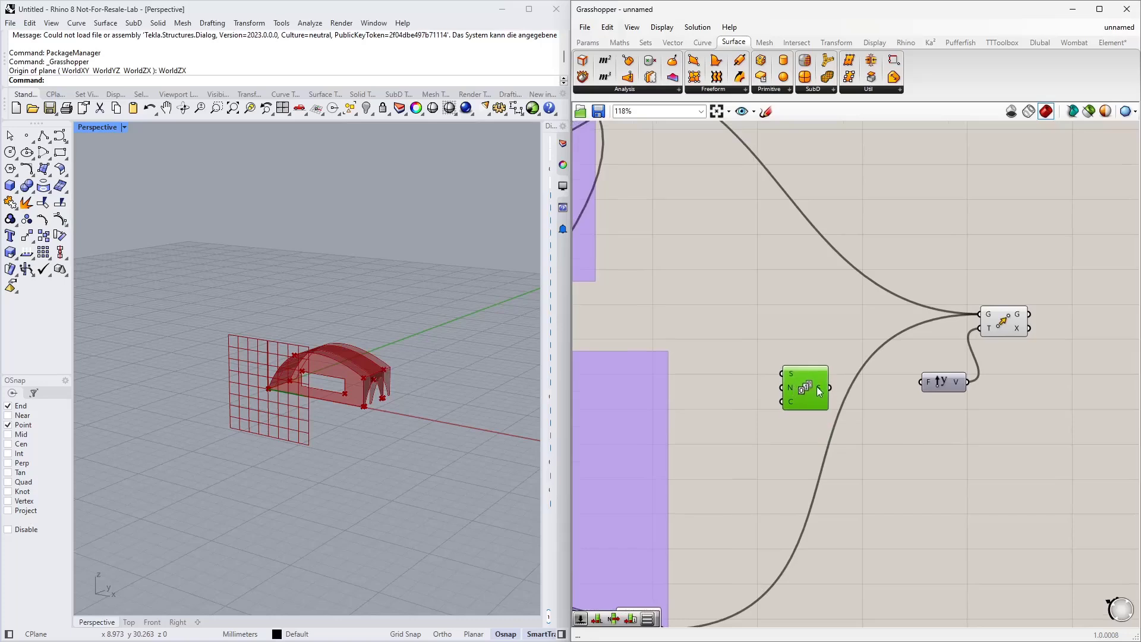
drag(832, 387, 929, 385)
right_drag(875, 416, 940, 419)
drag(867, 390, 915, 354)
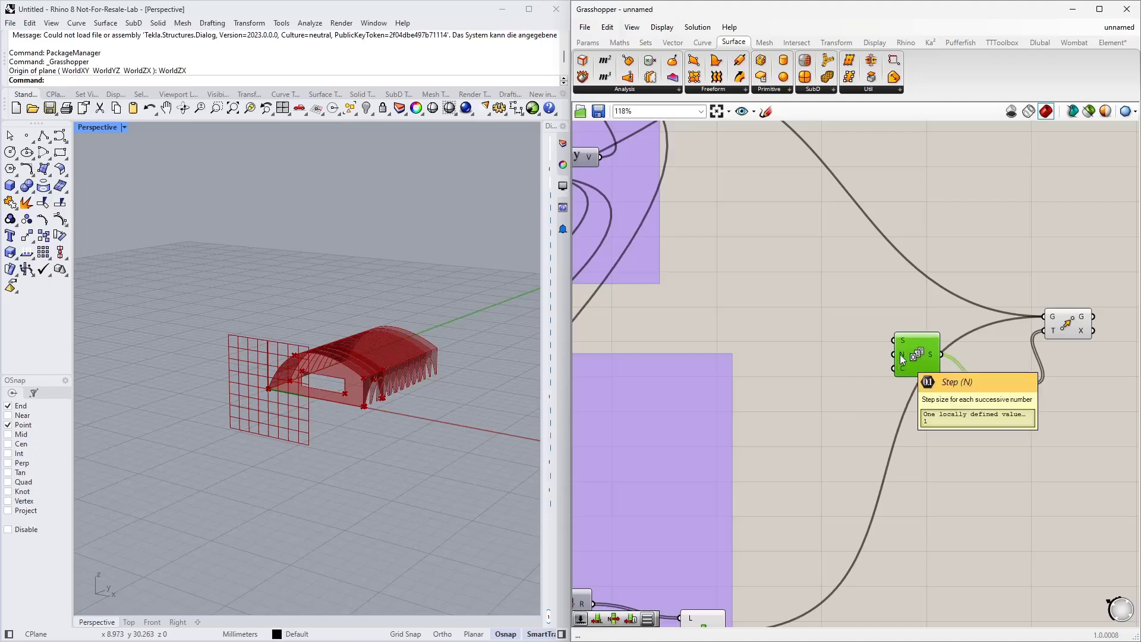
Step: Connect the Factor slider to the Series component's step input
right_drag(806, 301, 828, 321)
scroll(828, 322, down, 3)
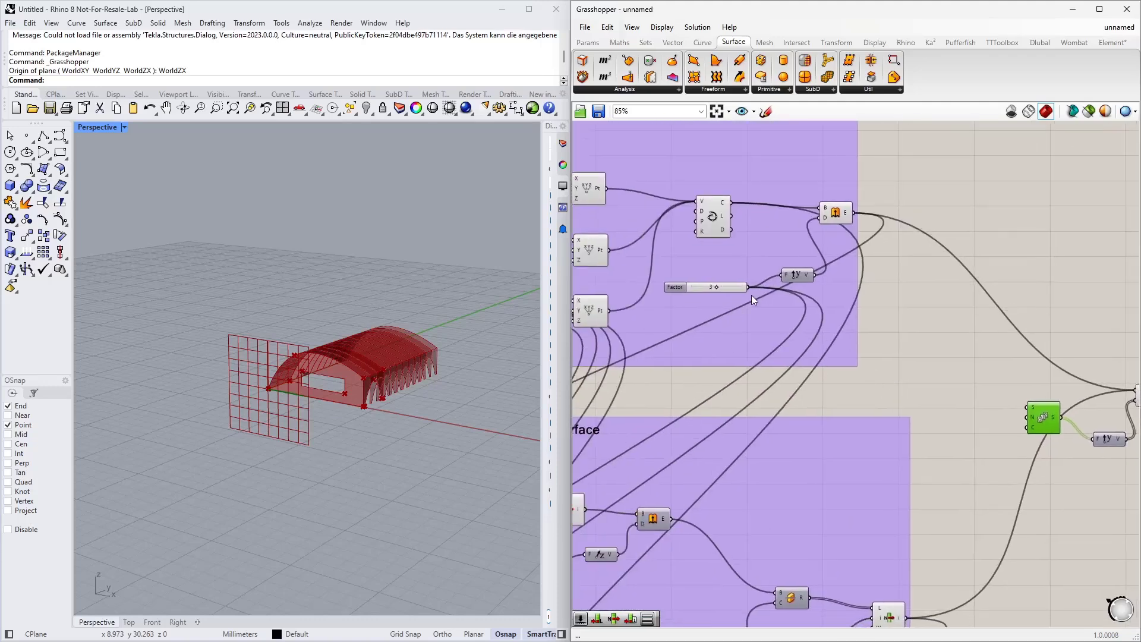
drag(748, 287, 1022, 420)
right_drag(1021, 427, 971, 413)
right_drag(235, 370, 266, 386)
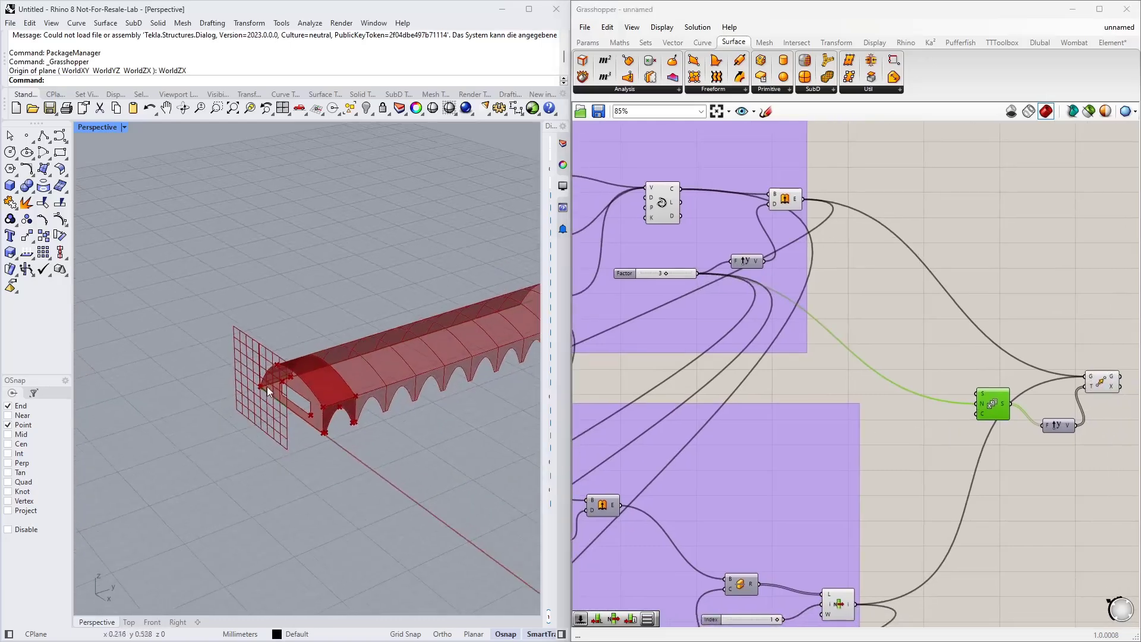
Step: Add a Count number slider of 6, connect it to the Series count input, and set it to 4
scroll(266, 387, down, 4)
scroll(407, 364, up, 6)
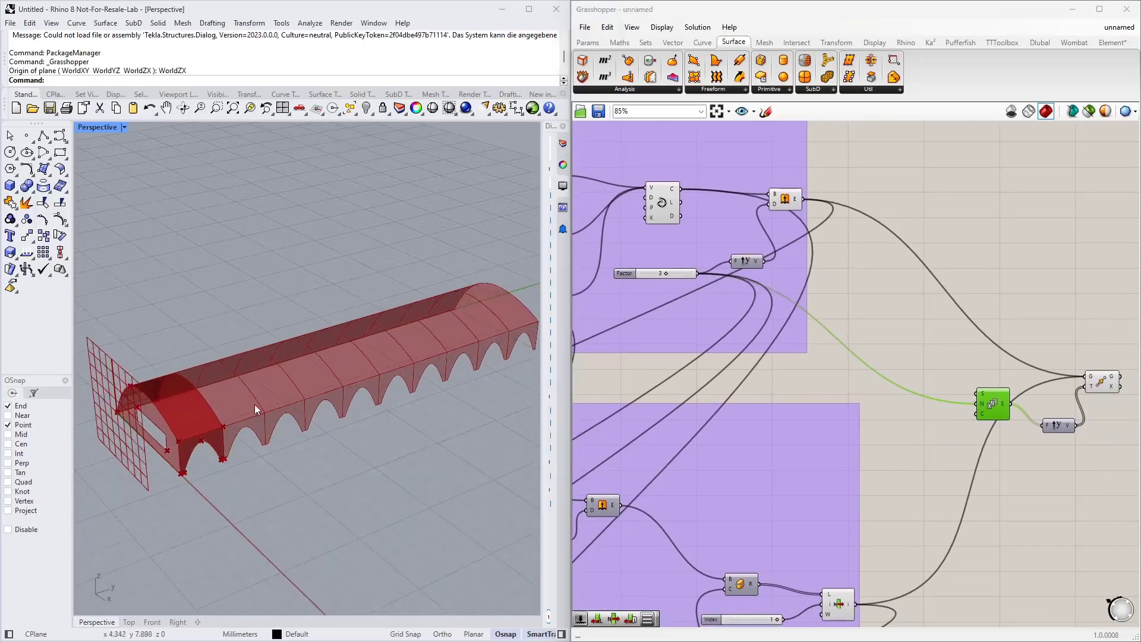
double_click(924, 432)
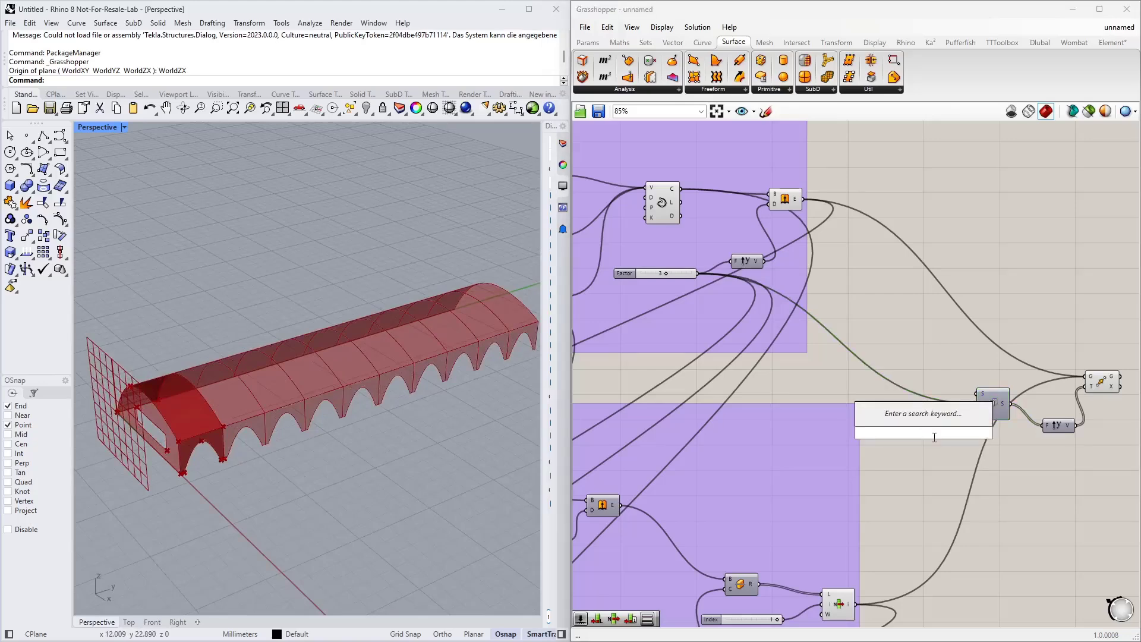
text(6)
key(Return)
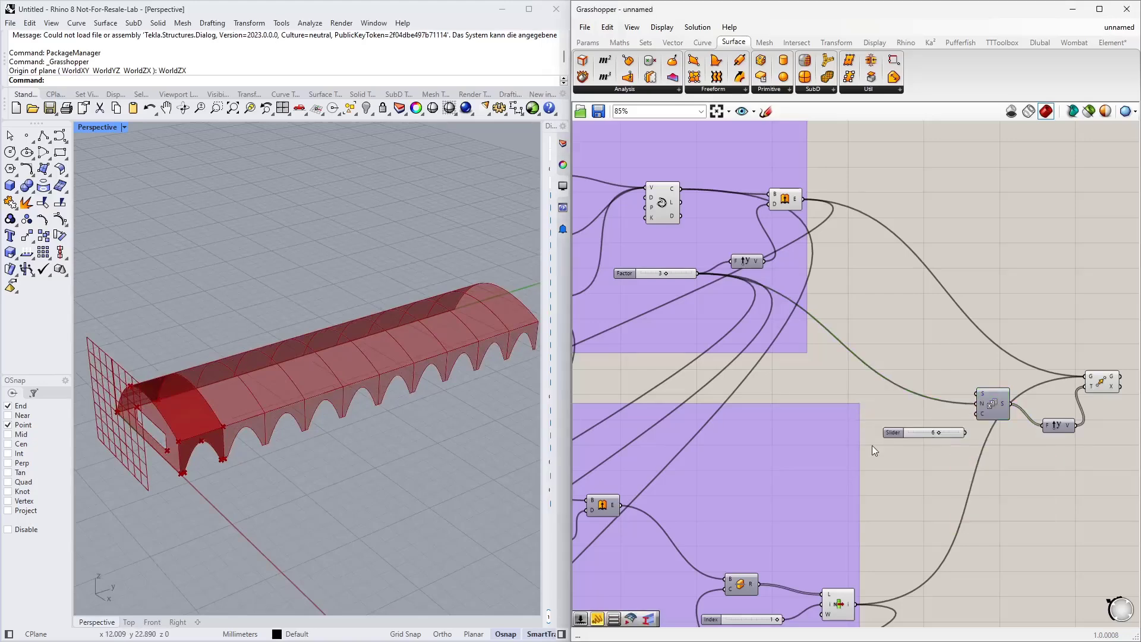
scroll(907, 446, up, 3)
drag(989, 425, 1004, 402)
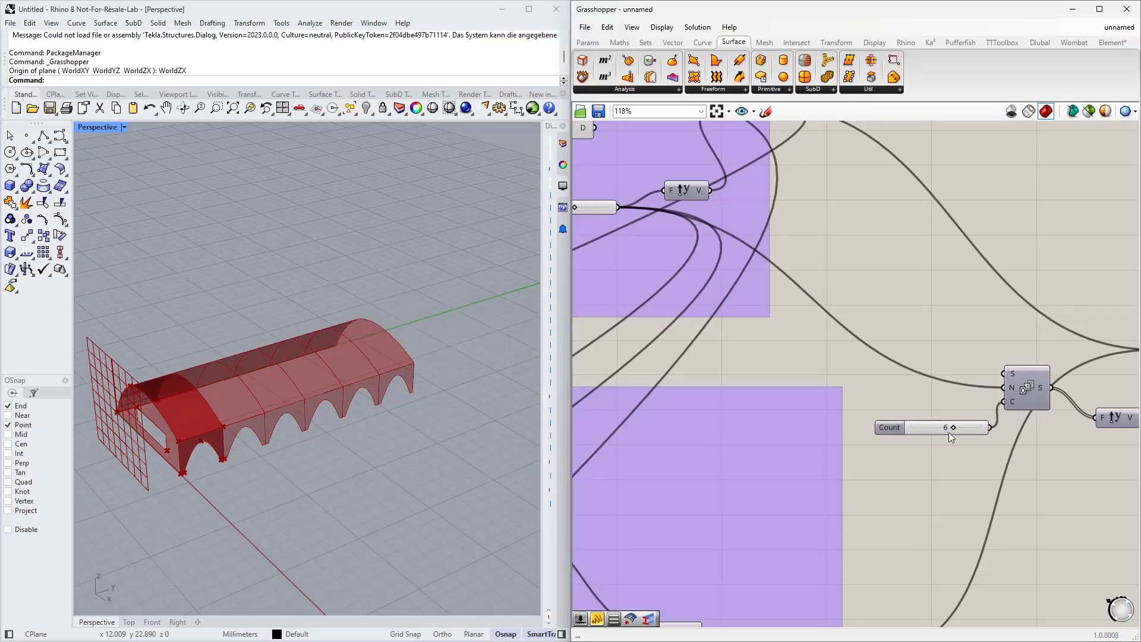
drag(951, 427, 939, 430)
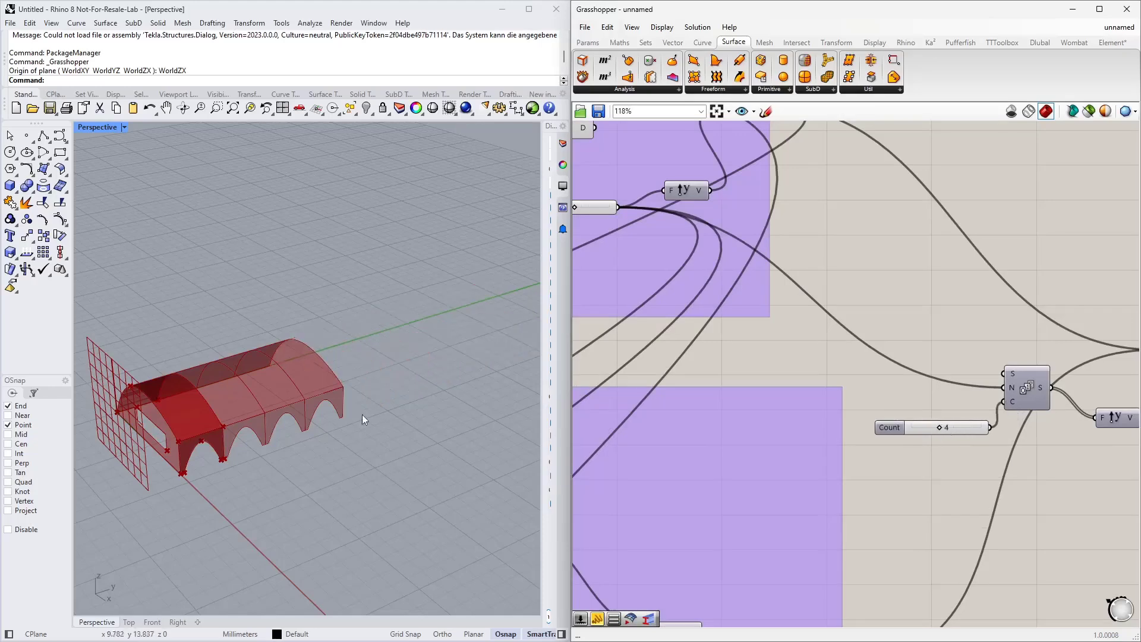
scroll(183, 465, down, 3)
scroll(226, 454, up, 5)
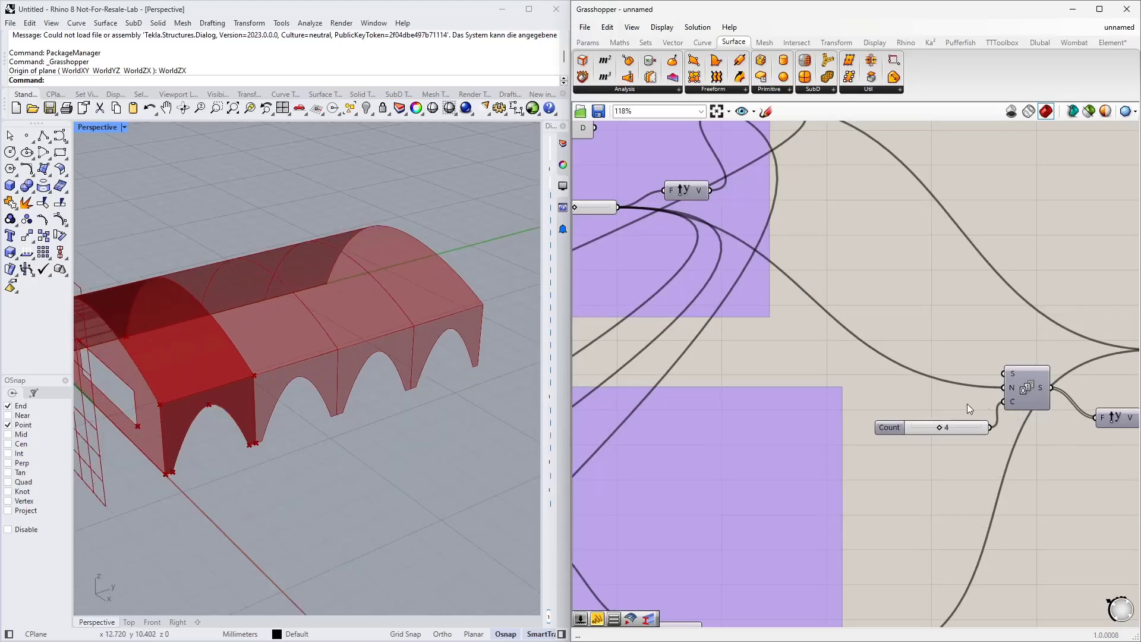
scroll(957, 416, down, 3)
drag(950, 424, 938, 406)
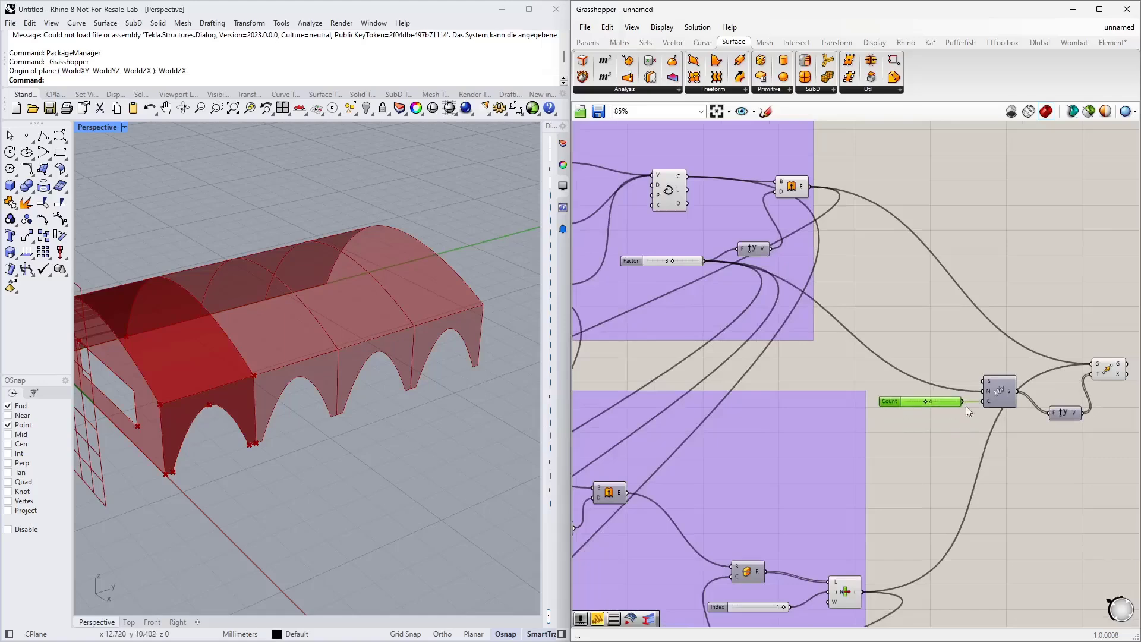
Step: Copy and paste the Move and Unit Y components to create a second set beside the first
scroll(826, 366, down, 2)
scroll(826, 366, down, 2)
right_drag(978, 400, 822, 383)
scroll(821, 340, up, 3)
scroll(408, 386, down, 4)
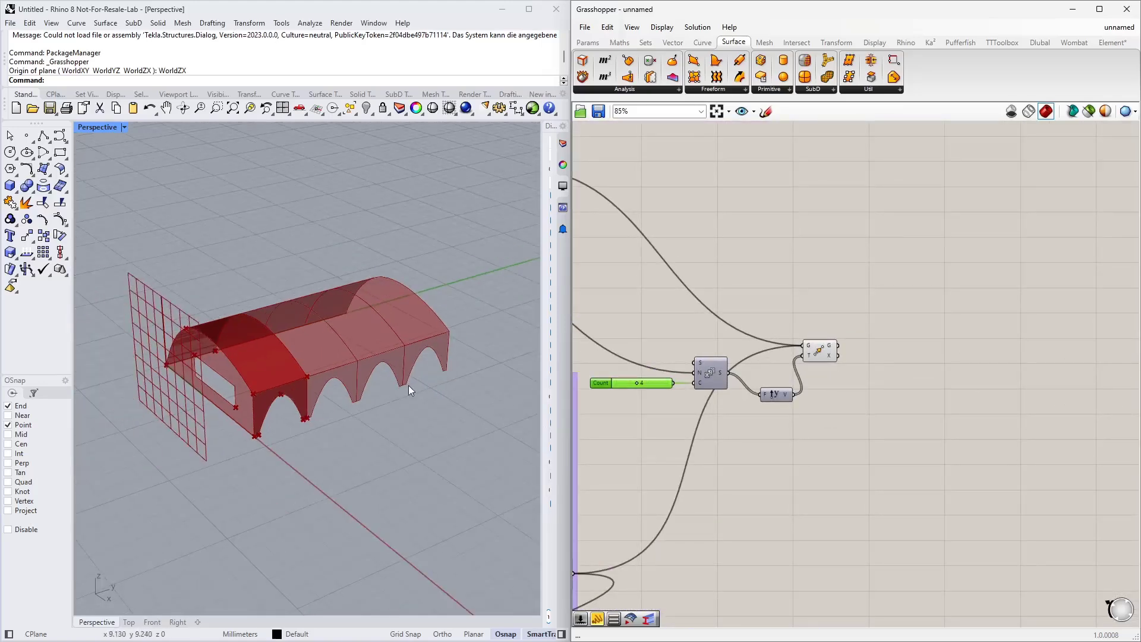
right_drag(408, 385, 455, 372)
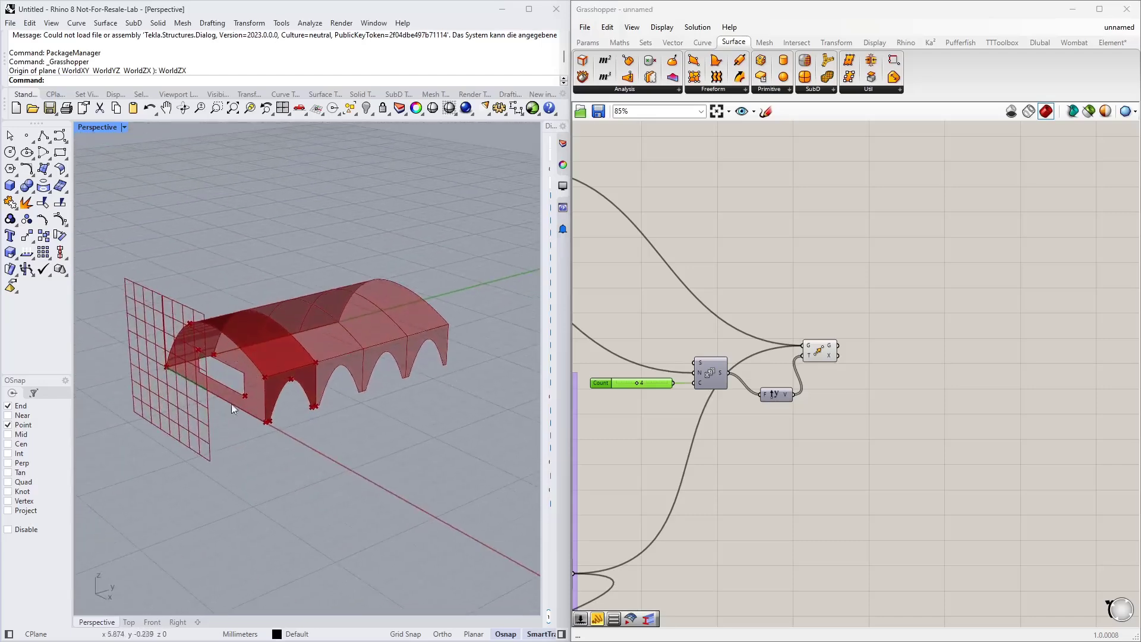
scroll(897, 306, down, 4)
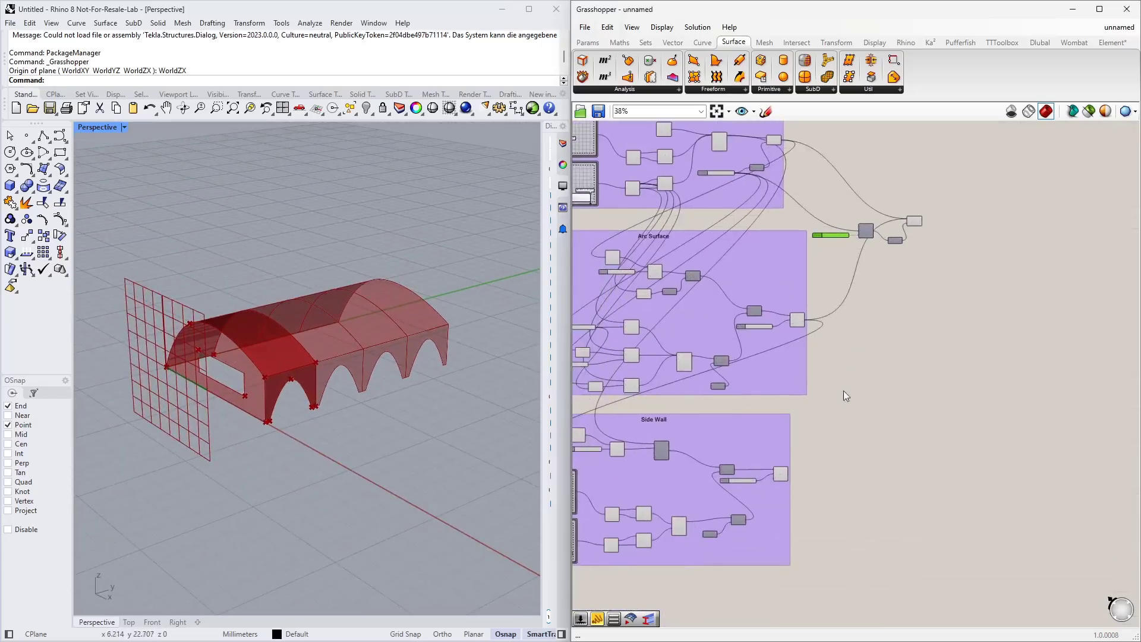
scroll(862, 369, up, 4)
drag(868, 358, 849, 394)
key(ctrl+c)
key(ctrl+v)
right_drag(880, 474, 979, 351)
right_drag(746, 492, 817, 382)
right_drag(826, 444, 768, 517)
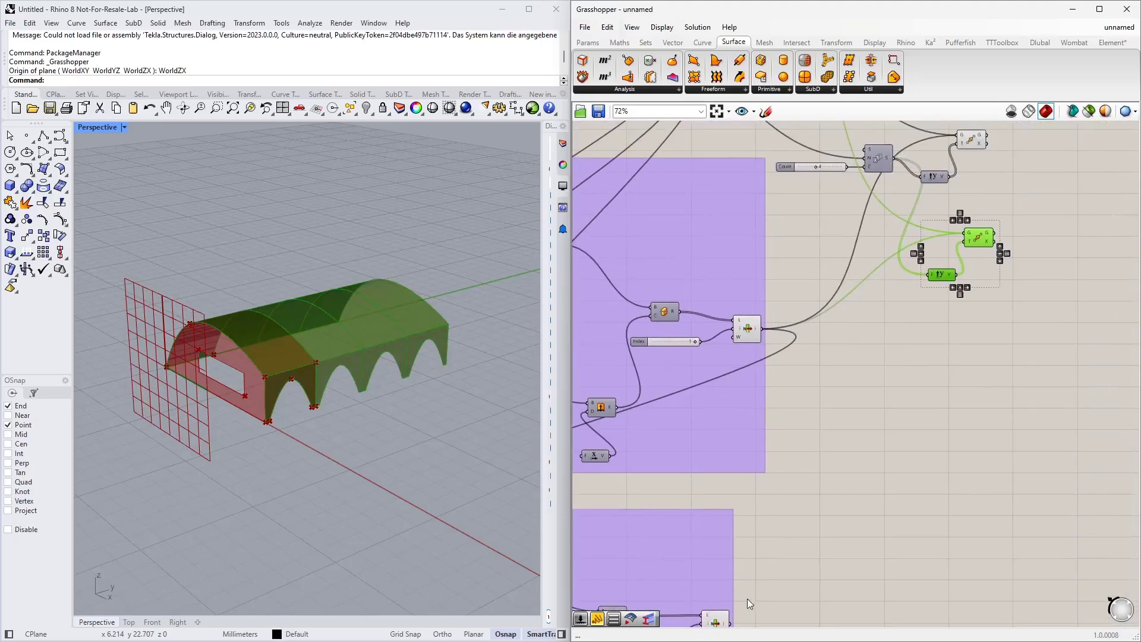
Step: Connect the side wall output to the copied Move component's geometry input and tidy the copied components
drag(730, 621, 964, 233)
click(929, 316)
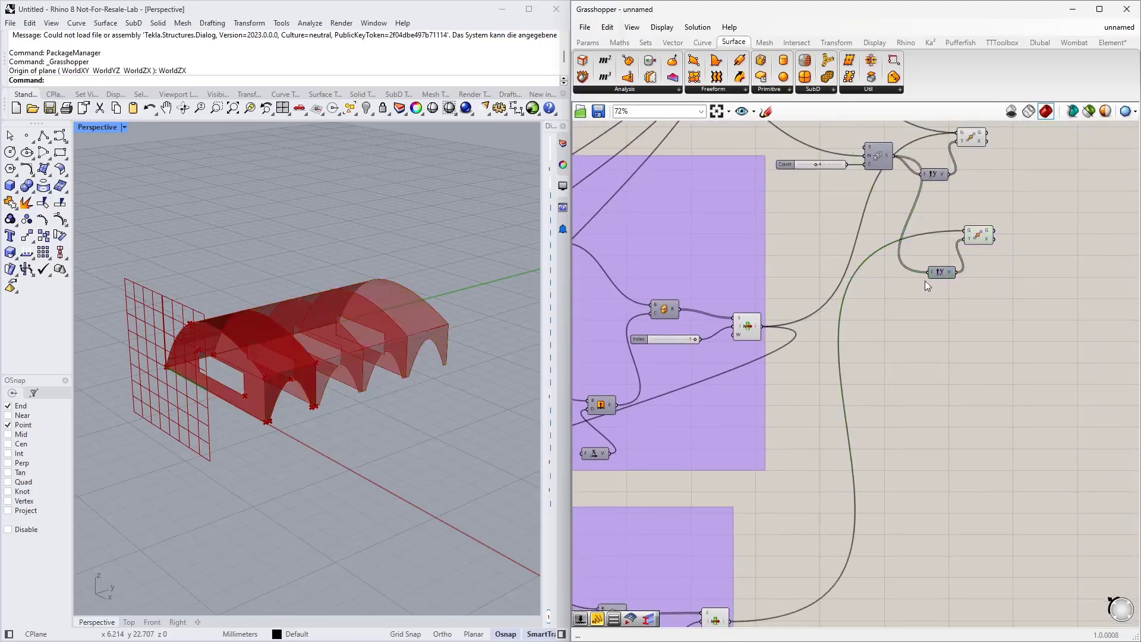
right_drag(924, 271, 917, 338)
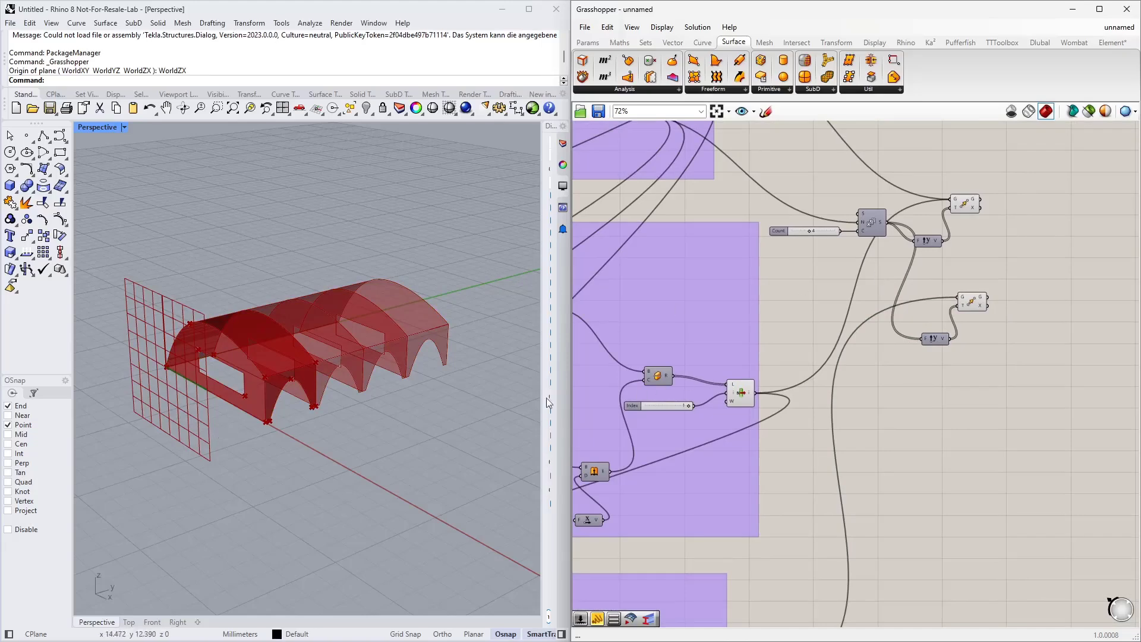
right_drag(916, 372, 924, 429)
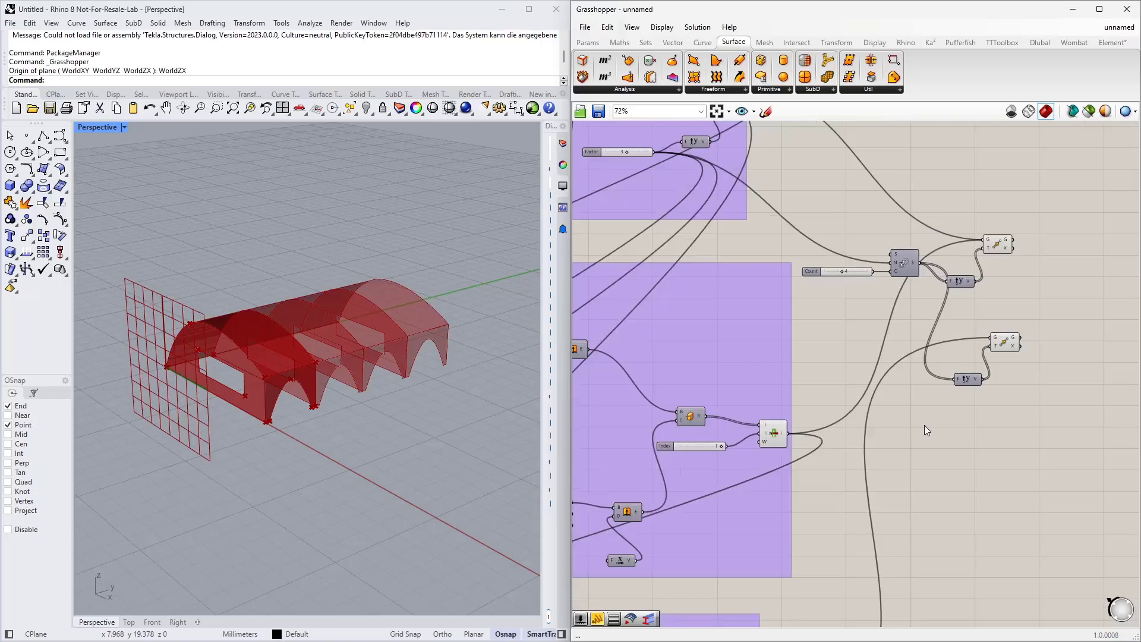
Step: Add a Multiplication component, feed it the Count and Factor values, and connect its result to the copied Unit Y component
double_click(930, 429)
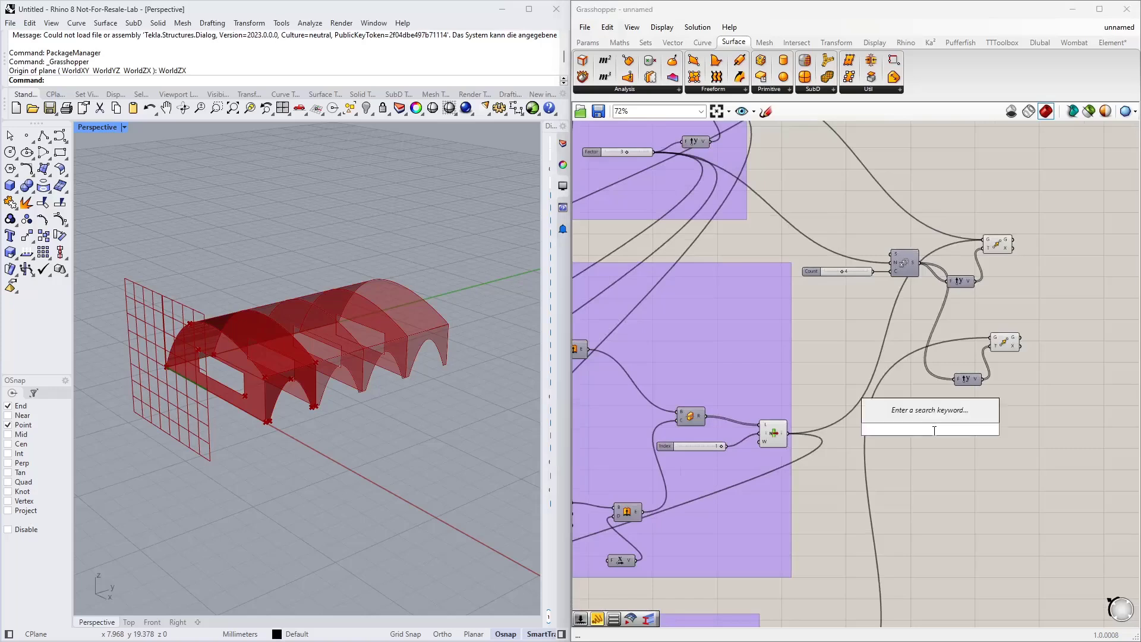
text(*4)
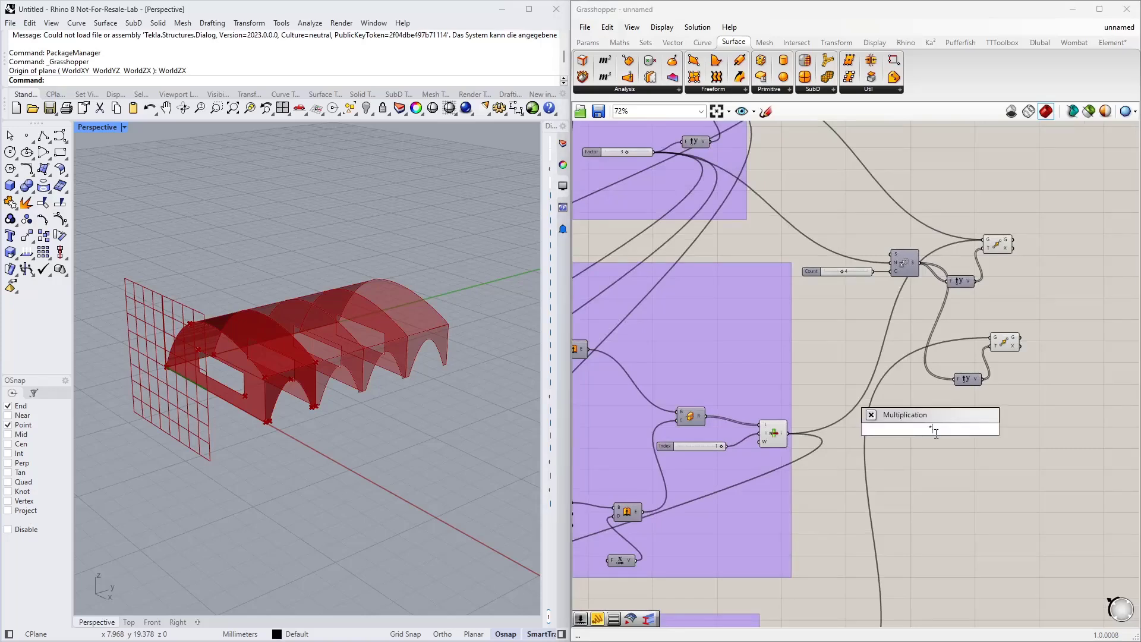
key(Return)
drag(931, 430, 883, 354)
right_drag(803, 317, 912, 402)
drag(762, 237, 992, 437)
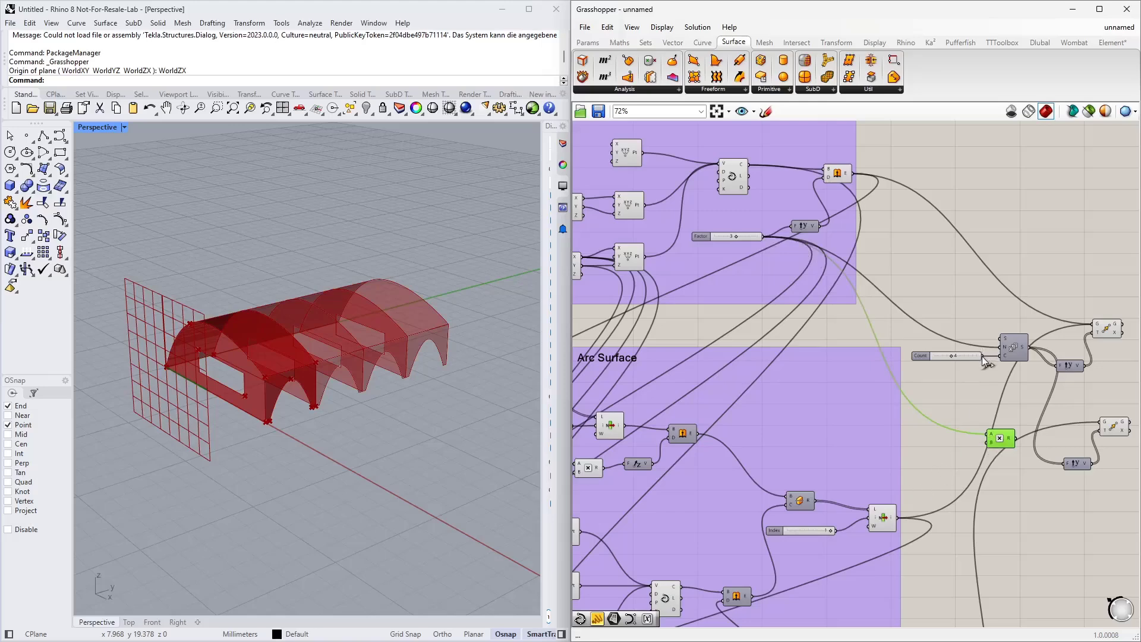
drag(983, 356, 1056, 441)
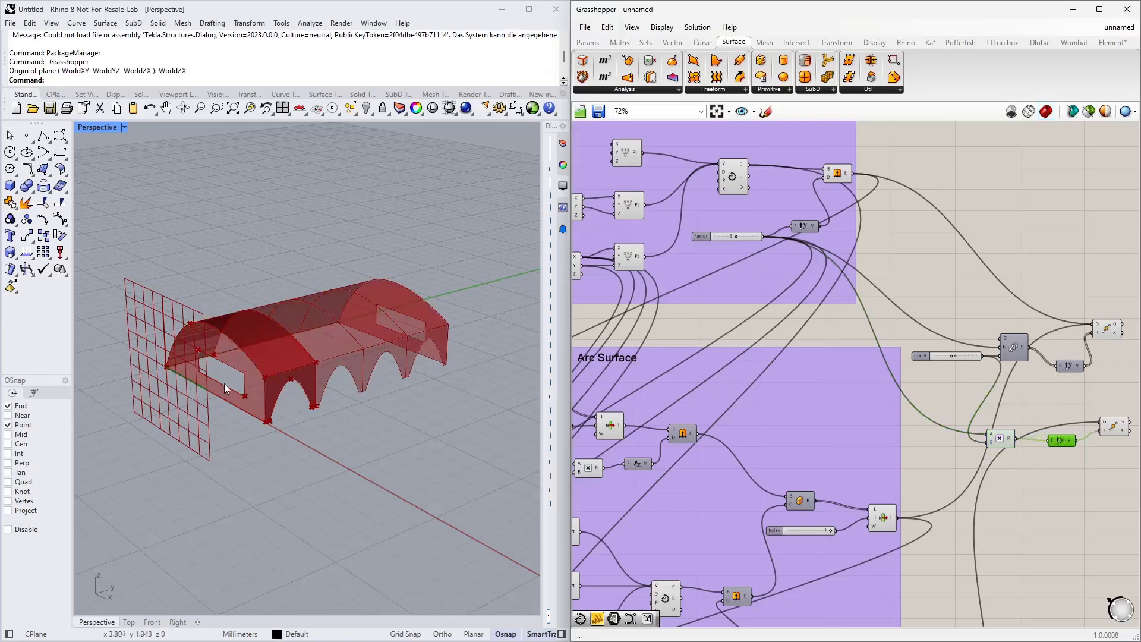
Step: Move the Series, Multiplication, Unit Y and Move components together into a tidy group
right_drag(430, 334, 476, 336)
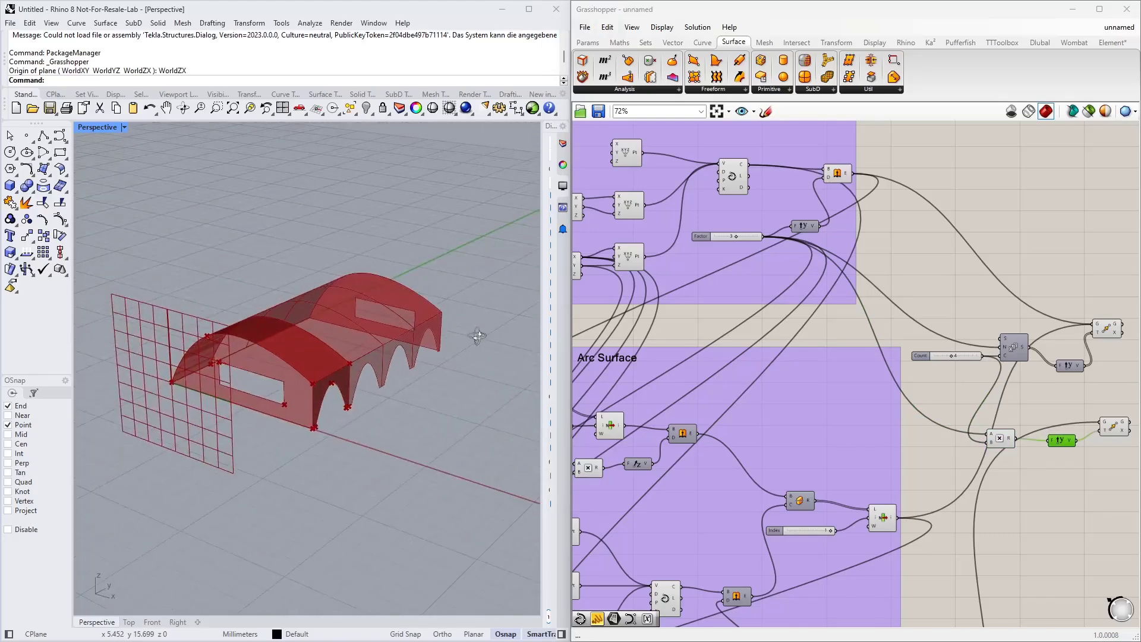
scroll(987, 334, down, 3)
right_drag(1090, 381, 687, 444)
scroll(686, 444, up, 3)
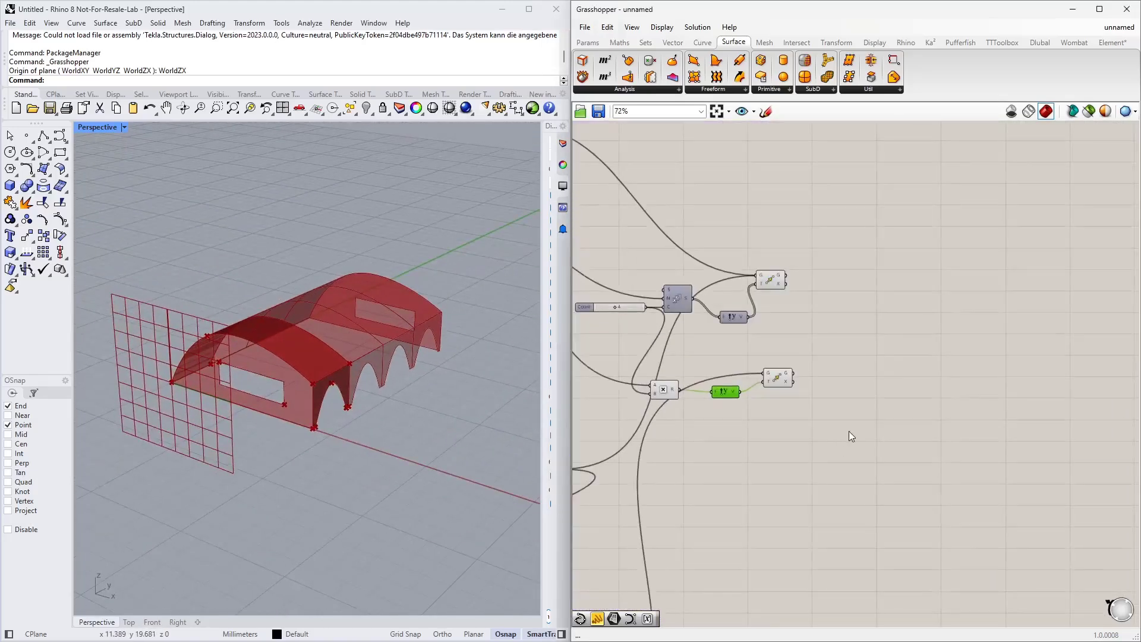
drag(849, 430, 616, 237)
drag(677, 295, 737, 234)
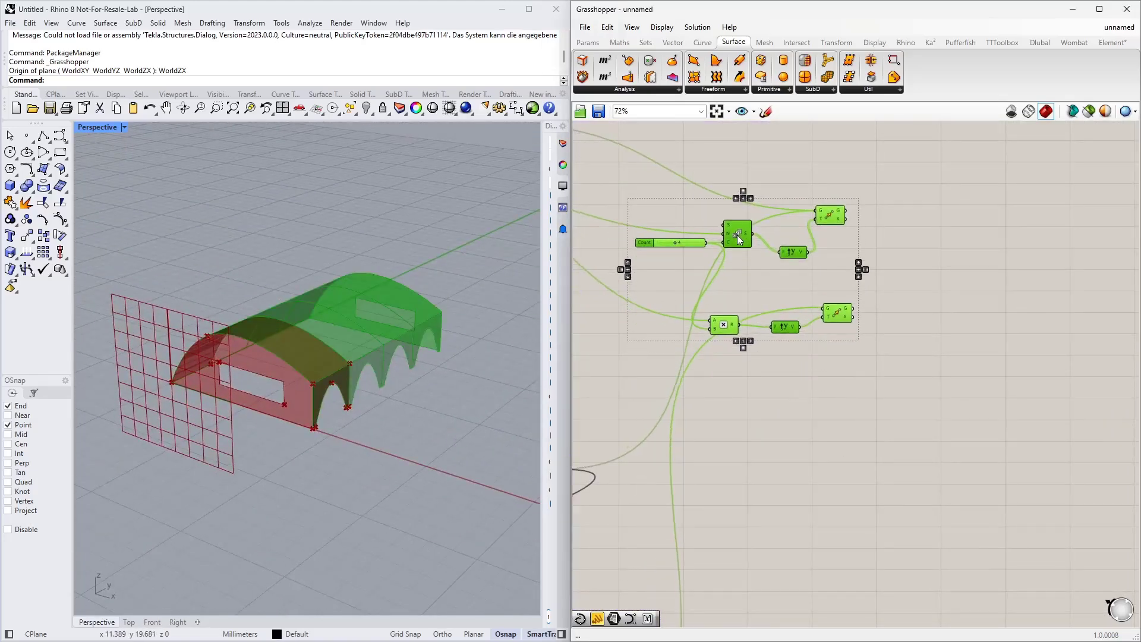
click(826, 397)
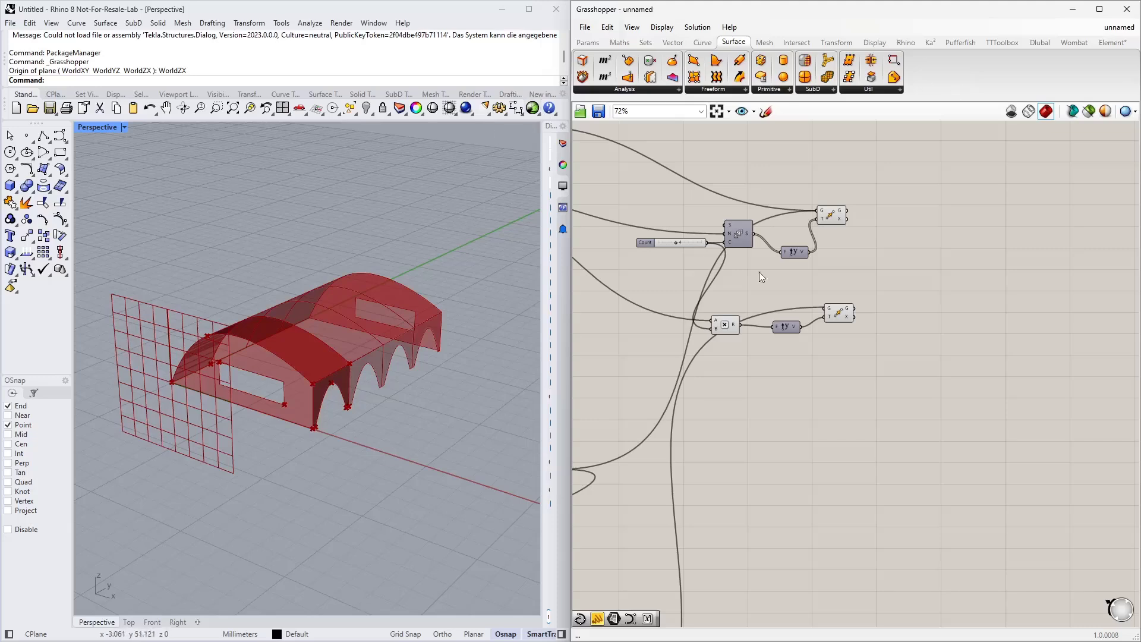
Step: Examine the arrayed roof and side wall copies of the bus stop shell in the viewport
scroll(833, 386, up, 2)
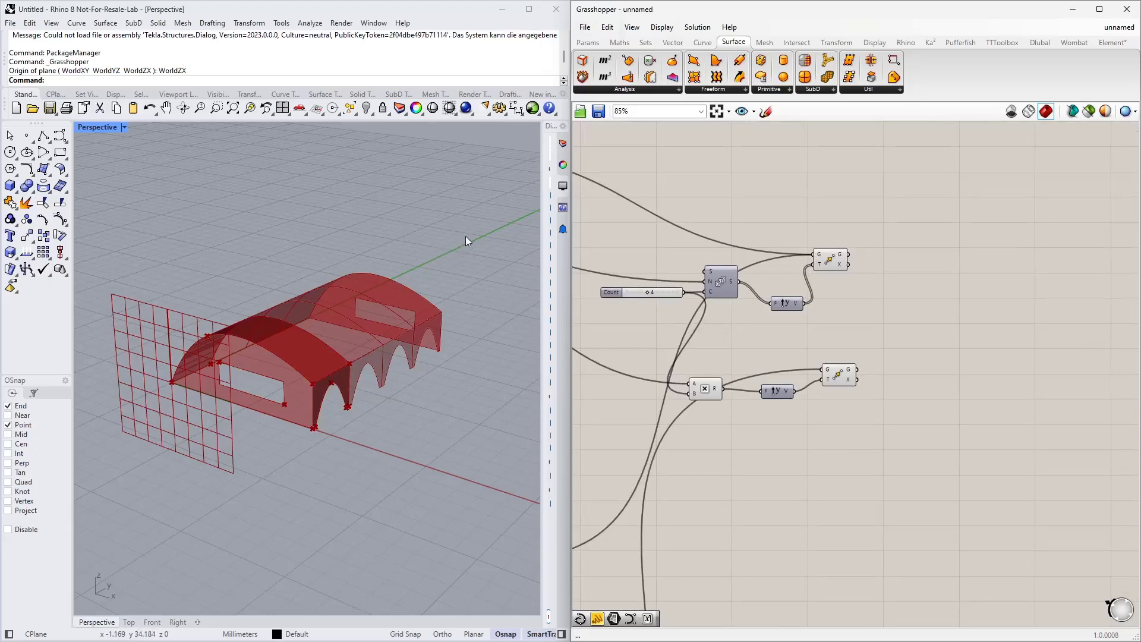
right_drag(265, 429, 148, 339)
scroll(277, 409, up, 4)
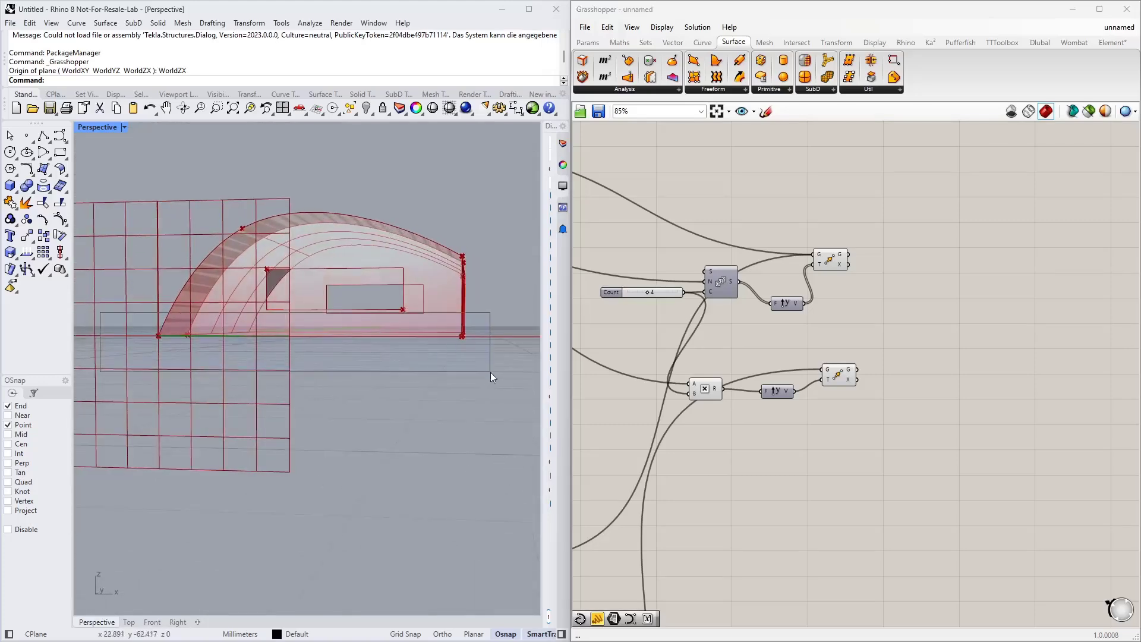
right_drag(490, 372, 404, 383)
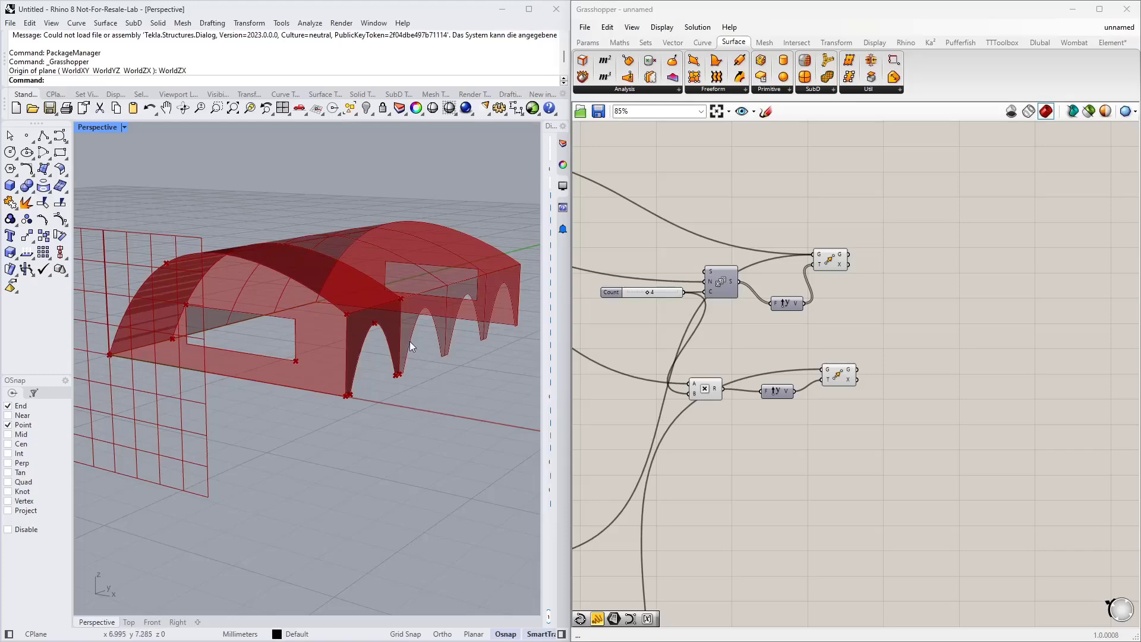
right_drag(409, 341, 346, 394)
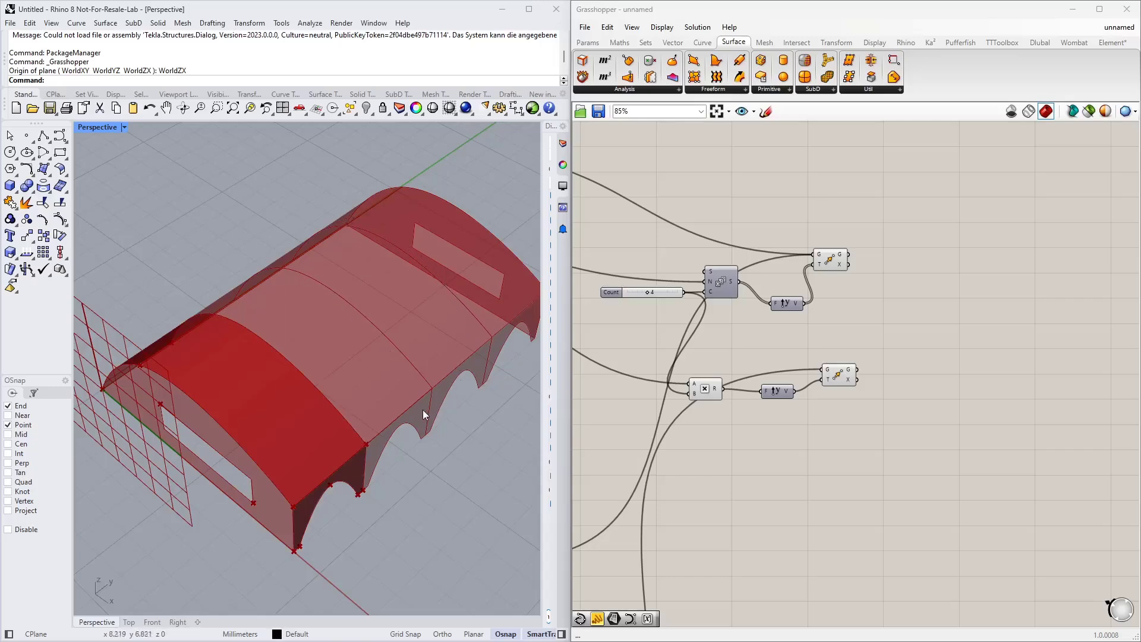
right_drag(423, 409, 362, 386)
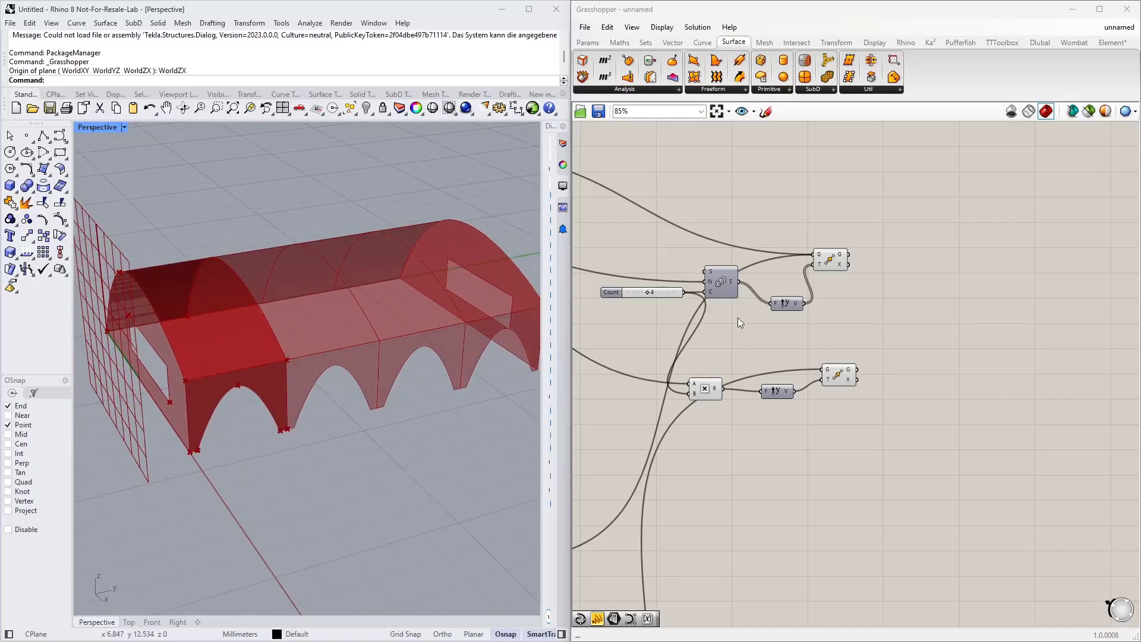
scroll(738, 319, down, 4)
mouse_move(729, 389)
right_down()
mouse_move(648, 413)
mouse_move(780, 339)
mouse_move(743, 362)
mouse_move(718, 405)
right_up()
scroll(700, 336, up, 5)
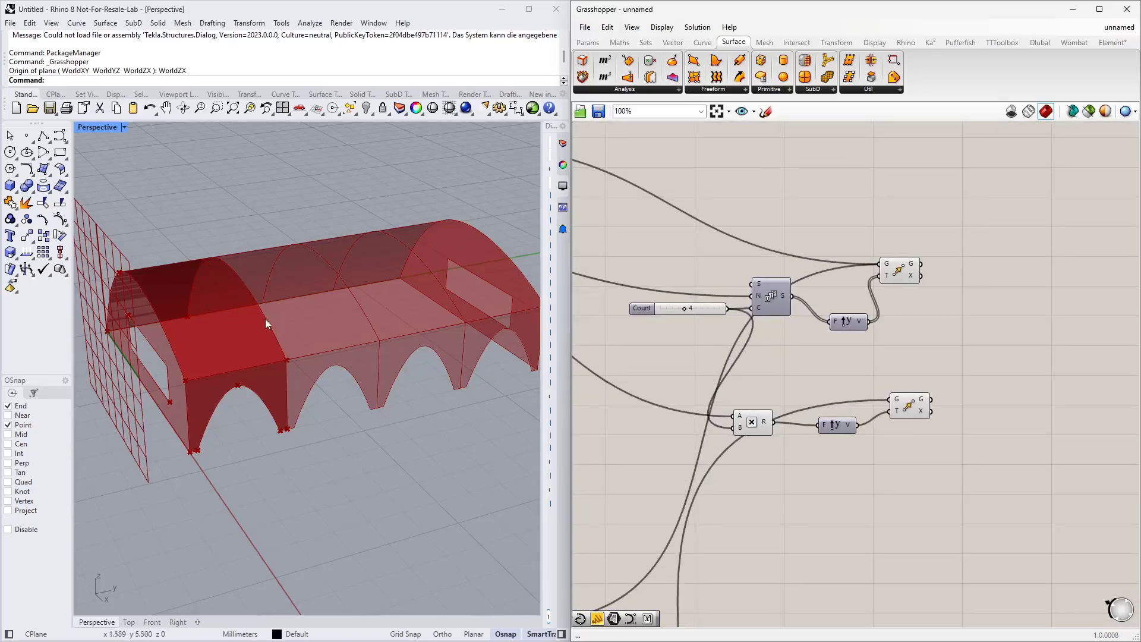
right_drag(316, 295, 335, 333)
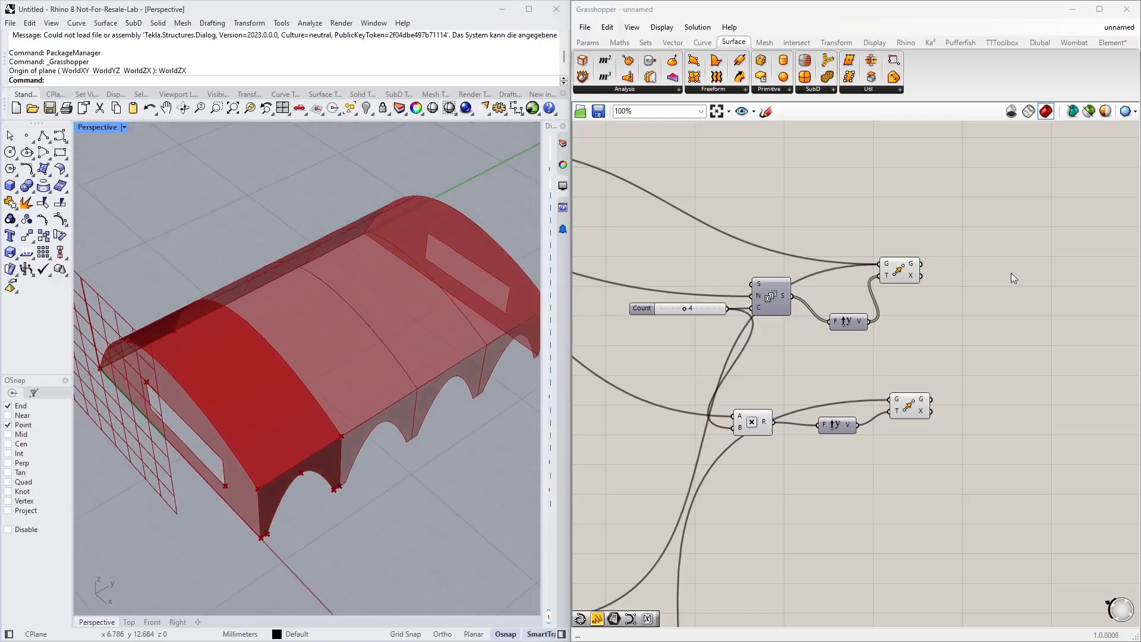
right_drag(982, 273, 820, 324)
click(738, 324)
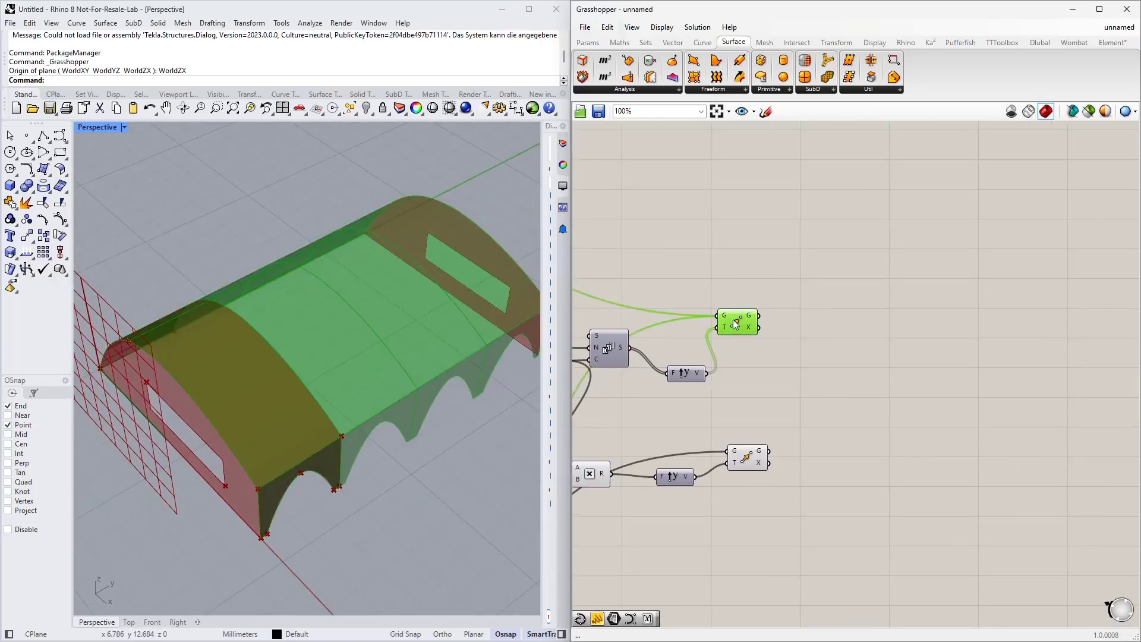
scroll(737, 324, up, 3)
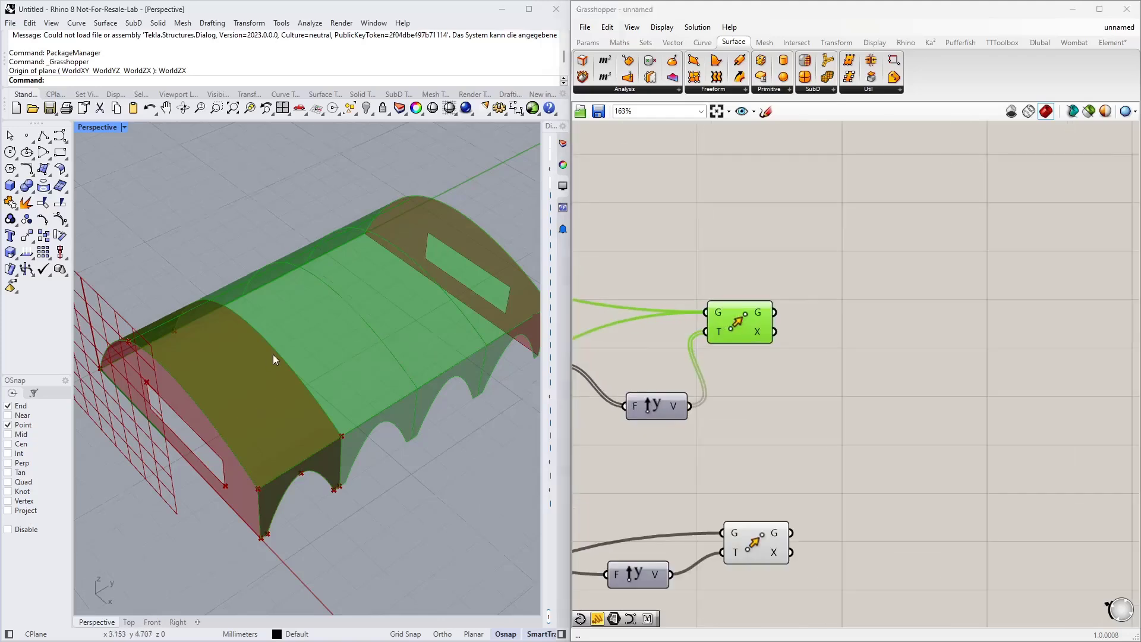
right_drag(273, 354, 247, 321)
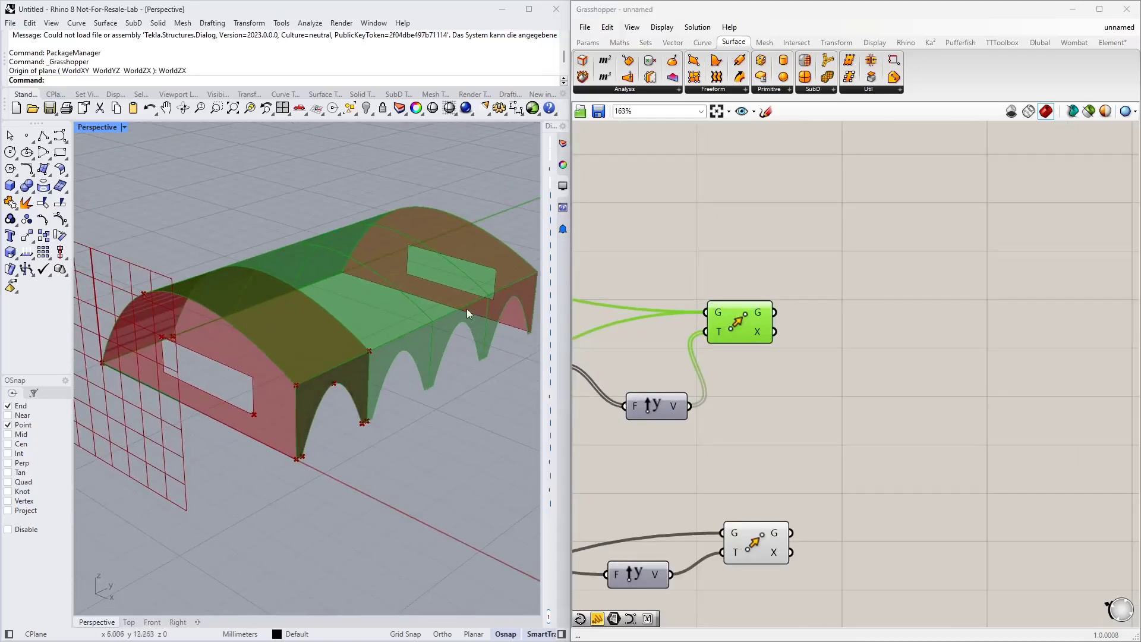
scroll(840, 322, down, 2)
right_drag(839, 322, 750, 355)
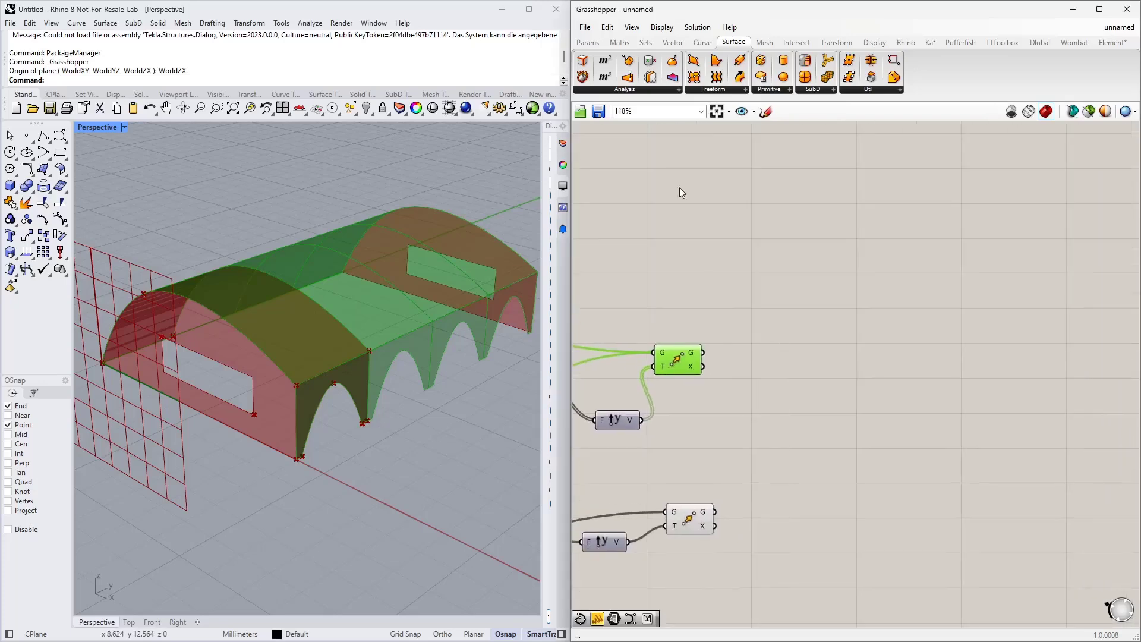
Step: Inspect the copied Move component's geometry output in a temporary Panel, then delete the panel
click(588, 43)
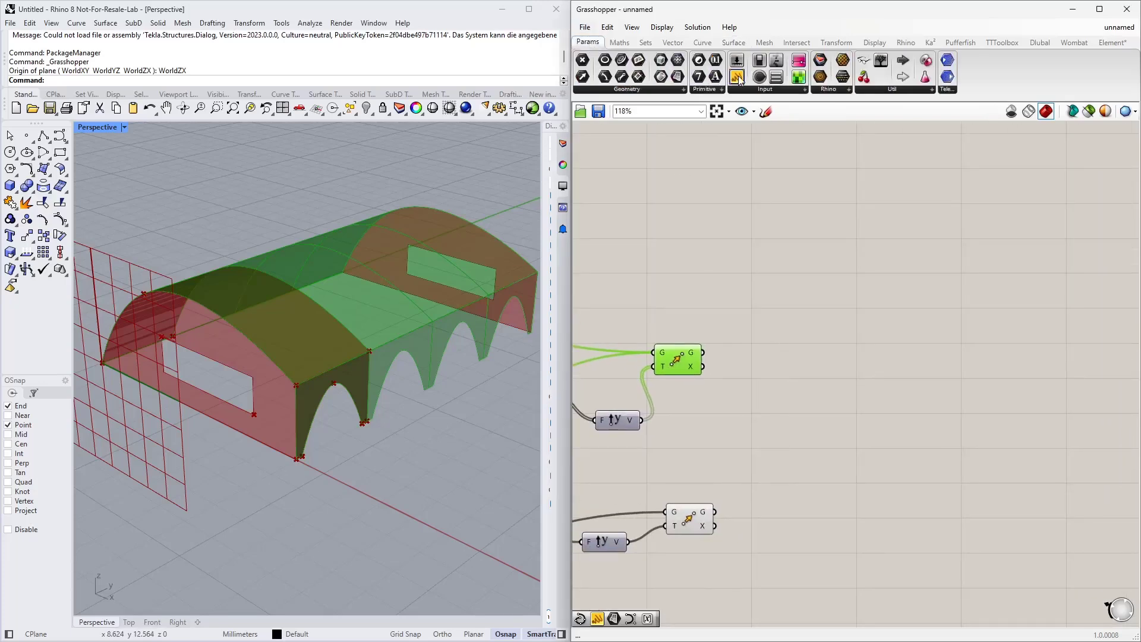
drag(737, 79, 744, 345)
drag(804, 379, 804, 482)
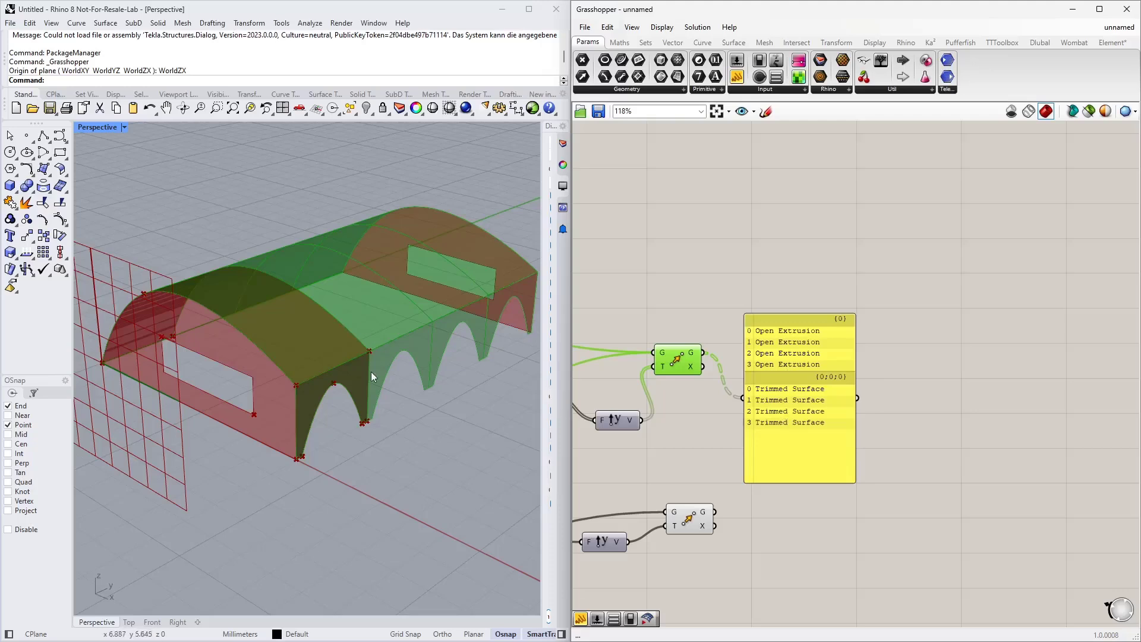
click(802, 390)
key(Delete)
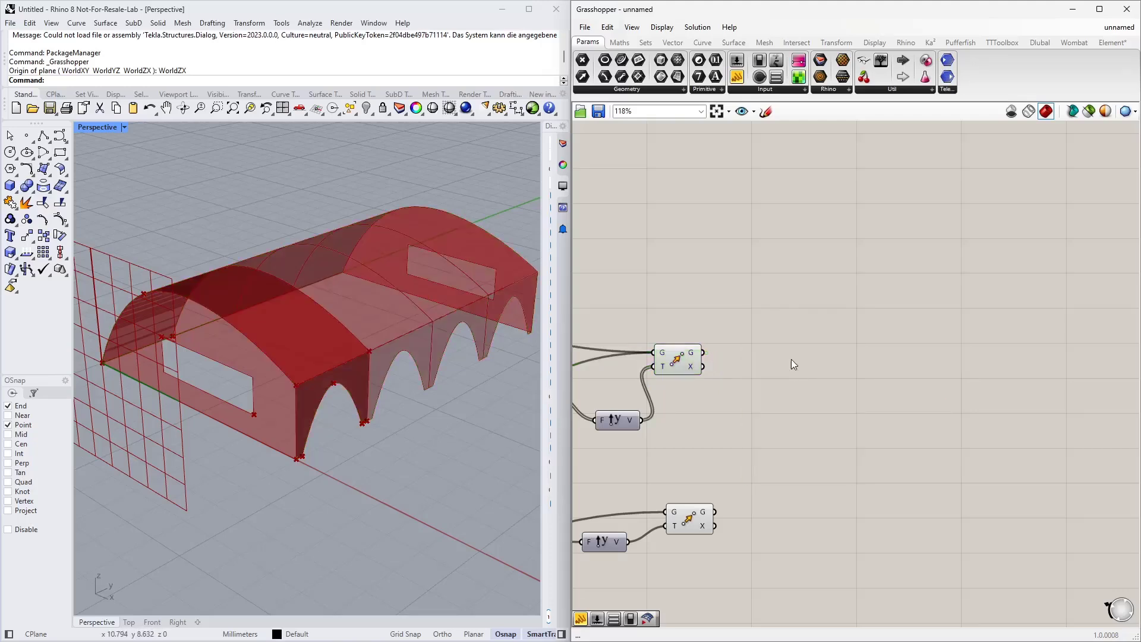
Step: Add an Explode Tree component and connect the copied Move component's geometry output to it
scroll(718, 166, up, 1)
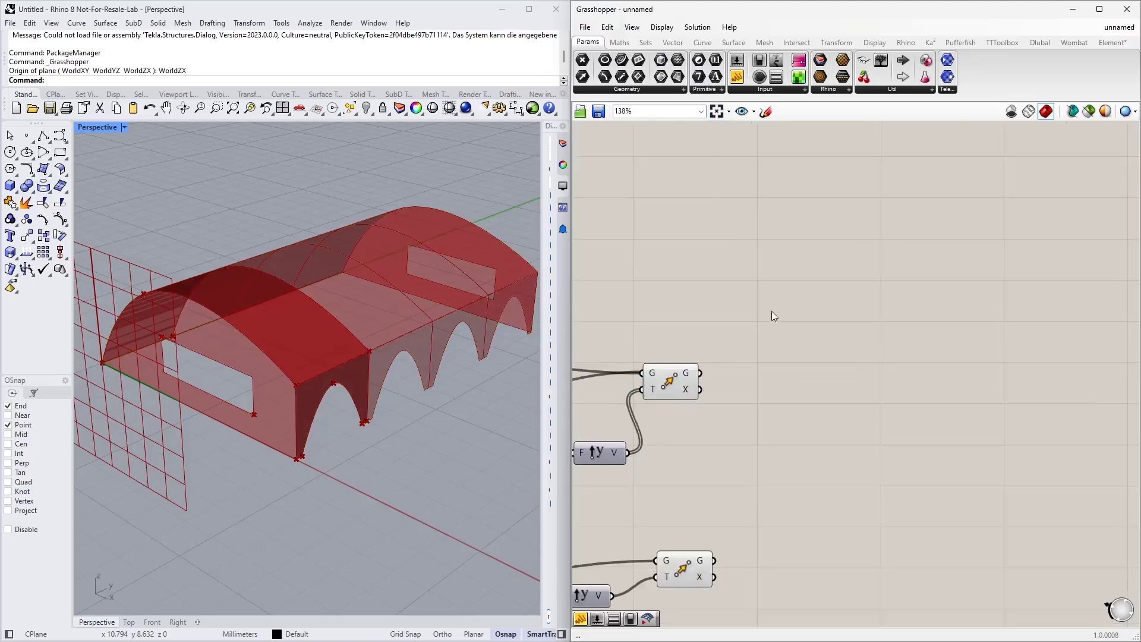
double_click(770, 327)
text(expl)
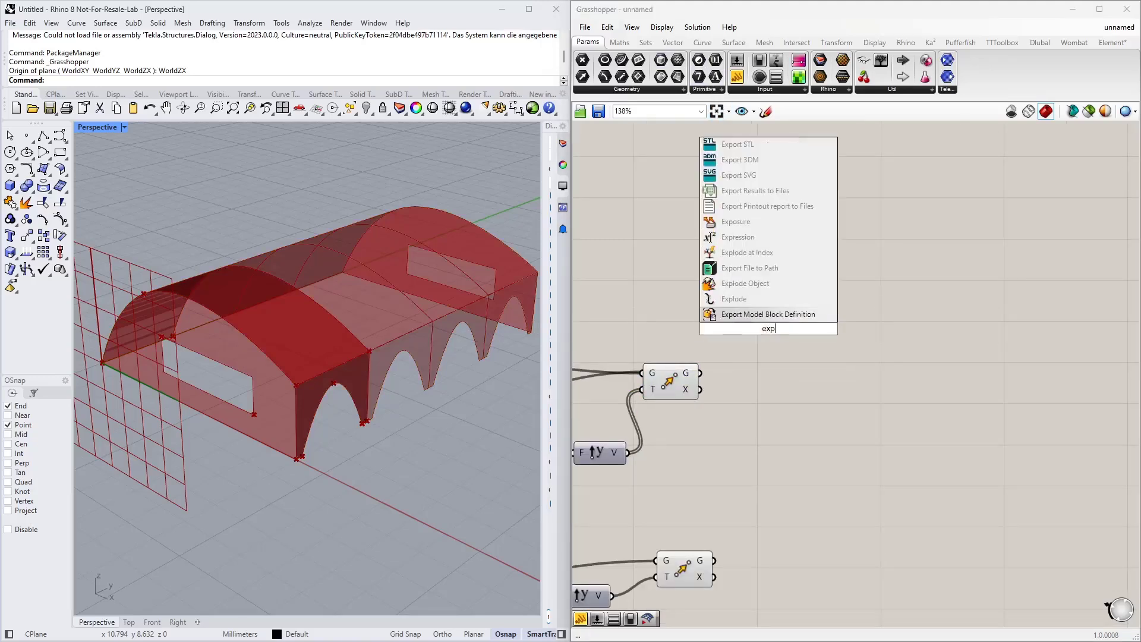
click(743, 267)
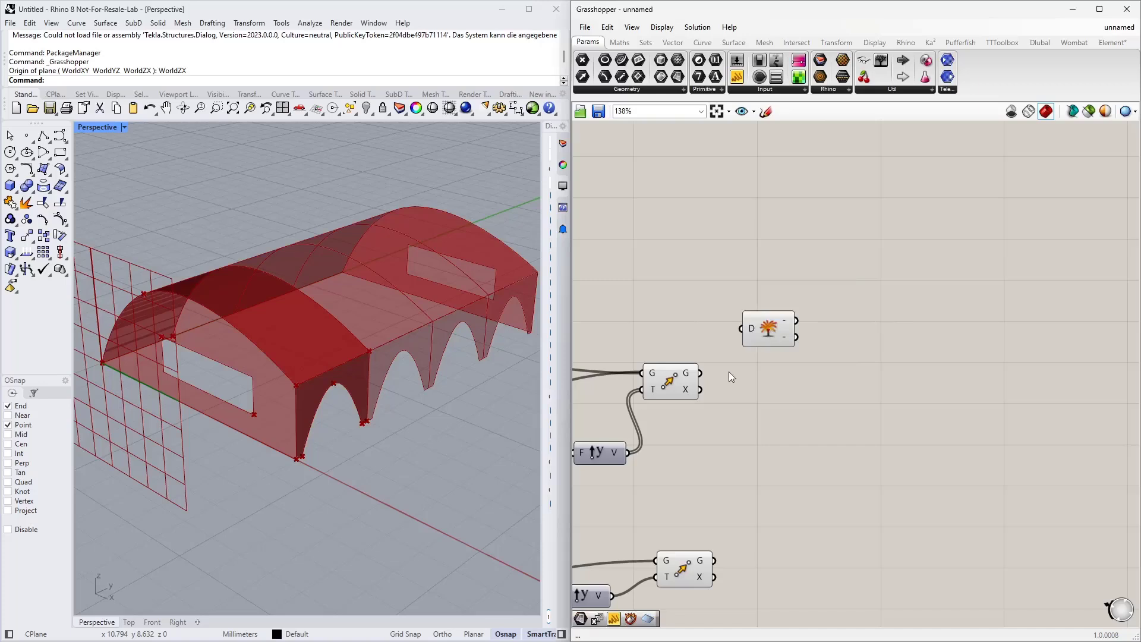
drag(701, 373, 742, 329)
click(767, 330)
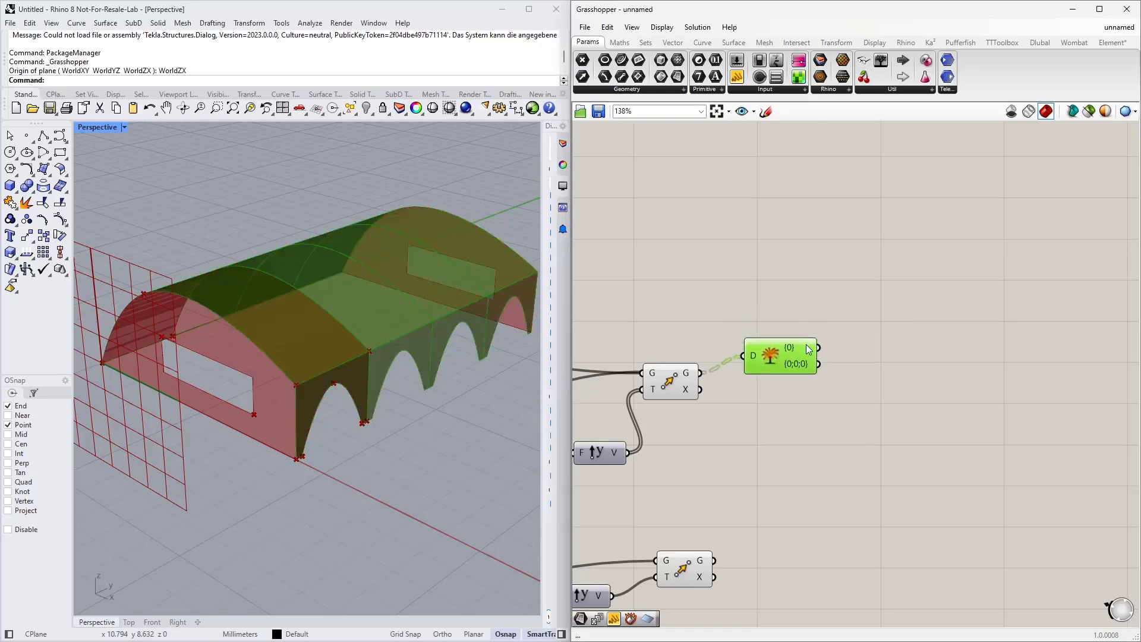
scroll(768, 354, up, 4)
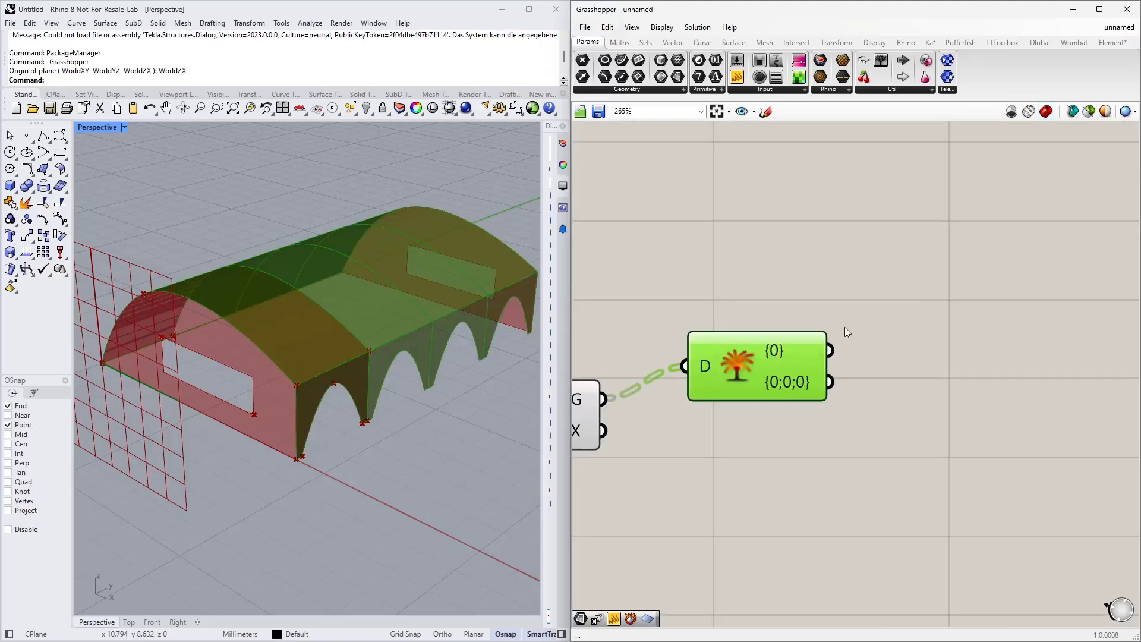
drag(791, 358, 786, 340)
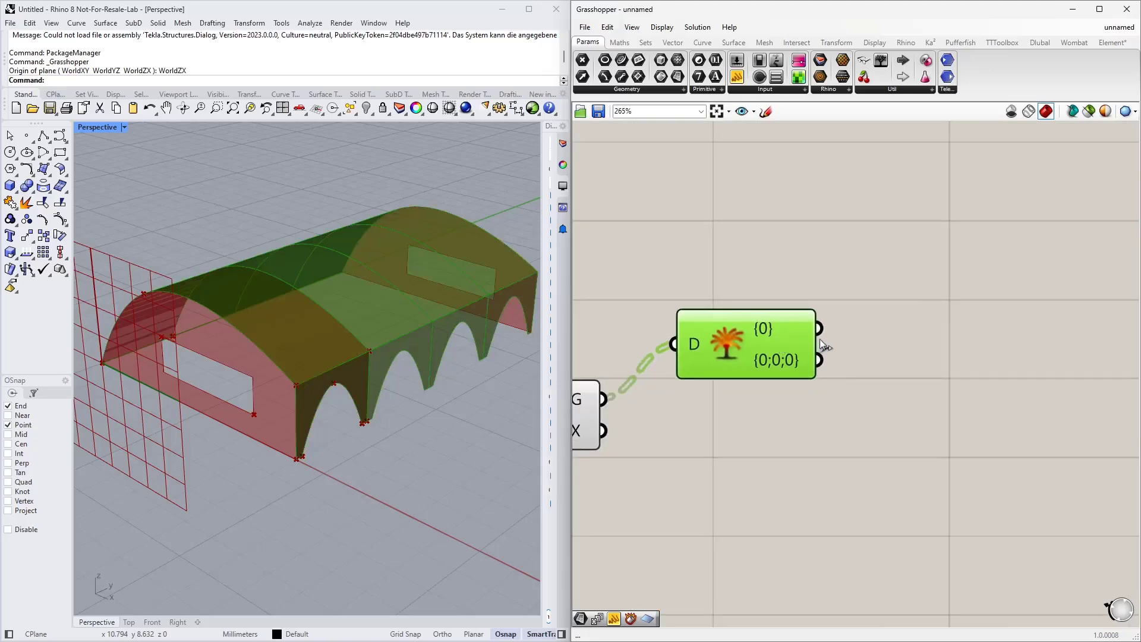
right_drag(819, 339, 716, 377)
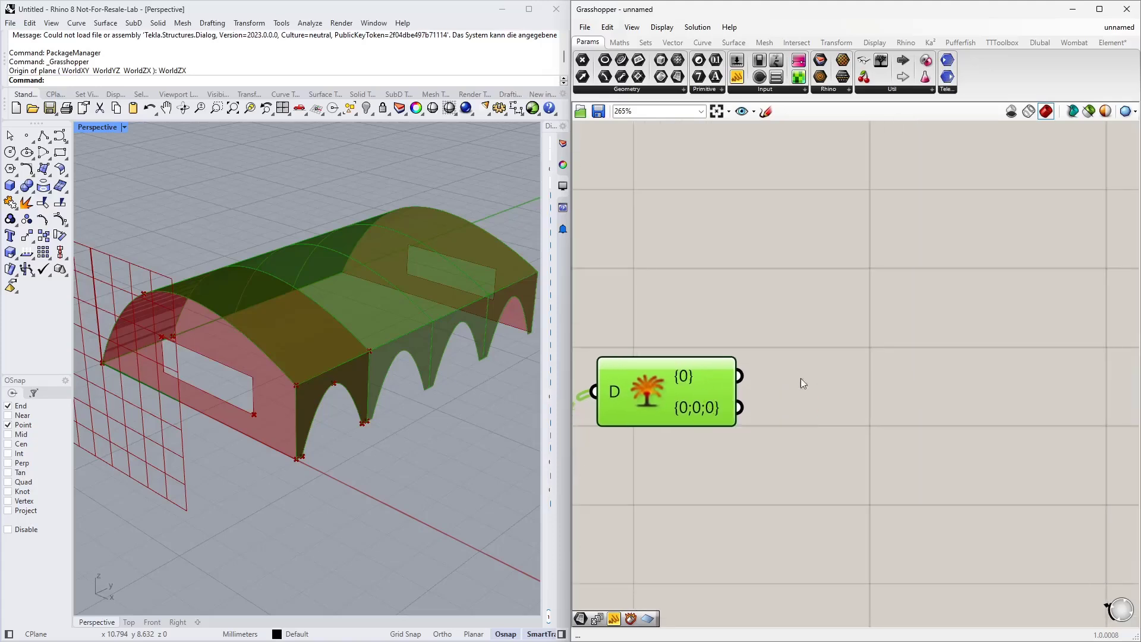
click(820, 355)
scroll(779, 365, down, 2)
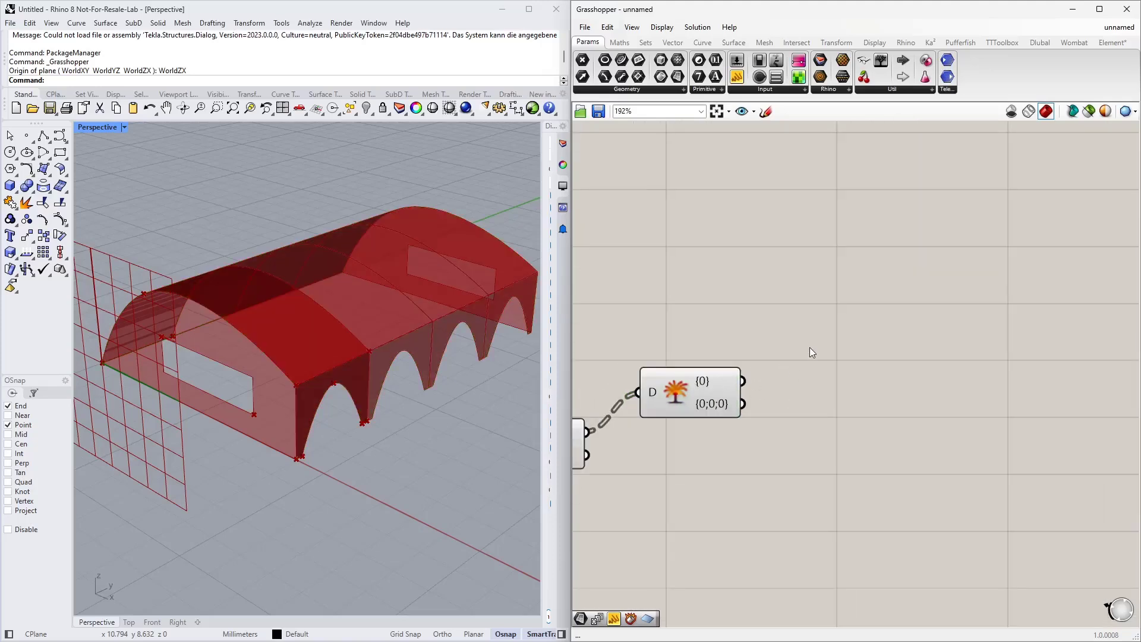
Step: Add a Deconstruct Brep component and connect the Explode Tree's first branch output to its brep input
double_click(811, 342)
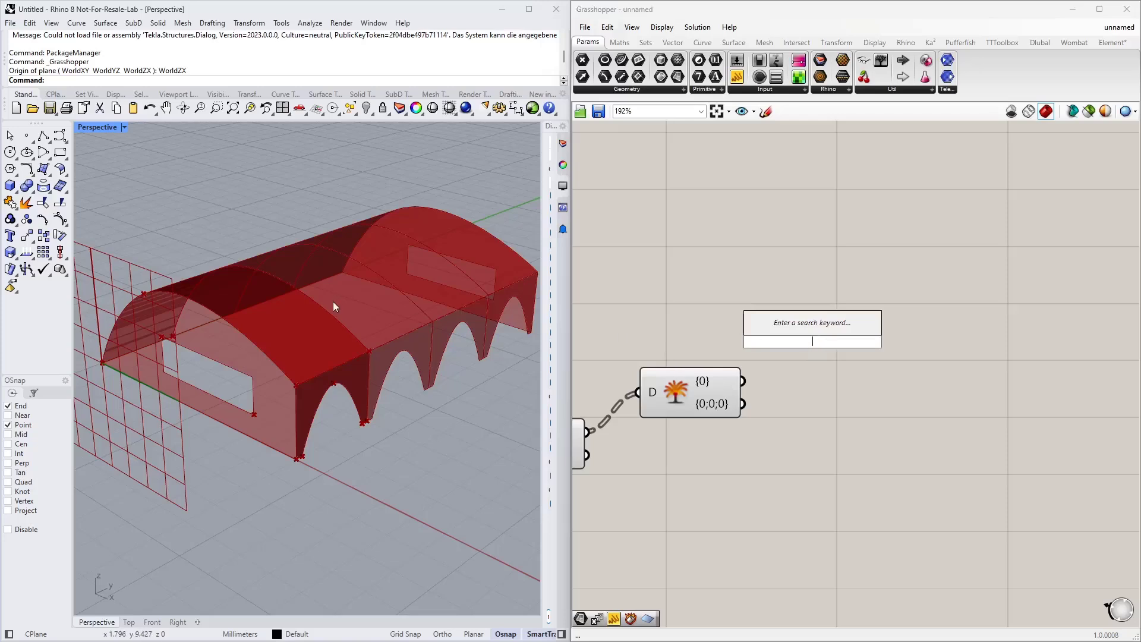
text(dec)
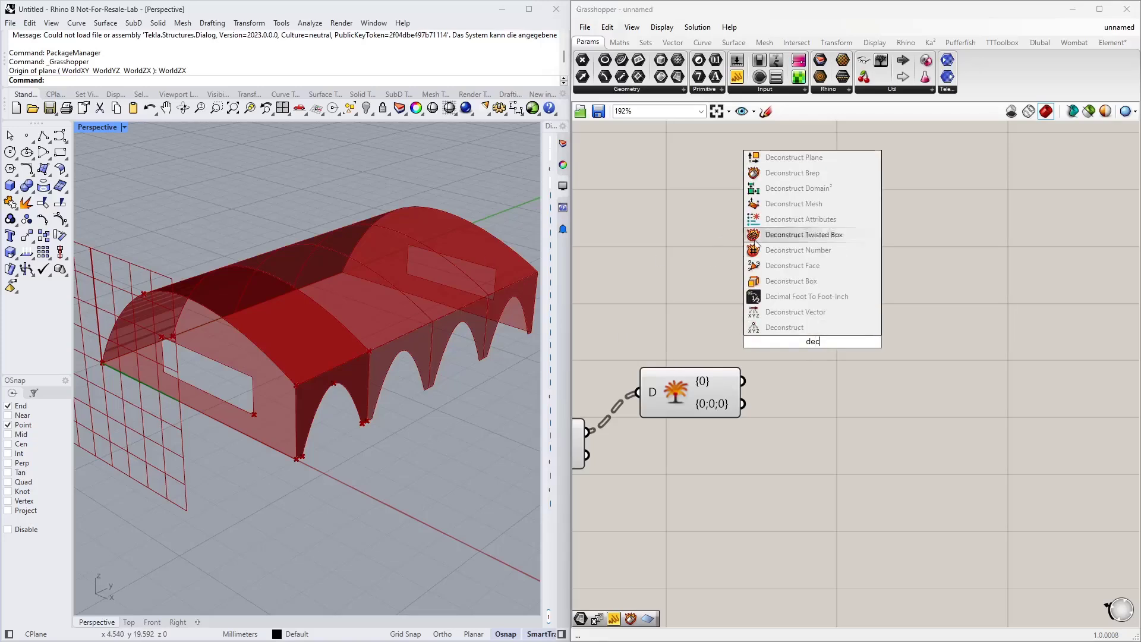
text( bre)
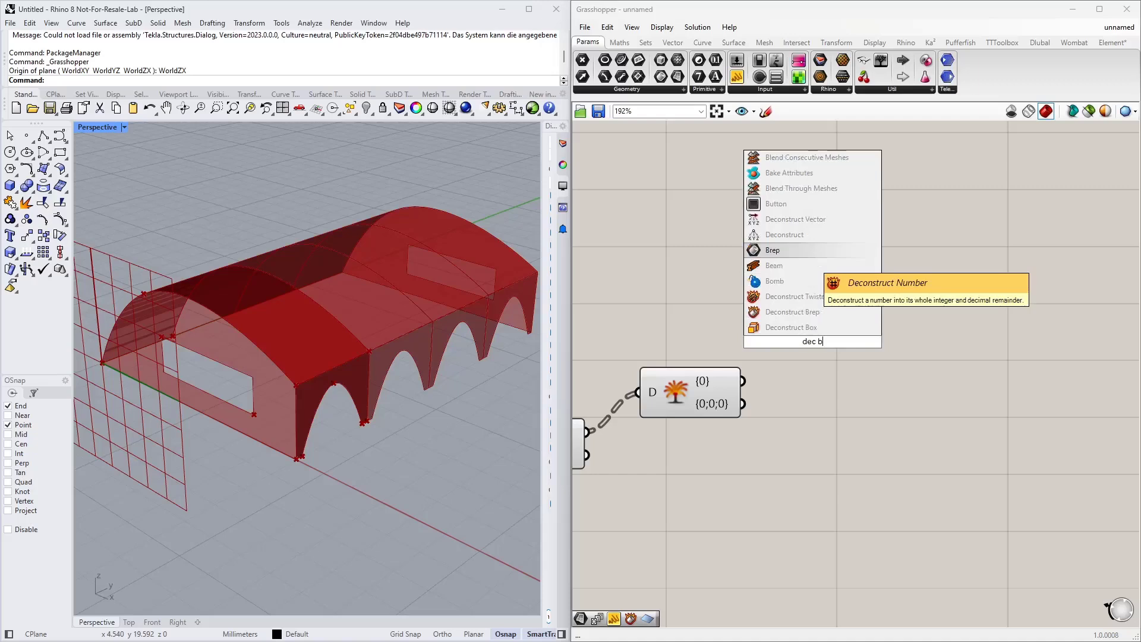
click(793, 326)
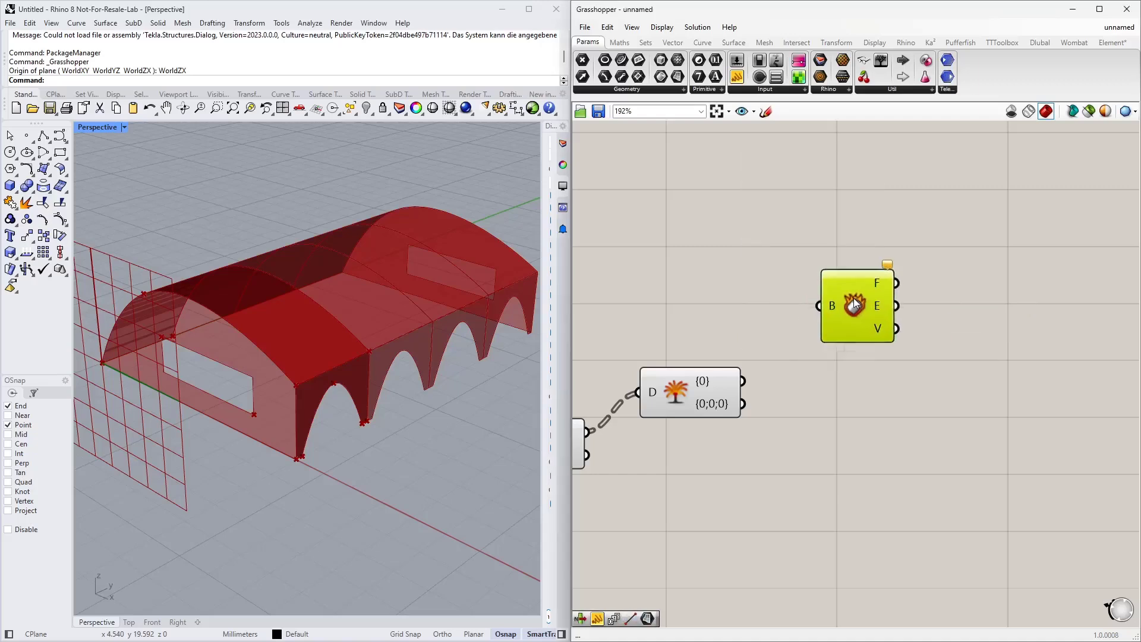
drag(748, 379, 810, 302)
right_drag(778, 370, 751, 421)
scroll(405, 356, down, 2)
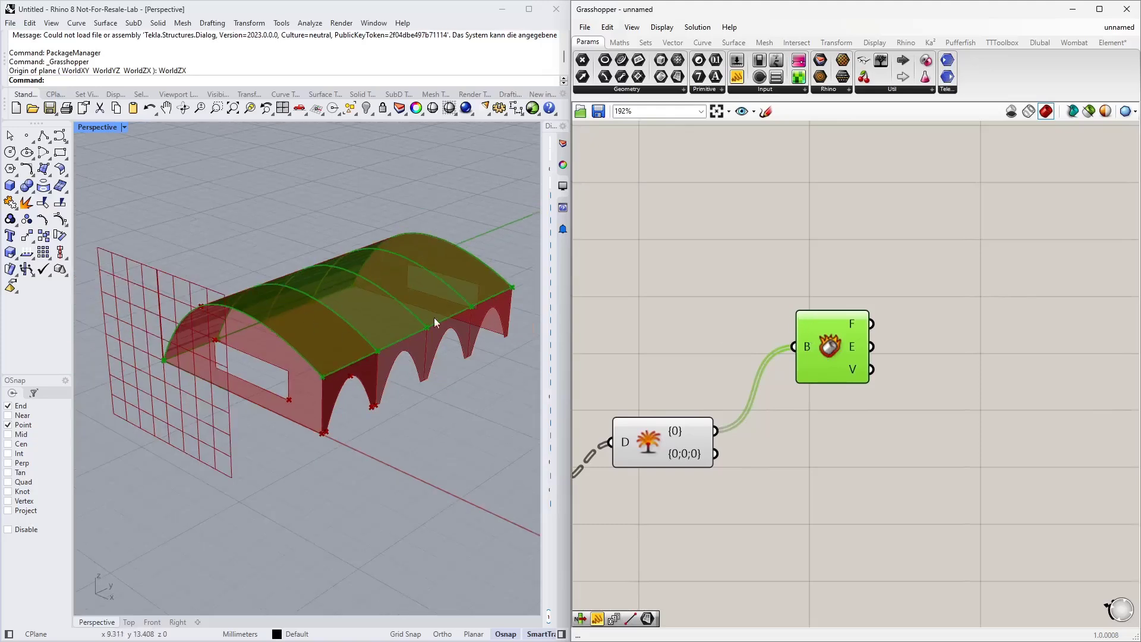
Step: Add a List Item component and connect the Deconstruct Brep's edges output to its list input
right_drag(864, 324, 739, 325)
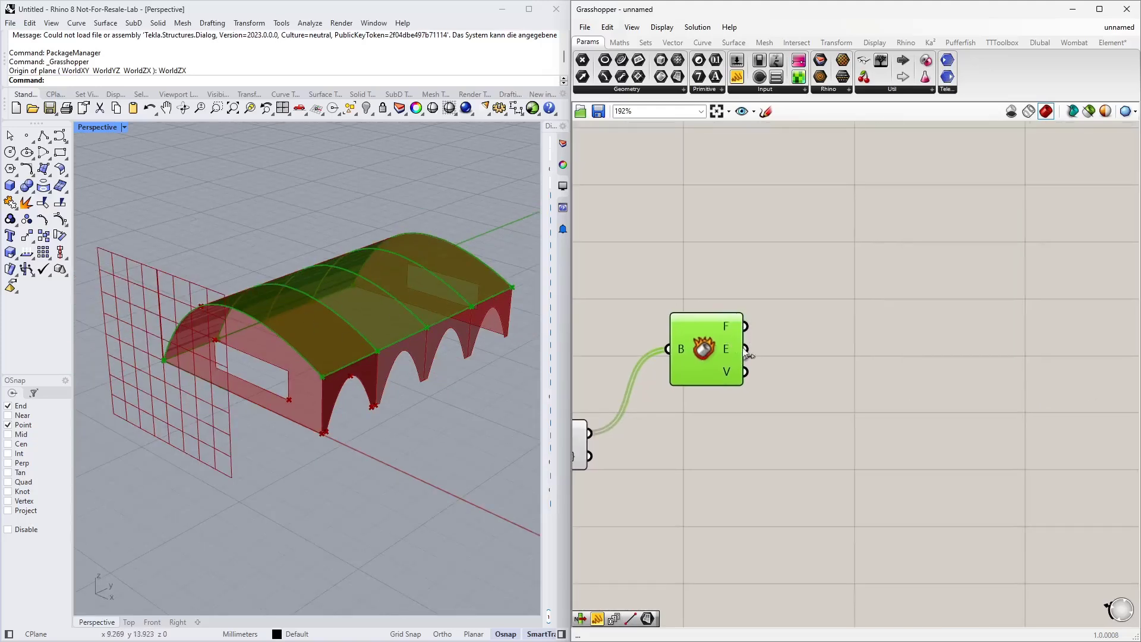
right_drag(788, 353, 746, 340)
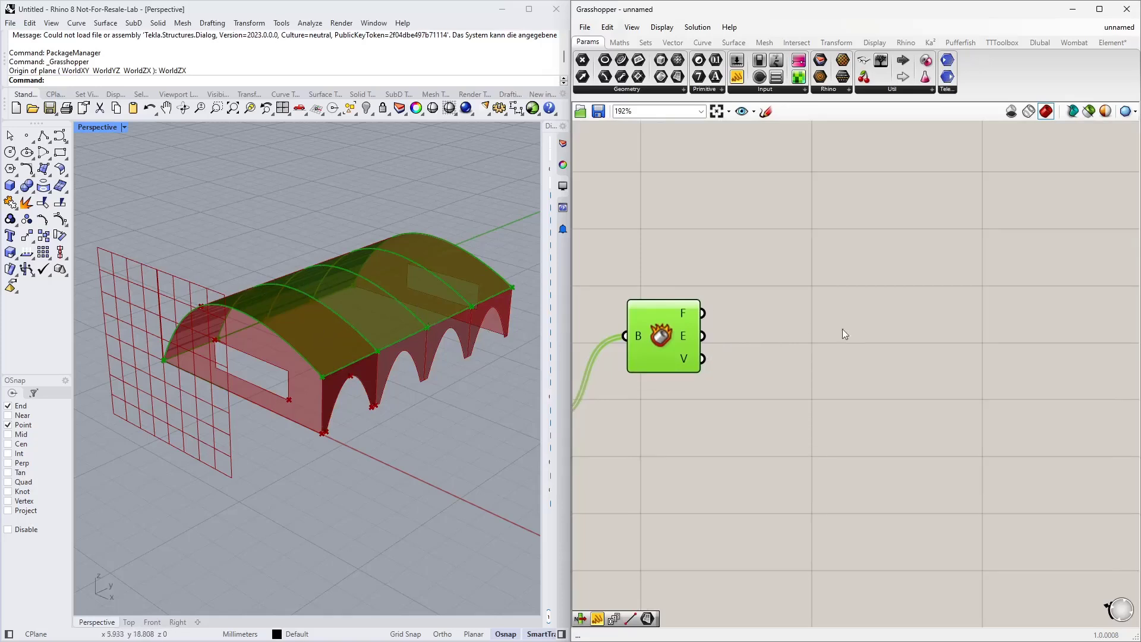
double_click(832, 309)
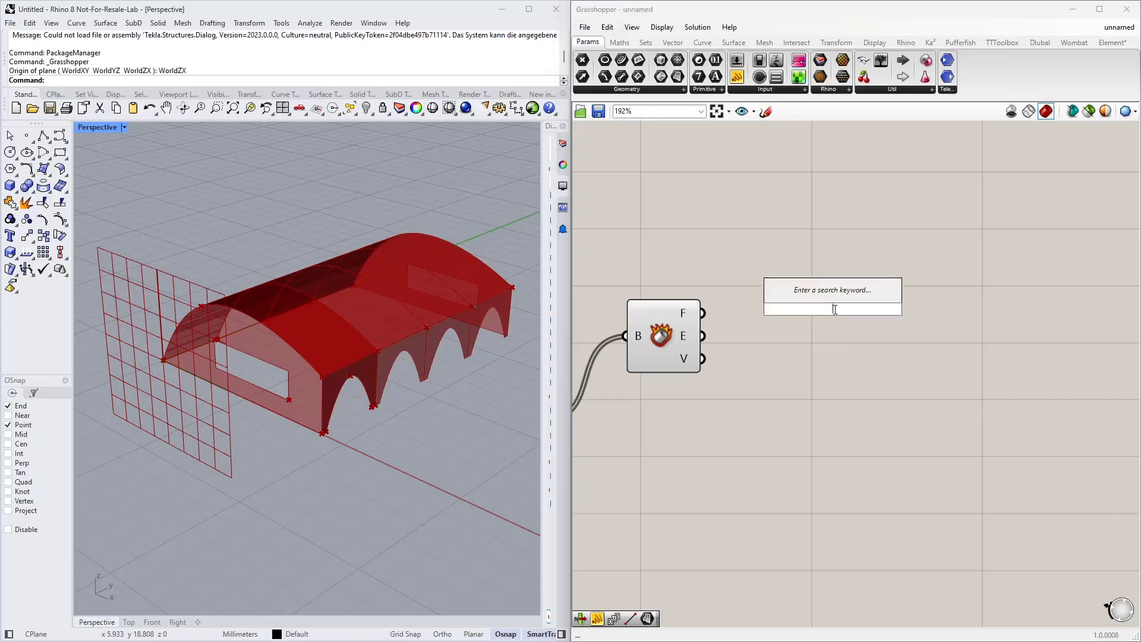
text(list i)
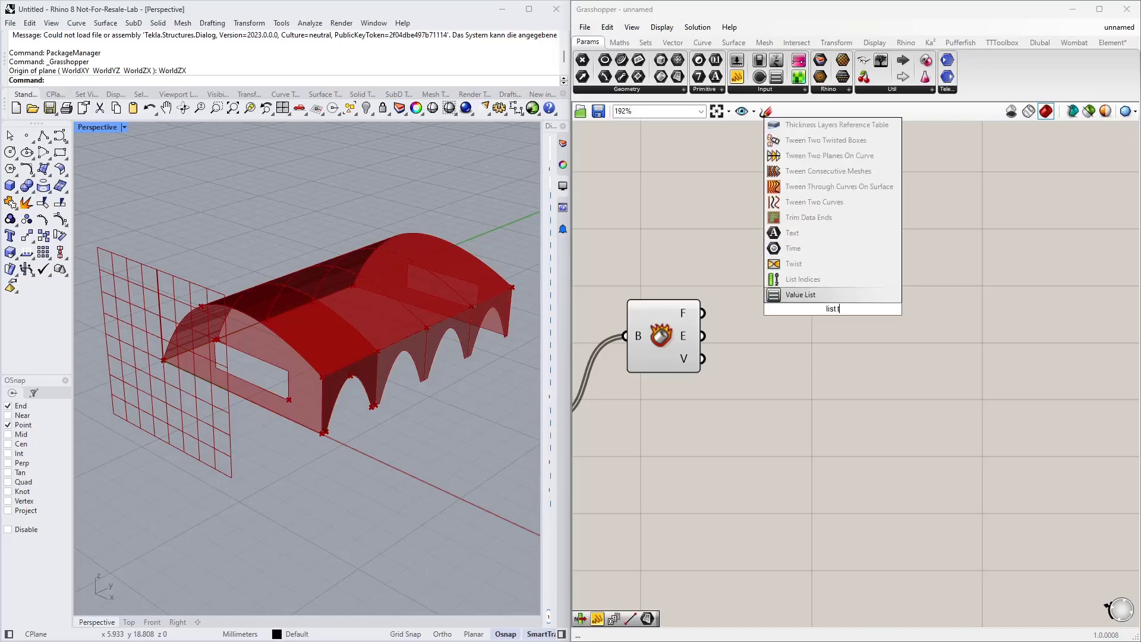
text(tem)
key(Return)
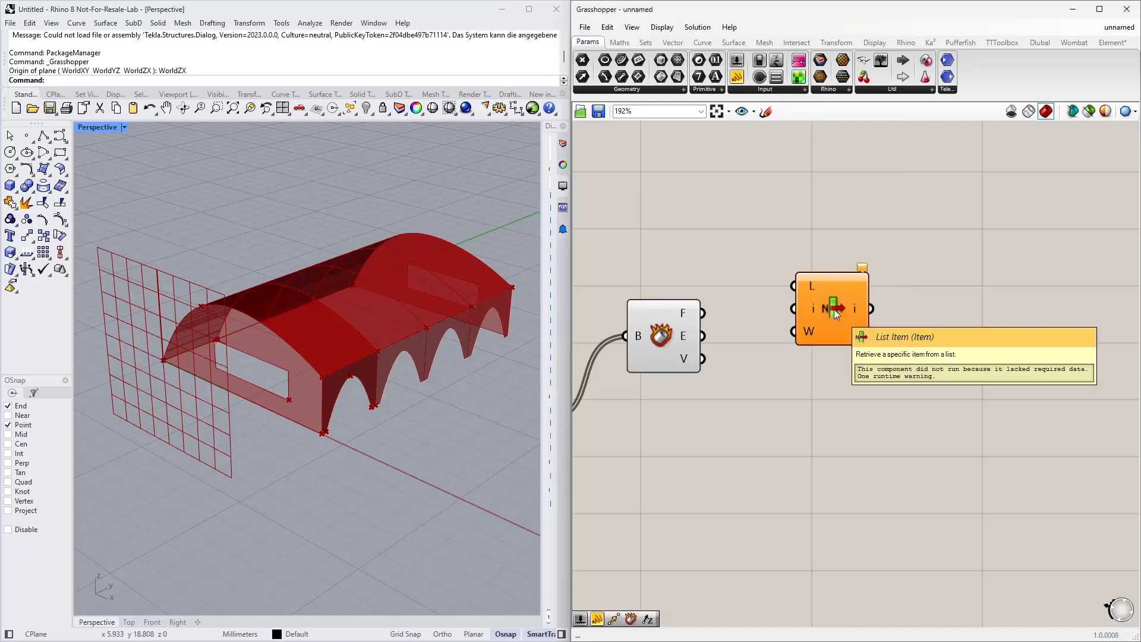
drag(834, 312, 874, 302)
drag(704, 336, 942, 279)
Step: Add a number slider at 0 and connect it to the List Item's index input
double_click(813, 392)
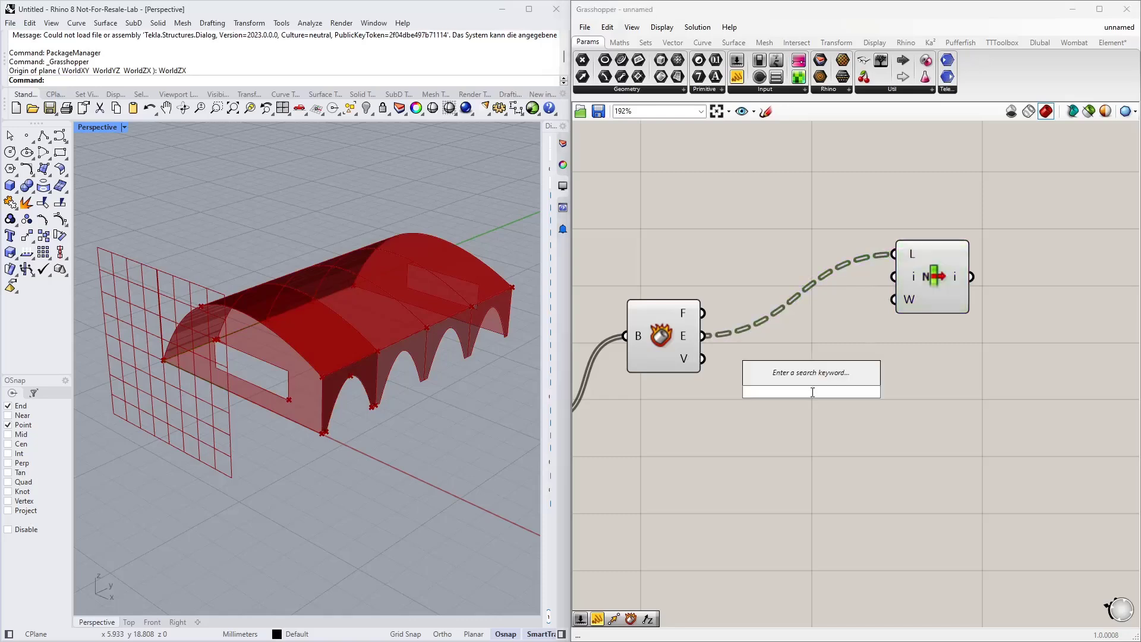
text(0<)
key(Return)
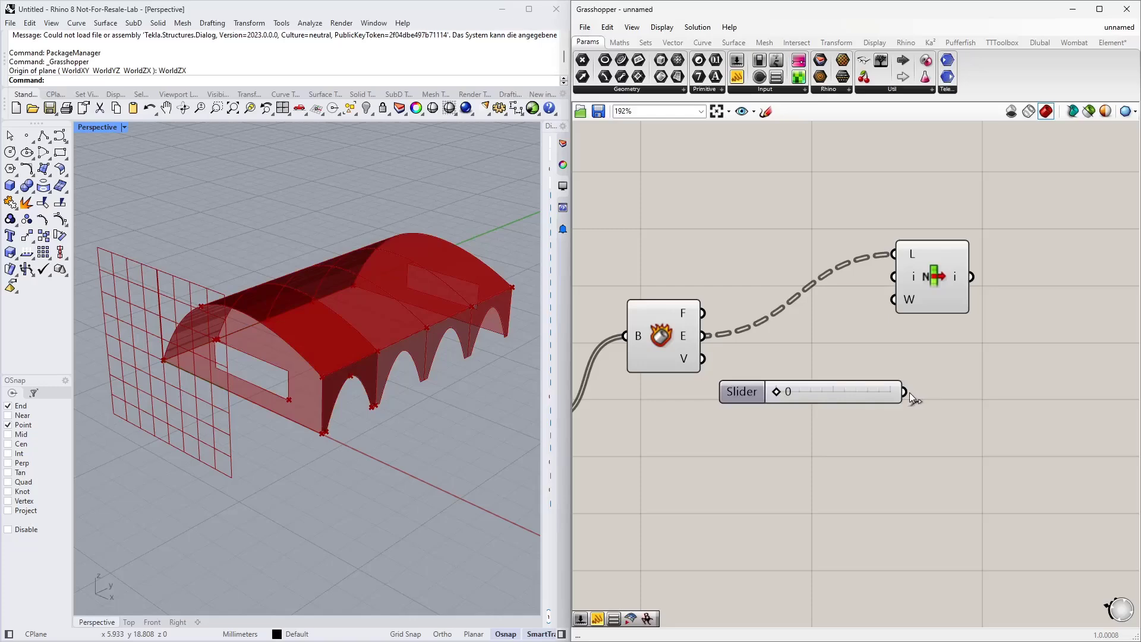
drag(905, 392, 987, 286)
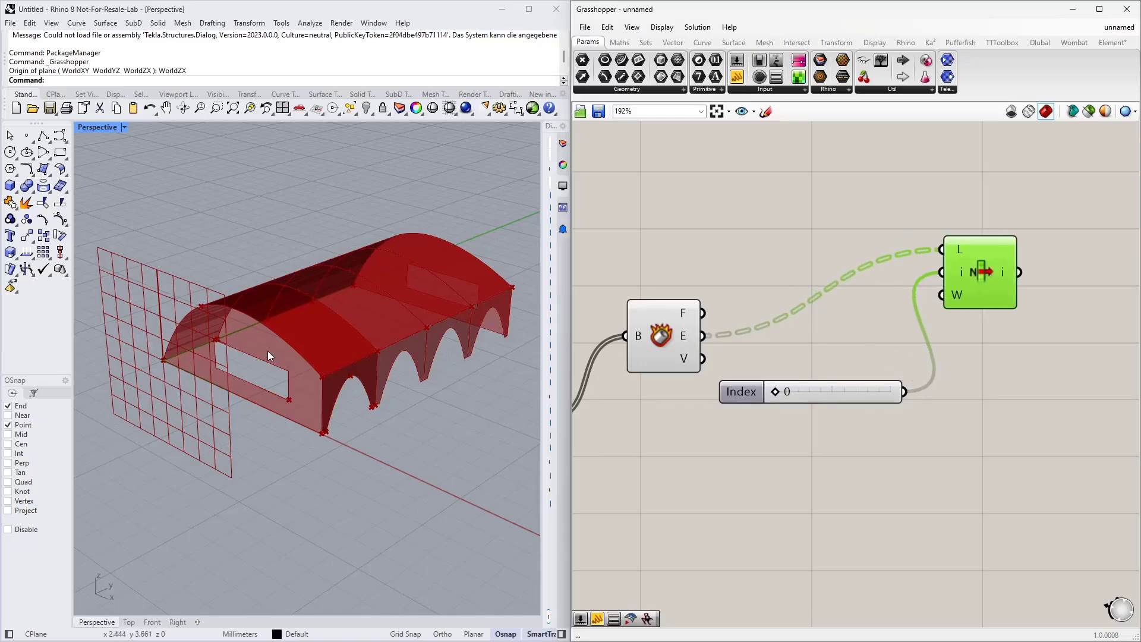
Step: Move the index slider beside the List Item and set its value to 1
right_drag(268, 352, 335, 378)
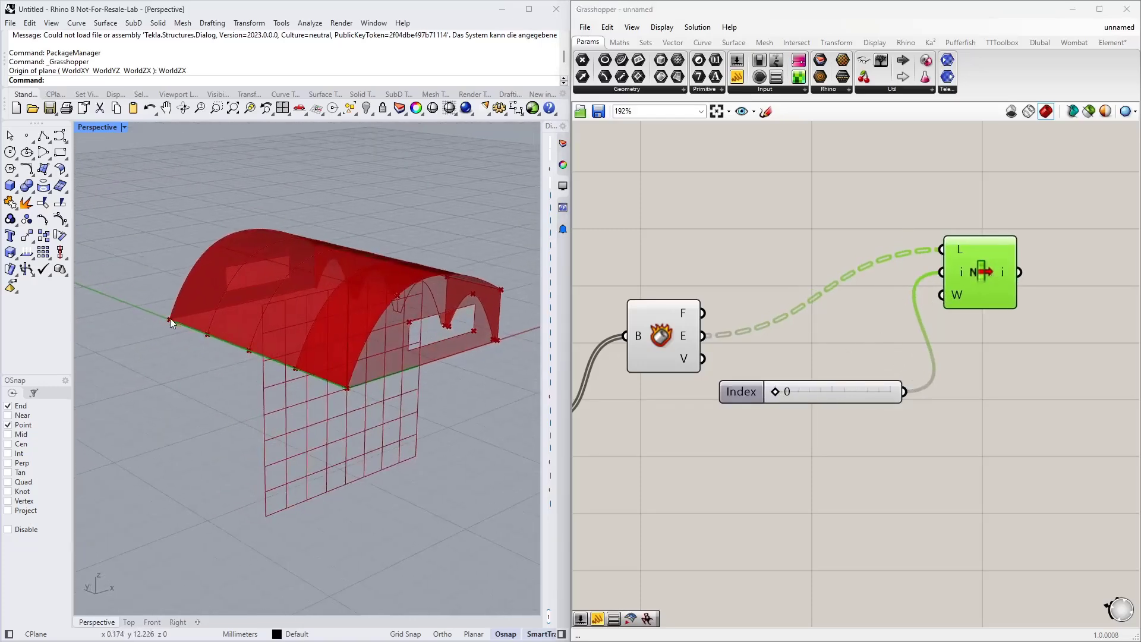
right_drag(266, 363, 219, 350)
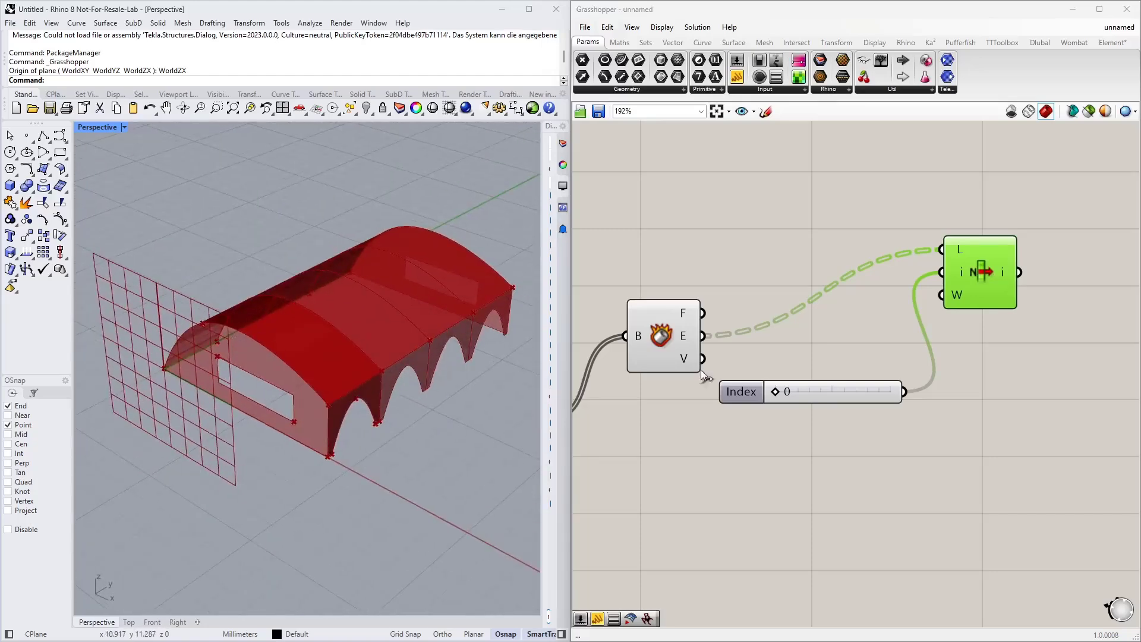
drag(851, 390, 862, 345)
right_drag(1021, 384, 883, 412)
drag(894, 427, 770, 327)
drag(839, 315, 850, 271)
click(846, 334)
drag(772, 333, 765, 252)
click(808, 259)
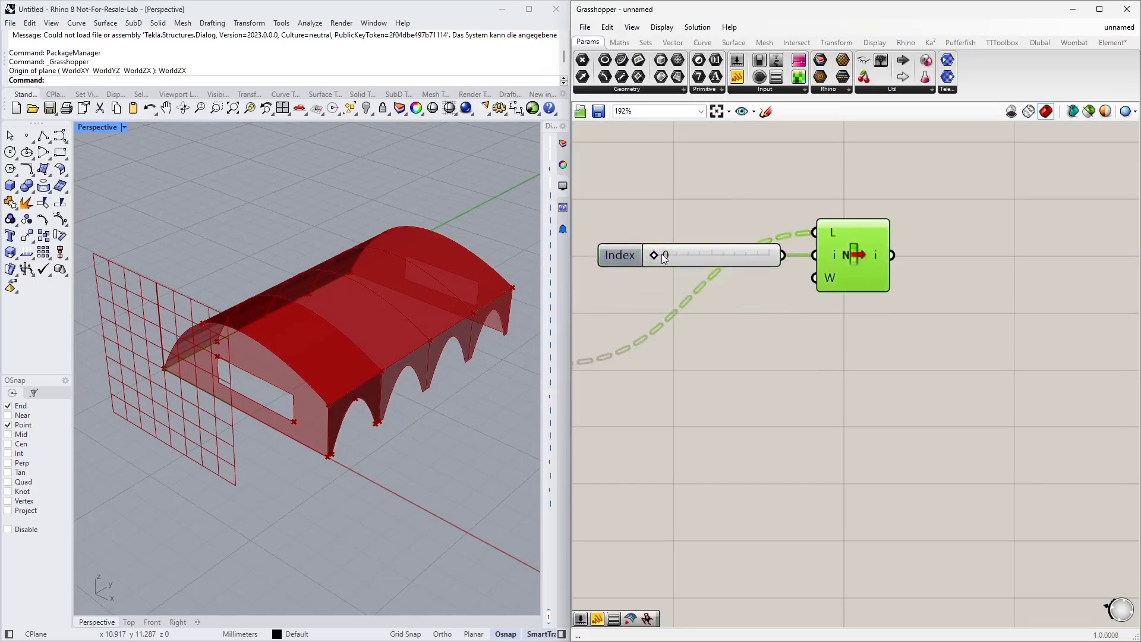
drag(666, 256, 691, 256)
right_drag(319, 305, 270, 305)
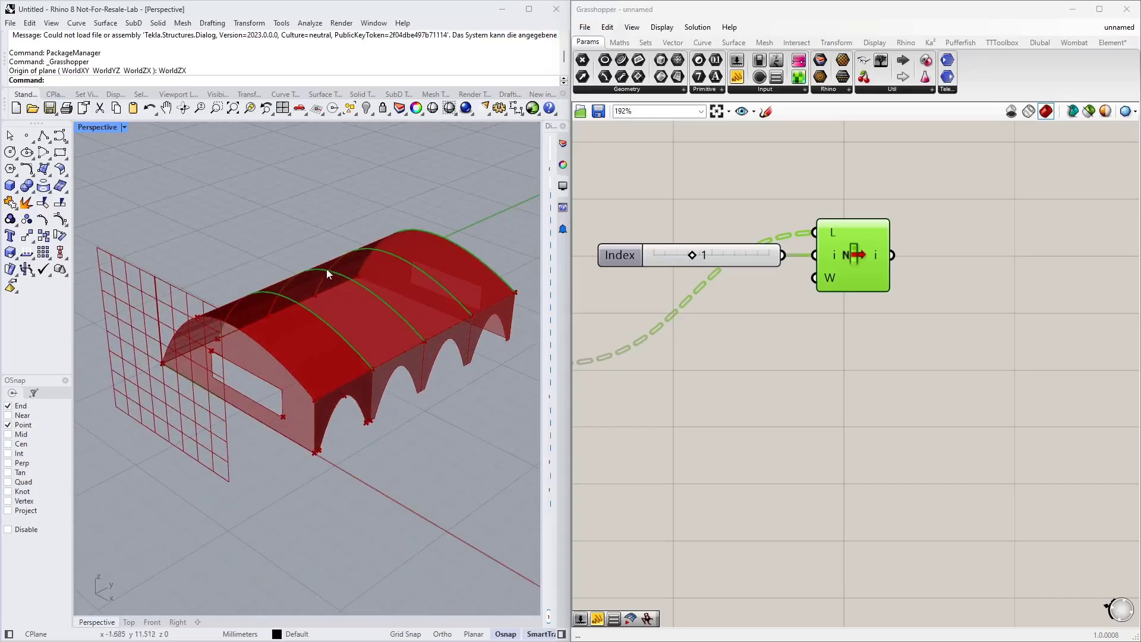
Step: Inspect the List Item's output in a temporary Panel
scroll(530, 250, up, 3)
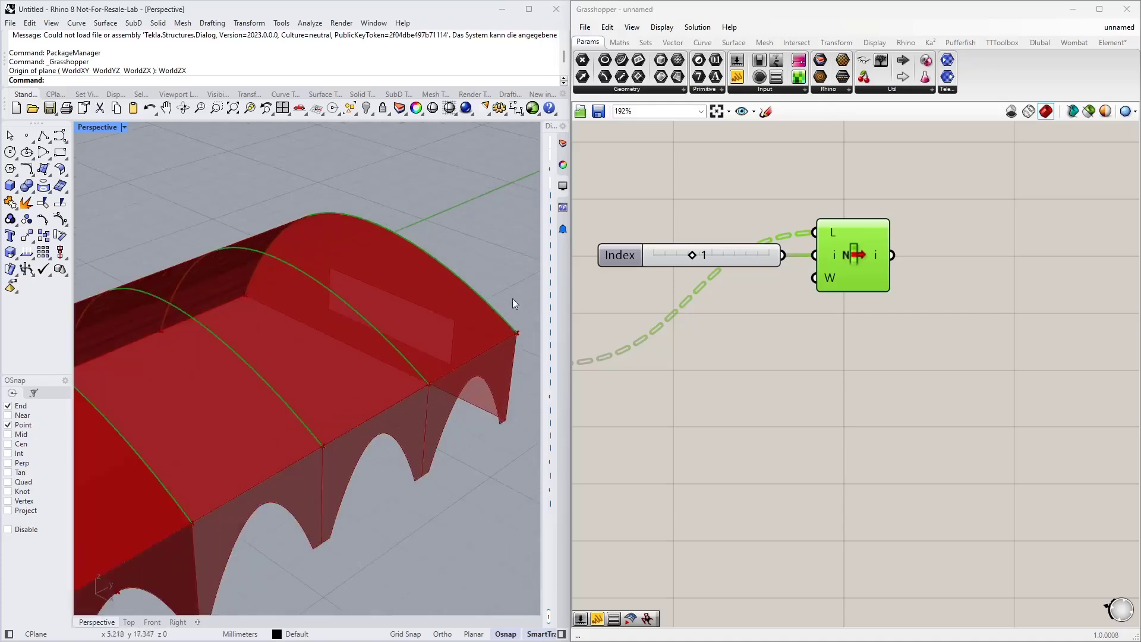
scroll(380, 241, down, 3)
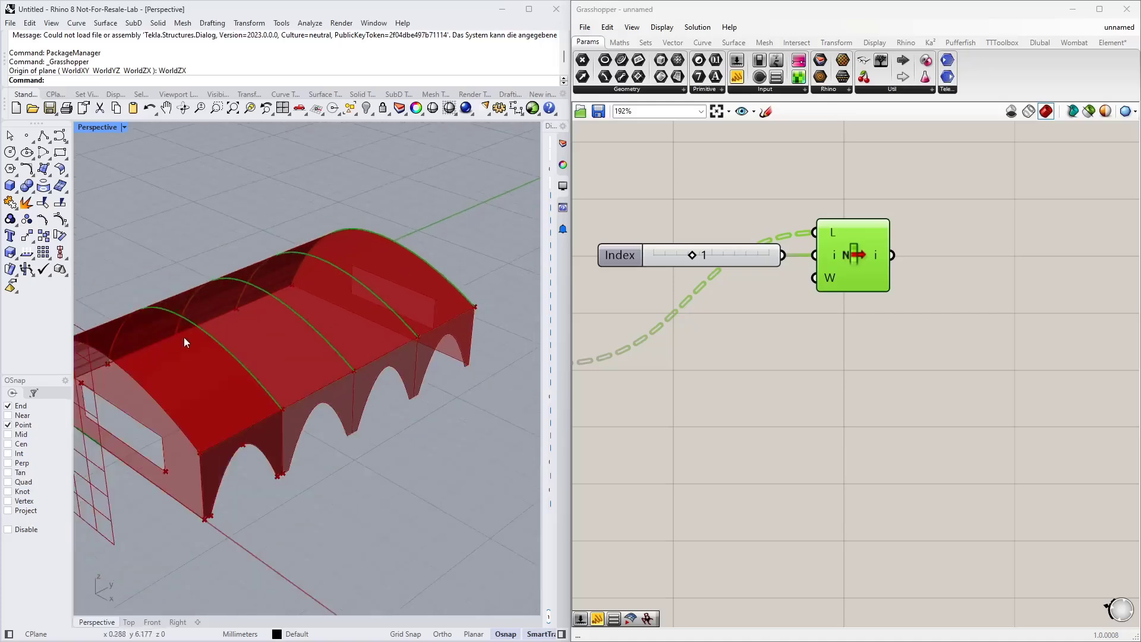
click(842, 348)
scroll(790, 354, down, 2)
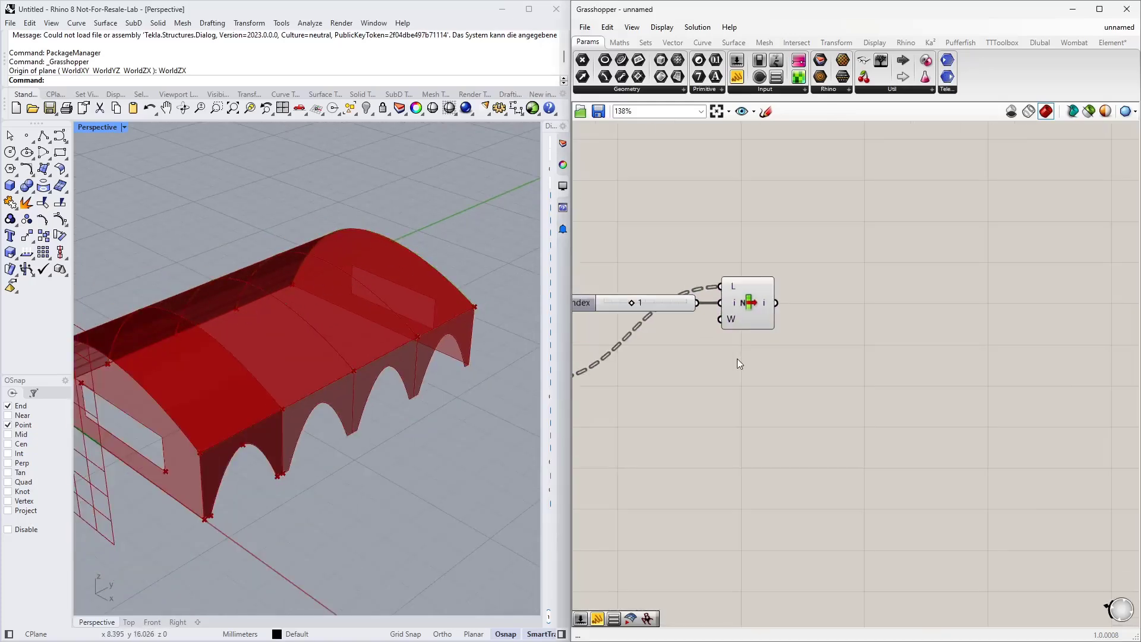
right_click(763, 306)
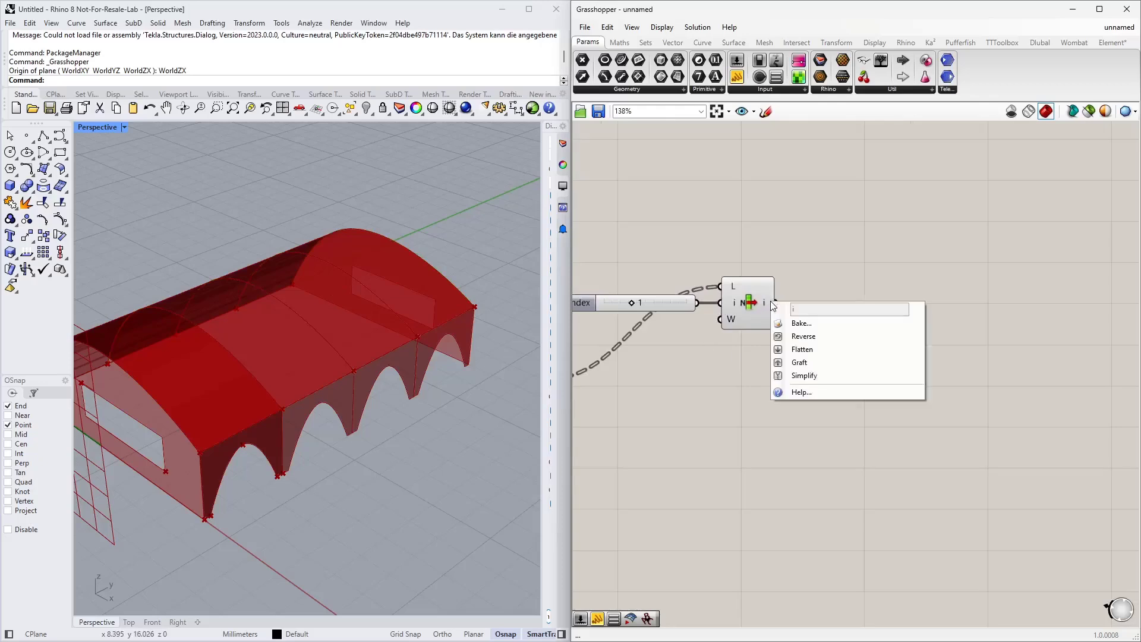
click(763, 308)
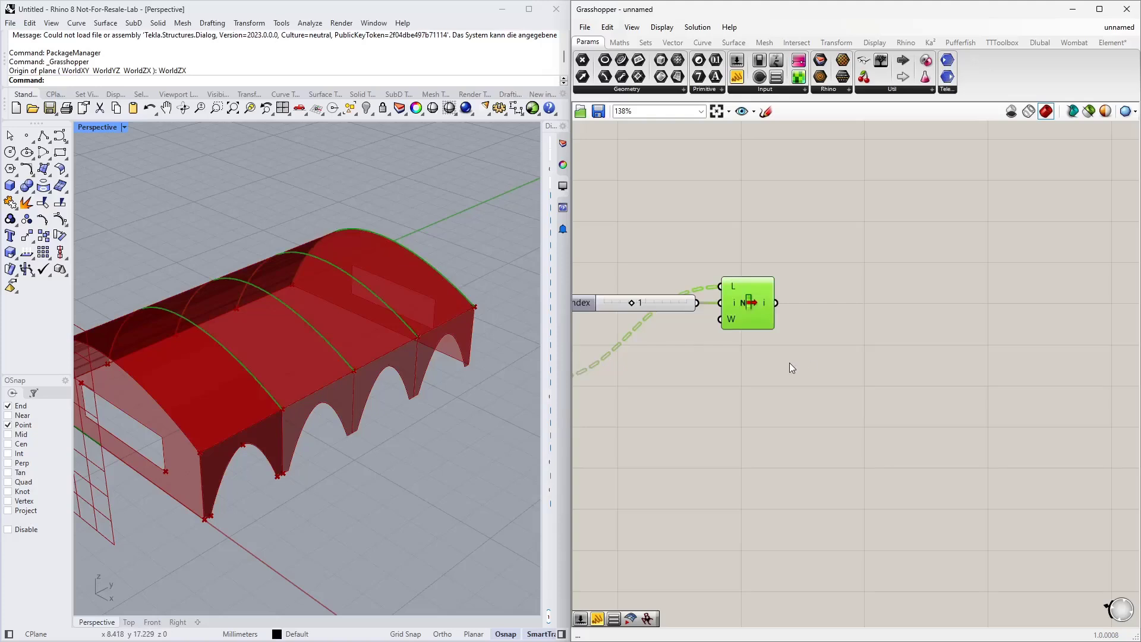
drag(736, 77, 875, 273)
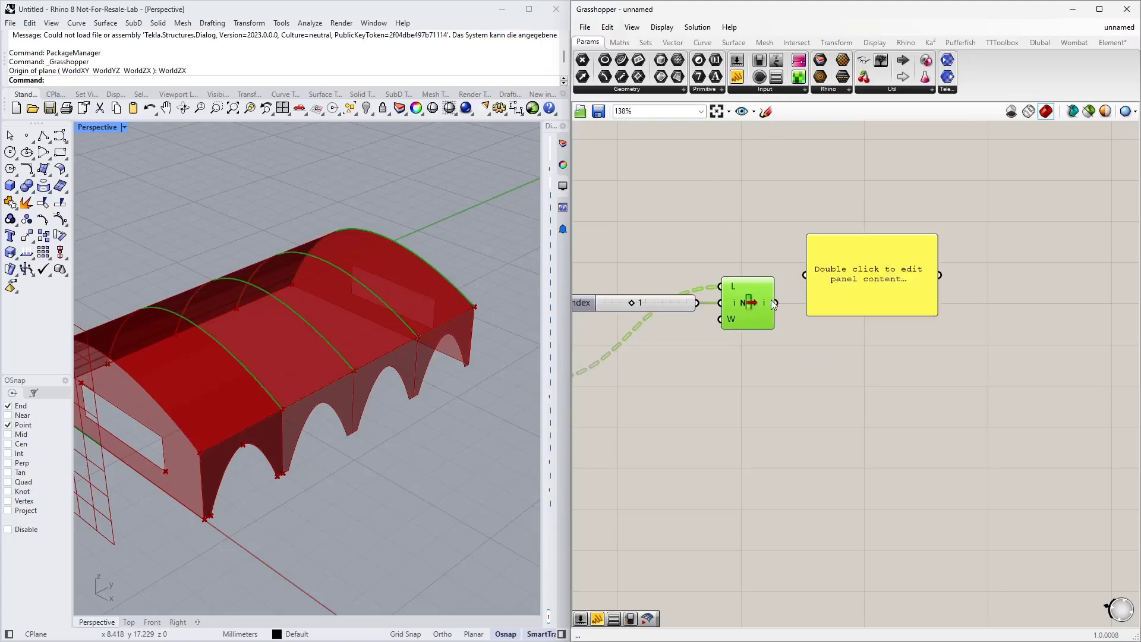
drag(776, 303, 805, 275)
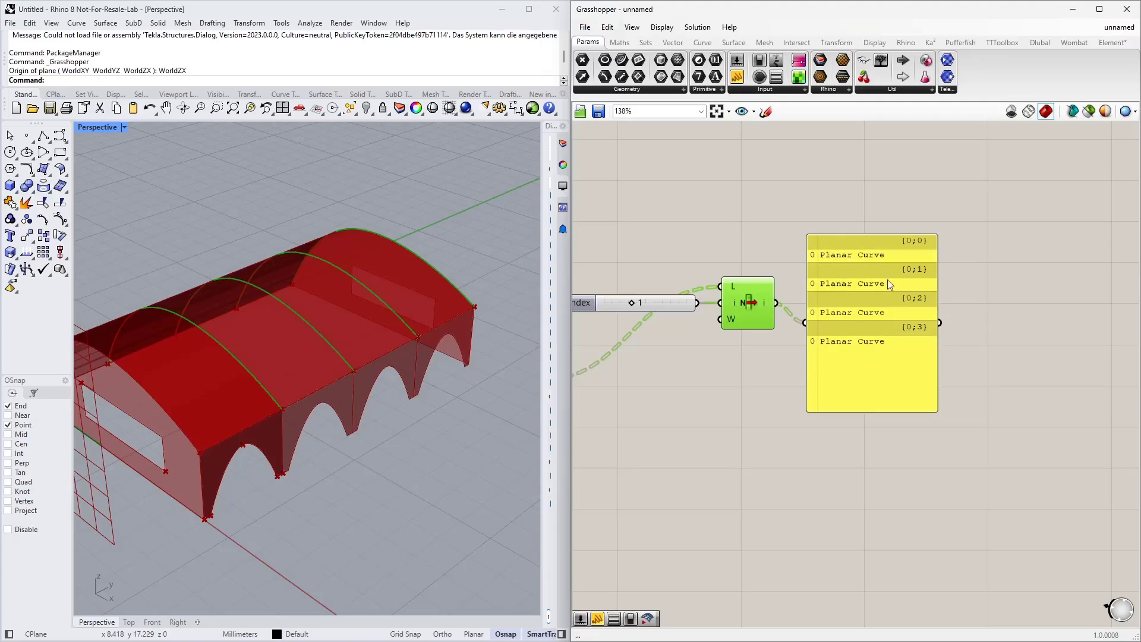
Step: Flatten the List Item's output and delete the temporary panel
right_click(765, 308)
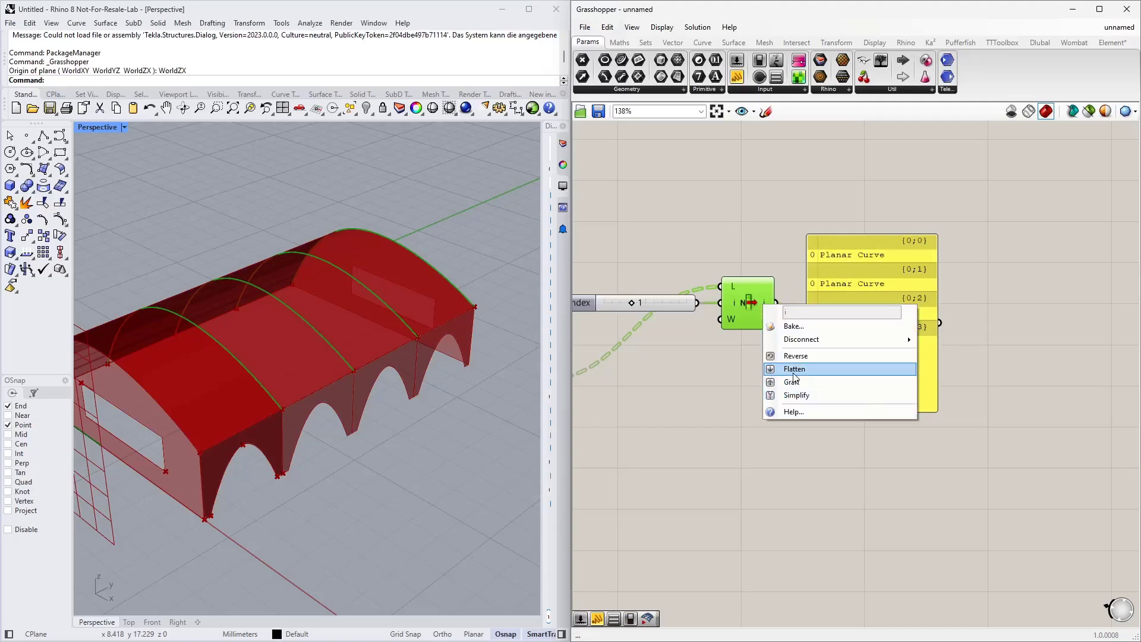
click(795, 373)
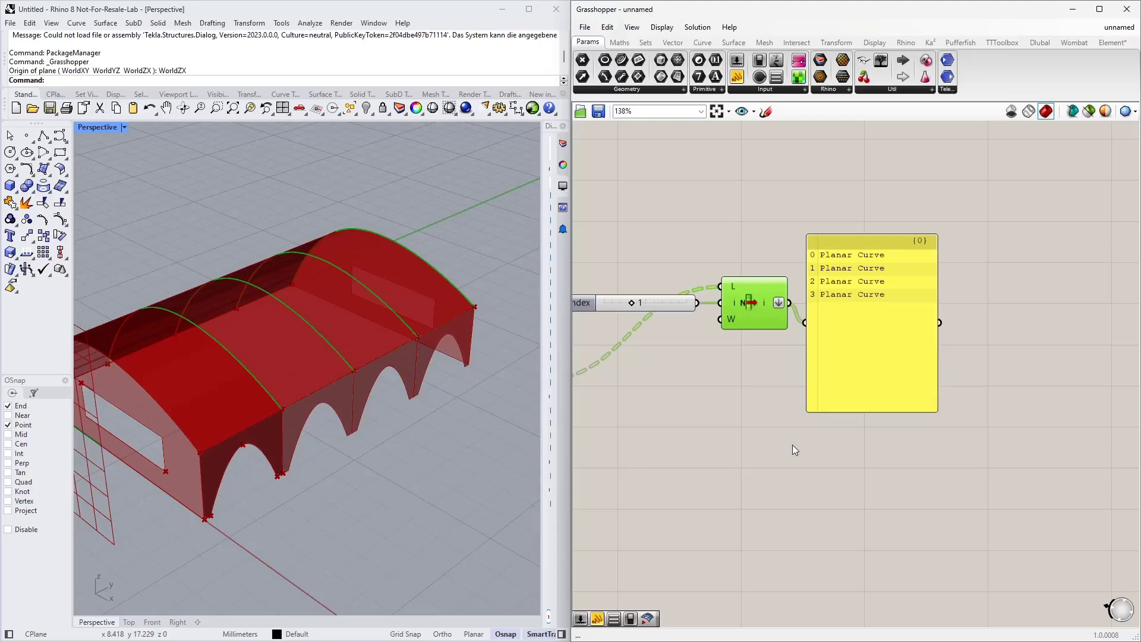
click(883, 339)
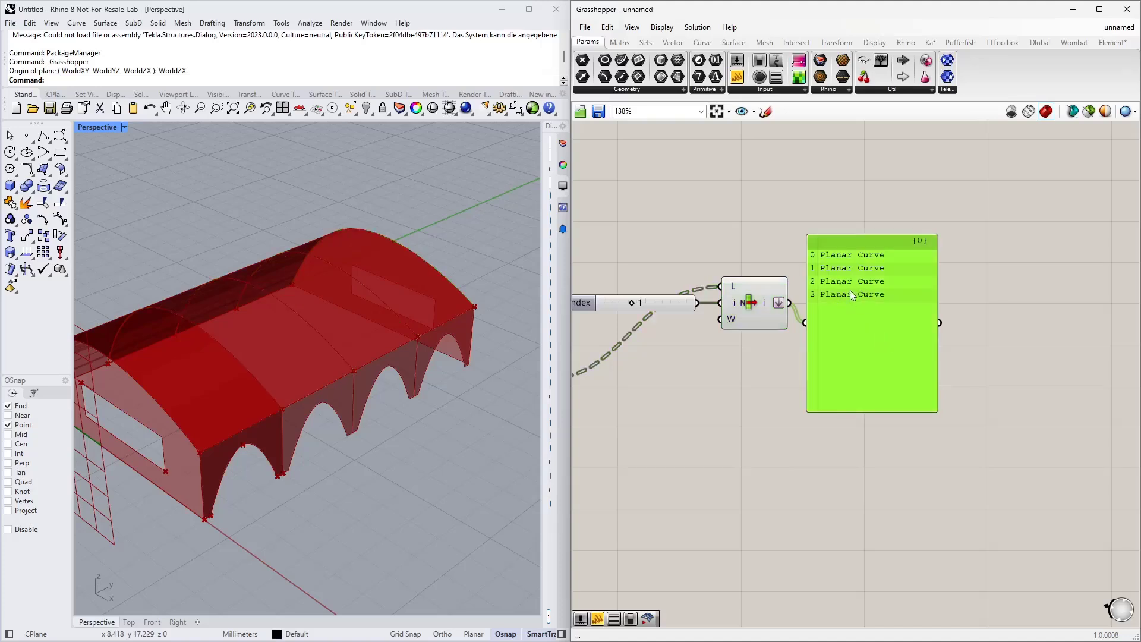
key(Delete)
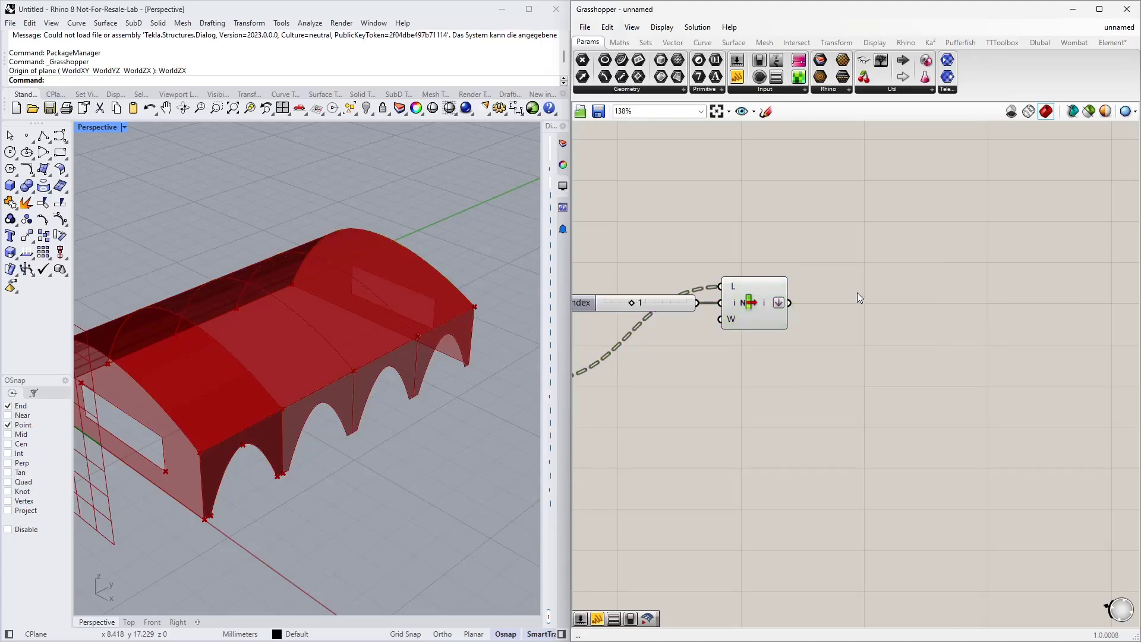
Step: Add a Cull Index component and connect the flattened List Item output to its list input
double_click(905, 302)
text(cull)
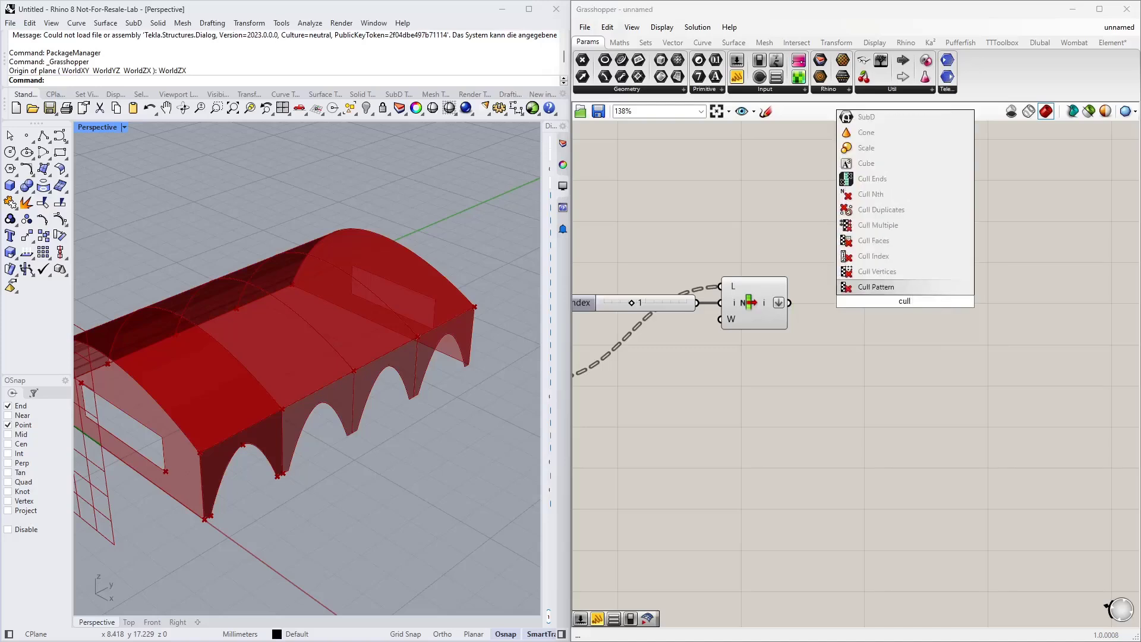
text( index)
key(Return)
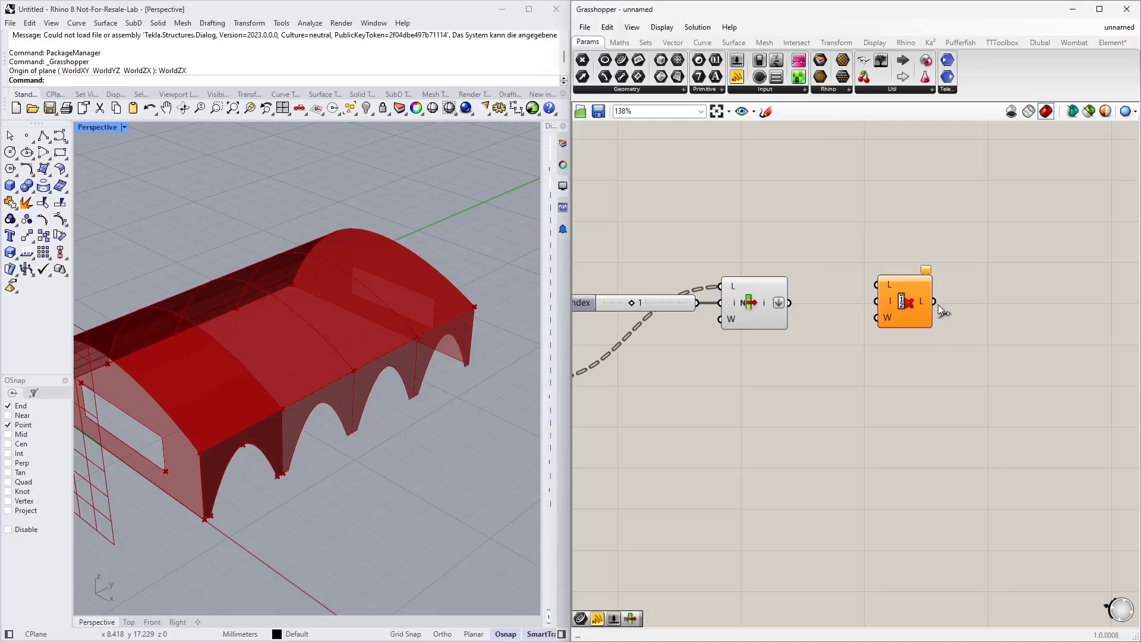
drag(790, 303, 880, 286)
drag(902, 306, 889, 360)
Step: Create a panel containing -1 and connect it to the Cull Index's indices input
double_click(796, 377)
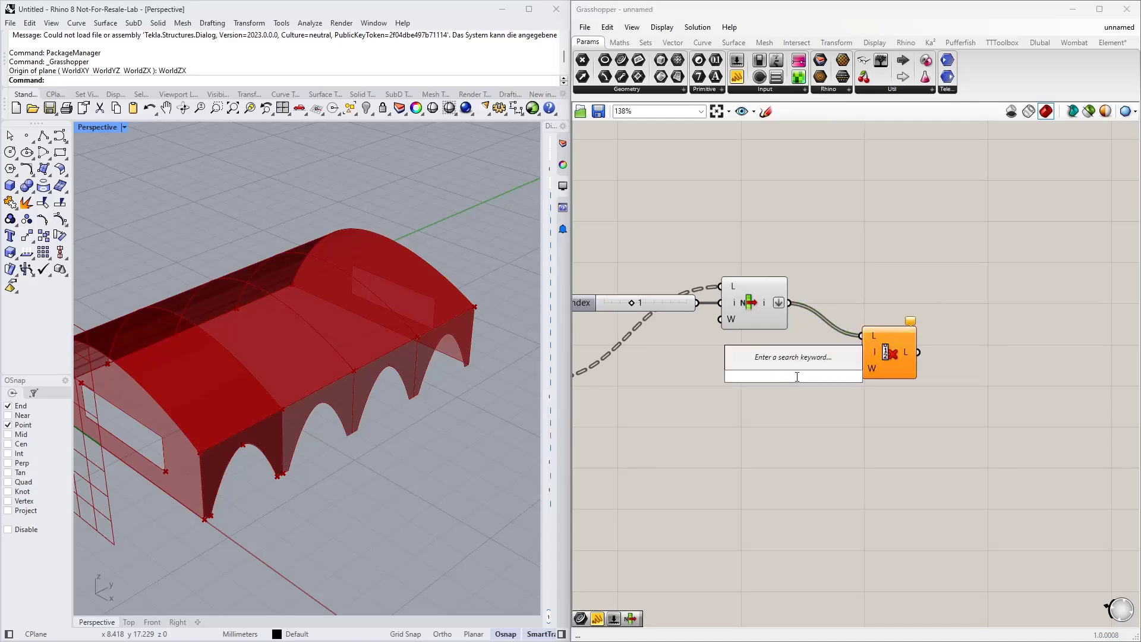
text("-1)
key(Return)
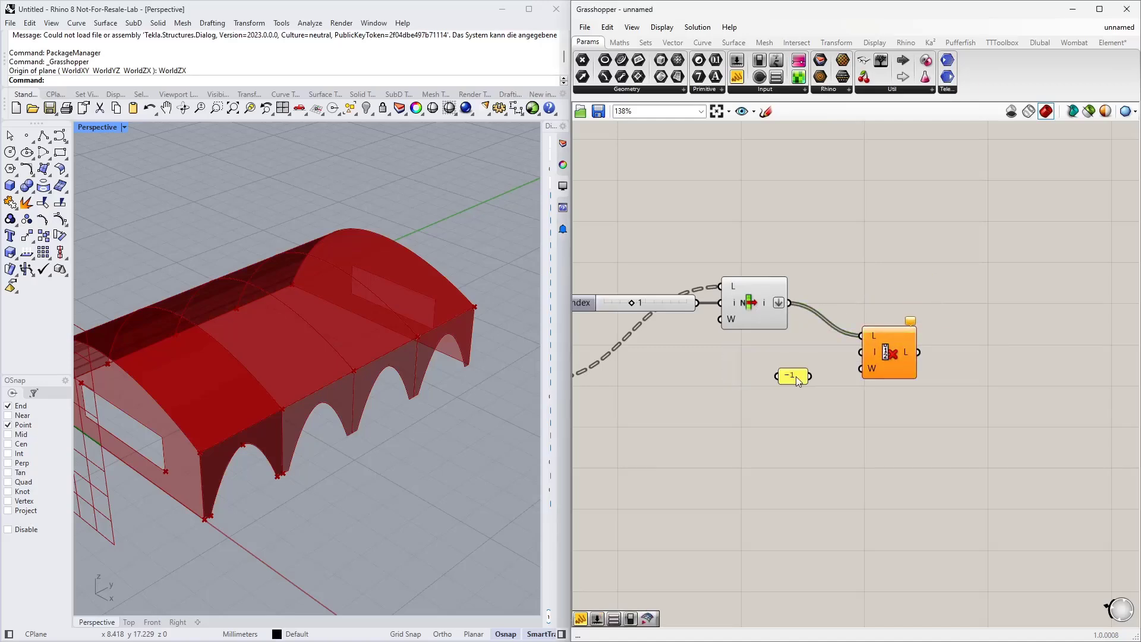
drag(809, 376, 820, 355)
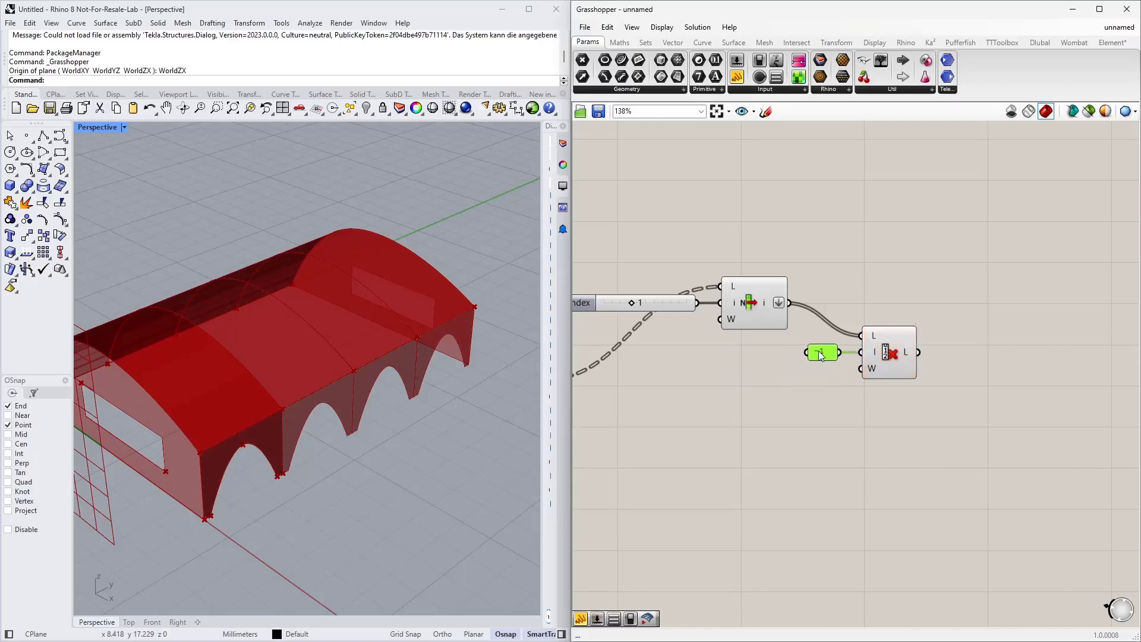
click(896, 354)
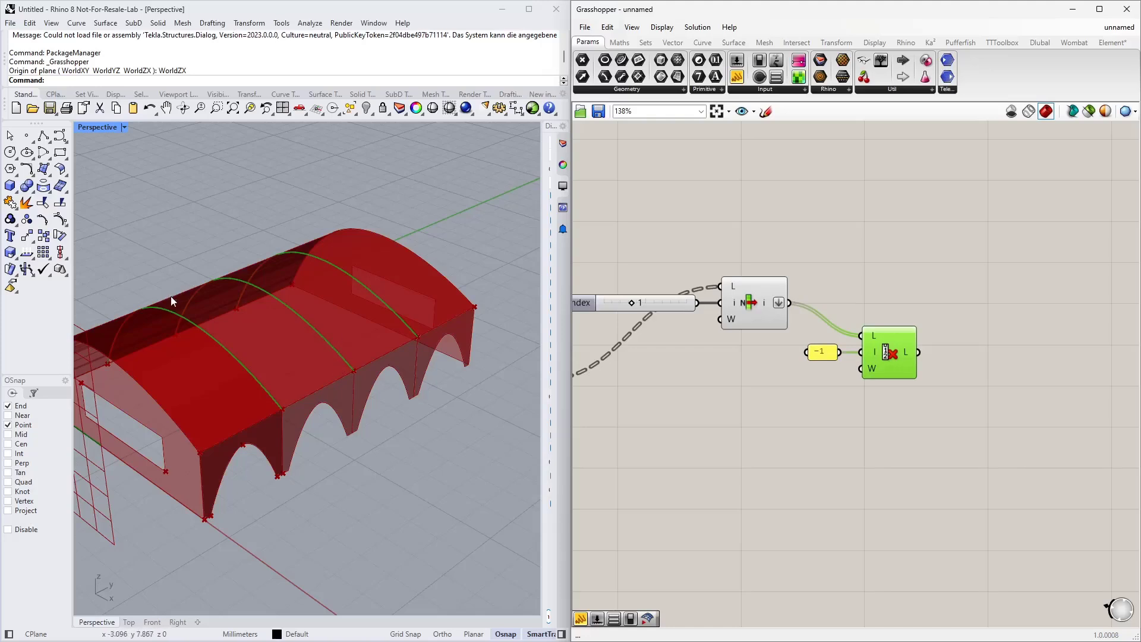
scroll(773, 399, down, 3)
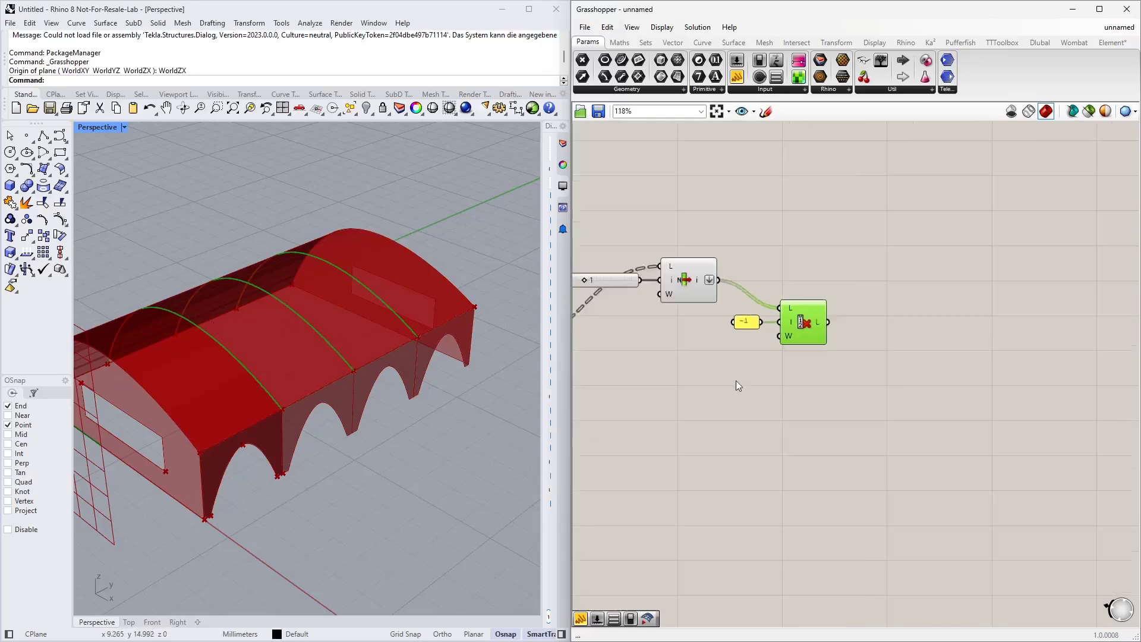
Step: Add a Curve parameter and connect the Cull Index's list output to it
double_click(957, 321)
text(curve)
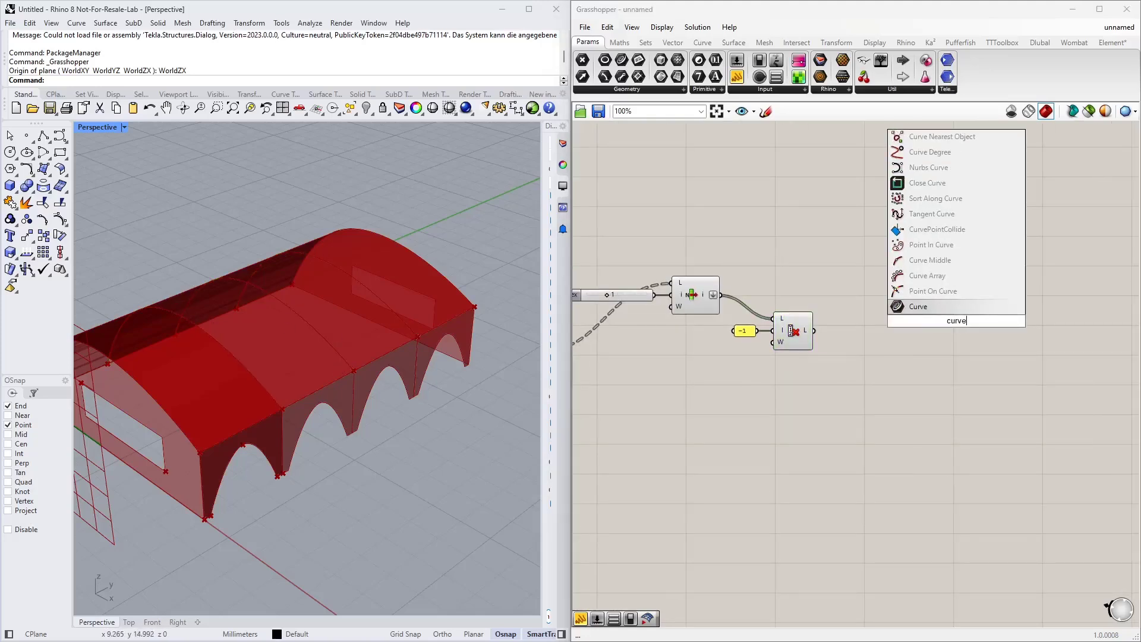
key(Return)
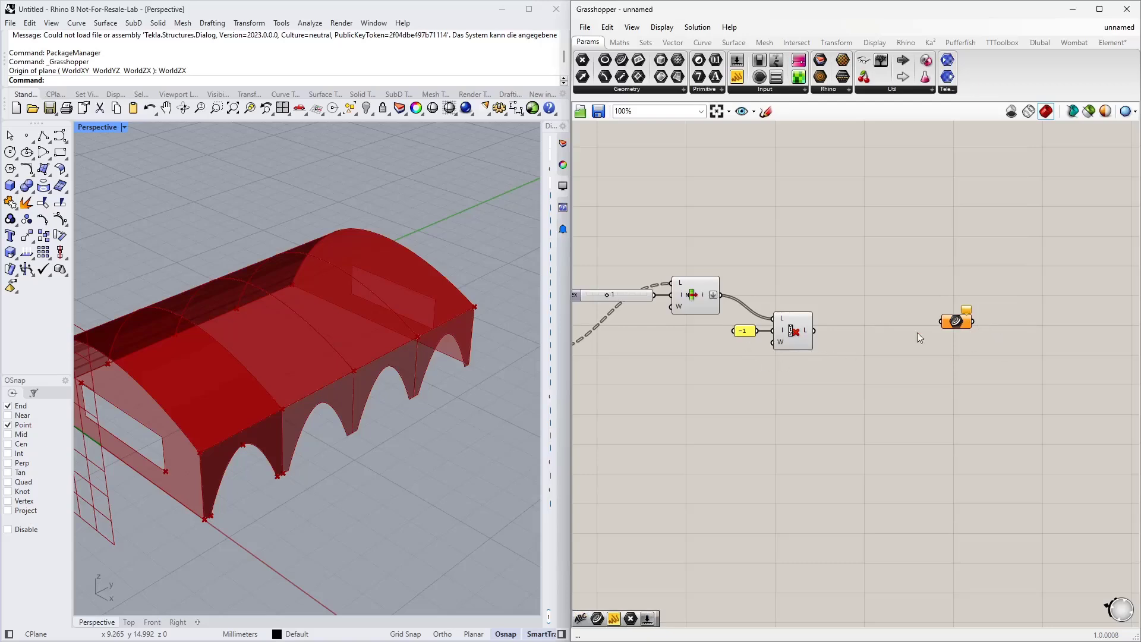
drag(813, 331, 954, 261)
Step: Add a Scribble note reading "Curves for Beams" next to the Curve parameter
double_click(912, 223)
text(s)
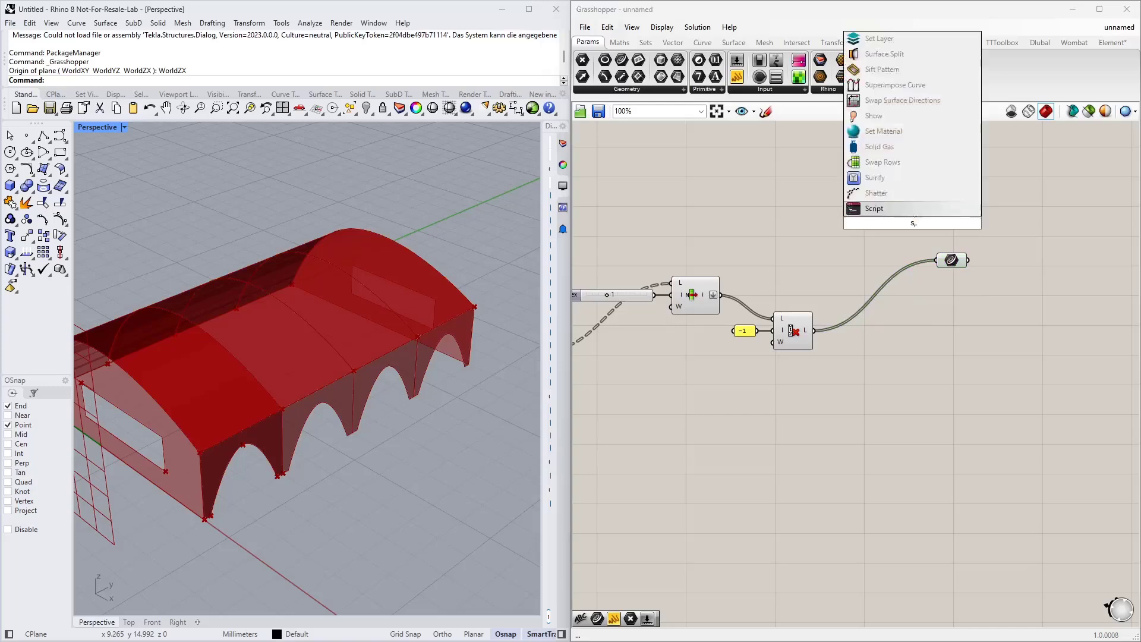
text(crib)
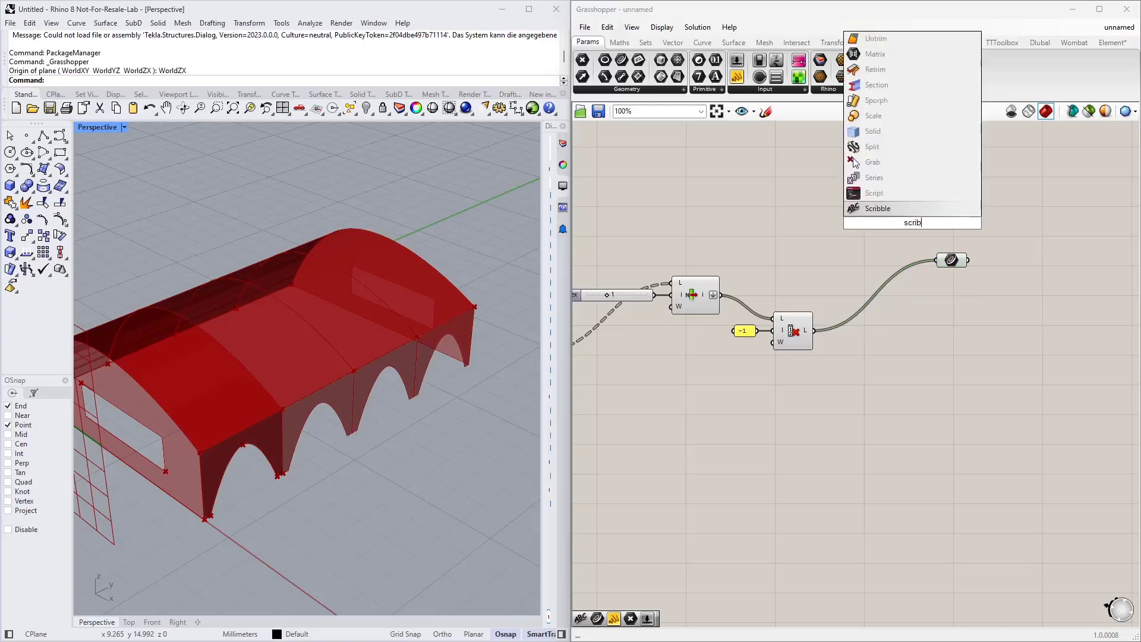
click(921, 214)
double_click(925, 225)
text(K)
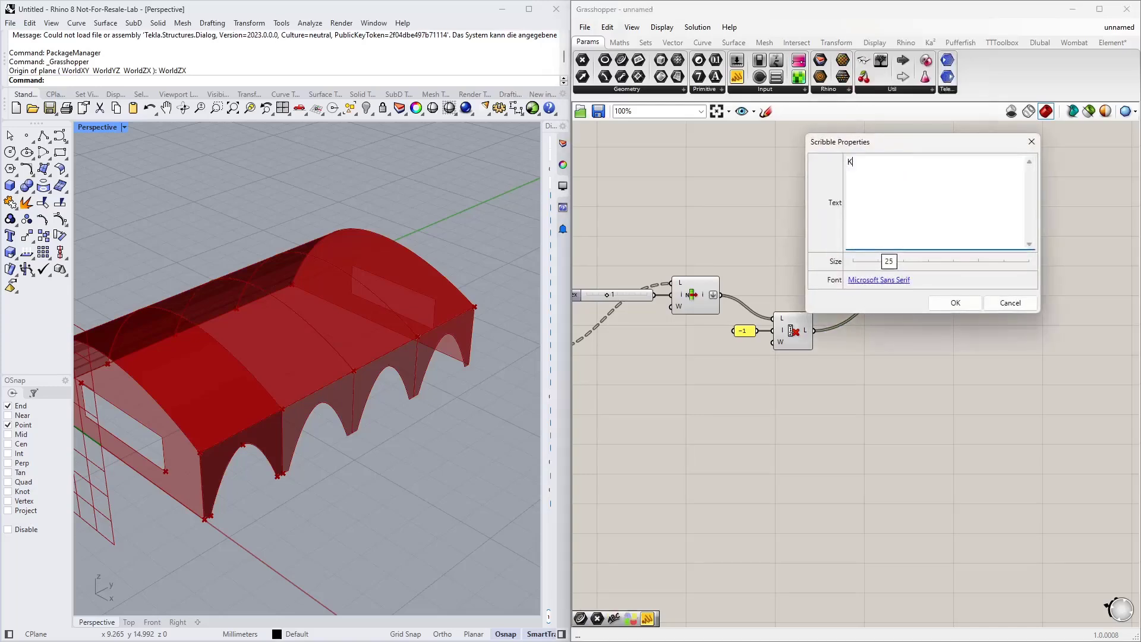
text(urves forBeams)
click(939, 306)
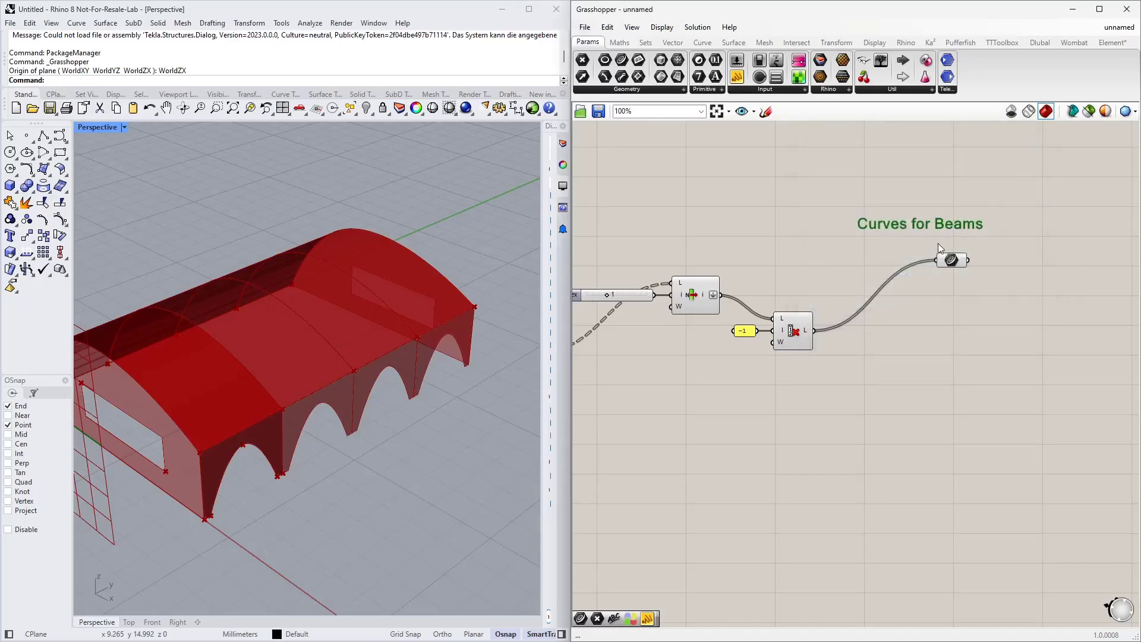
Step: Group the "Curves for Beams" note together with the Curve parameter
drag(964, 220, 959, 228)
drag(976, 313, 904, 220)
right_click(903, 219)
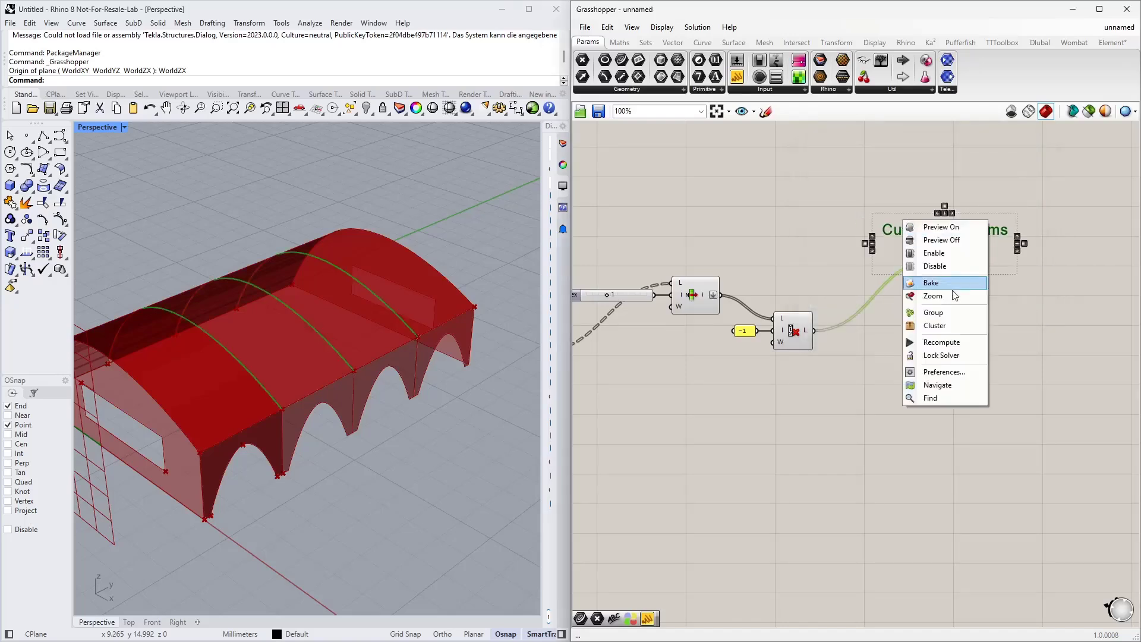
click(947, 314)
click(954, 368)
Step: Duplicate the index slider and List Item fed by the Brep Edges, and set the copy's index to 0
scroll(900, 413, down, 3)
right_drag(708, 447, 849, 325)
right_drag(250, 415, 293, 397)
scroll(884, 357, up, 3)
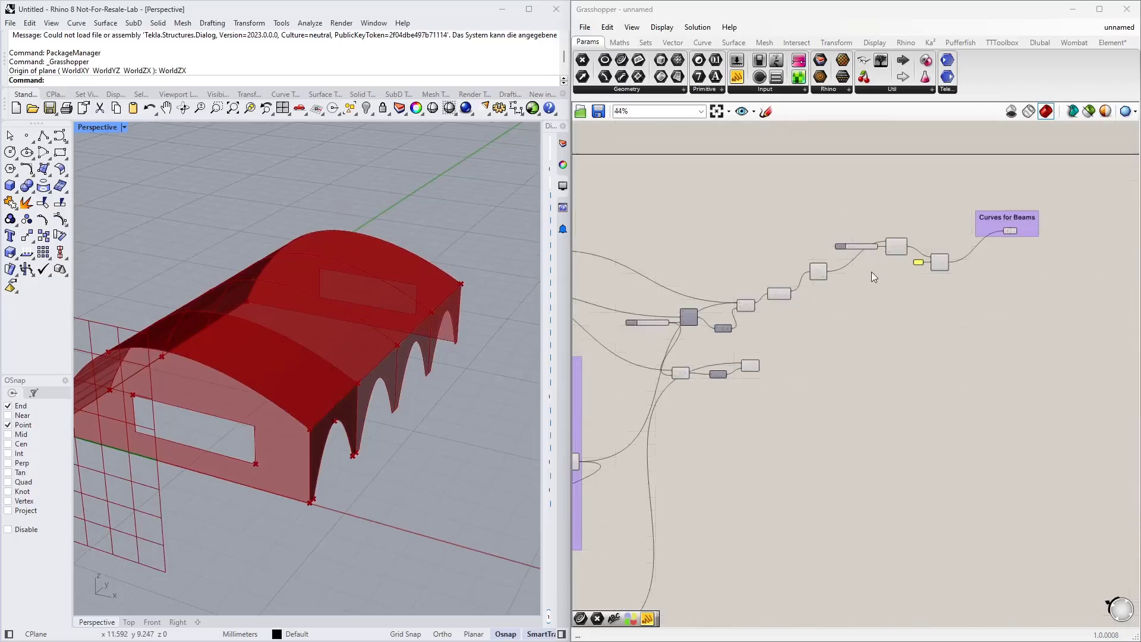
scroll(958, 201, up, 1)
drag(944, 270, 851, 198)
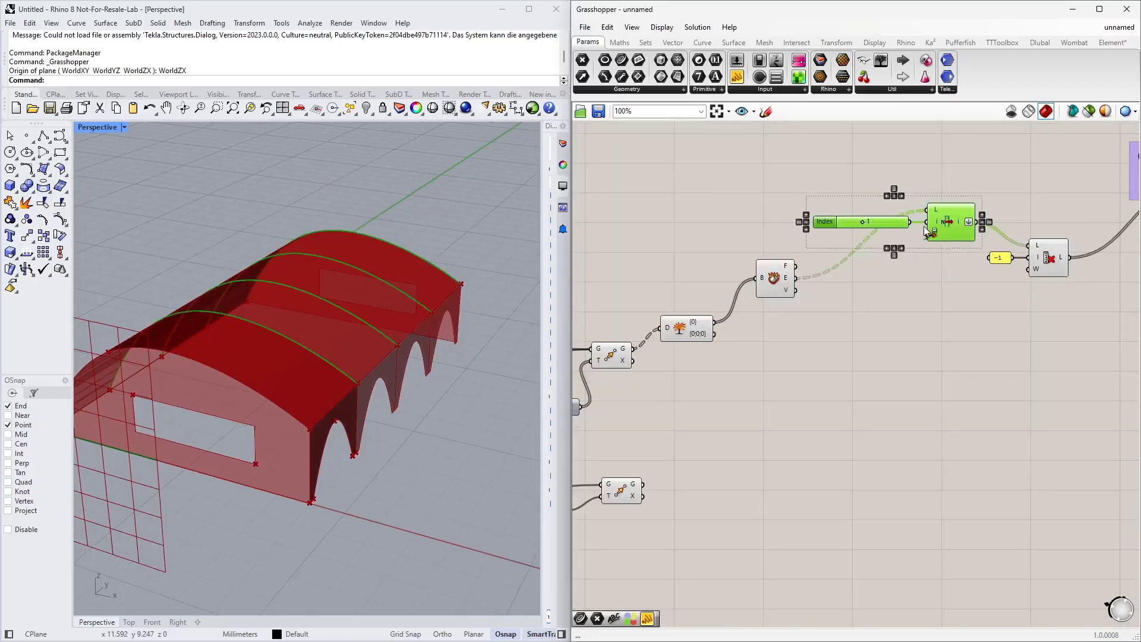
alt+drag(949, 222, 938, 368)
click(844, 424)
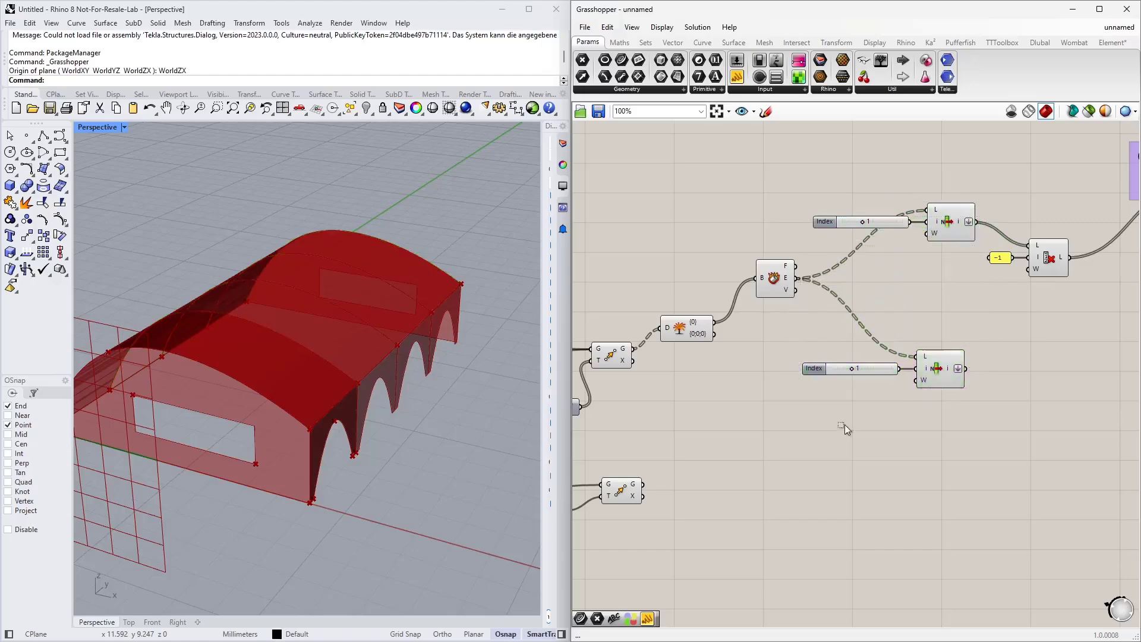
click(945, 373)
right_drag(211, 377, 195, 429)
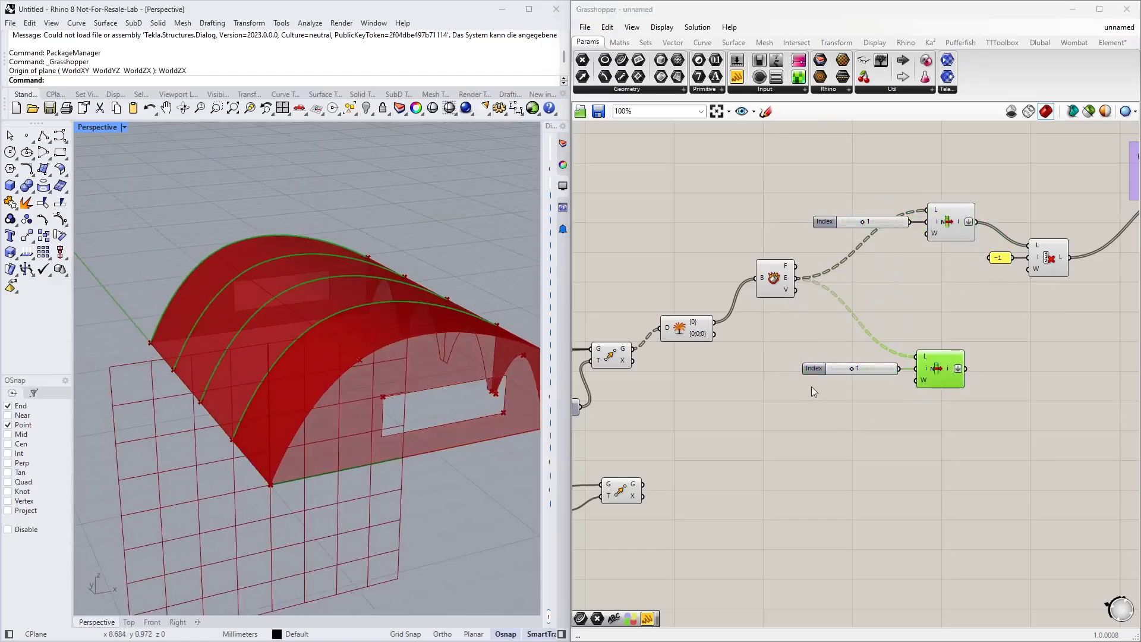
scroll(846, 368, up, 2)
drag(858, 372, 836, 373)
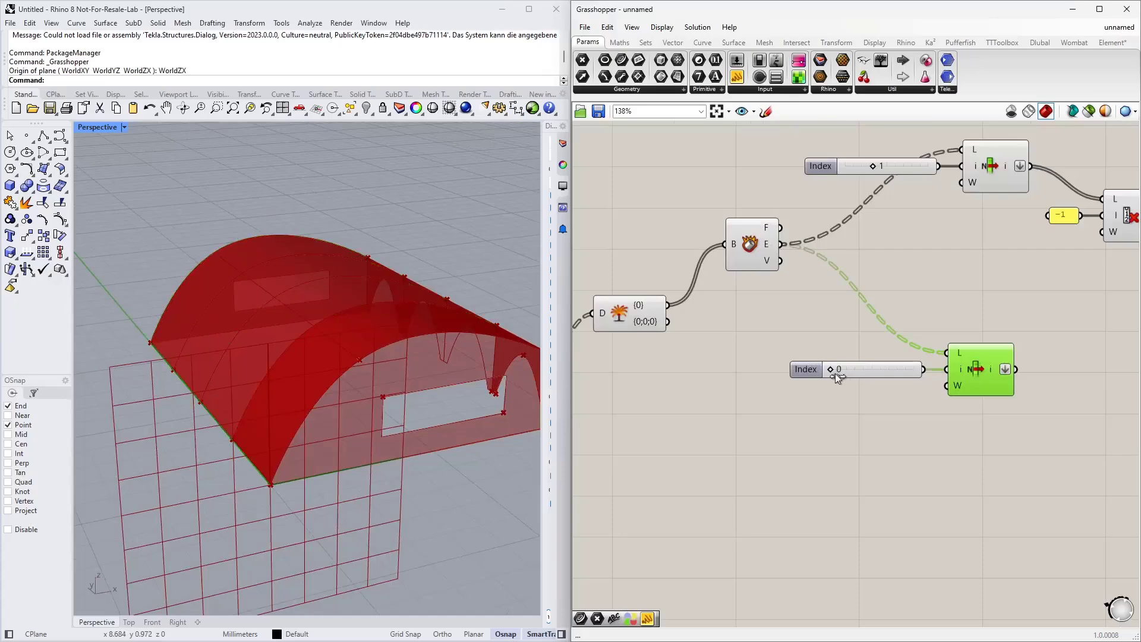
Step: Copy the Brep Edges, index slider and List Item chain, paste it below, and feed it from the Deconstruct Brep faces
scroll(819, 382, down, 4)
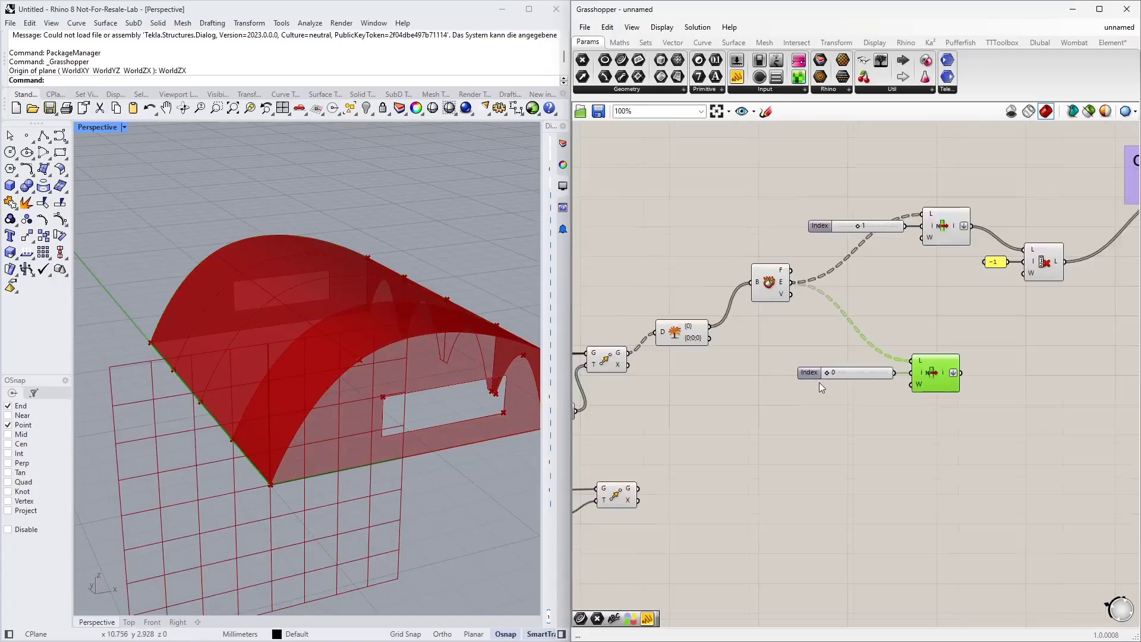
right_drag(654, 342, 722, 318)
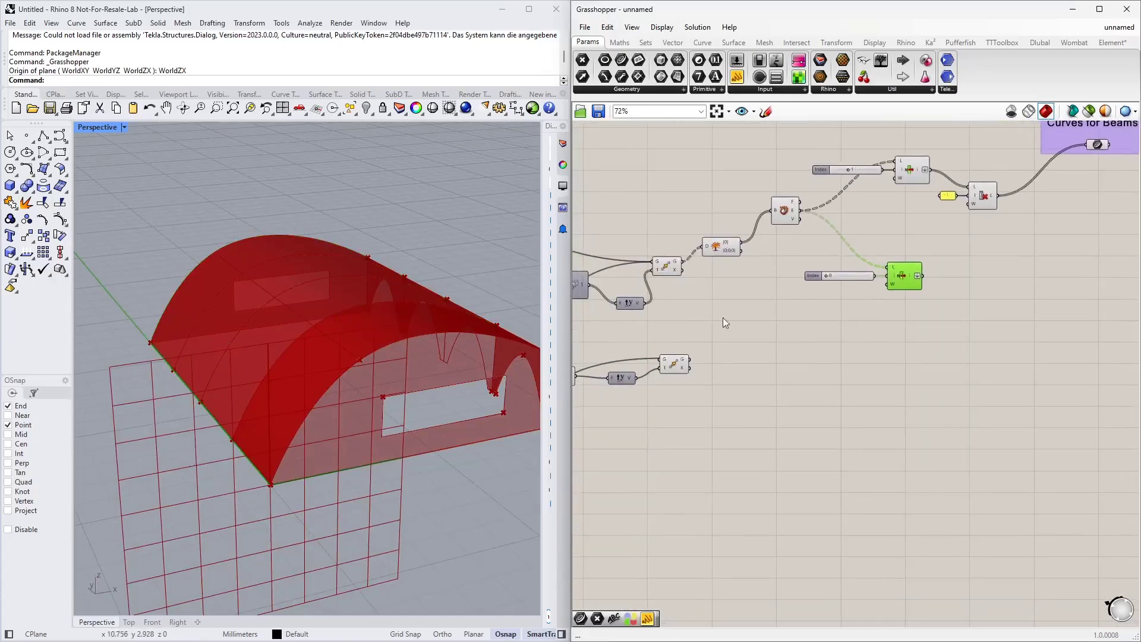
right_drag(404, 442, 301, 433)
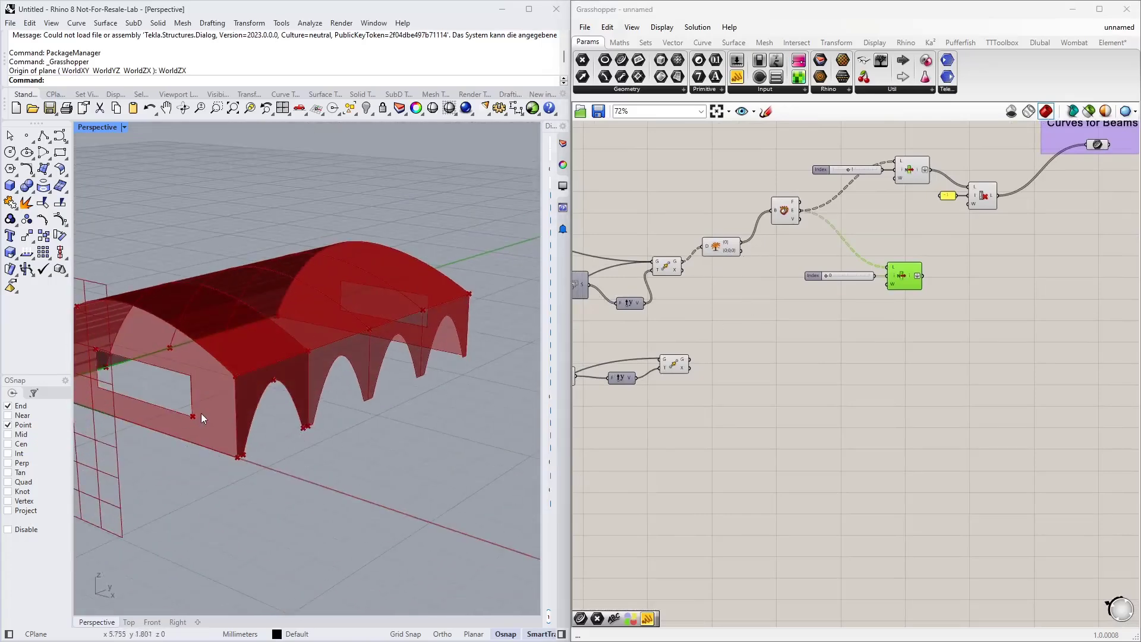
scroll(754, 258, up, 2)
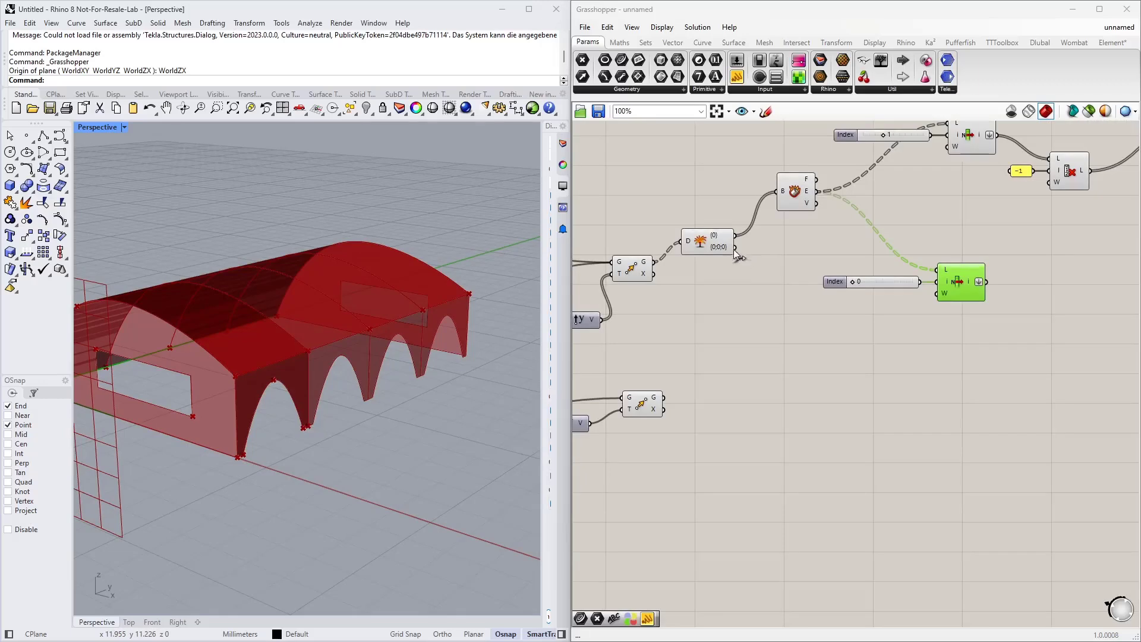
click(794, 192)
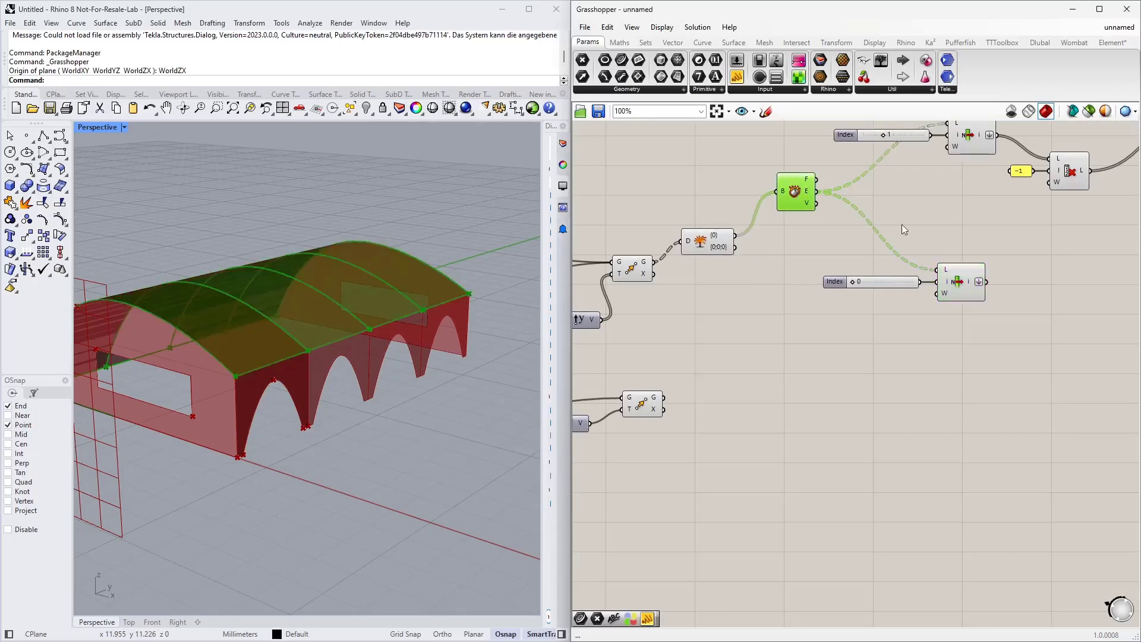
drag(975, 342, 772, 194)
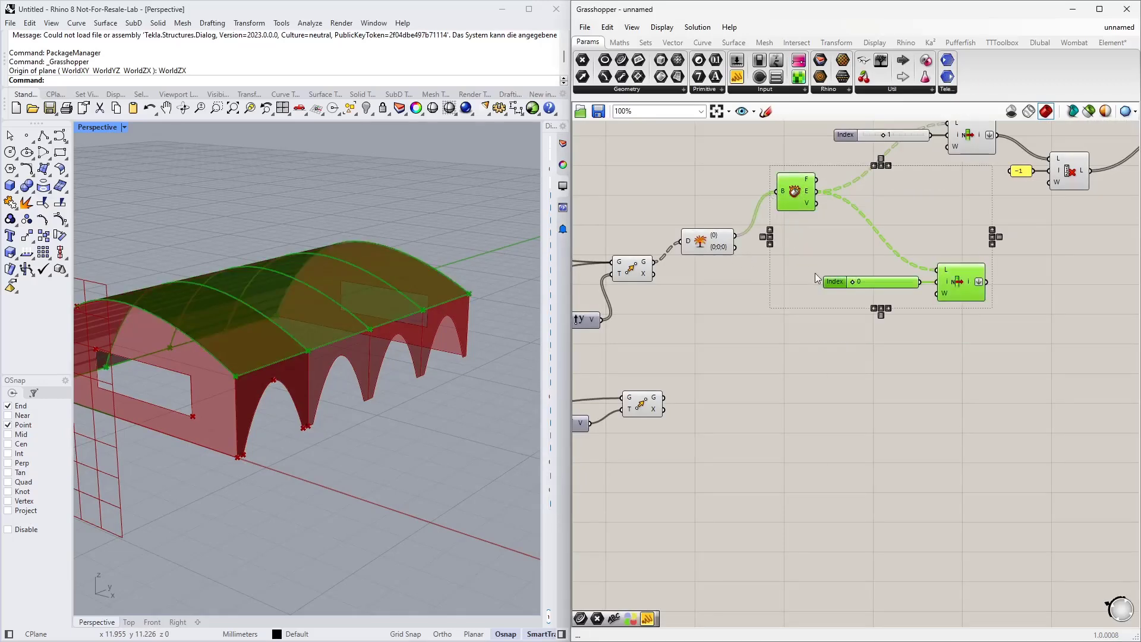
key(ctrl+c)
key(ctrl+v)
drag(874, 273, 868, 414)
click(730, 265)
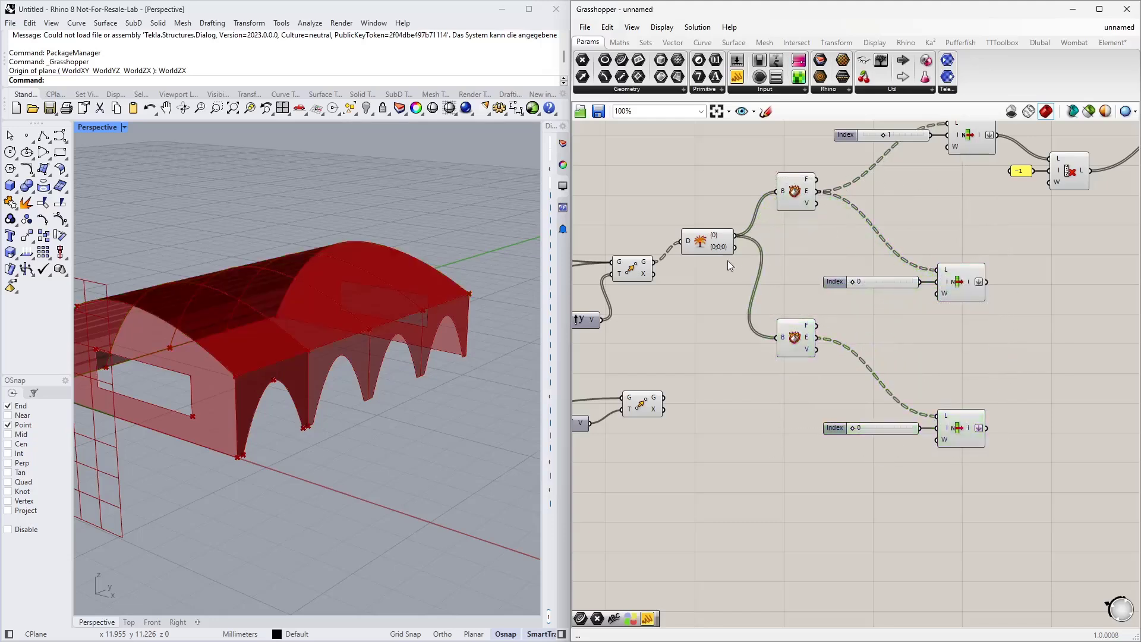
drag(735, 247, 777, 339)
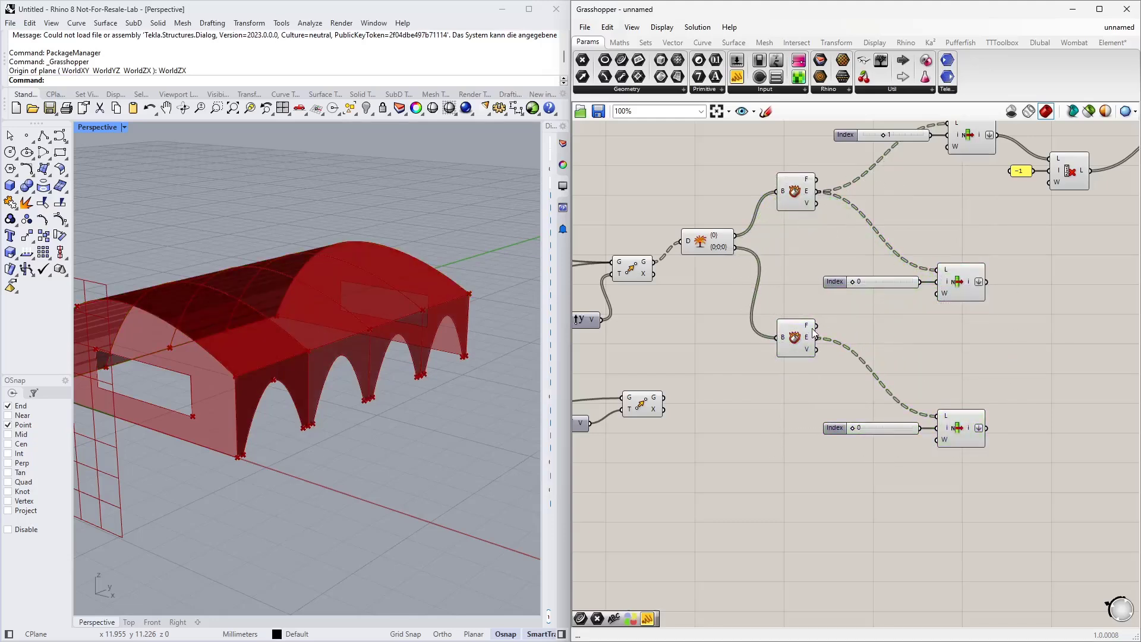
Step: Set the copied List Item's index slider to 1
click(801, 332)
right_drag(814, 470, 776, 384)
click(784, 382)
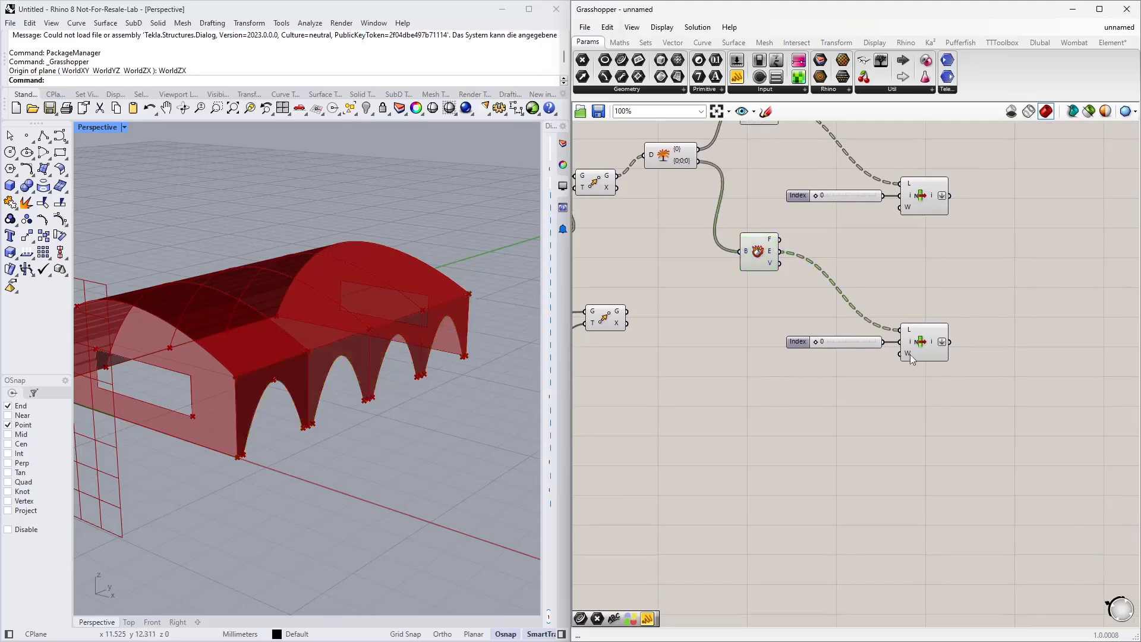
scroll(867, 359, up, 4)
right_drag(875, 358, 842, 348)
click(933, 321)
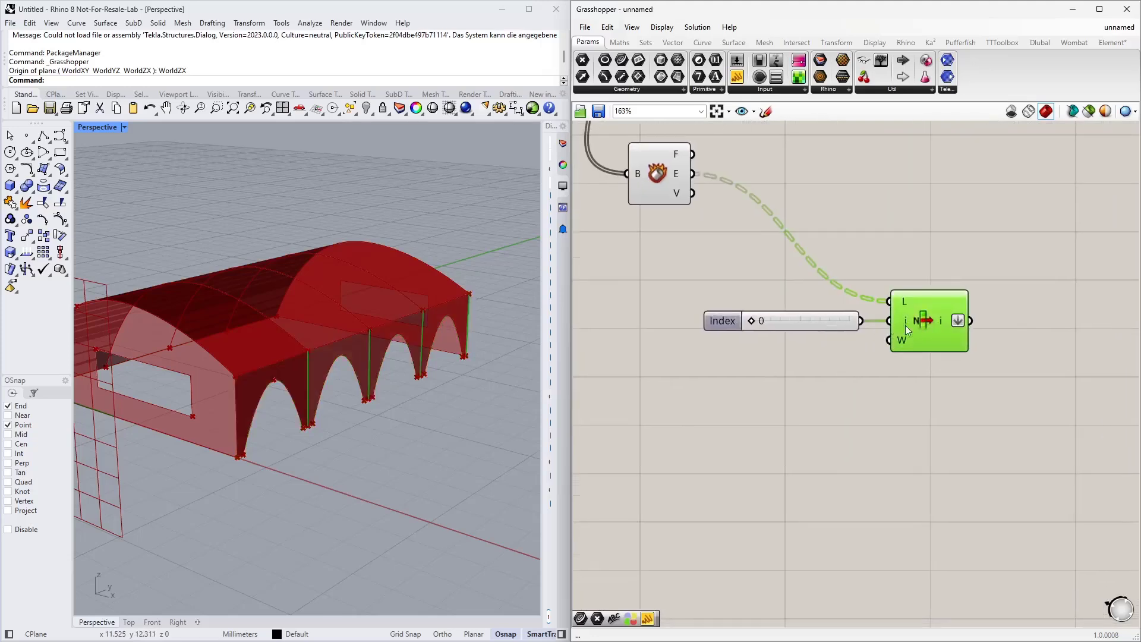
scroll(321, 410, up, 5)
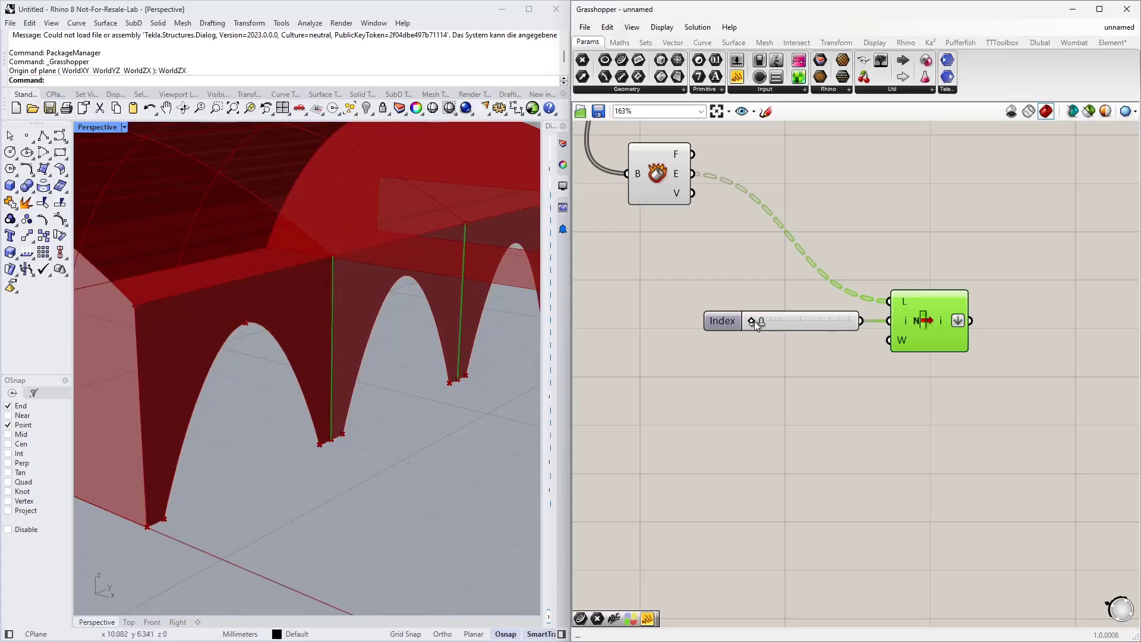
drag(757, 321, 783, 323)
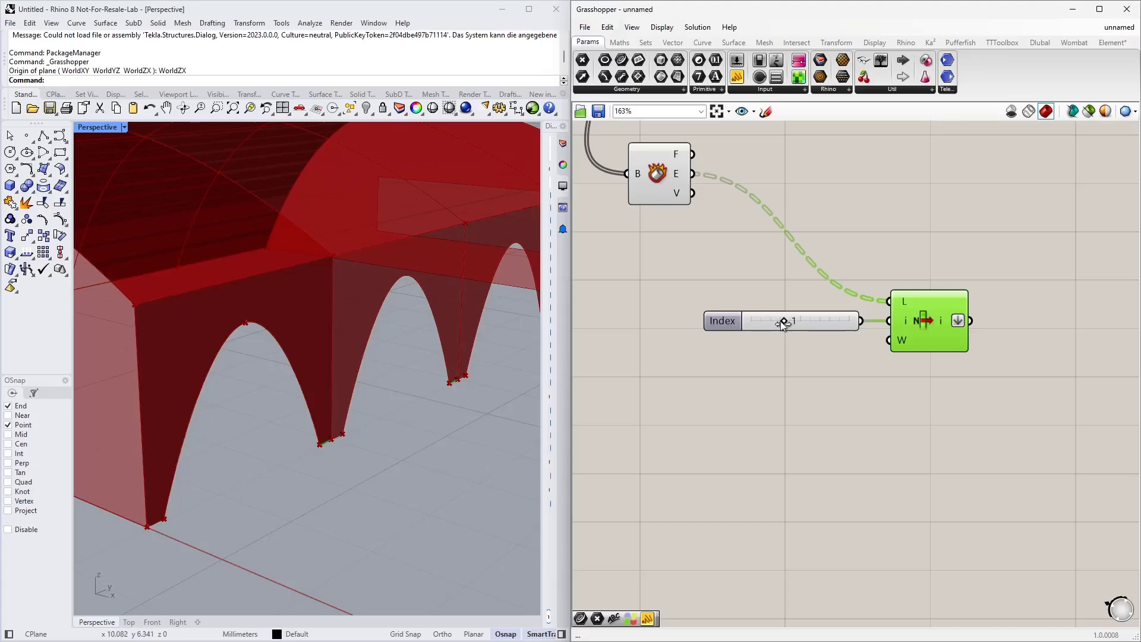
Step: Delete the copied List Item's index slider
scroll(317, 447, up, 10)
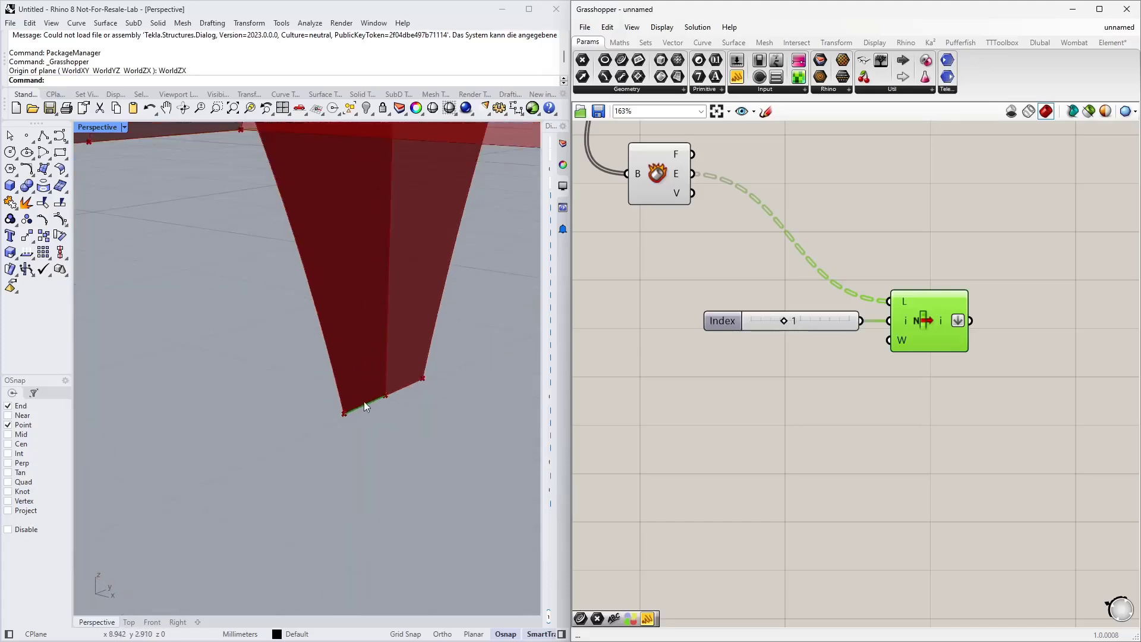
scroll(364, 401, down, 7)
scroll(367, 410, down, 4)
mouse_move(791, 319)
mouse_down()
mouse_move(764, 325)
mouse_move(829, 328)
mouse_move(760, 327)
mouse_move(803, 317)
mouse_up()
key(Delete)
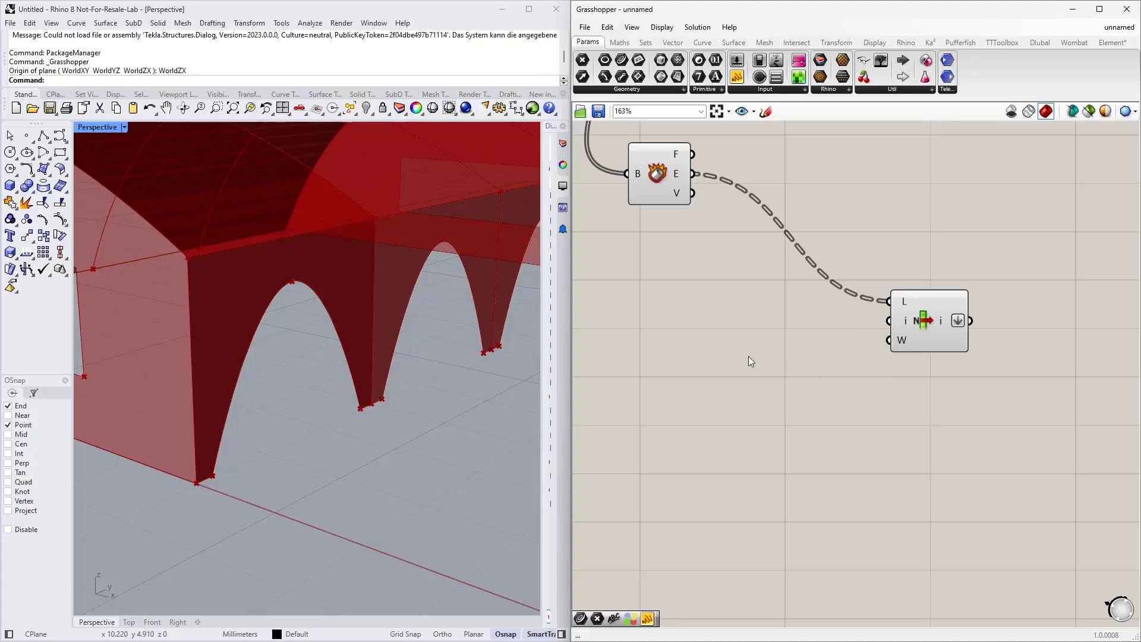
Step: Create a panel containing 1 and 5 on separate lines and enable its multiline data
double_click(752, 355)
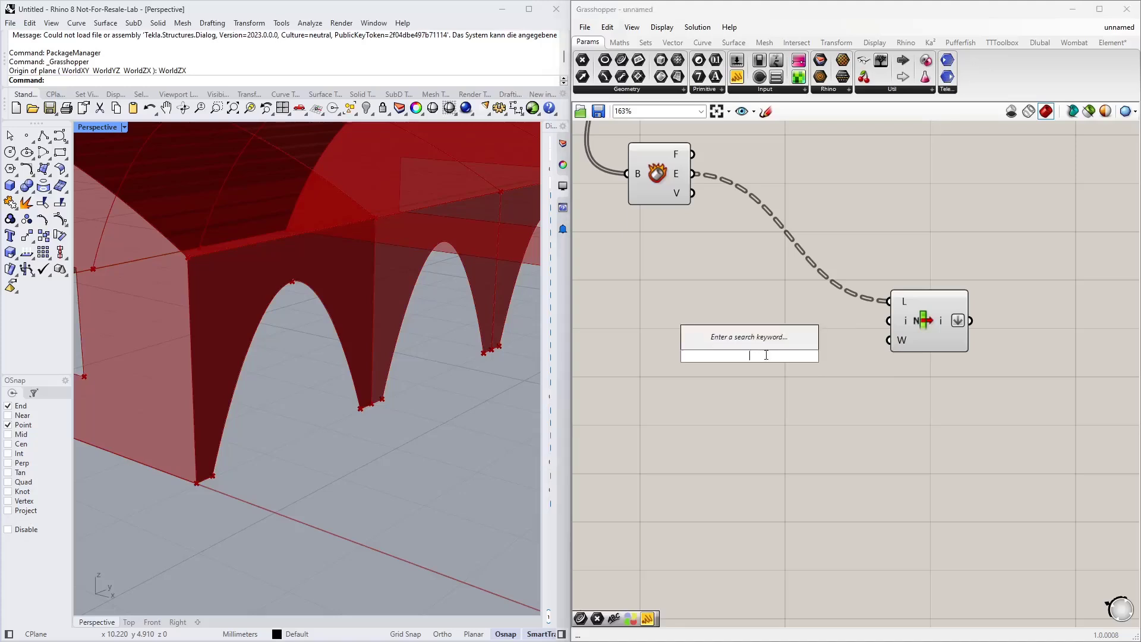
text(//)
key(Return)
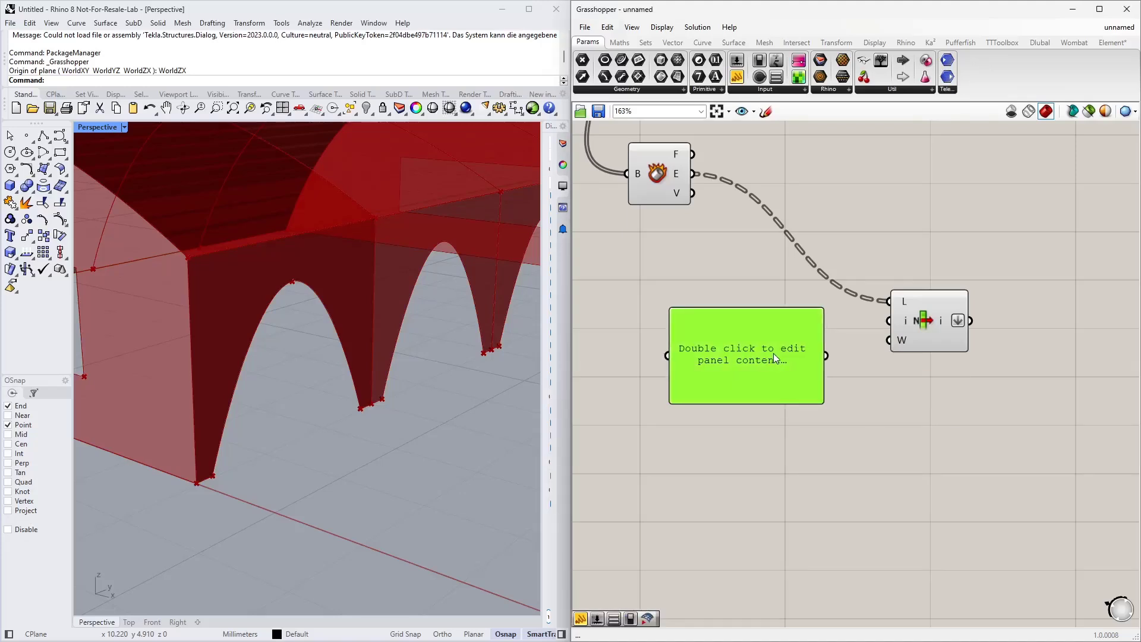
double_click(773, 353)
text(1)
key(Return)
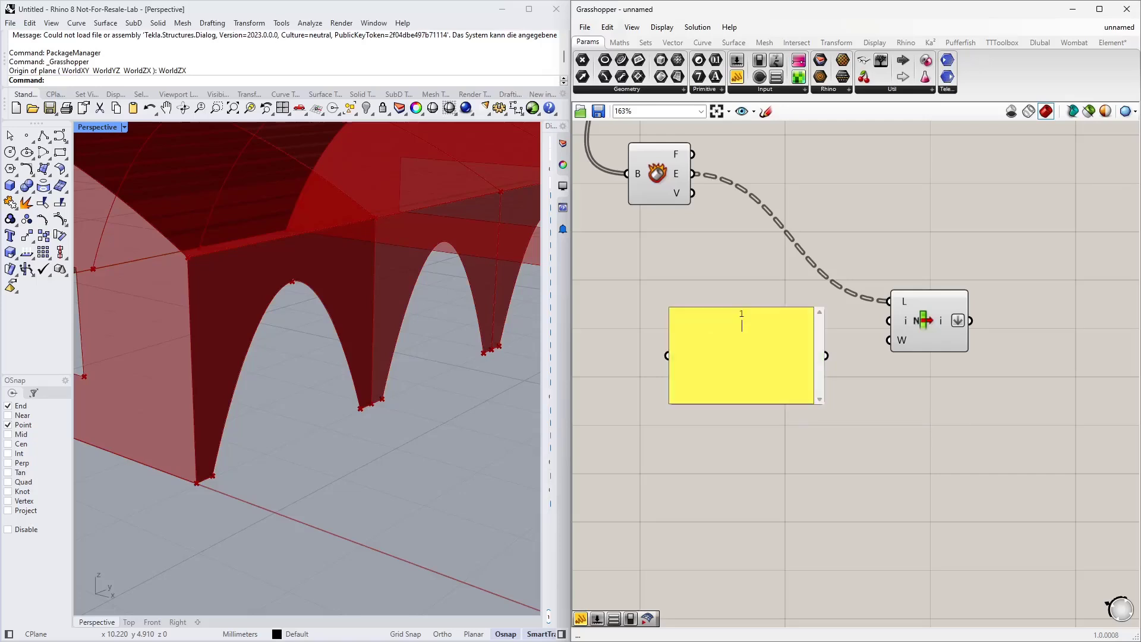
right_click(715, 352)
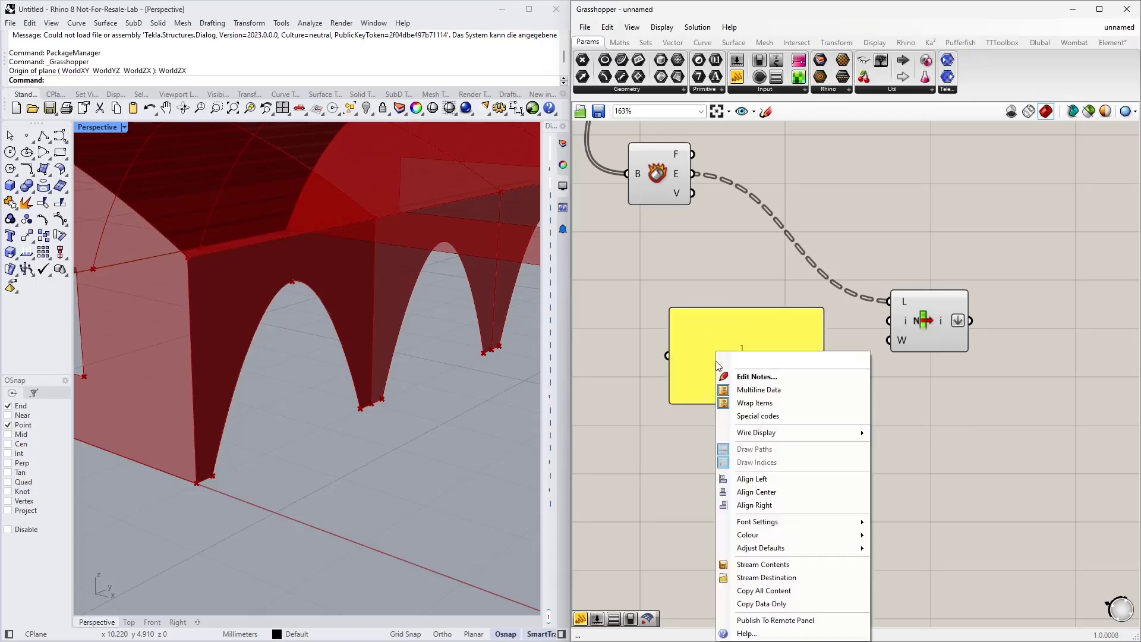
click(767, 388)
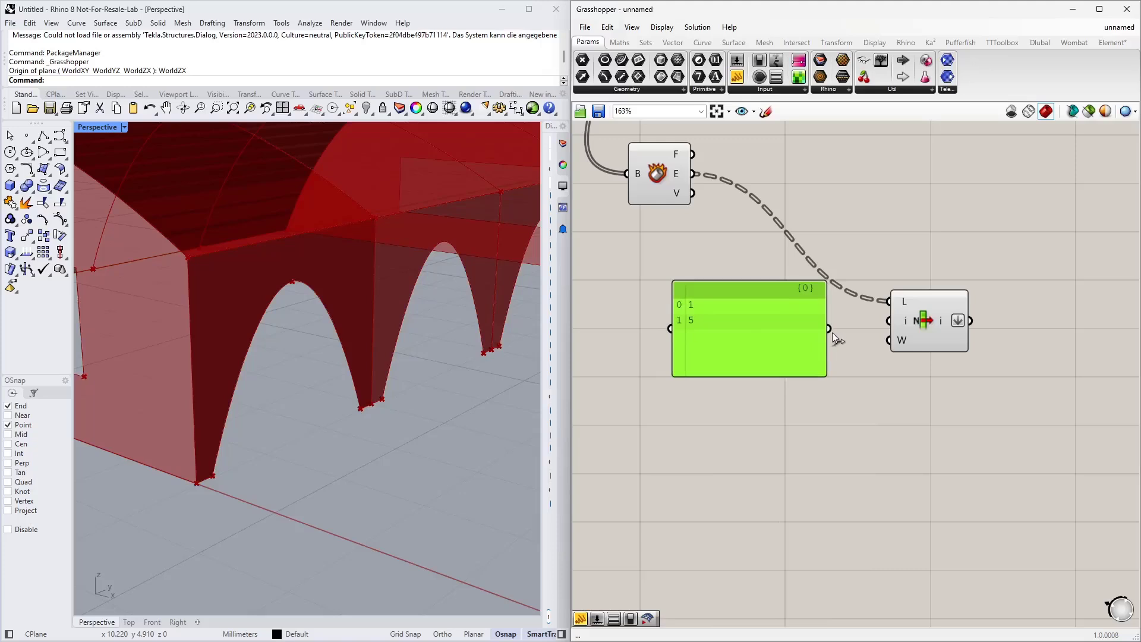
Step: Connect the panel to the index input of the copied List Item
drag(830, 329, 890, 321)
click(929, 322)
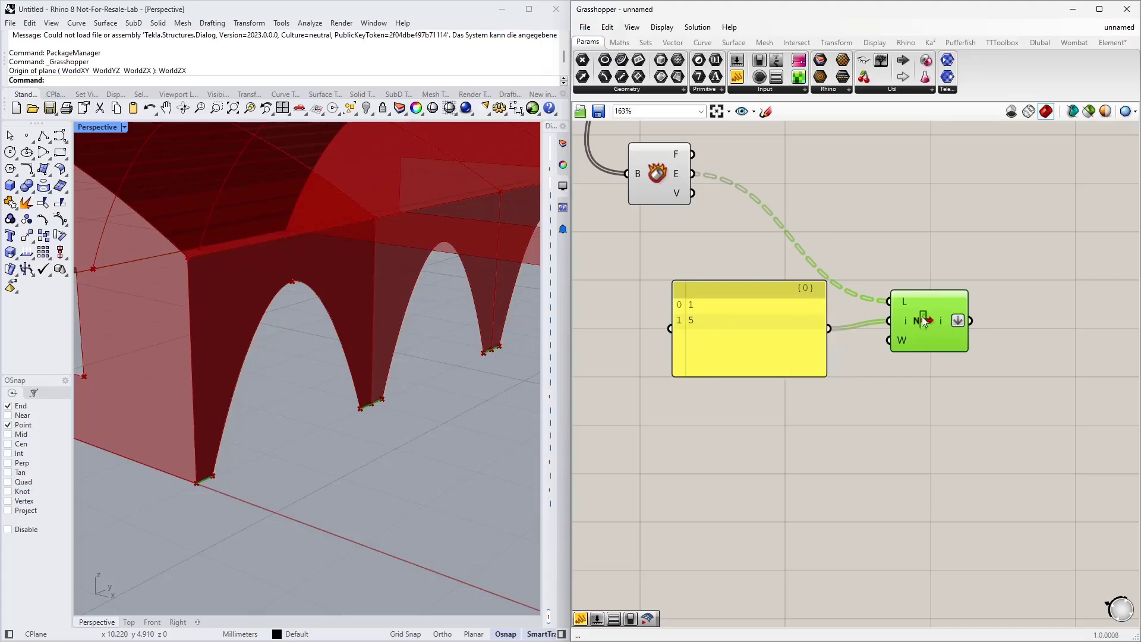
scroll(363, 411, up, 5)
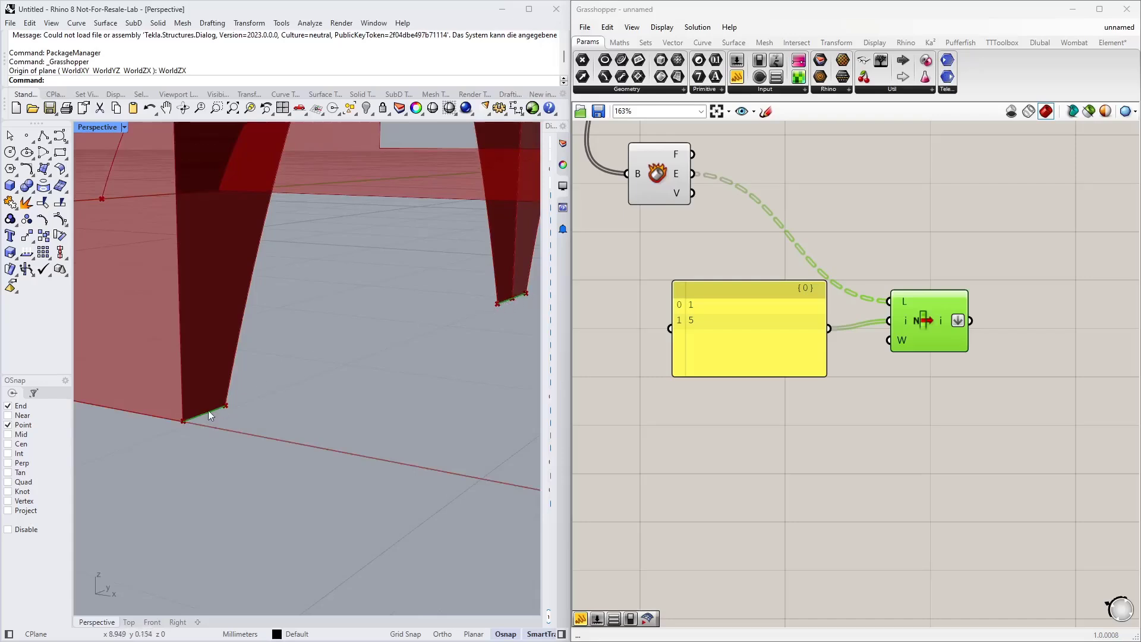
scroll(748, 399, down, 5)
scroll(286, 428, down, 5)
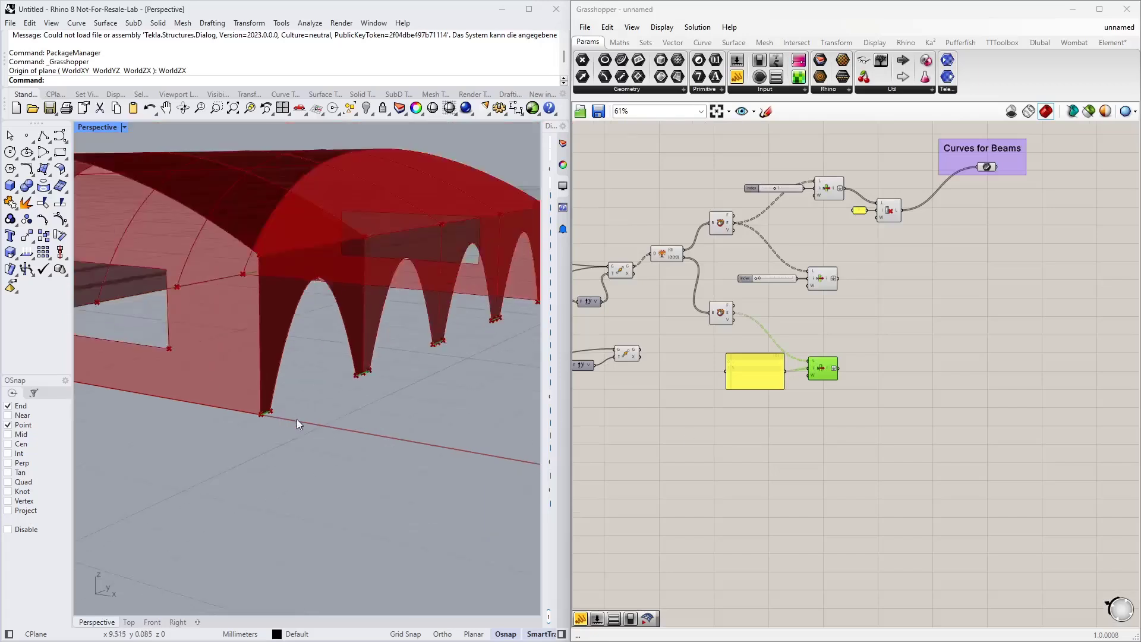
right_drag(272, 447, 269, 447)
right_drag(711, 440, 706, 452)
scroll(747, 422, up, 2)
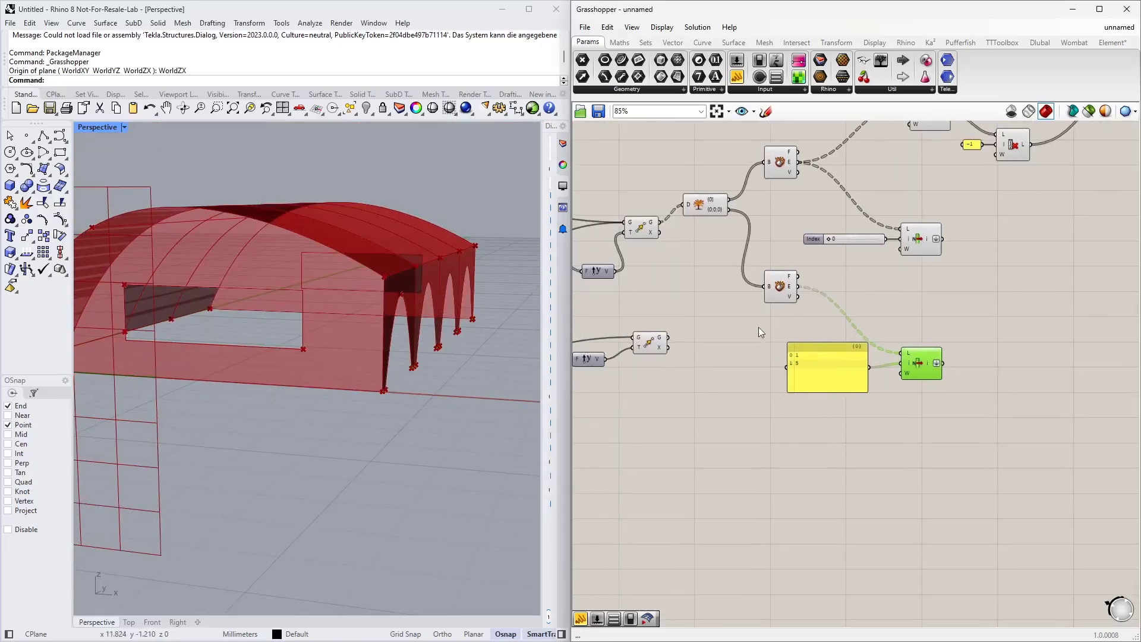
Step: Duplicate the Deconstruct Brep, List Item and its index slider below the existing ones
drag(950, 284, 800, 462)
shift+click(786, 167)
click(663, 376)
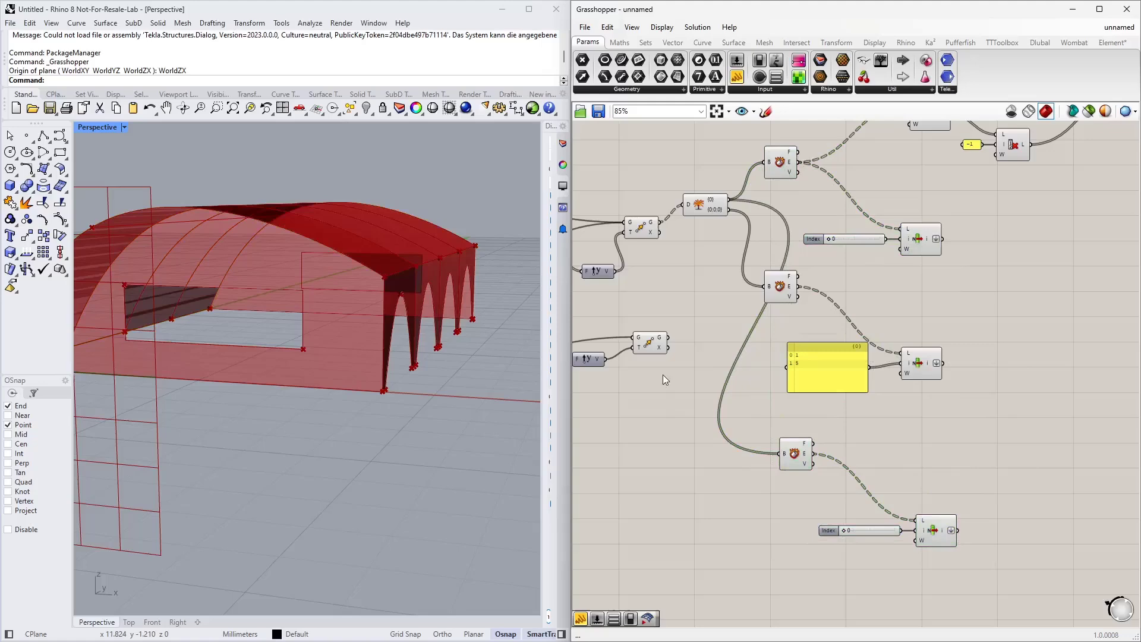
click(653, 339)
Step: Connect the Move component's geometry output to the duplicated Deconstruct Brep's brep input
scroll(676, 367, down, 3)
scroll(703, 408, up, 2)
right_drag(658, 411, 769, 390)
scroll(776, 391, up, 1)
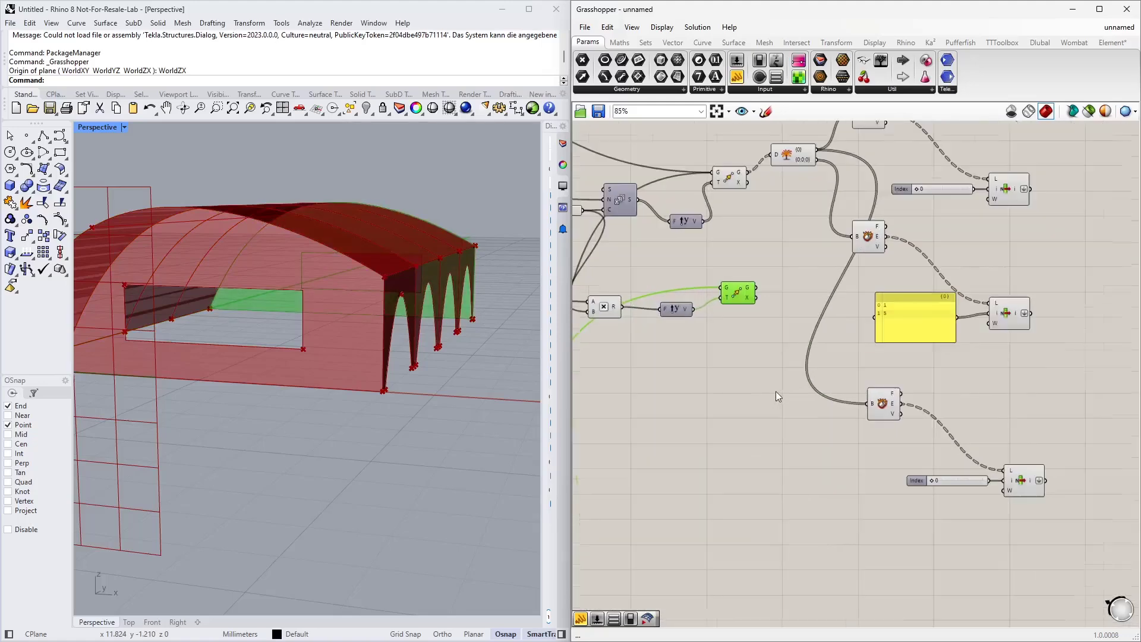
scroll(734, 417, down, 1)
scroll(472, 431, down, 3)
right_drag(470, 433, 416, 453)
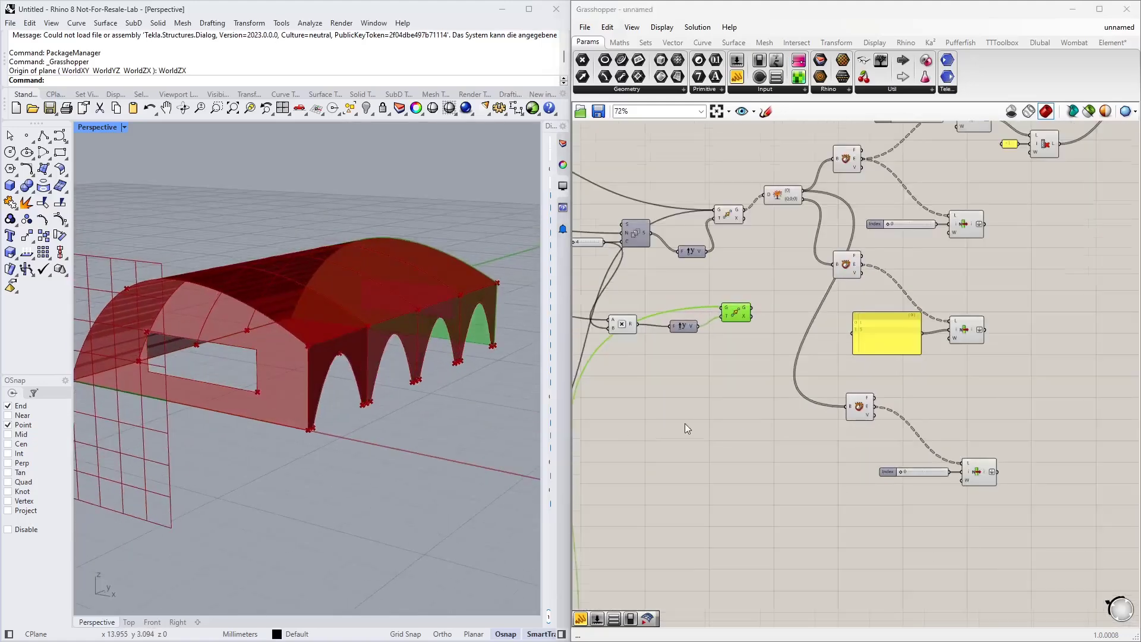
scroll(685, 424, down, 2)
right_drag(726, 430, 813, 374)
scroll(725, 429, up, 1)
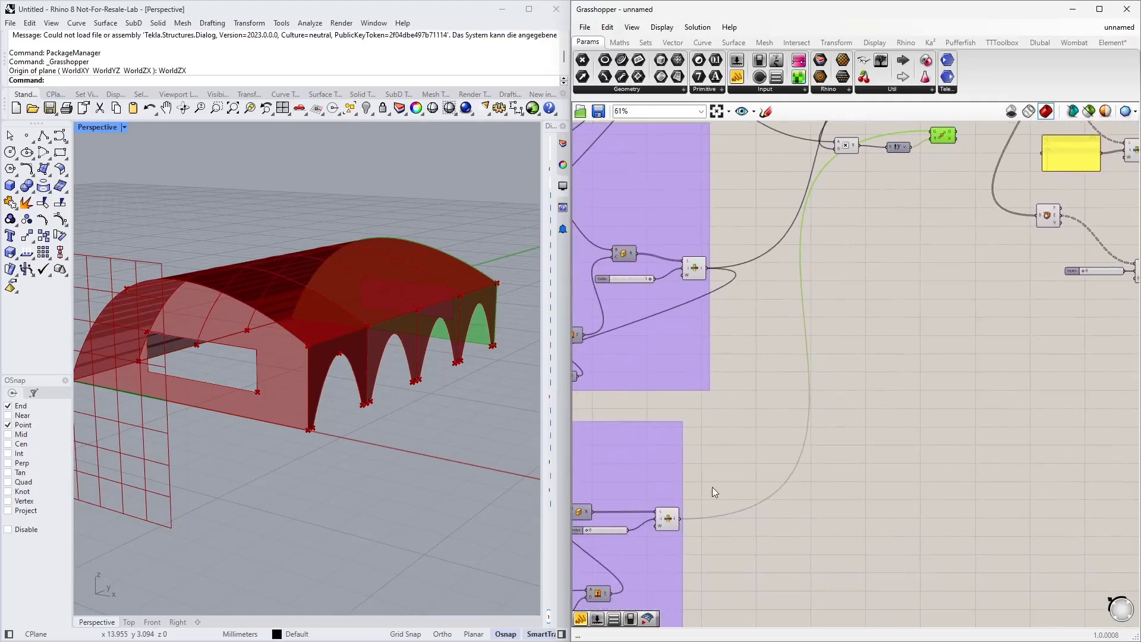
right_drag(714, 490, 699, 441)
scroll(777, 296, down, 2)
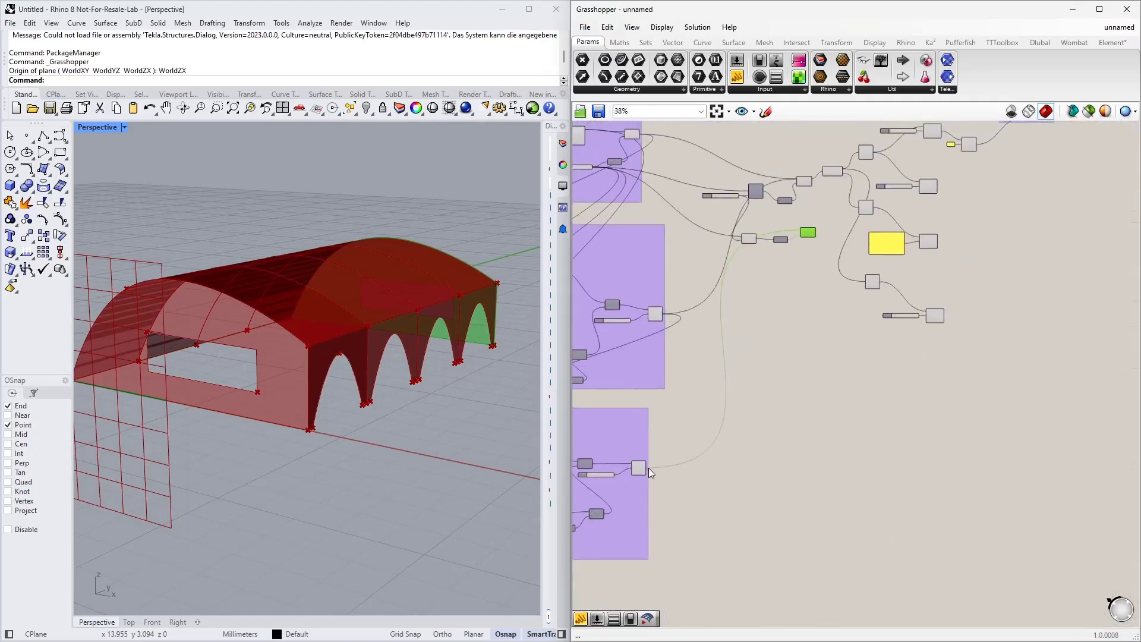
drag(647, 469, 868, 283)
scroll(868, 283, up, 4)
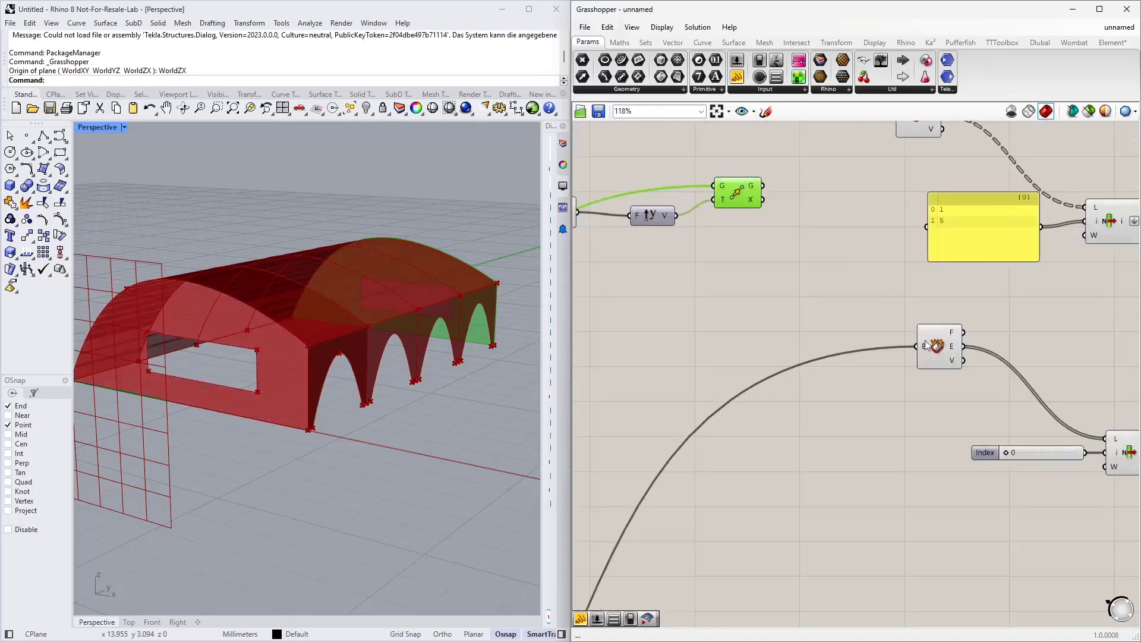
click(941, 357)
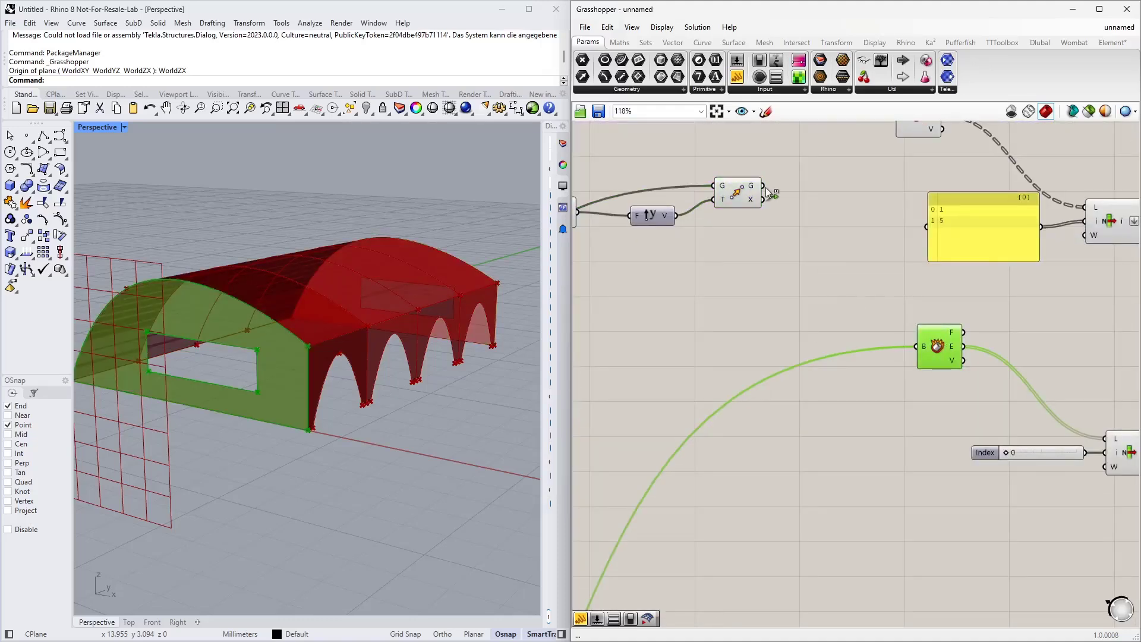
shift+drag(767, 192, 916, 347)
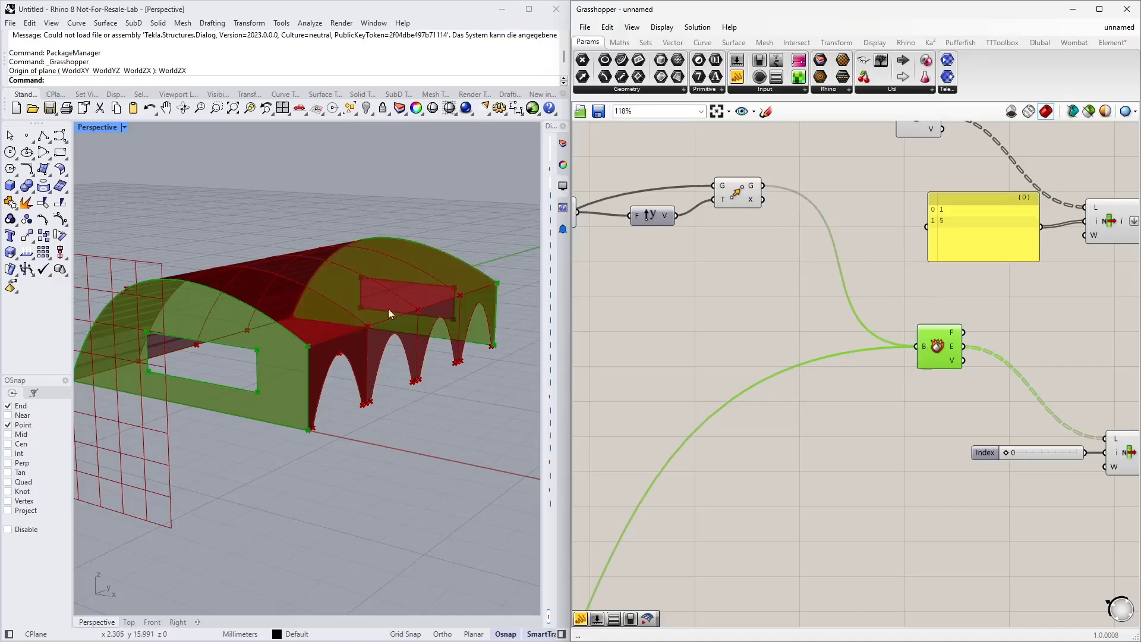
Step: Move the duplicated List Item and its index slider up closer to the Deconstruct Brep
right_drag(958, 418, 698, 371)
click(736, 390)
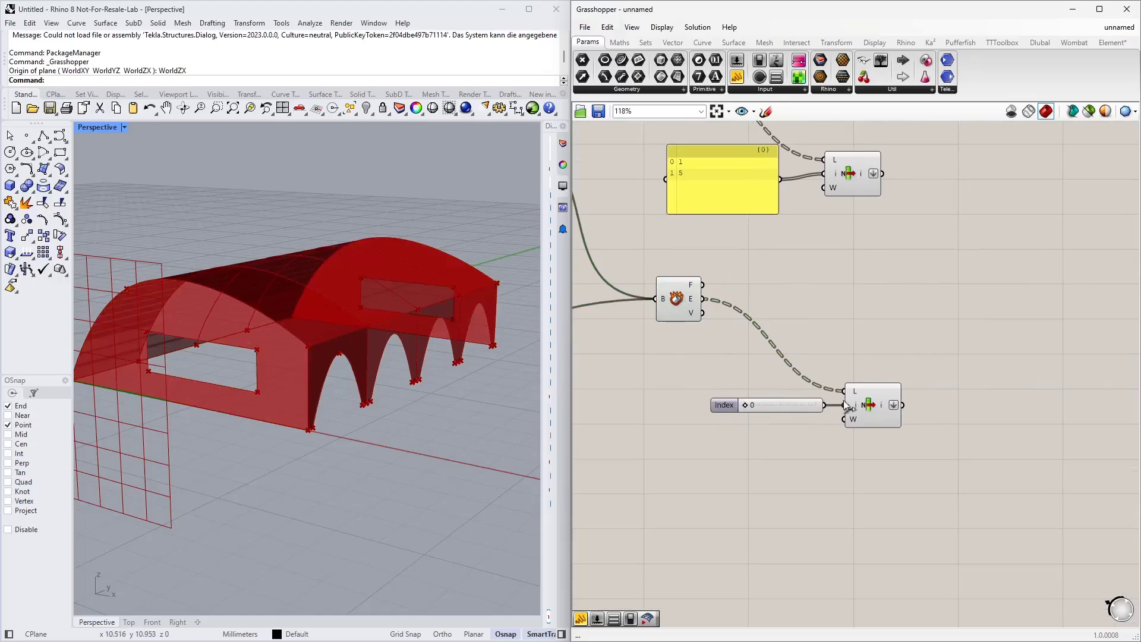
click(869, 404)
right_drag(422, 419, 308, 451)
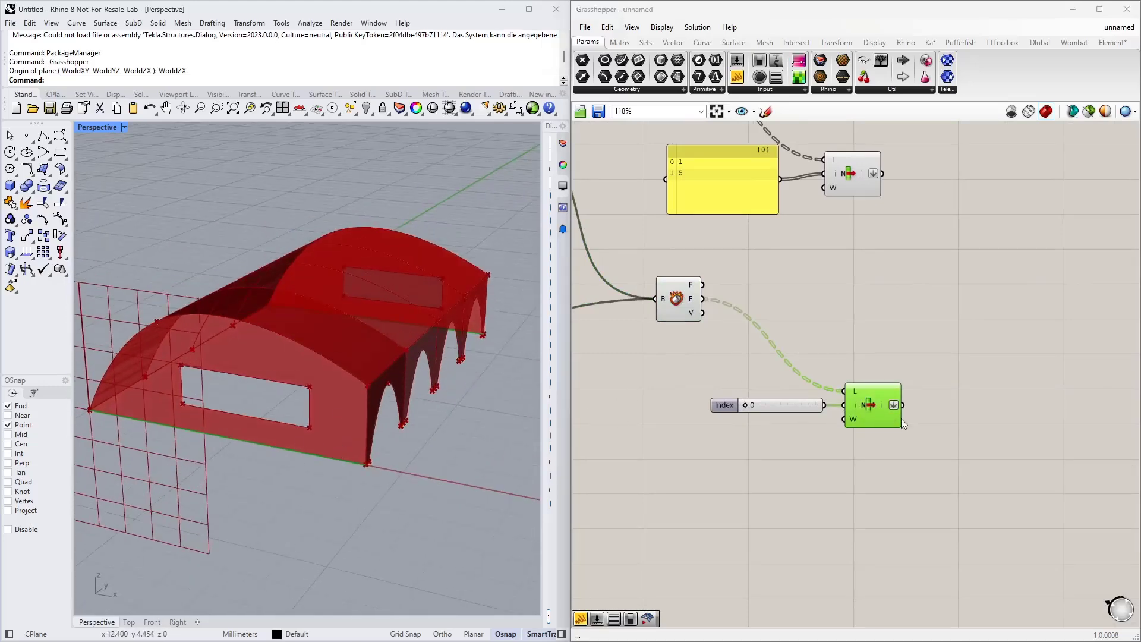
drag(919, 441, 716, 304)
drag(906, 417, 862, 378)
click(905, 378)
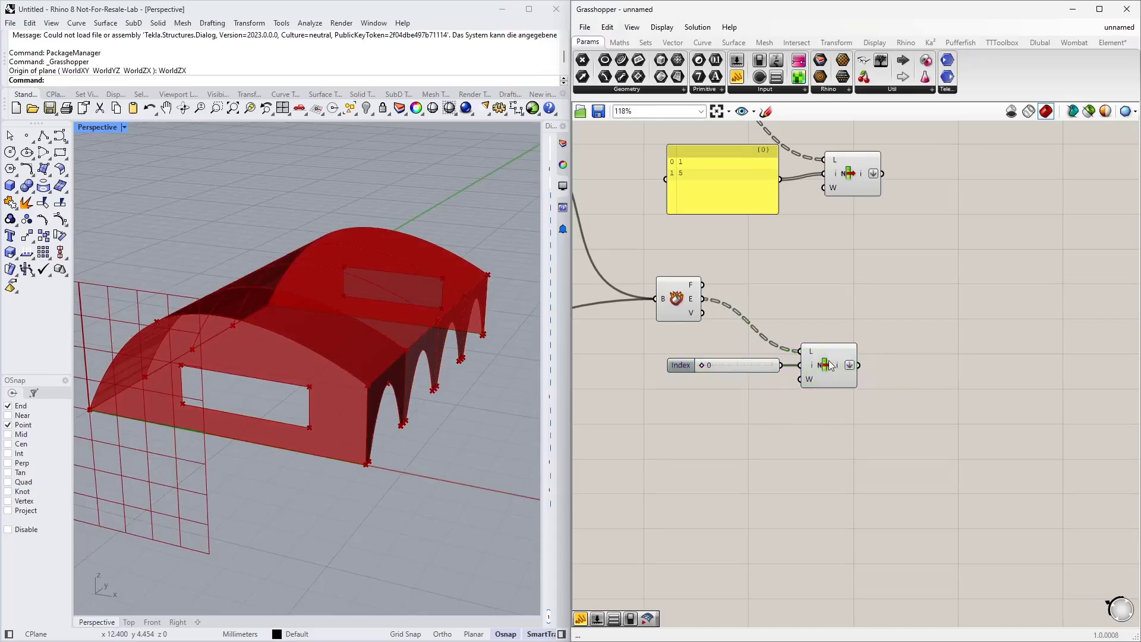
Step: Add a Curve parameter to the canvas beside the List Item components
mouse_move(838, 367)
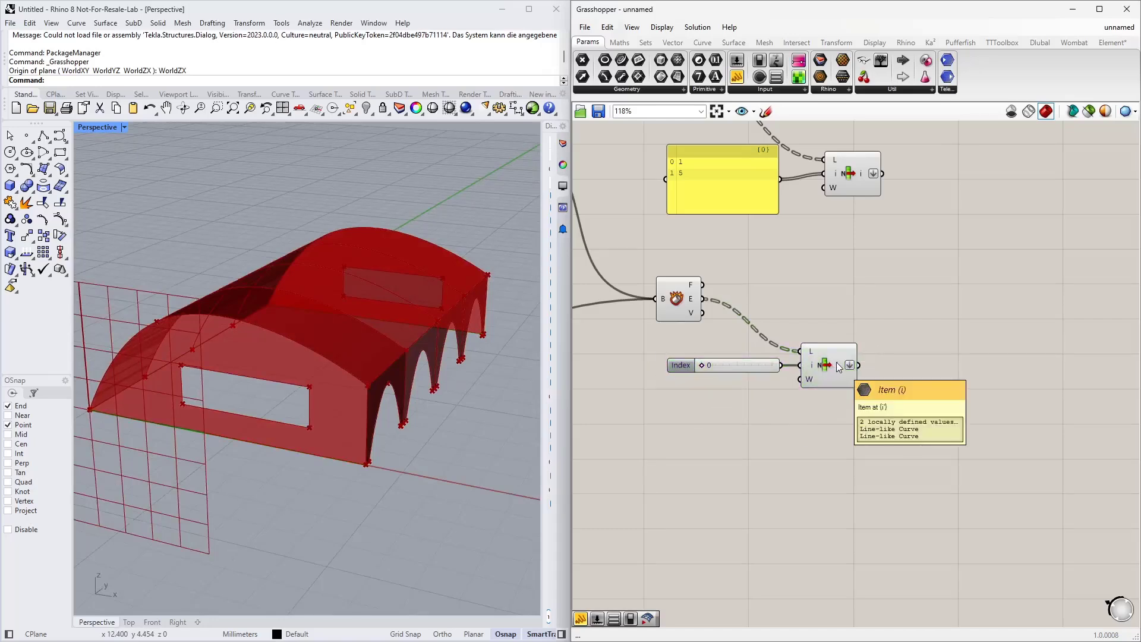
right_drag(864, 298, 718, 381)
scroll(718, 381, down, 1)
double_click(934, 306)
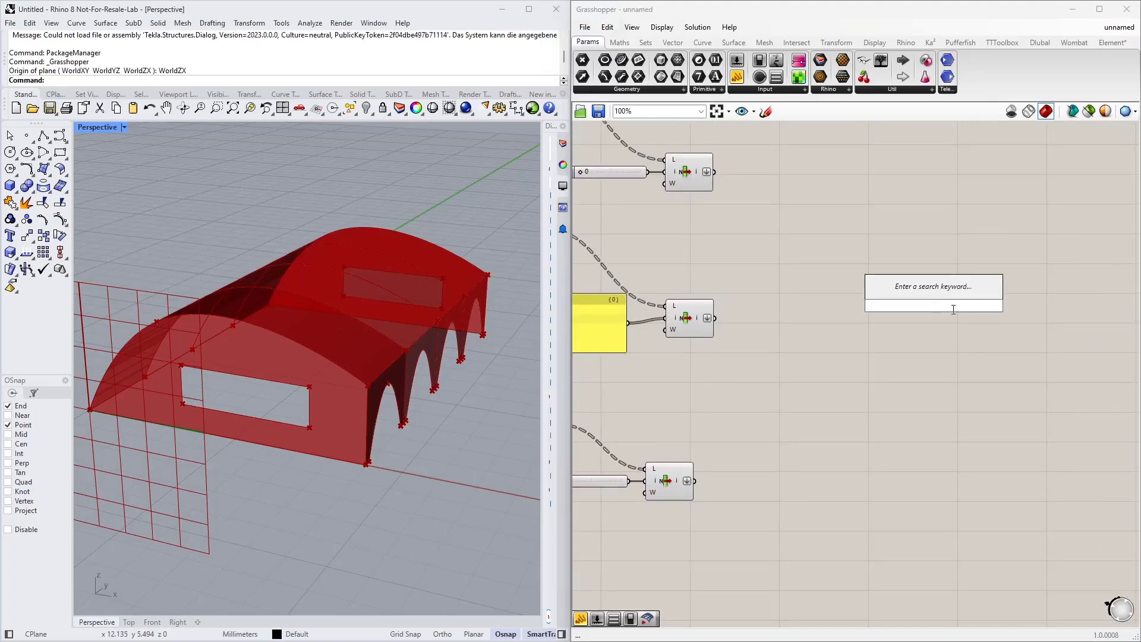
text(curve)
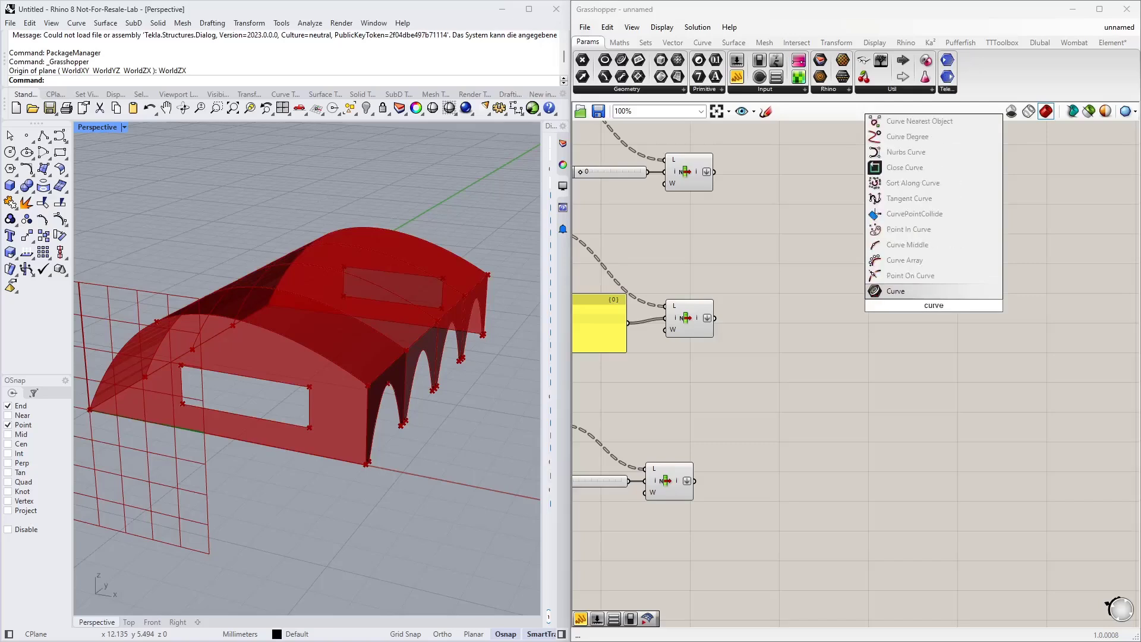
key(Return)
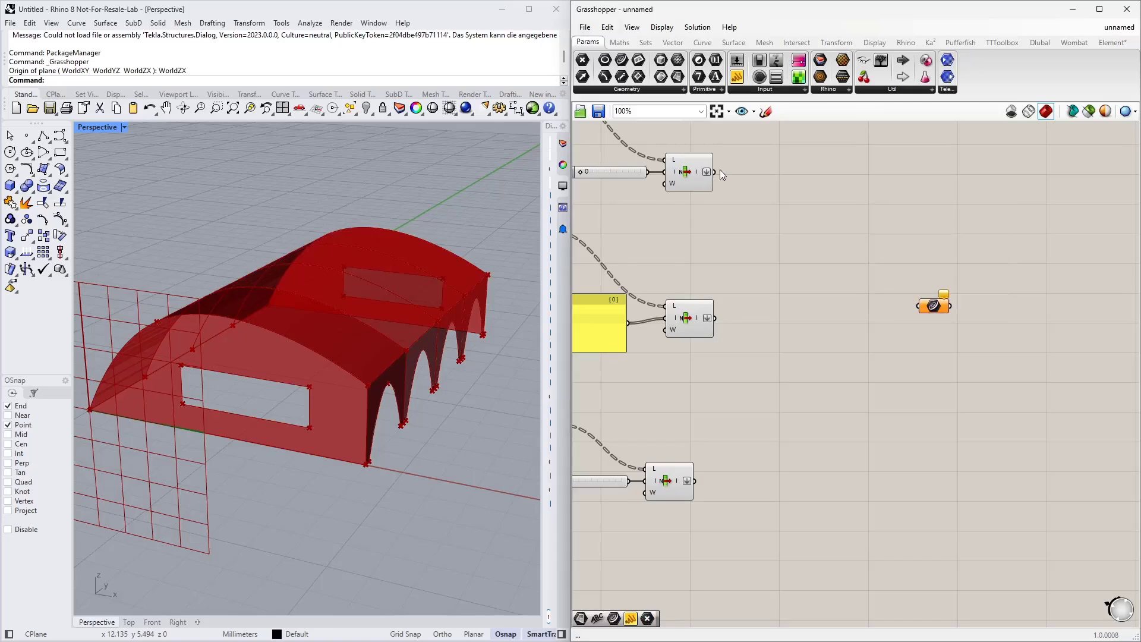
Step: Connect all three List Item outputs to the Curve parameter and place it below the Curves for Beams group
drag(715, 172, 919, 306)
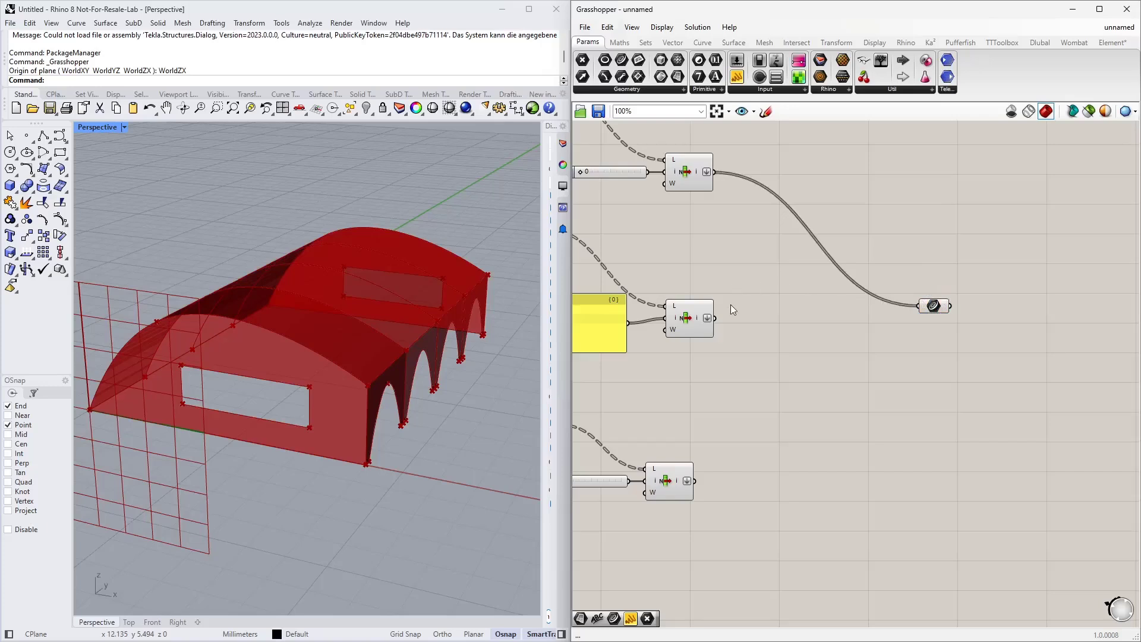
drag(716, 319, 919, 306)
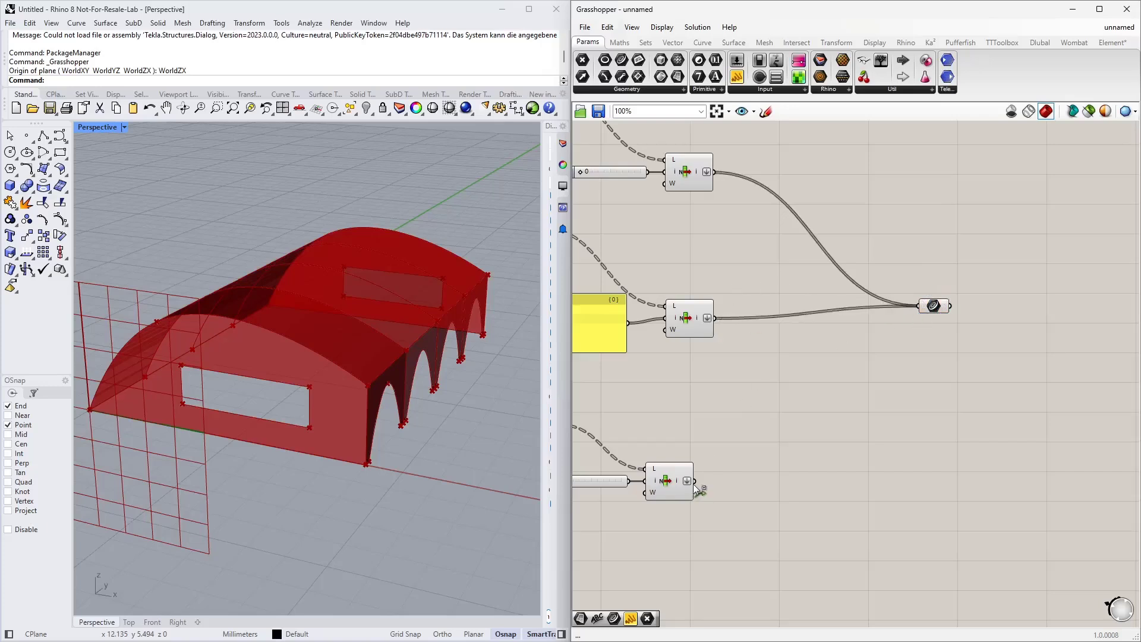
shift+drag(694, 482, 922, 306)
click(935, 307)
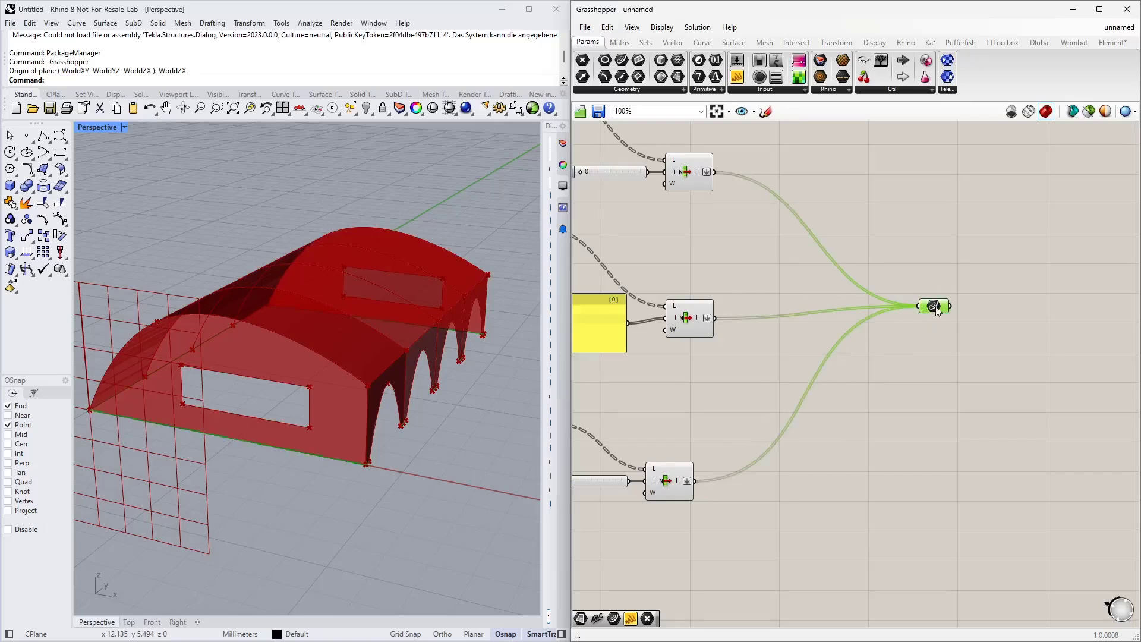
right_drag(341, 491, 337, 446)
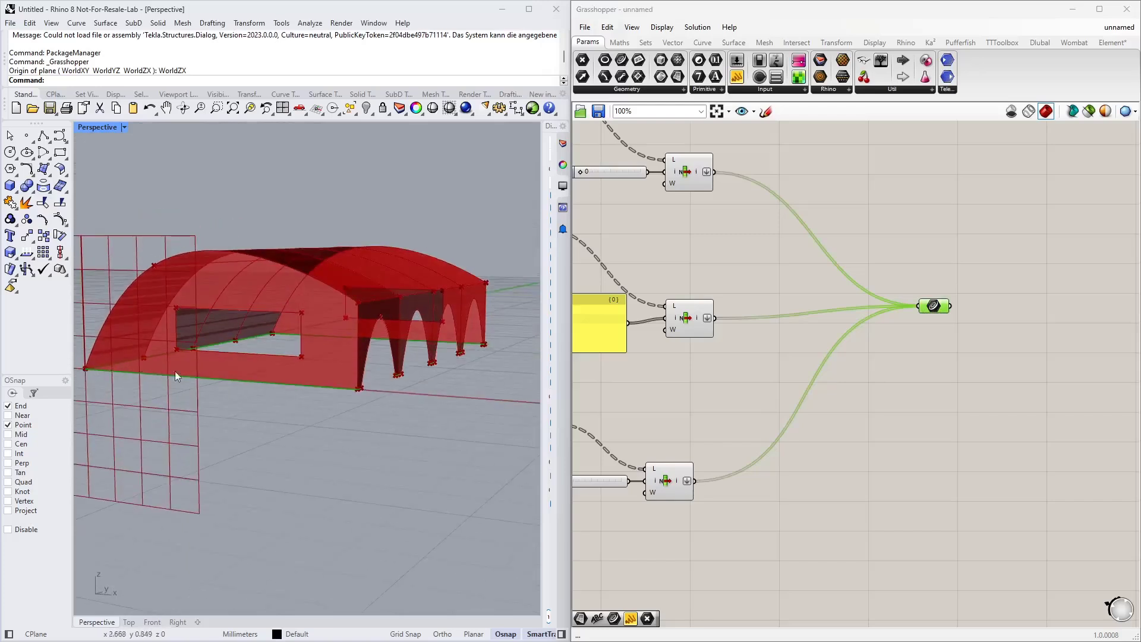
right_drag(998, 349, 851, 490)
scroll(844, 494, down, 2)
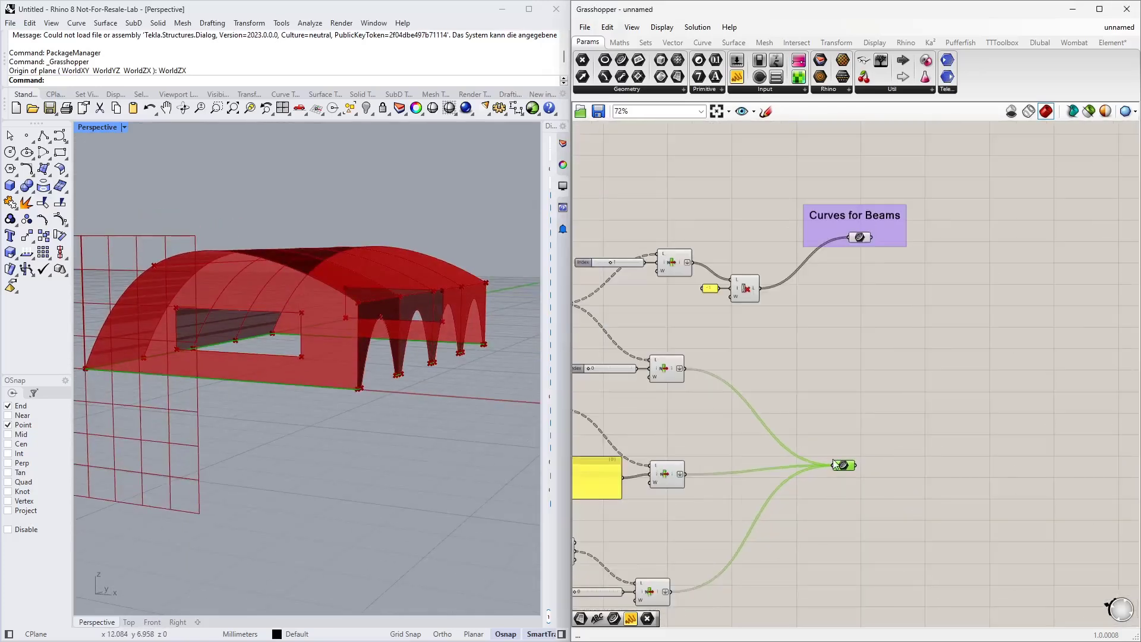
drag(845, 467, 860, 390)
Step: Add a scribble above the Curve parameter reading "Line Support Lines"
double_click(815, 348)
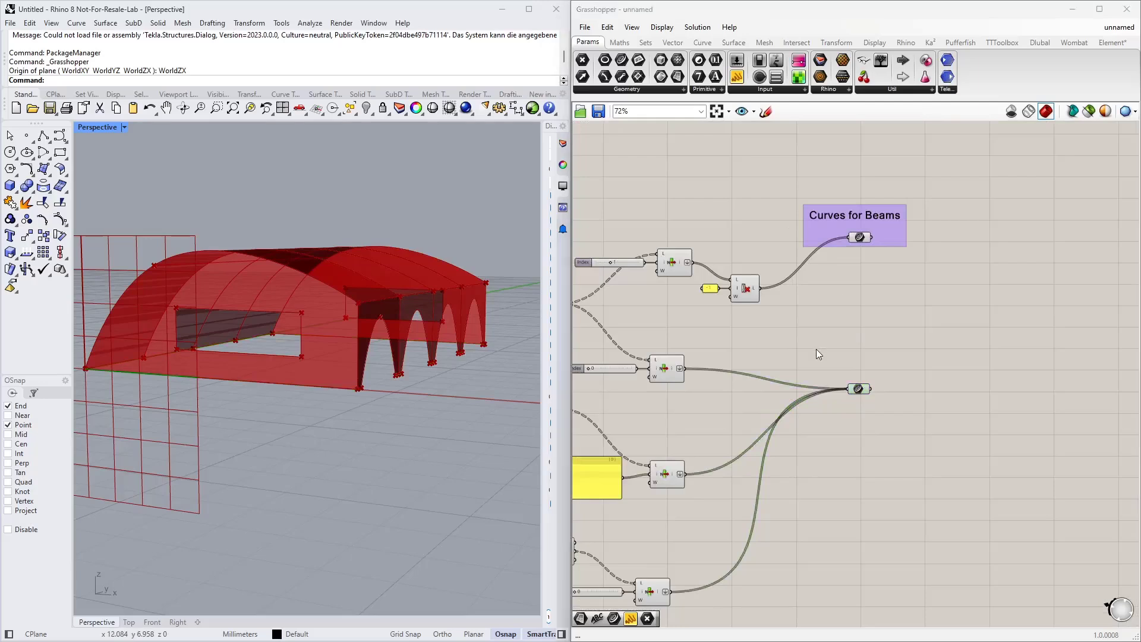
text(scr)
click(802, 334)
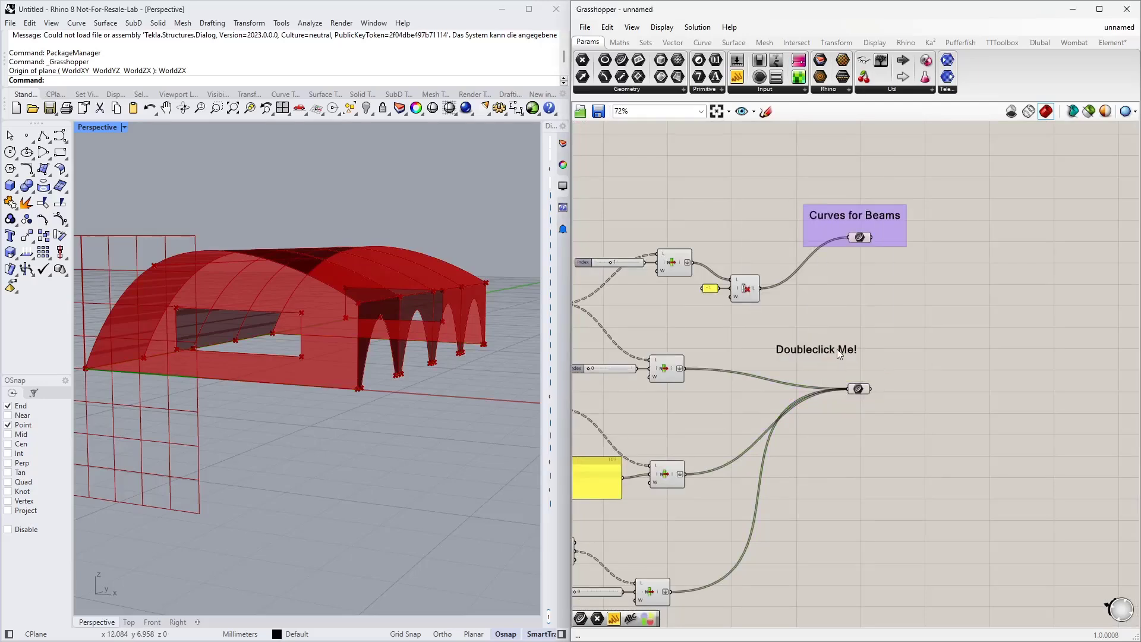
double_click(838, 351)
text(Line Support Lines)
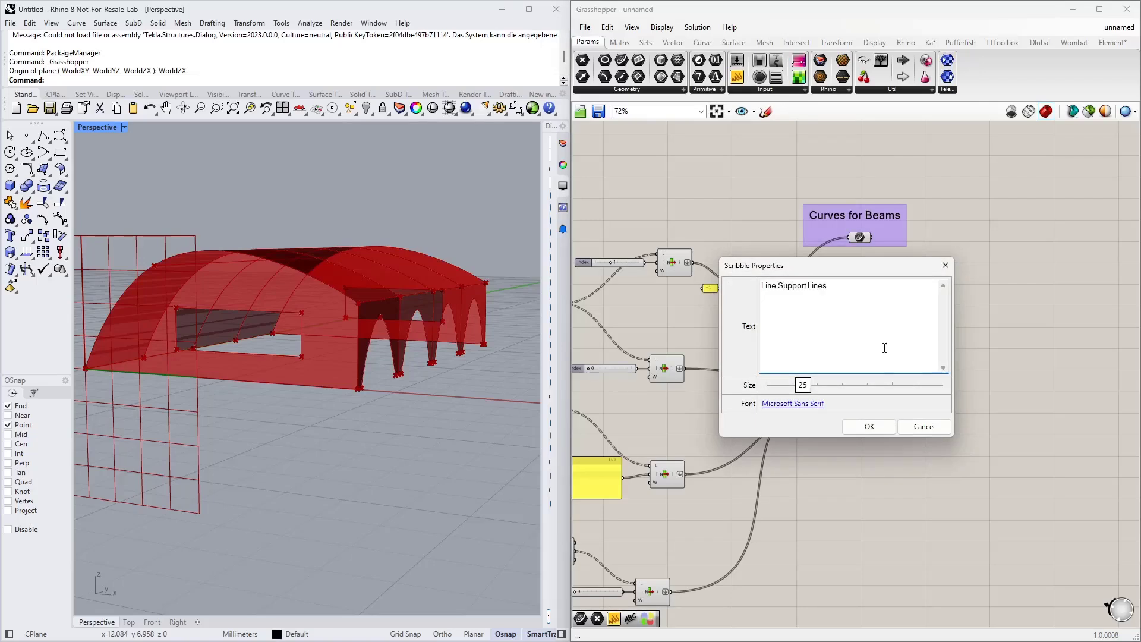
click(867, 432)
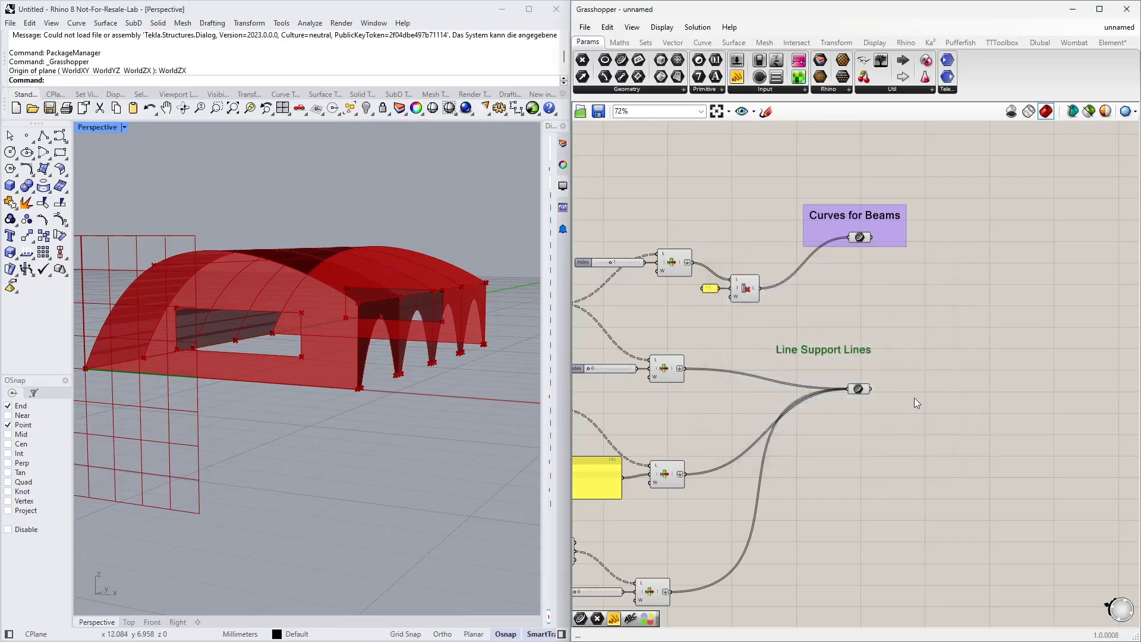
Step: Group the Line Support Lines scribble together with the Curve parameter
drag(897, 435, 826, 346)
right_click(827, 337)
right_click(821, 360)
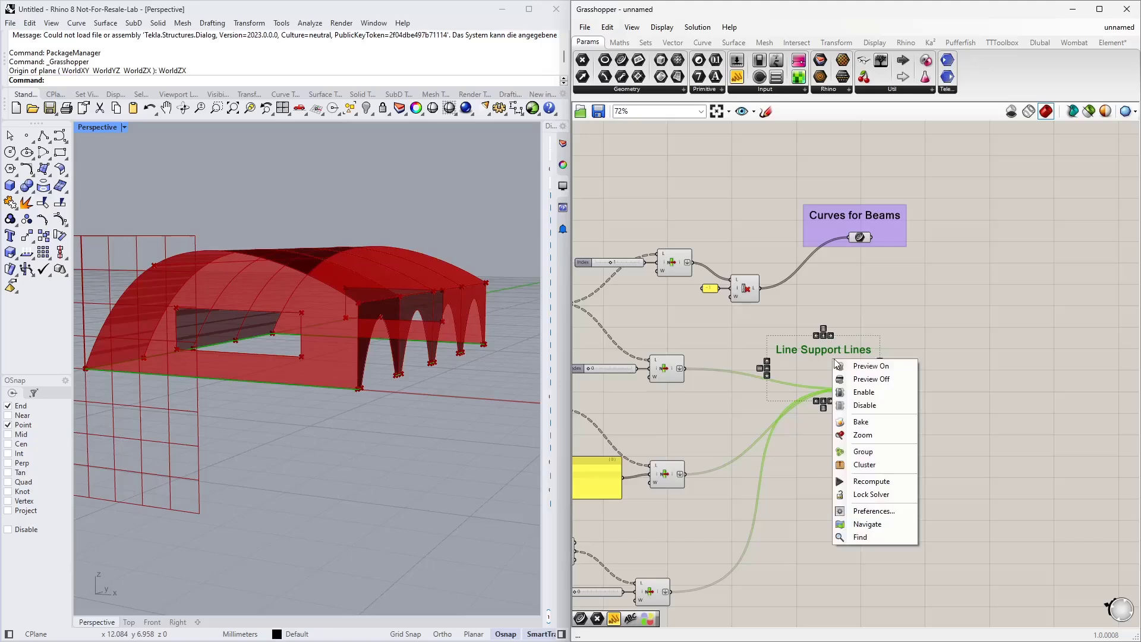
click(850, 451)
drag(907, 393, 859, 383)
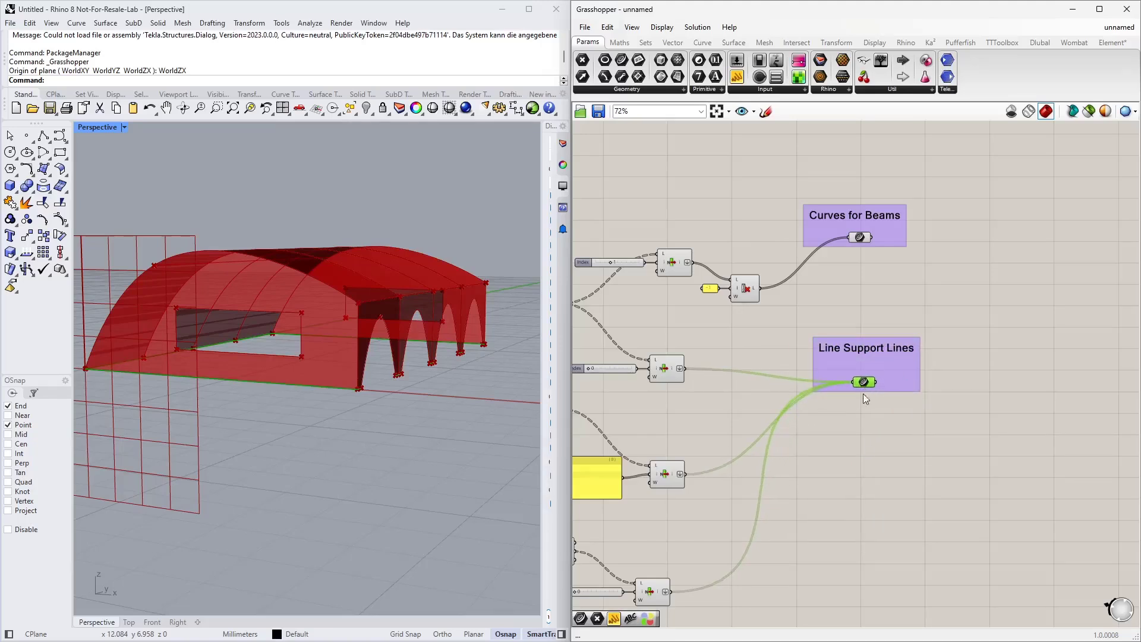
Step: Add a Surface parameter below the Line Support Lines group
right_drag(846, 444, 914, 359)
double_click(915, 368)
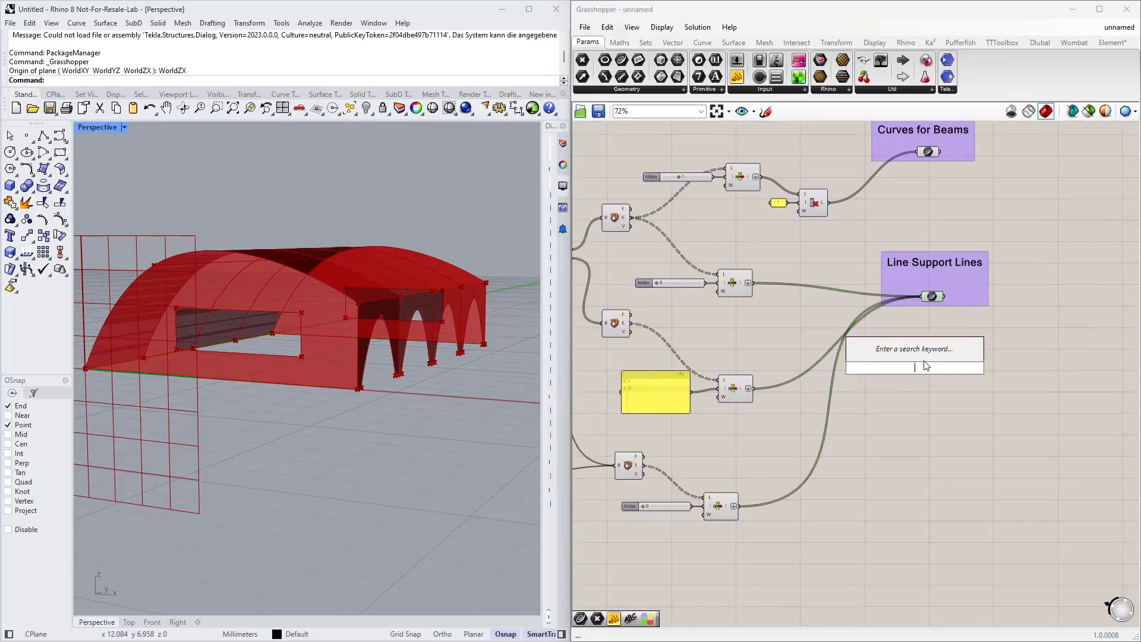
text(surface)
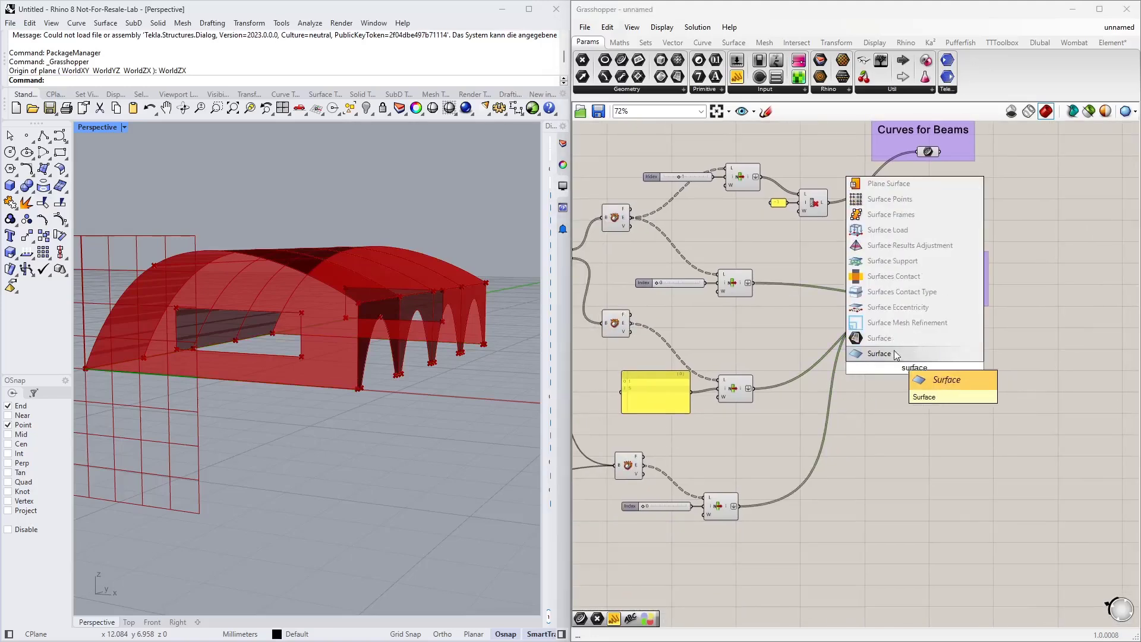
click(896, 355)
right_drag(857, 411, 920, 436)
drag(977, 400, 993, 414)
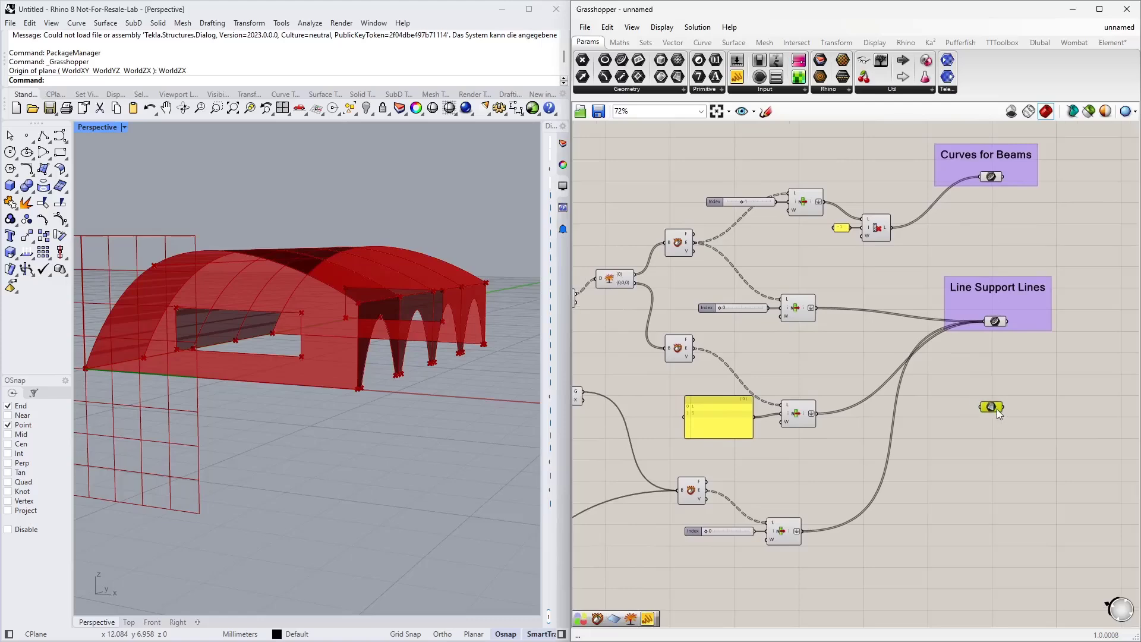
Step: Connect the Move component's geometry output to the Surface parameter
scroll(945, 400, down, 2)
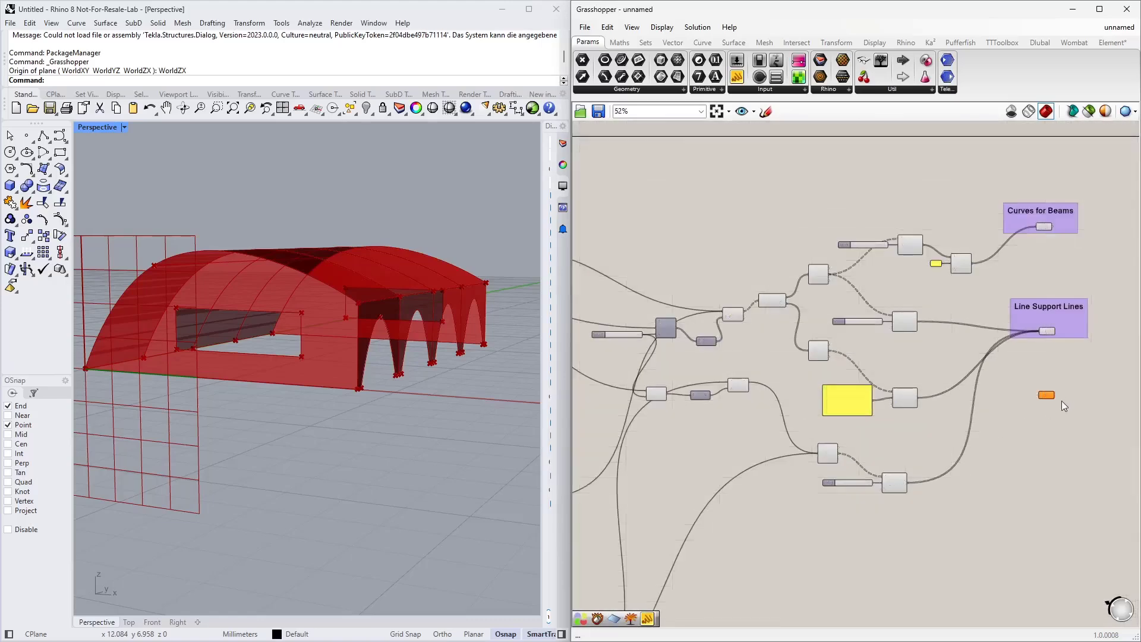
scroll(751, 351, up, 3)
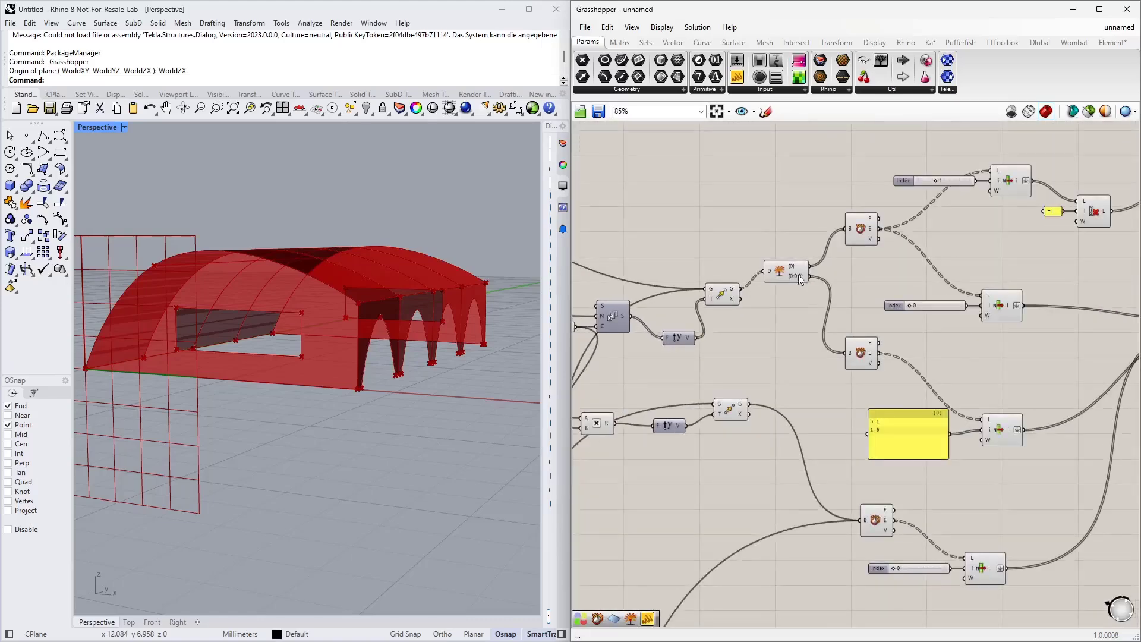
click(725, 296)
right_drag(350, 362, 360, 392)
scroll(684, 311, down, 3)
right_drag(803, 342, 757, 327)
scroll(680, 284, up, 2)
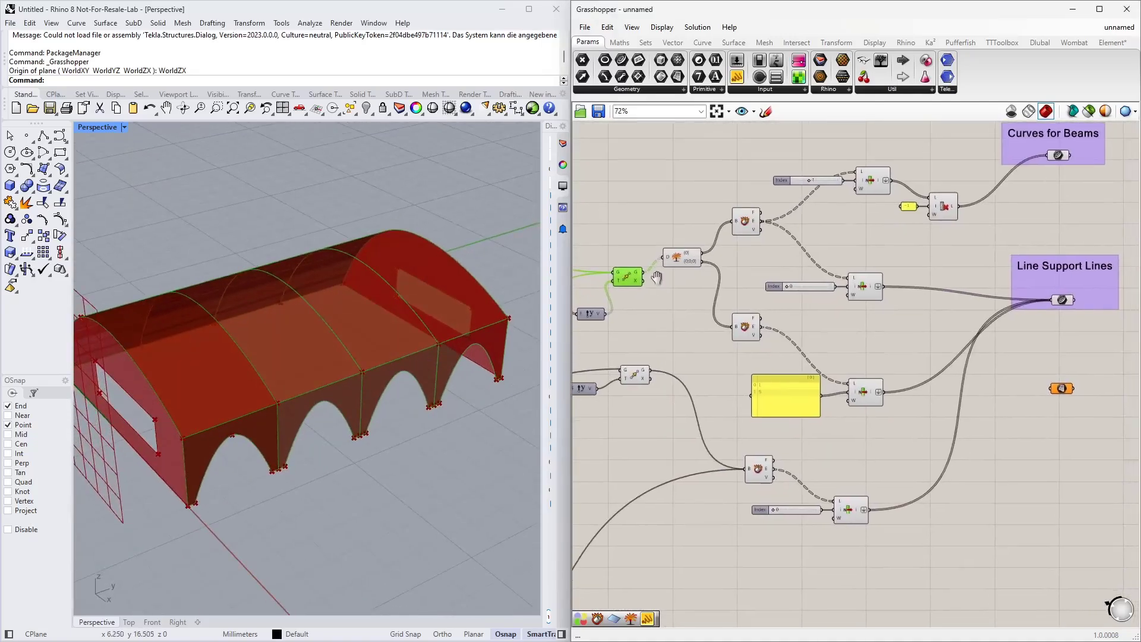
drag(641, 273, 1051, 387)
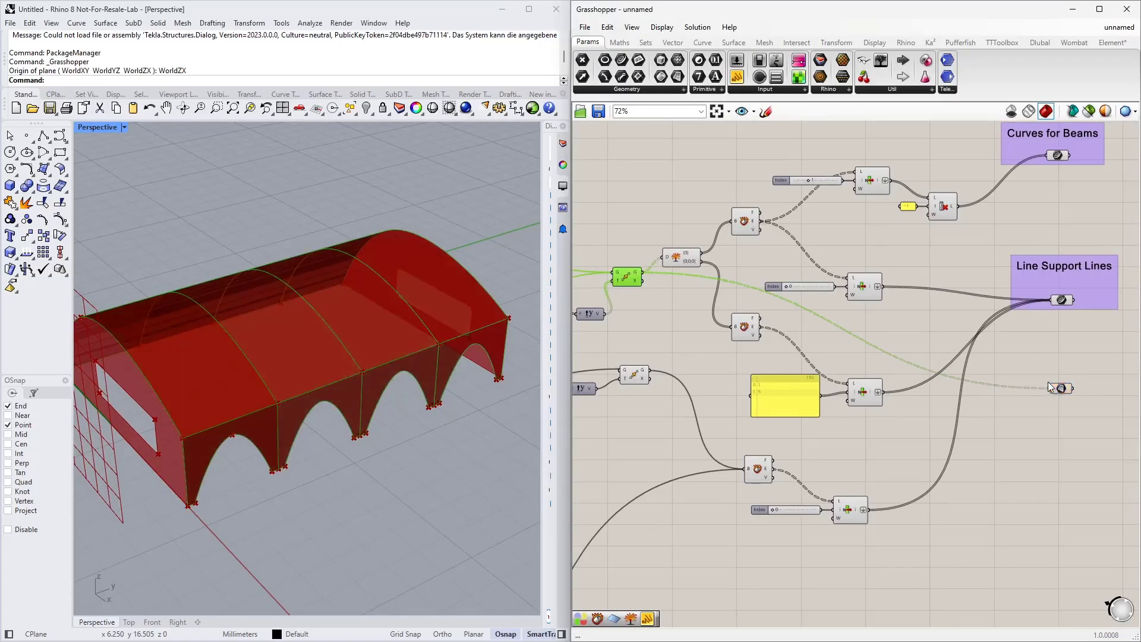
Step: Move the Surface parameter down beside the lower groups of the definition
right_drag(683, 469, 762, 354)
scroll(762, 354, down, 3)
right_drag(793, 402, 900, 316)
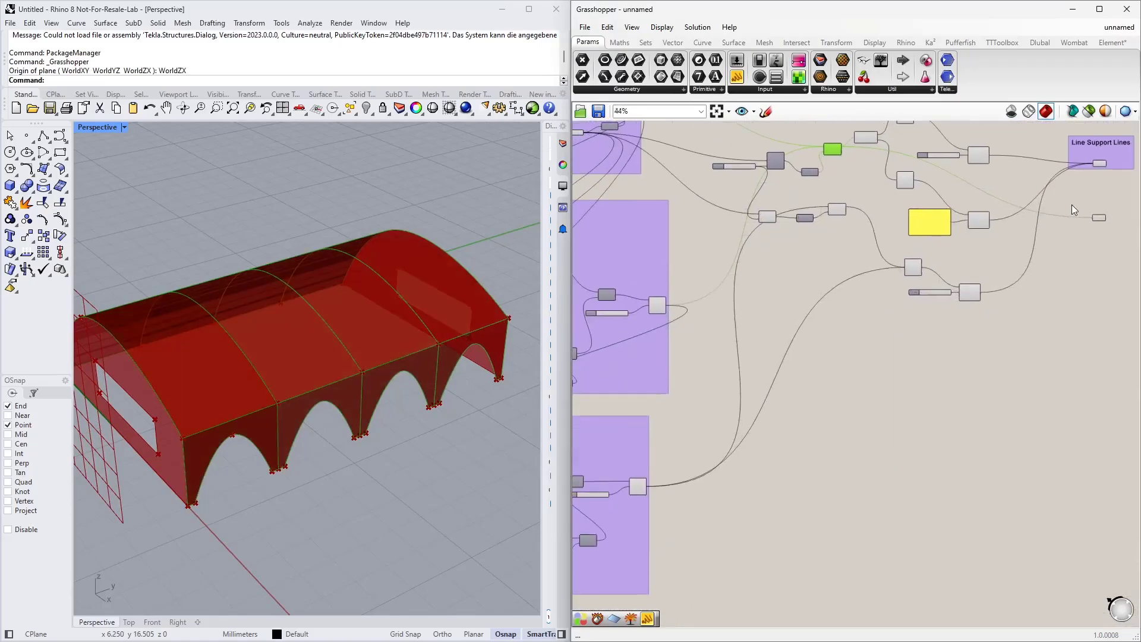
drag(1101, 220, 778, 445)
scroll(635, 486, up, 5)
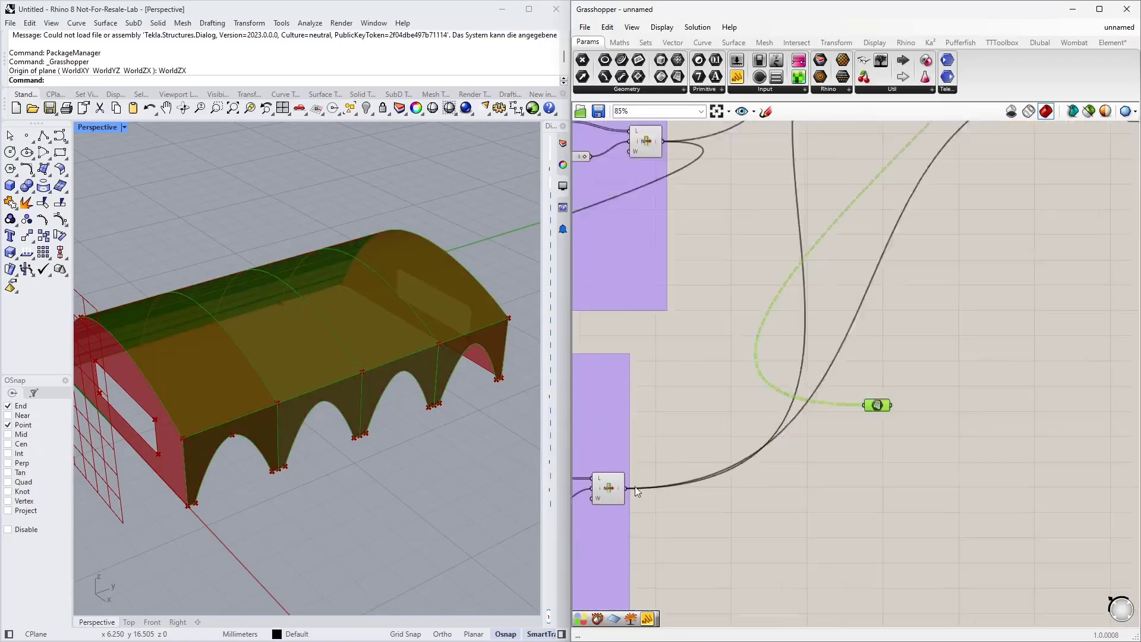
Step: Reposition the Surface parameter just below the Line Support Lines group, keeping its connection from the Move component
click(607, 495)
shift+drag(619, 489, 957, 380)
right_drag(927, 425, 773, 531)
scroll(773, 530, down, 2)
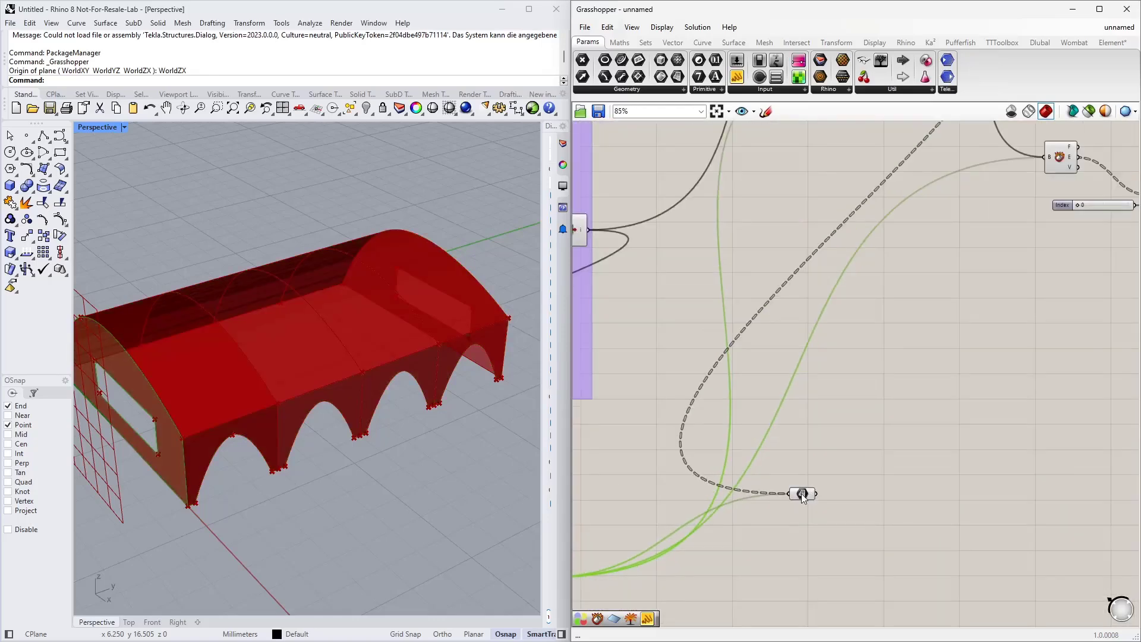
drag(803, 498, 1053, 353)
right_drag(1092, 203, 840, 272)
right_drag(868, 206, 949, 307)
drag(761, 211, 881, 519)
scroll(881, 518, down, 2)
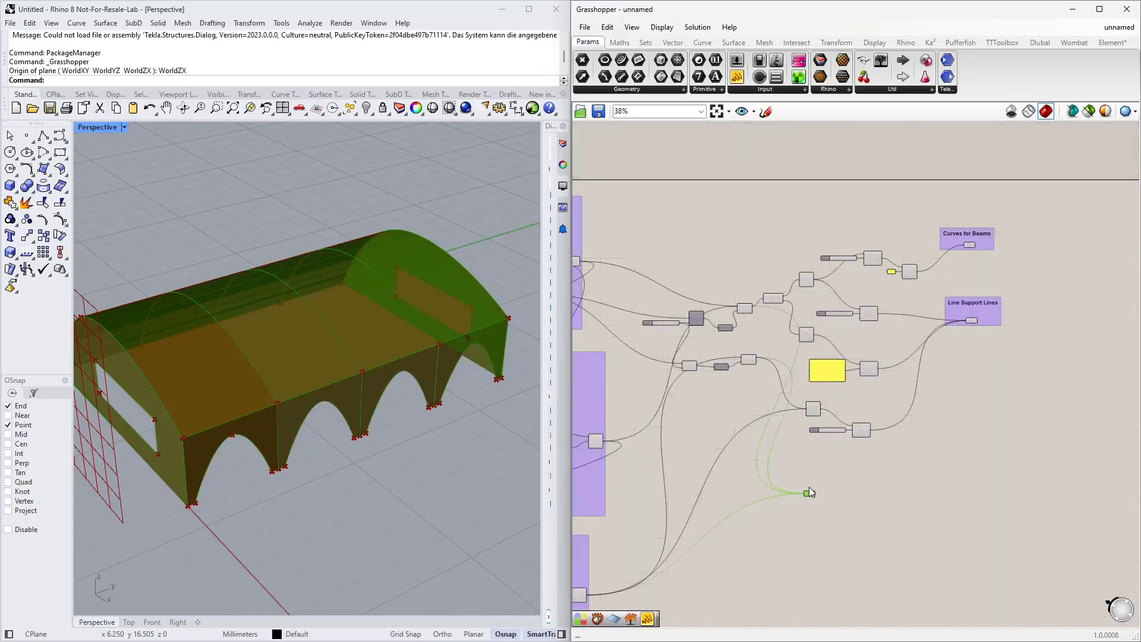
right_drag(808, 487, 907, 445)
scroll(933, 339, up, 3)
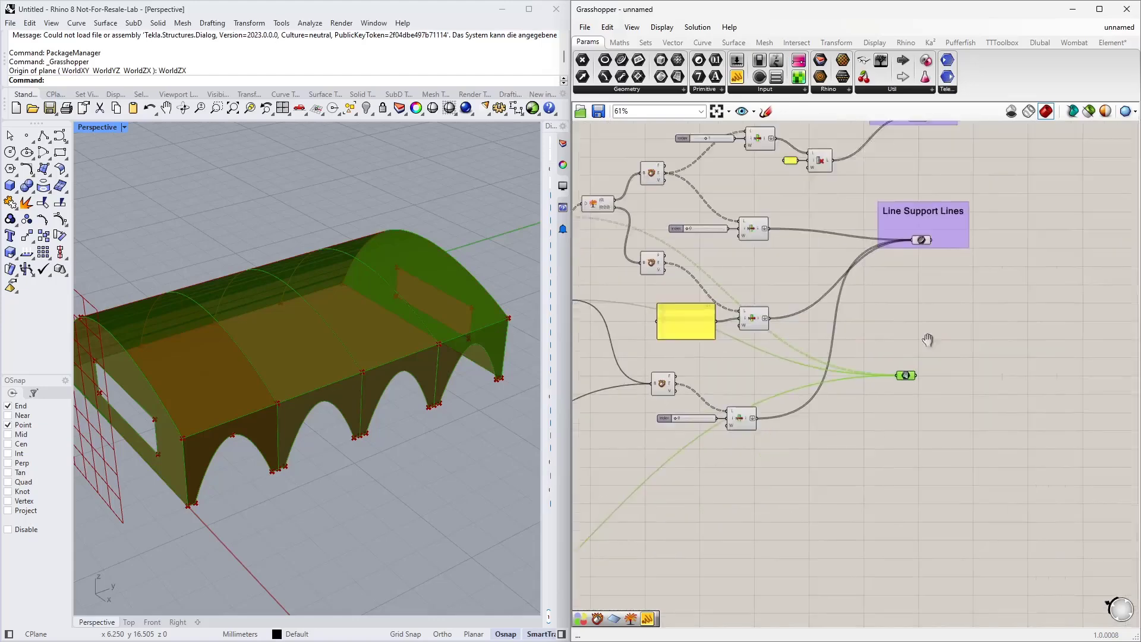
drag(806, 525, 842, 505)
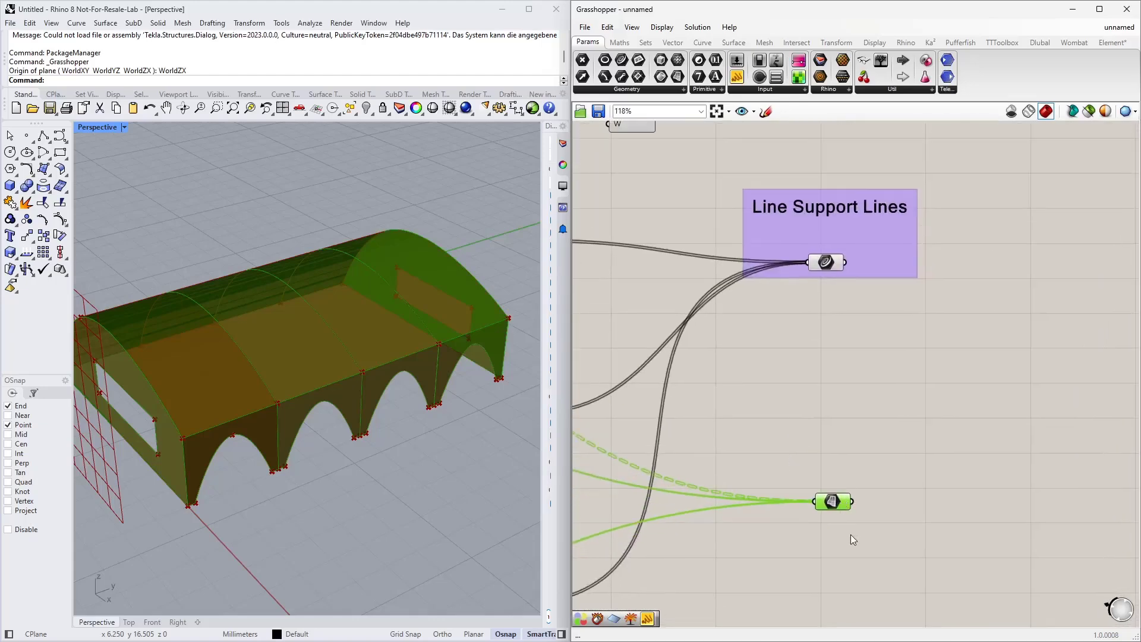
Step: Add a scribble above the Surface parameter reading "CLT Surfaces"
click(816, 445)
right_click(790, 459)
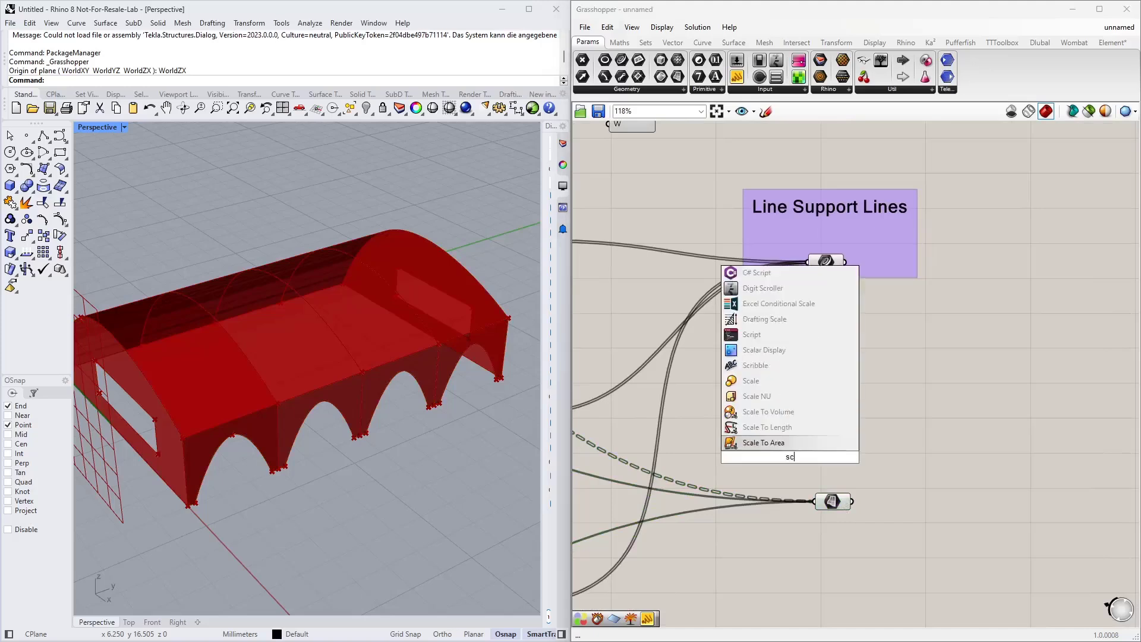
click(794, 461)
double_click(794, 462)
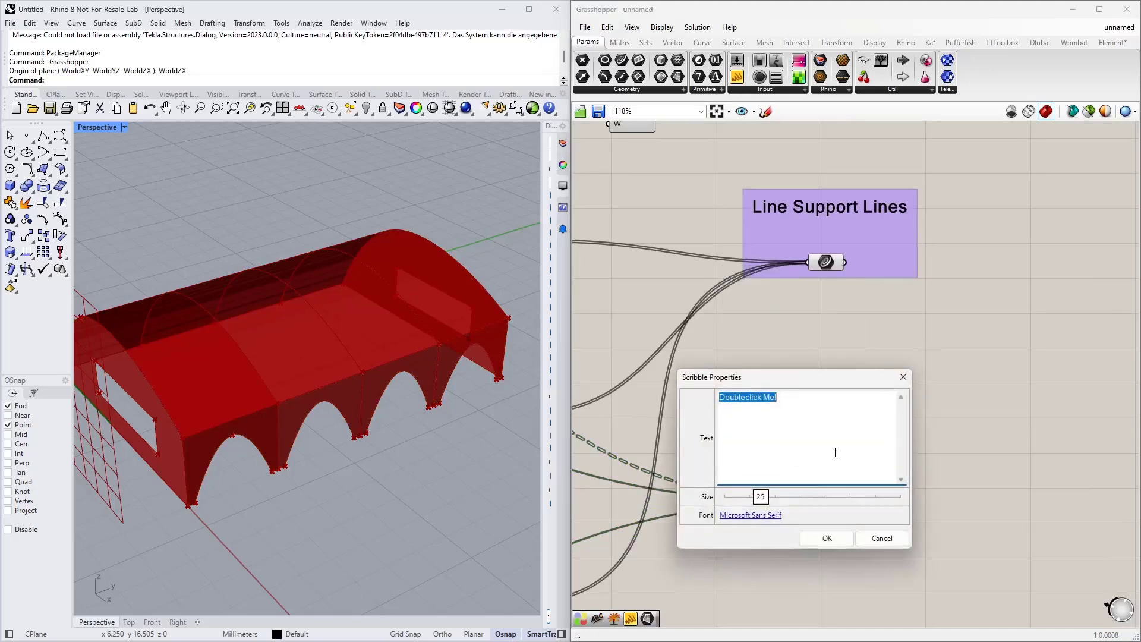
text(CLT Surfaces)
click(846, 539)
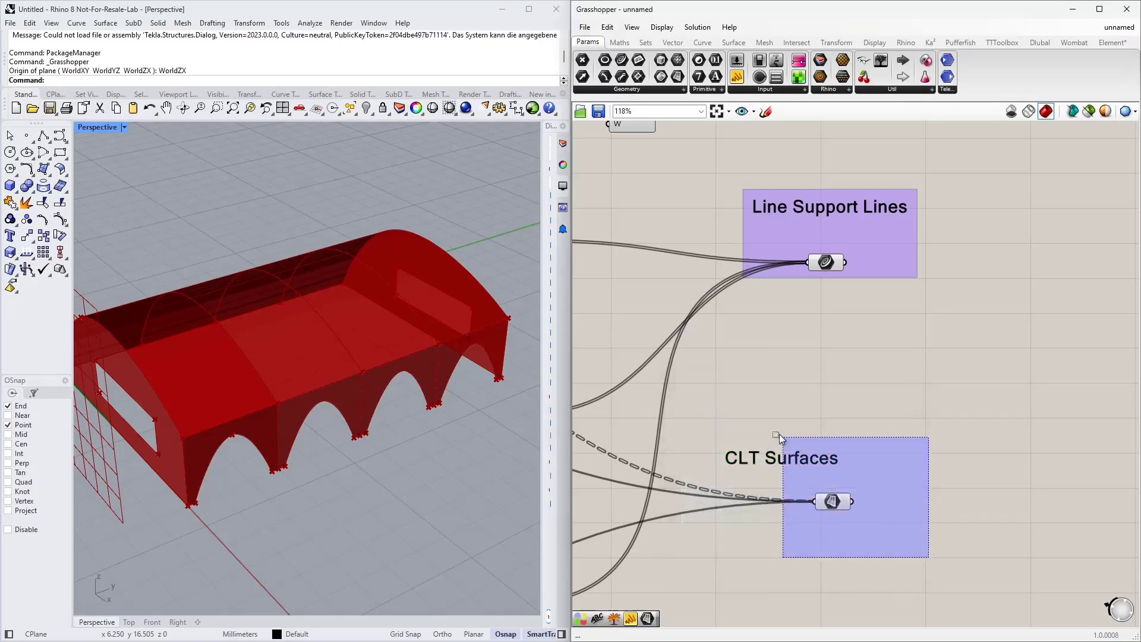
Step: Group the CLT Surfaces scribble together with the Surface parameter
click(812, 466)
right_click(841, 487)
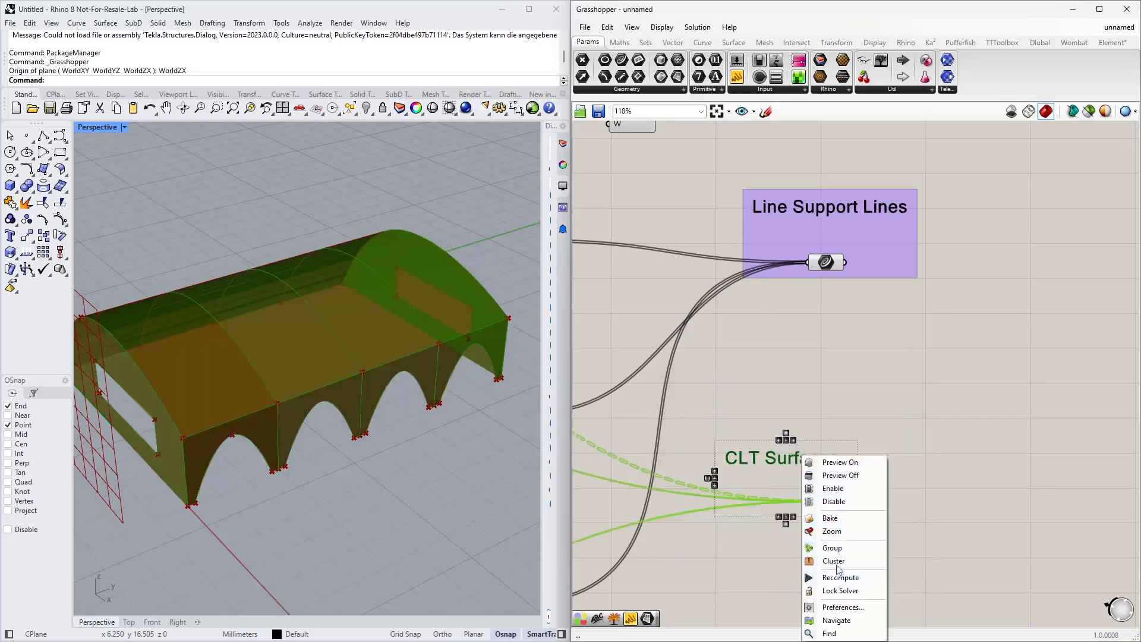
click(839, 536)
drag(805, 460, 859, 450)
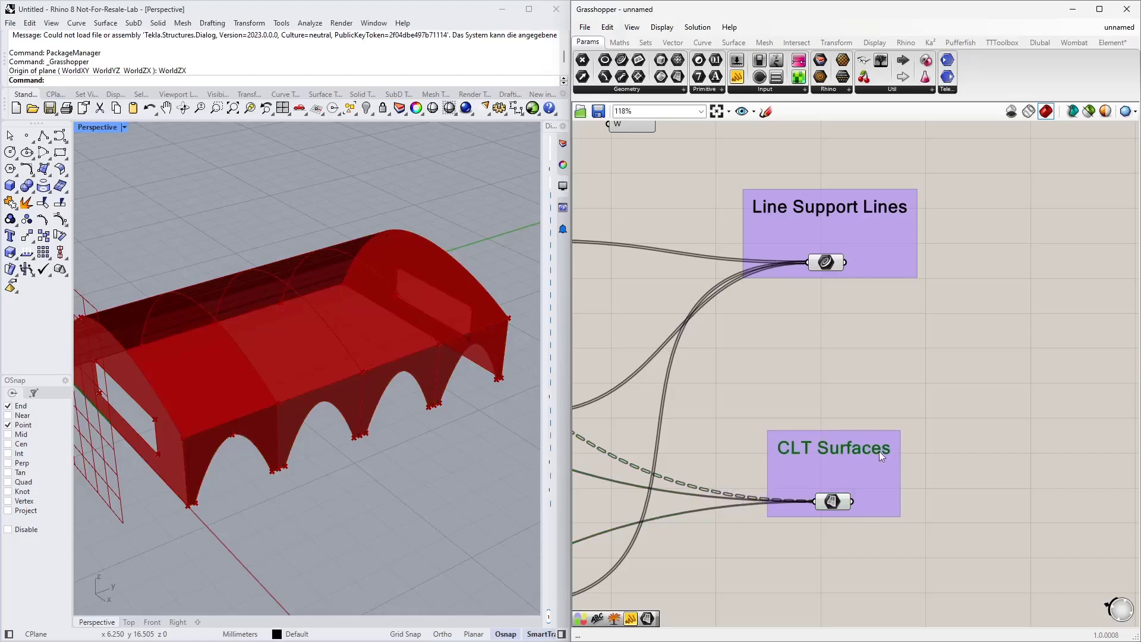
Step: Open the Dlubal component tab and maximize the Grasshopper window
click(907, 382)
scroll(852, 436, down, 5)
scroll(837, 462, down, 2)
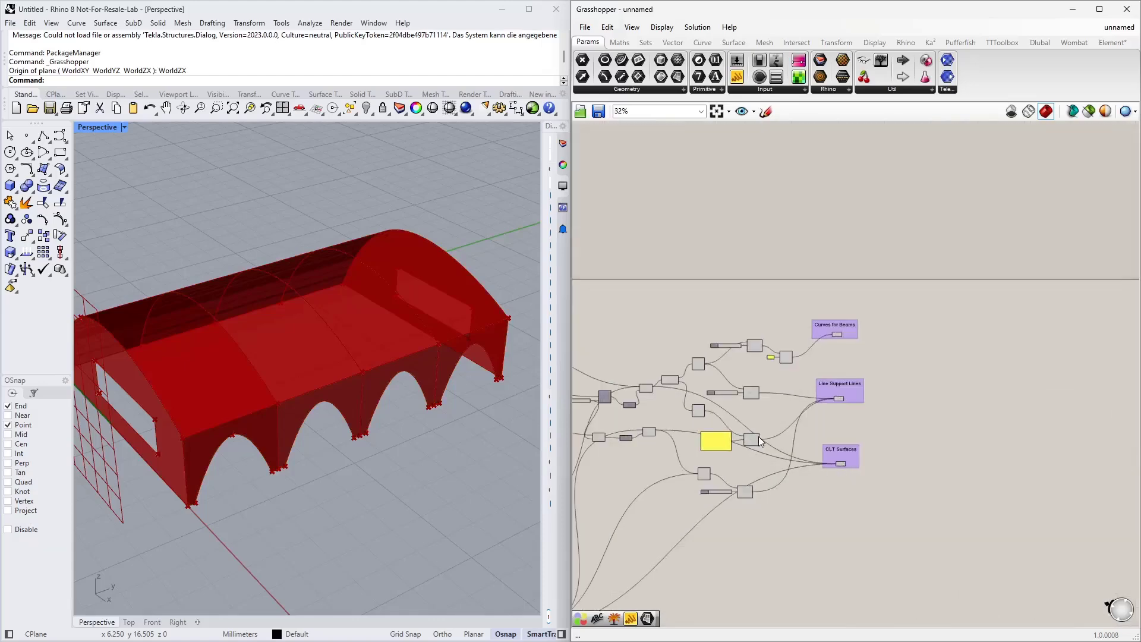
right_drag(734, 538, 736, 500)
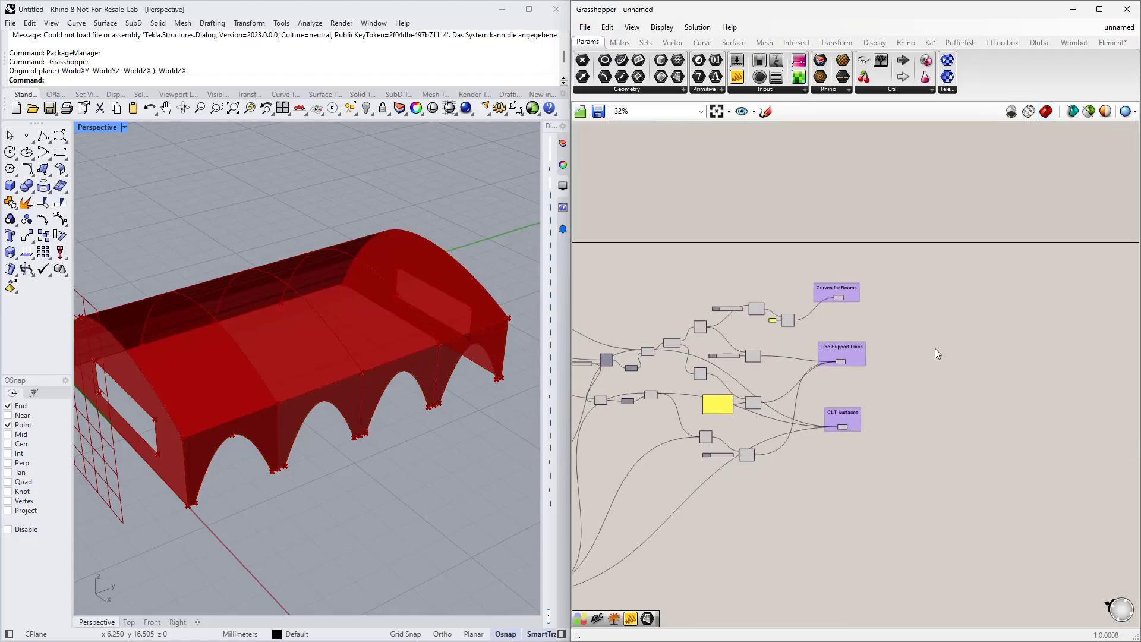
right_drag(936, 348, 862, 356)
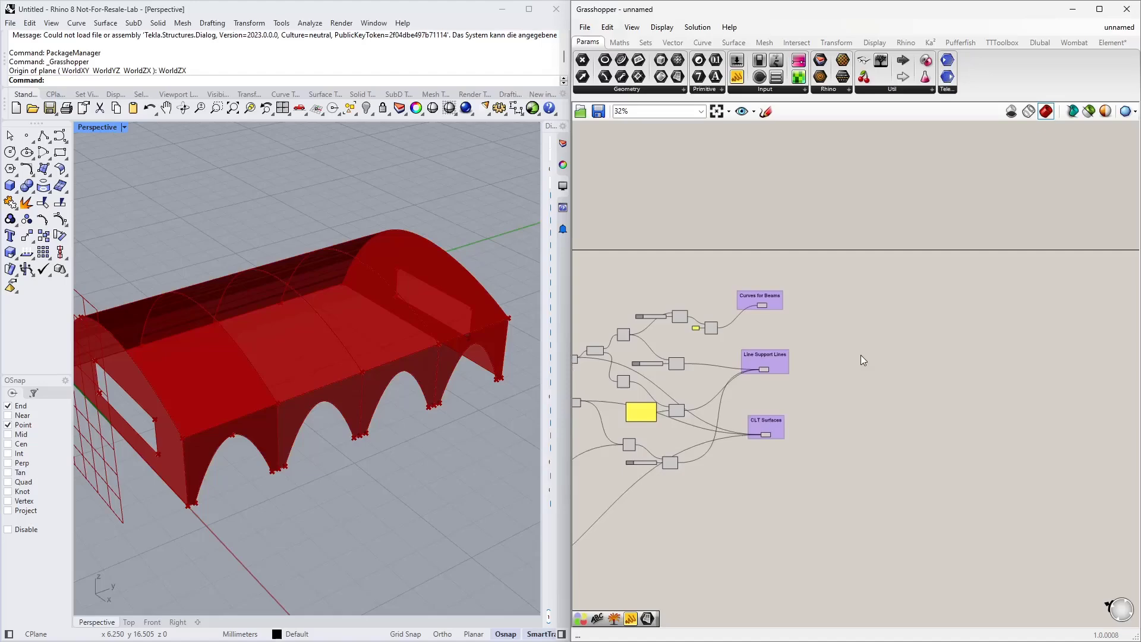
click(1040, 42)
click(1100, 12)
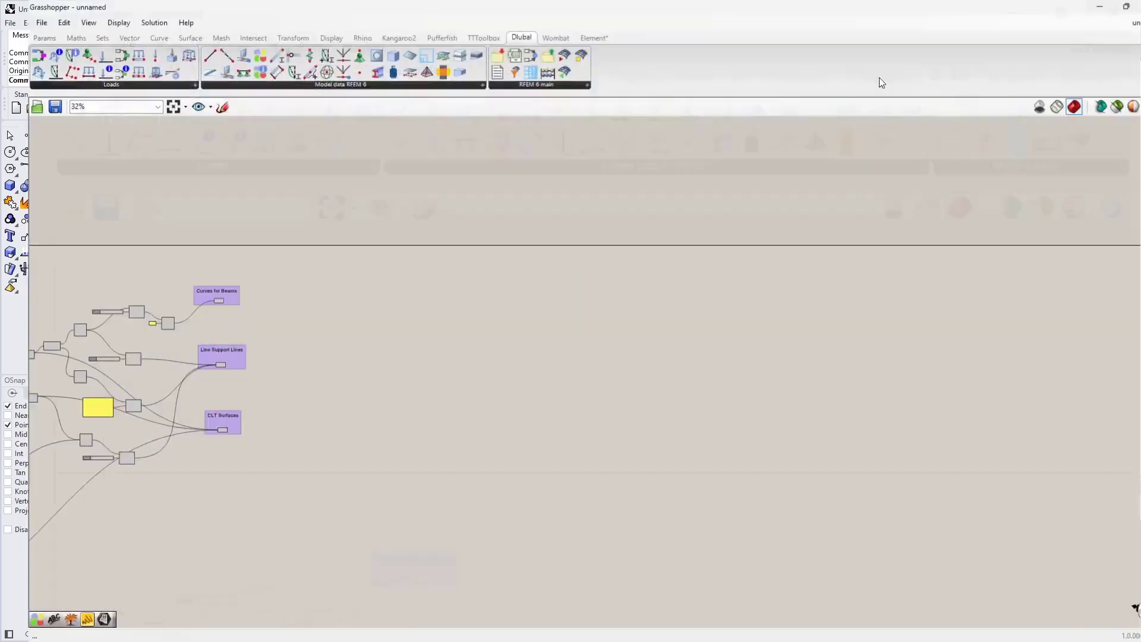
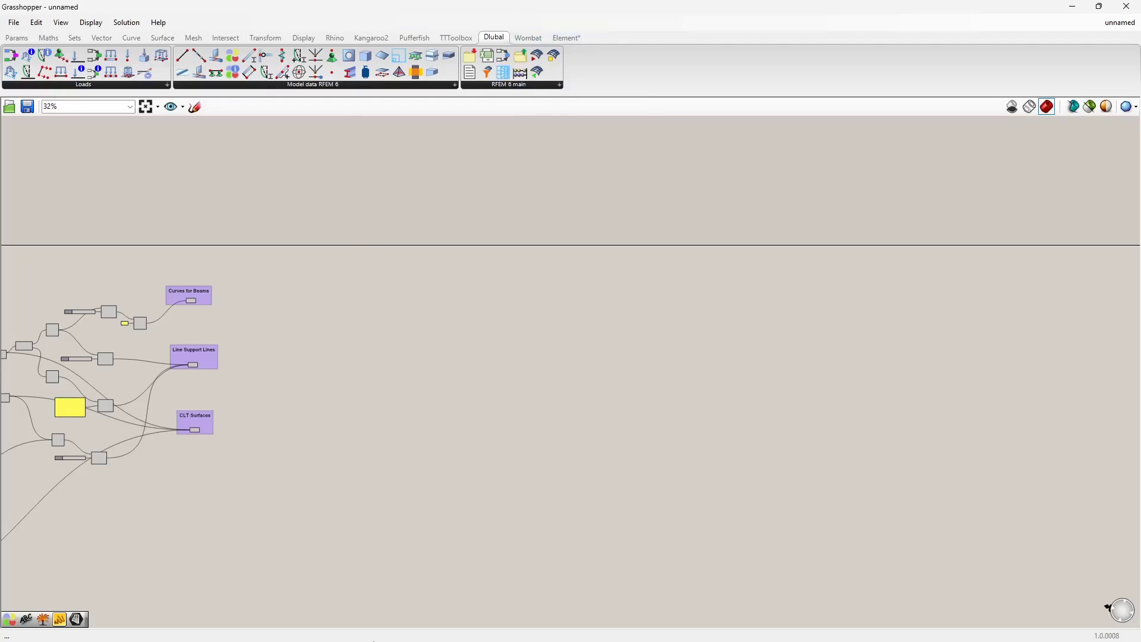
Step: Inspect the materials, sections, thicknesses and members in the RFEM model's navigator
mouse_move(385, 617)
key(alt+Tab)
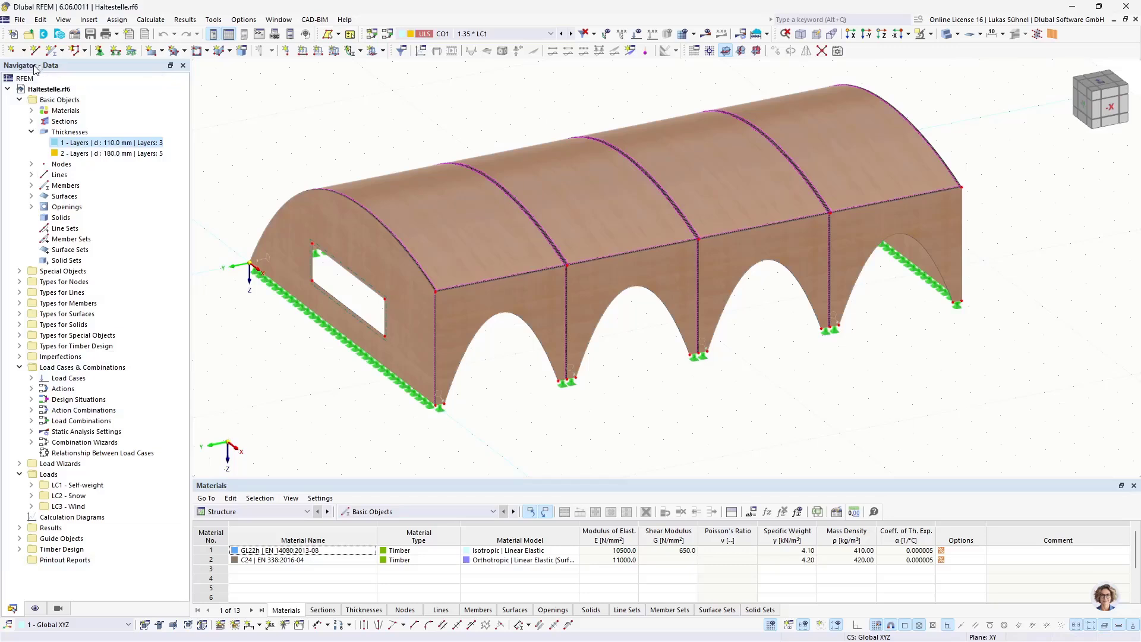
click(48, 101)
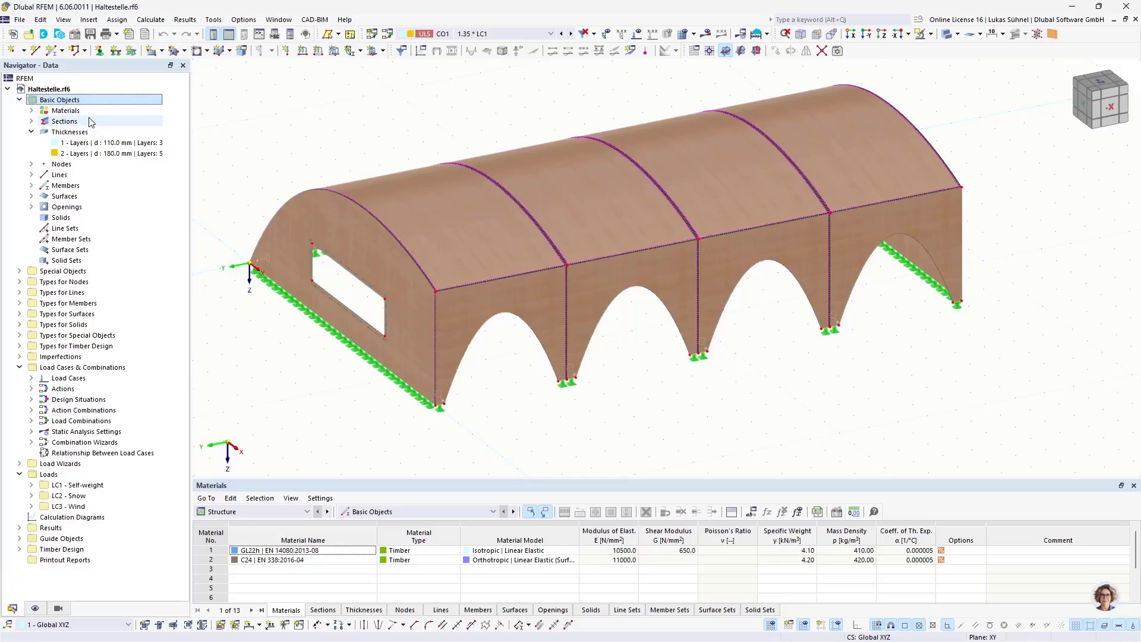
click(66, 111)
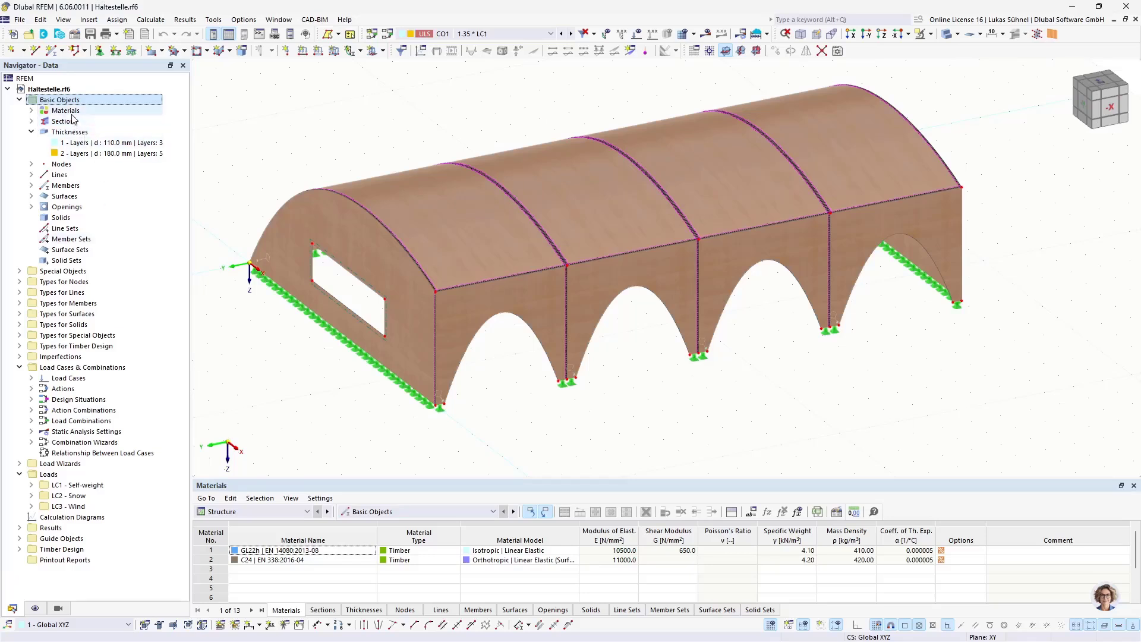
click(65, 121)
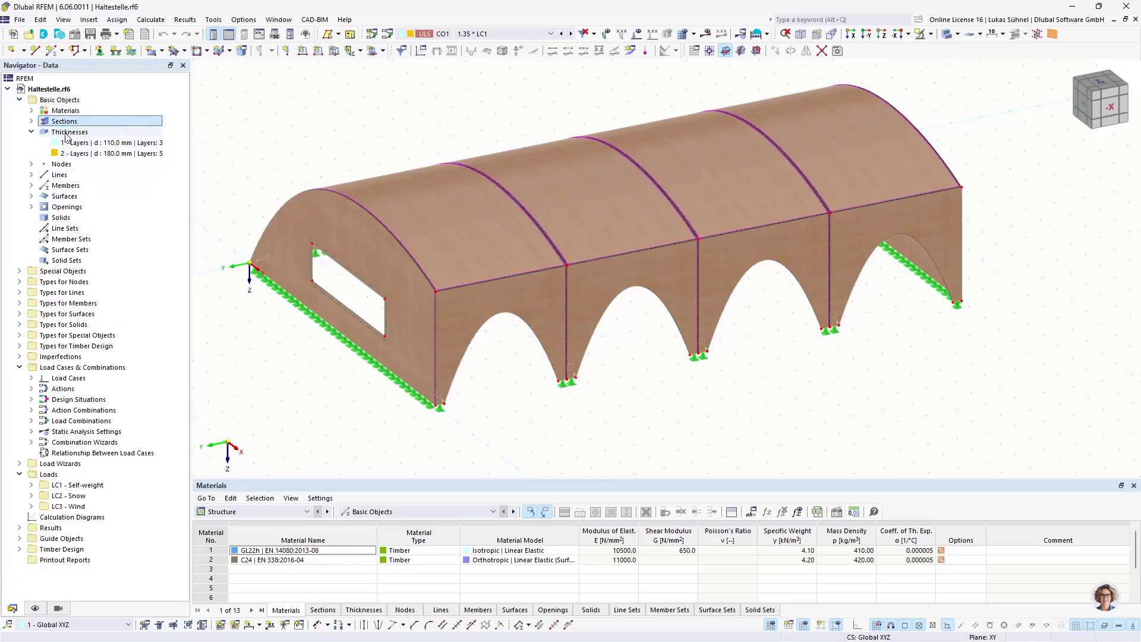
click(69, 132)
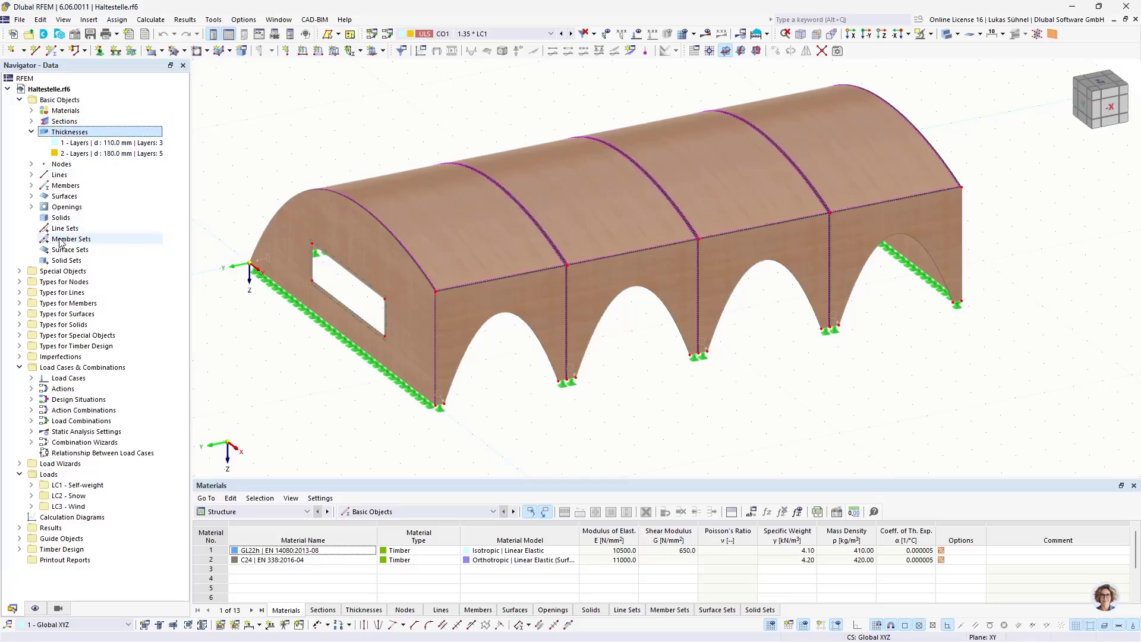
click(65, 186)
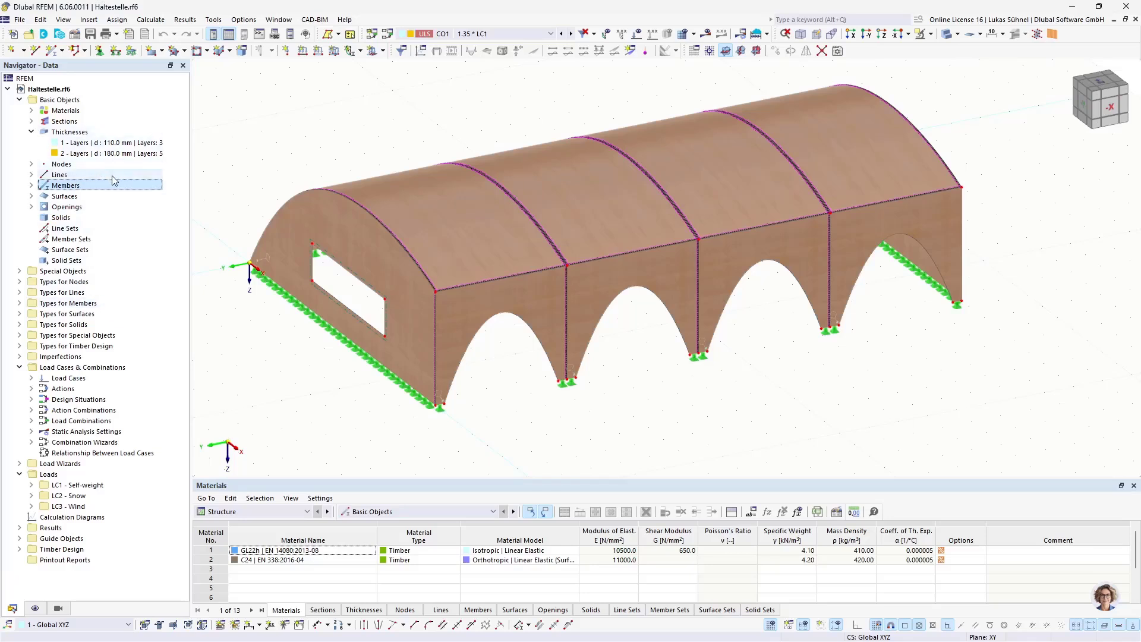
click(65, 110)
click(66, 122)
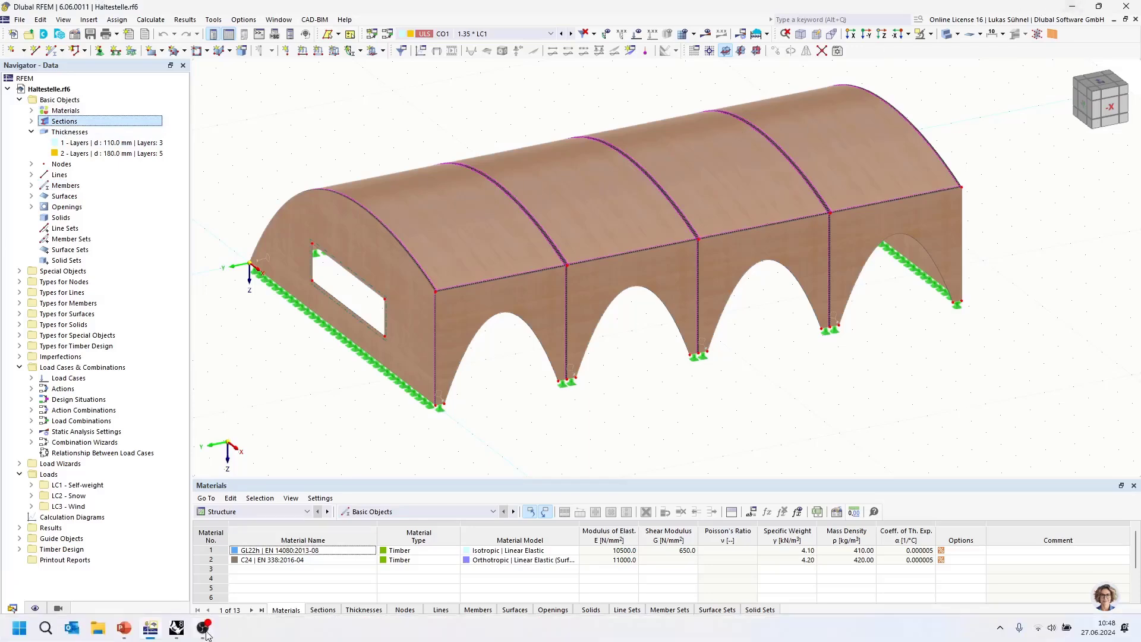
Step: Place a Dlubal Material component on the Grasshopper canvas above the Curves for Beams group
mouse_move(208, 635)
click(202, 568)
scroll(274, 330, up, 5)
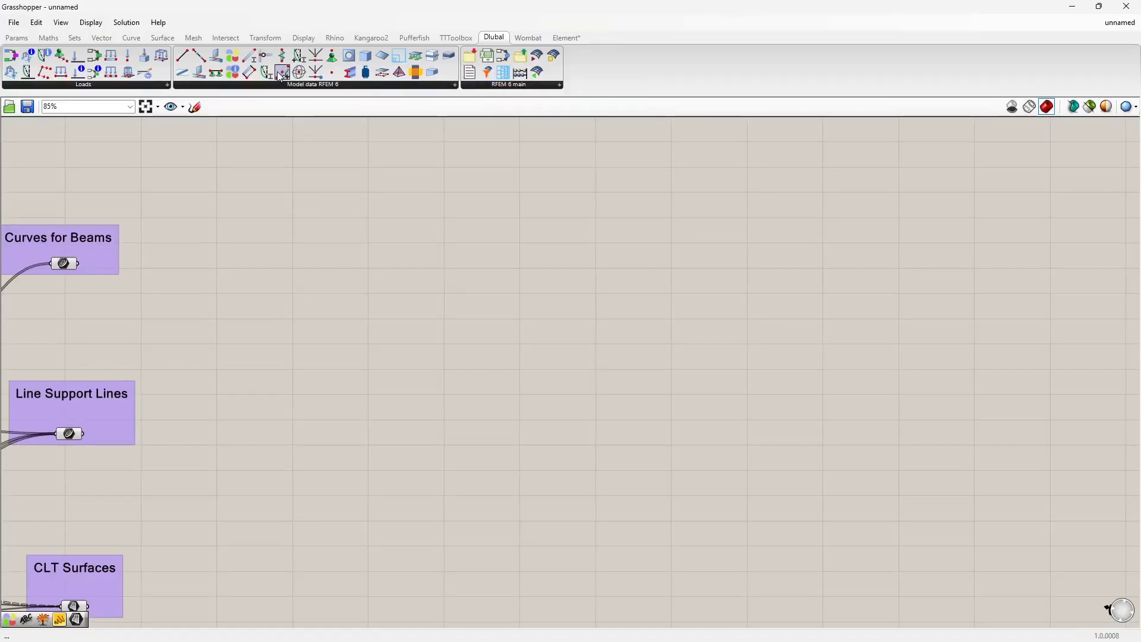
drag(233, 58, 459, 238)
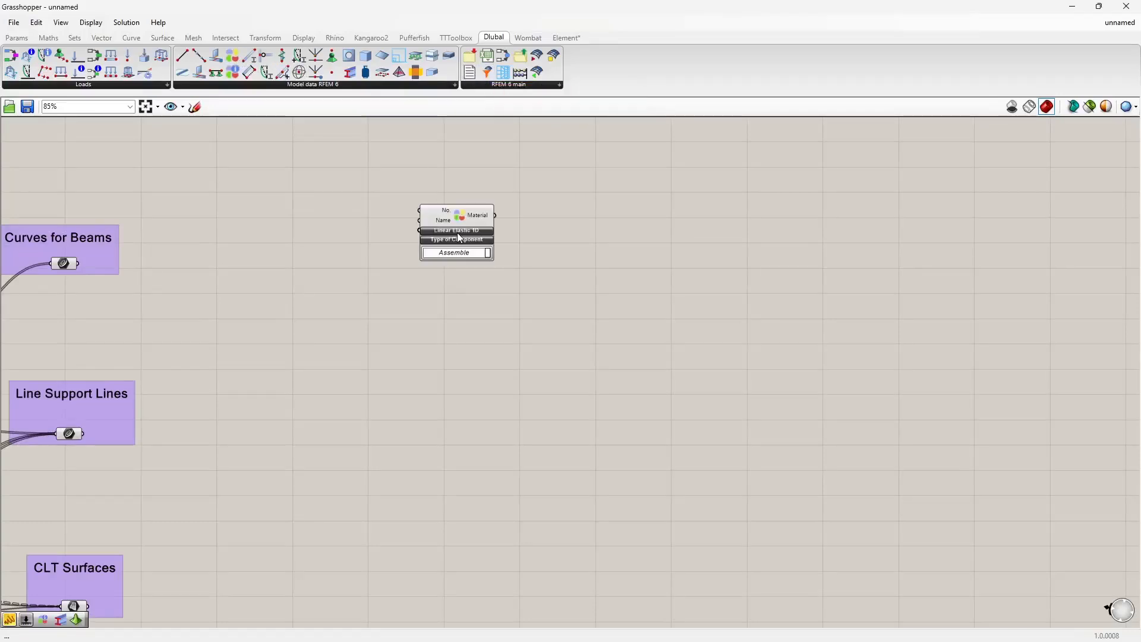
right_drag(379, 227, 406, 286)
scroll(397, 267, up, 3)
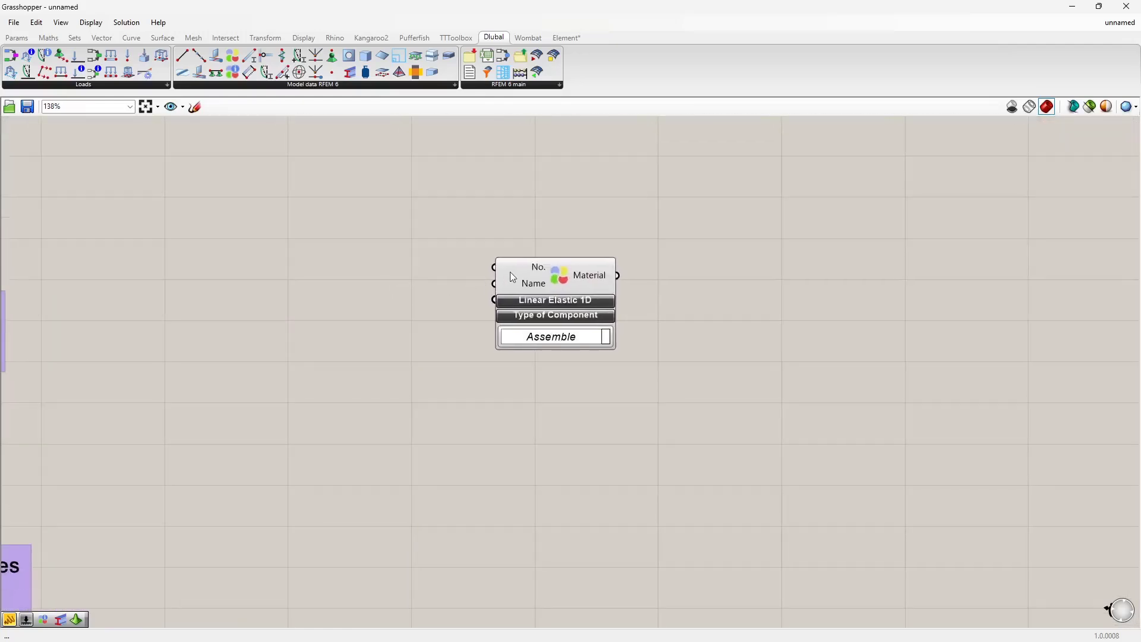
drag(513, 277, 513, 245)
right_drag(345, 203, 378, 280)
Step: Add a number slider set to 1 and connect it to the Material component's No. input
double_click(323, 277)
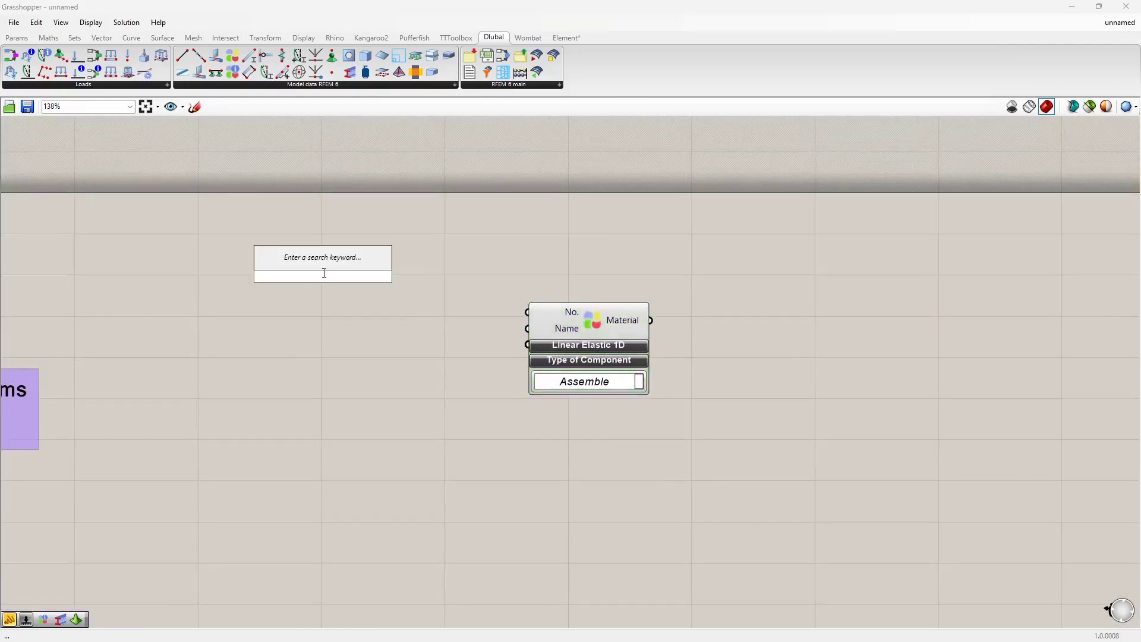
text(1)
key(Return)
drag(391, 277, 527, 312)
drag(369, 278, 424, 308)
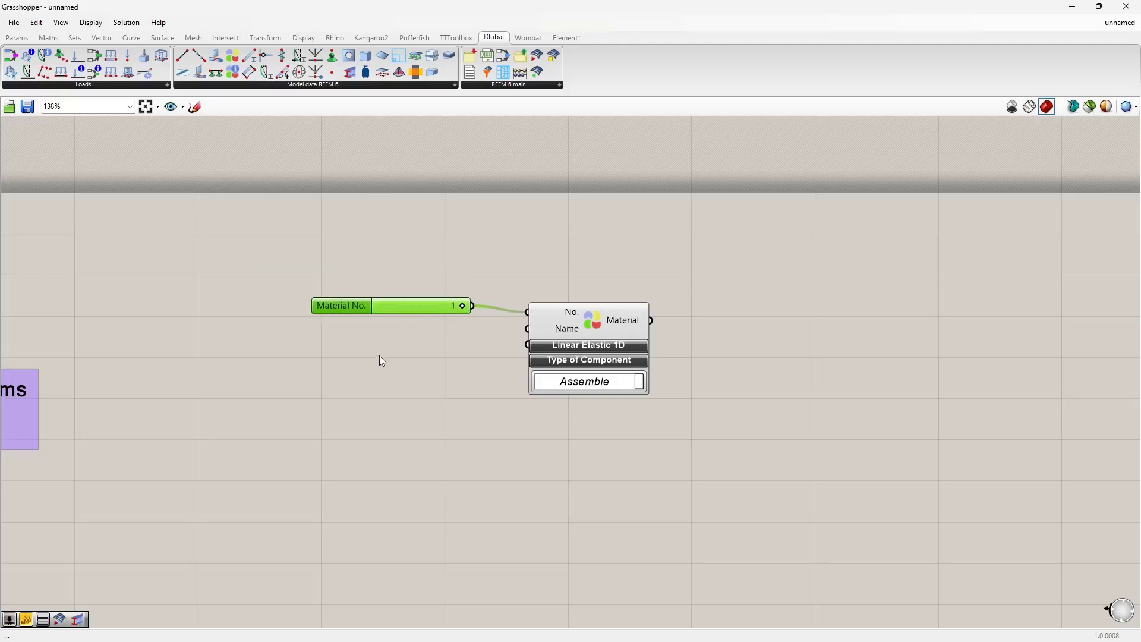
Step: Examine material 1's name in the RFEM materials table and the program options
key(alt+Tab)
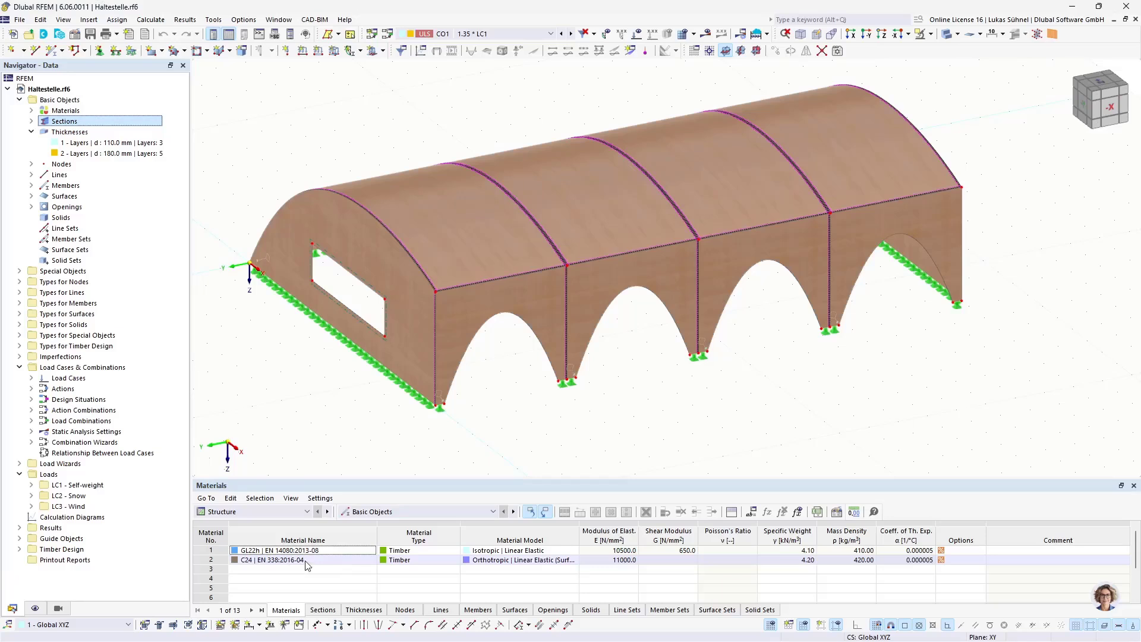
click(292, 551)
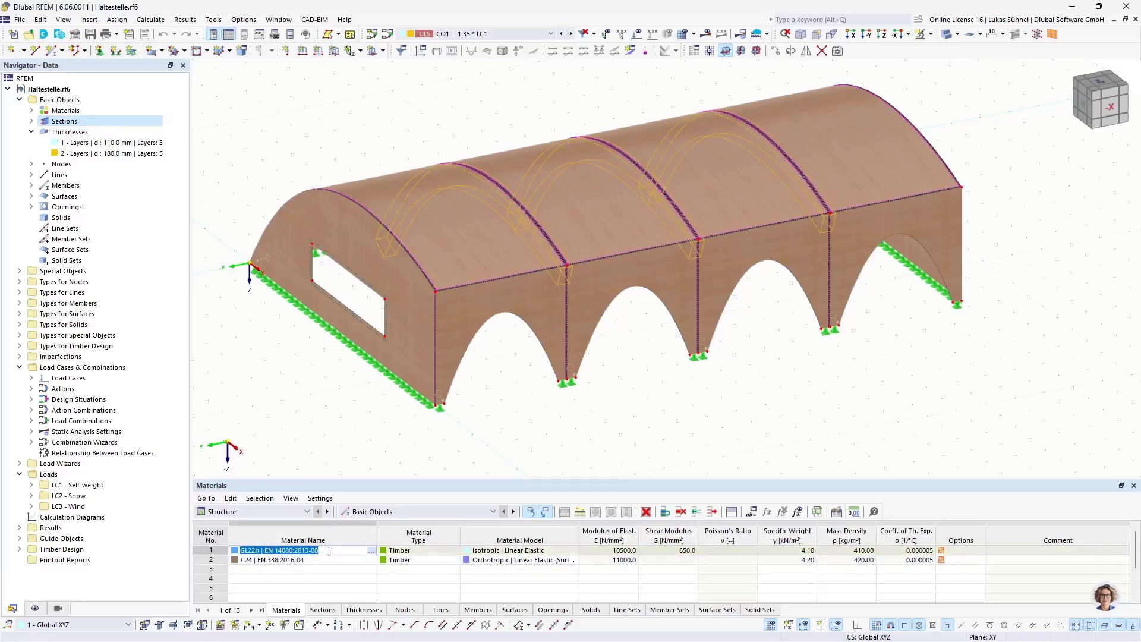
click(244, 20)
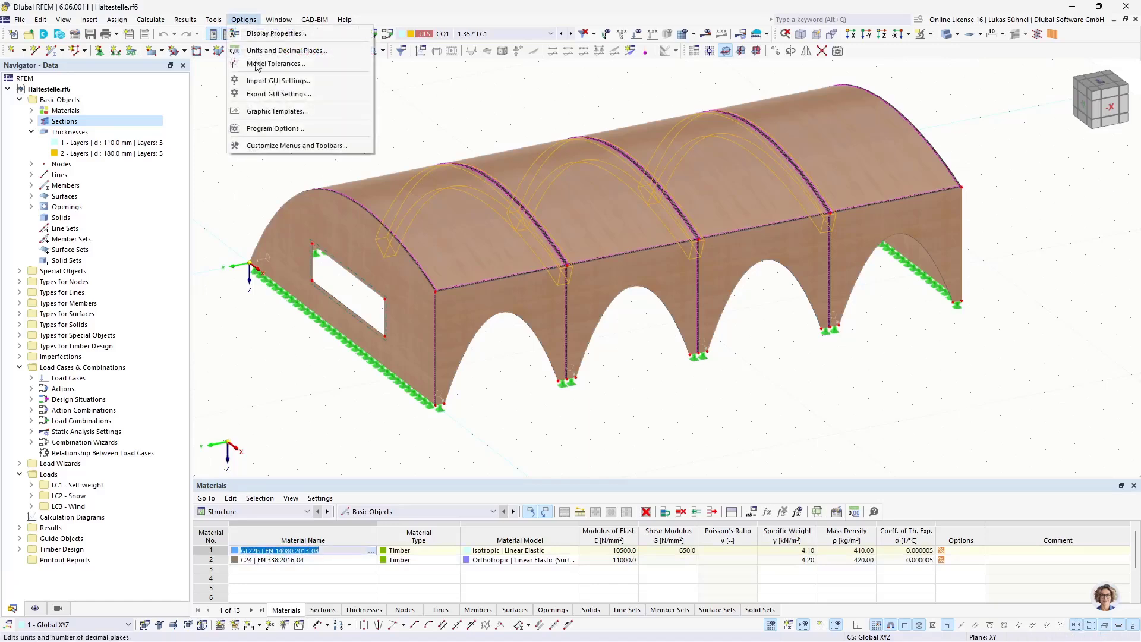
click(260, 130)
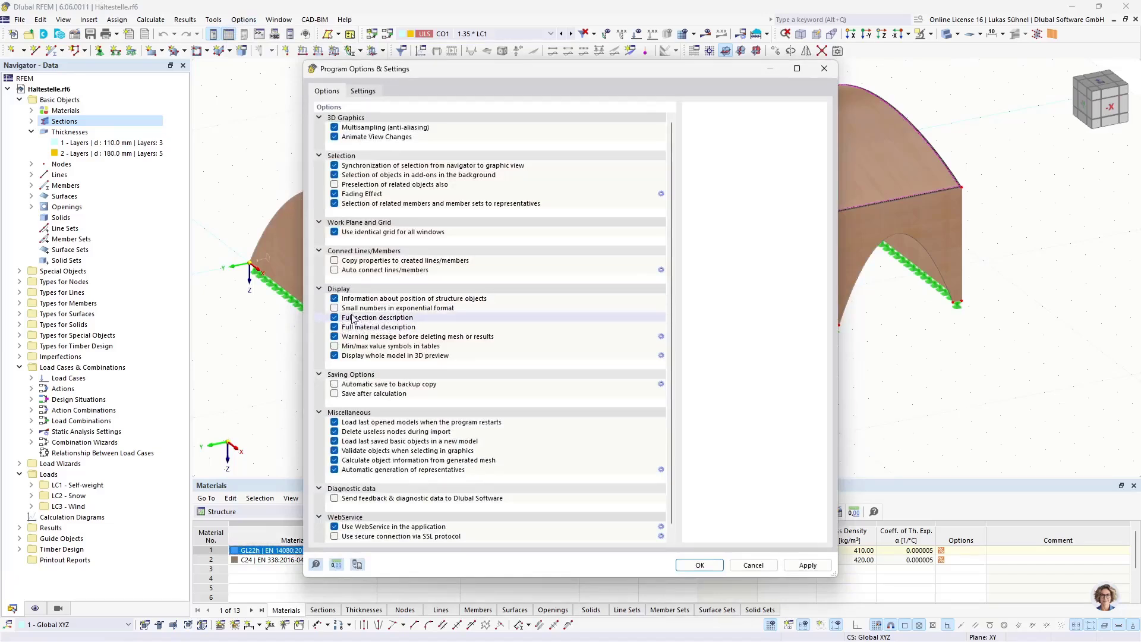
click(754, 565)
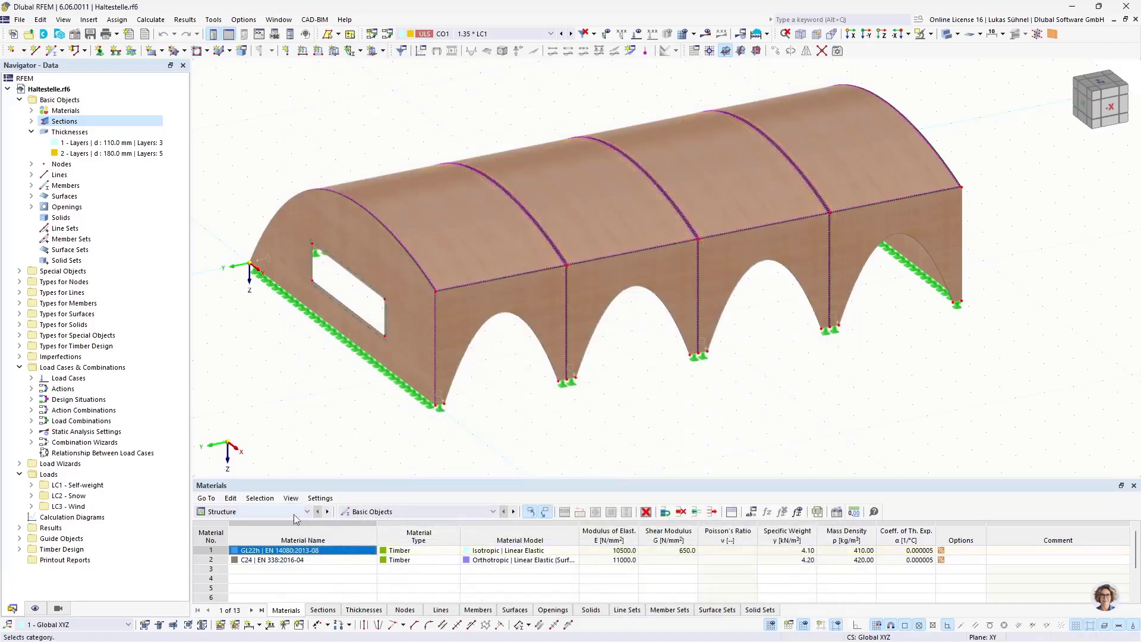
click(254, 547)
Step: Copy the GL22h | EN 14080:2013-08 value list from the BSH_Struktur_EN definition and paste it beside the Material component
key(alt+Tab)
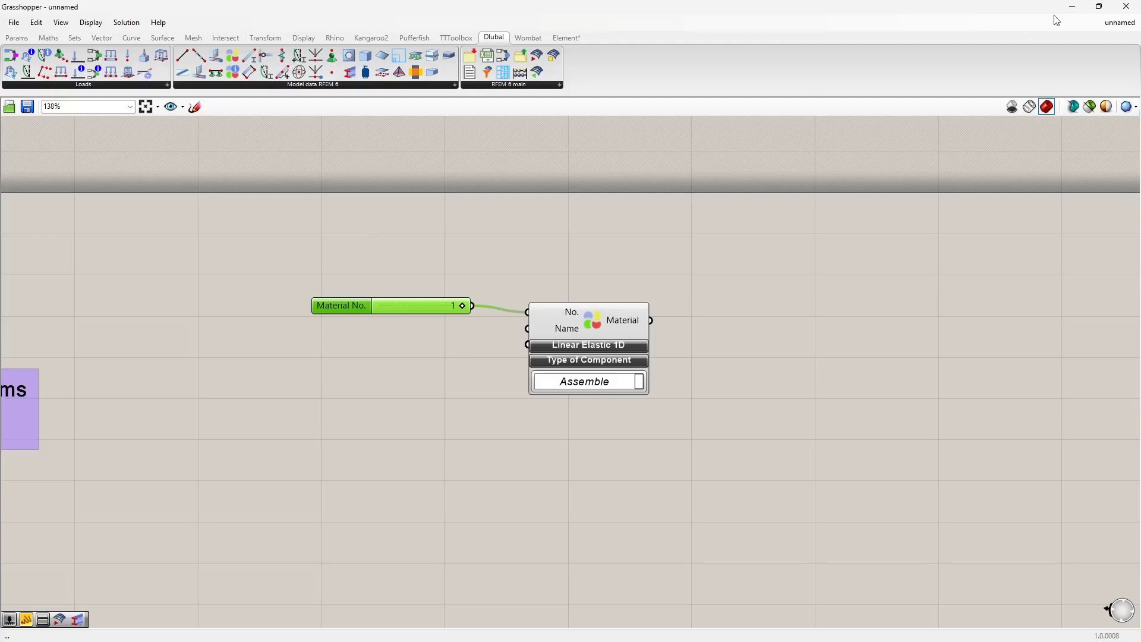
click(1118, 22)
click(1060, 119)
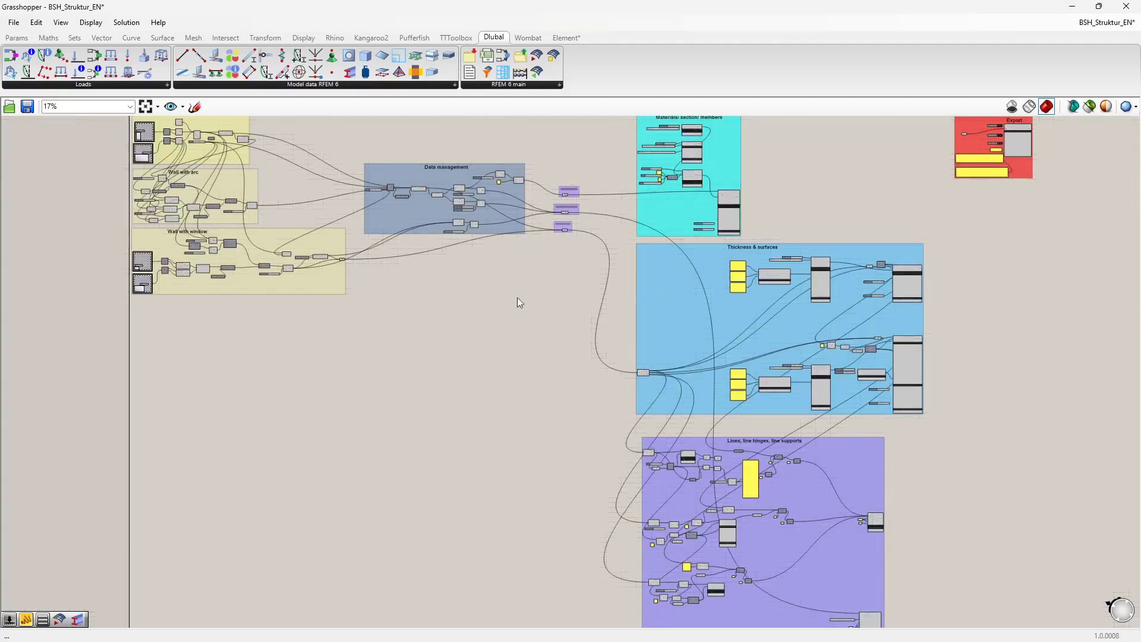
scroll(517, 303, up, 10)
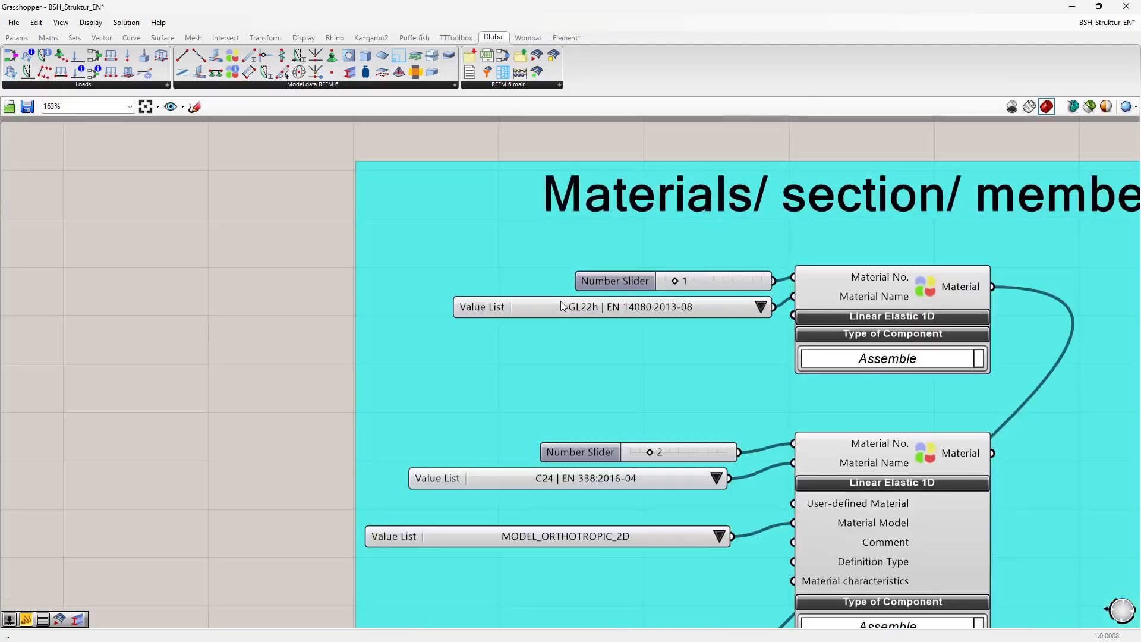
click(544, 312)
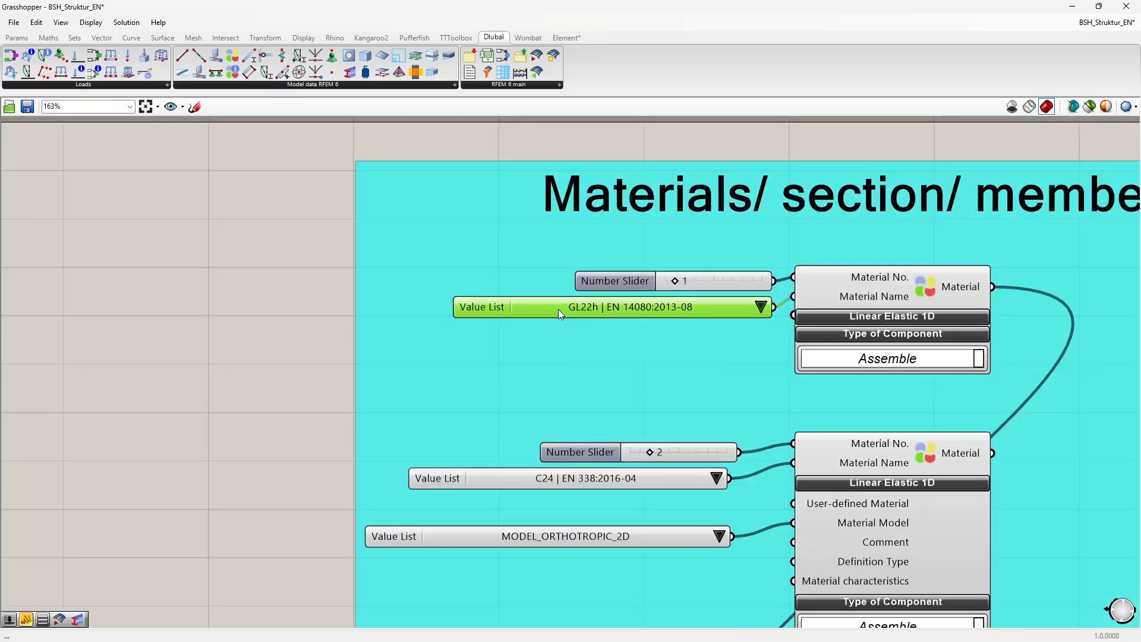
click(1076, 24)
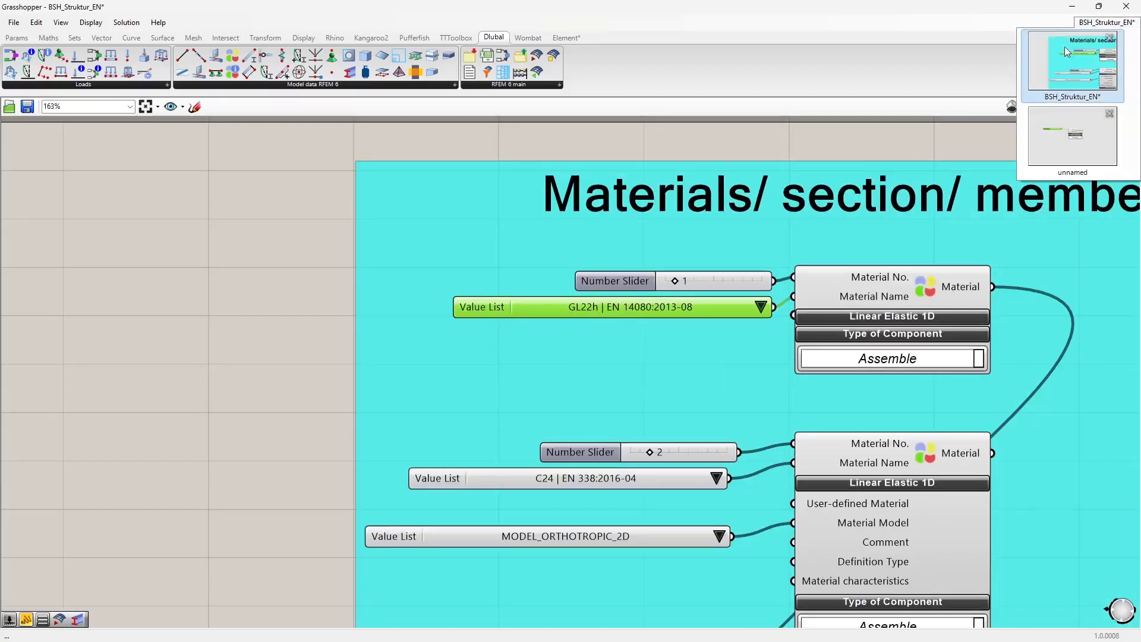
click(1069, 62)
click(1102, 24)
click(1063, 138)
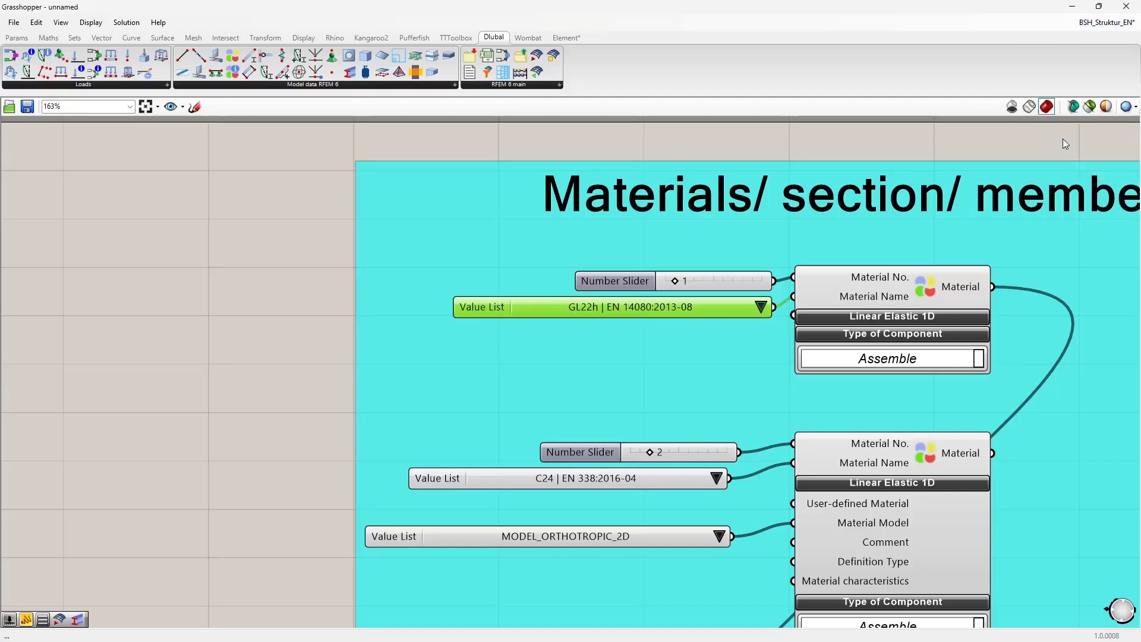
right_drag(419, 389, 443, 368)
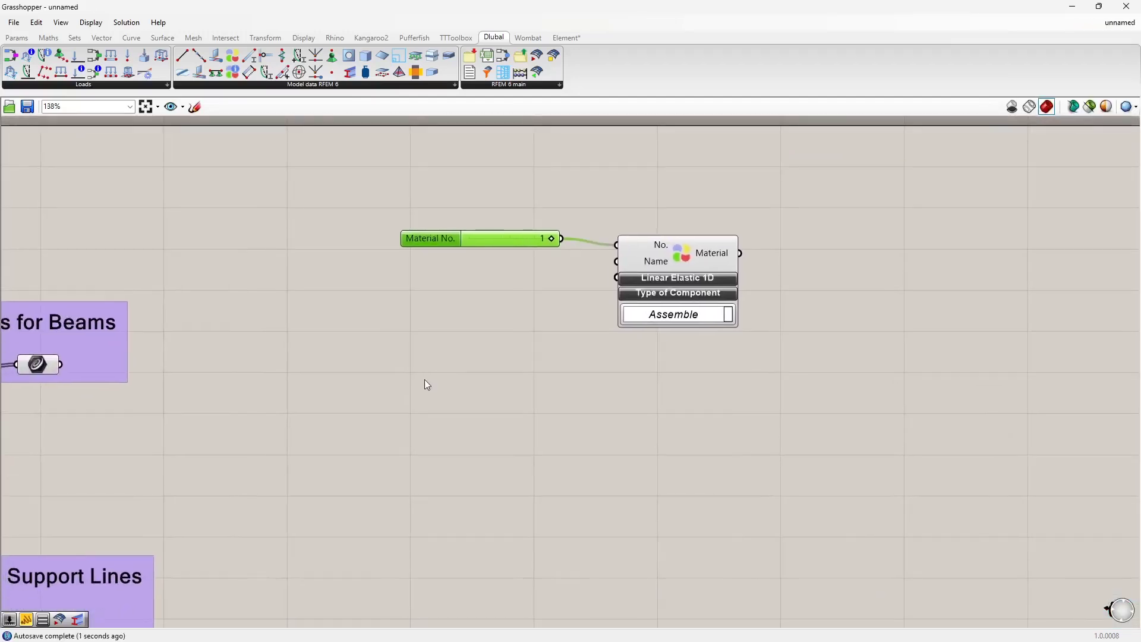
right_click(401, 341)
click(380, 334)
scroll(381, 336, down, 4)
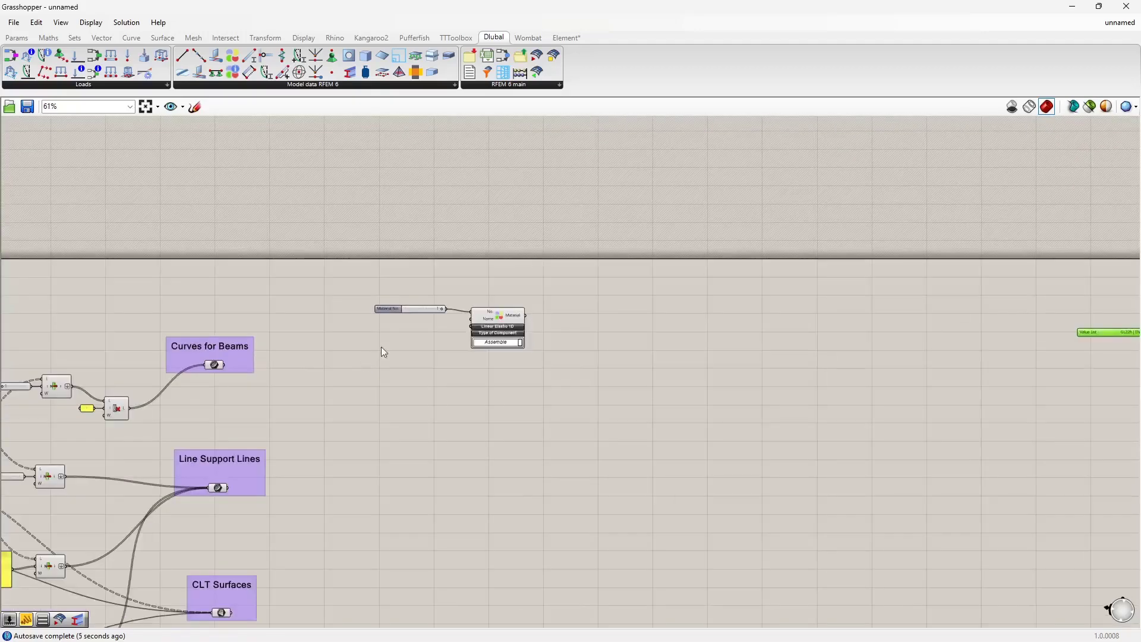
scroll(892, 317, up, 2)
drag(851, 345, 99, 350)
scroll(232, 366, up, 3)
right_drag(290, 391, 340, 328)
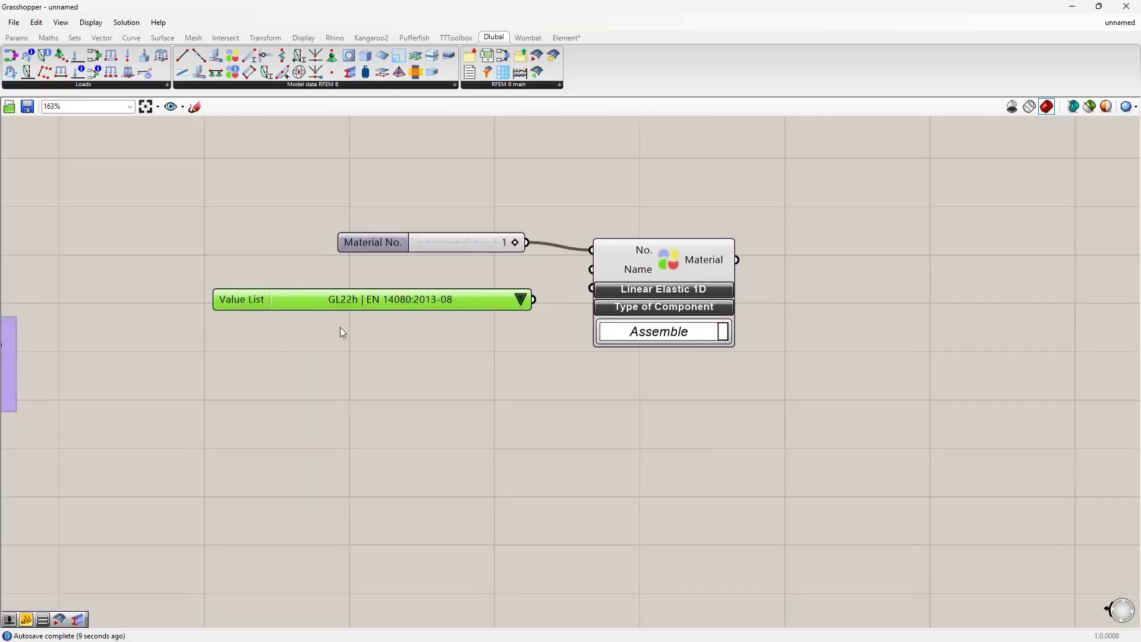
click(336, 372)
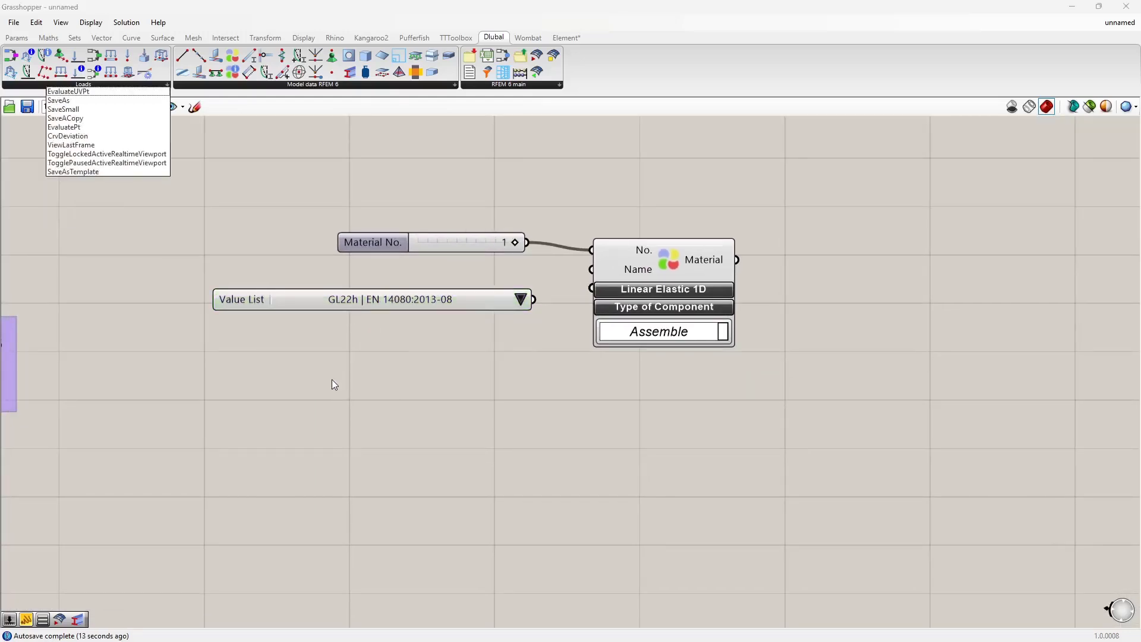
double_click(328, 384)
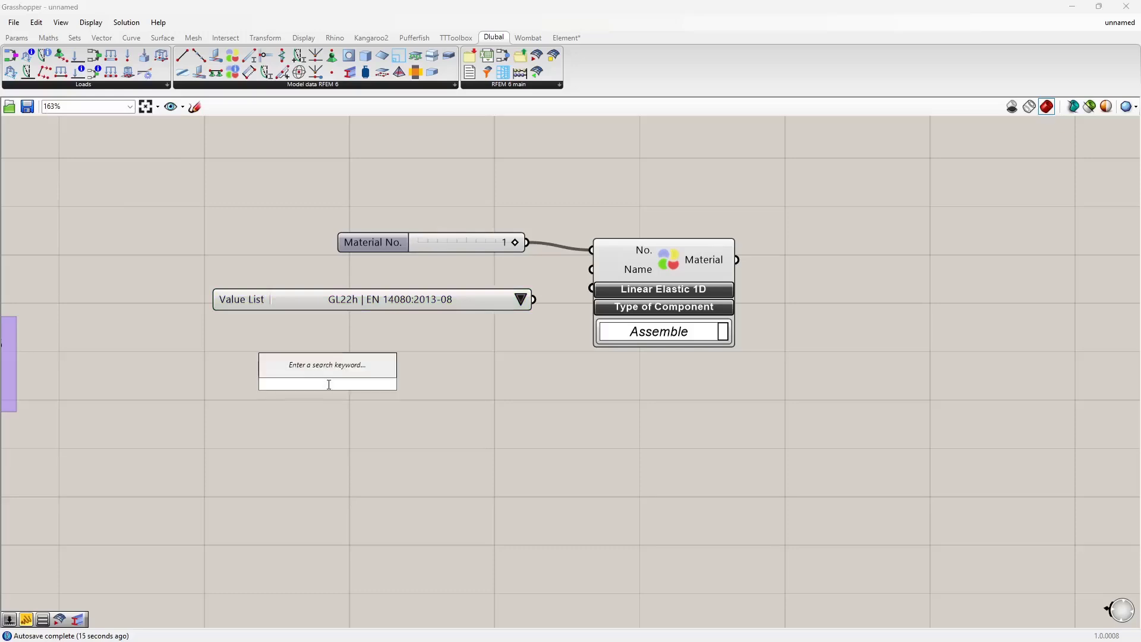
text(val)
click(305, 372)
right_click(326, 387)
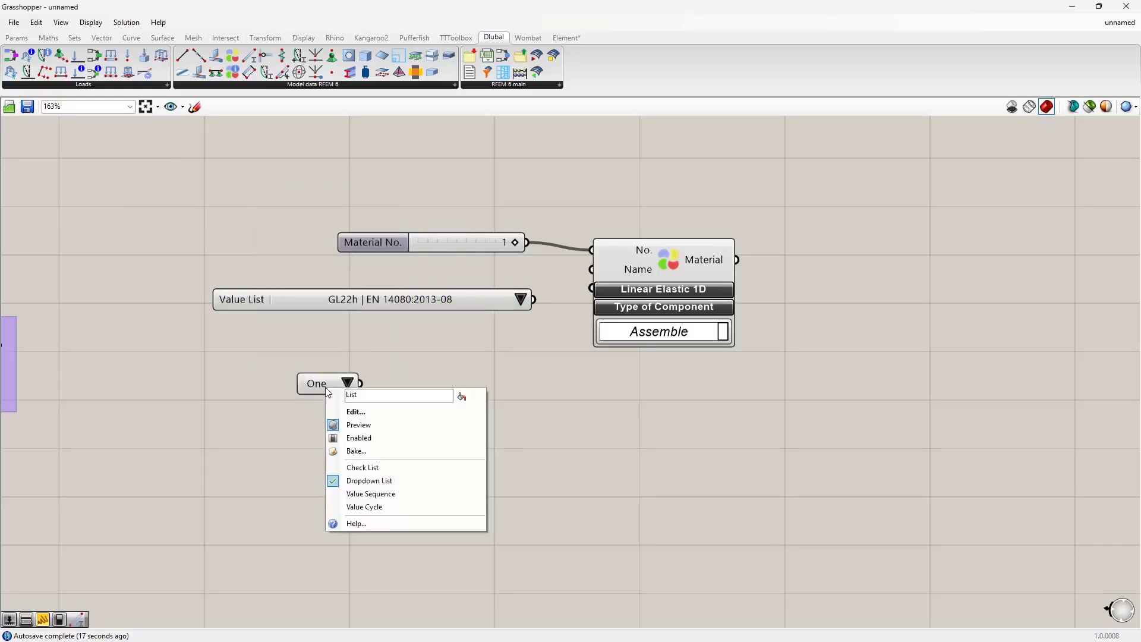
click(356, 411)
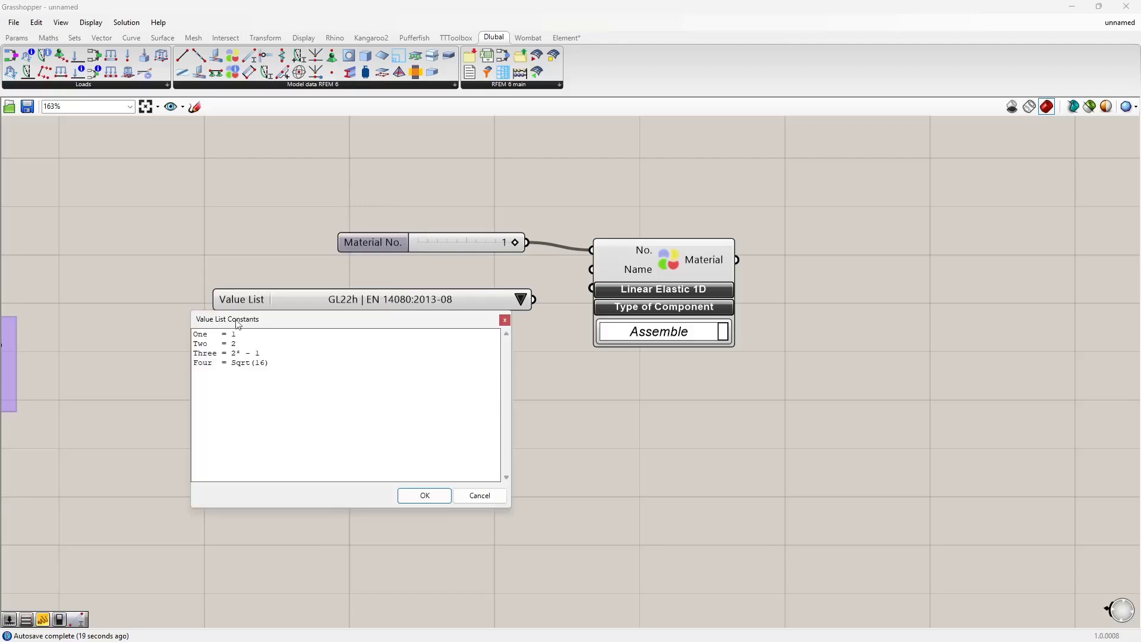
click(480, 496)
click(315, 379)
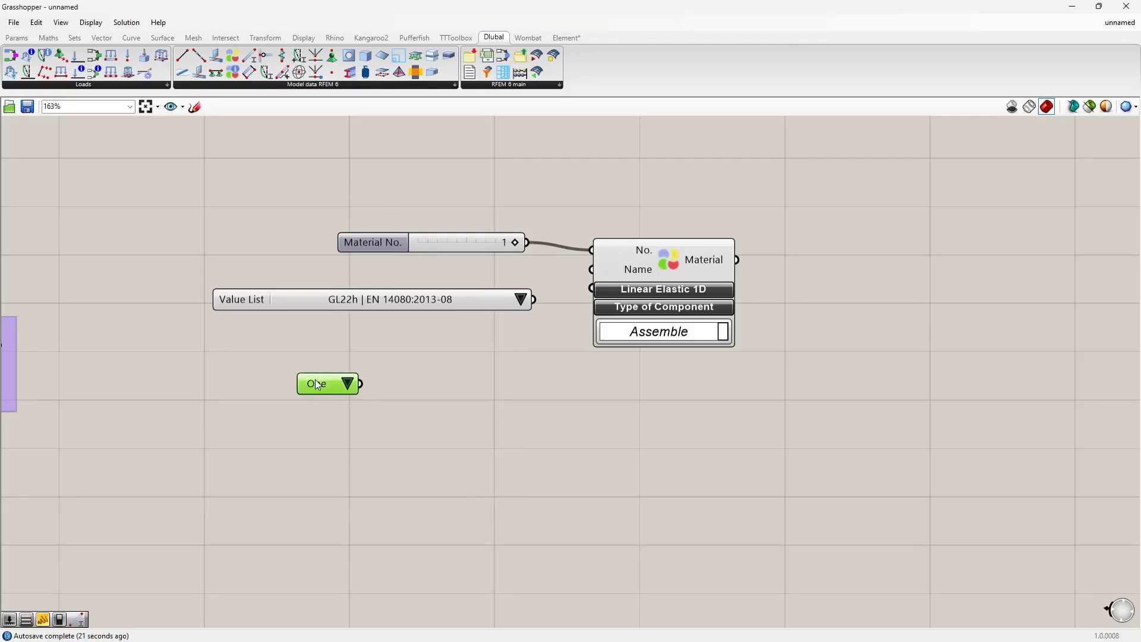
key(Delete)
Step: Examine the entries of the material value list in its edit dialog without changing them
right_click(357, 301)
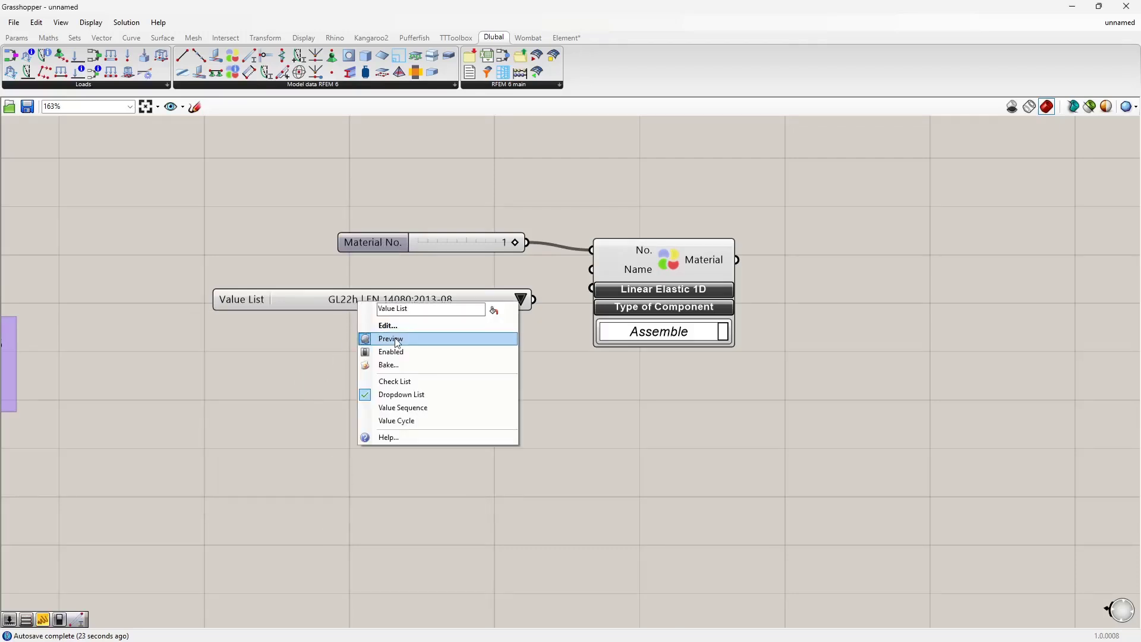
click(381, 324)
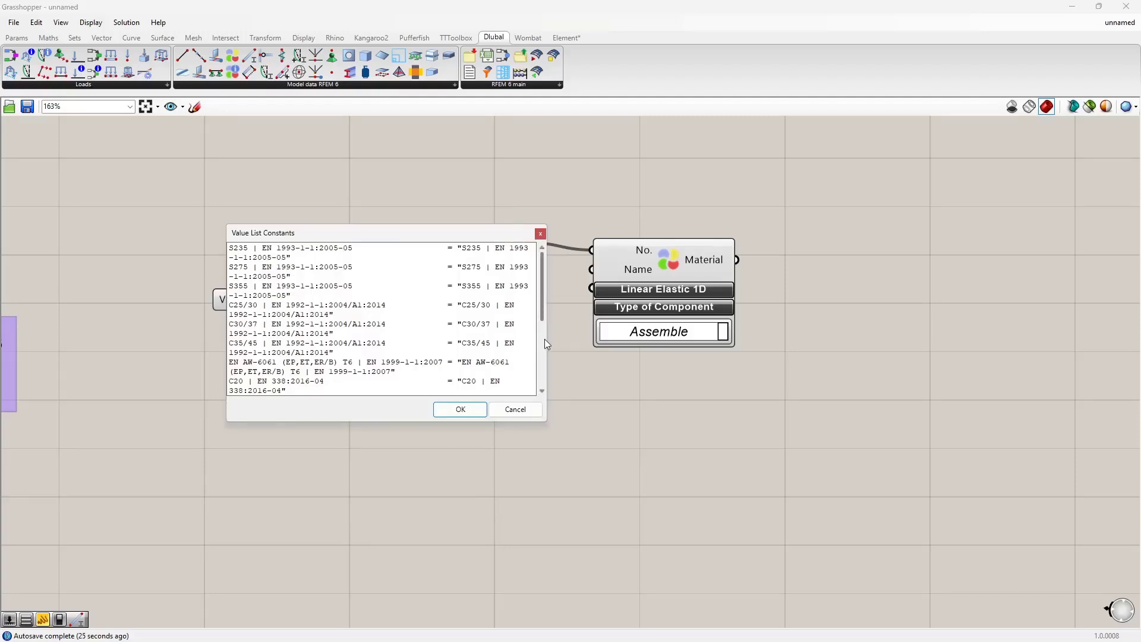
drag(547, 343, 782, 343)
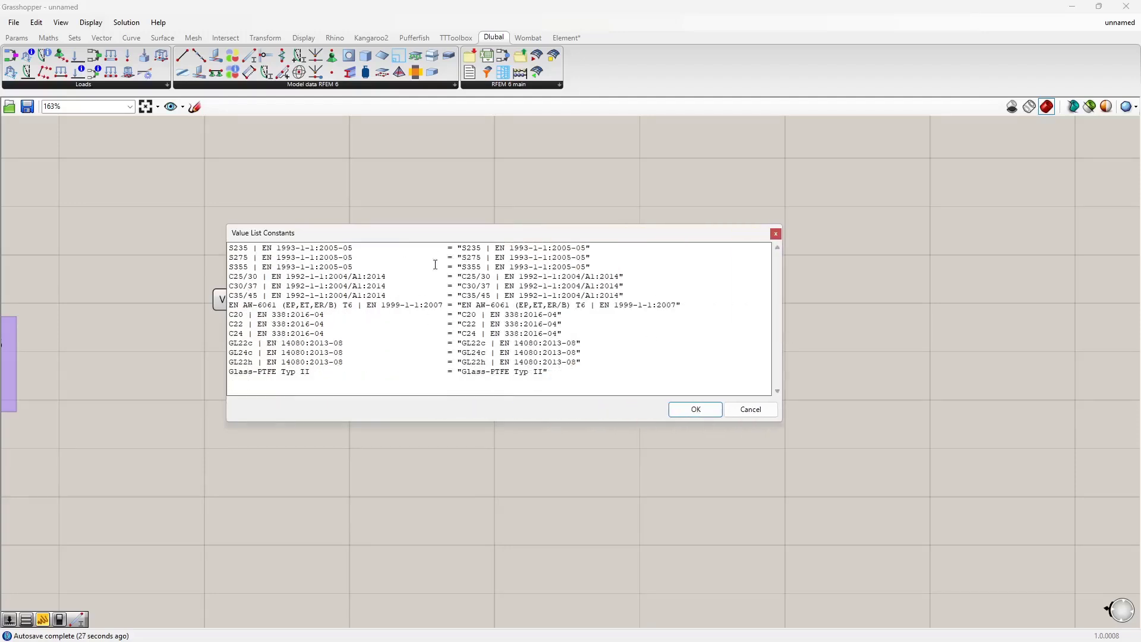
drag(376, 246, 229, 247)
drag(301, 232, 507, 259)
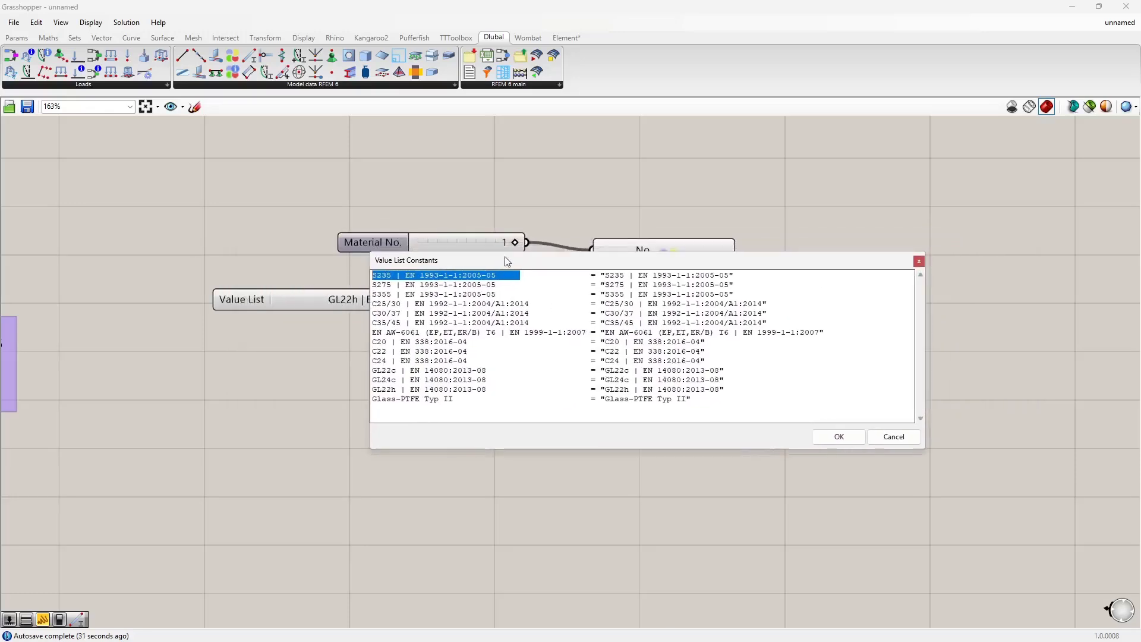
drag(606, 275, 743, 274)
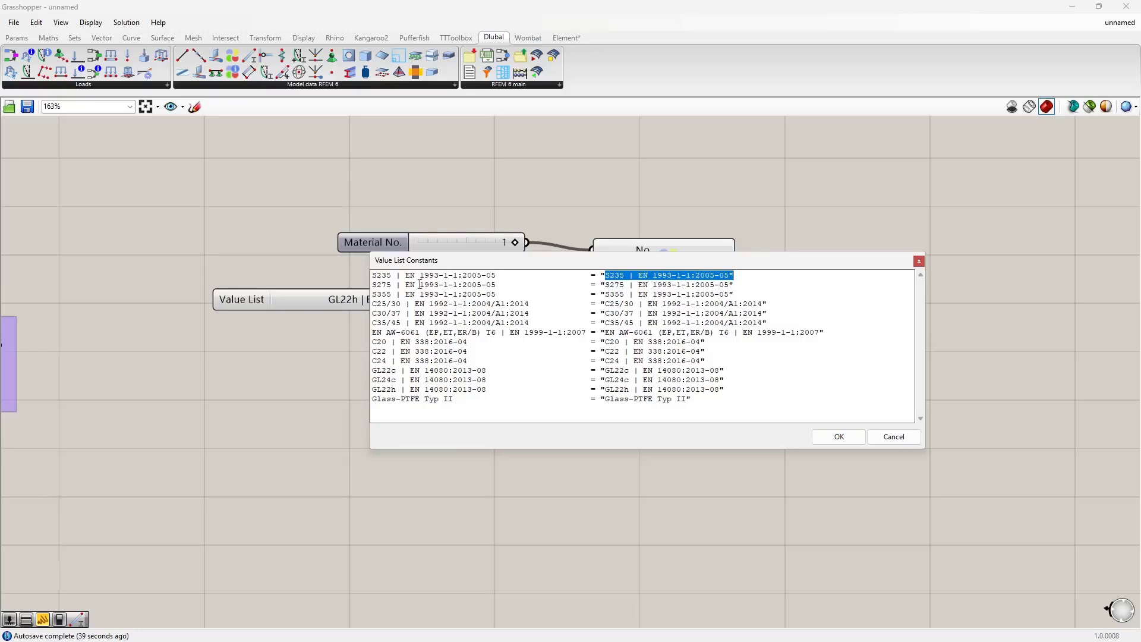
click(893, 437)
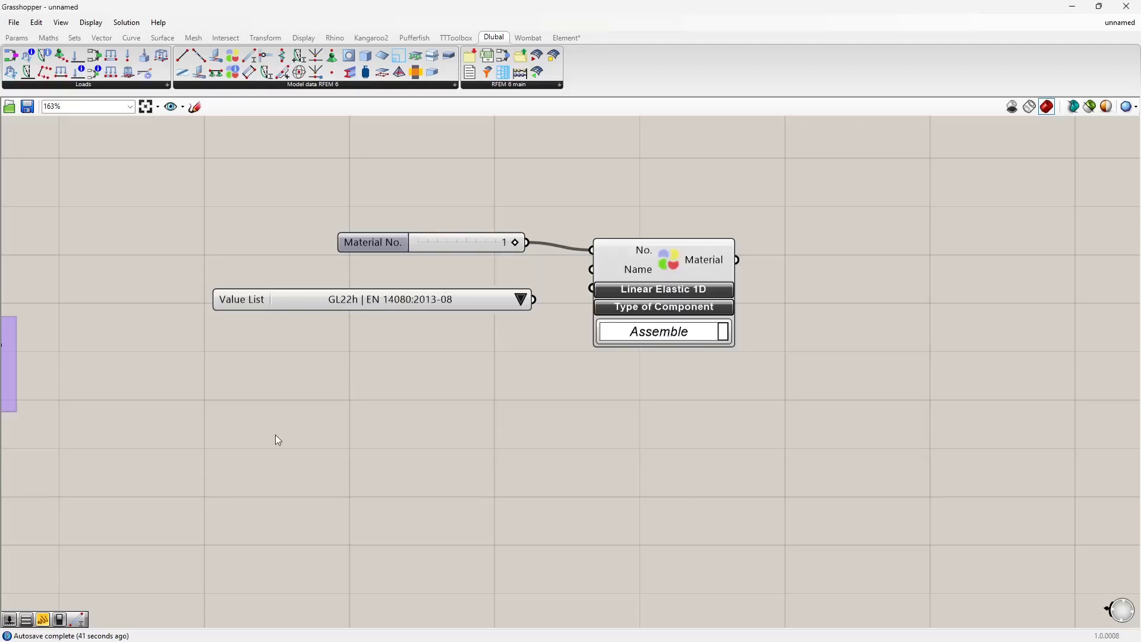
Step: Connect the GL22h | EN 14080:2013-08 value list to the Material component's Name input
click(521, 299)
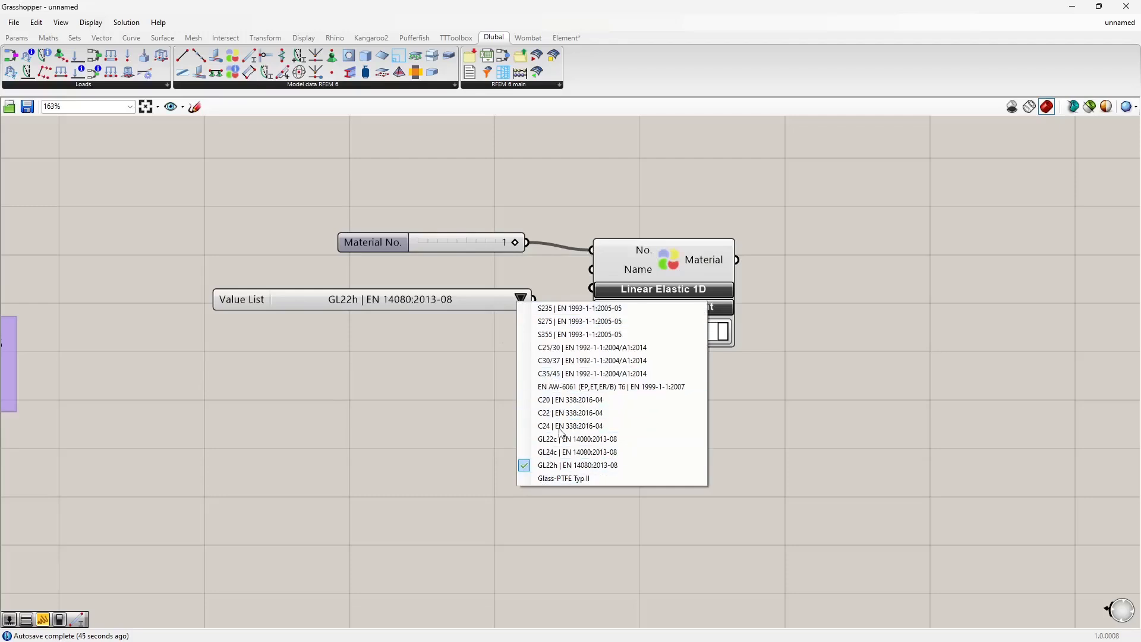
click(535, 299)
drag(535, 299, 592, 269)
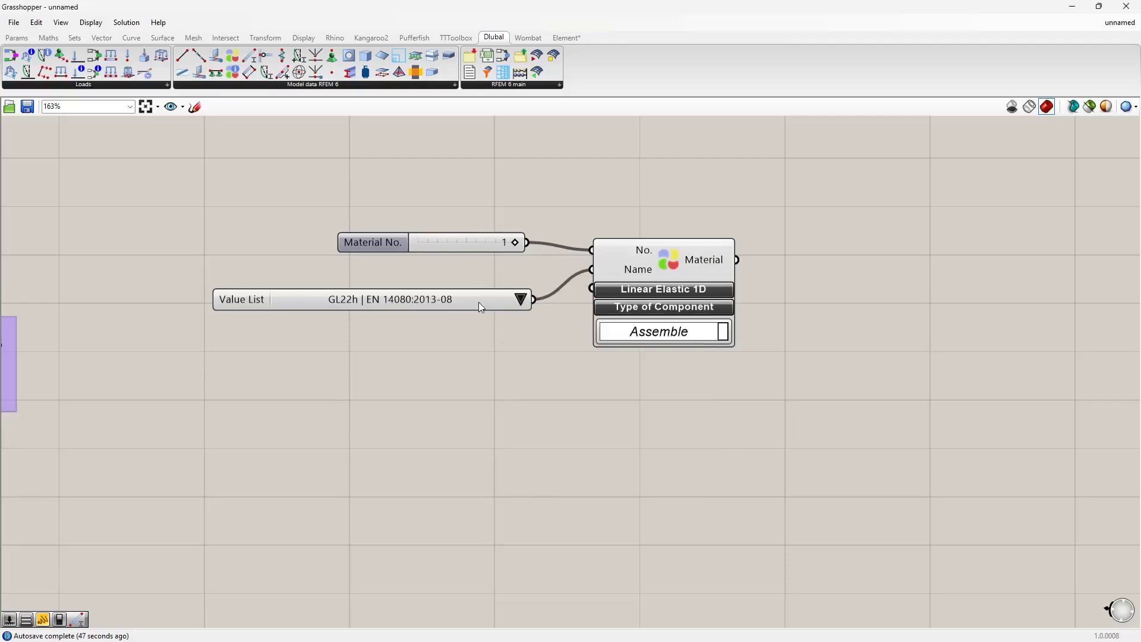
Step: Duplicate the material slider, value list and Material component and place the copy below the original group
drag(479, 300, 487, 277)
scroll(463, 342, down, 3)
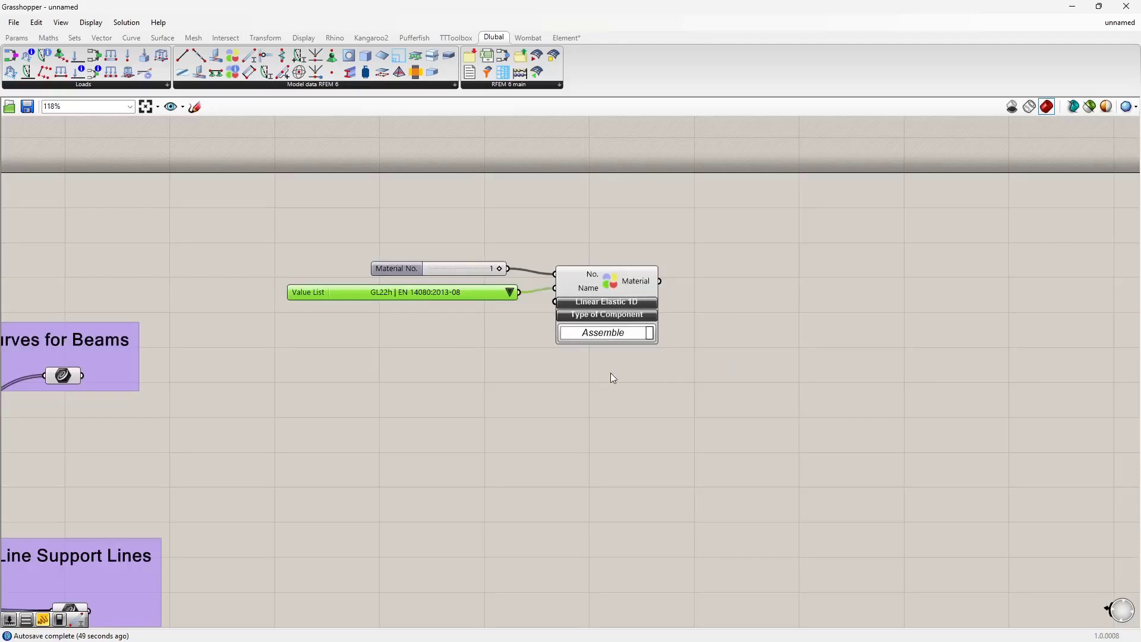
drag(640, 404, 424, 249)
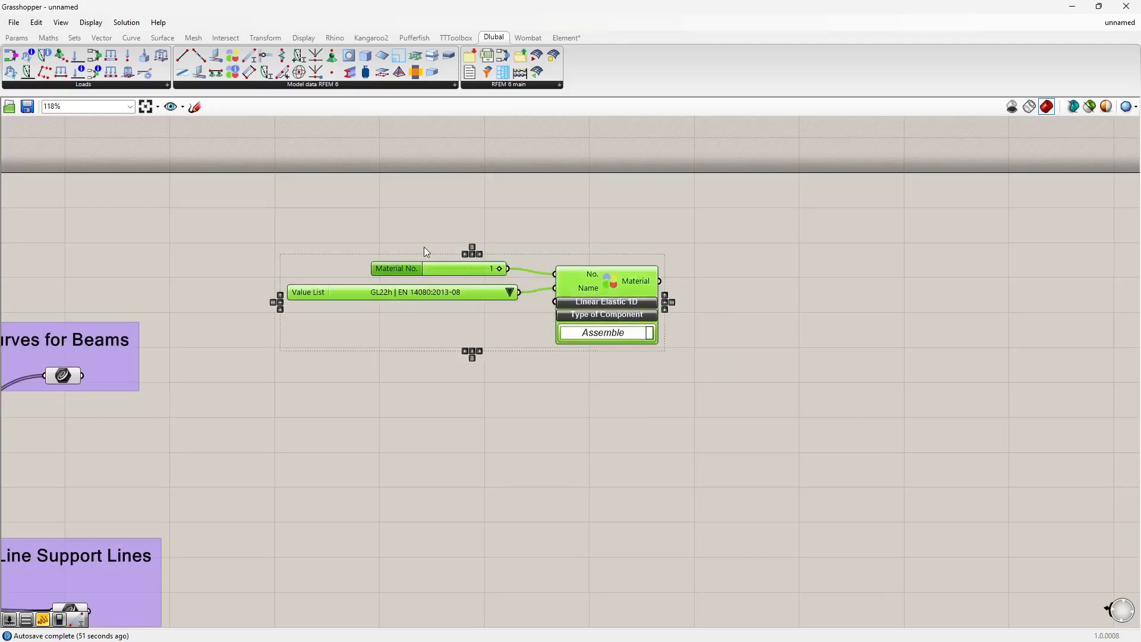
key(ctrl+c)
key(ctrl+v)
drag(618, 292, 608, 387)
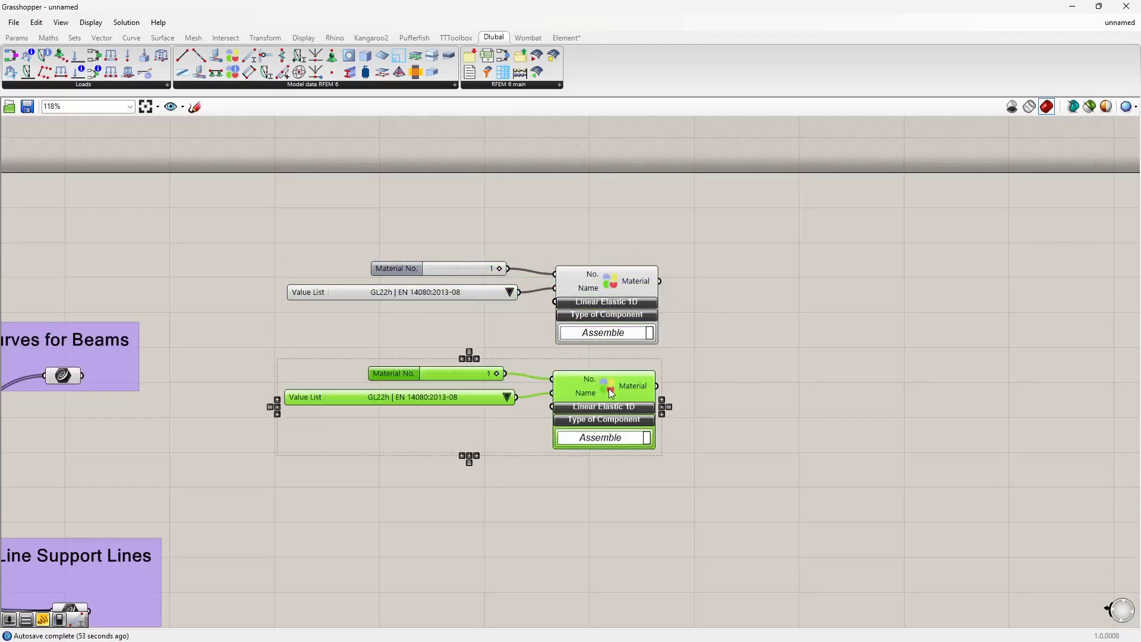
Step: Replace the copied slider with a new number slider set to 2, connected to the second Material component's No. input
click(489, 341)
click(432, 373)
key(Delete)
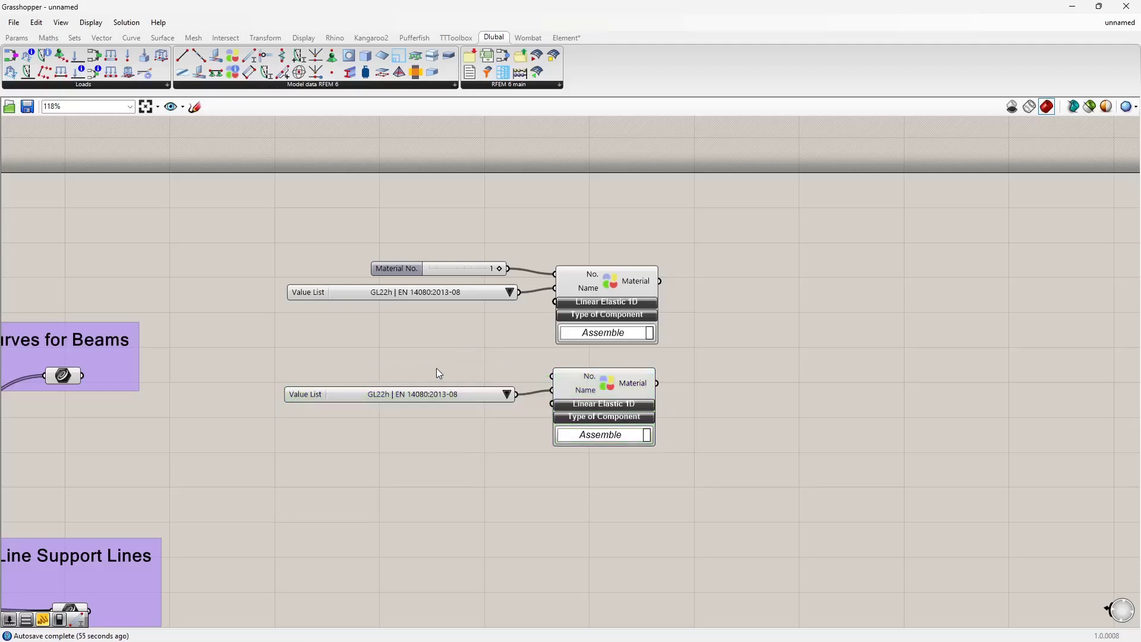
double_click(437, 369)
text(2)
key(Return)
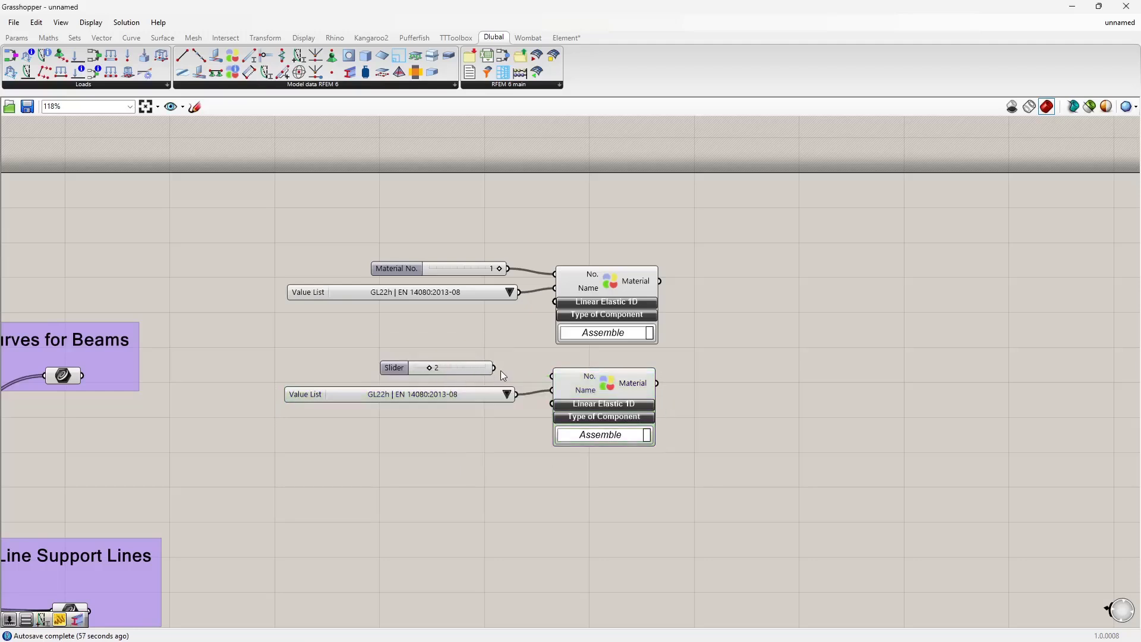
drag(494, 368, 552, 375)
right_drag(479, 413, 501, 357)
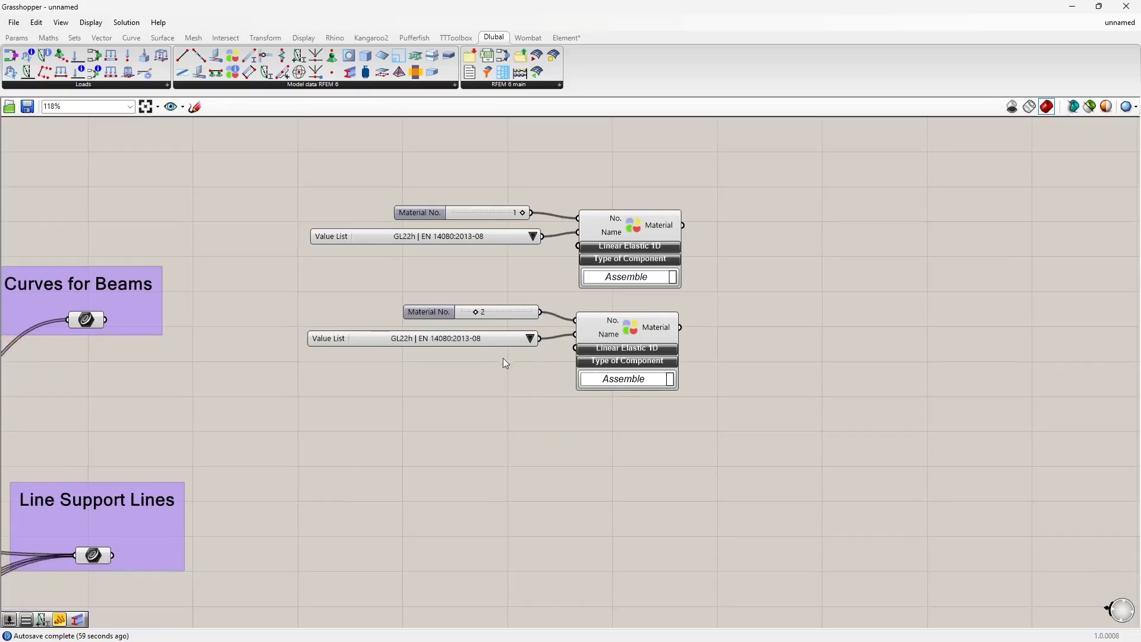
Step: Set the second material value list to C24 | EN 338:2016-04
click(529, 338)
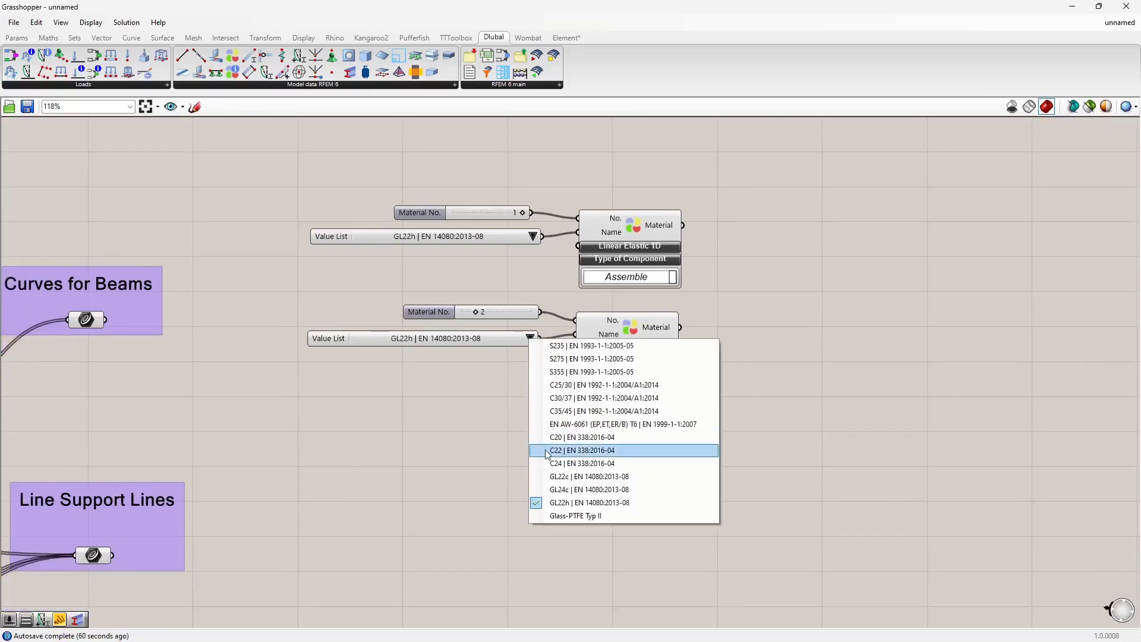
click(557, 464)
right_drag(478, 434, 478, 381)
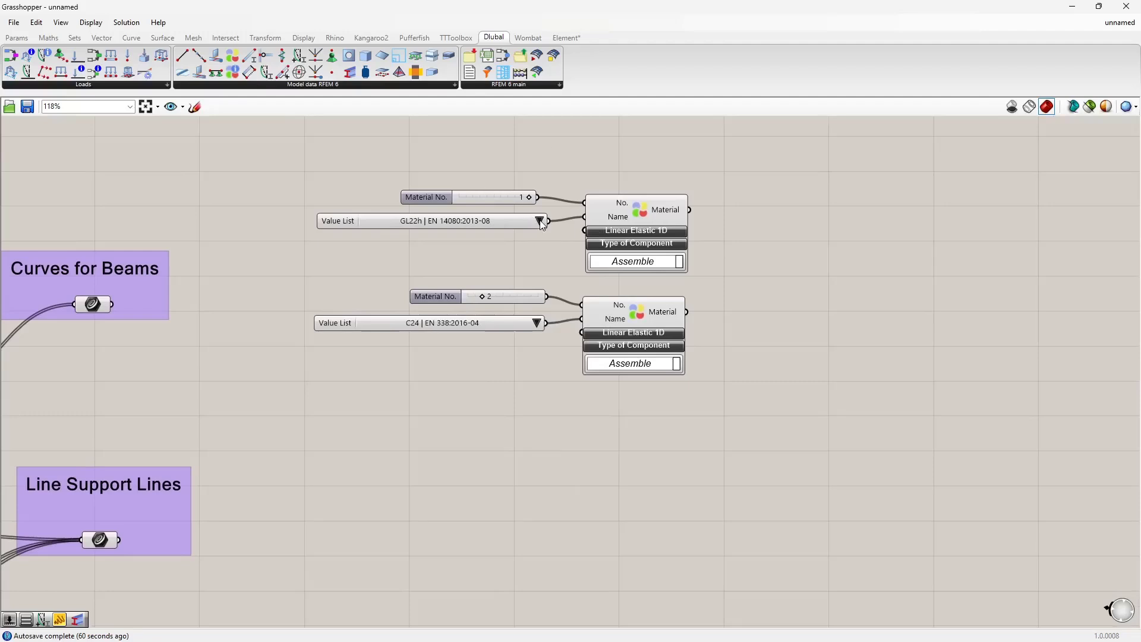
Step: Expand the Linear Elastic 1D options of the second Material component
scroll(472, 370, up, 2)
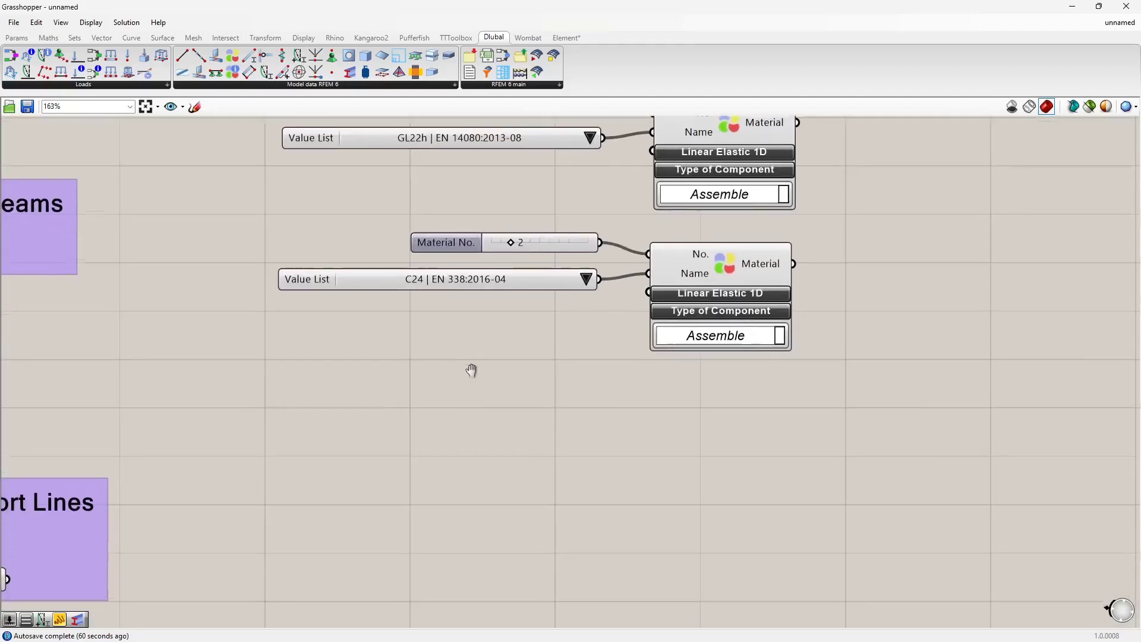
right_drag(472, 370, 441, 376)
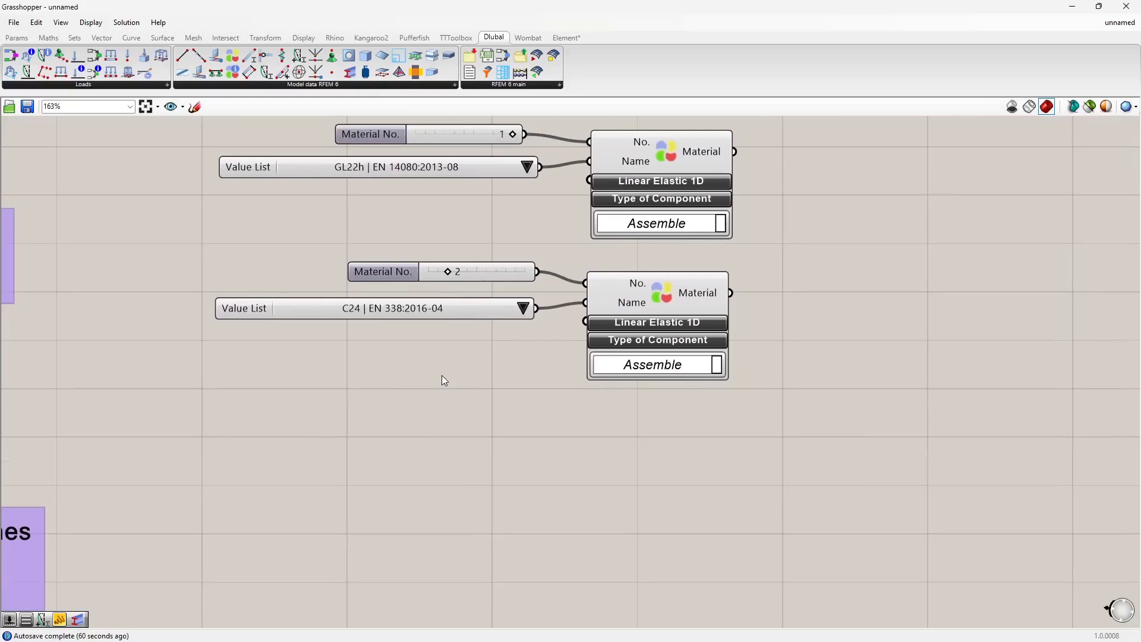
click(631, 325)
right_drag(436, 411, 519, 374)
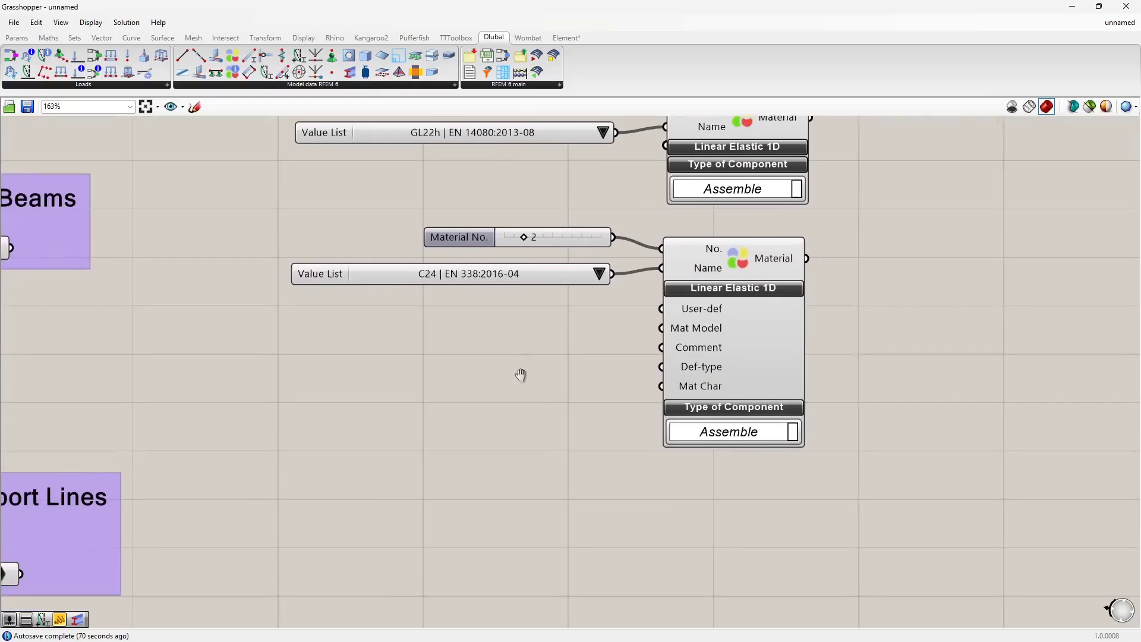
Step: Add a Value List component and connect it to the second Material component's Mat Model input
double_click(462, 352)
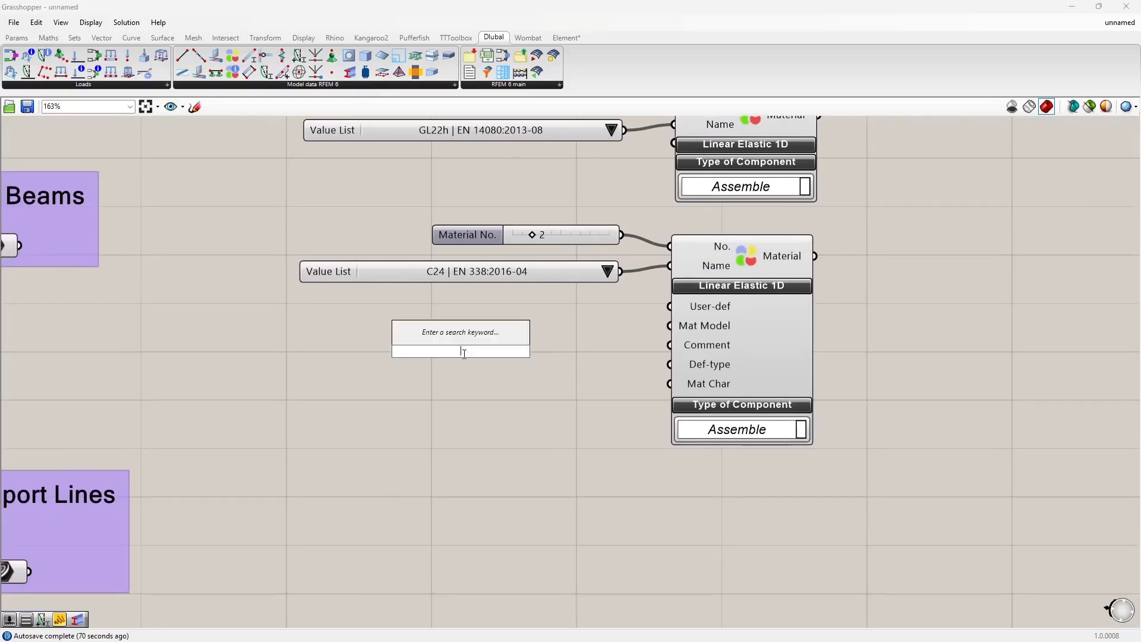
text(val)
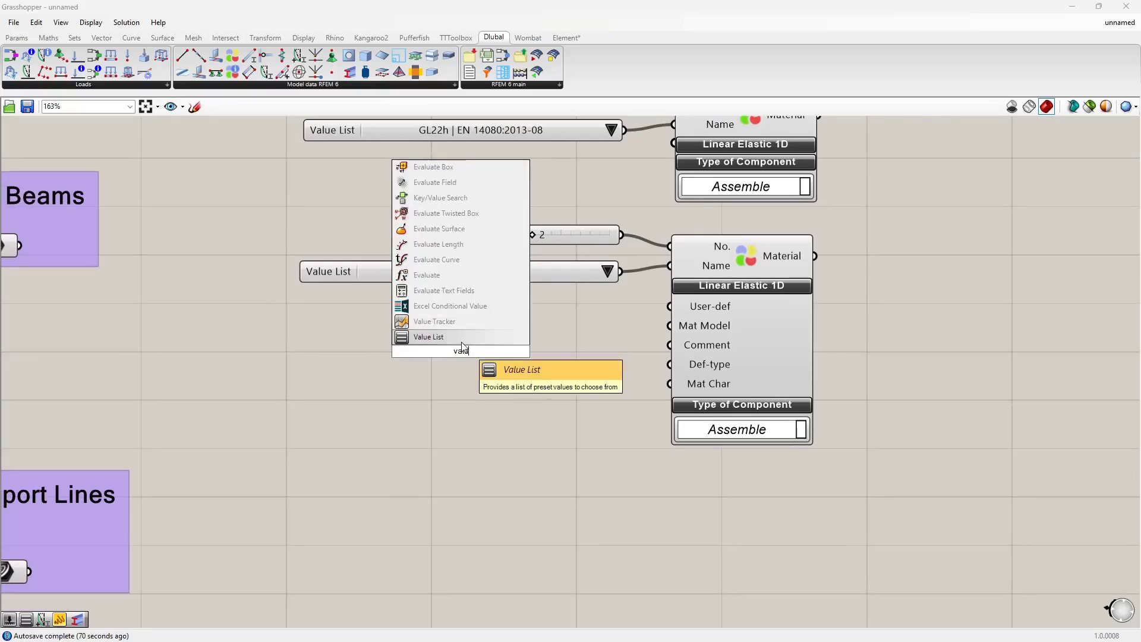
text(u)
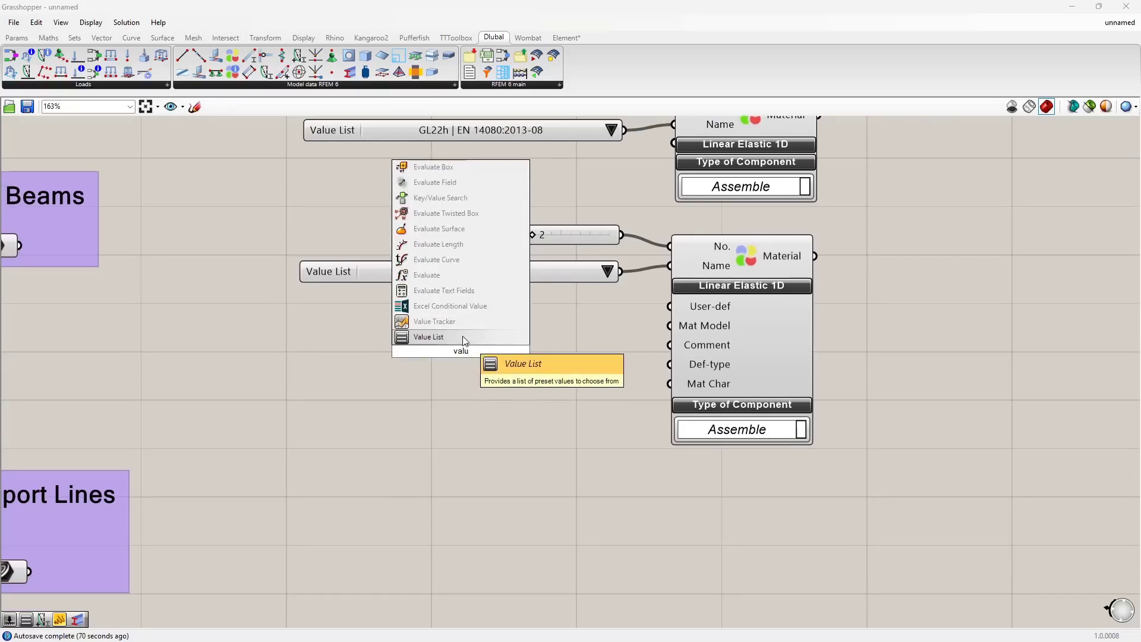
click(463, 337)
drag(454, 354, 473, 318)
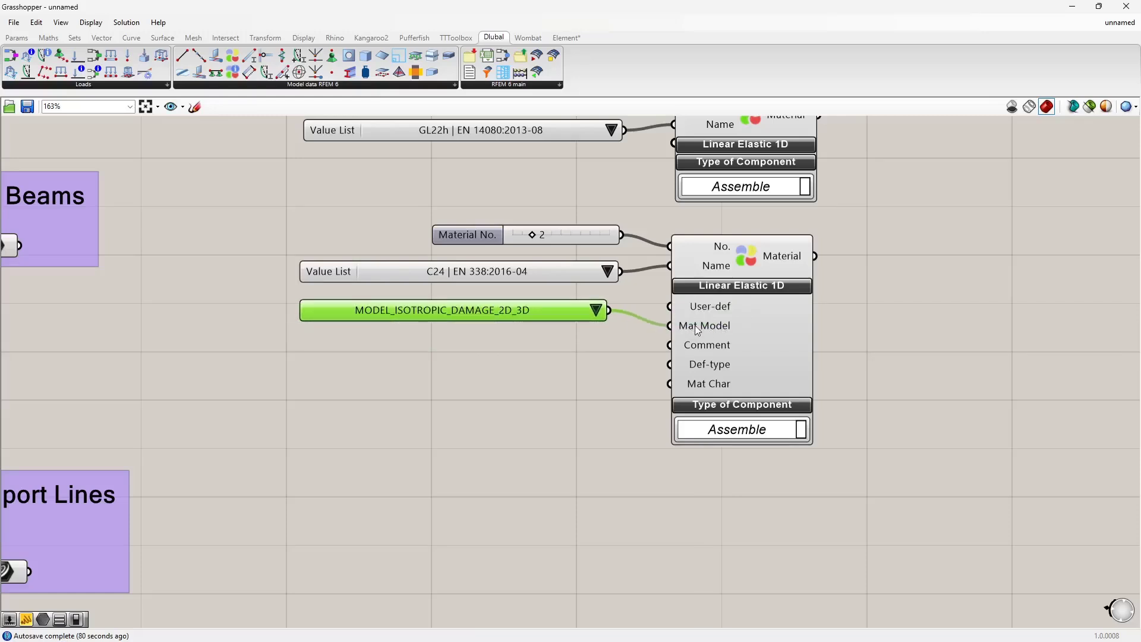
Step: Set the material model value list to MODEL_ORTHOTROPIC_2D
mouse_move(697, 327)
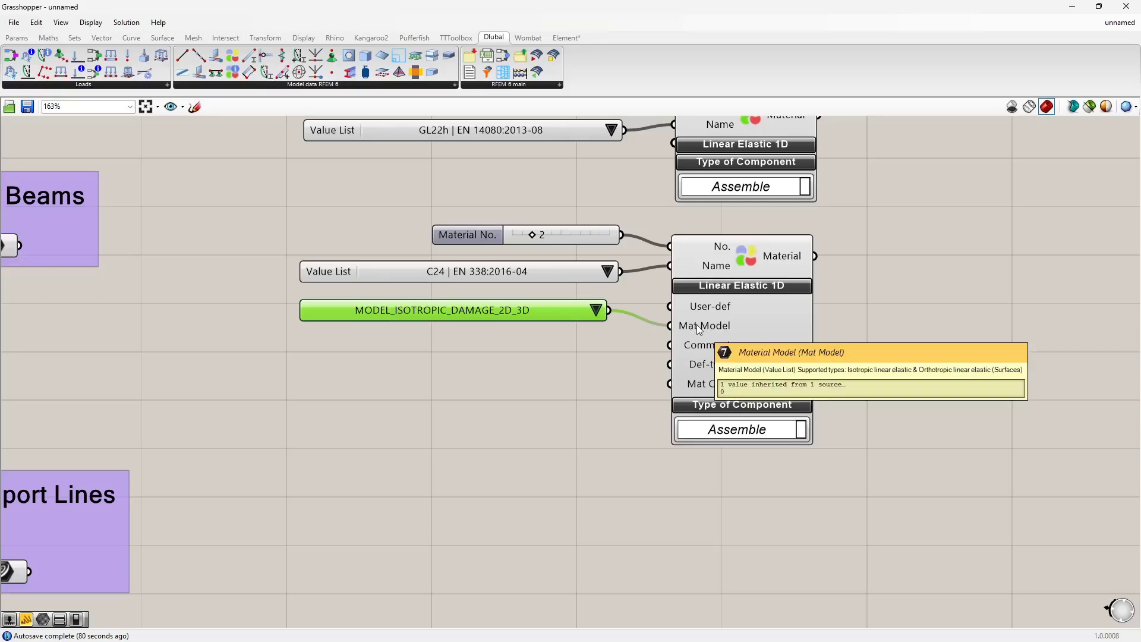
click(595, 310)
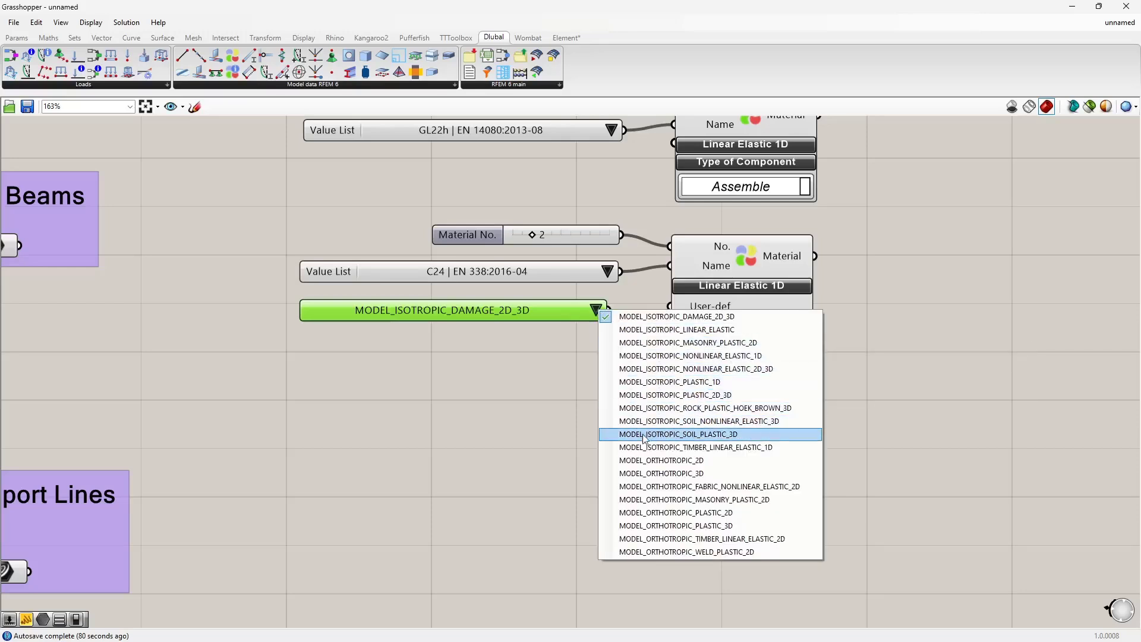
click(642, 461)
drag(525, 306, 537, 323)
scroll(515, 367, down, 2)
right_drag(553, 387, 523, 369)
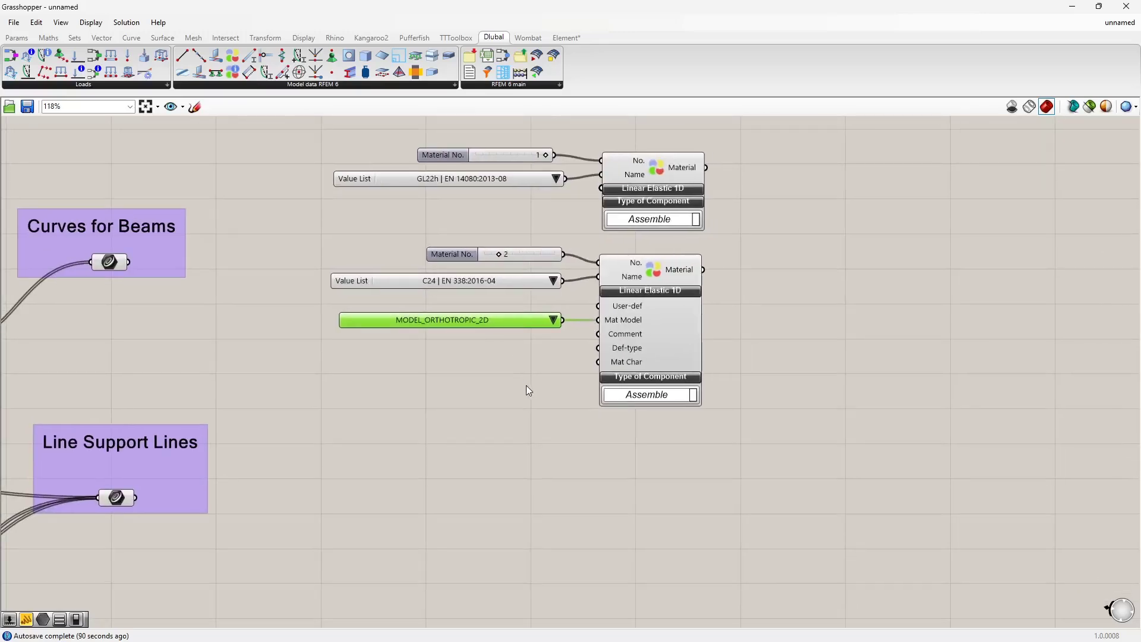
right_drag(533, 439, 441, 394)
scroll(485, 425, down, 1)
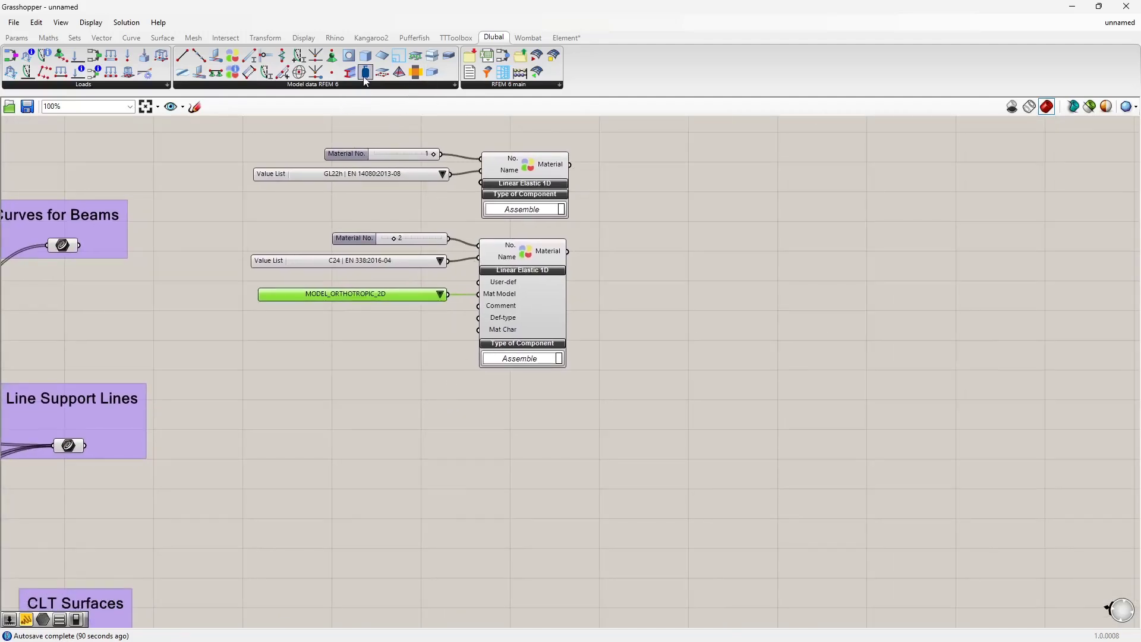
Step: Place a Dlubal Section component below the materials and connect a new number slider set to 1 to its No. input
drag(559, 456, 559, 455)
right_drag(522, 435, 529, 388)
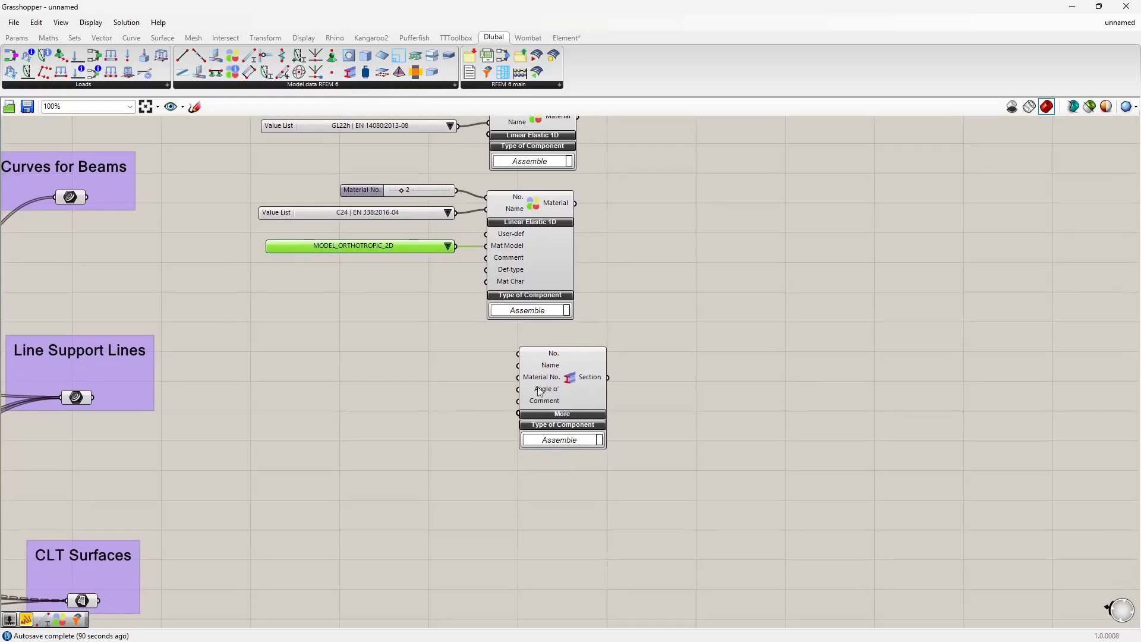
double_click(336, 354)
text(1)
key(Return)
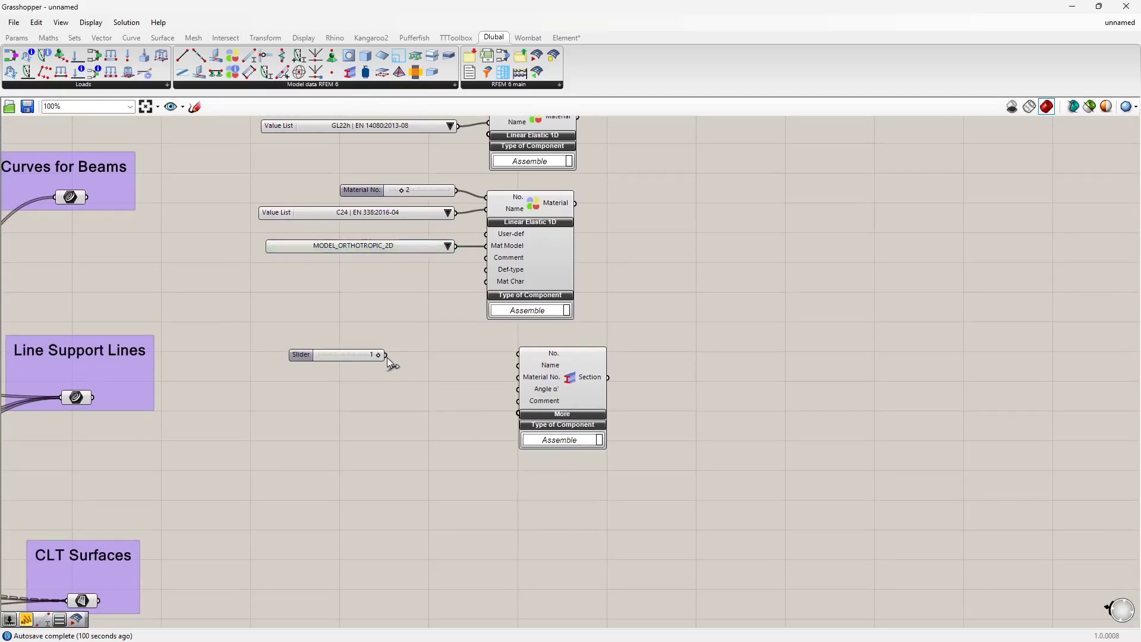
drag(385, 354, 518, 354)
drag(340, 354, 408, 346)
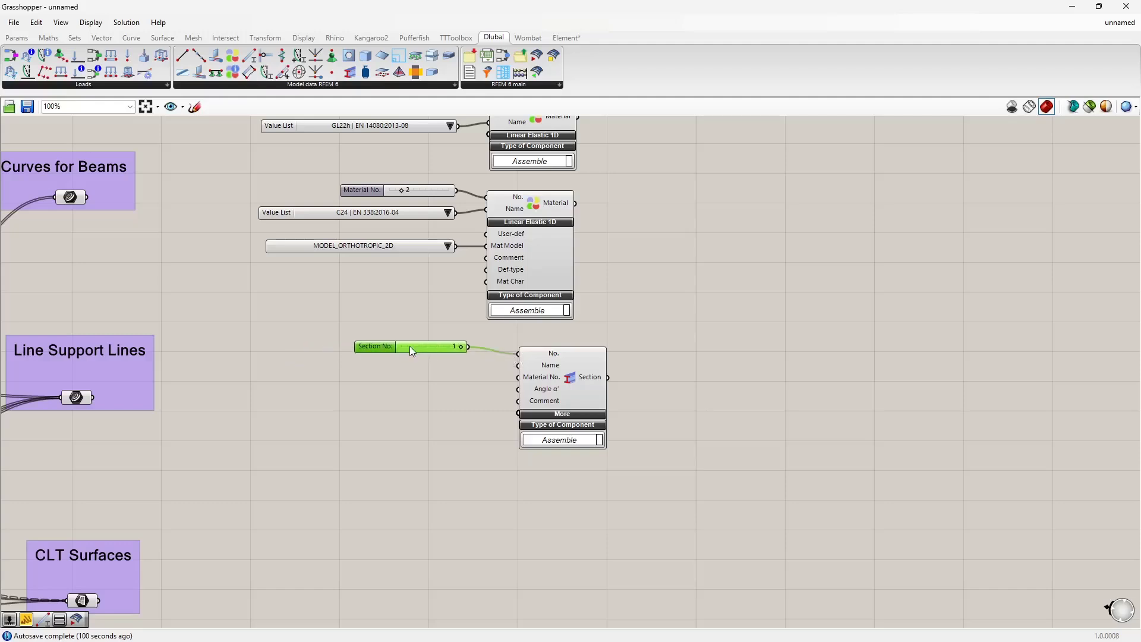
Step: Connect the first Material component's output to the Section component's Material No. input
click(393, 382)
right_drag(458, 372, 456, 453)
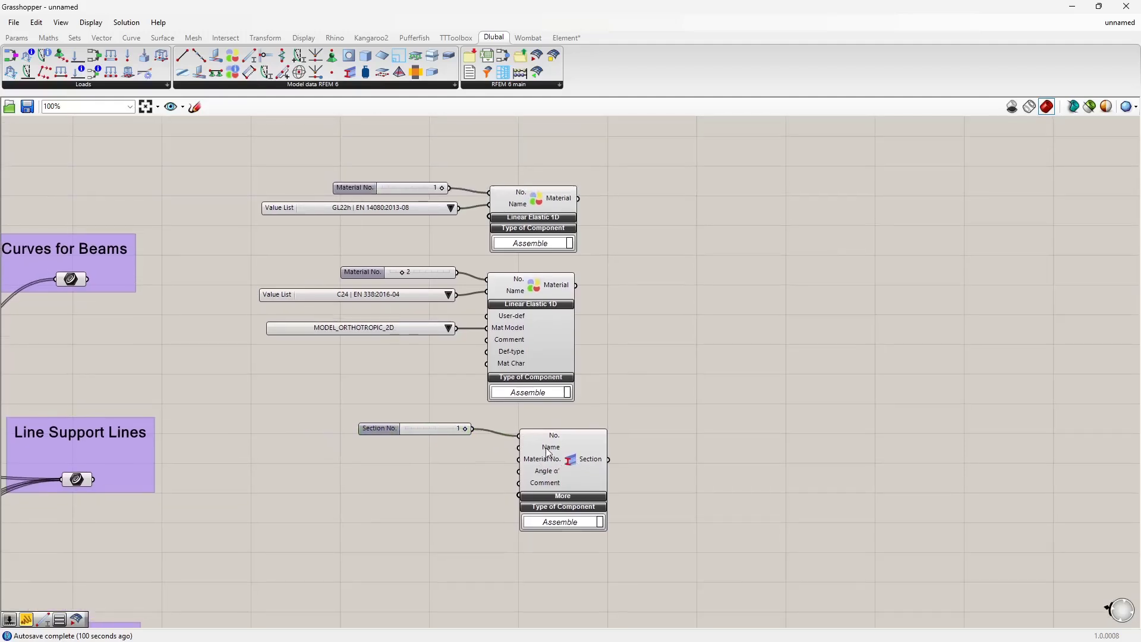
drag(578, 199, 516, 460)
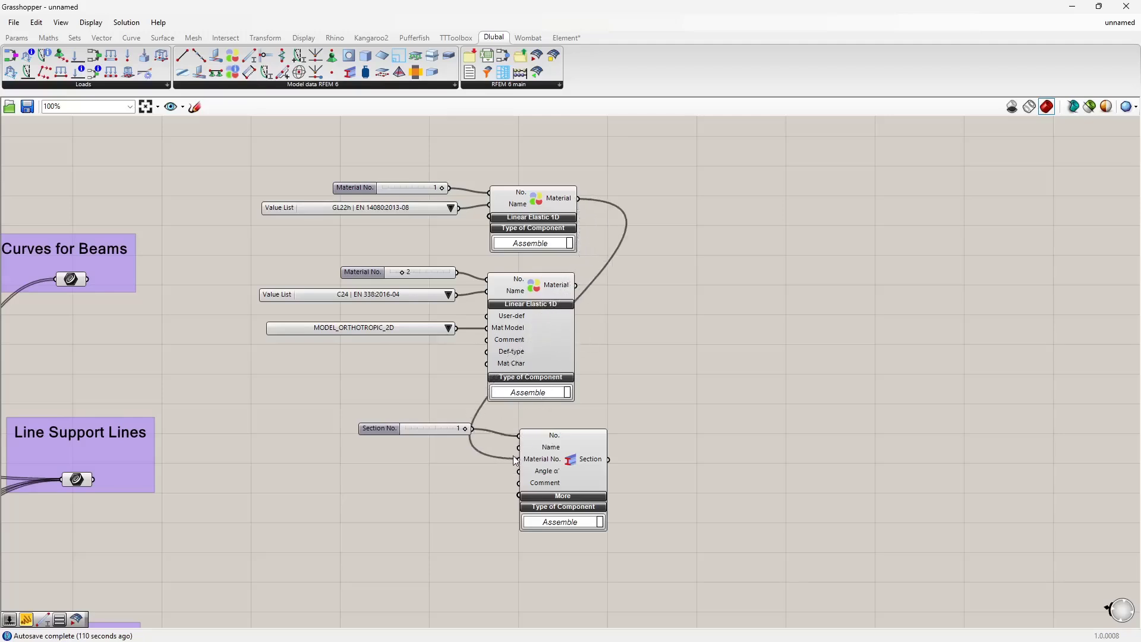
click(565, 467)
click(618, 414)
click(520, 210)
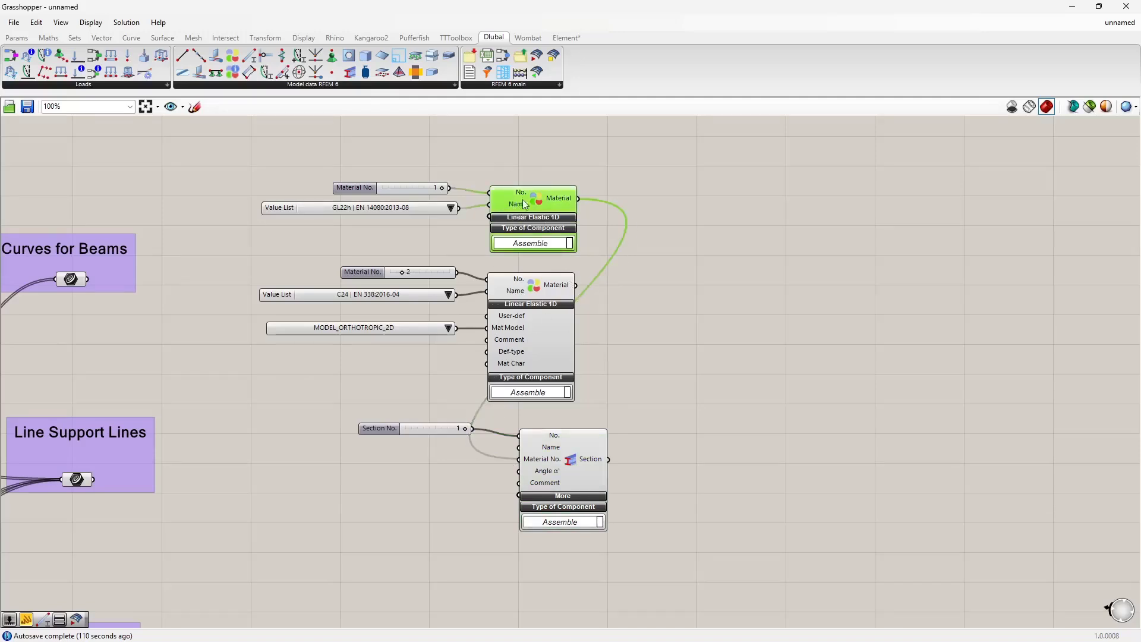
click(525, 162)
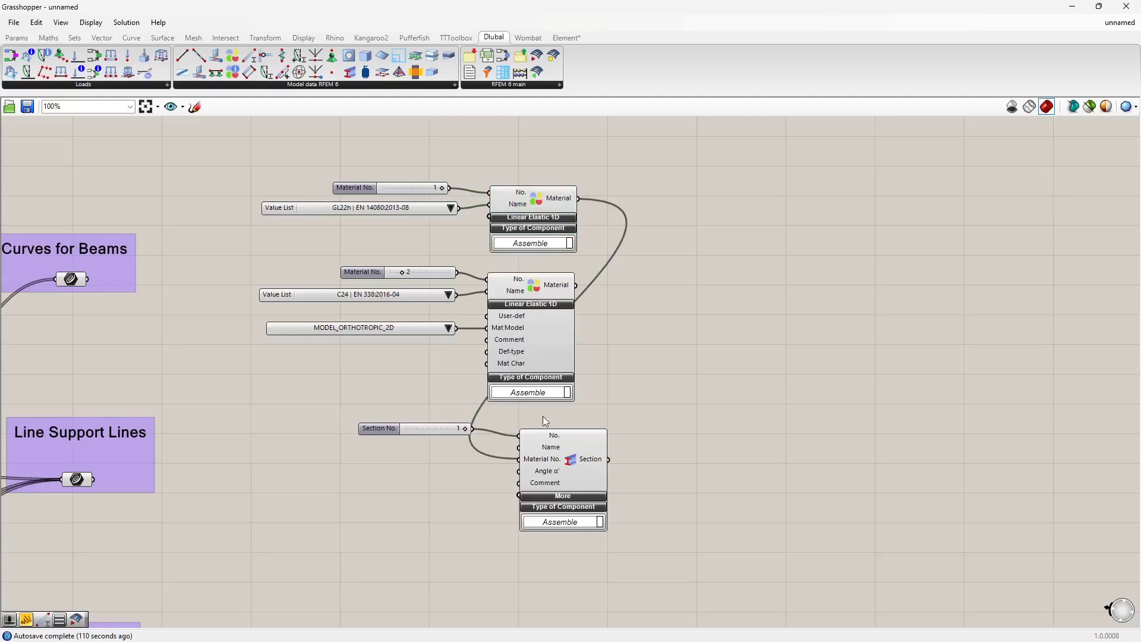
scroll(541, 465, up, 3)
mouse_move(551, 459)
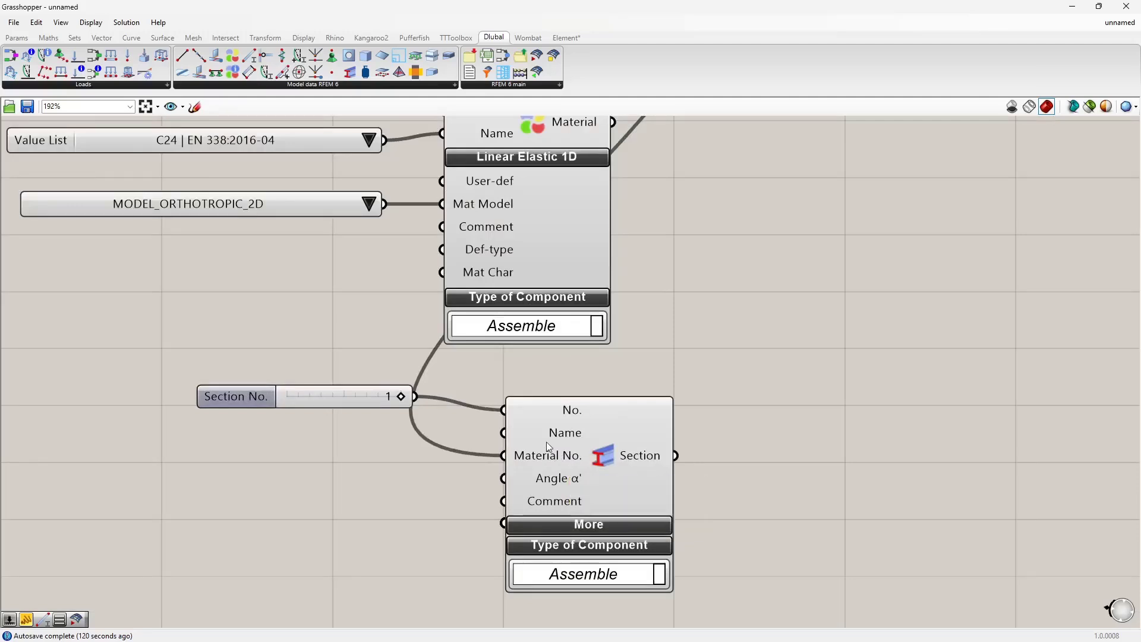
scroll(695, 343, down, 4)
right_drag(695, 343, 695, 346)
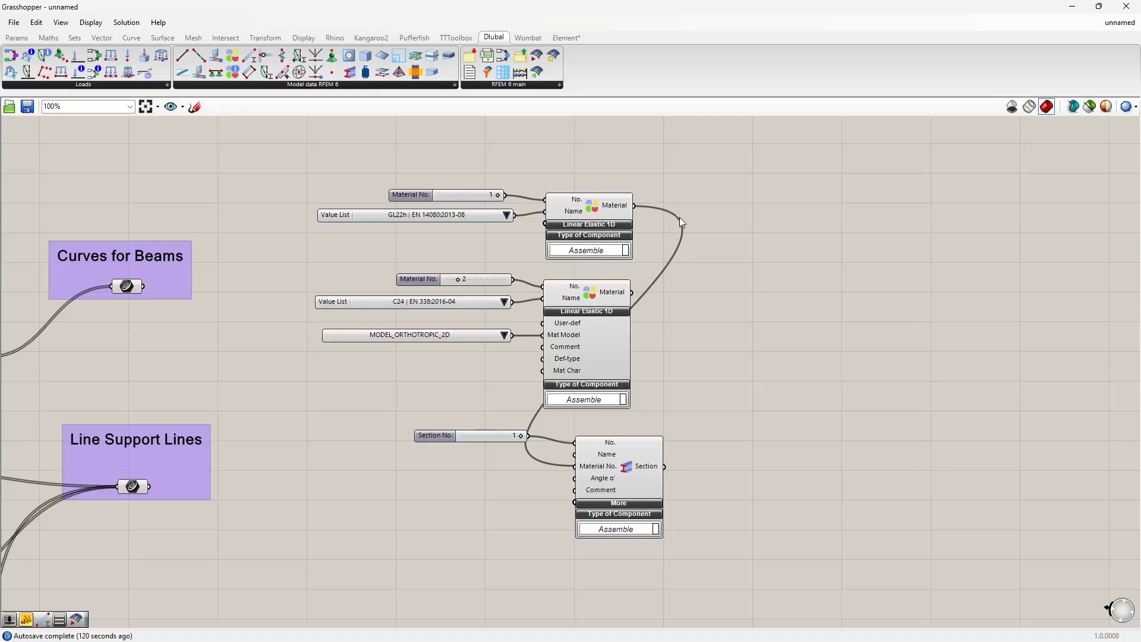
Step: Inspect the existing section definitions in the RFEM model's Sections table
click(629, 479)
click(600, 220)
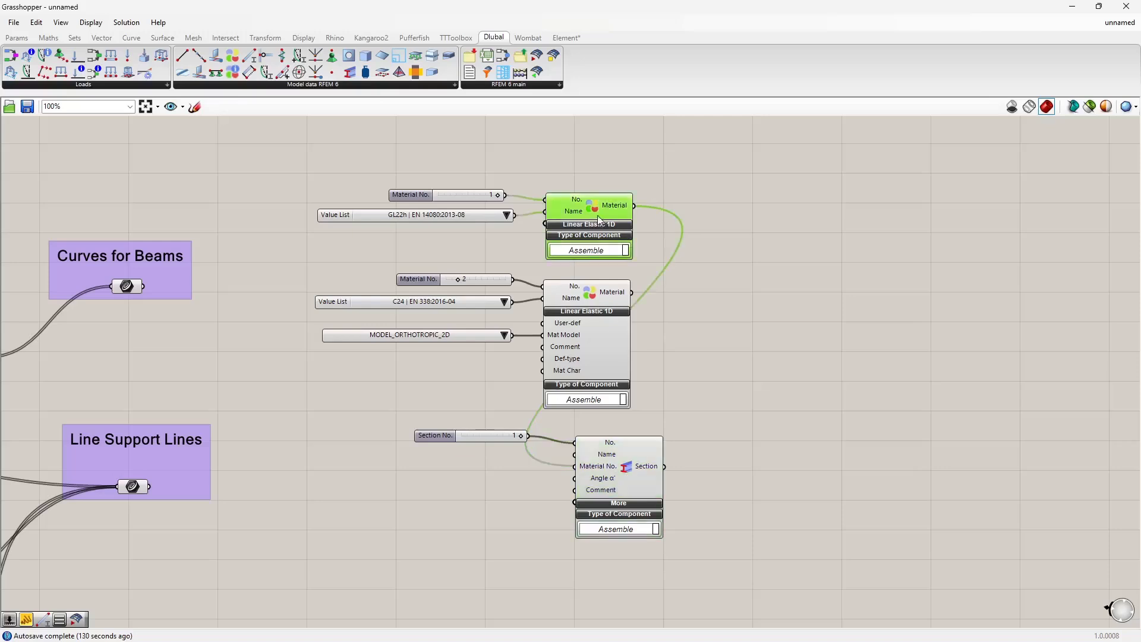
click(468, 201)
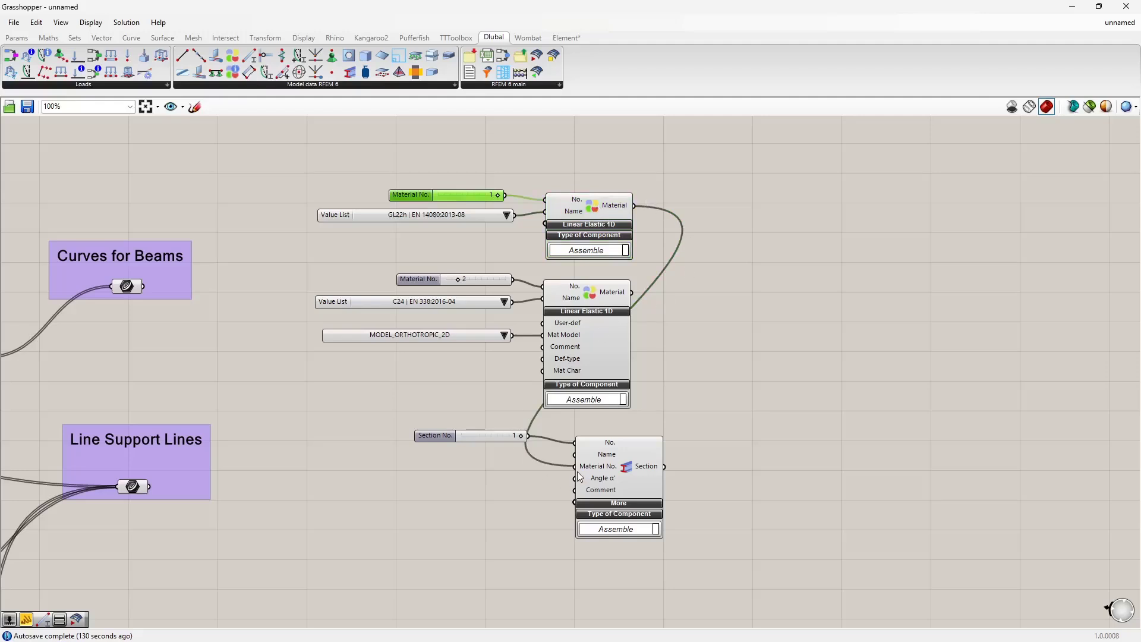
right_drag(441, 500, 475, 472)
scroll(483, 458, up, 1)
right_drag(532, 329, 530, 375)
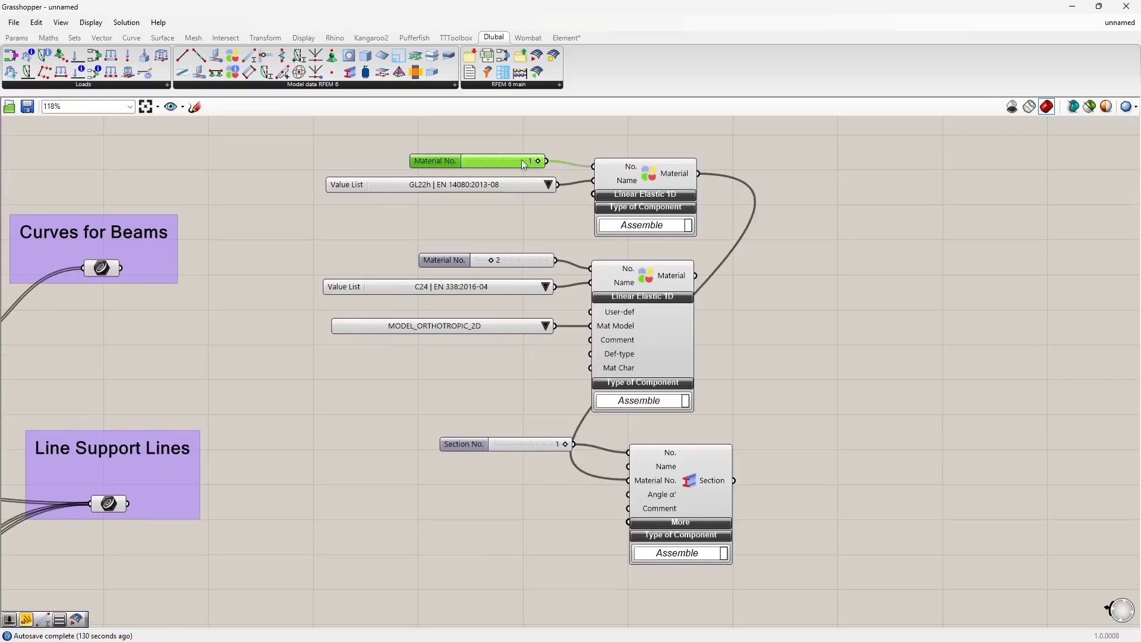
right_drag(511, 521, 519, 474)
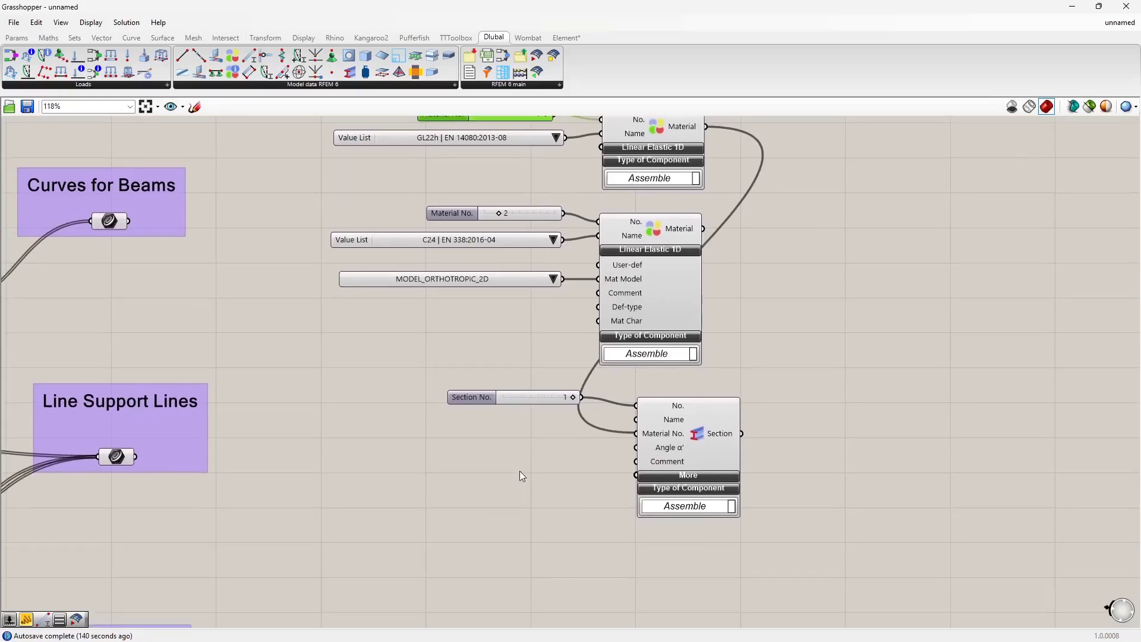
click(472, 515)
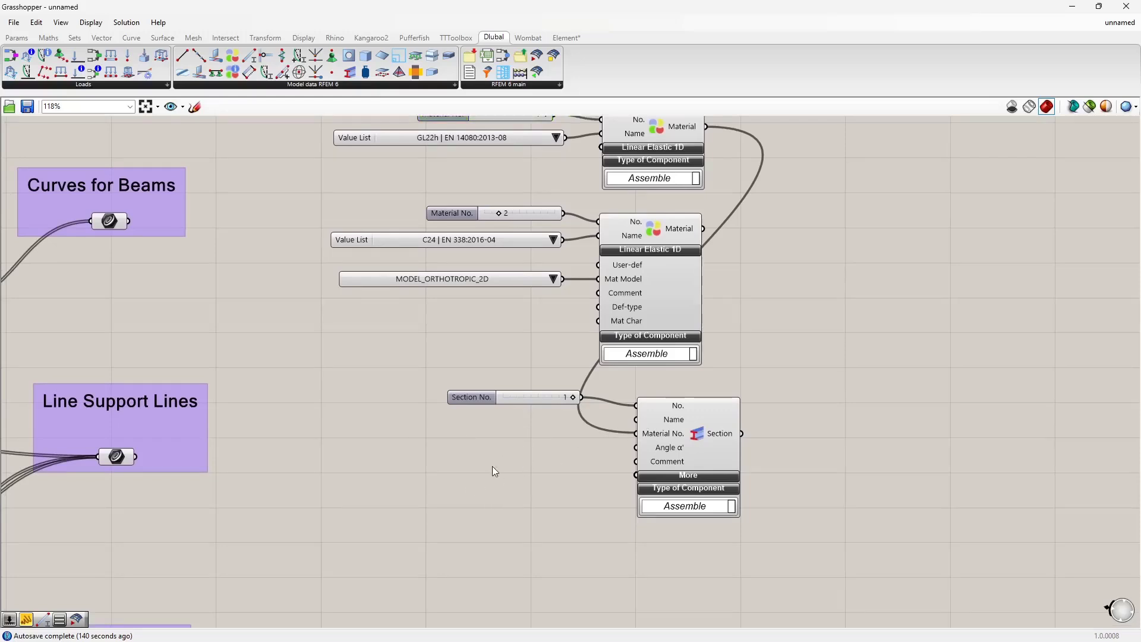
right_drag(493, 467, 558, 456)
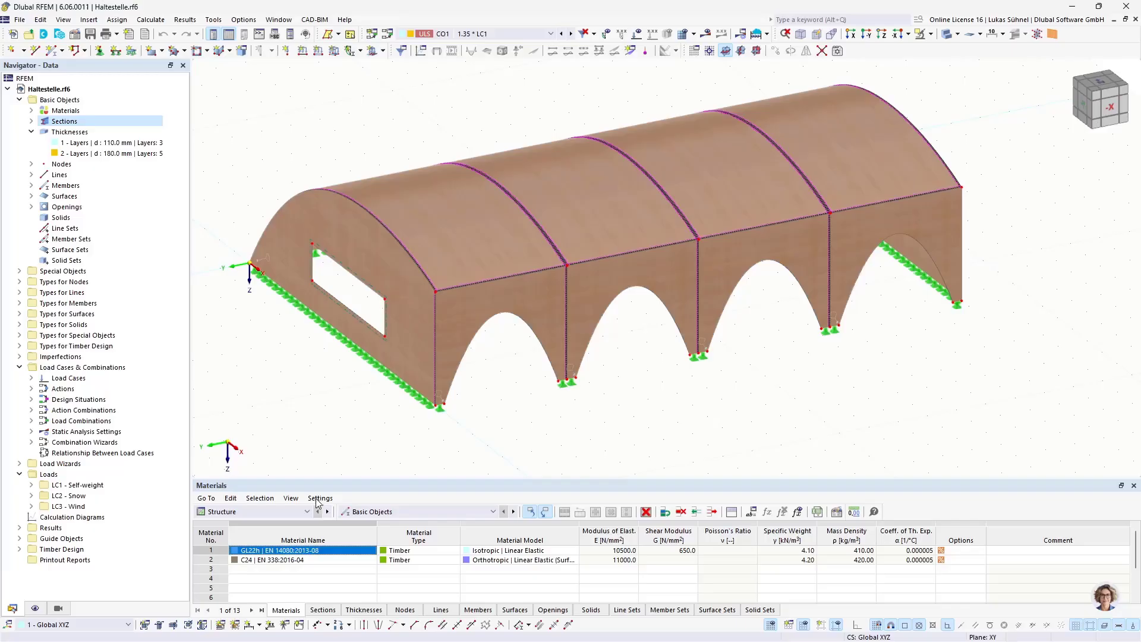
click(326, 610)
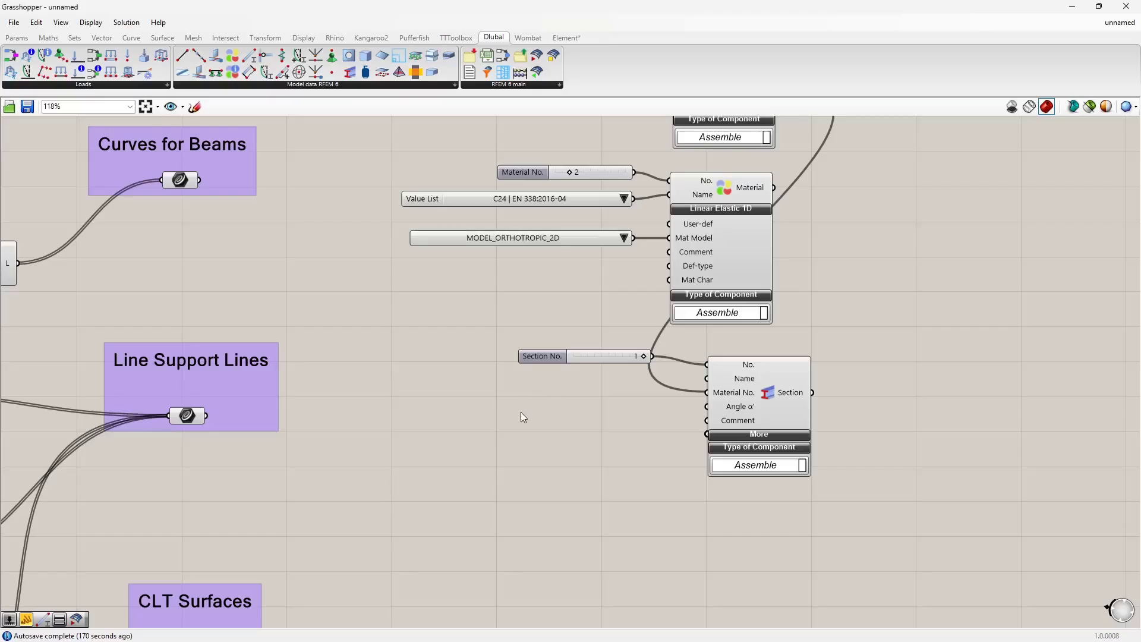
Step: Create a text panel containing R_M1 beside the Section component
double_click(492, 425)
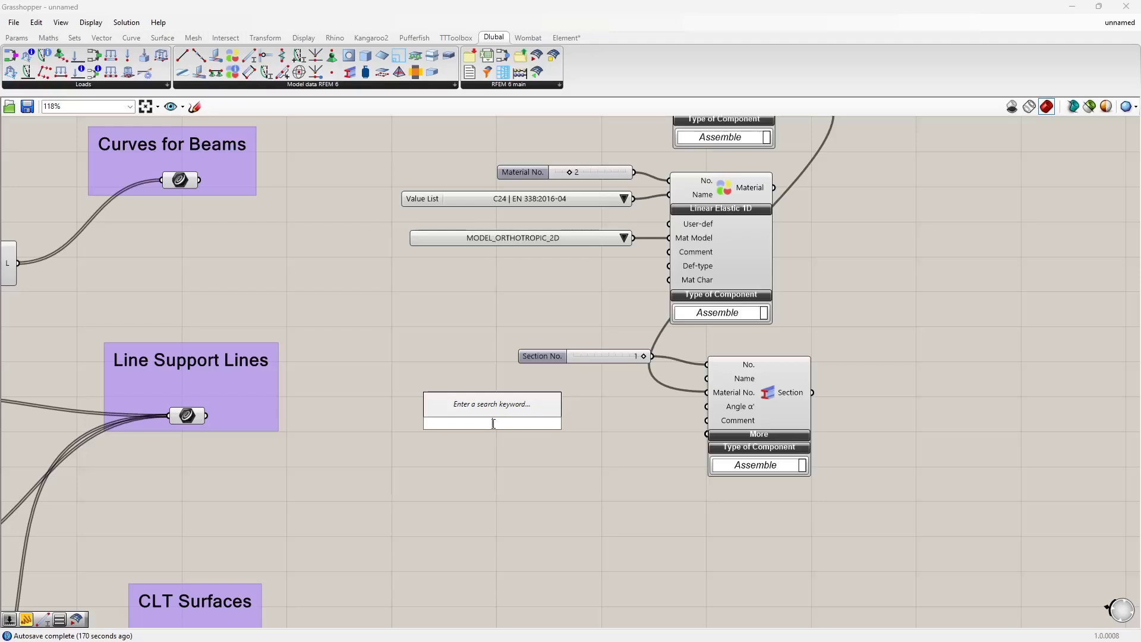
text("R_)
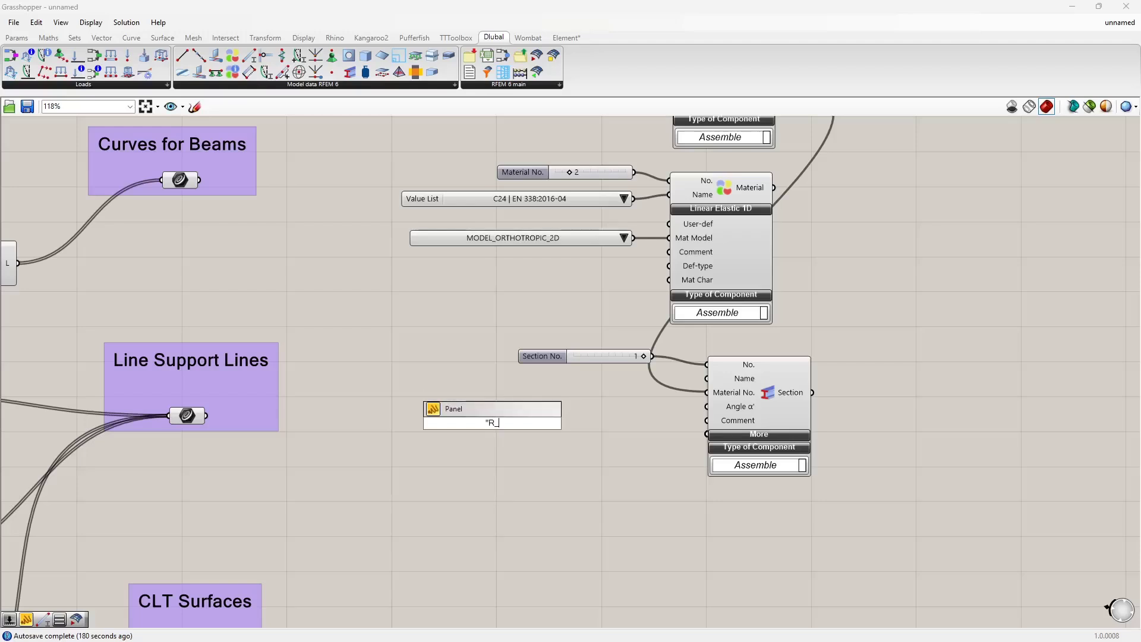
text(M1)
key(Return)
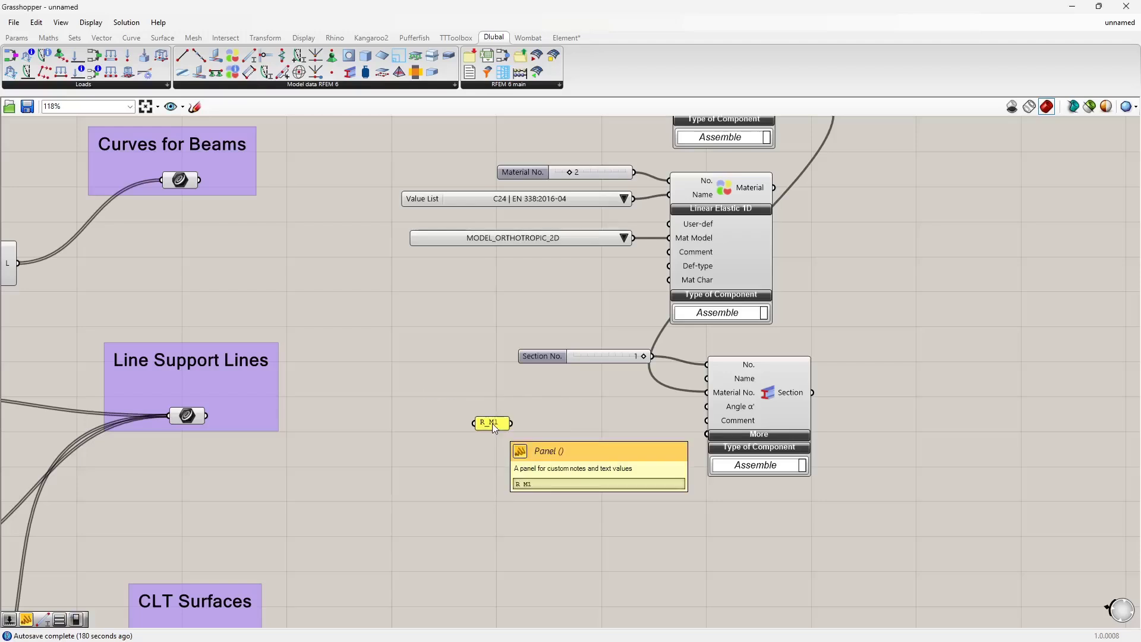
mouse_move(494, 427)
mouse_down()
mouse_move(494, 378)
mouse_move(494, 407)
mouse_up()
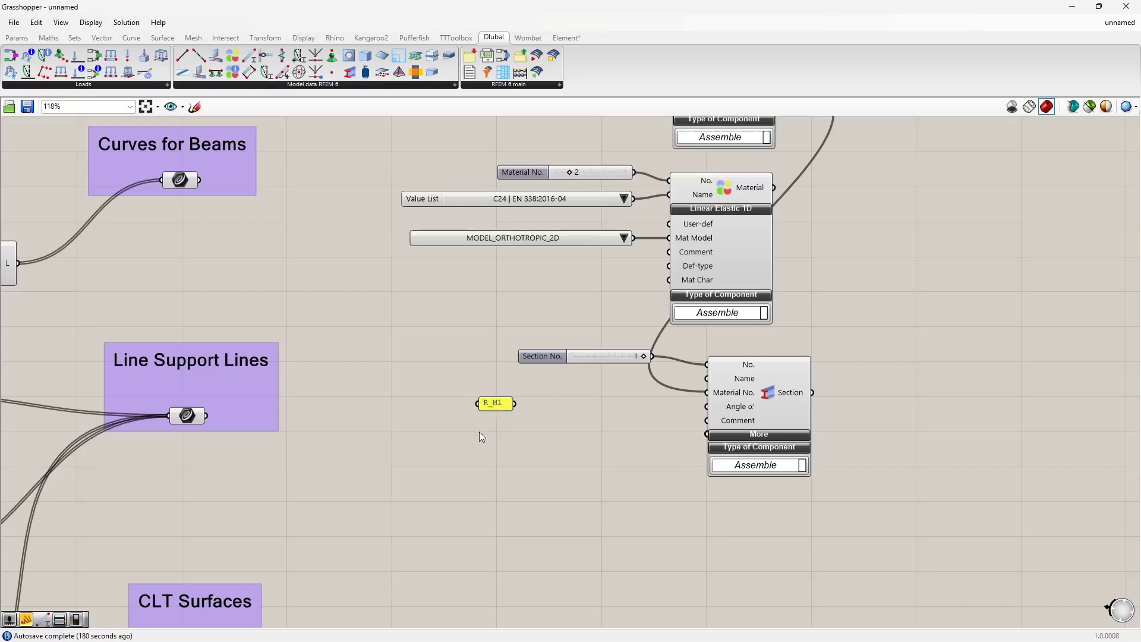
Step: Add a number slider, switch it to floating point and set it to about 0.246
double_click(482, 432)
text(0<1)
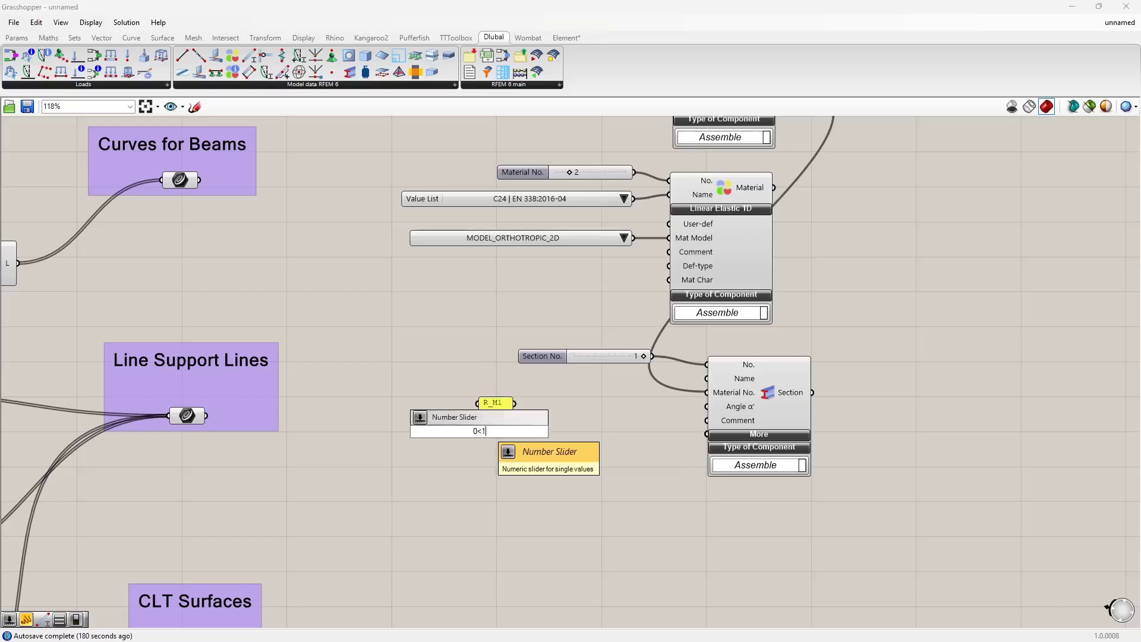
key(Return)
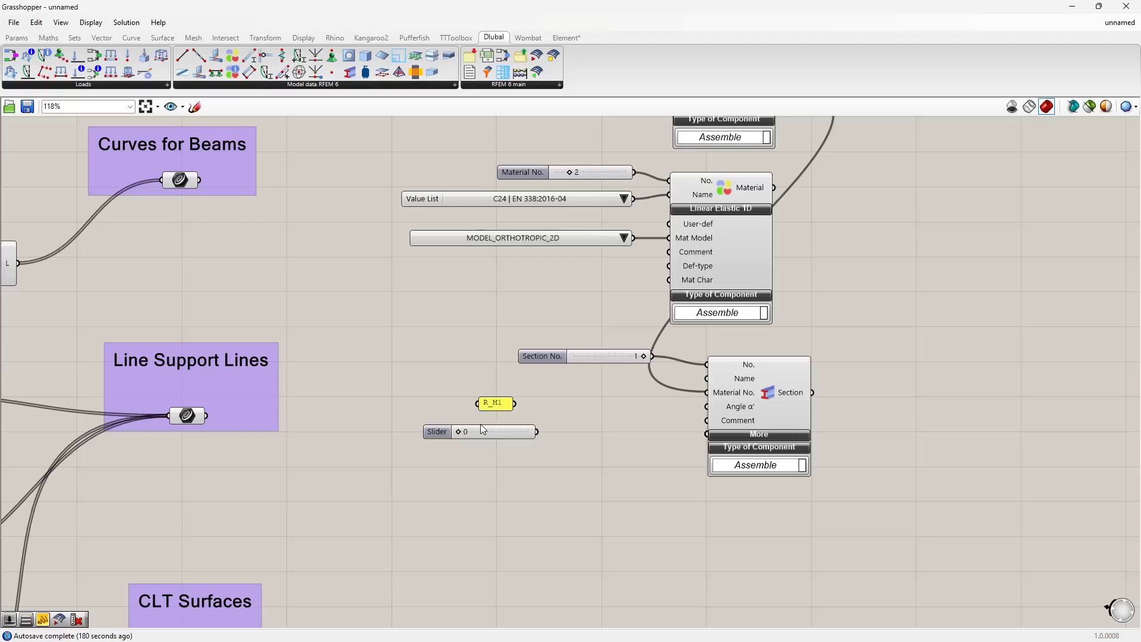
right_click(515, 430)
mouse_move(562, 467)
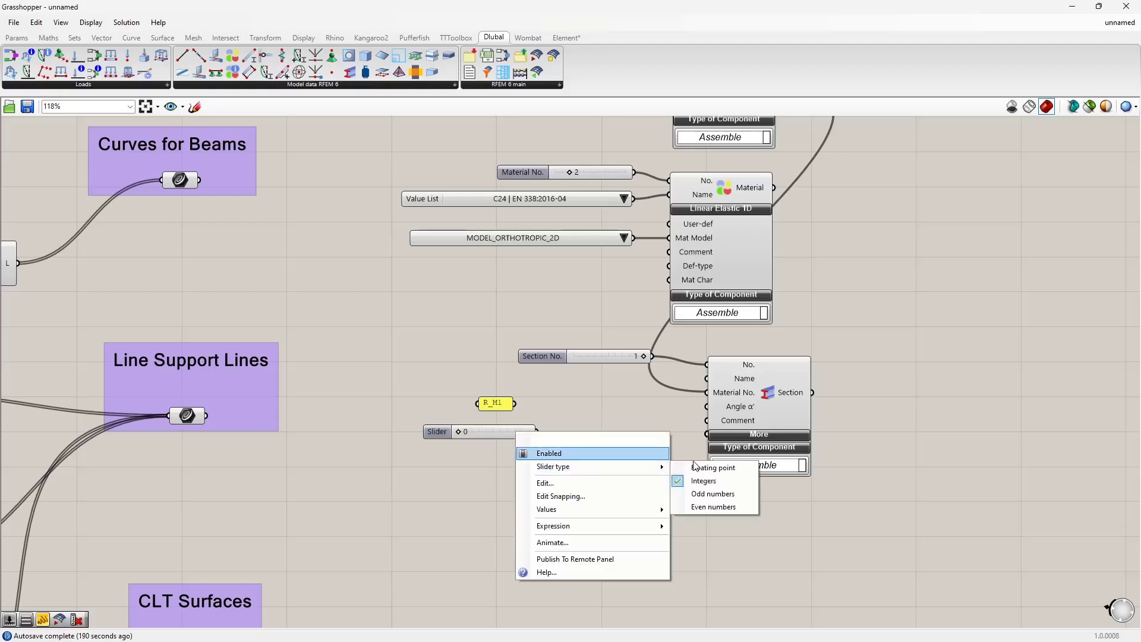
click(694, 469)
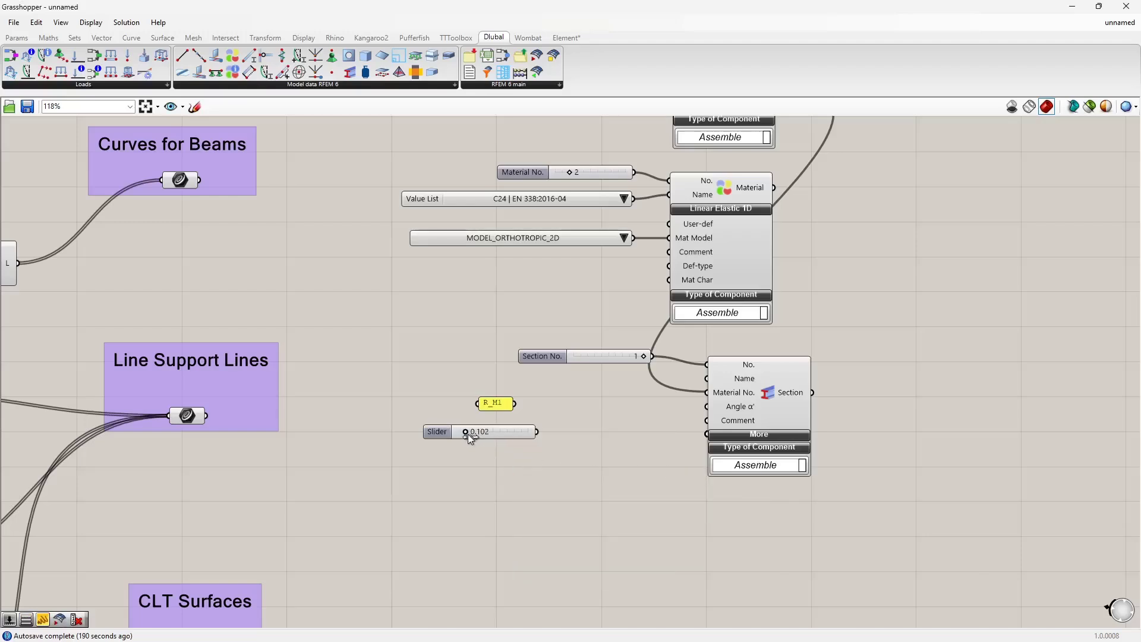
drag(471, 434, 524, 427)
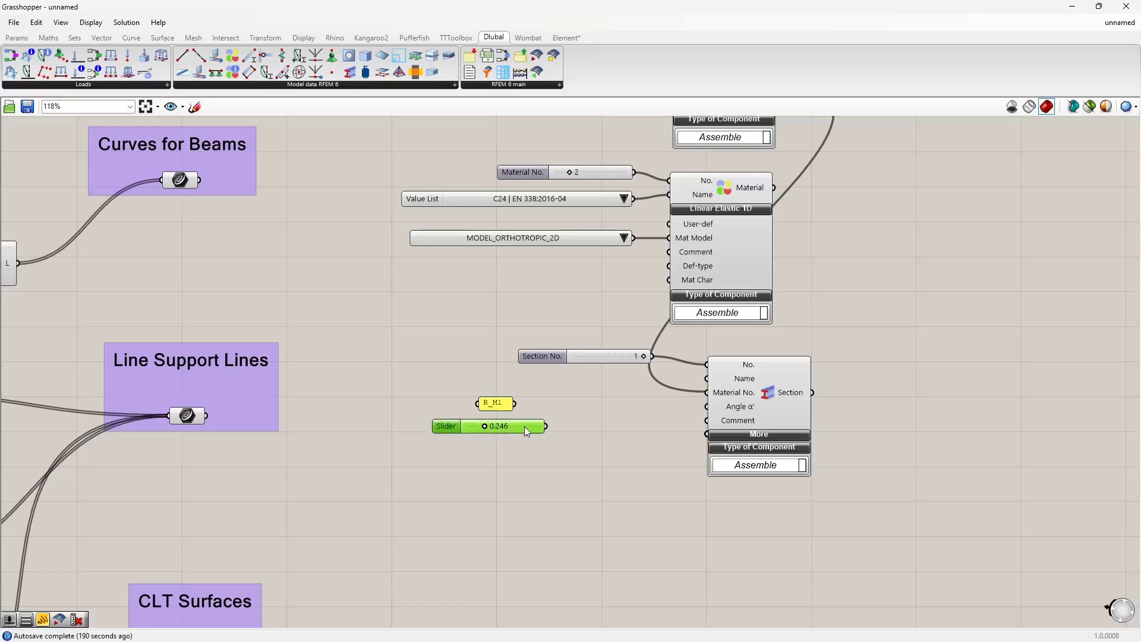
Step: Add a text panel containing a slash and a second floating-point slider at about 0.382
click(501, 452)
double_click(503, 451)
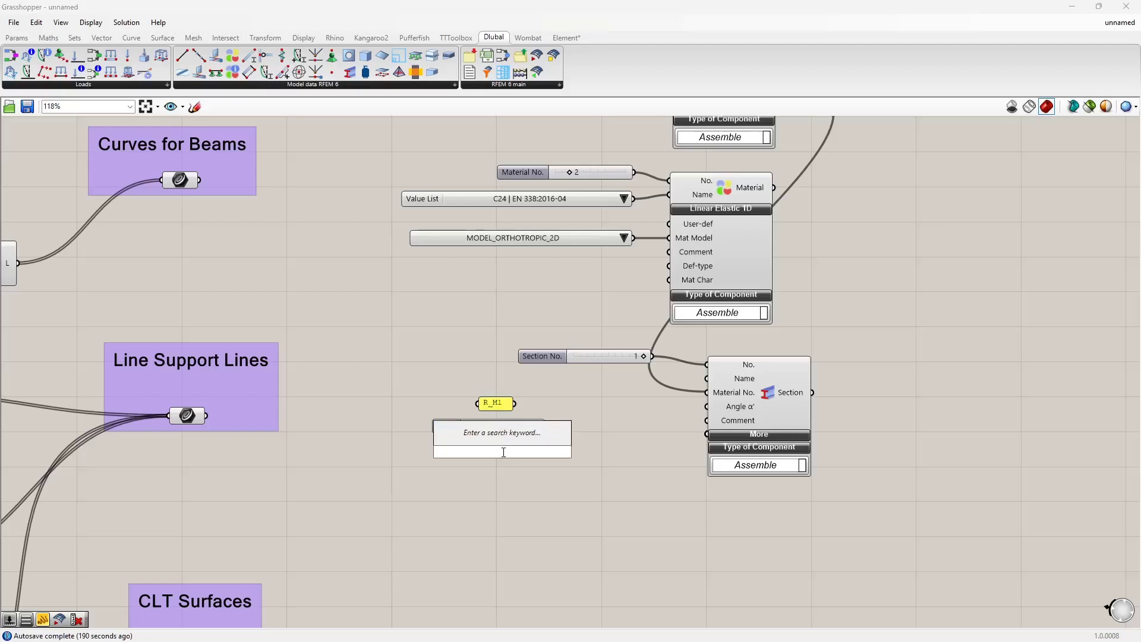
text(")
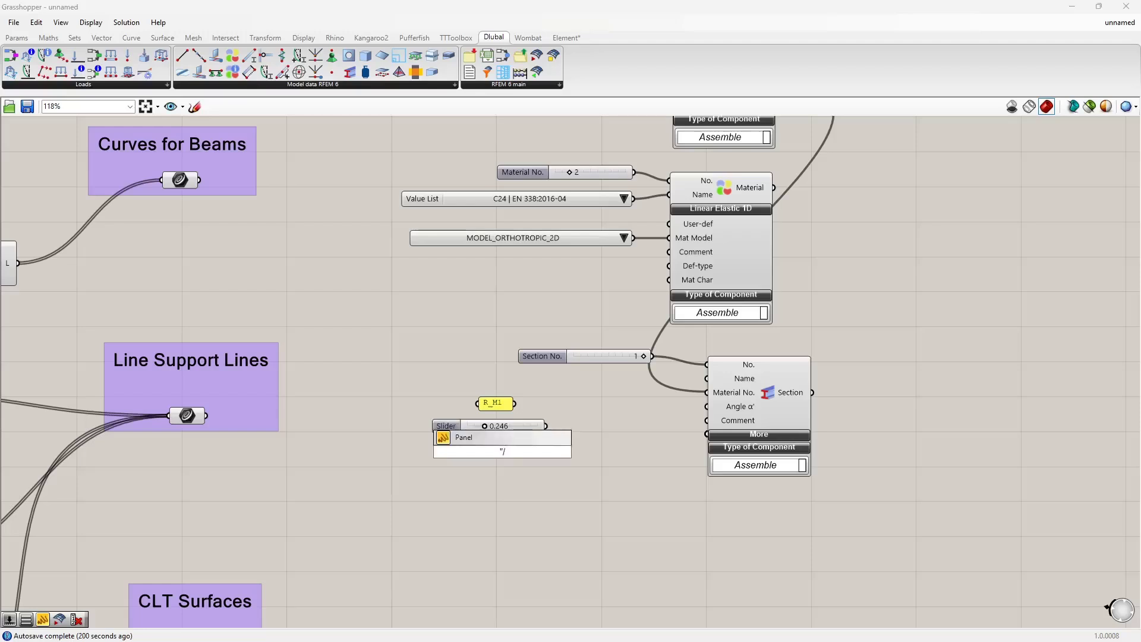
text(/)
key(Return)
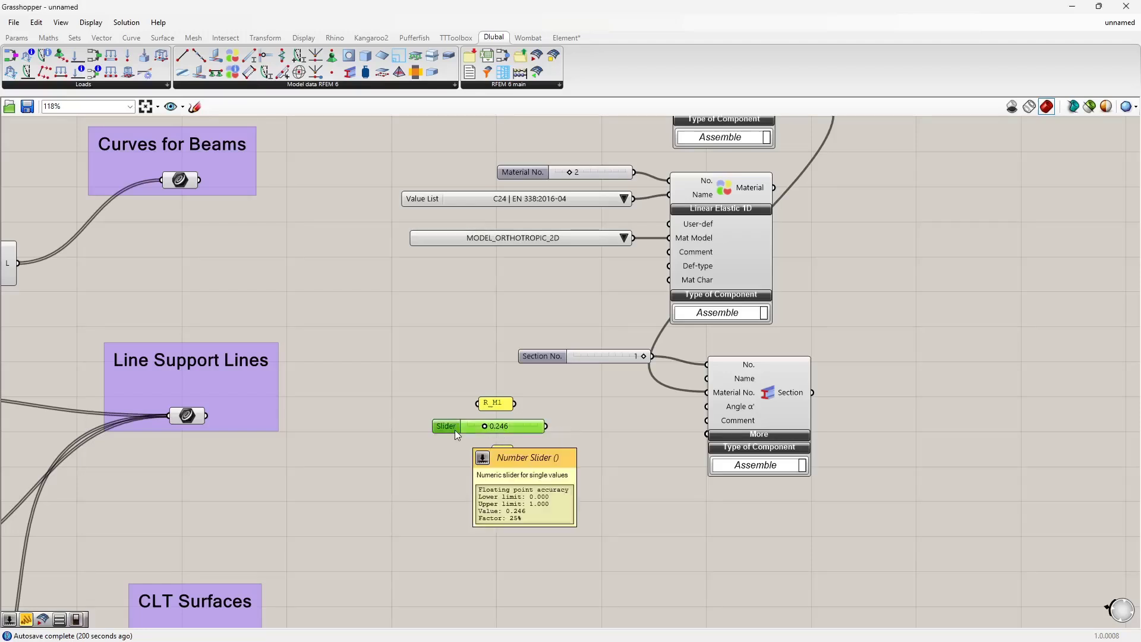
alt+drag(455, 430, 514, 481)
Step: Add a Text Join component and feed R_M1, the 0.246 slider, the slash and the 0.382 slider into its text input
click(572, 455)
double_click(573, 455)
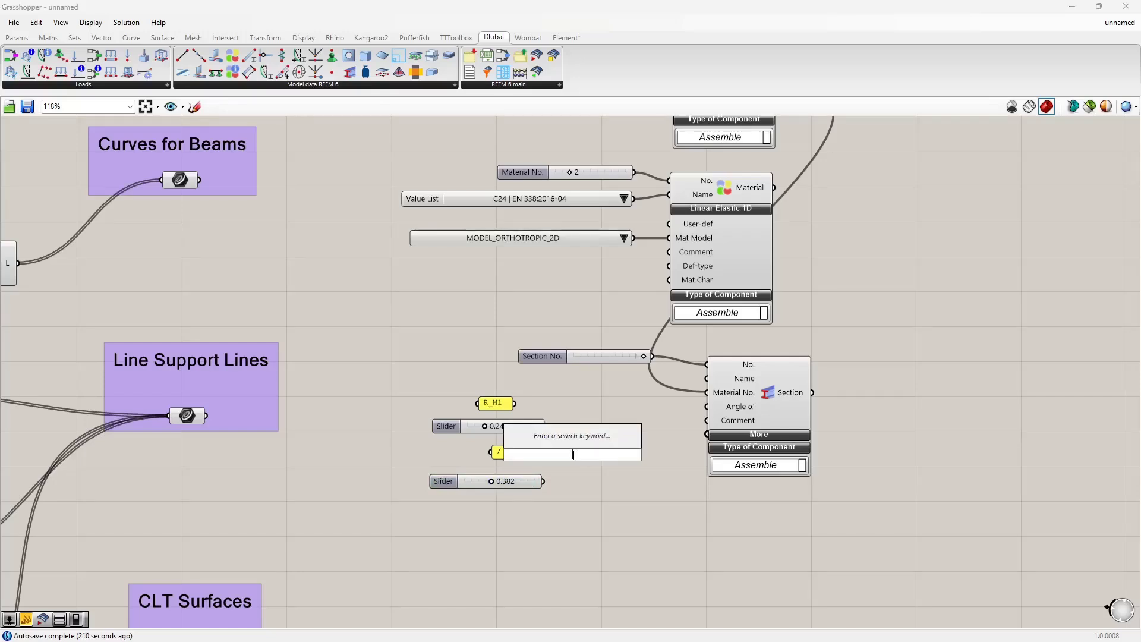
text(text joi)
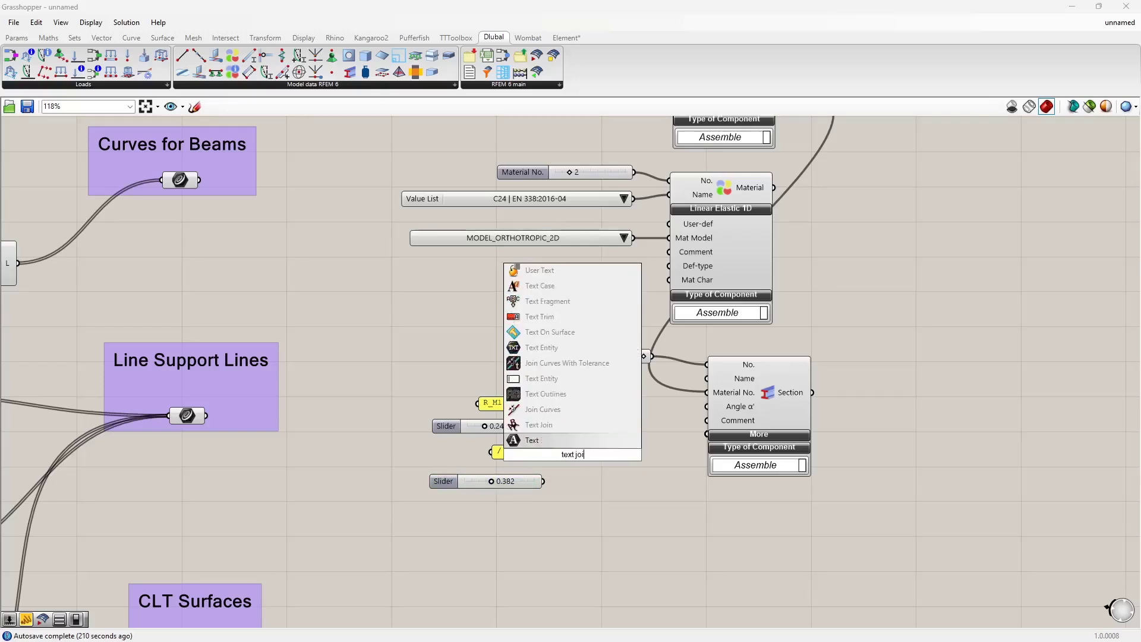
text(n)
key(Return)
scroll(584, 458, up, 3)
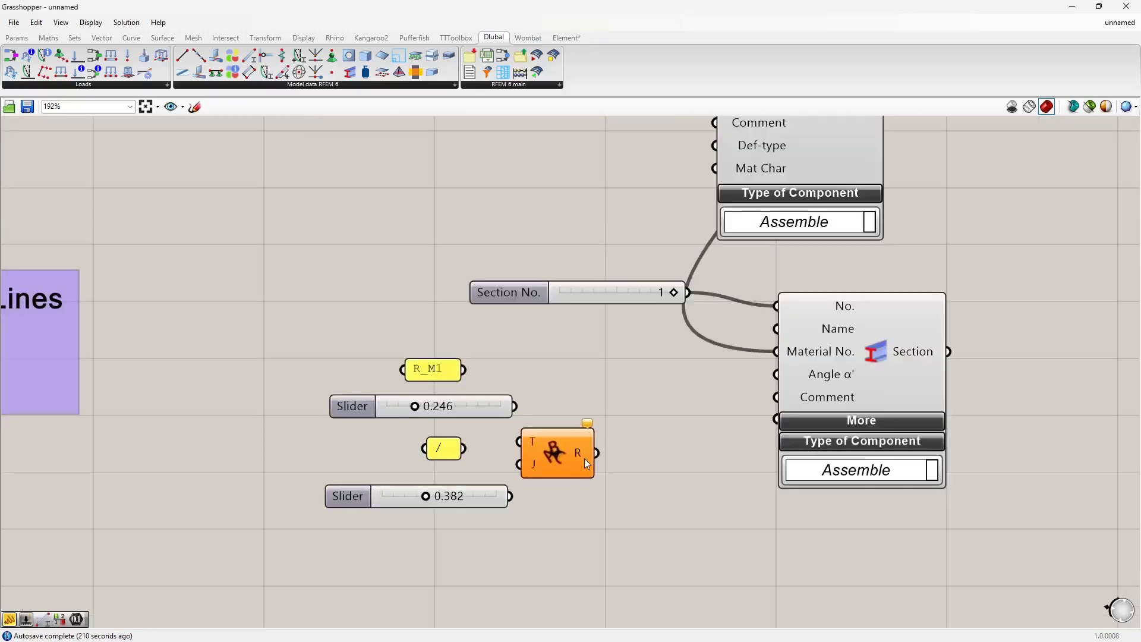
click(591, 434)
drag(463, 370, 562, 395)
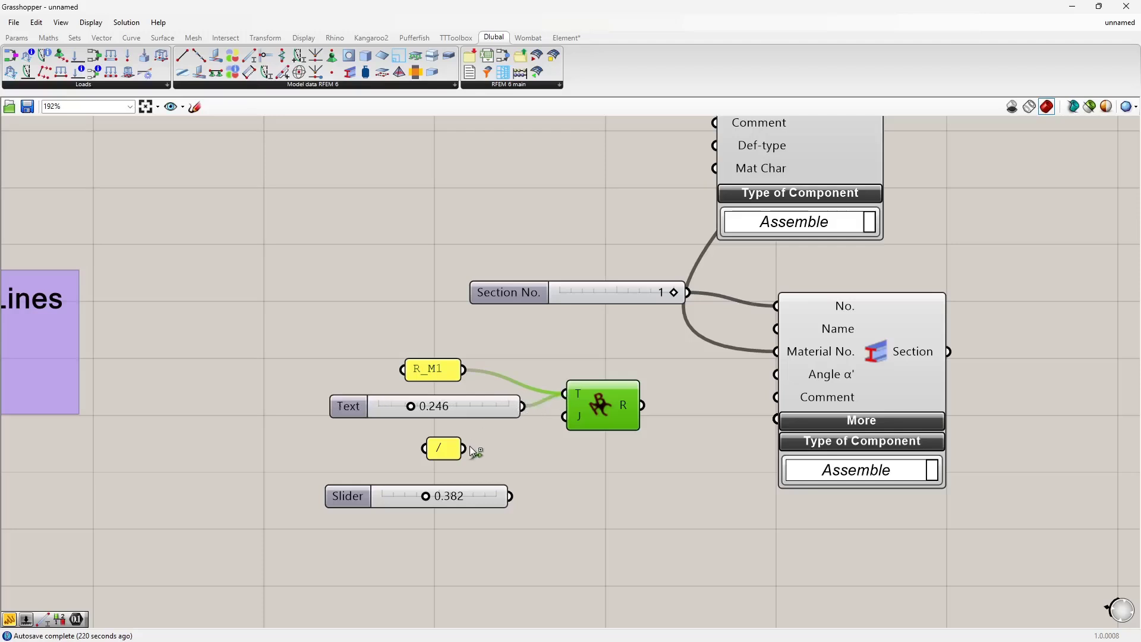
shift+drag(467, 448, 560, 397)
shift+drag(510, 496, 580, 446)
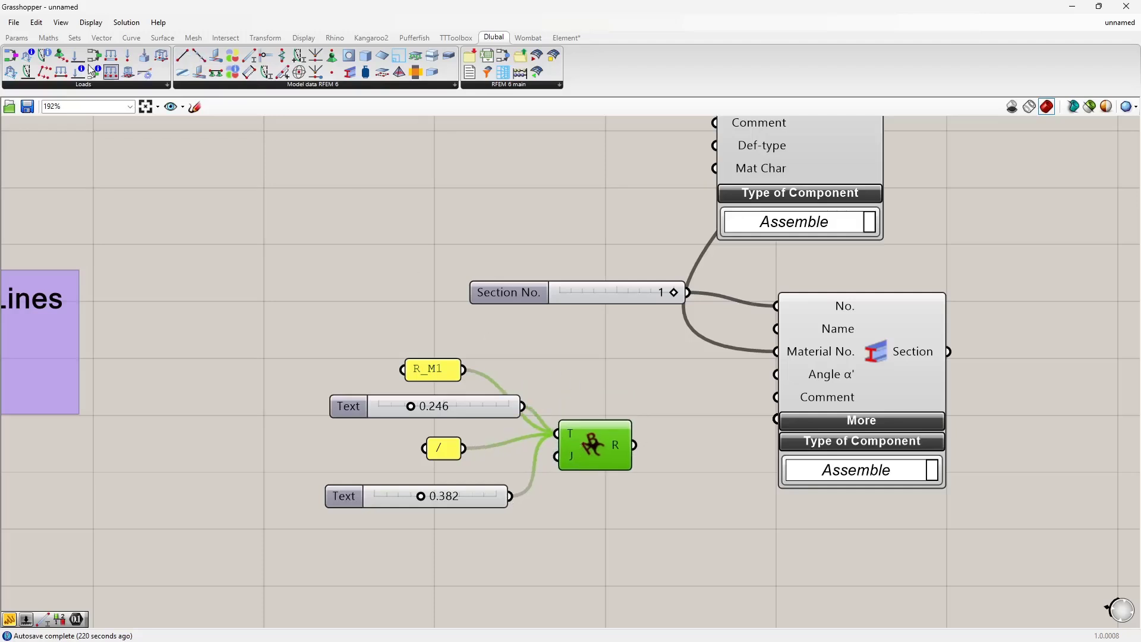
Step: Preview the joined text in a panel and add a space after R_M1 in the text panel
click(17, 38)
drag(166, 72, 724, 532)
drag(634, 445, 639, 519)
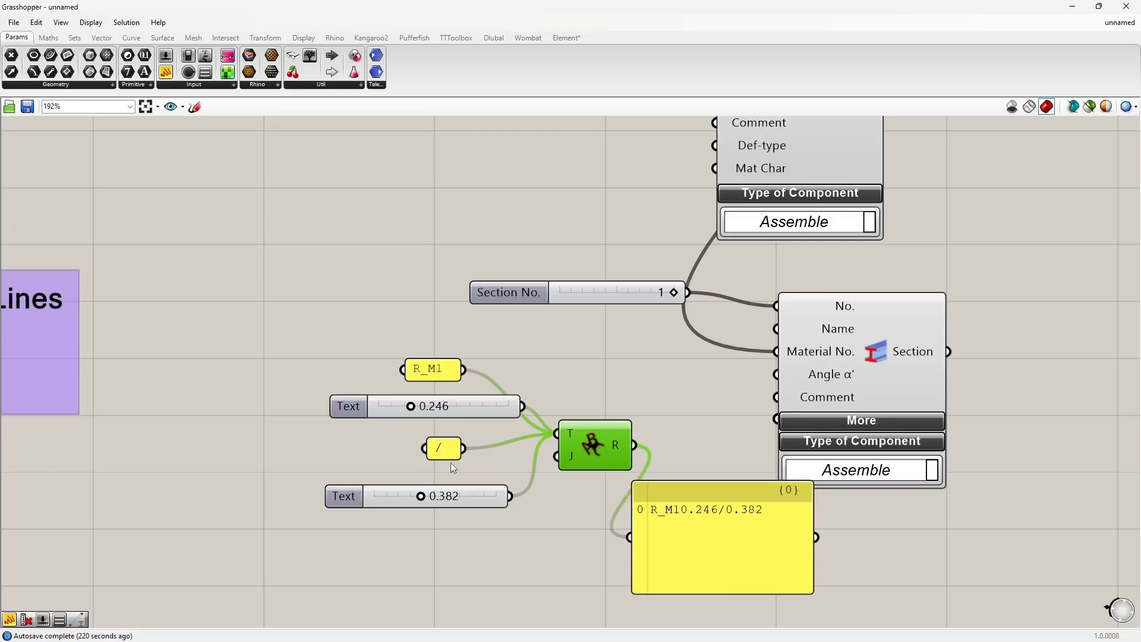
double_click(443, 378)
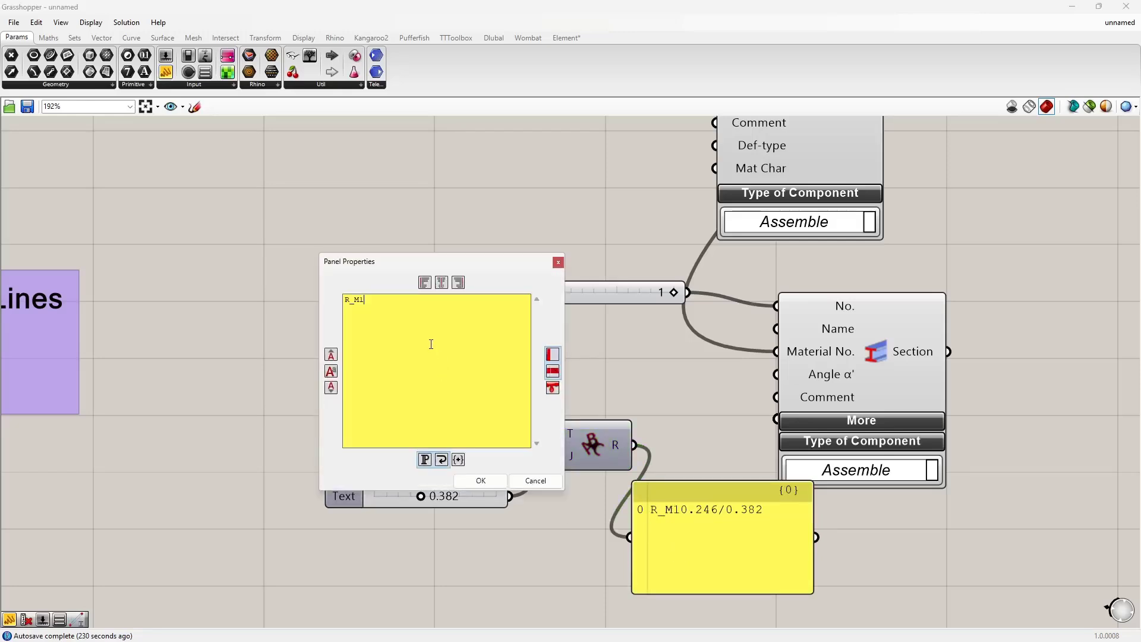
click(481, 481)
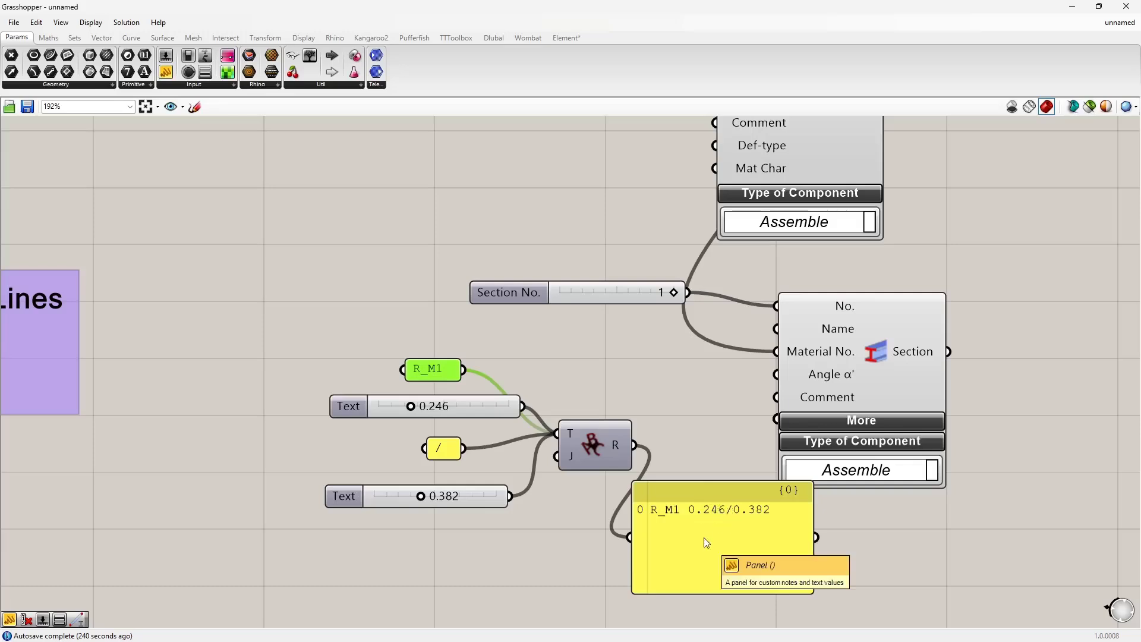
Step: Delete the preview panel and connect the Text Join result to the Section component's Name input
click(725, 526)
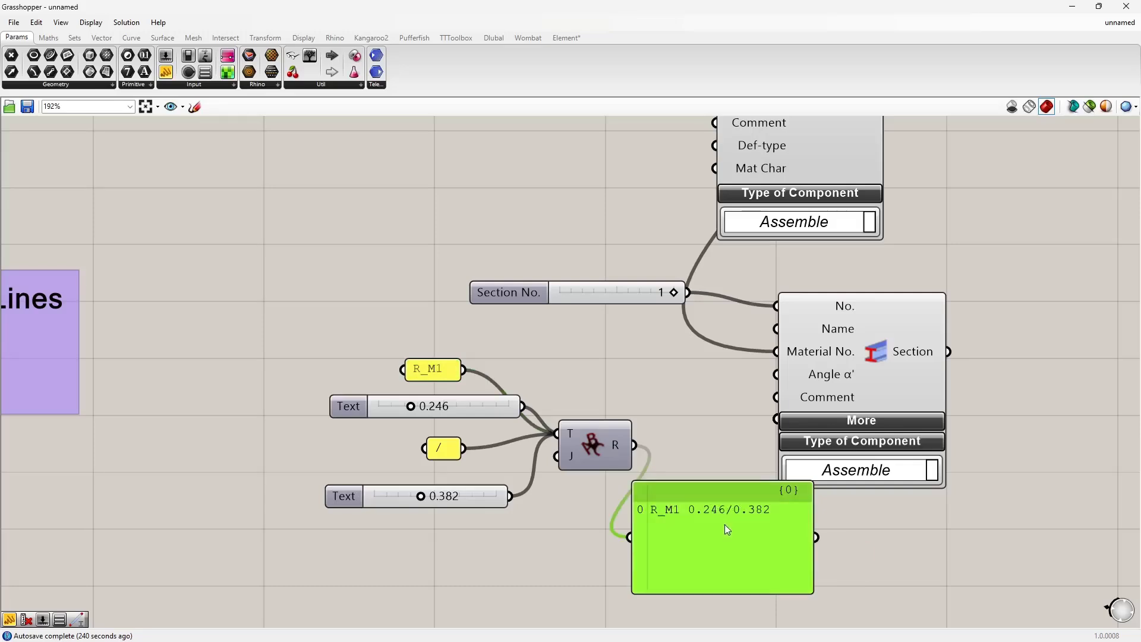
key(Delete)
key(alt+Tab)
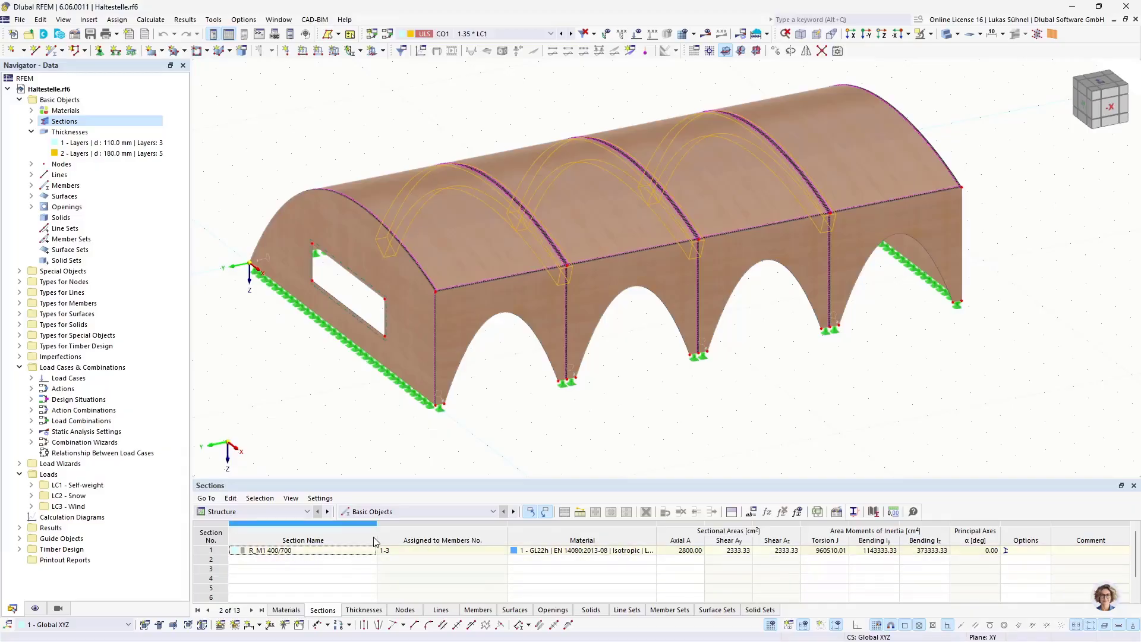
key(alt+Tab)
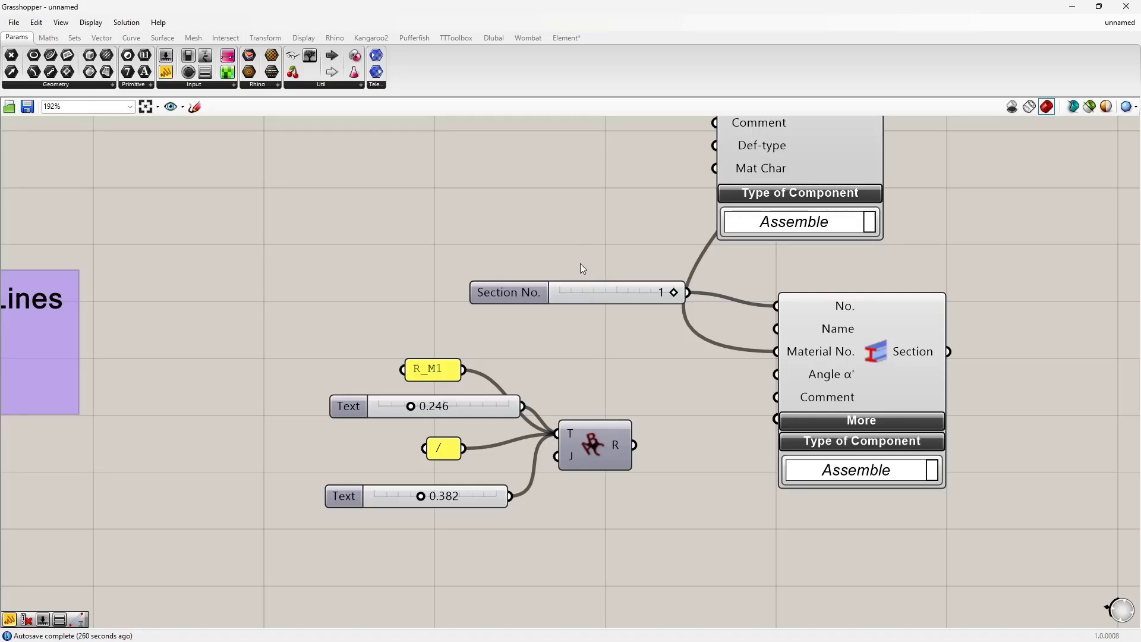
click(491, 405)
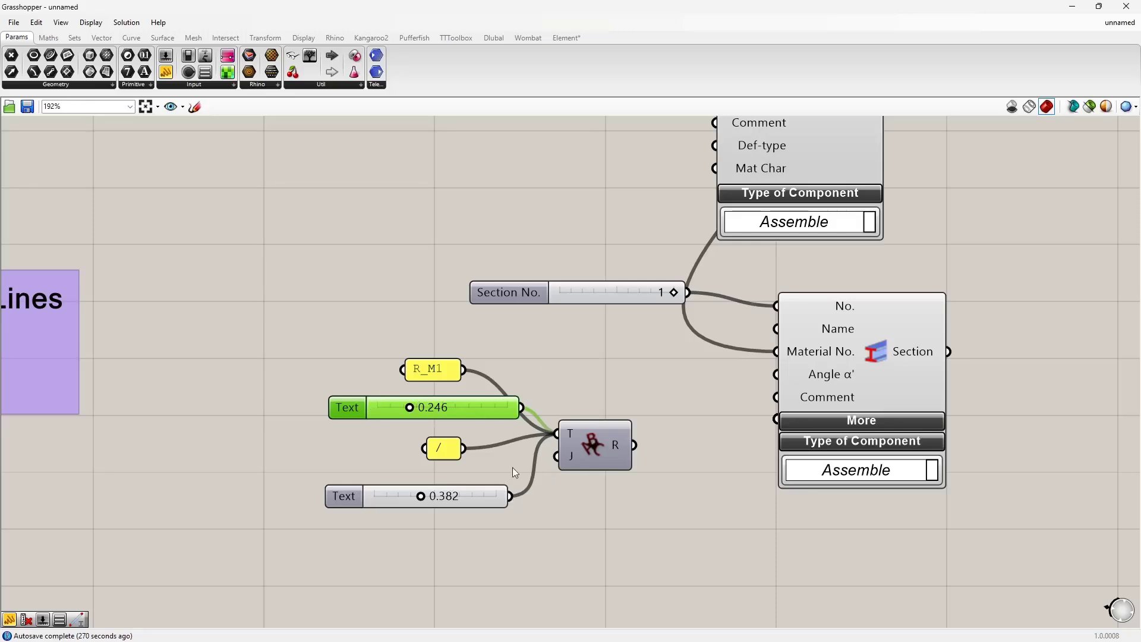
drag(640, 448, 795, 336)
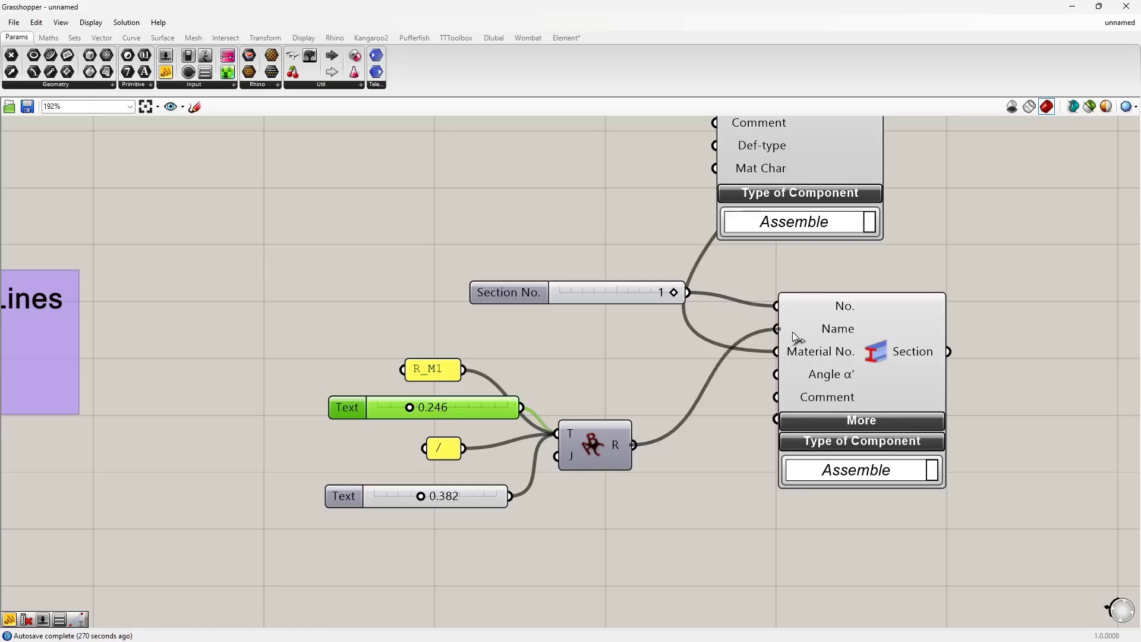
Step: Place a Dlubal Member component below the Section component
scroll(636, 412, down, 4)
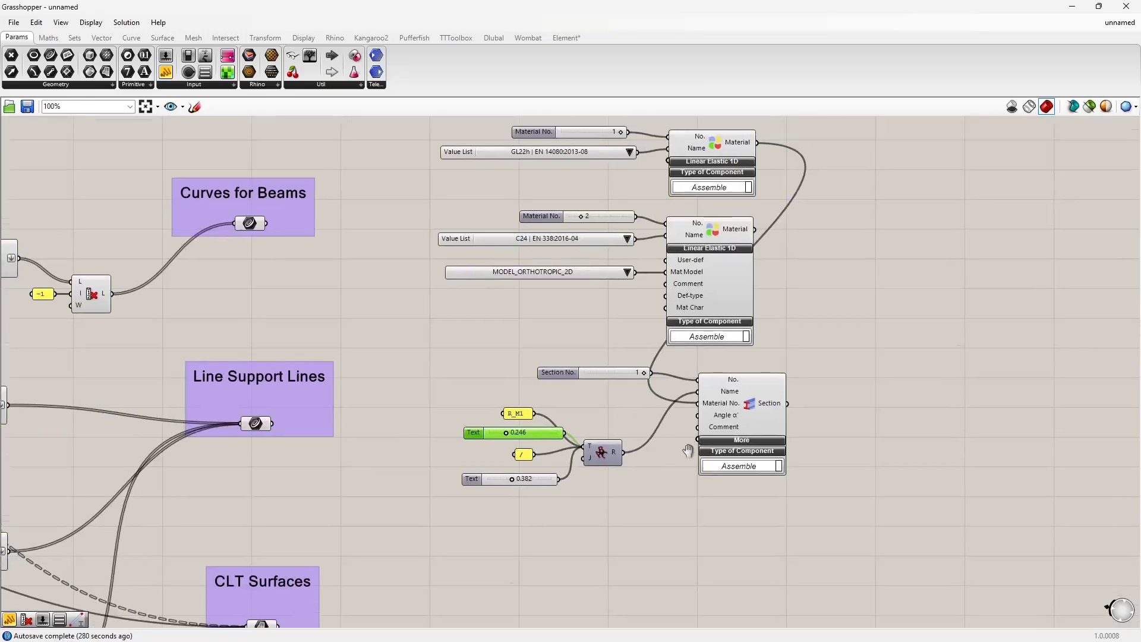
right_drag(884, 352, 790, 313)
click(772, 341)
right_drag(610, 469, 620, 451)
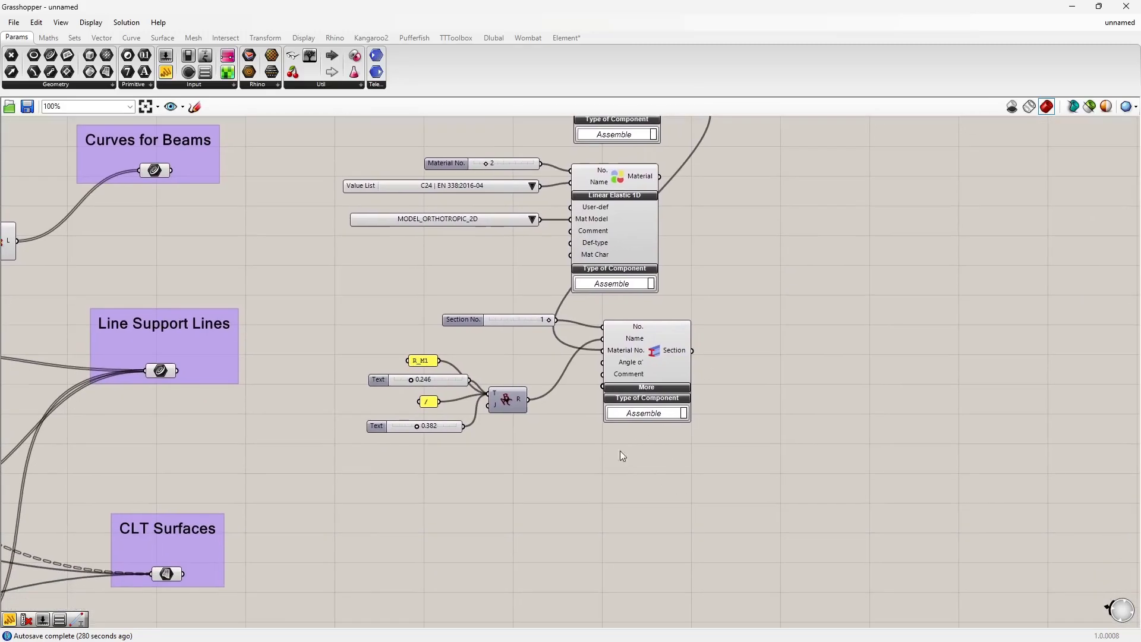
click(494, 37)
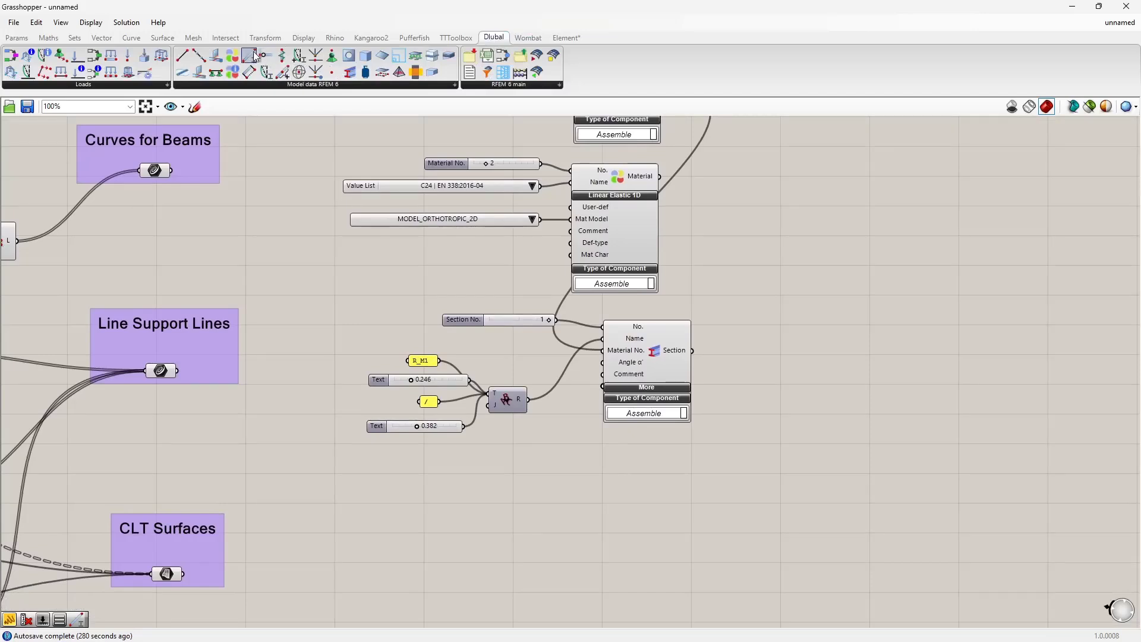
drag(253, 57, 751, 536)
right_drag(616, 527, 600, 430)
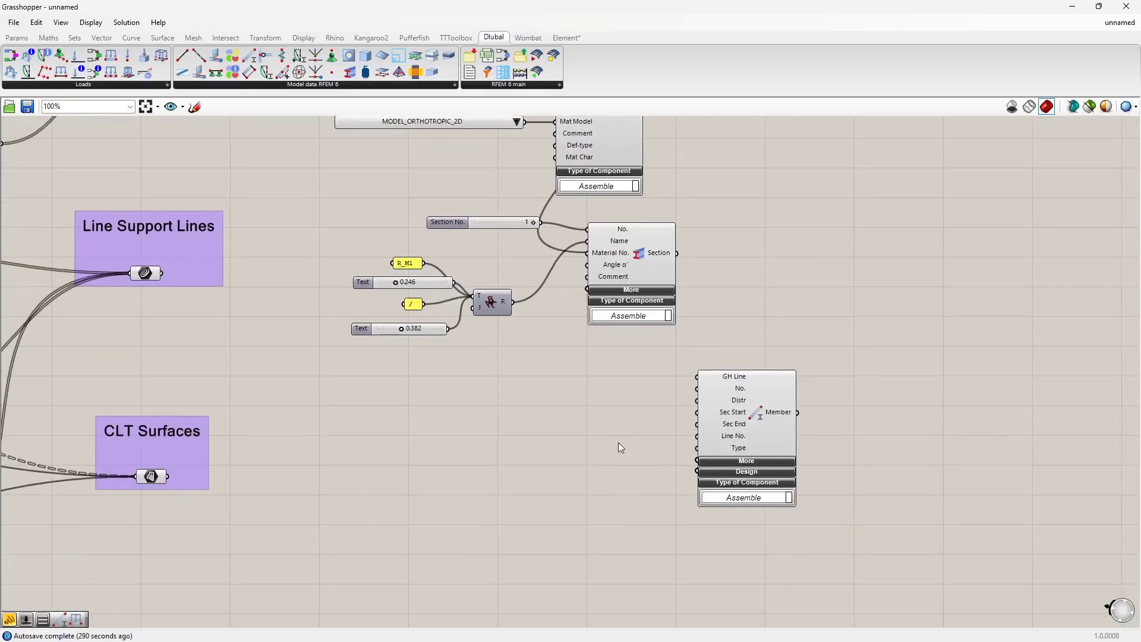
Step: Expand and collapse the Member component's More and Design input sections to examine the available inputs
drag(746, 409, 725, 419)
right_drag(706, 458, 670, 387)
scroll(720, 403, up, 2)
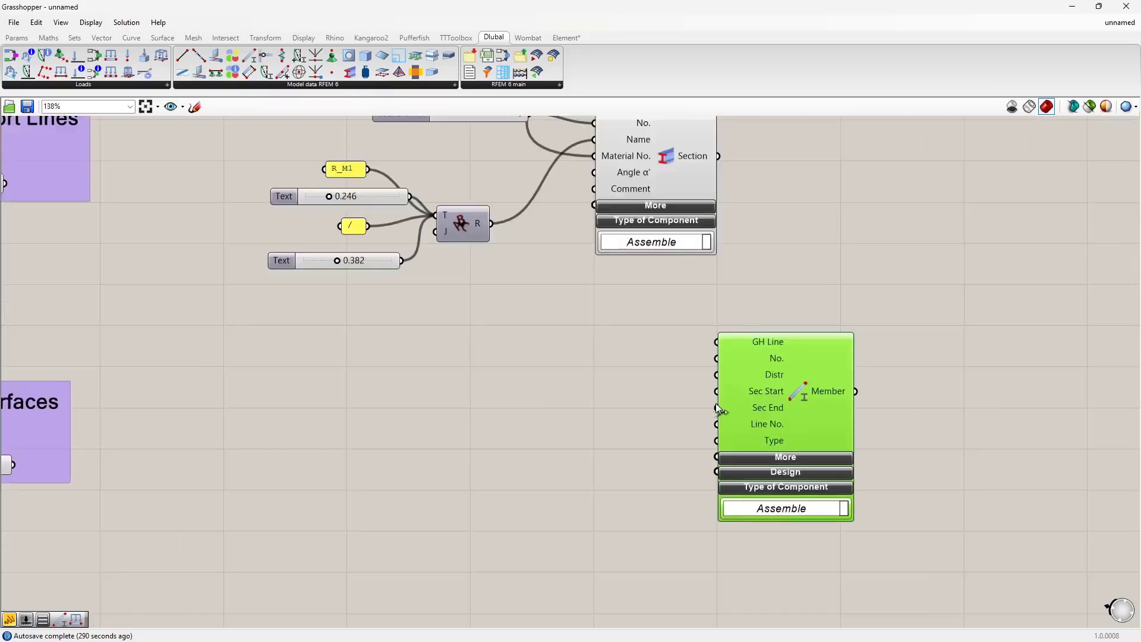
click(758, 458)
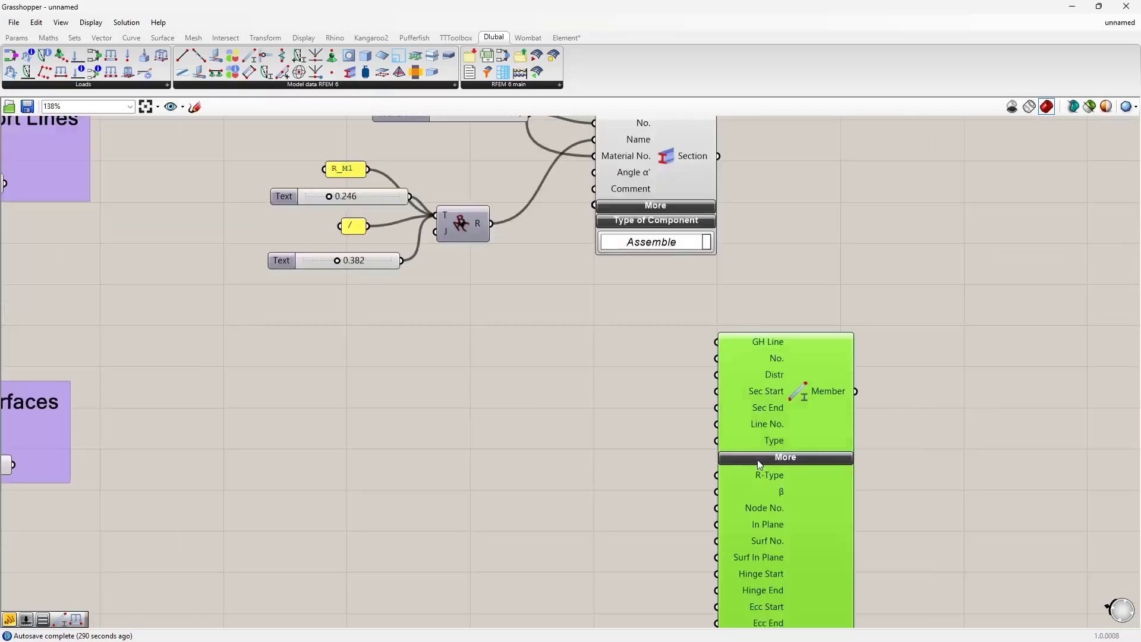
drag(787, 401, 912, 211)
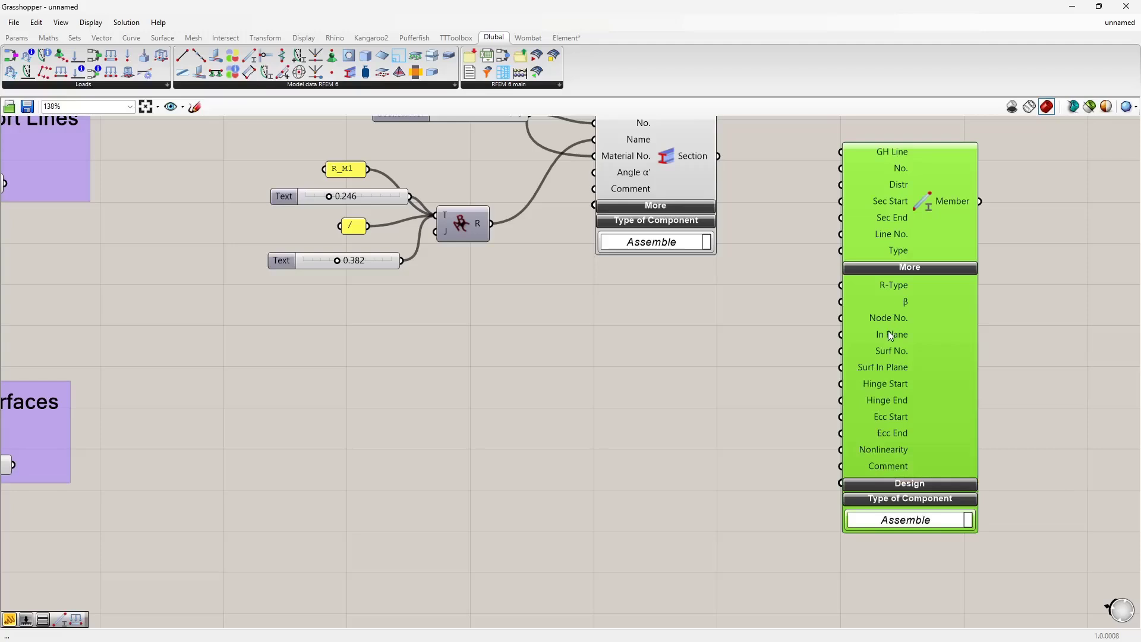
click(915, 484)
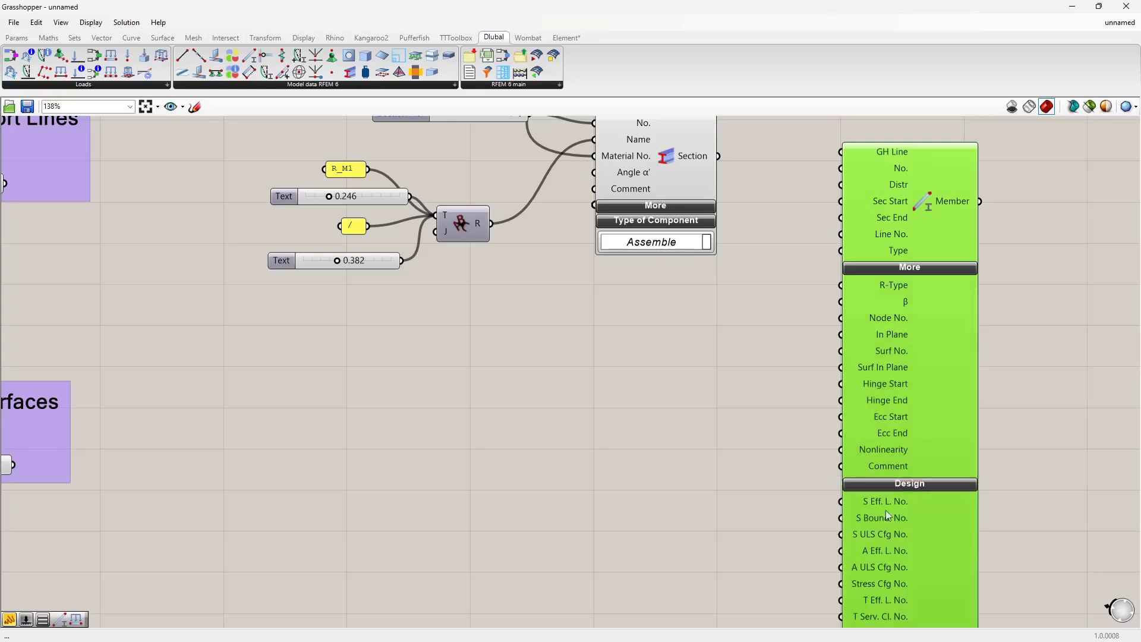
right_drag(885, 516, 900, 469)
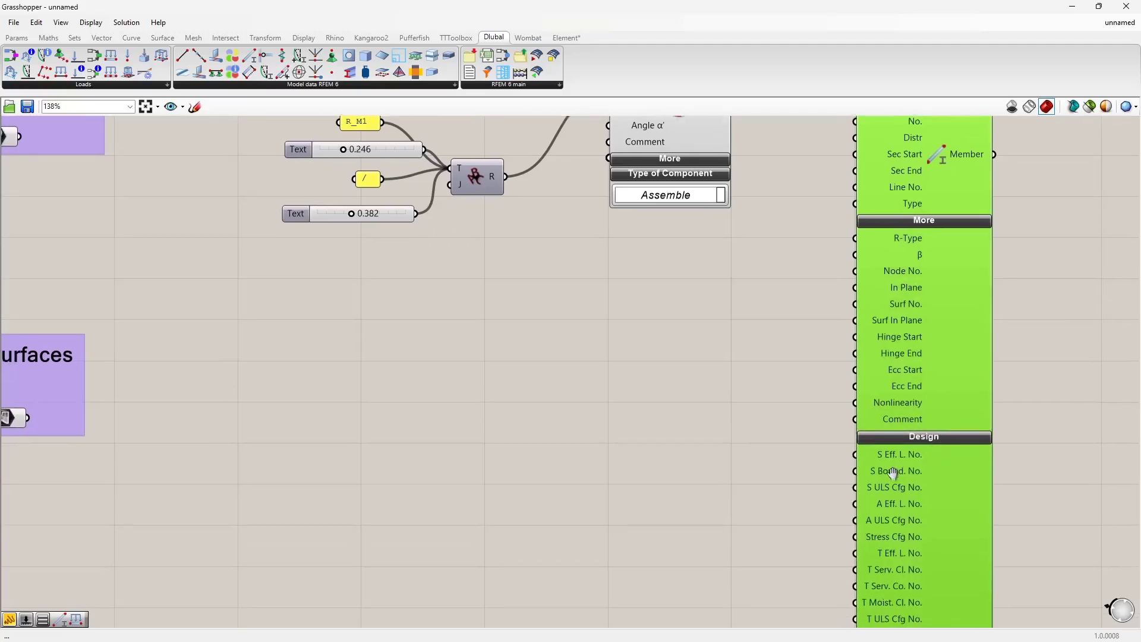
click(920, 440)
right_drag(935, 247, 896, 373)
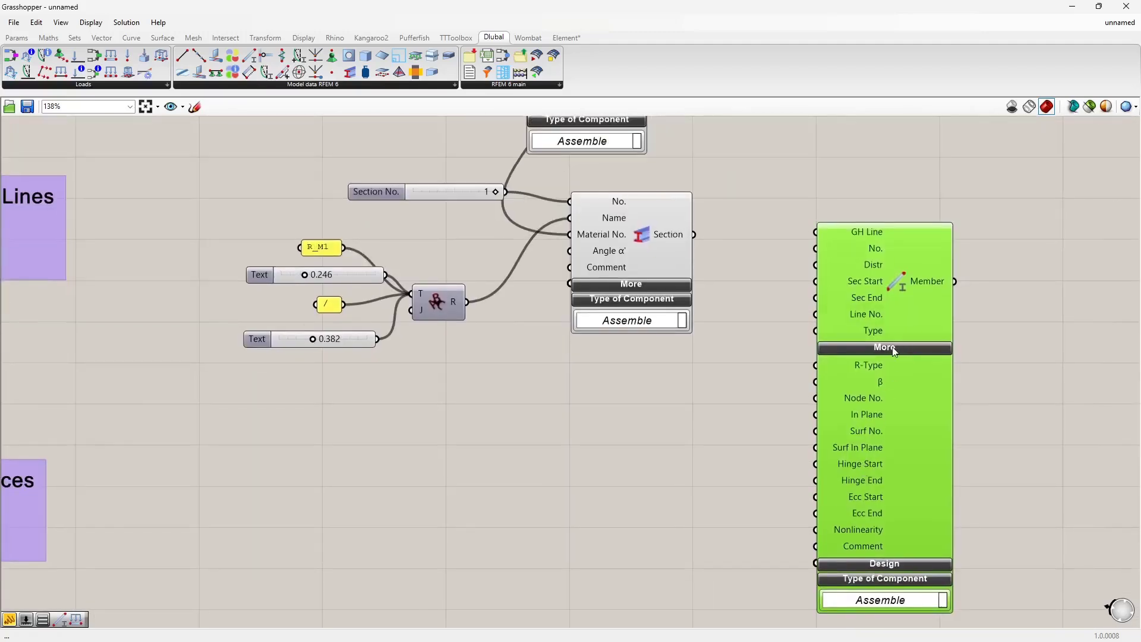
click(893, 350)
drag(871, 357, 827, 536)
right_drag(605, 444, 706, 451)
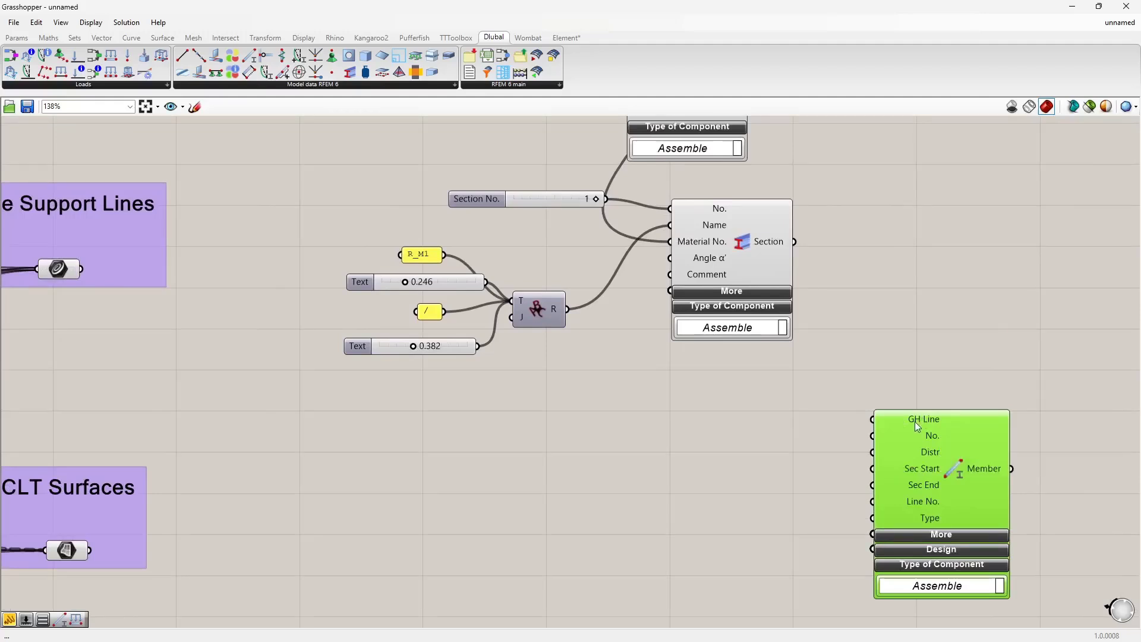
Step: Switch to RFEM 6 to inspect the bus stop model, then return to Grasshopper
key(alt+Tab)
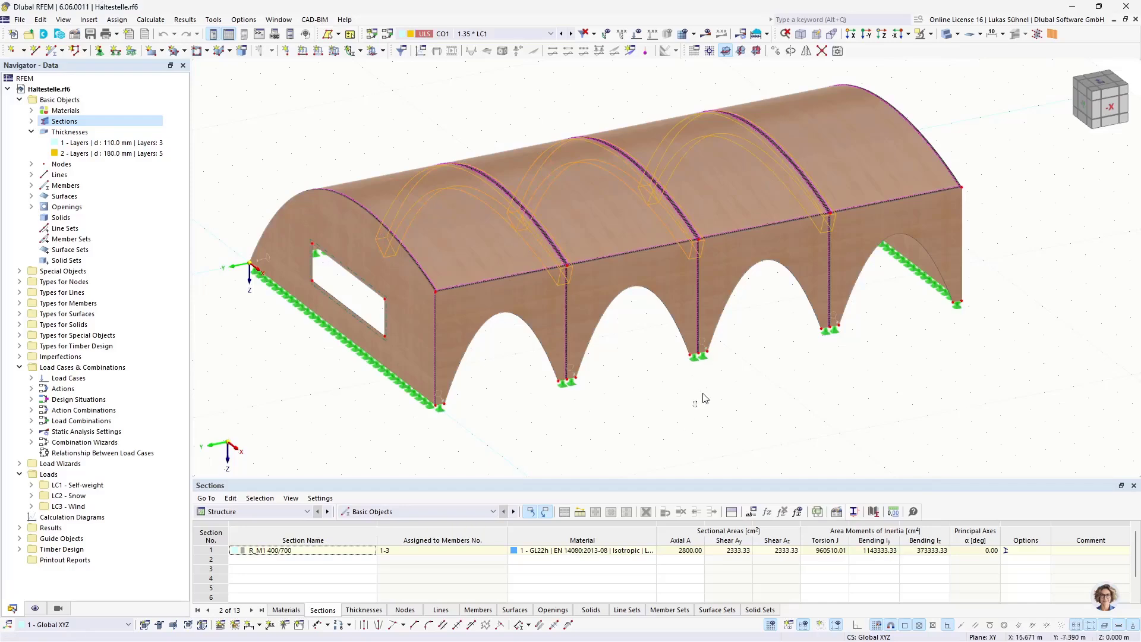
ctrl+middle_drag(685, 380, 647, 376)
key(alt+Tab)
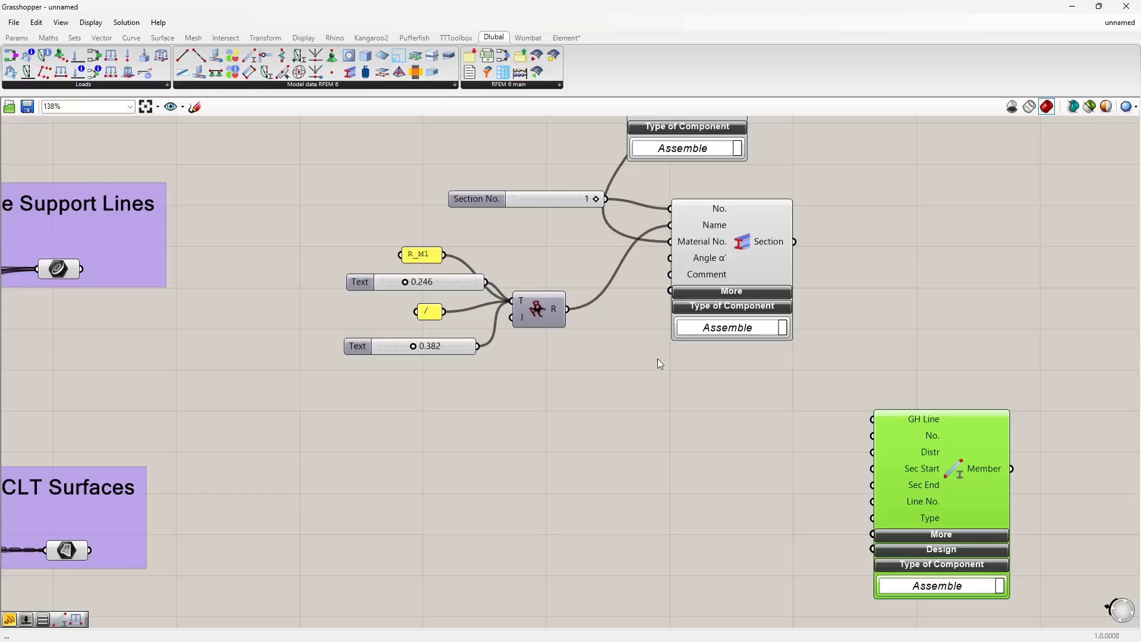
Step: Connect the Curves for Beams parameter to the Member component's GH Line input
scroll(584, 434, down, 3)
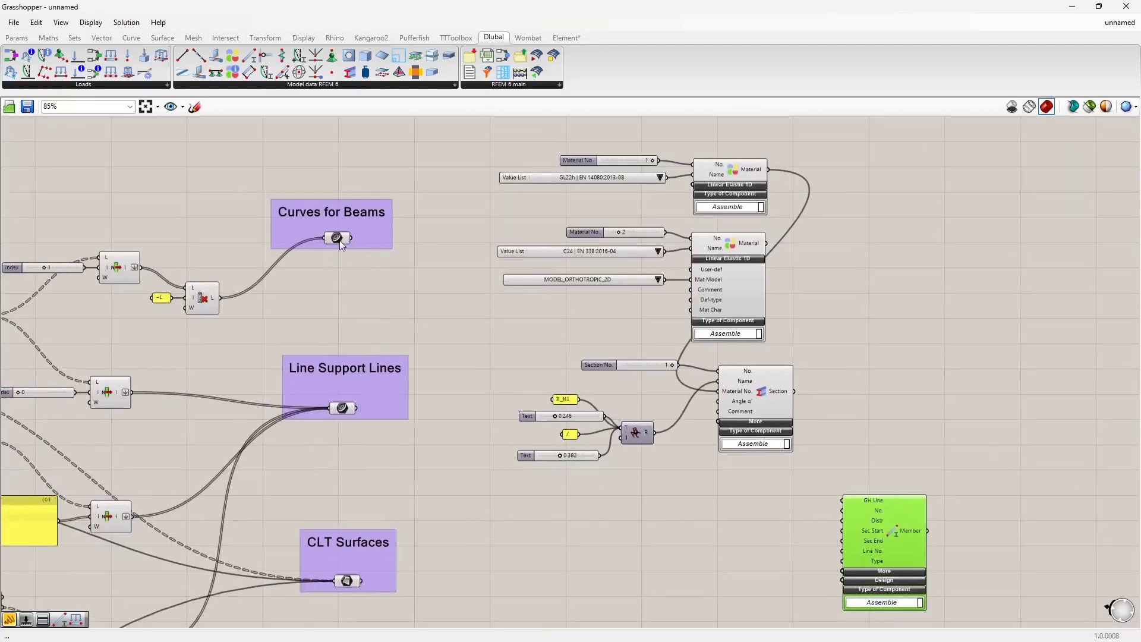
click(337, 238)
drag(350, 238, 842, 500)
right_drag(835, 508, 793, 423)
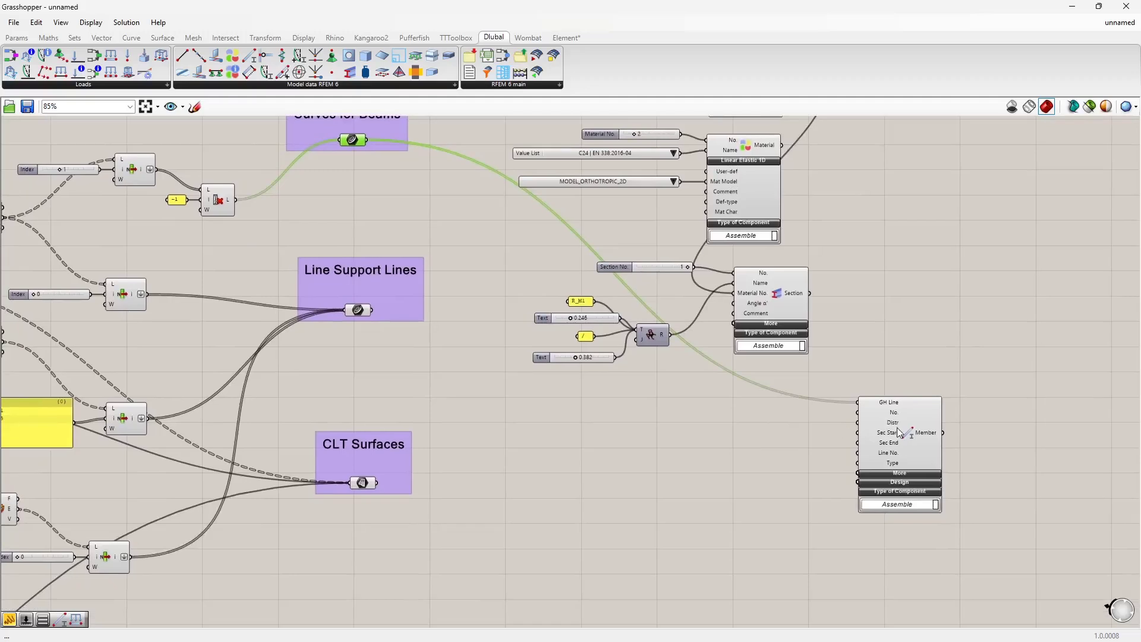
Step: Connect the Section component's output to the Member component's Sec Start input
drag(897, 426, 850, 421)
scroll(758, 443, up, 4)
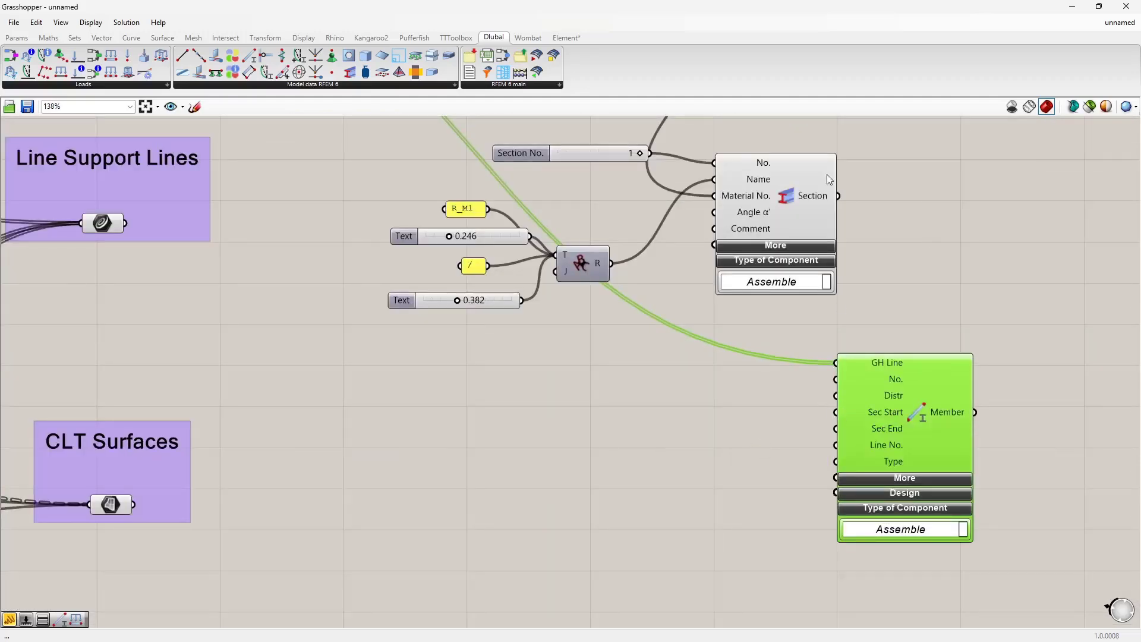
drag(840, 197, 846, 420)
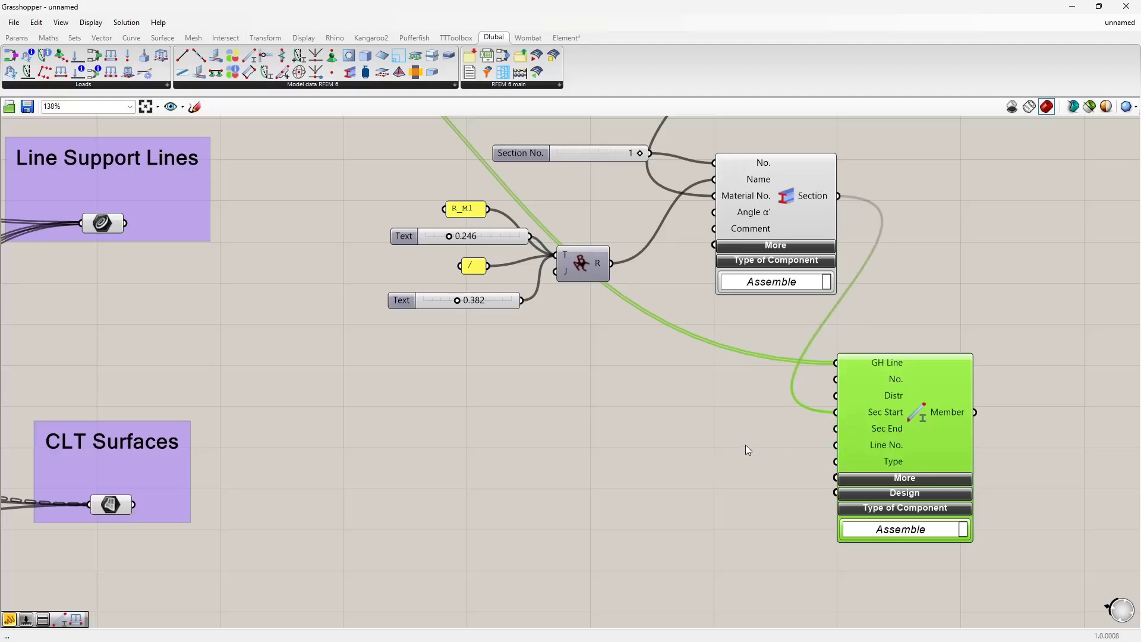
right_drag(734, 469, 703, 428)
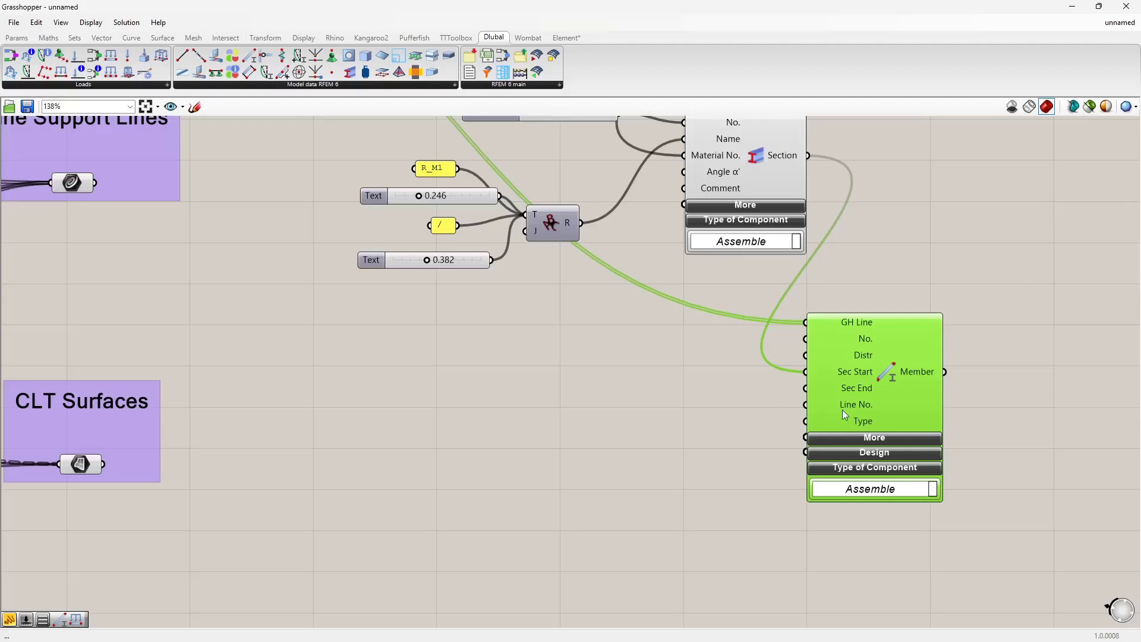
Step: Expand the Member component's Design inputs and add a number slider with value 1 beside them
click(874, 452)
drag(874, 383, 895, 346)
right_drag(707, 494, 729, 425)
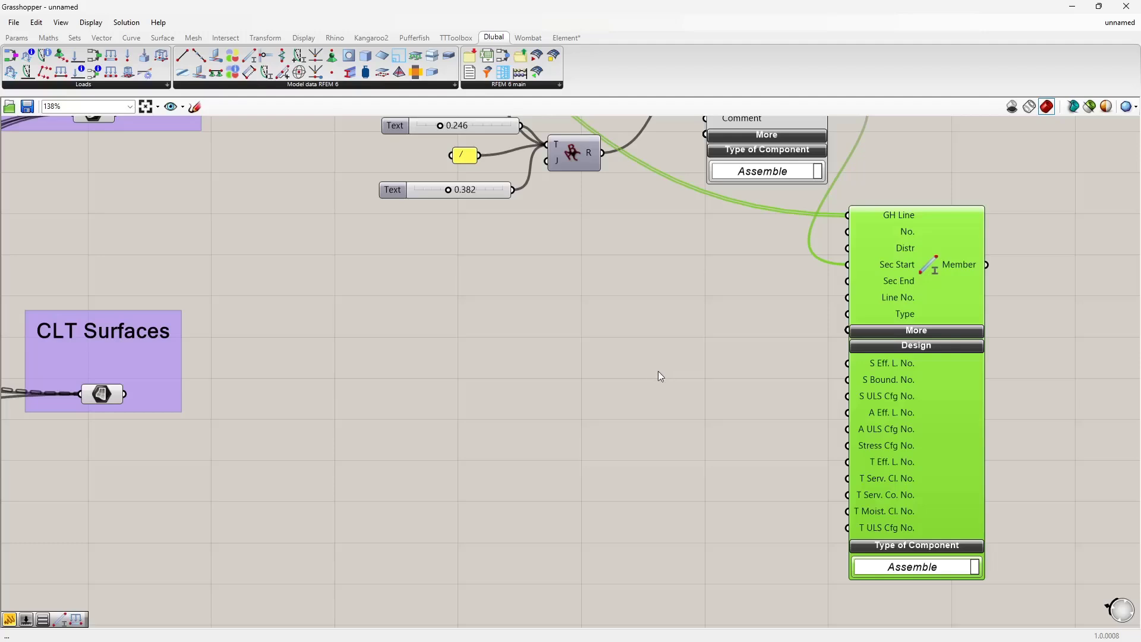
scroll(1005, 437, up, 1)
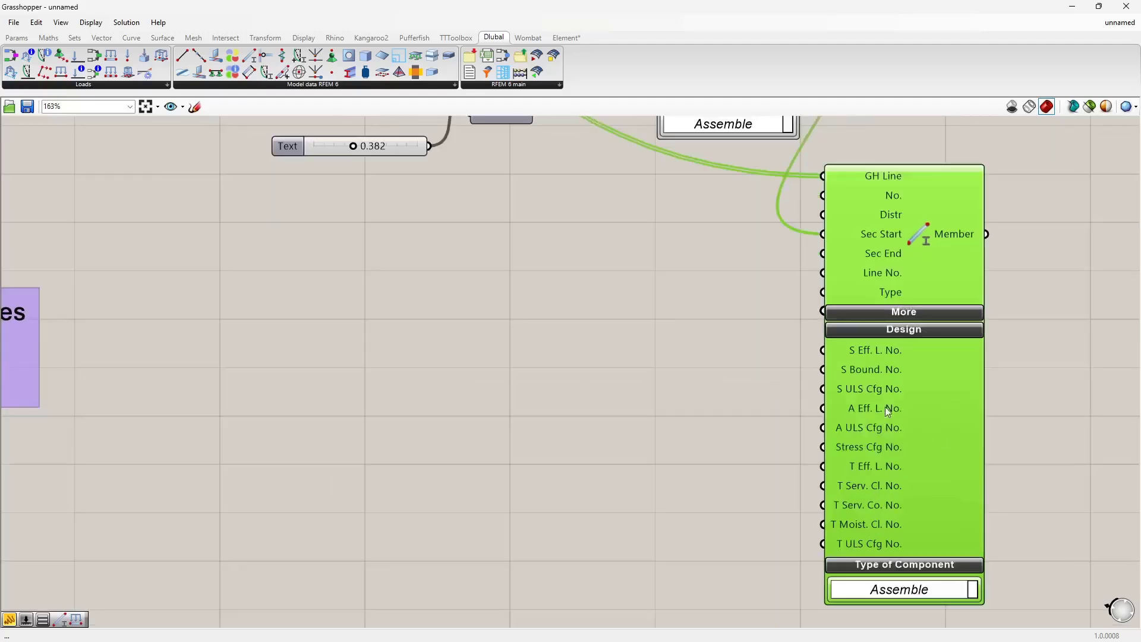
scroll(829, 483, up, 1)
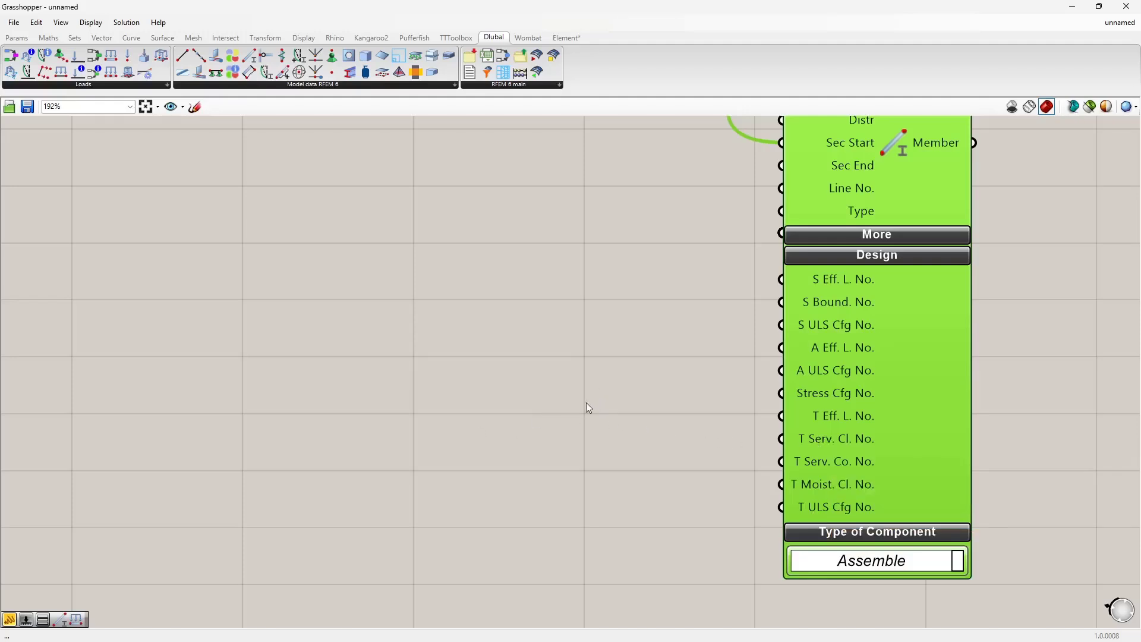
double_click(561, 443)
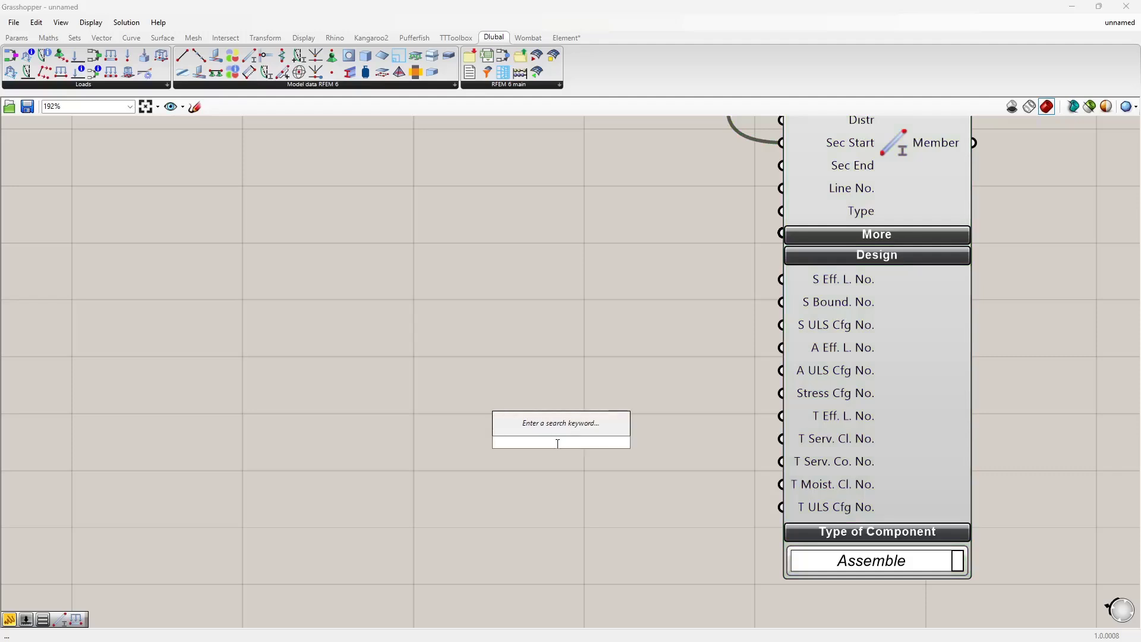
text(1)
key(Return)
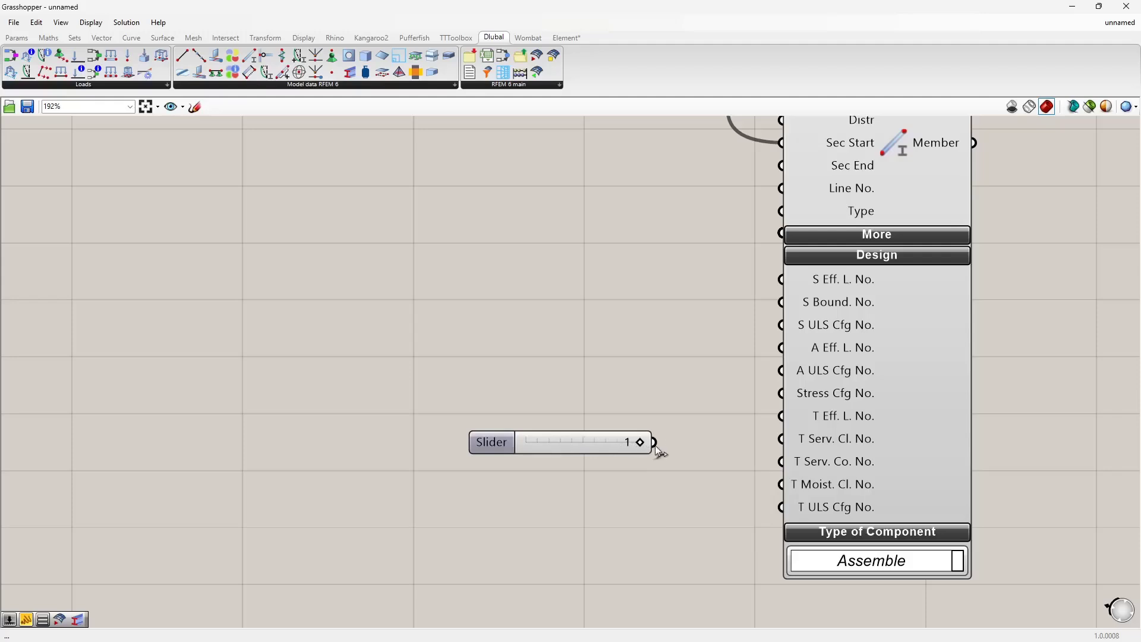
Step: Wire the slider into the T Serv. Cl. No. and T ULS Cfg No. inputs of the Member component
drag(655, 445, 773, 438)
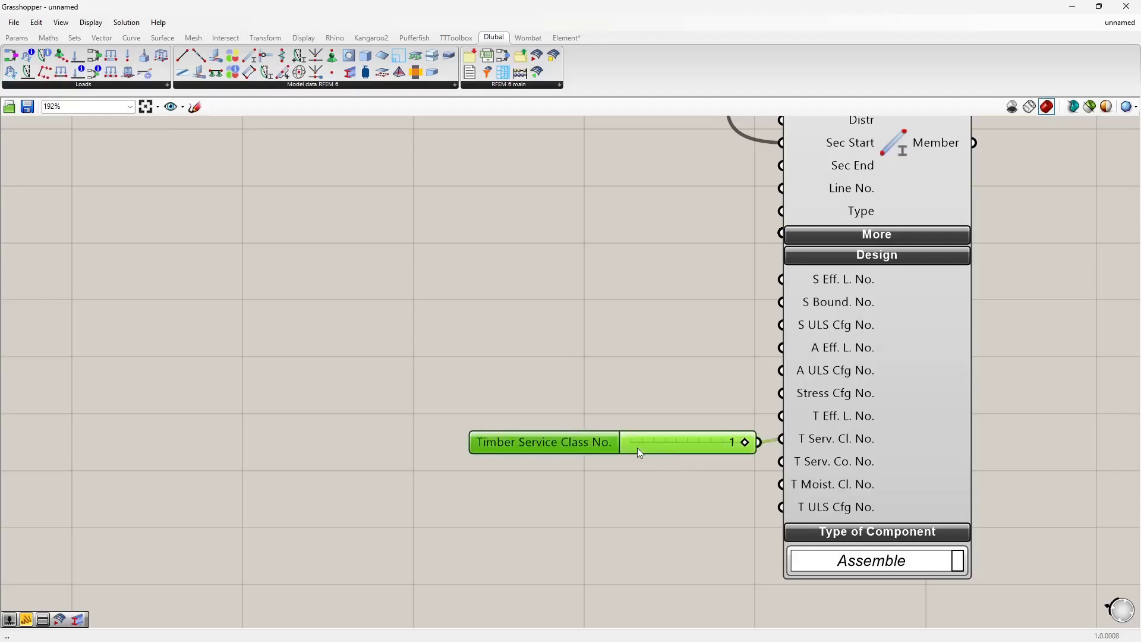
drag(637, 448, 550, 396)
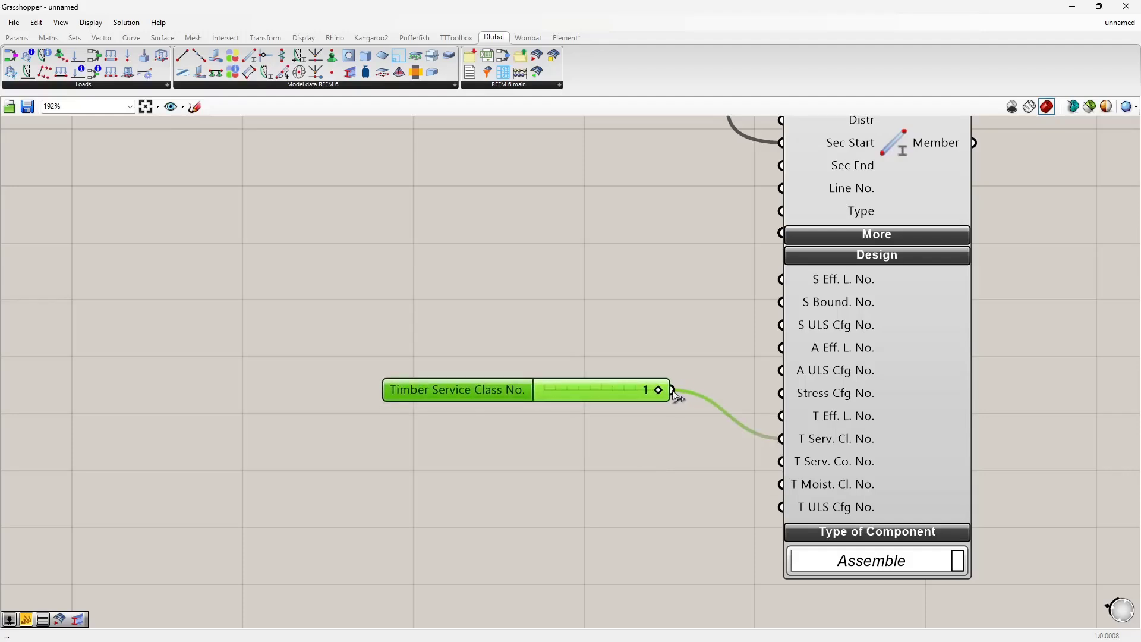
drag(672, 391, 781, 508)
drag(633, 395, 649, 454)
scroll(767, 457, down, 2)
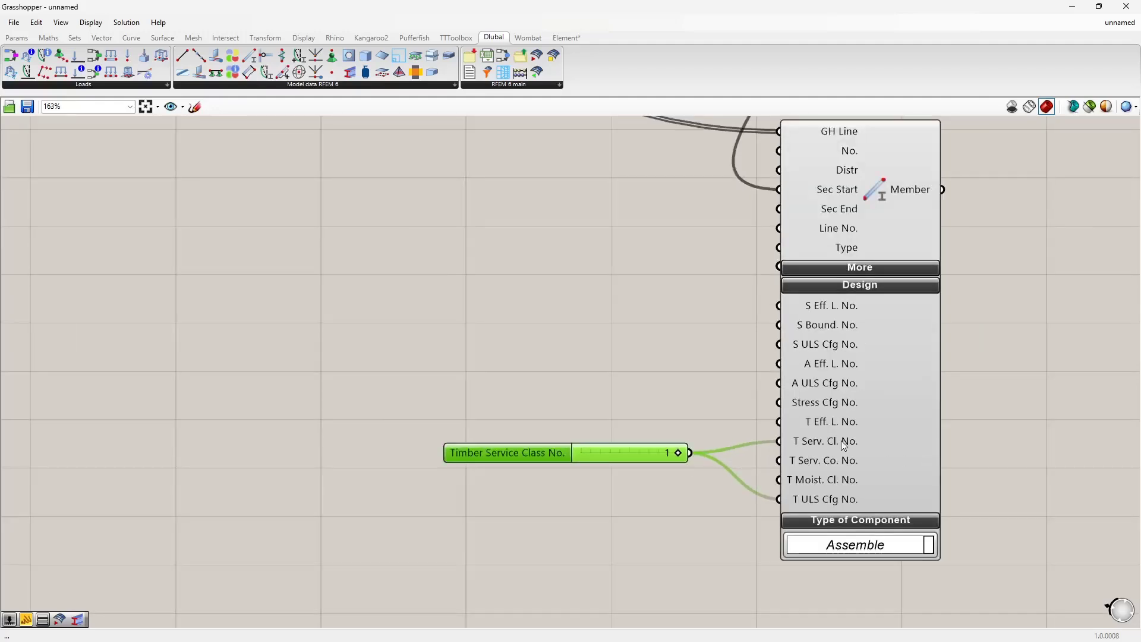
Step: Select the material, section and member components with their inputs and group them together
scroll(597, 376, down, 4)
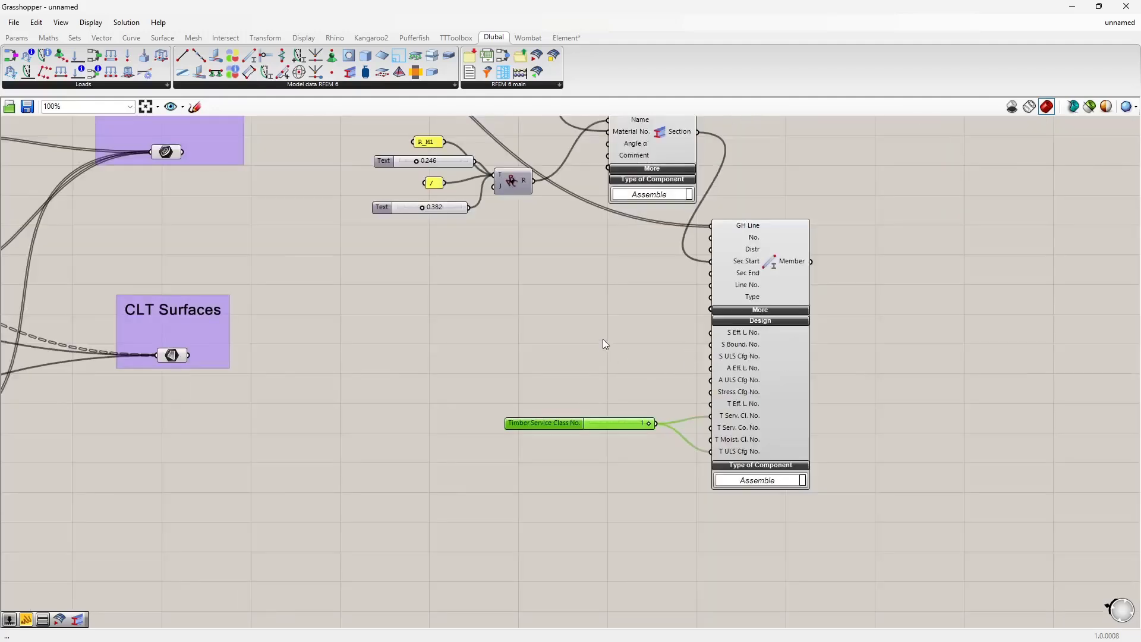
scroll(603, 344, down, 3)
right_drag(614, 363, 614, 419)
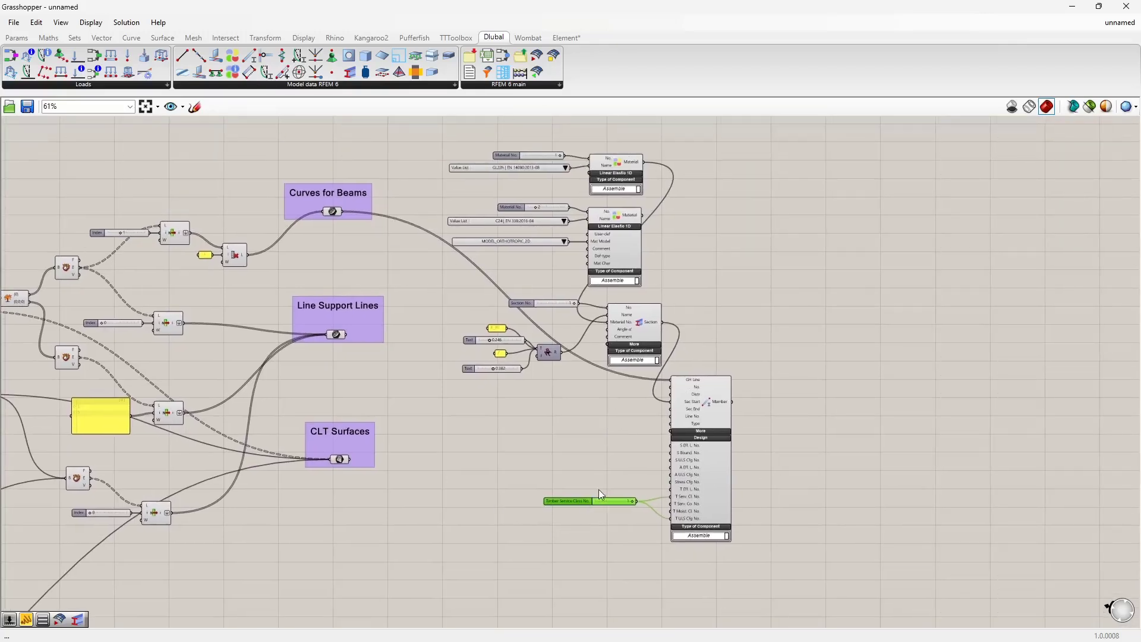
drag(809, 559, 416, 156)
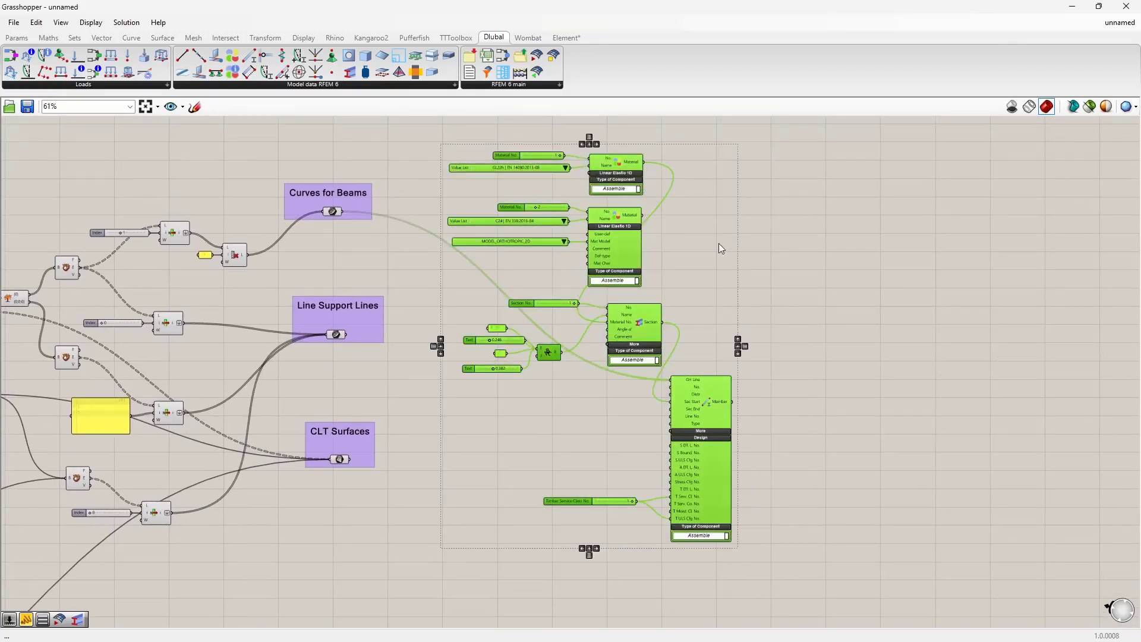
right_drag(709, 261, 710, 262)
right_click(711, 283)
click(773, 358)
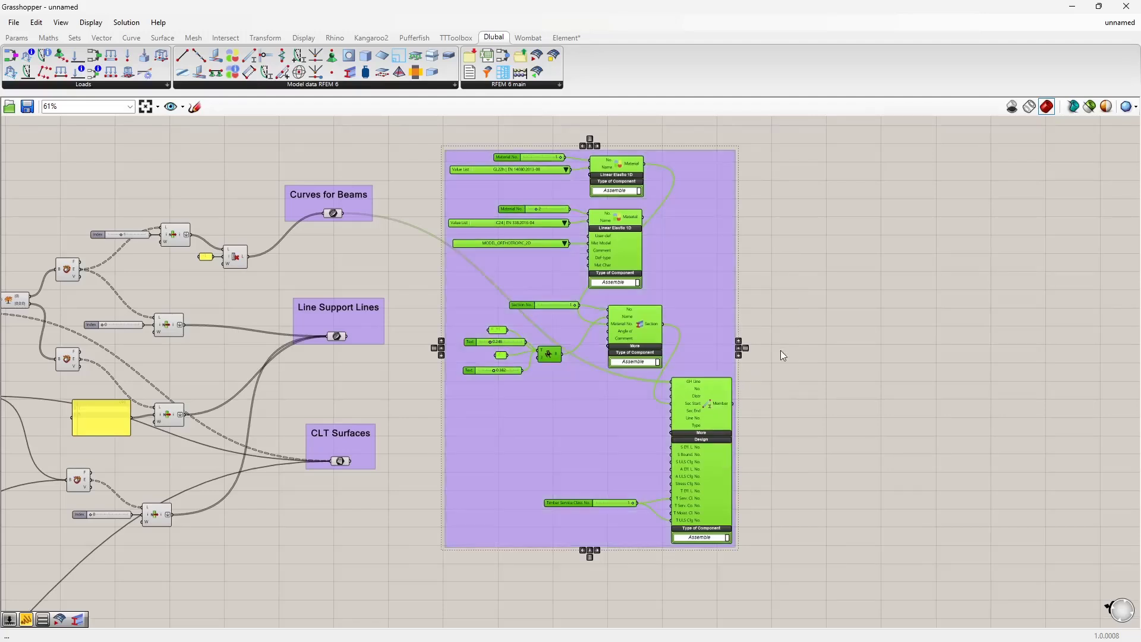
click(786, 309)
mouse_move(759, 347)
right_down()
mouse_move(761, 316)
mouse_move(749, 343)
right_up()
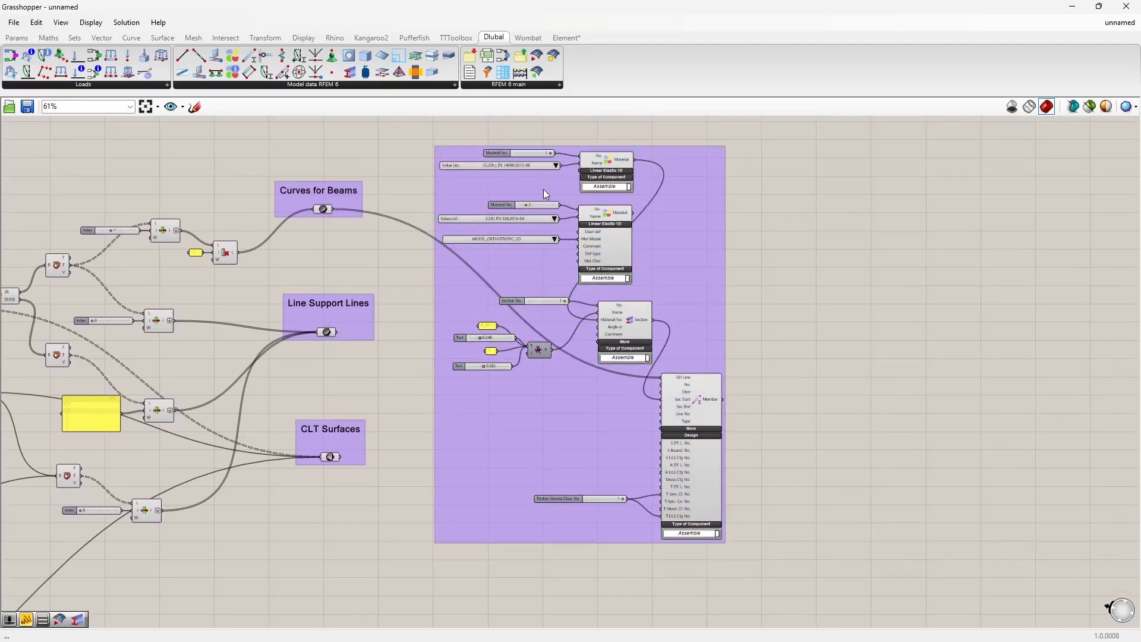
Step: In RFEM, open a wall surface's thickness and review its CLT layer materials and directions, then cancel both dialogs
mouse_move(631, 574)
right_down()
mouse_move(640, 436)
mouse_move(669, 319)
right_up()
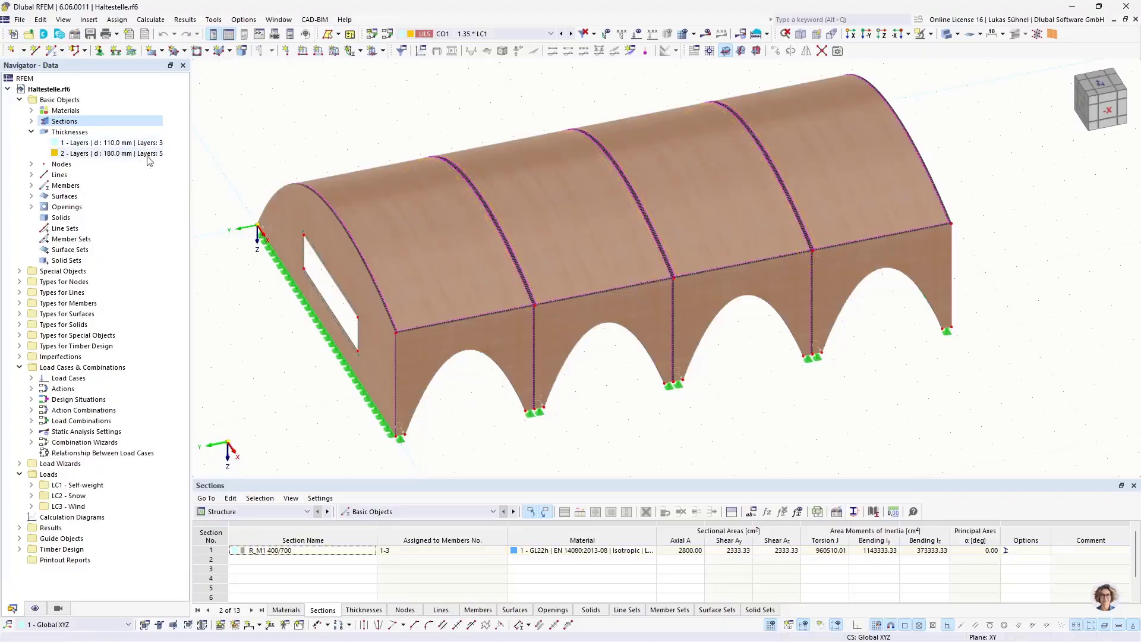
double_click(419, 367)
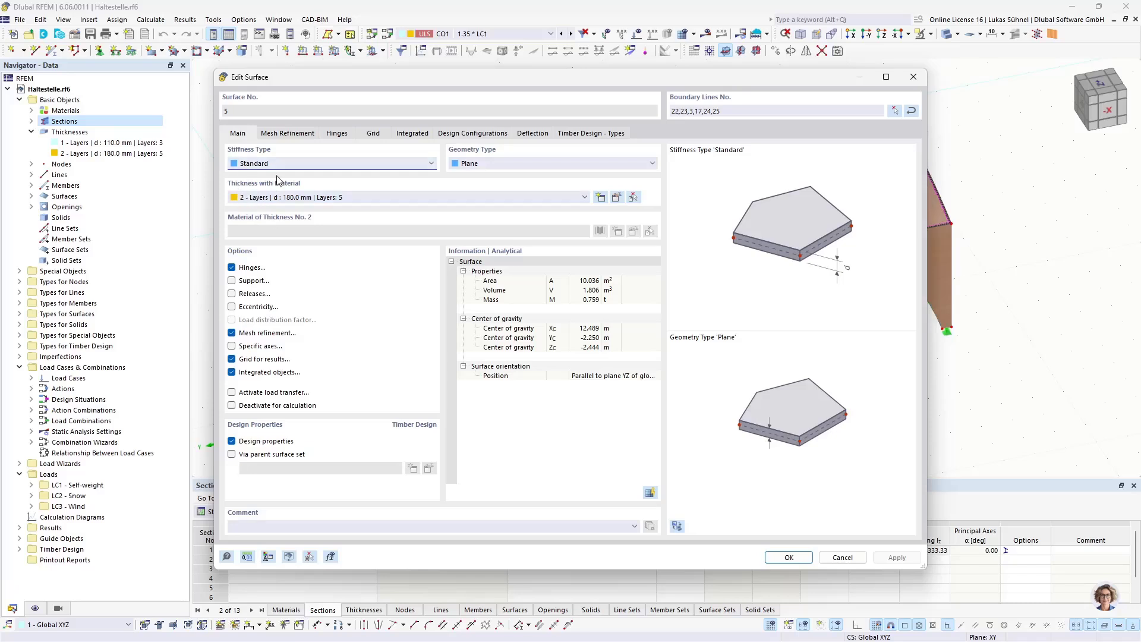
click(617, 201)
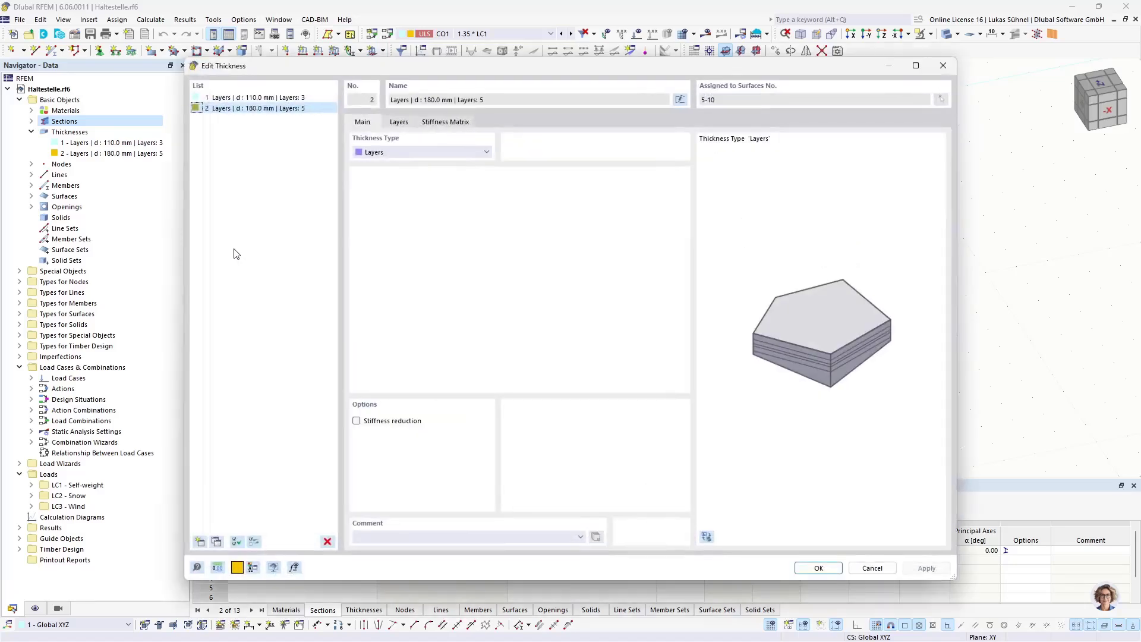
click(416, 156)
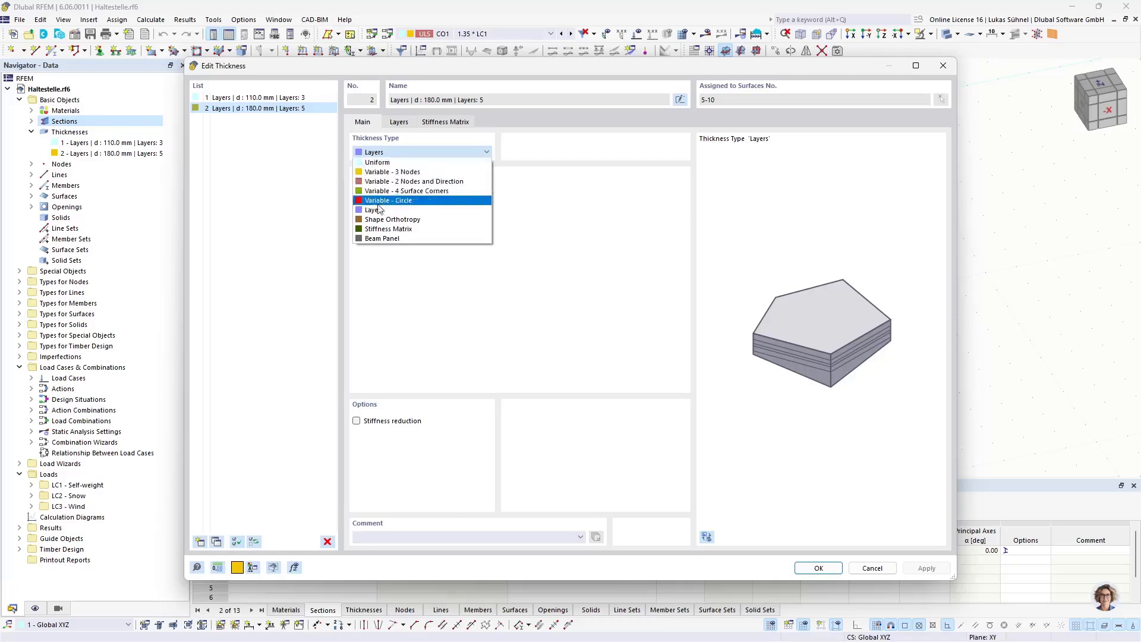
click(399, 123)
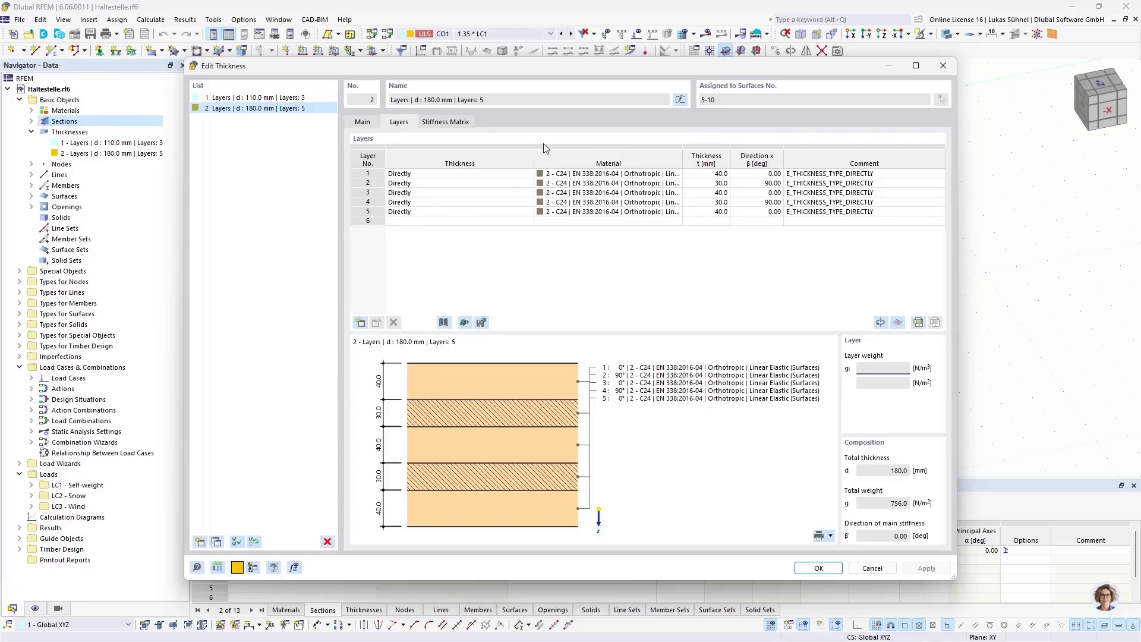
click(606, 173)
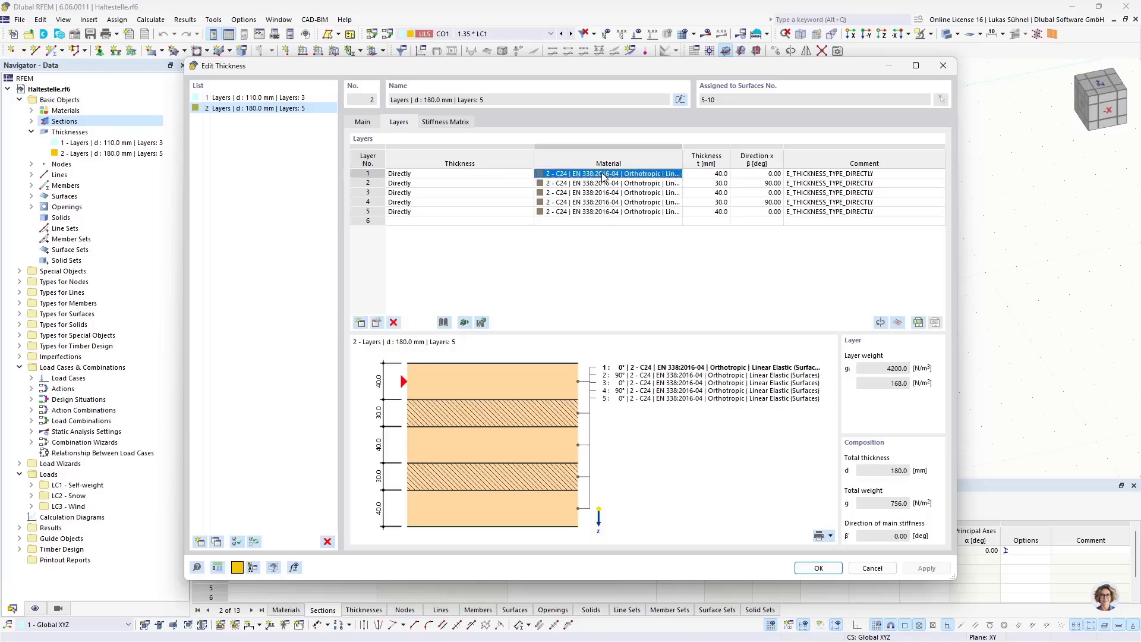
click(714, 174)
key(Tab)
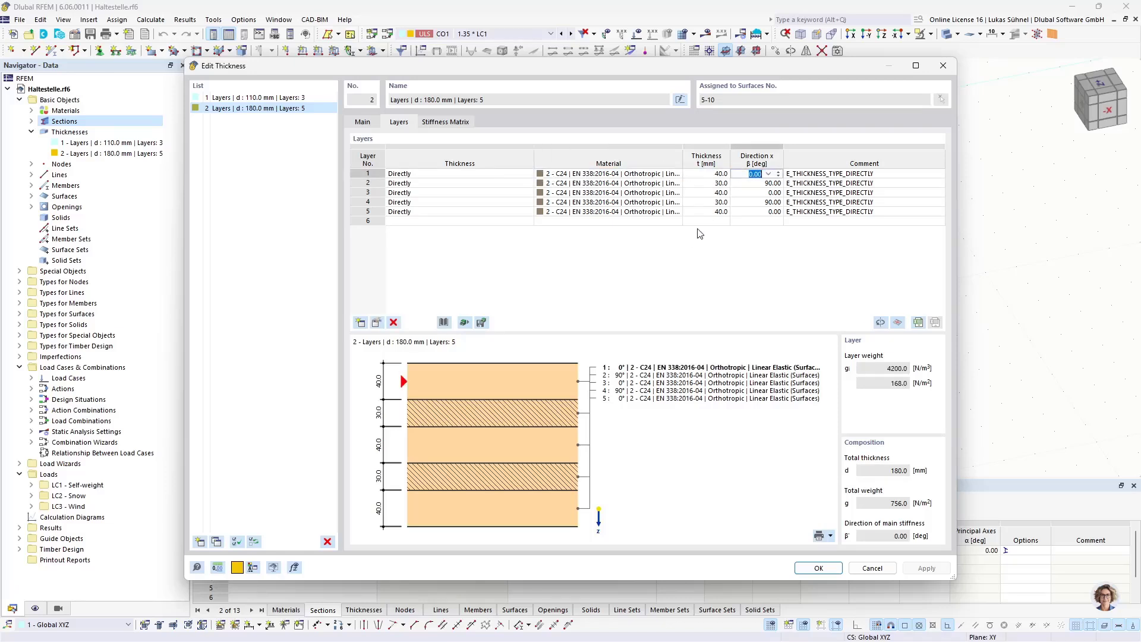
click(884, 572)
click(854, 562)
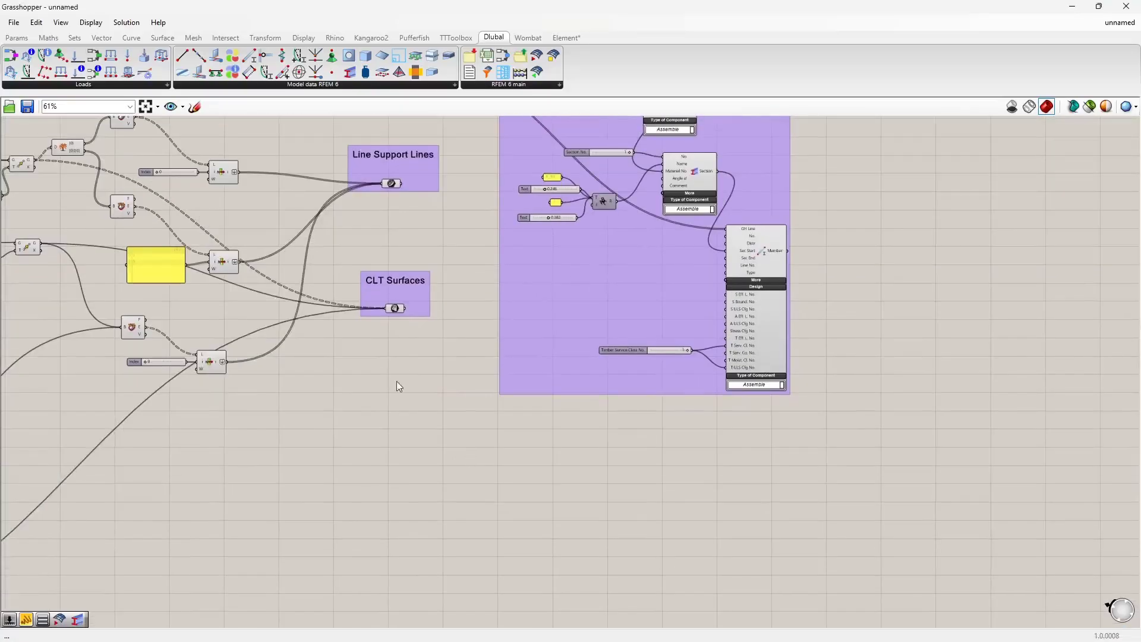
Step: Place a Thickness component from the Dlubal RFEM model data components onto the canvas
right_drag(385, 422, 456, 278)
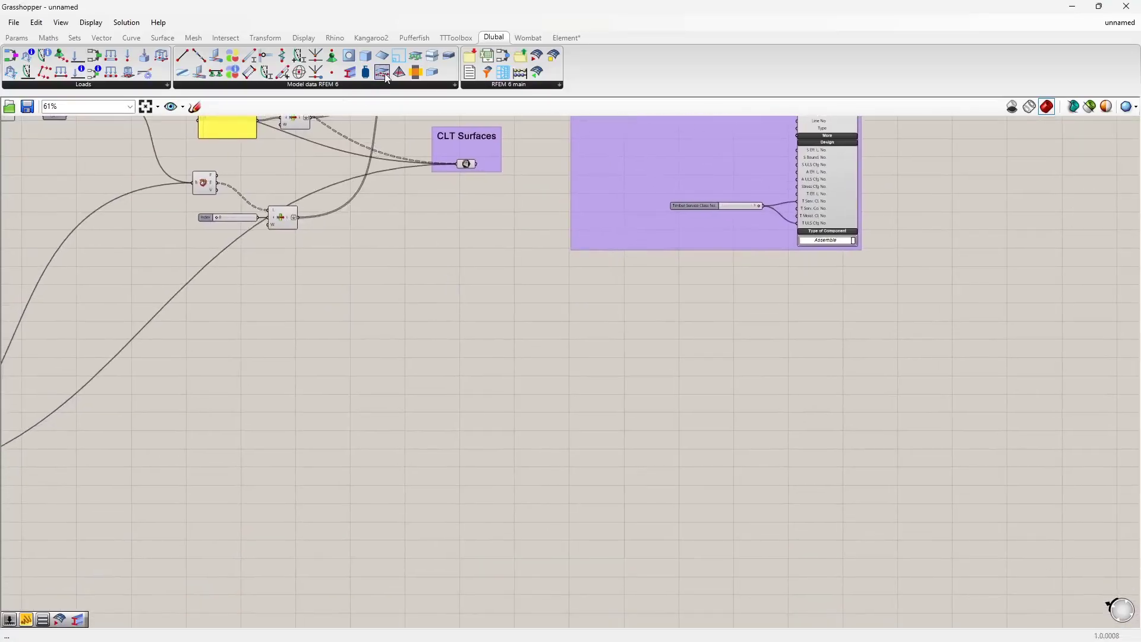
drag(436, 73, 534, 414)
drag(643, 353, 711, 353)
scroll(716, 354, up, 5)
right_drag(515, 377, 622, 428)
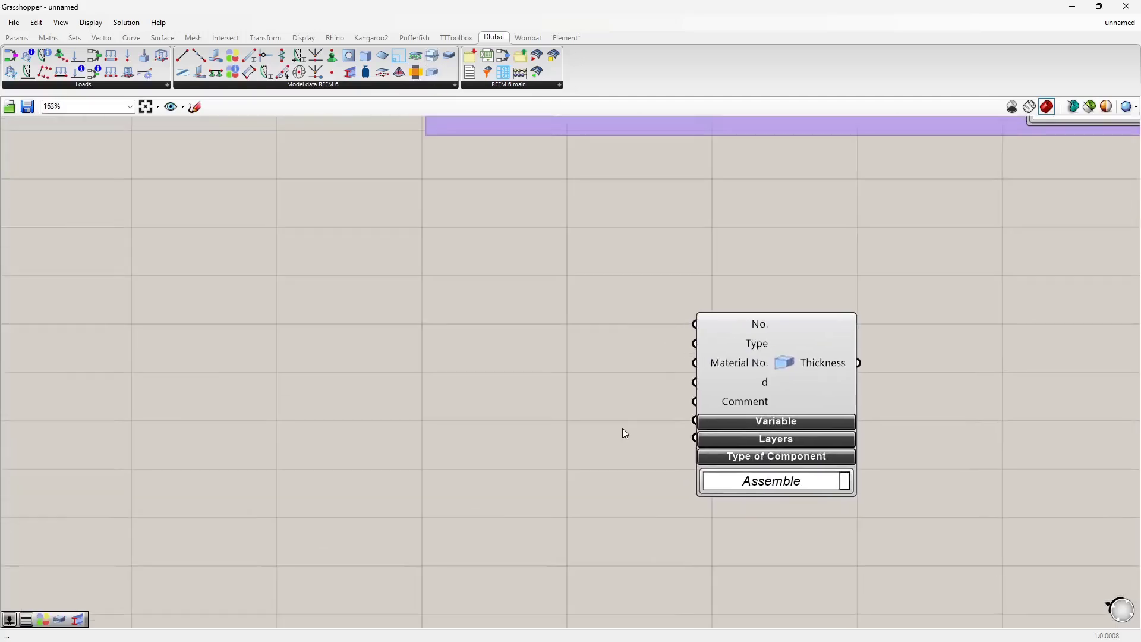
Step: Add a number slider with value 1 and wire it into the Thickness component's No. input
double_click(480, 296)
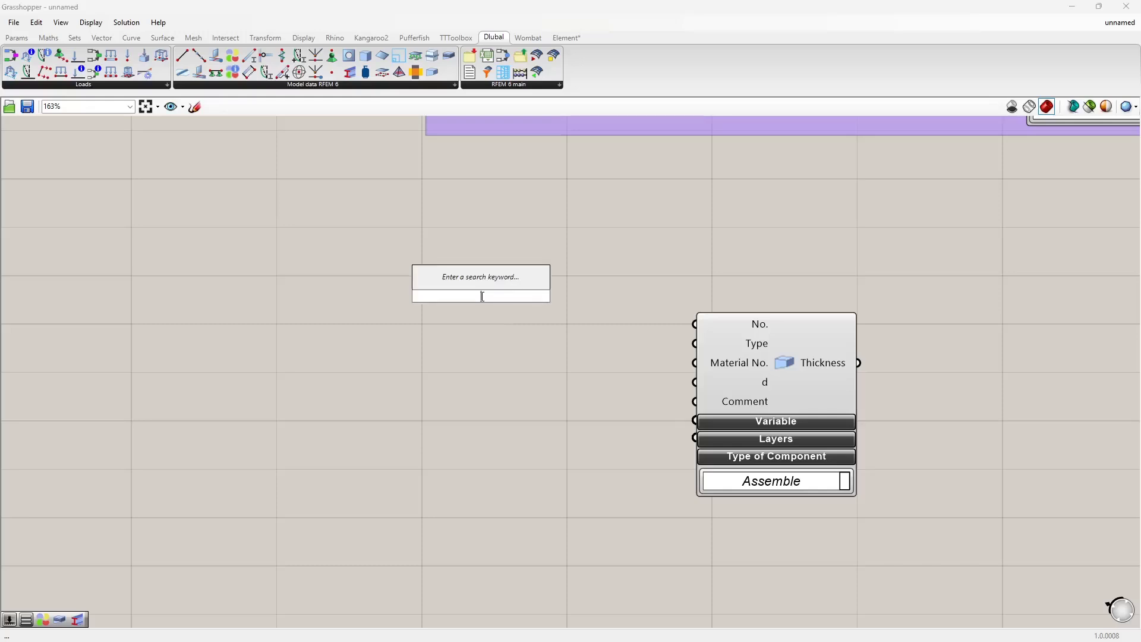
text(1)
key(Return)
drag(561, 296, 694, 324)
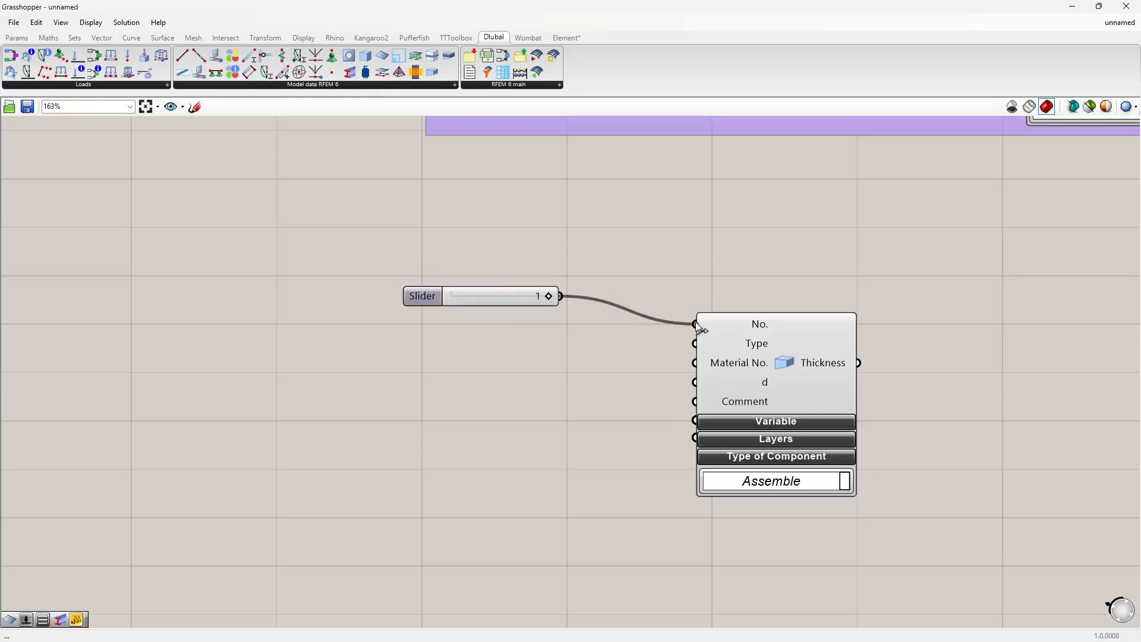
drag(513, 290, 533, 319)
right_drag(496, 388, 491, 337)
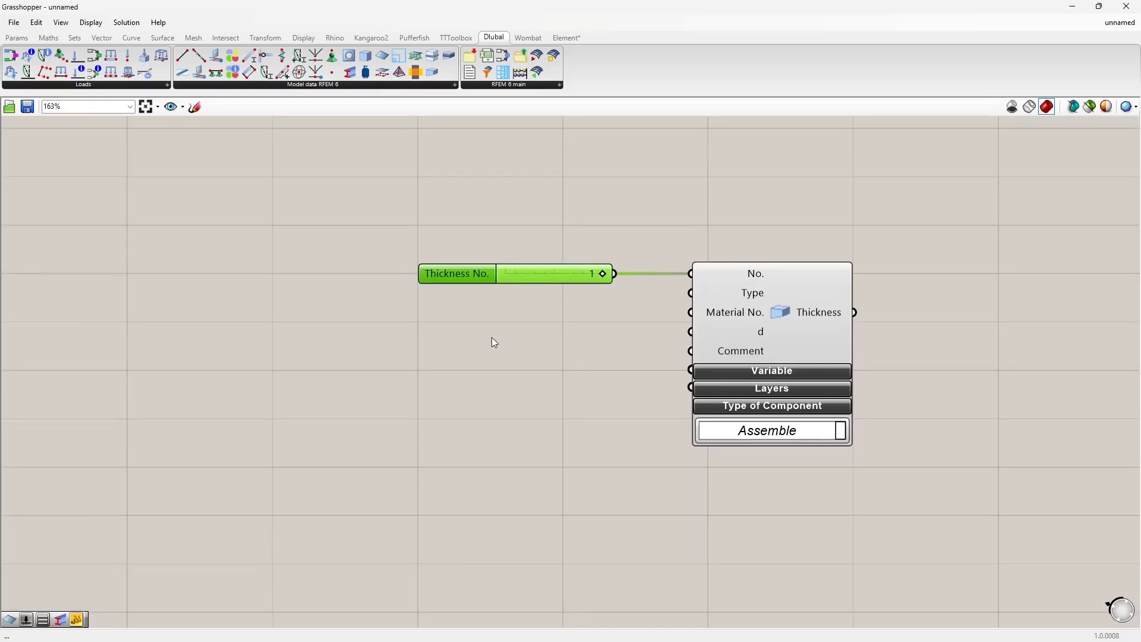
Step: Add a Value List wired into the Thickness component's Type input and set it to TYPE_LAYERS
double_click(474, 346)
text(va)
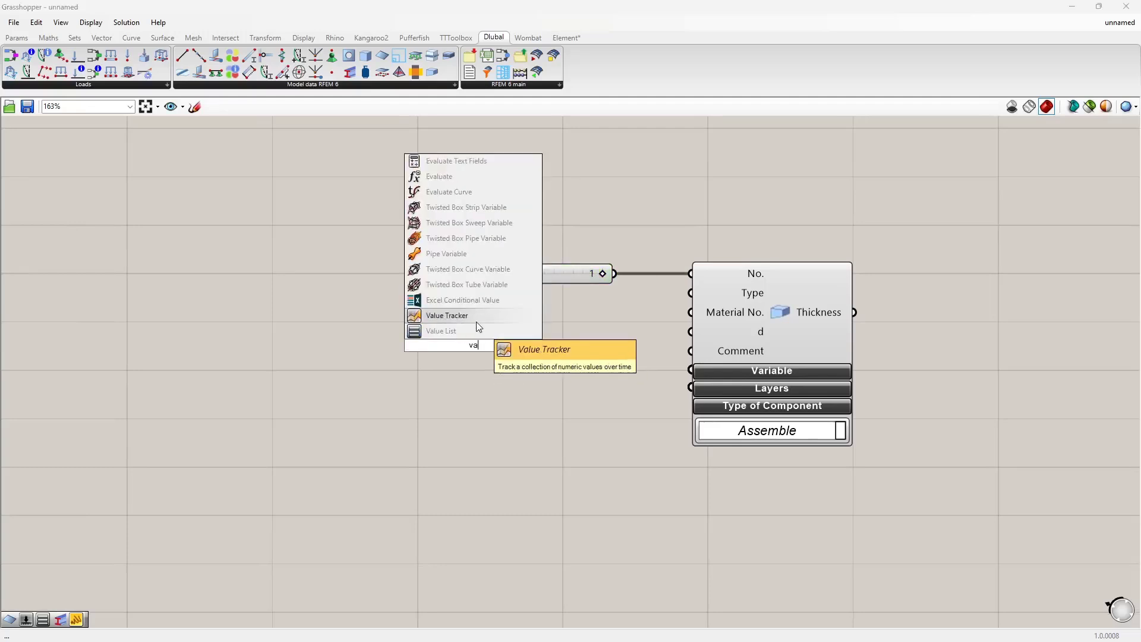
click(476, 331)
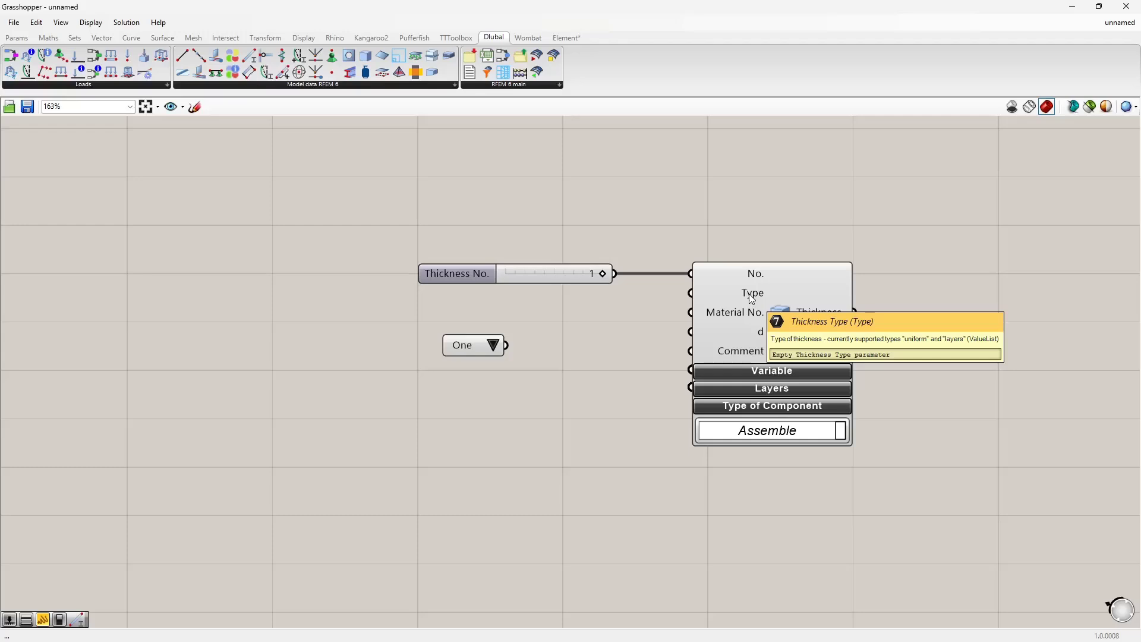
drag(505, 346, 690, 293)
drag(598, 351, 538, 326)
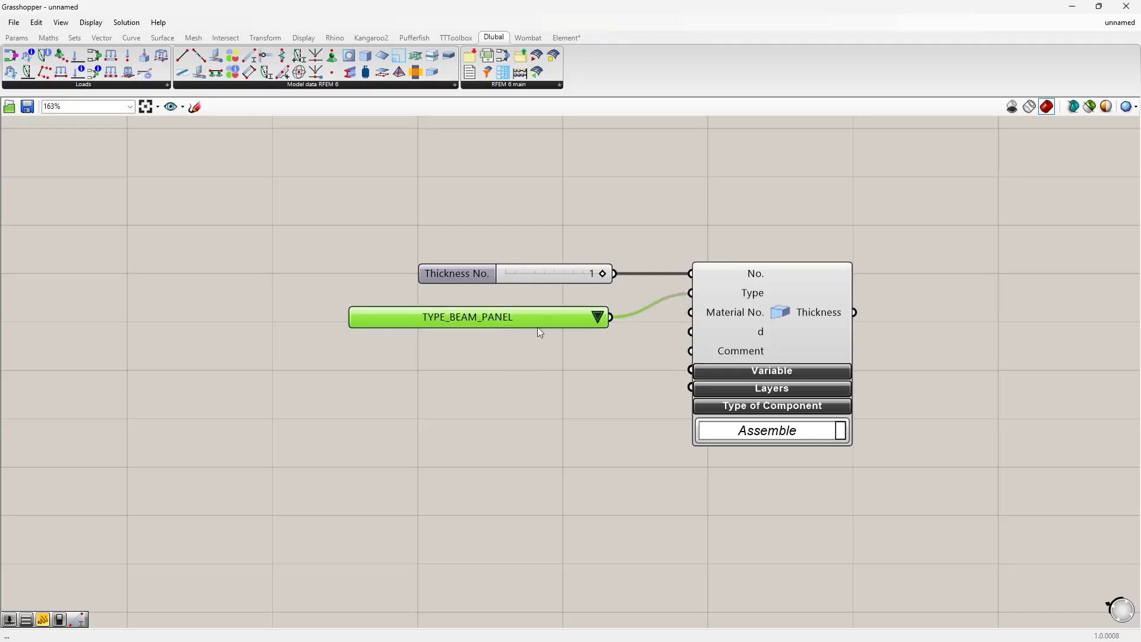
click(597, 318)
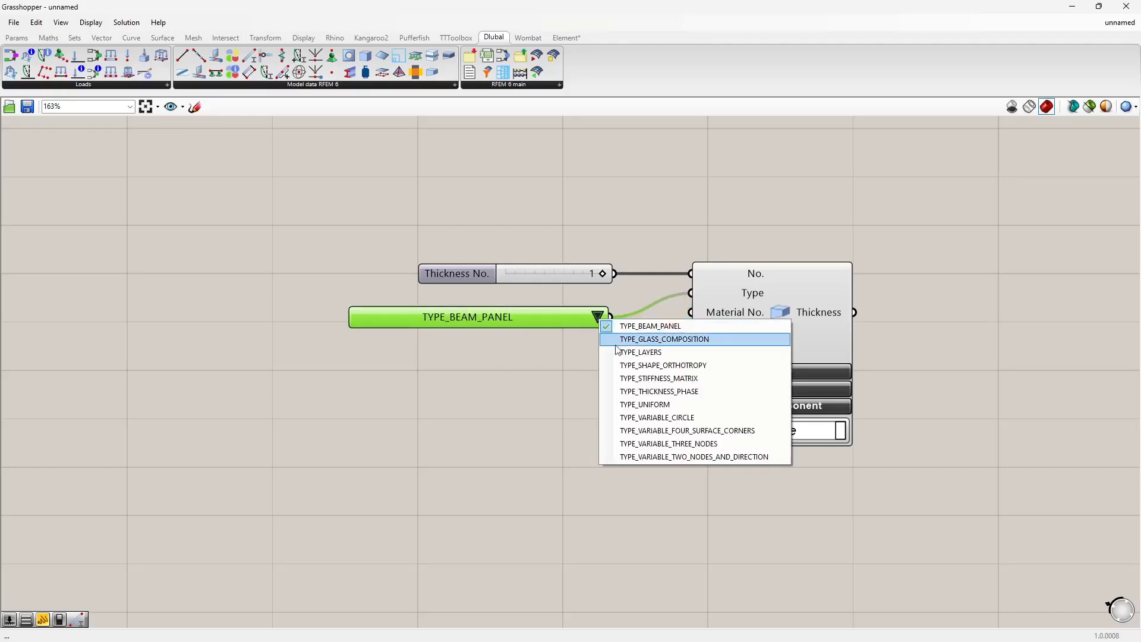
click(641, 351)
drag(553, 321, 559, 312)
right_drag(545, 364, 594, 341)
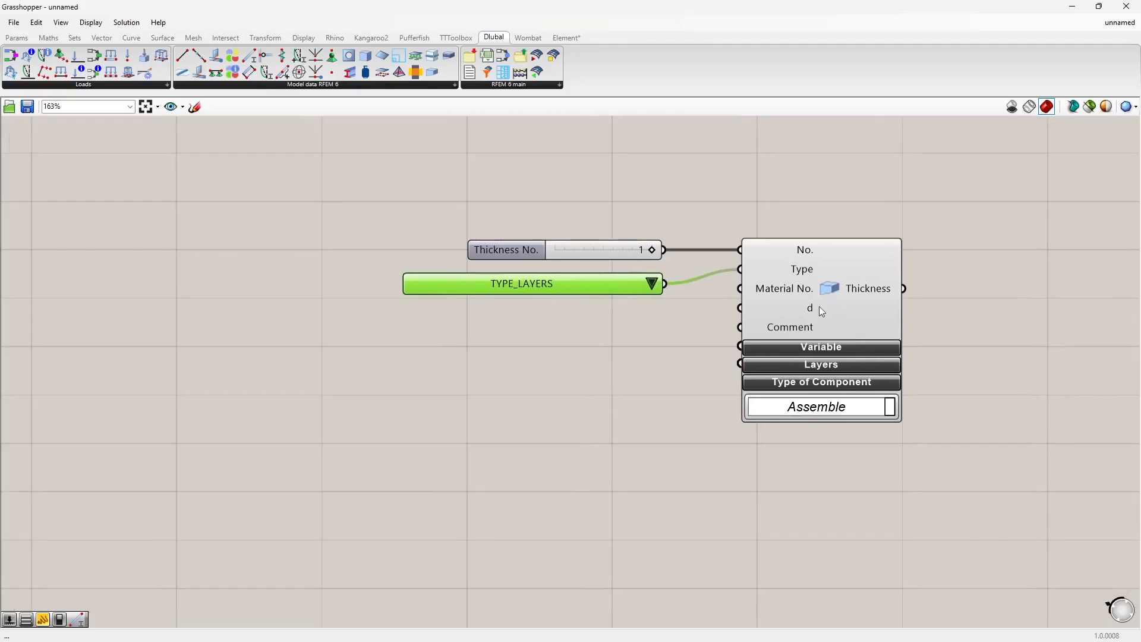
Step: Expand the Thickness component's Layers inputs
click(799, 368)
right_drag(579, 424, 703, 331)
scroll(704, 332, down, 2)
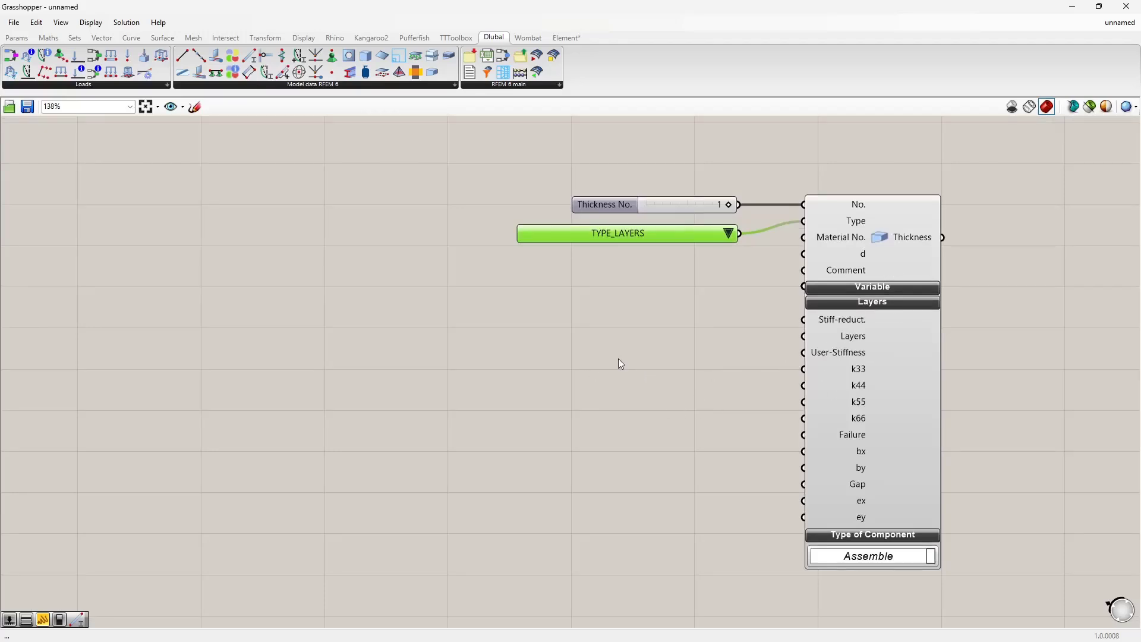
Step: Place a Thickness Layers Reference Table component and wire its output into the Layers input
mouse_move(851, 338)
drag(446, 56, 479, 356)
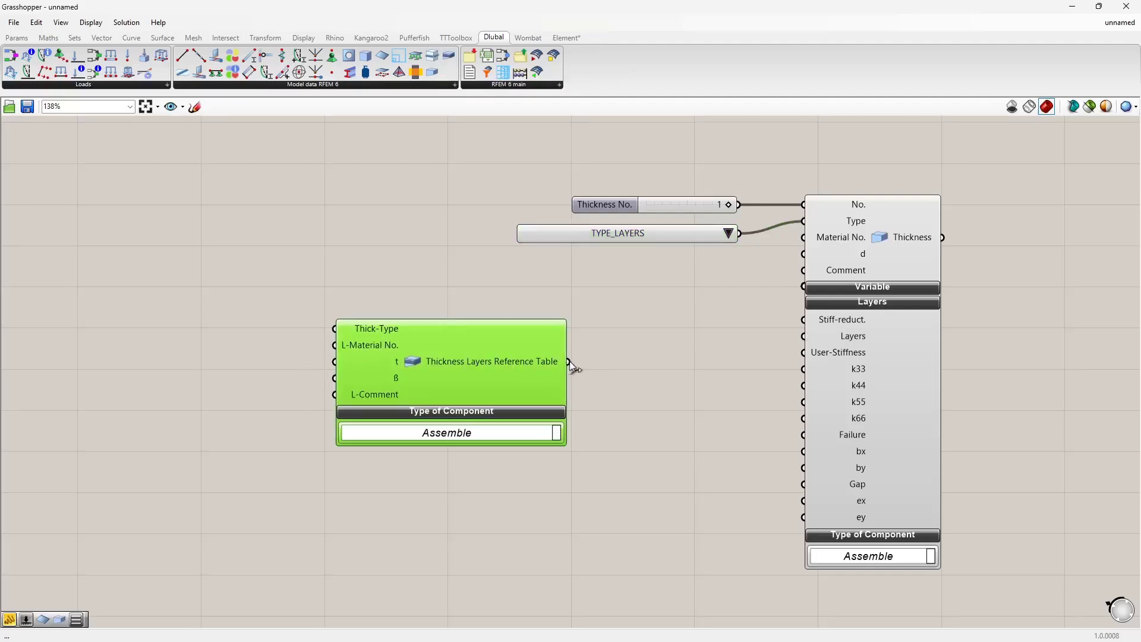
drag(570, 361, 803, 336)
drag(488, 369, 595, 347)
right_drag(448, 348, 569, 337)
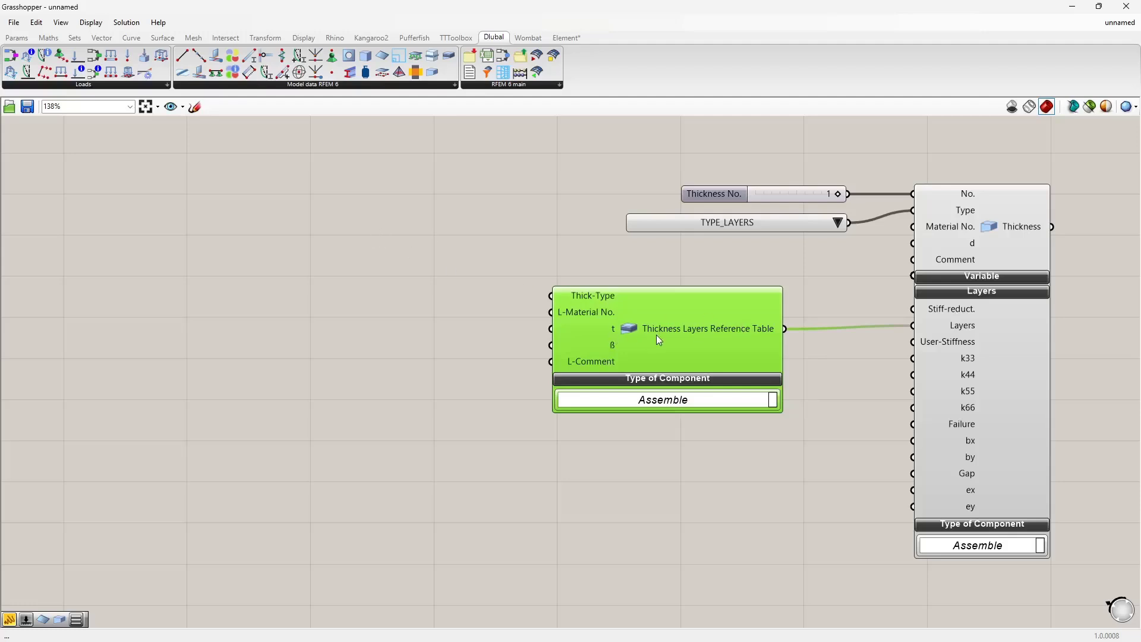
click(953, 346)
click(387, 318)
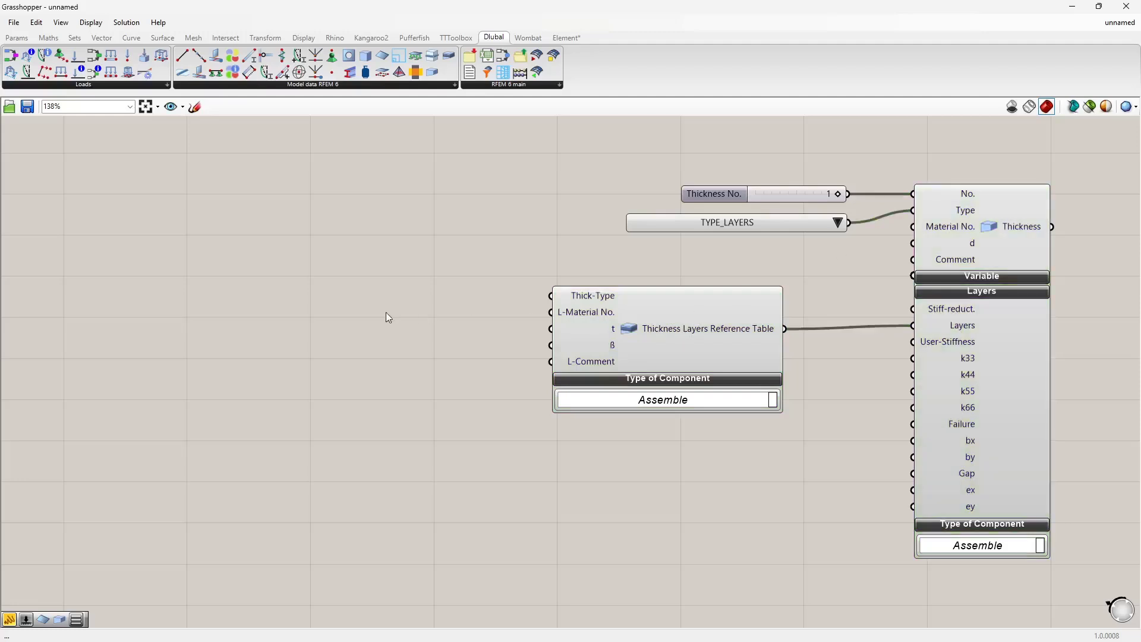
Step: Add a slider with value 2 and wire it into the layer table's L-Material No. input
double_click(358, 319)
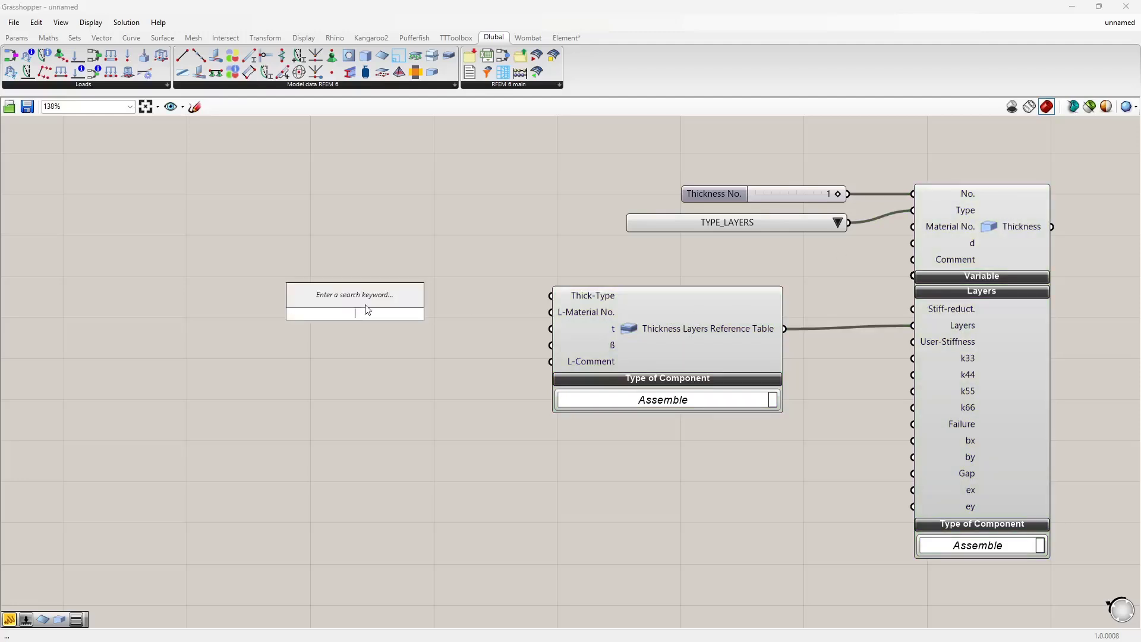
text(2)
click(365, 305)
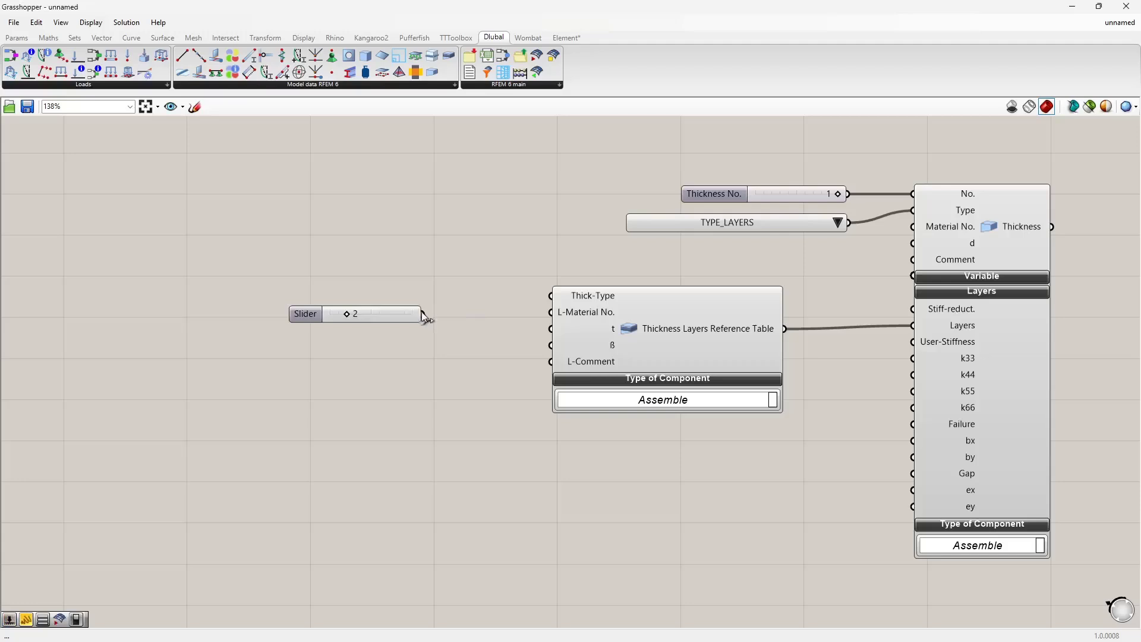
drag(422, 314, 546, 317)
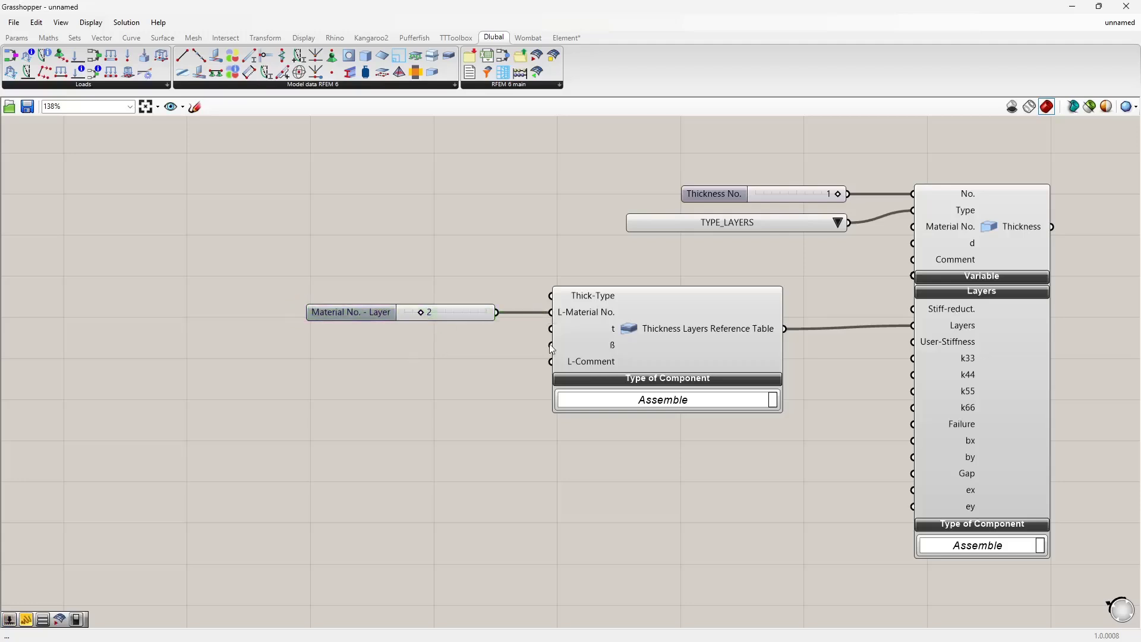
Step: Add a panel listing the layer thicknesses 0.4, 0.3 and 0.4 beside the layer table
double_click(324, 351)
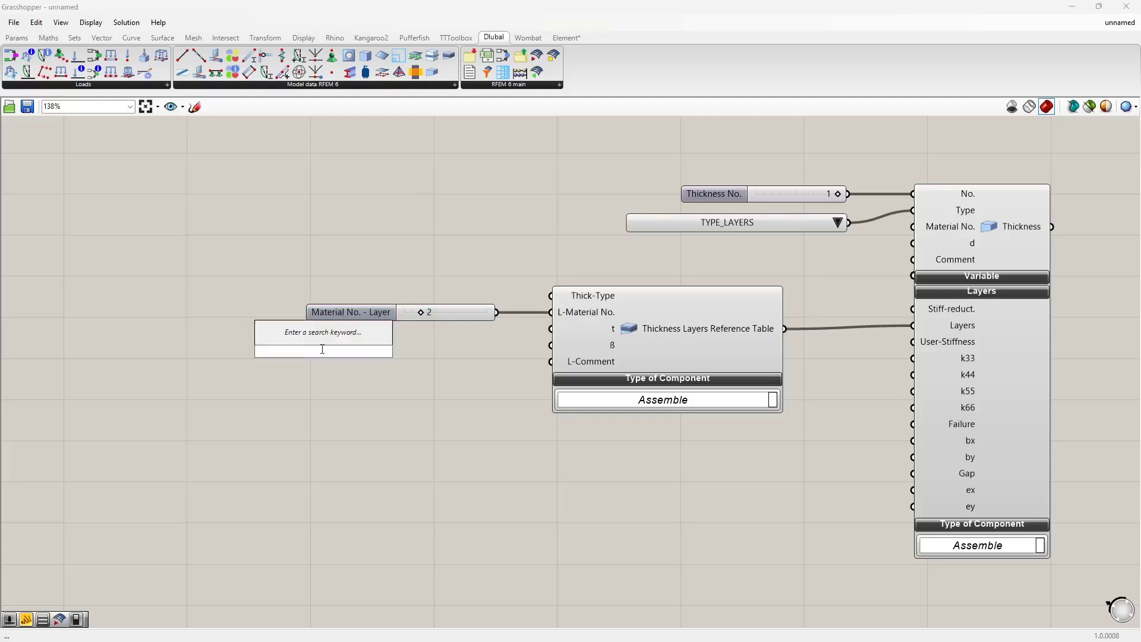
text(panel)
key(Return)
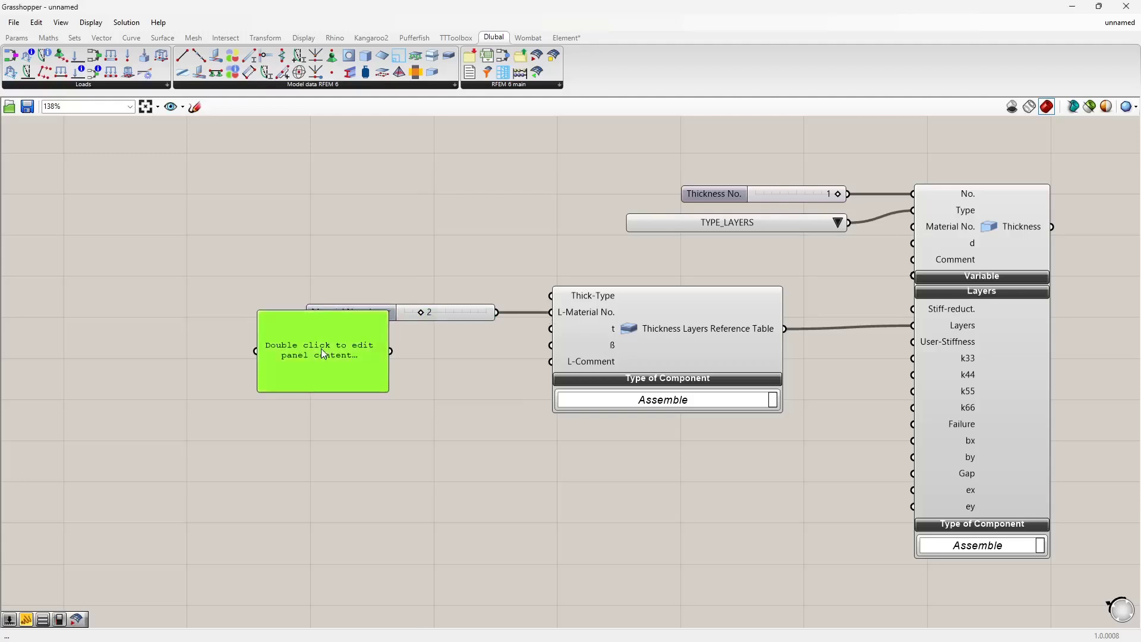
right_drag(324, 354, 307, 369)
double_click(305, 366)
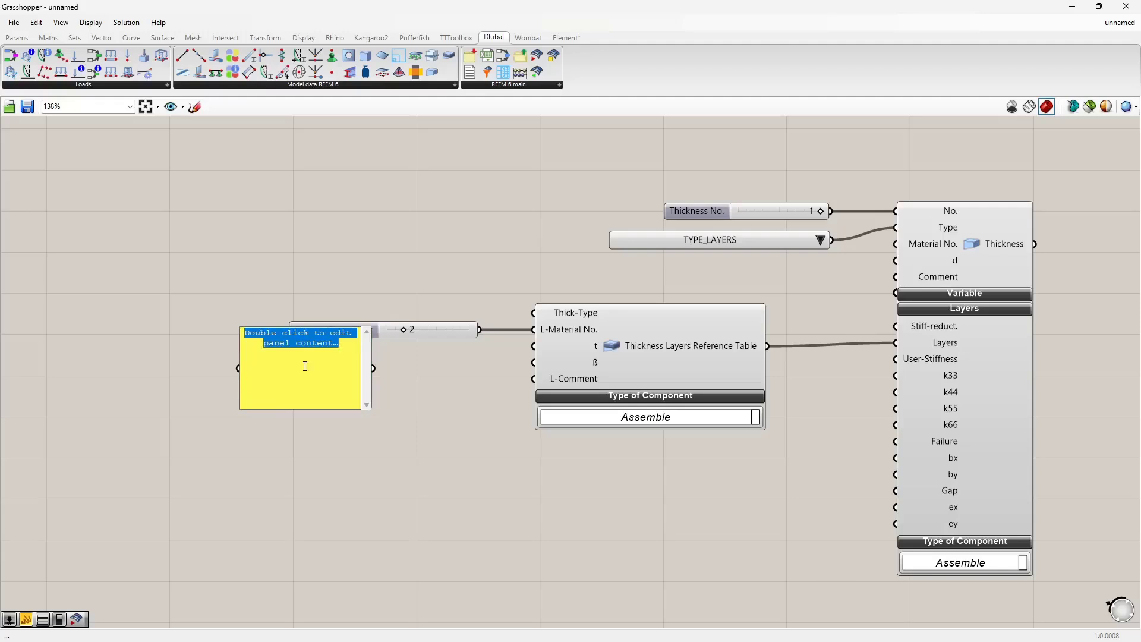
text(0.4)
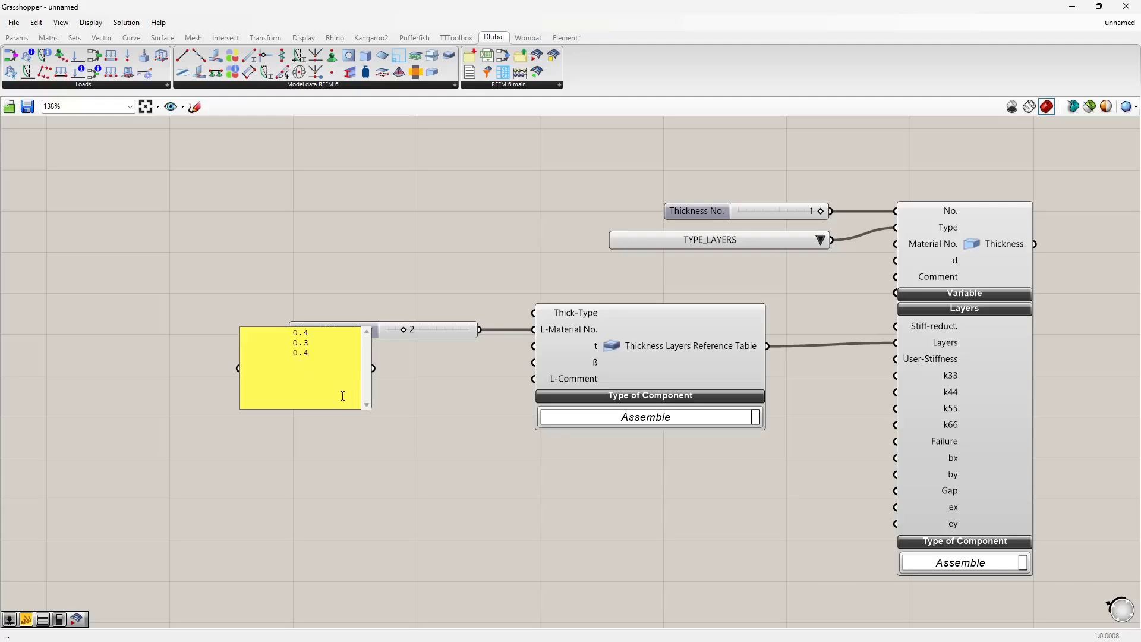
click(451, 443)
Step: Turn off the panel's multiline data, wire it into the t input, and duplicate it for the β input
right_click(319, 390)
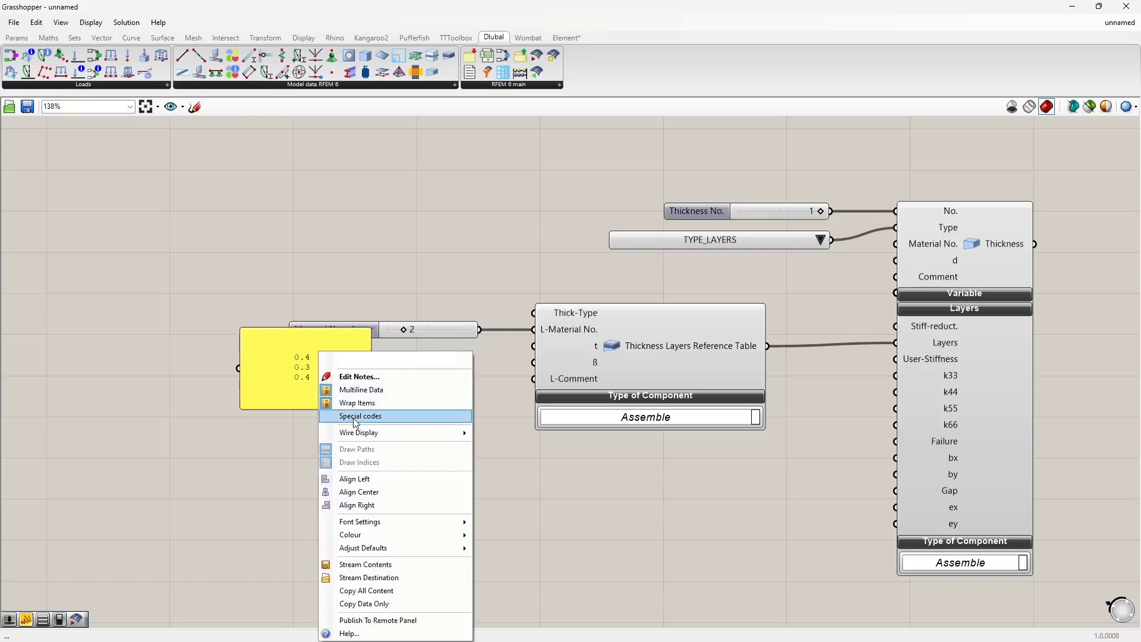
click(369, 396)
drag(331, 390, 535, 362)
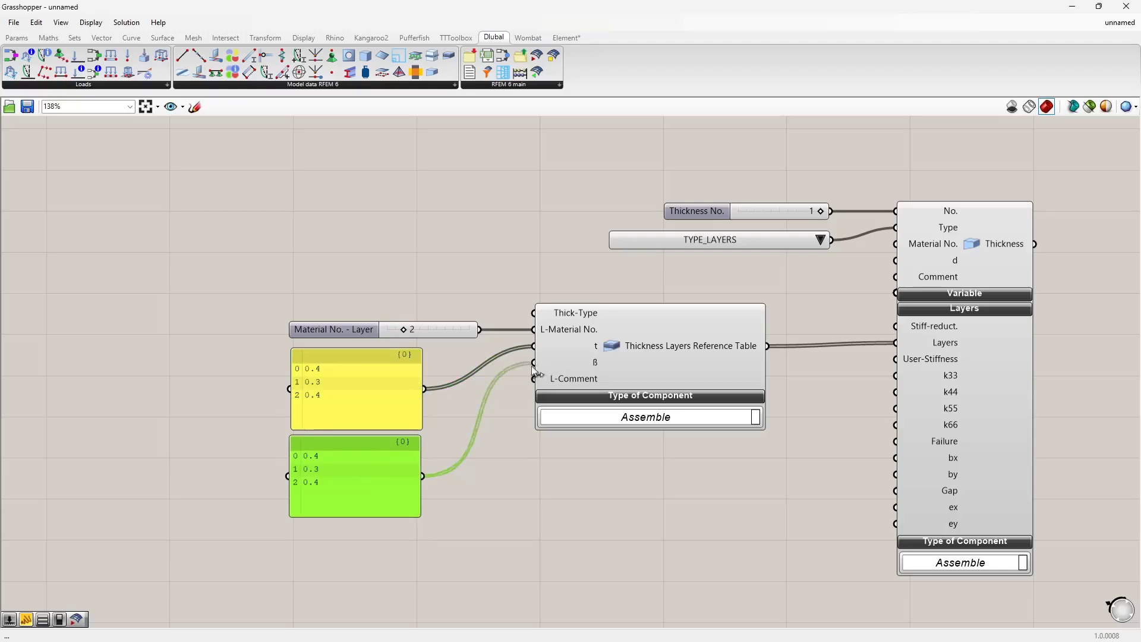
Step: Edit the duplicated panel to list the layer angles 0, 0.5*Pi and 0
double_click(359, 486)
text(0)
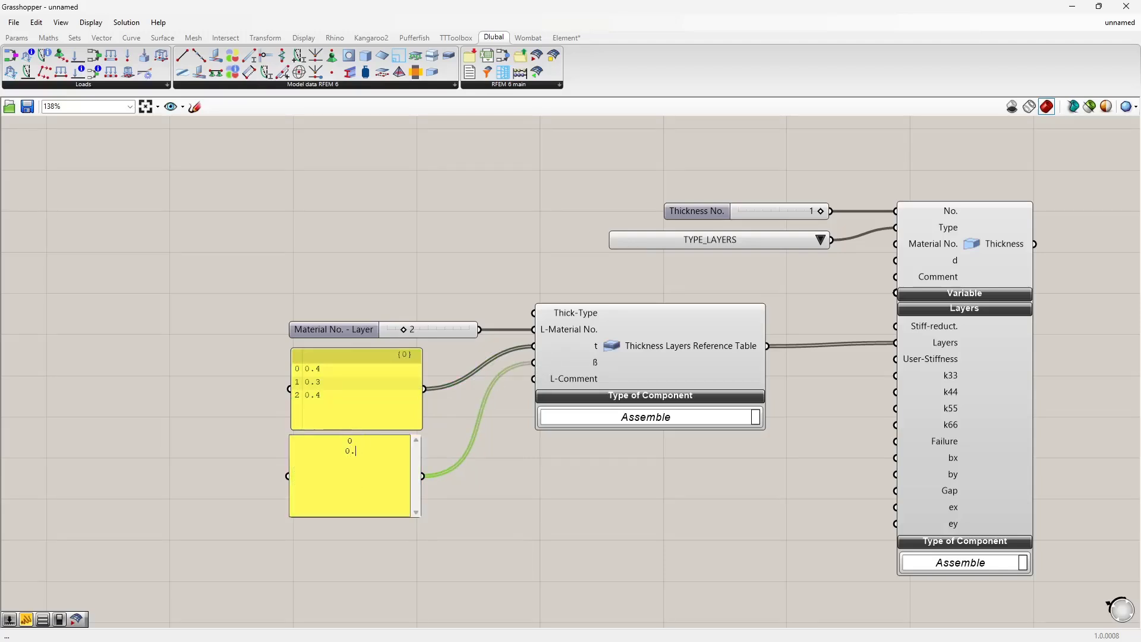
text( 0.5*Pi)
text( 0)
click(515, 526)
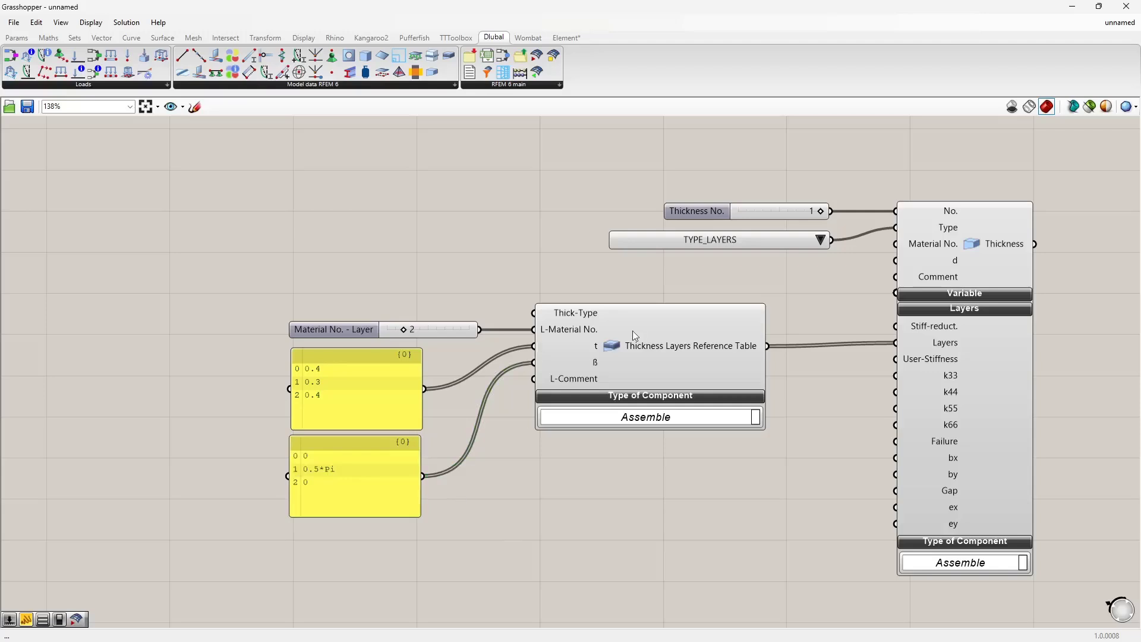
Step: In RFEM, open the first layered thickness and review its stiffness reduction and layer settings, then cancel and return to Grasshopper
right_drag(593, 438, 402, 390)
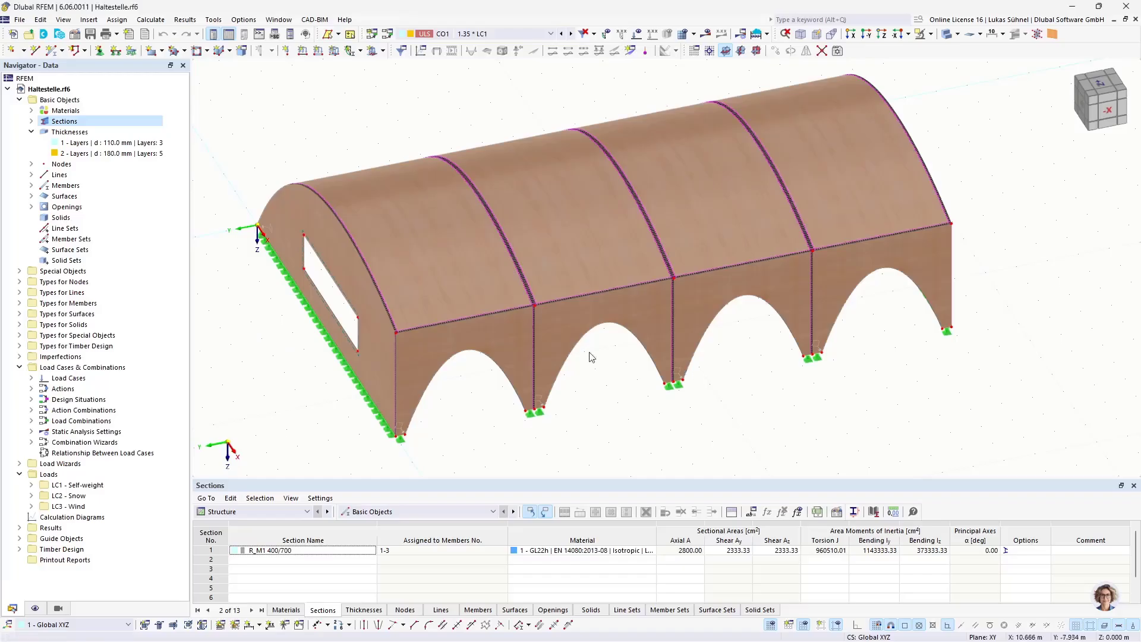
double_click(107, 143)
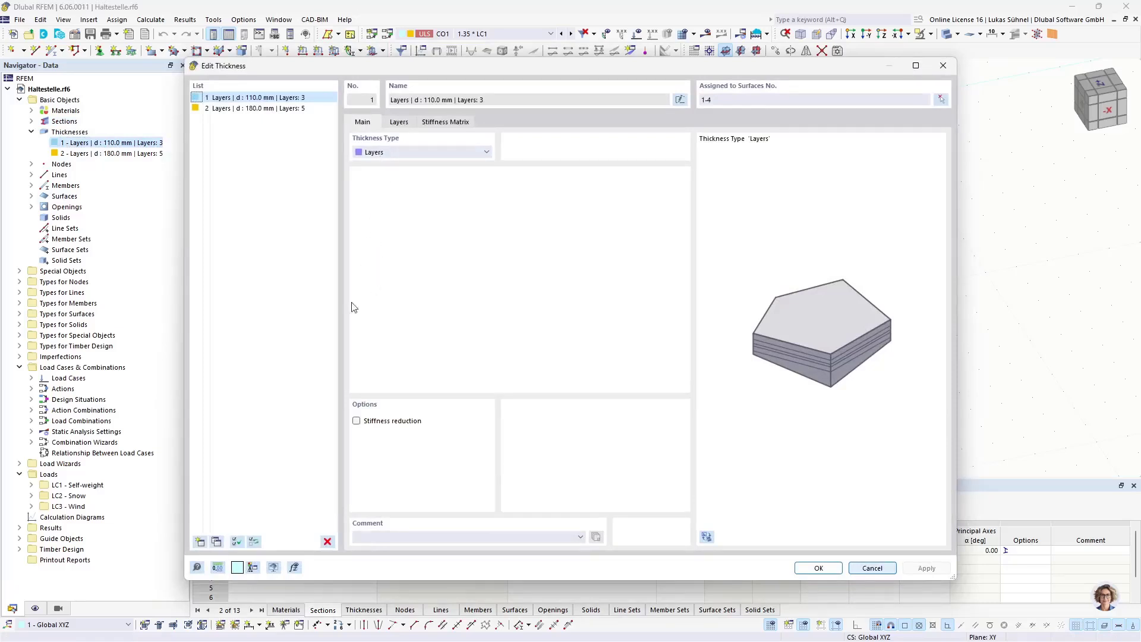
click(355, 421)
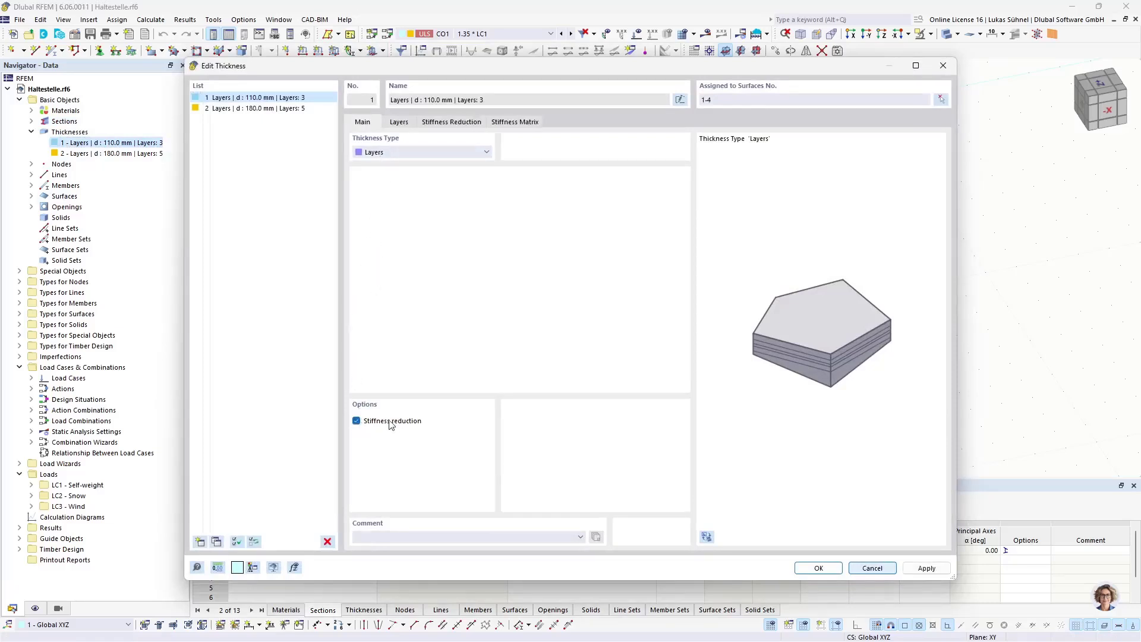
click(444, 122)
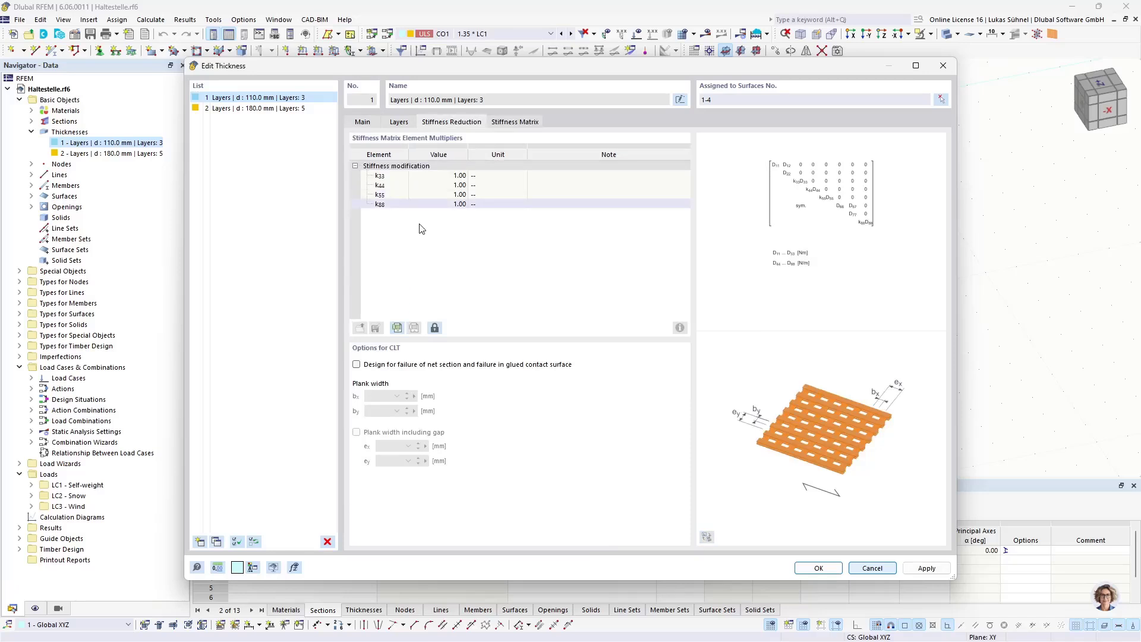
click(407, 122)
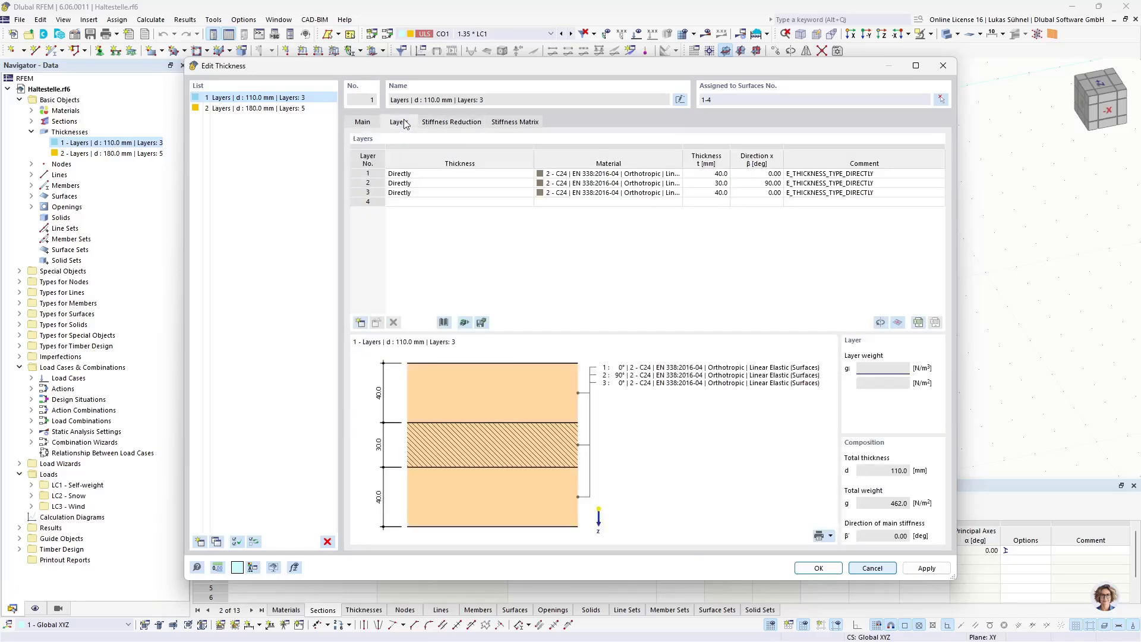
click(364, 121)
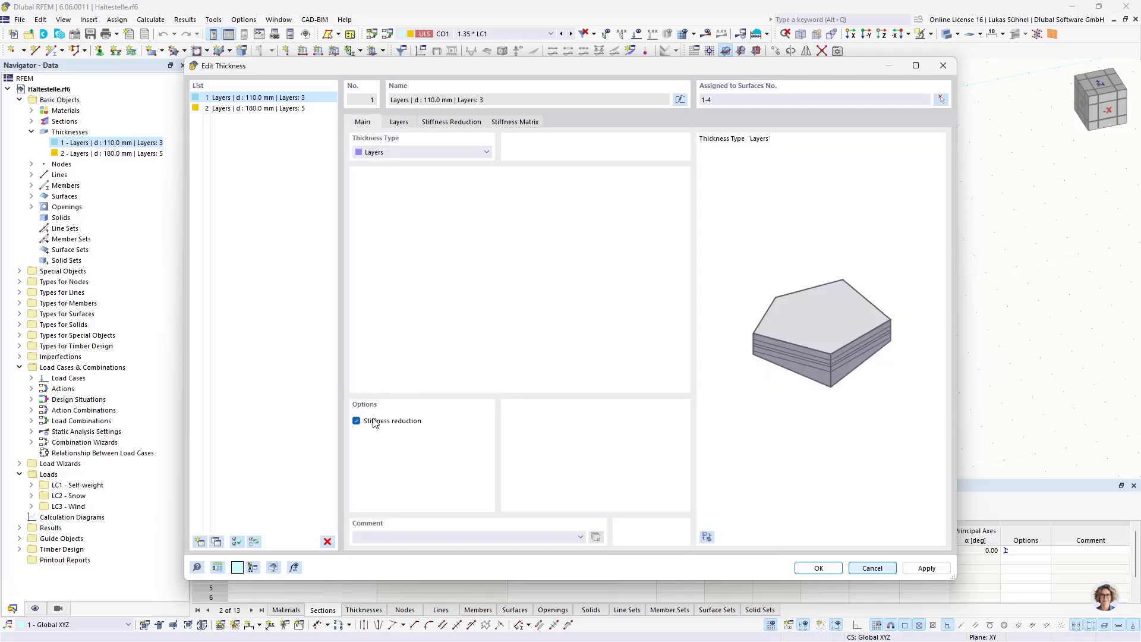
click(471, 124)
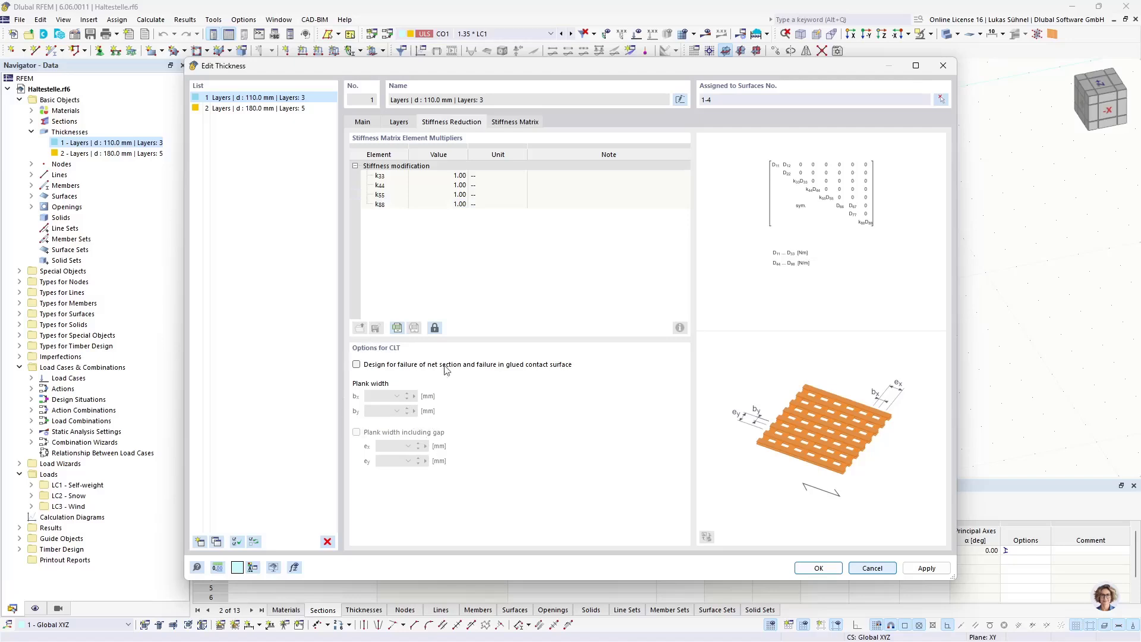
click(865, 571)
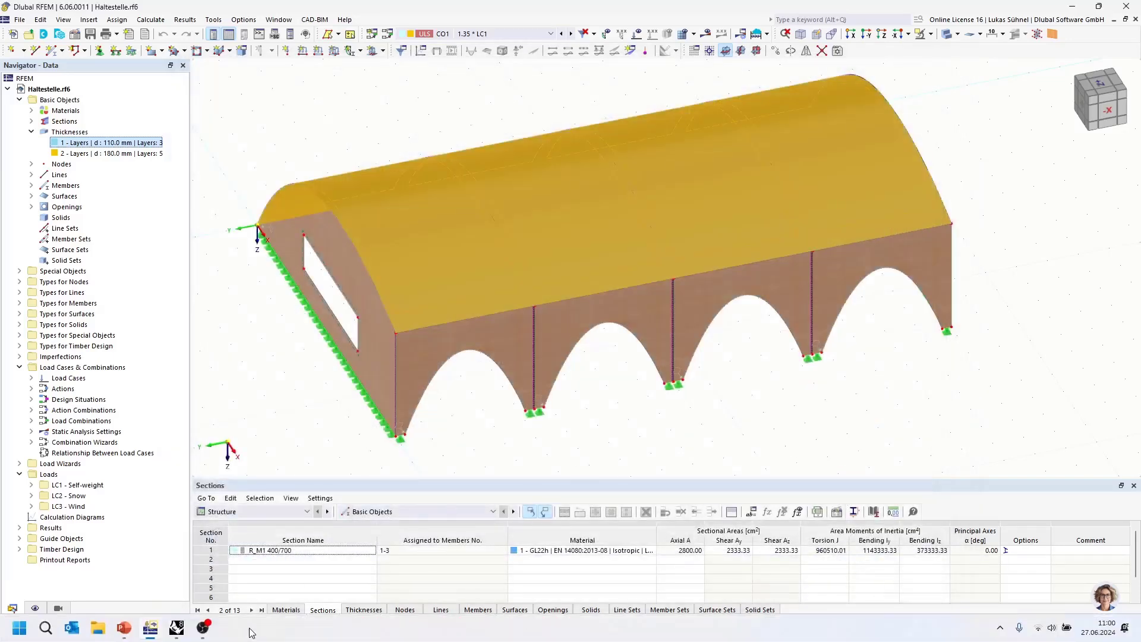
click(176, 627)
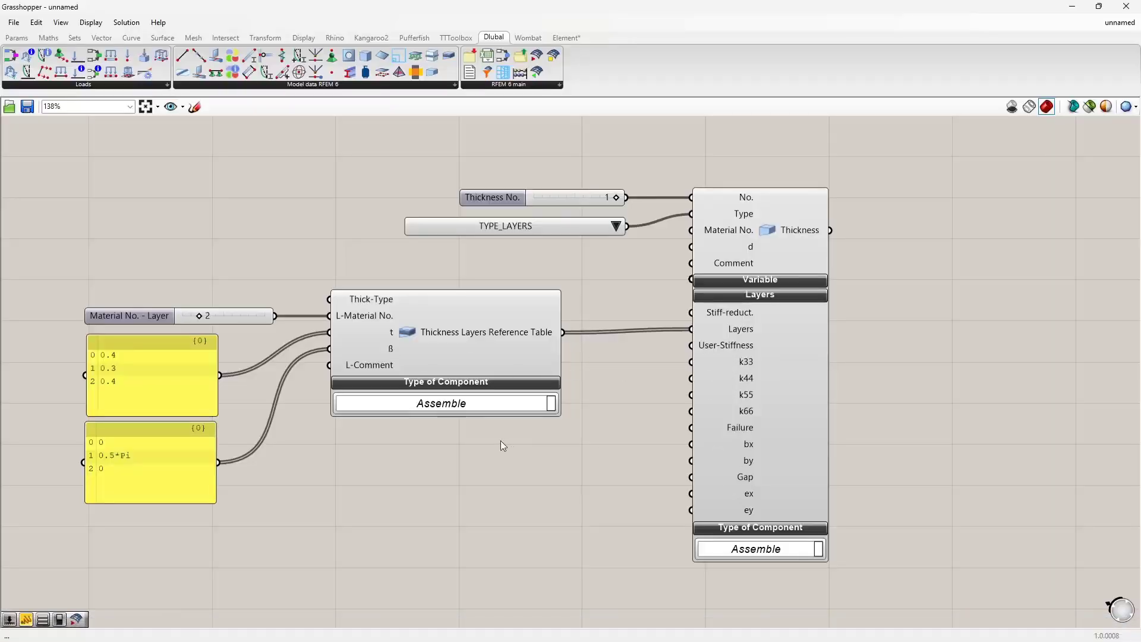
scroll(499, 445, down, 3)
scroll(435, 461, down, 1)
right_drag(699, 367, 587, 381)
scroll(440, 366, up, 2)
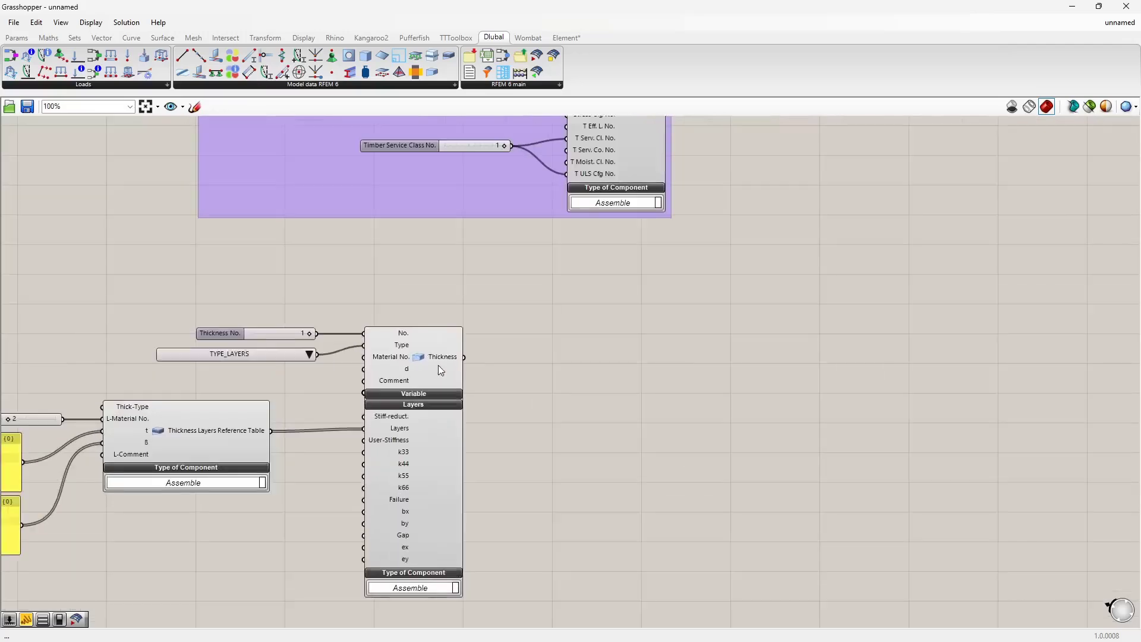
Step: Place a Dlubal Surface component and connect the layered thickness output to its Thickness No. input
scroll(652, 351, down, 3)
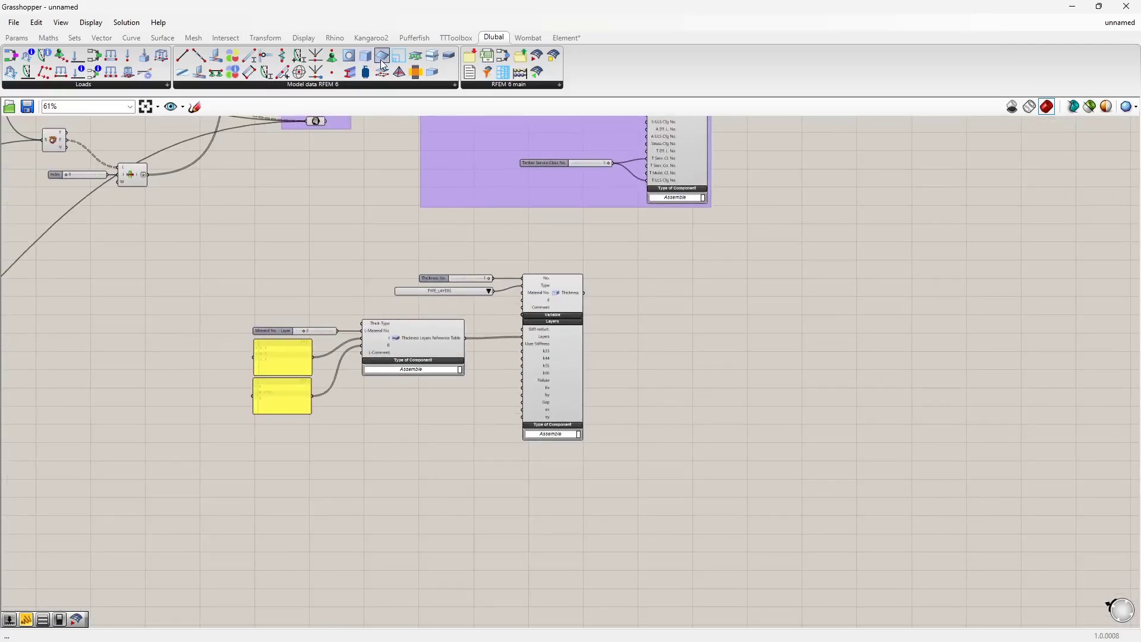
drag(382, 59, 724, 332)
scroll(619, 288, up, 3)
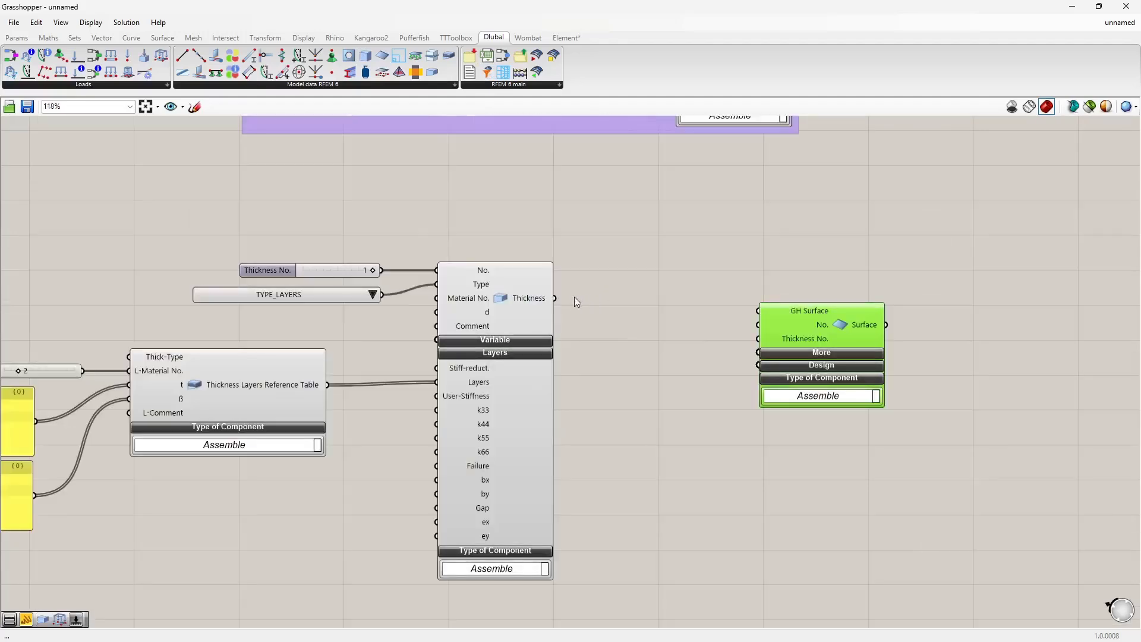
drag(554, 298, 815, 303)
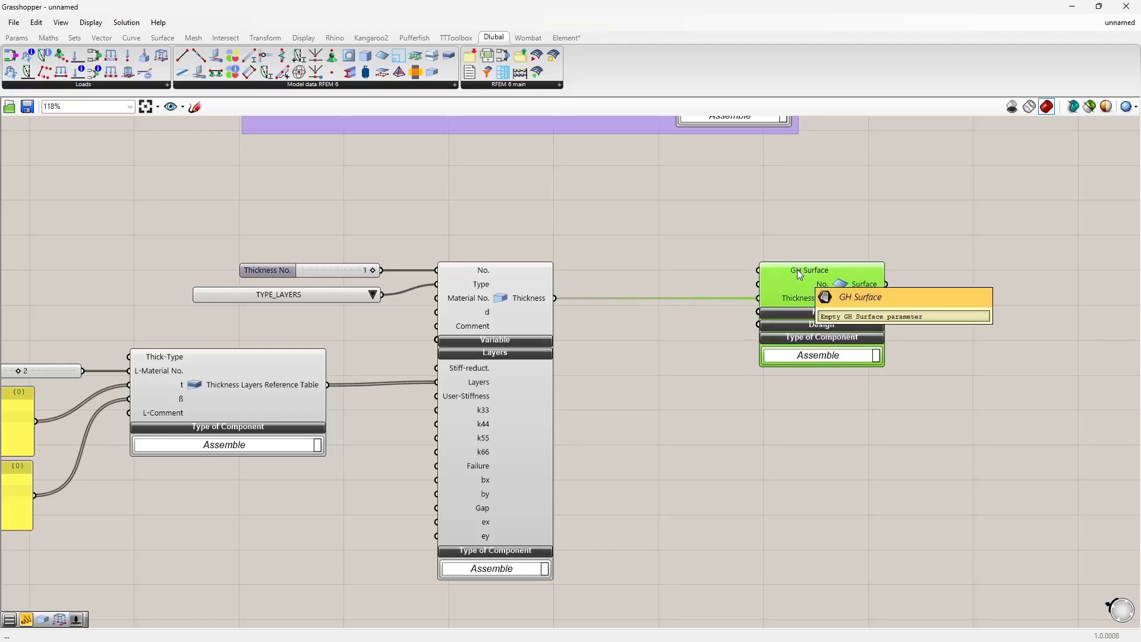
Step: Select the CLT Surfaces parameter and dock the Grasshopper window beside the Rhino viewport
scroll(601, 285, down, 4)
right_drag(413, 260, 514, 448)
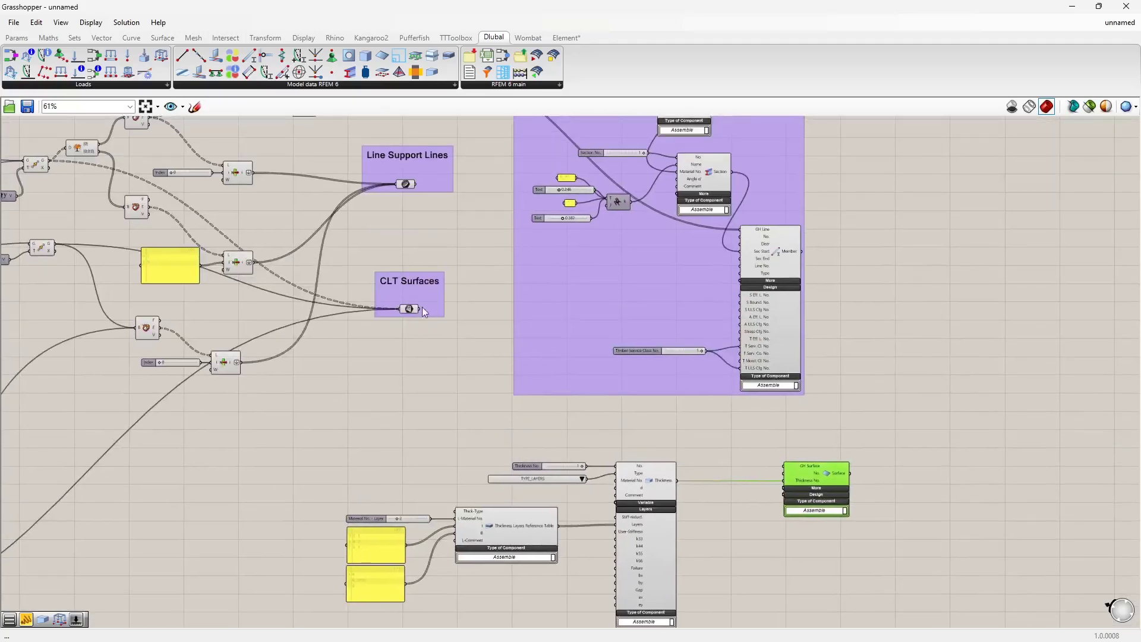
scroll(411, 298, up, 2)
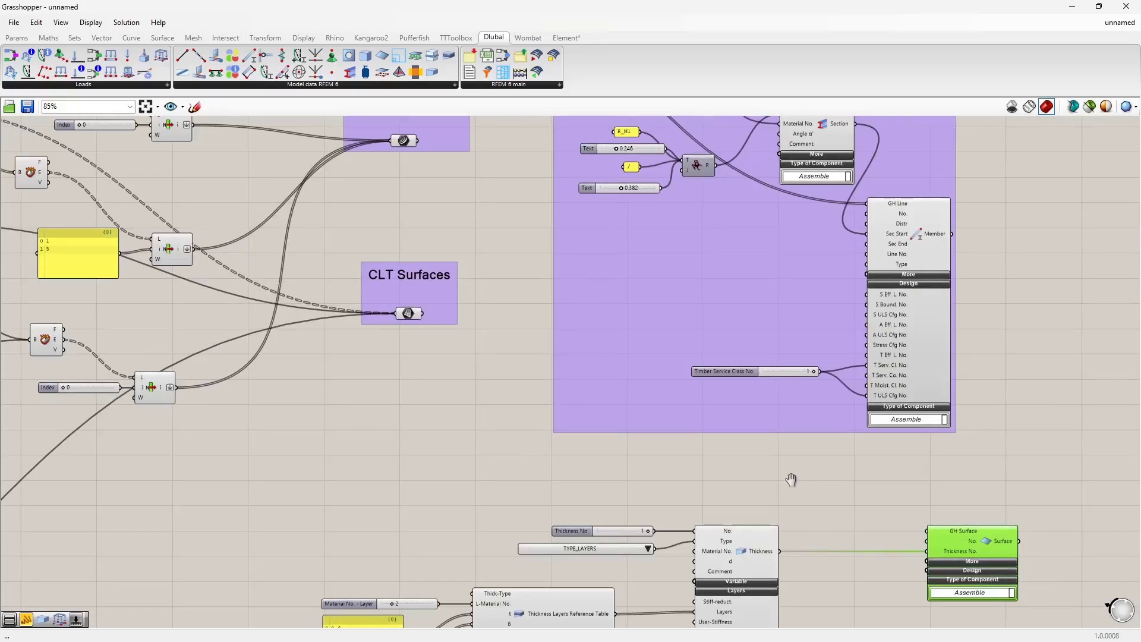
right_drag(792, 479, 763, 374)
click(709, 449)
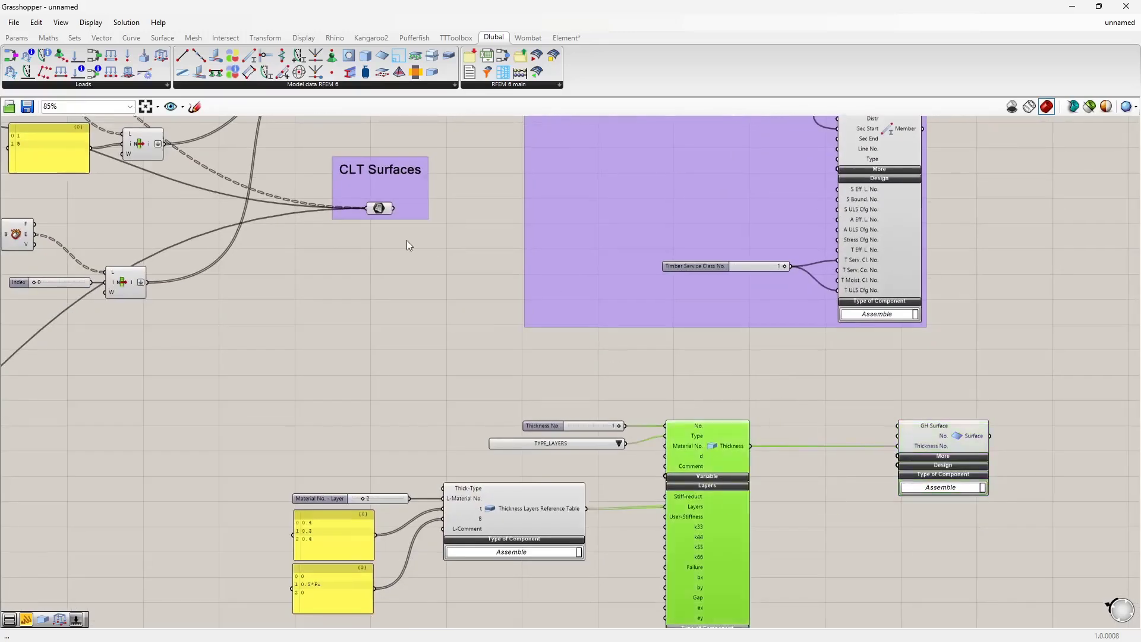
click(380, 208)
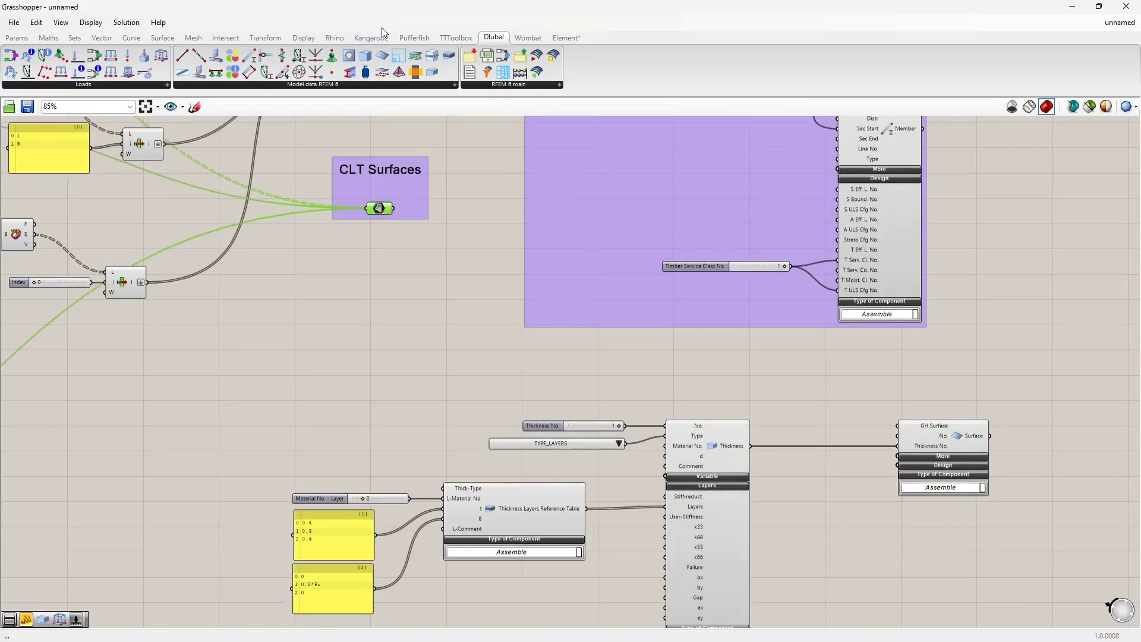
drag(382, 13, 1140, 160)
click(969, 238)
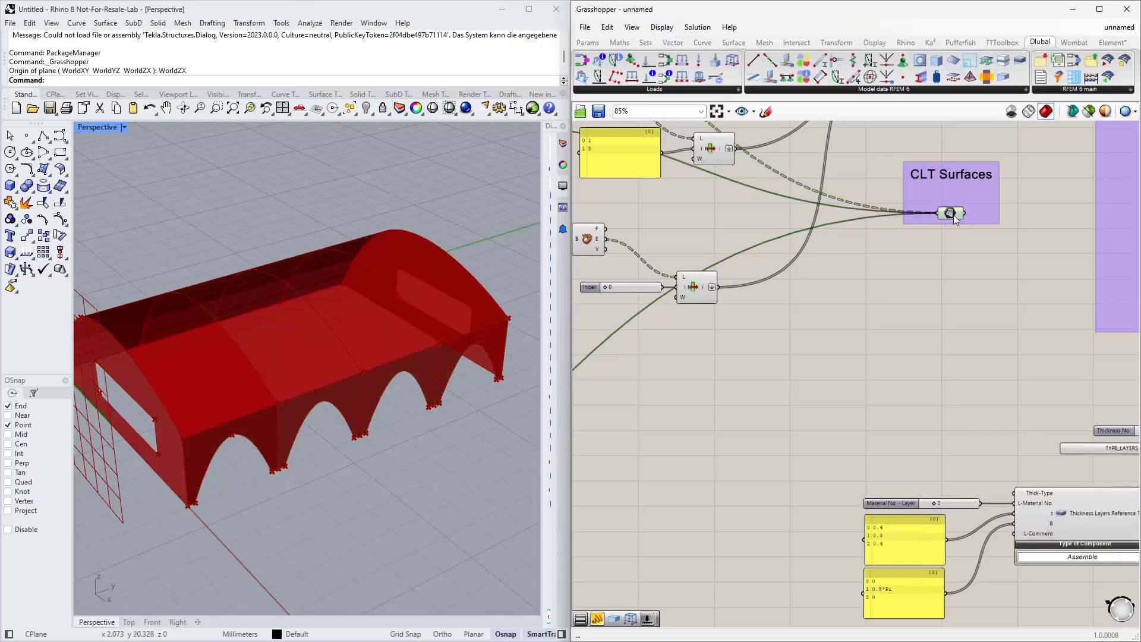
Step: Inspect the CLT Surfaces data tree in a temporary panel, then delete the panel
click(953, 215)
right_drag(921, 281, 694, 306)
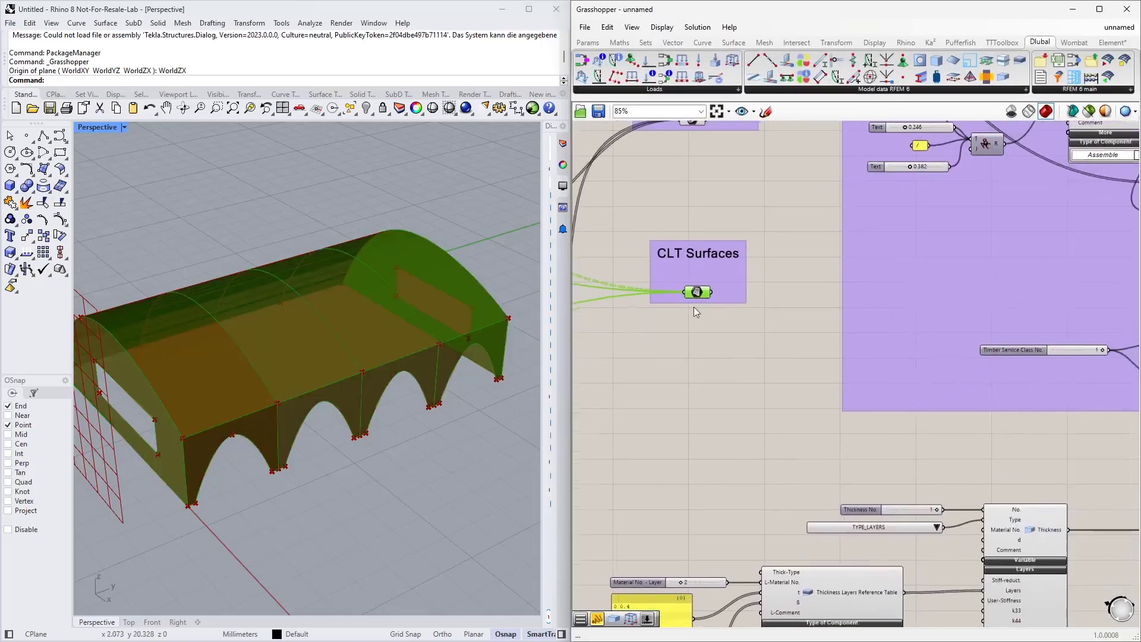
click(601, 47)
scroll(721, 303, up, 4)
drag(737, 76, 838, 427)
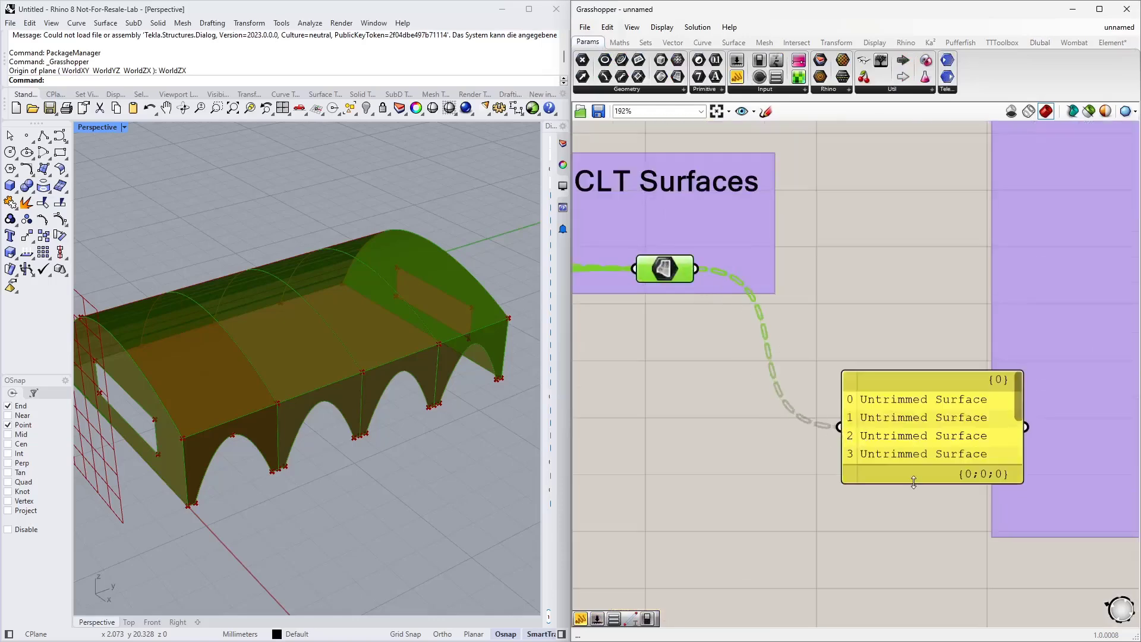
drag(913, 481, 851, 337)
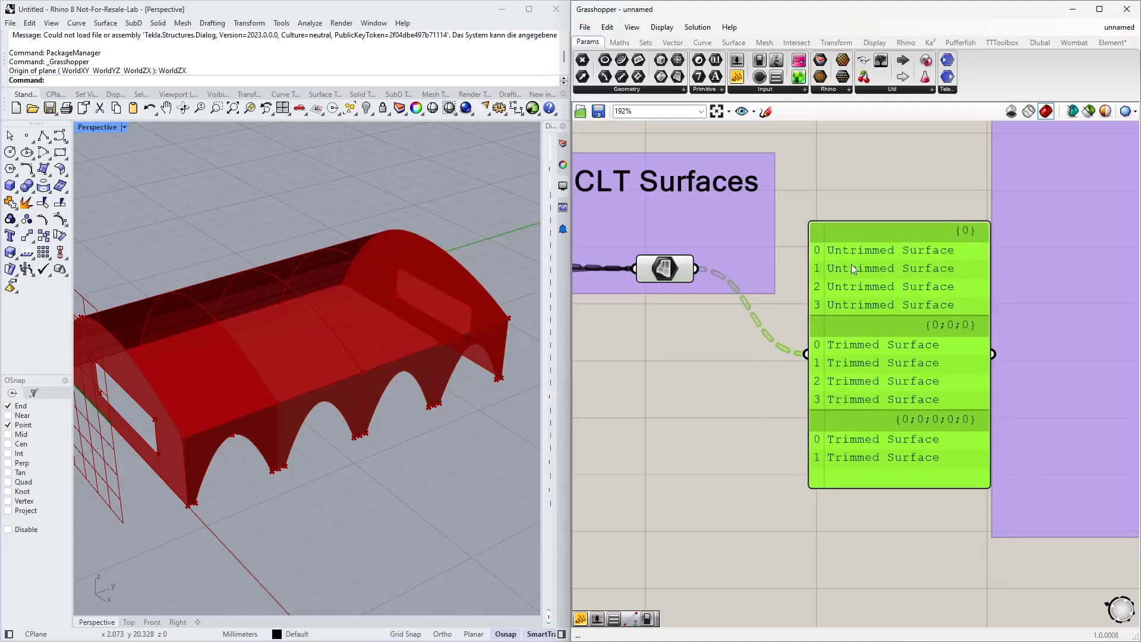
key(Delete)
Step: Add an Explode Tree component fed by the CLT Surfaces parameter, with one output per branch
double_click(757, 392)
text(explode tre)
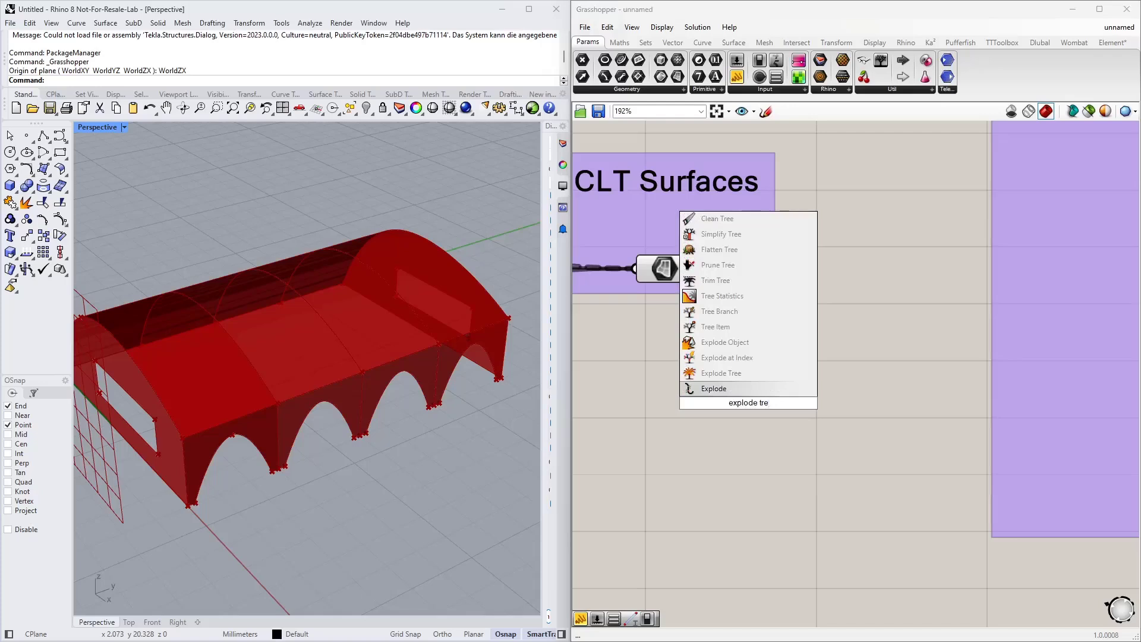
click(743, 376)
drag(694, 269, 709, 403)
scroll(748, 409, up, 5)
click(751, 444)
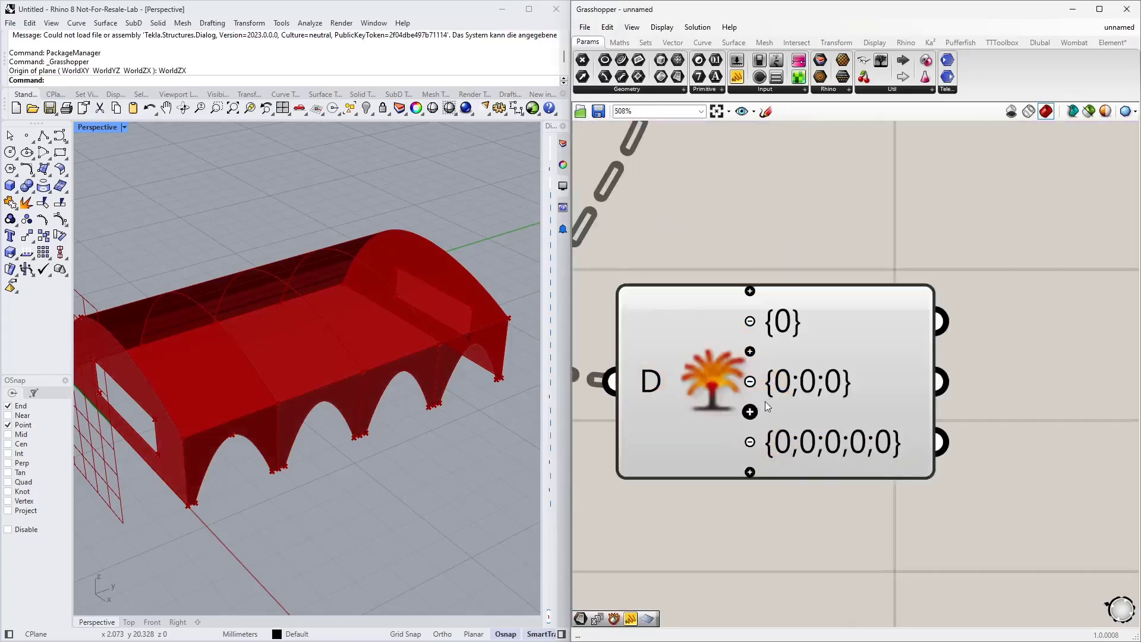
Step: Move the Explode Tree component down and wire its first branch output into the Surface component's GH Surface input
scroll(765, 401, down, 10)
drag(773, 325, 760, 414)
right_drag(804, 389, 819, 218)
drag(772, 246, 628, 564)
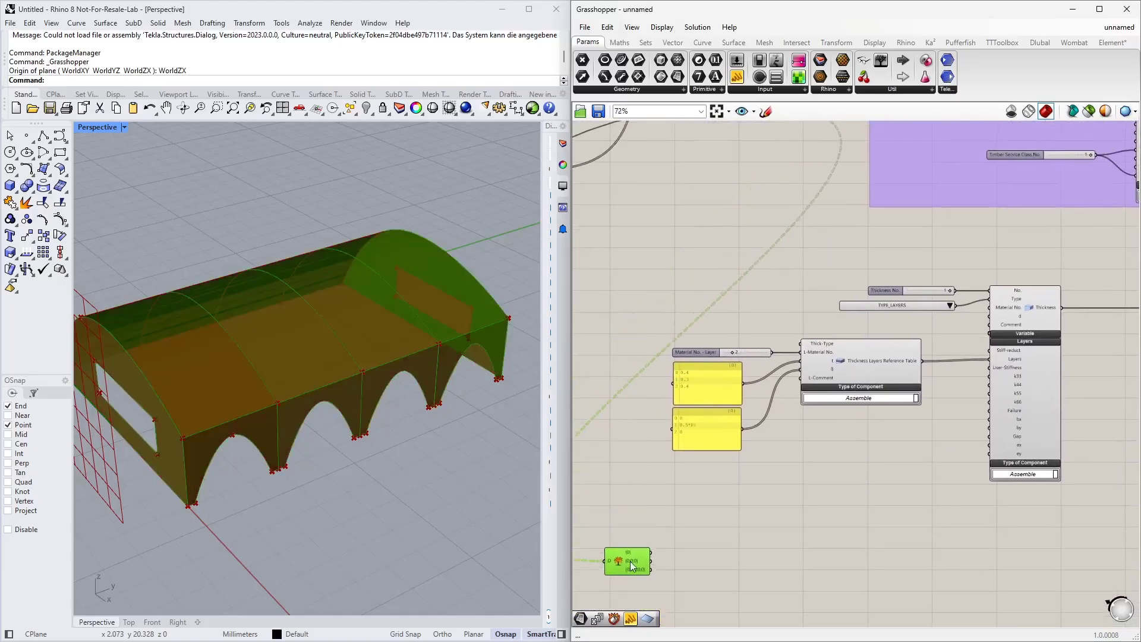
right_drag(782, 551, 715, 439)
scroll(714, 431, down, 1)
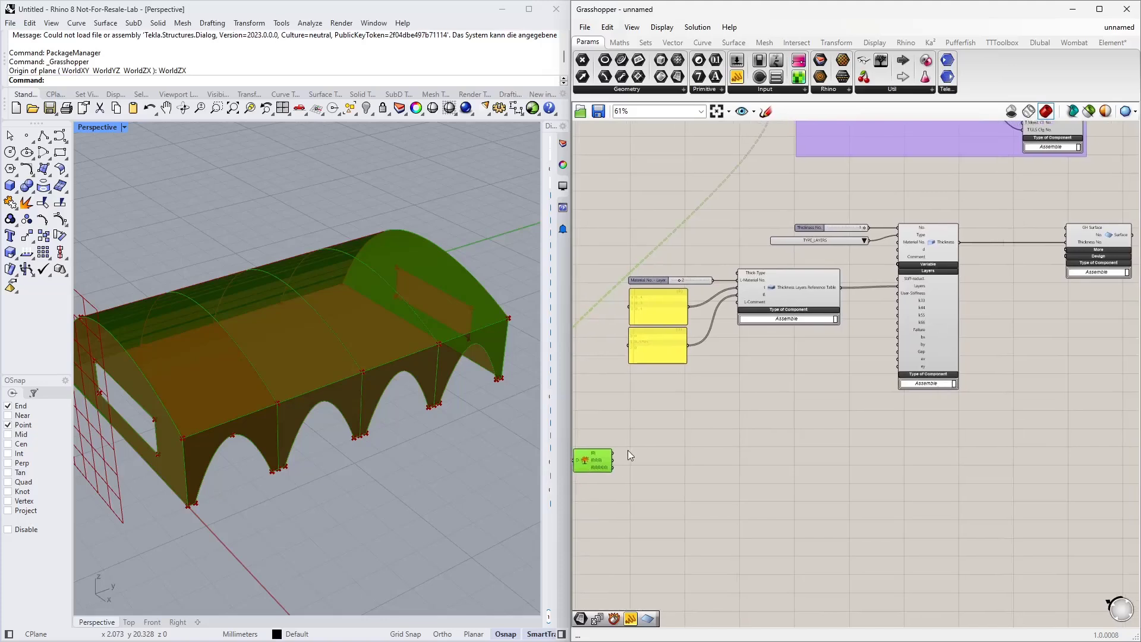
drag(612, 453, 1115, 239)
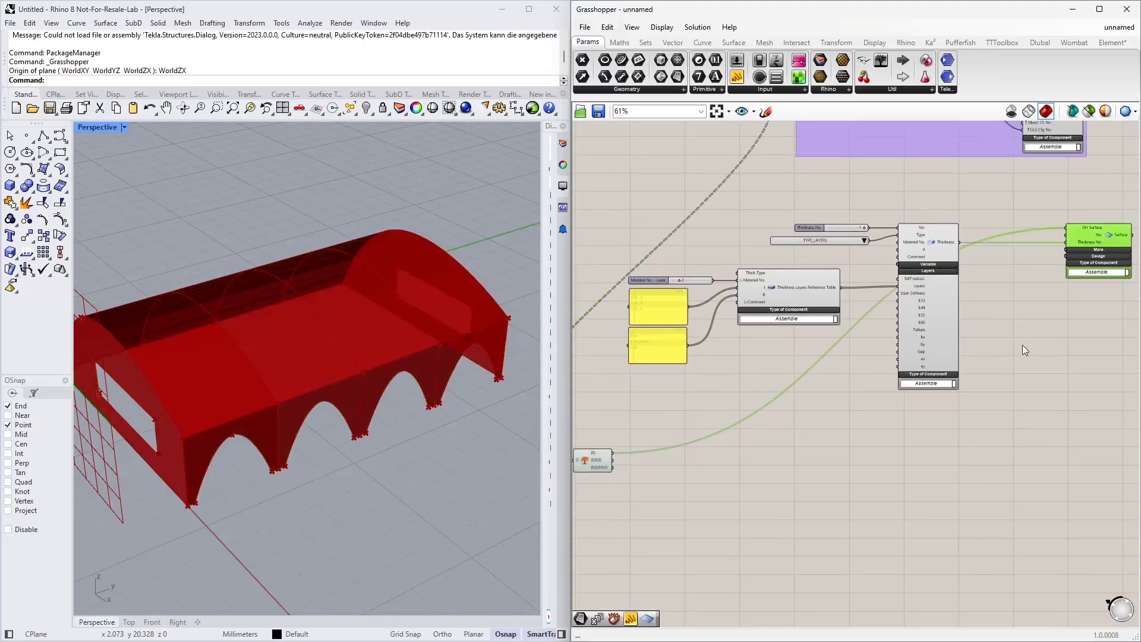
Step: Rearrange the thickness components and the Explode Tree component on the canvas
click(1065, 336)
scroll(955, 404, down, 3)
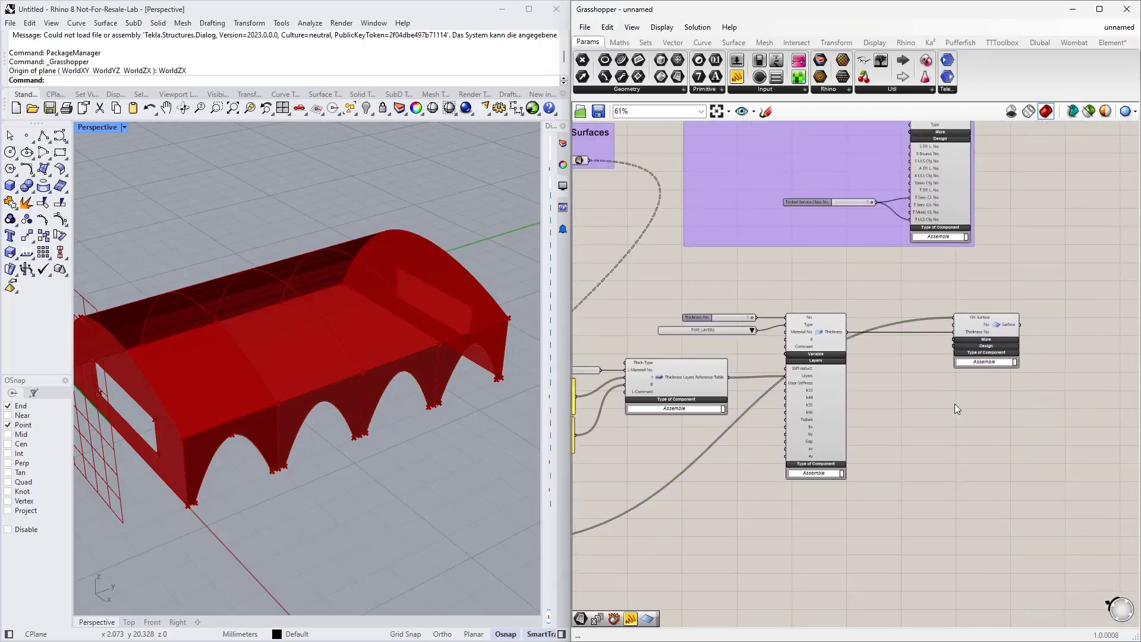
drag(896, 453, 626, 311)
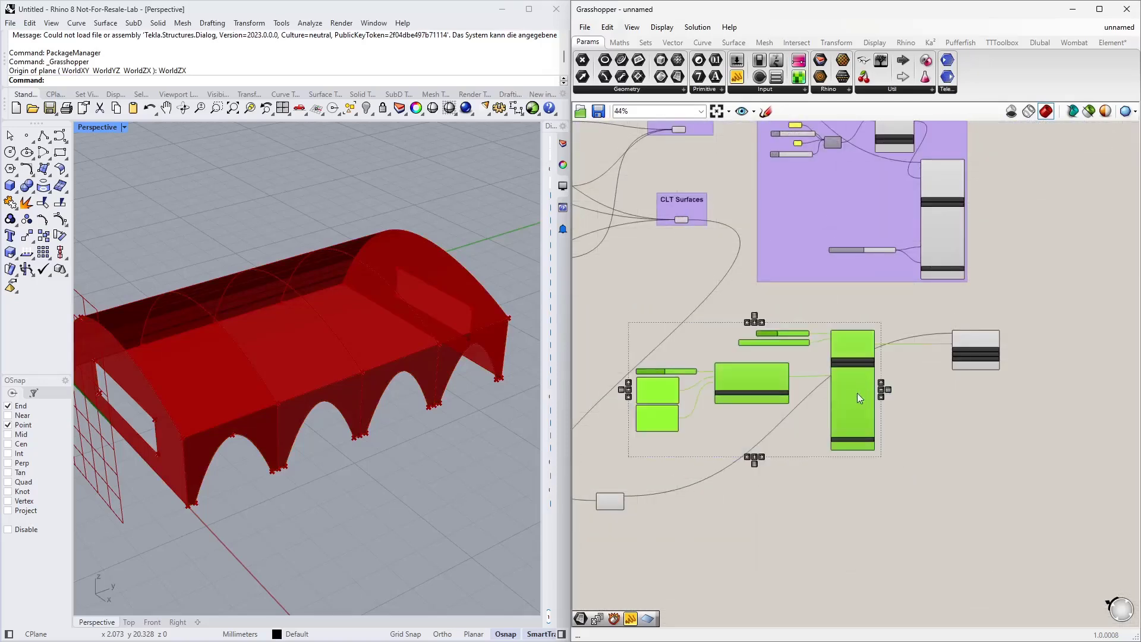
drag(859, 394, 868, 467)
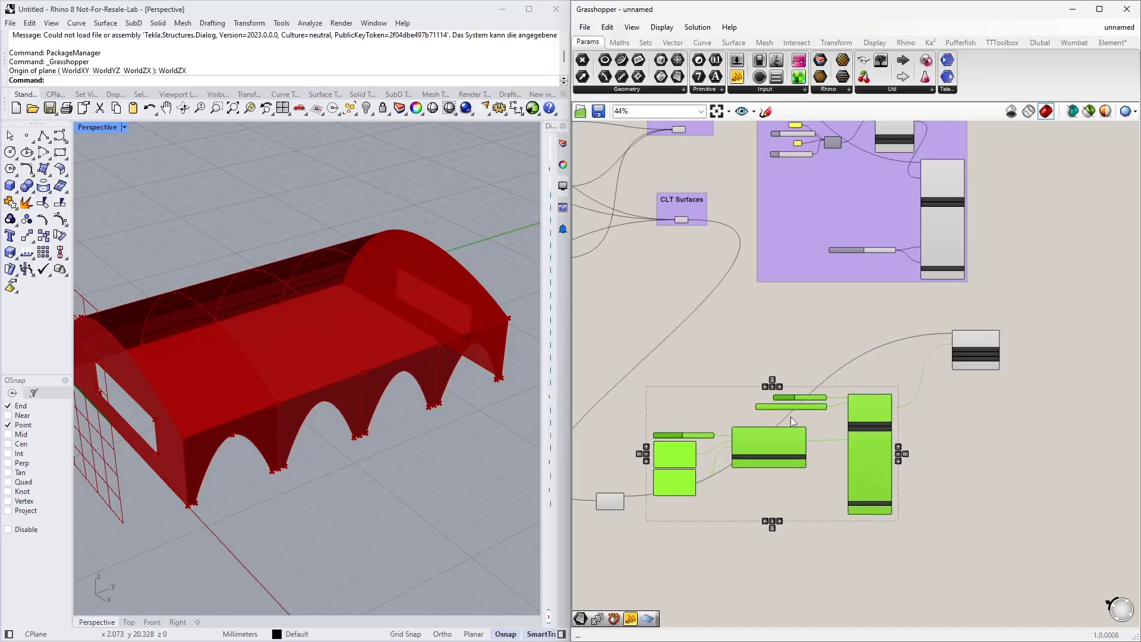
drag(617, 497, 598, 560)
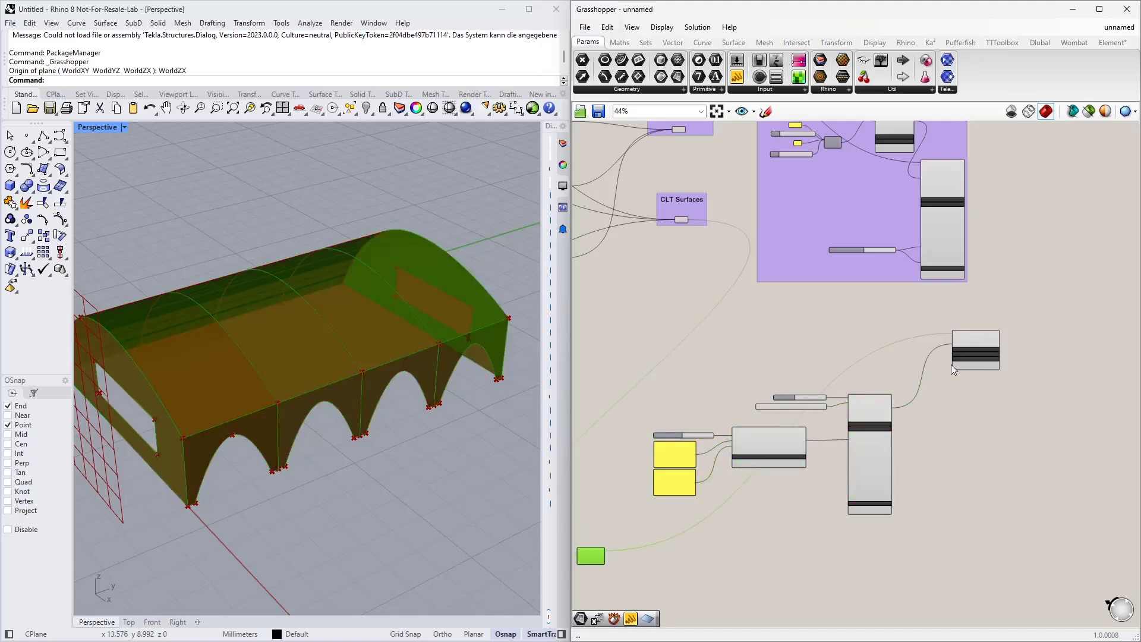
Step: Add a Series component, set a number on its start input, and position it above the Surface component
scroll(891, 339, up, 3)
double_click(740, 320)
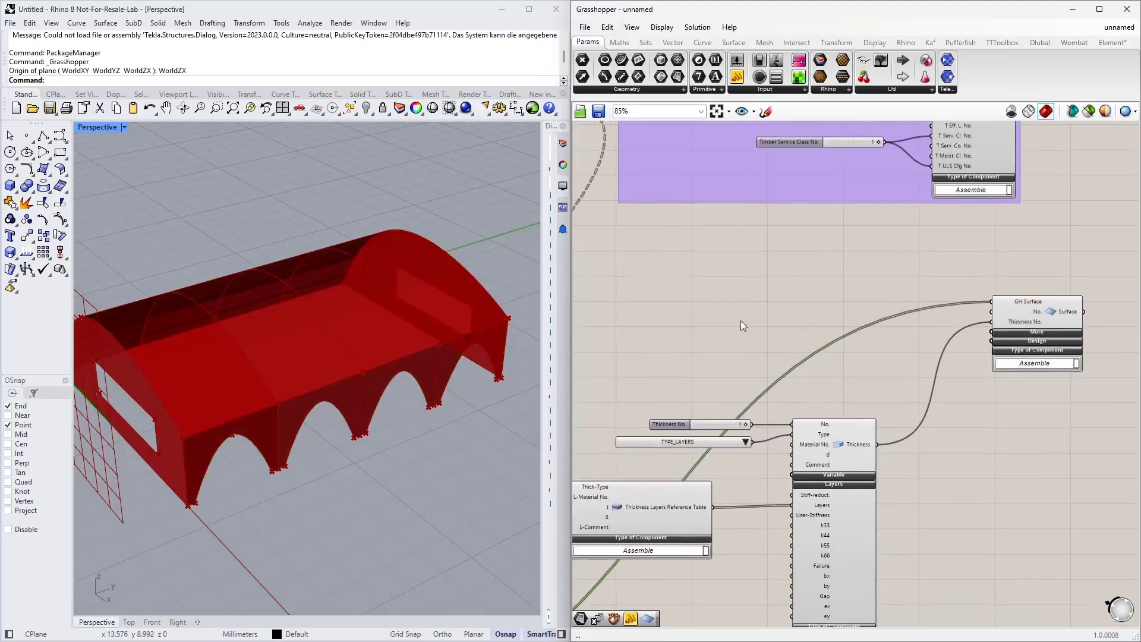
text(series)
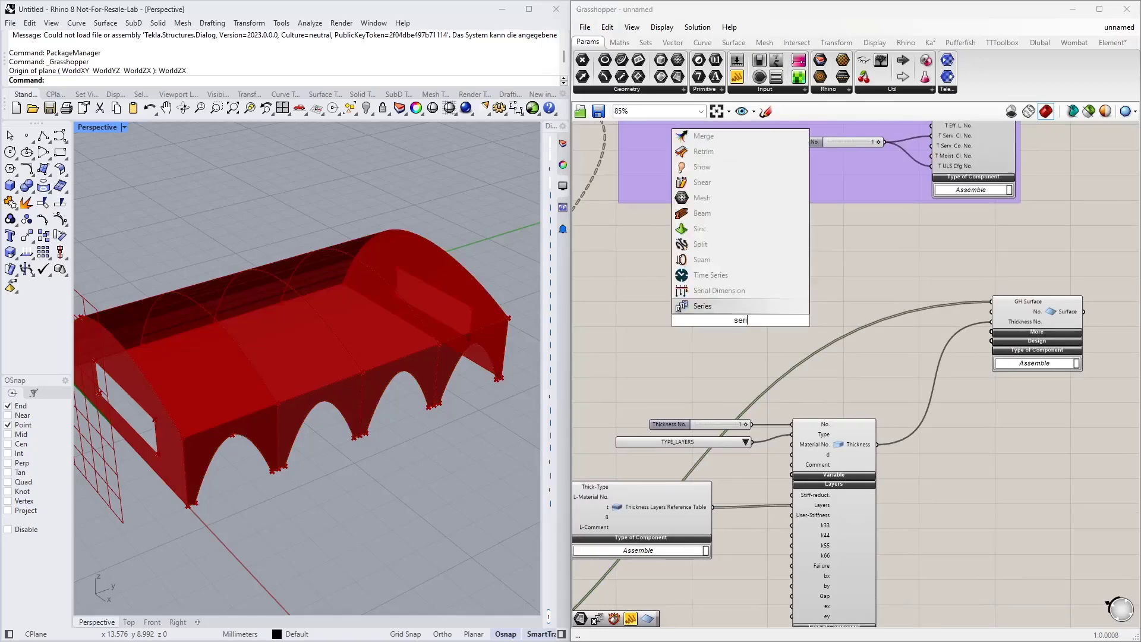
key(Return)
scroll(763, 324, up, 1)
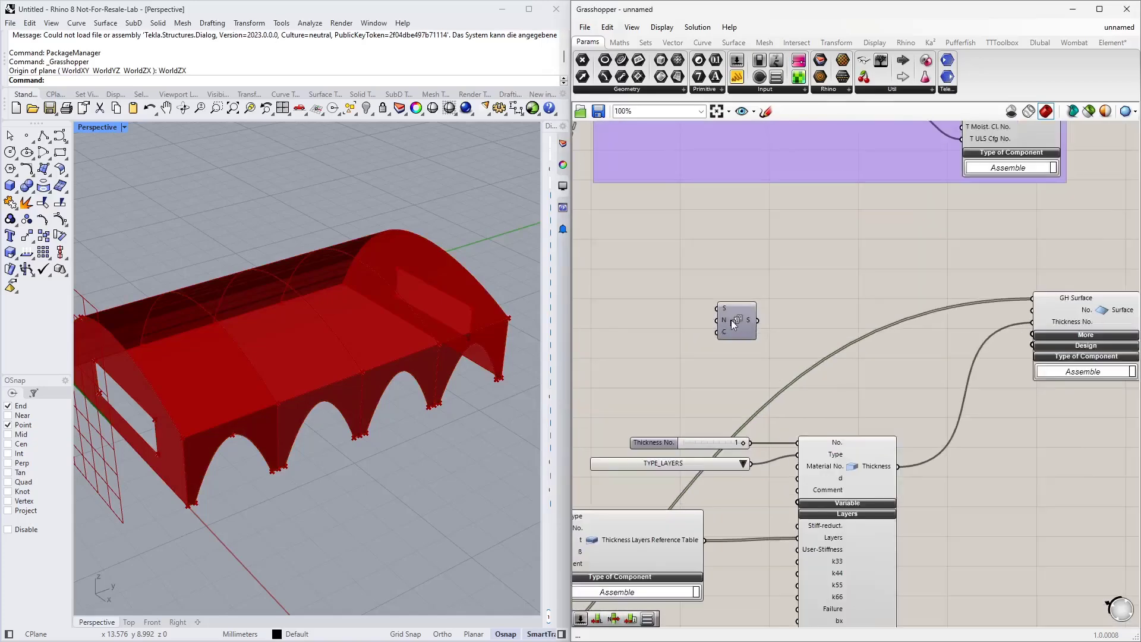
right_click(723, 306)
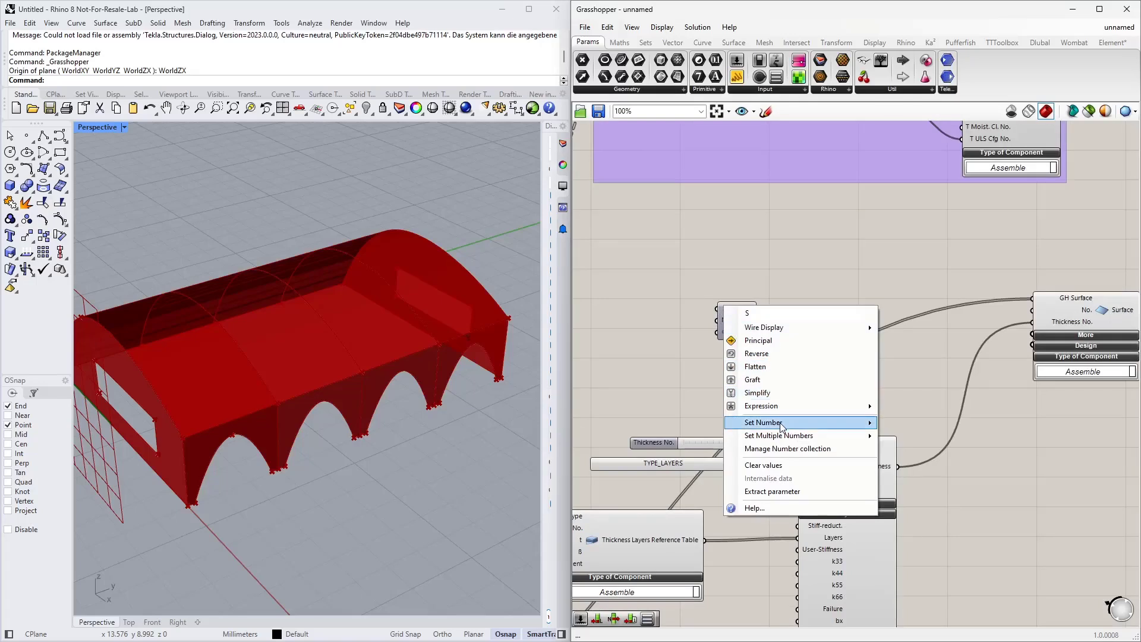
mouse_move(780, 423)
click(911, 425)
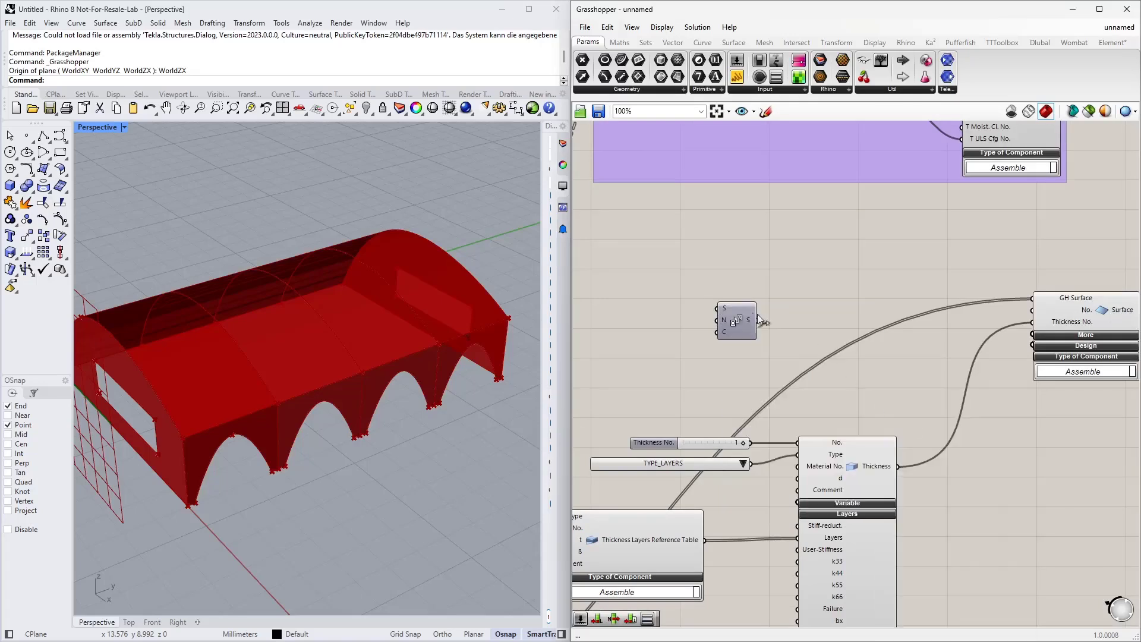
right_click(723, 308)
click(910, 427)
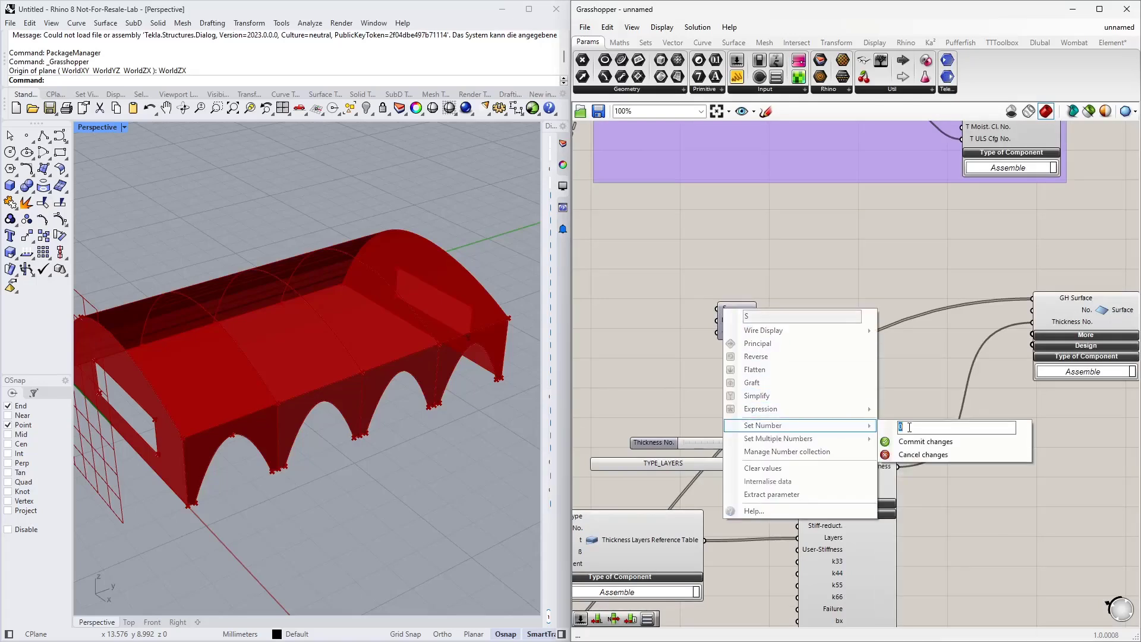
click(925, 442)
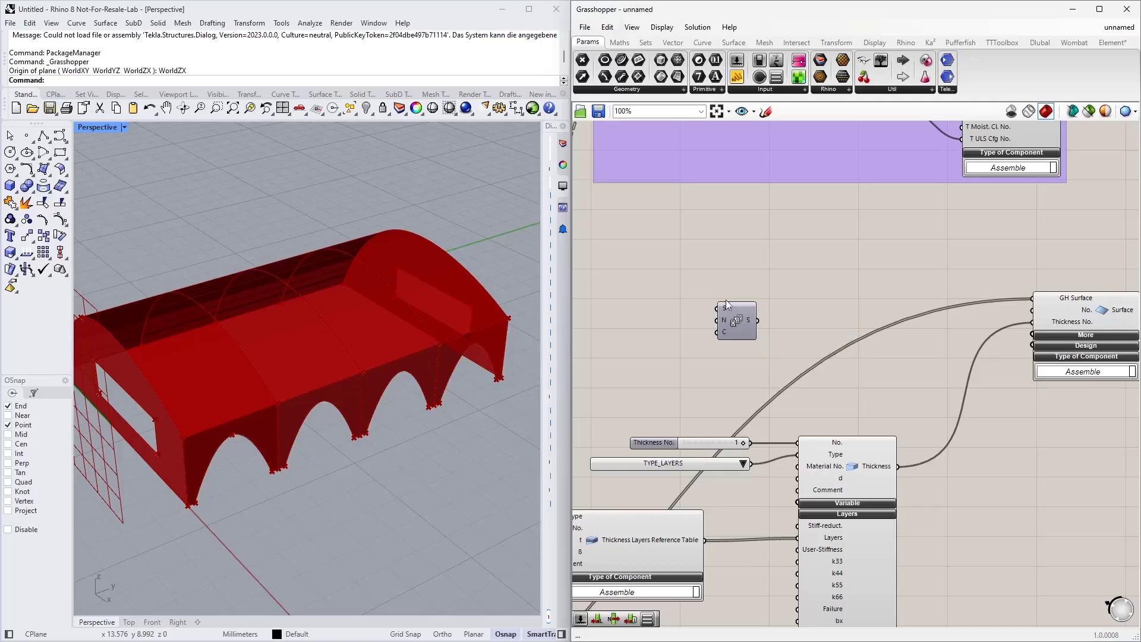
drag(737, 324, 849, 297)
right_drag(792, 321, 861, 282)
right_drag(685, 323, 999, 170)
scroll(848, 267, down, 1)
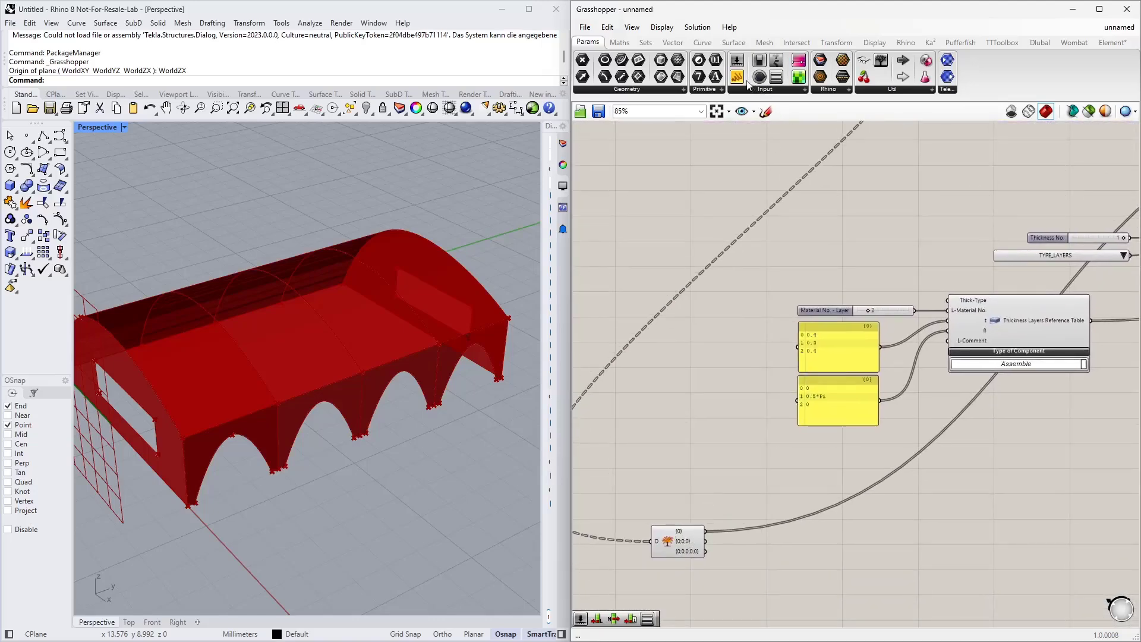
Step: Inspect the first Explode Tree branch in a temporary panel, then delete the panel
drag(743, 80, 736, 546)
scroll(764, 544, up, 5)
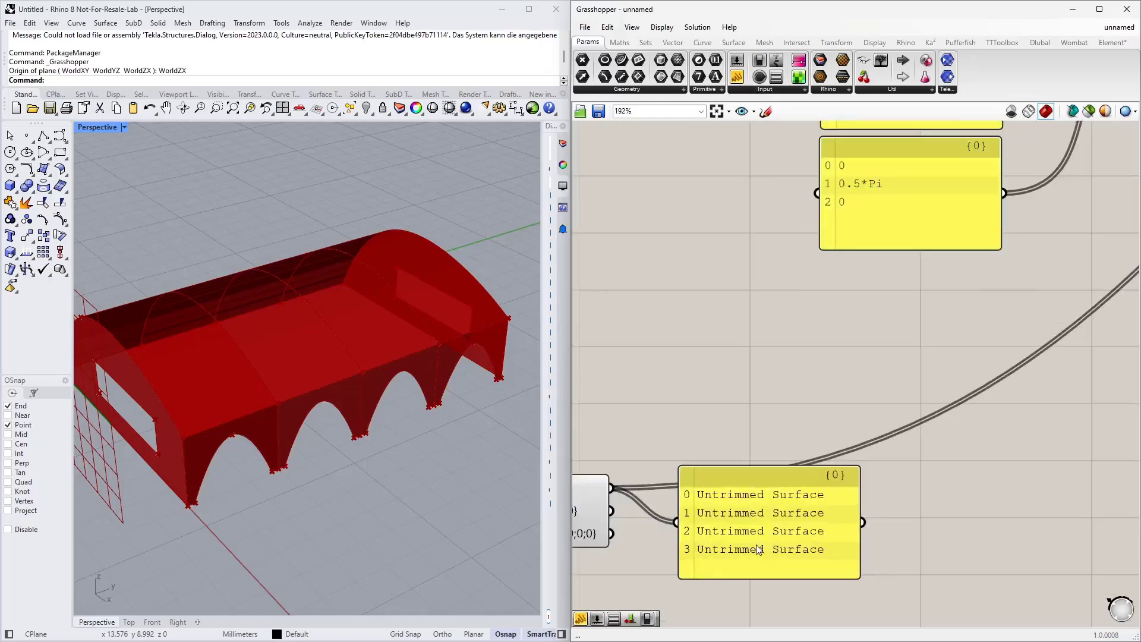
click(801, 531)
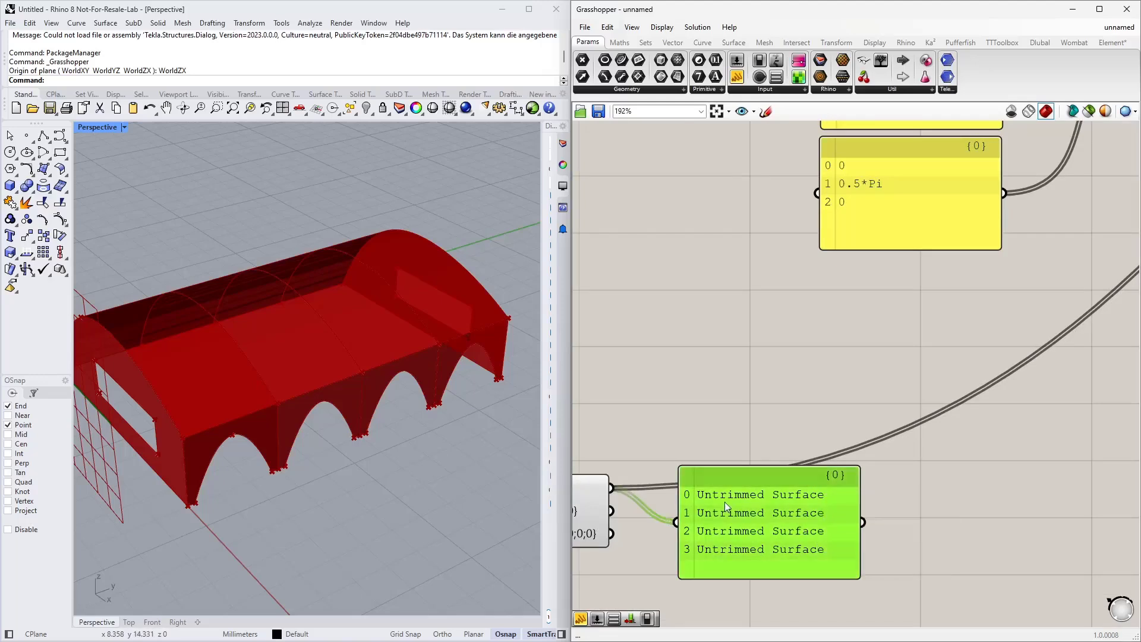
key(Delete)
Step: Add a List Length component and connect the first Explode Tree branch output to it
scroll(743, 552, down, 6)
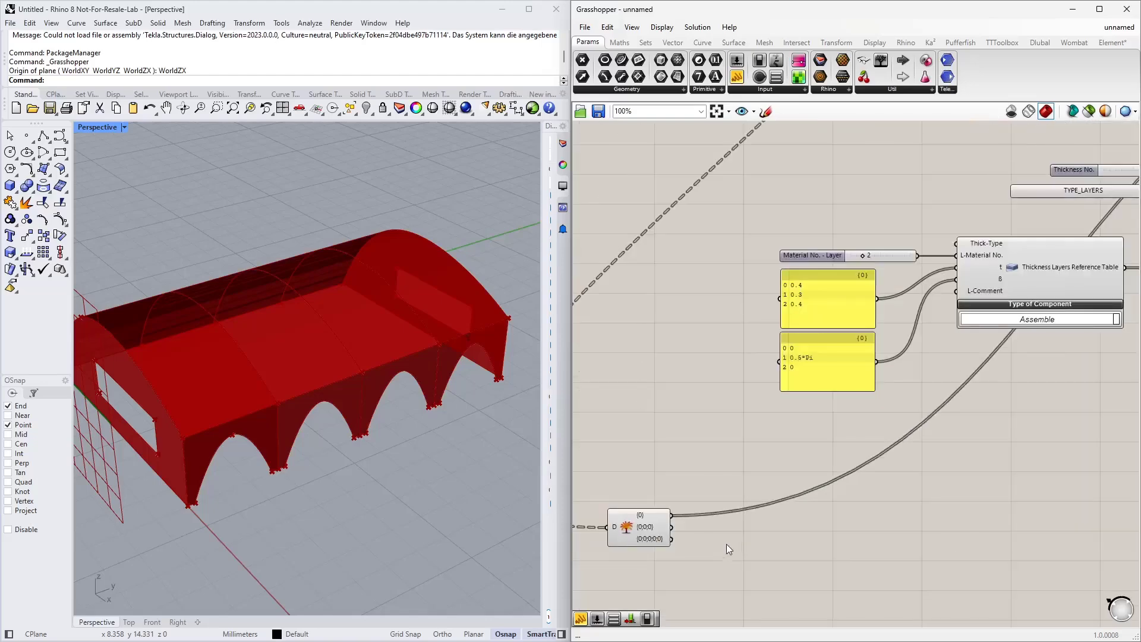
double_click(685, 496)
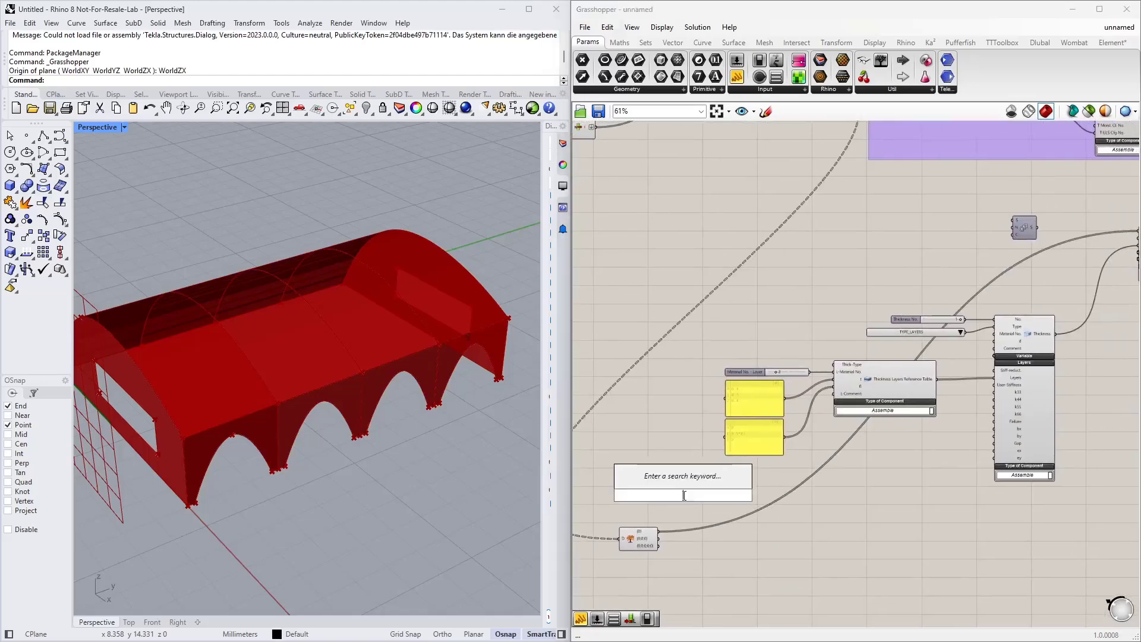
text(list length)
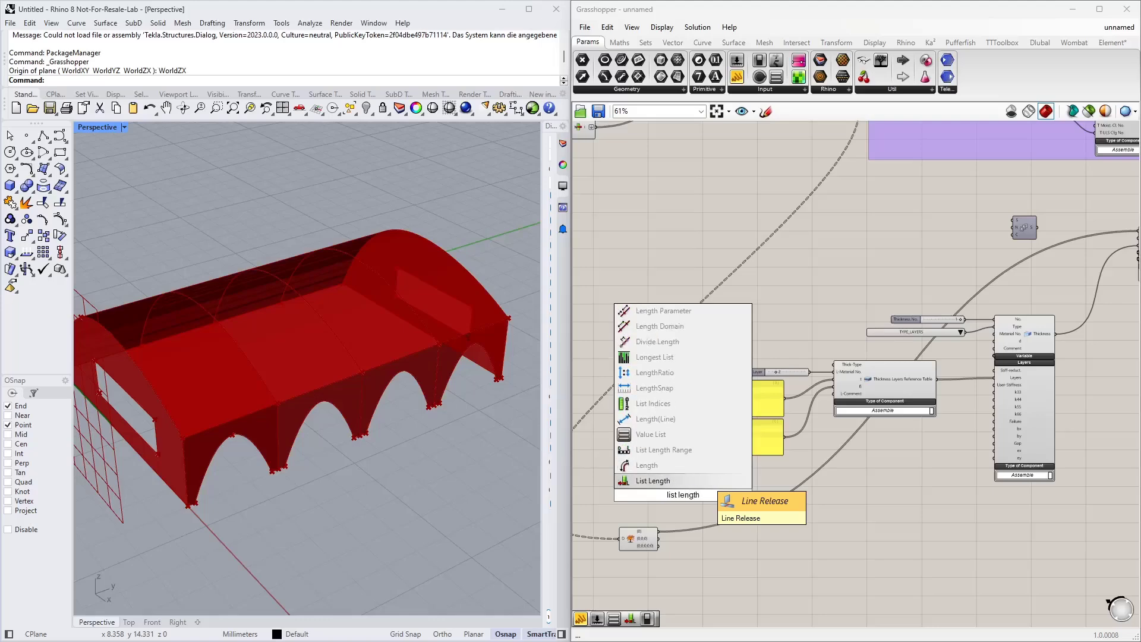
key(Return)
scroll(662, 510, up, 3)
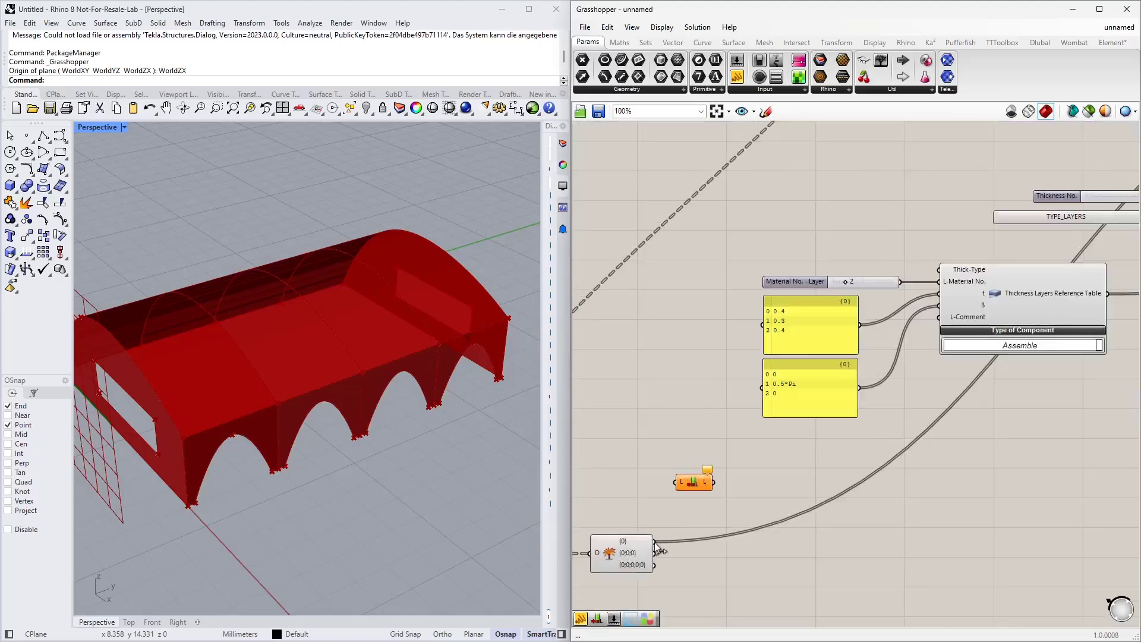
drag(654, 542, 676, 482)
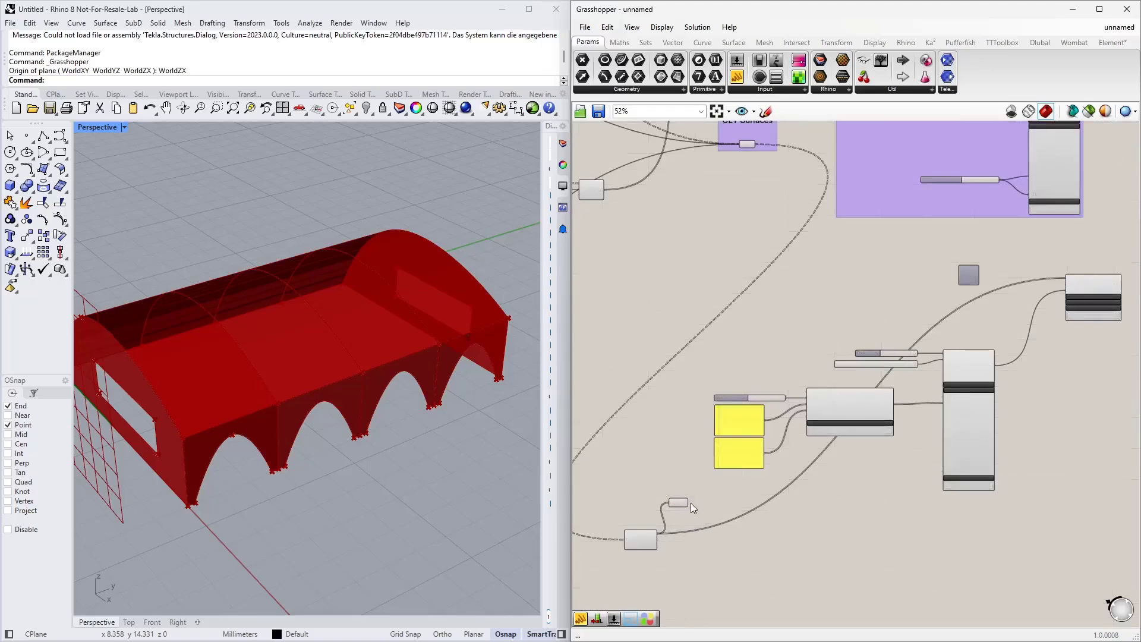
Step: Connect the List Length output to the Series component's count input
drag(686, 502, 958, 276)
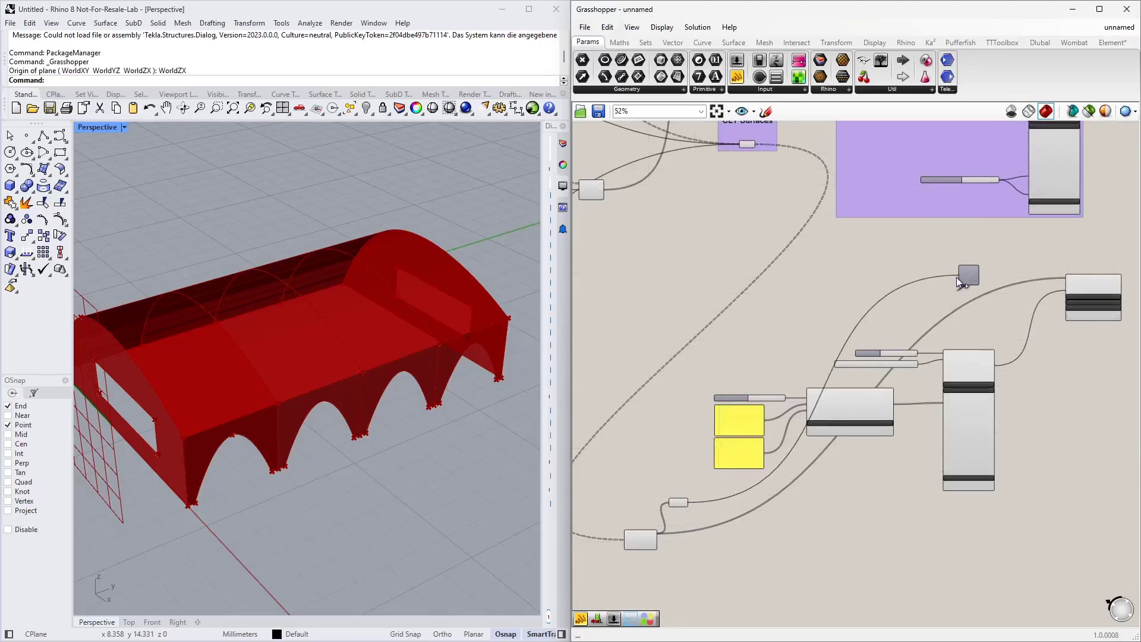
drag(681, 501, 906, 281)
scroll(966, 278, up, 3)
scroll(975, 278, up, 4)
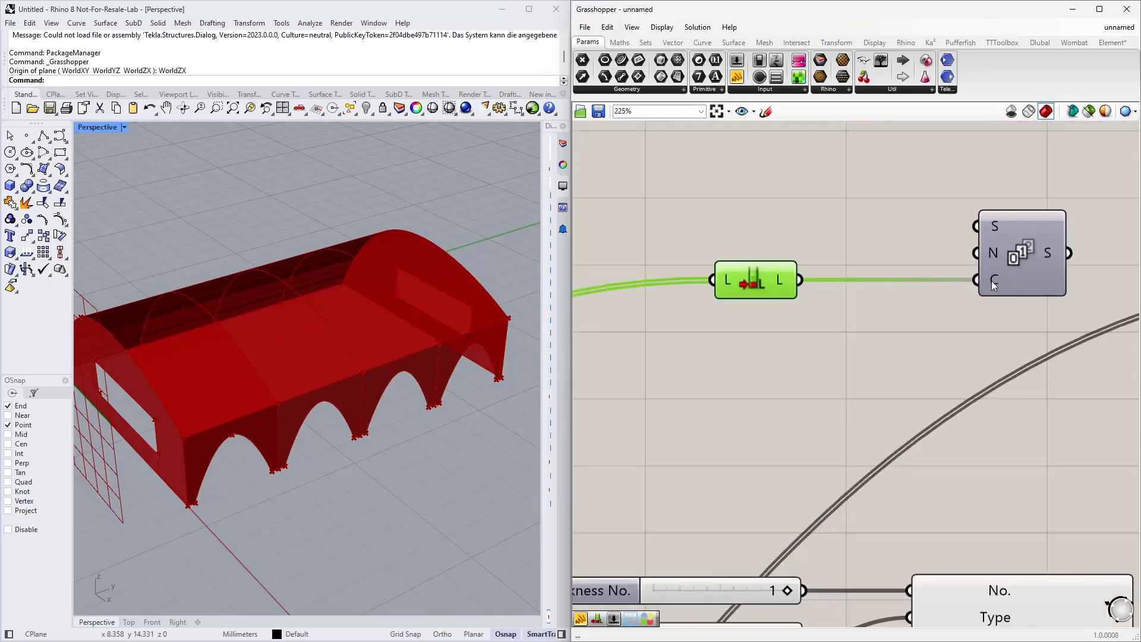
Step: Connect the Series output to the Surface component's No. input
right_drag(1038, 298, 672, 341)
scroll(672, 341, down, 3)
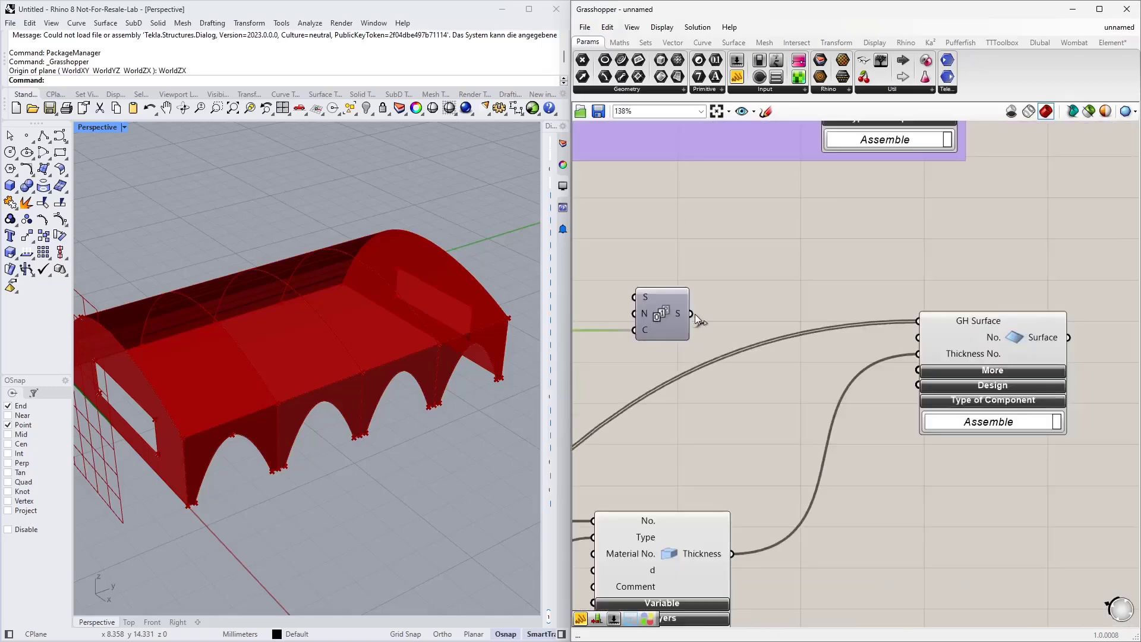
mouse_move(677, 313)
drag(693, 312, 904, 357)
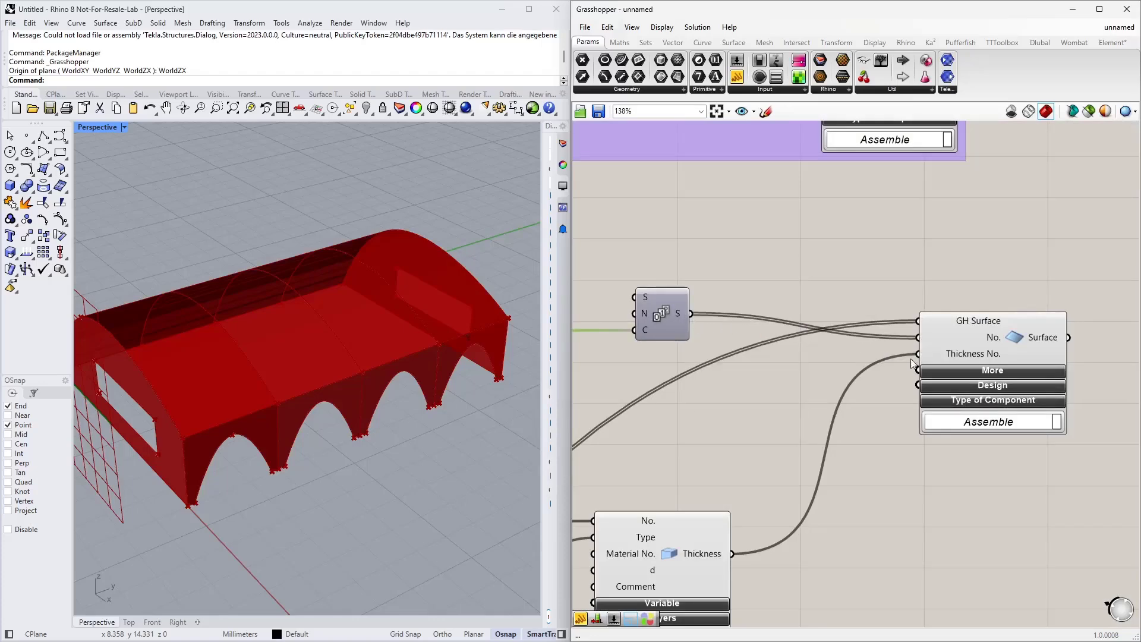
Step: Copy the thickness layer components together with the Surface component and place the duplicate below the originals
scroll(962, 427, down, 5)
right_drag(910, 465, 966, 287)
scroll(823, 277, up, 3)
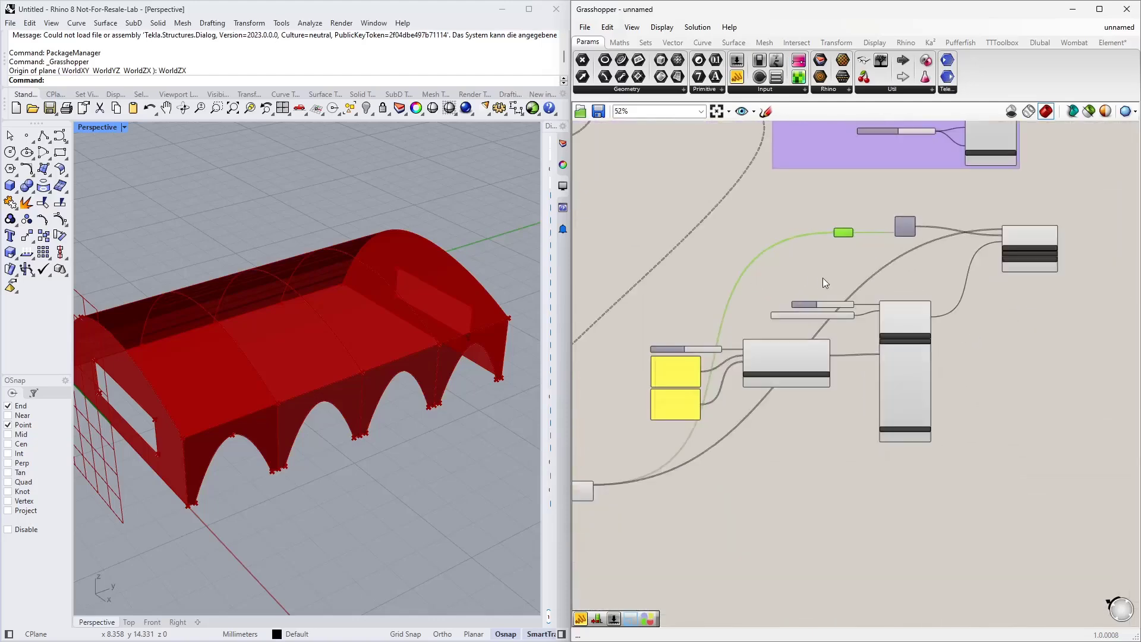
scroll(879, 328, down, 1)
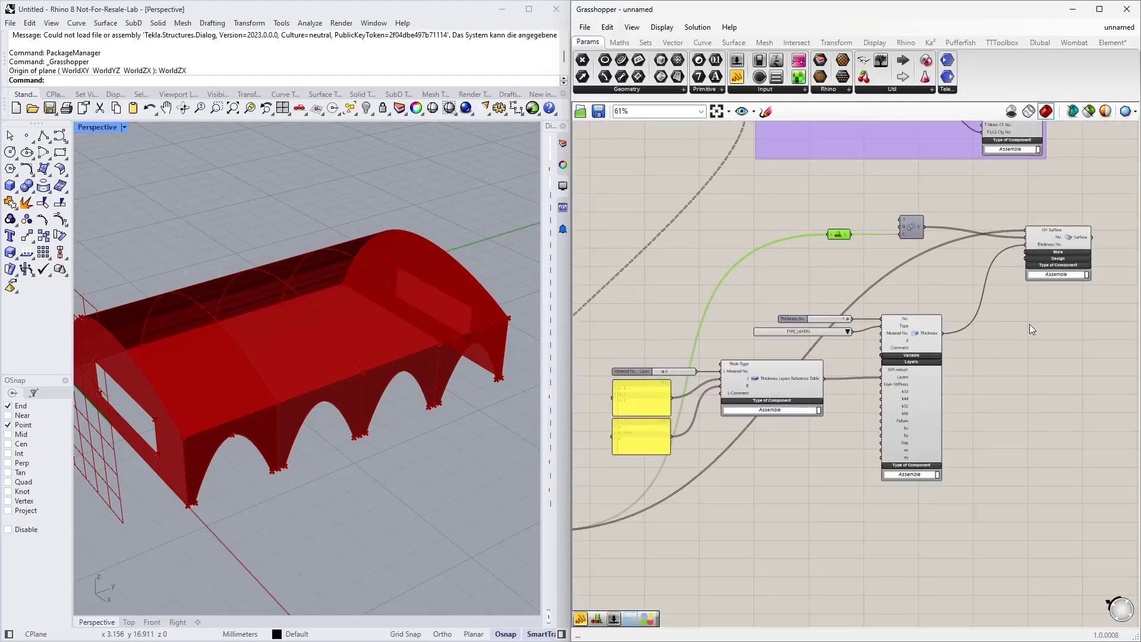
mouse_move(330, 368)
right_down()
mouse_move(381, 333)
mouse_move(334, 366)
right_up()
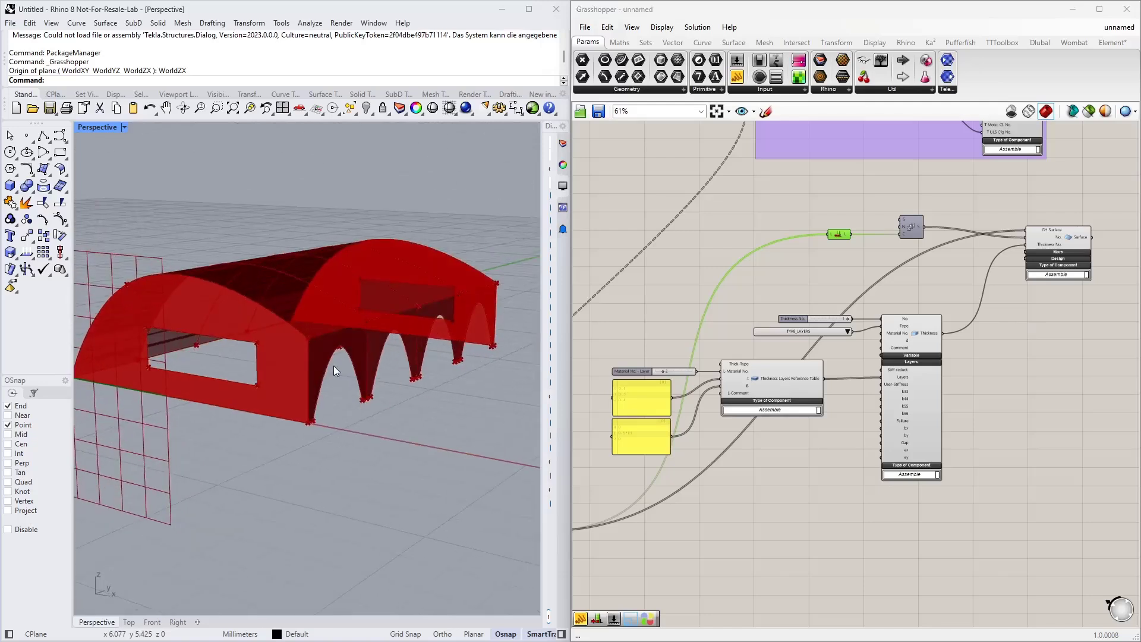
right_drag(973, 382, 1038, 293)
click(1029, 185)
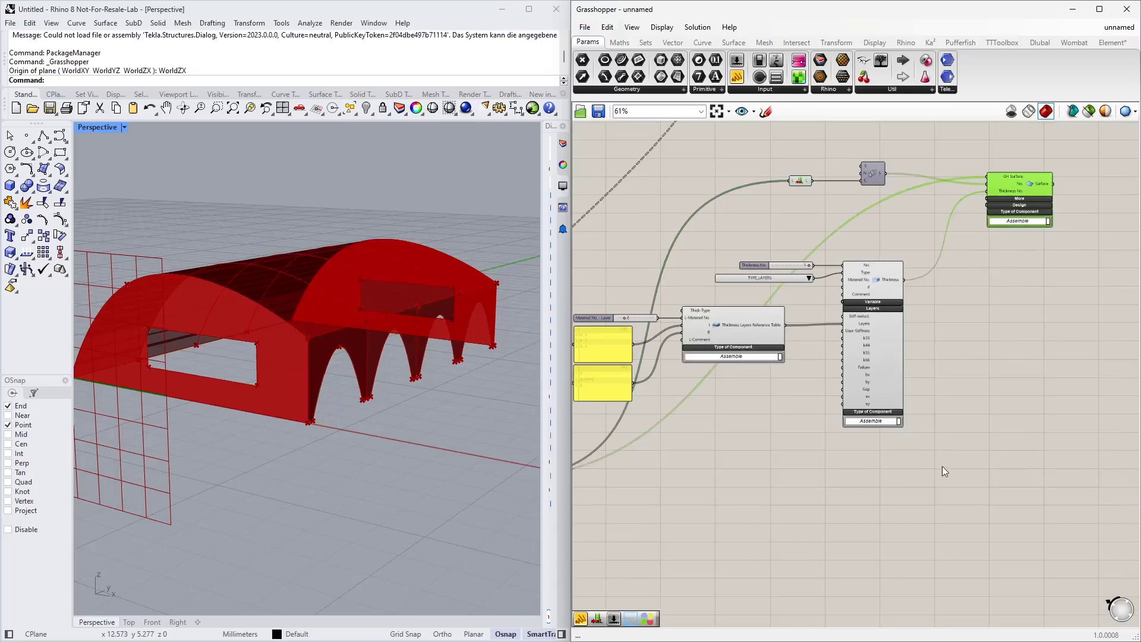
shift+drag(953, 479, 604, 256)
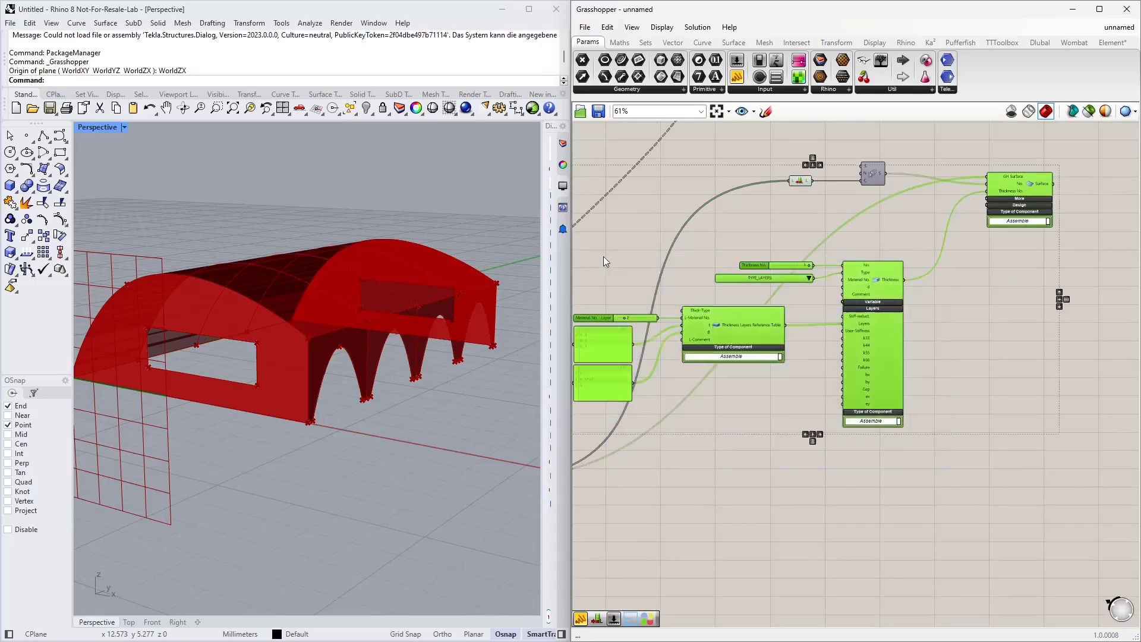
right_drag(808, 479, 808, 394)
key(ctrl+c)
key(ctrl+v)
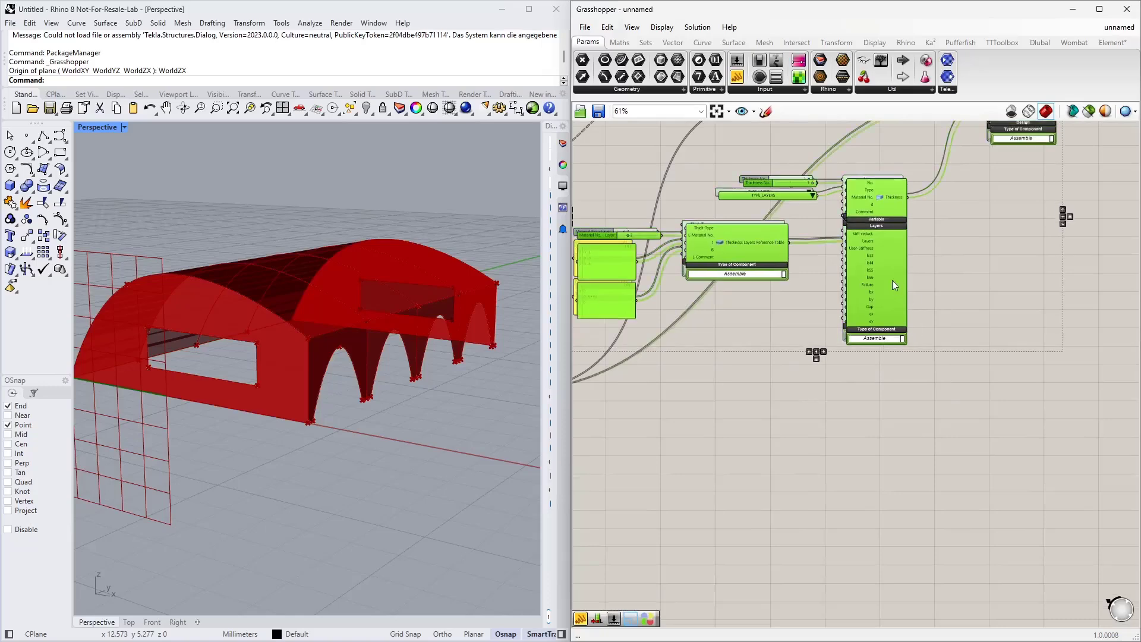
drag(869, 289, 868, 522)
Step: Add a Data parameter and connect the second Explode Tree branch to it
click(801, 395)
right_drag(801, 395, 910, 350)
double_click(919, 333)
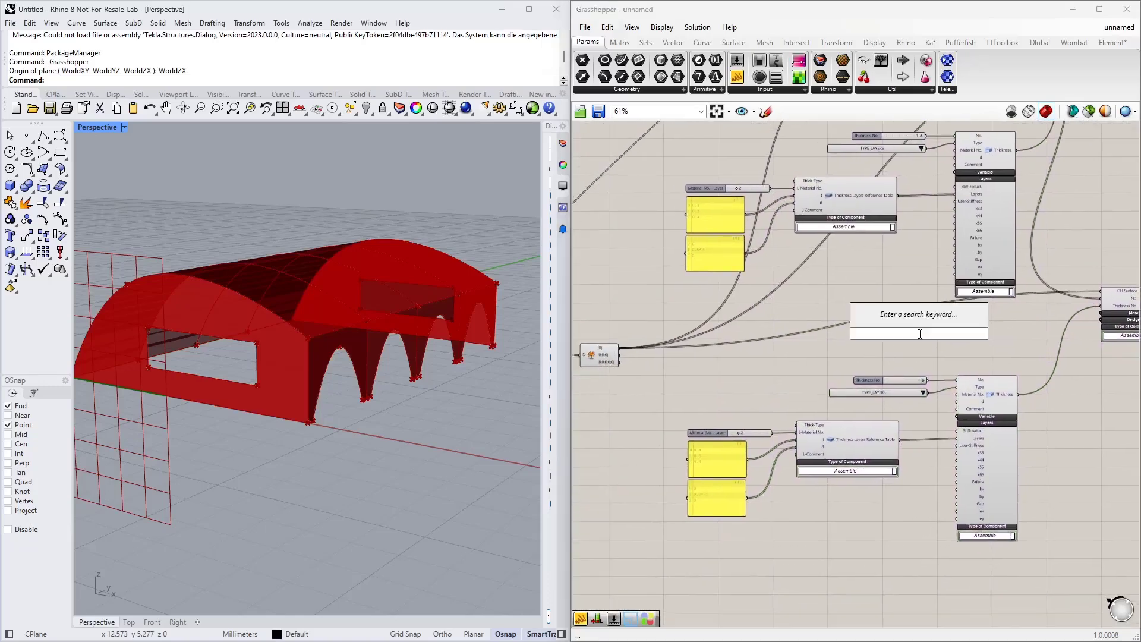
text(data)
key(Return)
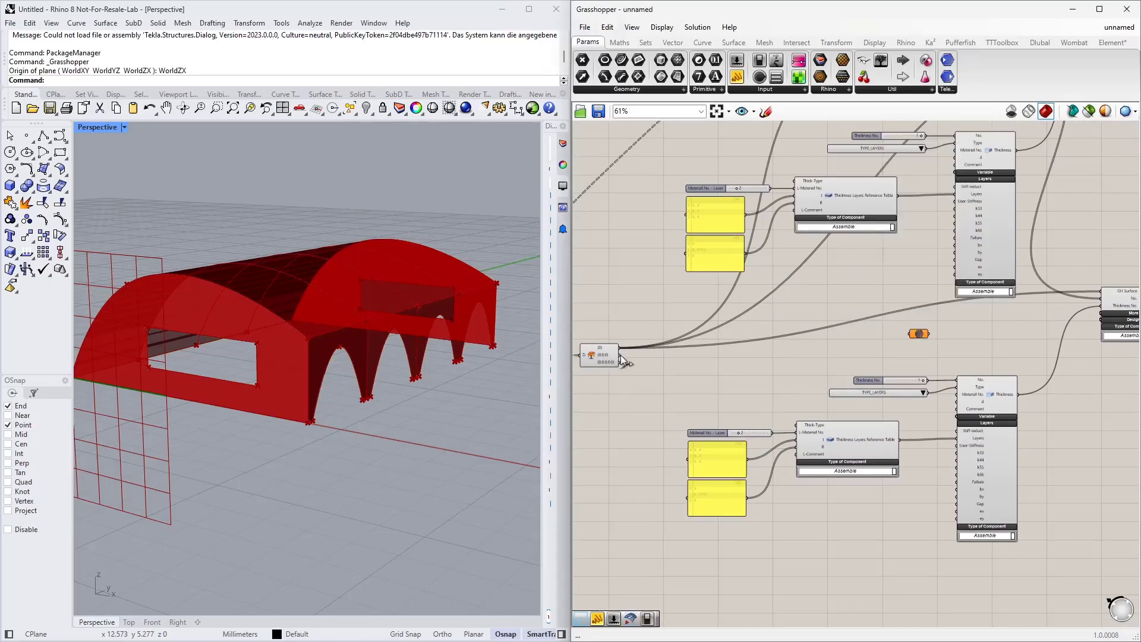
drag(621, 355, 905, 336)
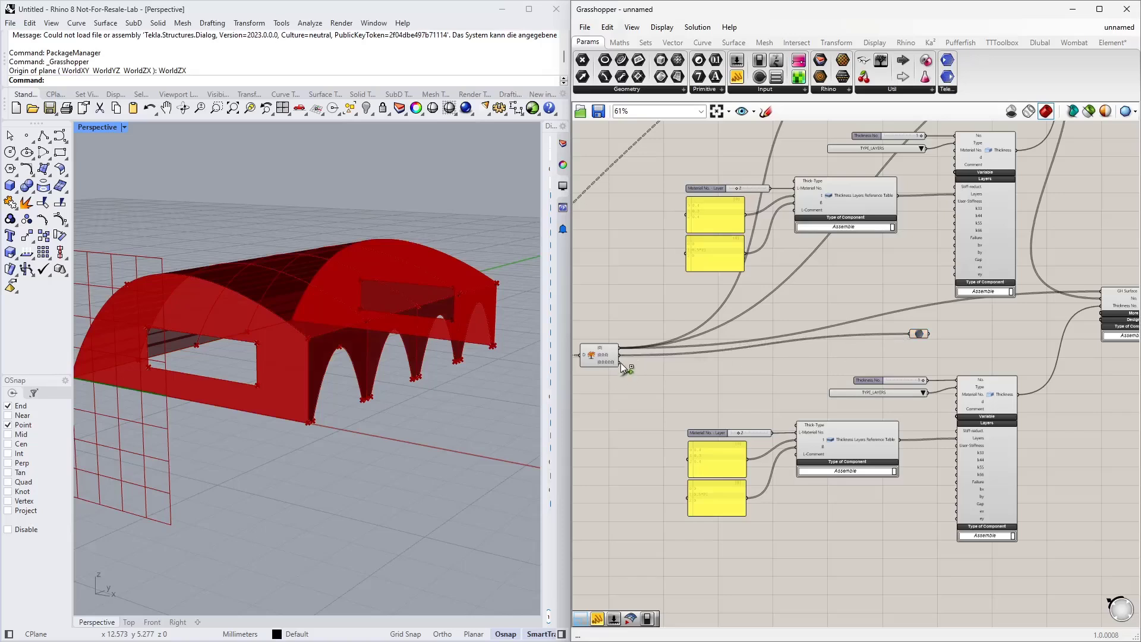
drag(620, 363, 911, 332)
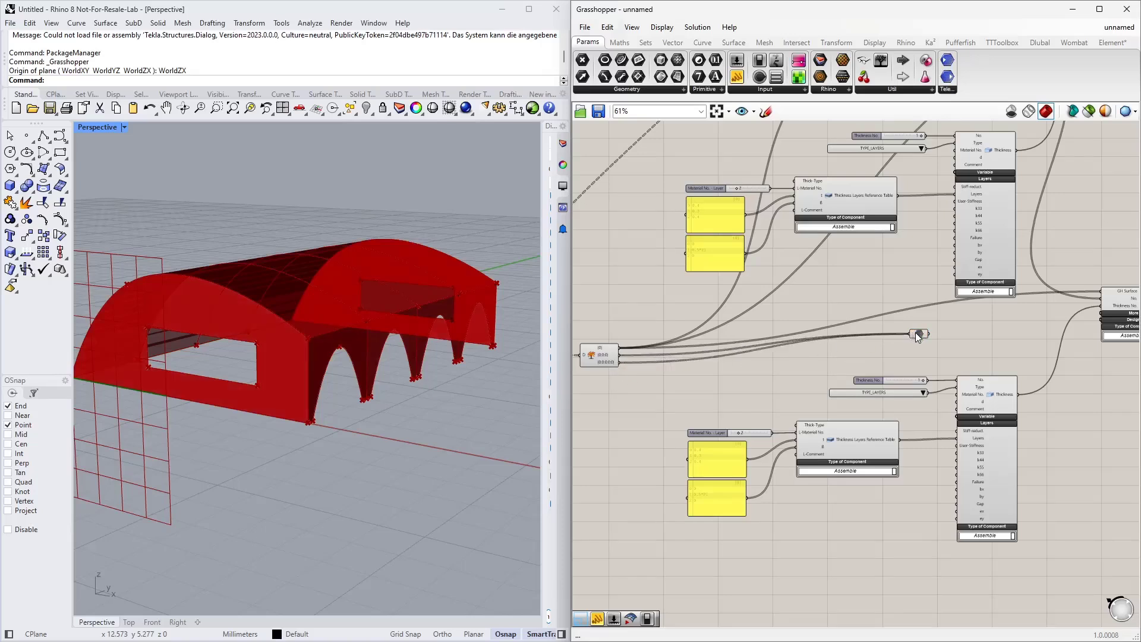
click(916, 333)
Step: Connect the Data parameter to the copied Surface component's GH Surface input and reposition it
right_drag(1005, 316, 888, 327)
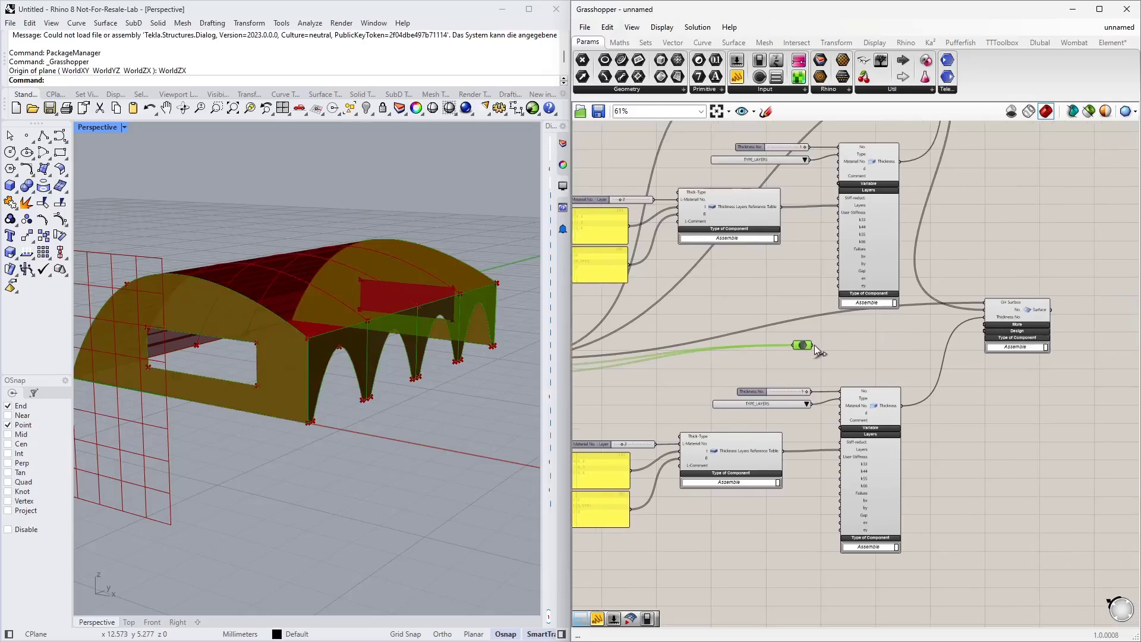
drag(814, 345, 986, 300)
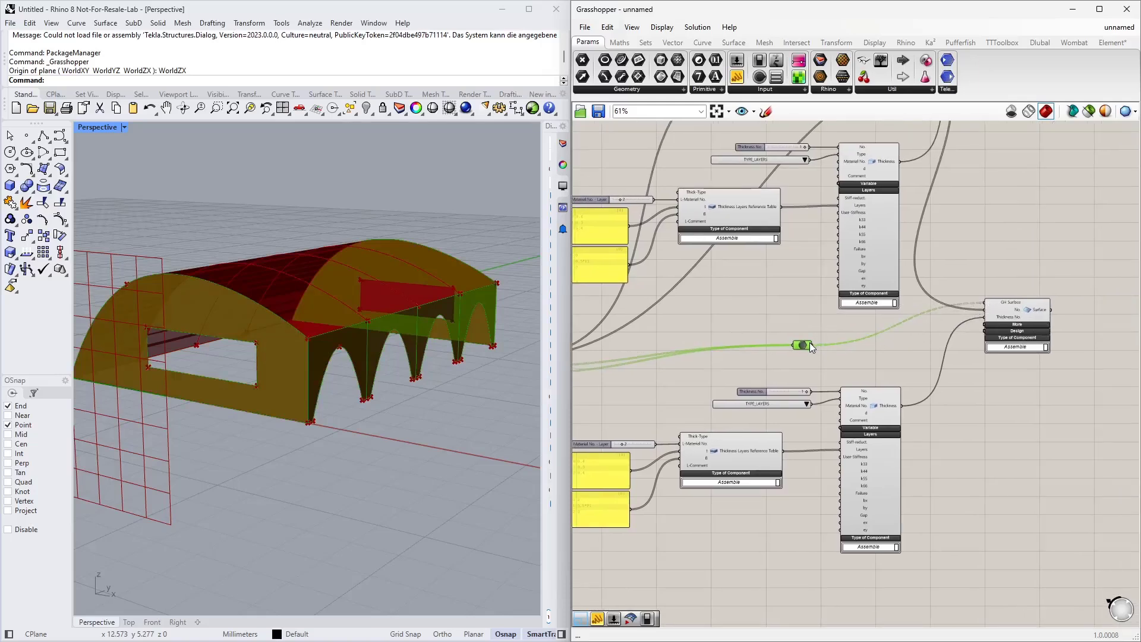
drag(805, 347, 825, 330)
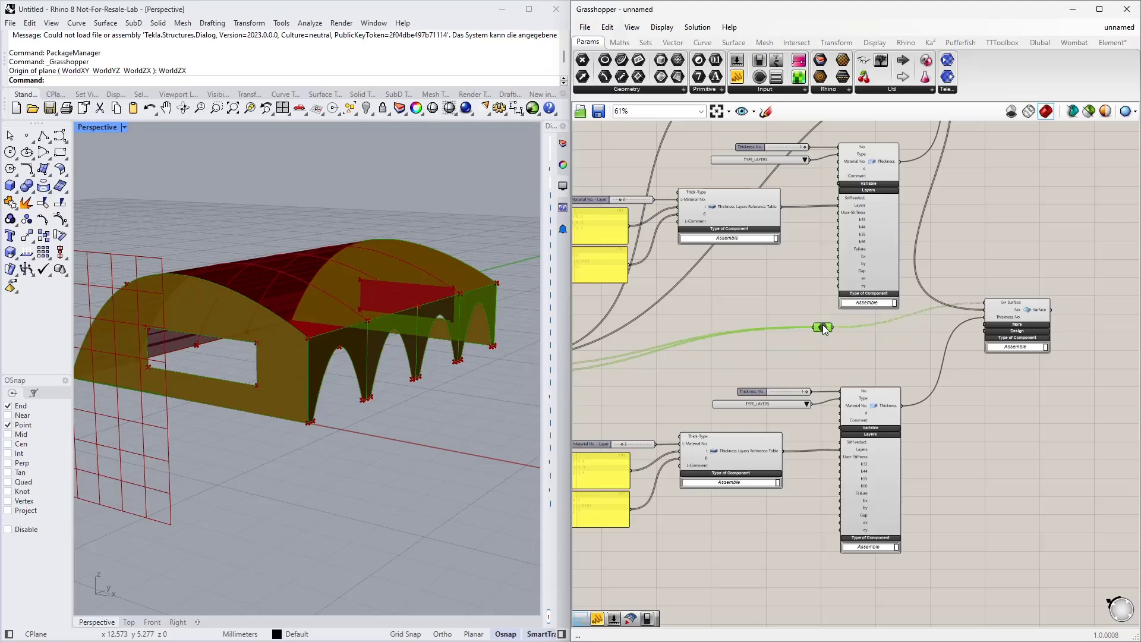
right_drag(824, 329, 887, 280)
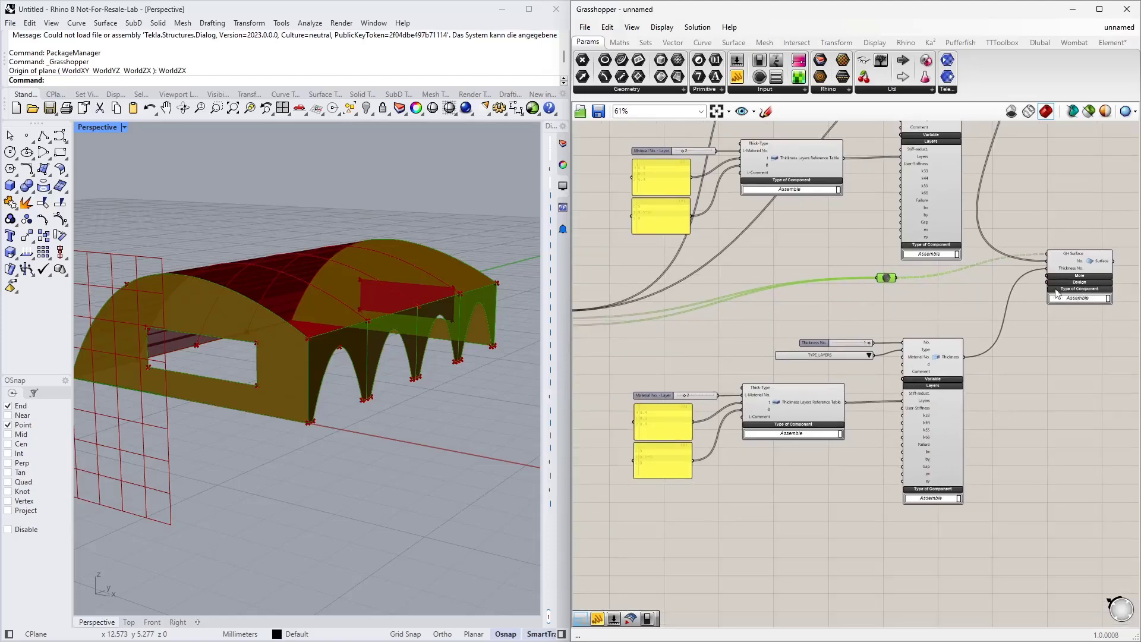
Step: Extend the copied layer thickness panel to five layers: 0.4, 0.3, 0.4, 0.3, 0.4
scroll(693, 380, up, 3)
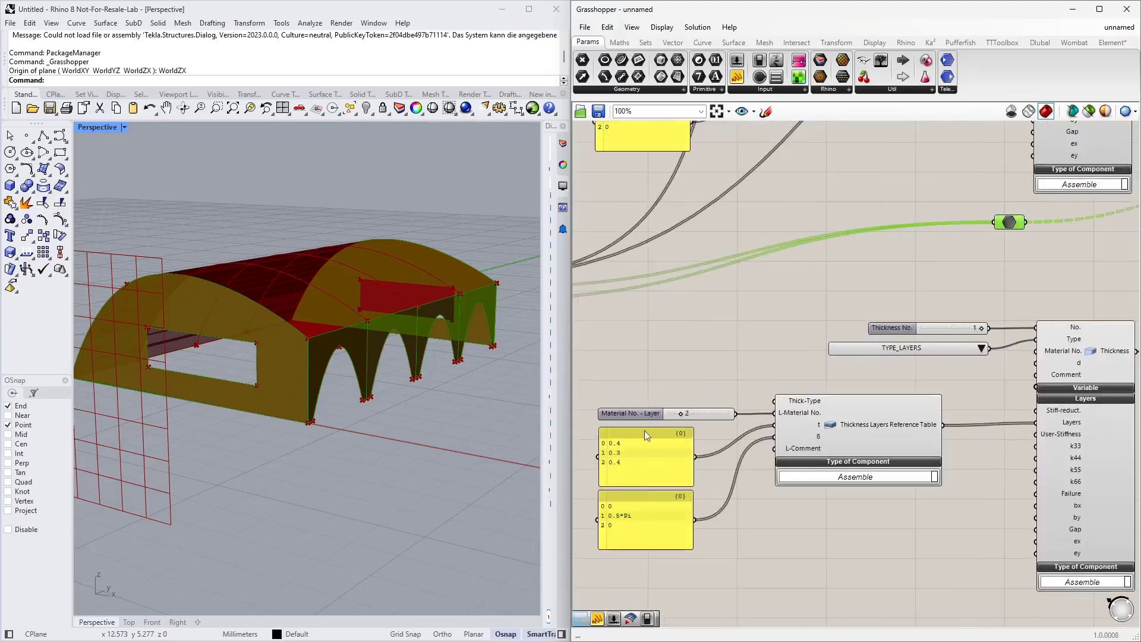
right_drag(729, 499, 856, 442)
scroll(862, 381, up, 1)
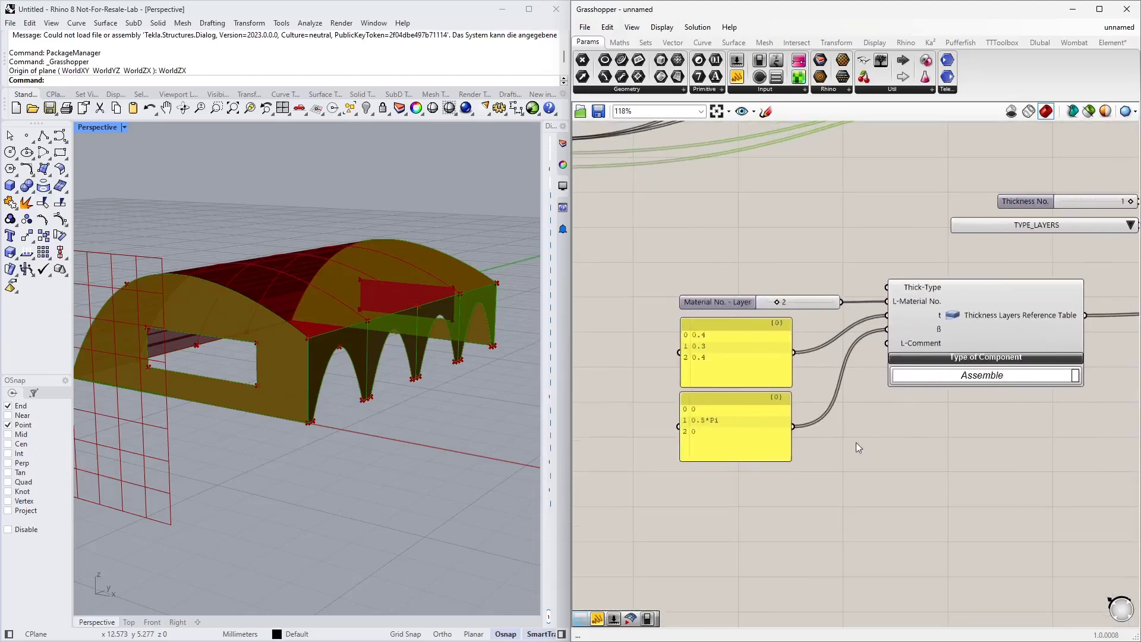
double_click(723, 354)
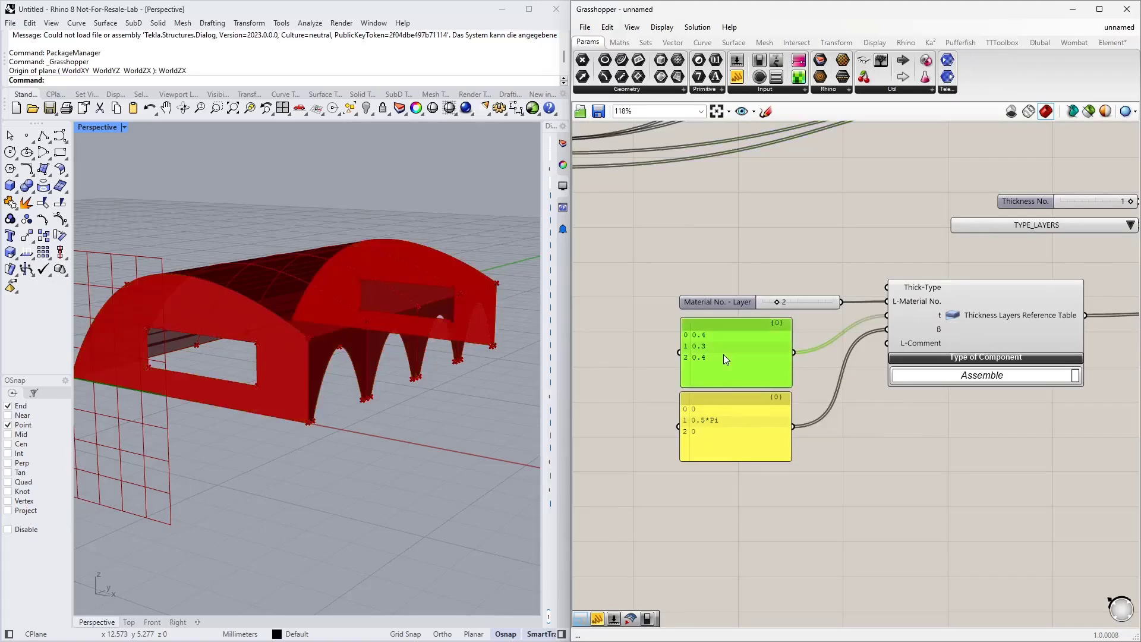
double_click(730, 342)
drag(726, 343, 718, 337)
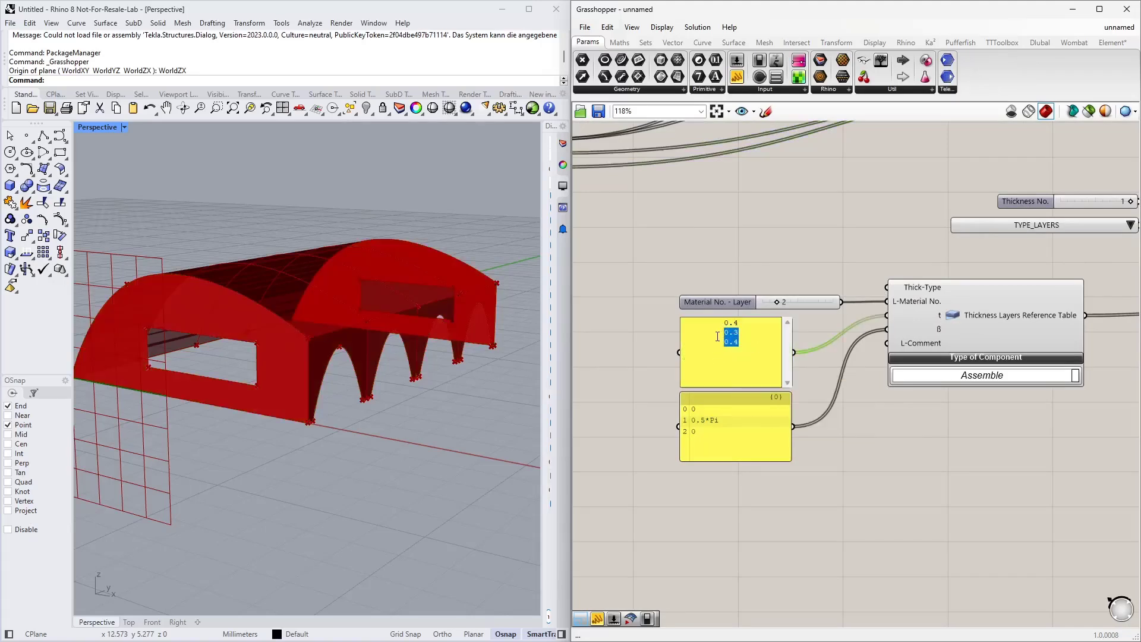
key(ctrl+c)
click(756, 361)
key(Return)
key(ctrl+v)
click(801, 367)
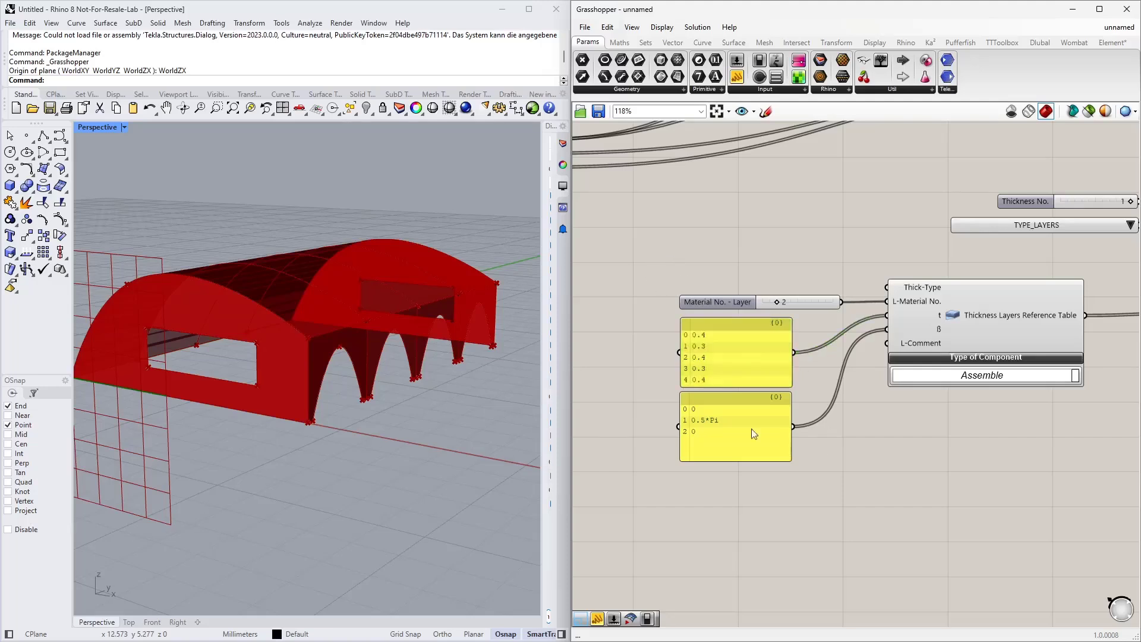
Step: Extend the copied layer angle panel to five entries: 0, 0.5*Pi, 0, 0.5*Pi, 0
double_click(709, 426)
drag(746, 422, 711, 412)
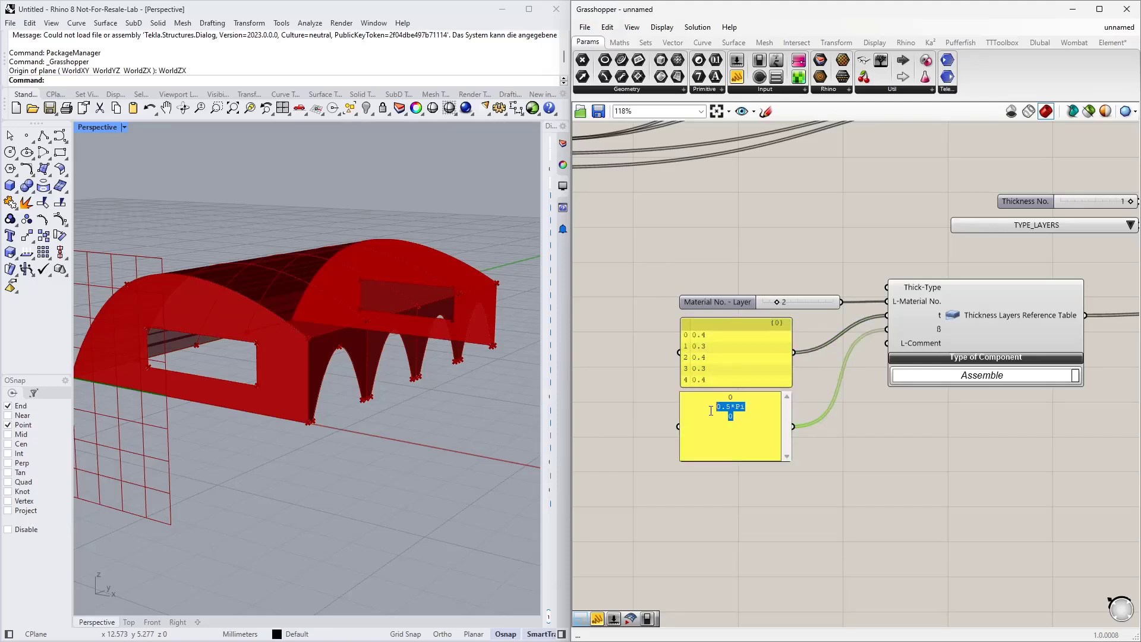
click(743, 425)
key(Return)
key(ctrl+v)
click(845, 444)
Step: Replace the copied Thickness No. slider with a new slider set to 2 and connect it to the Thickness No. input
right_drag(873, 506, 705, 580)
scroll(666, 559, down, 2)
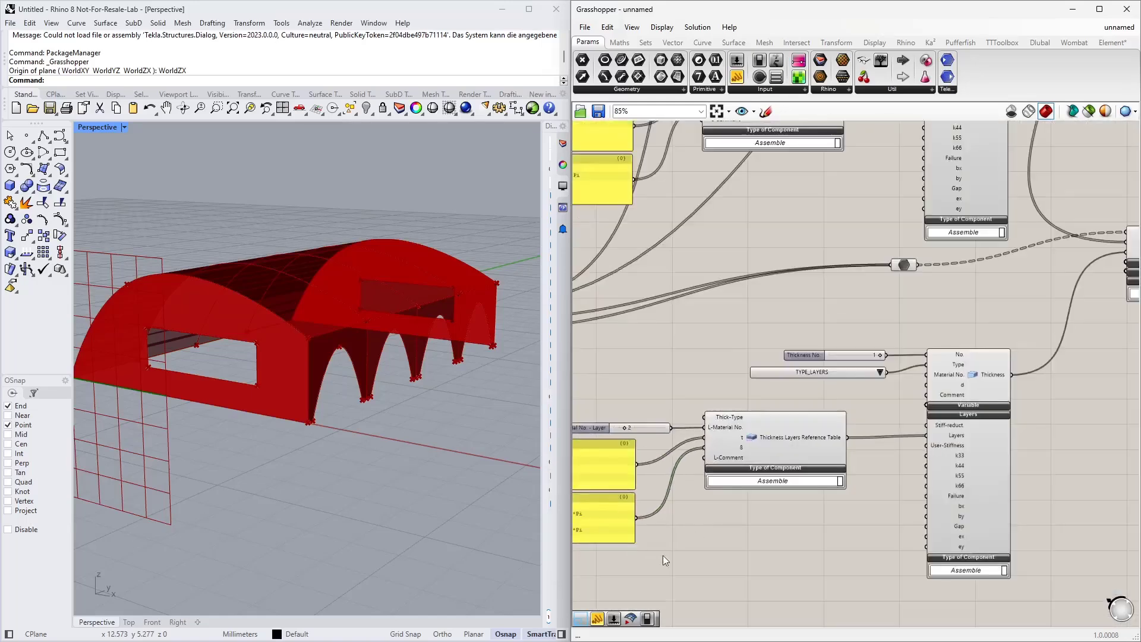
click(863, 358)
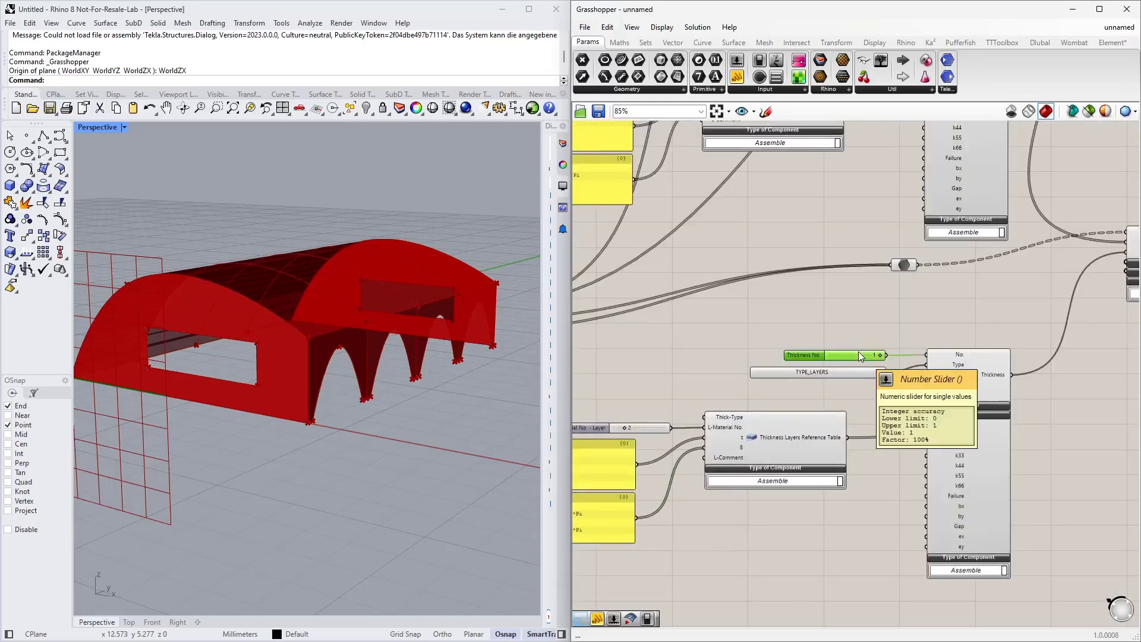
key(Delete)
double_click(844, 350)
text(2)
key(Return)
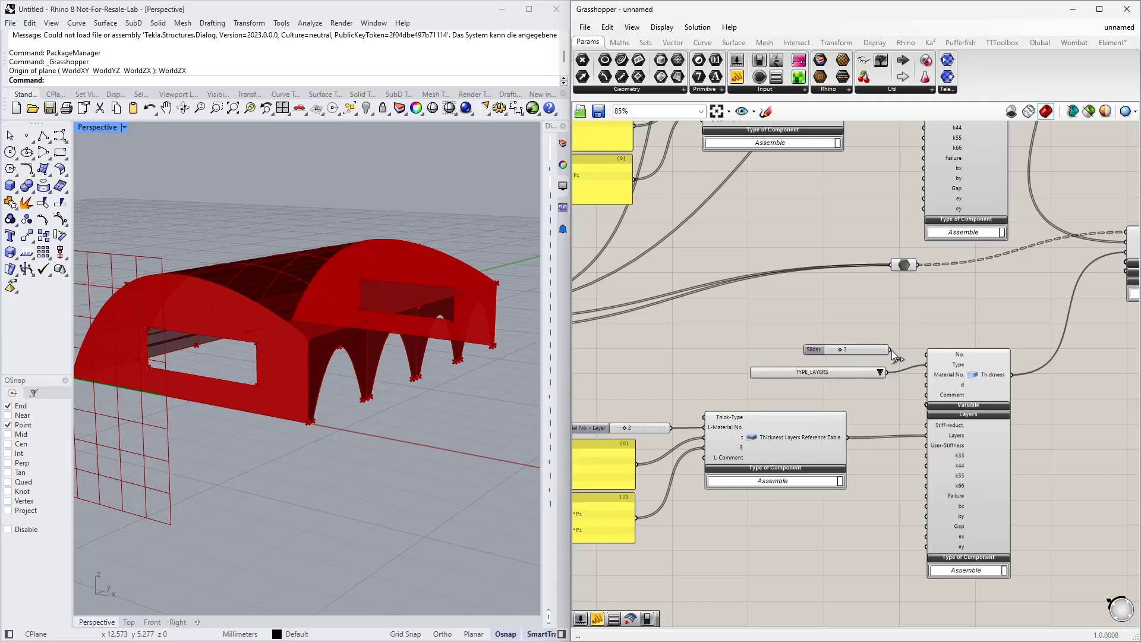
drag(889, 349, 925, 355)
Step: Select the copied thickness components and move them further down on the canvas
right_drag(924, 315, 830, 318)
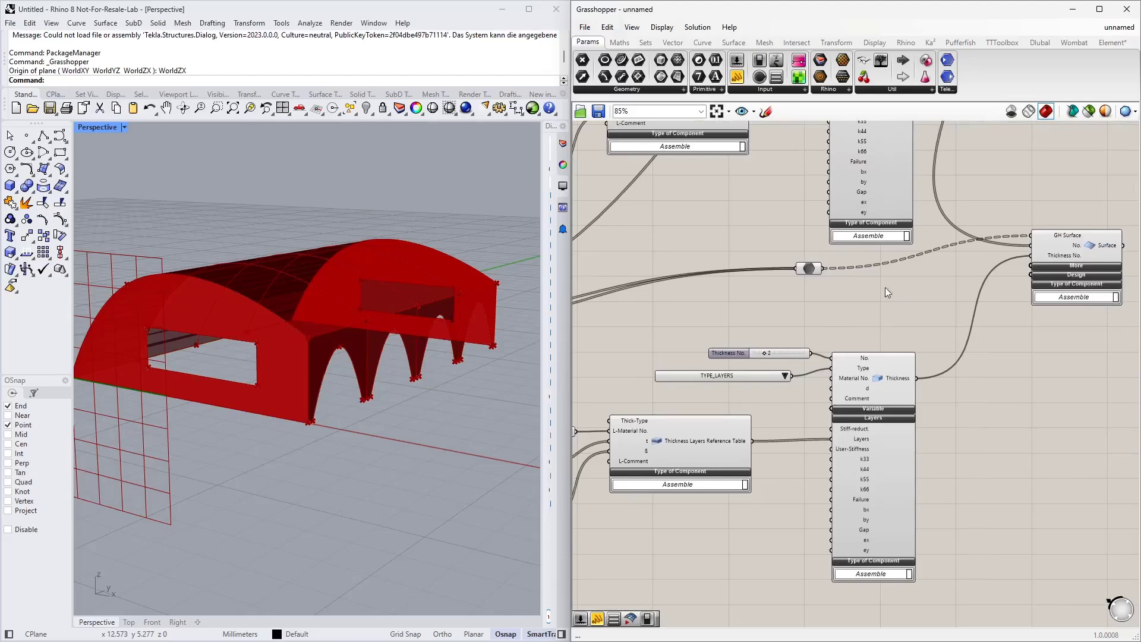
right_drag(886, 288, 789, 313)
scroll(874, 359, down, 3)
right_drag(881, 458, 962, 421)
drag(969, 483, 628, 324)
drag(901, 398, 897, 439)
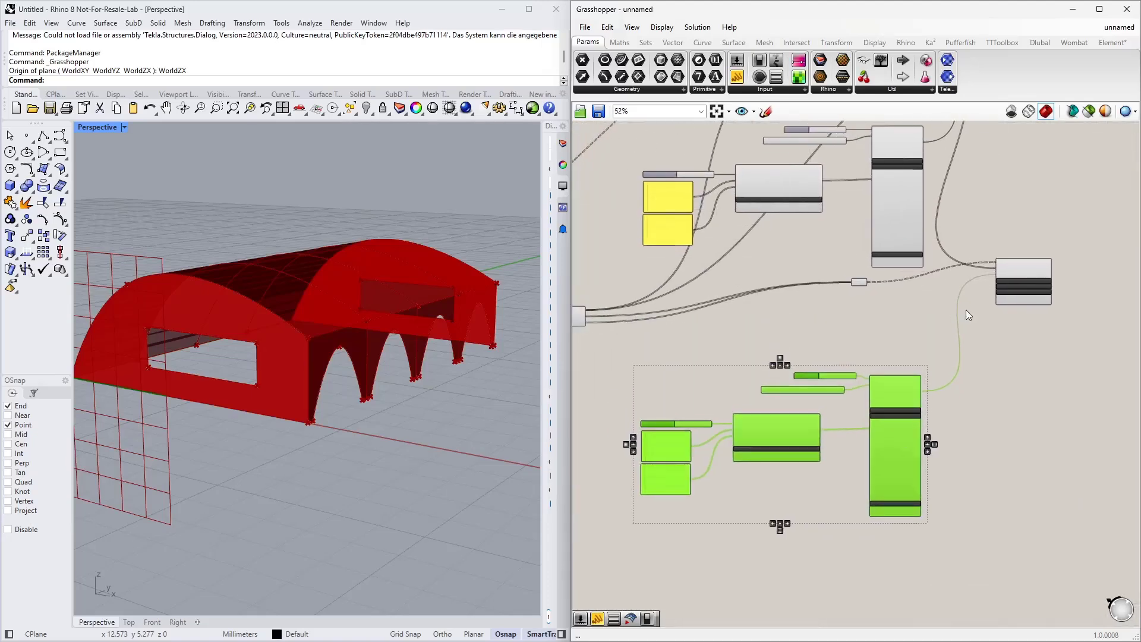
click(966, 309)
Step: Add a second Series component below the Data parameter
scroll(916, 273, up, 3)
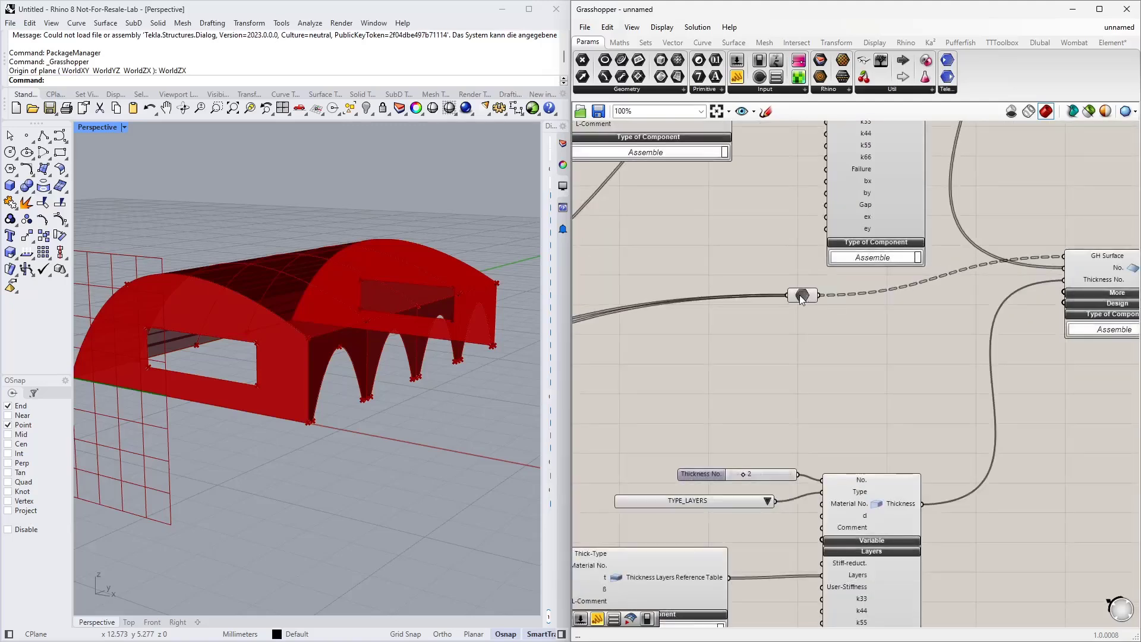
click(820, 287)
right_drag(897, 320, 862, 358)
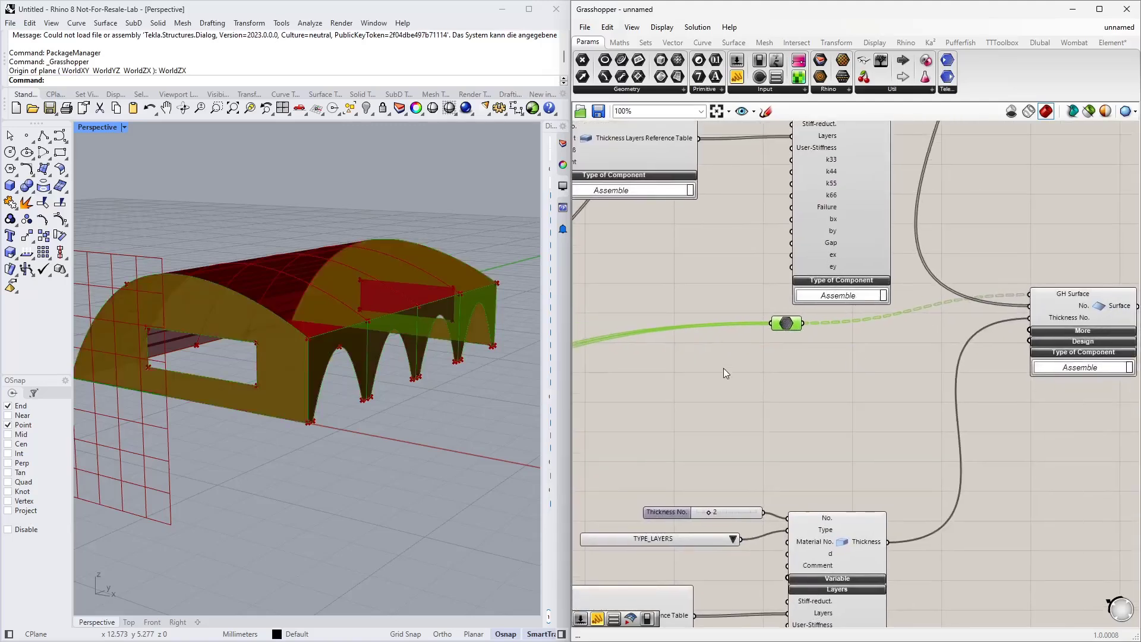
double_click(720, 373)
text(series)
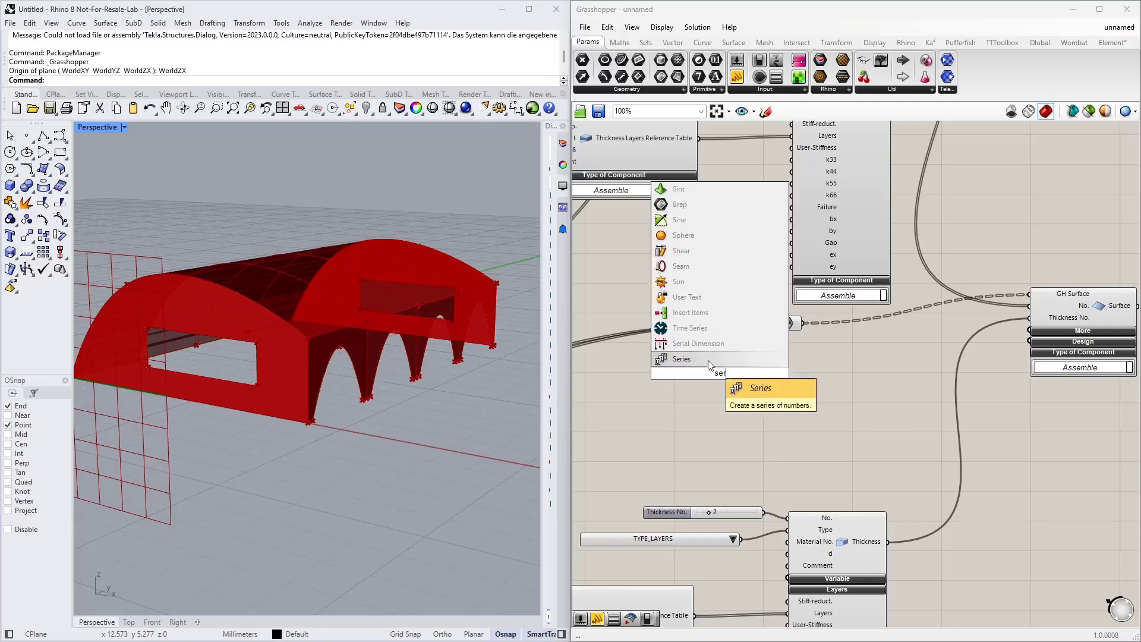
key(Return)
drag(717, 373, 801, 383)
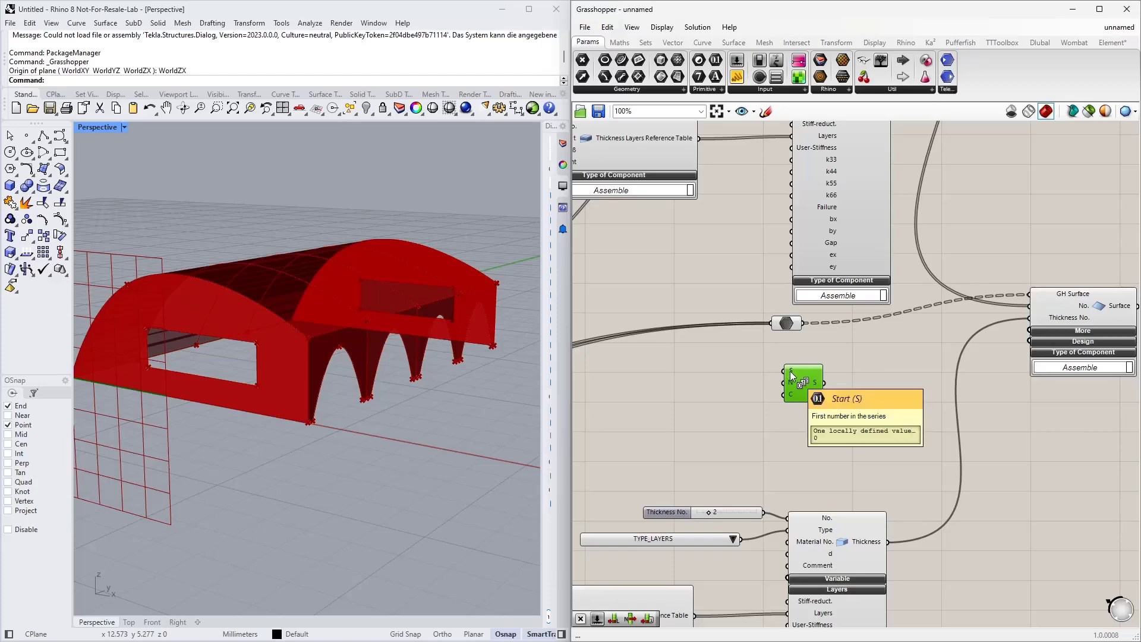
right_drag(736, 364, 733, 473)
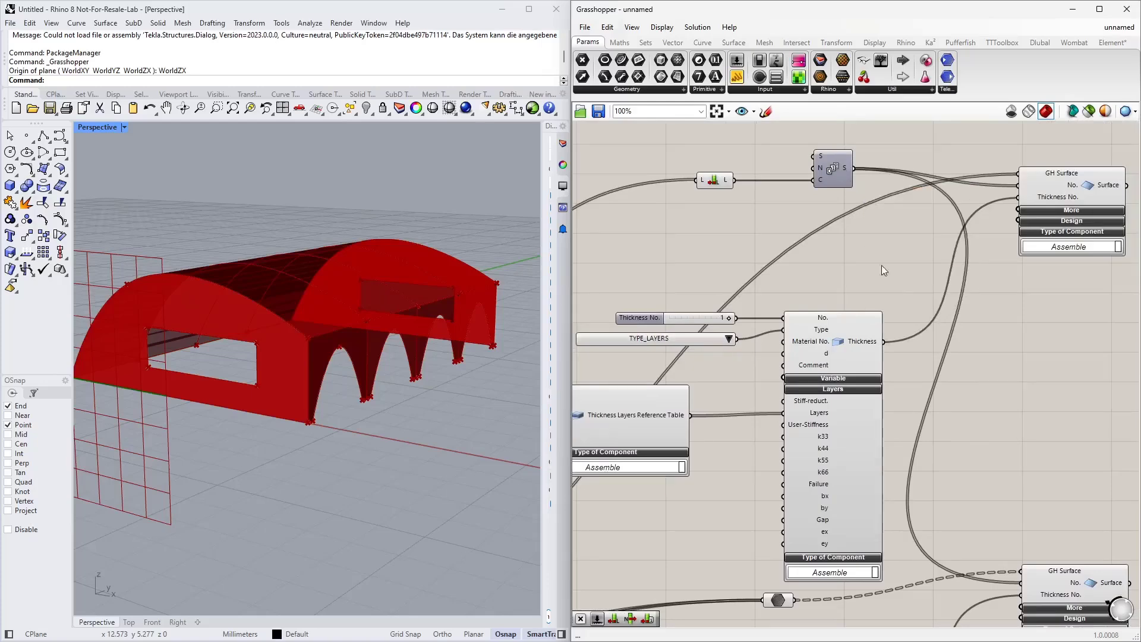
right_drag(892, 287, 936, 134)
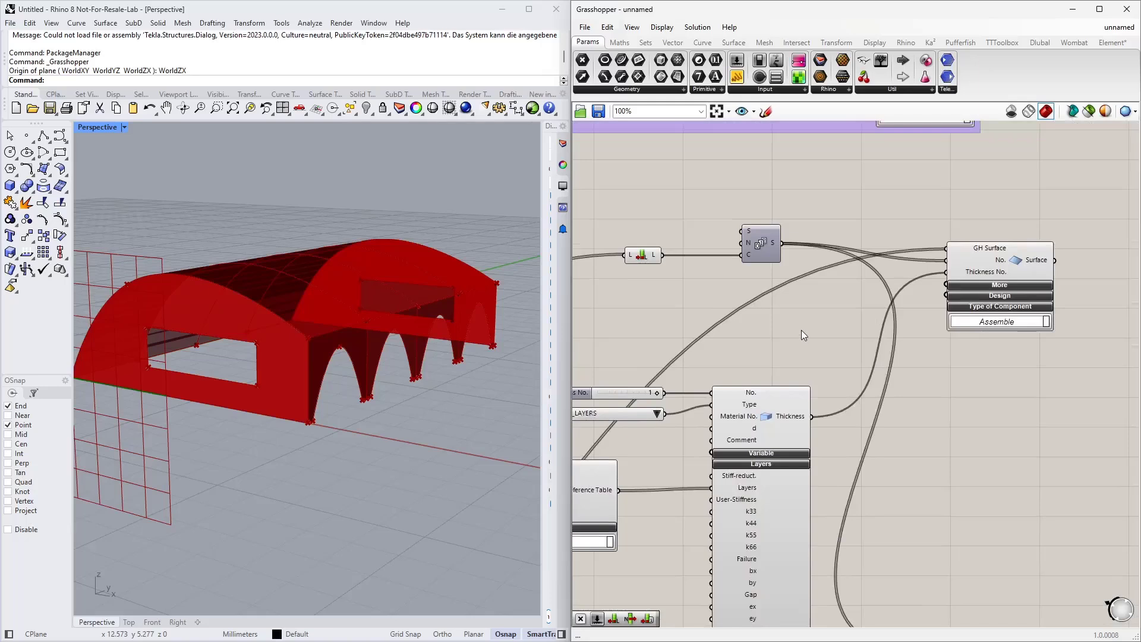
Step: Add a List Item component and connect the first Series output to its list input
double_click(802, 329)
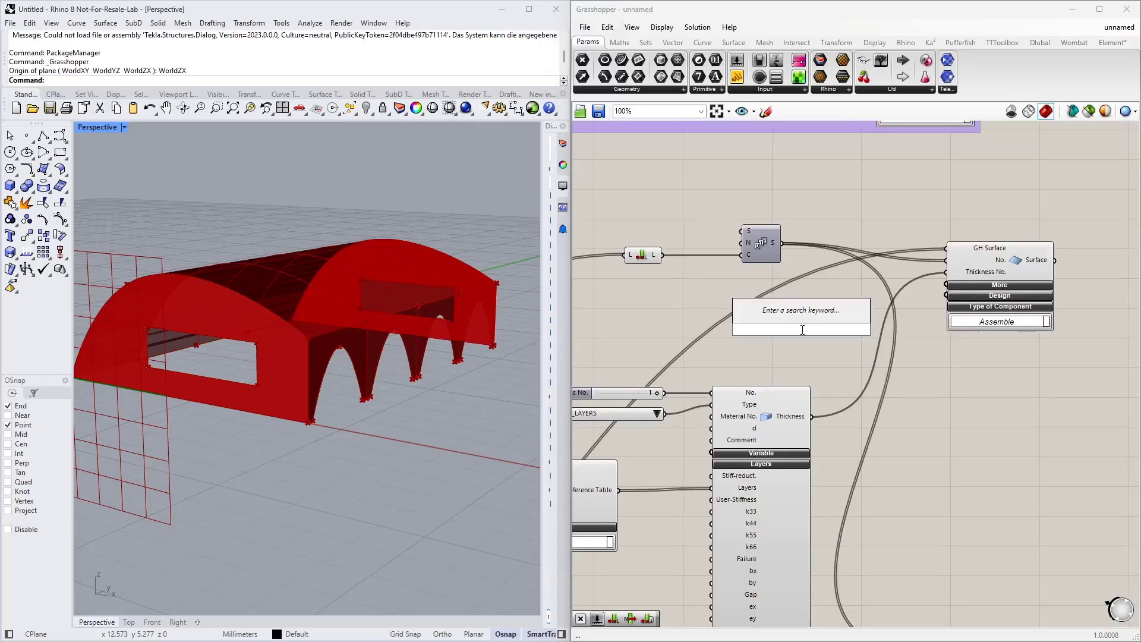
text(list ite)
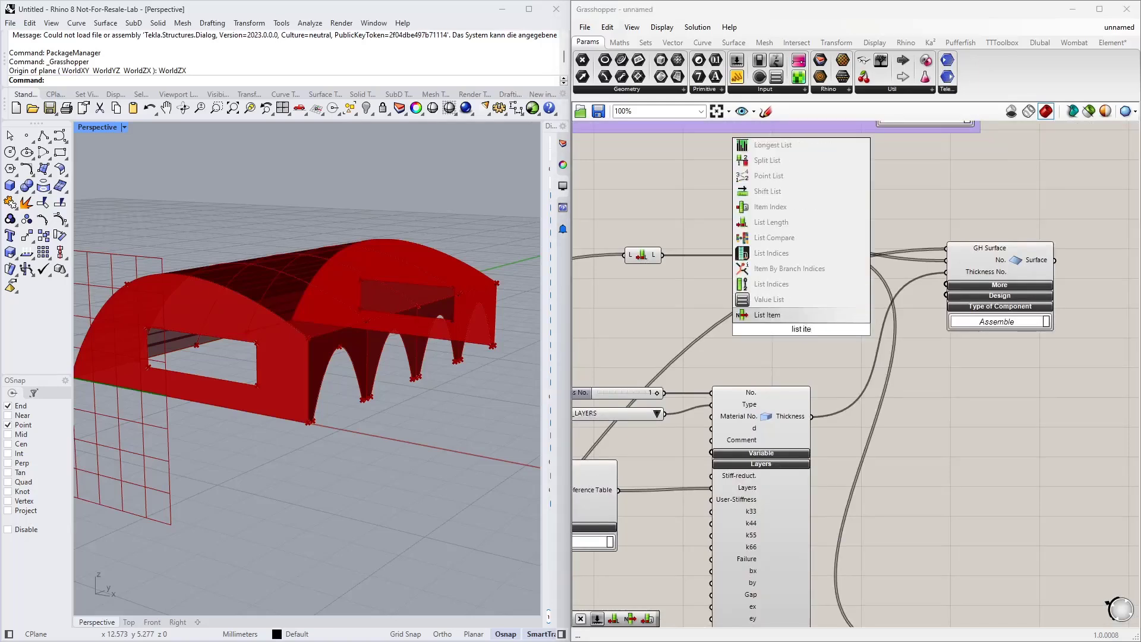
key(Return)
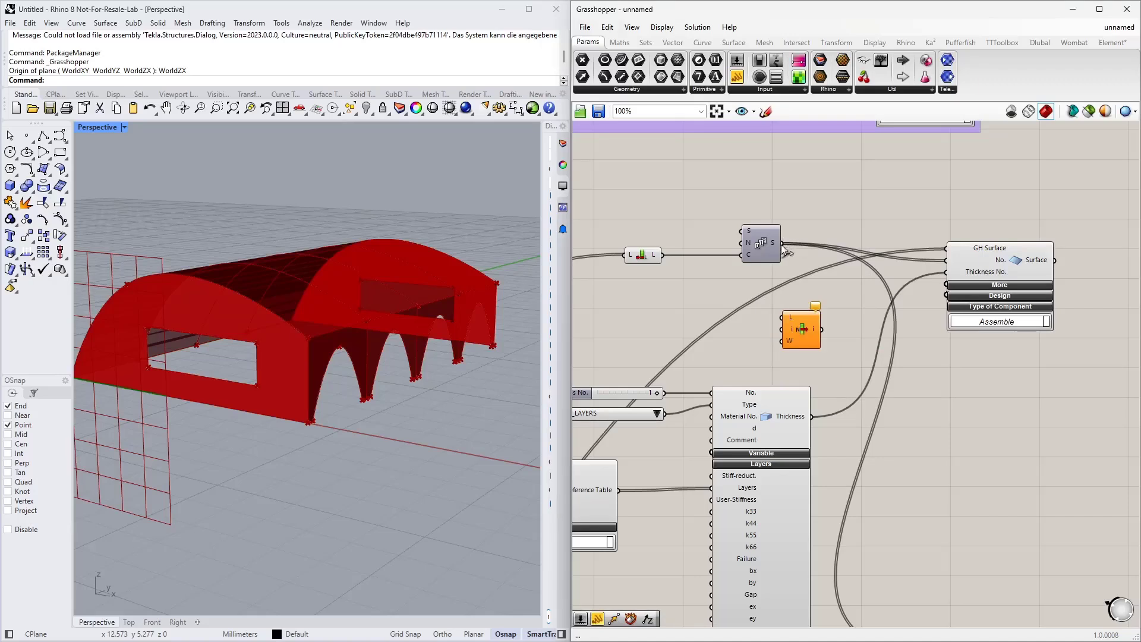
drag(784, 251, 782, 316)
Step: Create a -1 value and connect it to the List Item index input
double_click(623, 314)
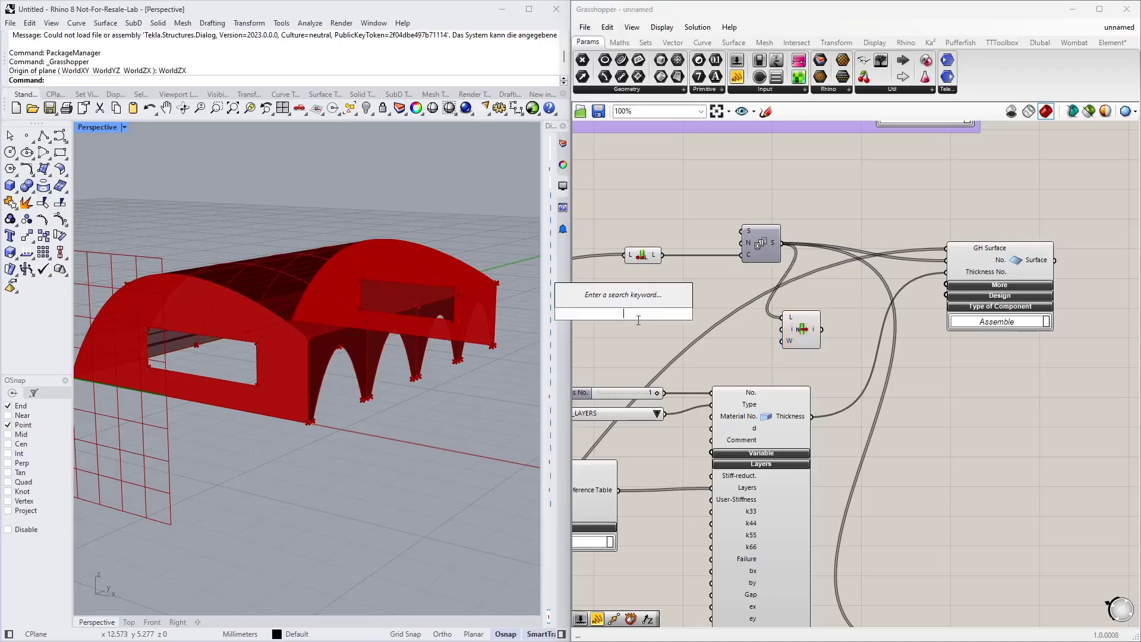
text(-14)
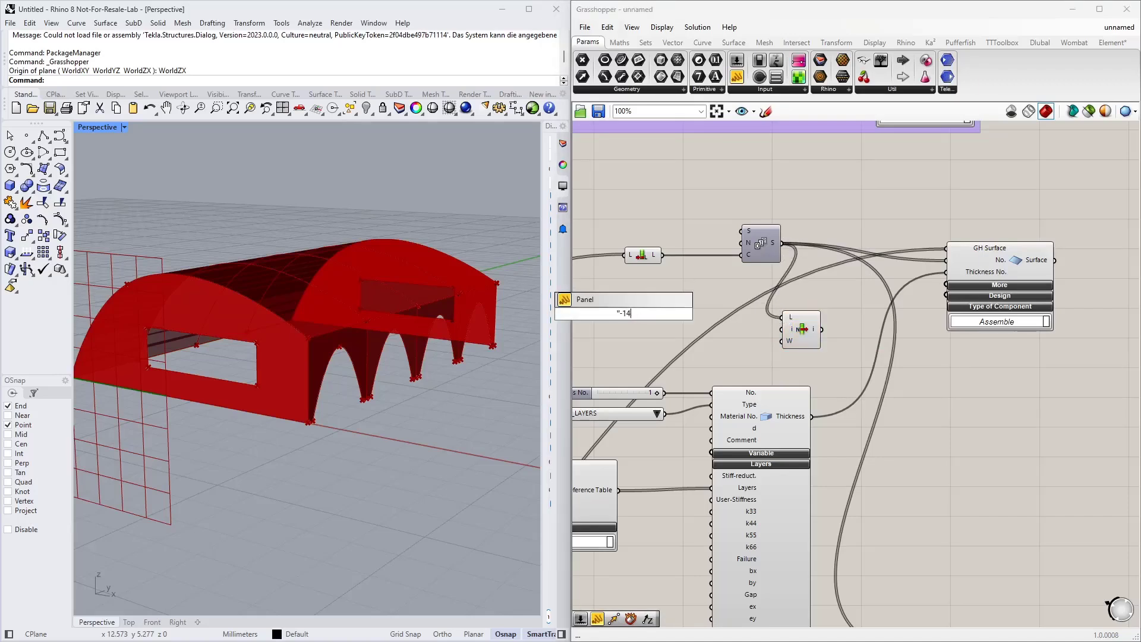
key(Return)
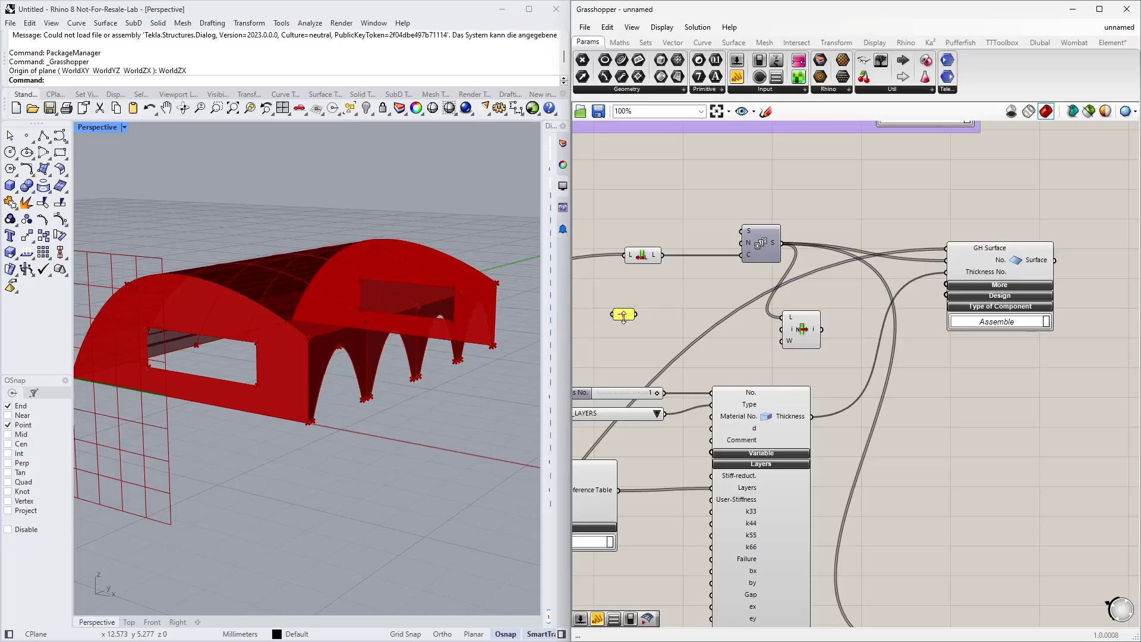
drag(632, 315, 783, 330)
Step: Move the List Item and the -1 value down beside the second Series component
scroll(784, 333, up, 4)
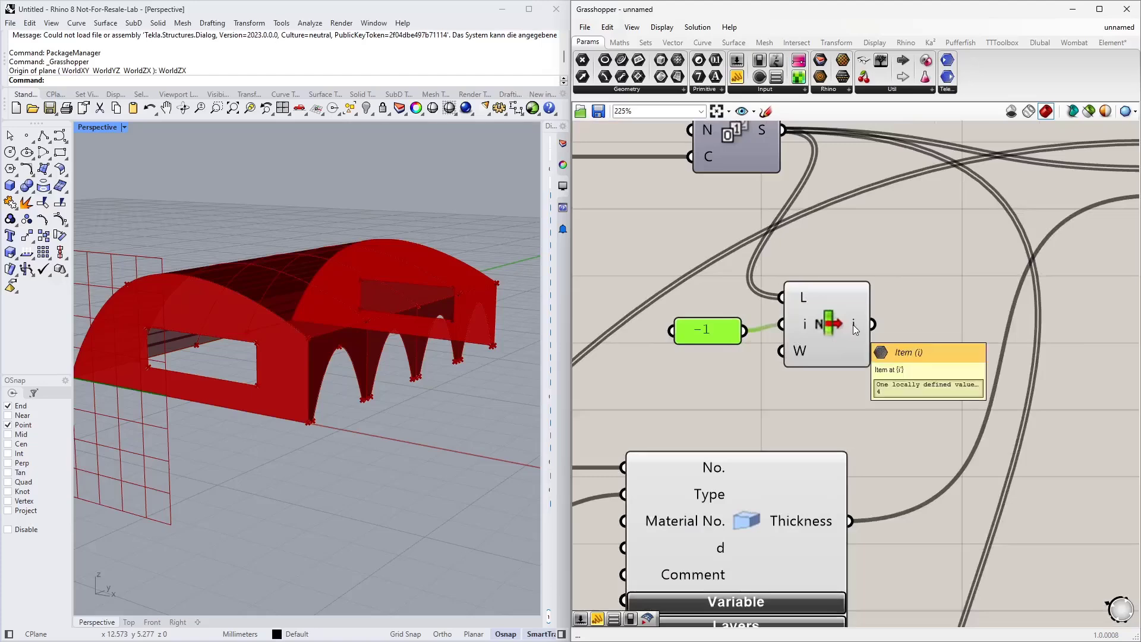
scroll(872, 300, down, 5)
scroll(872, 301, down, 3)
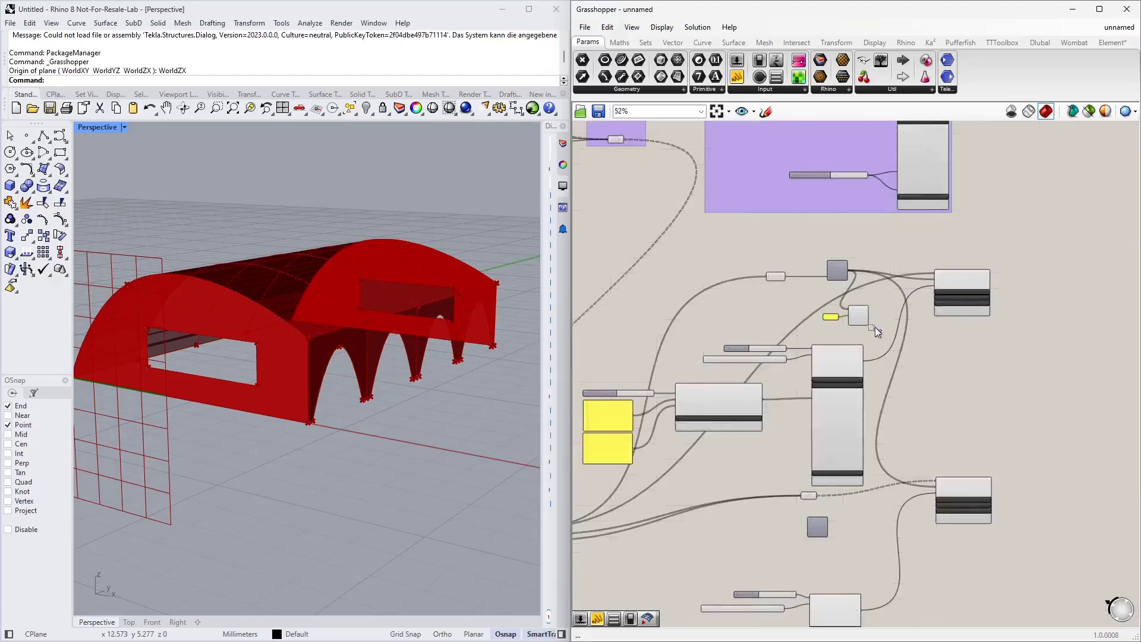
drag(880, 330, 737, 521)
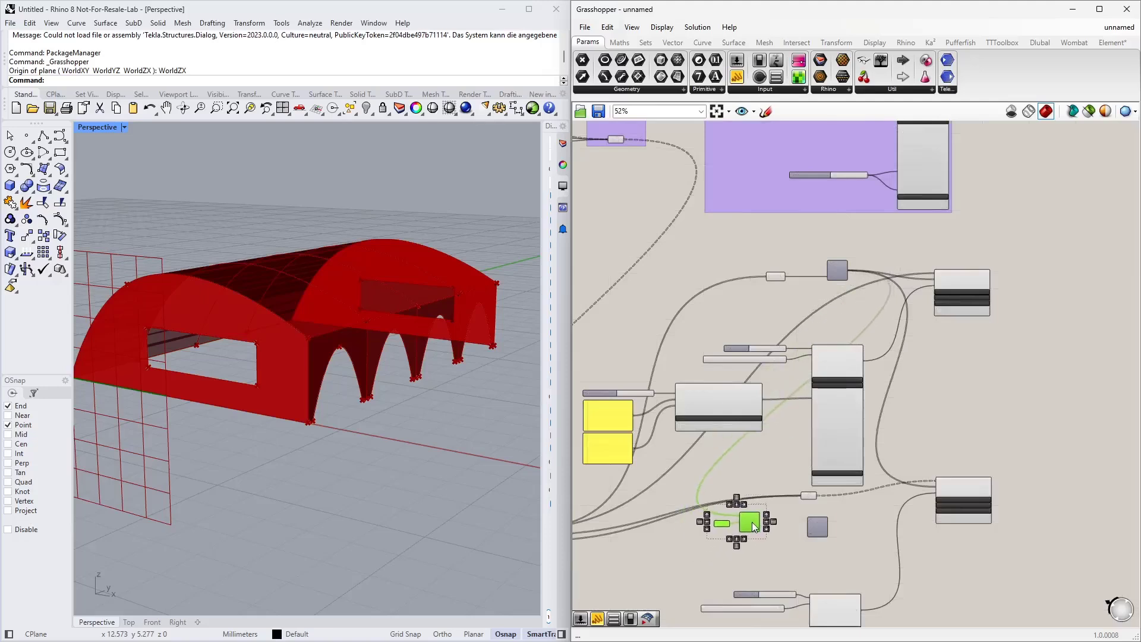
Step: Add a +1 Addition component between the List Item output and the second Series start input
scroll(784, 452, up, 5)
double_click(787, 455)
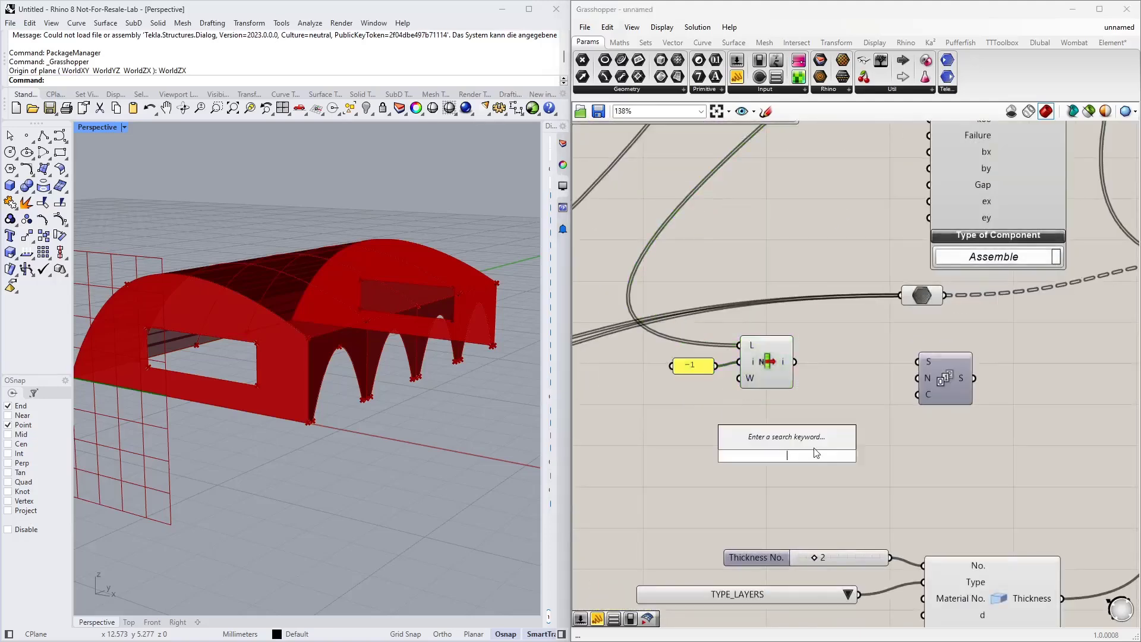
text(+1)
key(Return)
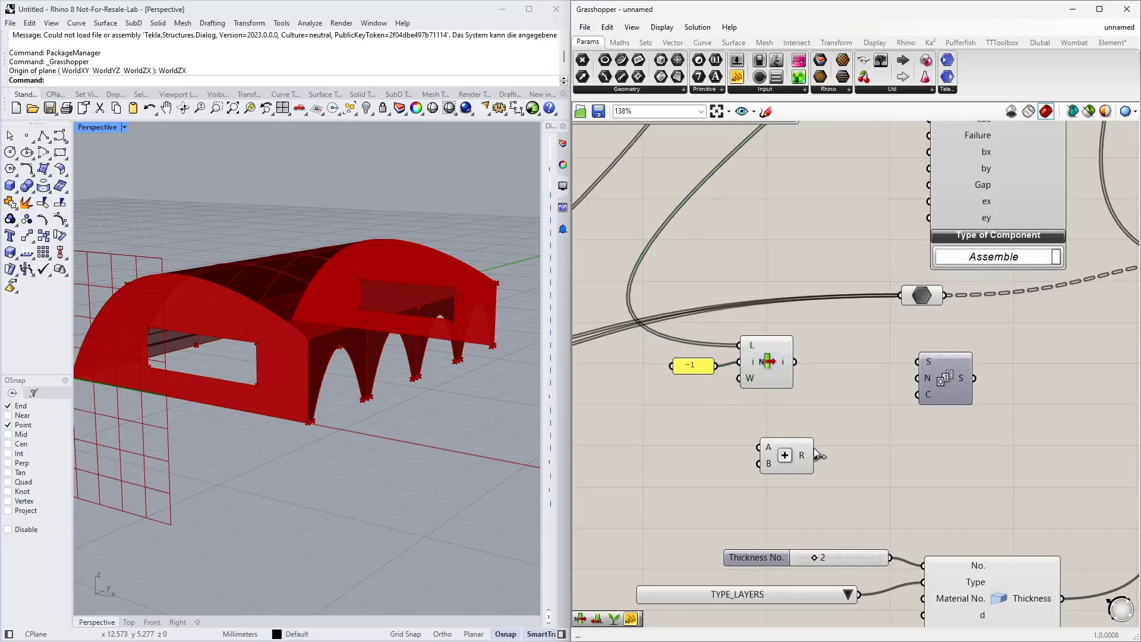
drag(787, 464, 917, 362)
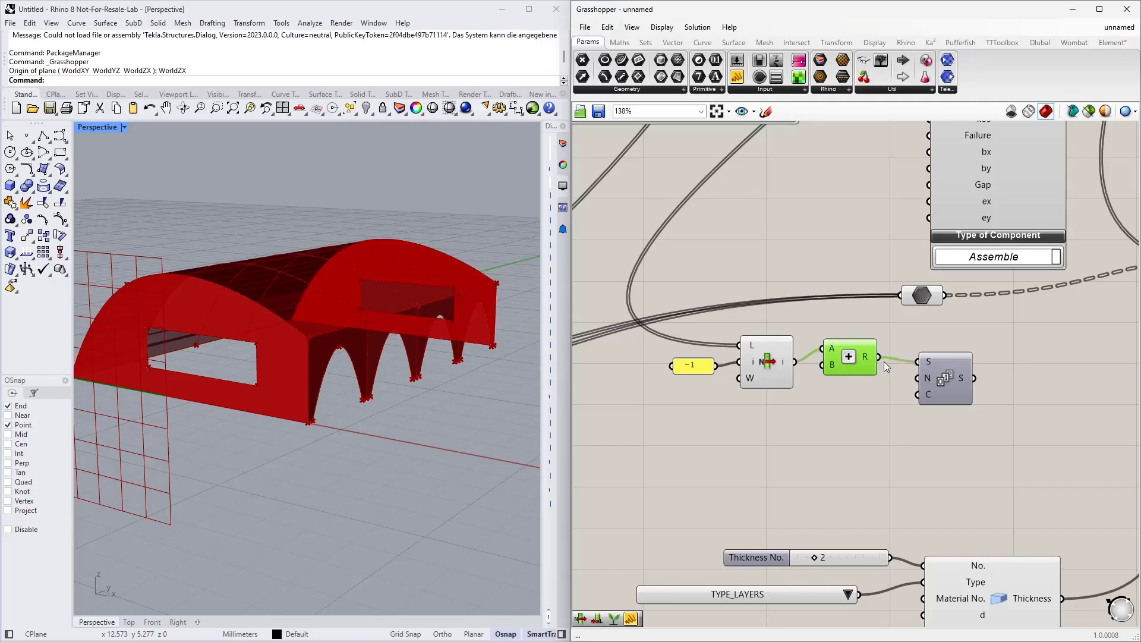
drag(851, 366, 853, 370)
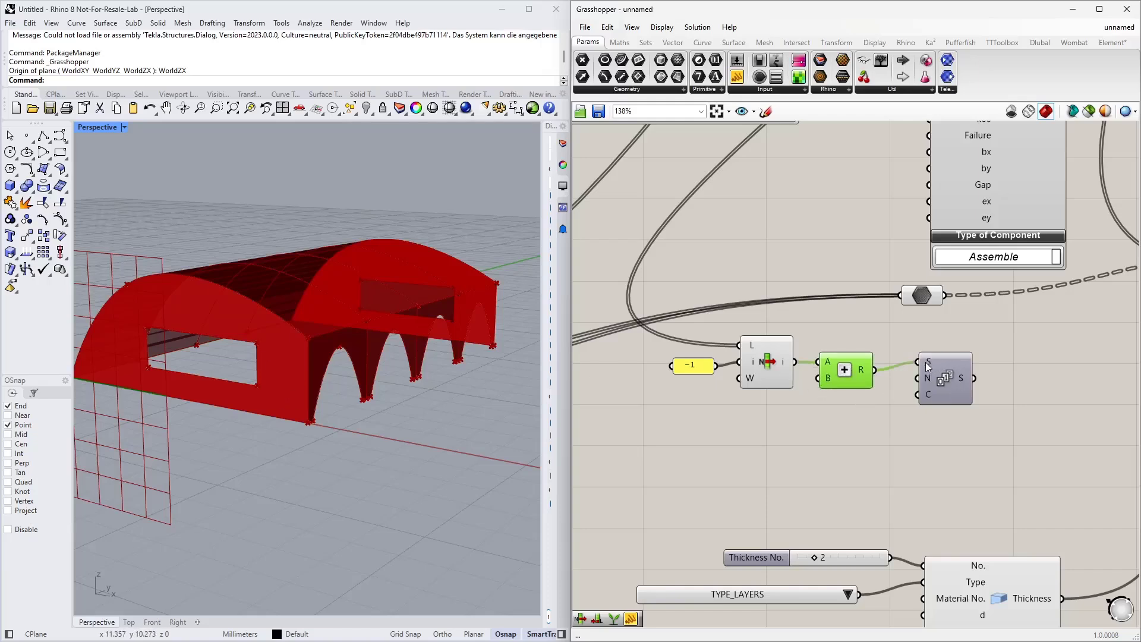
Step: Attach a panel to the Data parameter to display its contents
mouse_move(928, 367)
scroll(703, 487, down, 2)
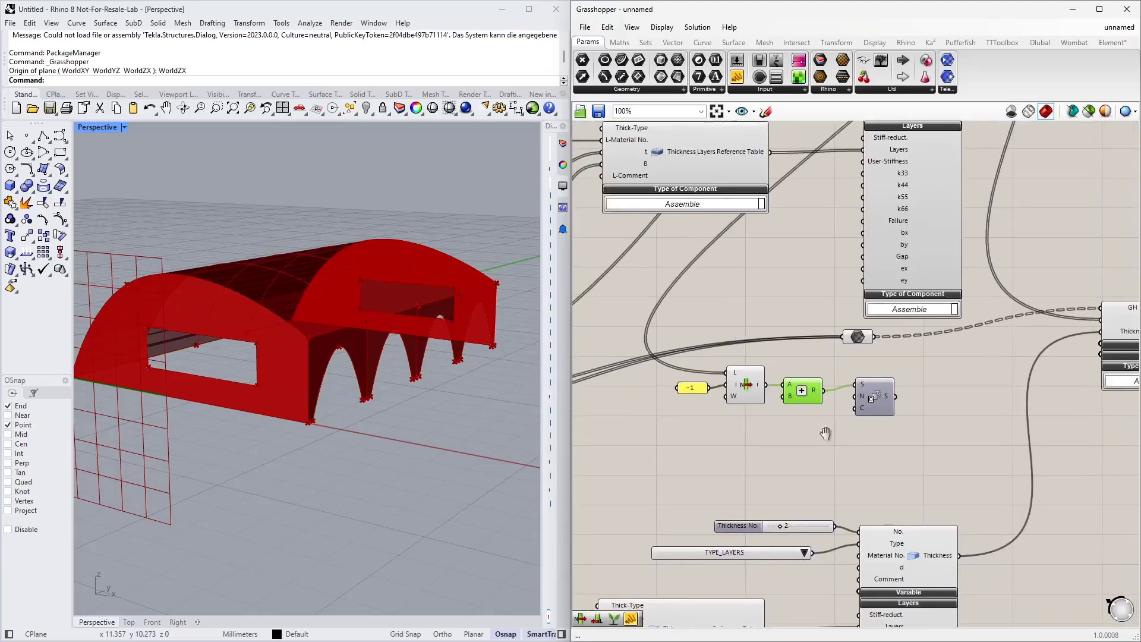
right_drag(836, 445, 794, 427)
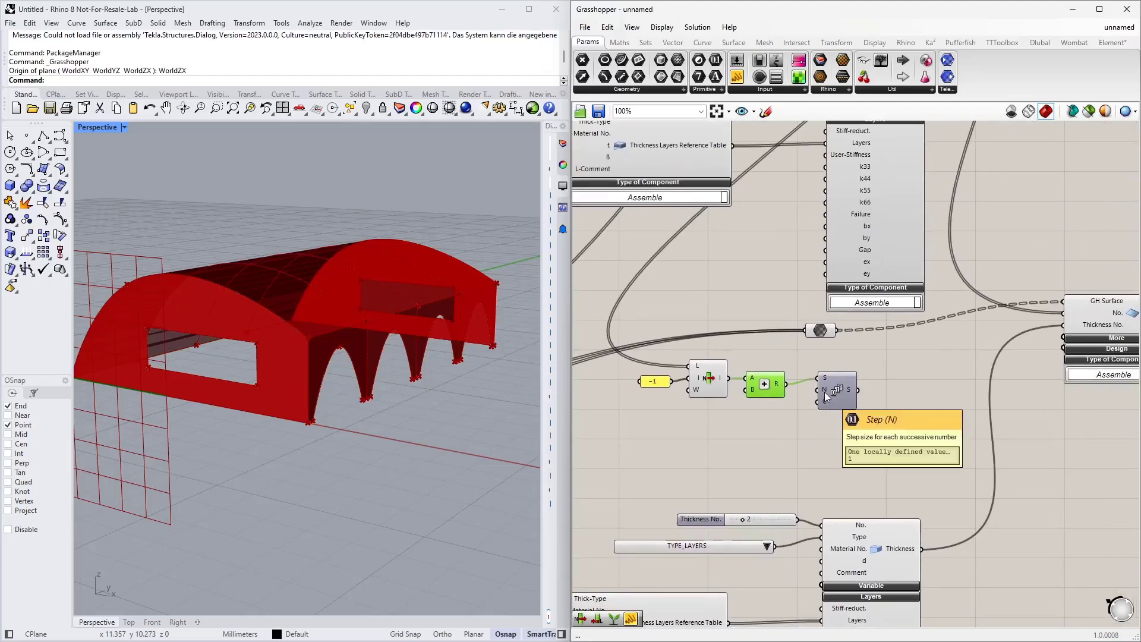
mouse_move(820, 405)
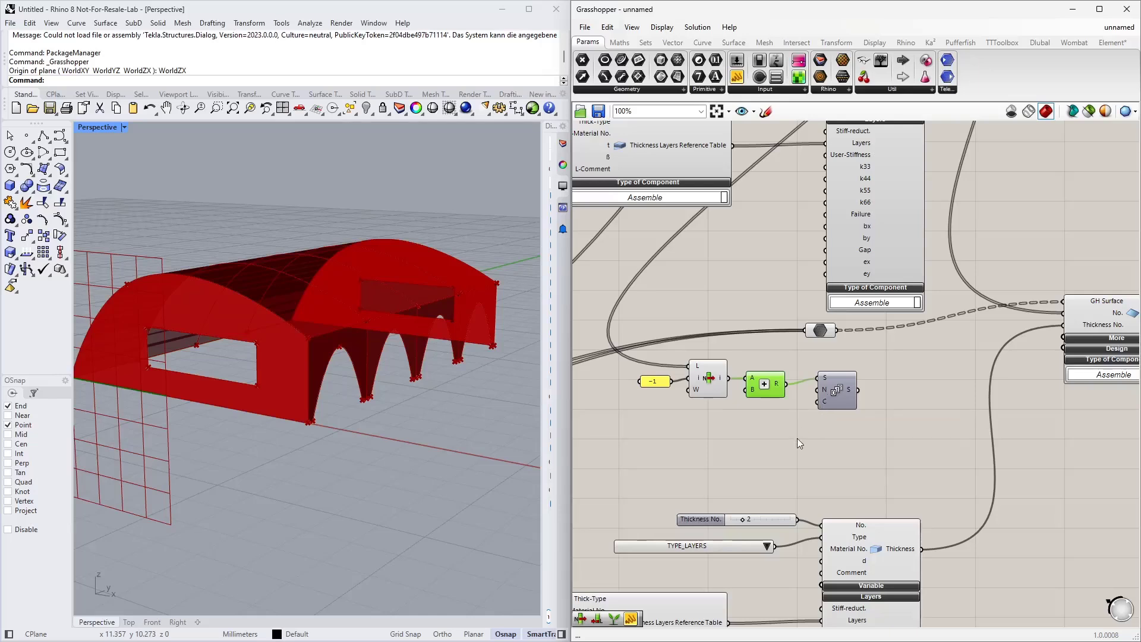
click(825, 331)
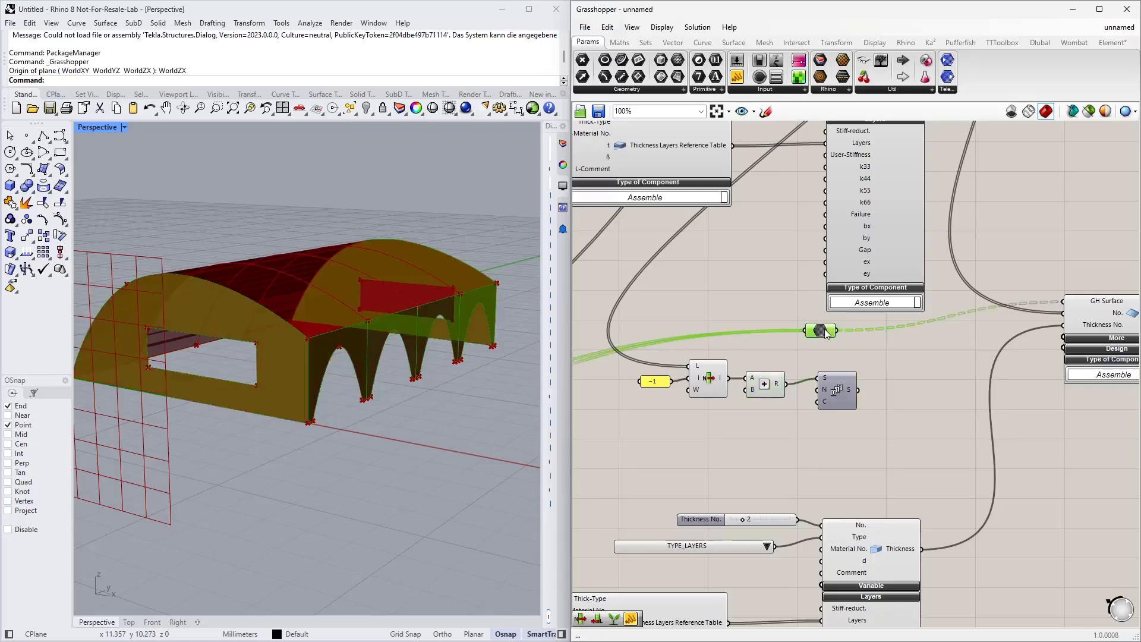
drag(737, 74, 932, 358)
drag(838, 331, 862, 346)
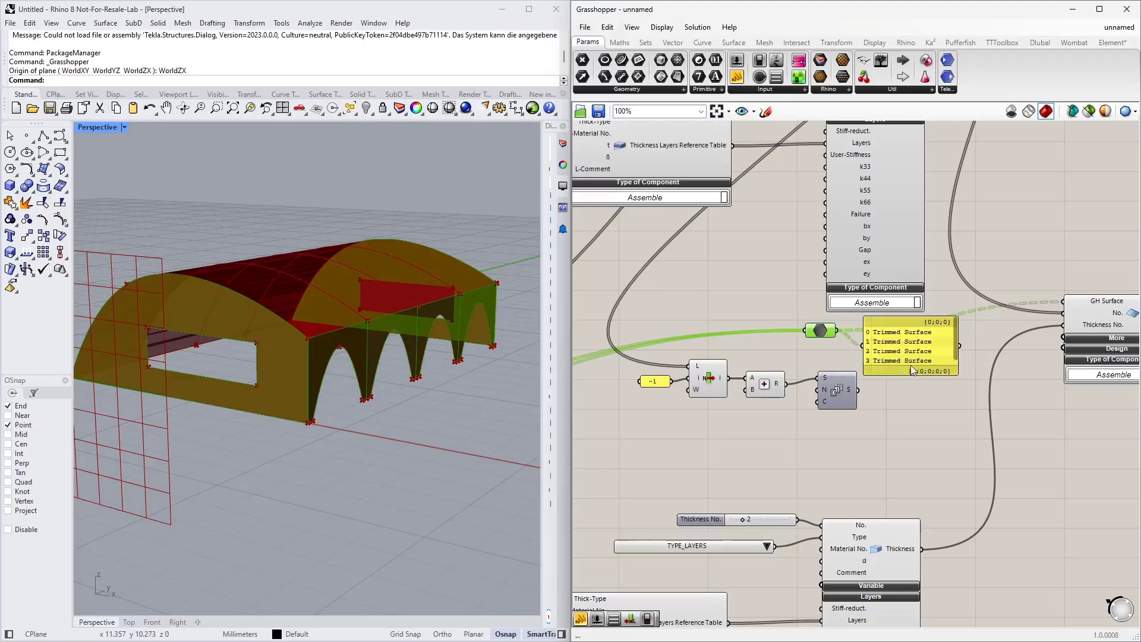
drag(910, 375, 908, 435)
click(900, 366)
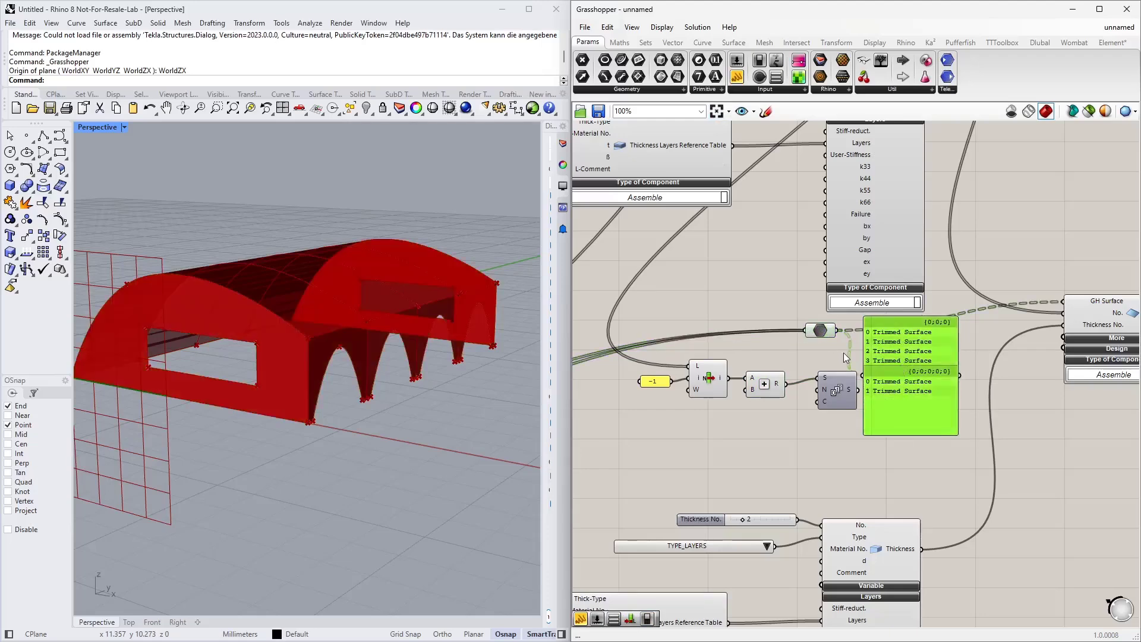
Step: Flatten the Data parameter and delete the inspection panel
scroll(823, 344, up, 3)
right_click(822, 312)
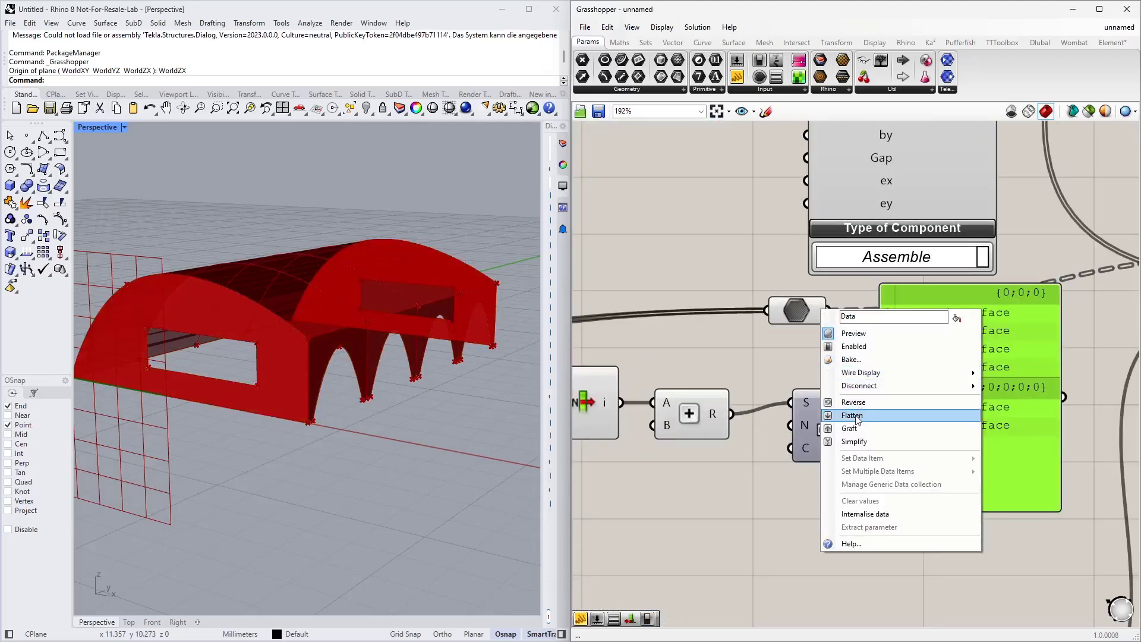
click(951, 412)
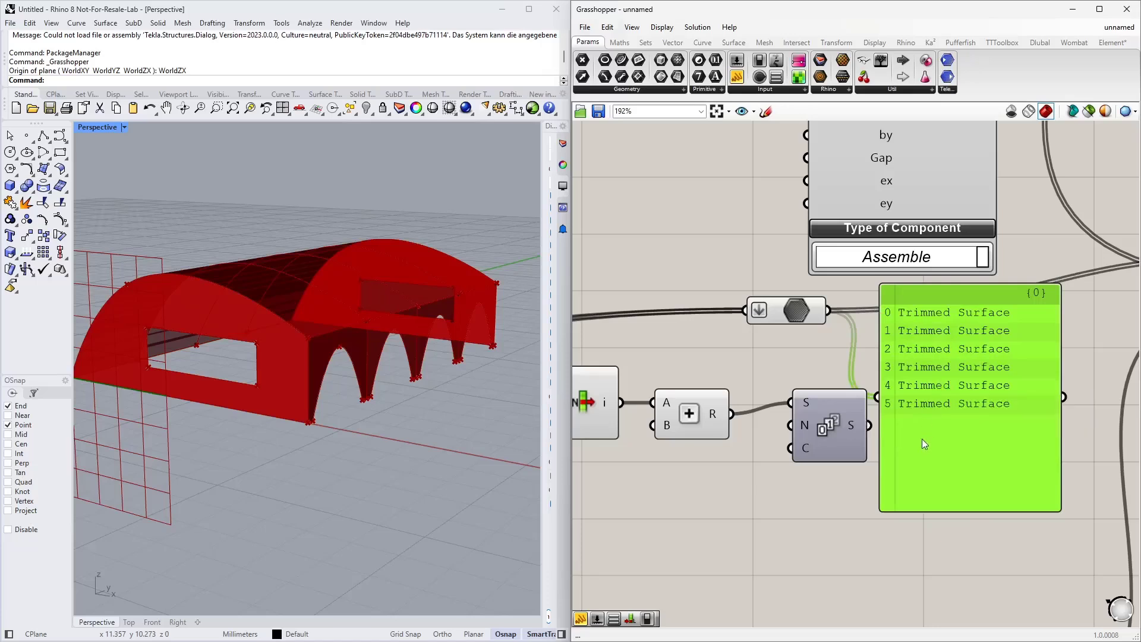
key(Delete)
right_drag(821, 504, 919, 411)
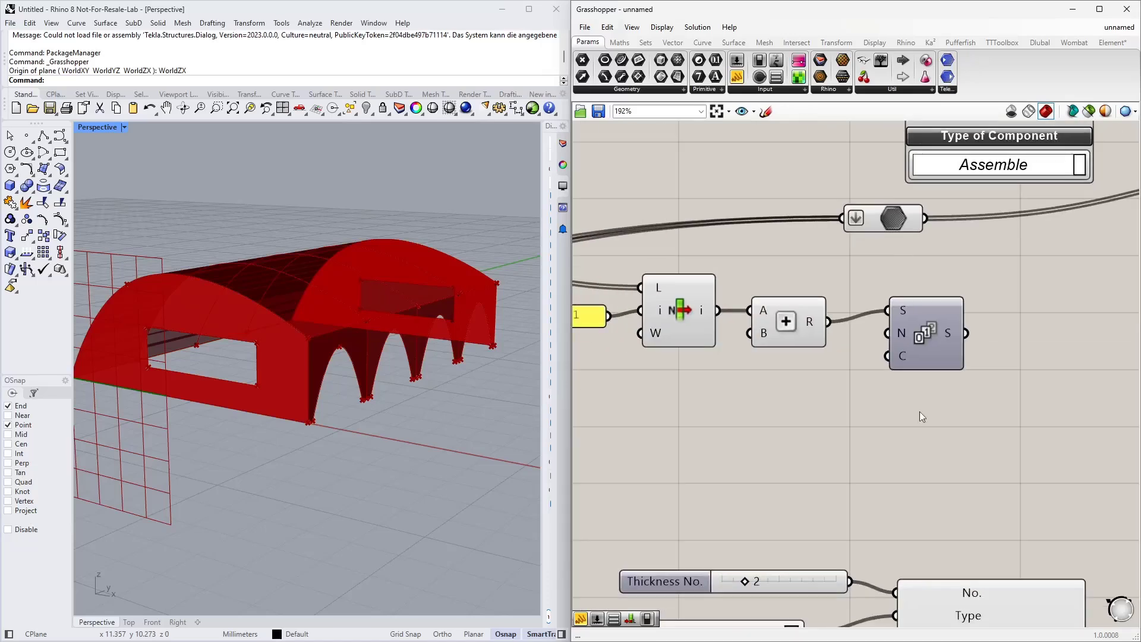
Step: Add a List Length component fed by the flattened Data and connect its length to the second Series count
double_click(828, 445)
text(ln)
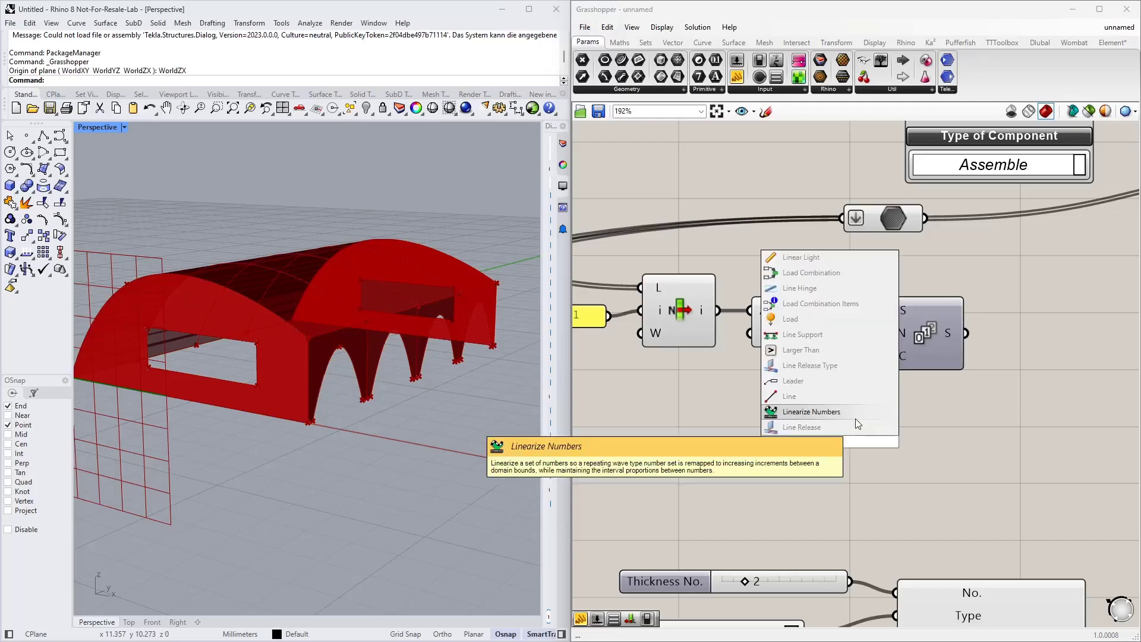
key(BackSpace)
text(ist)
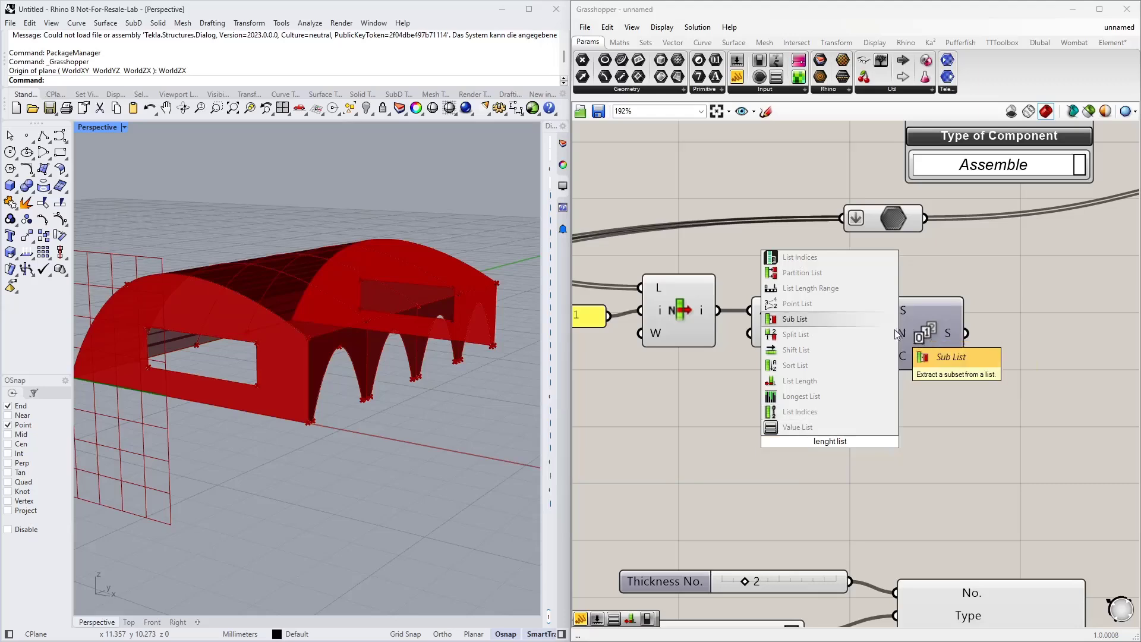
click(818, 384)
drag(922, 219, 700, 405)
drag(776, 407, 887, 355)
right_drag(903, 386, 787, 412)
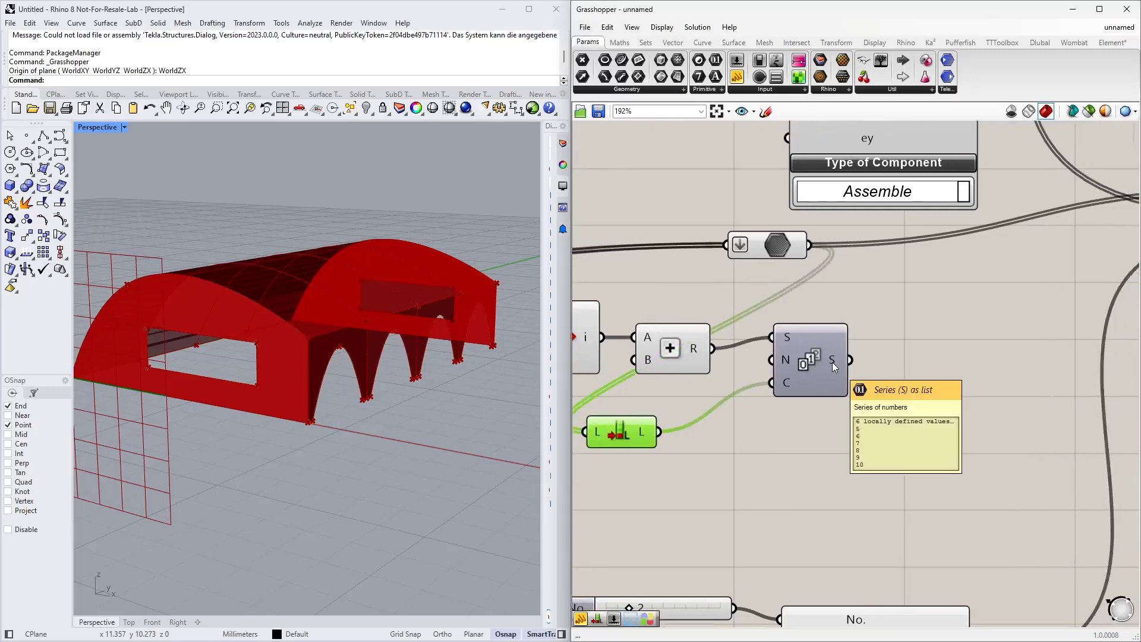
Step: Connect the second Series output to the second GH Surface component's No. input
scroll(813, 397, down, 3)
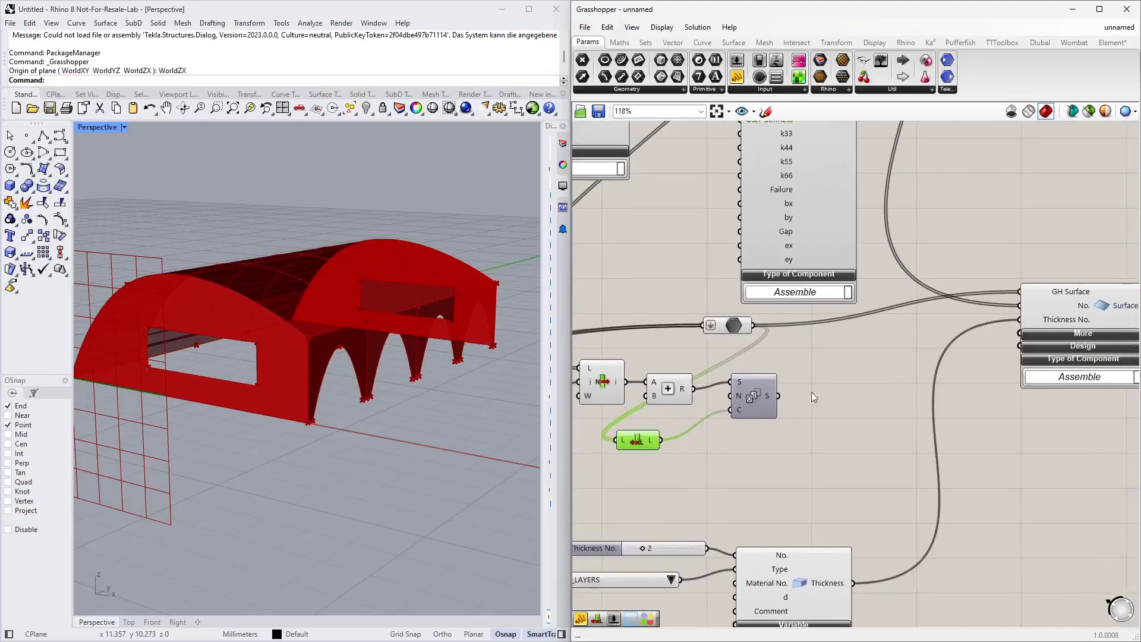
drag(783, 395, 1031, 303)
mouse_move(1041, 306)
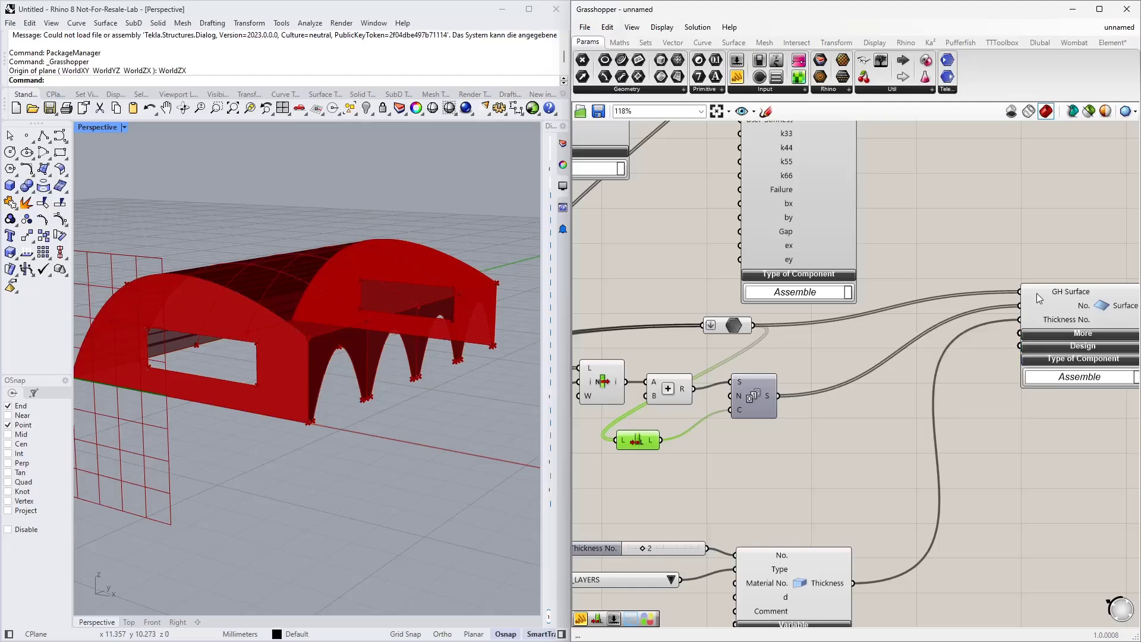
Step: Expand the More options on the second GH Surface component and move it further right
scroll(869, 391, down, 4)
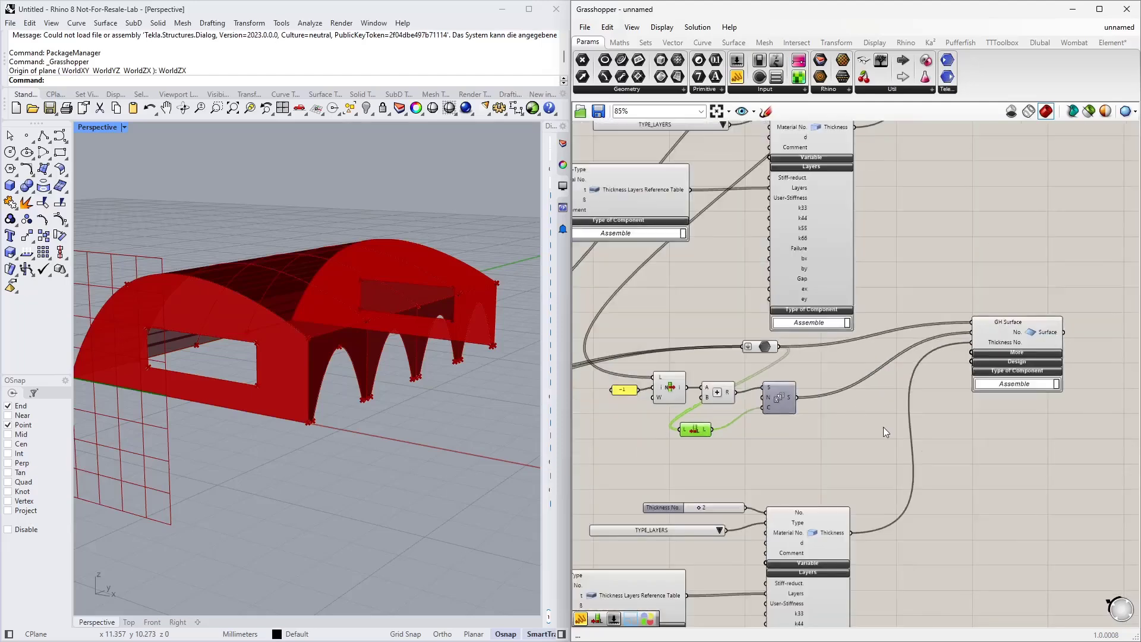
scroll(848, 451, up, 1)
click(904, 338)
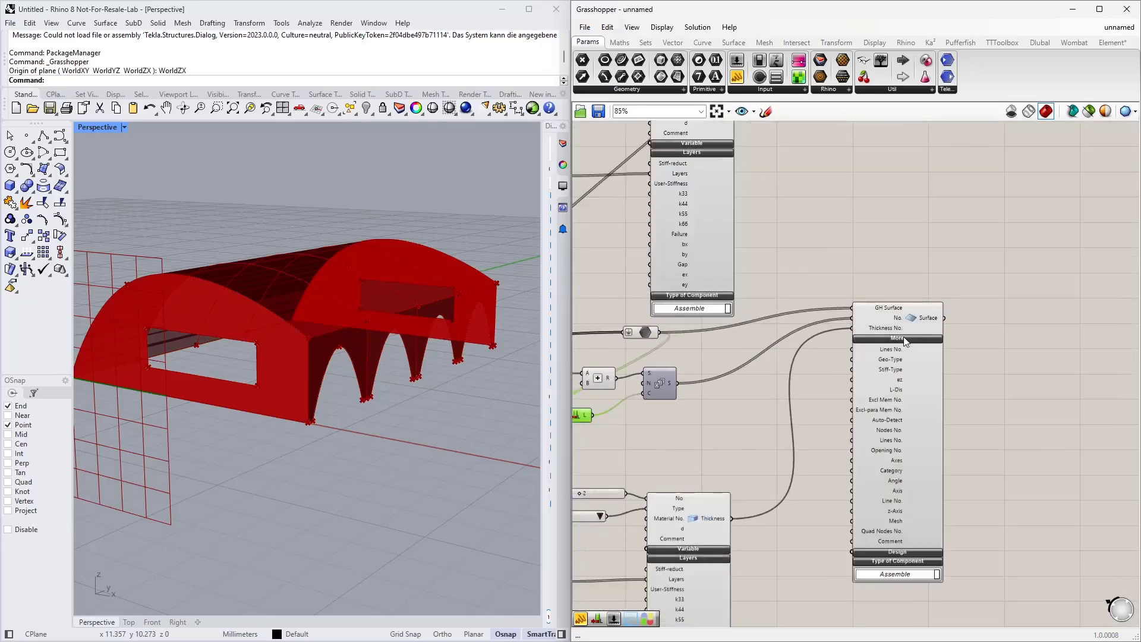
drag(923, 320, 994, 328)
right_drag(850, 464, 927, 345)
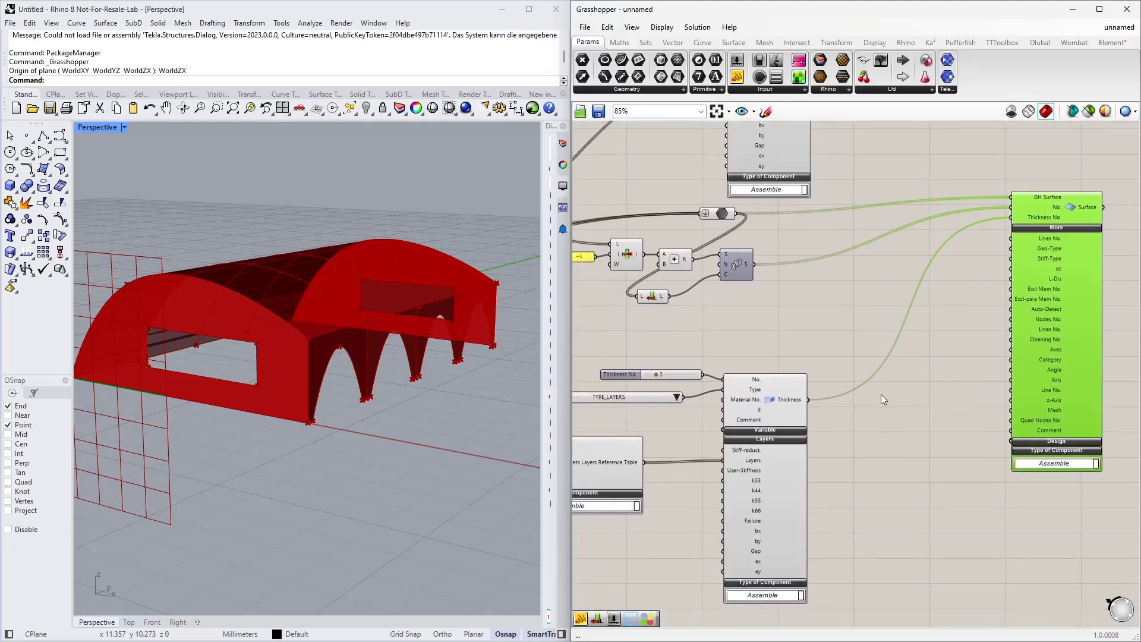
right_drag(900, 399, 803, 418)
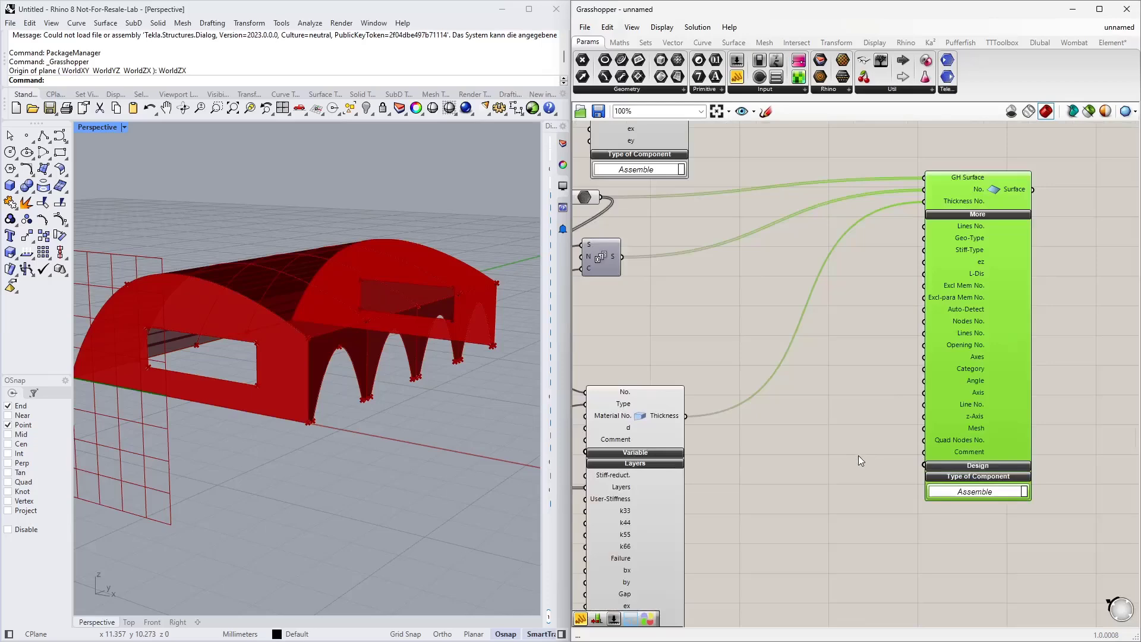
drag(962, 375, 1033, 371)
click(844, 419)
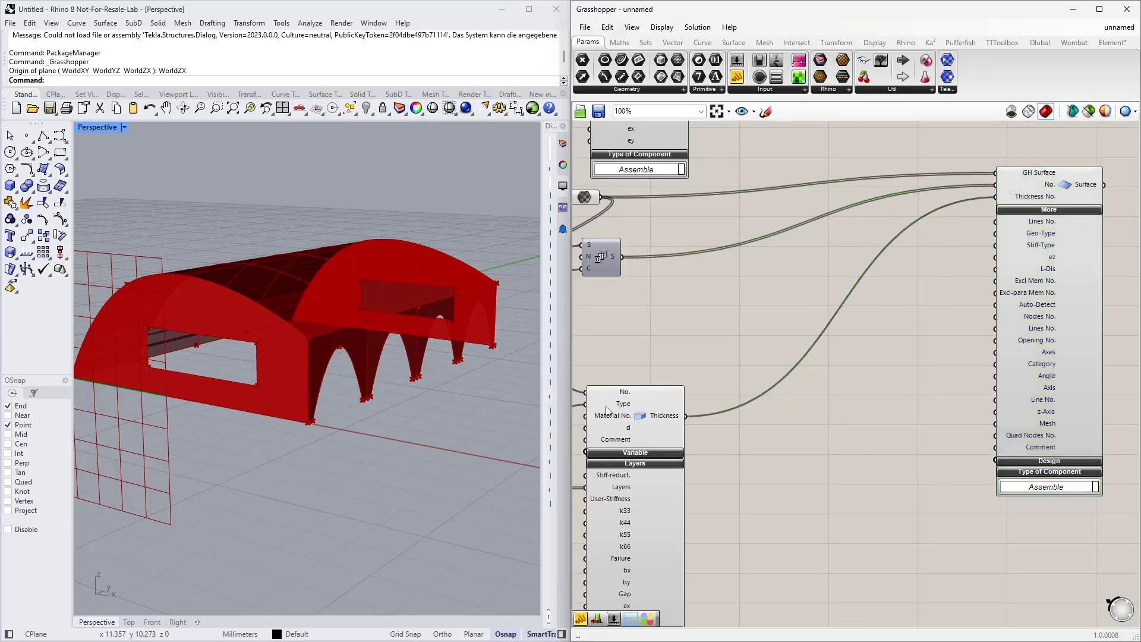
Step: Examine the shell's arched supports closely in the Rhino perspective viewport
right_drag(451, 379, 417, 418)
scroll(194, 482, up, 3)
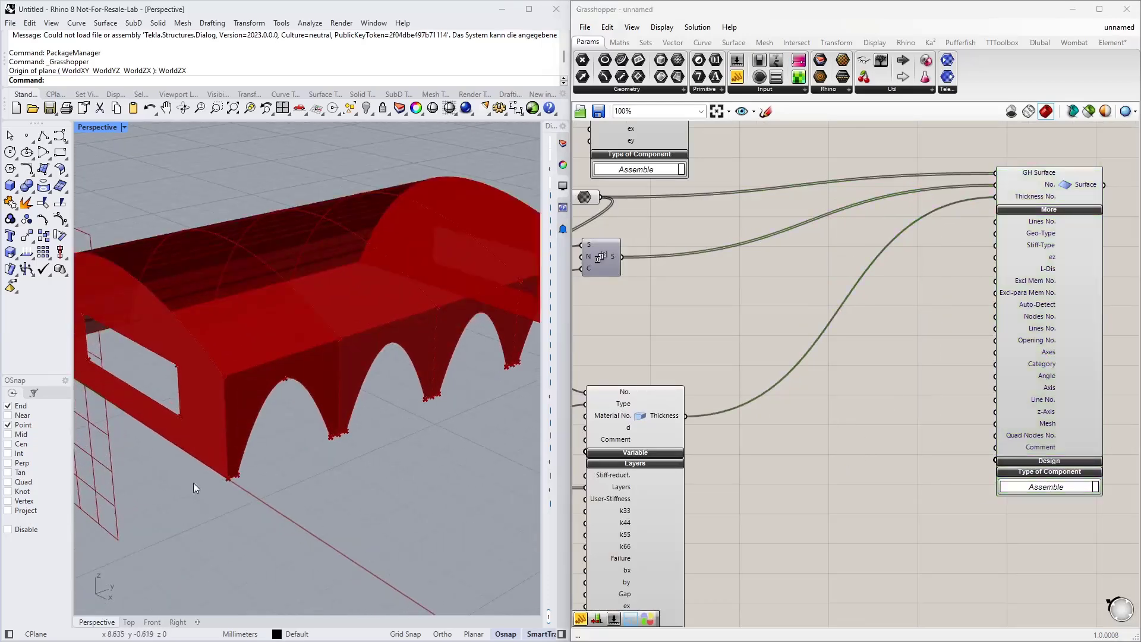
scroll(194, 483, up, 4)
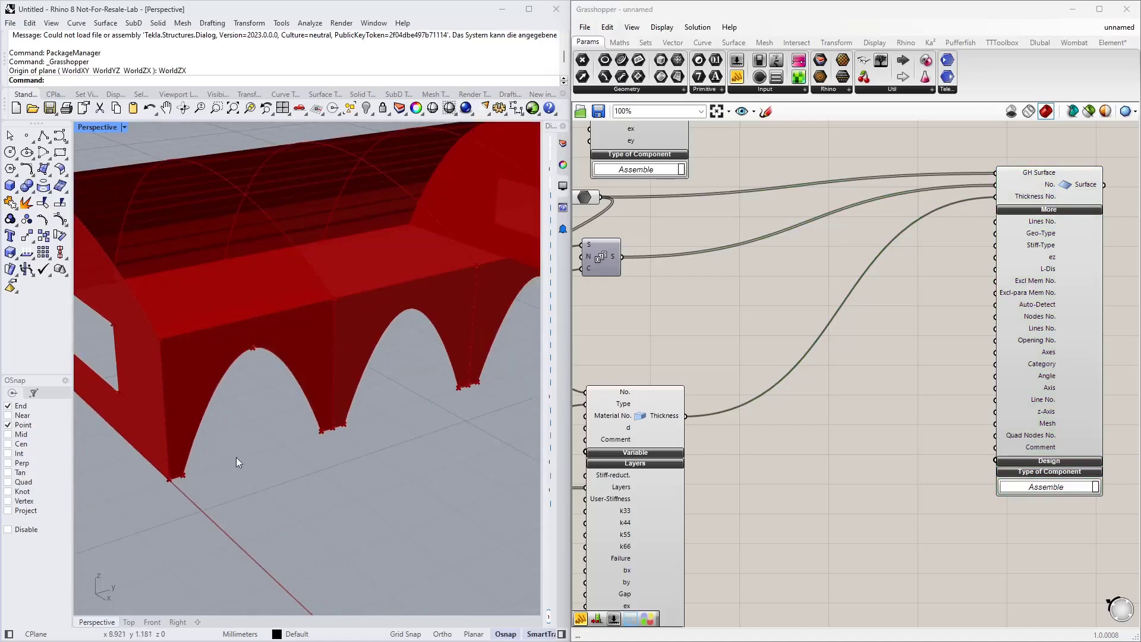
scroll(159, 490, up, 5)
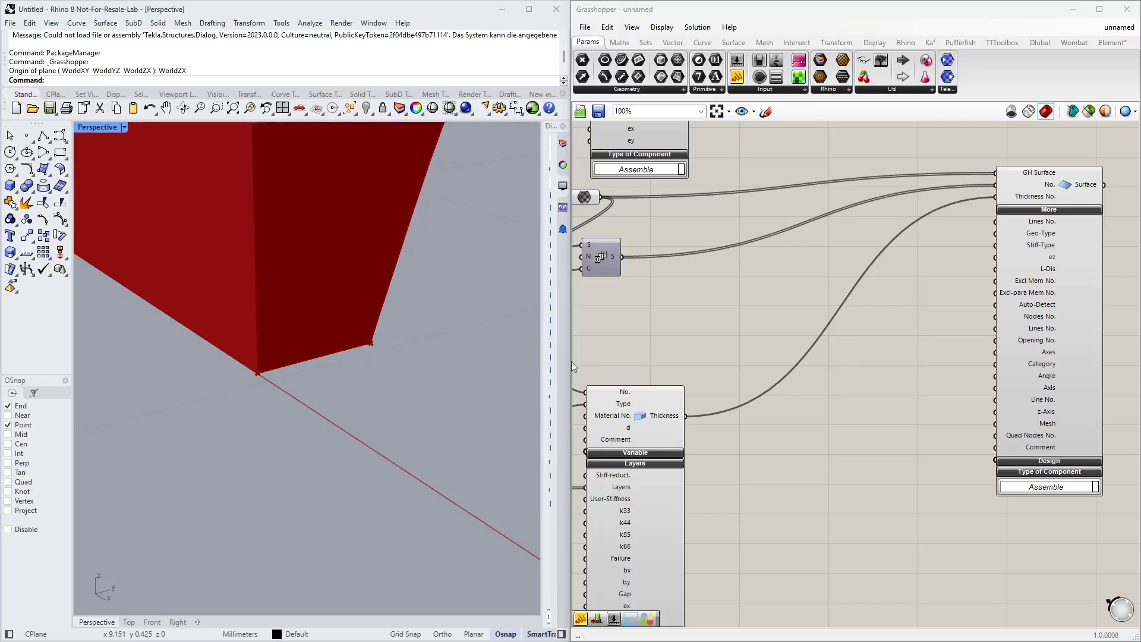
Step: Place a Surface Mesh Refinement component from the Dlubal tab on the canvas
scroll(260, 370, down, 5)
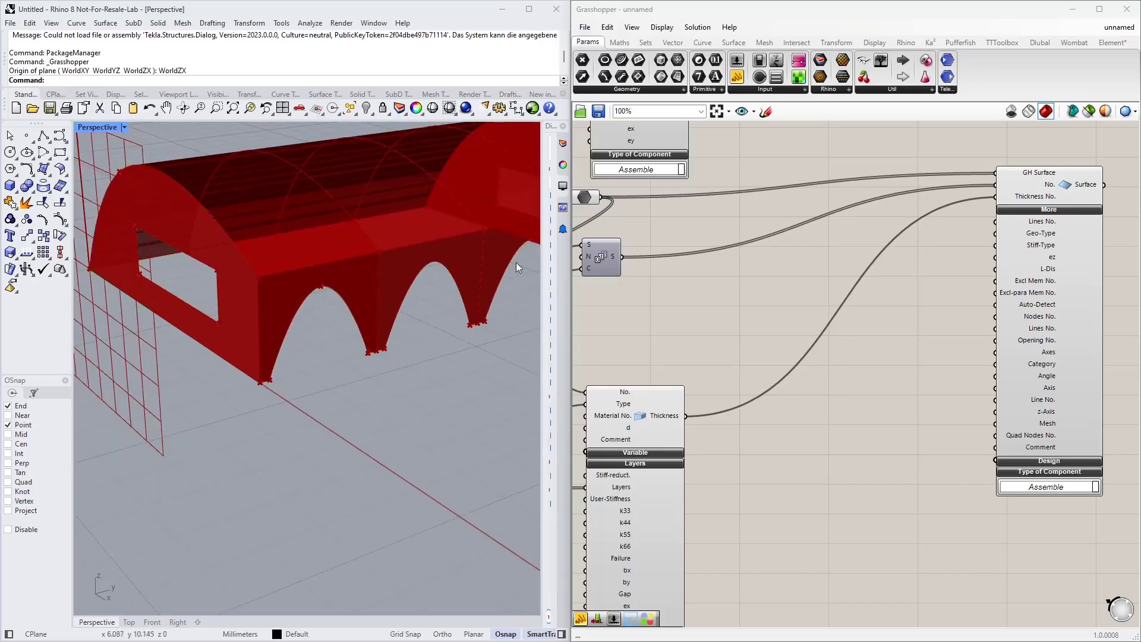
scroll(268, 383, up, 3)
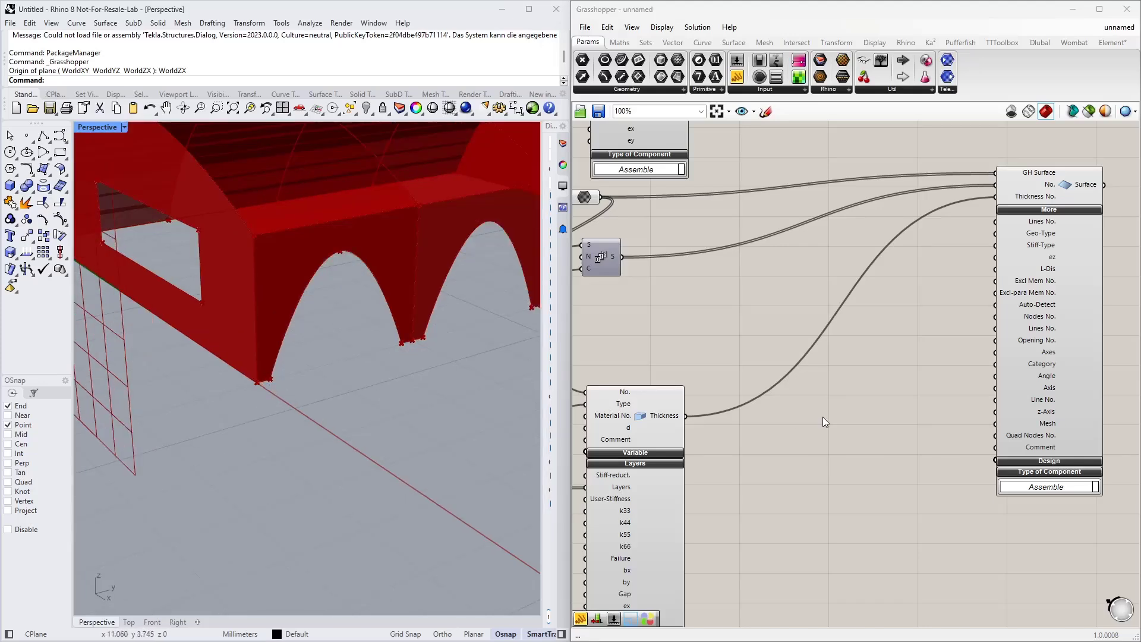
click(1042, 43)
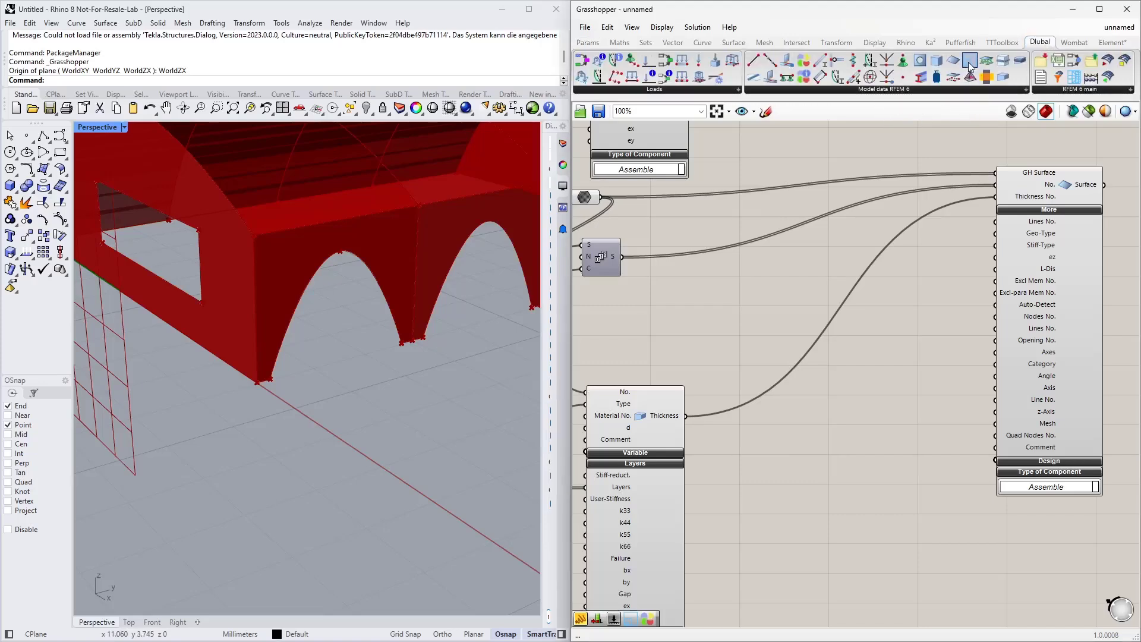
drag(970, 66, 832, 419)
scroll(821, 443, up, 3)
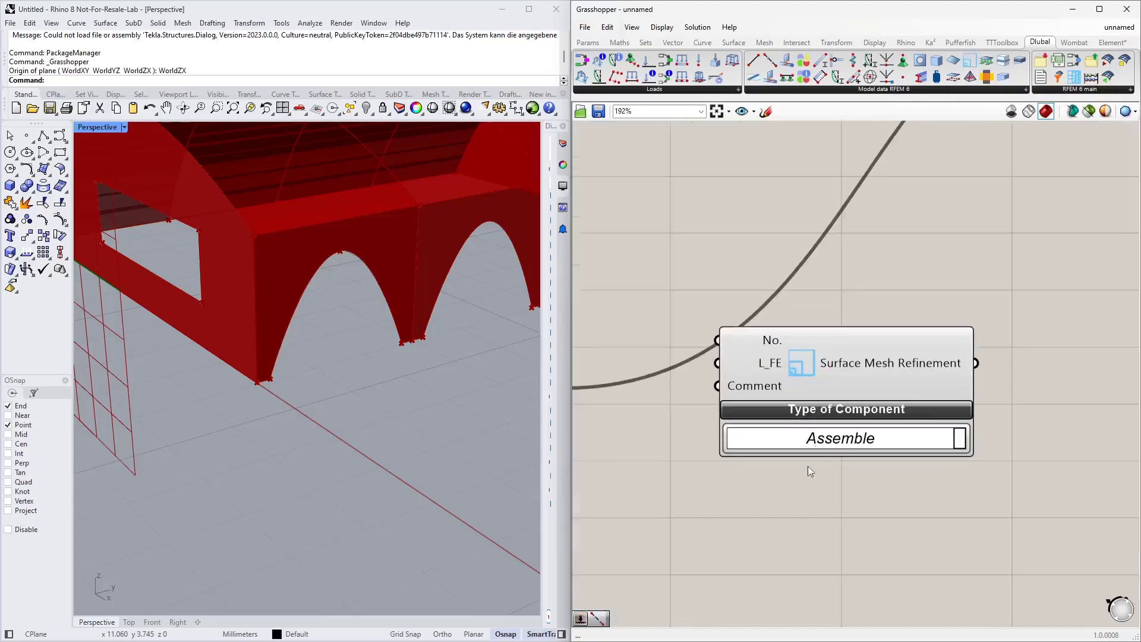
drag(846, 325, 824, 433)
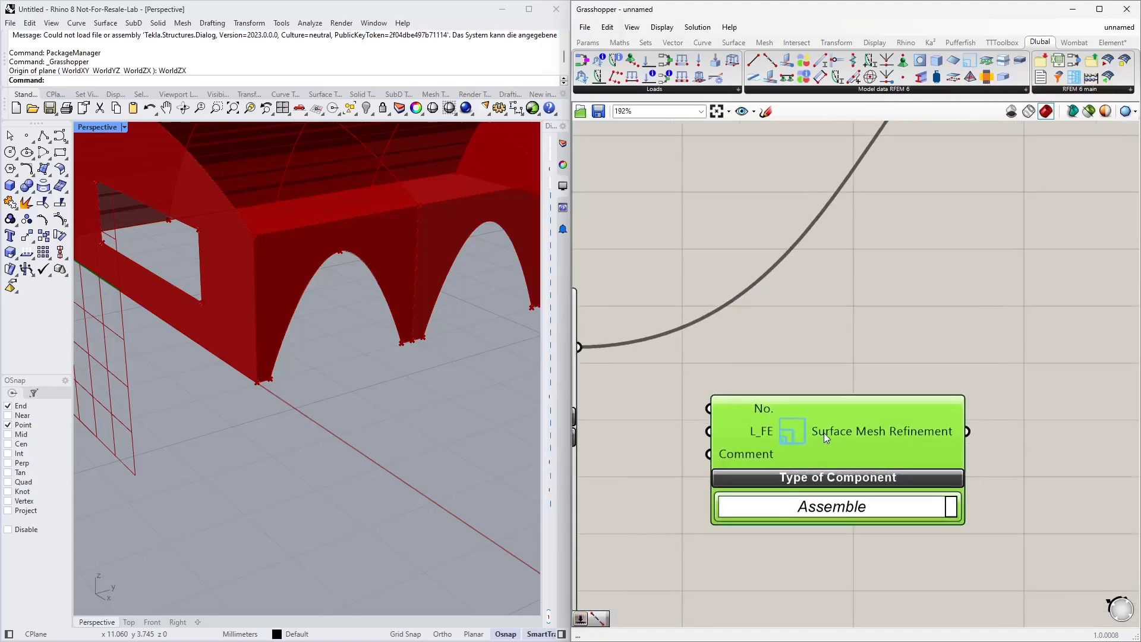
Step: Add a number slider and connect it to the Surface Mesh Refinement's No. input
double_click(735, 336)
text(Number Slider)
key(Return)
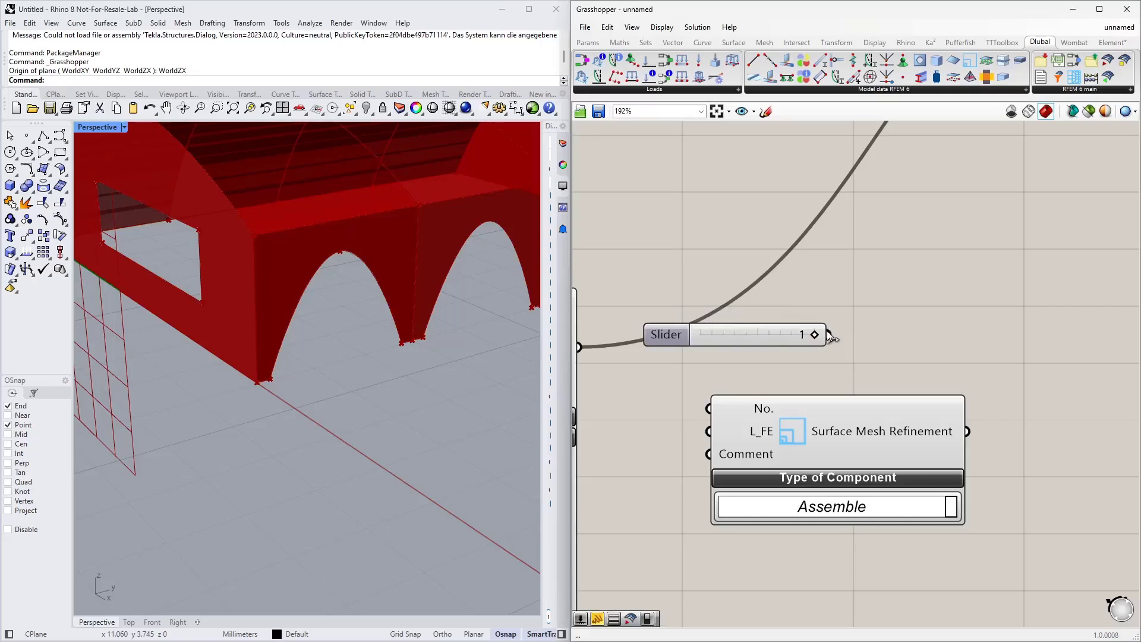
drag(829, 334, 835, 450)
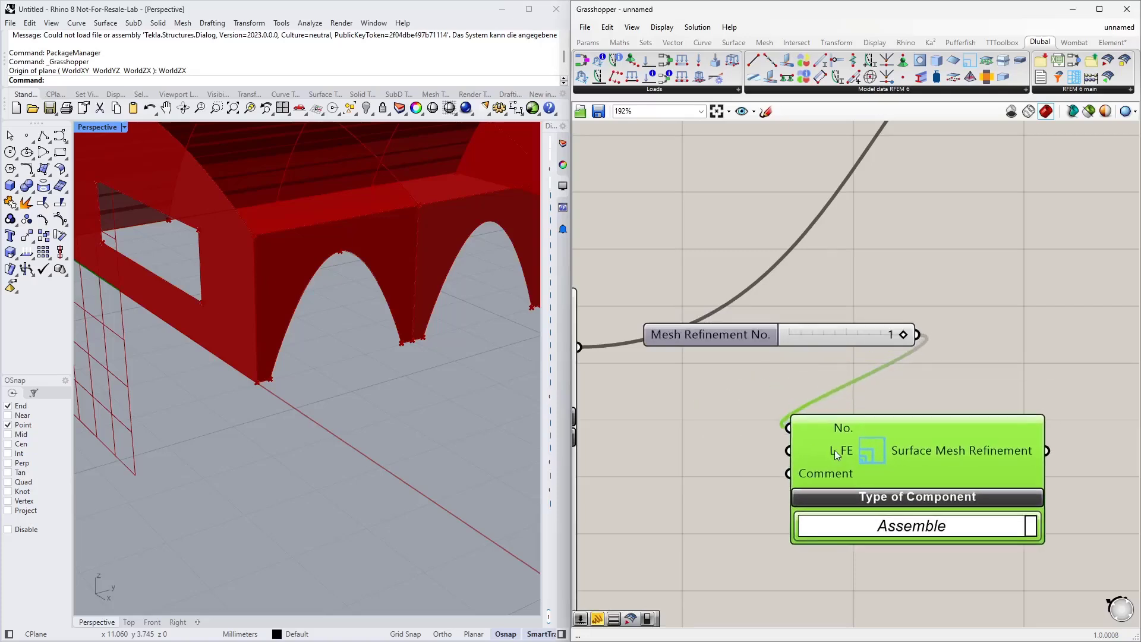
Step: Add a 0.1 number slider for the L_FE input and feed the mesh refinement into the GH Surface's Mesh input
double_click(662, 412)
text(0.1)
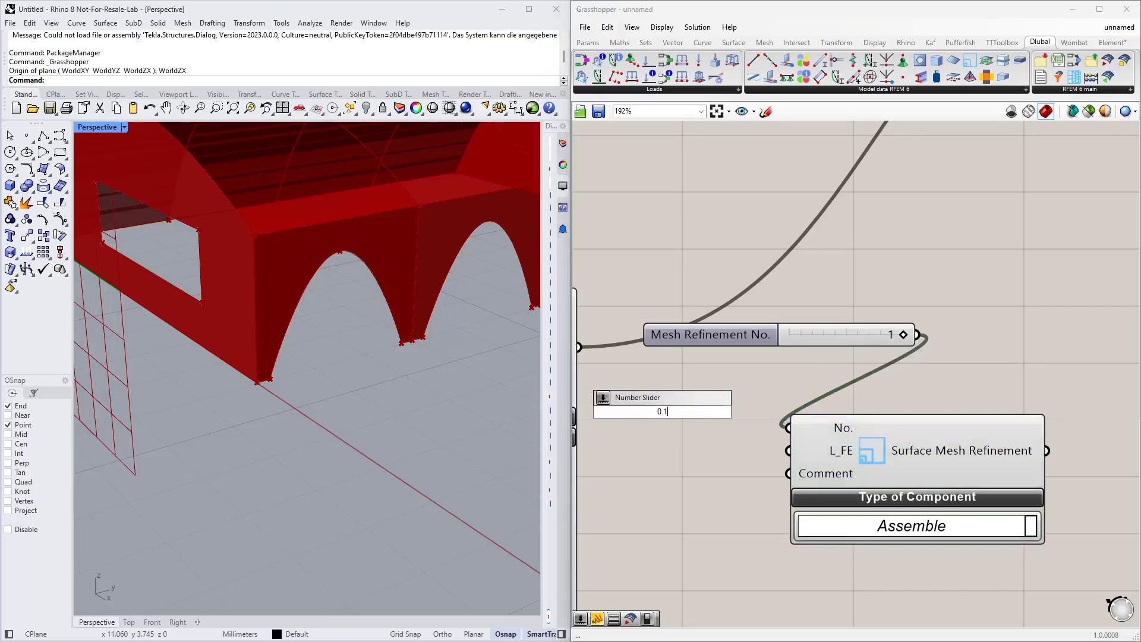
key(Return)
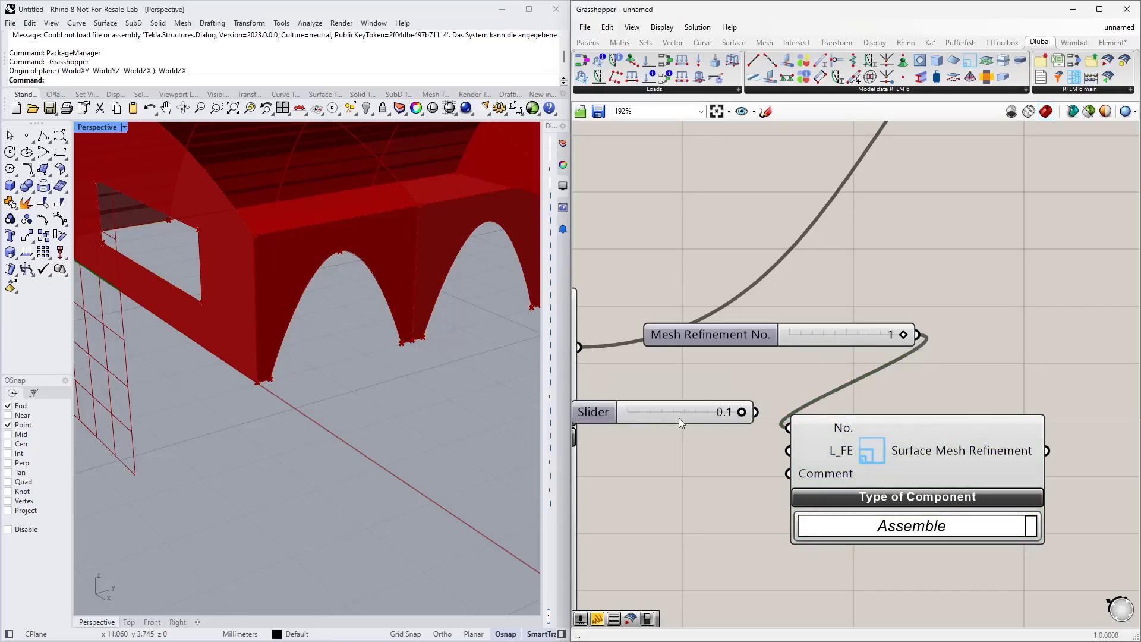
drag(678, 418, 865, 377)
Step: Expand the Design options of the upper GH Surface component and reposition it
scroll(711, 455, down, 4)
scroll(684, 445, up, 3)
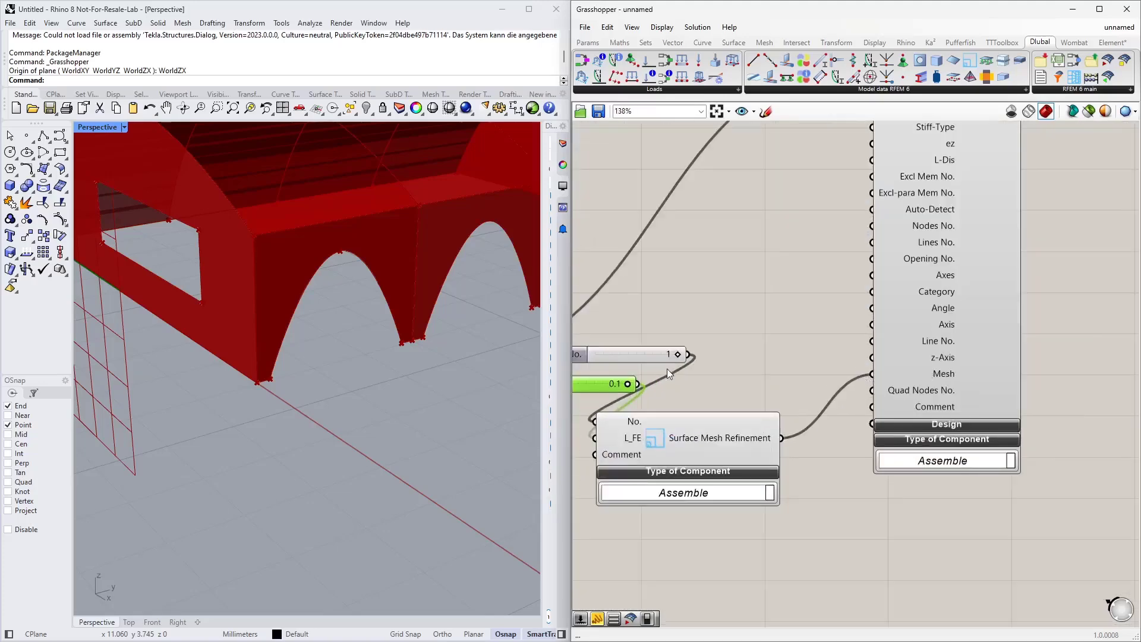
scroll(668, 373, down, 4)
right_drag(796, 302, 841, 559)
right_drag(872, 516, 892, 559)
right_drag(886, 311, 890, 369)
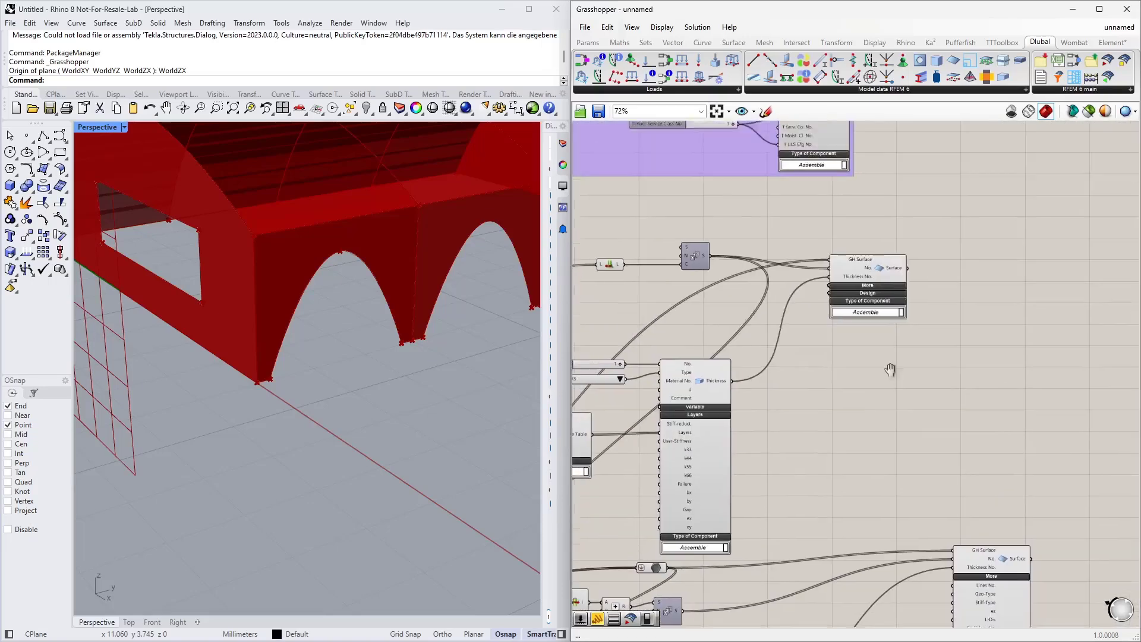
scroll(872, 298, up, 4)
drag(872, 298, 908, 276)
click(914, 318)
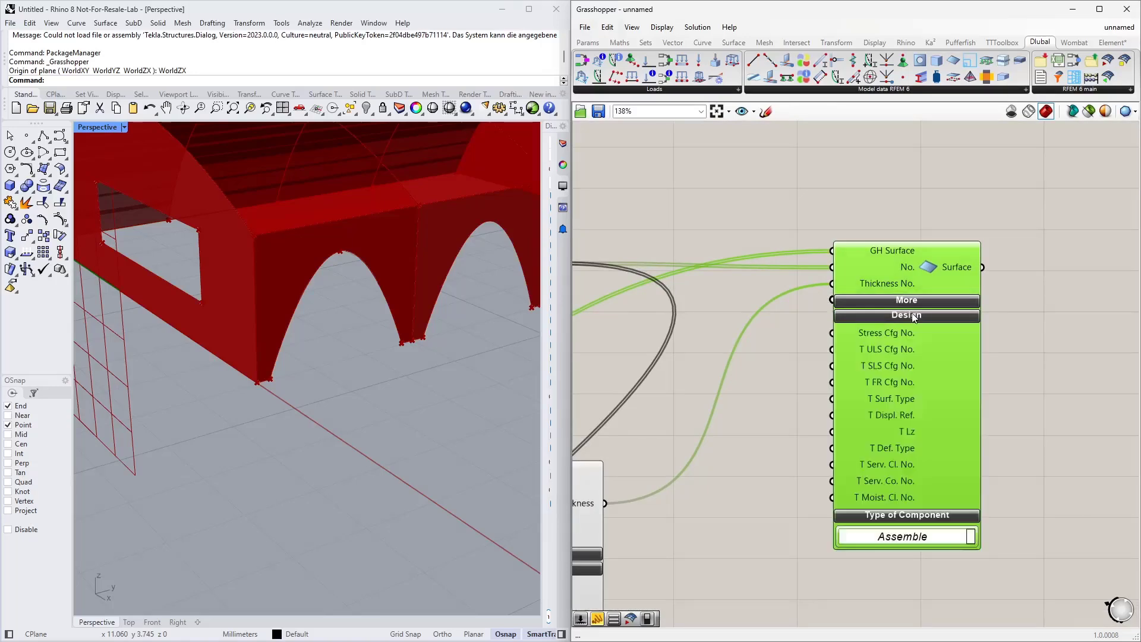
right_drag(786, 456, 774, 360)
drag(827, 309, 904, 292)
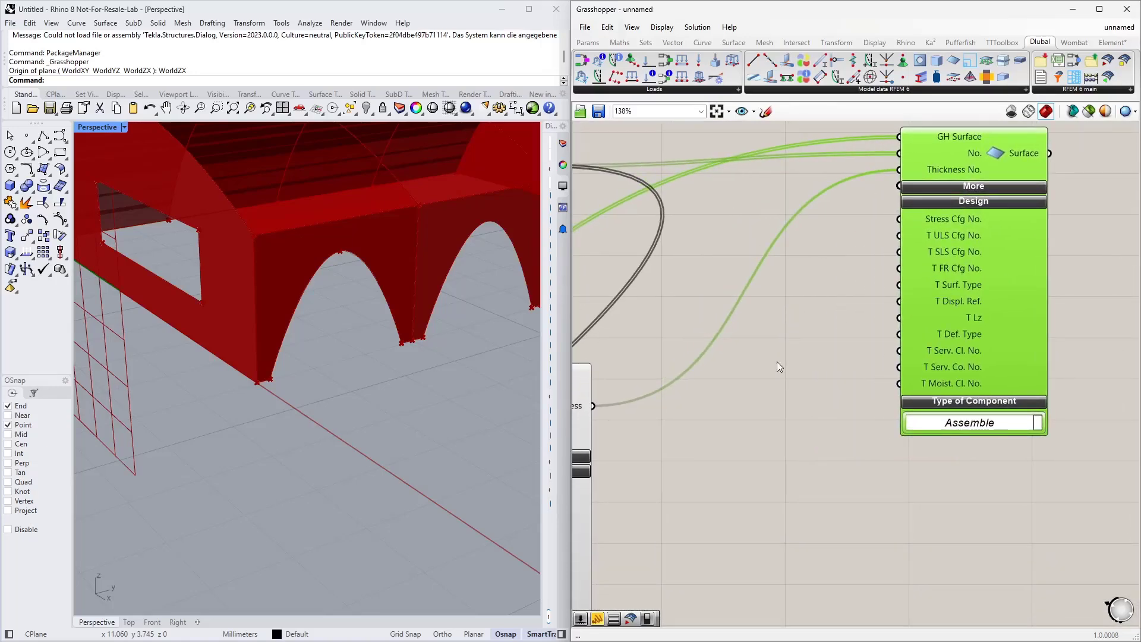
Step: Add a Timber Service Class No. slider and connect it to the T Serv. Cl. No. and T ULS Cfg No. inputs
double_click(760, 394)
text(Number Slider)
key(Return)
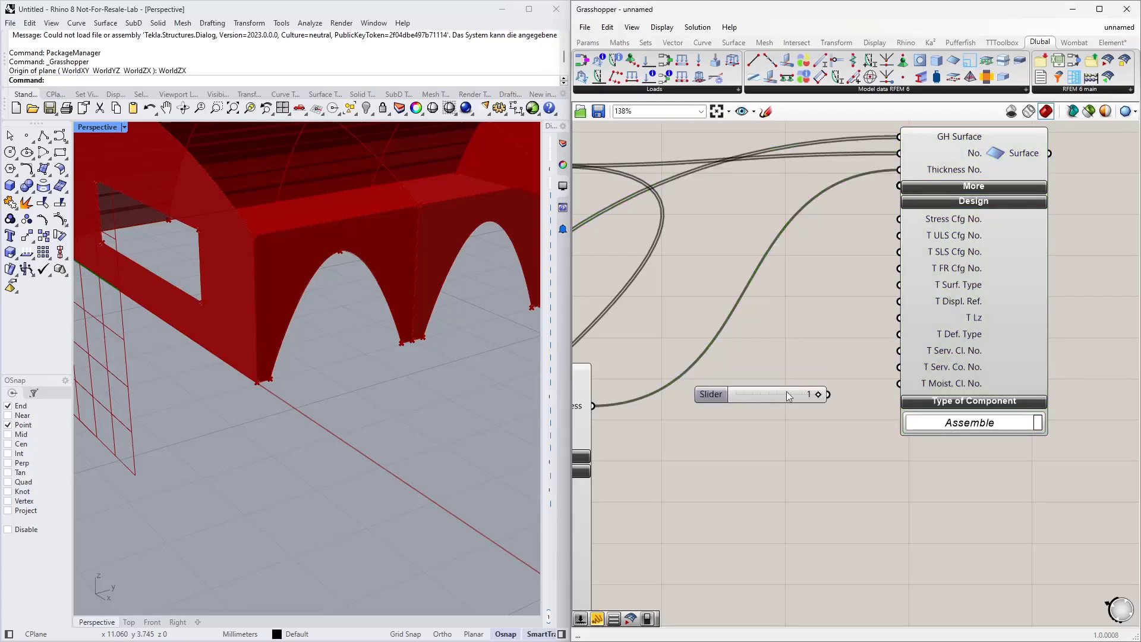
drag(828, 394, 886, 351)
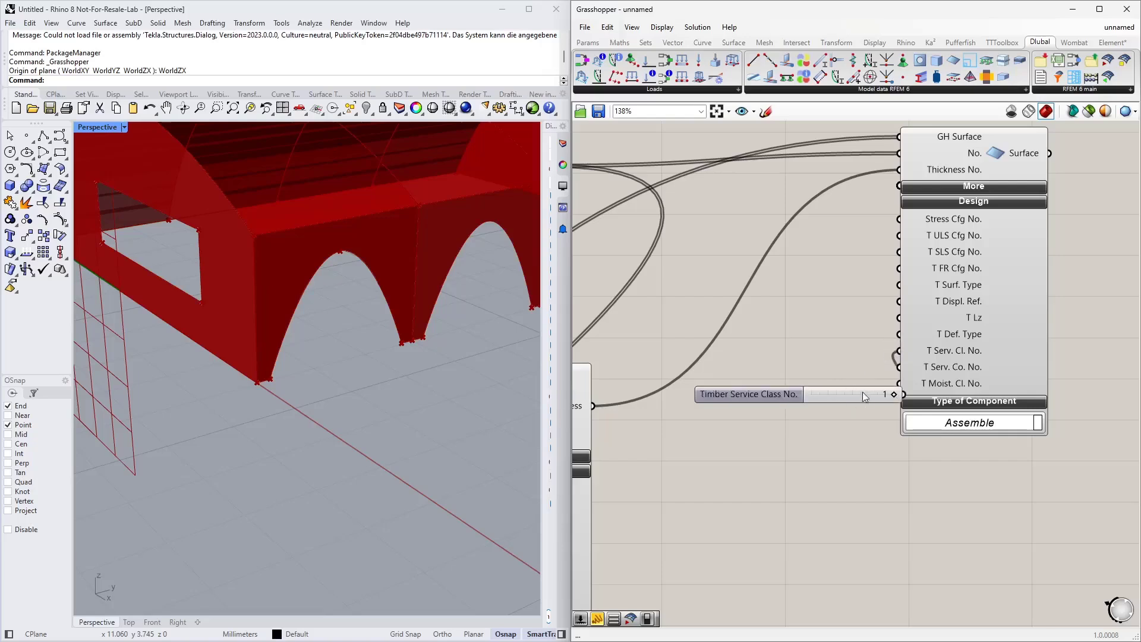
drag(862, 391, 796, 340)
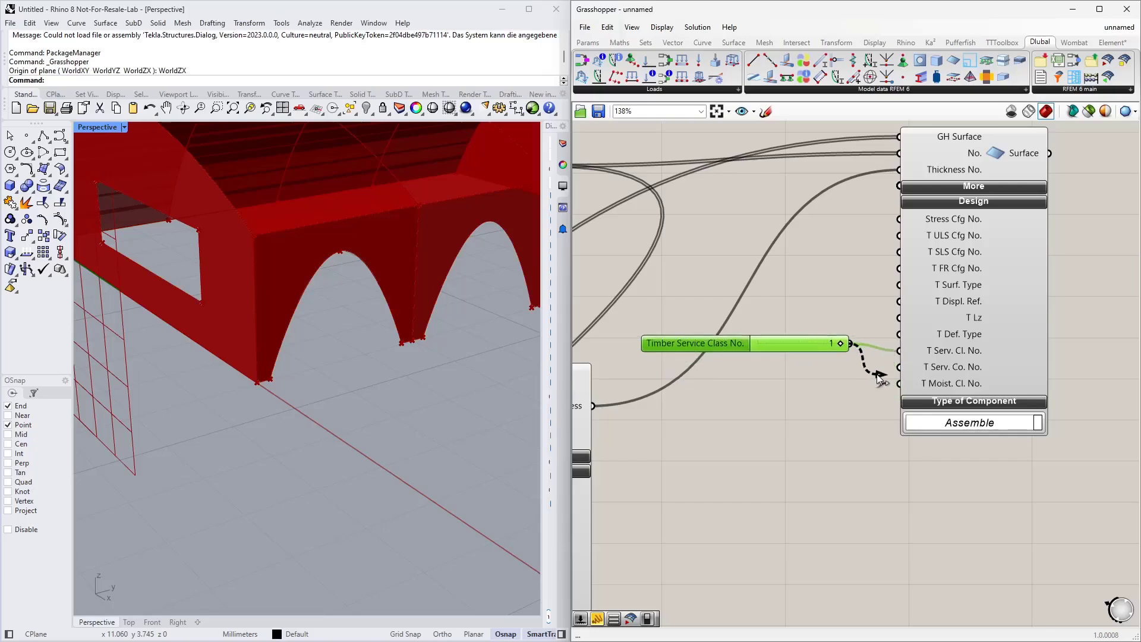
drag(877, 373, 896, 235)
drag(804, 346, 802, 309)
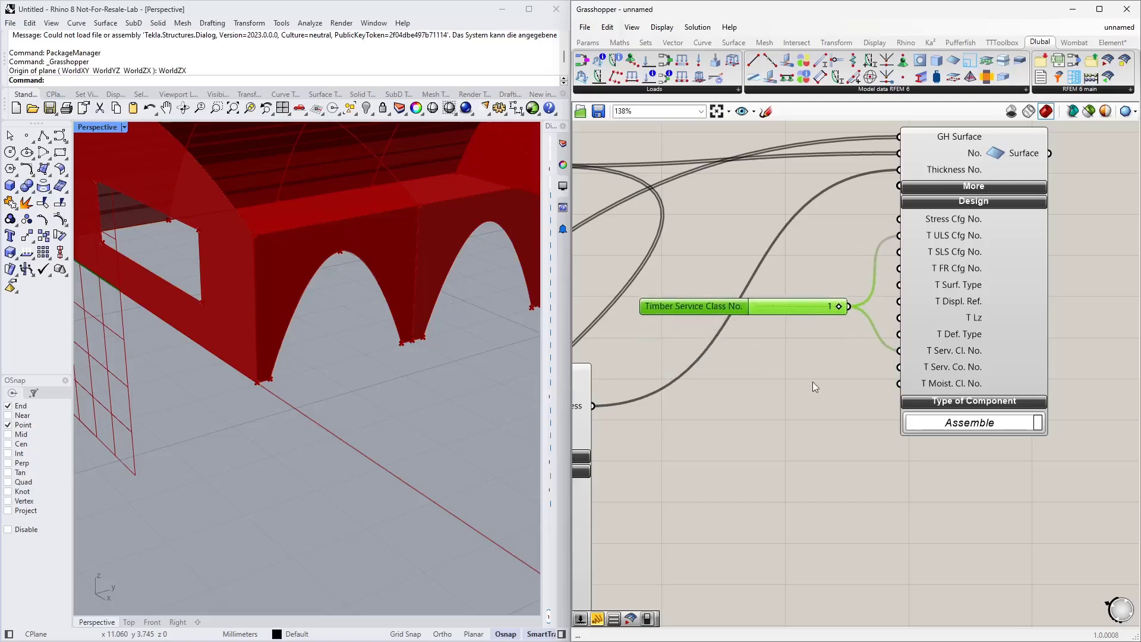
Step: Add a number slider with value 1 and expand the Design options on the second GH Surface component
right_drag(812, 381, 801, 304)
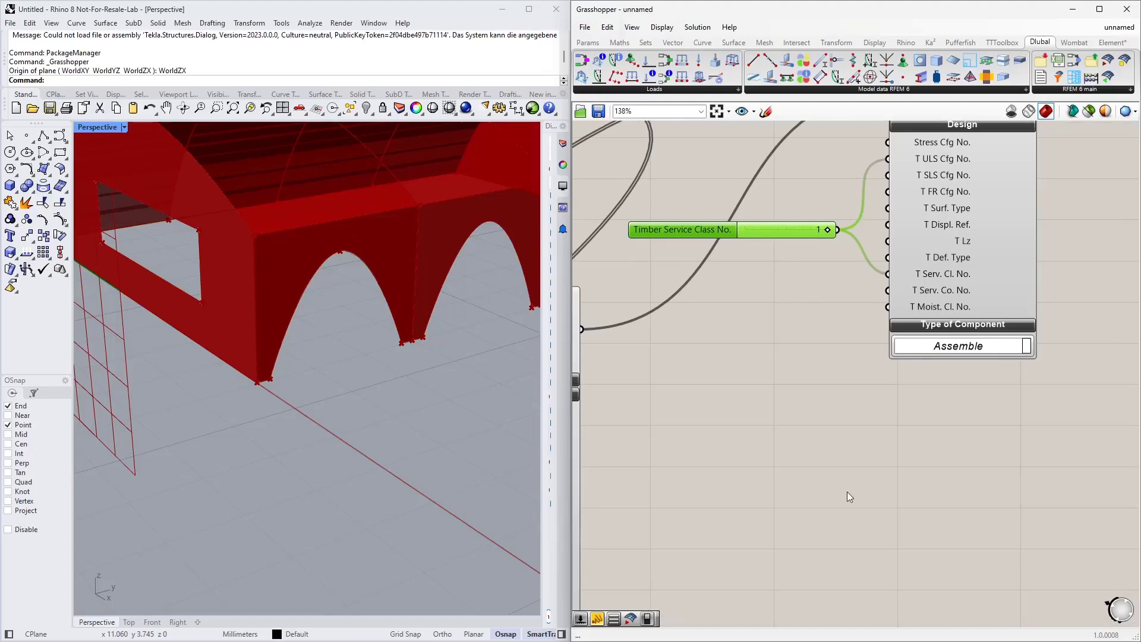
scroll(847, 494, down, 3)
right_drag(846, 546, 822, 349)
right_drag(832, 408, 823, 262)
scroll(844, 457, up, 3)
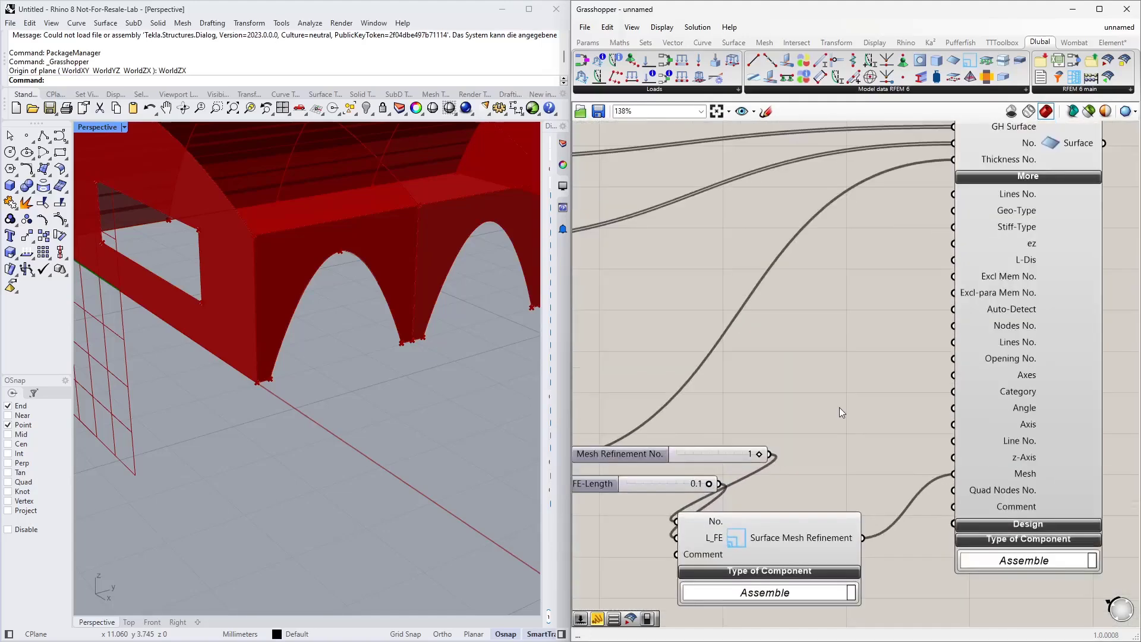
double_click(839, 408)
text(1)
key(Return)
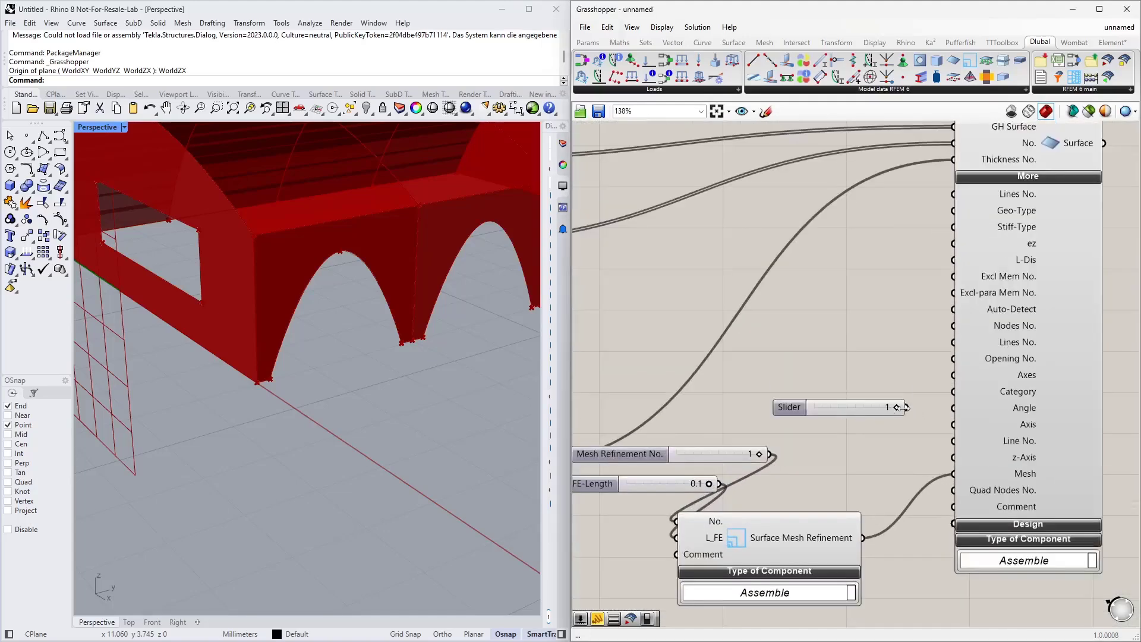
click(1011, 524)
Step: Connect the new slider to the second surface's T ULS Cfg No. and T Serv. Cl. No. inputs
right_drag(862, 422, 788, 197)
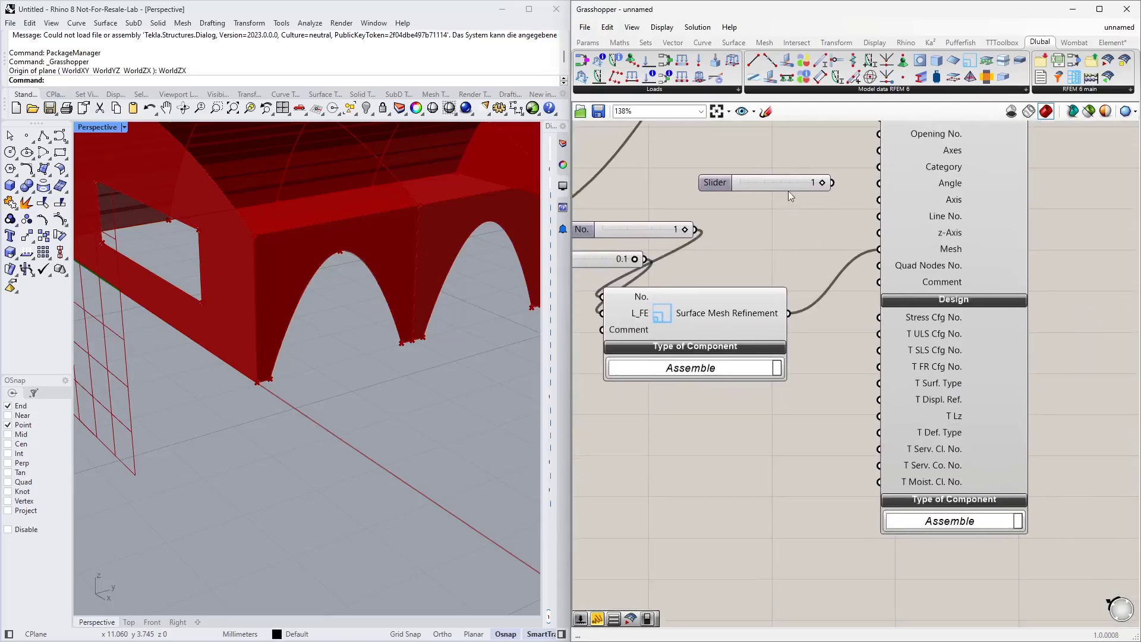
drag(788, 190, 880, 334)
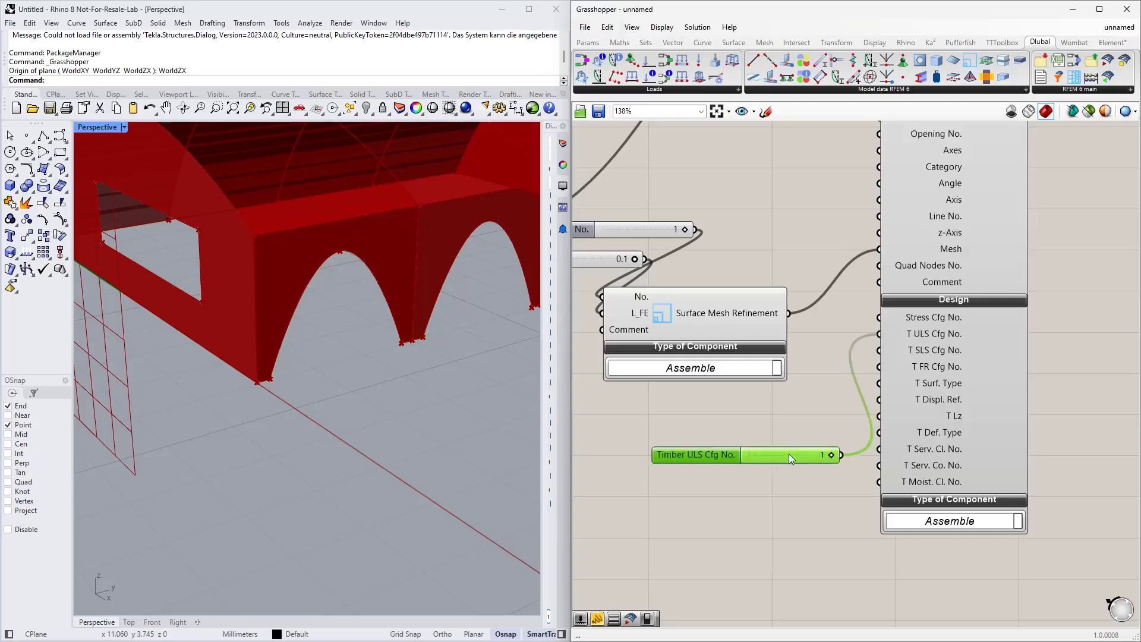
drag(789, 455, 879, 449)
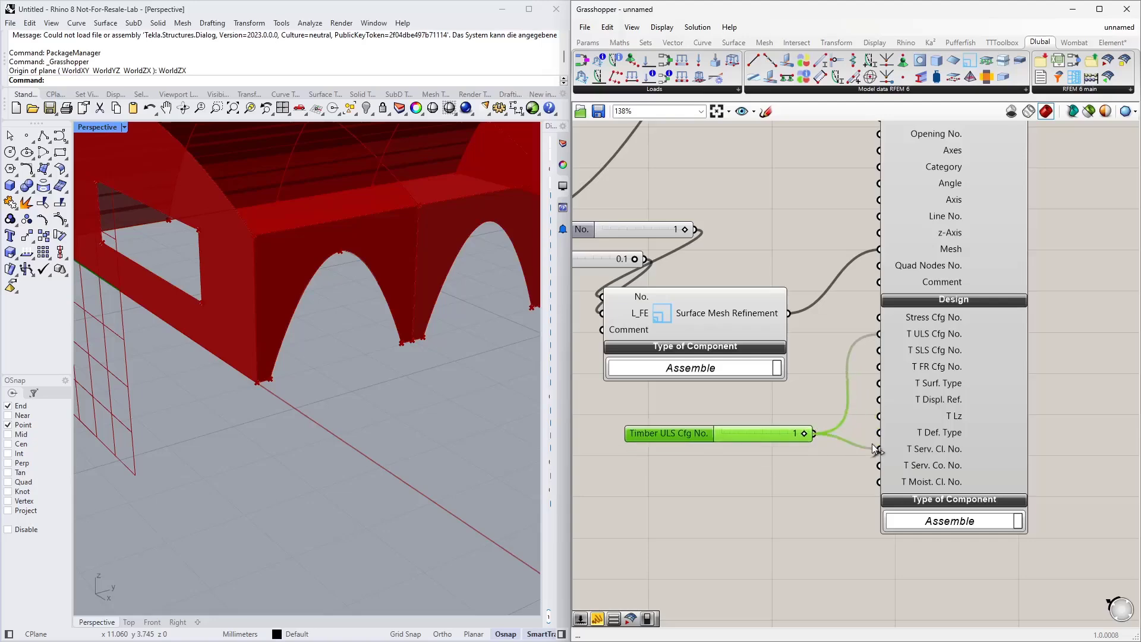
drag(775, 438, 793, 429)
Step: Group the surface-definition components together and tidy their placement on the canvas
scroll(803, 478, down, 8)
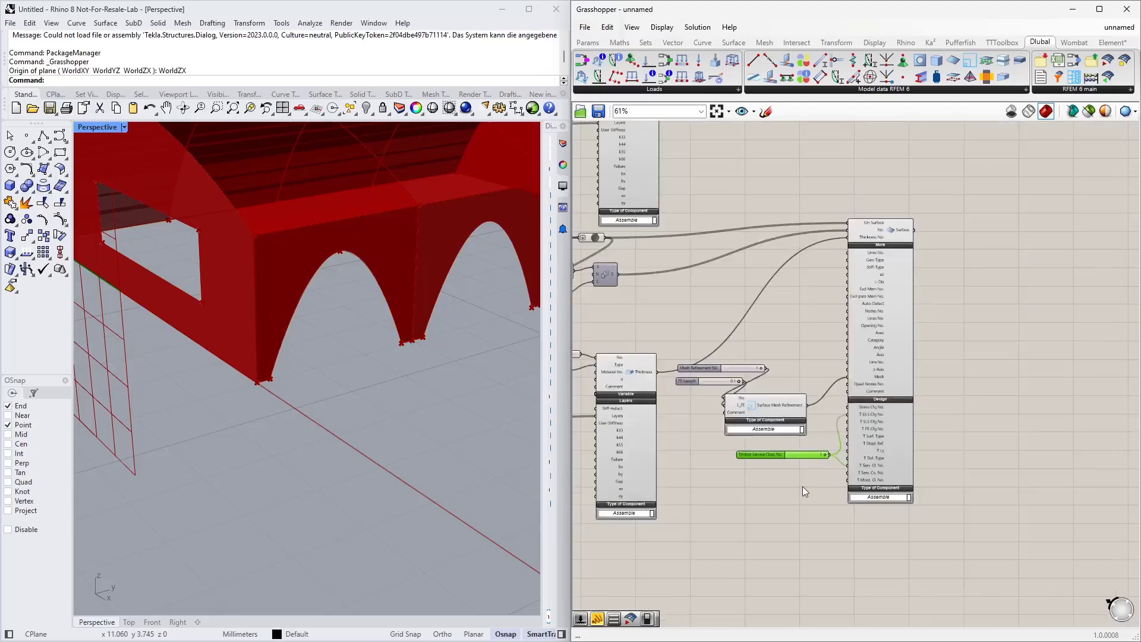
scroll(786, 455, down, 1)
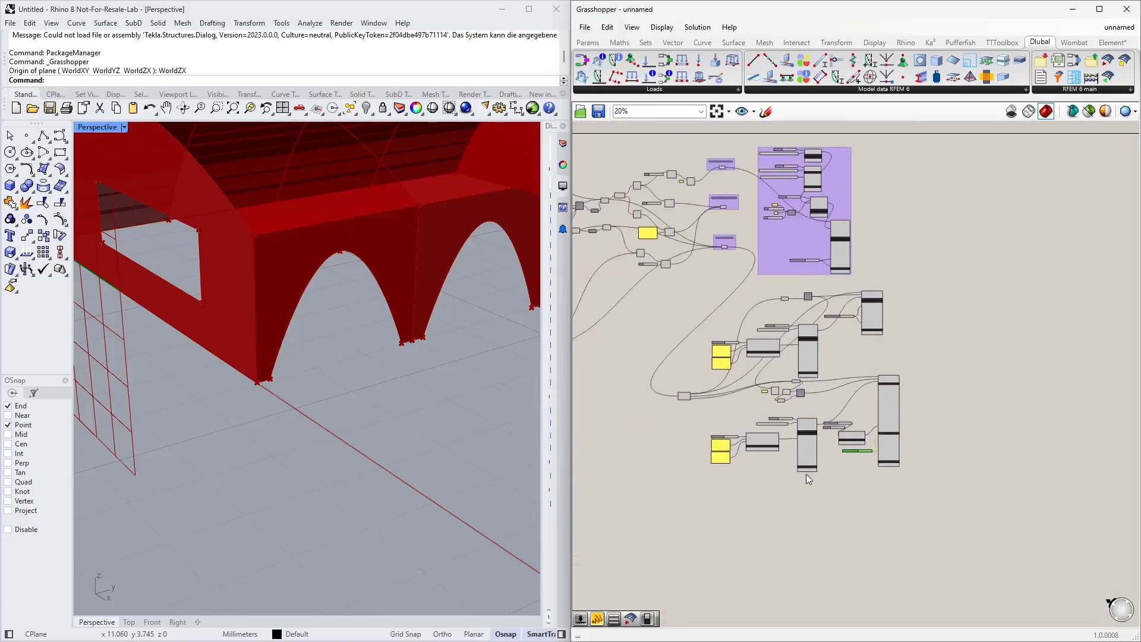
drag(944, 512, 704, 284)
right_click(740, 297)
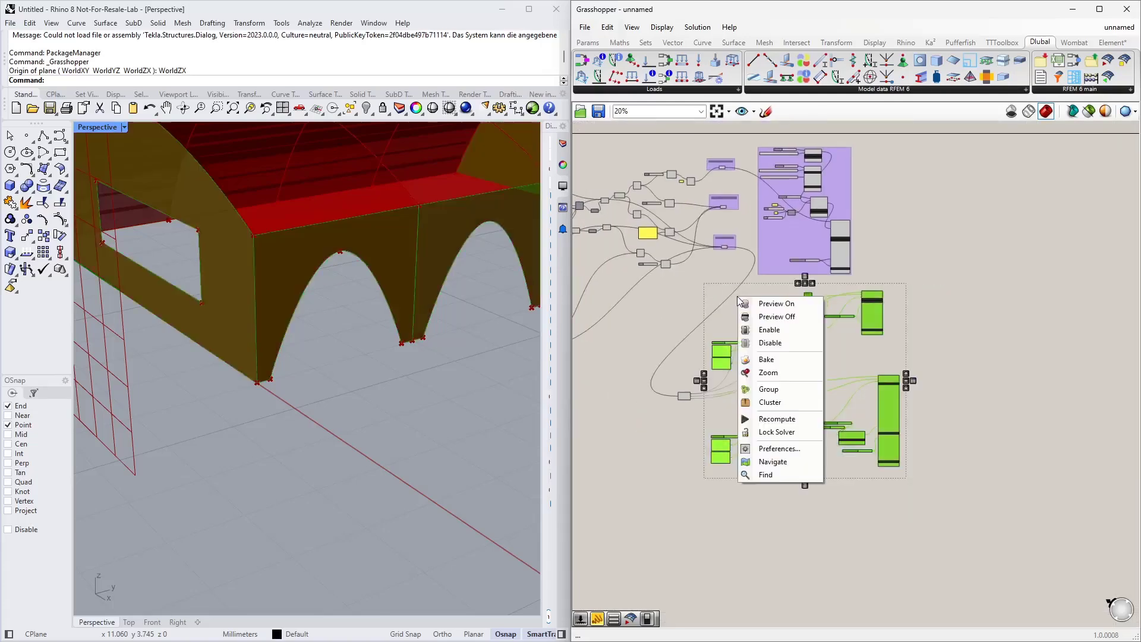
click(770, 390)
click(933, 320)
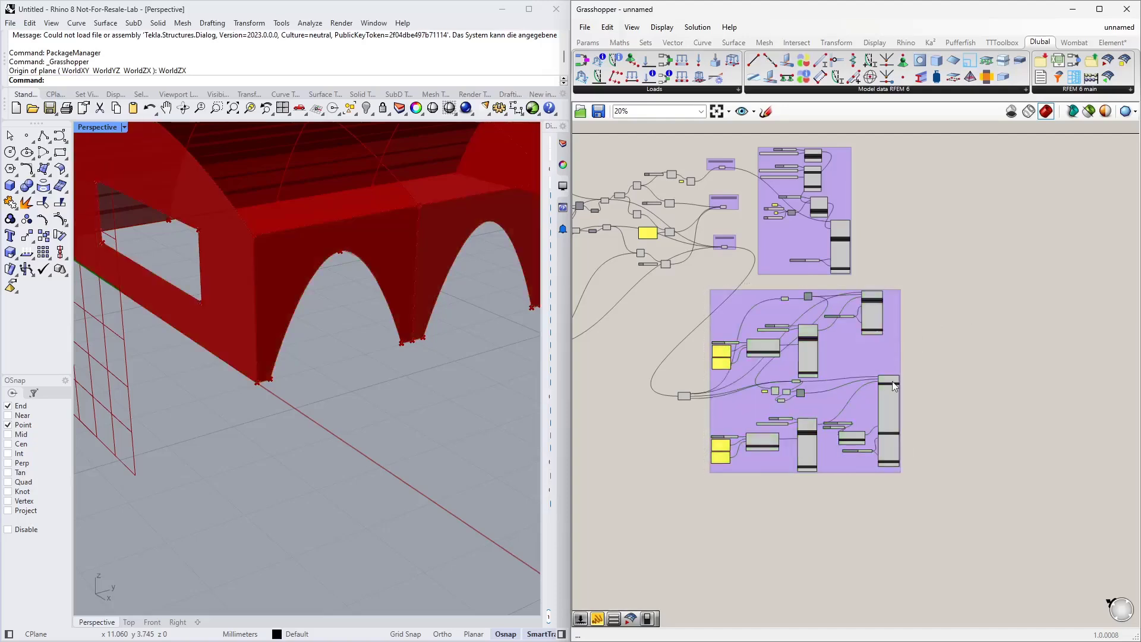
drag(679, 395, 661, 383)
scroll(751, 454, up, 2)
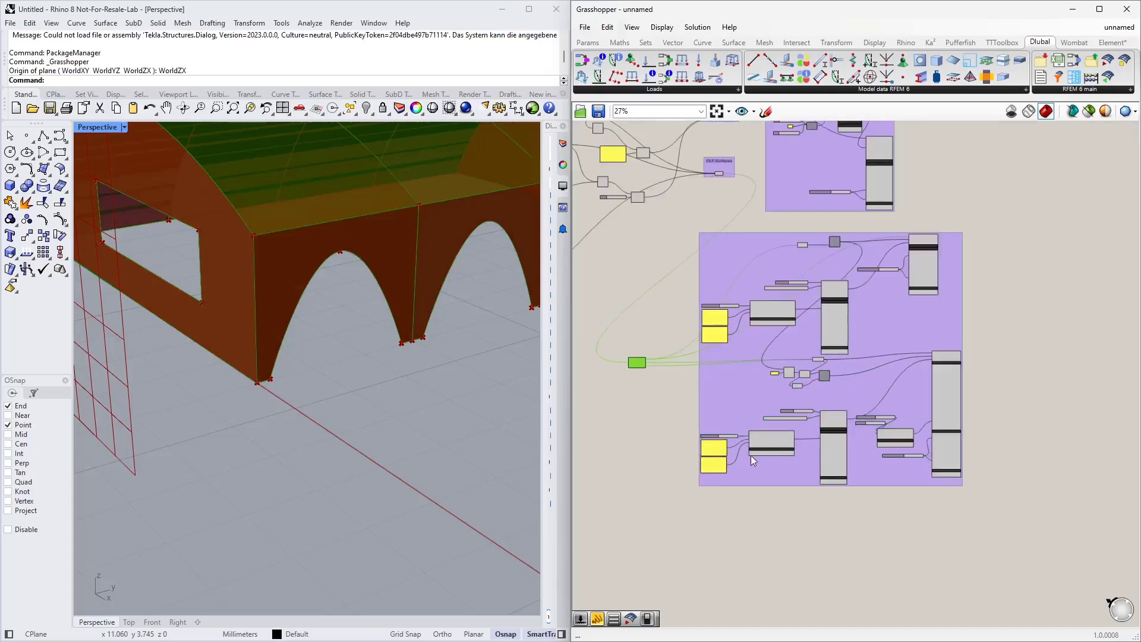
click(774, 503)
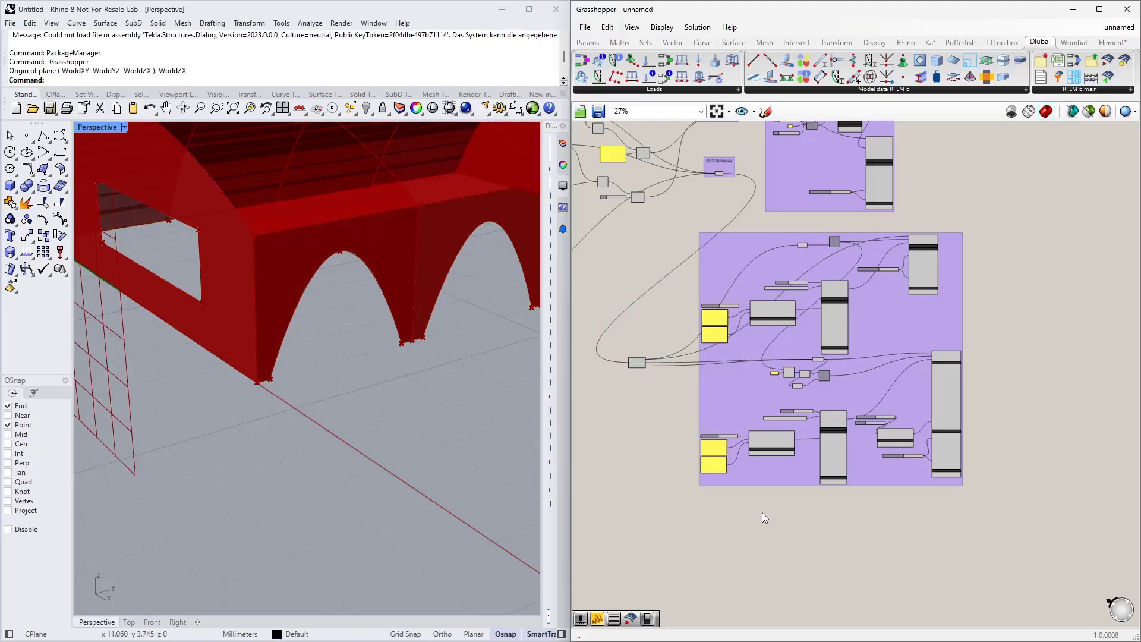
Step: Open the existing line hinge in RFEM's navigator and select its assigned surfaces and lines list
scroll(762, 513, up, 5)
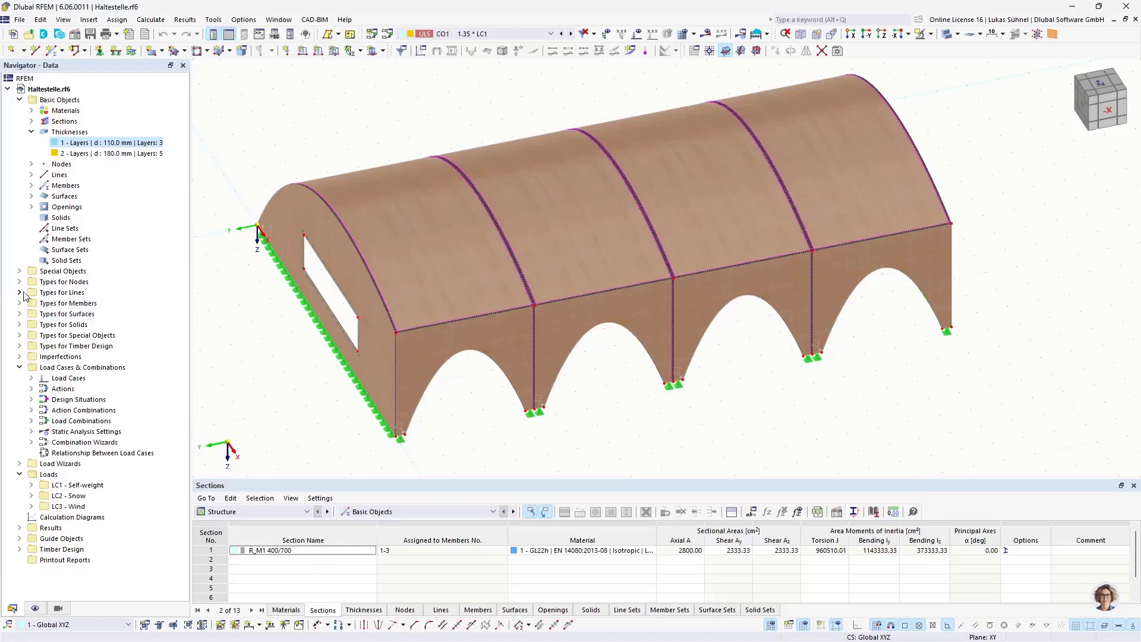
scroll(368, 315, up, 8)
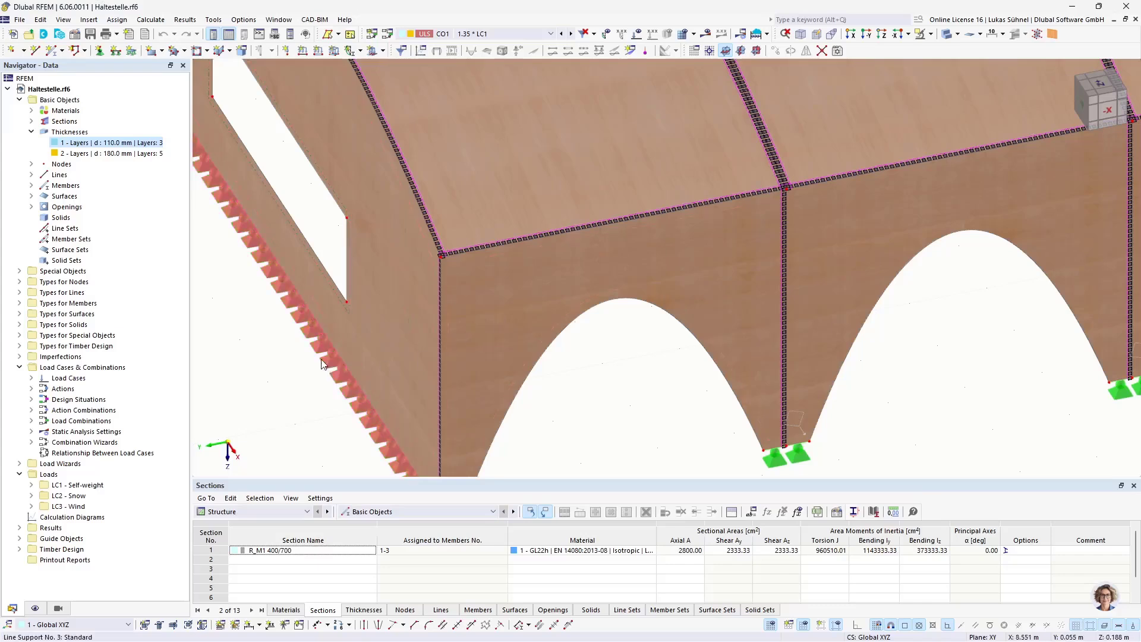
click(19, 293)
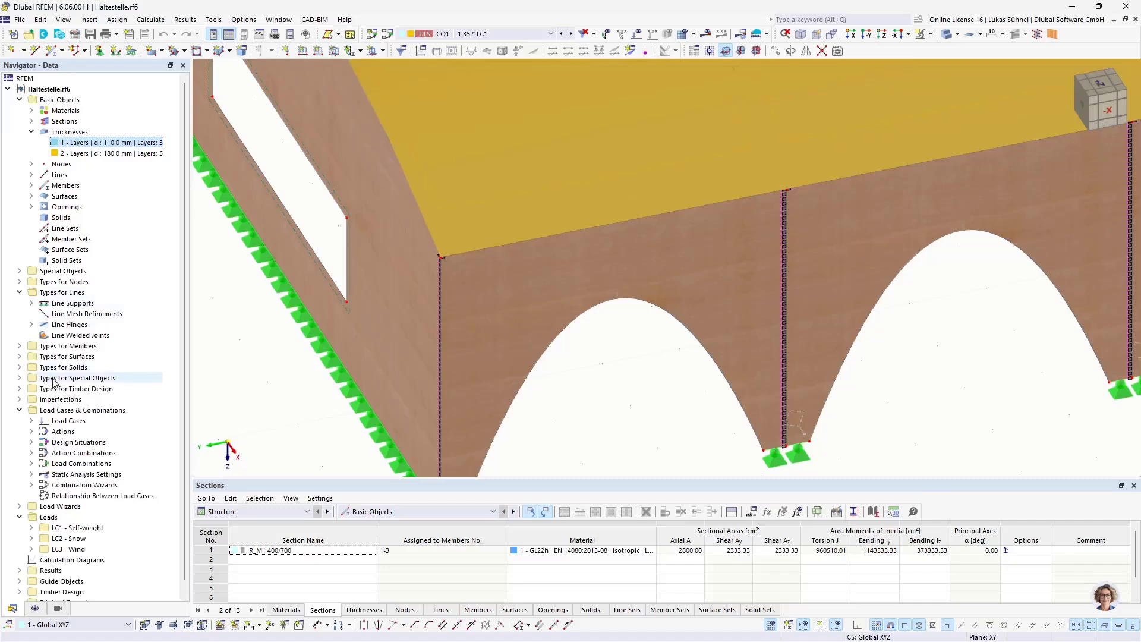
click(31, 324)
click(88, 335)
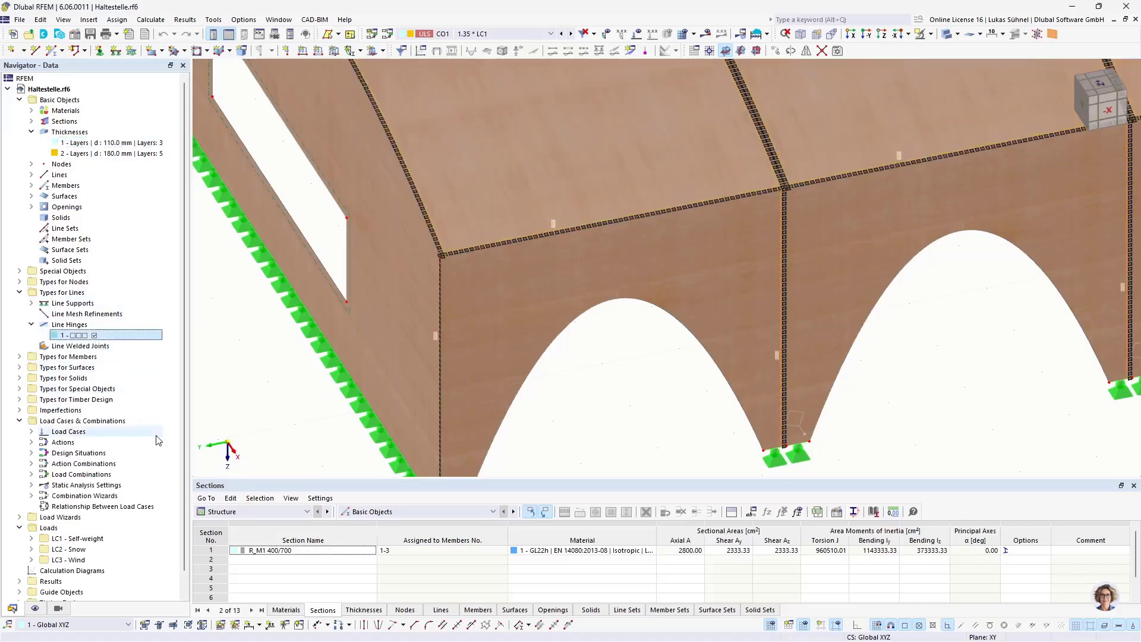
double_click(103, 337)
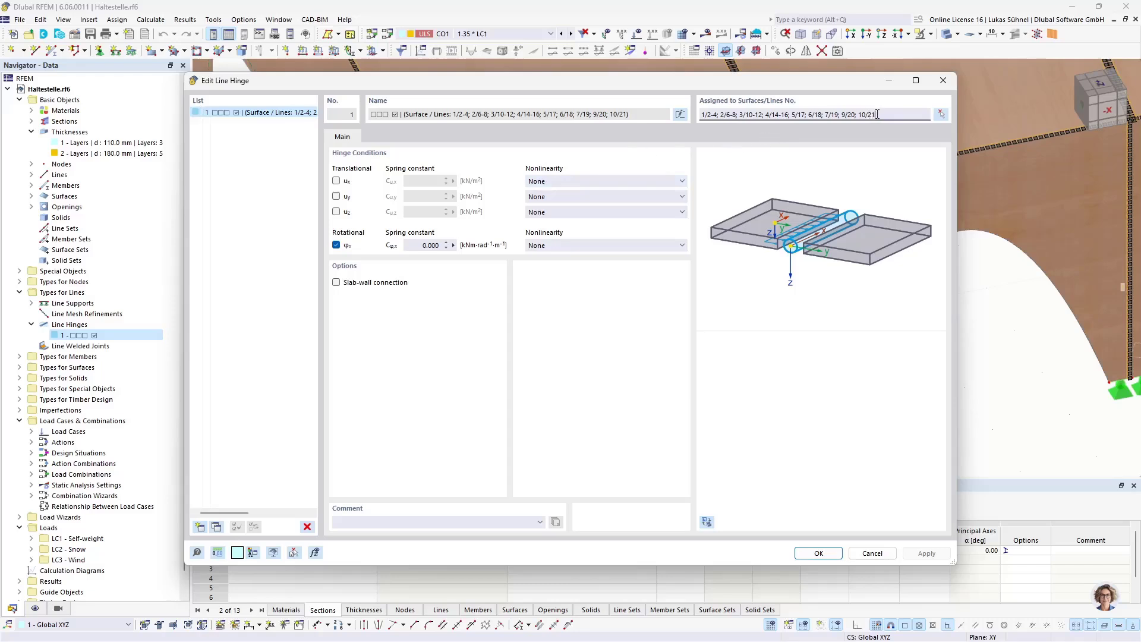
drag(877, 114, 678, 118)
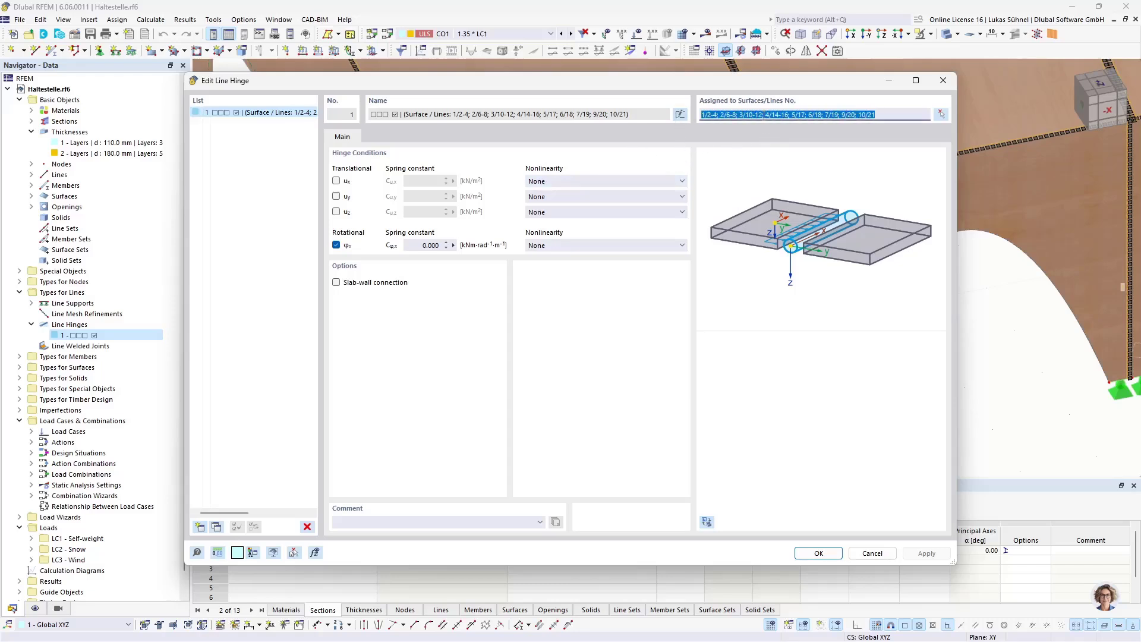
Step: Inspect the line hinge's Assigned to Surfaces/Lines list, then close the Edit Line Hinge dialog
drag(714, 82, 692, 130)
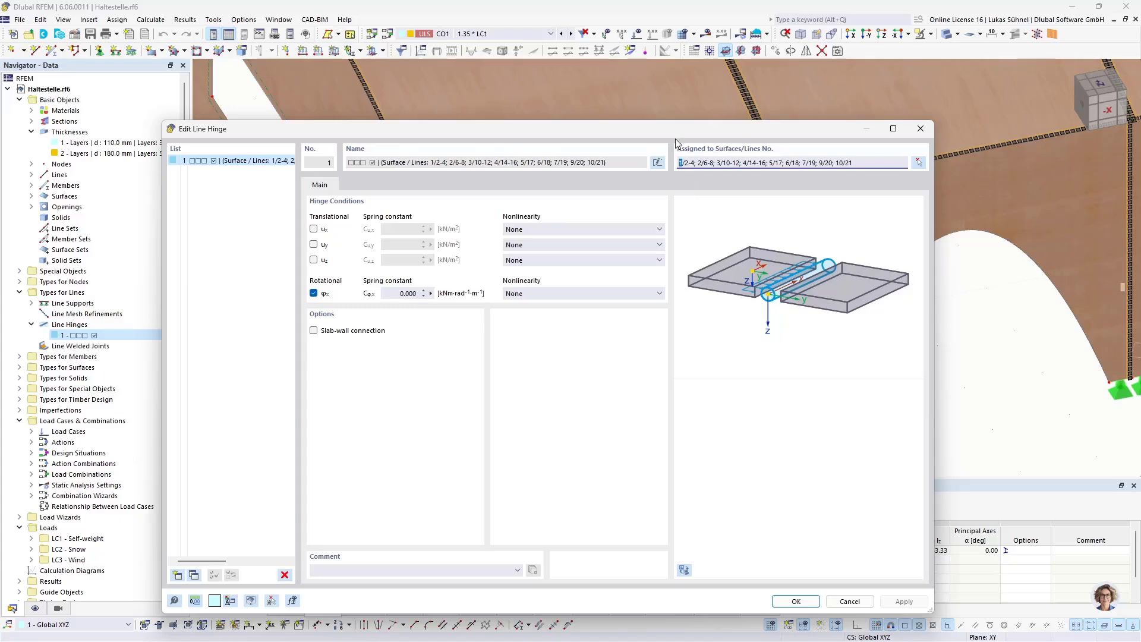
drag(673, 135, 676, 305)
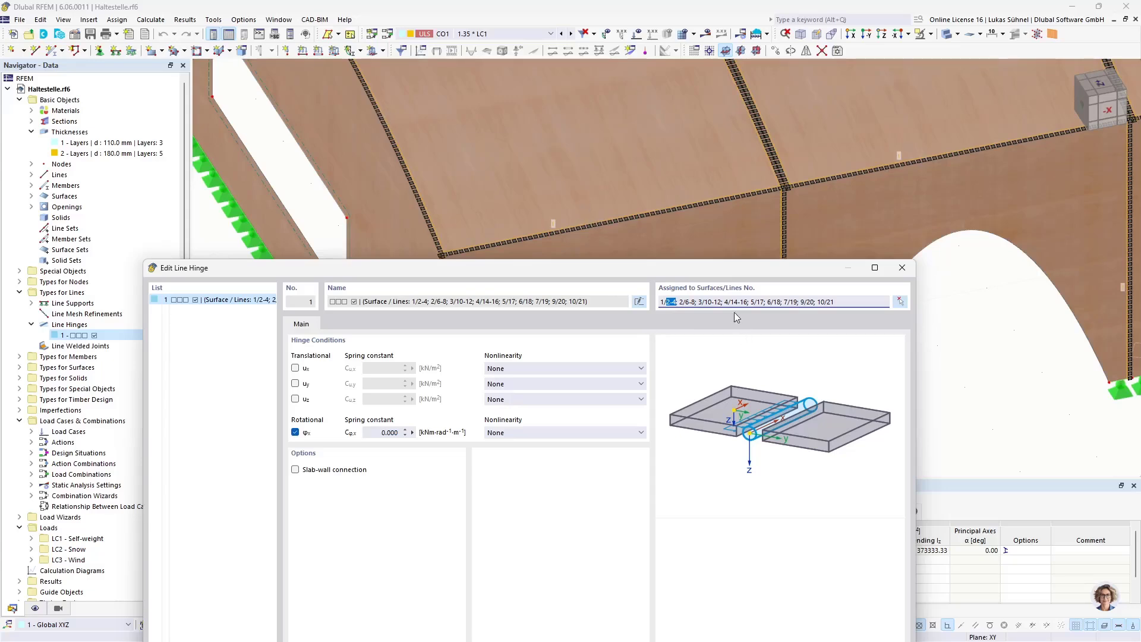
click(681, 302)
drag(740, 302, 701, 302)
drag(701, 274, 684, 117)
drag(831, 146, 552, 152)
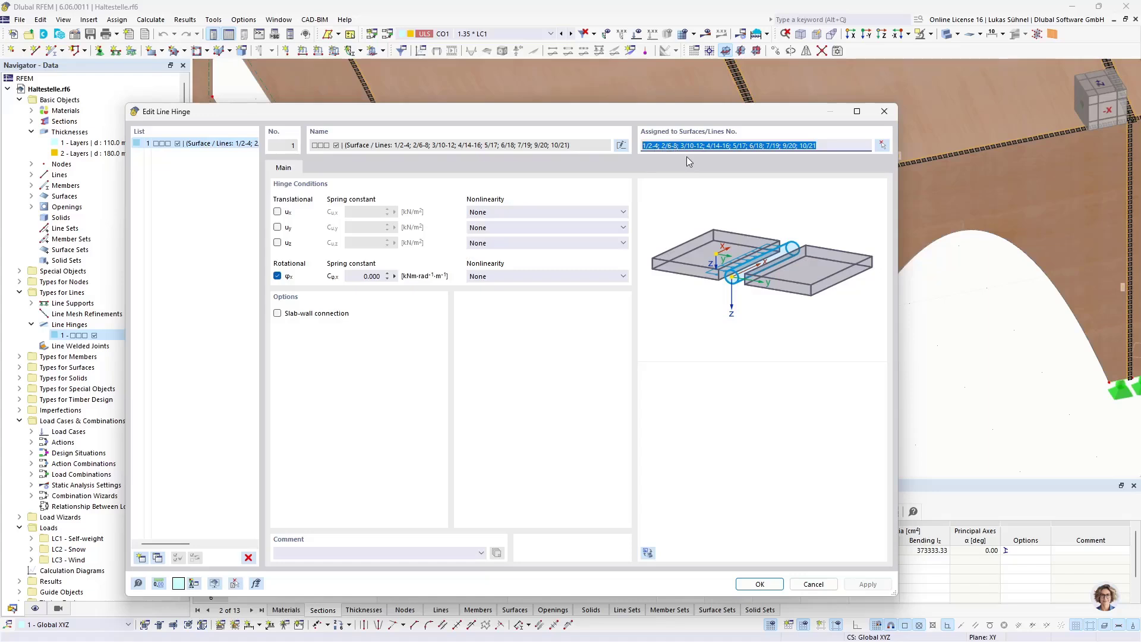
click(649, 145)
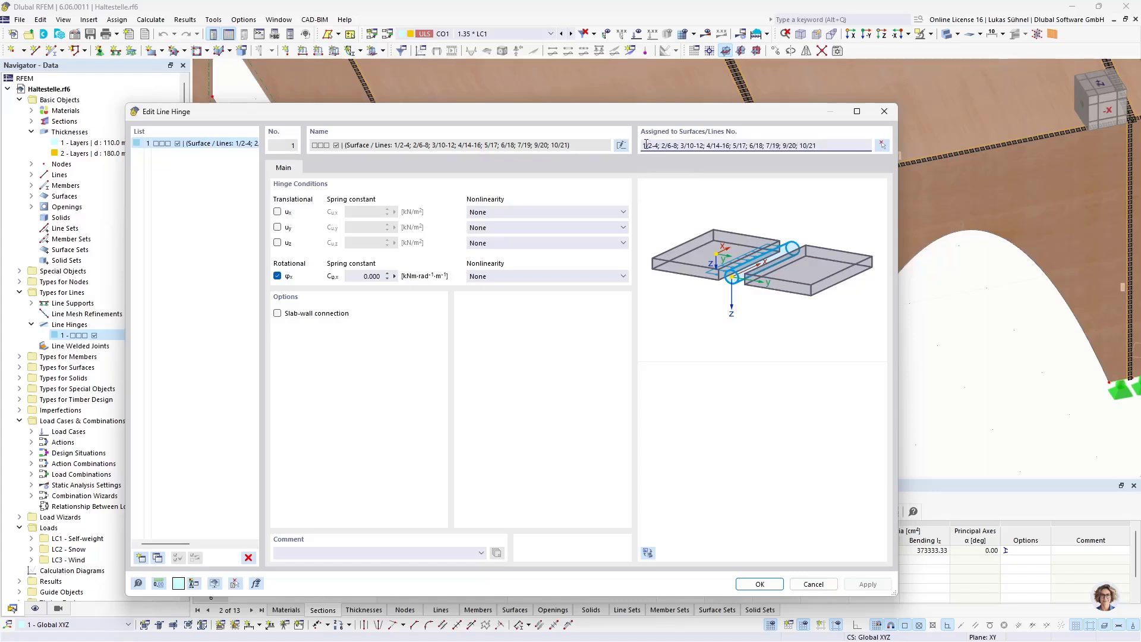
drag(646, 145, 655, 145)
click(885, 111)
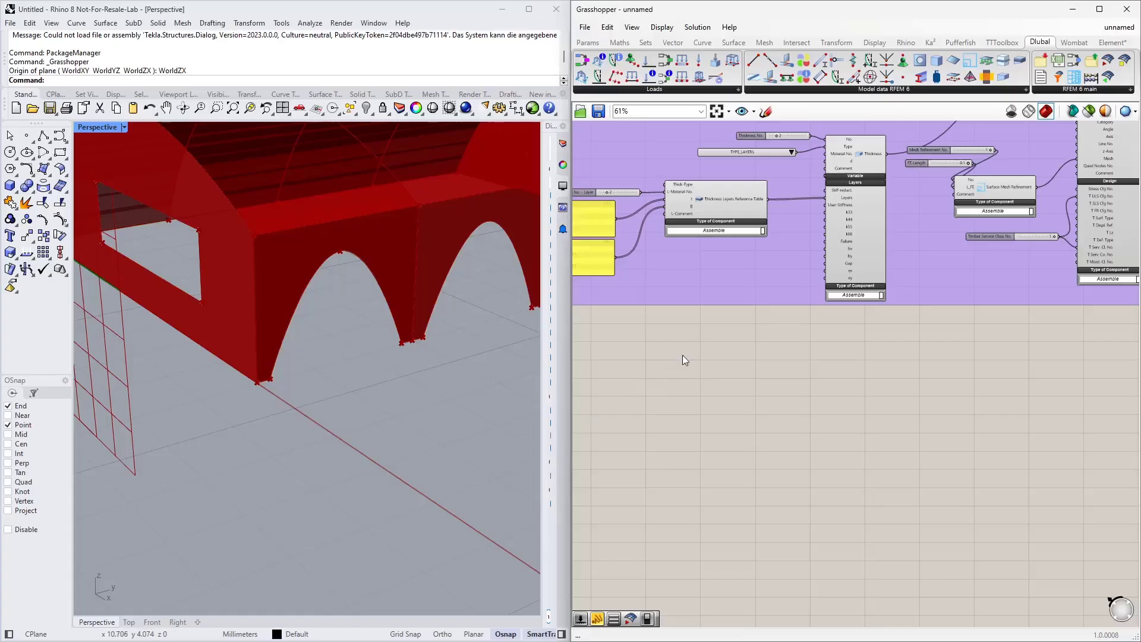
Step: Review the surface component group on the canvas and the shell model in the Rhino viewport
scroll(681, 375, down, 3)
right_drag(804, 390, 834, 534)
scroll(941, 251, up, 4)
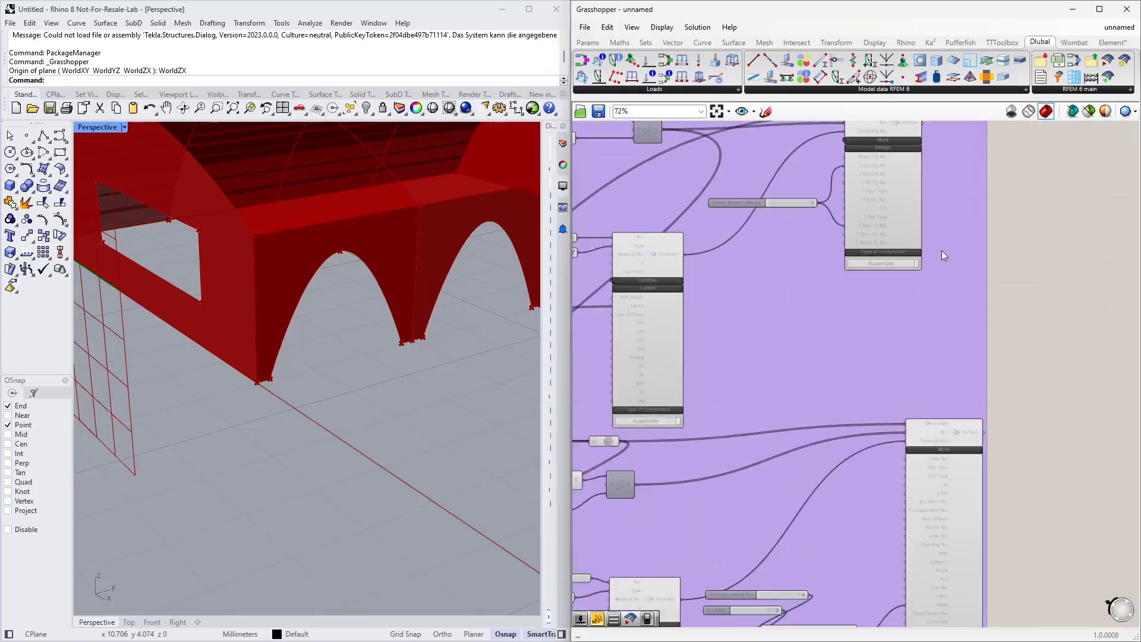
right_drag(935, 263, 930, 408)
scroll(886, 265, up, 3)
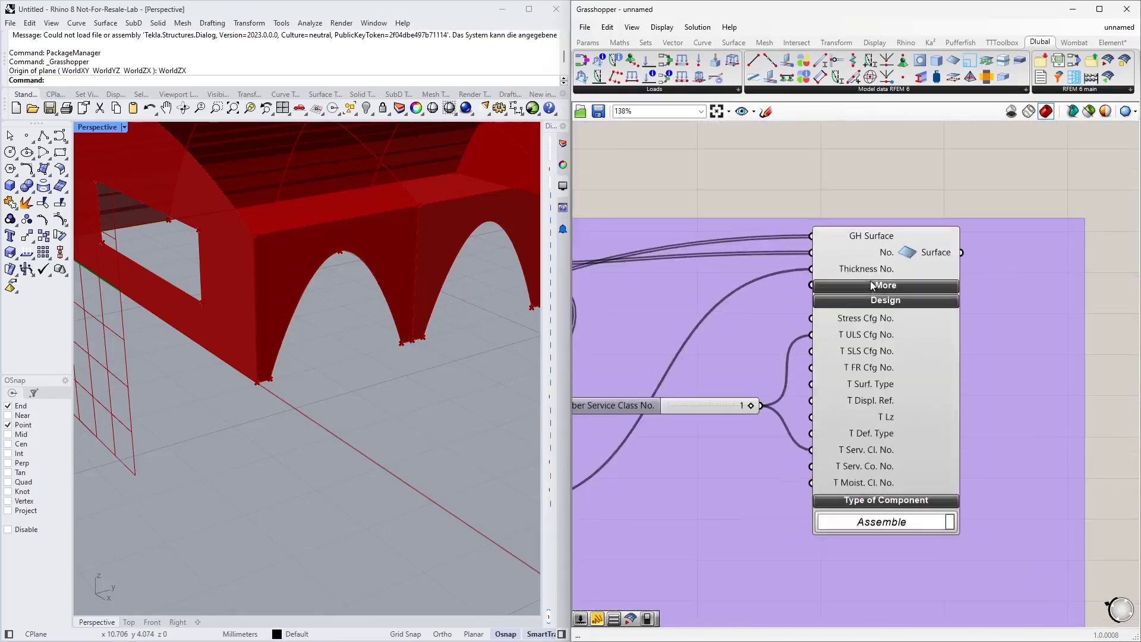
scroll(887, 256, down, 7)
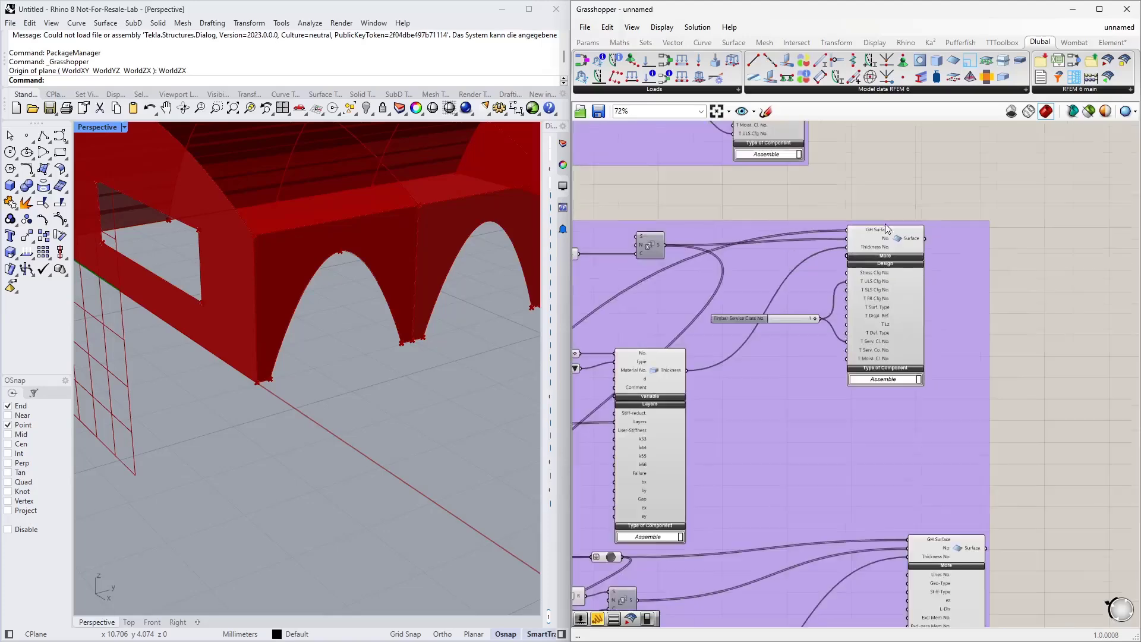
scroll(847, 389, up, 3)
scroll(933, 263, down, 2)
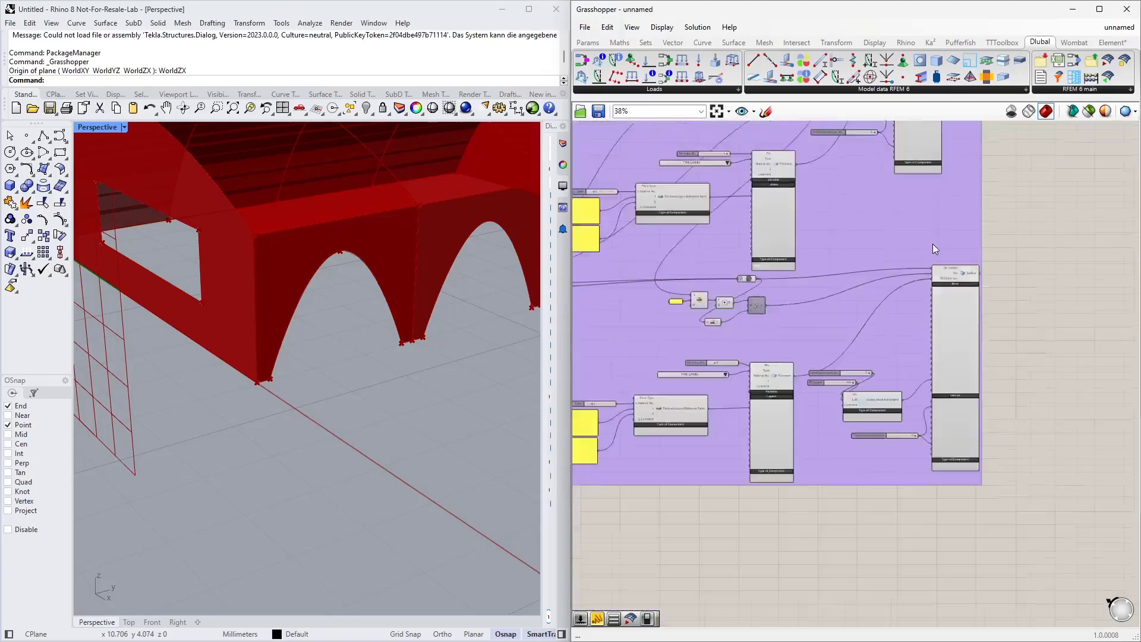
scroll(283, 380, down, 4)
right_drag(263, 348, 305, 347)
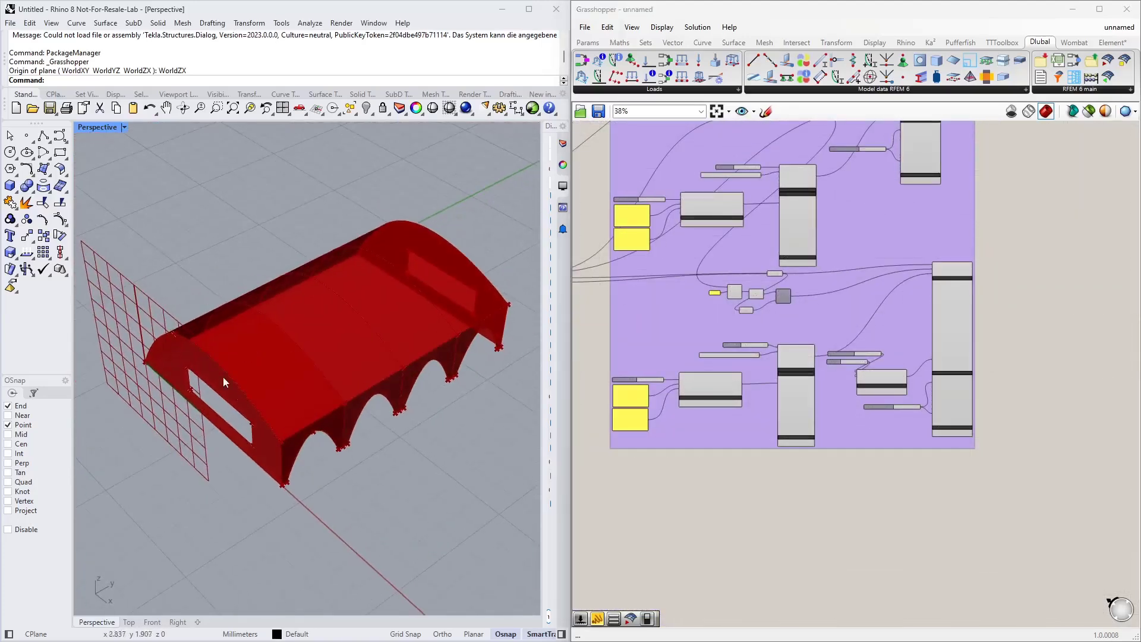
scroll(675, 523, up, 4)
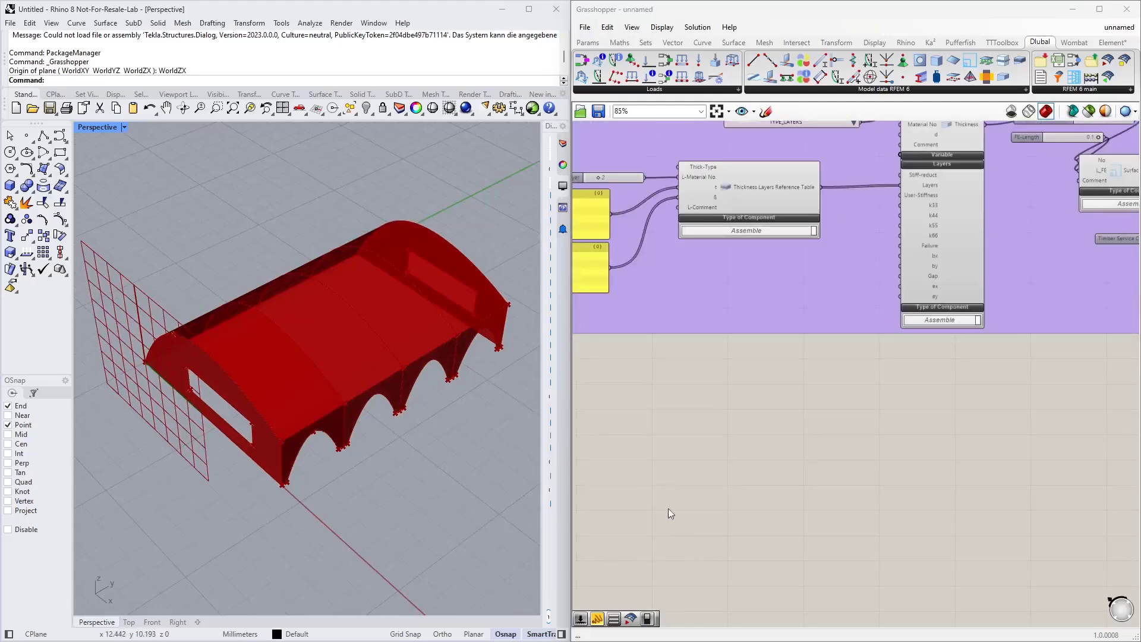
Step: Add an RFEM GH Line component to an empty area below the surface group
double_click(735, 363)
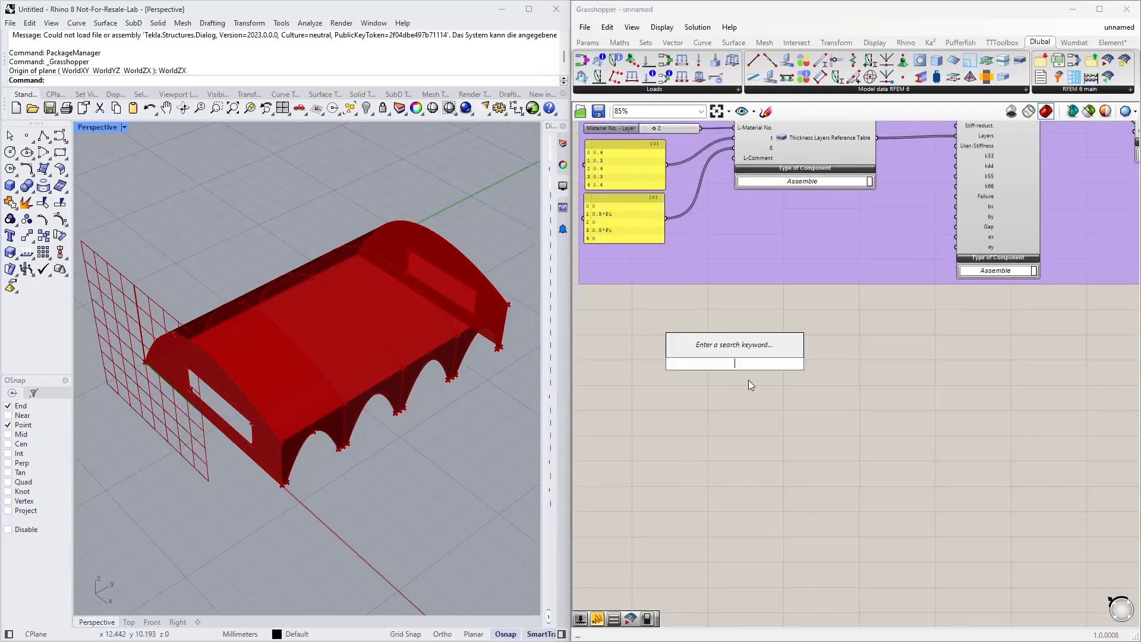
text(line)
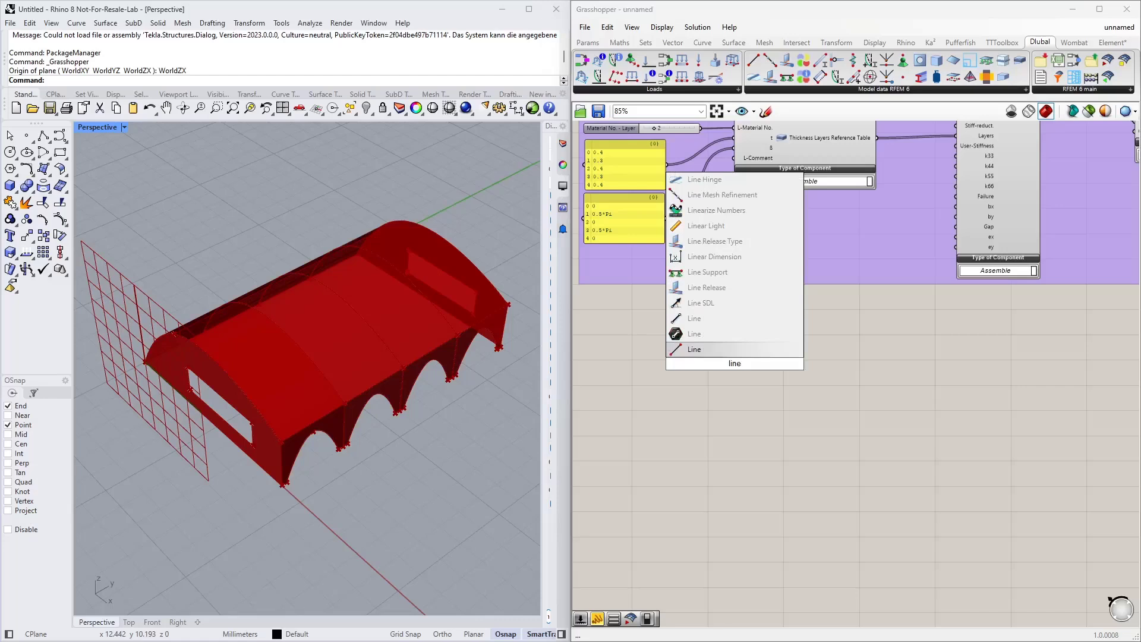
click(842, 380)
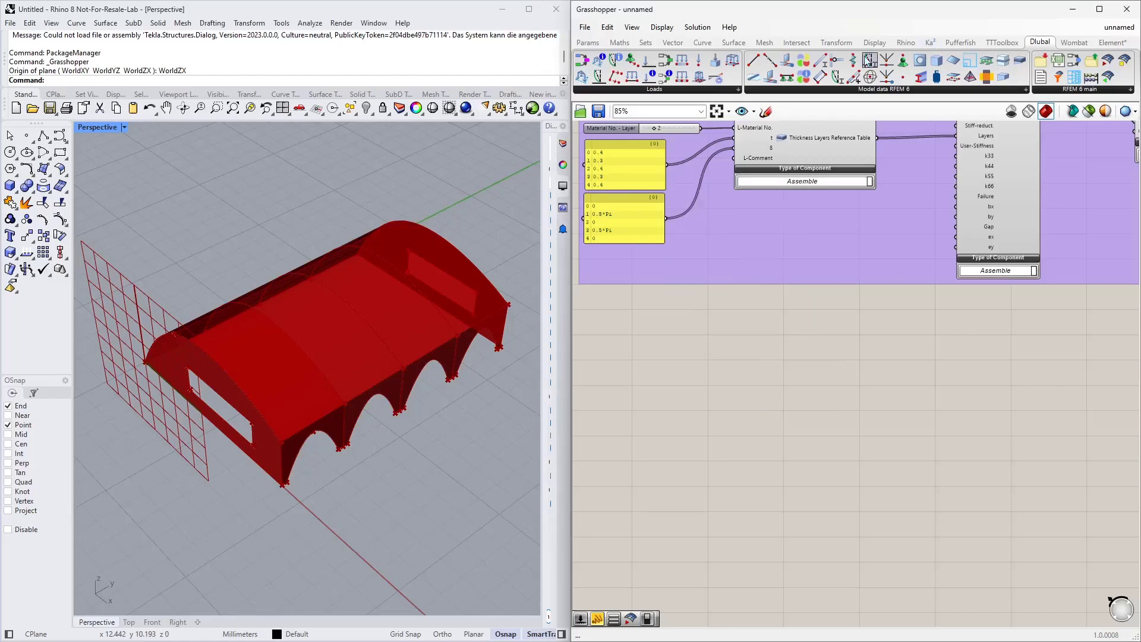
drag(753, 60, 855, 381)
scroll(669, 377, up, 3)
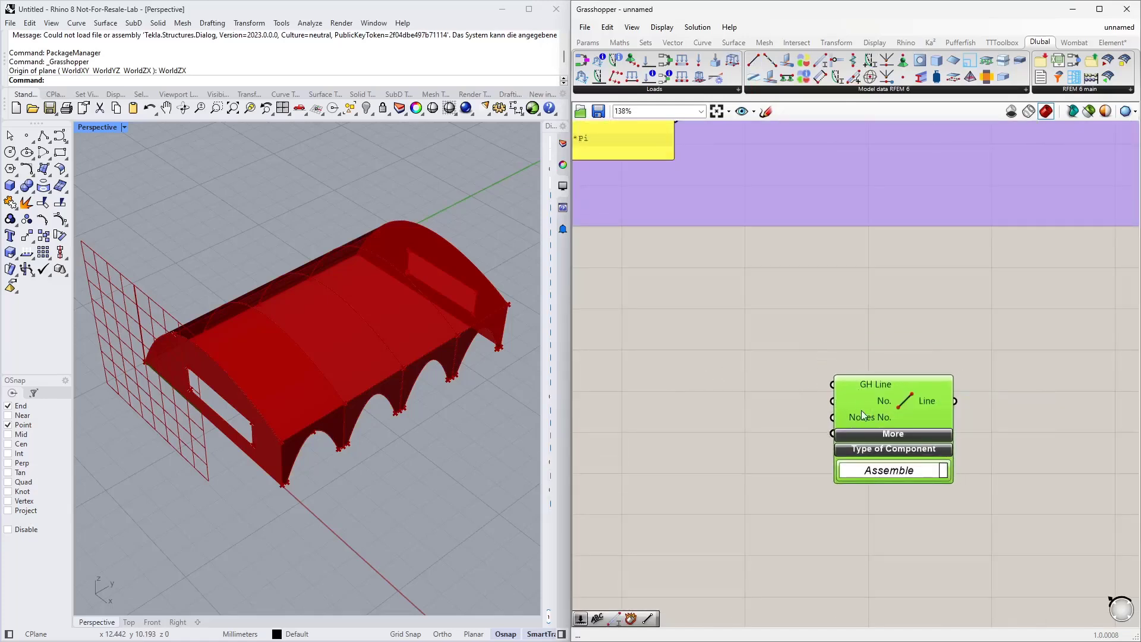
scroll(866, 404, down, 5)
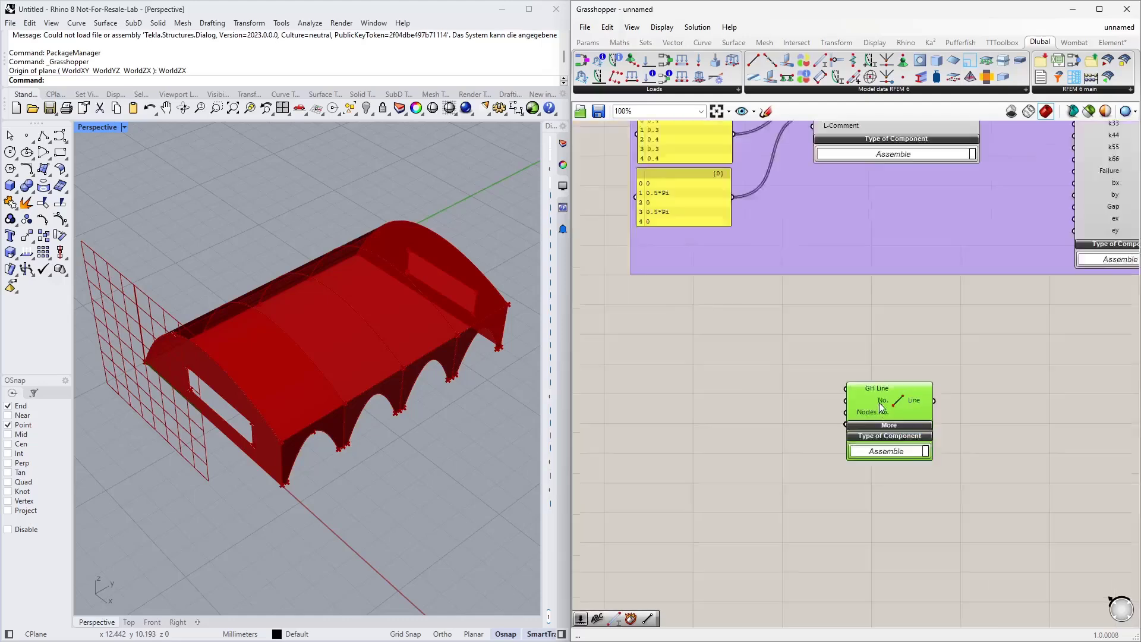
Step: Add a Deconstruct Brep component and connect the roof brep output of the geometry component to its input
right_drag(735, 378, 841, 432)
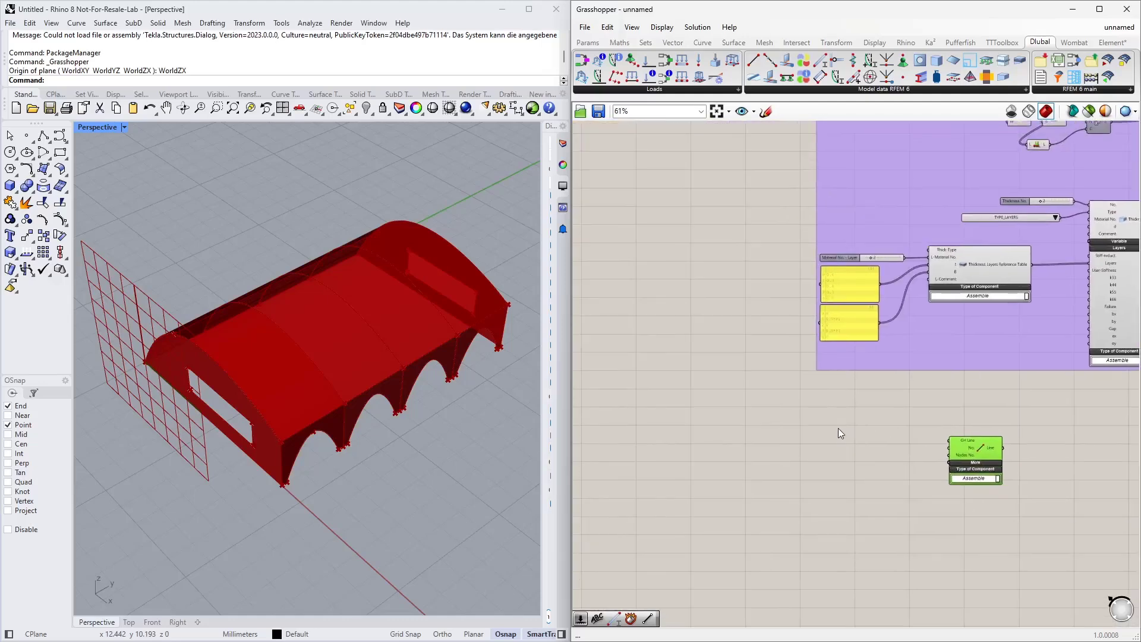
scroll(829, 427, down, 1)
drag(703, 157, 726, 448)
scroll(852, 461, up, 4)
click(838, 417)
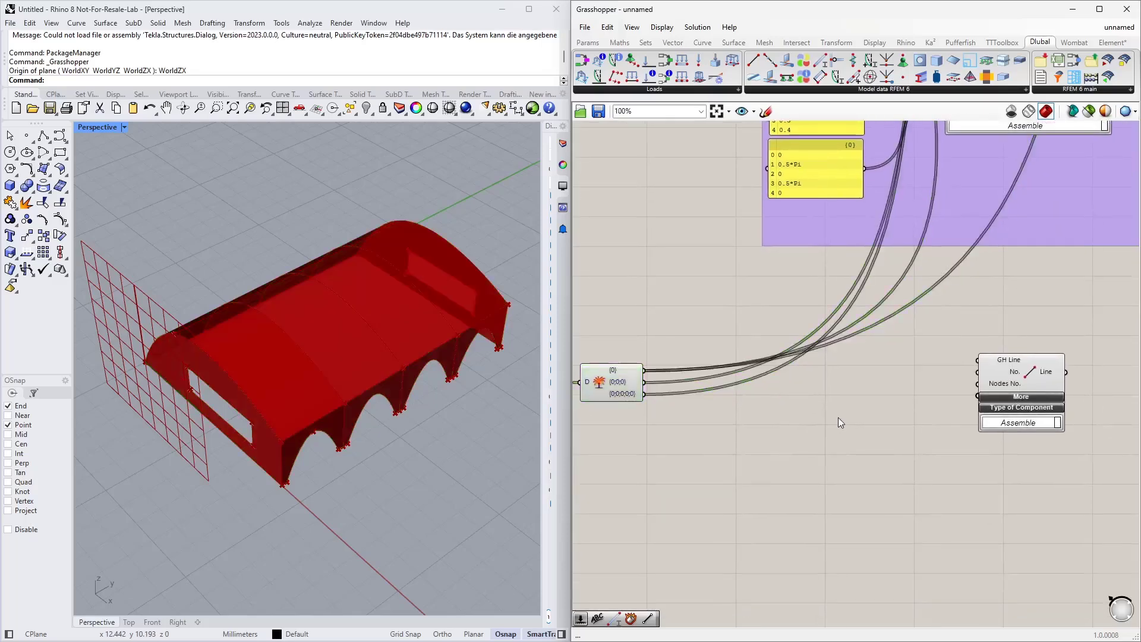
mouse_move(391, 319)
right_down()
mouse_move(331, 369)
mouse_move(352, 357)
mouse_move(293, 333)
mouse_move(369, 324)
right_up()
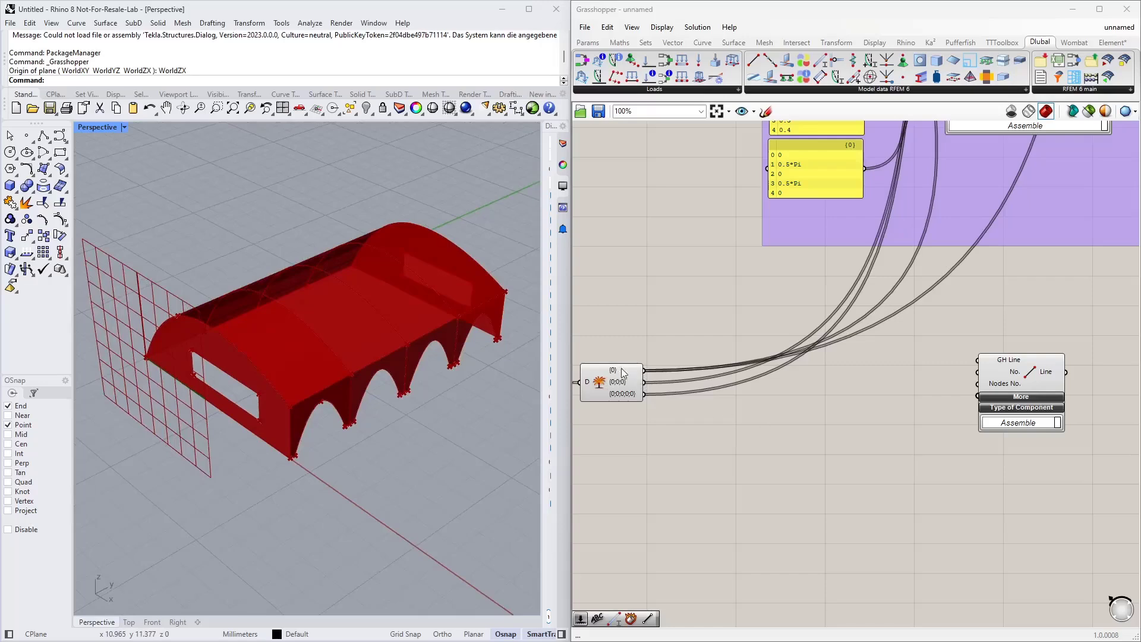
double_click(697, 446)
text(de)
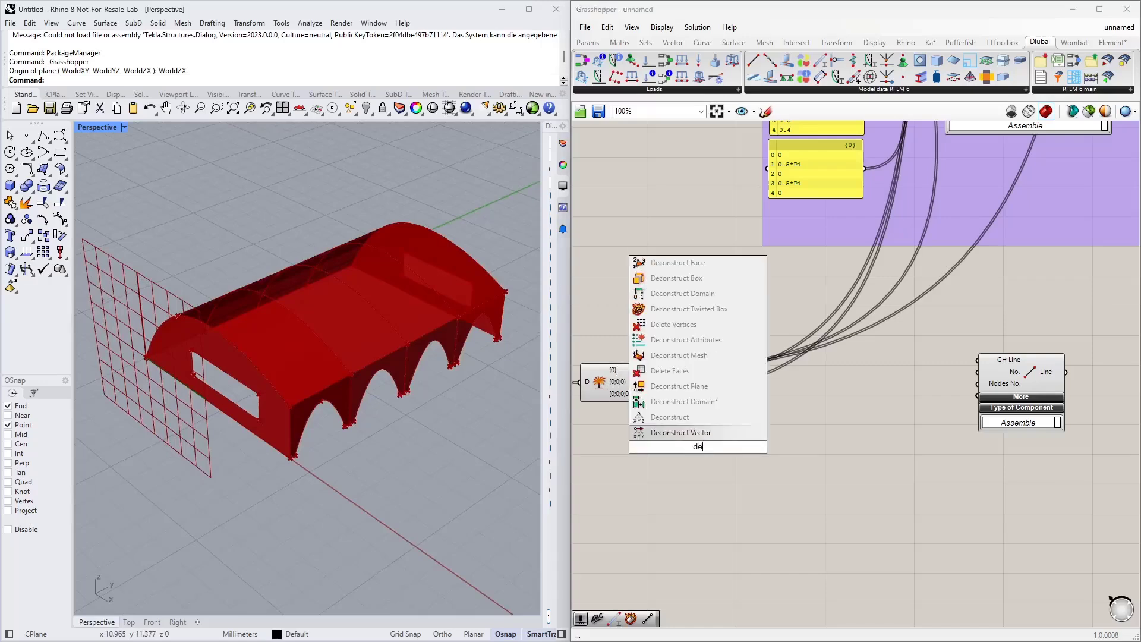
text(c brep)
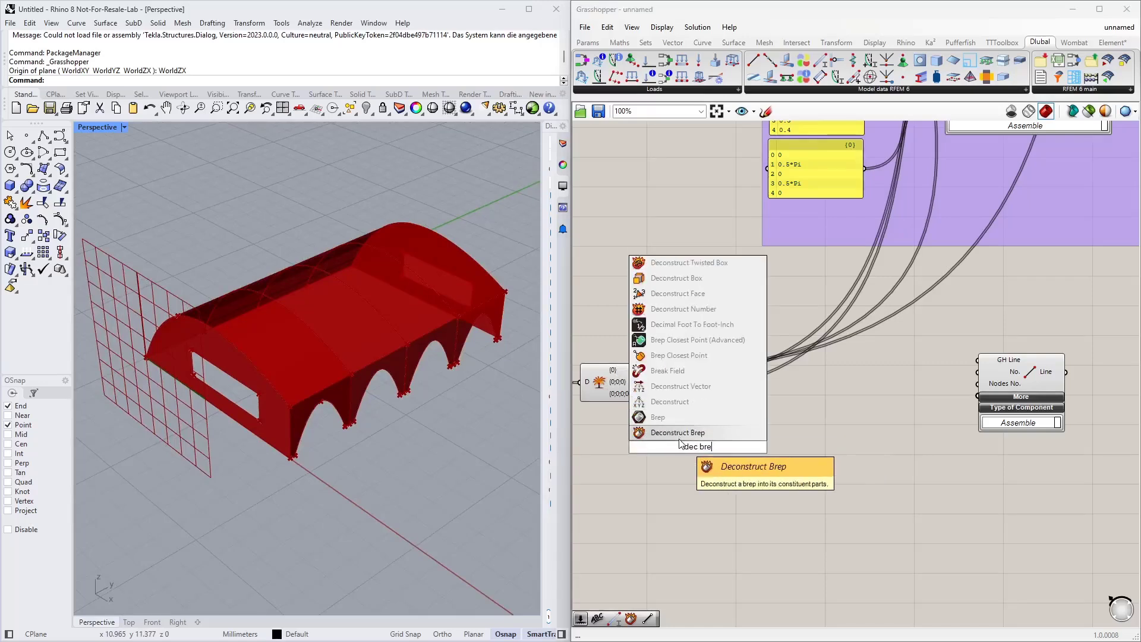
click(680, 437)
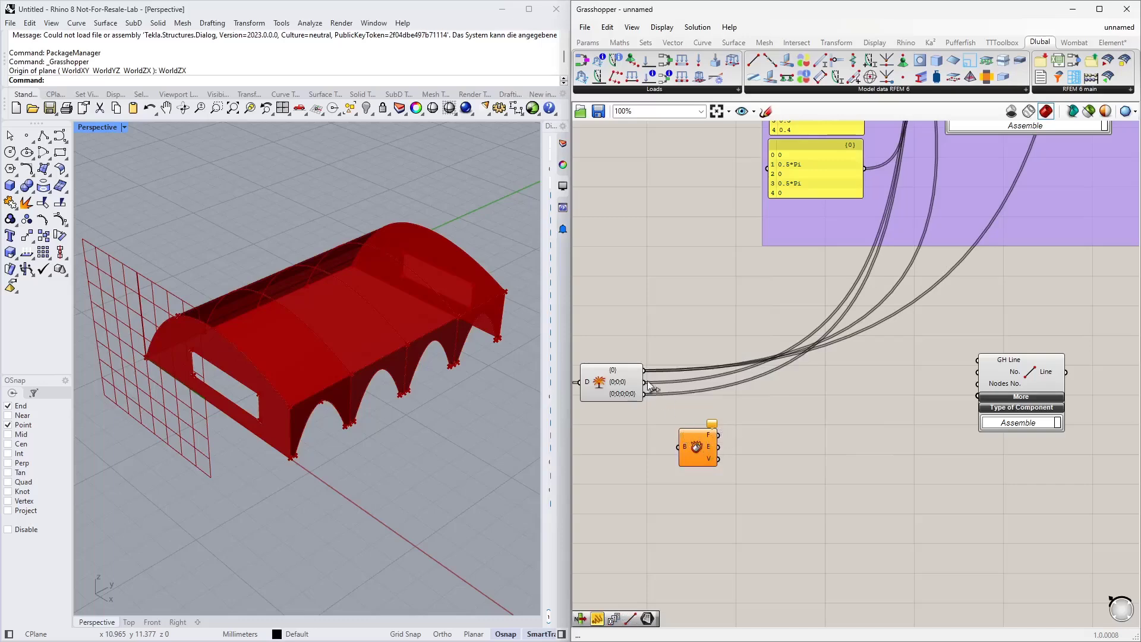
drag(646, 372, 686, 446)
drag(690, 439, 732, 421)
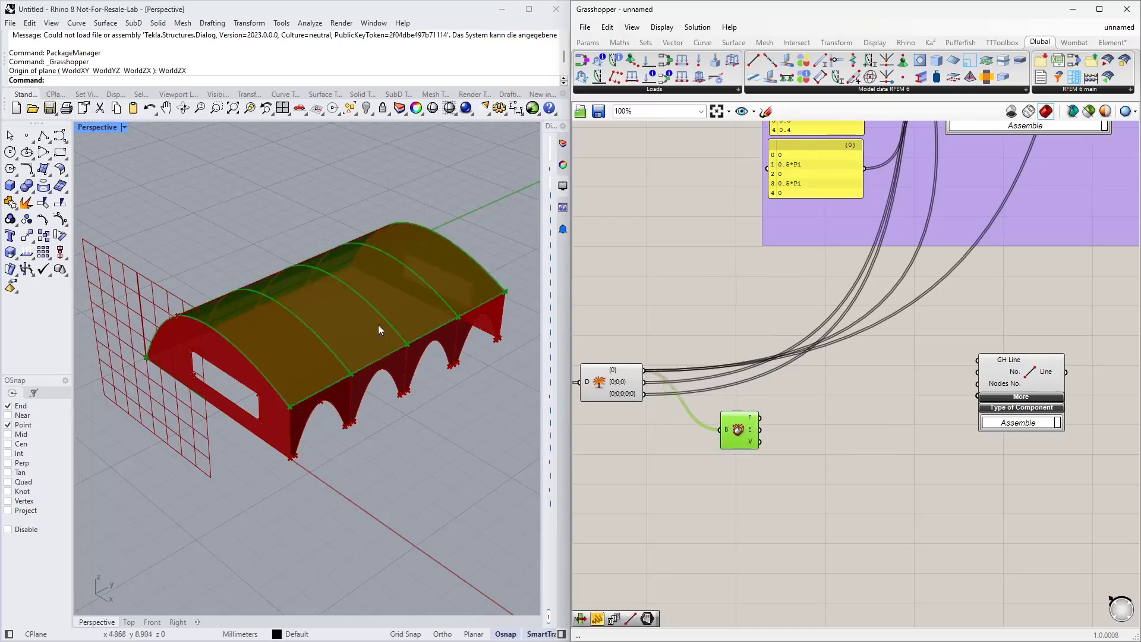
Step: Connect the Deconstruct Brep edges output to the GH Line input of the line component
scroll(747, 430, up, 3)
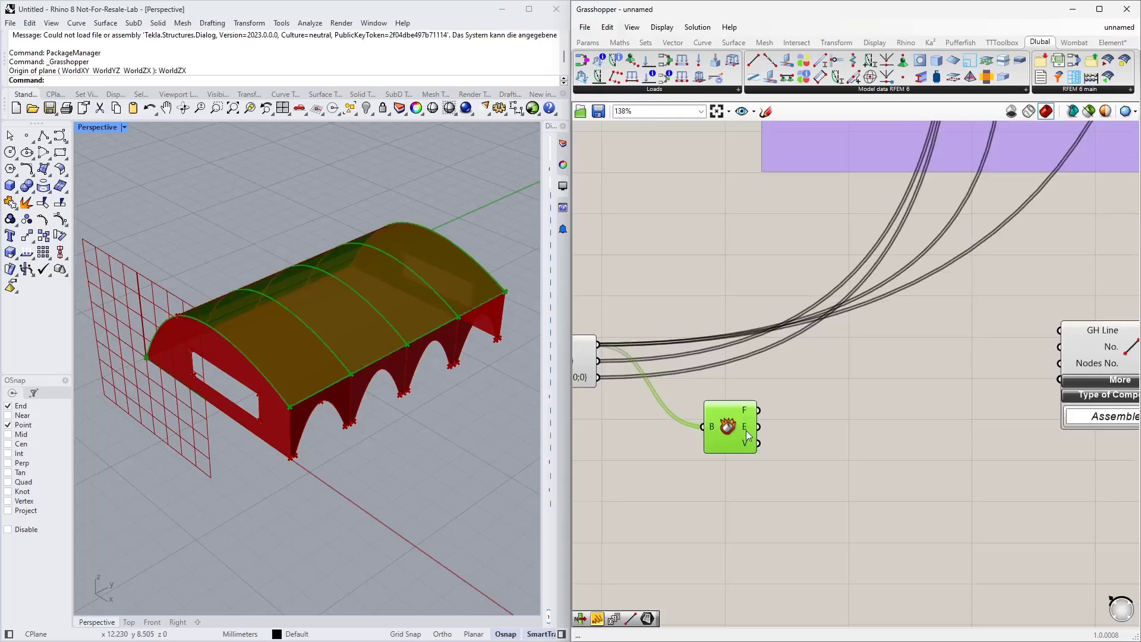
mouse_move(747, 430)
scroll(758, 394, up, 1)
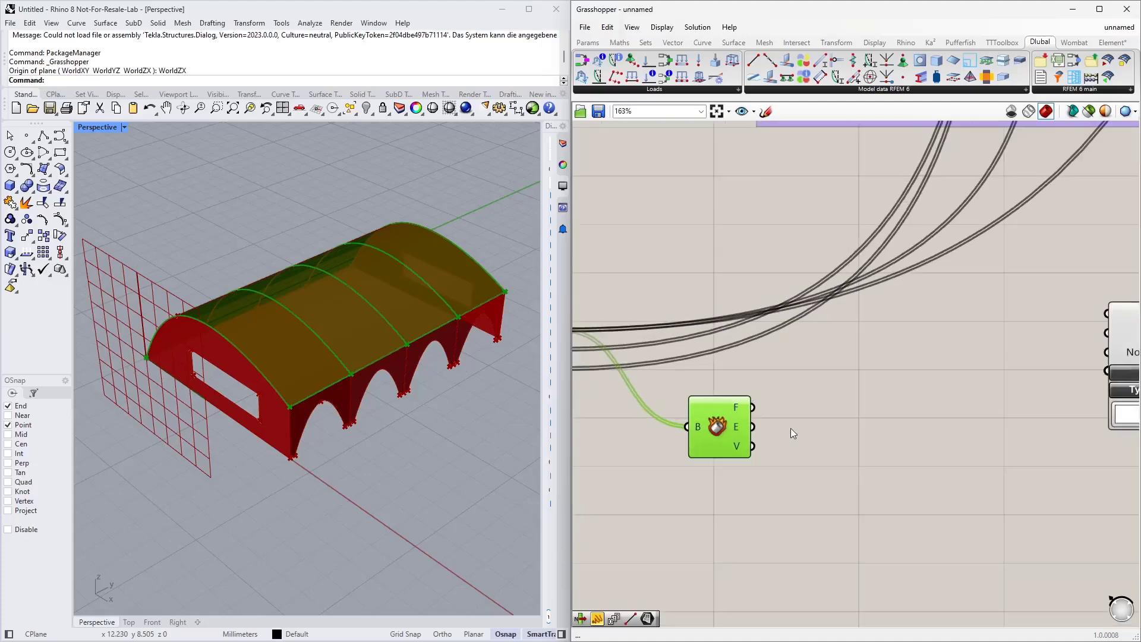
right_drag(790, 428, 754, 408)
scroll(754, 408, down, 1)
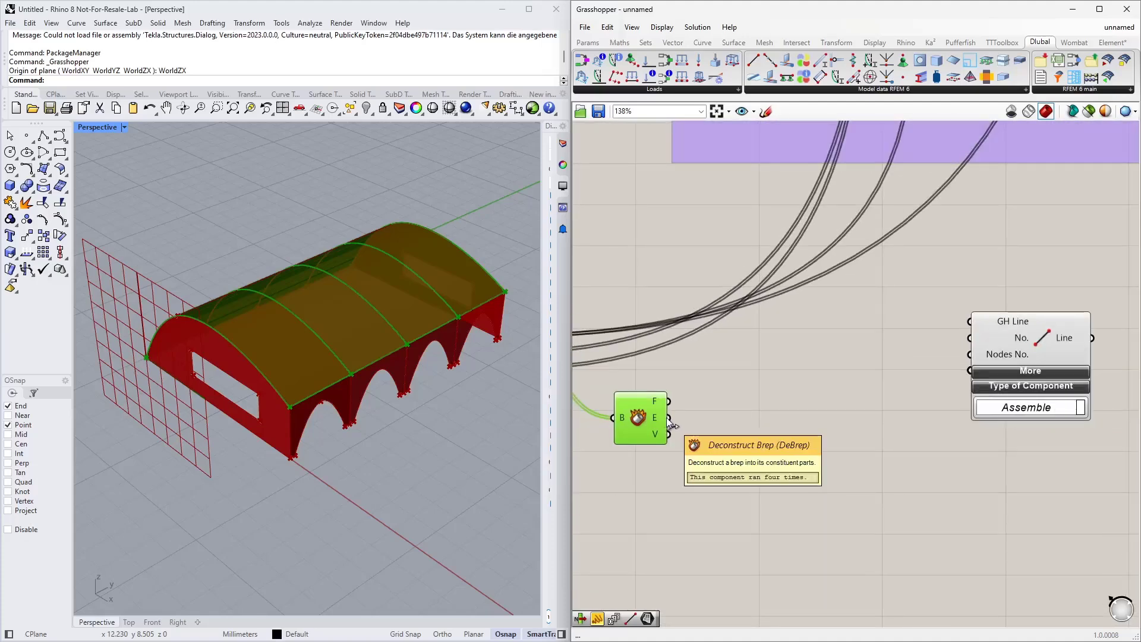
drag(670, 418, 659, 380)
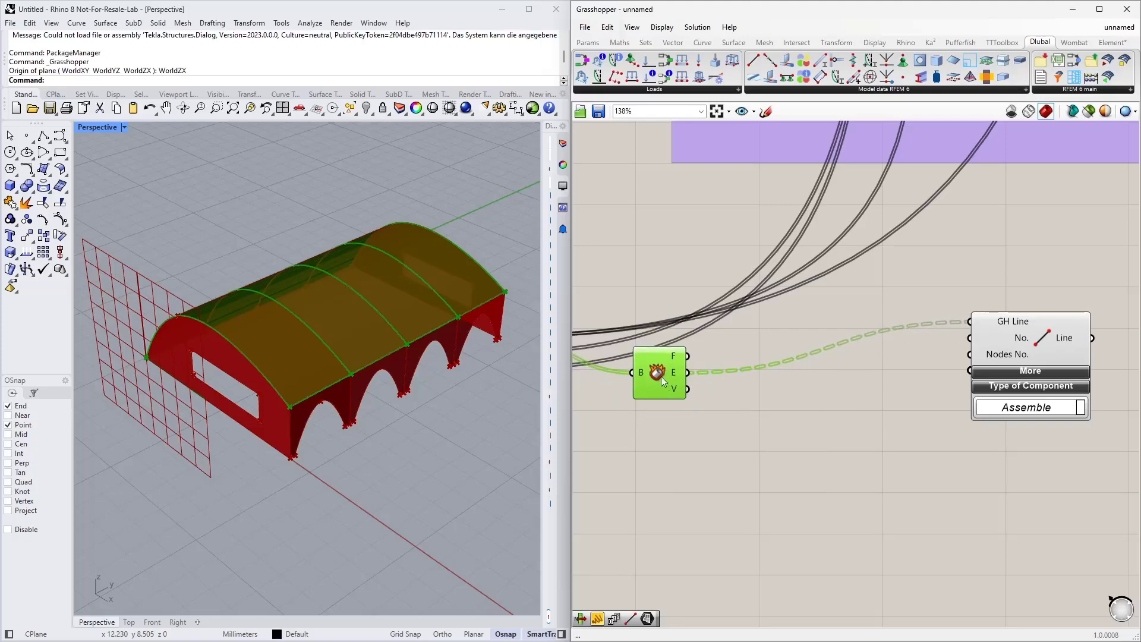
right_drag(710, 443, 823, 352)
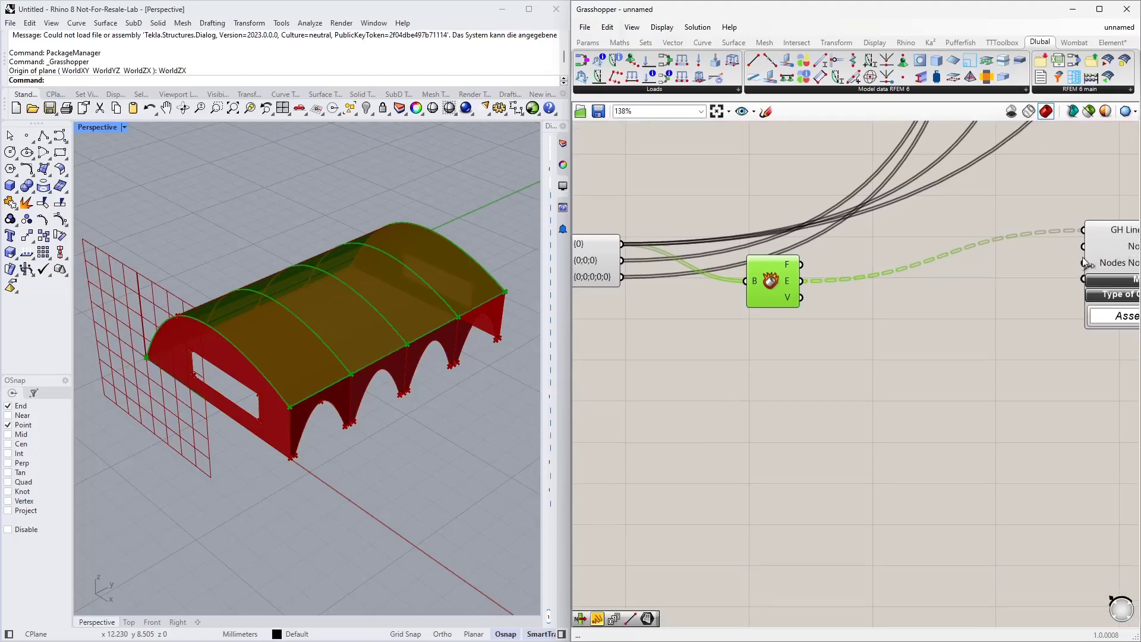
right_drag(816, 352, 787, 348)
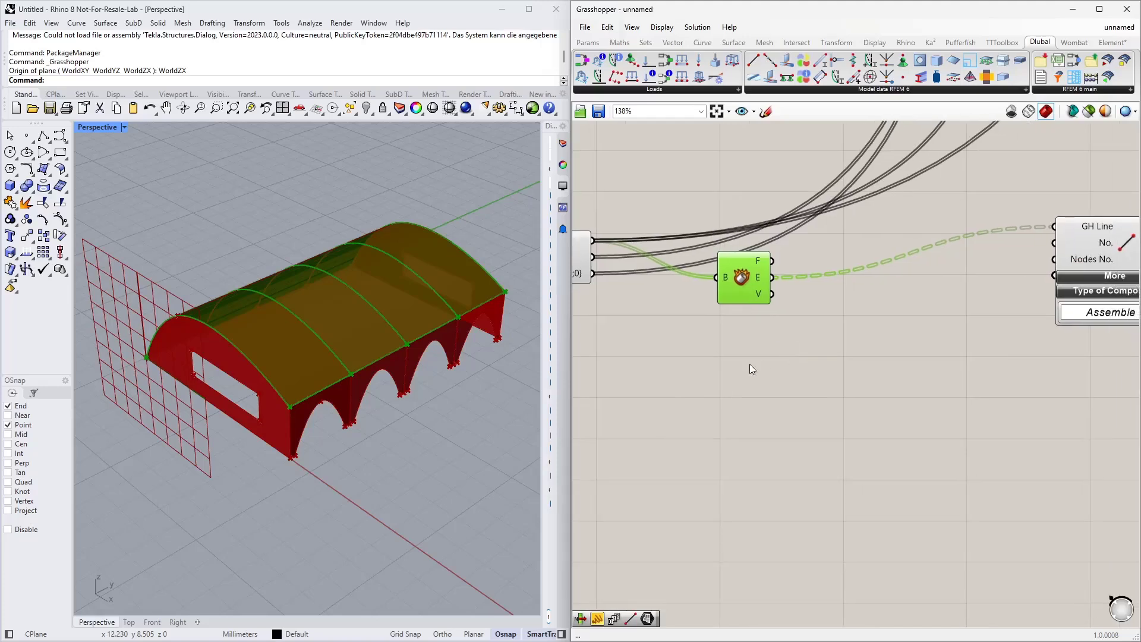
Step: Add a Series component below the Deconstruct Brep component
double_click(740, 394)
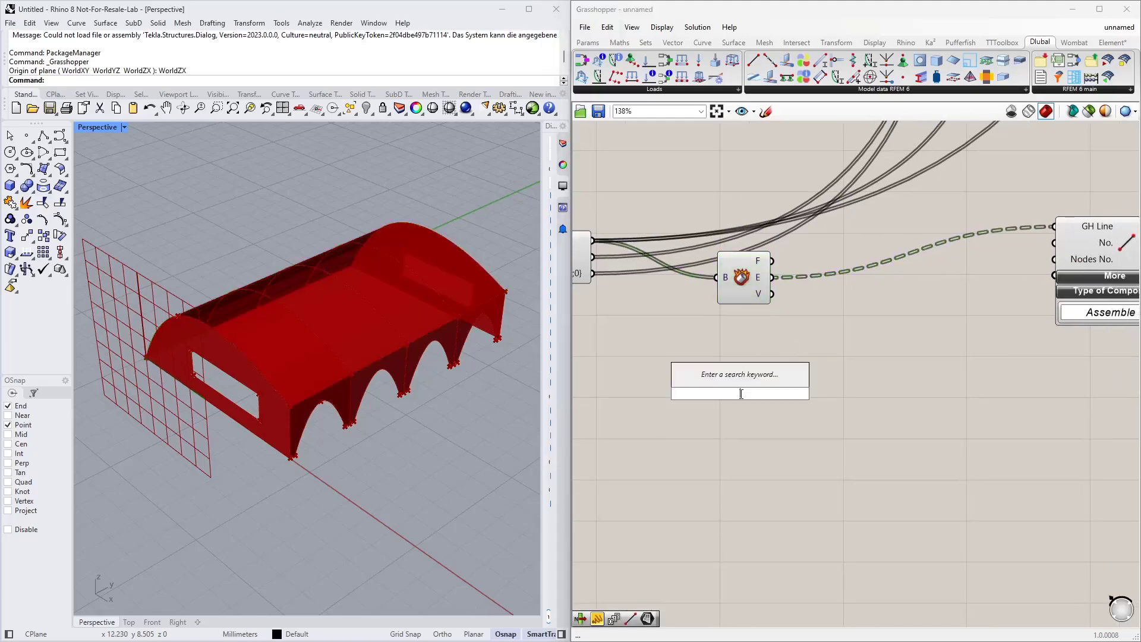
text(ser)
click(723, 379)
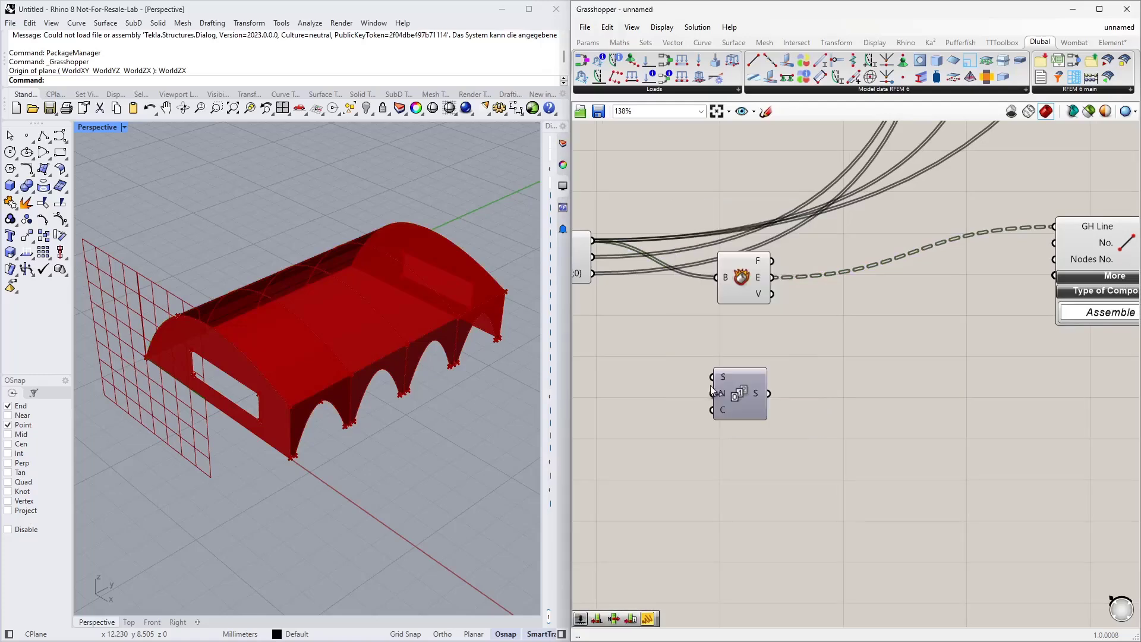
drag(728, 394, 755, 393)
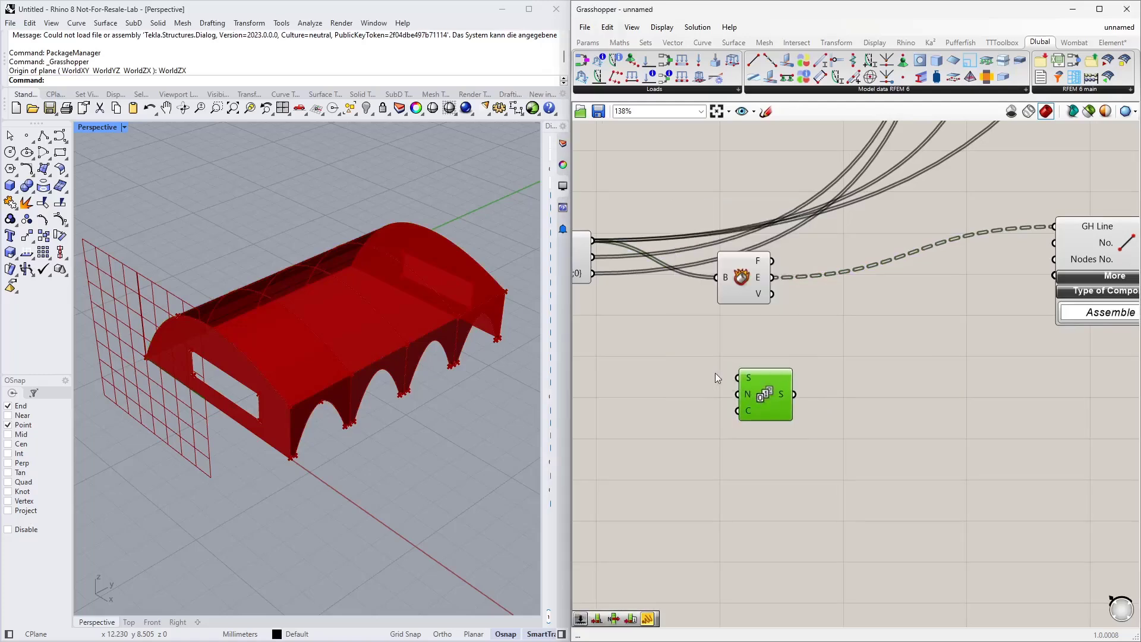
right_drag(656, 383, 690, 385)
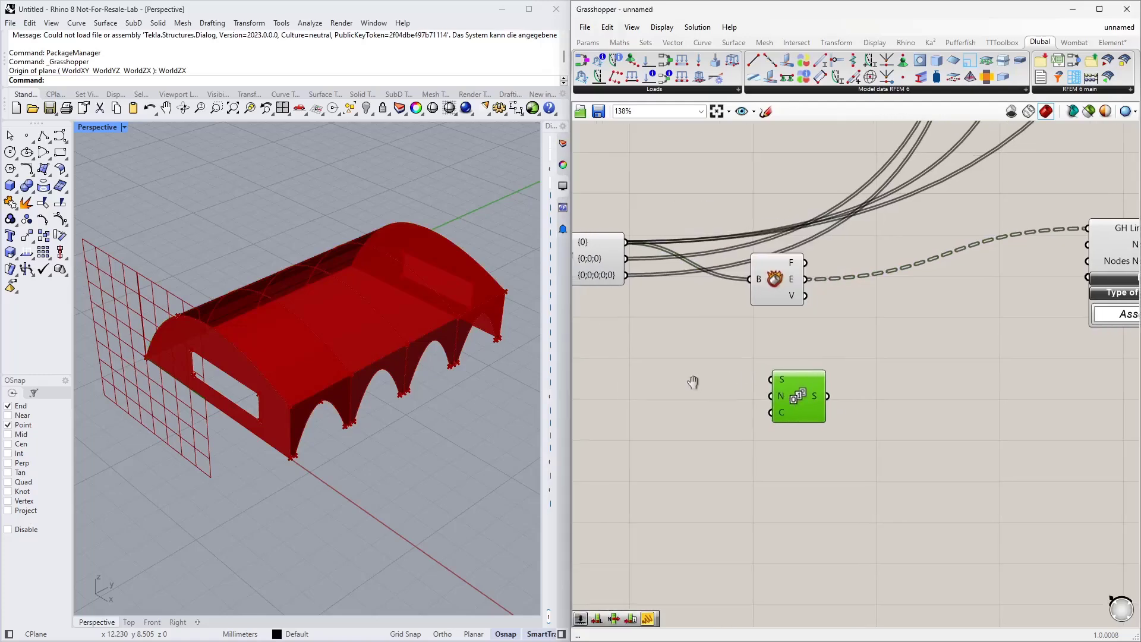
Step: Set the Series start value to 0
right_click(784, 381)
mouse_move(909, 496)
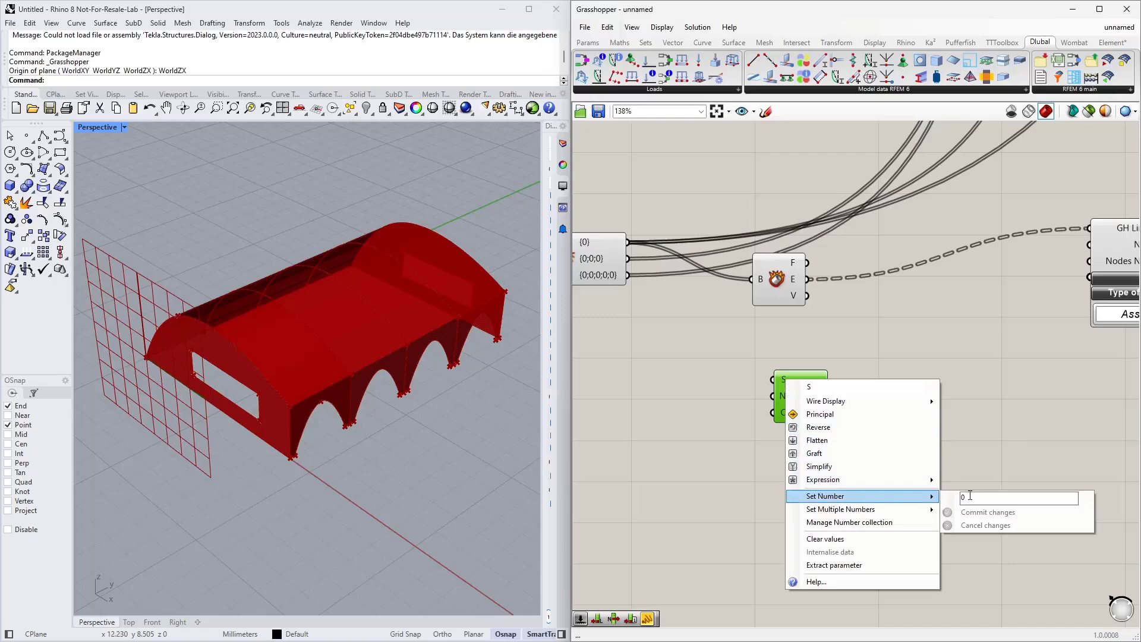
click(969, 513)
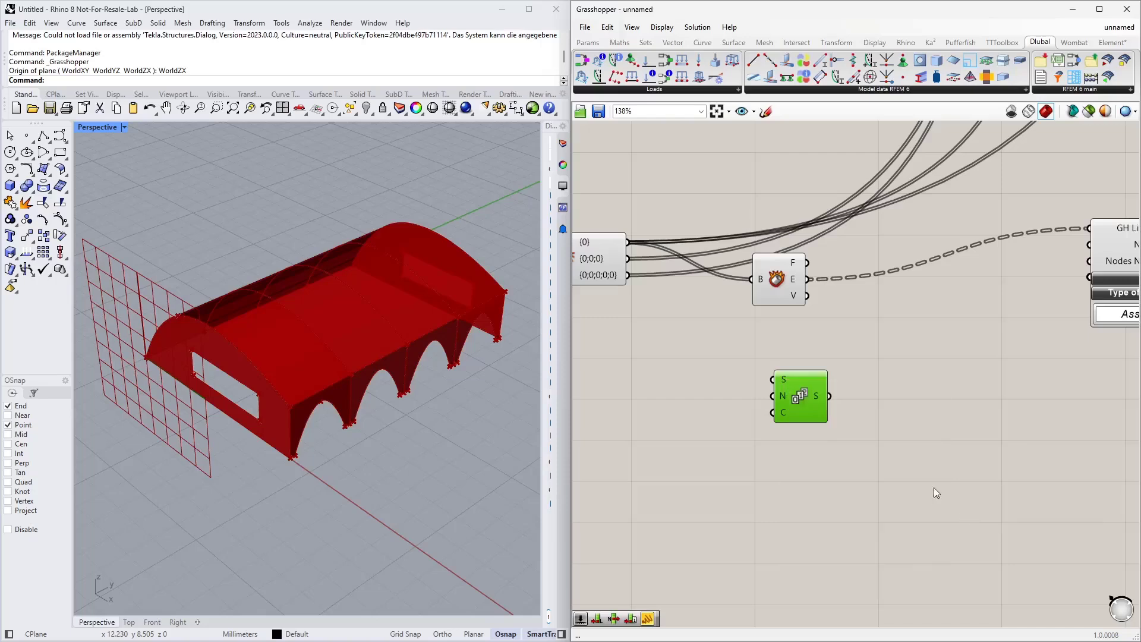
Step: Reposition the Series component and inspect the Deconstruct Brep edges output in a temporary panel
drag(813, 408, 812, 383)
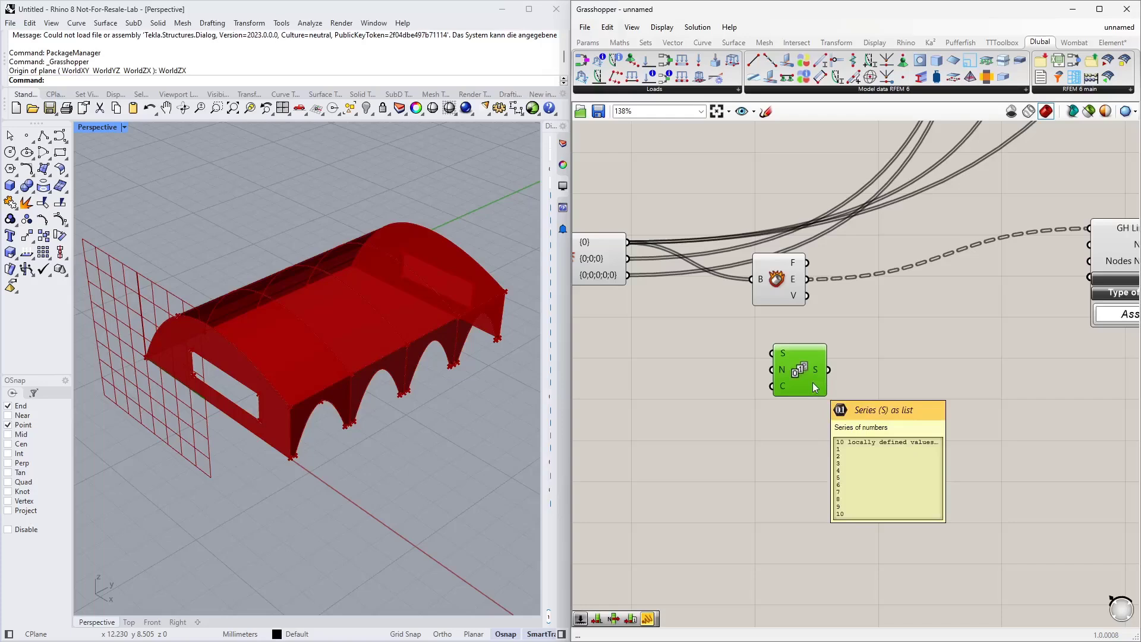
click(711, 381)
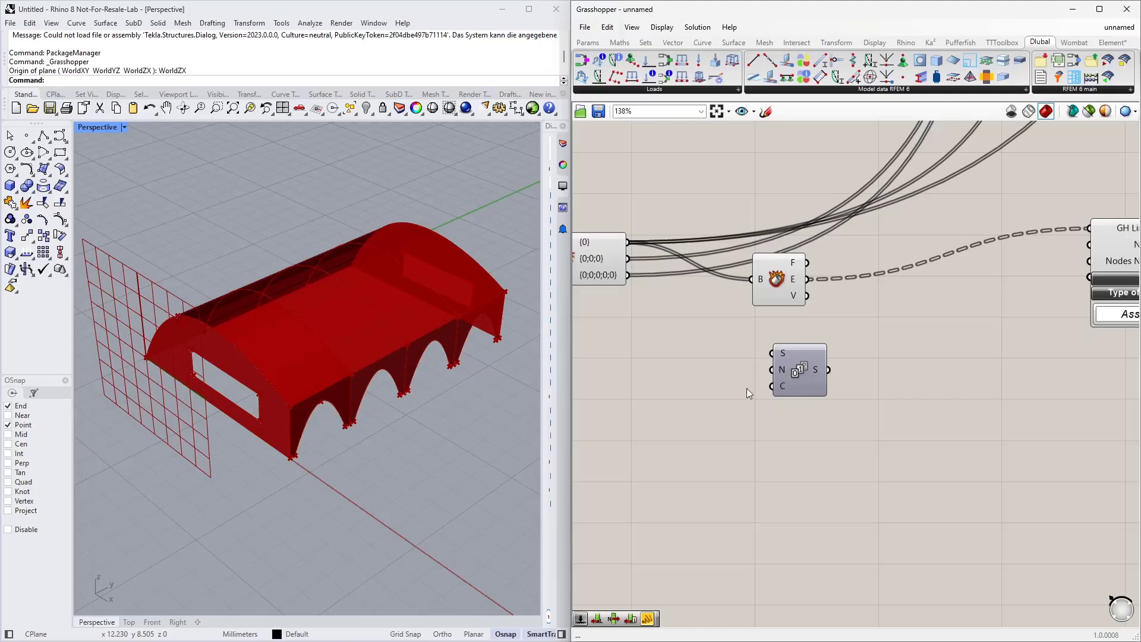
mouse_move(598, 245)
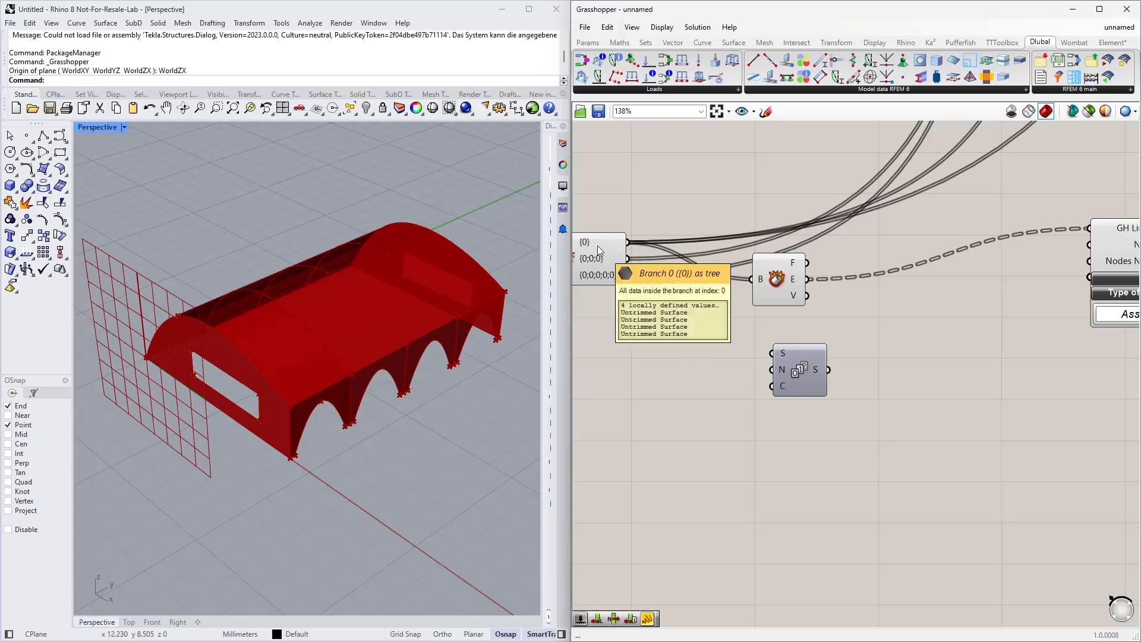
mouse_move(797, 281)
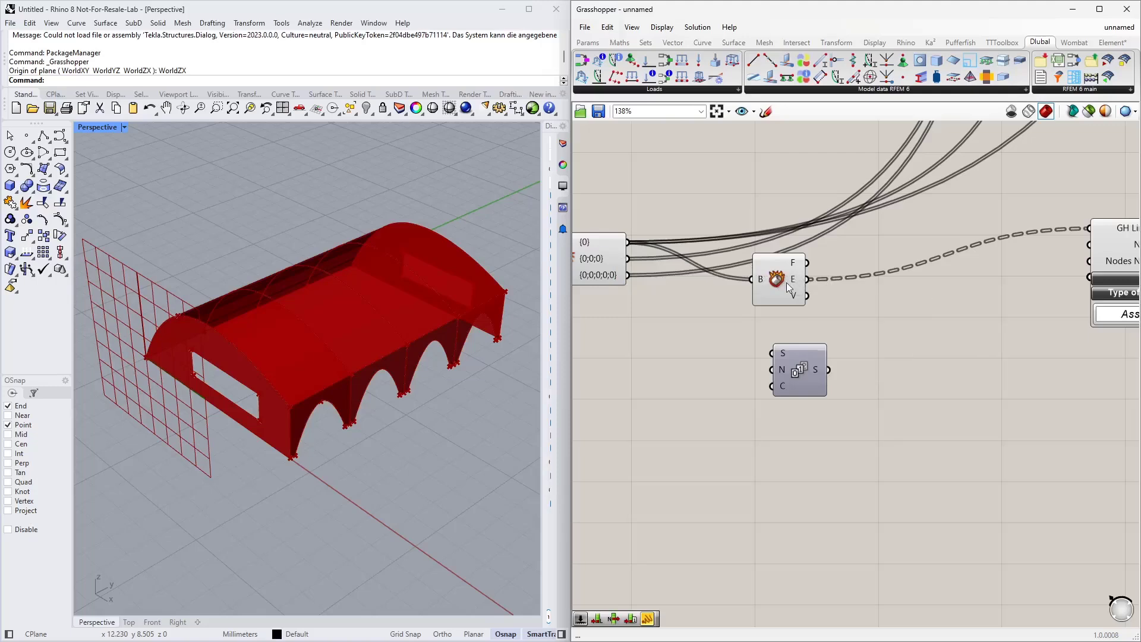
click(588, 42)
drag(737, 76, 932, 312)
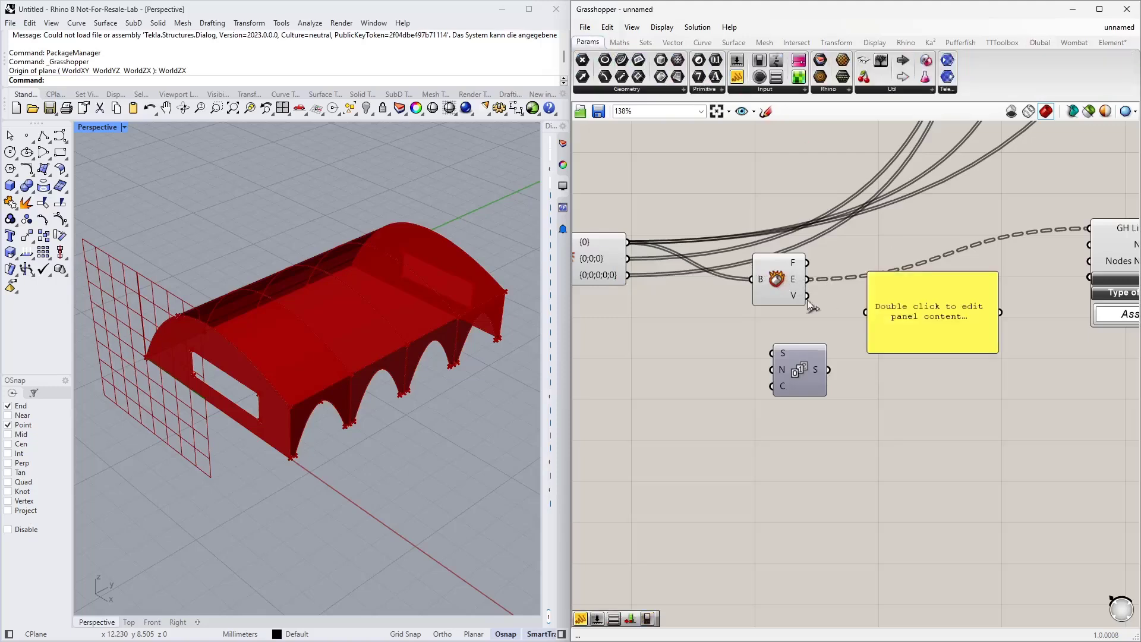
drag(814, 282, 950, 579)
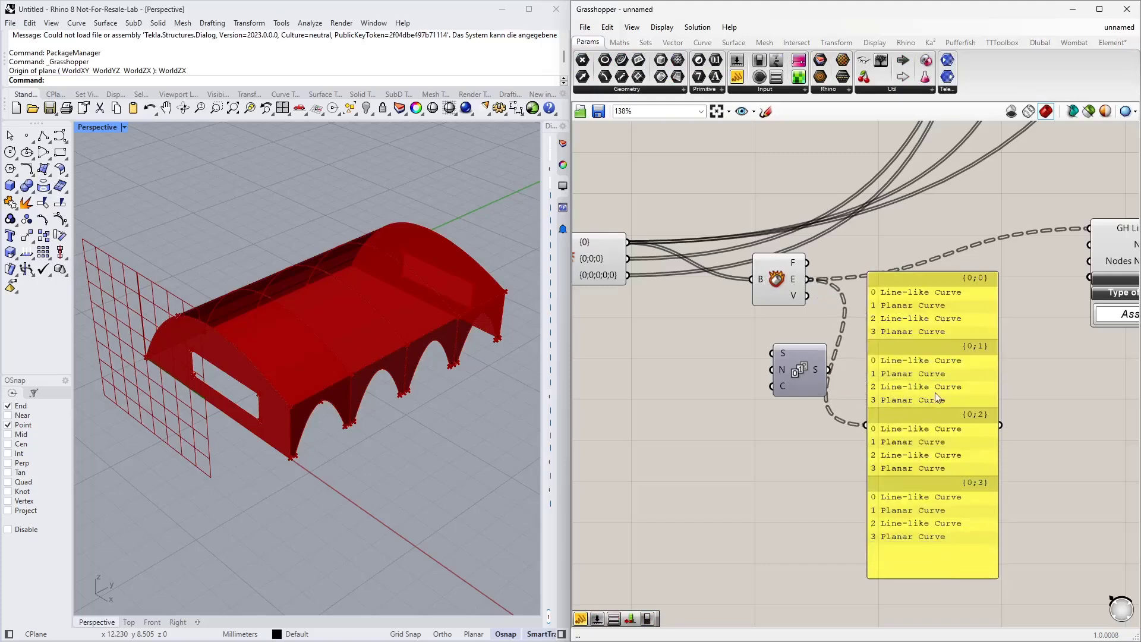
drag(936, 397, 935, 397)
Step: Add a List Length component fed by the Deconstruct Brep edges, and flatten its list input
double_click(631, 371)
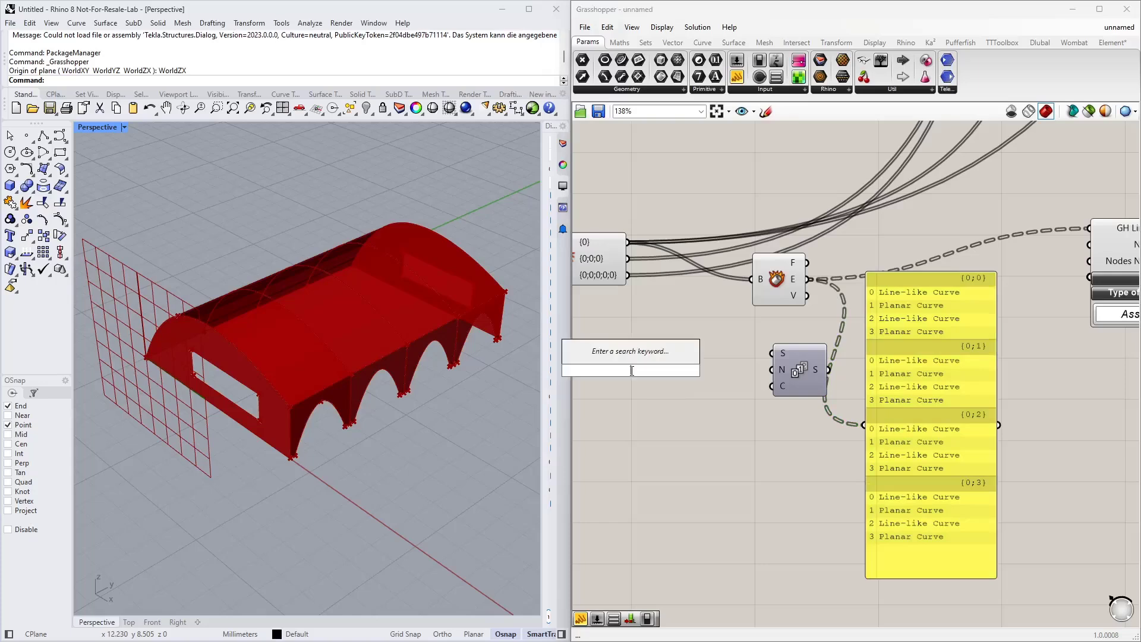
text(list)
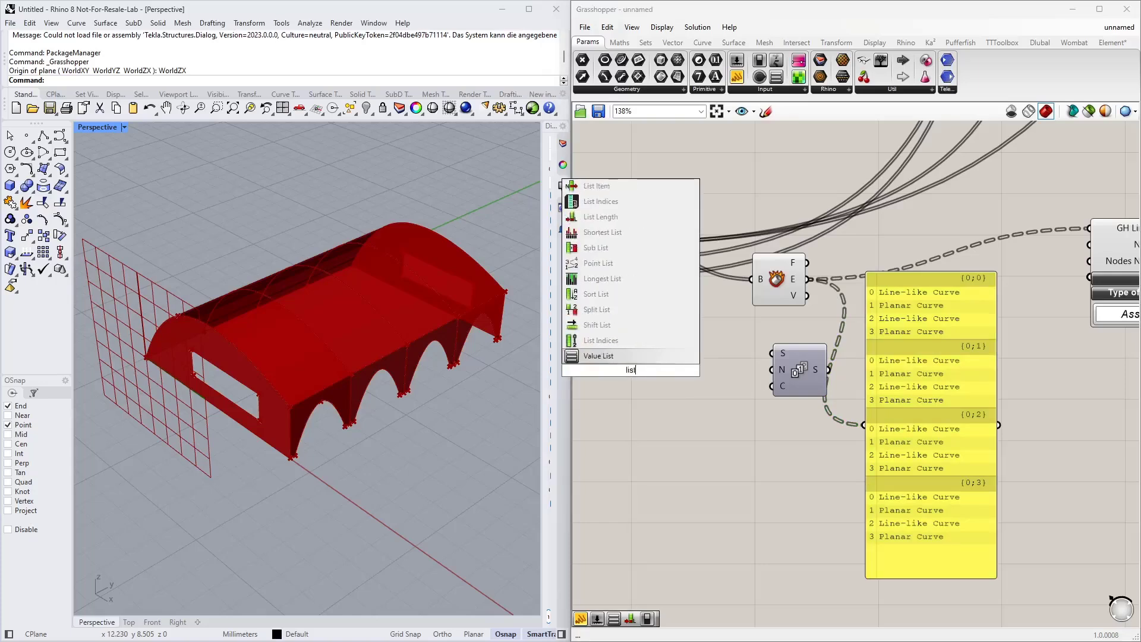
text( le)
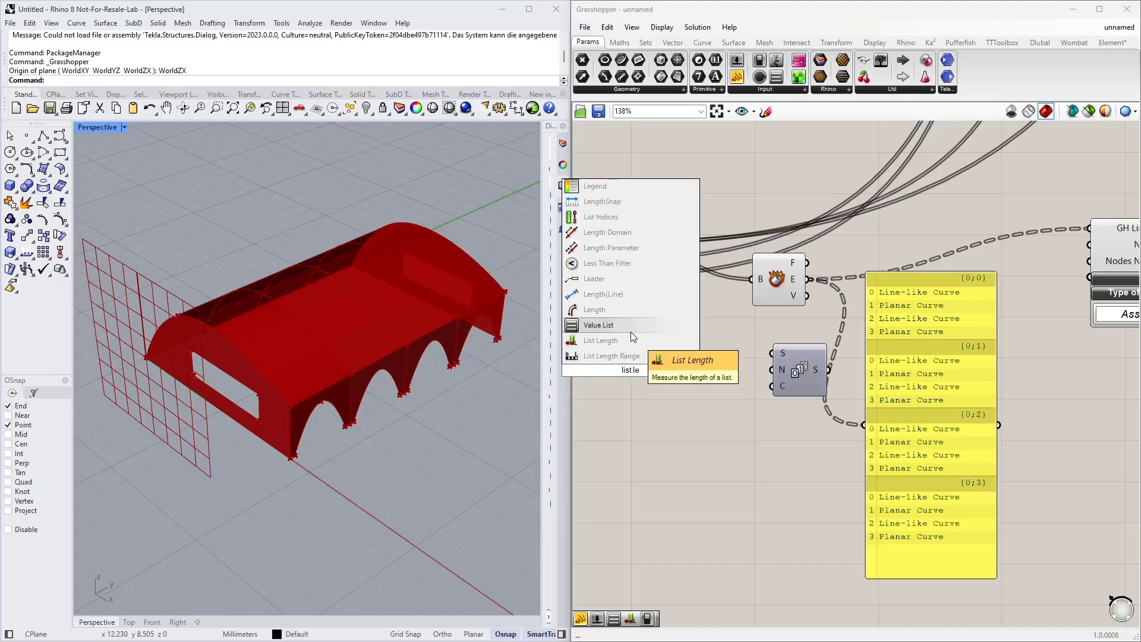
click(619, 340)
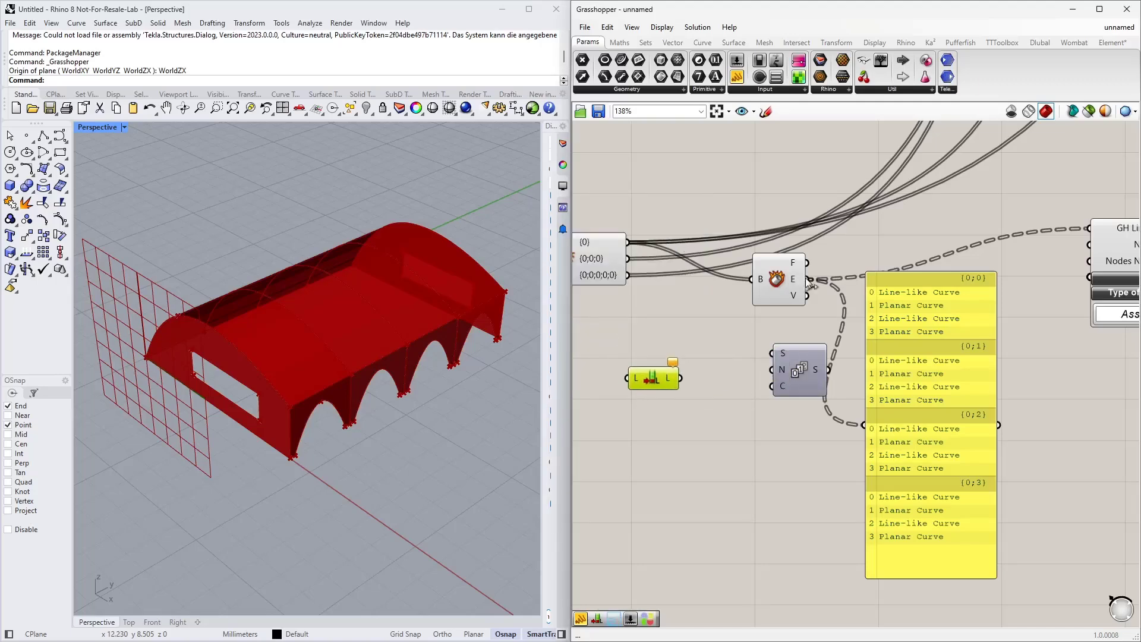
drag(809, 279, 628, 378)
right_click(637, 379)
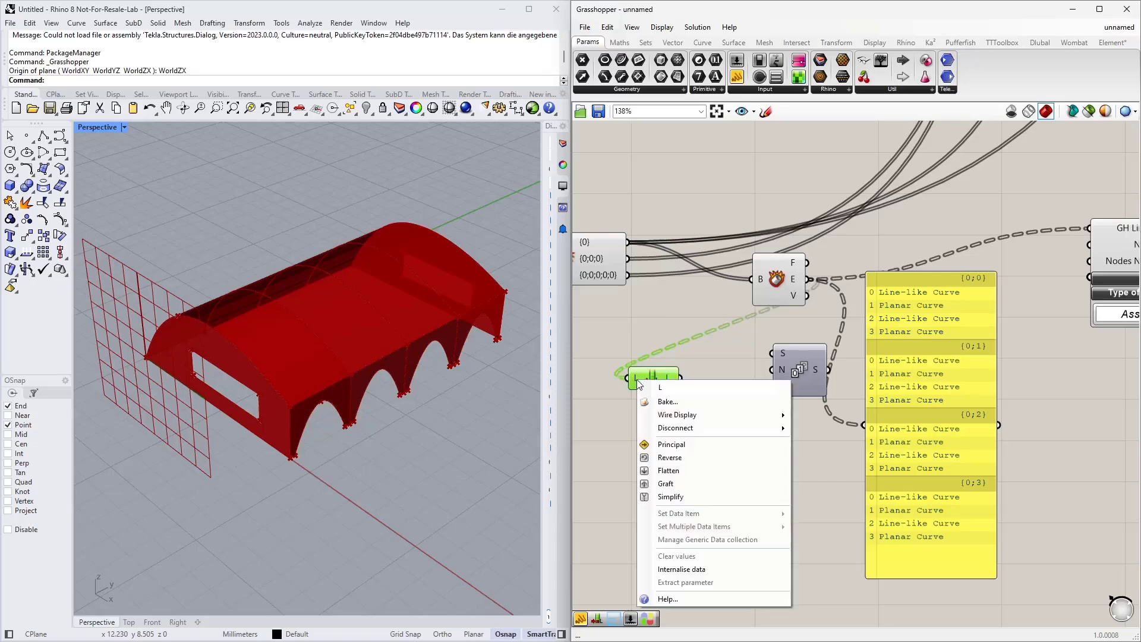
click(664, 472)
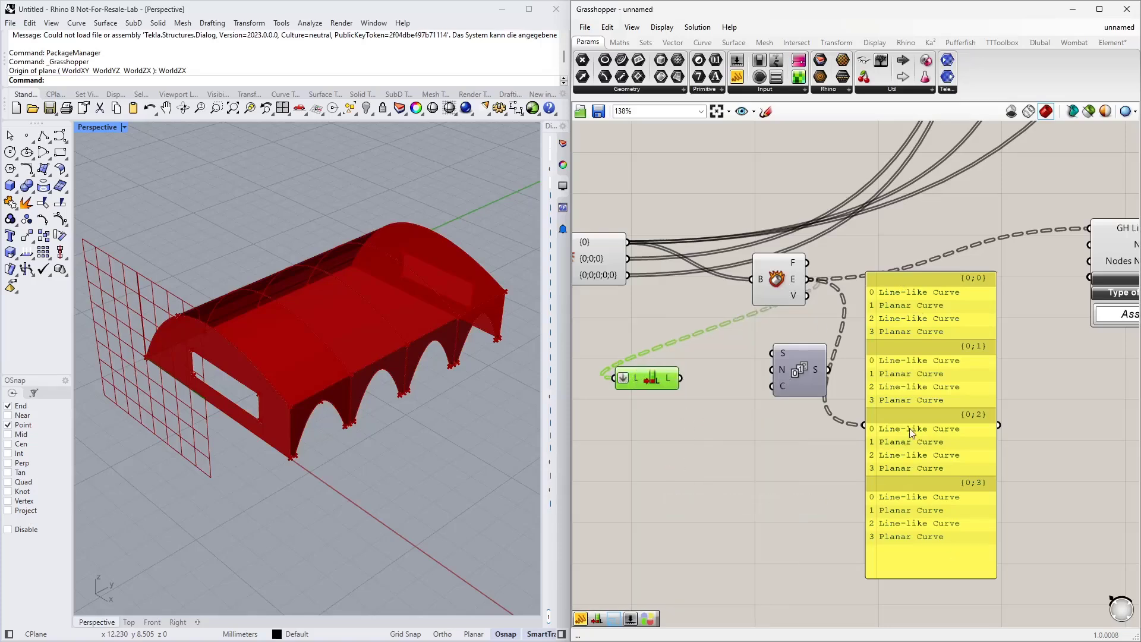
Step: Delete the temporary panel and connect the List Length output to the Series count input
click(922, 338)
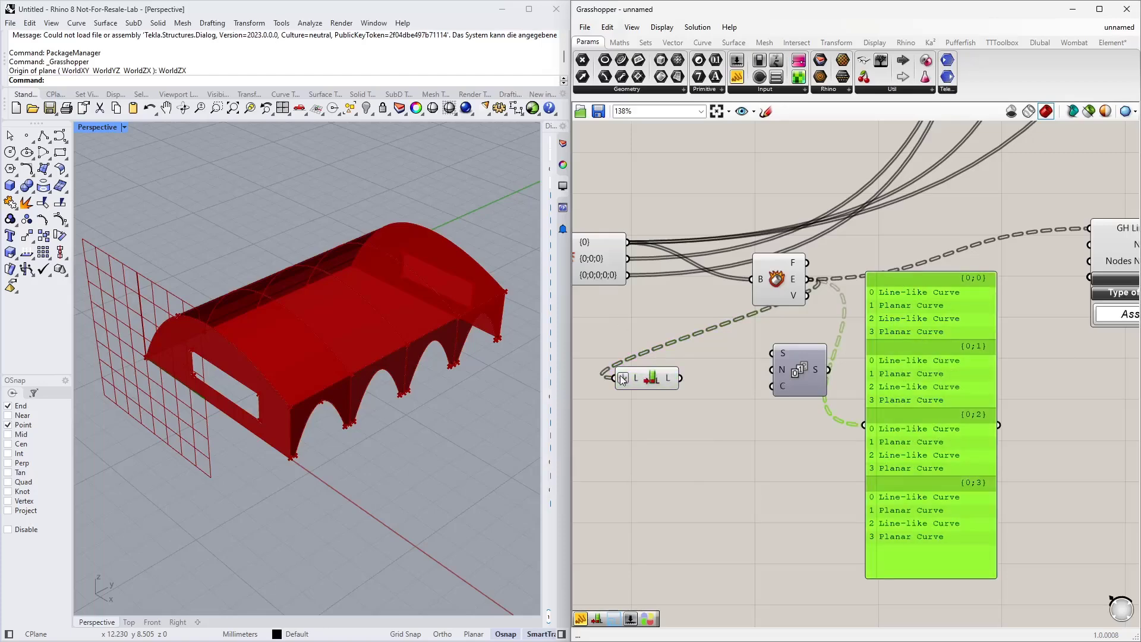
key(Delete)
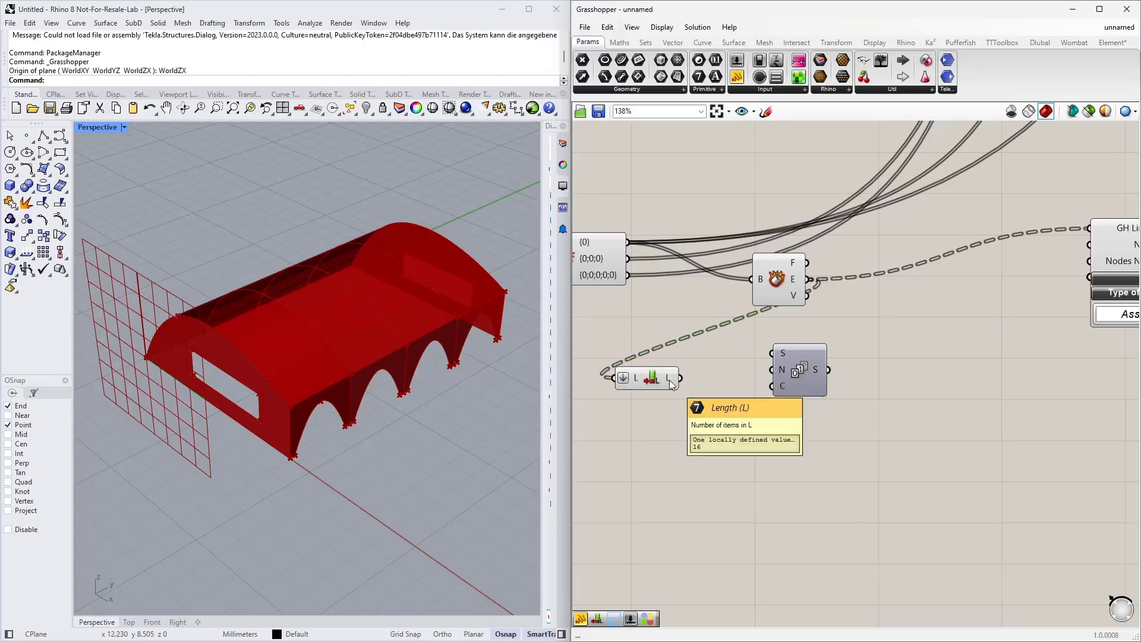
drag(670, 383, 725, 383)
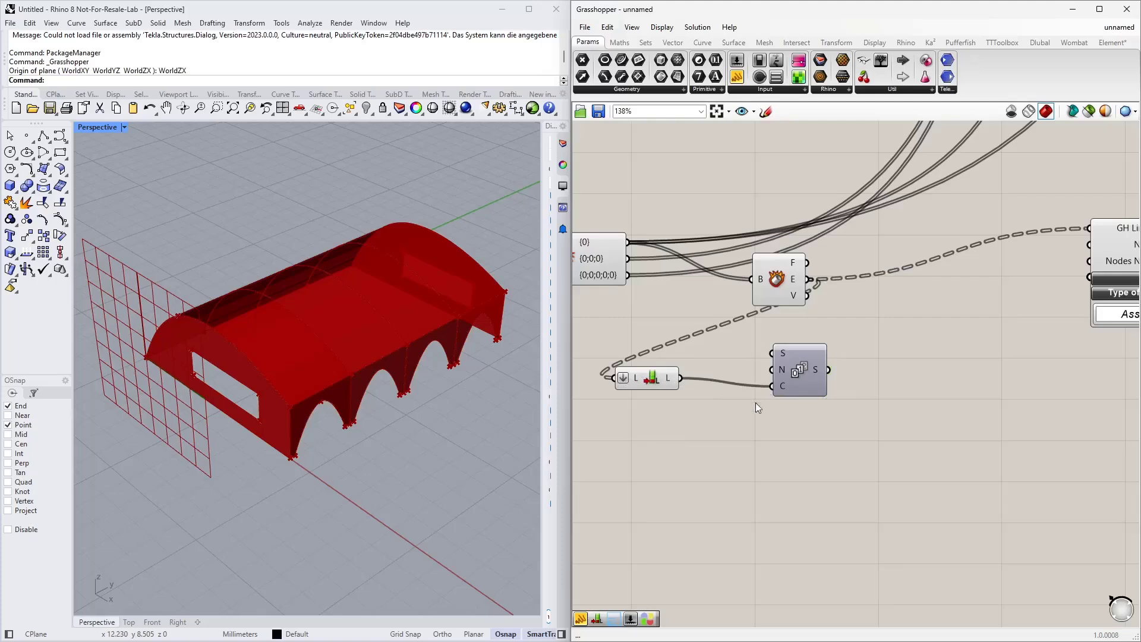
mouse_move(817, 373)
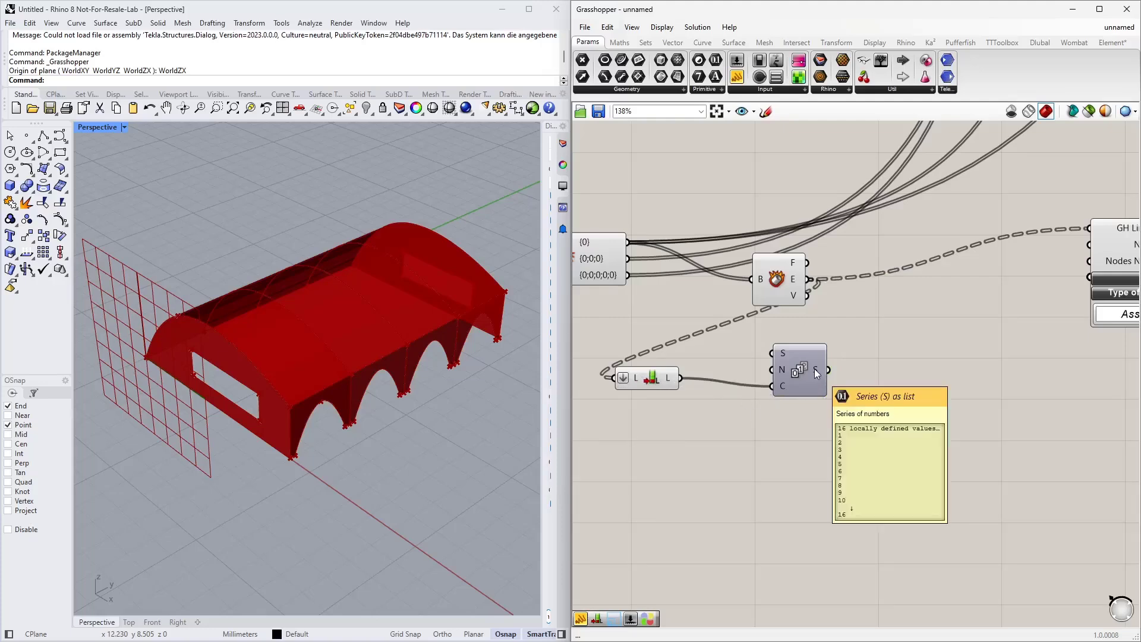
Step: Connect the Series output to the No. input of the line component
right_drag(837, 357, 699, 392)
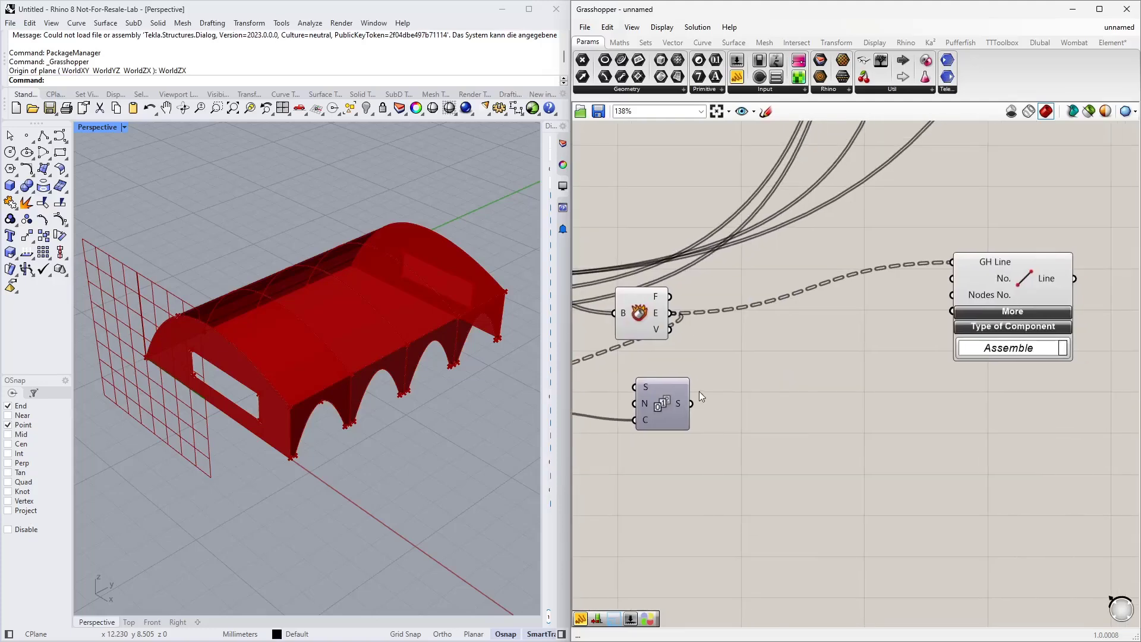
drag(693, 403, 952, 295)
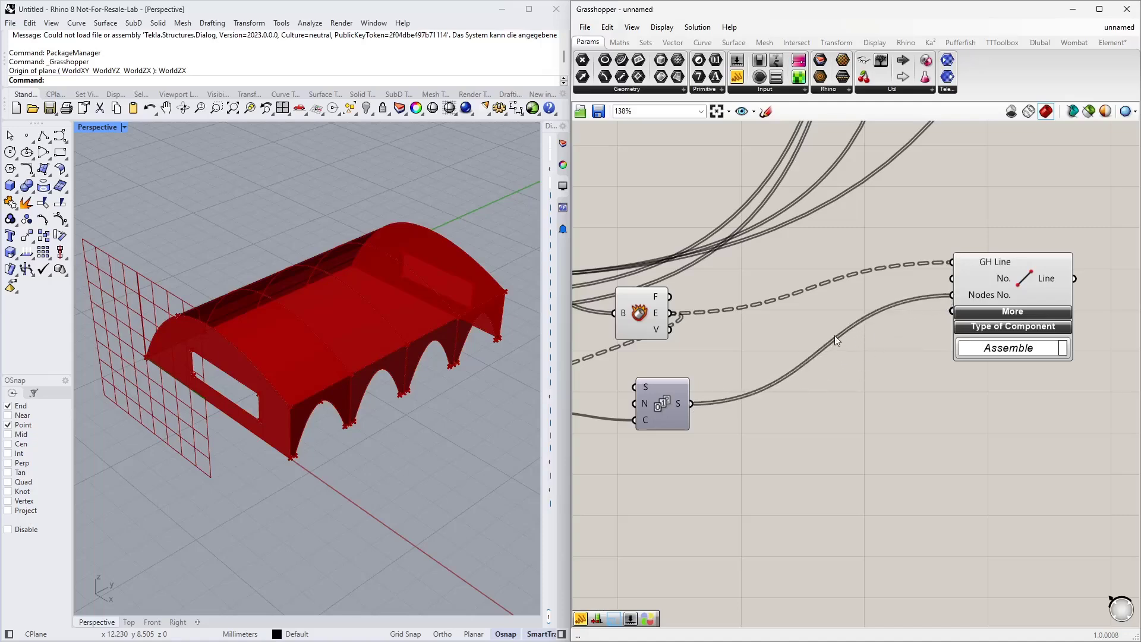
key(ctrl+z)
drag(690, 403, 952, 278)
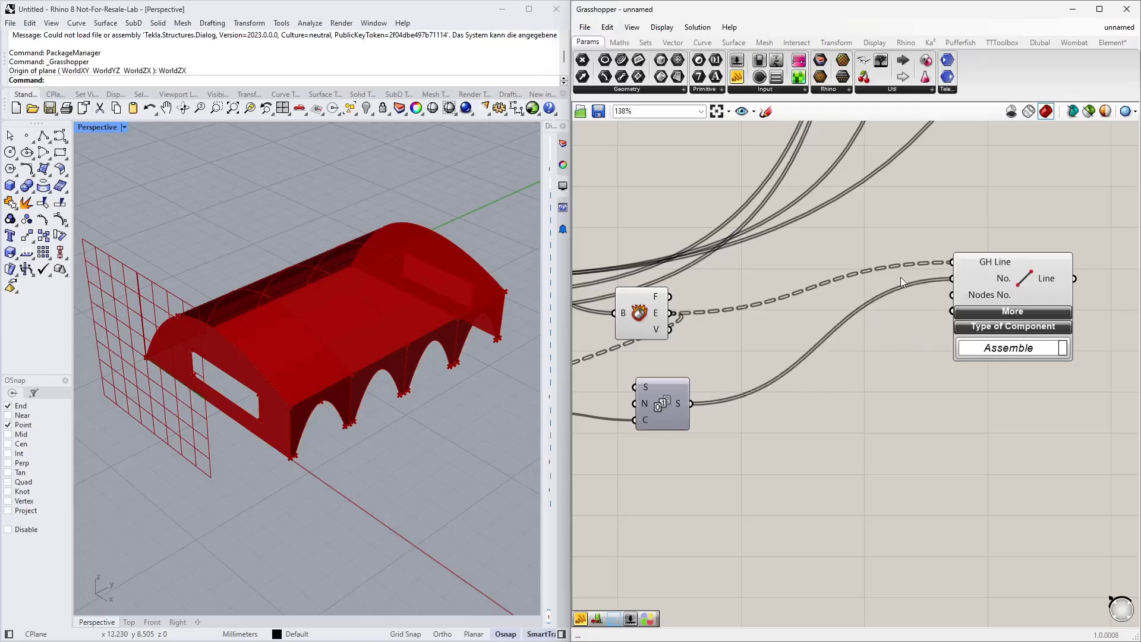
Step: Flatten the GH Line input of the line component
scroll(900, 277, up, 3)
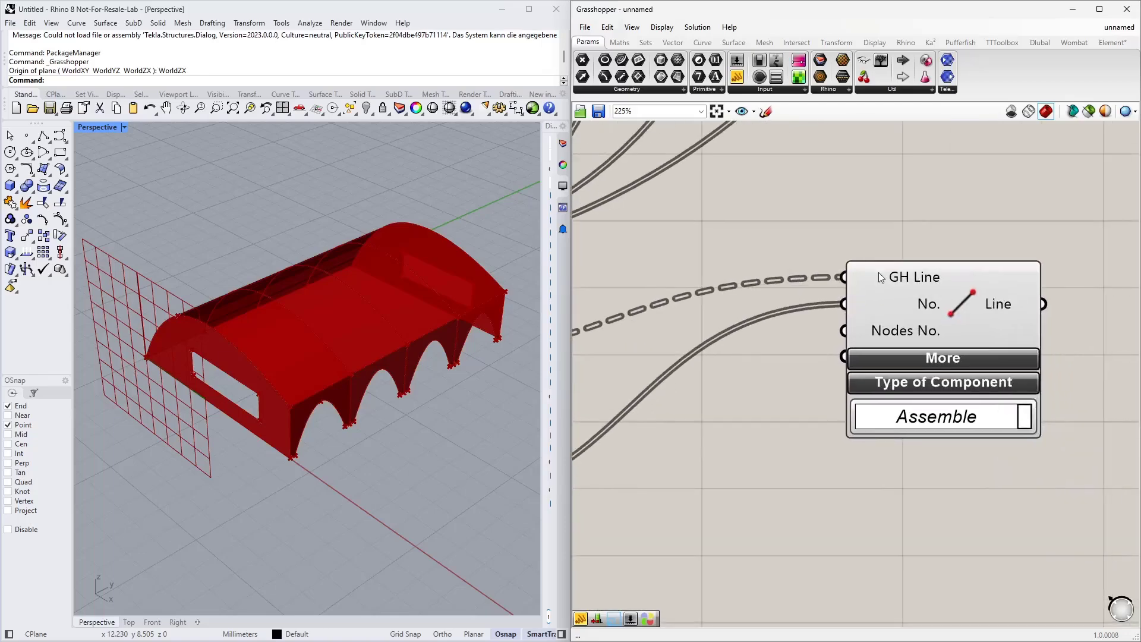
mouse_move(878, 275)
right_click(858, 277)
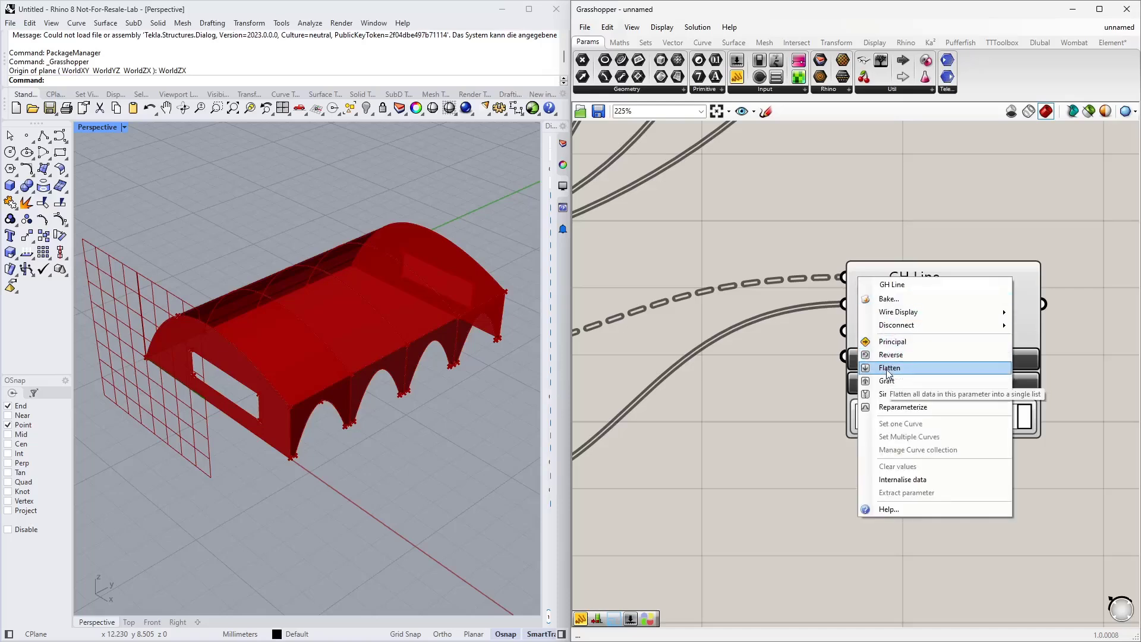
click(892, 367)
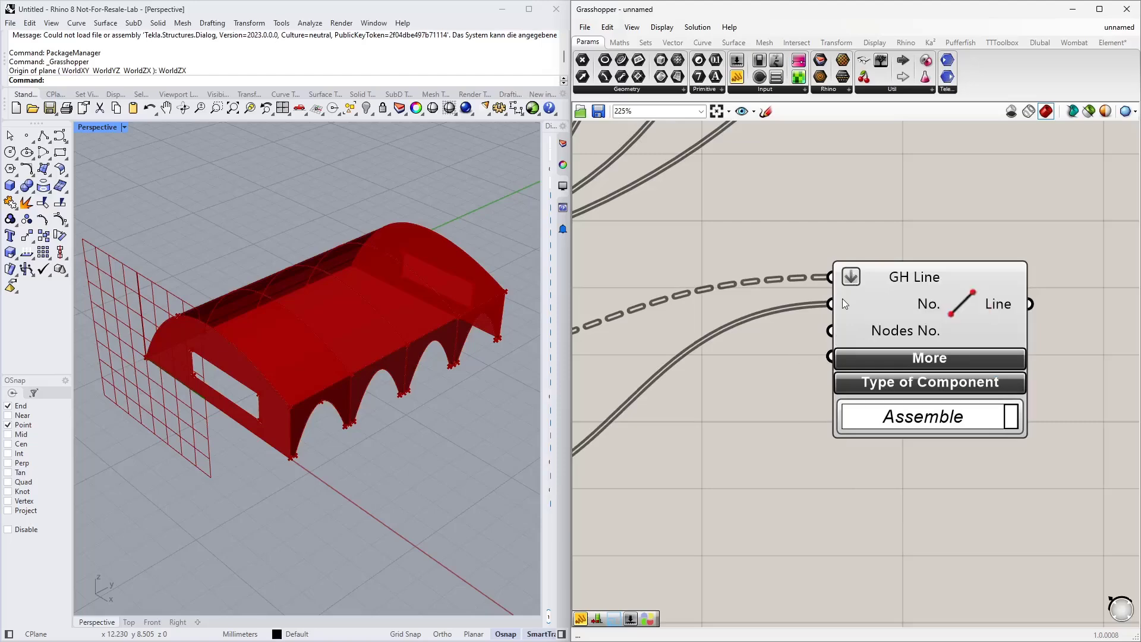
Step: Move the line component down and add a Number parameter below the Series component
scroll(1015, 334, down, 5)
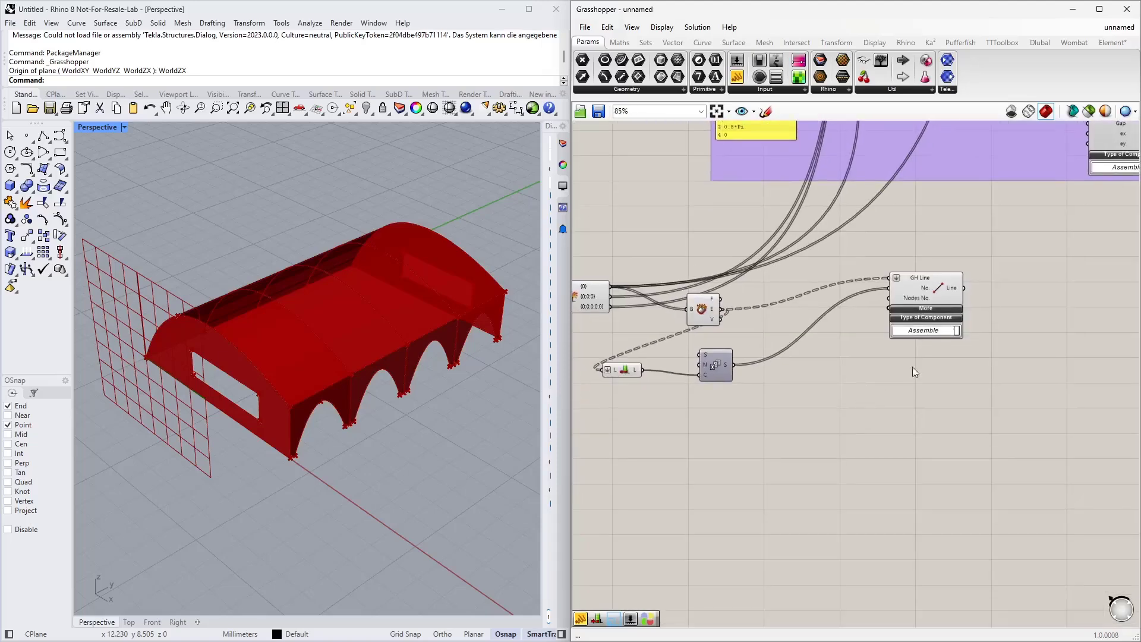
right_drag(912, 367, 884, 363)
drag(899, 282, 894, 315)
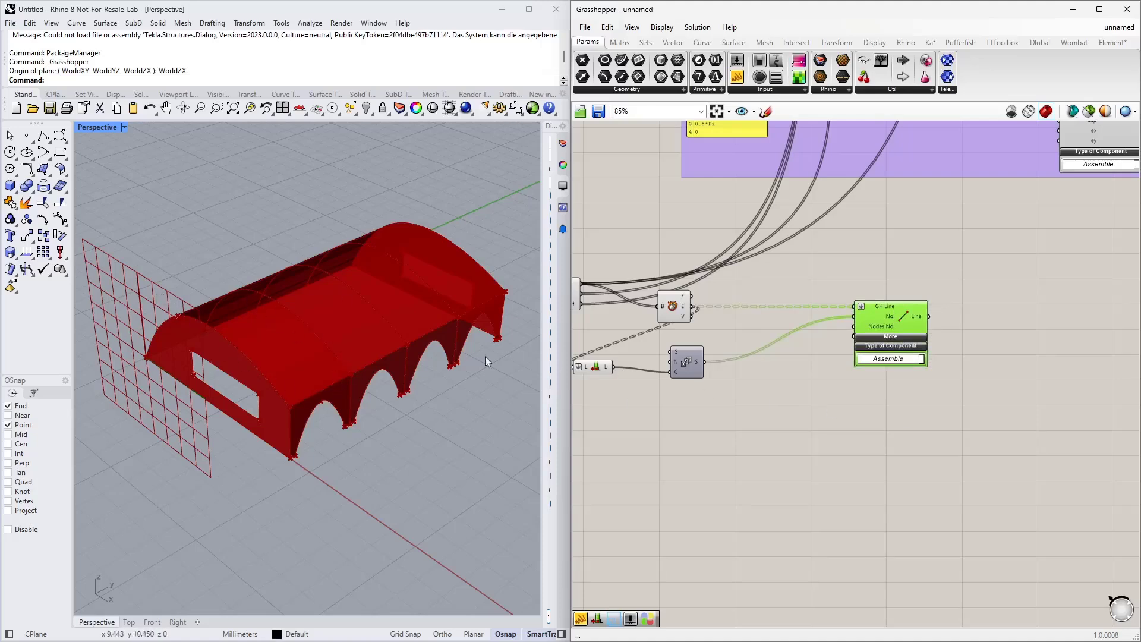
right_drag(871, 444, 830, 372)
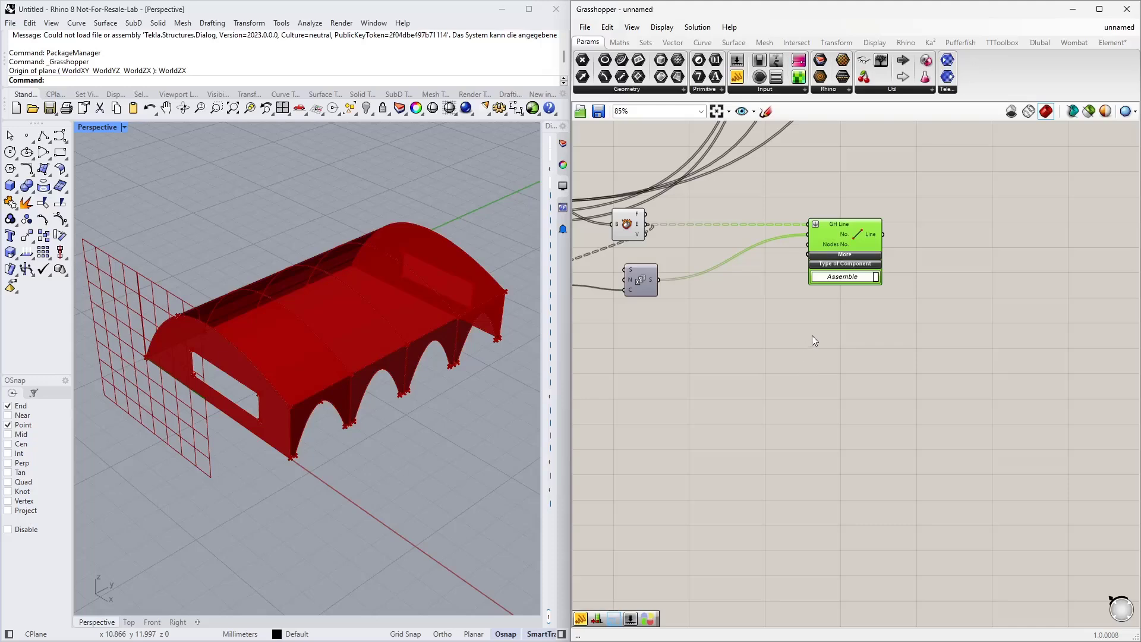
right_drag(722, 306, 797, 310)
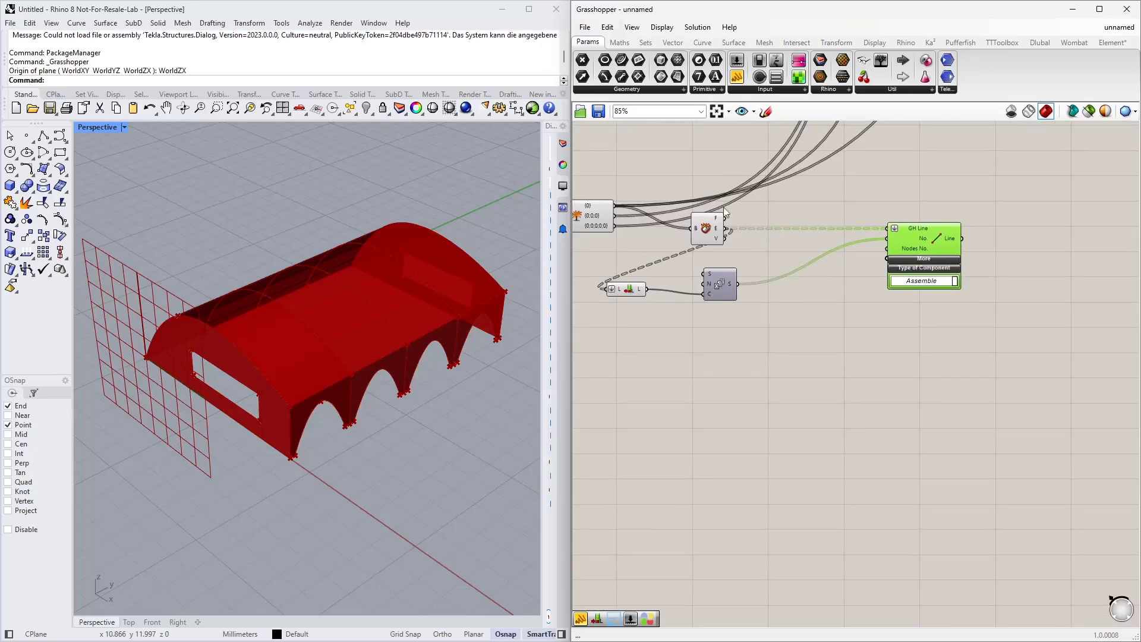
right_drag(821, 297, 805, 329)
double_click(730, 370)
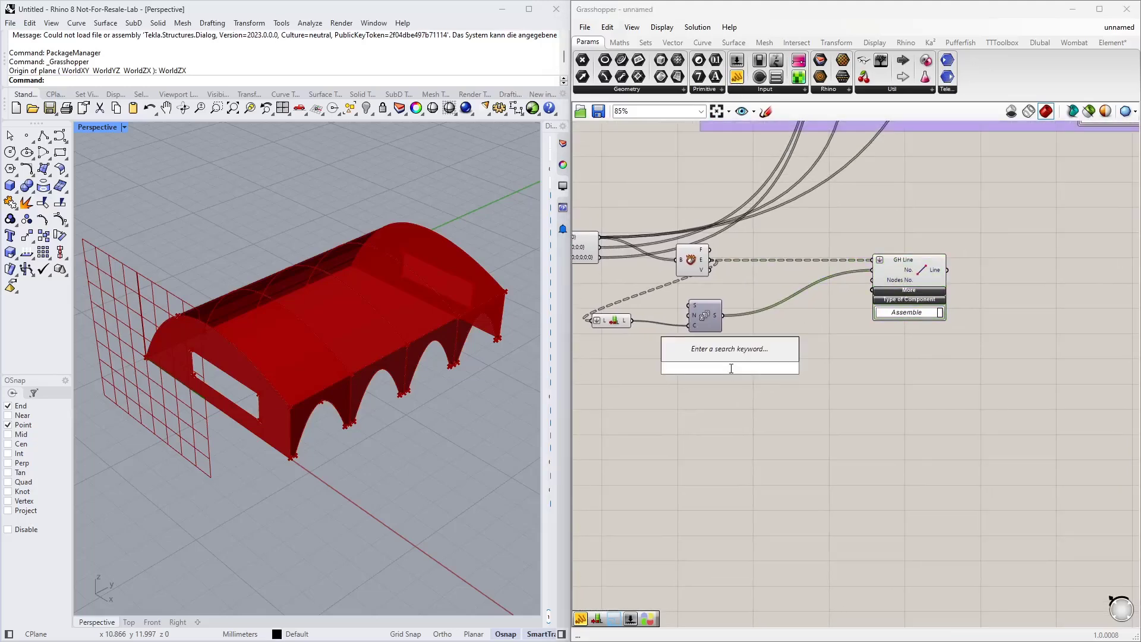
text(nu)
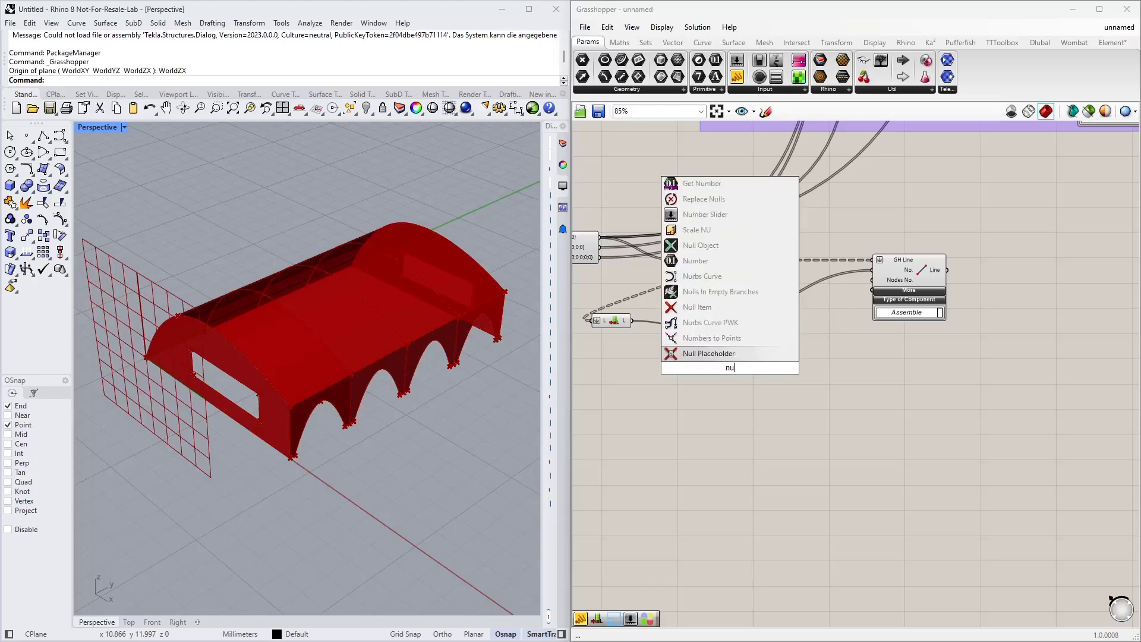
text(m)
key(Return)
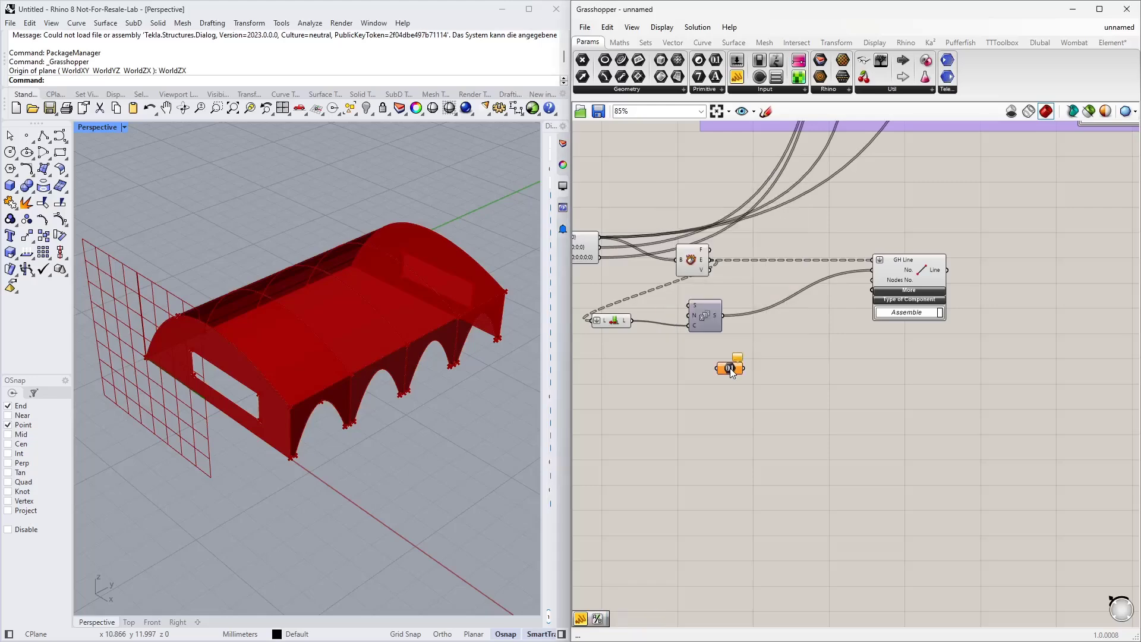
Step: Connect the 0.1 value component from the upper group to the new Number parameter
scroll(765, 430, down, 3)
right_drag(869, 399, 812, 545)
scroll(972, 352, down, 3)
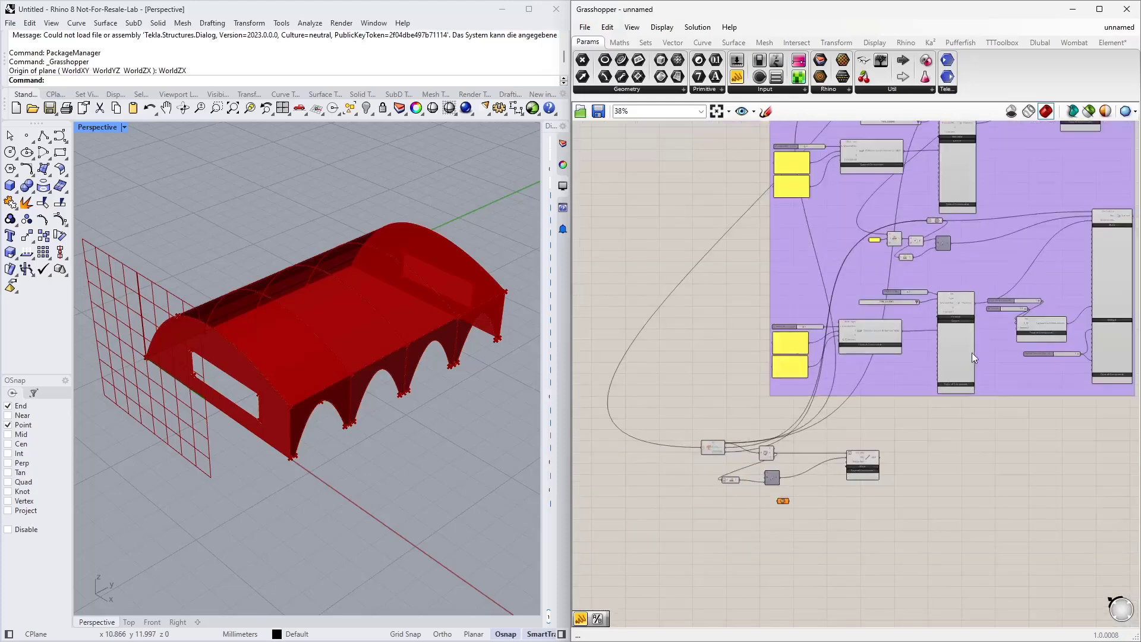
right_drag(972, 352, 880, 471)
scroll(898, 180, up, 7)
scroll(791, 226, up, 3)
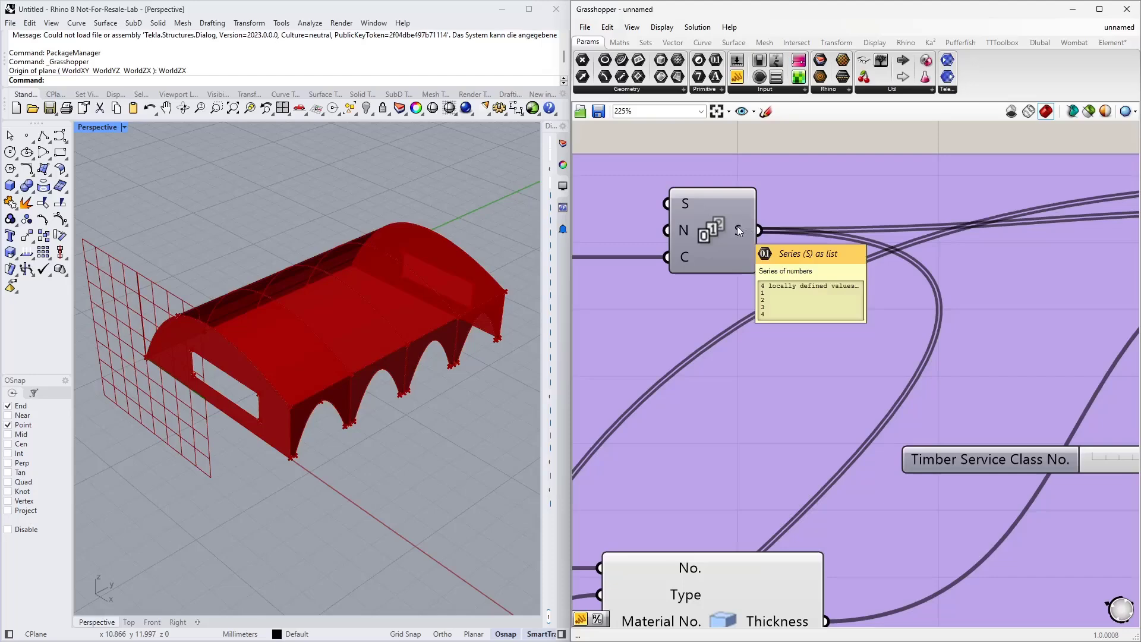
scroll(743, 227, down, 9)
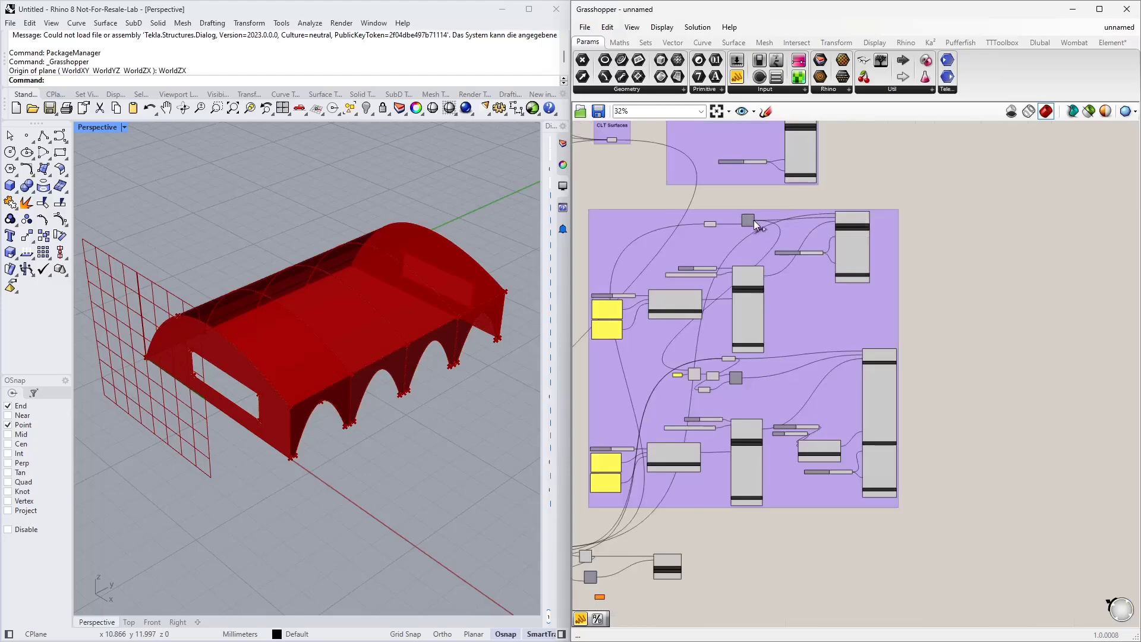
drag(755, 221, 597, 596)
right_drag(603, 596, 672, 456)
scroll(676, 479, up, 9)
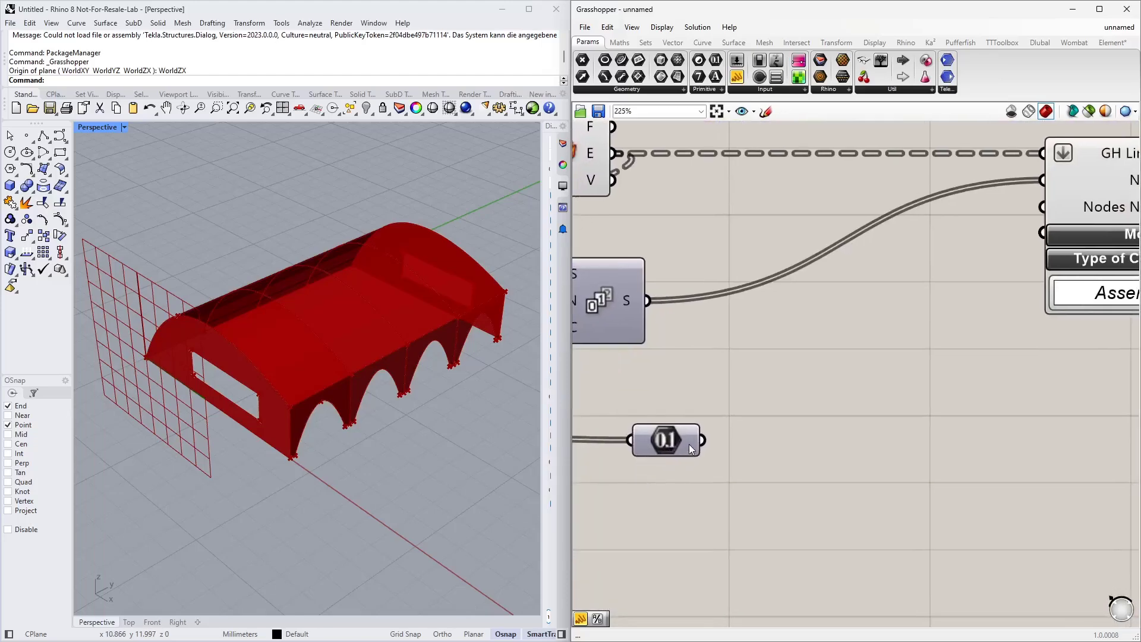
mouse_move(690, 444)
scroll(689, 444, down, 3)
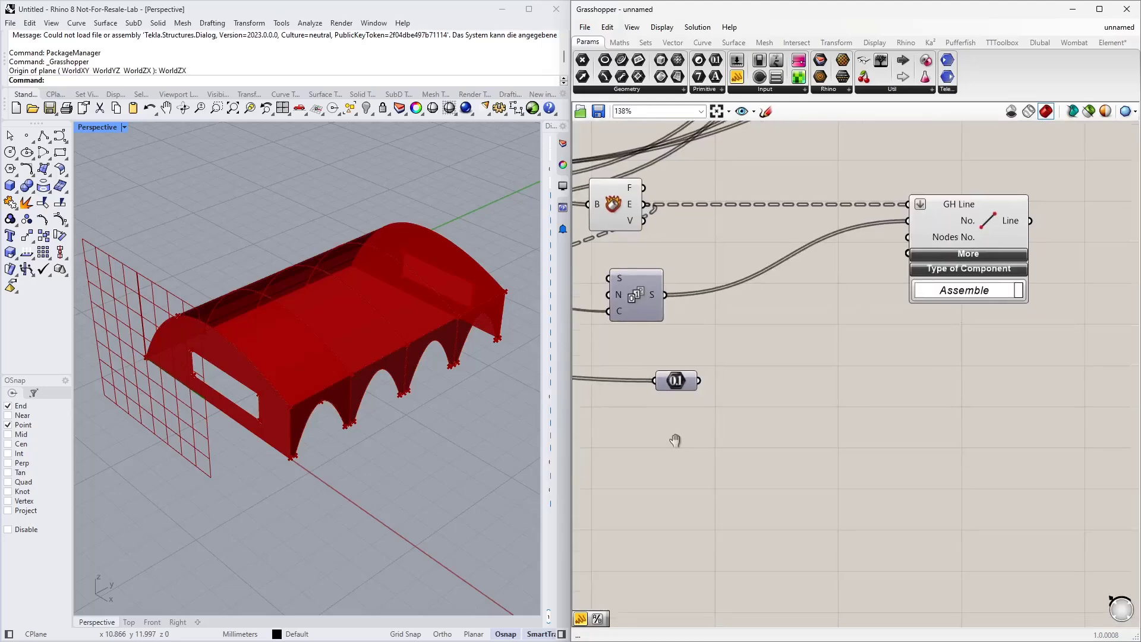
Step: Add panels displaying the Series output and the grafted-to-be Number parameter's values below the line component
drag(737, 76, 763, 255)
drag(678, 370, 667, 419)
drag(749, 239, 750, 396)
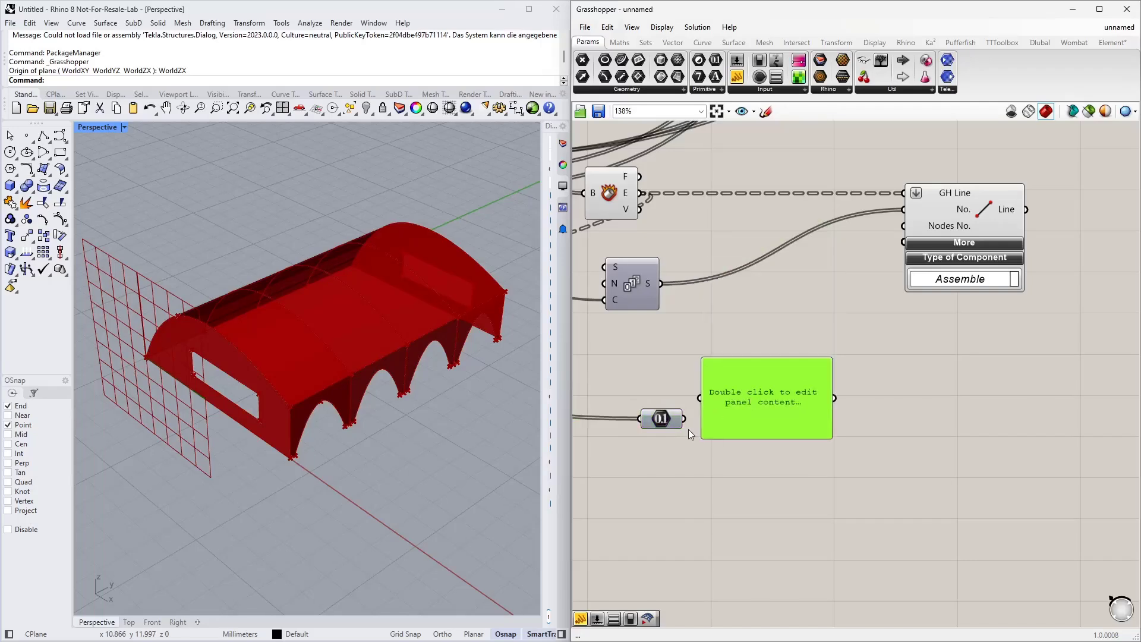
drag(685, 419, 705, 399)
drag(751, 418, 795, 528)
right_drag(749, 401, 771, 423)
alt+drag(837, 571, 826, 342)
drag(683, 308, 773, 357)
drag(840, 400, 839, 583)
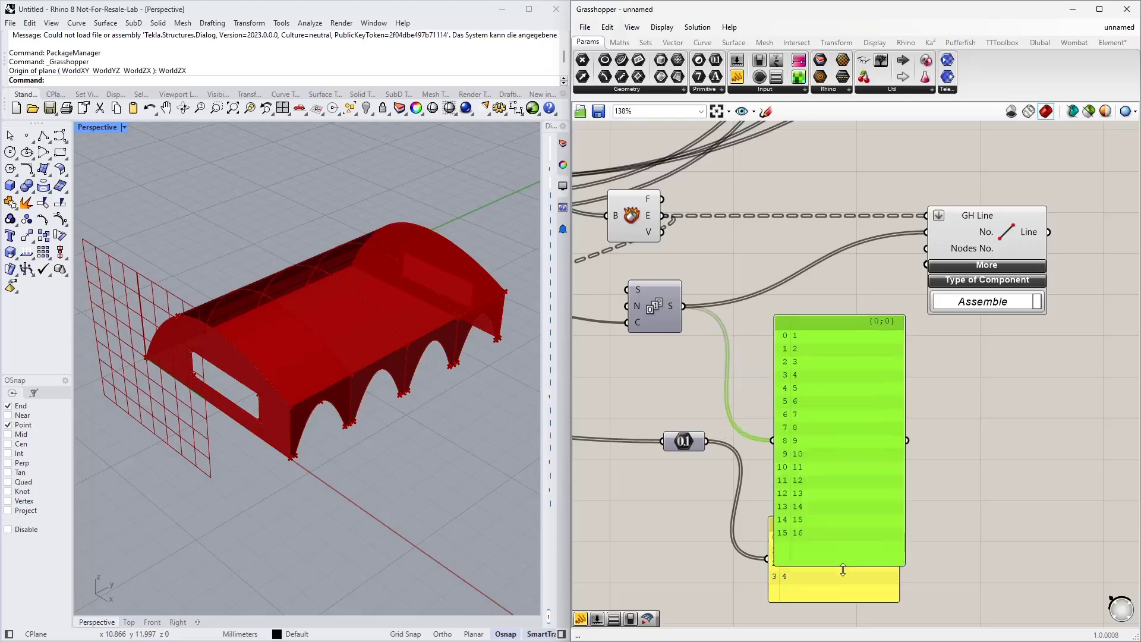
drag(850, 445, 834, 283)
click(904, 418)
scroll(906, 420, down, 4)
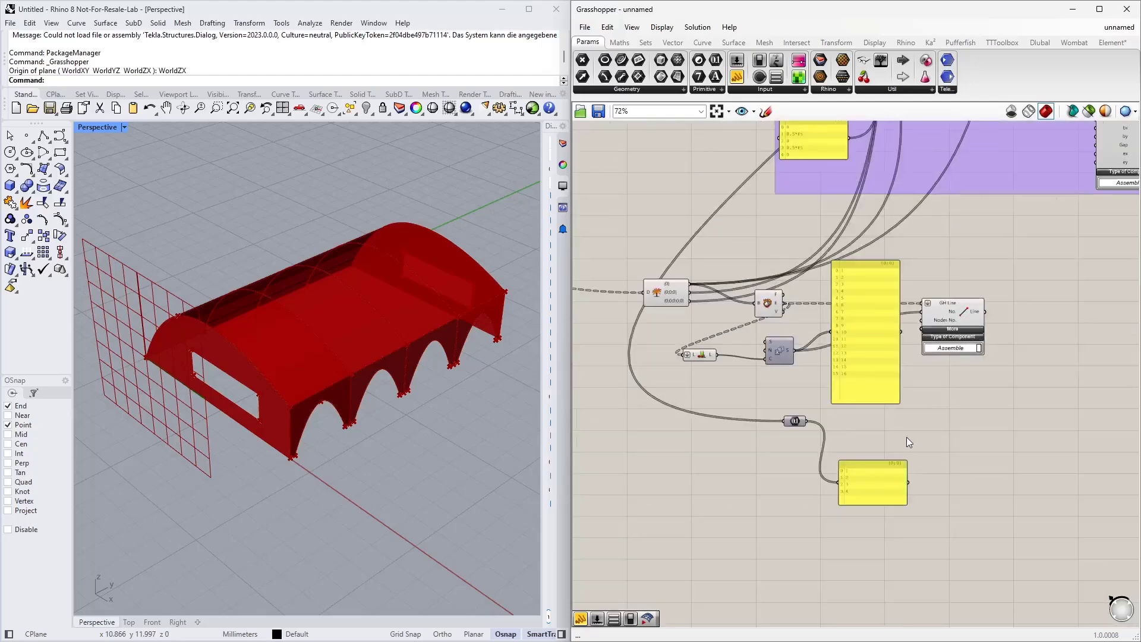
right_drag(907, 437, 868, 350)
drag(755, 333, 745, 347)
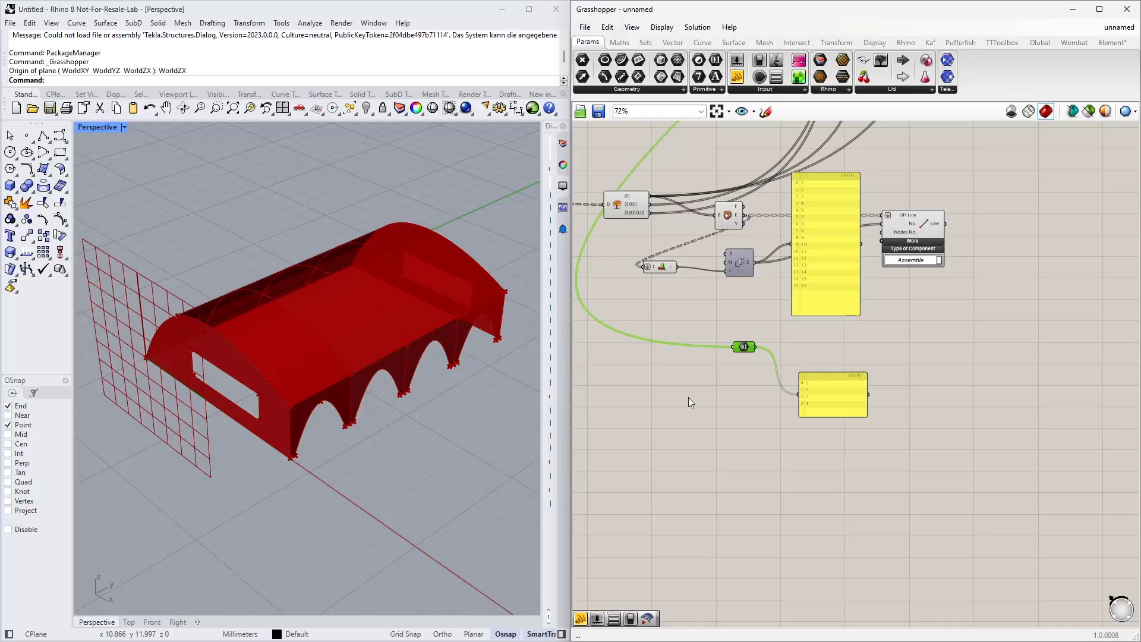
scroll(807, 282, up, 3)
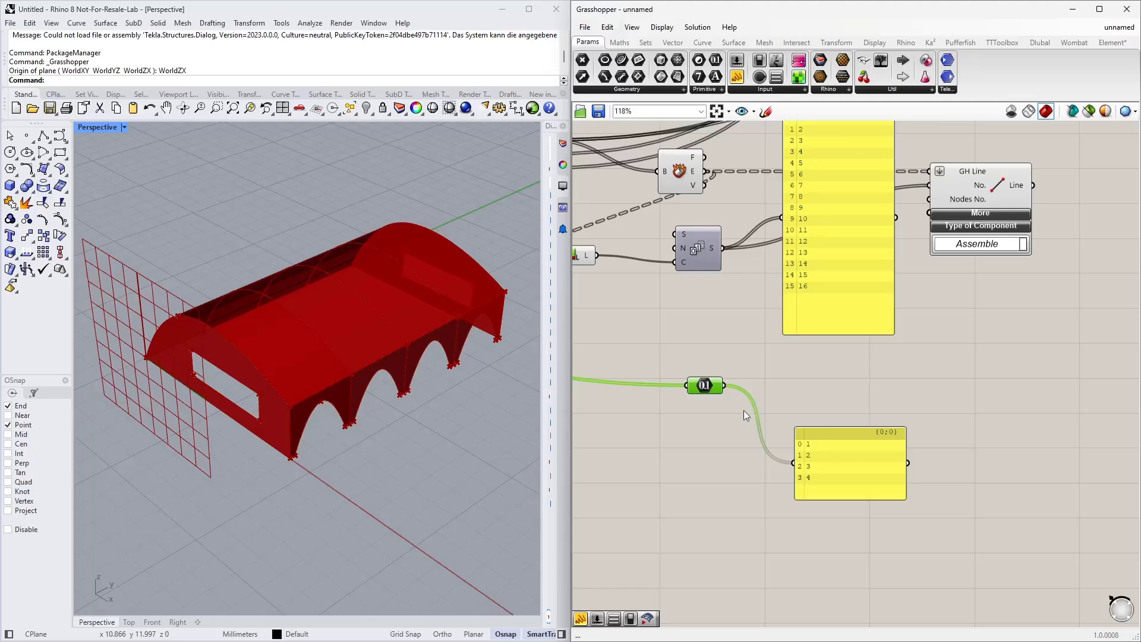
Step: Graft the Number parameter's output and enlarge its panel to show all branches
right_click(718, 388)
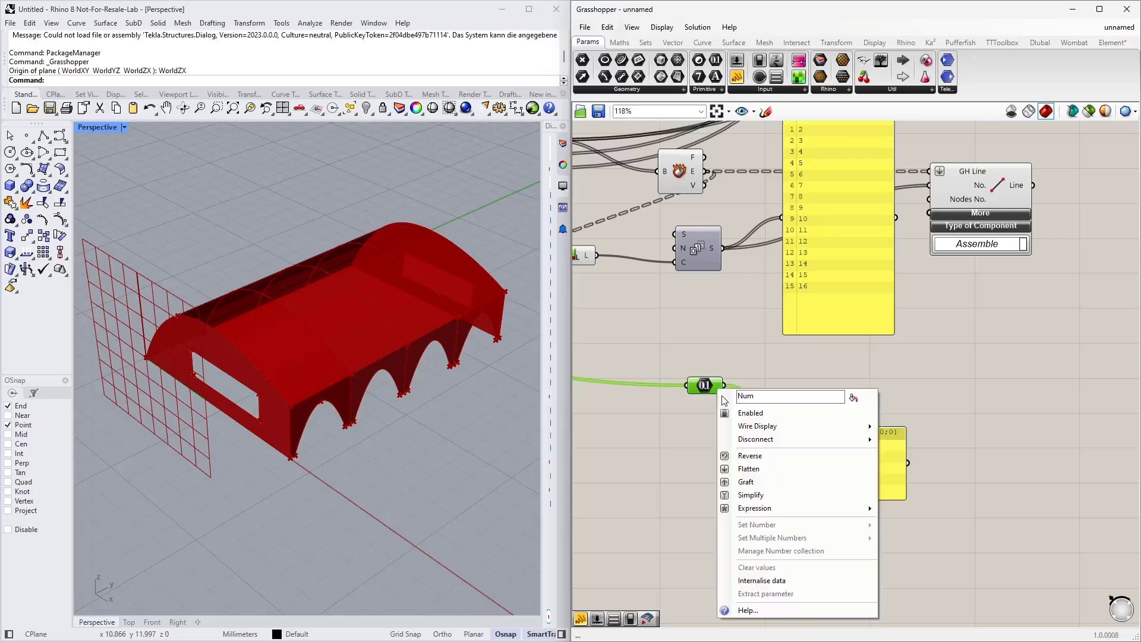
click(751, 480)
drag(846, 499, 852, 554)
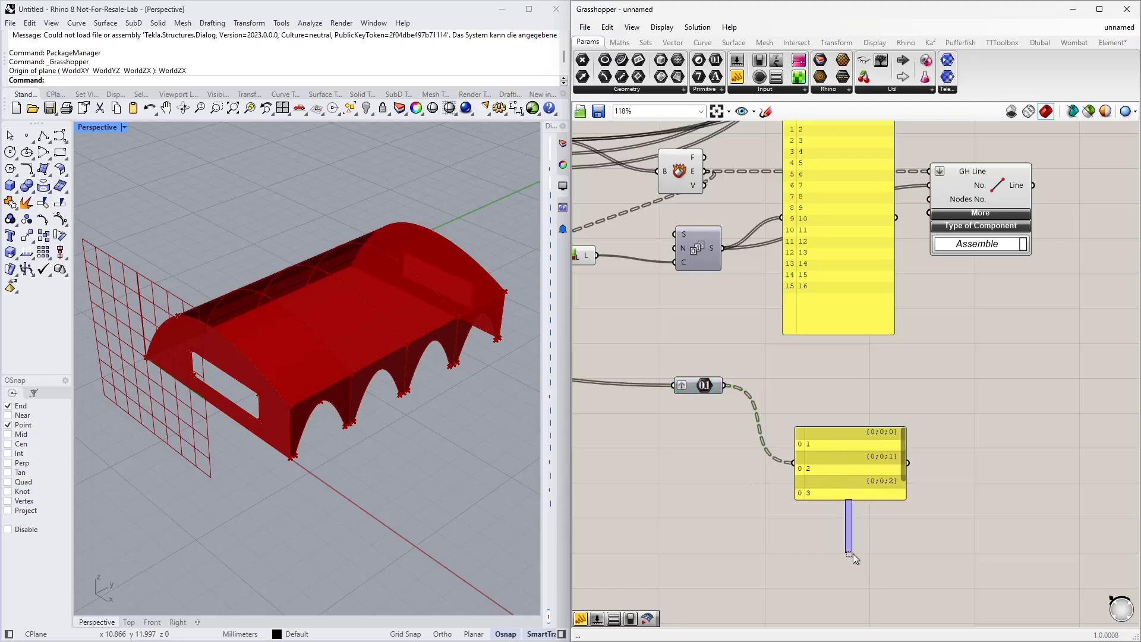
drag(834, 501, 837, 551)
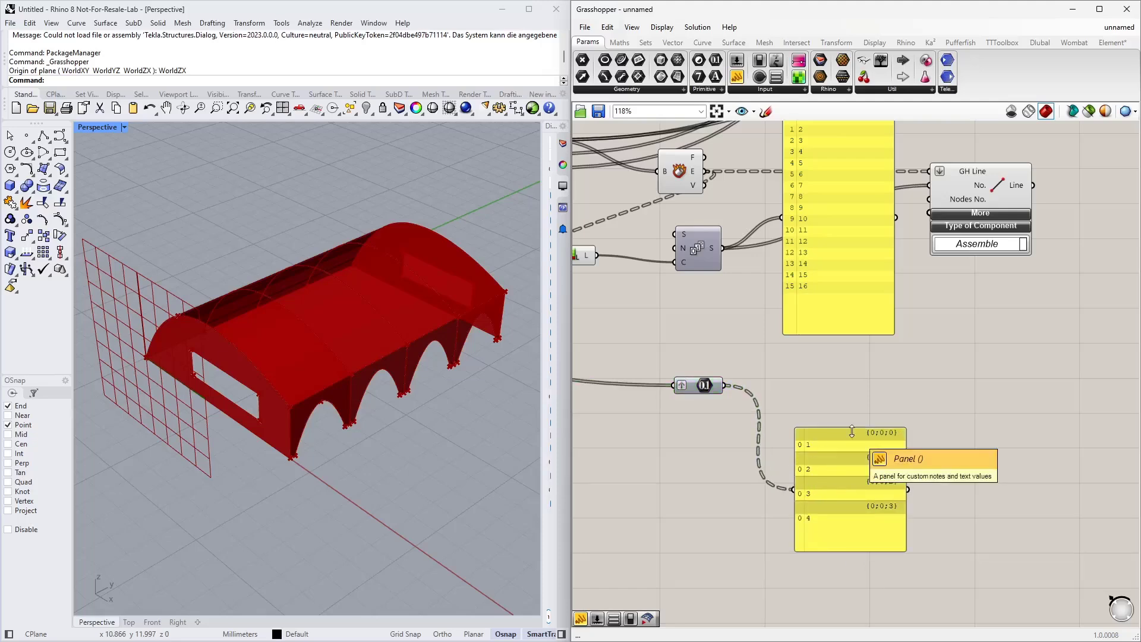
drag(853, 501, 800, 520)
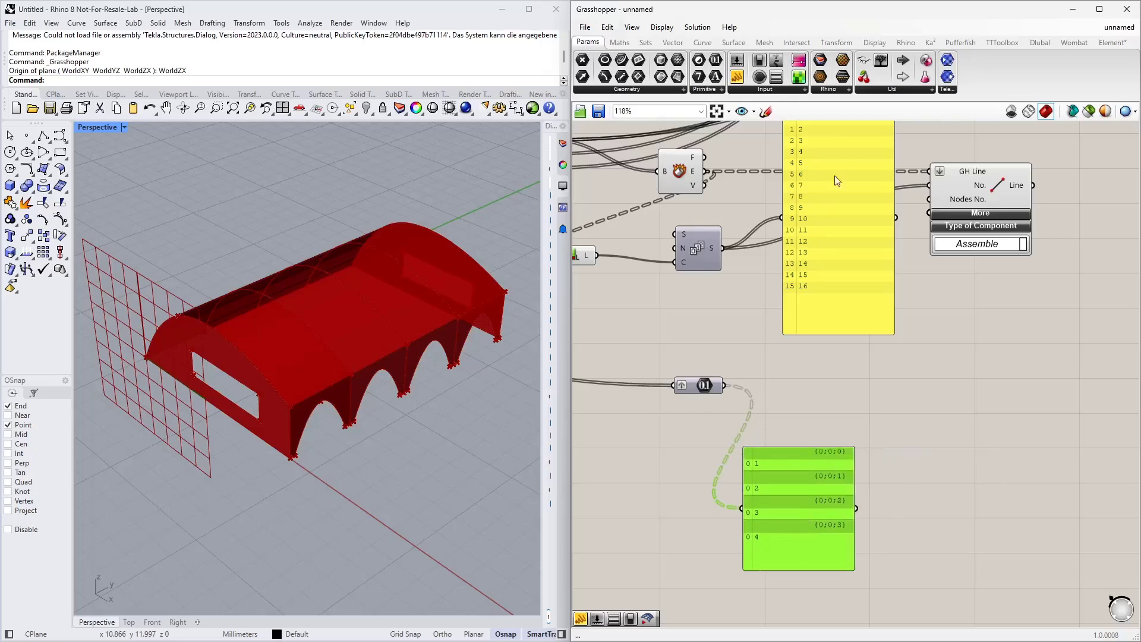
click(908, 398)
drag(726, 386, 837, 396)
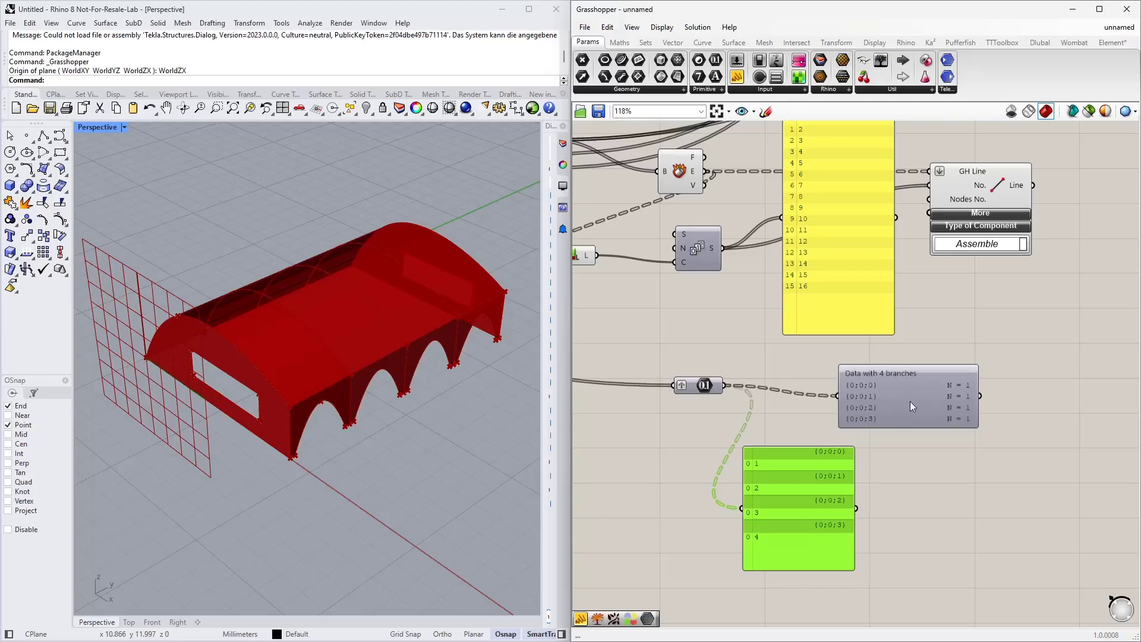
click(909, 403)
double_click(912, 407)
scroll(914, 390, up, 4)
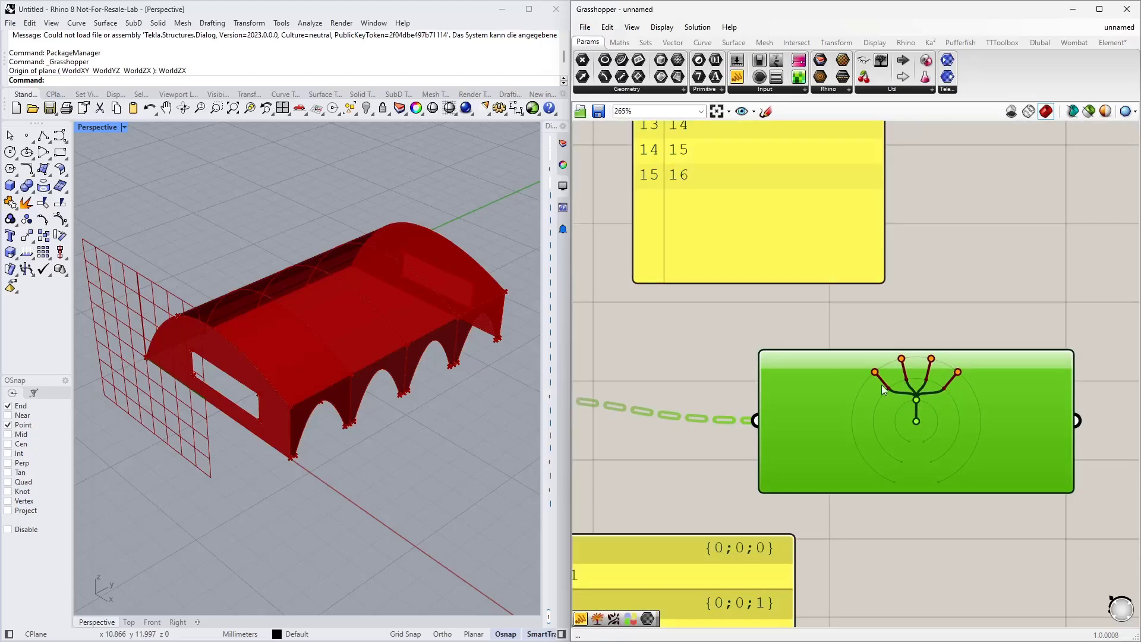
key(Delete)
scroll(904, 406, down, 5)
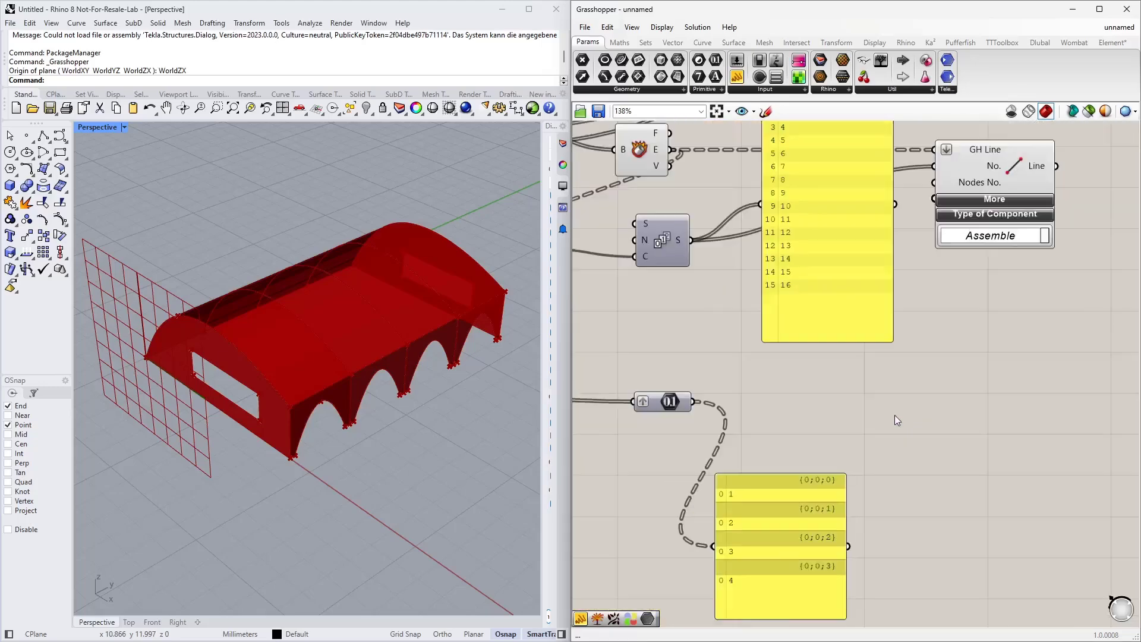
Step: Inspect the Brep Edges output's tree structure in the Series panel, then delete that panel
drag(812, 256, 823, 303)
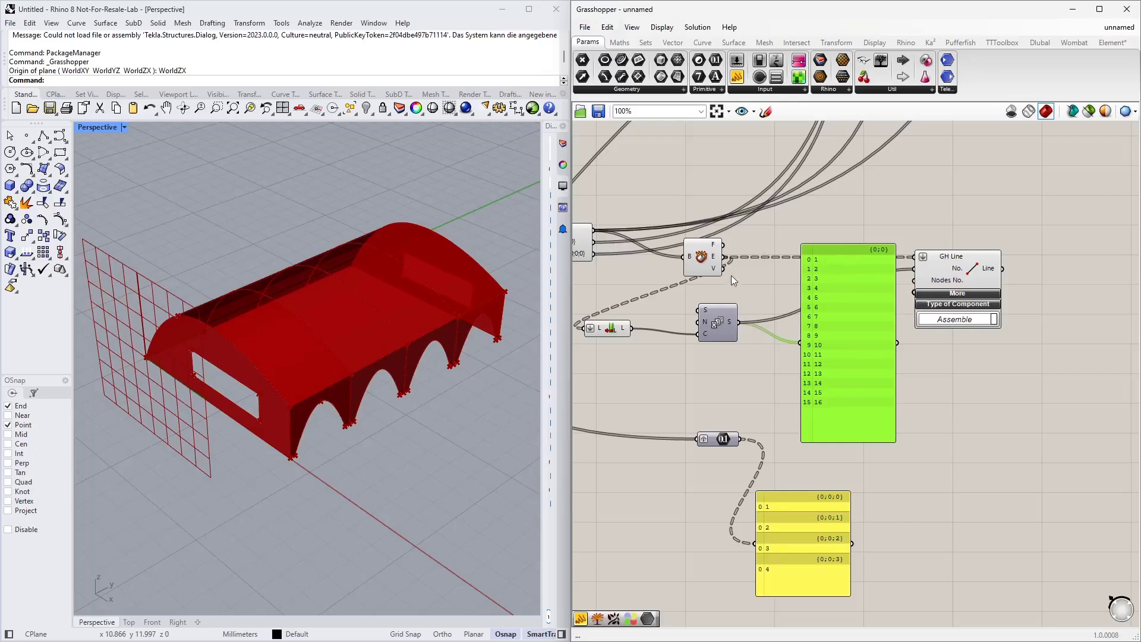
drag(741, 284, 801, 342)
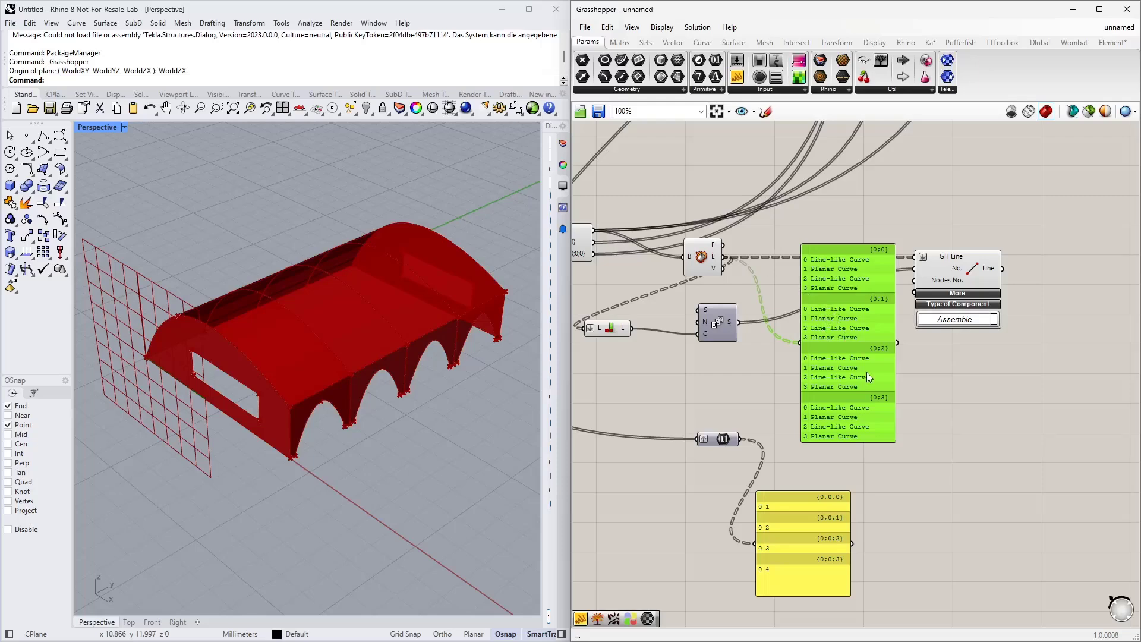
key(Delete)
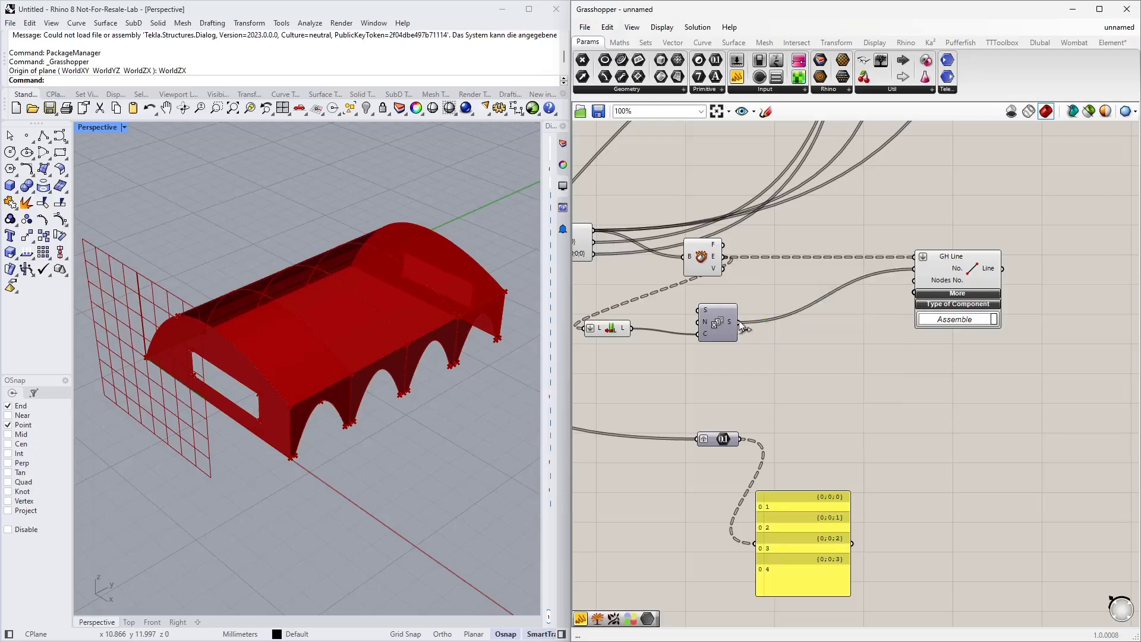
right_drag(779, 359, 828, 359)
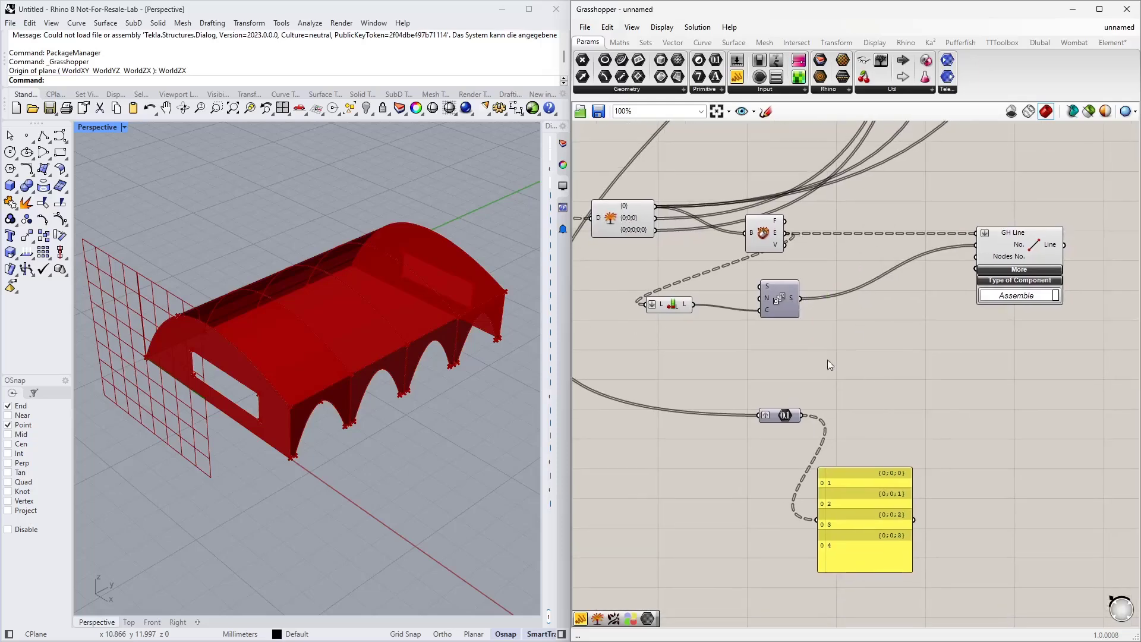
double_click(826, 362)
text(des)
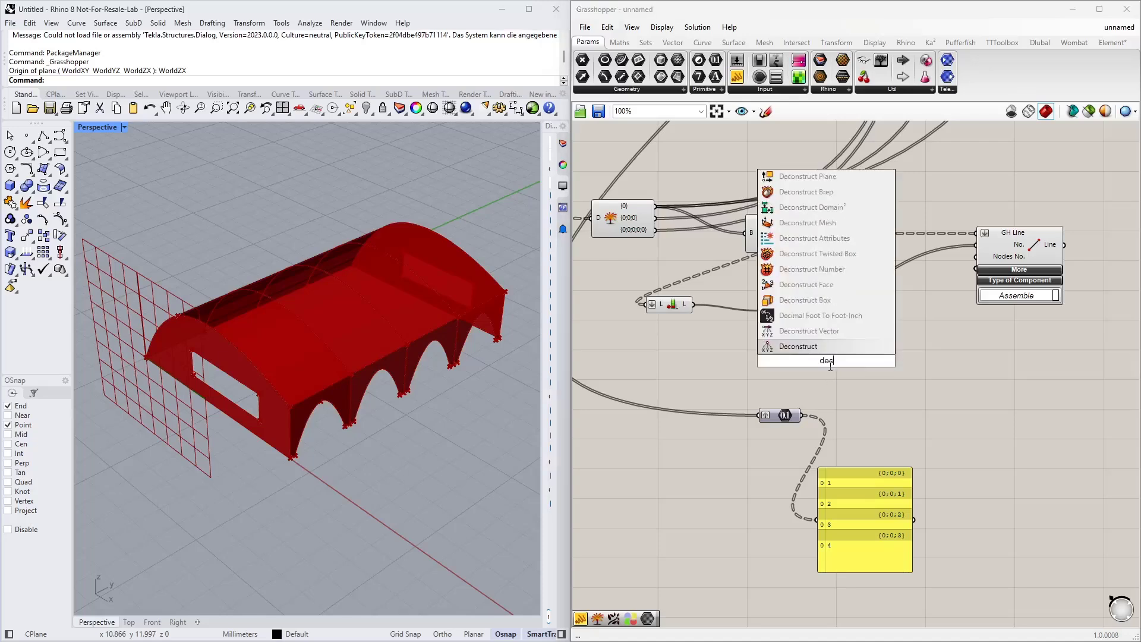
key(BackSpace)
text(c path)
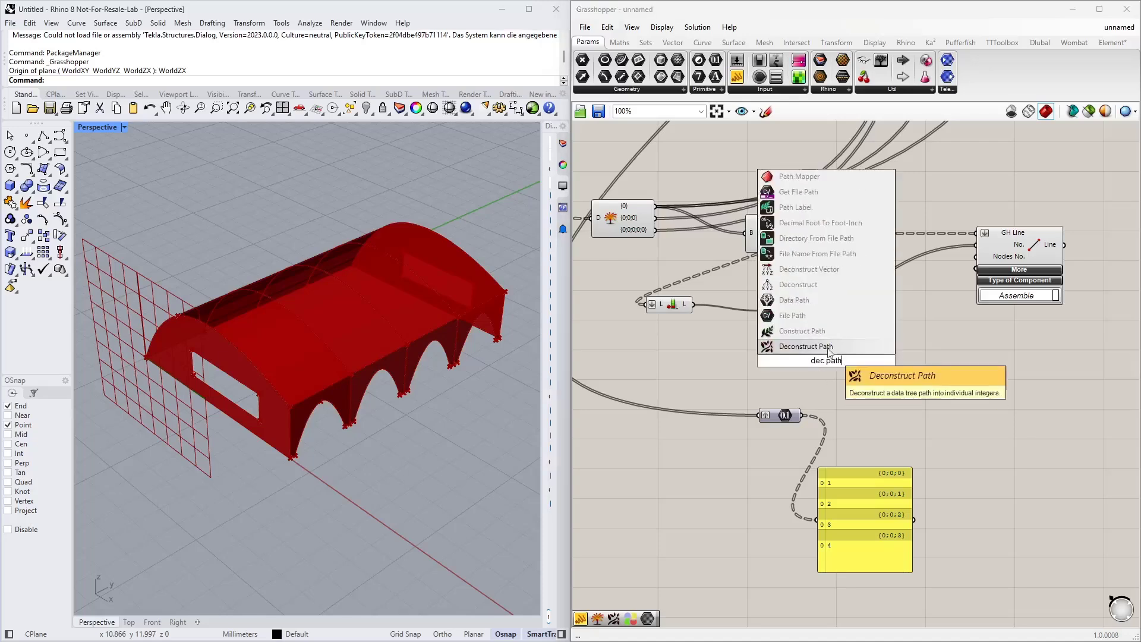
click(823, 334)
click(829, 355)
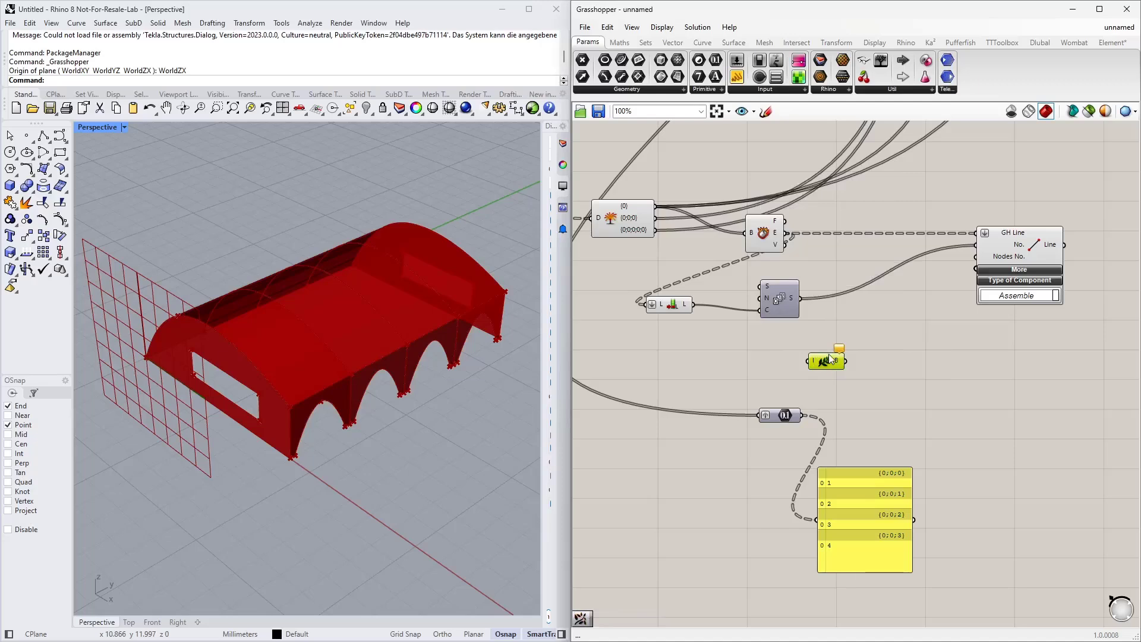
key(Delete)
Step: Add a Deconstruct Path component and feed it the Brep Edges output
double_click(831, 359)
text(dec p)
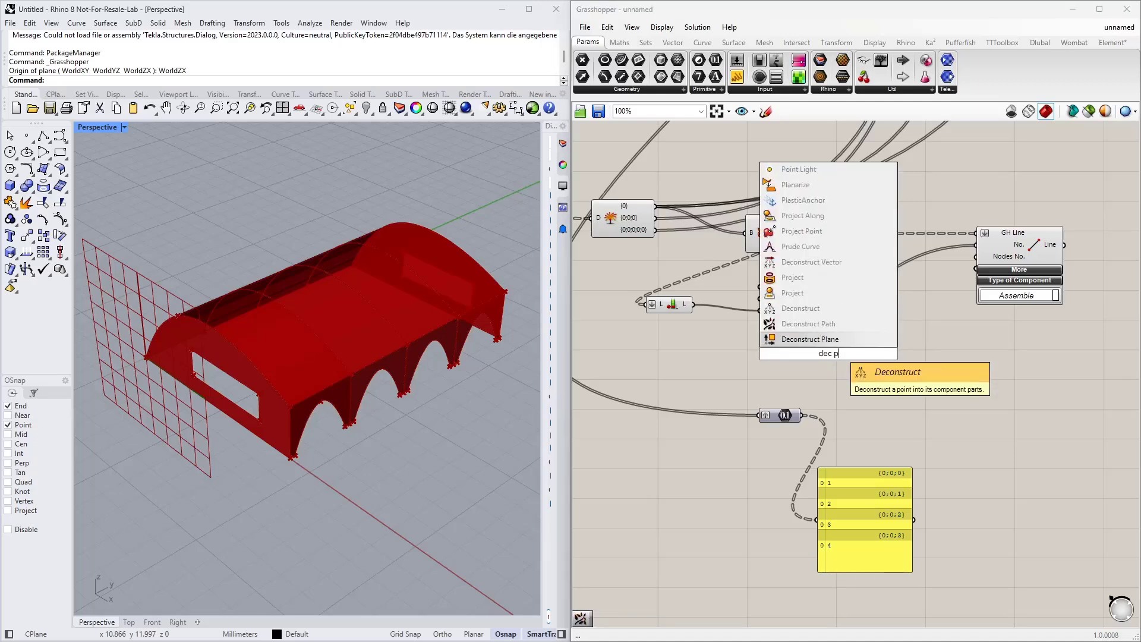
click(826, 328)
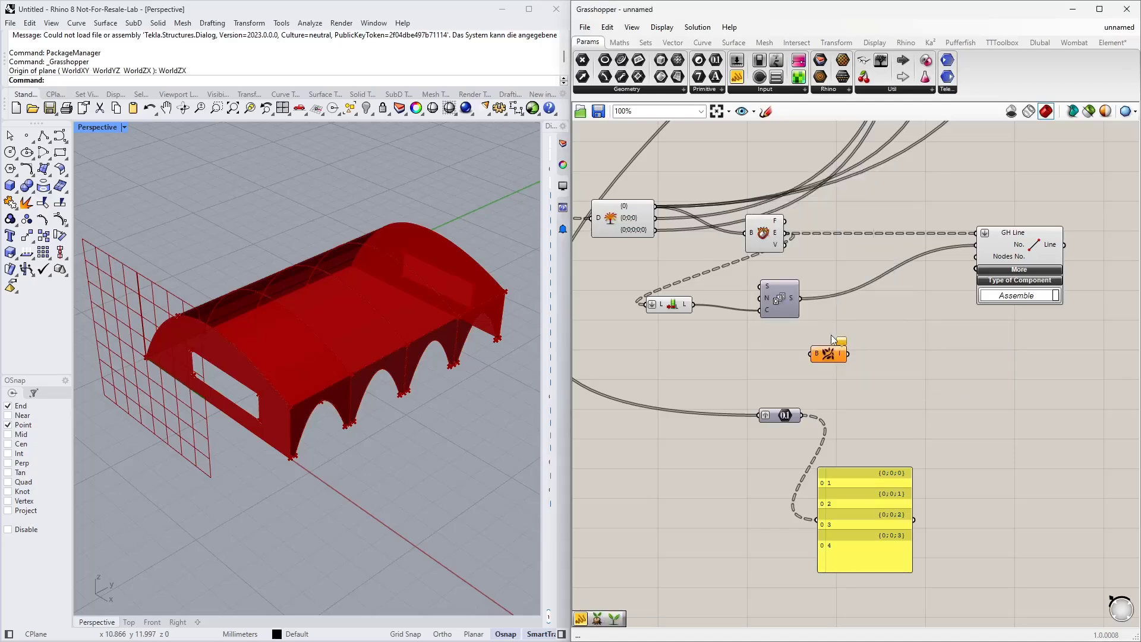
drag(786, 241, 812, 355)
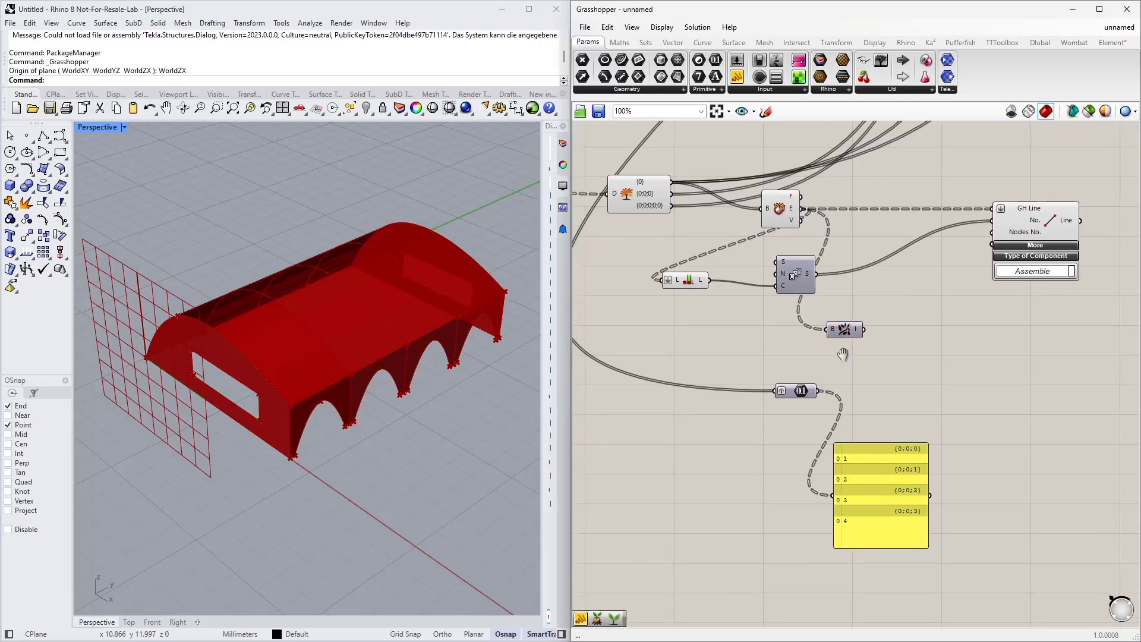
right_drag(804, 431, 819, 402)
drag(800, 387, 765, 483)
drag(842, 326, 770, 378)
Step: Add an Unflatten Tree component with the Series output as tree and the Deconstruct Path output as guide
double_click(831, 364)
text(un)
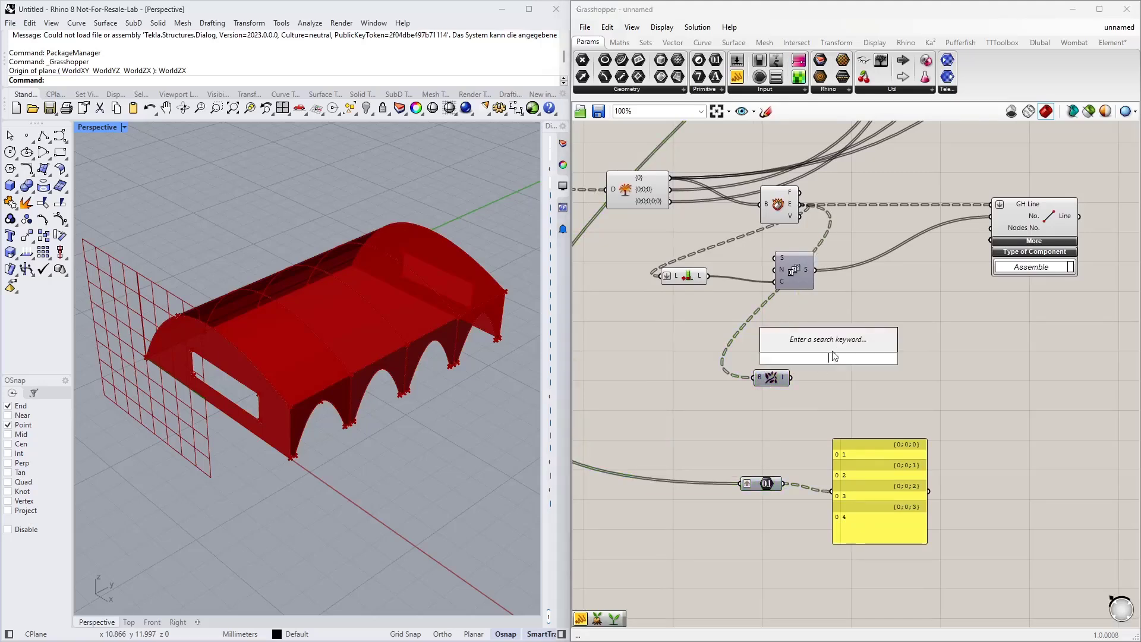
text(fl)
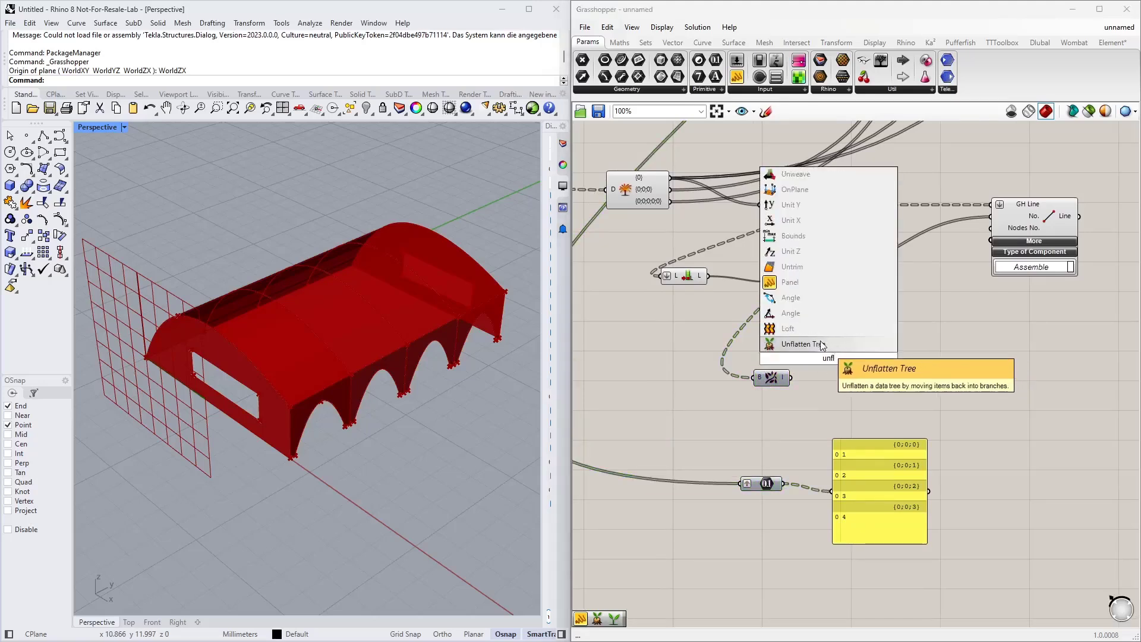
key(Return)
drag(841, 349, 838, 349)
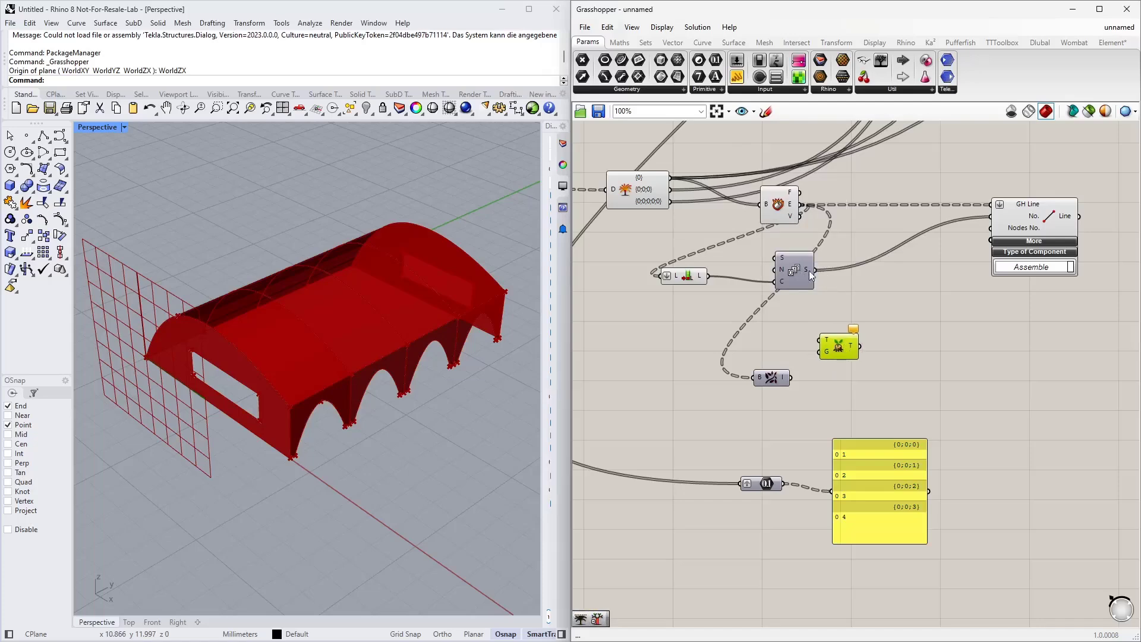
drag(816, 271, 821, 340)
drag(791, 379, 813, 356)
right_drag(818, 368, 772, 370)
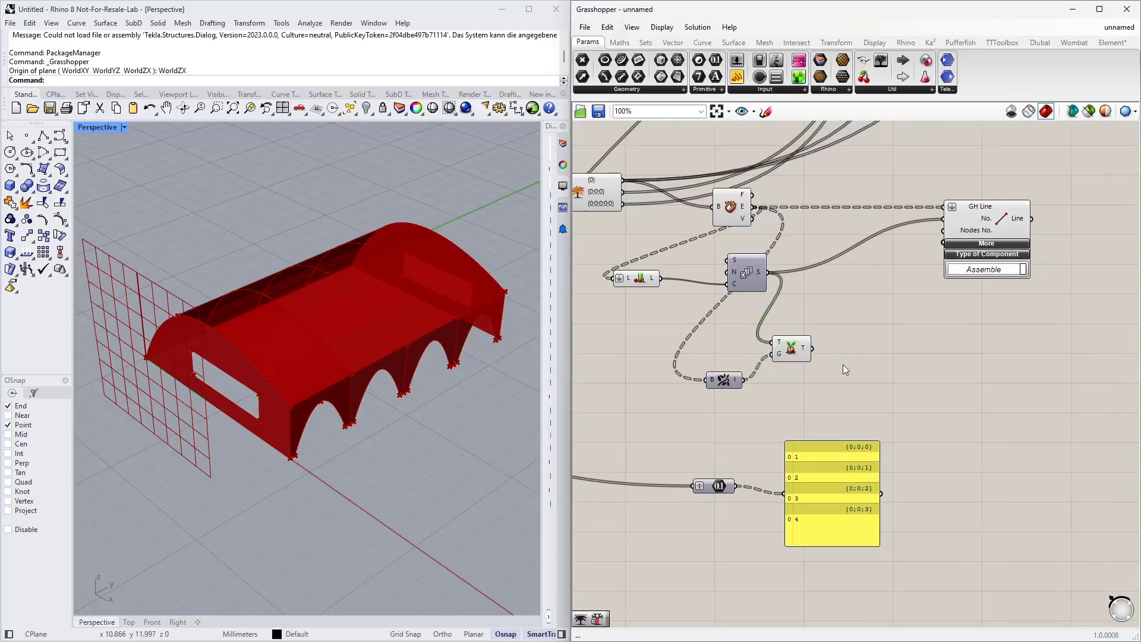
Step: Add a Trim Tree component fed by the Unflatten Tree output
double_click(872, 362)
text(tr)
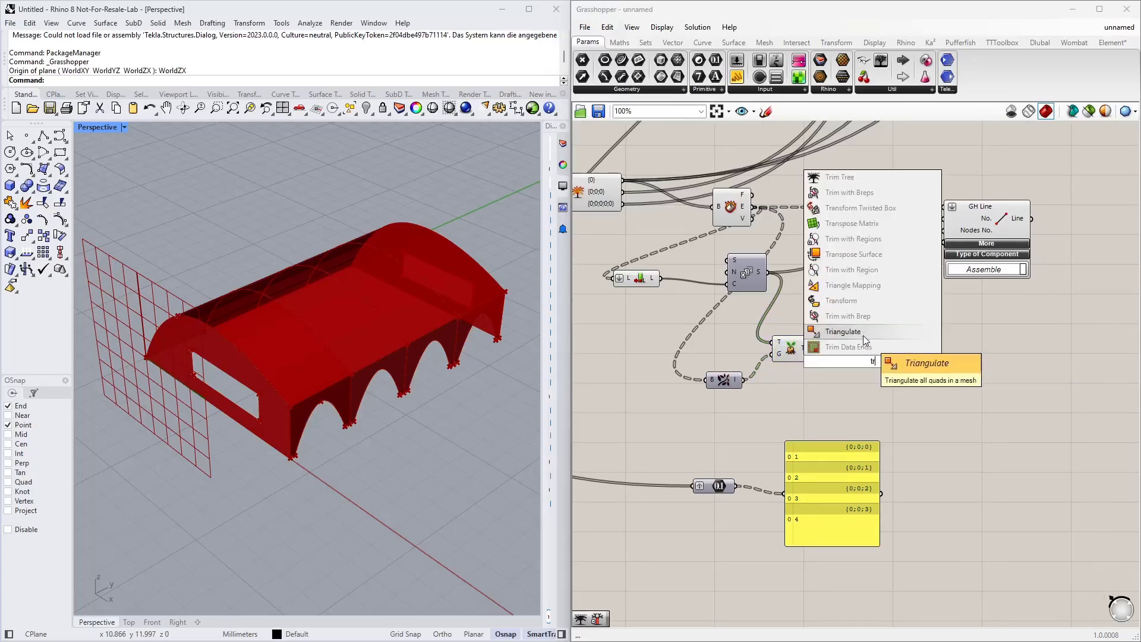
text( tr)
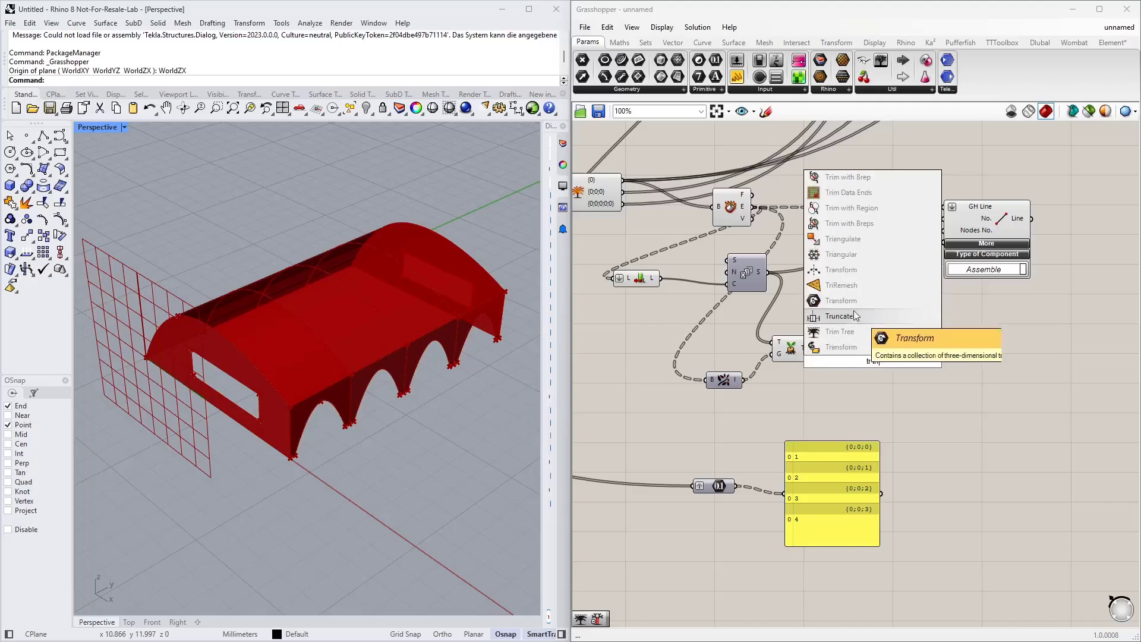
click(848, 330)
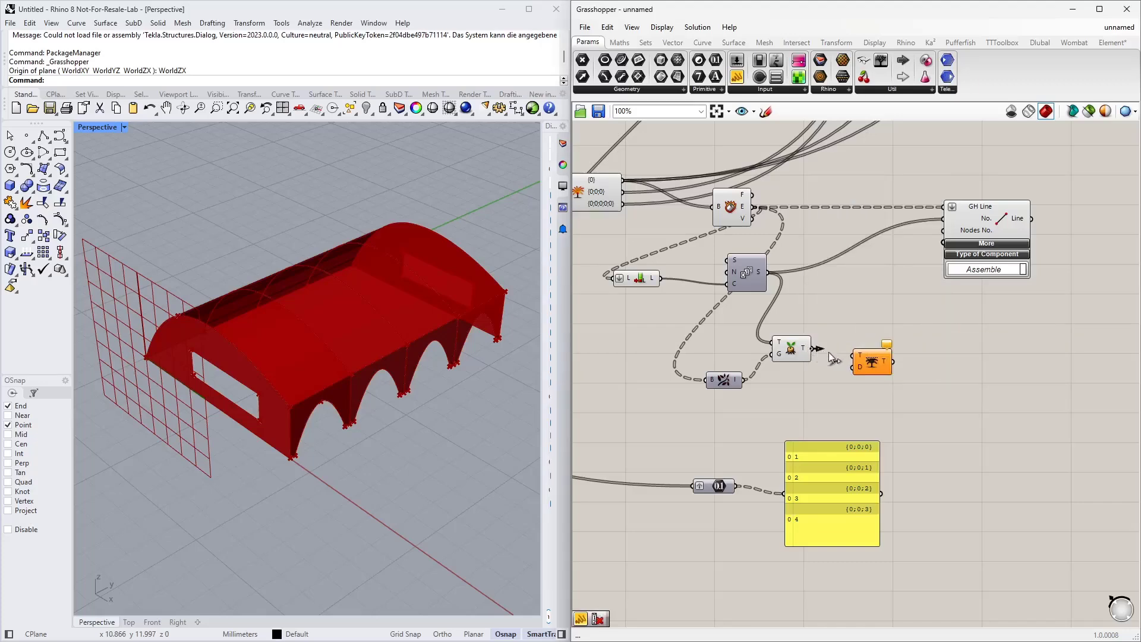
drag(828, 352, 867, 356)
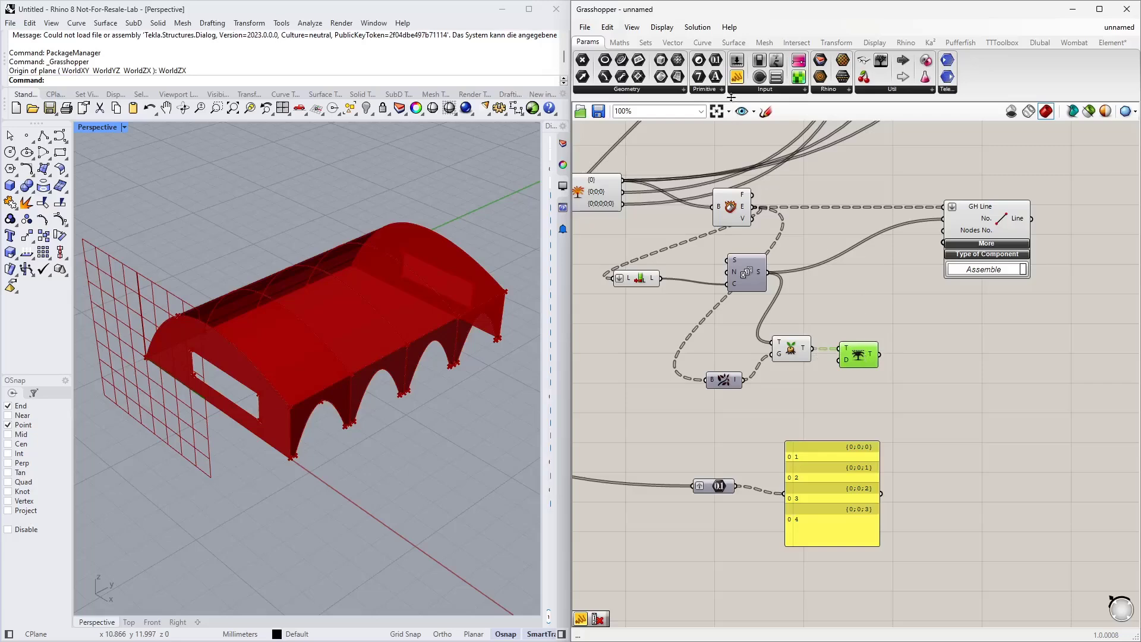
Step: Add a panel showing the Trim Tree output, briefly comparing it with the Series output
drag(737, 76, 945, 373)
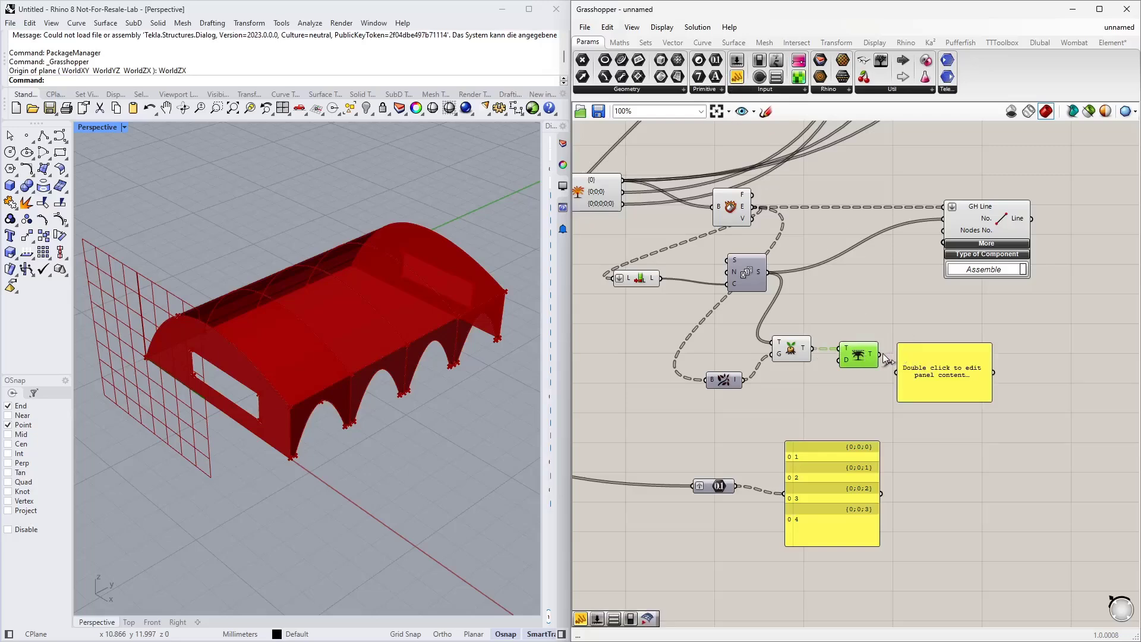
drag(880, 355, 897, 372)
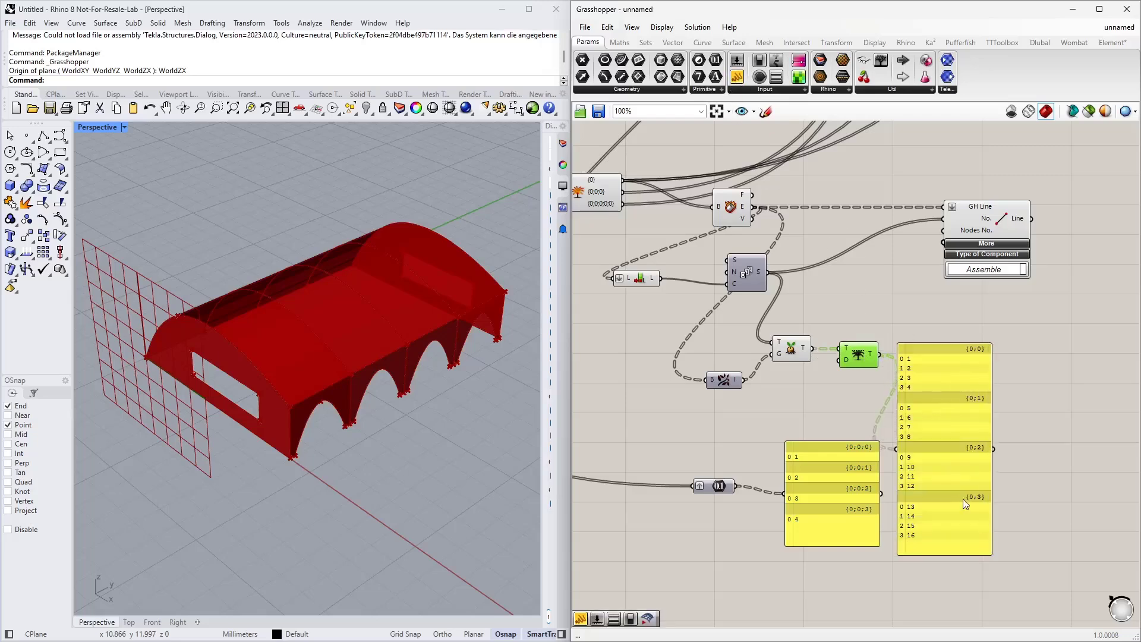
drag(963, 498, 939, 319)
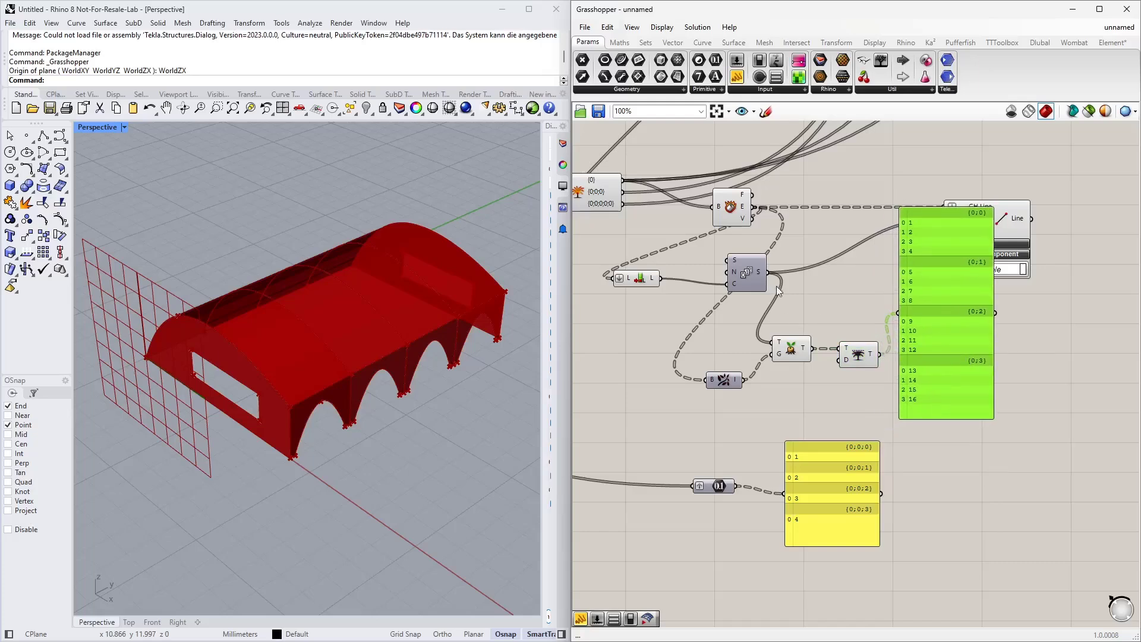
drag(768, 273, 898, 313)
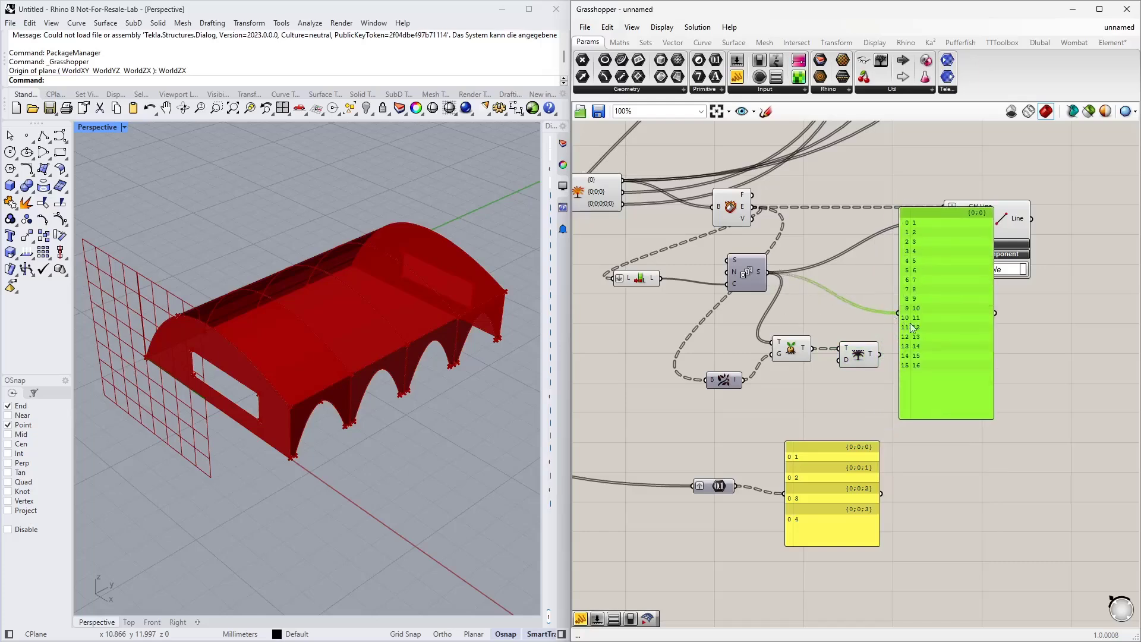
drag(880, 354, 898, 313)
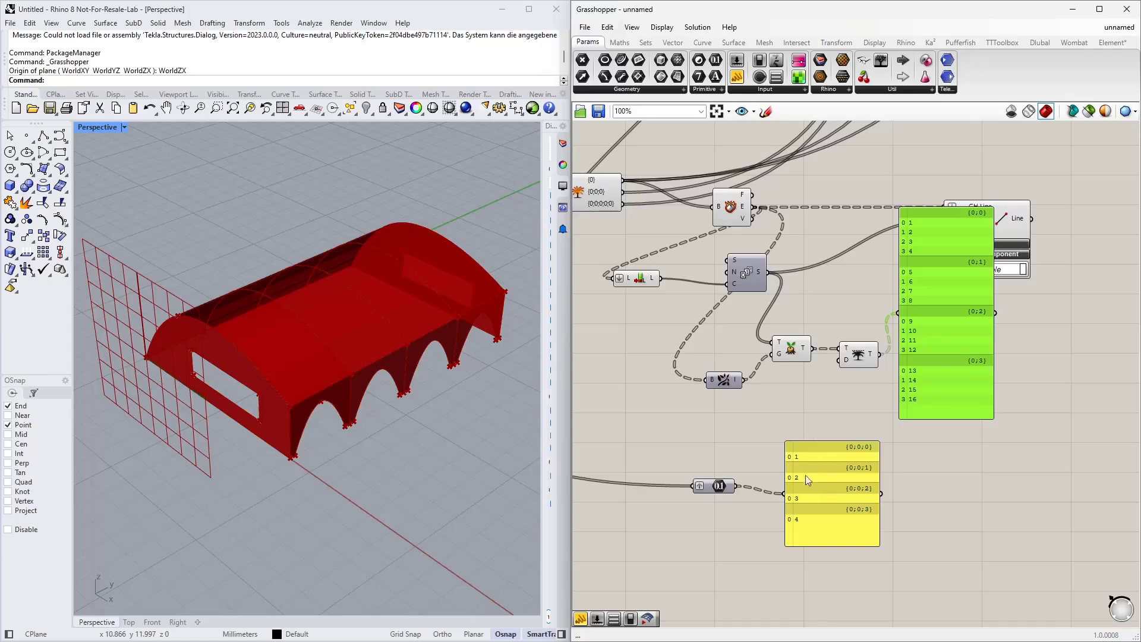
Step: Inspect the Trim Tree output panel against the shell model, then delete that panel
drag(830, 476, 829, 513)
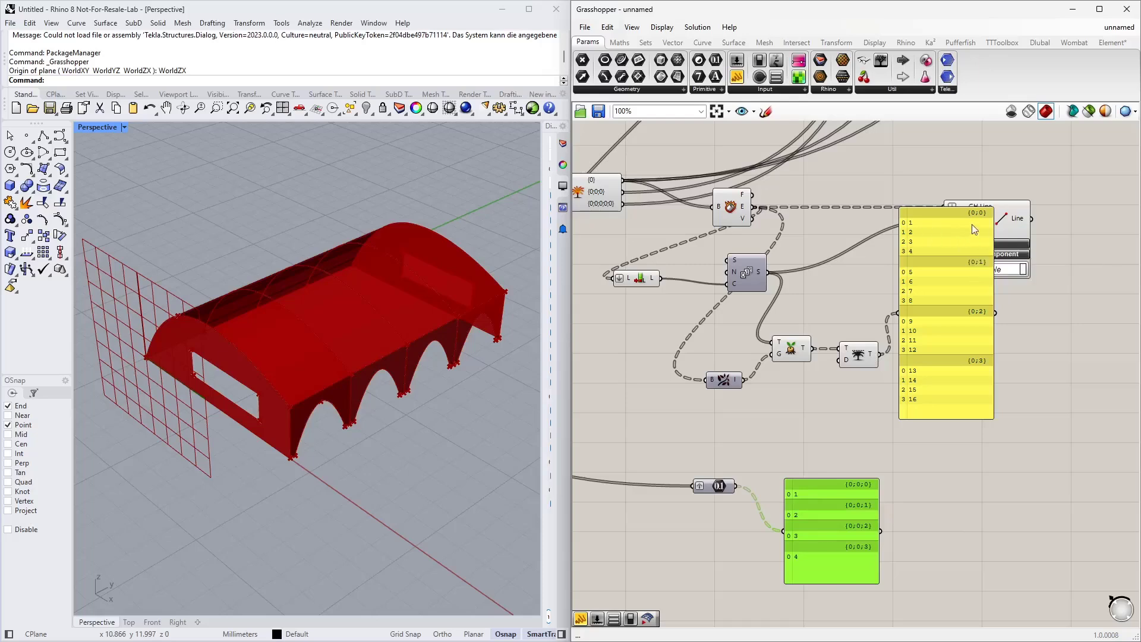
click(952, 342)
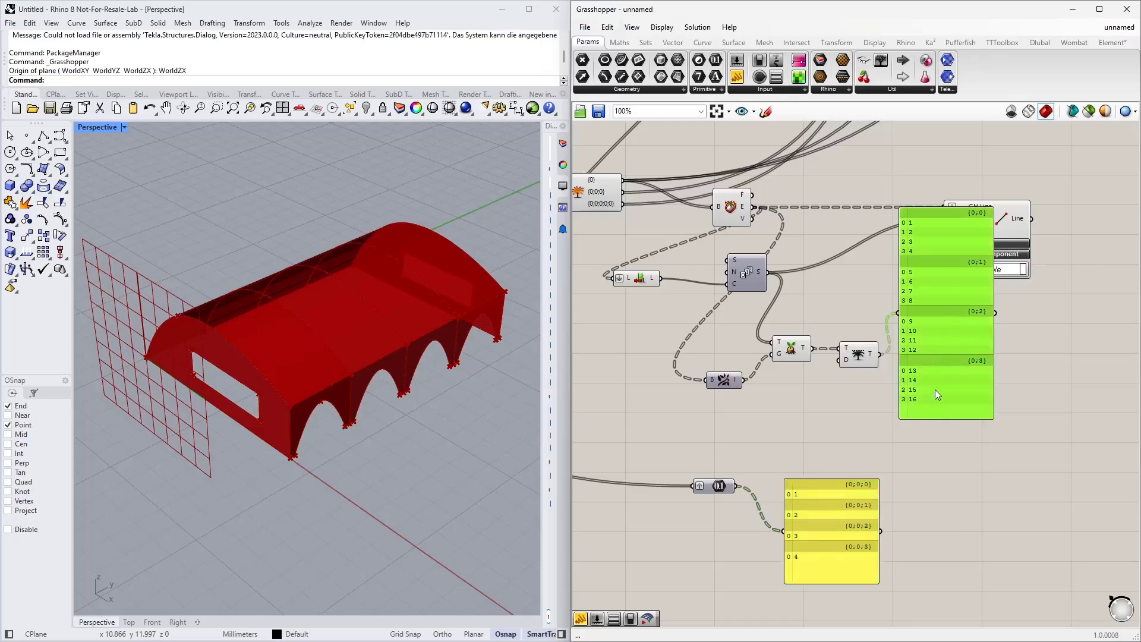
right_drag(964, 495, 840, 485)
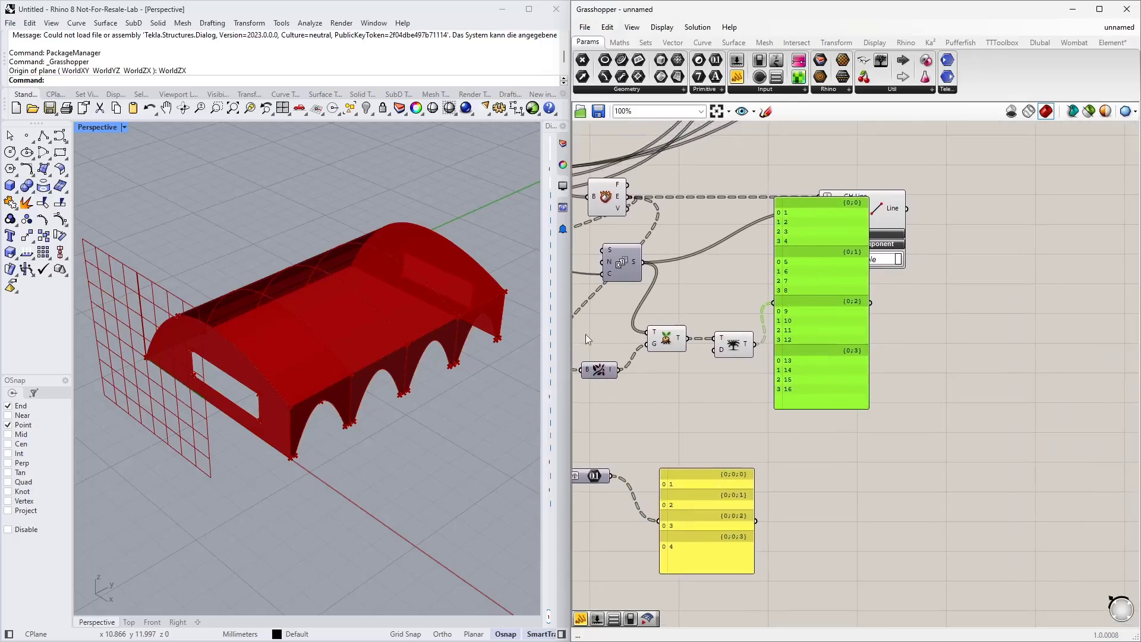
right_drag(226, 359, 425, 381)
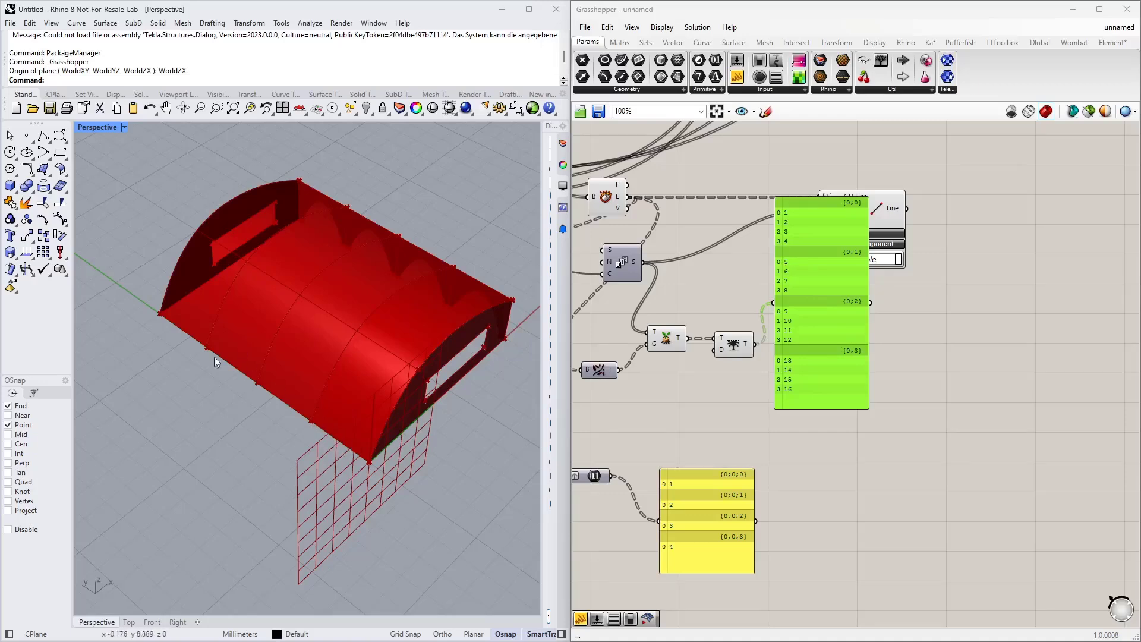
click(824, 300)
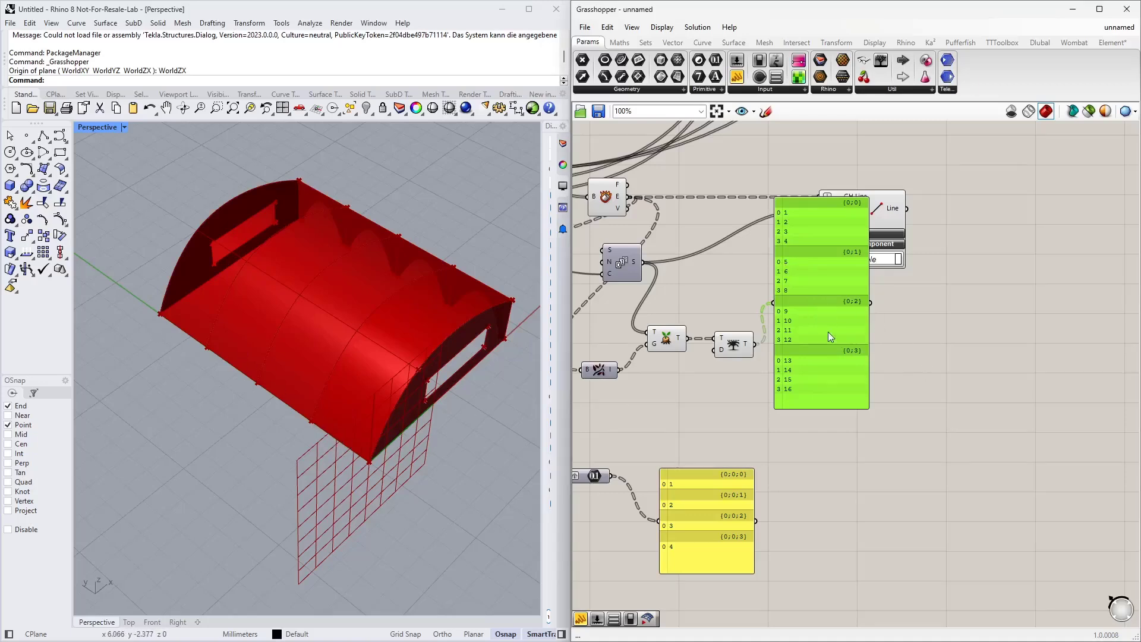
key(Delete)
Step: Add a Cull Index component fed by the Trim Tree output, with a number slider at 0 for its indices
double_click(831, 354)
text(cu)
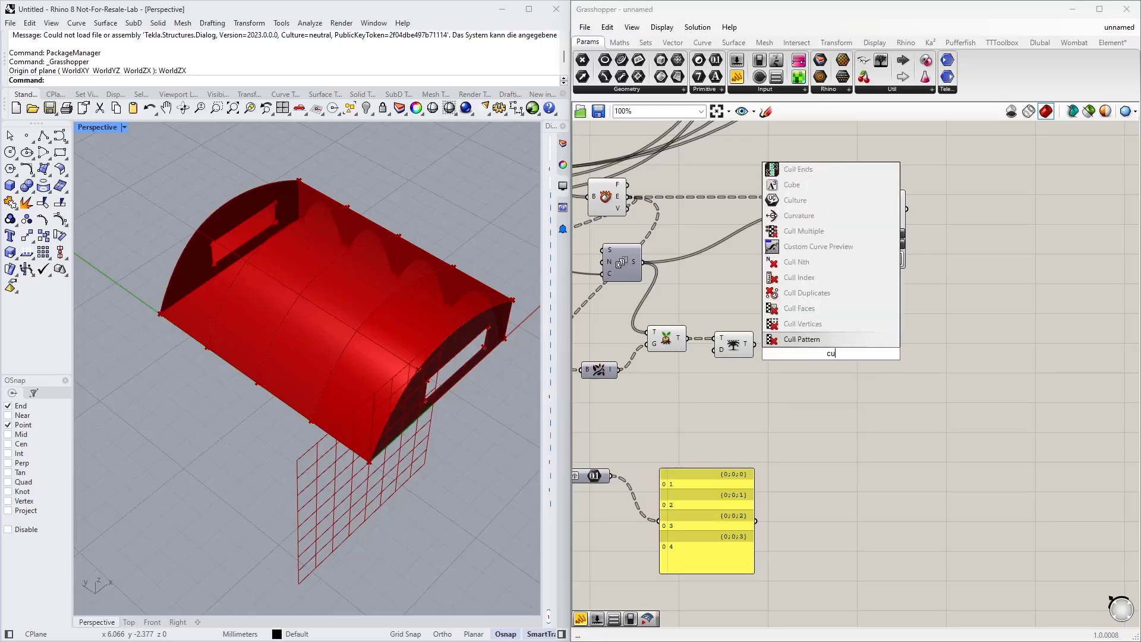
text(ll index)
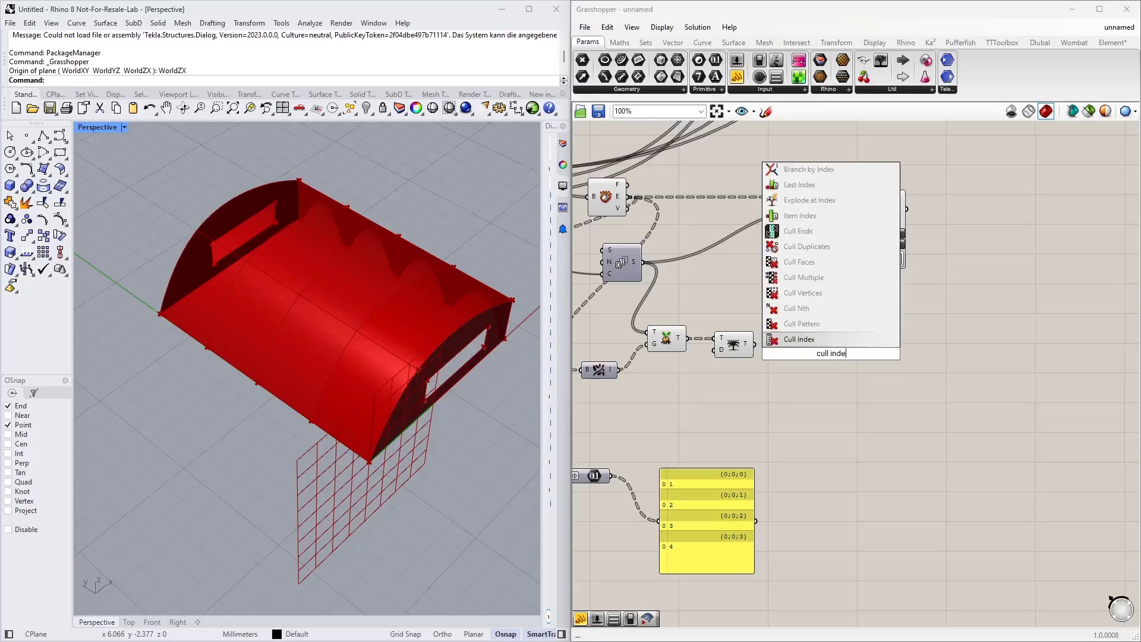
key(Return)
drag(755, 344, 814, 369)
double_click(750, 388)
text(slider)
key(Return)
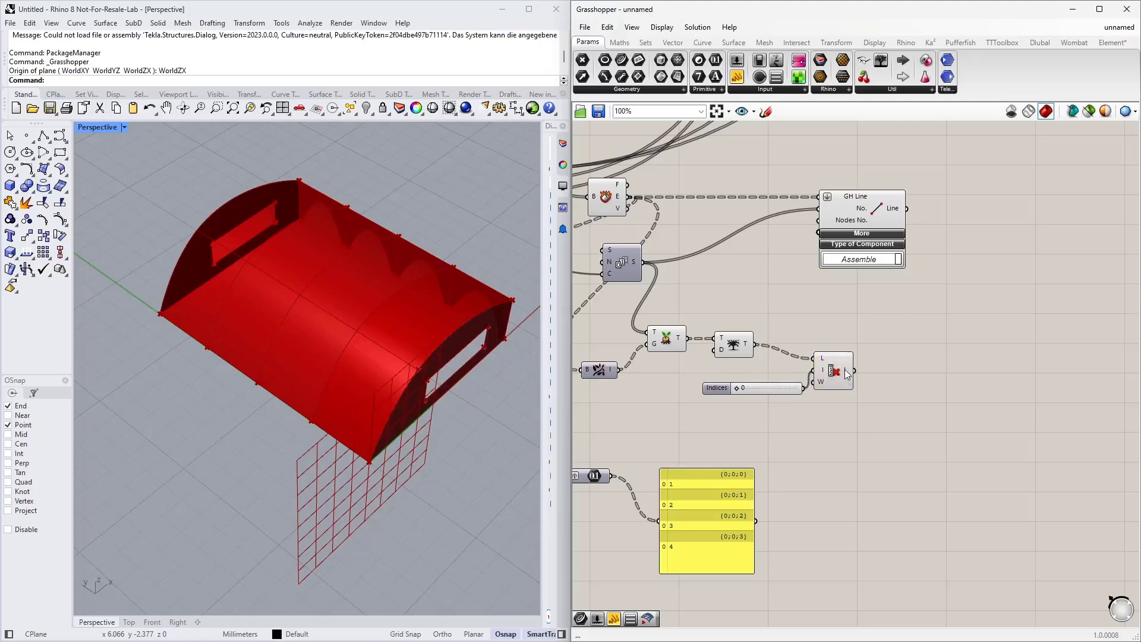
click(848, 378)
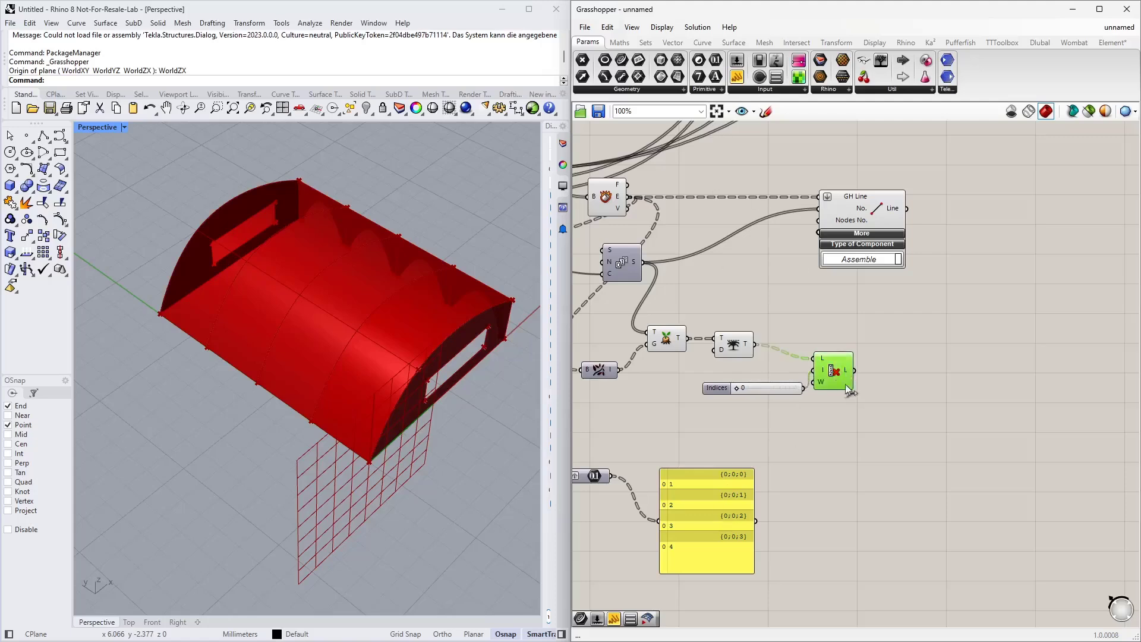
Step: Check the Cull Index output in a temporary panel and delete it again
drag(854, 370, 956, 401)
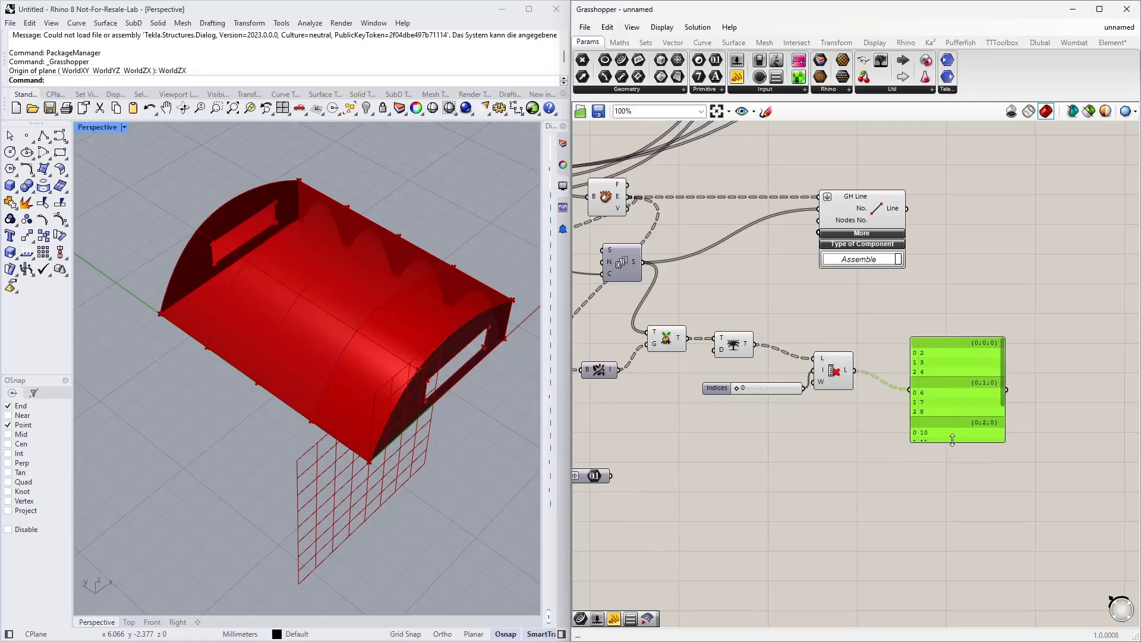
drag(954, 441, 951, 514)
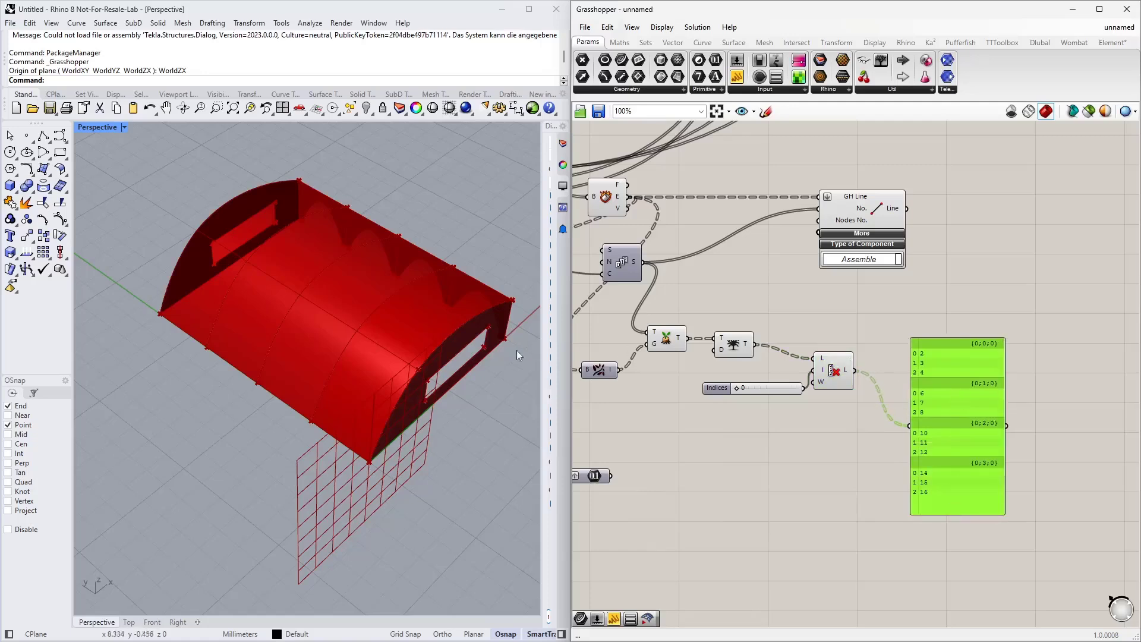
key(Delete)
Step: Add a Text Join component next to the Cull Index component
right_drag(793, 430, 861, 379)
drag(663, 410, 814, 409)
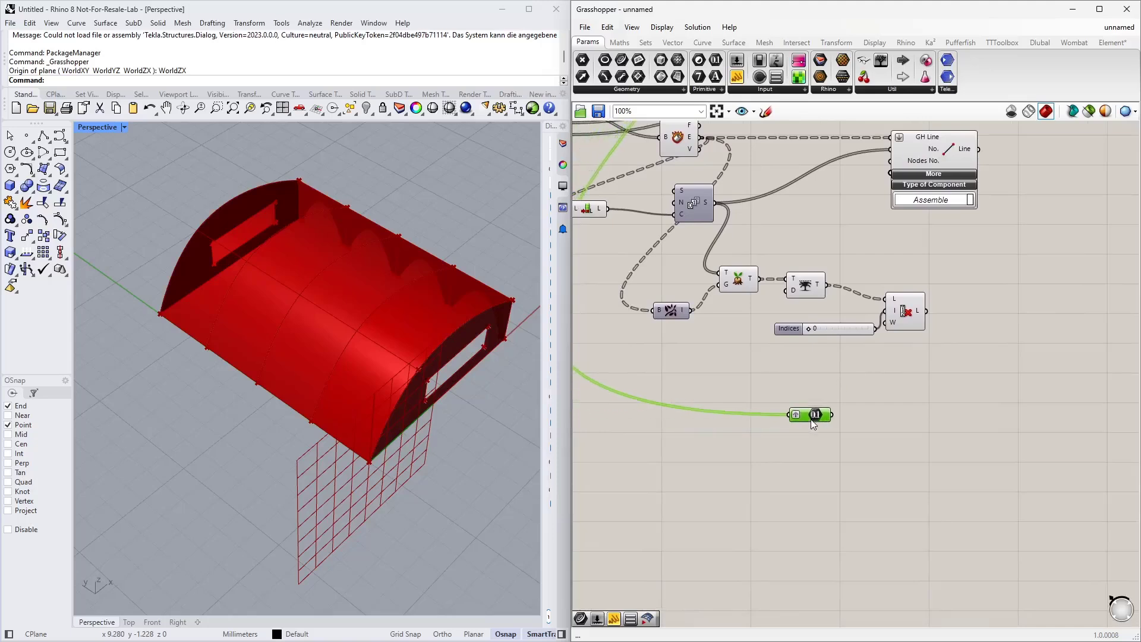
right_drag(945, 394, 770, 409)
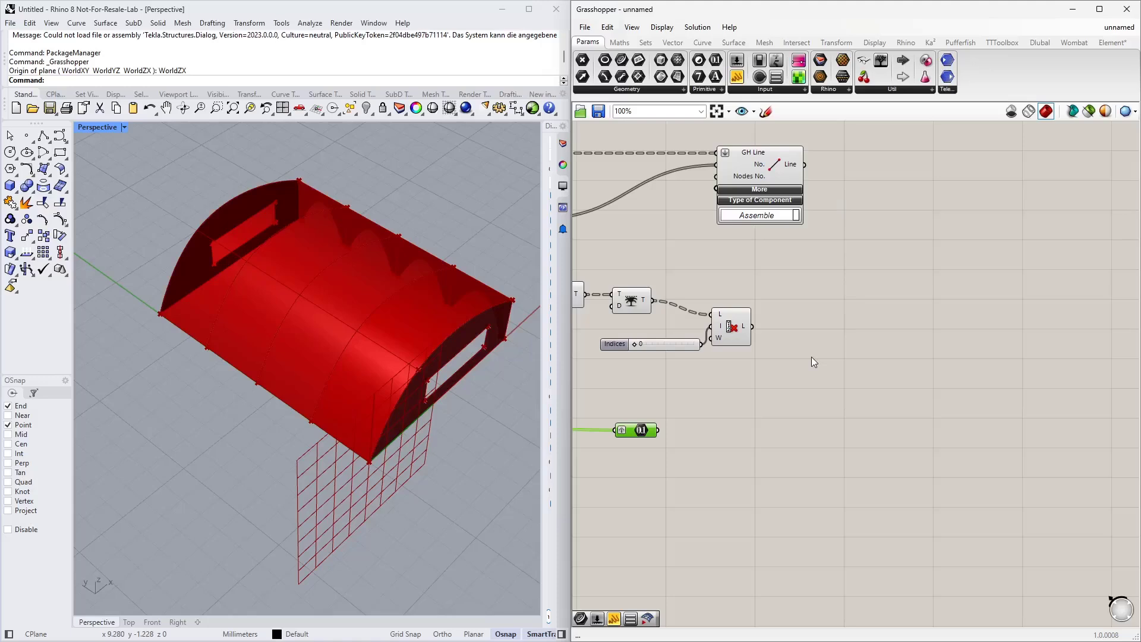
double_click(805, 381)
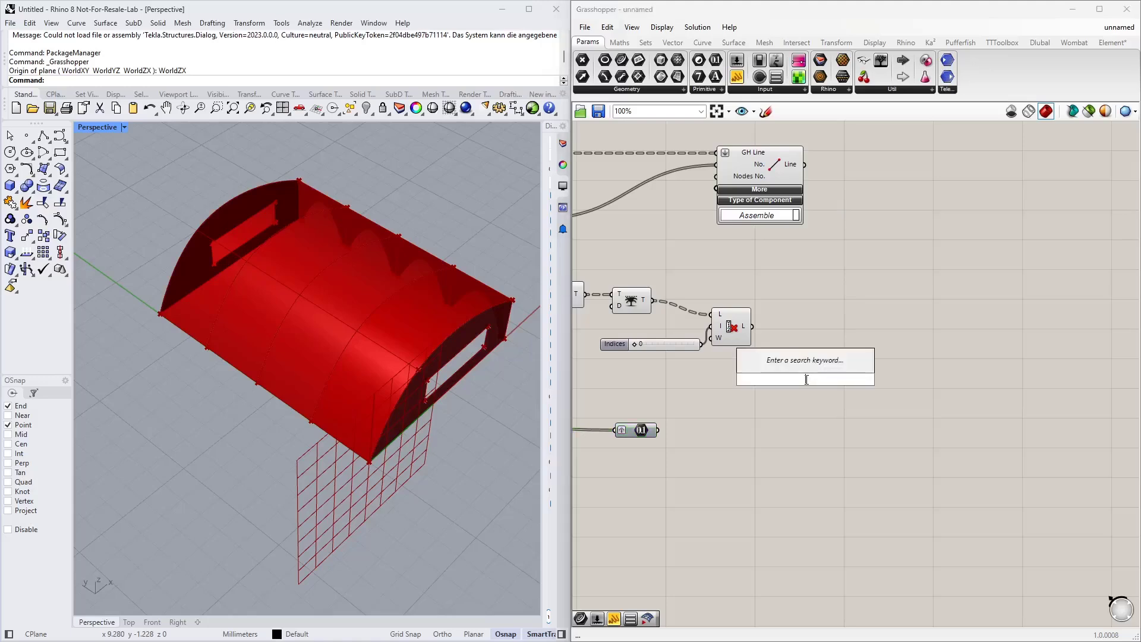
text(text jo)
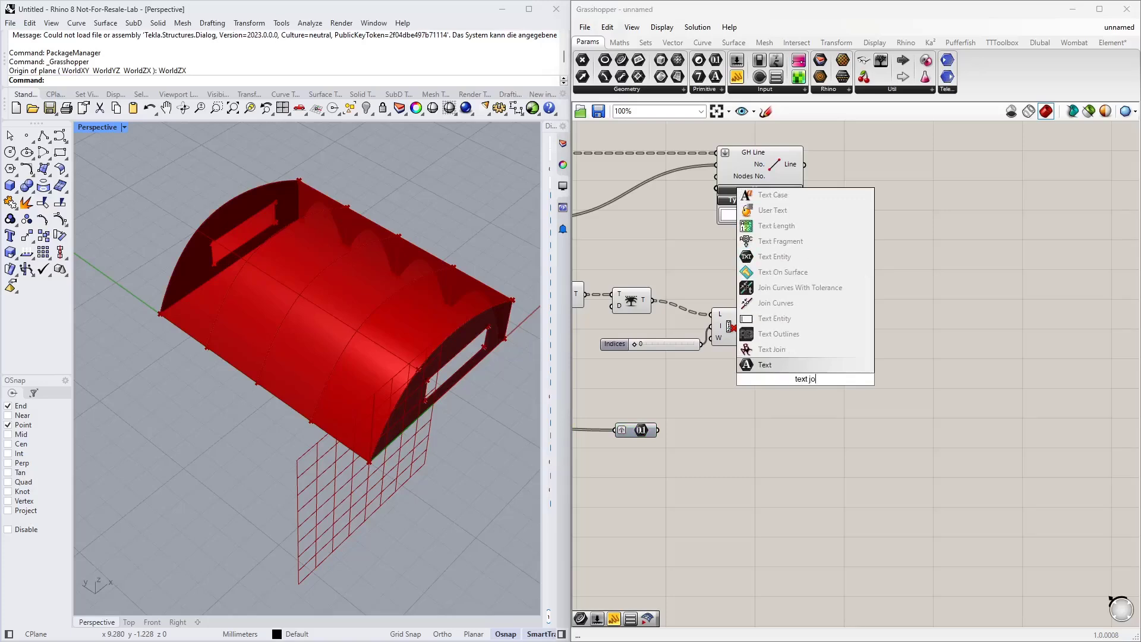
click(761, 351)
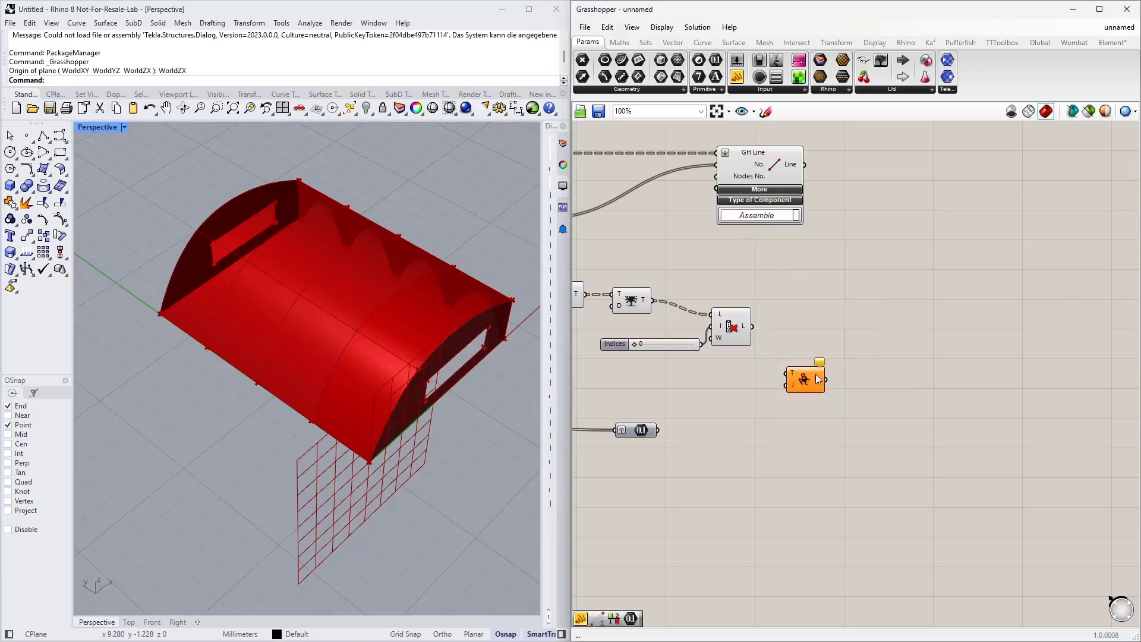
Step: Add a panel displaying the Cull Index output
drag(737, 76, 785, 273)
drag(753, 327, 737, 274)
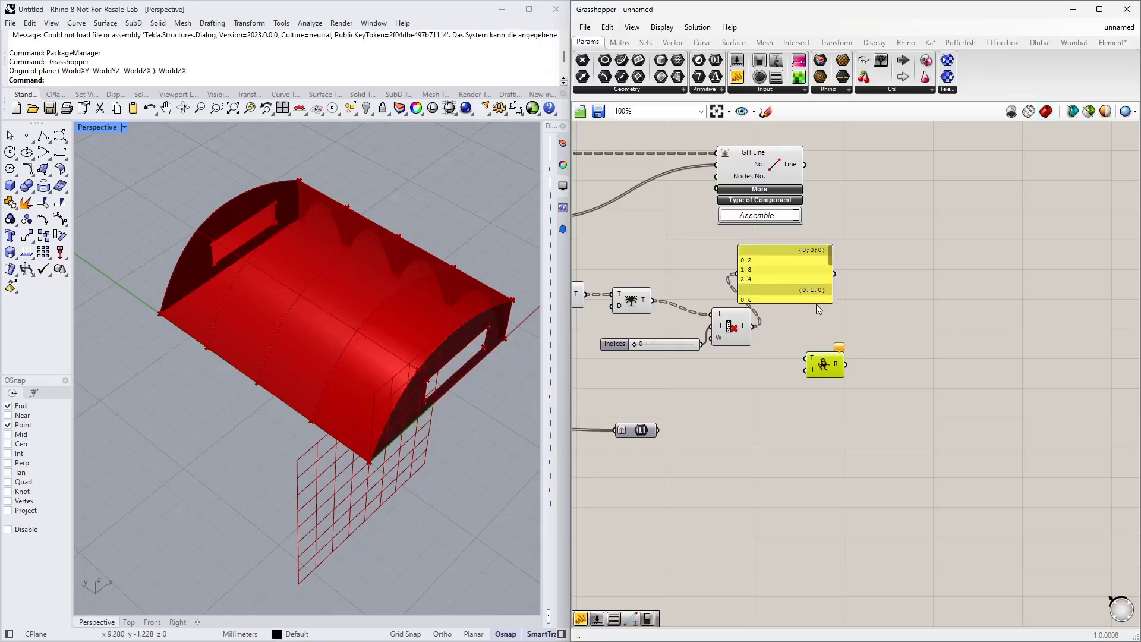
drag(816, 303, 816, 368)
scroll(814, 189, up, 4)
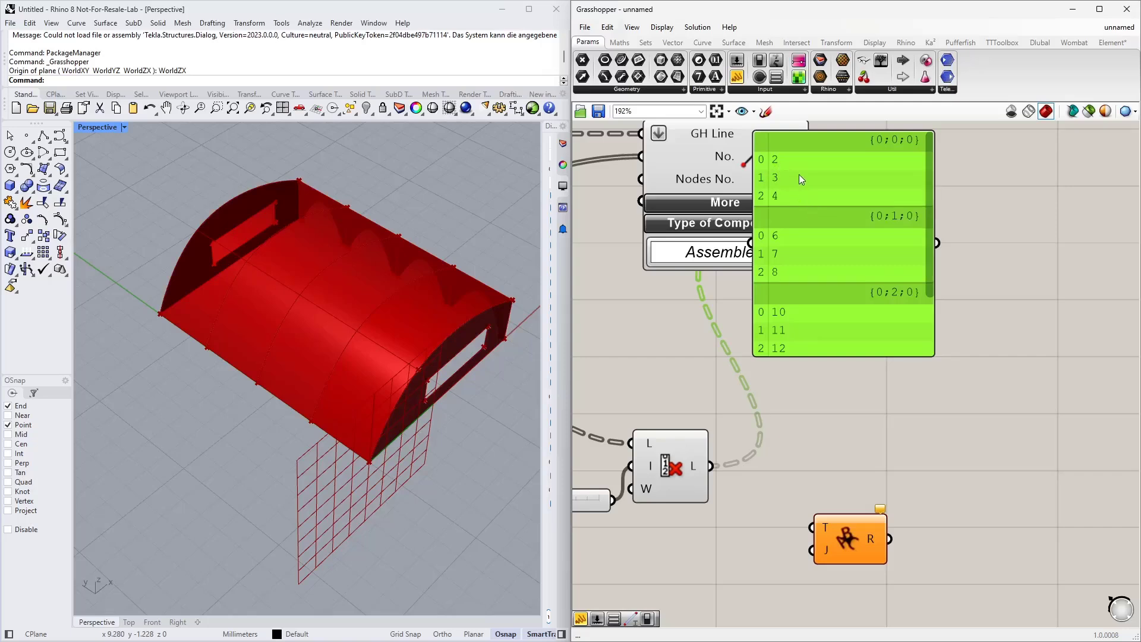
right_drag(799, 461, 814, 383)
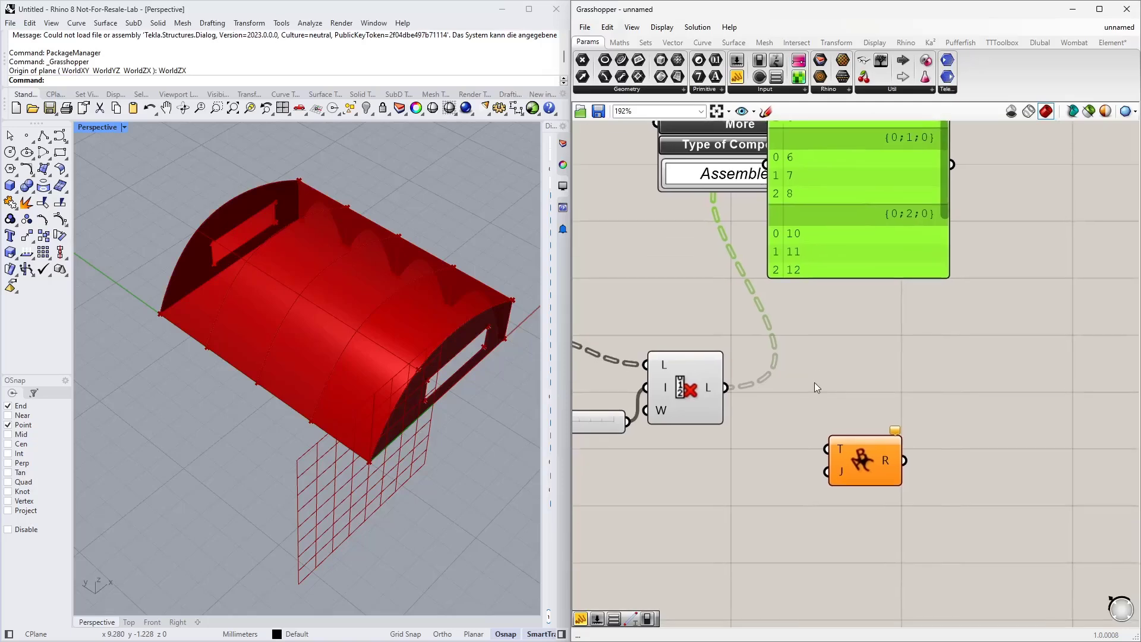
Step: Feed the Cull Index output into Text Join's text input and a panel containing a comma into its join input
drag(726, 387, 827, 450)
double_click(764, 473)
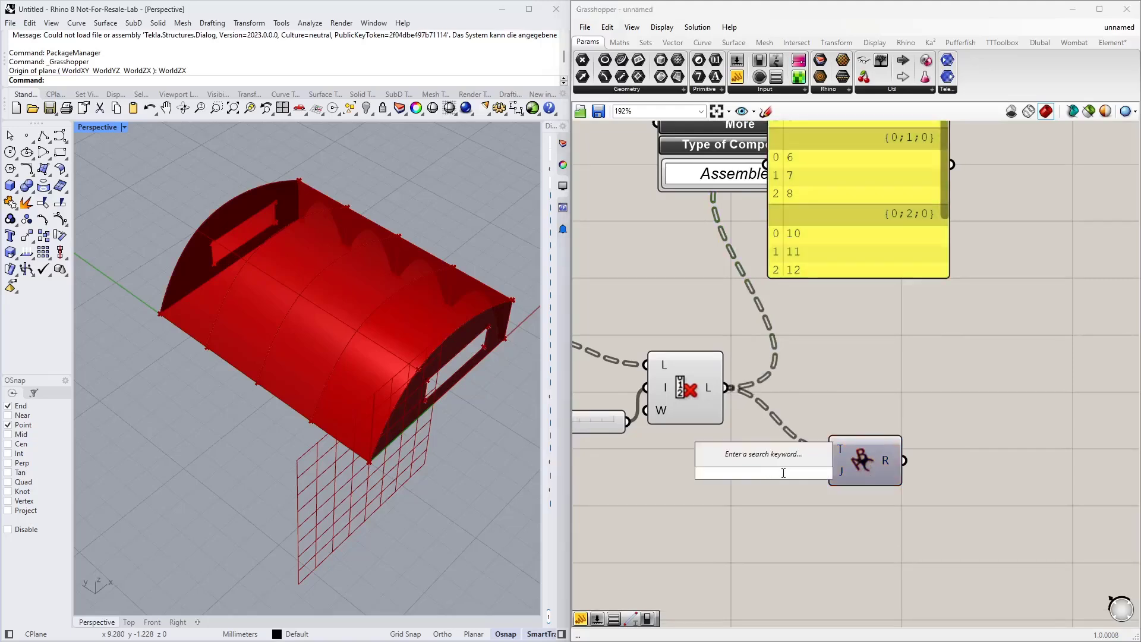
text(")
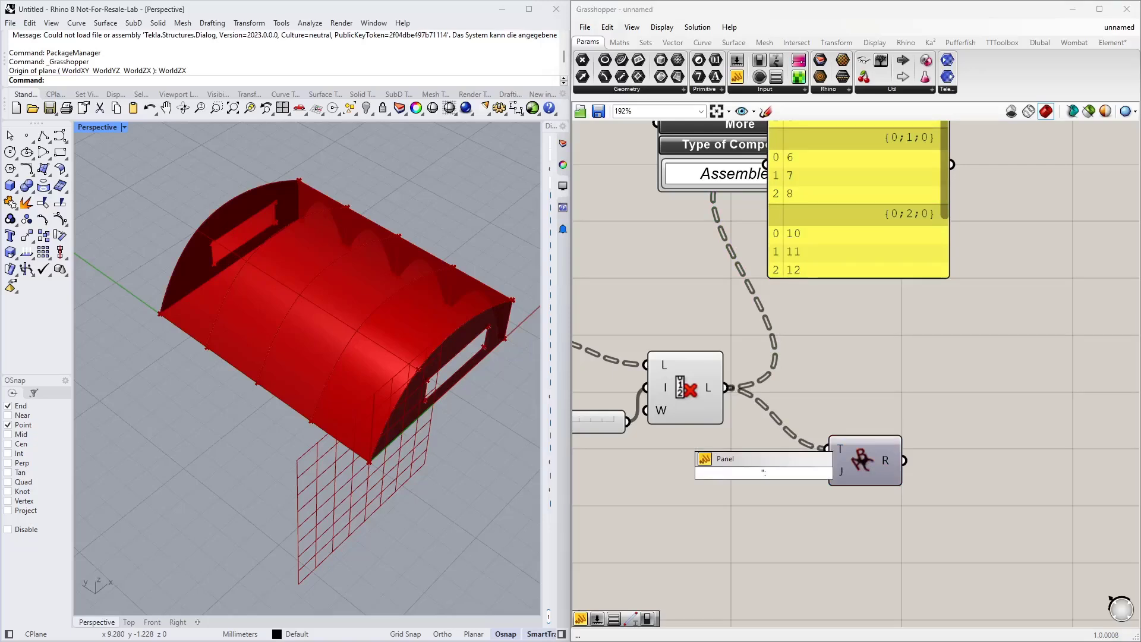
click(819, 492)
drag(765, 481, 827, 471)
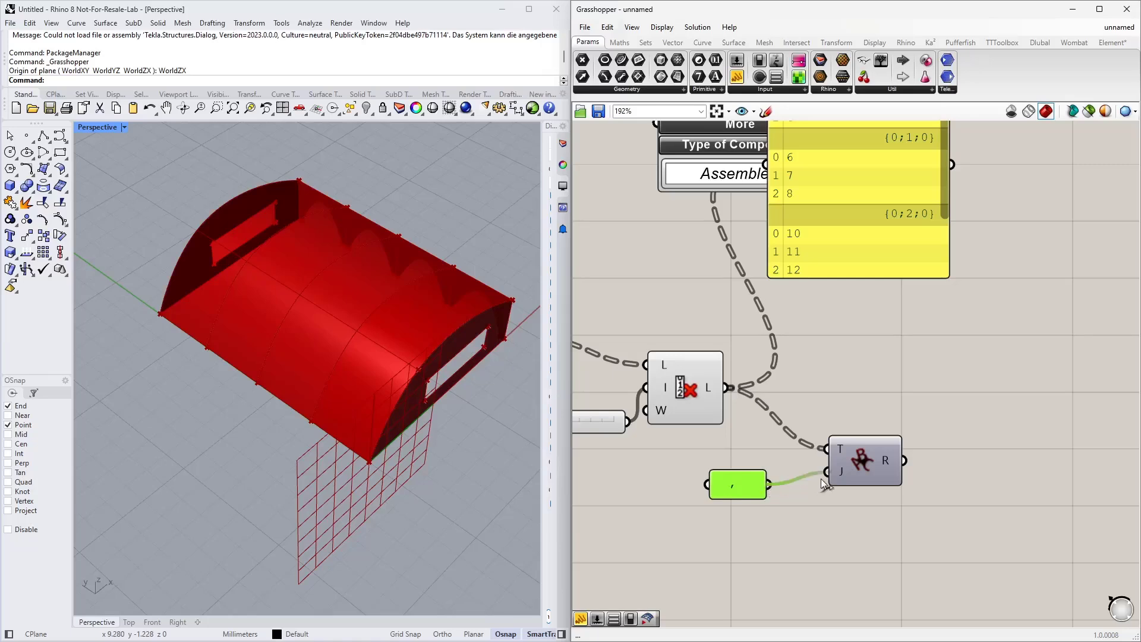
Step: Connect the Text Join result to the panel so it shows the joined node numbers per branch
scroll(803, 350, down, 2)
right_drag(820, 344, 775, 359)
drag(834, 263, 880, 283)
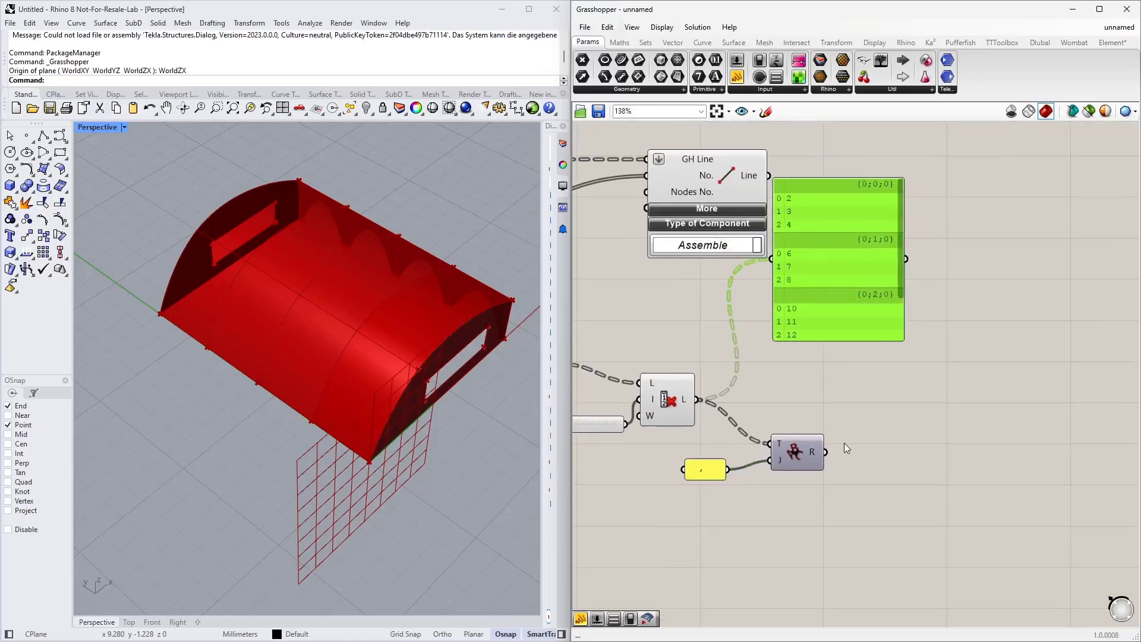
drag(827, 452, 771, 258)
drag(858, 298, 899, 282)
scroll(888, 440, down, 3)
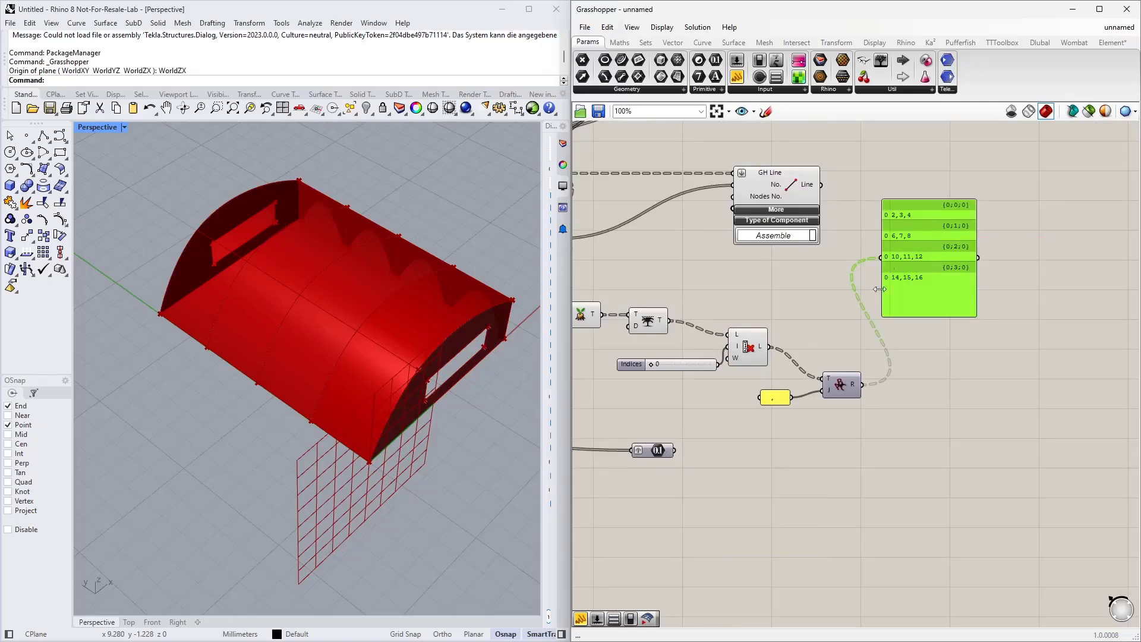
Step: Duplicate the Text Join component together with its comma panel
double_click(775, 455)
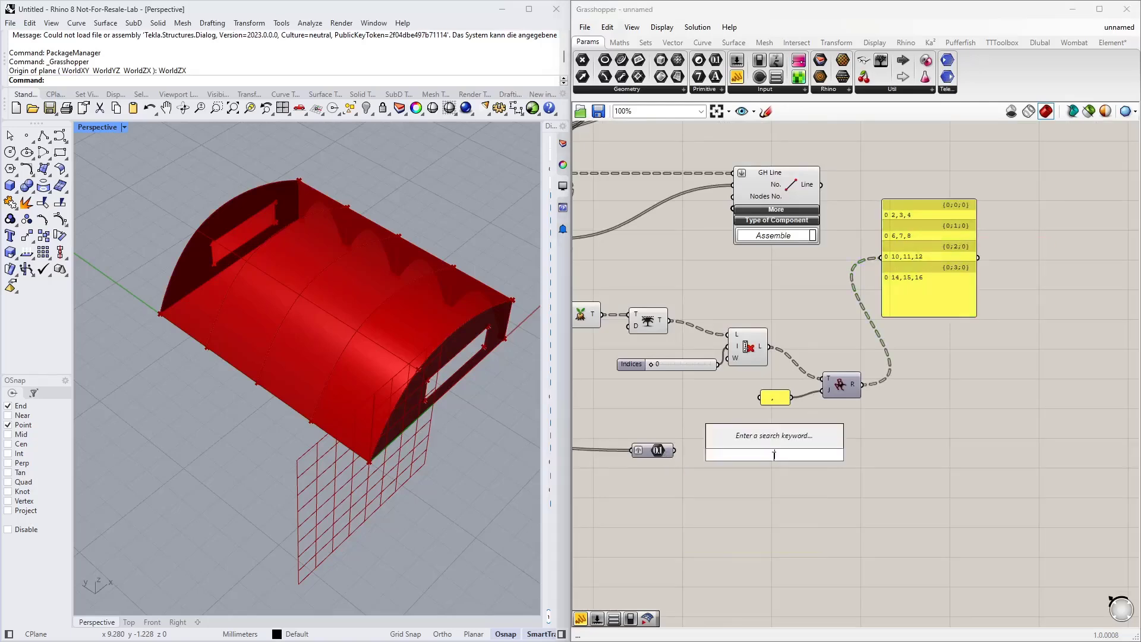
key(Escape)
mouse_move(871, 447)
mouse_down()
mouse_move(785, 376)
mouse_move(845, 391)
mouse_move(894, 445)
mouse_up()
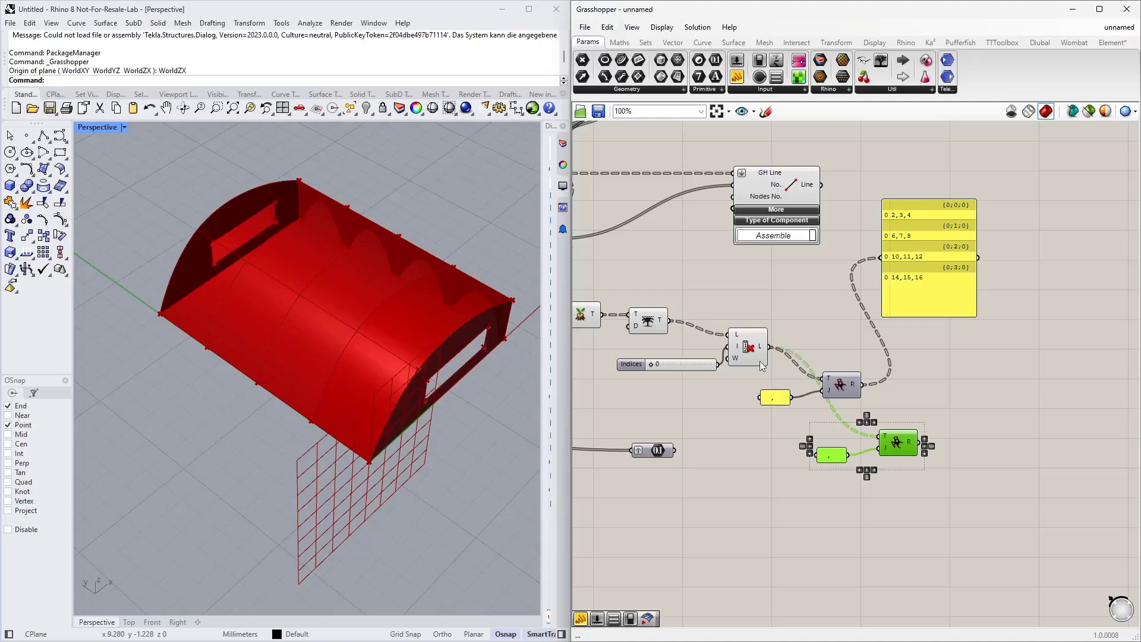
Step: Feed the Series output and the first Text Join result into the duplicated Text Join's text input
drag(923, 245, 699, 539)
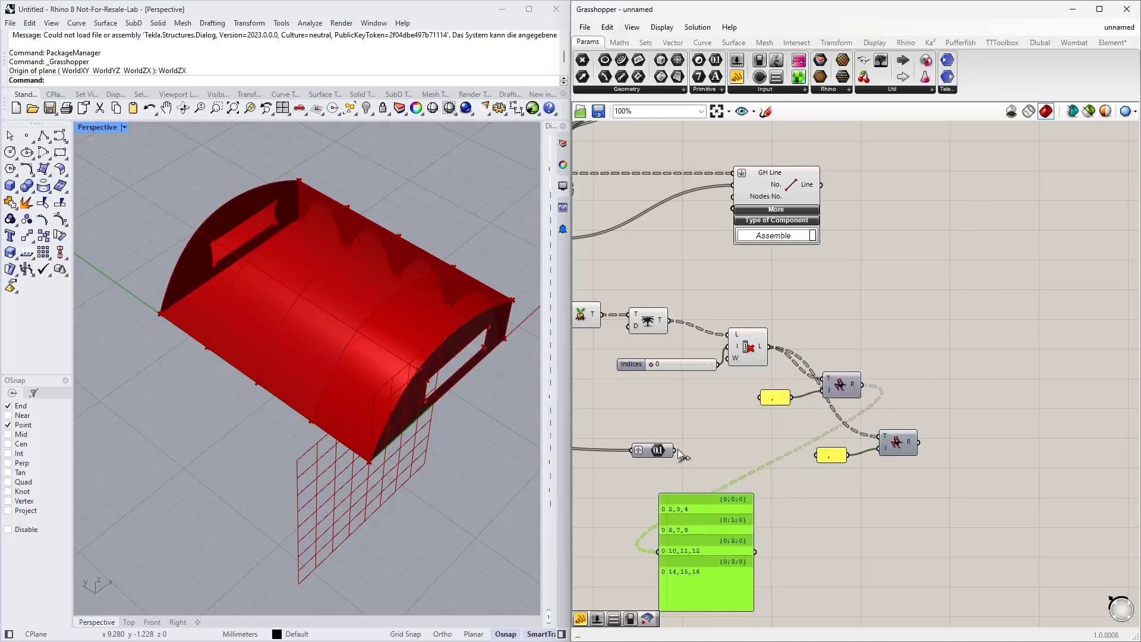
drag(675, 450, 655, 547)
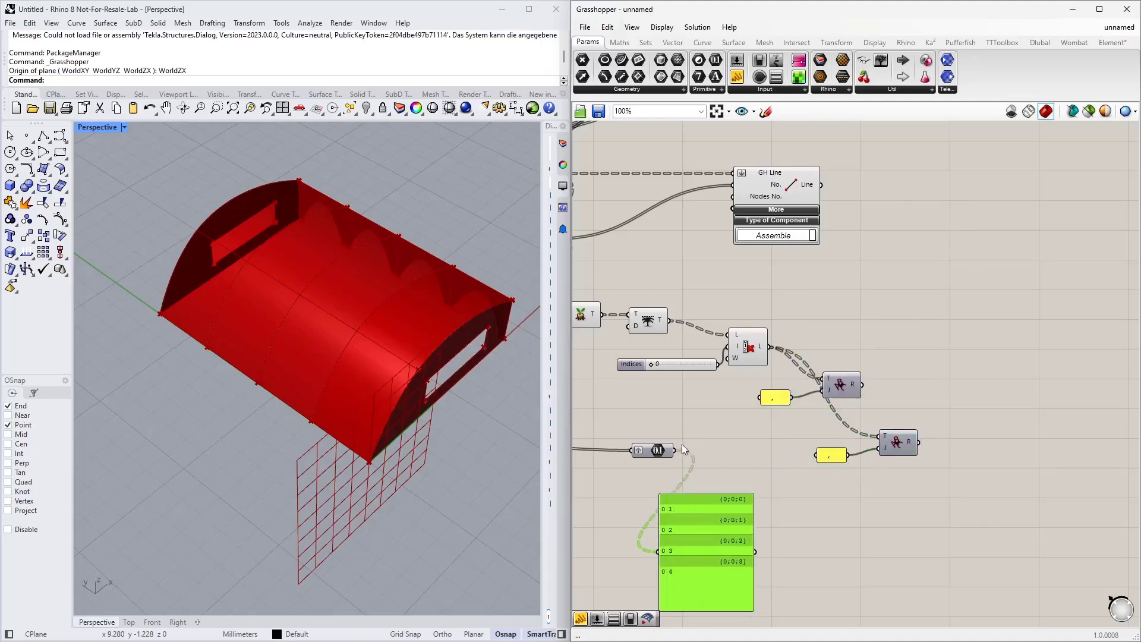
drag(676, 450, 878, 438)
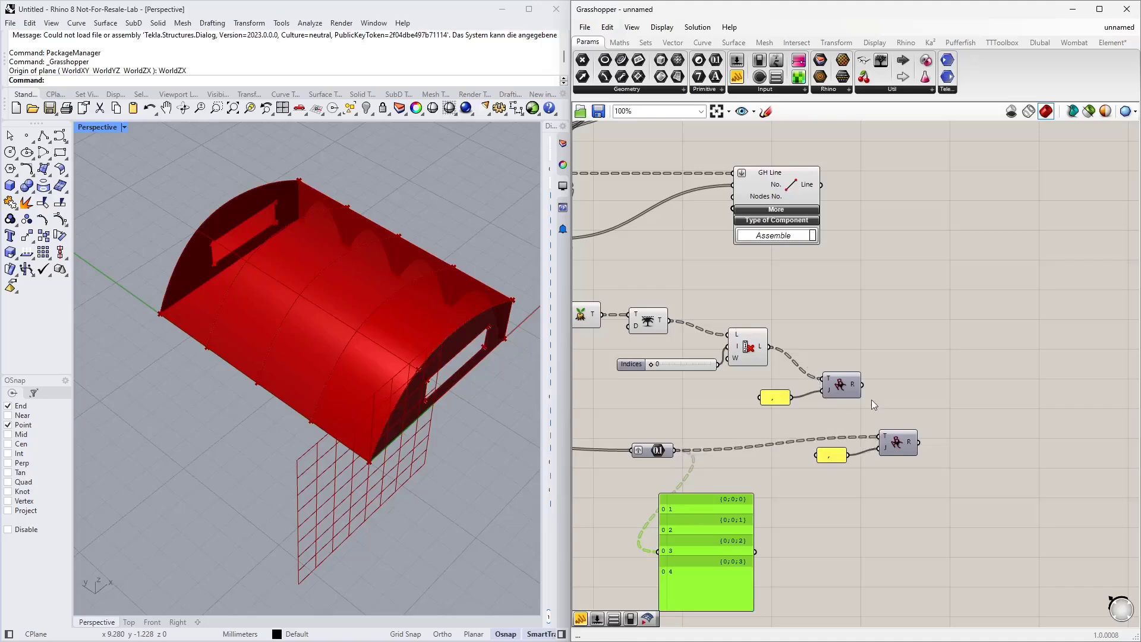
drag(863, 384, 879, 437)
drag(709, 560, 998, 497)
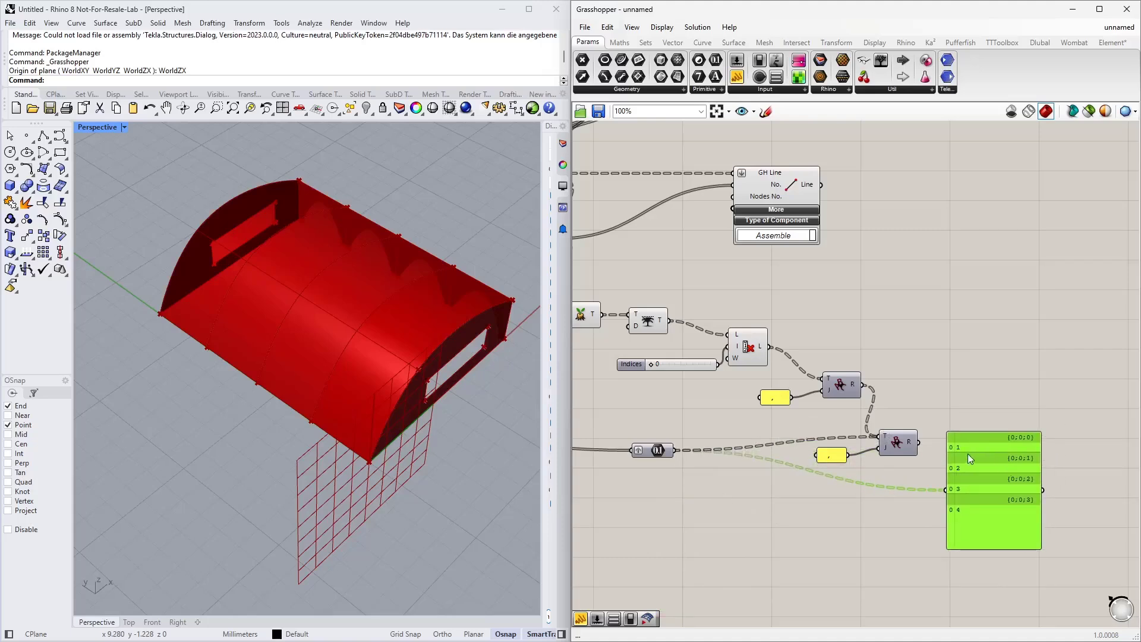
Step: Simplify the data trees of the first Text Join result and the Series output
middle_click(850, 384)
right_click(852, 383)
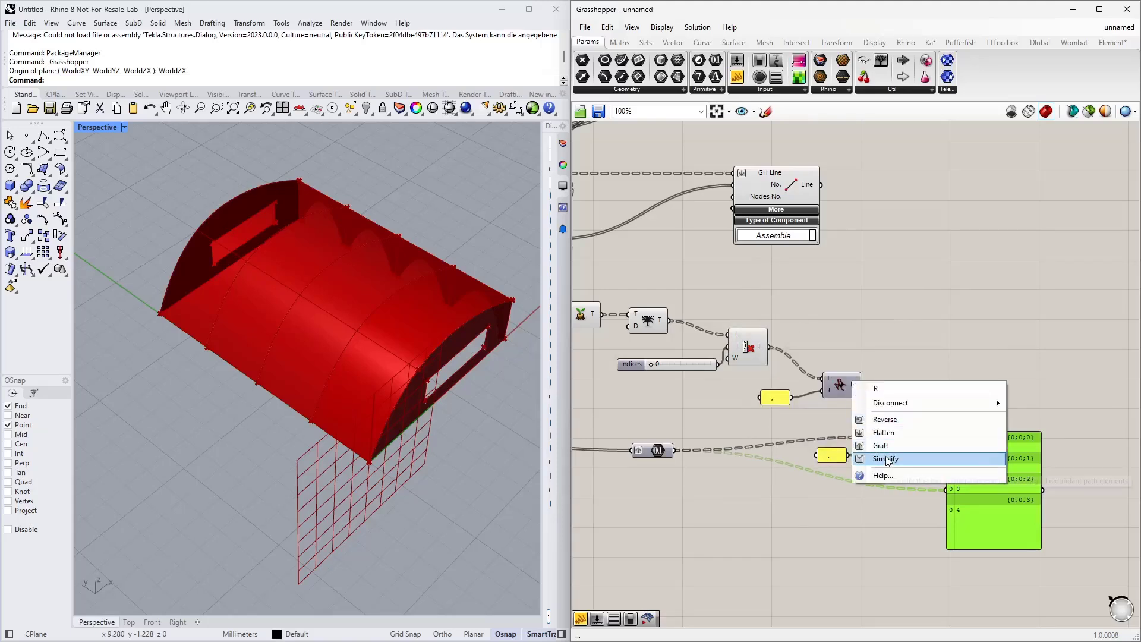
click(880, 458)
right_click(674, 450)
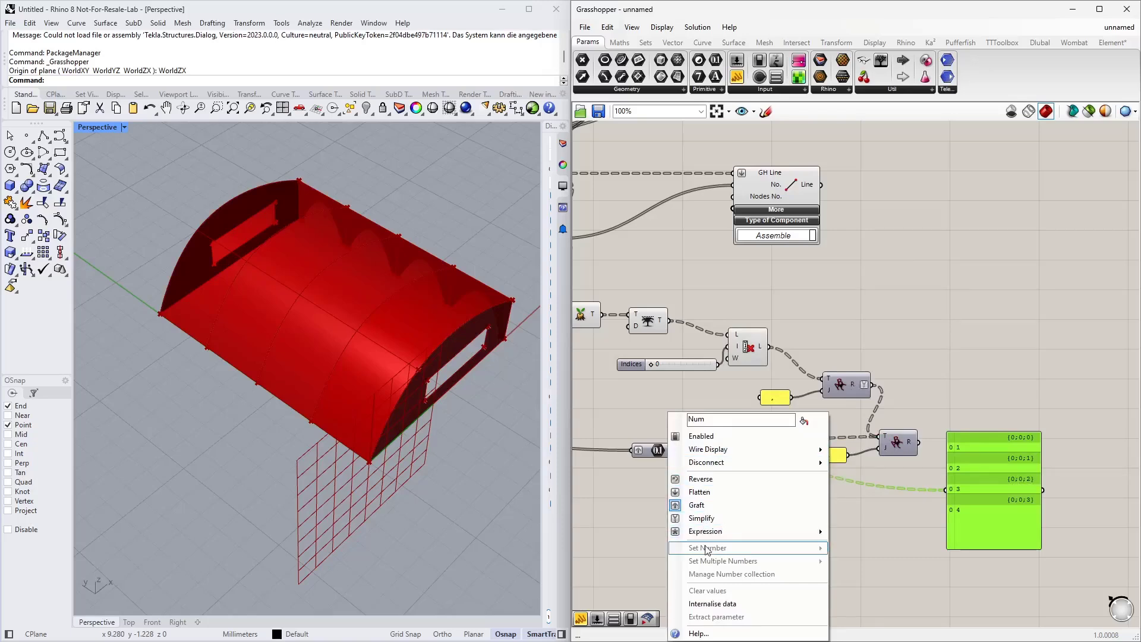
click(705, 517)
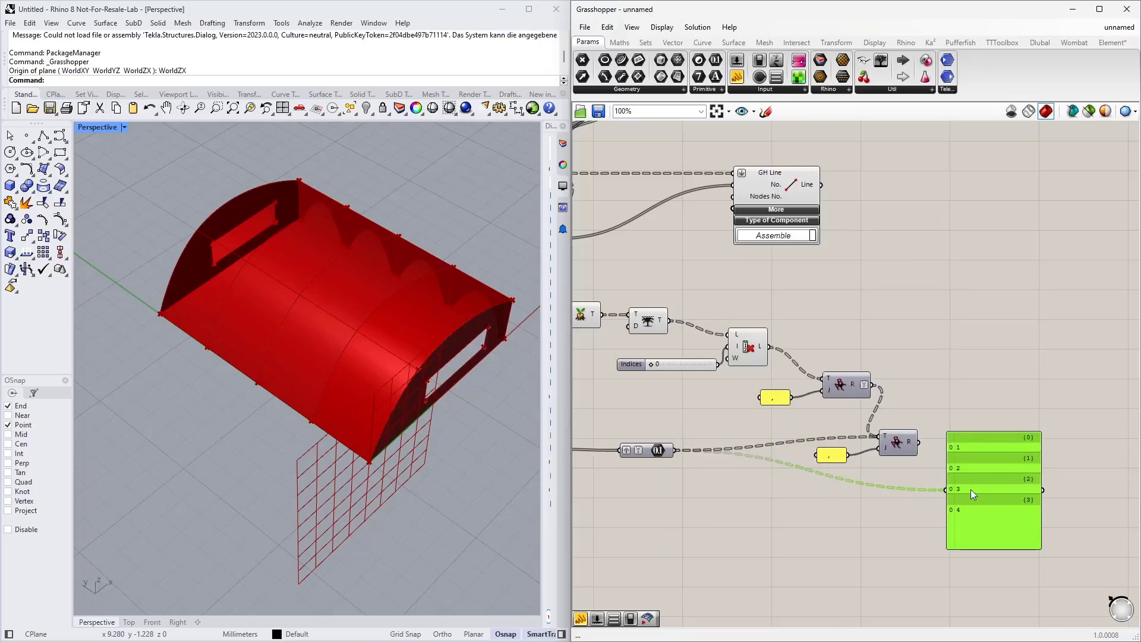
Step: Show the second Text Join result in the panel
drag(918, 443, 947, 489)
drag(996, 489, 976, 359)
scroll(975, 358, up, 3)
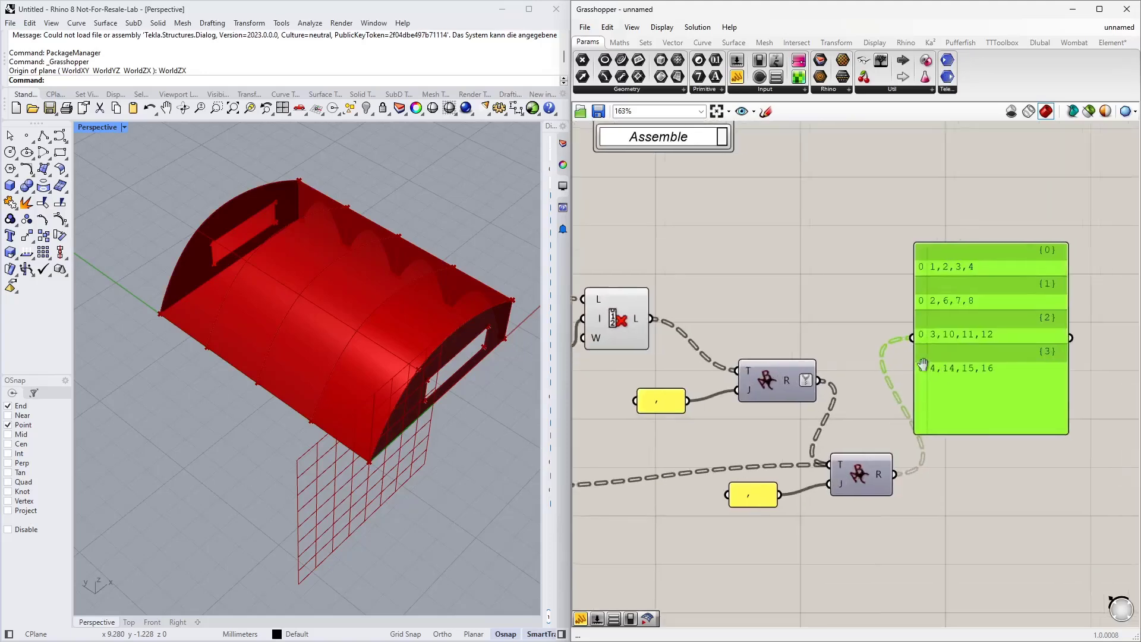
Step: Set the duplicated separator panel's text to a slash and move the result panel aside
double_click(726, 486)
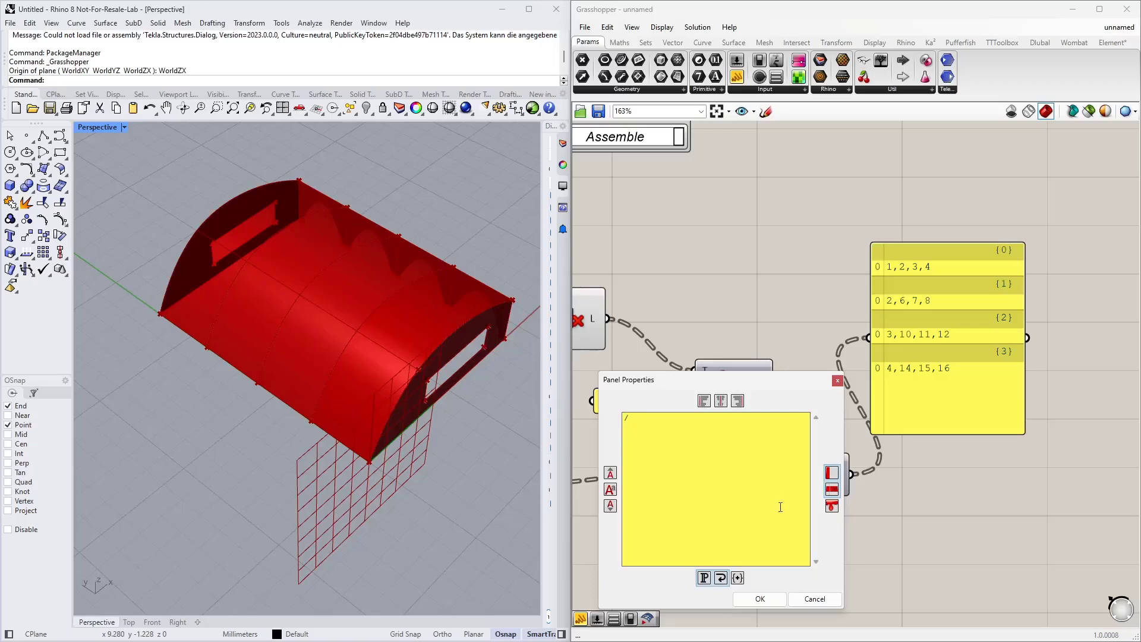
click(759, 600)
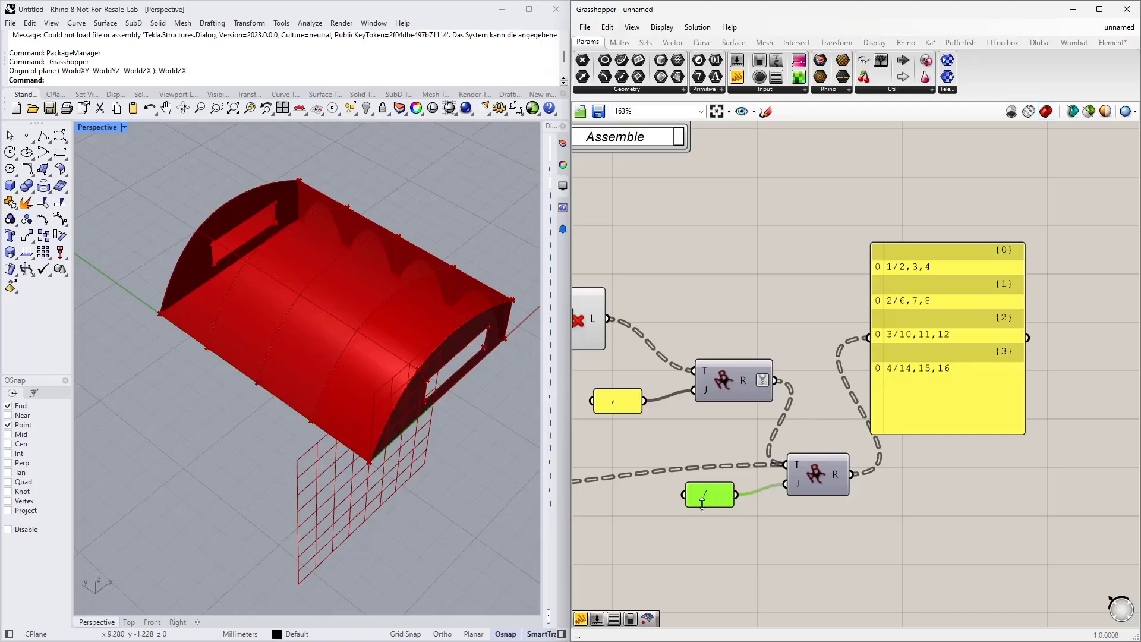
drag(947, 365, 1000, 383)
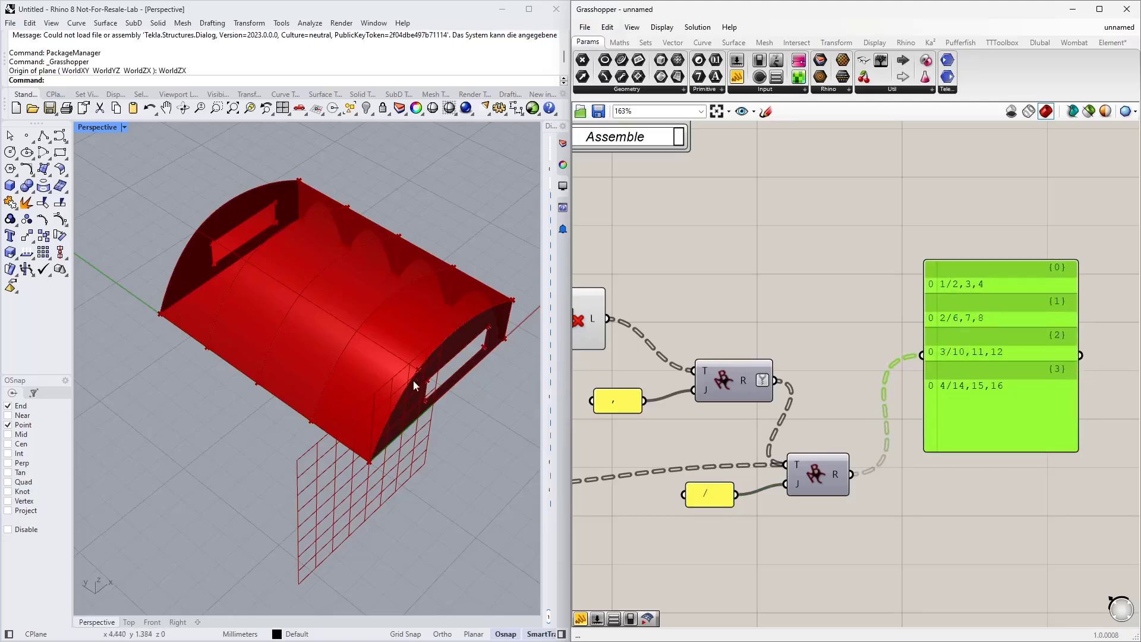
Step: Switch to RFEM and inspect the existing line hinge's assigned surfaces/lines string format
key(alt+Tab)
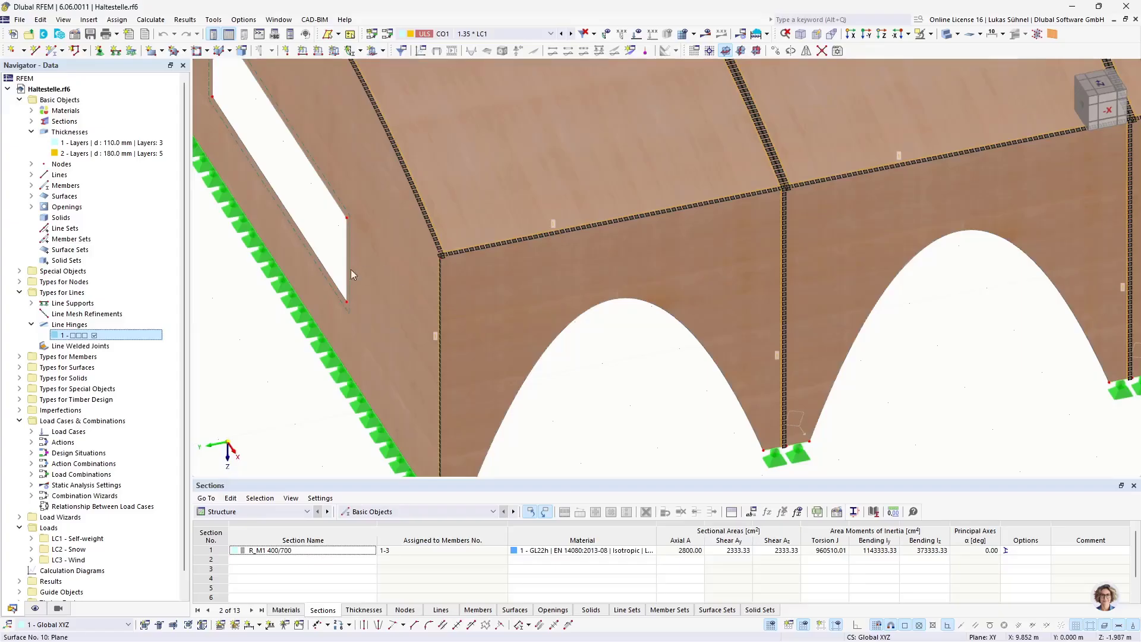
double_click(99, 336)
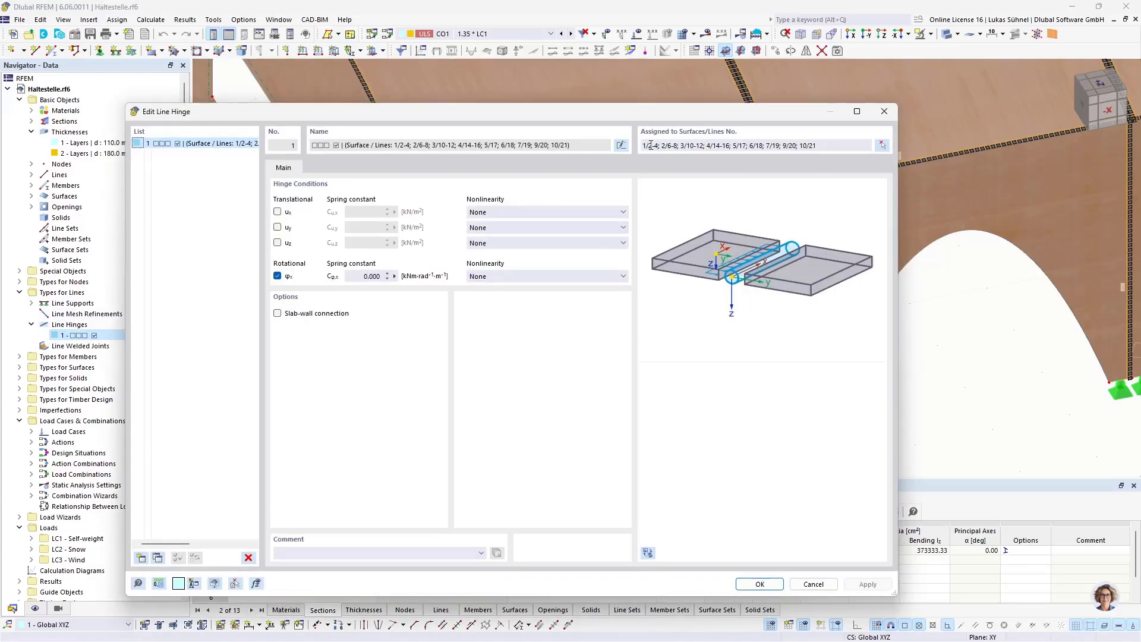
click(654, 145)
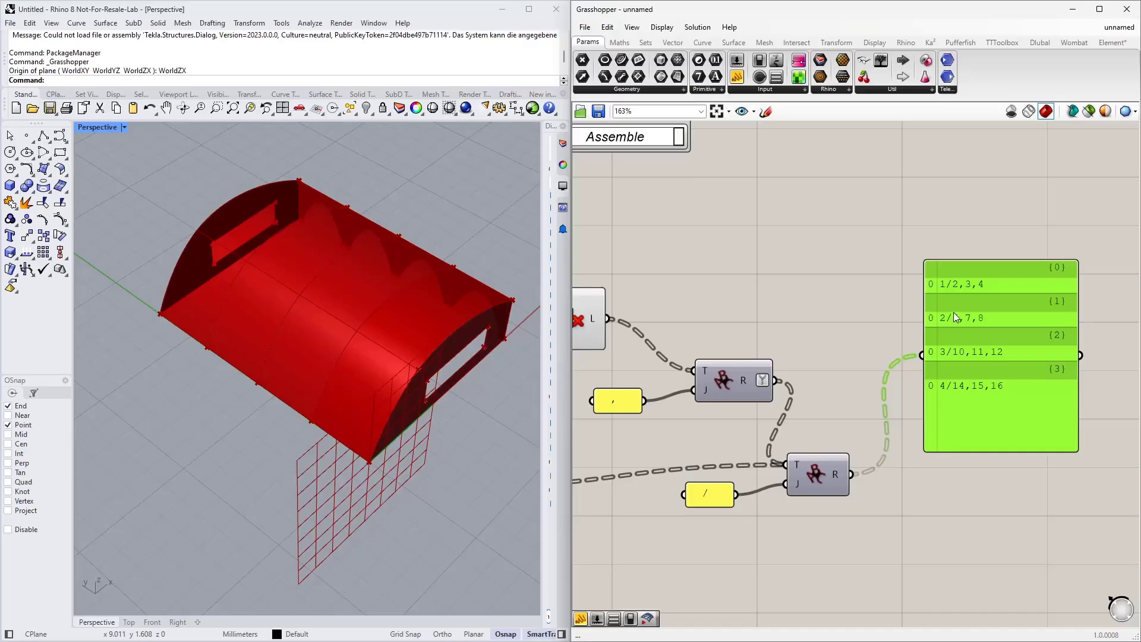
Step: Duplicate the second Text Join component together with its slash separator panel
right_drag(878, 341, 840, 310)
scroll(840, 309, down, 1)
right_drag(904, 397, 863, 367)
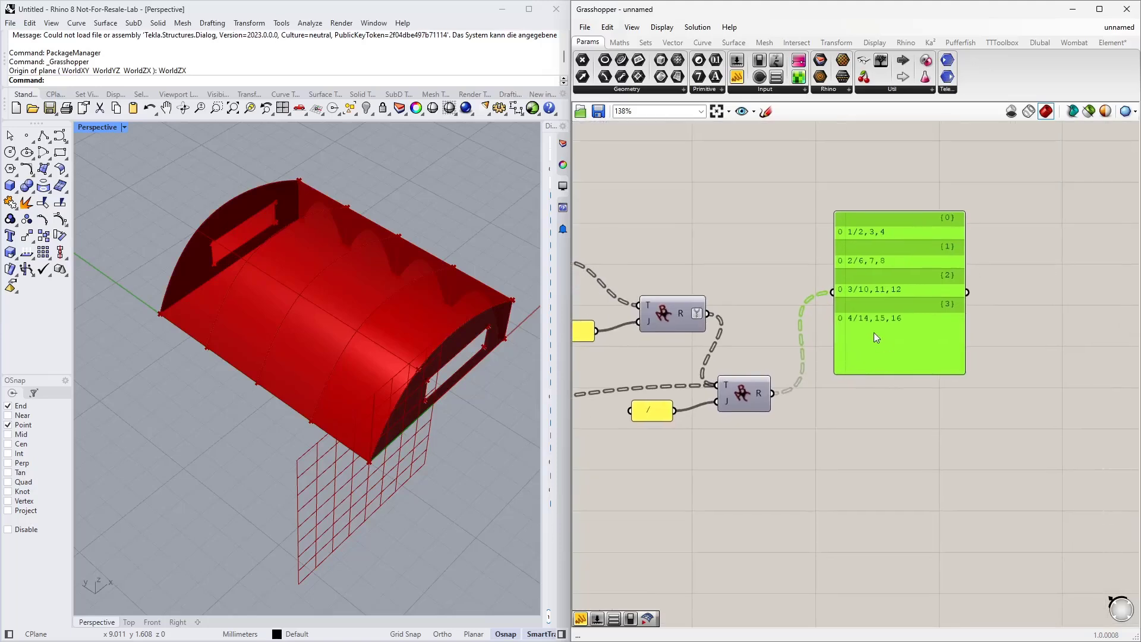
drag(873, 332, 865, 248)
right_drag(842, 242, 859, 312)
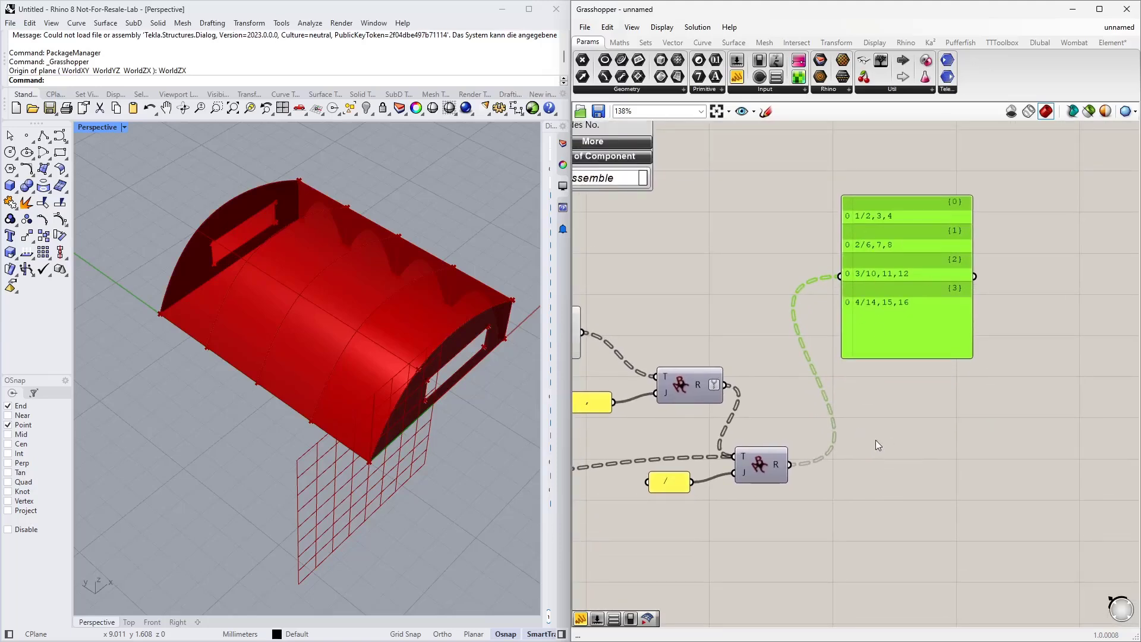
right_drag(877, 444, 897, 407)
drag(840, 505, 655, 426)
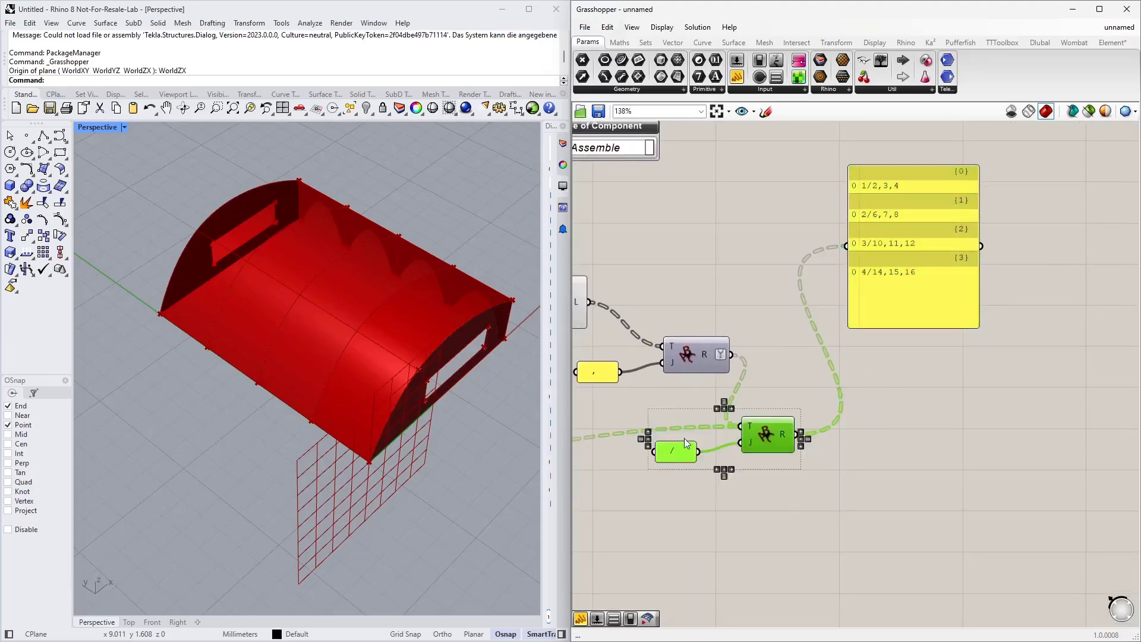
alt+drag(761, 437, 919, 480)
click(820, 423)
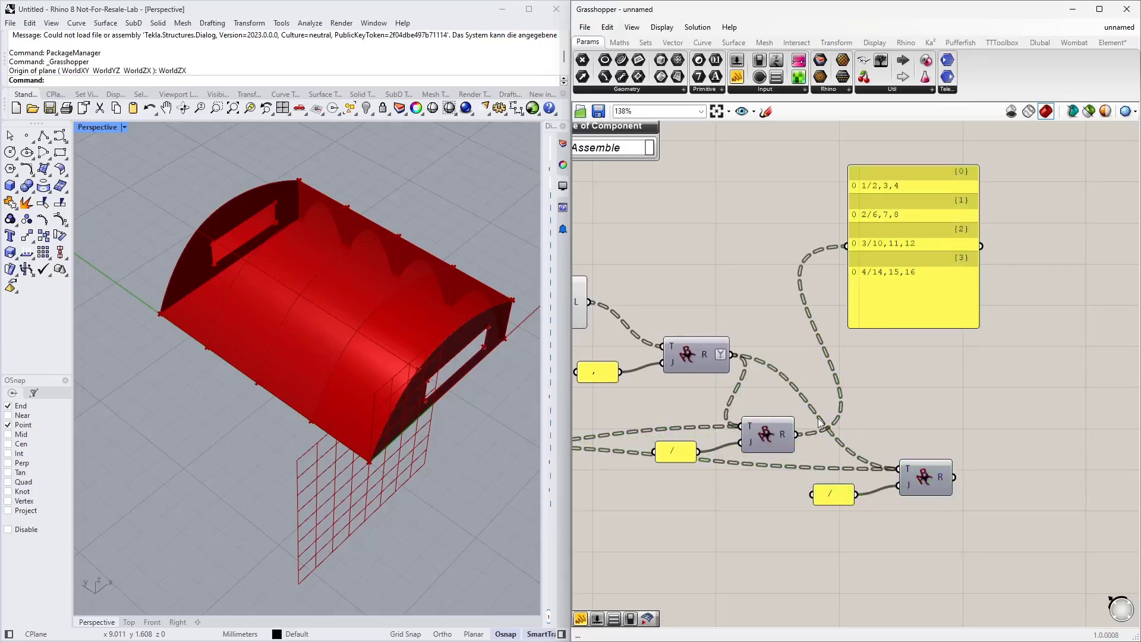
Step: Flatten the second Text Join's result and feed it into the third Text Join's text input
right_click(783, 435)
click(812, 484)
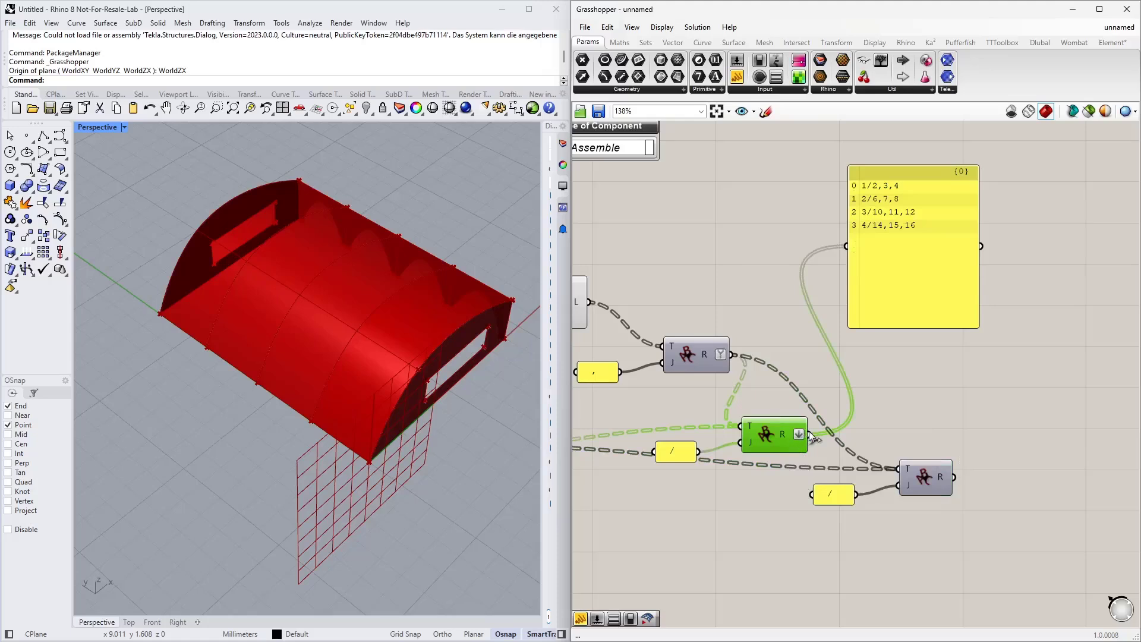
drag(809, 434, 900, 463)
Step: Set the third separator panel's text to a semicolon
double_click(834, 494)
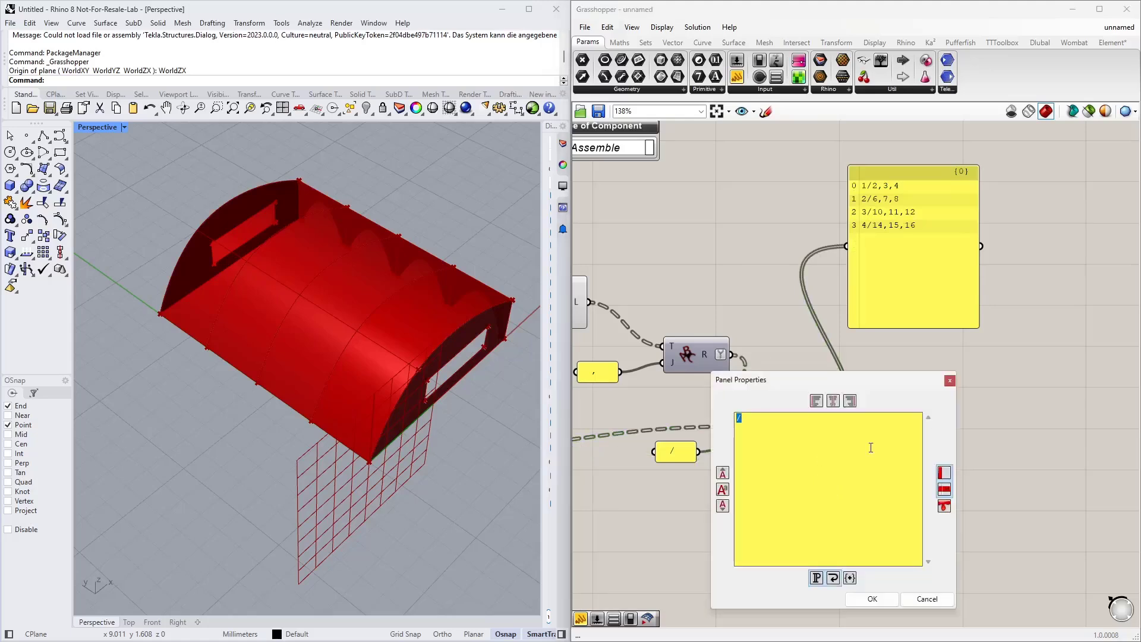
text(;)
click(886, 604)
Step: Show the third Text Join result in the panel to check the joined string
drag(954, 477, 847, 247)
drag(974, 324, 1099, 208)
right_drag(1048, 237, 947, 277)
drag(900, 238, 992, 397)
right_drag(940, 448, 826, 346)
scroll(779, 292, up, 2)
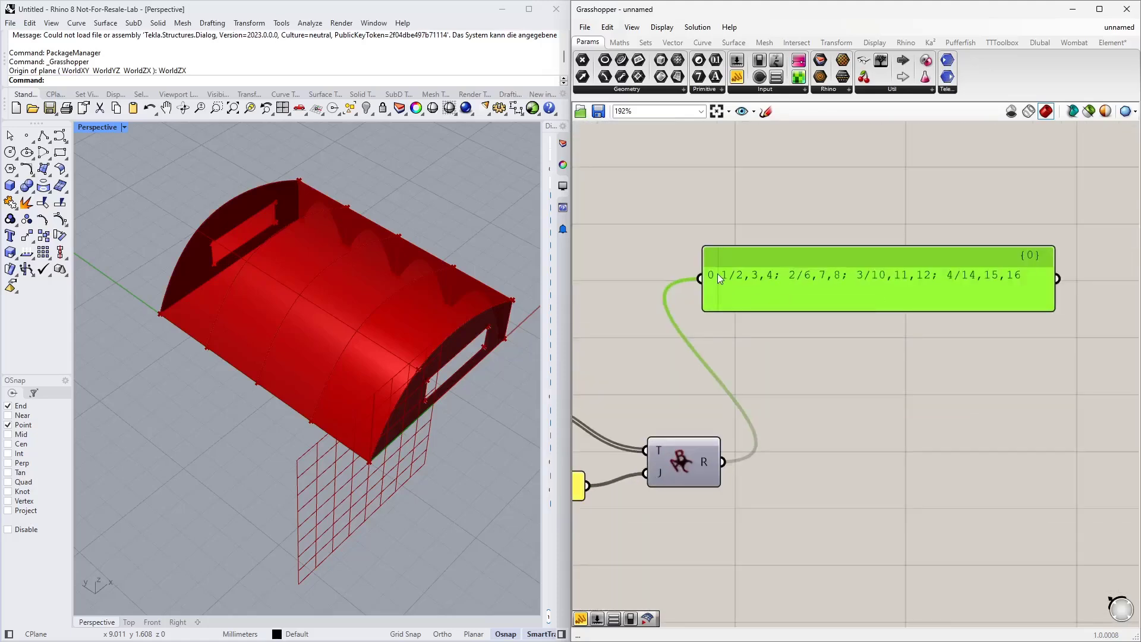
scroll(822, 367, down, 3)
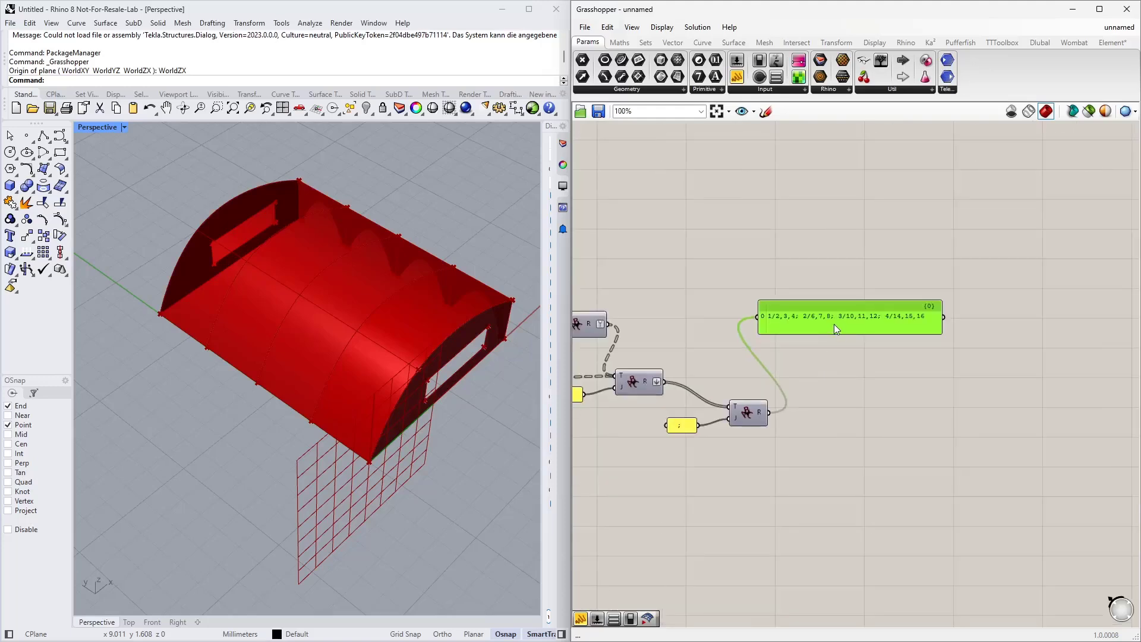
Step: Delete the preview panel
key(Delete)
scroll(741, 340, down, 2)
right_drag(740, 340, 858, 393)
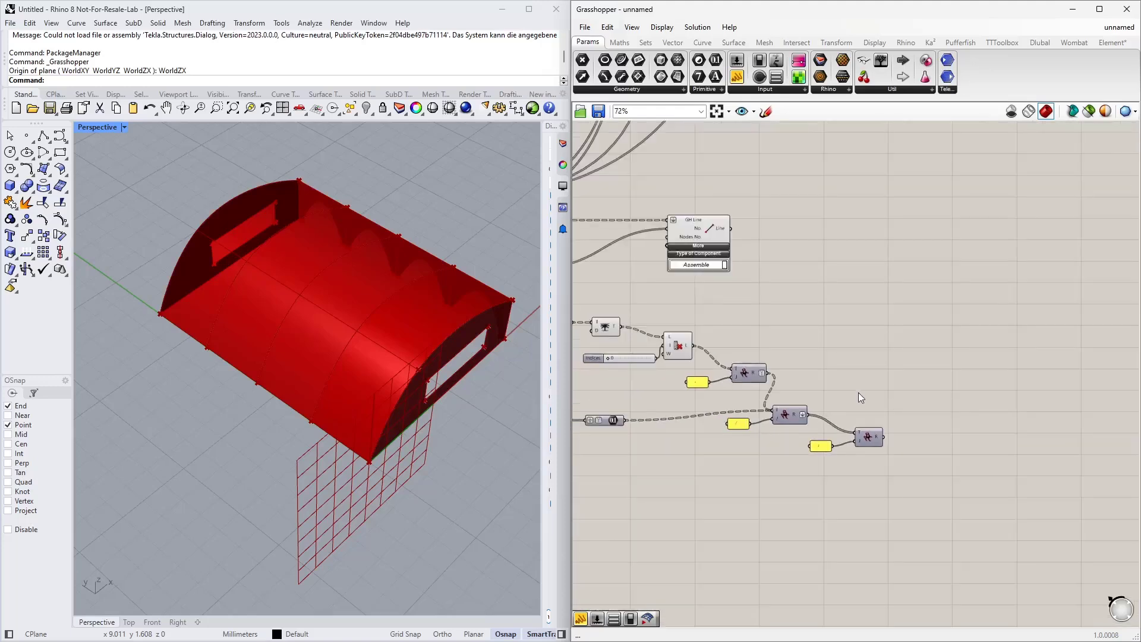
Step: Place an RFEM Line Hinge component from the Dlubal components onto the canvas
click(1040, 42)
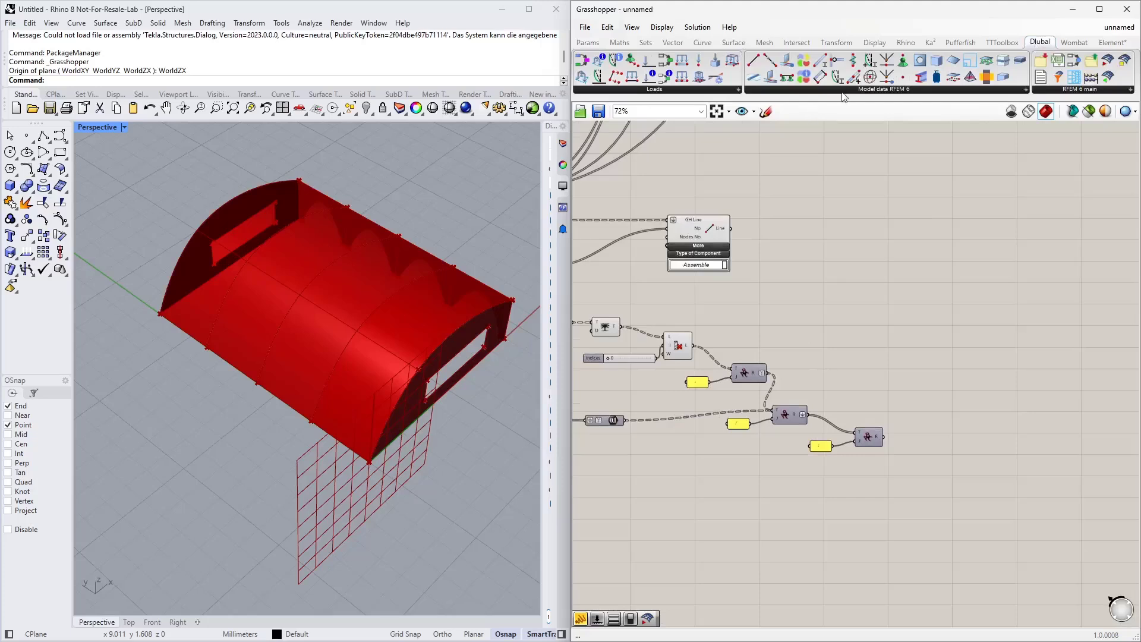
drag(770, 77, 951, 381)
scroll(846, 403, up, 1)
scroll(842, 389, up, 1)
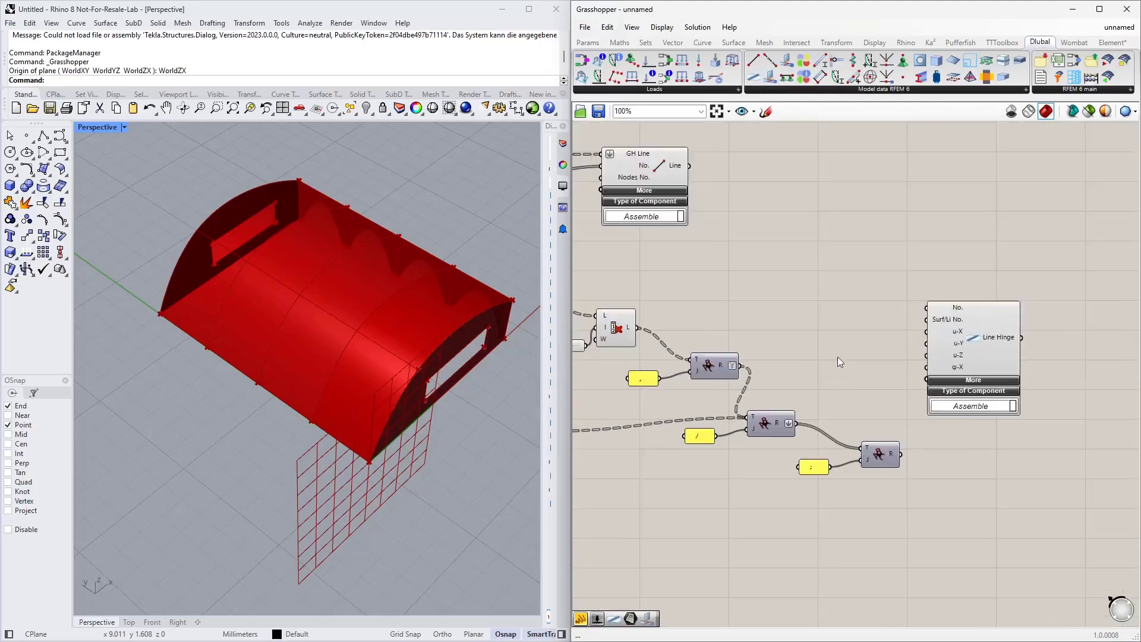
Step: Create a number slider set to 1 and connect it to the Line Hinge's number input
double_click(822, 315)
text(1)
key(Return)
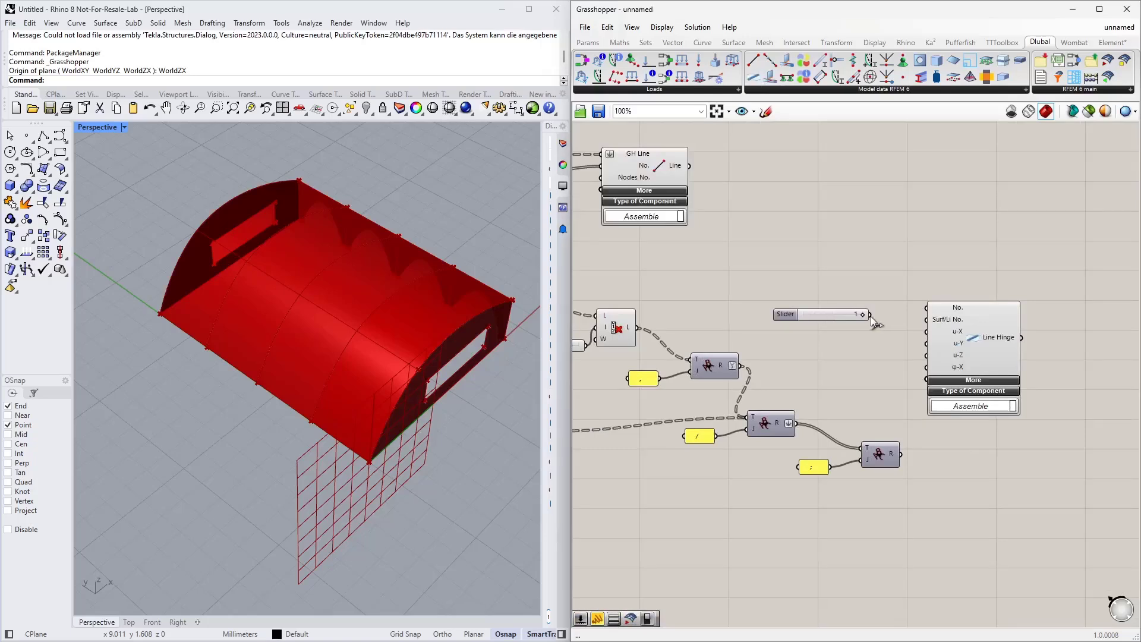
drag(872, 316, 853, 293)
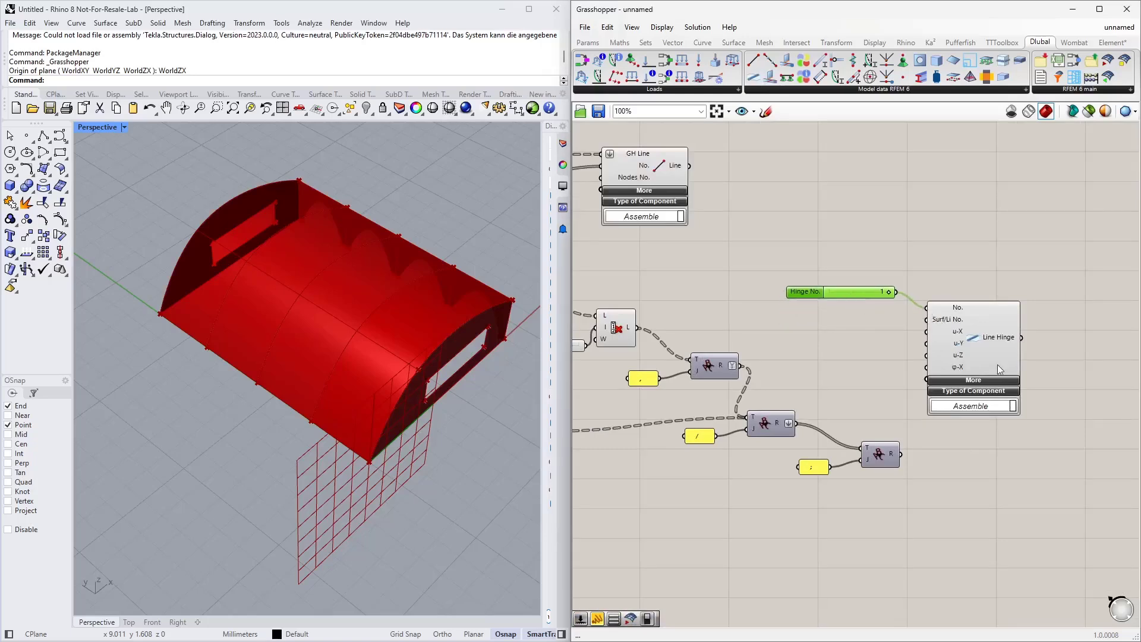
Step: Connect the third Text Join result to the Line Hinge's Surf/Li No. input
drag(942, 321, 976, 340)
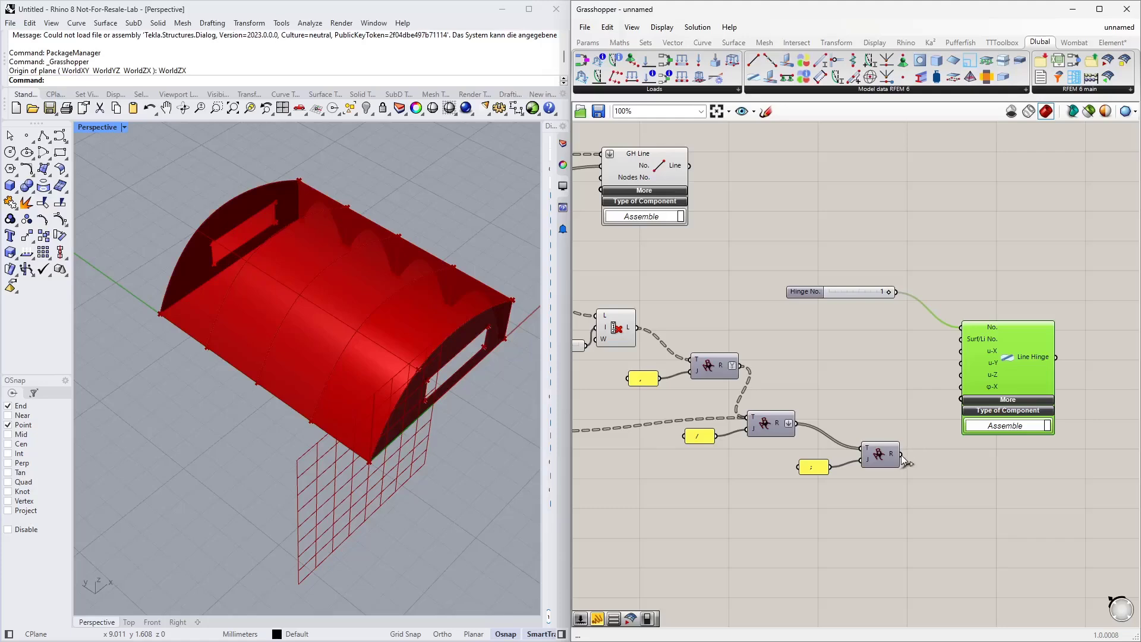
drag(901, 455, 961, 339)
click(846, 367)
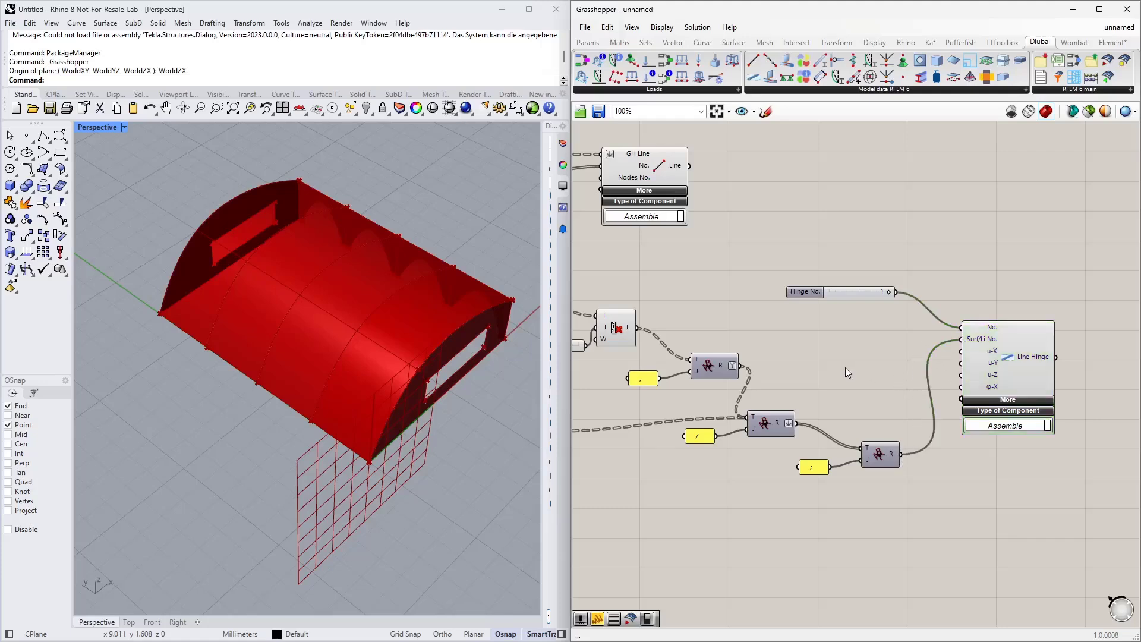
Step: Create a panel containing inf and connect it to the Line Hinge's u-X, u-Y and u-Z inputs
double_click(845, 367)
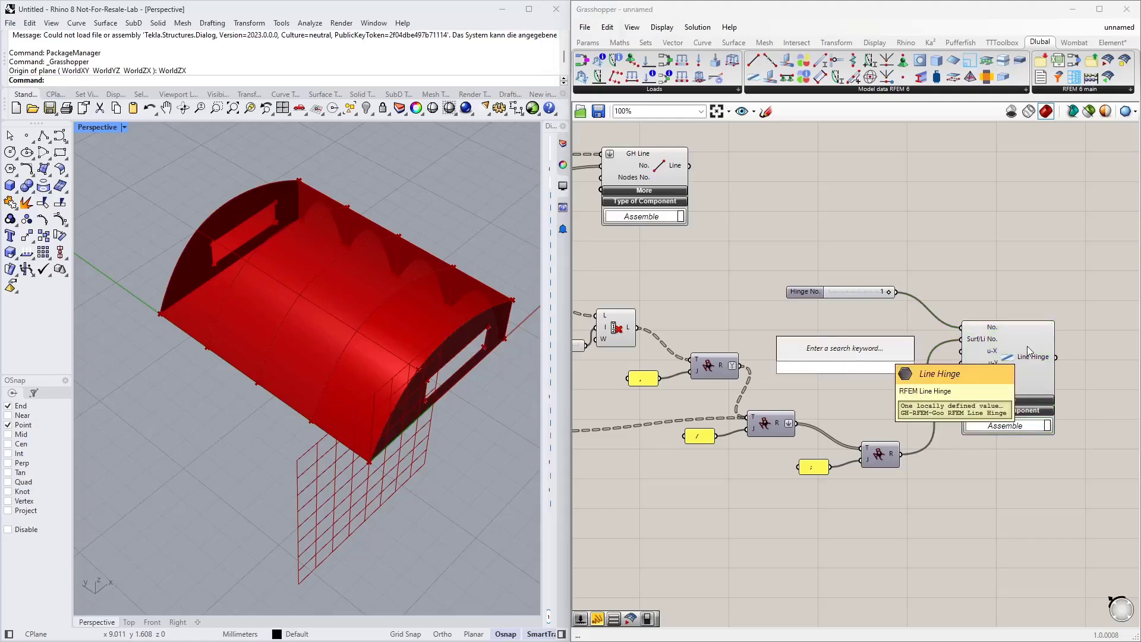
text("inf)
key(Return)
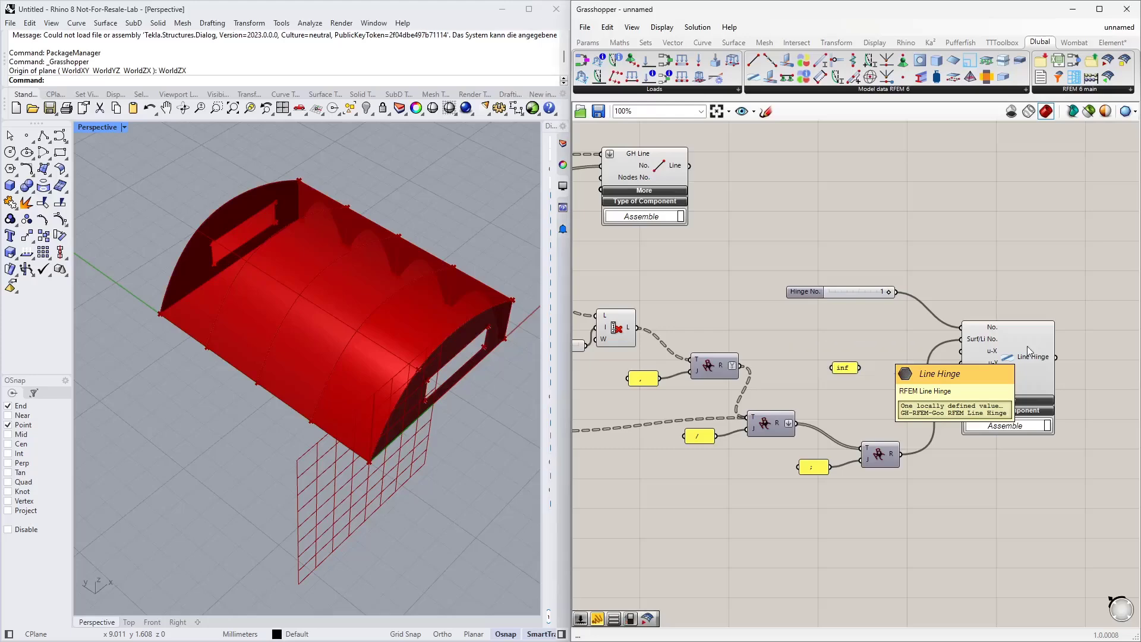
scroll(880, 358, up, 2)
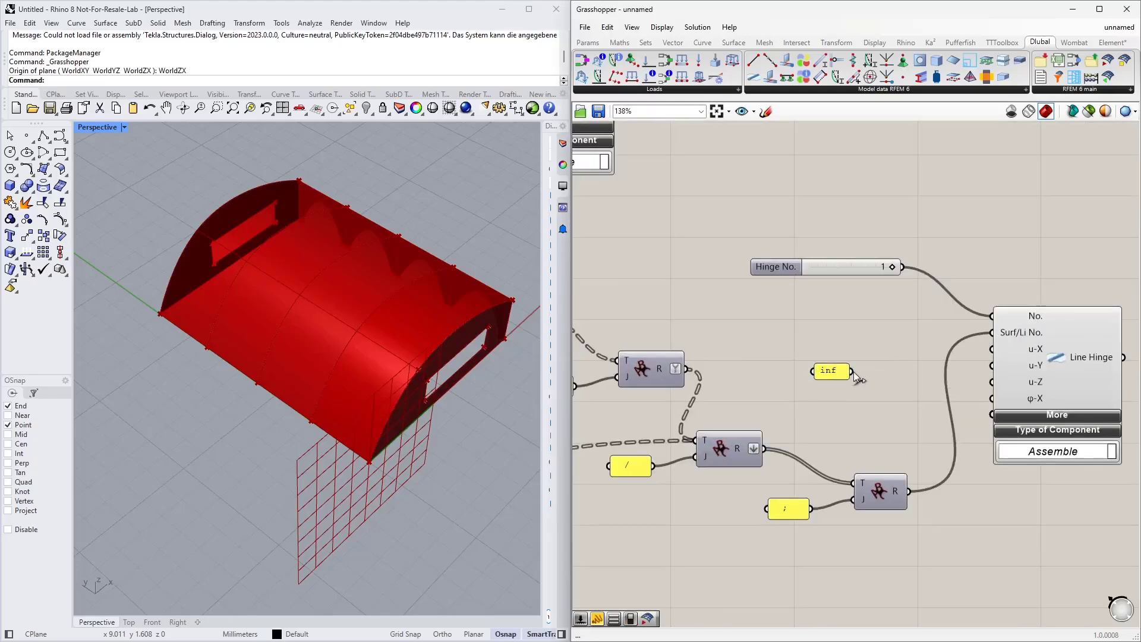
drag(853, 371, 992, 349)
drag(854, 373, 992, 365)
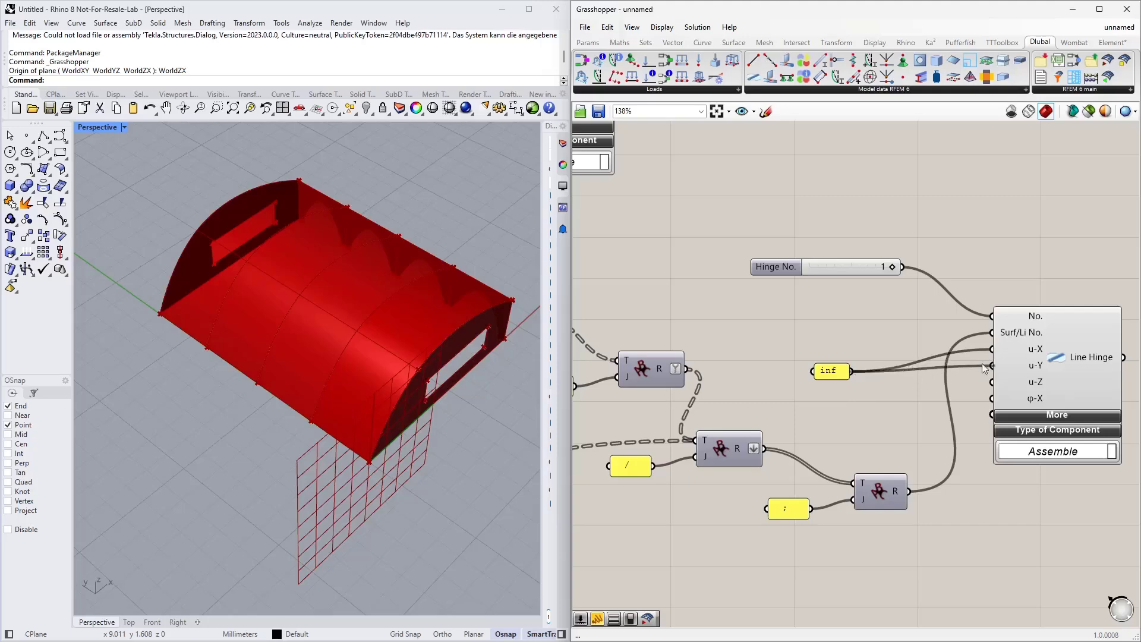
drag(855, 372, 992, 381)
Step: Create a slider set to 0 and connect it to the Line Hinge's φ-X rotational restraint input
drag(832, 373, 914, 372)
double_click(873, 404)
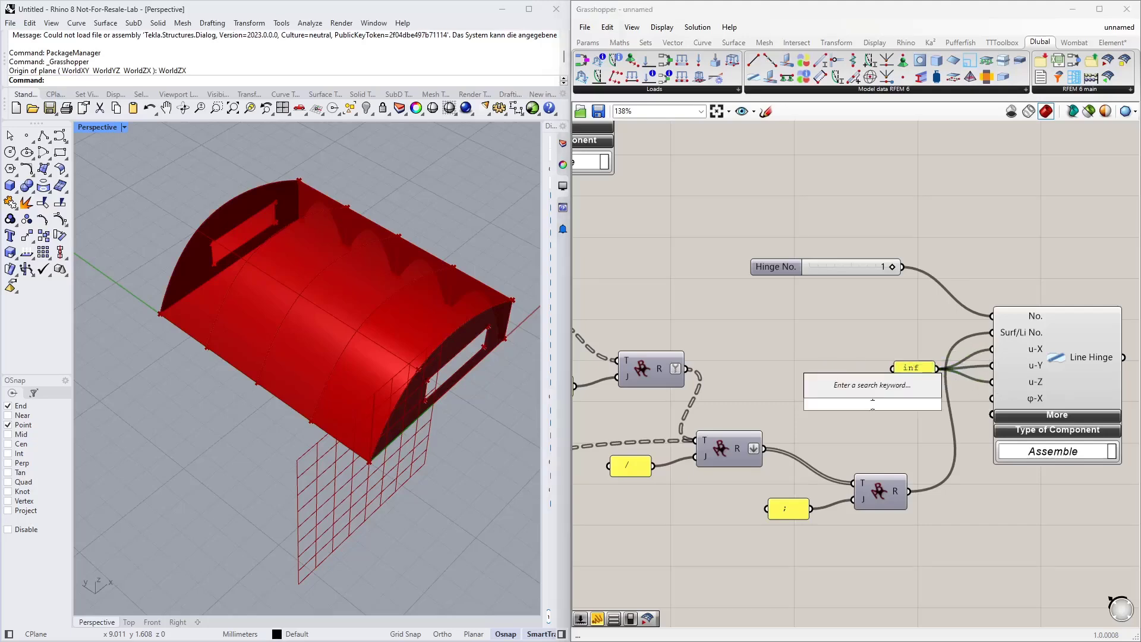
text(0)
key(Return)
drag(941, 404, 967, 402)
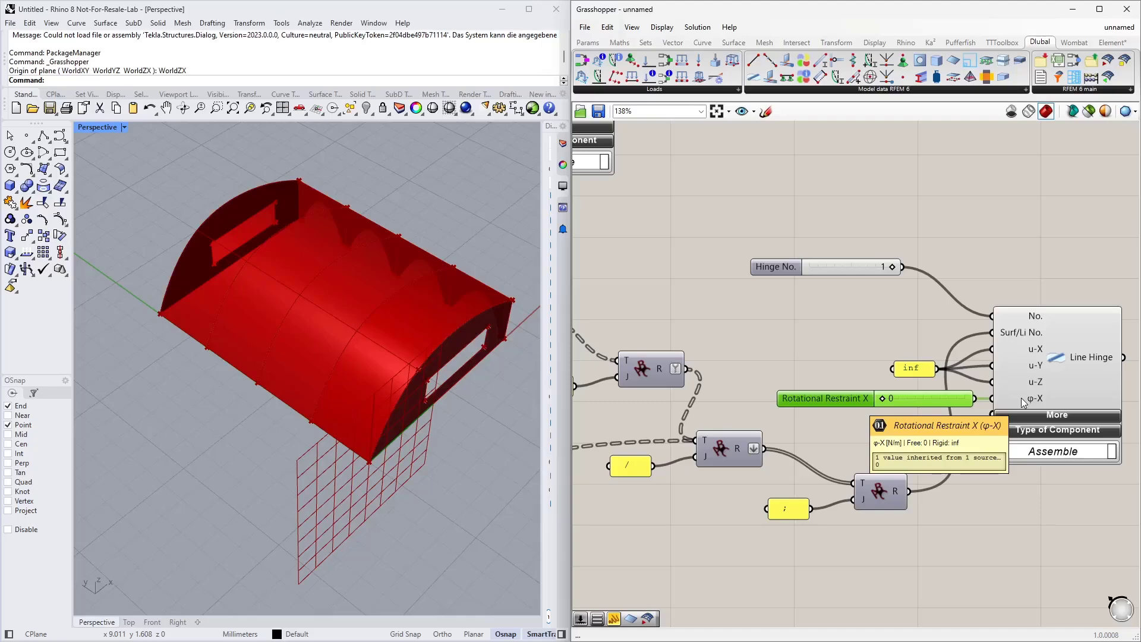
Step: Expand the Line Hinge's additional inputs to review them, then collapse them again
scroll(785, 366, down, 2)
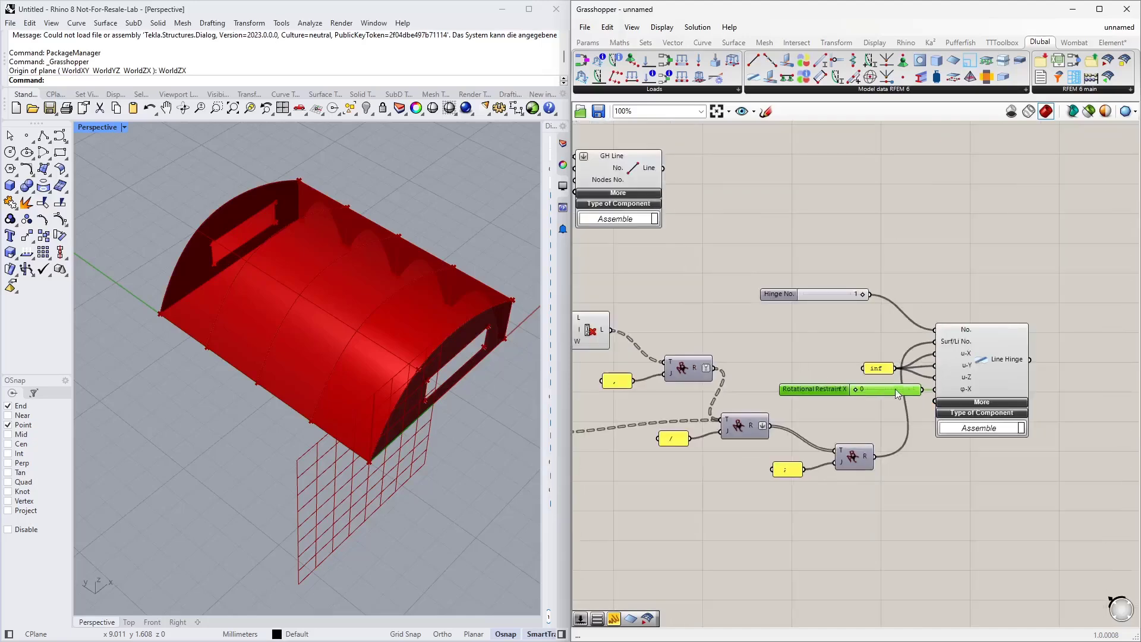
right_drag(869, 402, 795, 437)
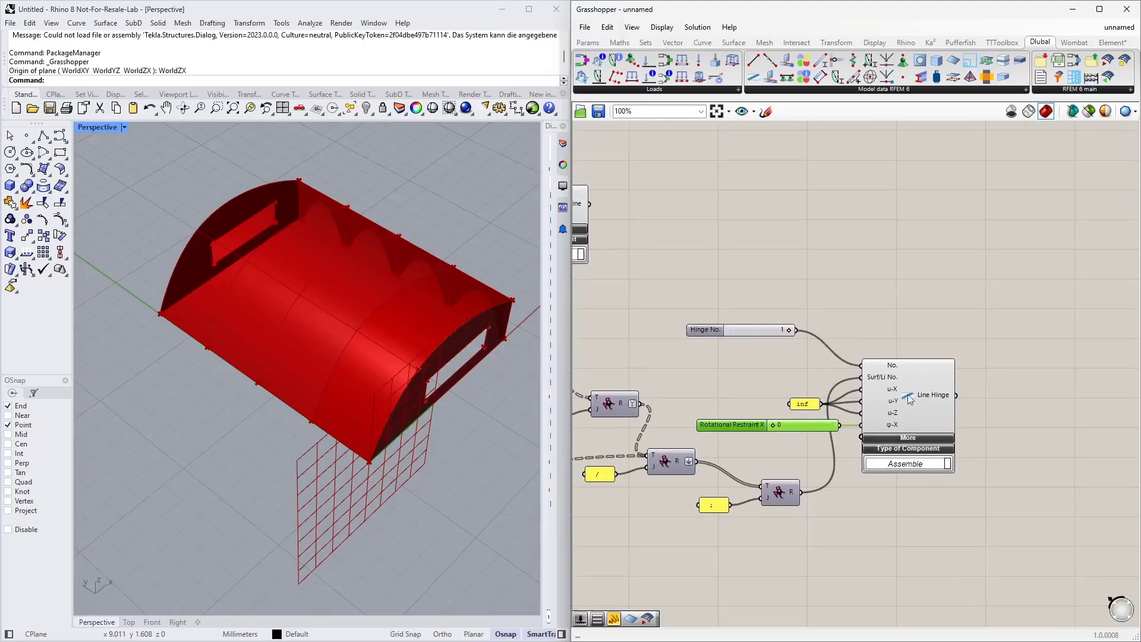
click(908, 438)
scroll(910, 450, up, 4)
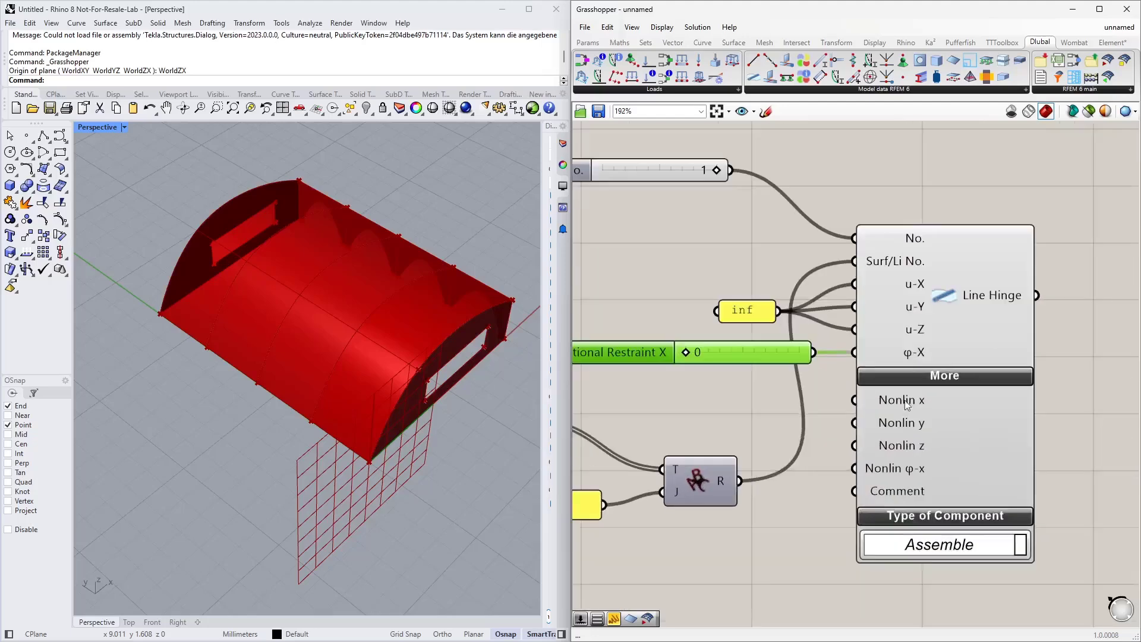
click(947, 381)
scroll(914, 465, down, 4)
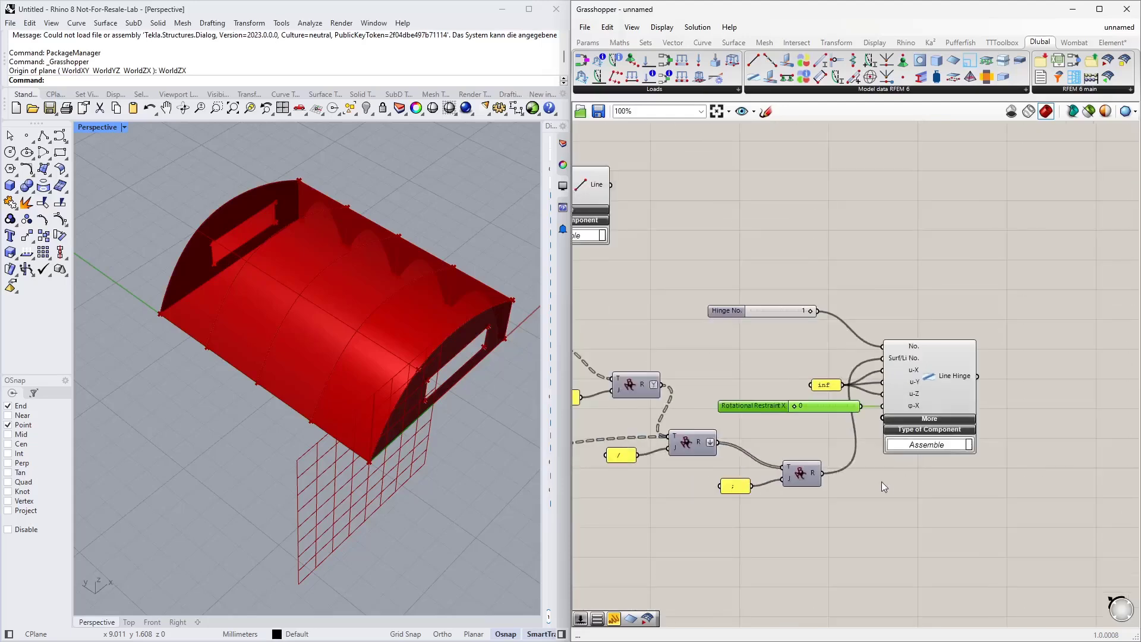
scroll(882, 482, down, 2)
scroll(925, 456, down, 3)
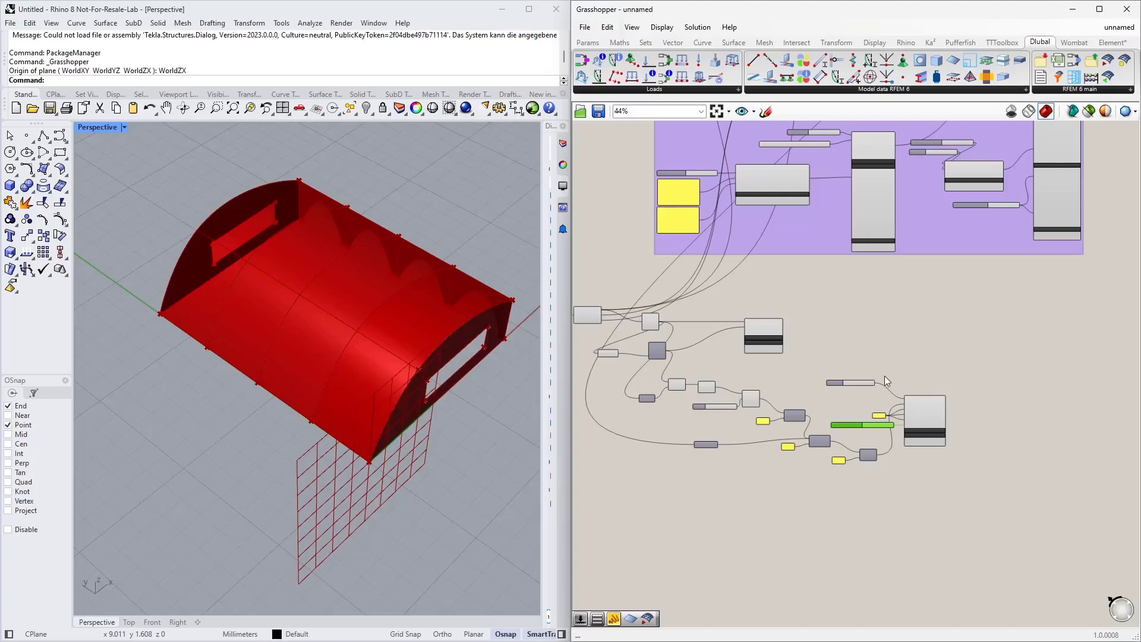
scroll(884, 376, up, 4)
right_drag(949, 321, 873, 356)
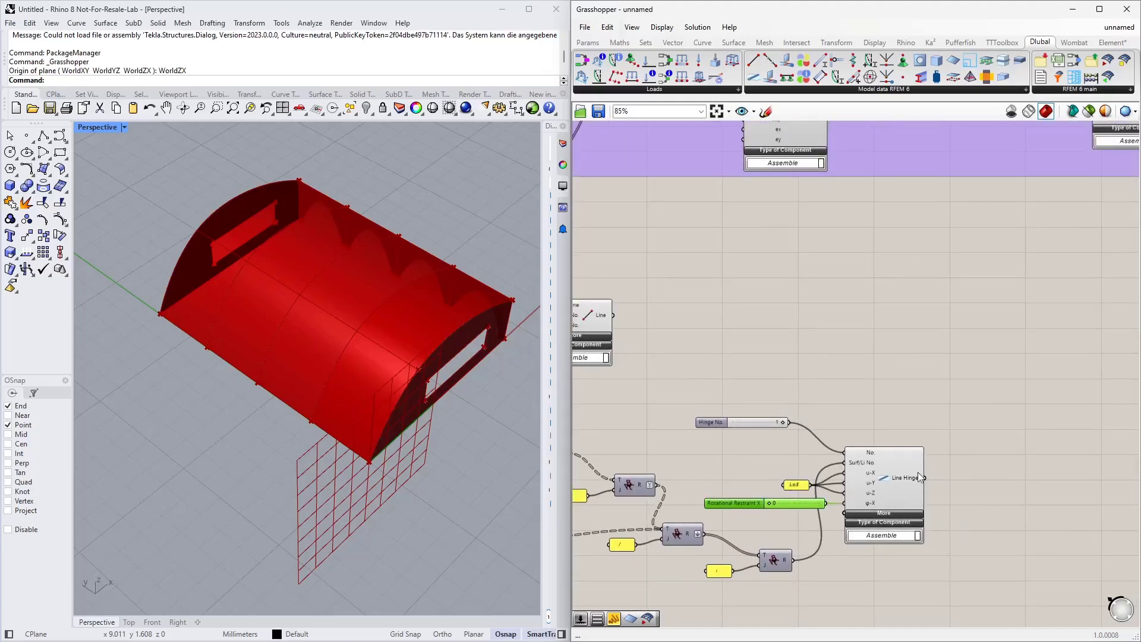
right_drag(899, 465, 889, 348)
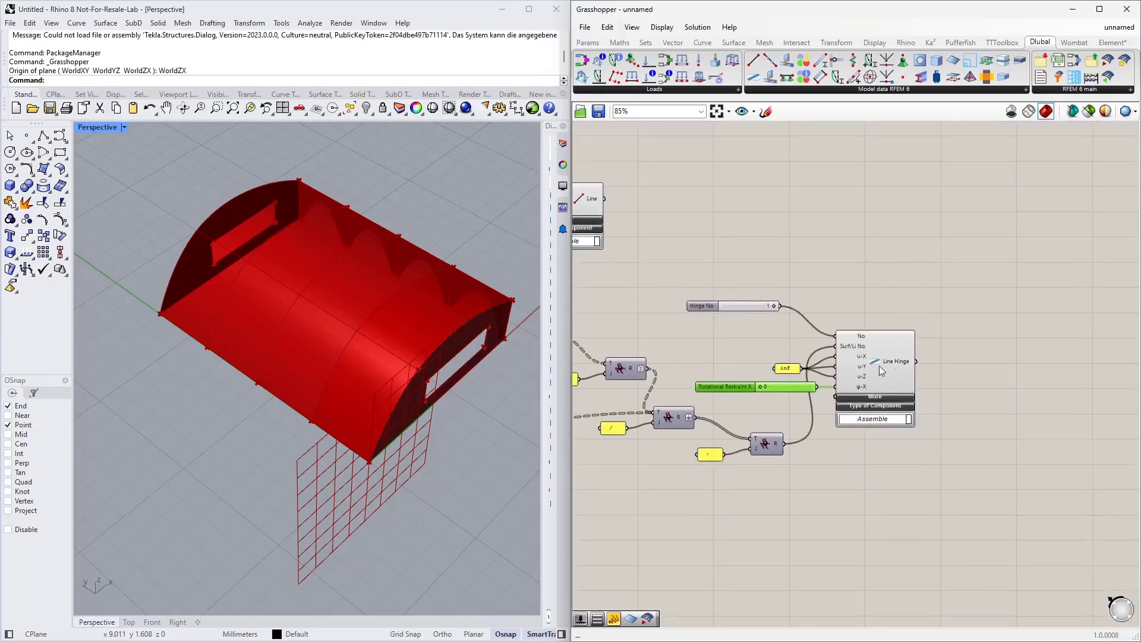
scroll(953, 365, down, 3)
right_drag(405, 345, 255, 326)
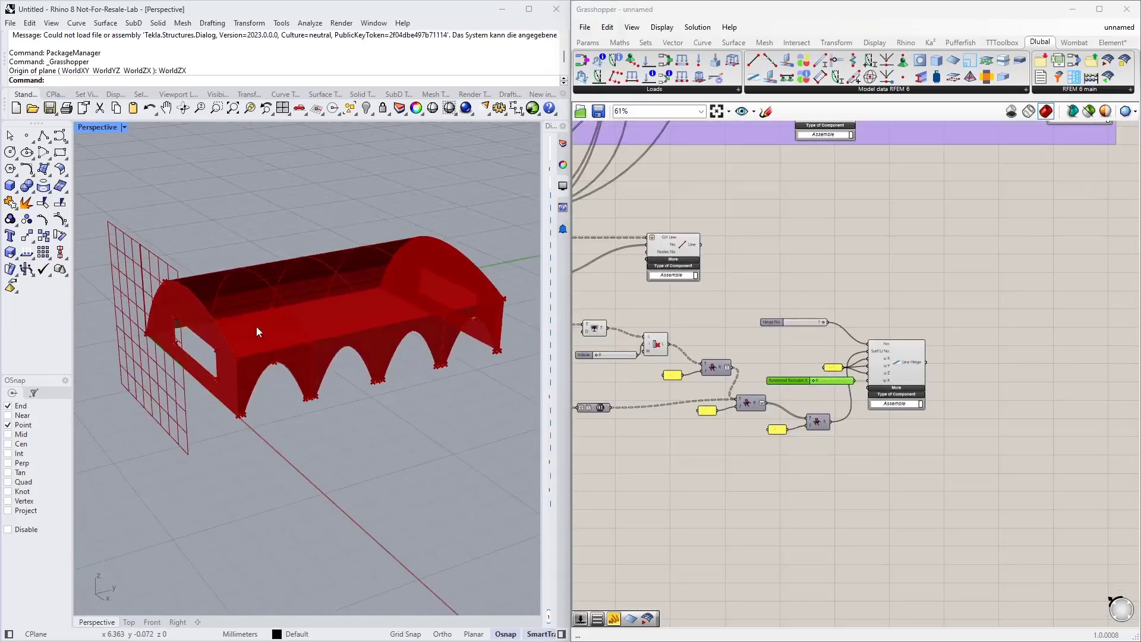
Step: Place the RFEM model export component on the canvas and expand its additional inputs
scroll(209, 389, up, 2)
right_drag(761, 477, 932, 468)
scroll(263, 367, up, 3)
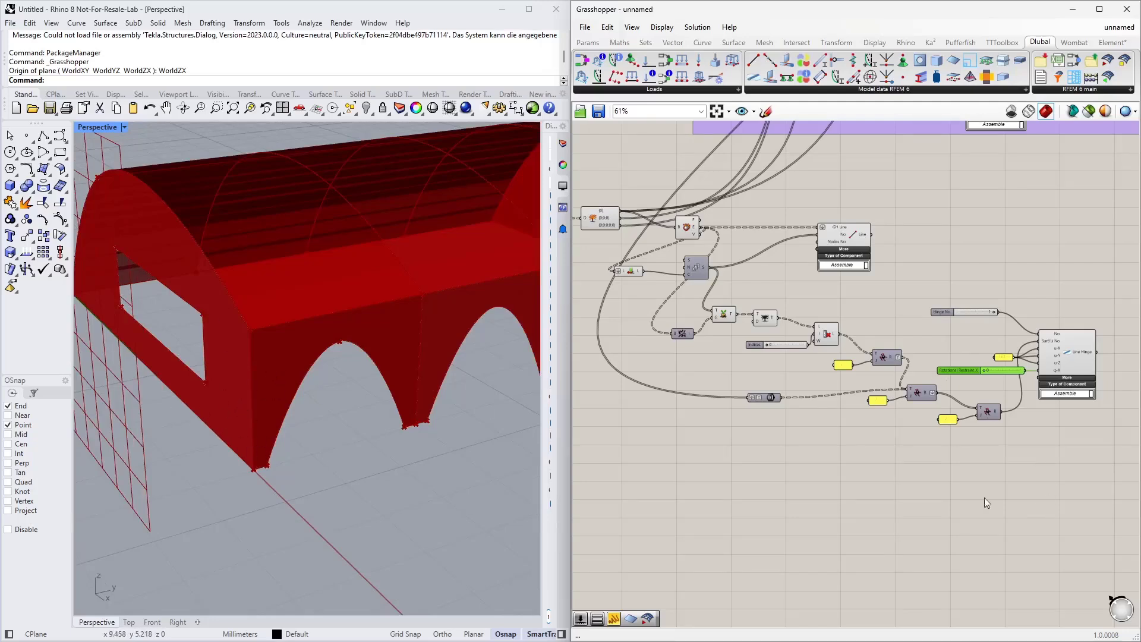
right_drag(985, 497, 911, 486)
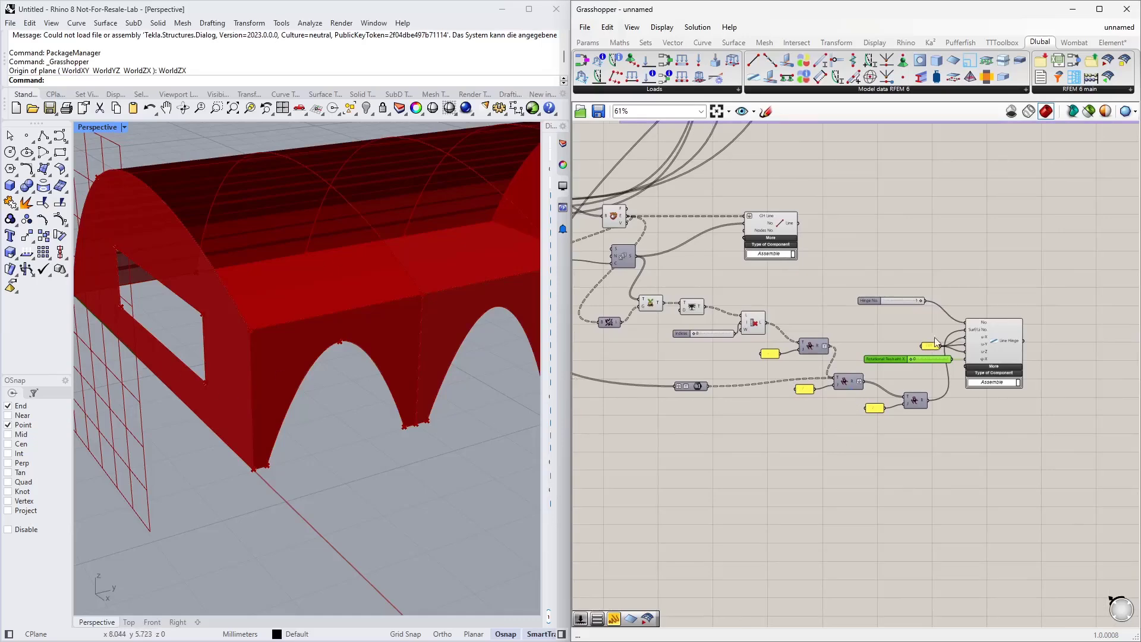
scroll(921, 378, up, 3)
scroll(878, 422, down, 2)
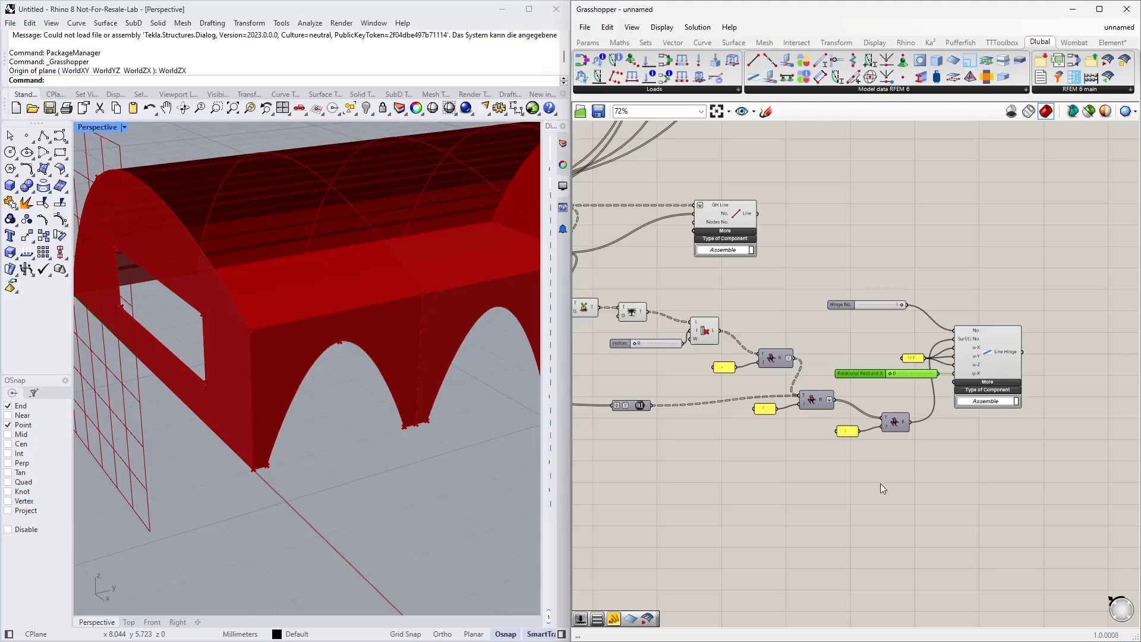
scroll(880, 473, down, 4)
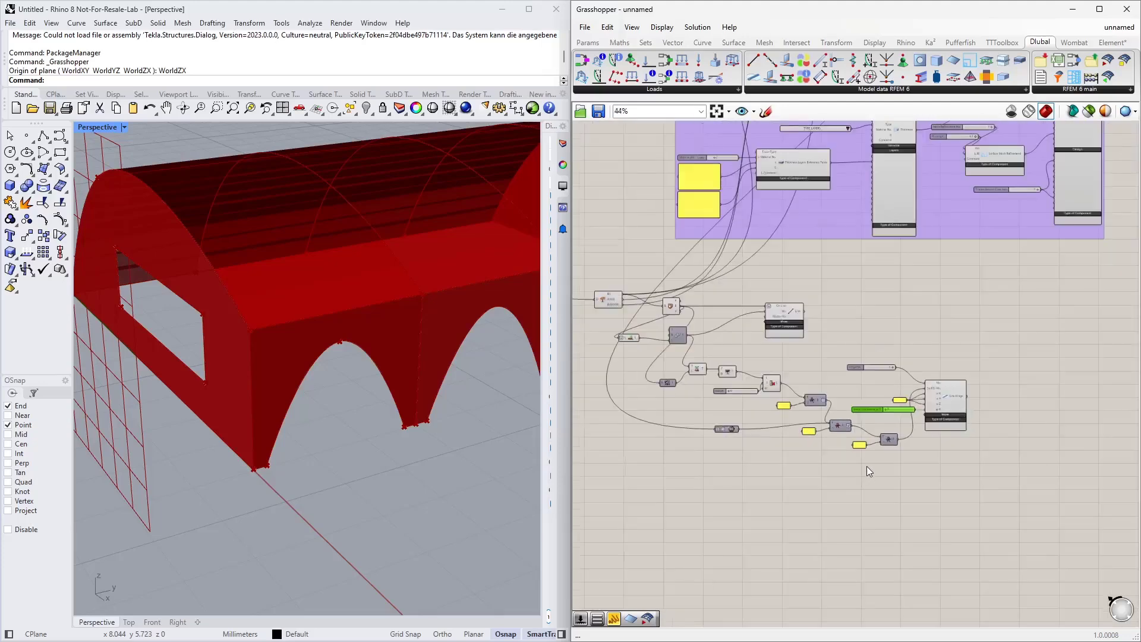
right_drag(954, 344, 880, 412)
right_drag(884, 360, 851, 411)
right_drag(976, 263, 813, 485)
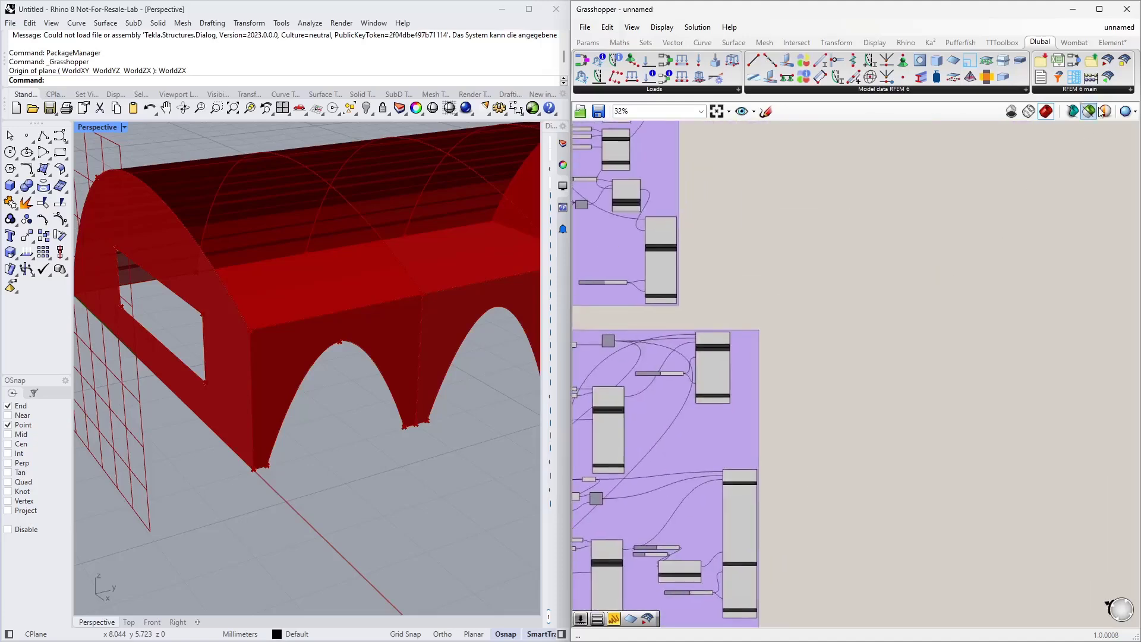
drag(1108, 59, 1008, 288)
drag(864, 223, 861, 221)
scroll(861, 220, up, 5)
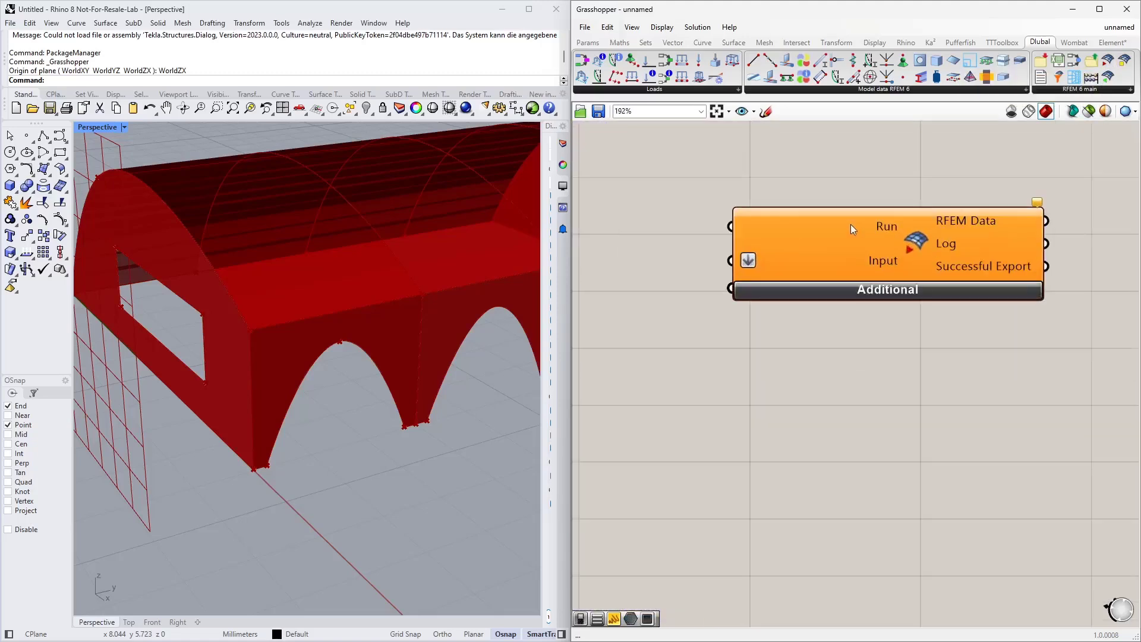
click(897, 291)
scroll(772, 253, down, 4)
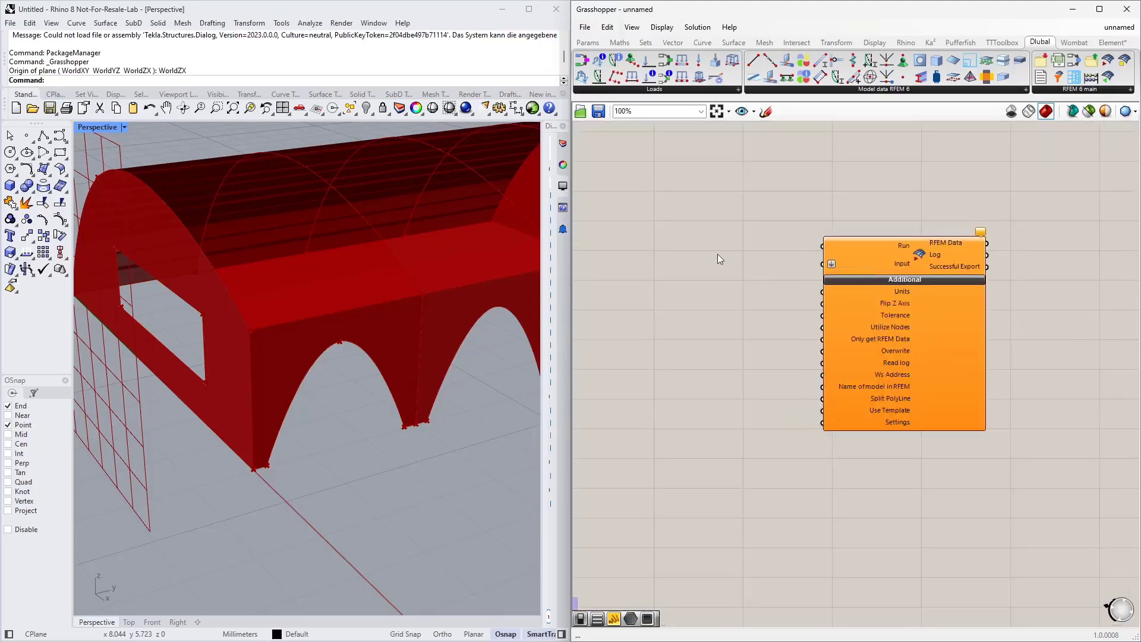
Step: Add a Boolean Toggle and connect it to the export component's Run input
double_click(696, 269)
text(toggle)
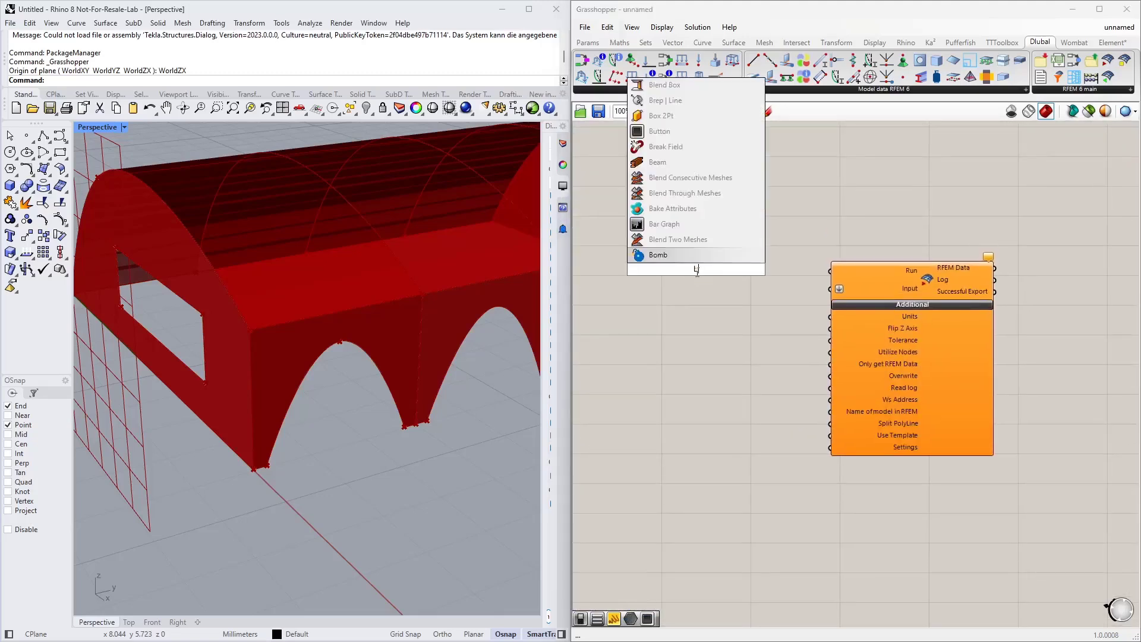
click(692, 253)
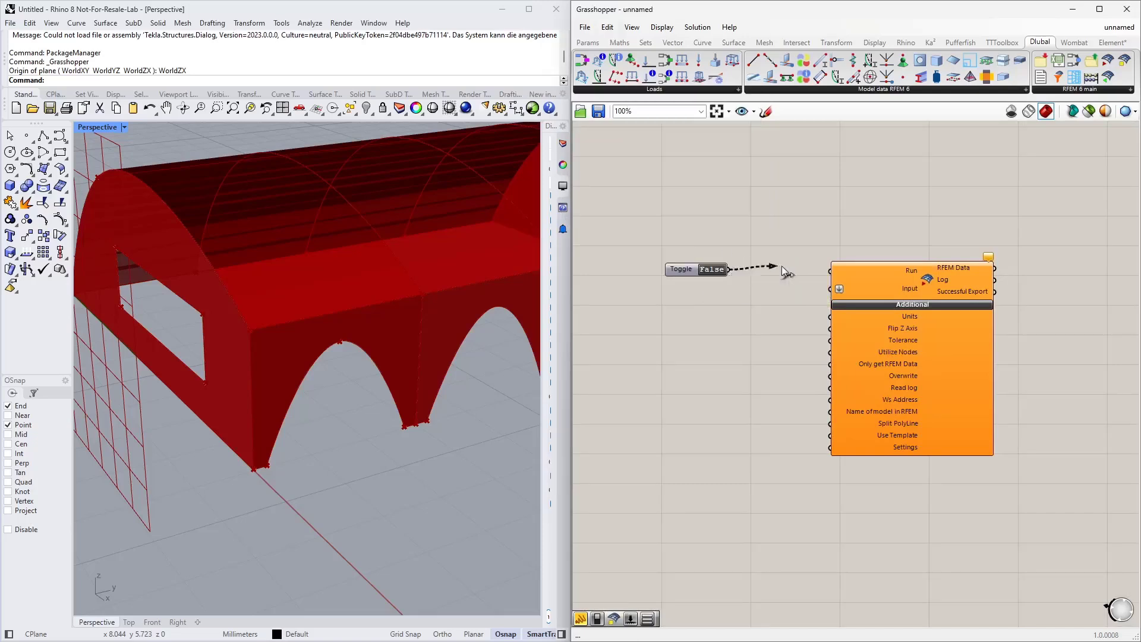
drag(782, 266, 908, 273)
drag(668, 268, 720, 249)
Step: Connect the two material components' outputs to the export component's Input
scroll(766, 251, up, 3)
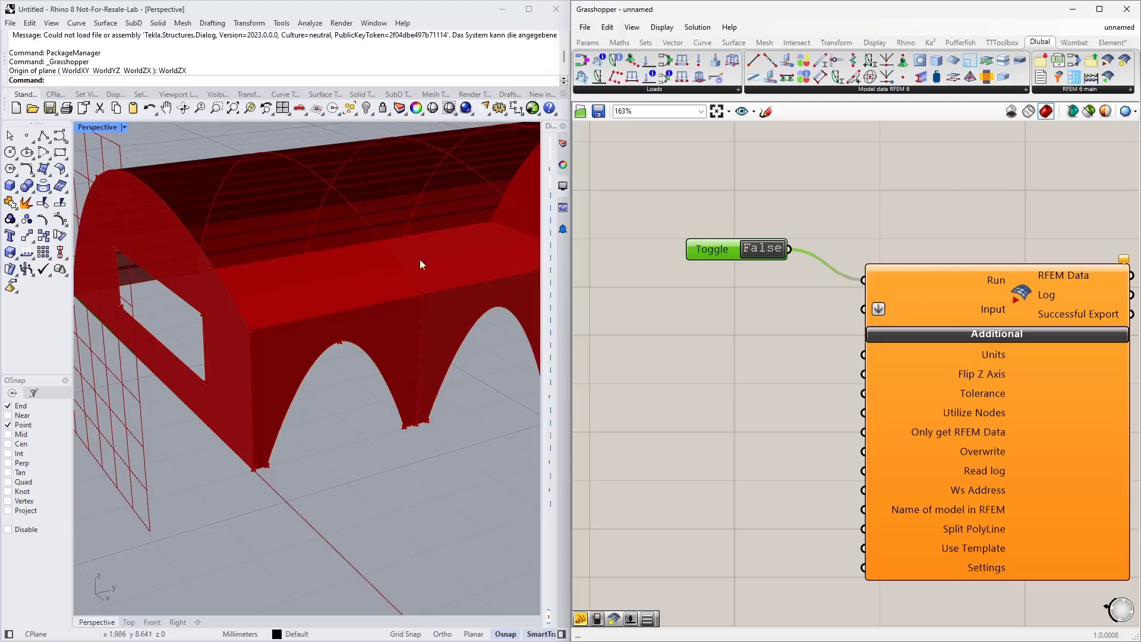
scroll(977, 330, down, 8)
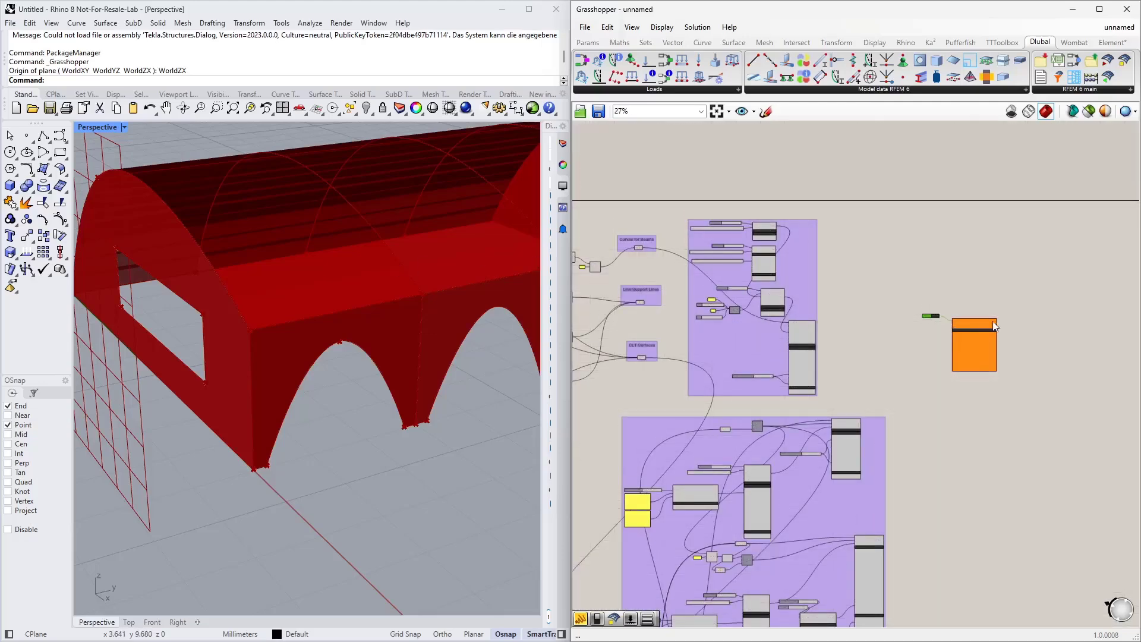
scroll(994, 326, up, 8)
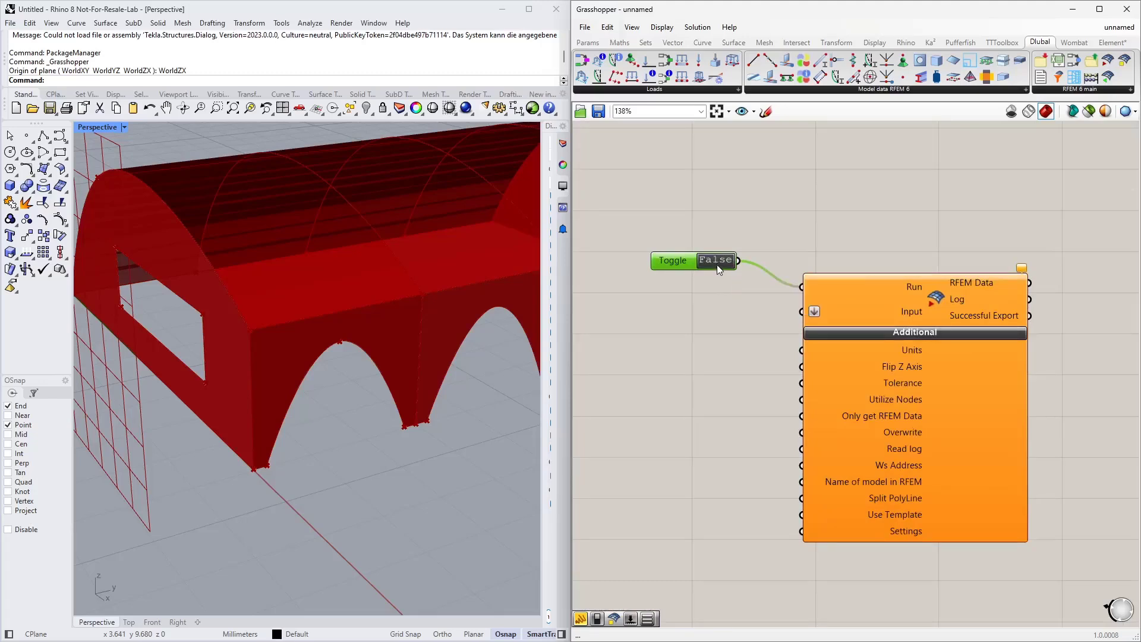
right_drag(724, 364, 787, 391)
scroll(913, 265, down, 5)
scroll(707, 288, up, 2)
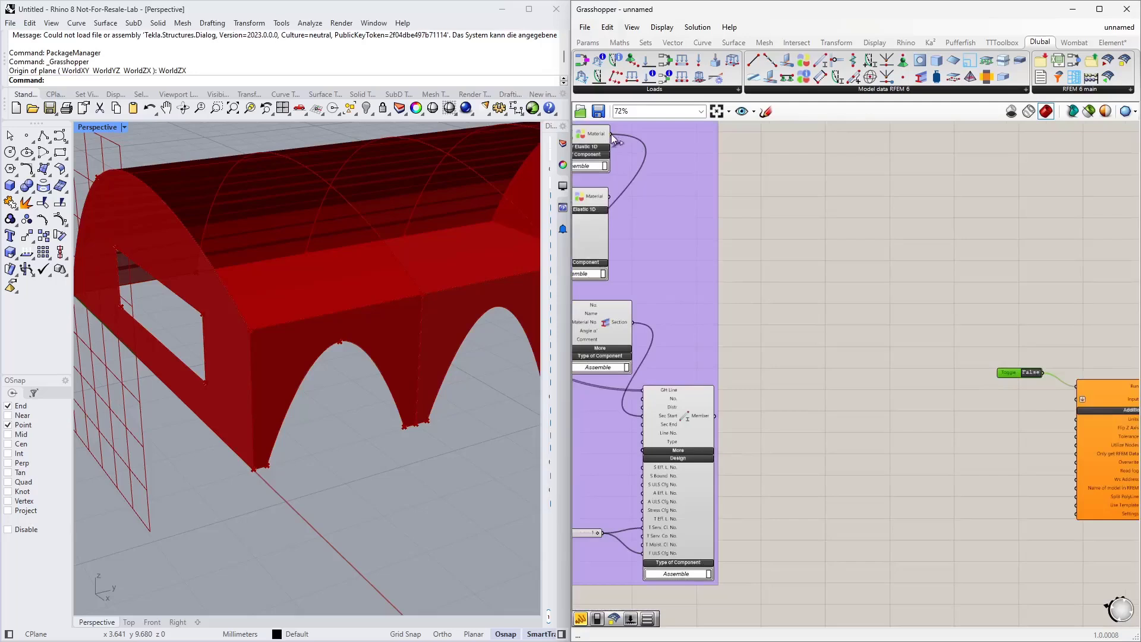
drag(614, 133, 1075, 399)
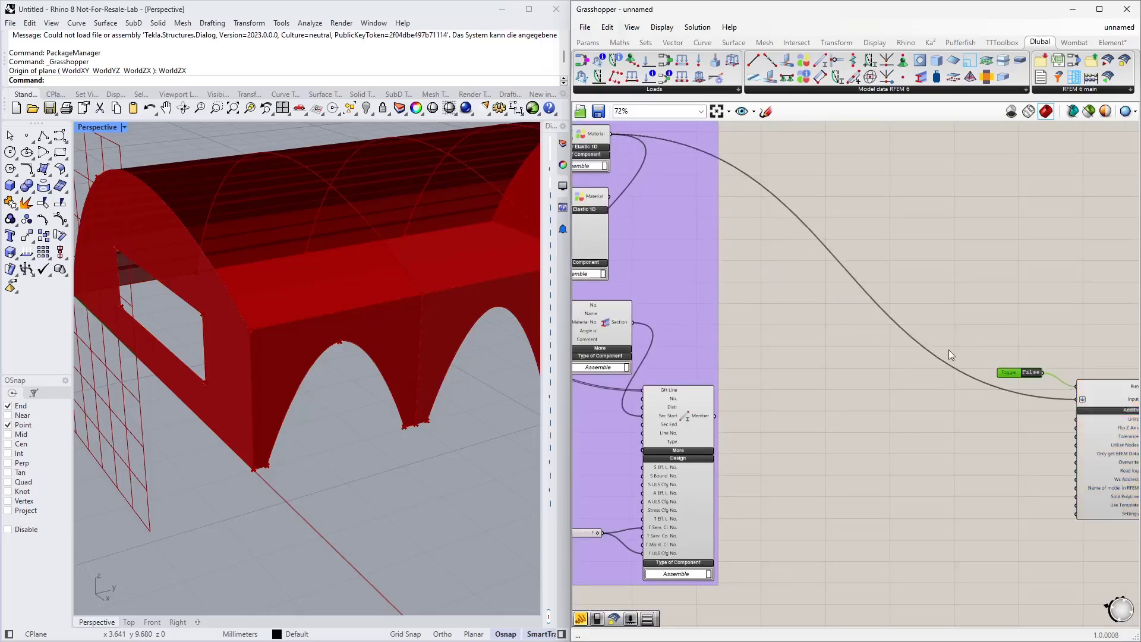
shift+drag(609, 198, 1070, 400)
shift+drag(610, 200, 1071, 402)
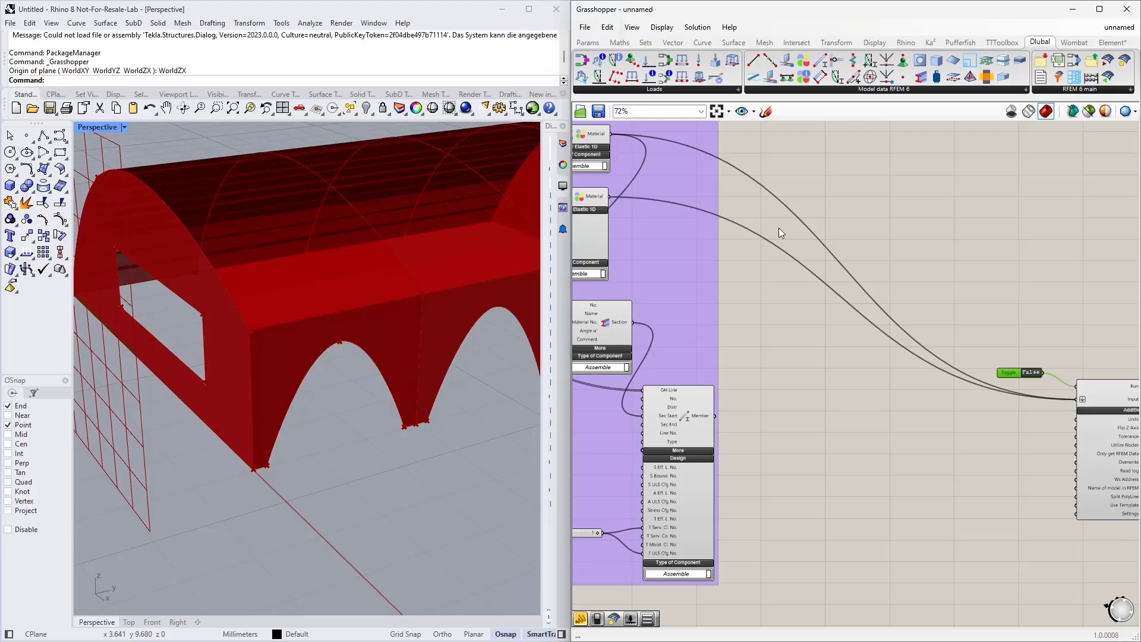
Step: Copy the toggle, set the copy to True and connect it to the export component's Flip Z Axis input
right_drag(1017, 442, 789, 414)
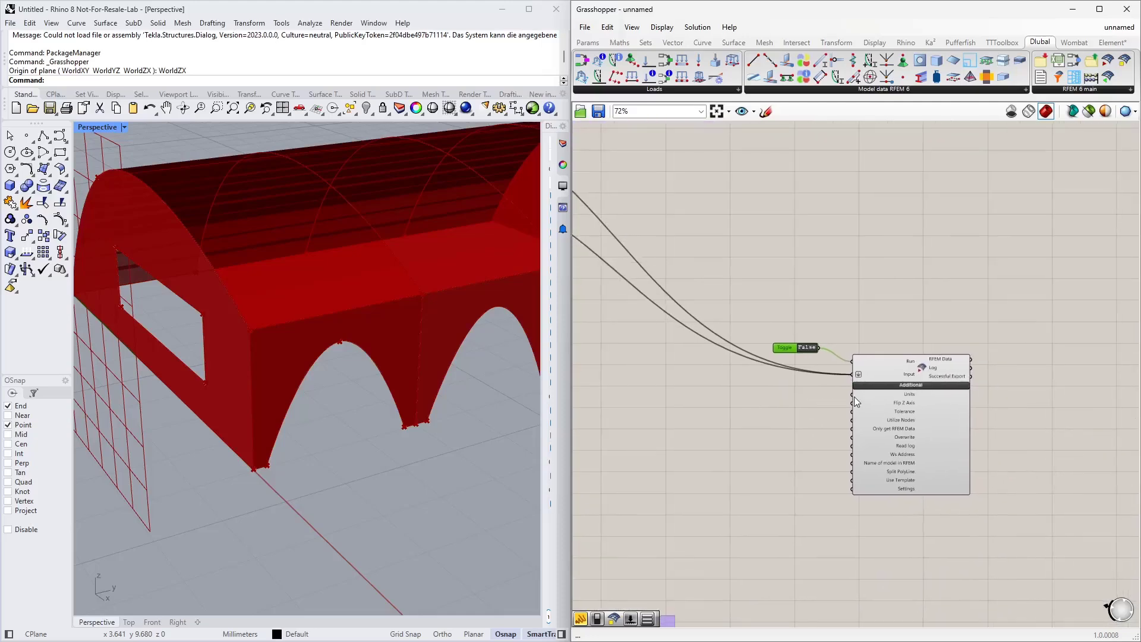
scroll(852, 397, up, 2)
scroll(744, 386, down, 2)
scroll(877, 438, up, 2)
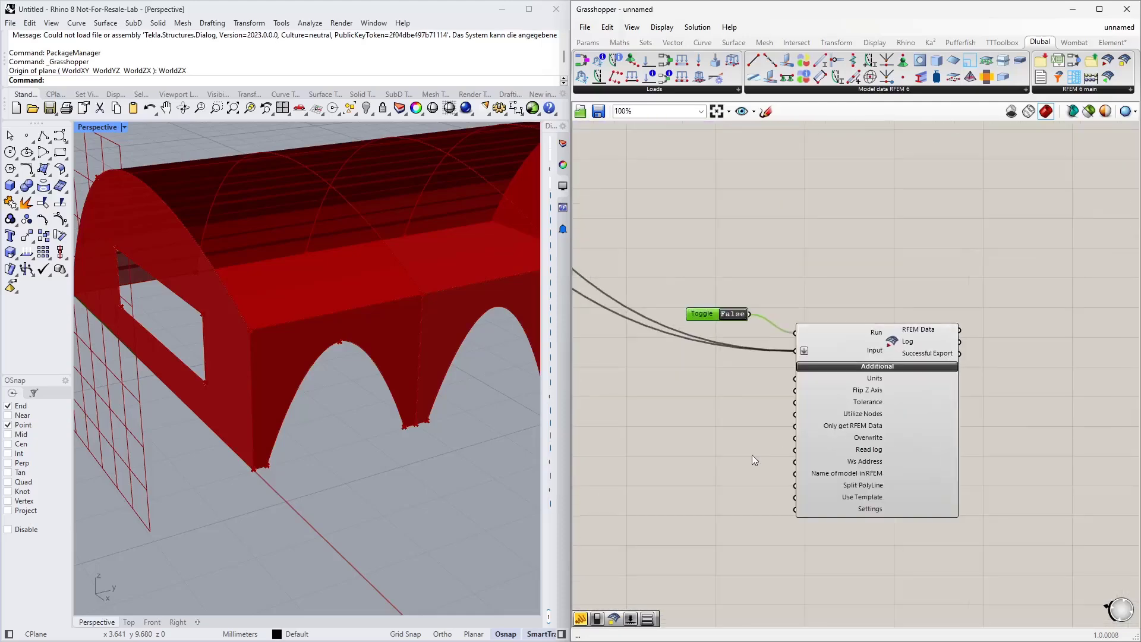
right_drag(747, 459, 777, 426)
scroll(877, 406, up, 2)
scroll(876, 406, up, 2)
right_drag(714, 394, 791, 377)
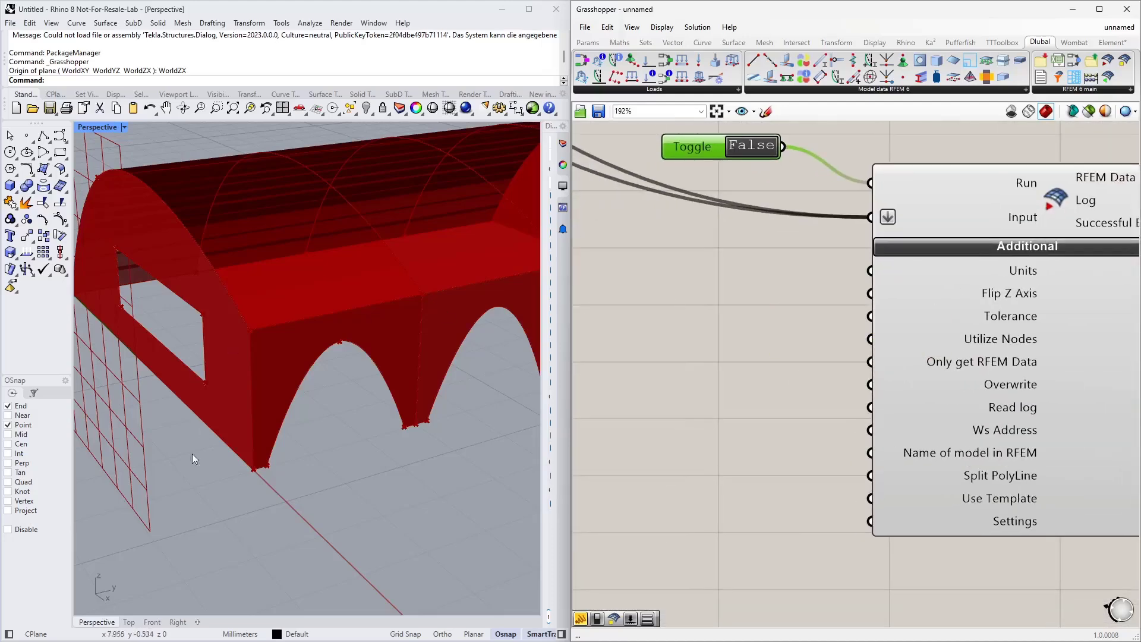
right_drag(191, 454, 238, 457)
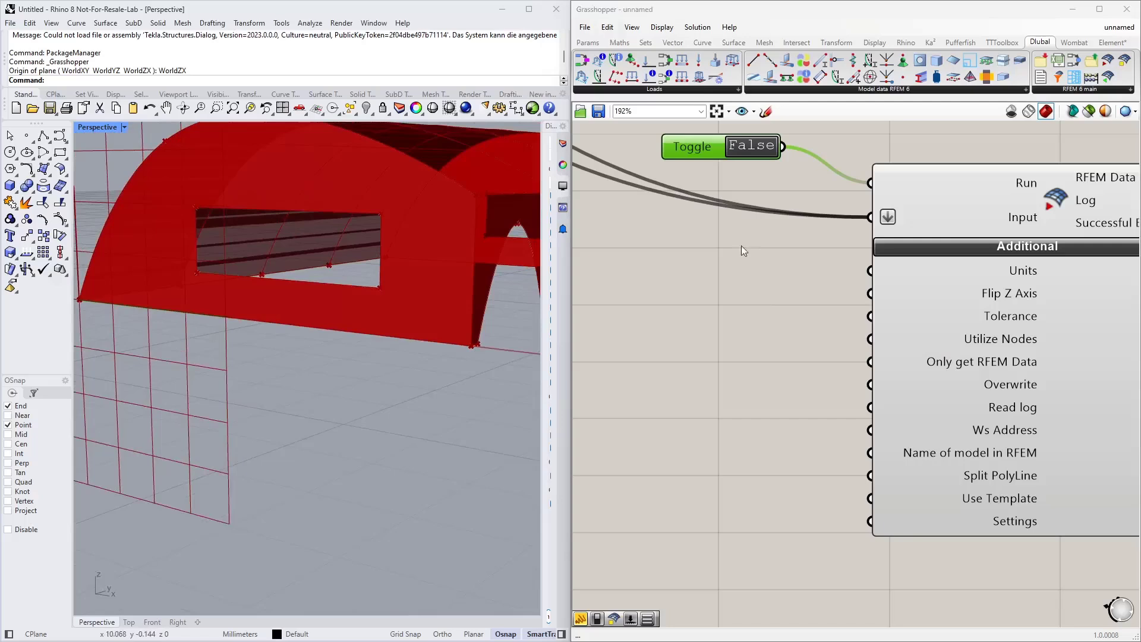
click(702, 148)
key(ctrl+c)
key(ctrl+v)
drag(702, 157, 672, 300)
double_click(673, 300)
drag(767, 302, 871, 293)
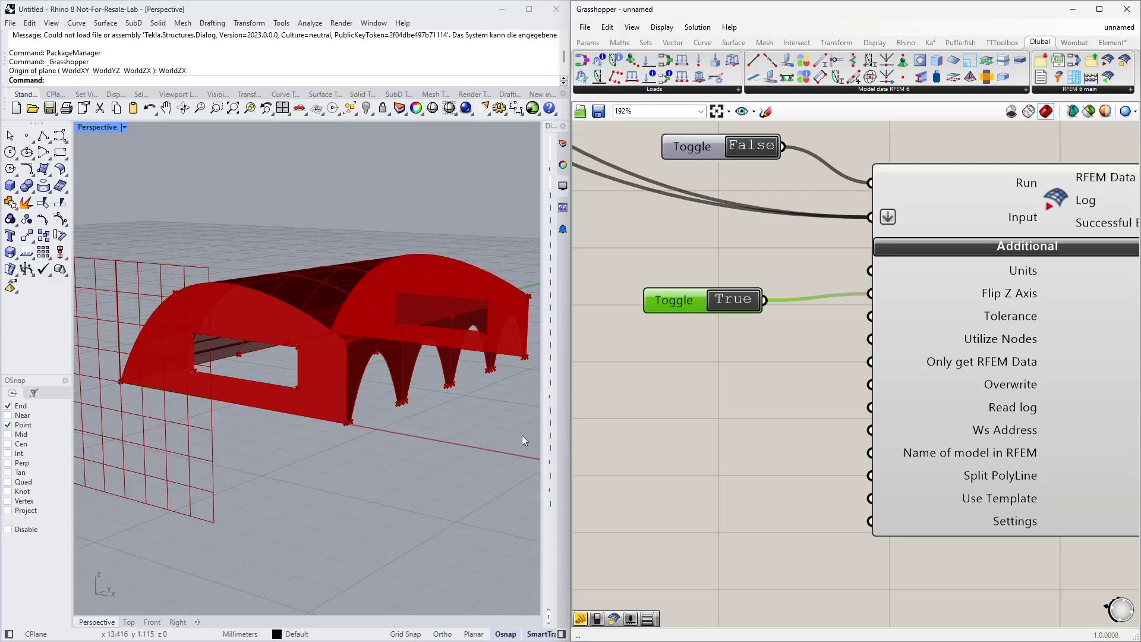
drag(683, 310, 709, 292)
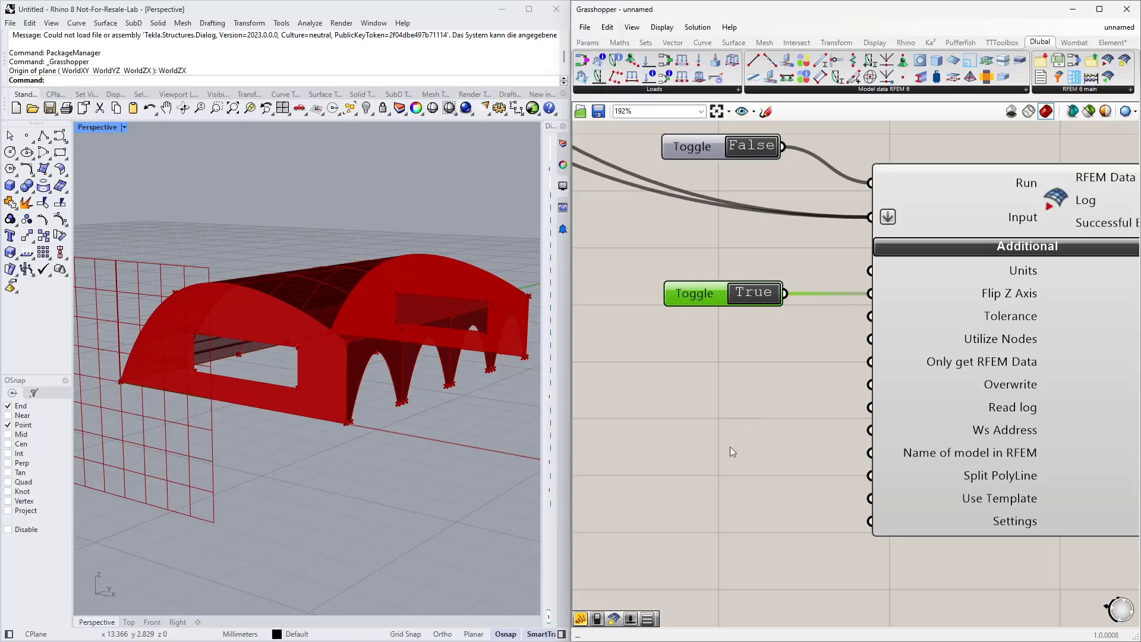
Step: Create a panel containing Example and connect it to the Name of model in RFEM input
double_click(708, 458)
text(Panel)
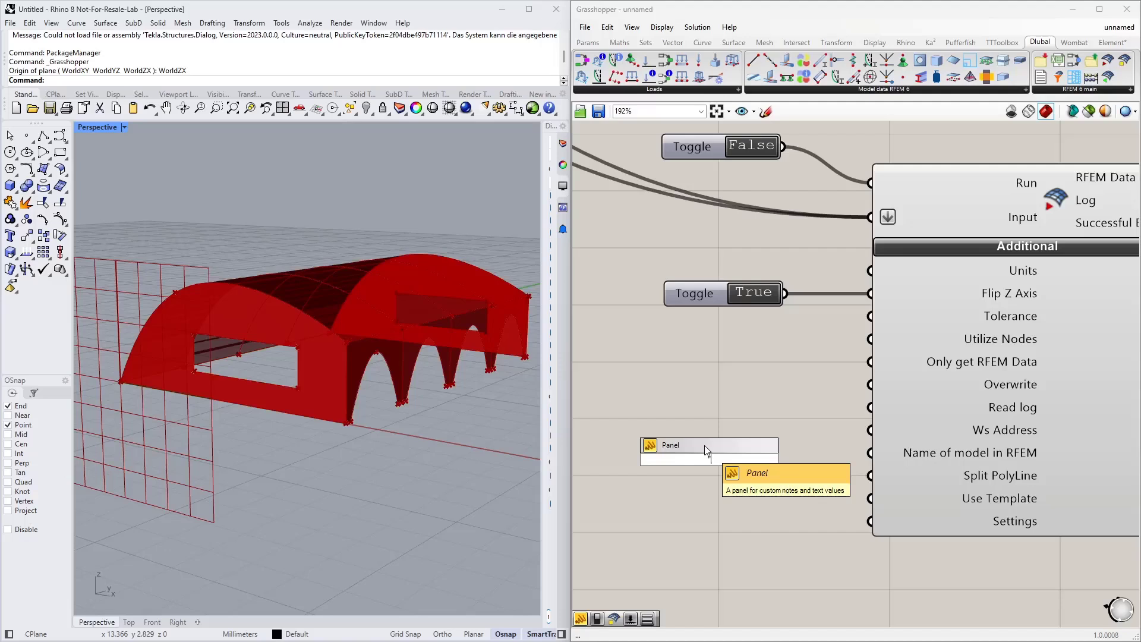
text("Example)
key(Return)
drag(745, 459, 859, 460)
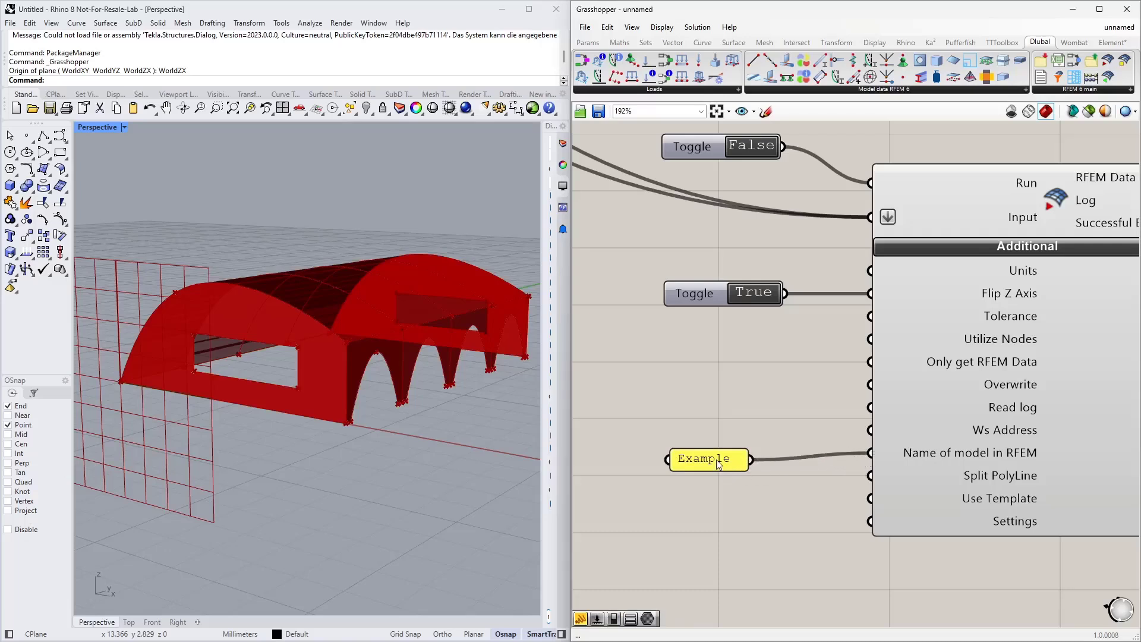
drag(716, 462, 717, 445)
right_drag(719, 505, 711, 428)
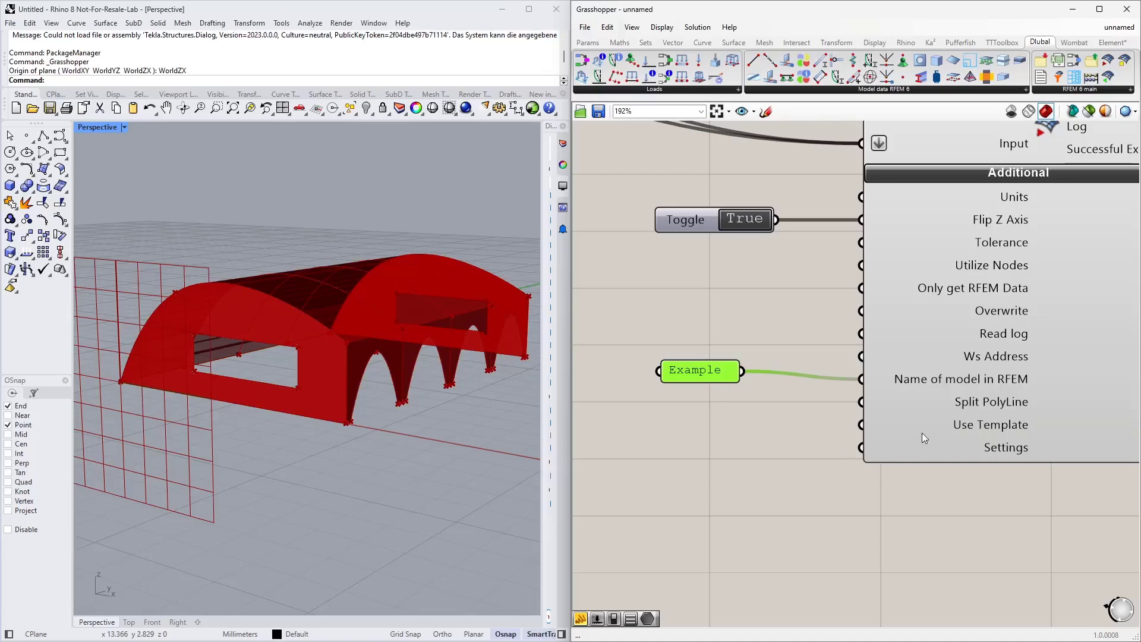
Step: Examine the Use Template input's description and the export component's connected inputs
mouse_move(932, 426)
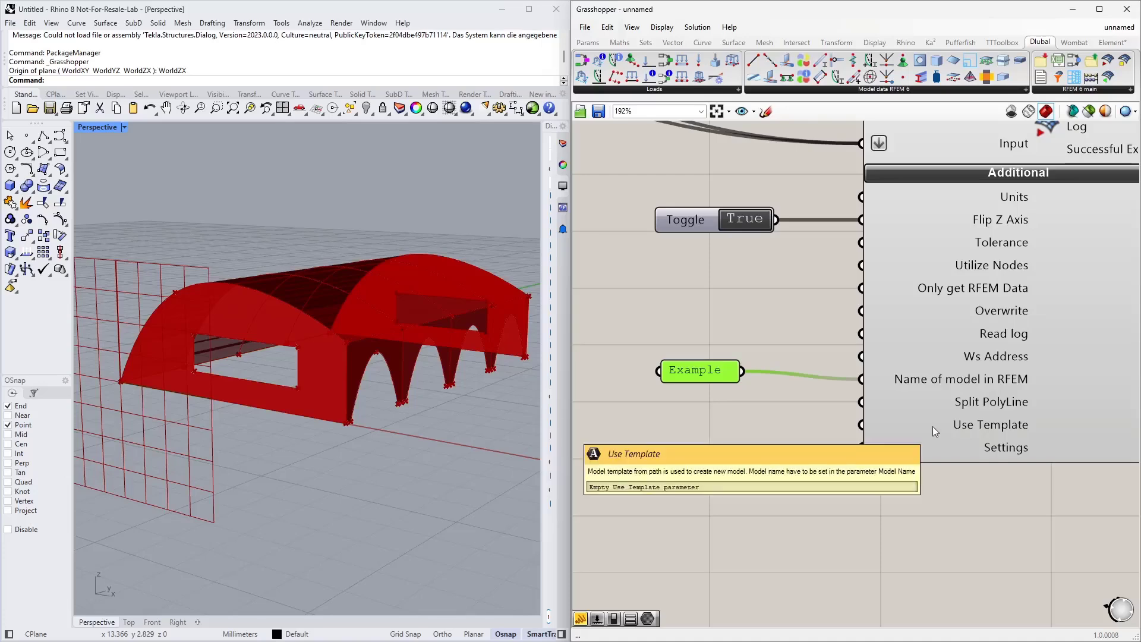
scroll(914, 429, down, 5)
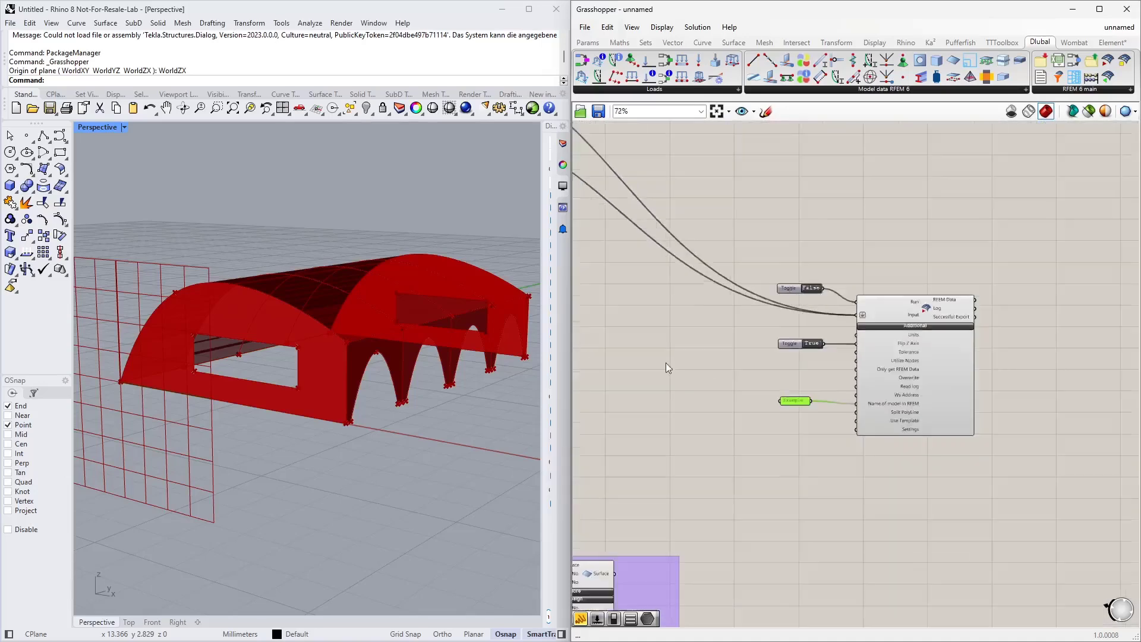
scroll(858, 403, down, 2)
scroll(724, 532, up, 5)
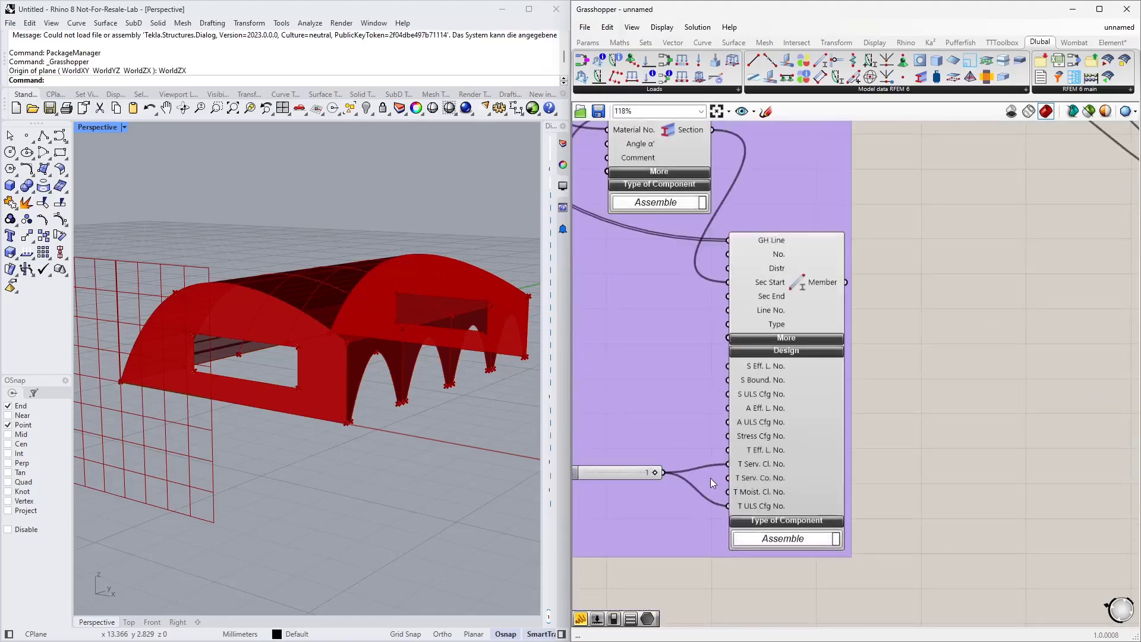
scroll(750, 409, down, 4)
right_drag(953, 394, 775, 389)
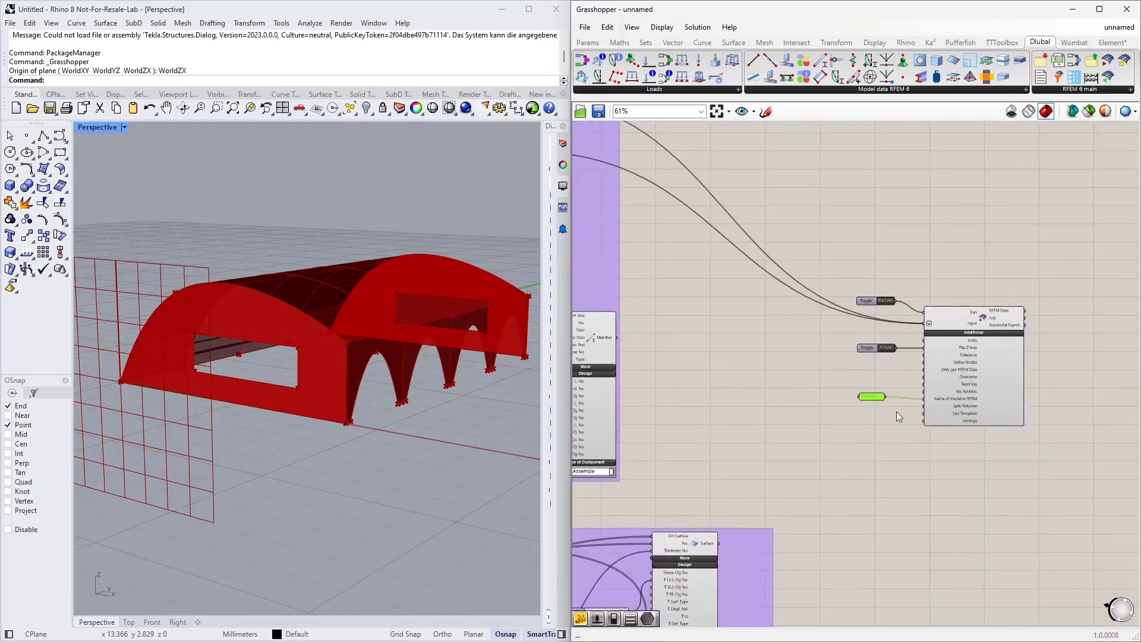
scroll(897, 412, up, 4)
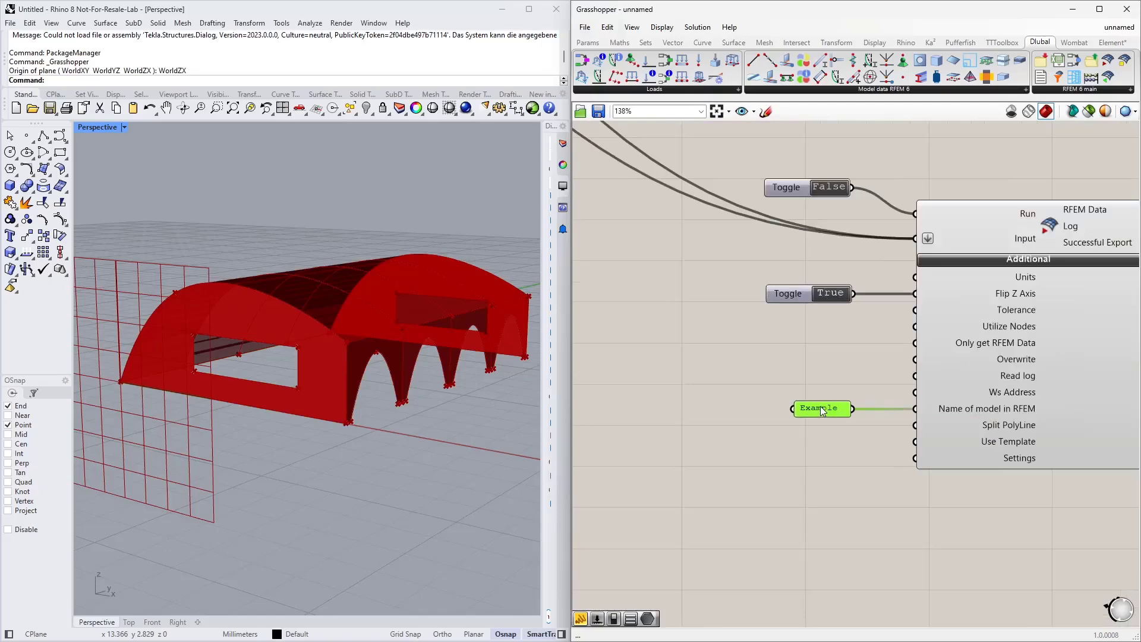
scroll(832, 425, up, 2)
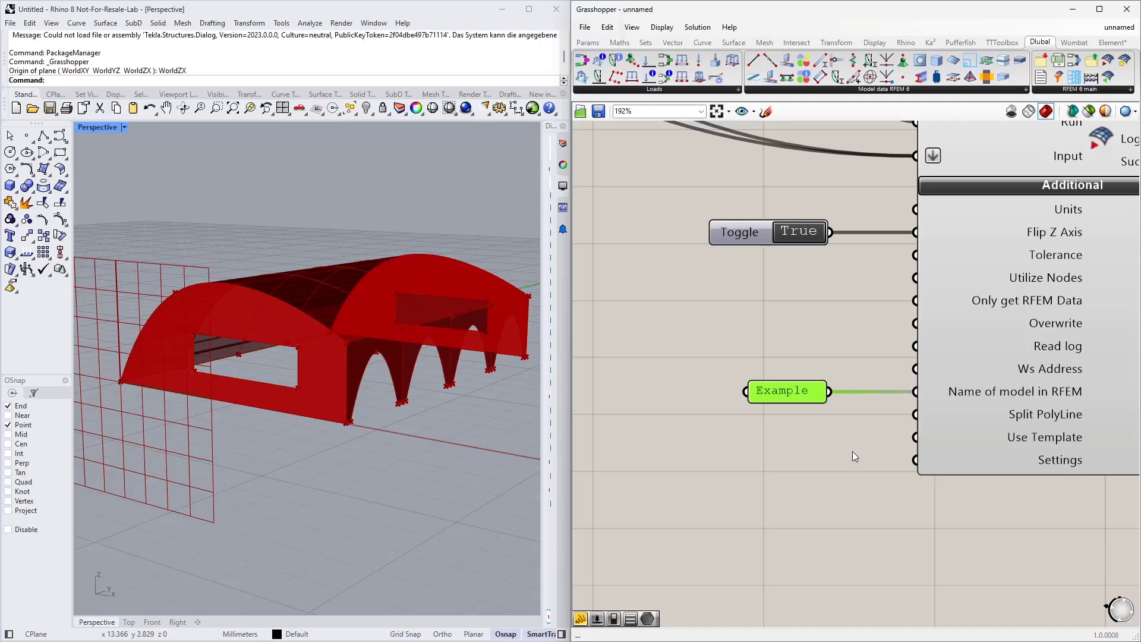
Step: Switch to RFEM and close the line hinge dialog without applying any changes
key(alt+Tab)
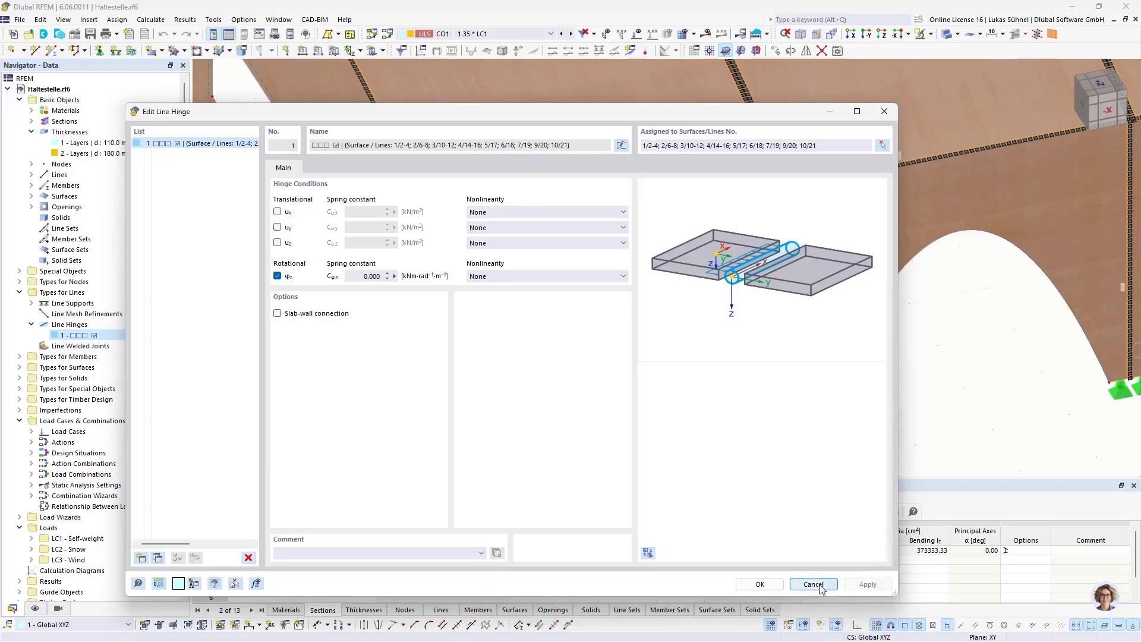
click(813, 584)
middle_drag(645, 329, 473, 351)
ctrl+middle_drag(473, 350, 413, 318)
scroll(412, 319, down, 3)
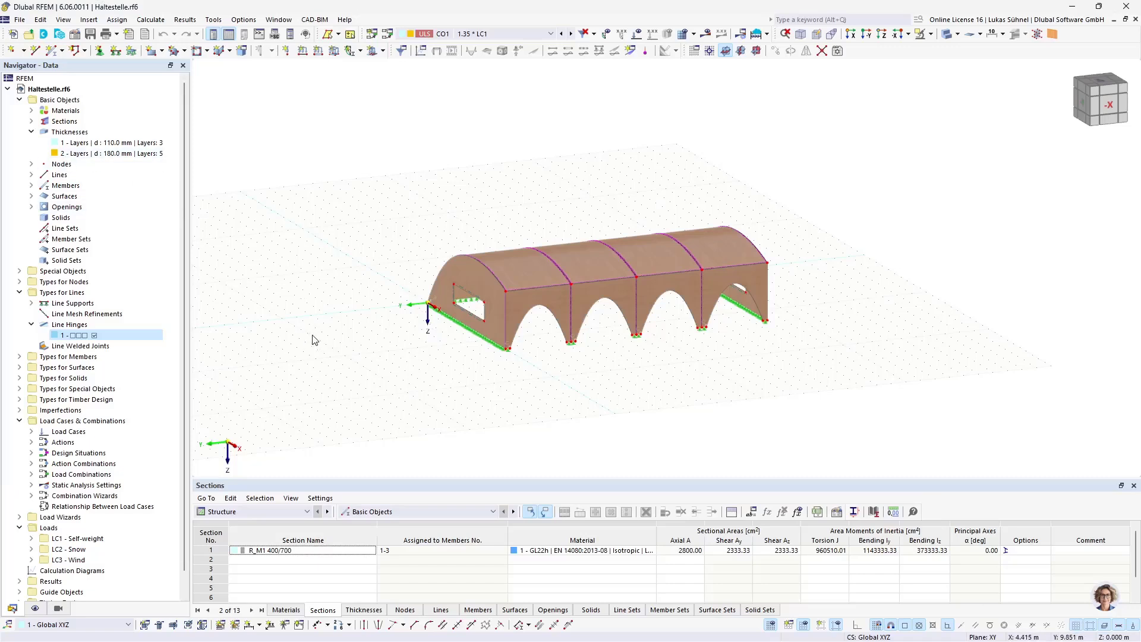
middle_drag(312, 261, 434, 246)
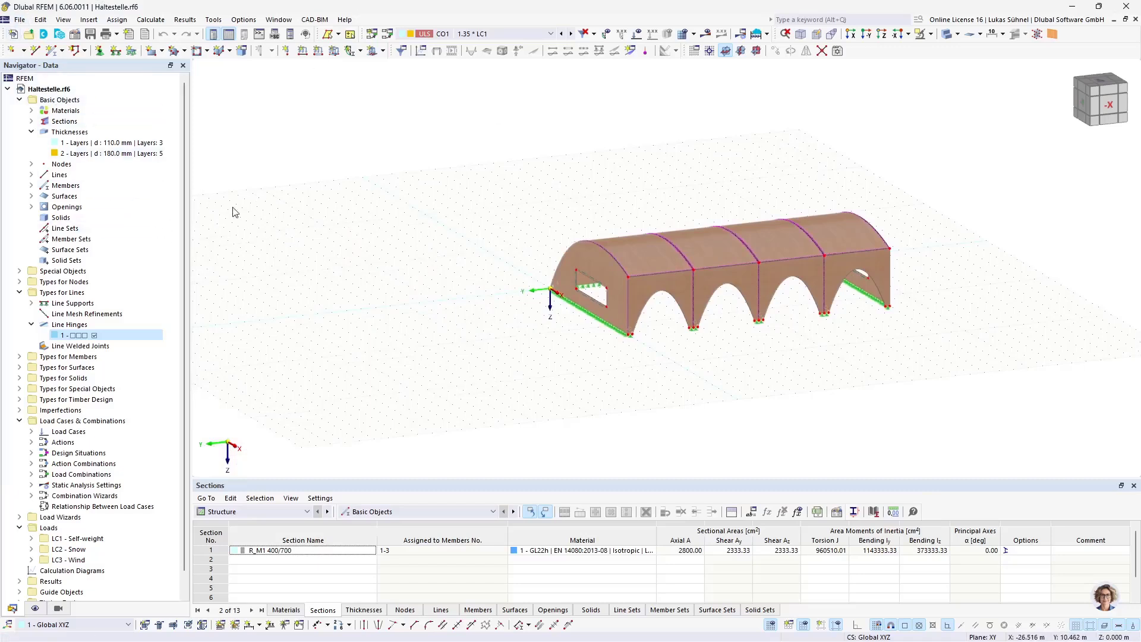
Step: Expand the navigator's materials, sections, load cases and timber design type entries to review the model data
click(142, 334)
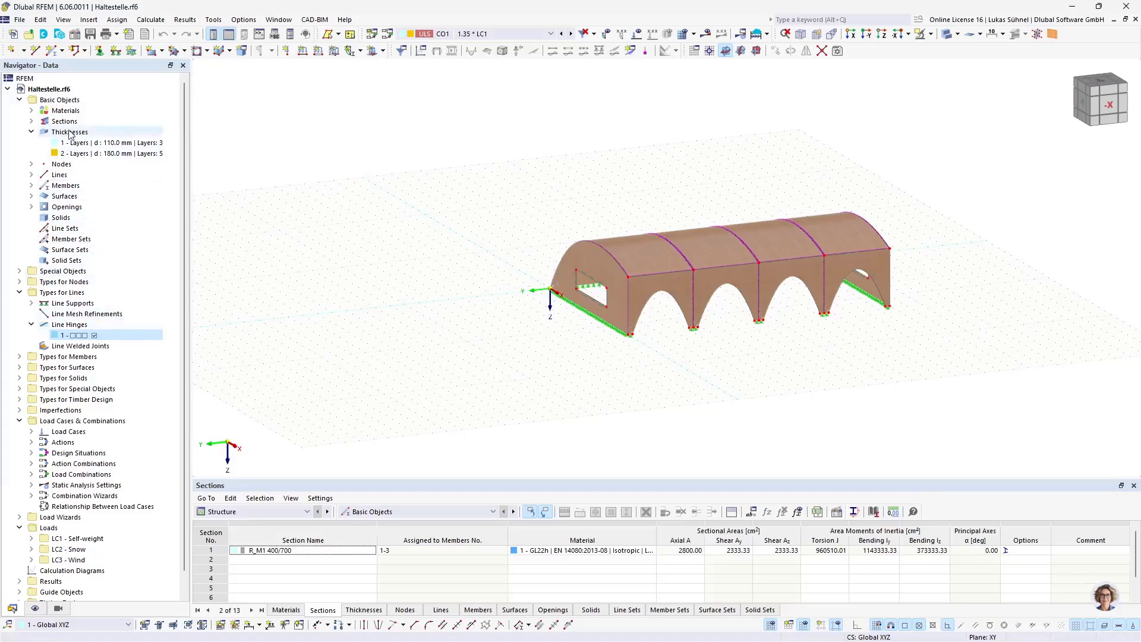
click(31, 111)
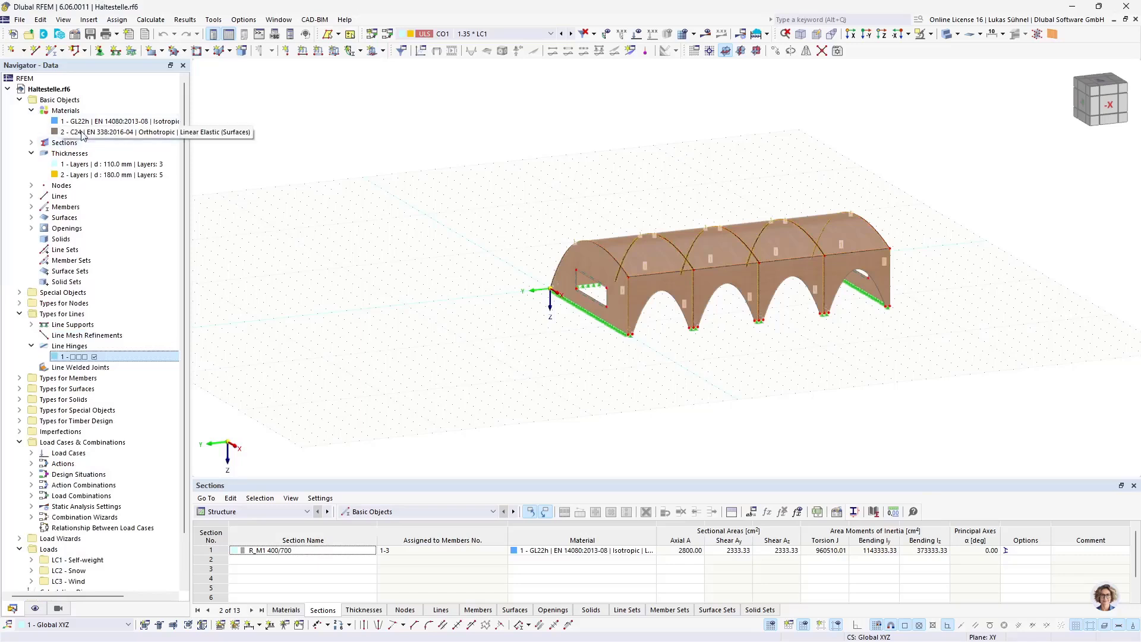
click(30, 144)
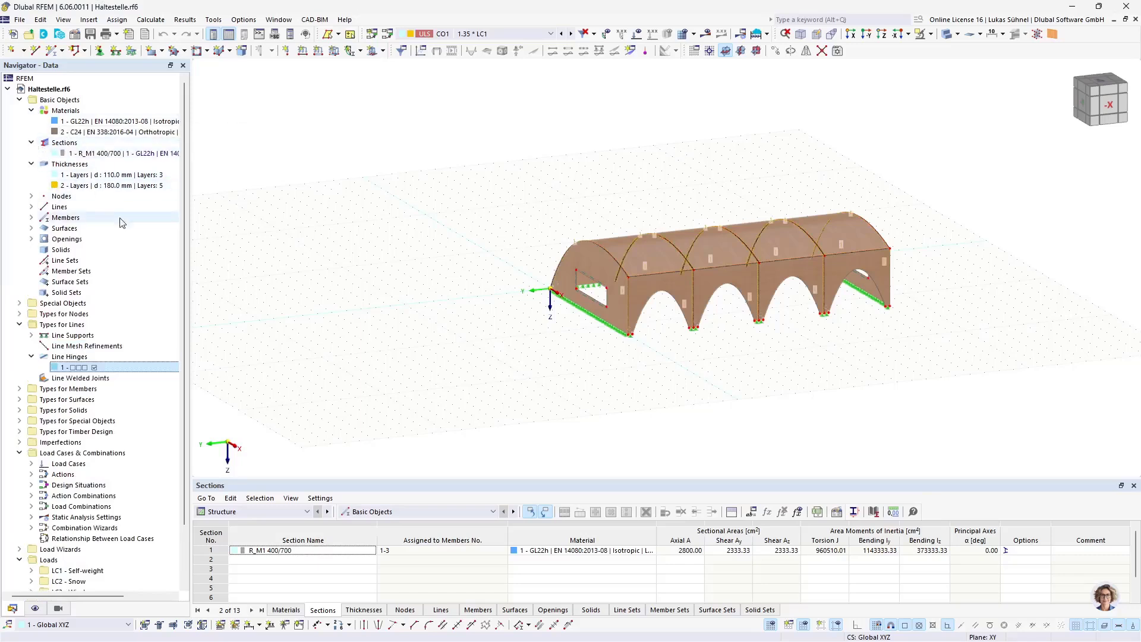
scroll(125, 253, down, 2)
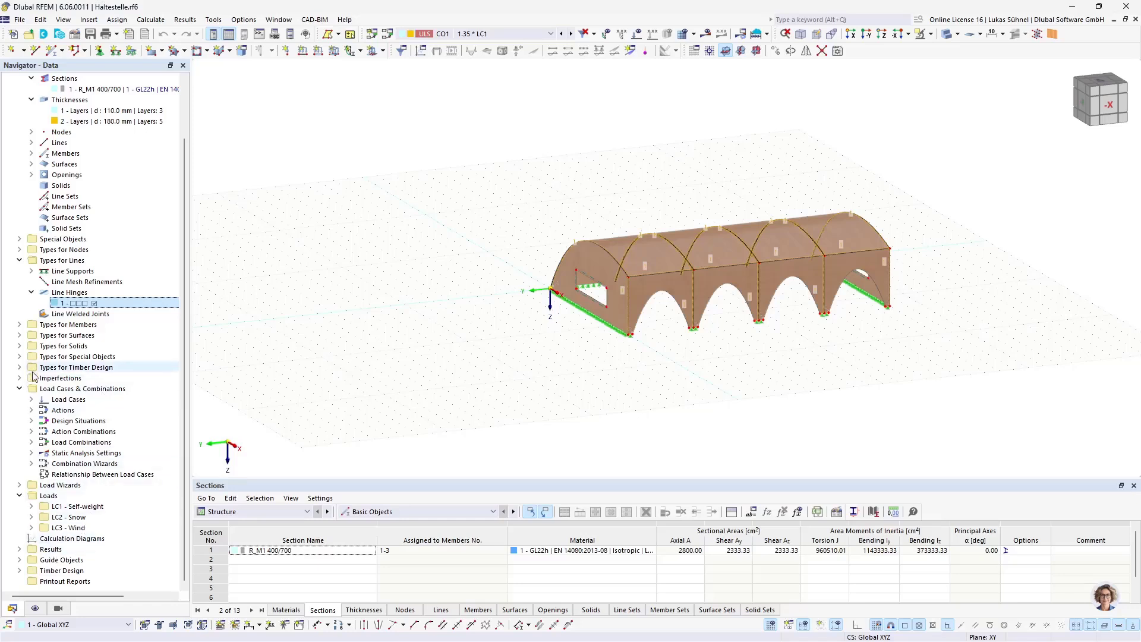
click(31, 400)
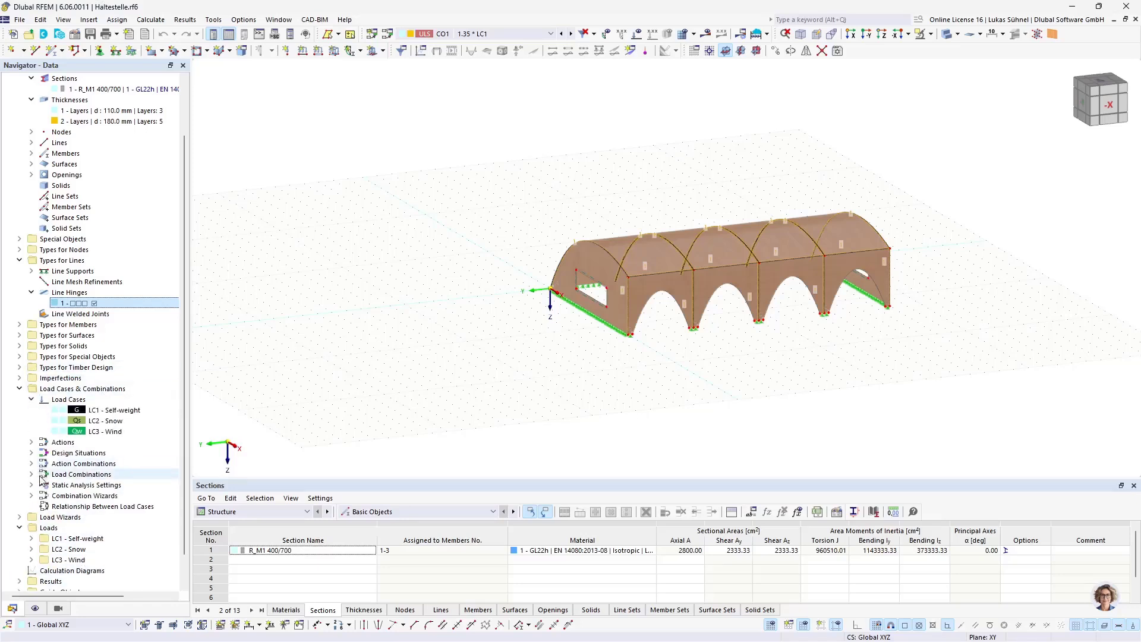
click(19, 368)
Step: Browse the service classes and the timber design ultimate configurations in the navigator
scroll(60, 385, up, 2)
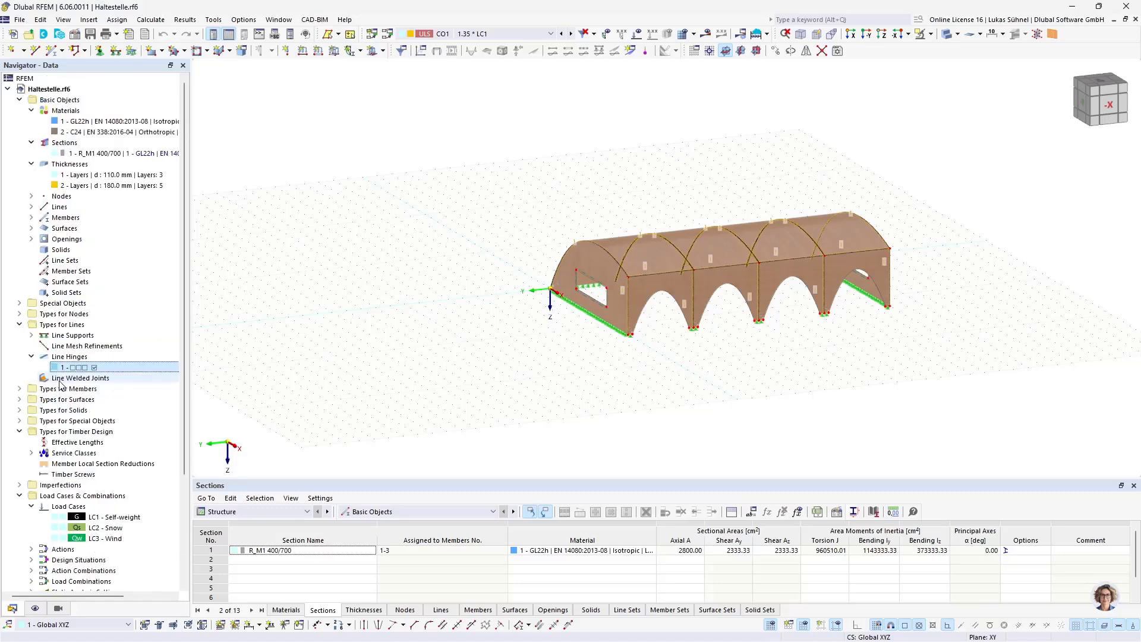
scroll(46, 381, down, 3)
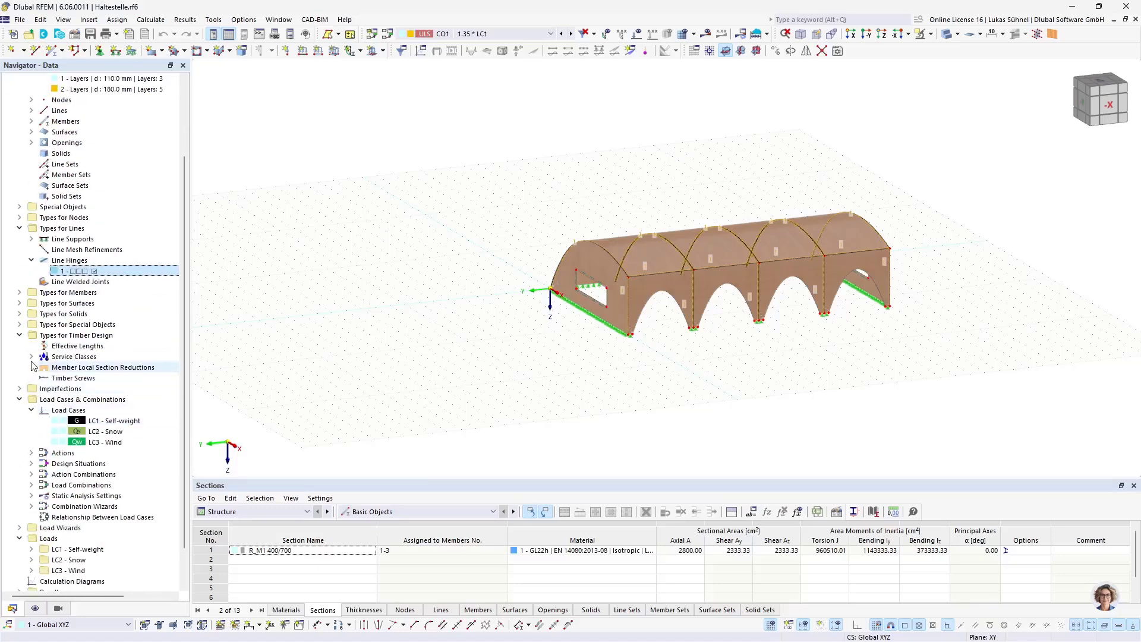
click(31, 356)
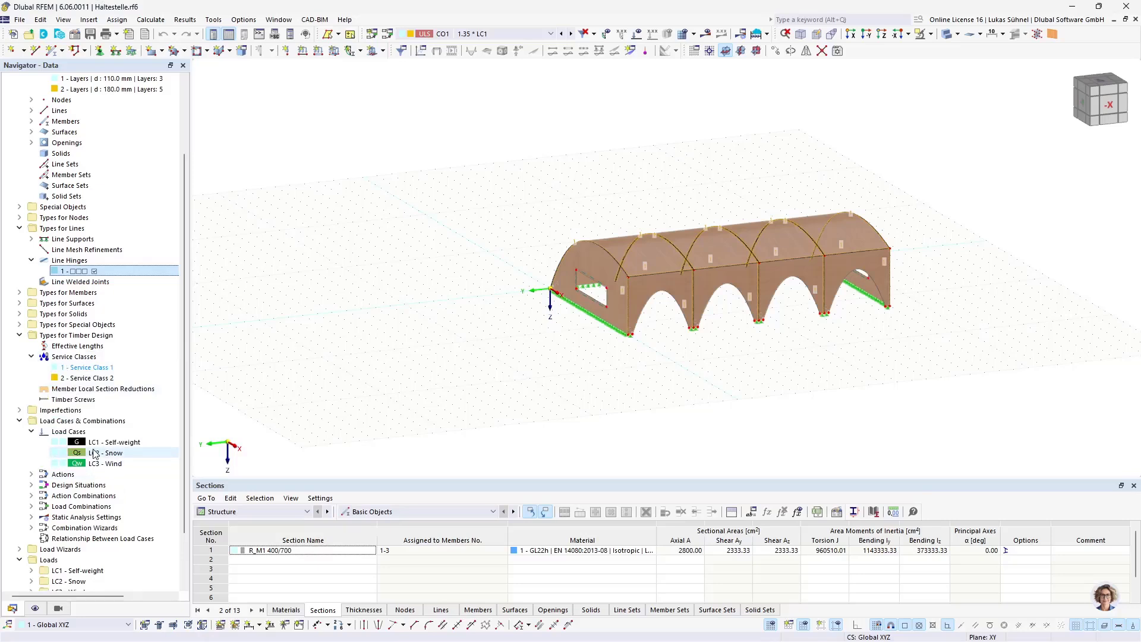
scroll(94, 453, down, 3)
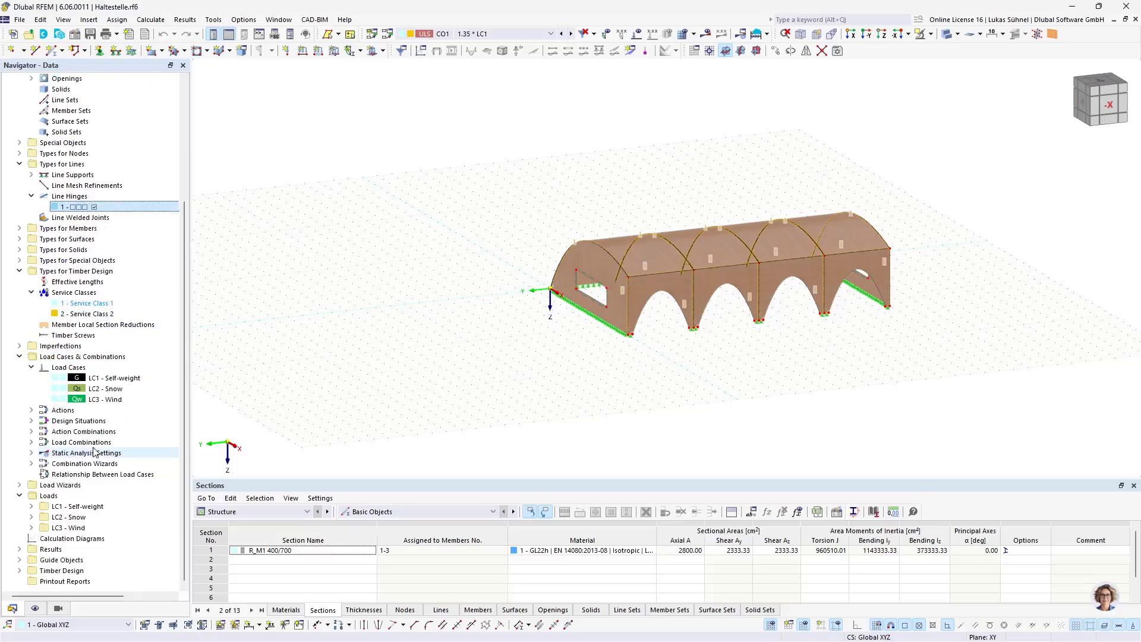
click(20, 571)
click(32, 549)
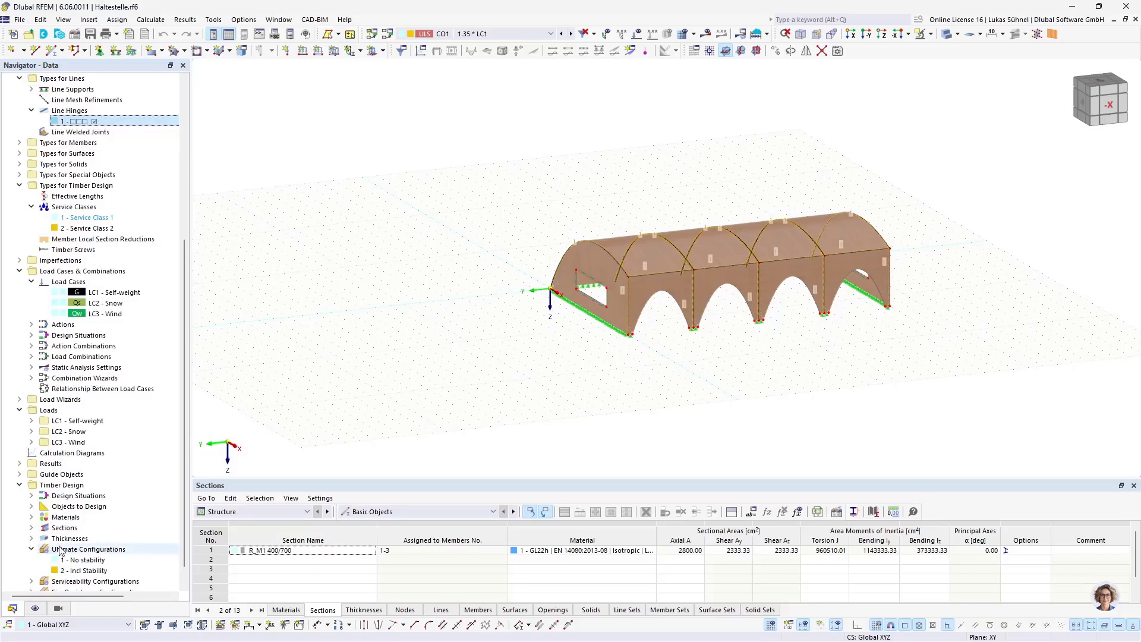
scroll(61, 550, down, 1)
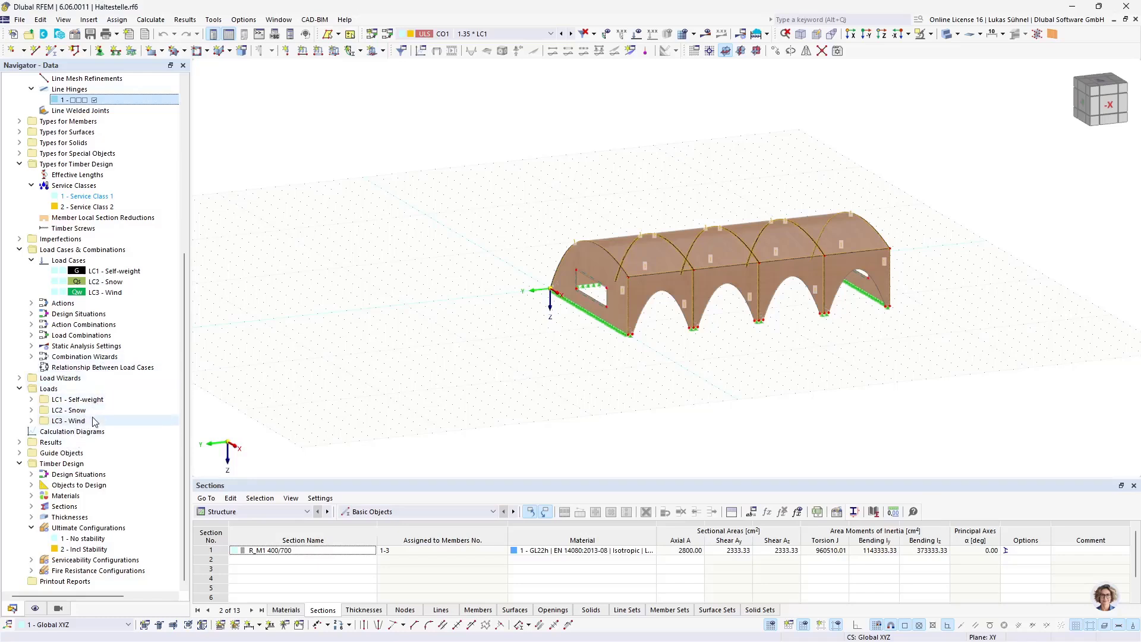
scroll(113, 268, up, 8)
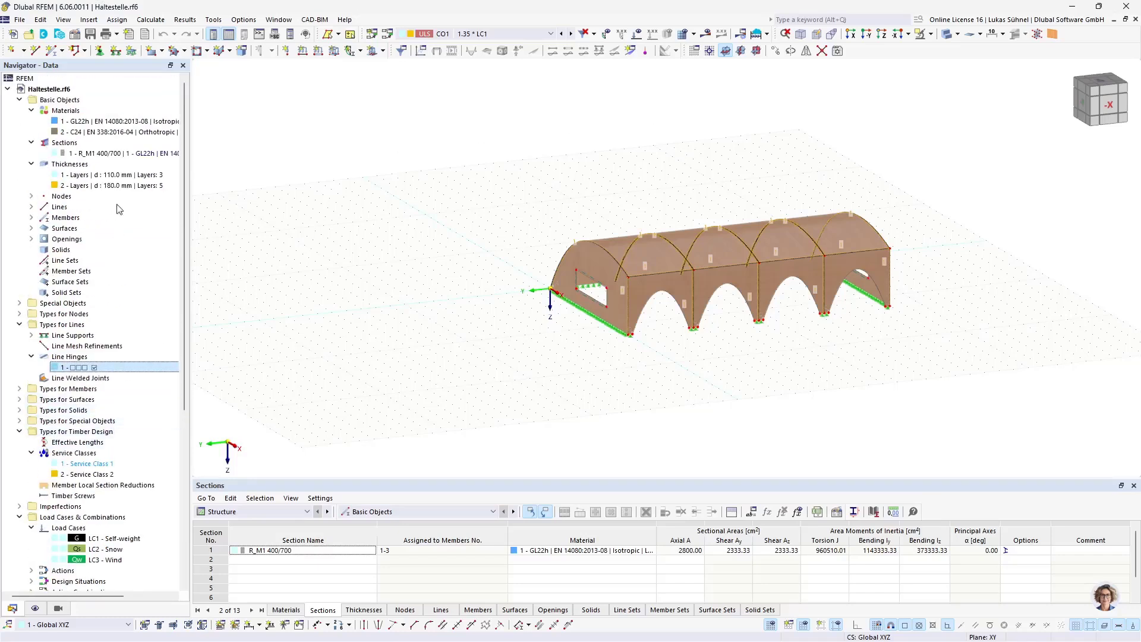
Step: Open the model's base data and review the activated add-ons without changing them
right_click(73, 91)
click(82, 100)
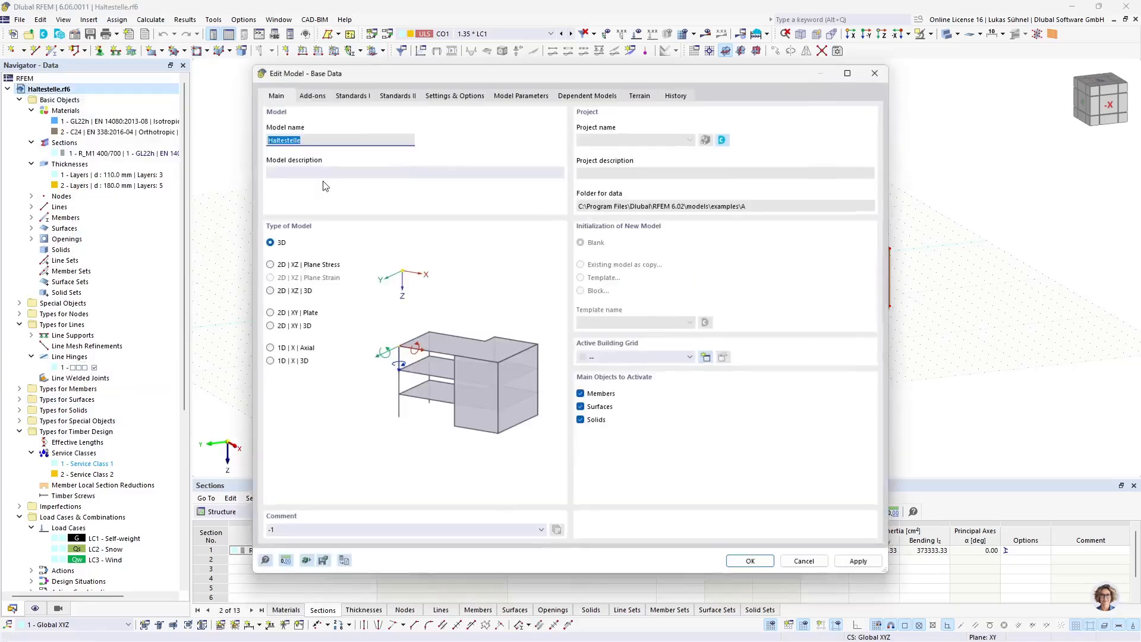
click(312, 98)
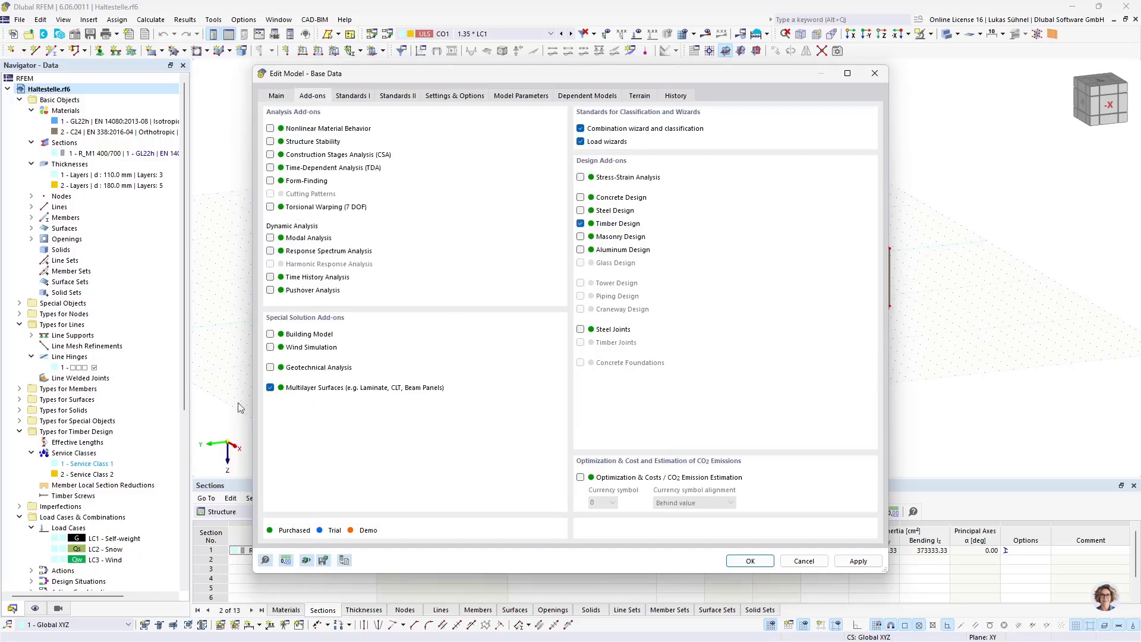
click(803, 561)
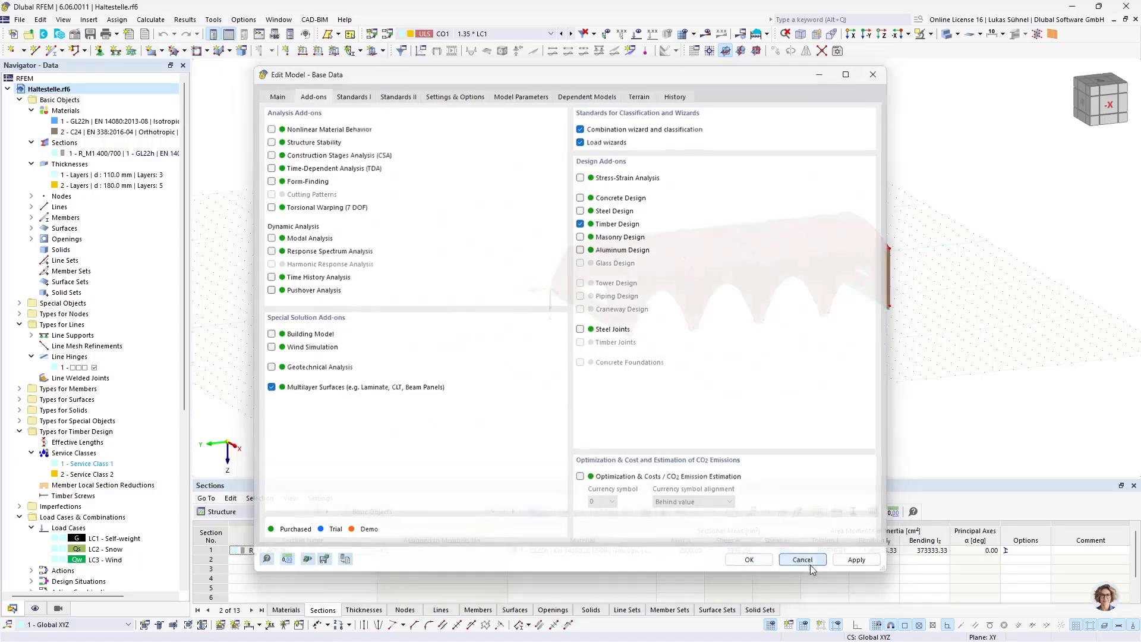
Step: Inspect the company templates offered when initializing a new model from a template, then cancel
click(20, 19)
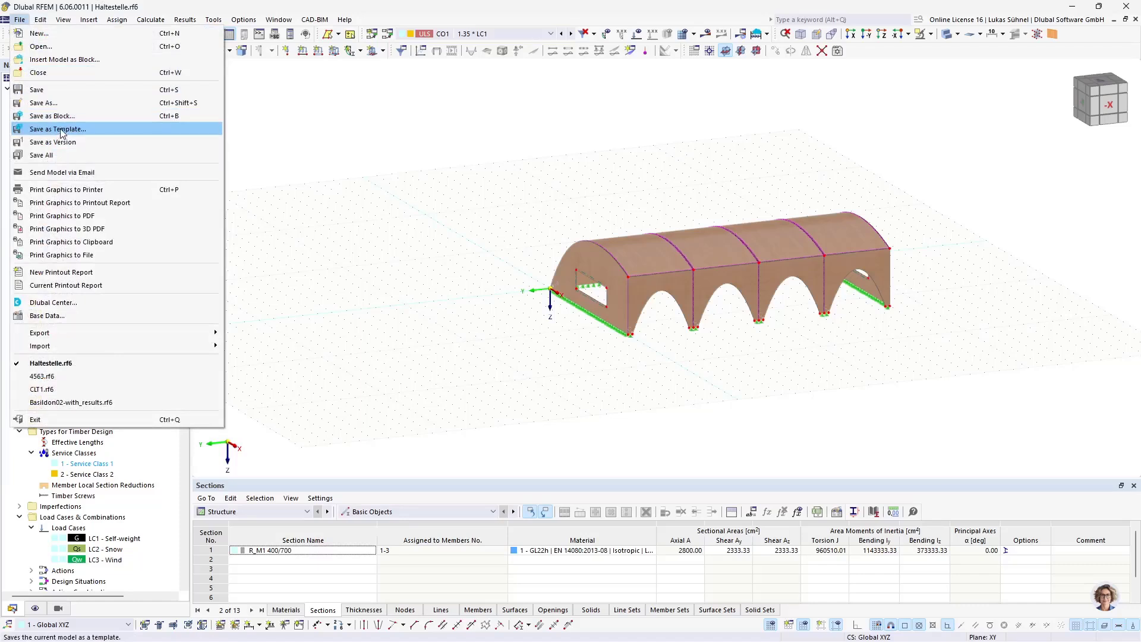
click(467, 163)
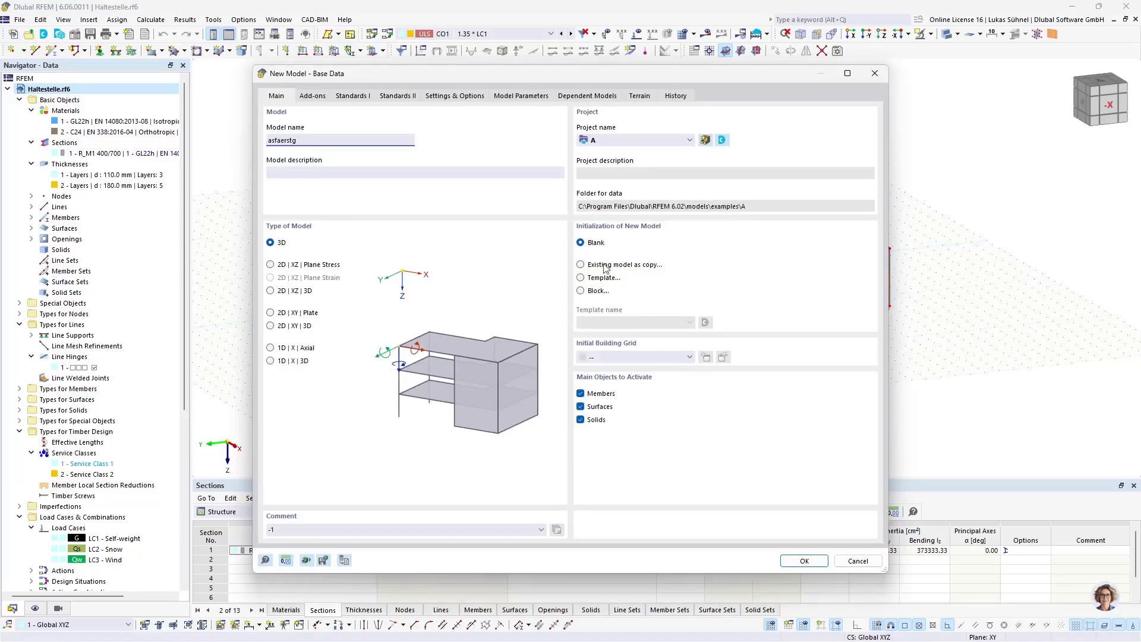
click(583, 278)
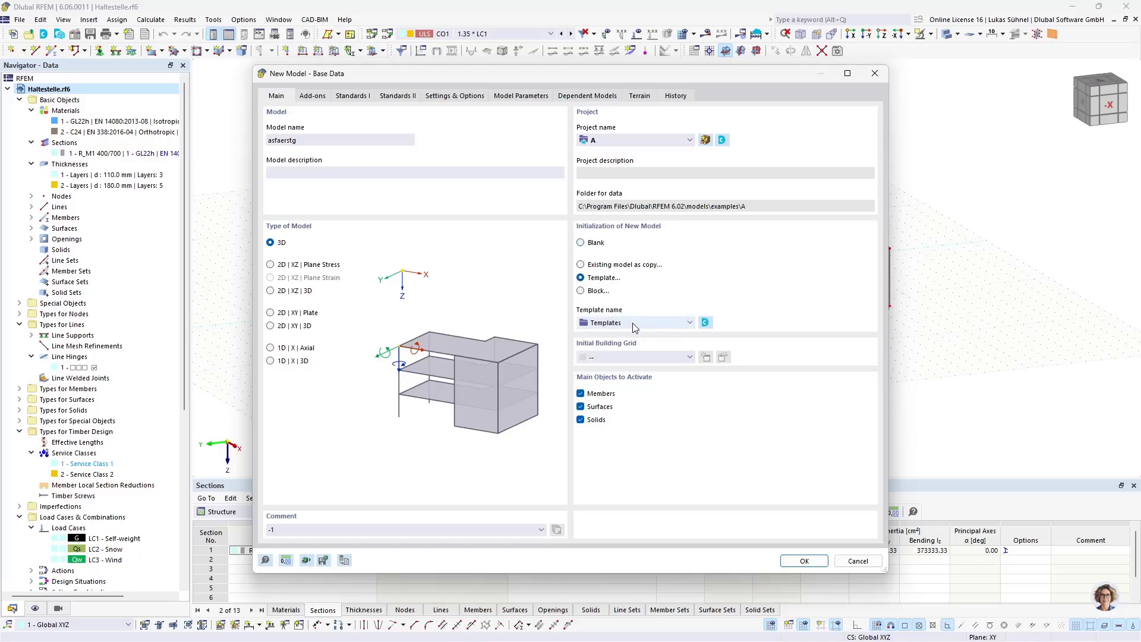
click(635, 327)
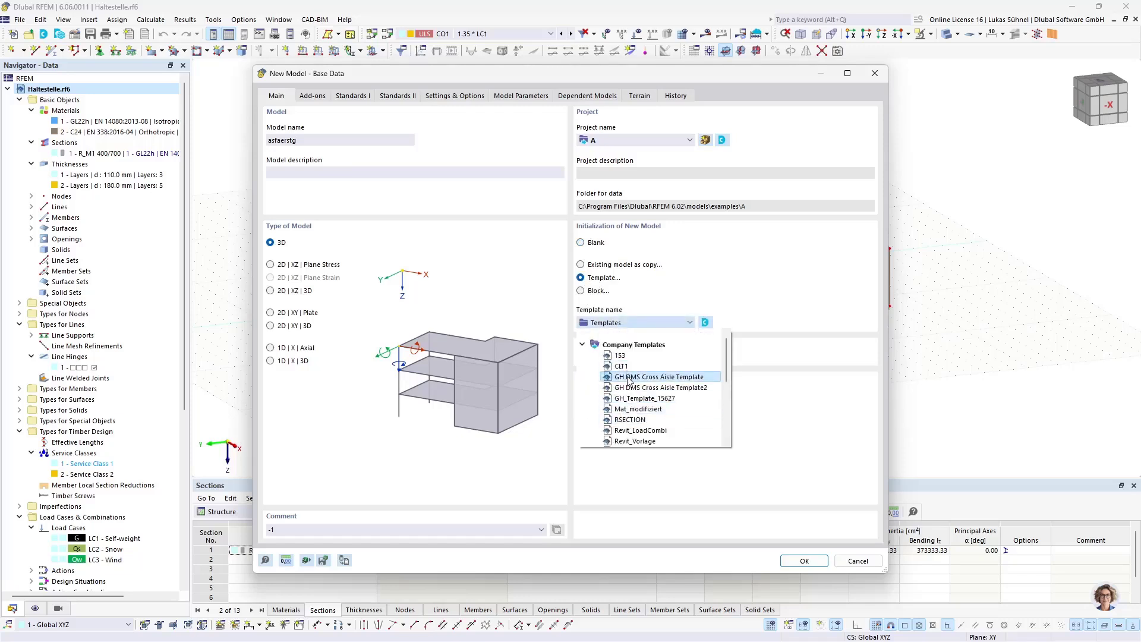
click(801, 358)
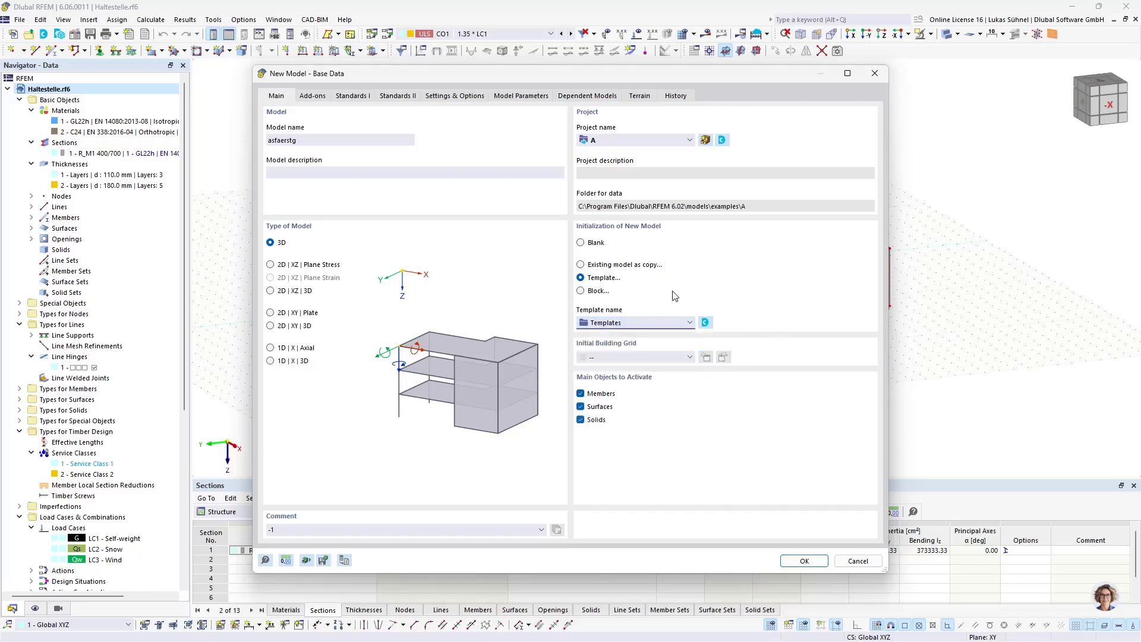
click(855, 565)
mouse_move(321, 641)
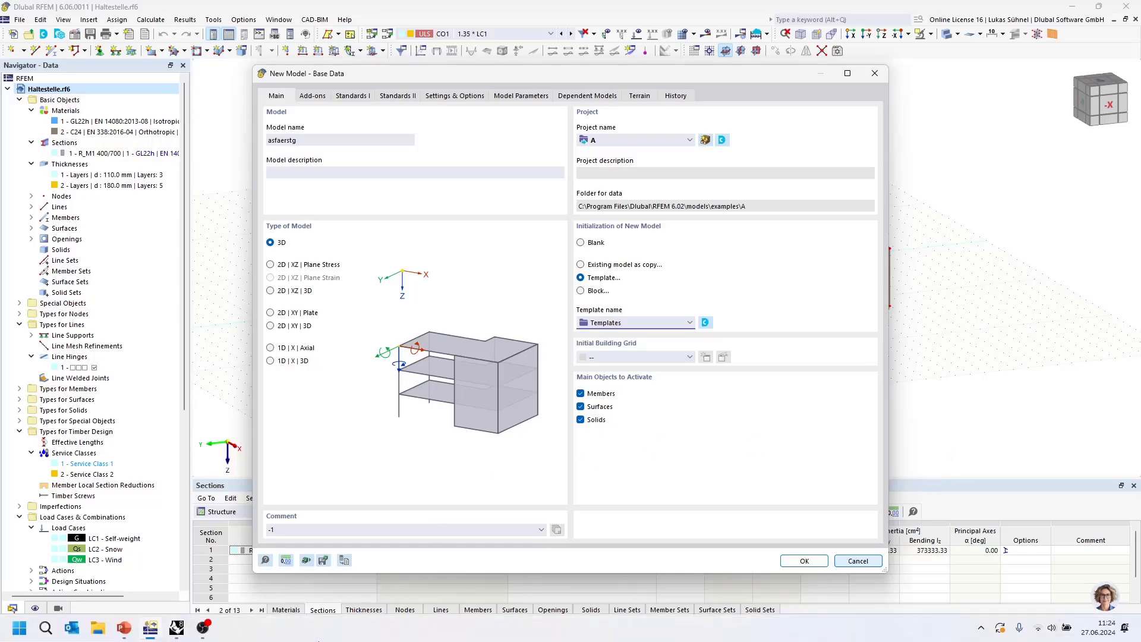
click(202, 628)
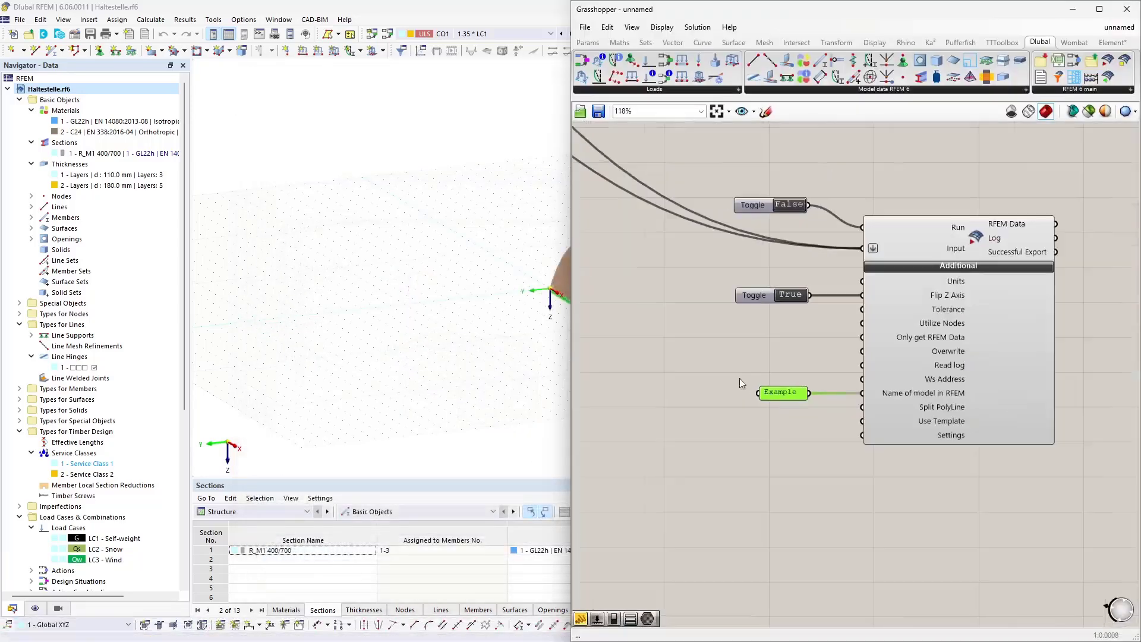
scroll(874, 344, up, 2)
scroll(900, 406, down, 3)
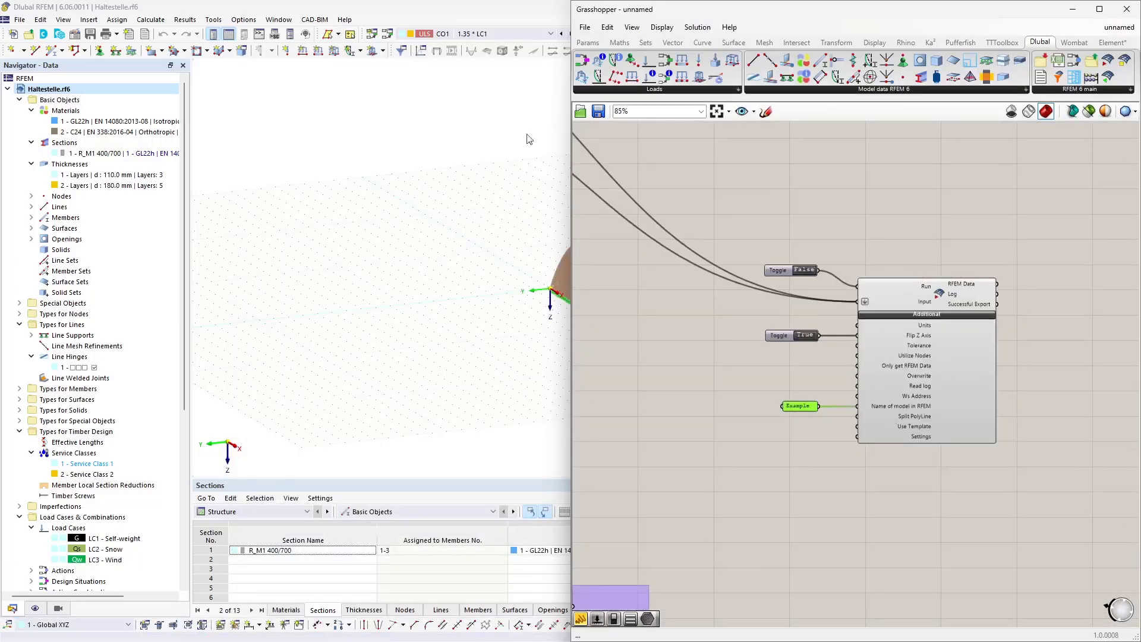
scroll(911, 412, down, 2)
scroll(836, 436, up, 5)
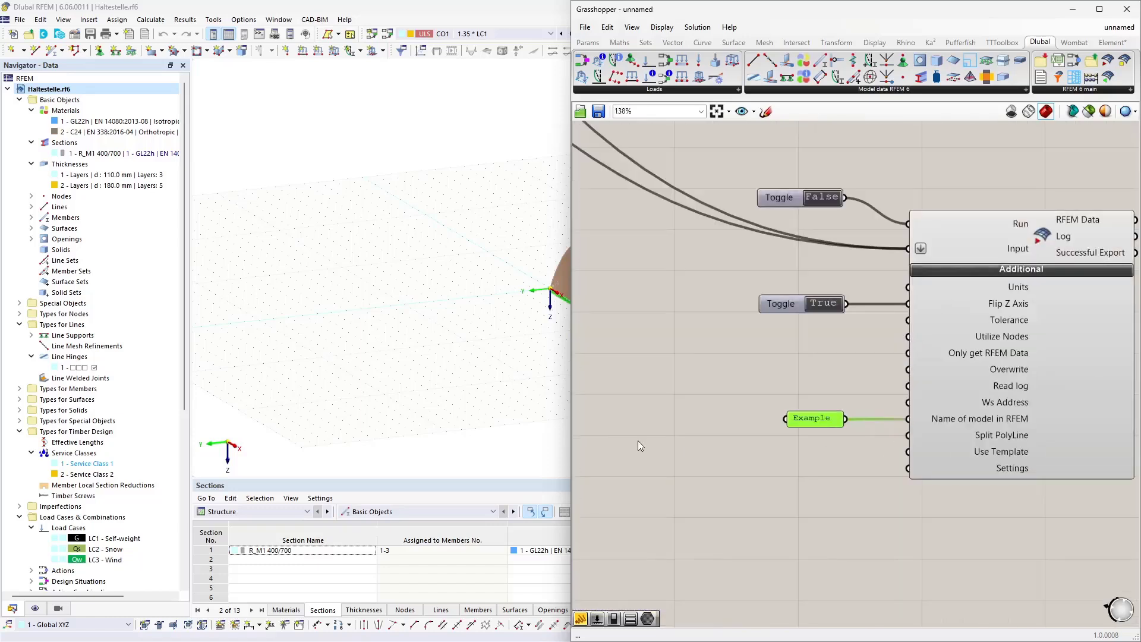
double_click(637, 445)
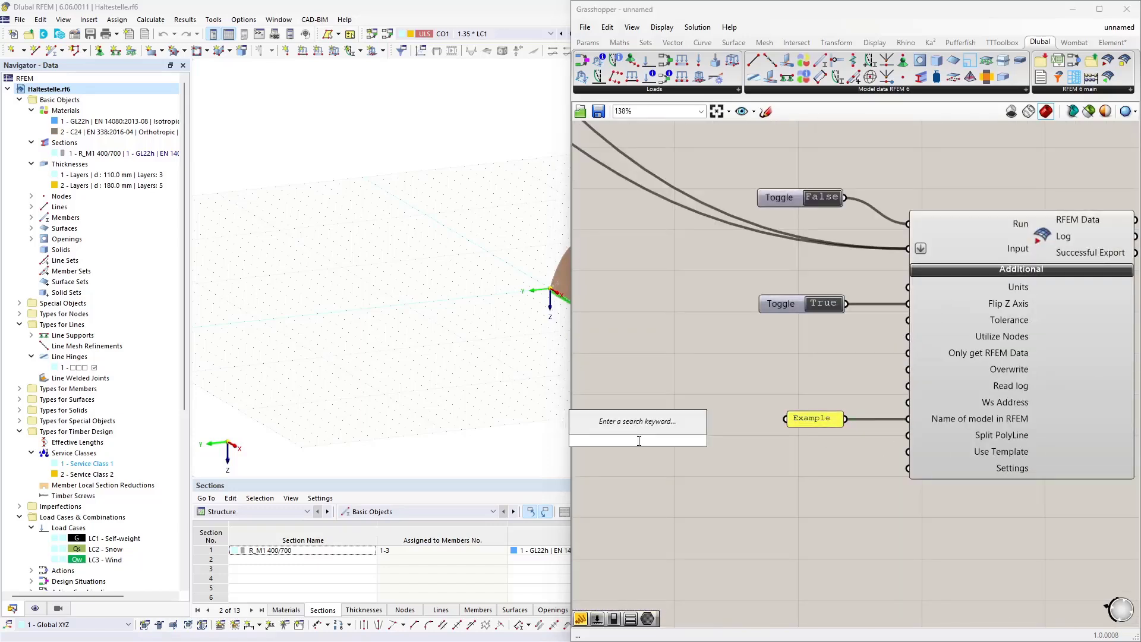
click(797, 487)
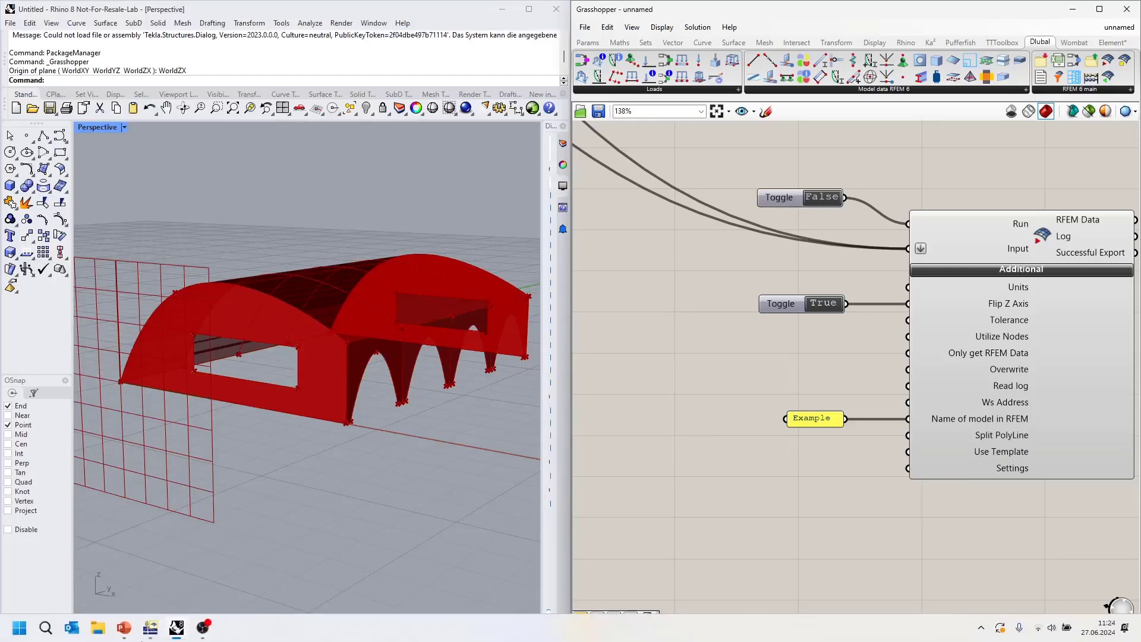
Step: Browse to the RFEM 6.02 Company Templates example folder in File Explorer, select CLT1.ft6 and copy the folder path
key(super+e)
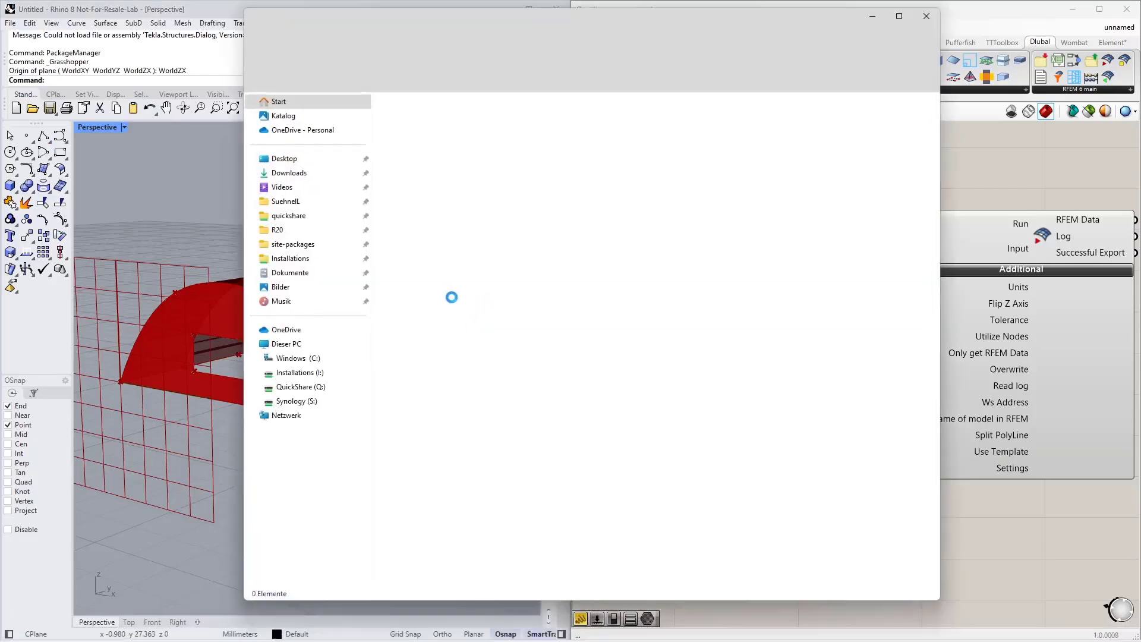
click(315, 359)
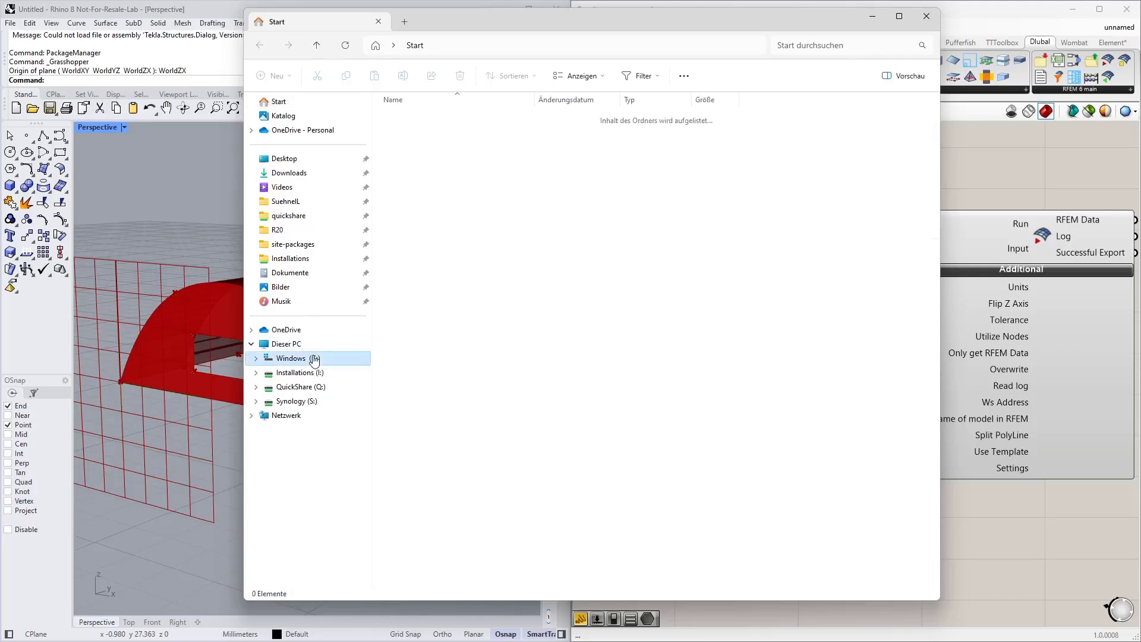
double_click(435, 206)
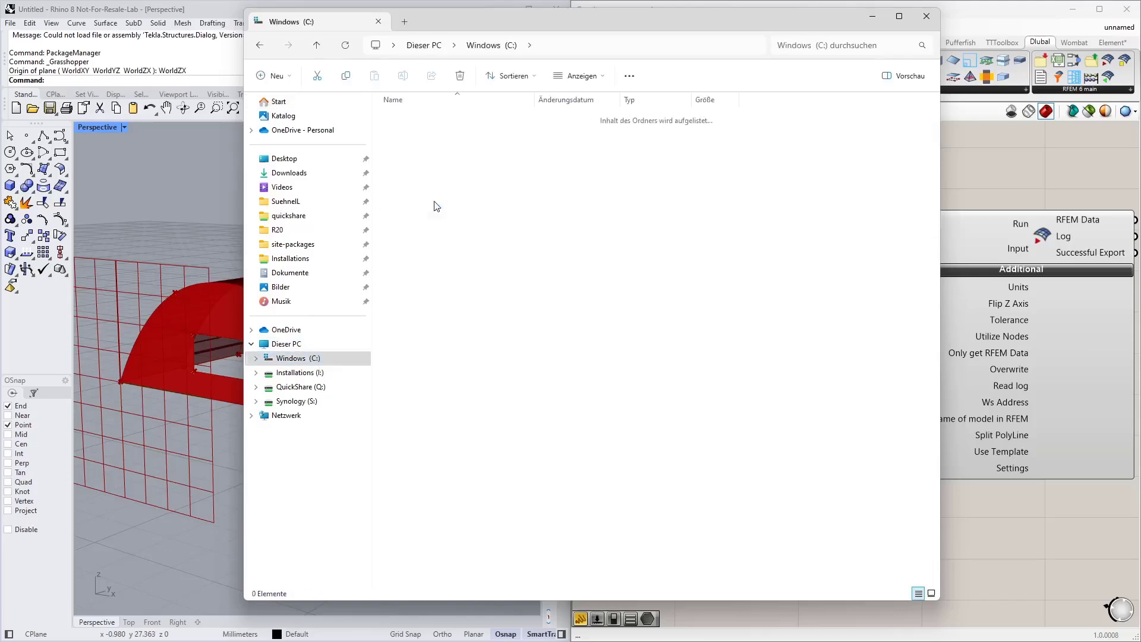
double_click(415, 255)
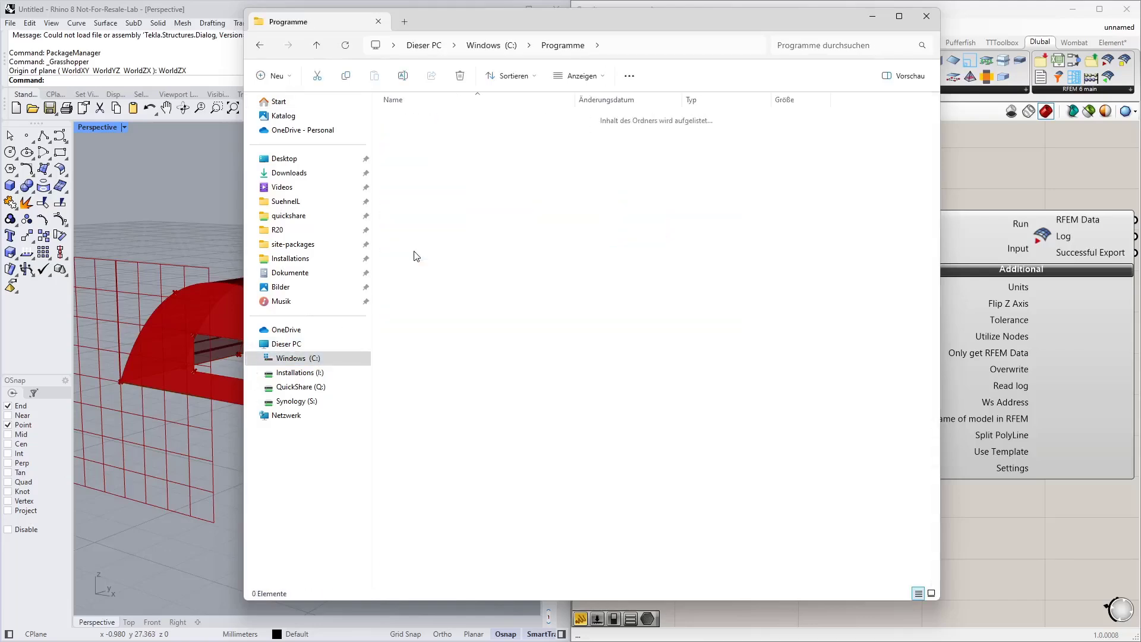
click(426, 184)
double_click(426, 184)
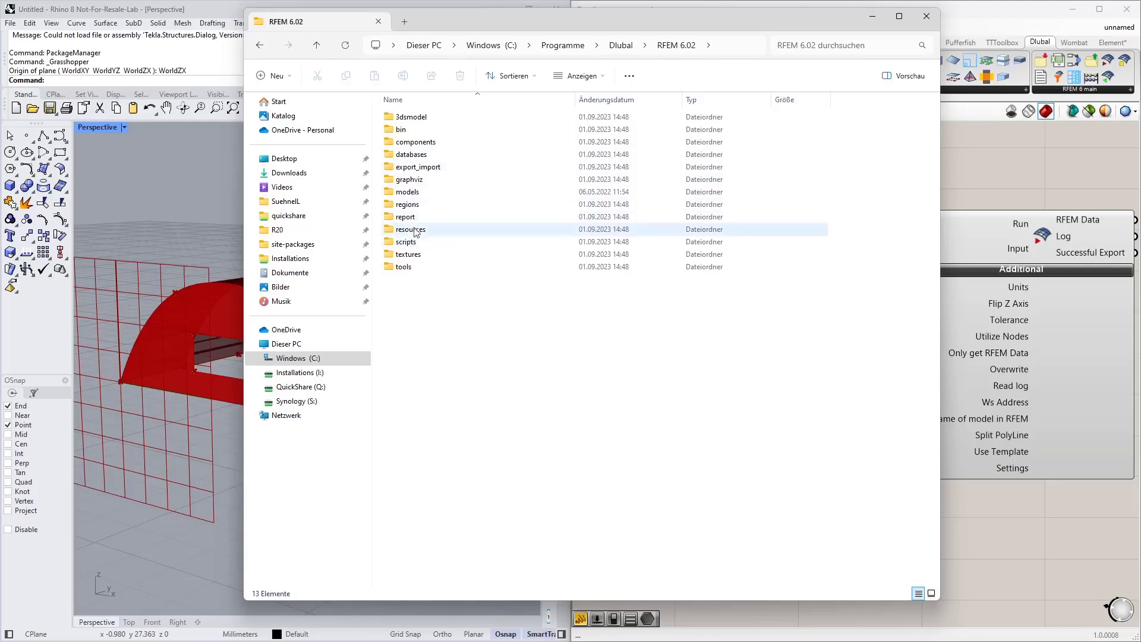
double_click(423, 191)
double_click(415, 118)
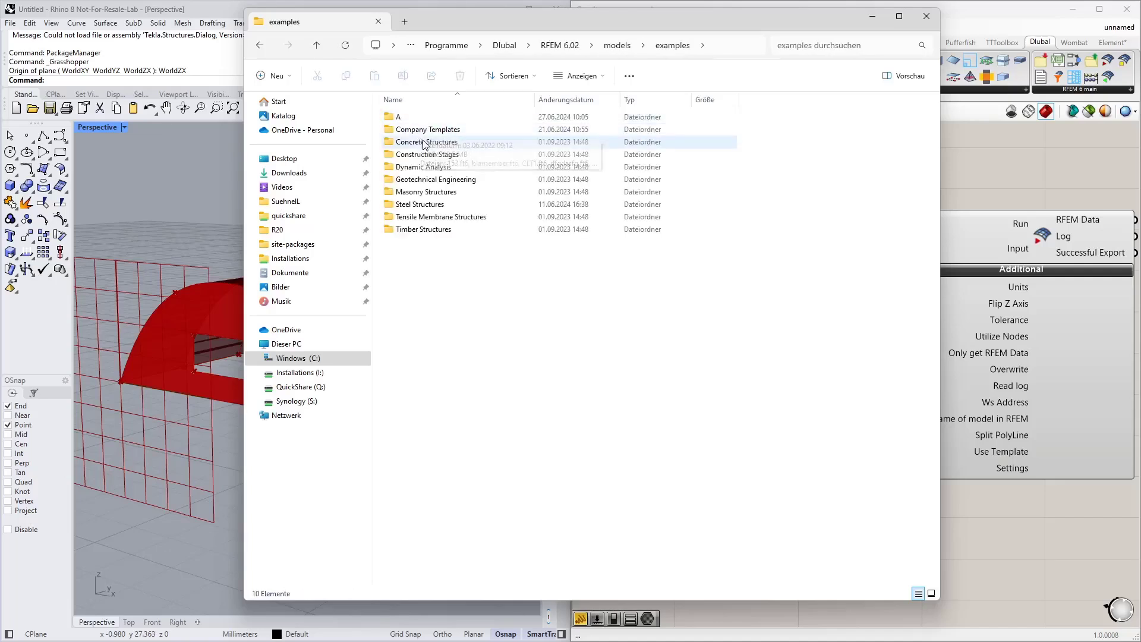
double_click(422, 129)
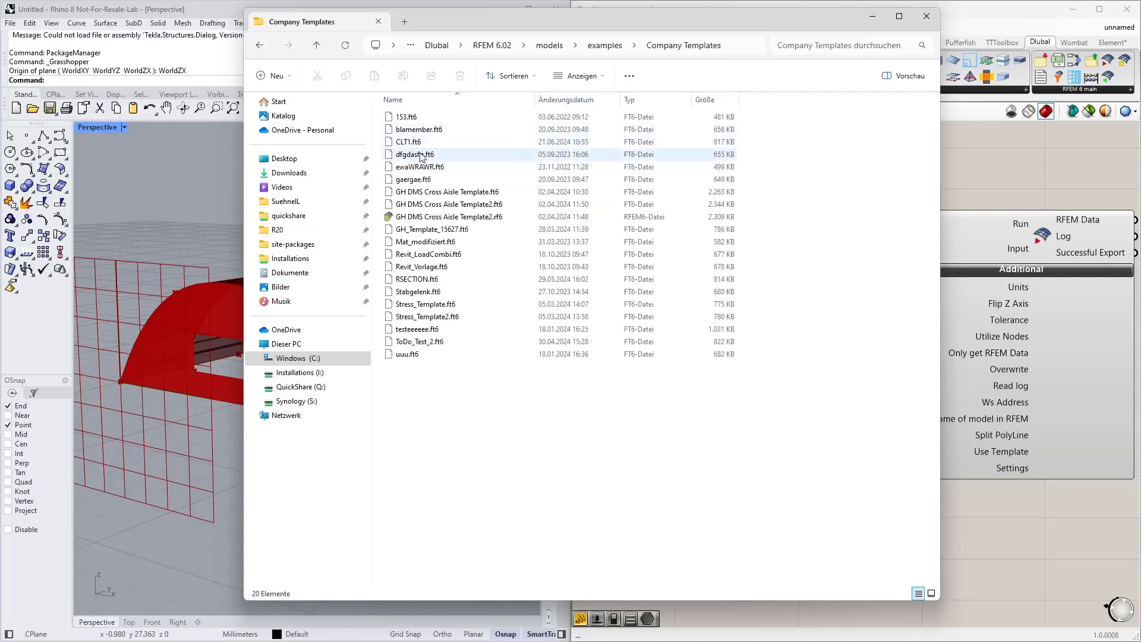
click(418, 146)
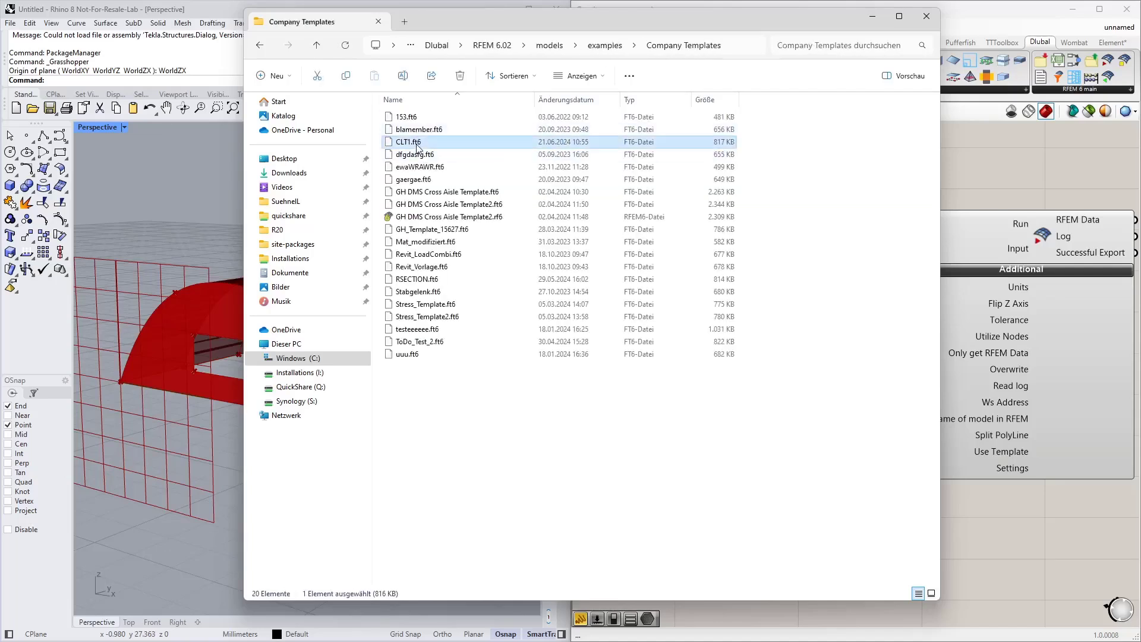
click(742, 46)
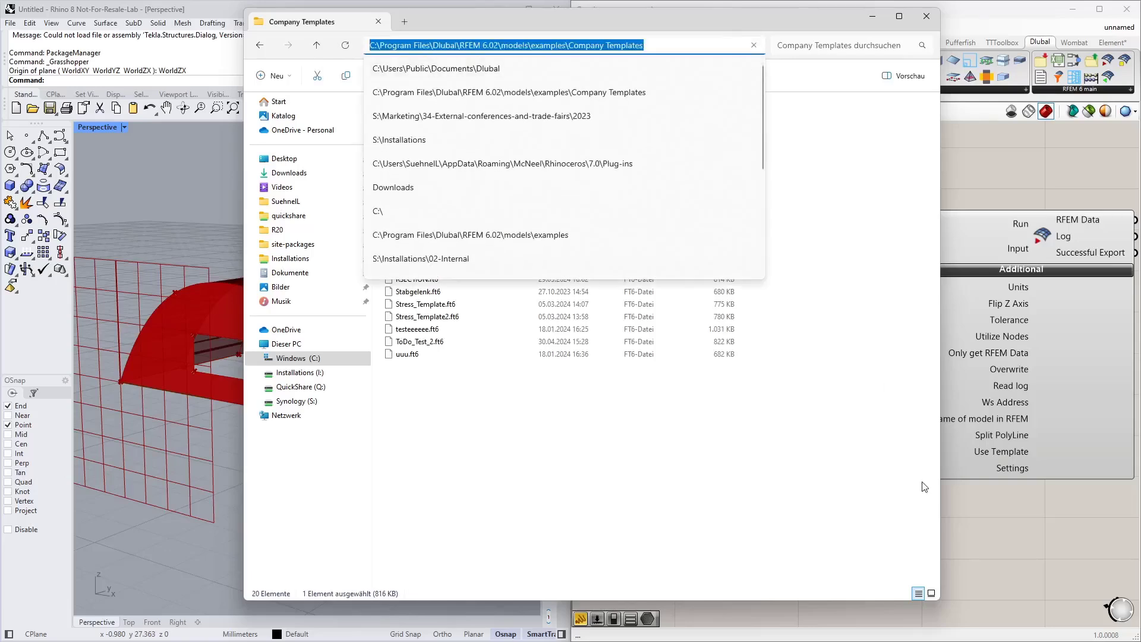
Step: Create a panel containing the template path C:\Program Files\Dlubal\RFEM 6.02\models\examples\Company Templates\CLT1.ft6
click(1001, 504)
double_click(747, 501)
text(")
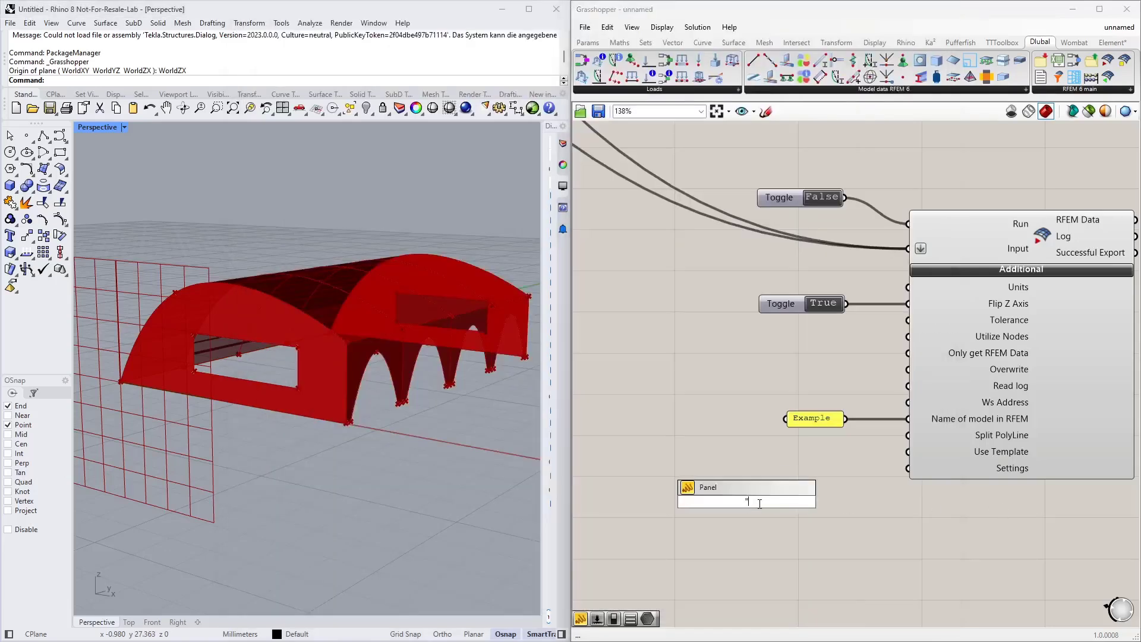
key(ctrl+v)
text(\CLT1.rf6)
key(Return)
Step: Connect the template path panel to the export component's Use Template input and place it beside the component
scroll(866, 529, down, 2)
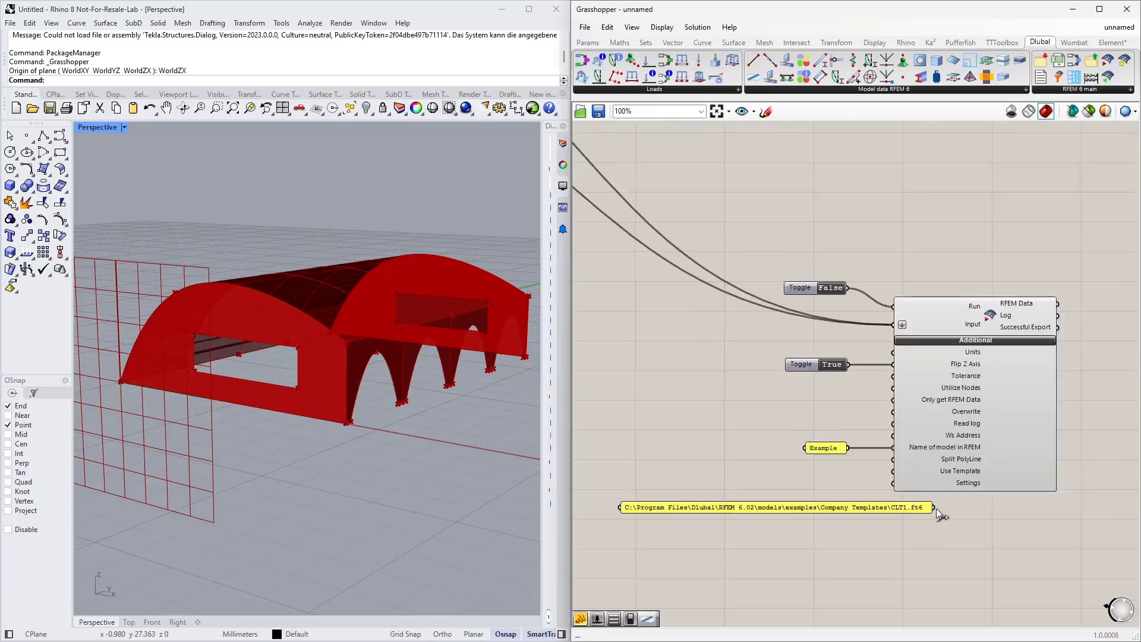
drag(935, 508, 894, 474)
drag(871, 510, 796, 476)
Step: Examine the surface component's timber design inputs and the Timber Service Class No. slider in the definition
scroll(838, 291, up, 3)
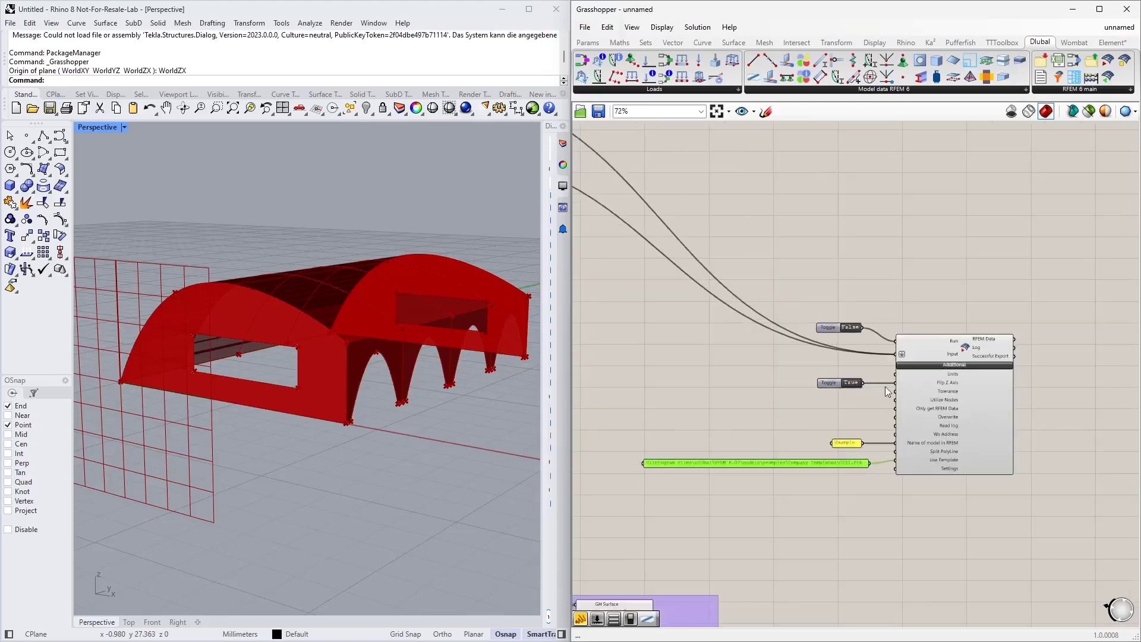
scroll(755, 324, down, 3)
scroll(813, 472, up, 2)
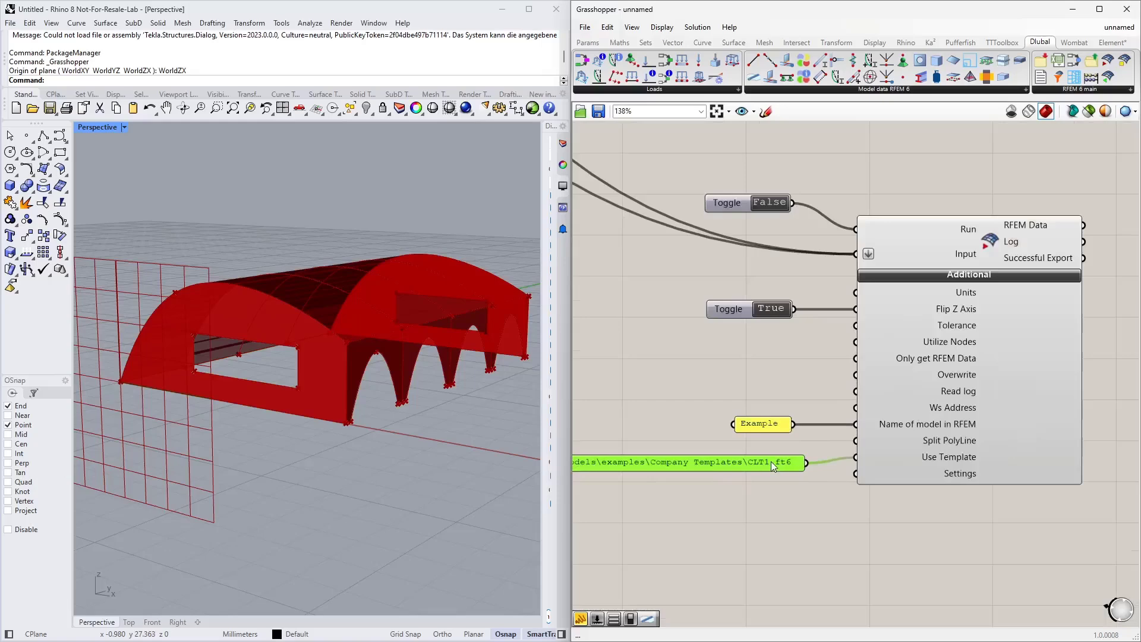
scroll(833, 461, down, 4)
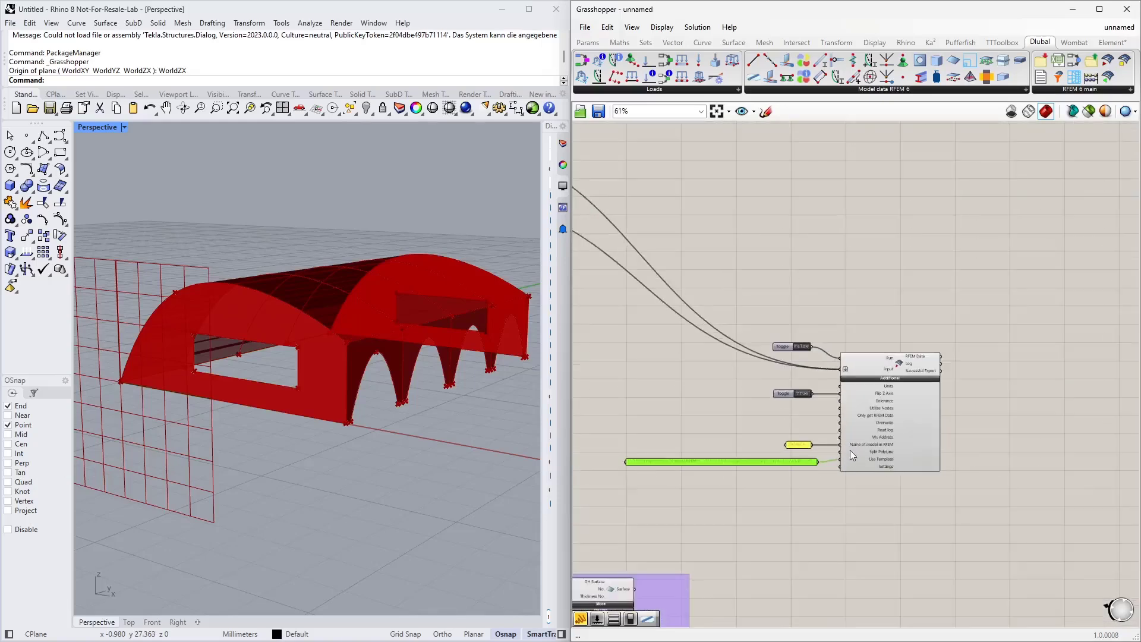
scroll(887, 341, down, 5)
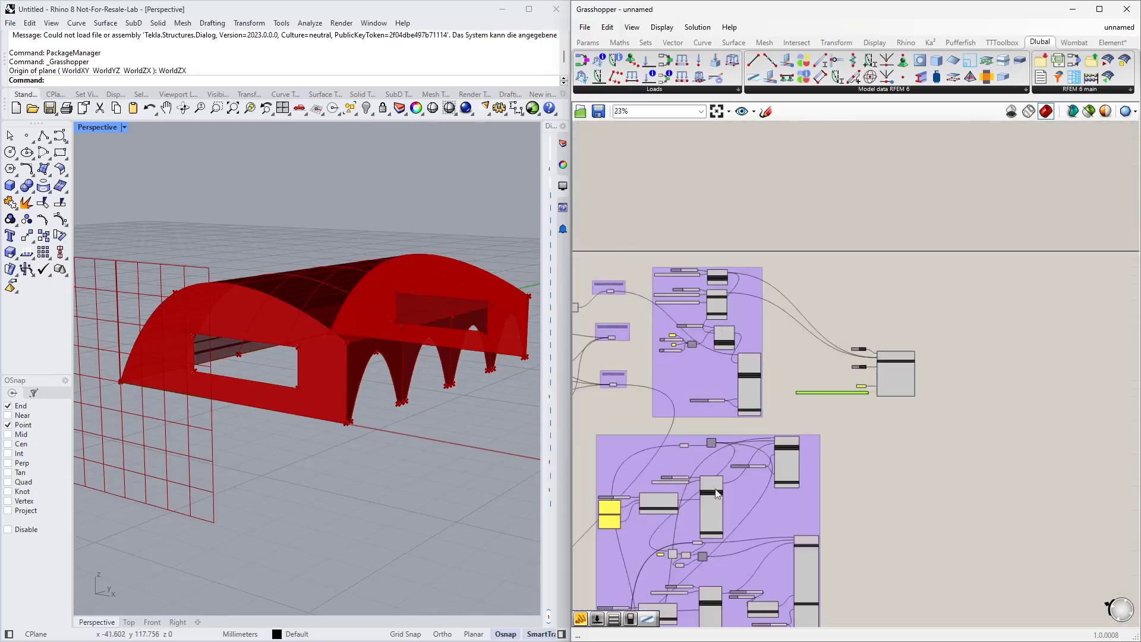
right_drag(869, 479, 897, 376)
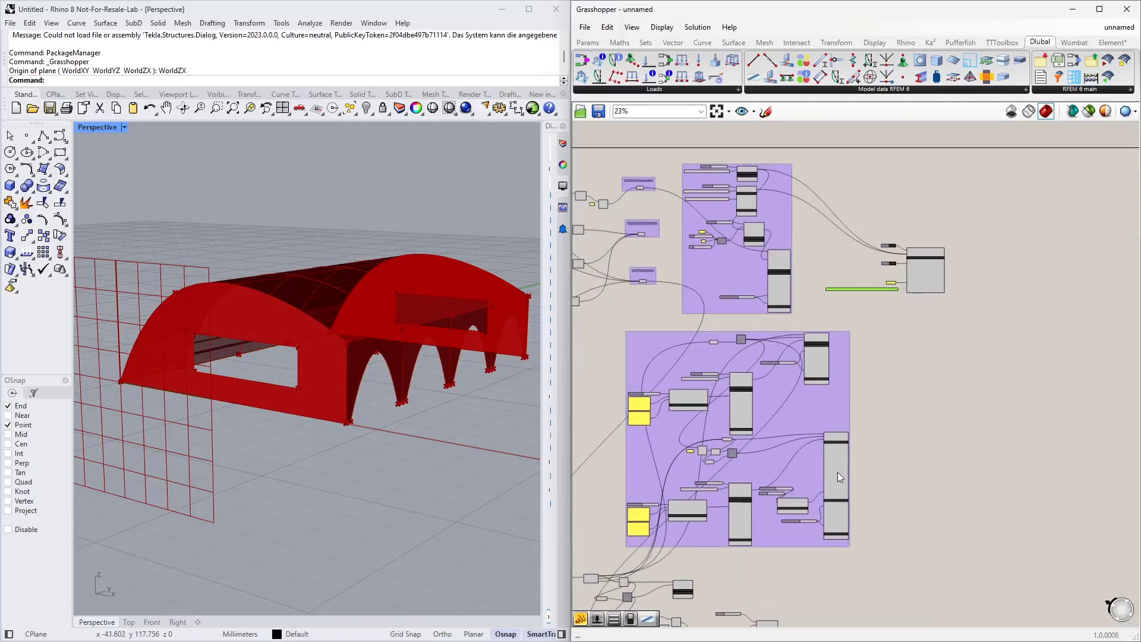
scroll(804, 503, up, 5)
right_drag(967, 279, 1008, 478)
right_drag(1009, 217, 1009, 317)
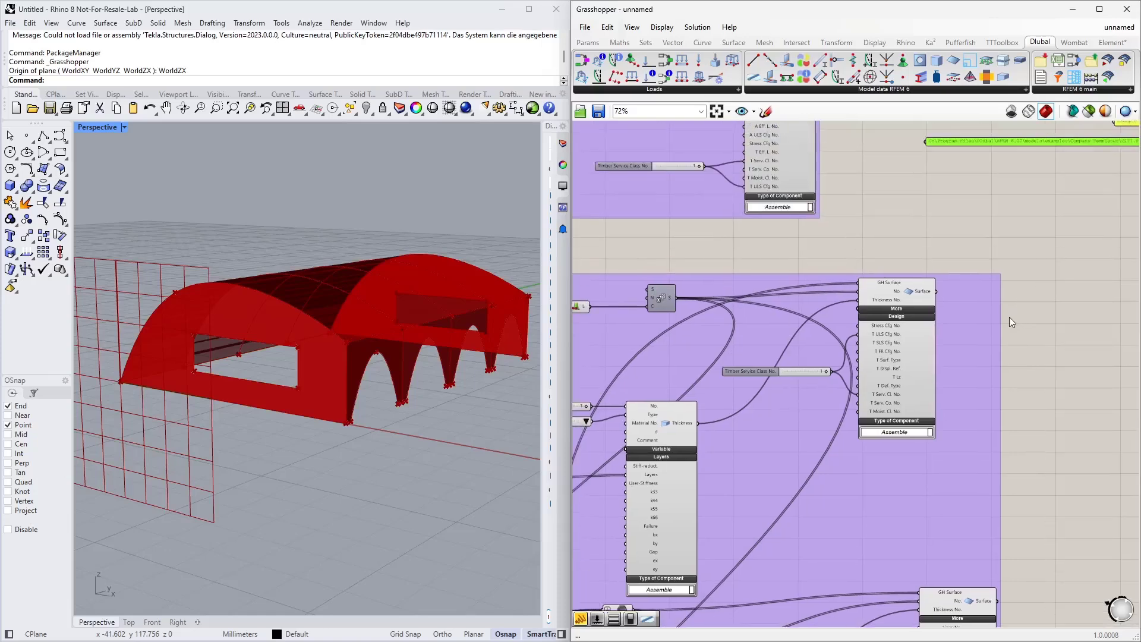
scroll(872, 347, up, 3)
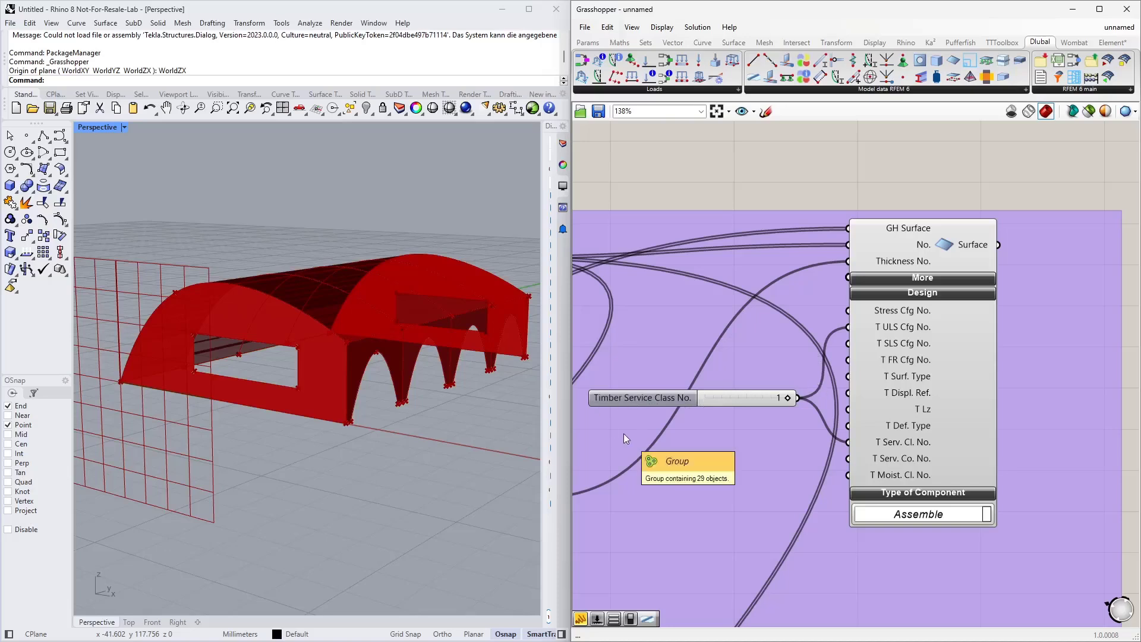
click(755, 398)
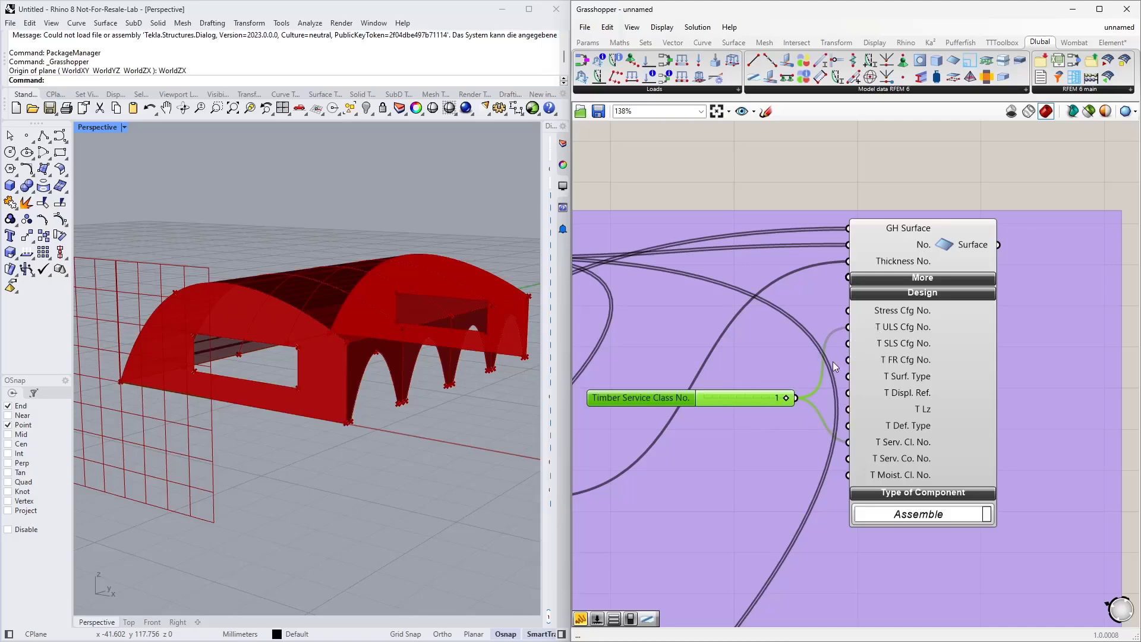
scroll(840, 440, down, 2)
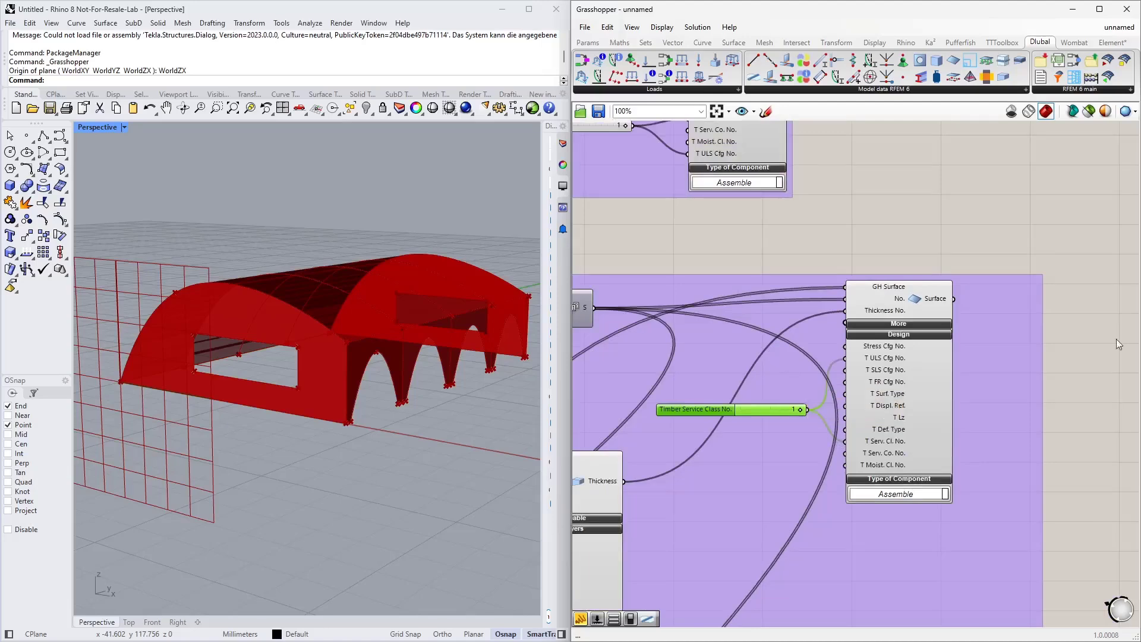
click(940, 241)
scroll(844, 324, down, 3)
right_drag(925, 237, 745, 362)
scroll(744, 361, down, 1)
scroll(877, 238, up, 5)
scroll(879, 241, down, 5)
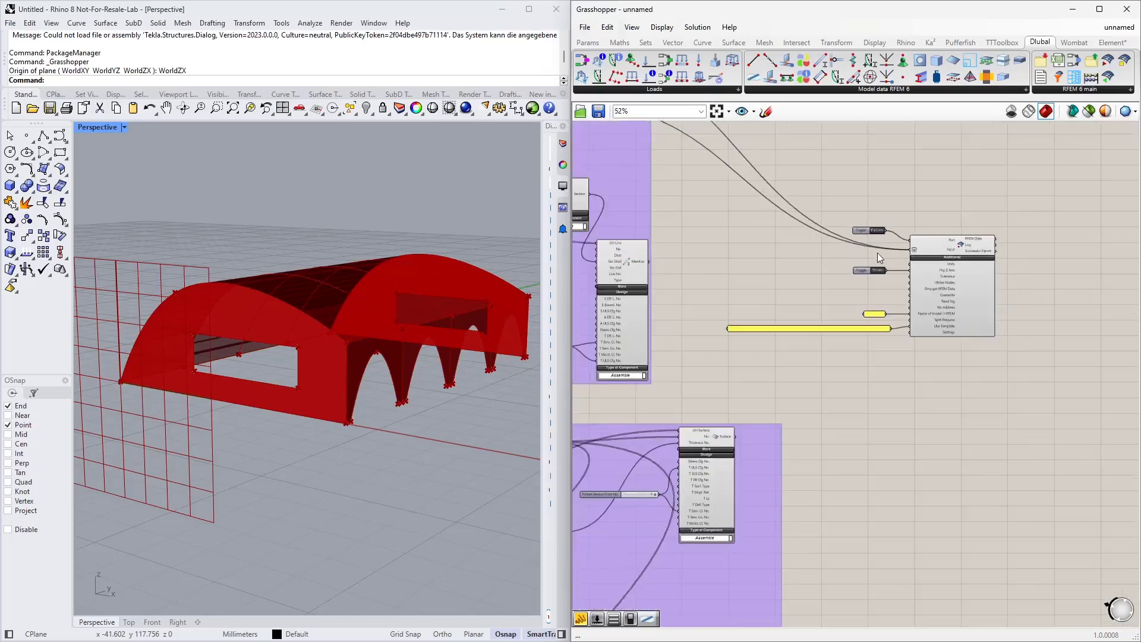
Step: Switch to the BSH_Struktur_EN definition and survey its component groups
mouse_move(1125, 29)
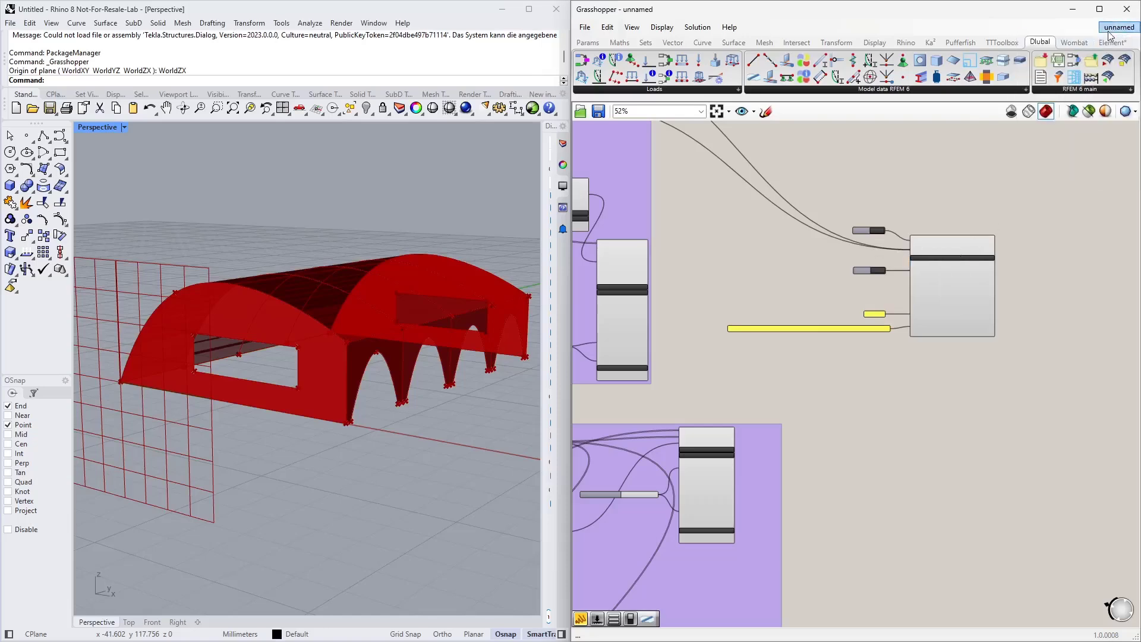
click(1059, 173)
scroll(759, 351, down, 10)
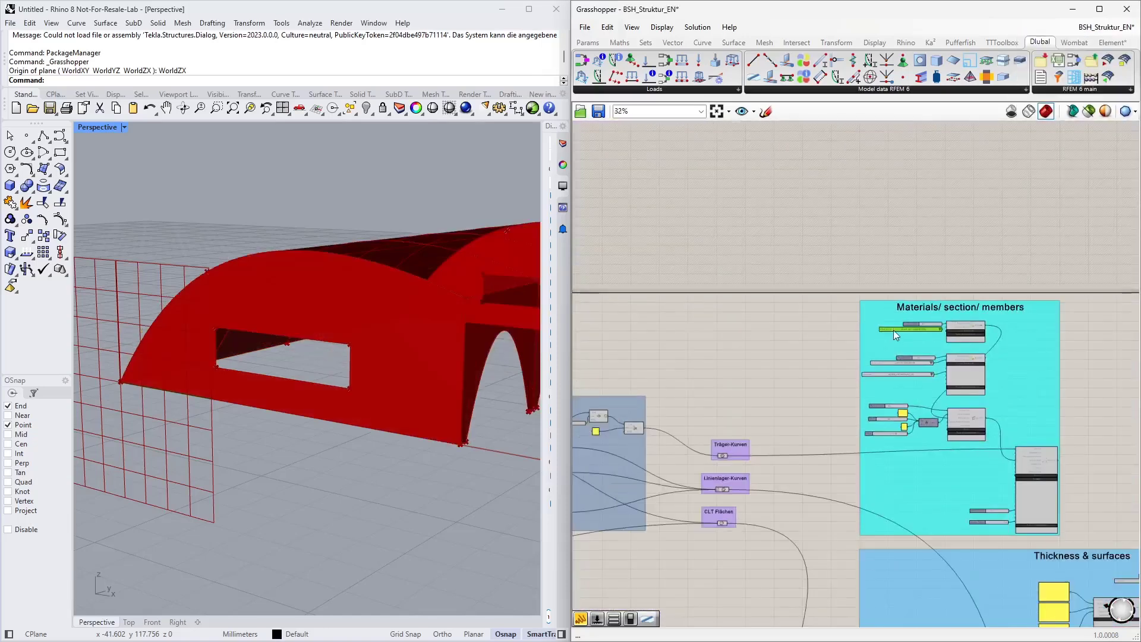
right_drag(786, 445, 798, 379)
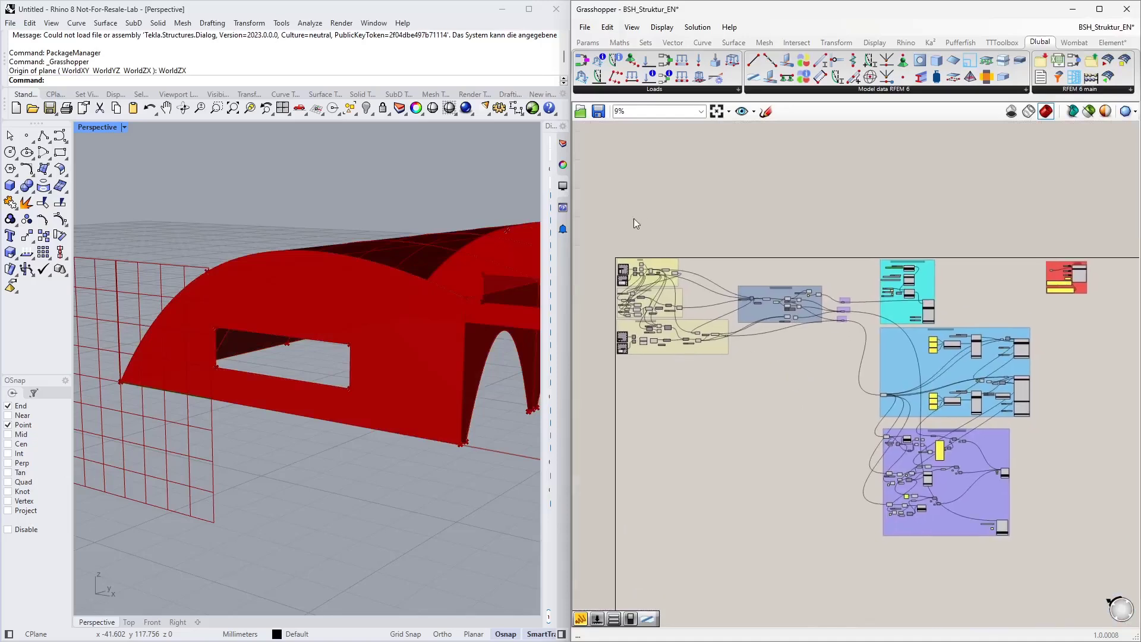
drag(588, 213, 1107, 466)
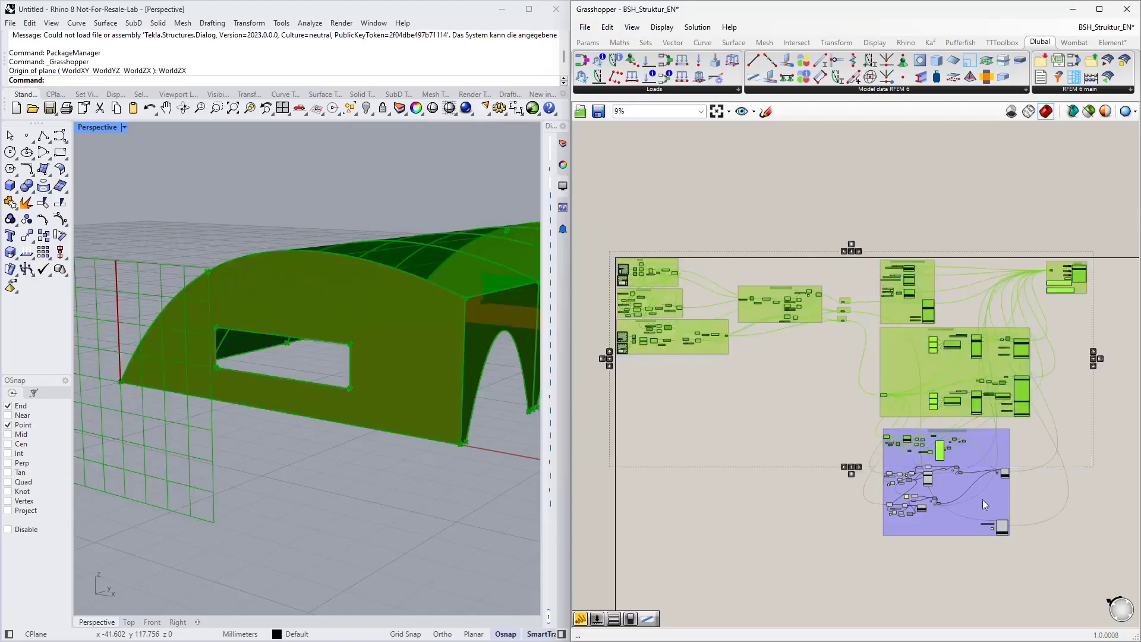
scroll(902, 501, up, 8)
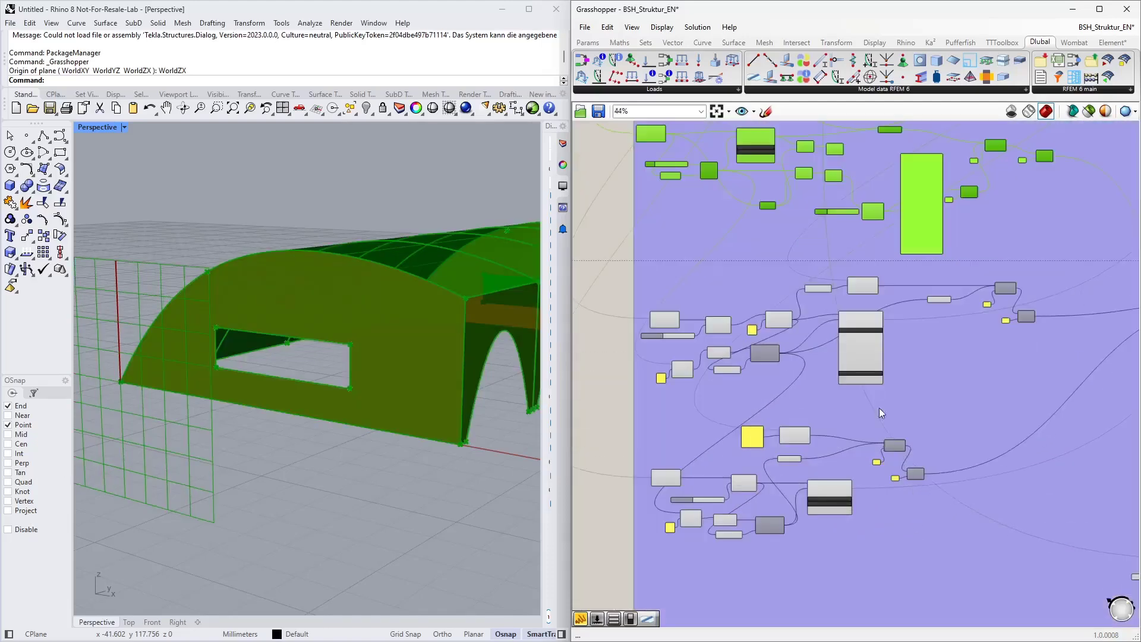
scroll(746, 418, down, 7)
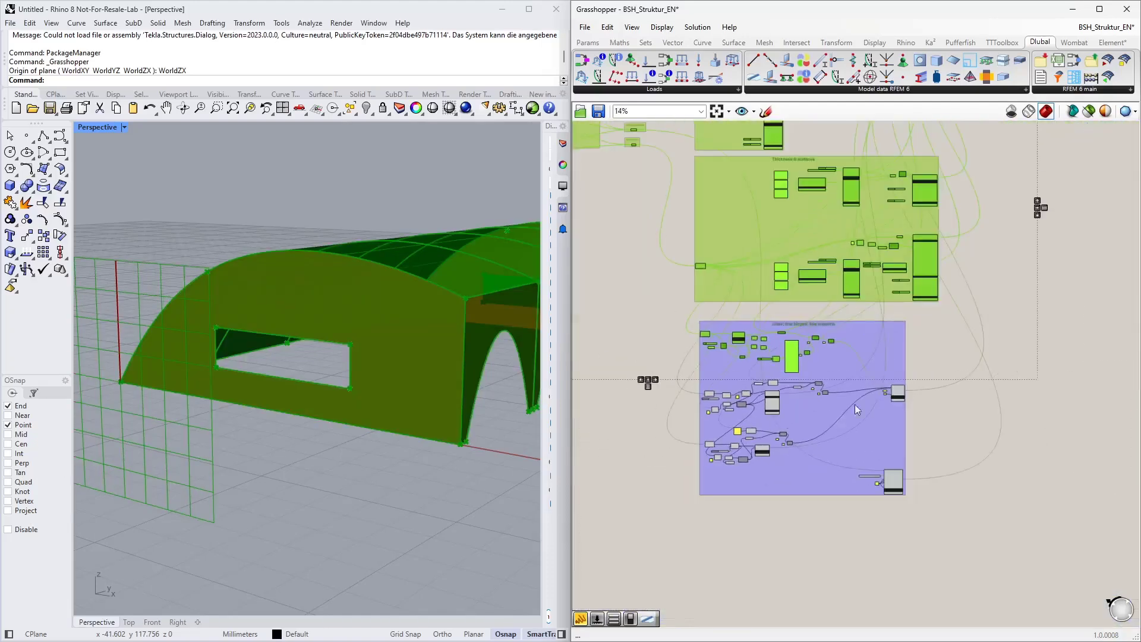
click(1018, 350)
right_drag(995, 264, 886, 361)
right_drag(914, 206, 895, 286)
Step: Arrange the Grasshopper and RFEM windows side by side and close the open Haltestelle.rf6 model in RFEM
drag(835, 11, 1, 237)
click(481, 179)
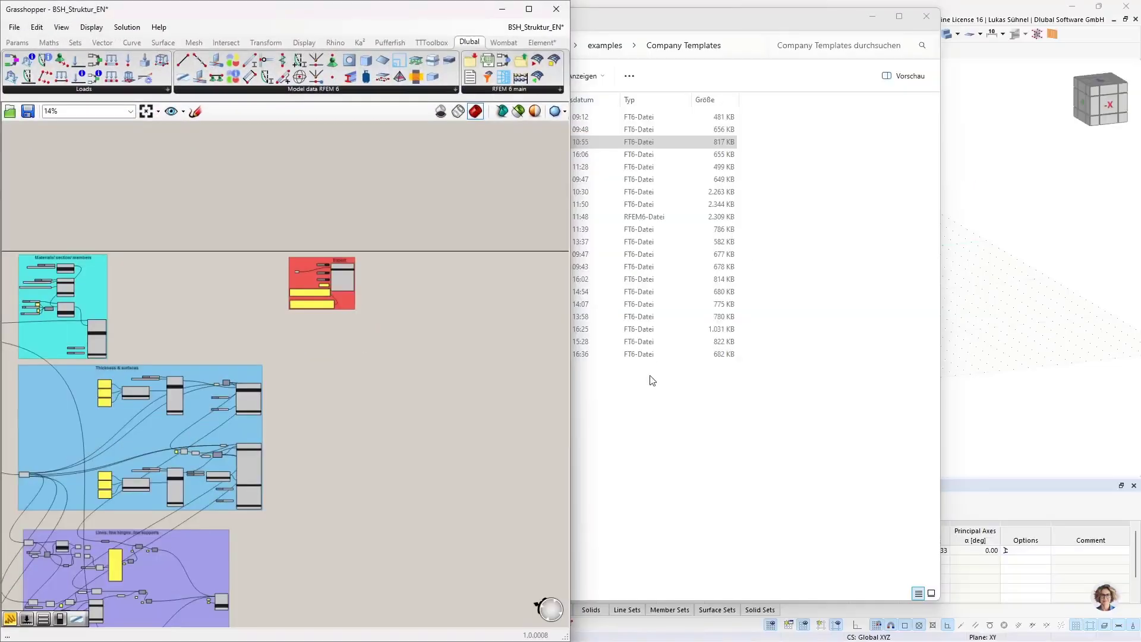
key(alt+Tab)
key(alt+Tab)
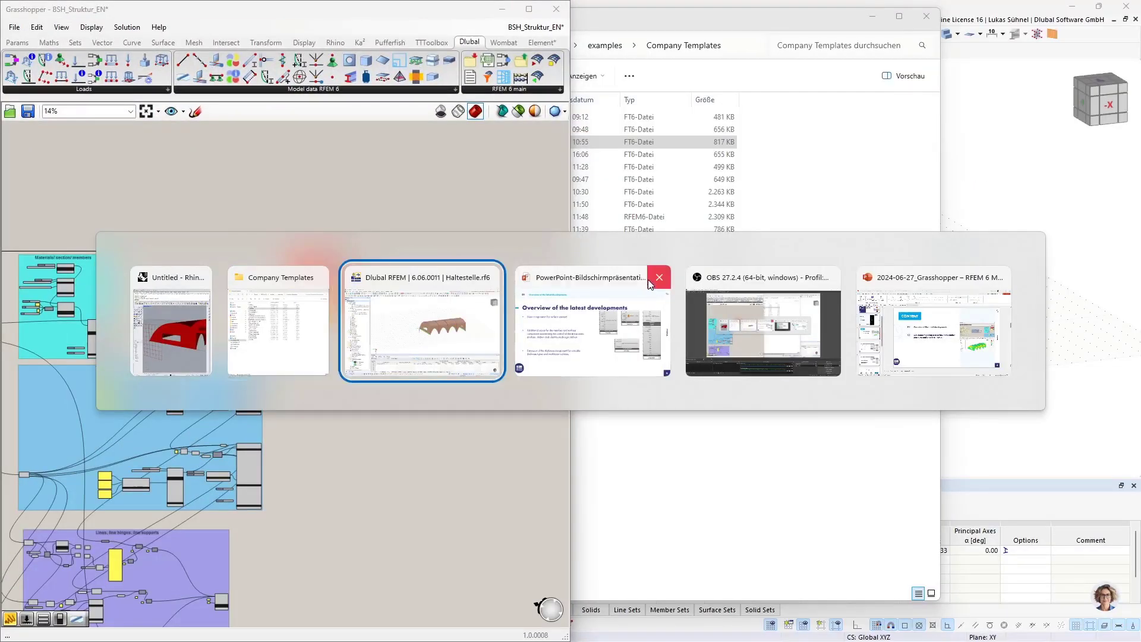
drag(574, 7, 1138, 30)
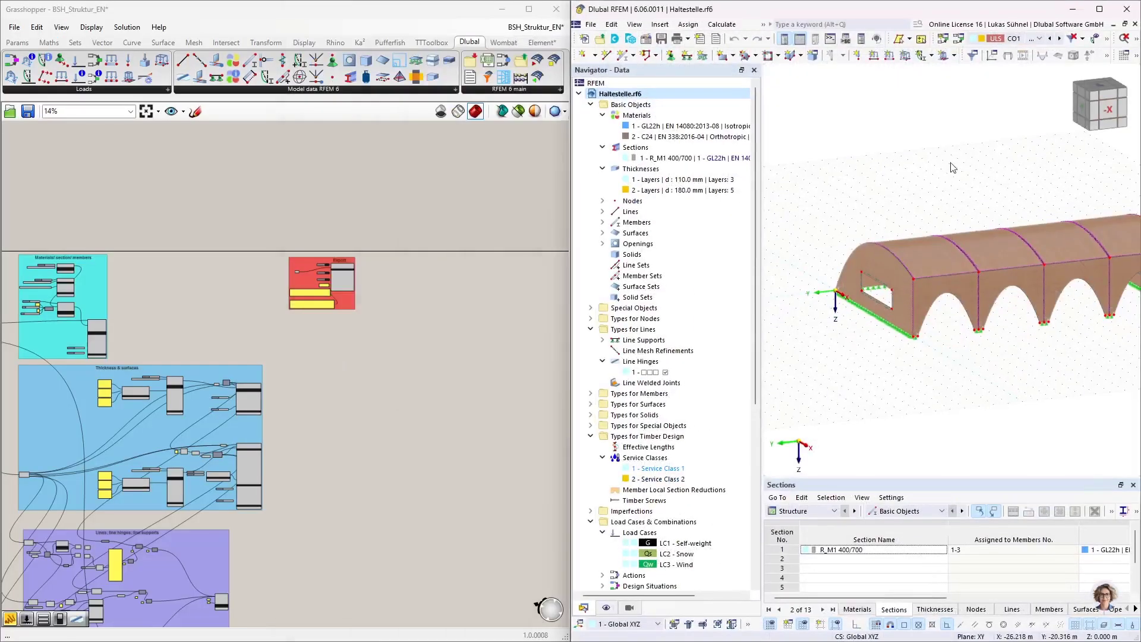
click(1136, 24)
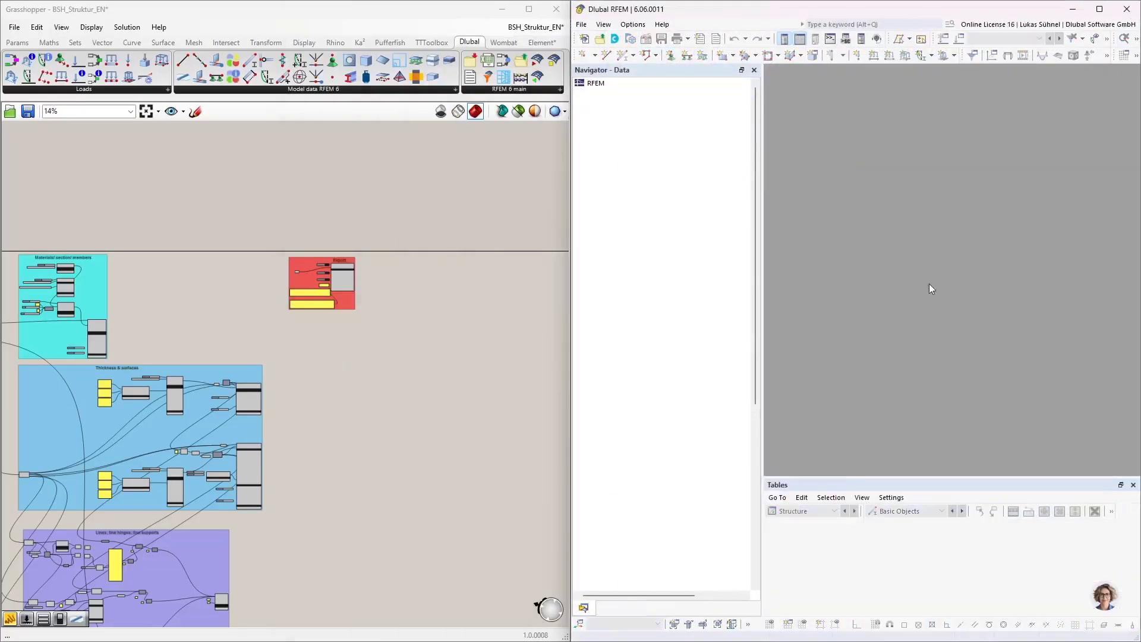
Step: Delete the Steel Structures CLT3.ft6 template path panel from the Export group
scroll(306, 280, up, 5)
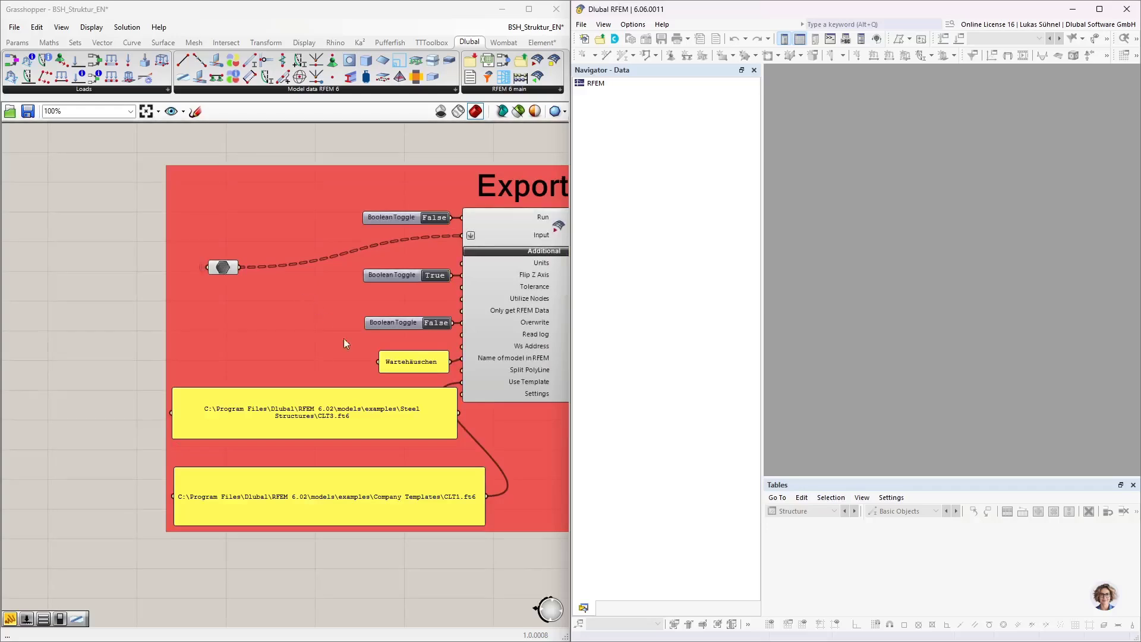
click(391, 423)
key(Delete)
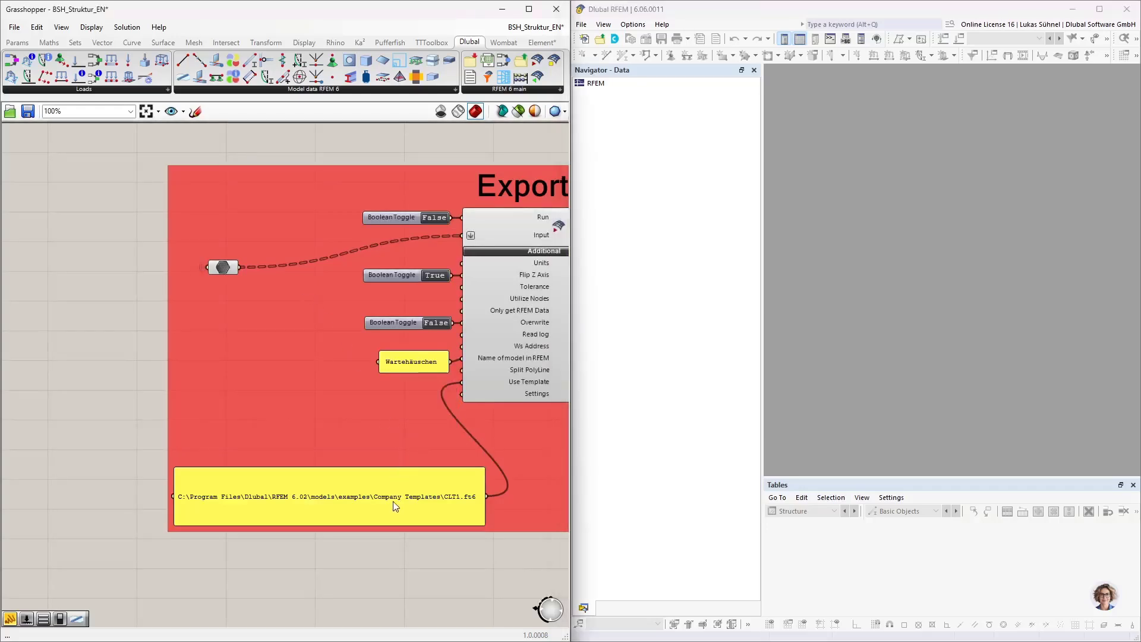
Step: Move the CLT1.ft6 path panel up and set the Run toggle to True to export the model to RFEM
drag(393, 501, 337, 423)
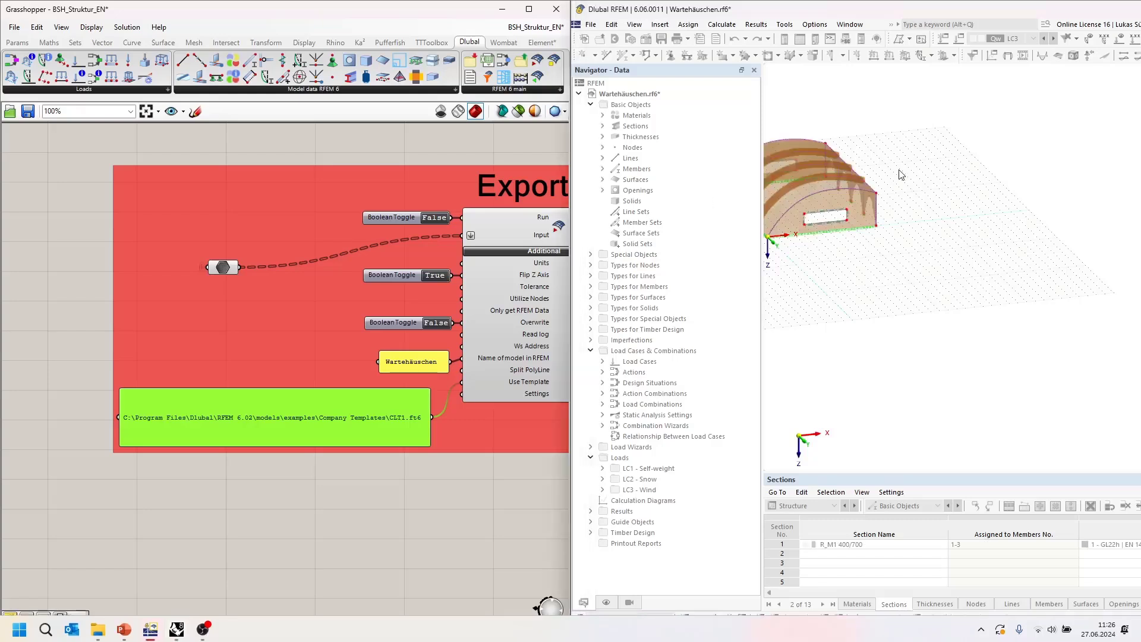
double_click(434, 218)
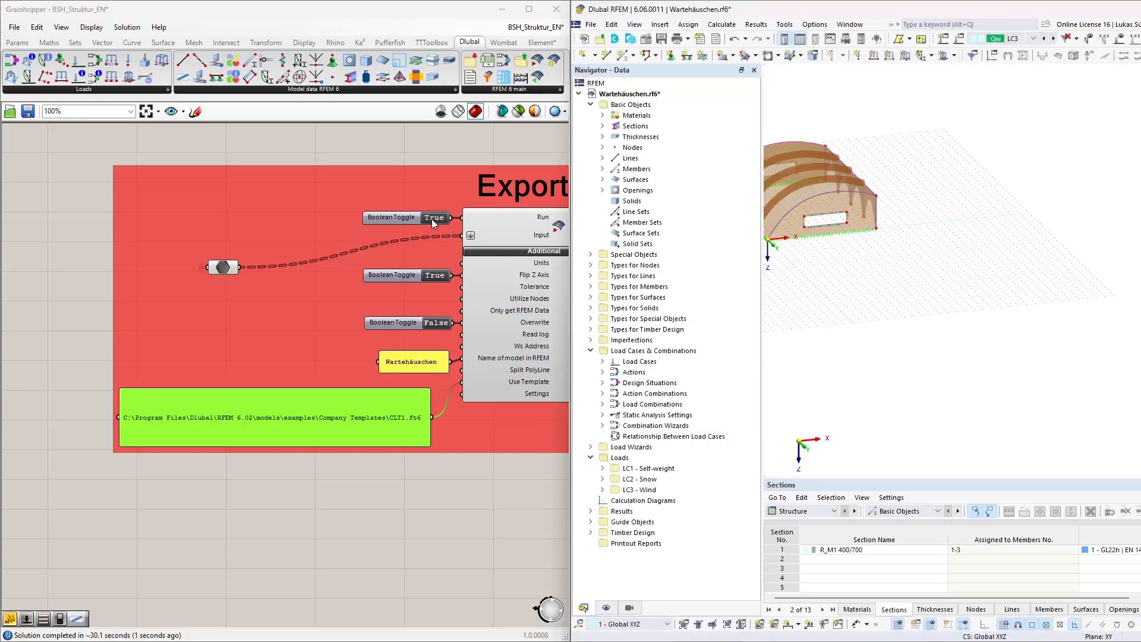
Step: Inspect the exported shelter model in RFEM from different viewing angles
scroll(436, 218, up, 3)
scroll(221, 287, down, 3)
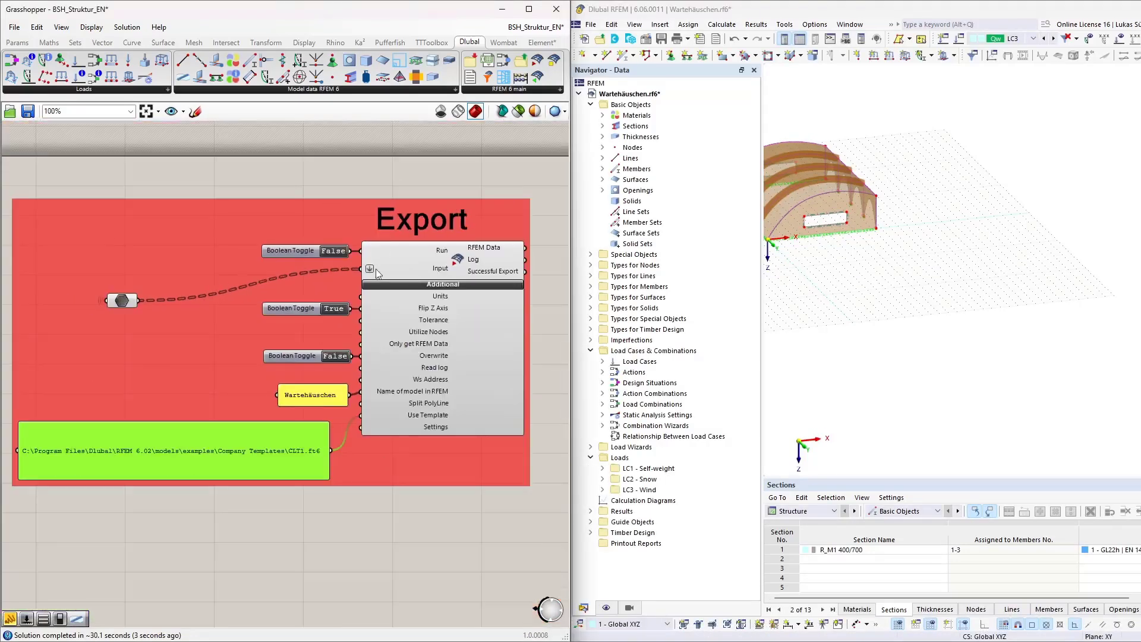
ctrl+middle_drag(935, 262, 840, 289)
scroll(840, 289, up, 5)
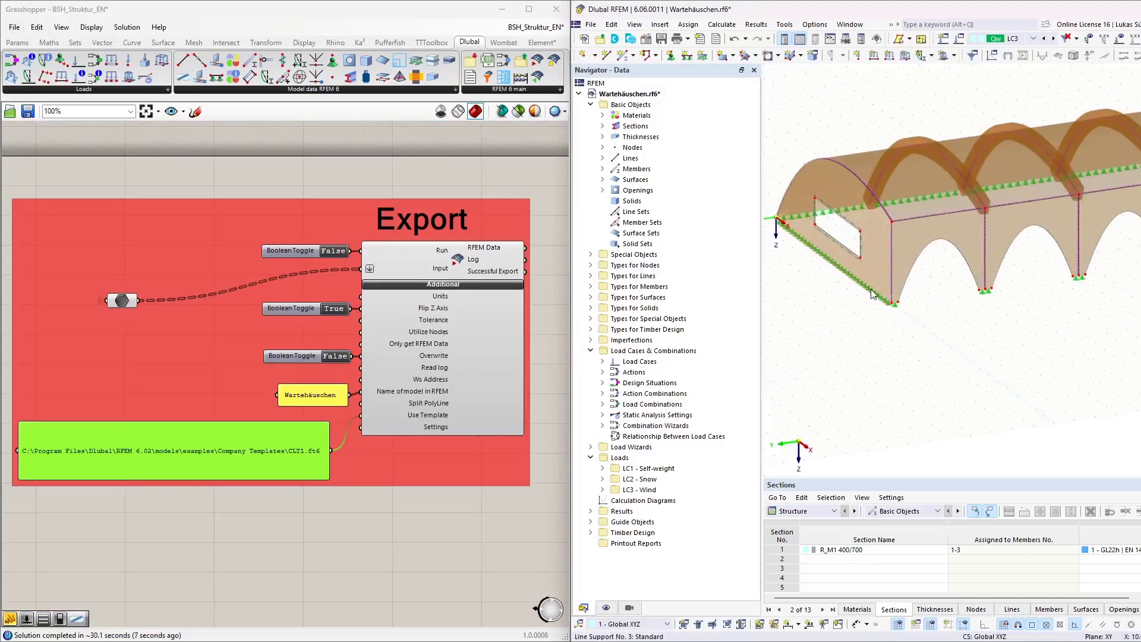
ctrl+middle_drag(959, 321, 950, 350)
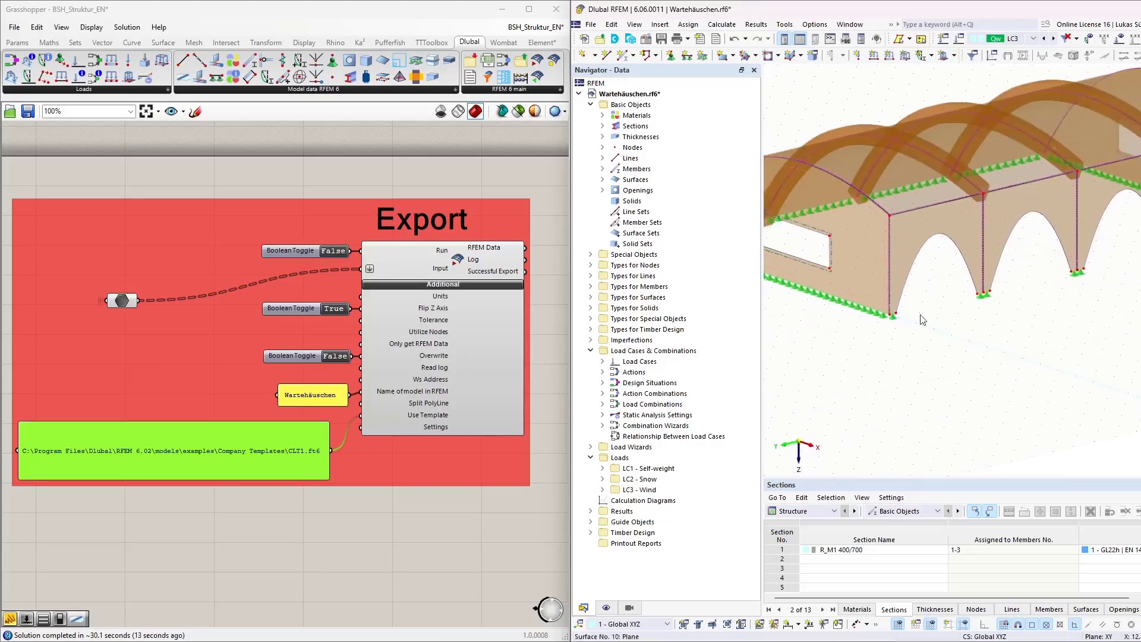
Step: Open the 180 mm five-layer thickness to review its layer build-up, then close the dialog without changes
click(603, 137)
click(645, 157)
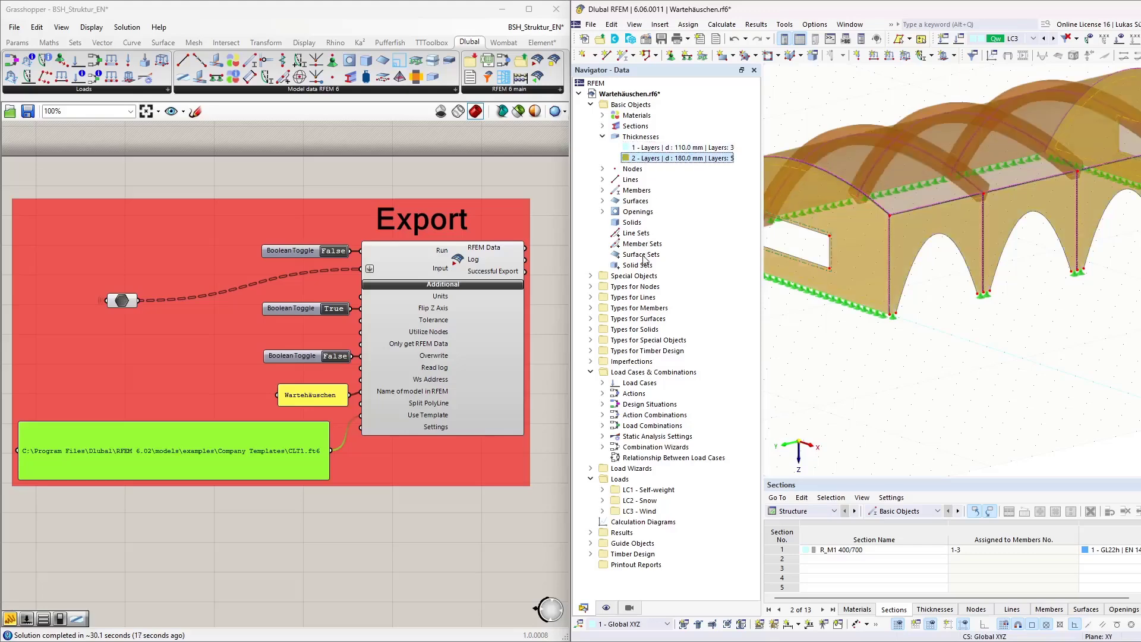
double_click(683, 159)
click(592, 126)
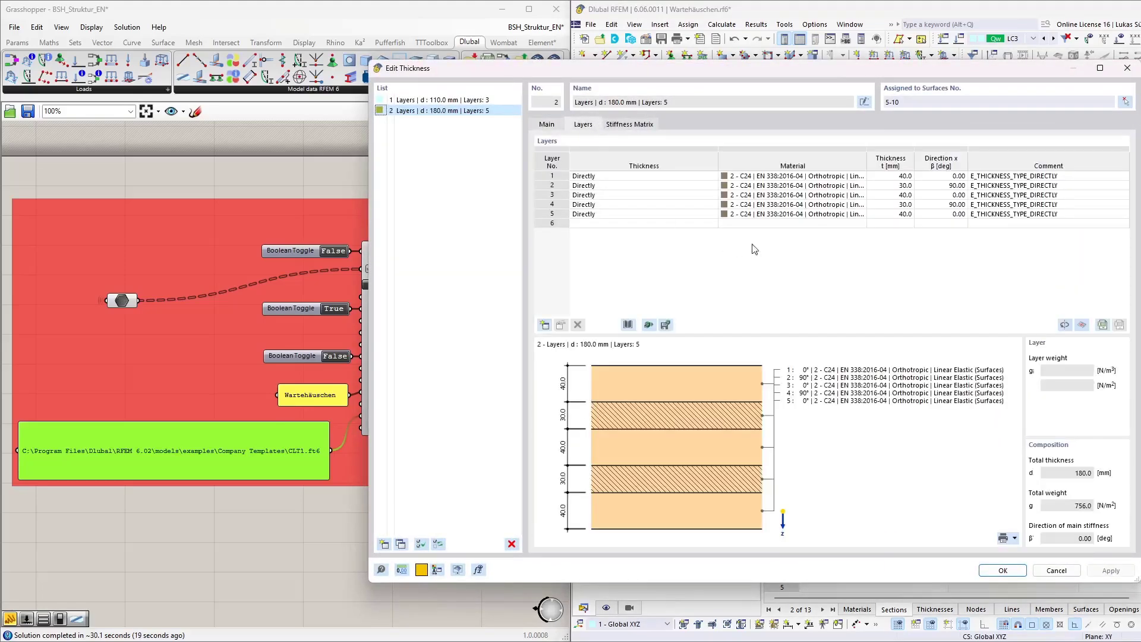
click(1057, 571)
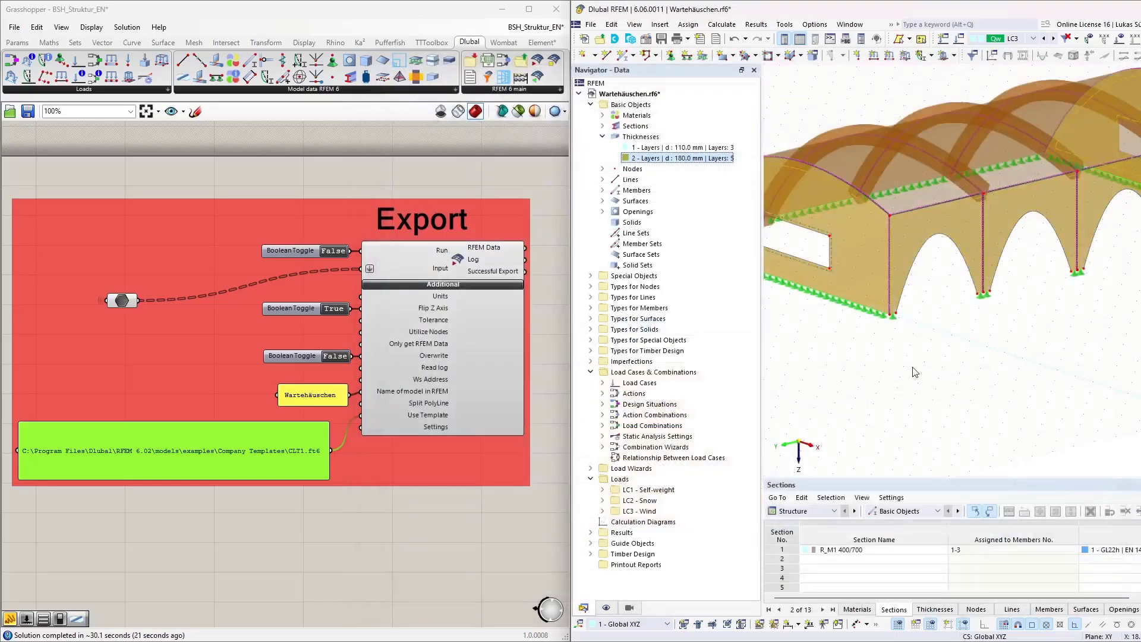
Step: Maximize the RFEM window and generate the FE mesh for the model
ctrl+middle_drag(966, 359, 936, 359)
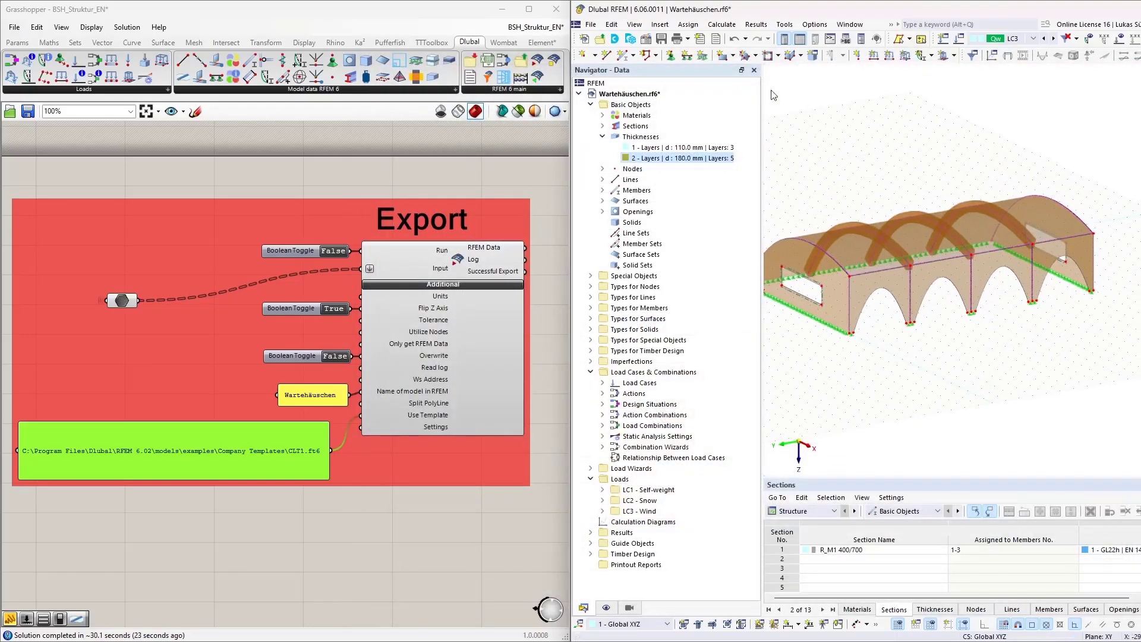
drag(756, 10, 708, 1)
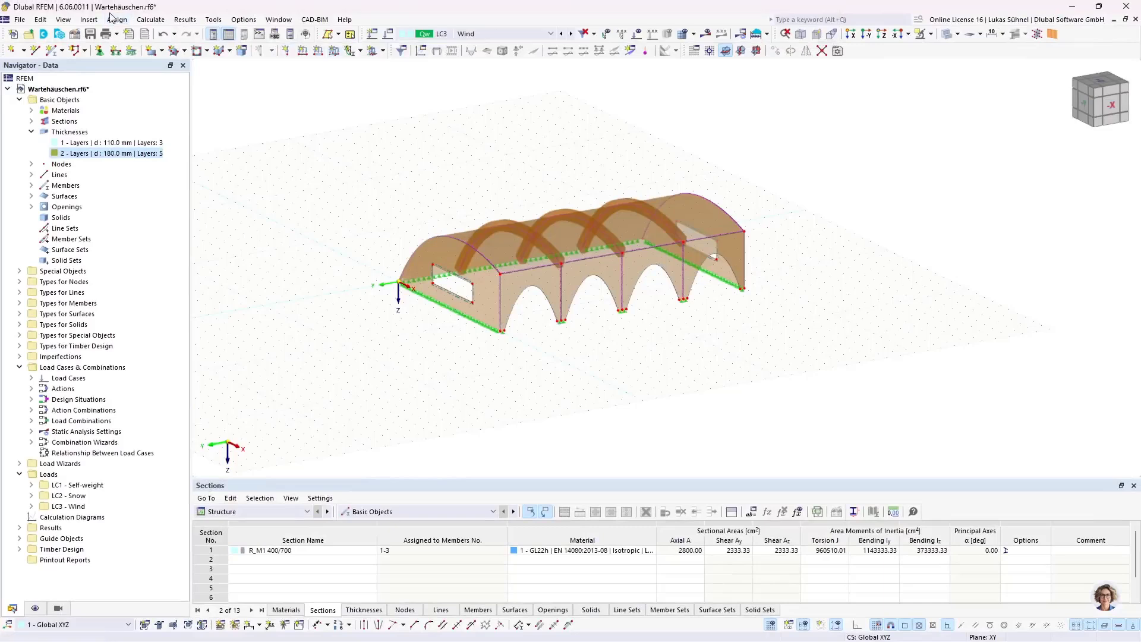
click(144, 23)
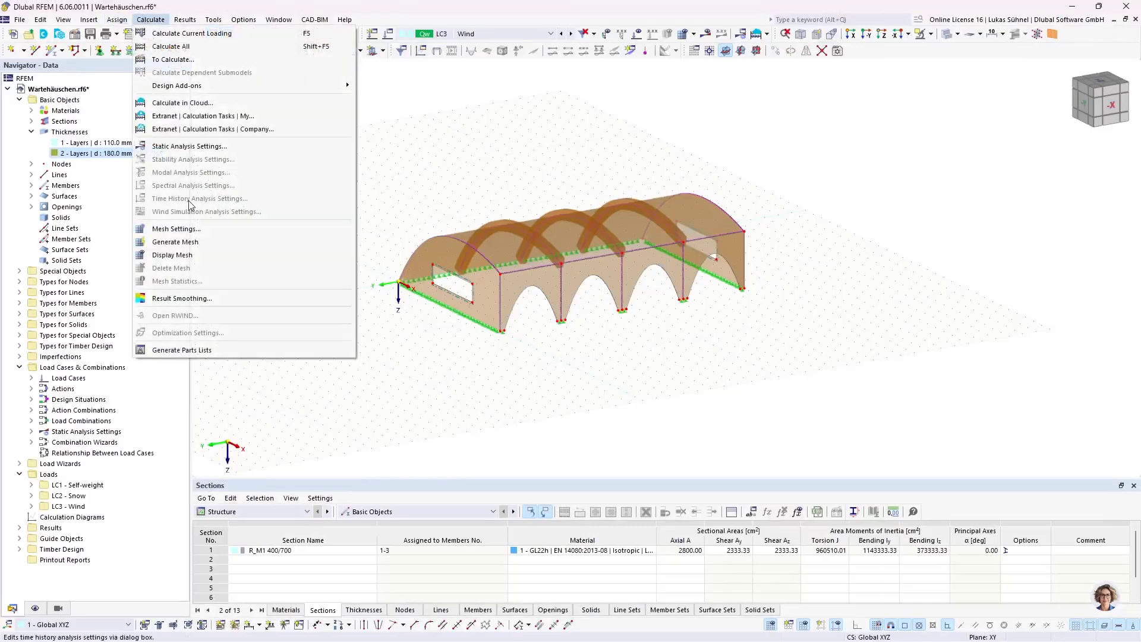
click(189, 246)
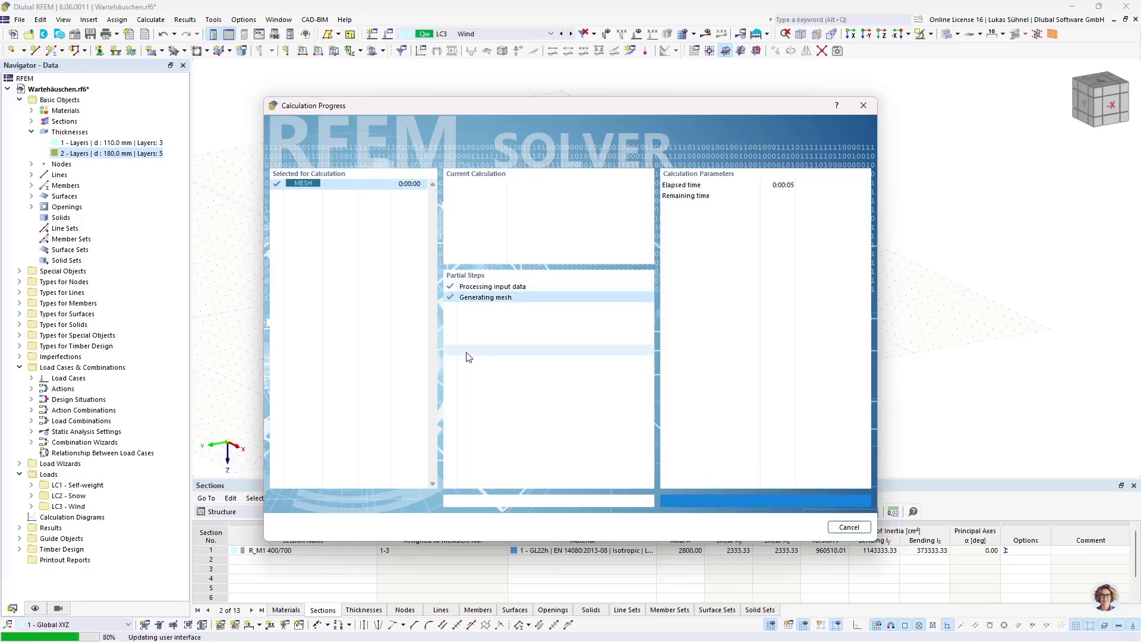
Step: Zoom and orbit around the model to examine the generated surface mesh
scroll(538, 324, up, 6)
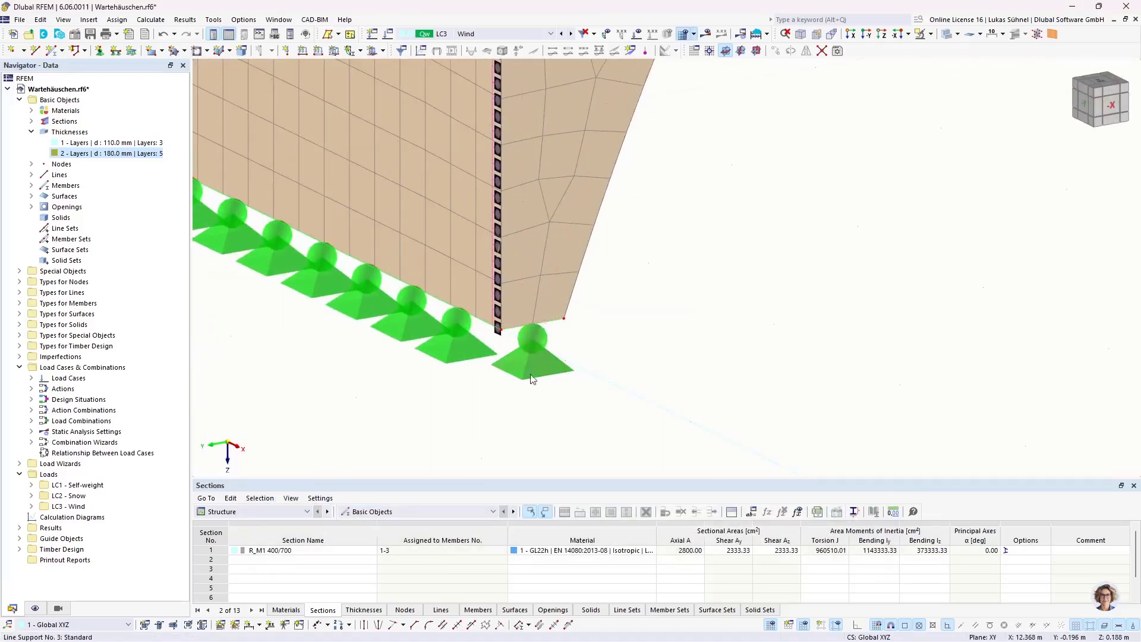
scroll(525, 421, down, 3)
scroll(525, 421, down, 5)
ctrl+middle_drag(407, 401, 391, 316)
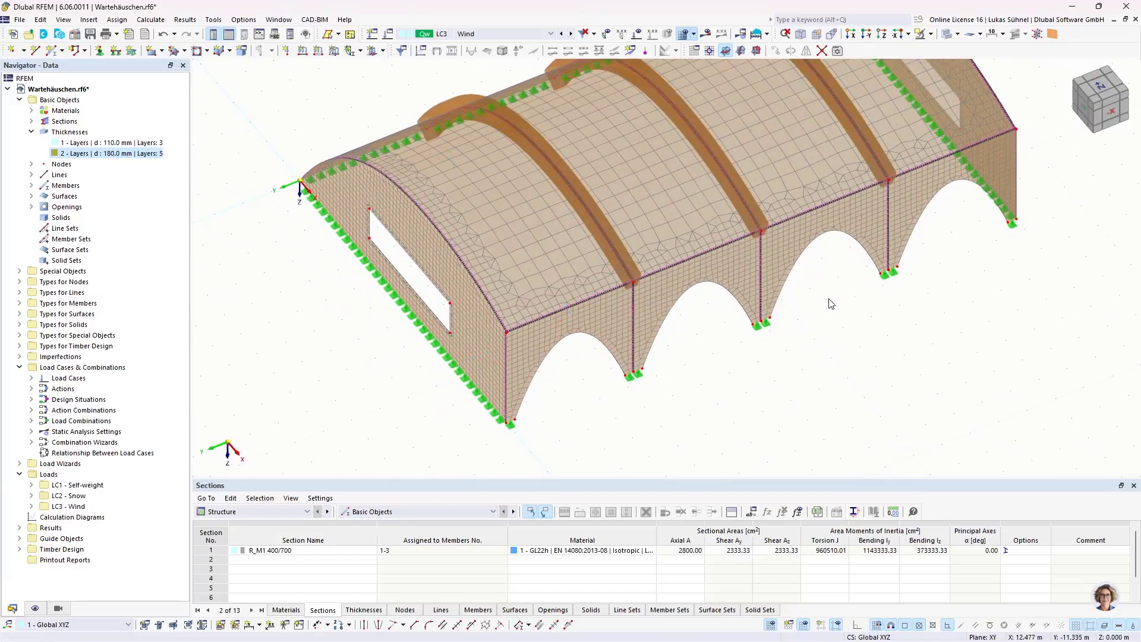
ctrl+middle_drag(829, 302, 790, 365)
ctrl+middle_drag(660, 384, 621, 351)
scroll(460, 265, up, 5)
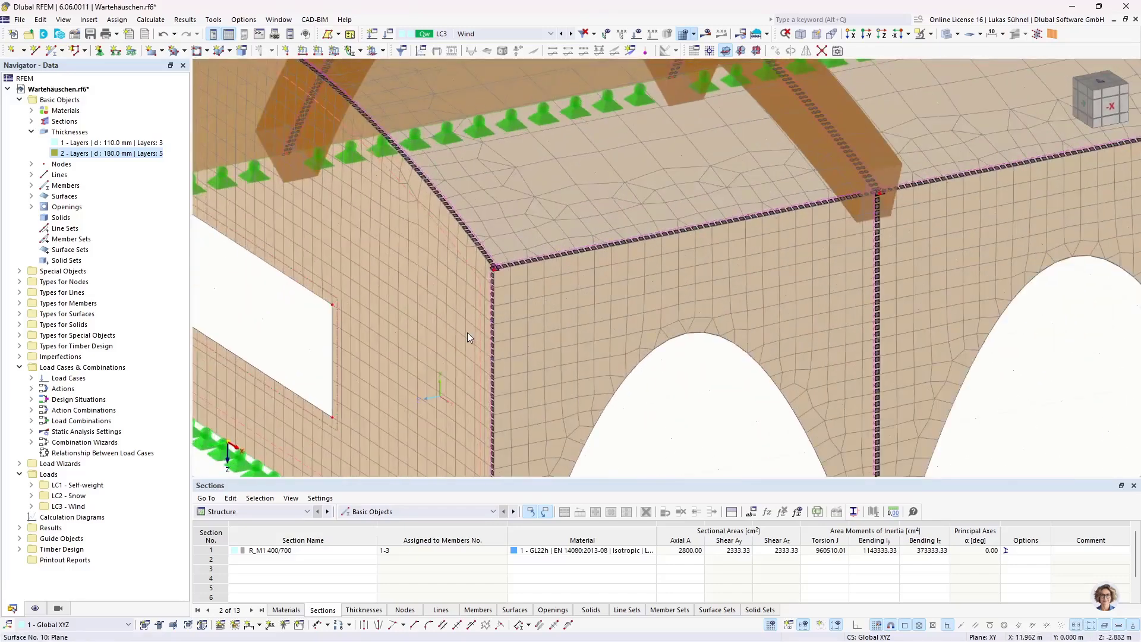
scroll(496, 238, up, 5)
scroll(508, 201, down, 10)
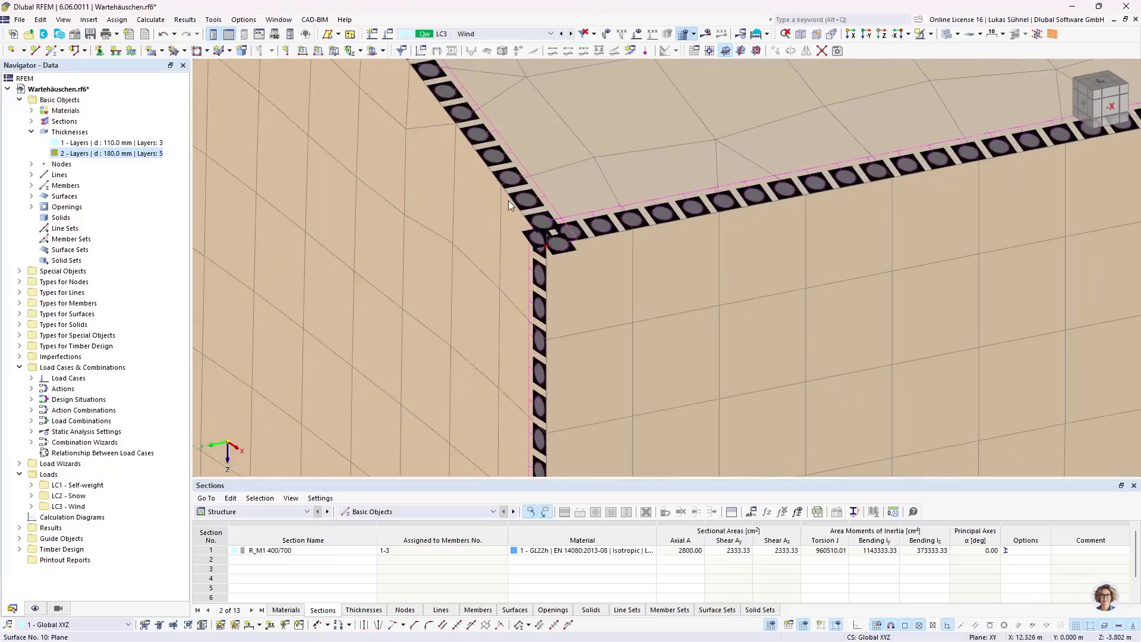
scroll(472, 246, down, 2)
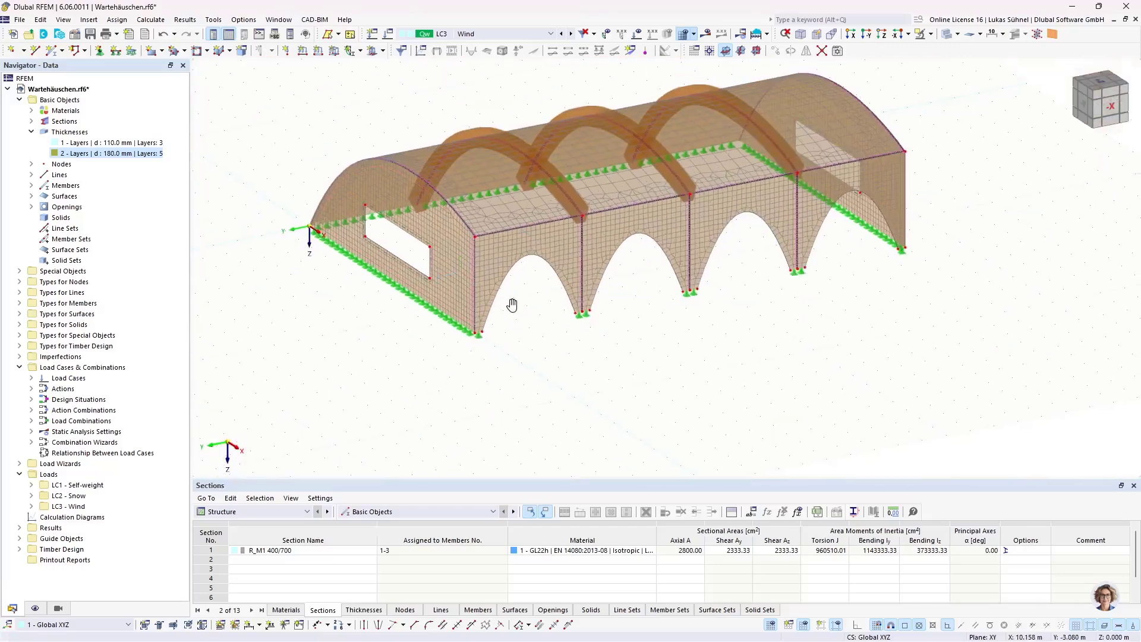
middle_drag(512, 303, 486, 398)
ctrl+middle_drag(485, 398, 535, 401)
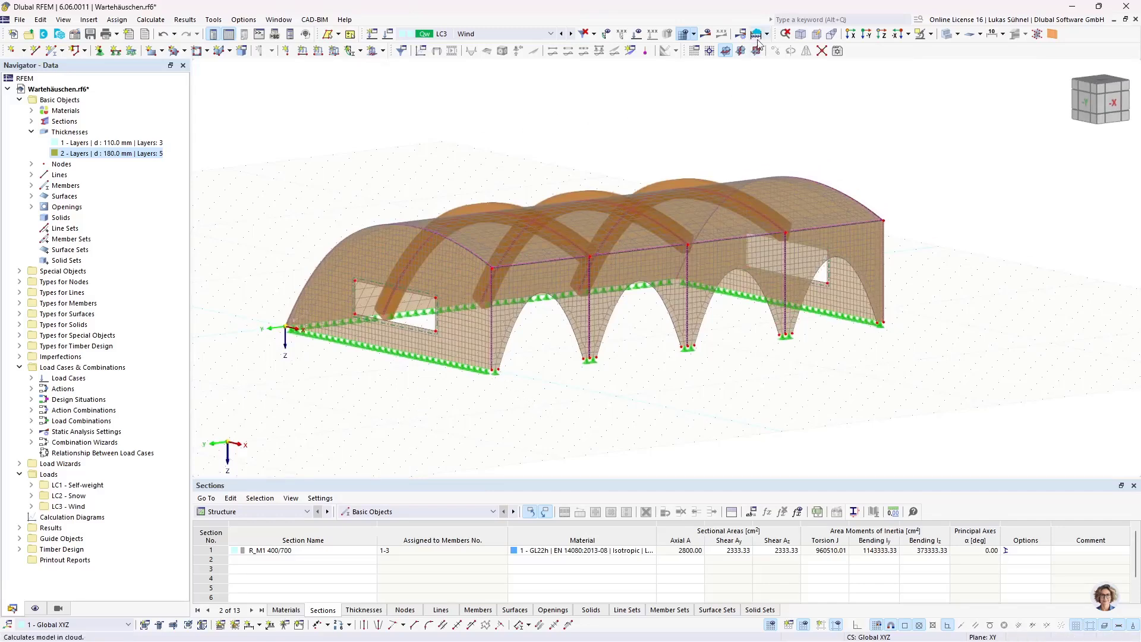
Step: Select load combination CO1 and run the calculation to display the deformation results
click(475, 34)
click(474, 83)
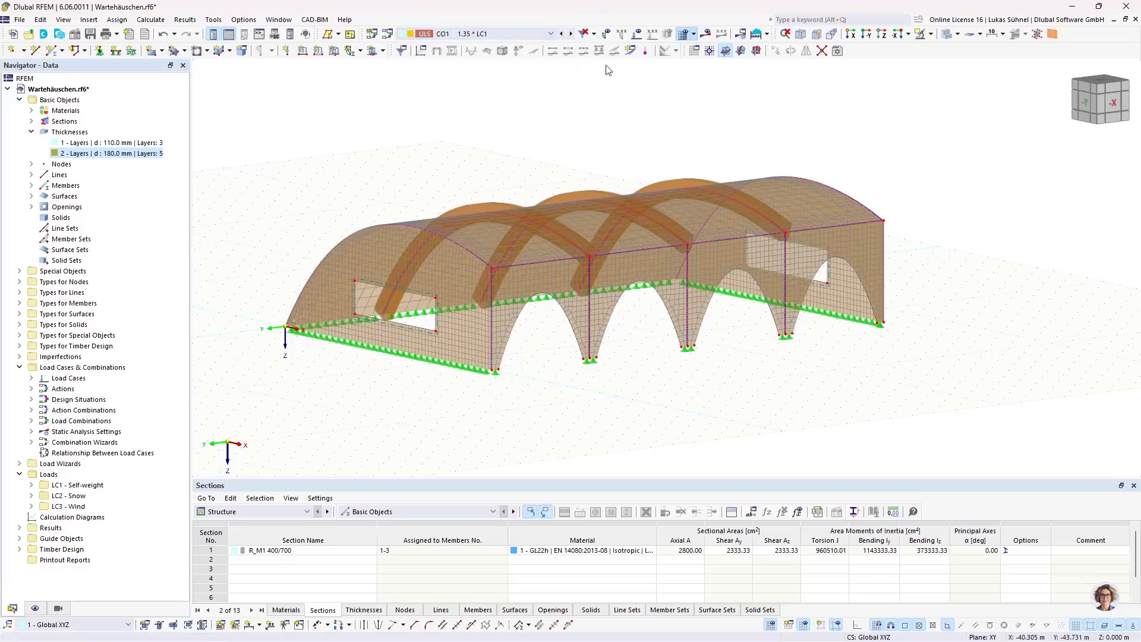
click(706, 34)
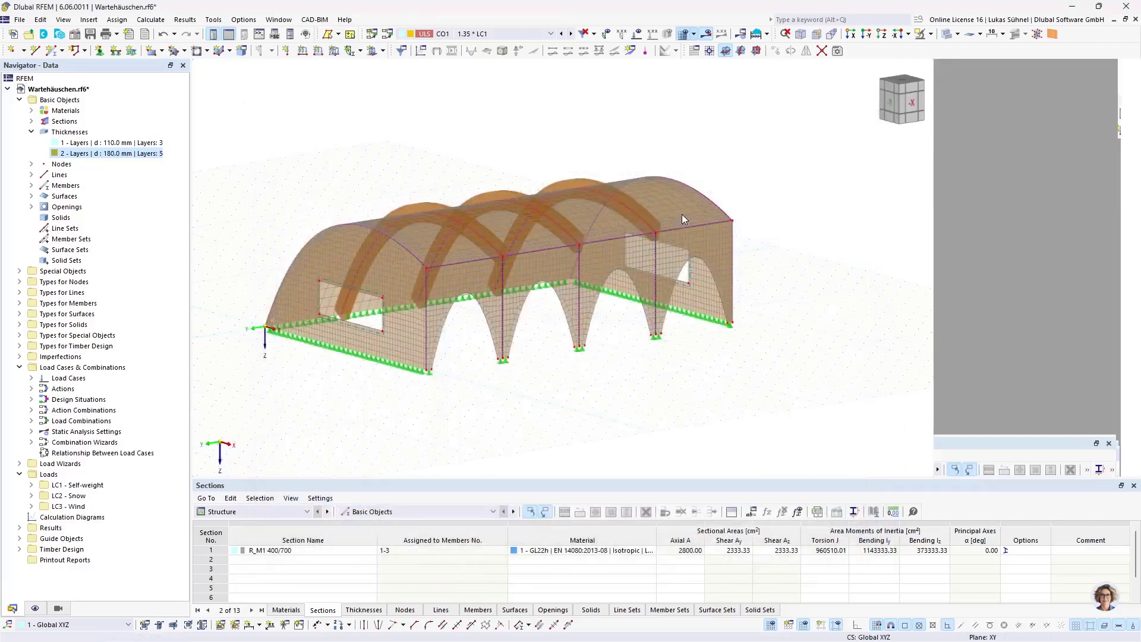
ctrl+middle_drag(368, 403, 387, 381)
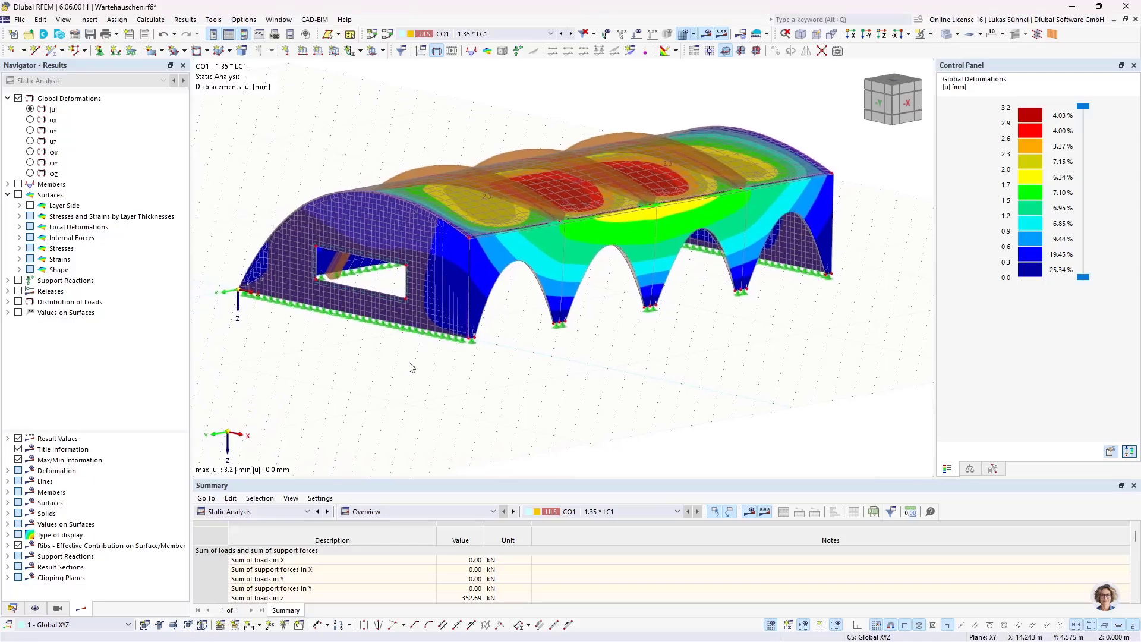